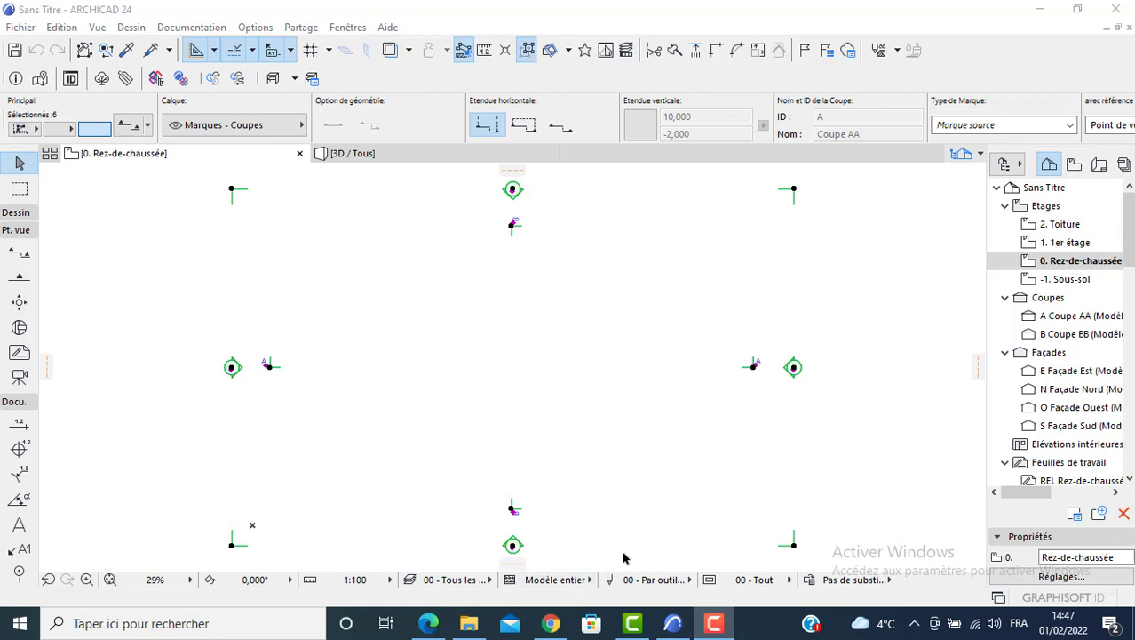
# Switch to the scanned PDF plan in Edge and examine the Etage and RDC floor plans with their dimensions and levels.
pyautogui.moveTo(548, 618)
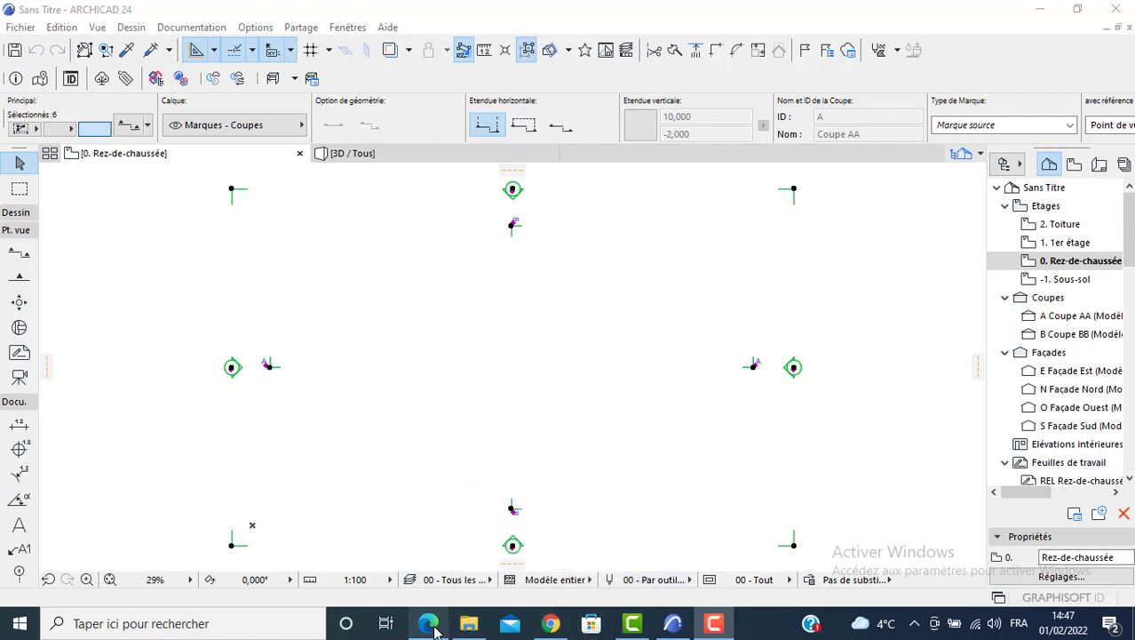
pyautogui.moveTo(429, 626)
pyautogui.click(441, 558)
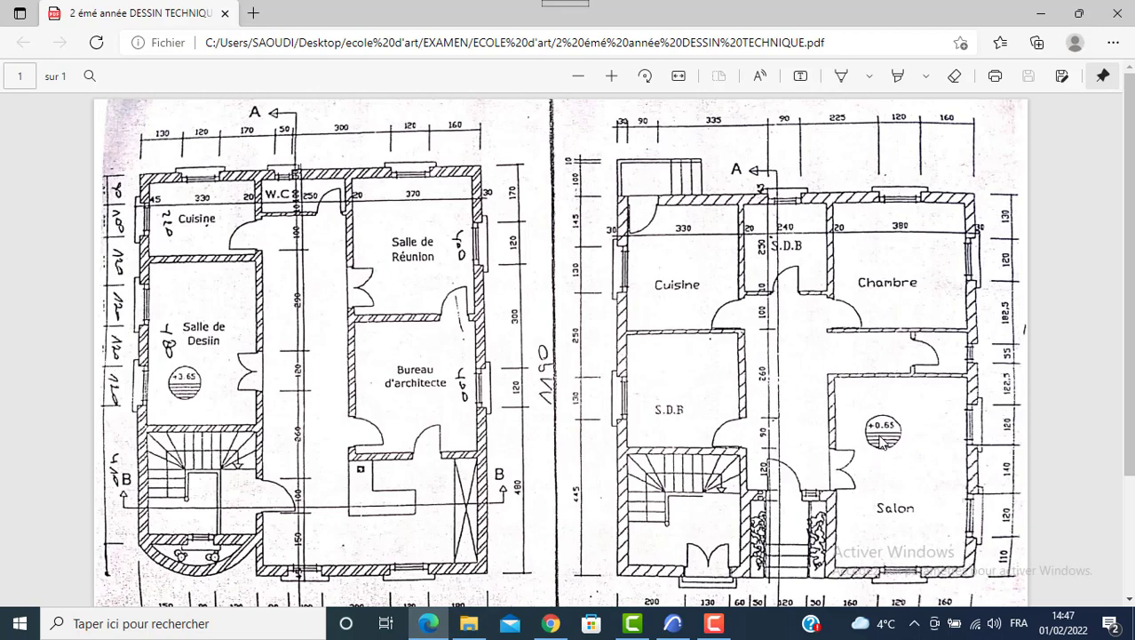
pyautogui.scroll(-3, 802, 465)
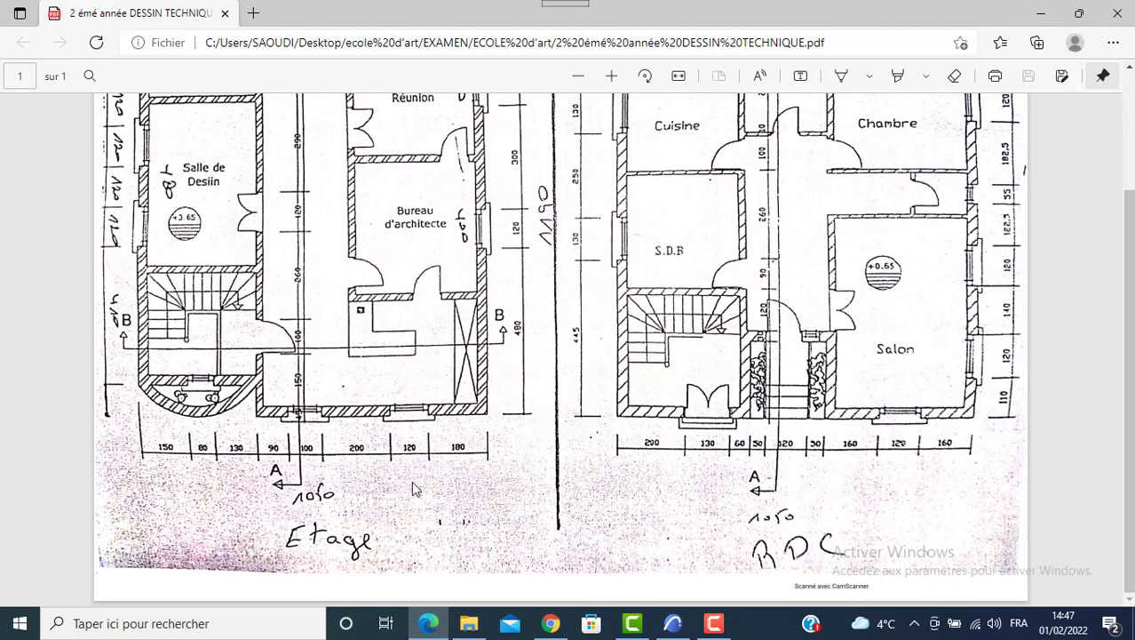
pyautogui.scroll(2, 791, 436)
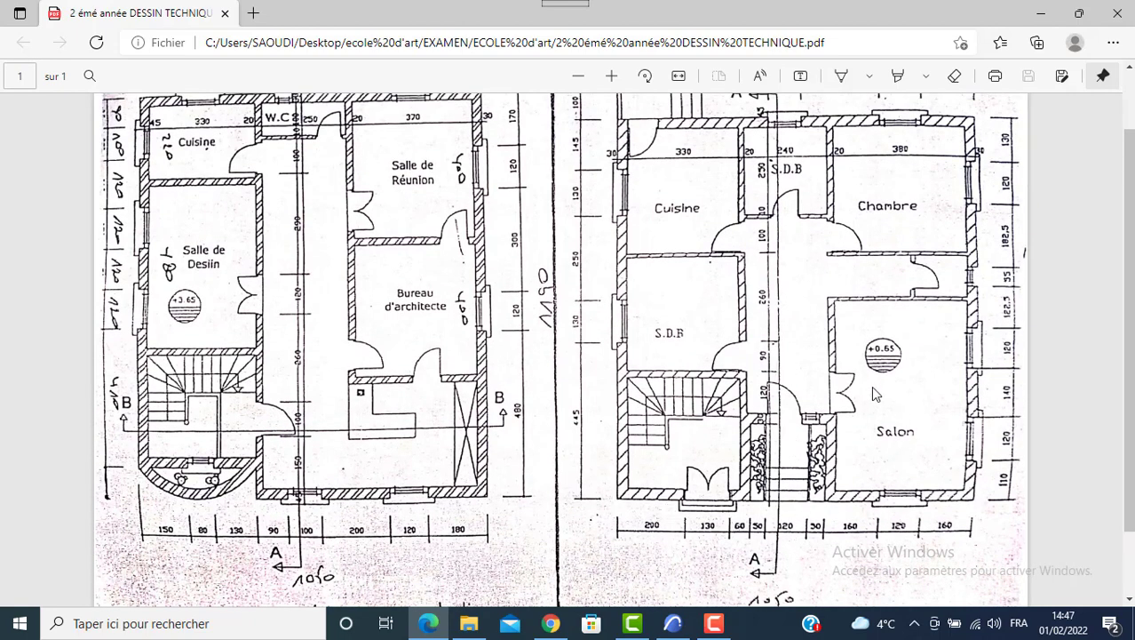
pyautogui.scroll(2, 872, 387)
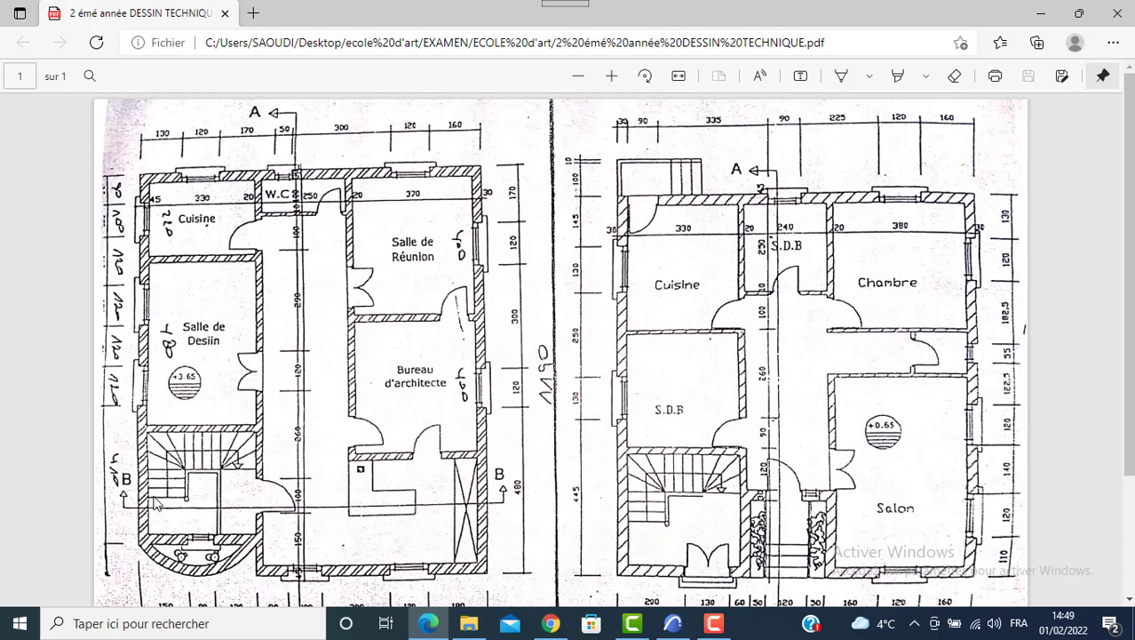
pyautogui.scroll(-2, 620, 463)
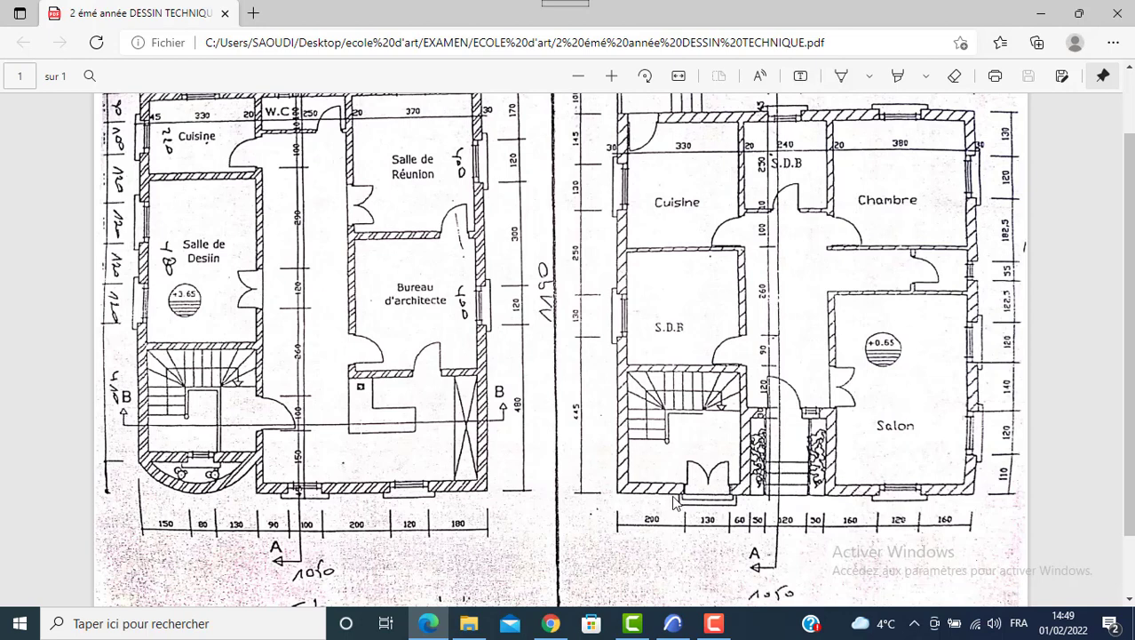
pyautogui.scroll(2, 716, 196)
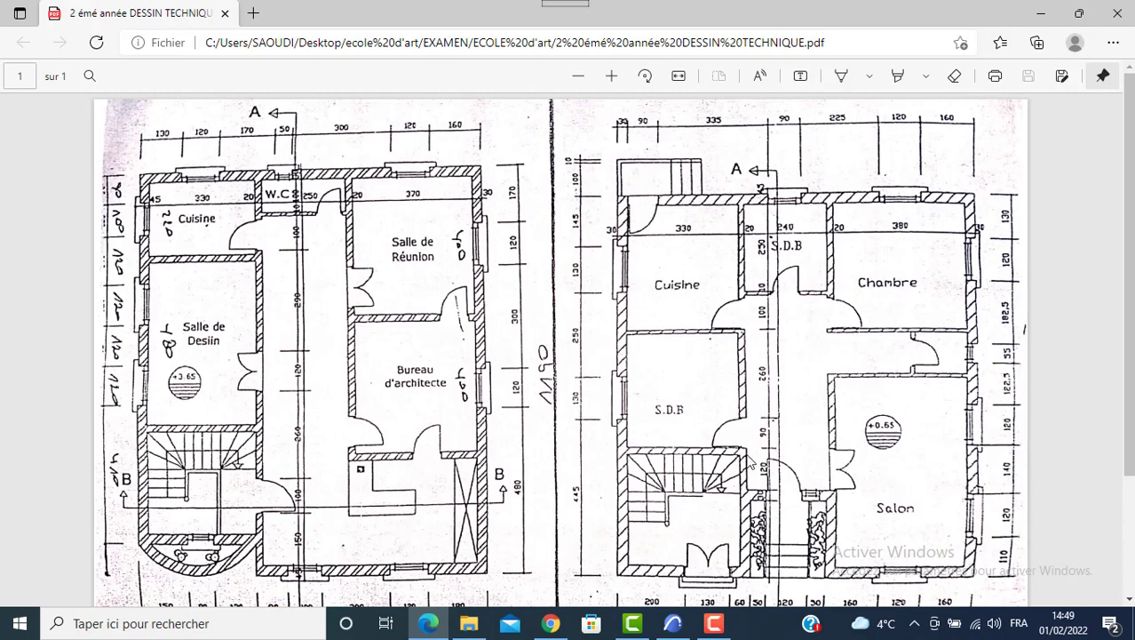
# Switch to ARCHICAD and delete all section and elevation markers on the Rez-de-chaussée plan together with their viewpoints.
pyautogui.click(673, 624)
pyautogui.click(570, 320)
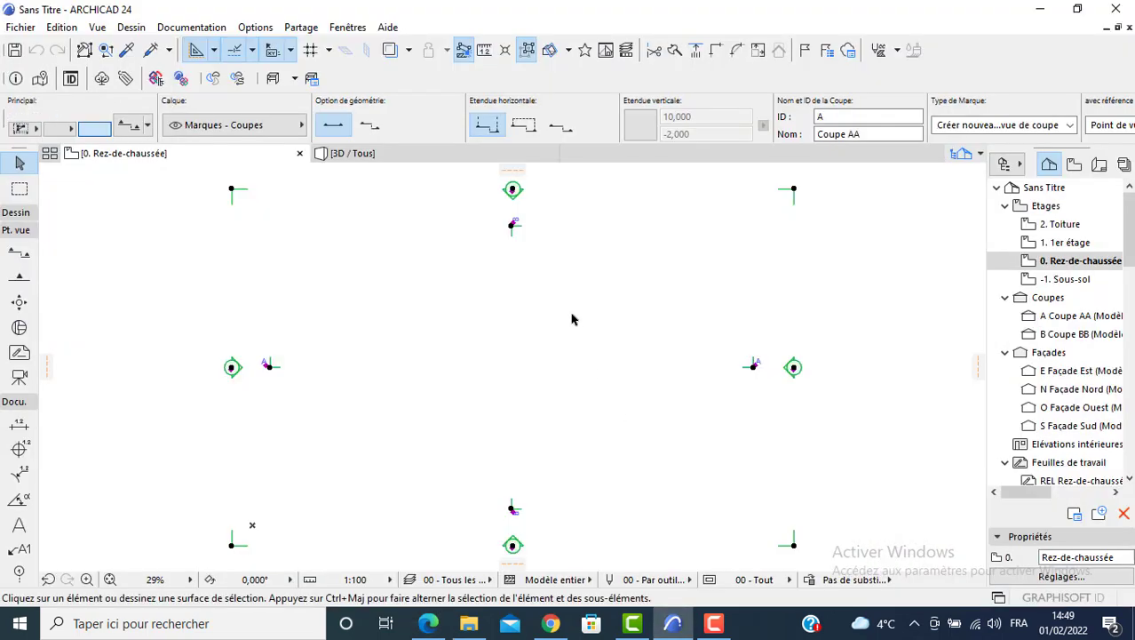
pyautogui.hotkey('ctrl', 'a')
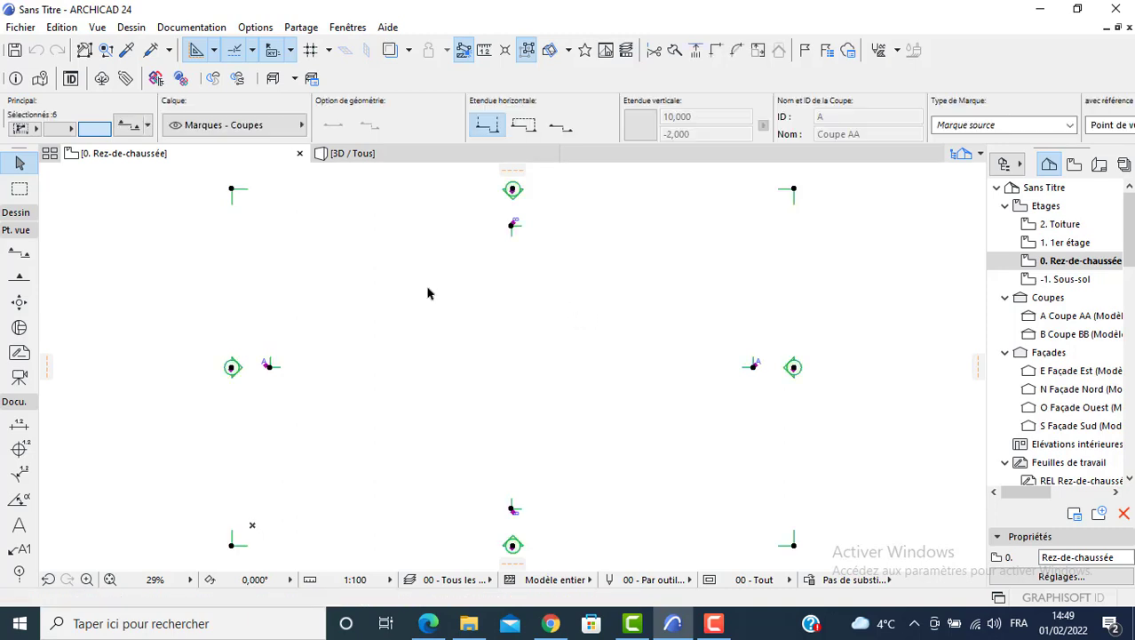
pyautogui.press('Delete')
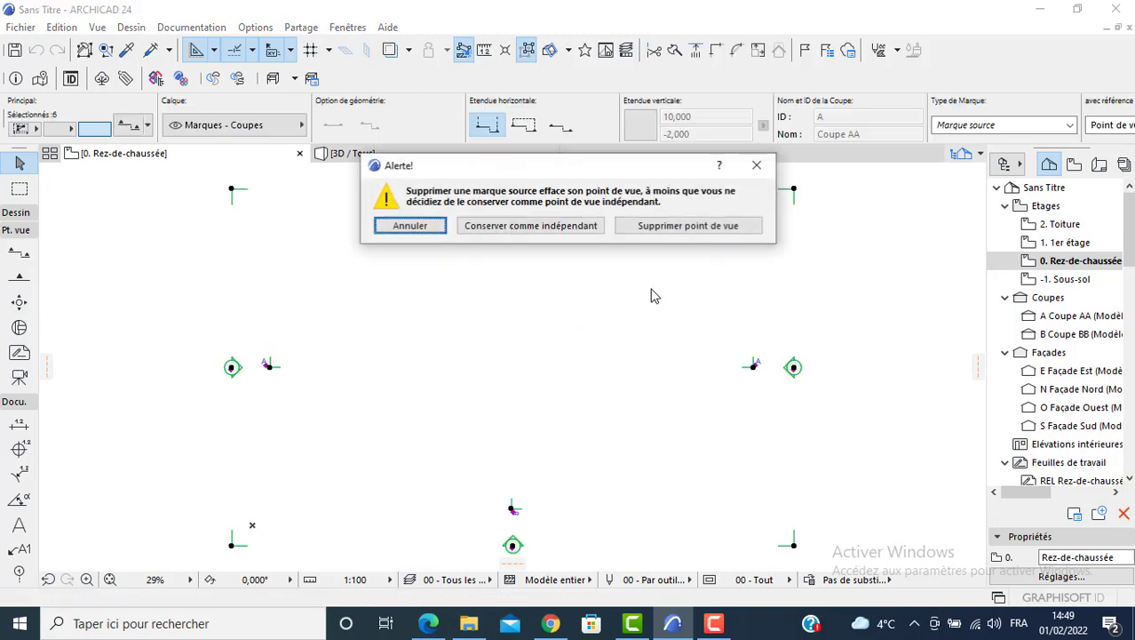
pyautogui.click(675, 227)
pyautogui.click(686, 277)
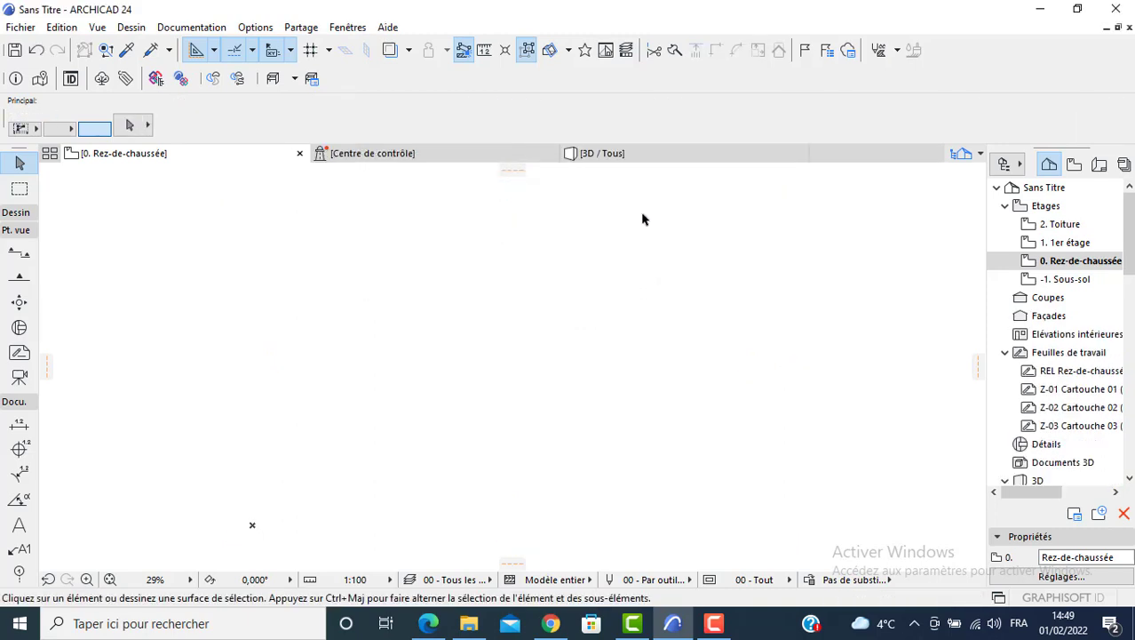
pyautogui.rightClick(1033, 264)
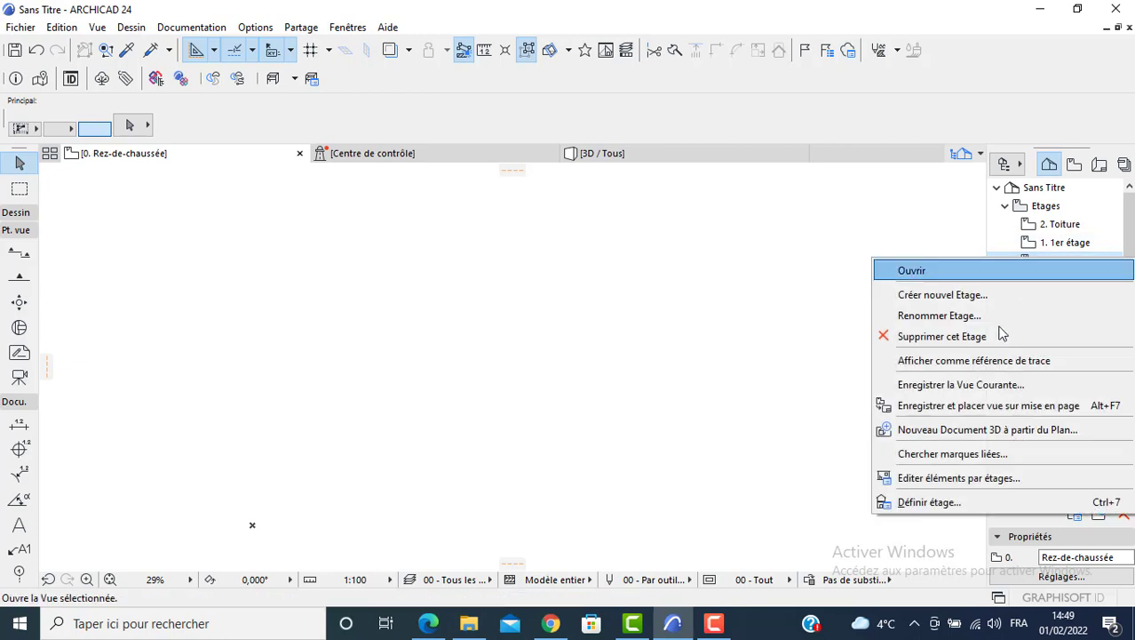
pyautogui.click(926, 501)
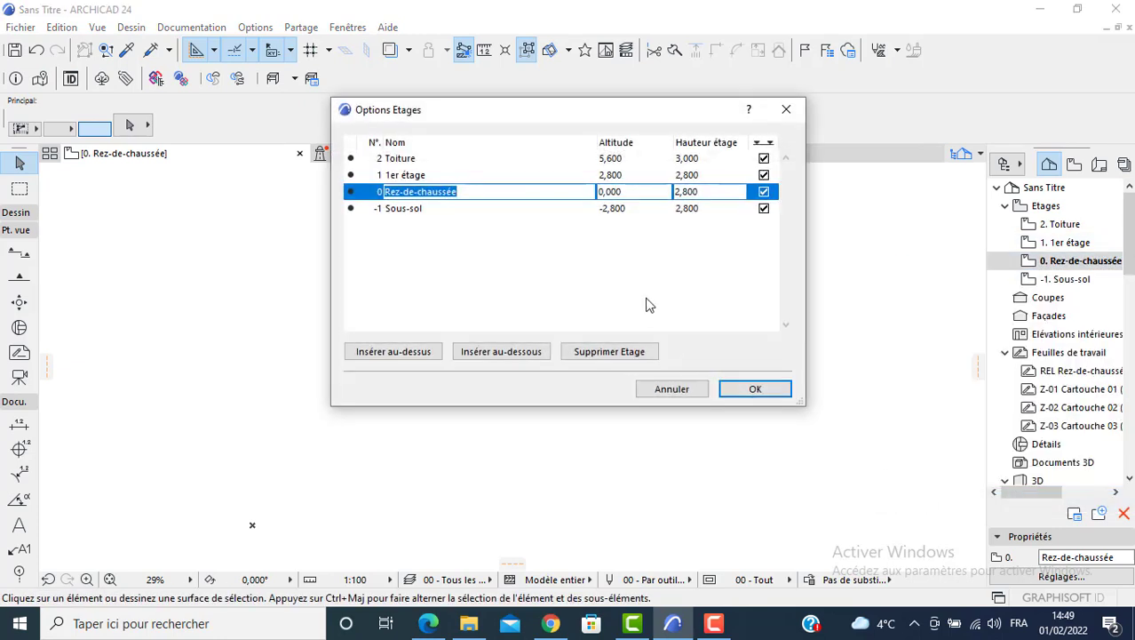
pyautogui.click(672, 388)
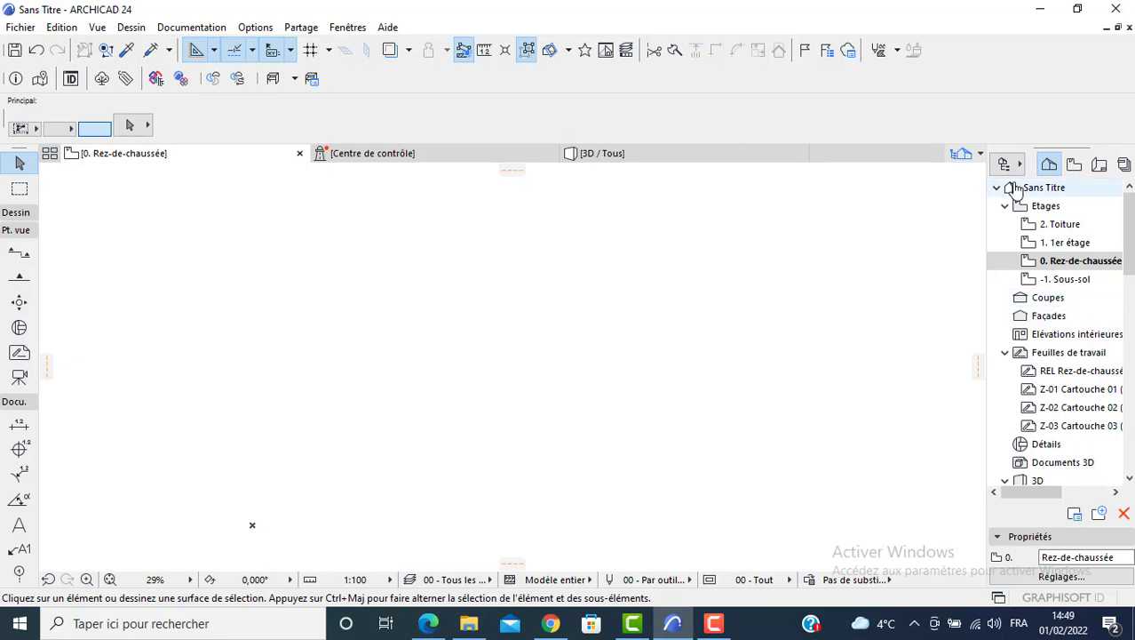
# In the storey settings, rename storey -1 as "mur fondation" and storey 2 as "terrasse".
pyautogui.rightClick(1045, 250)
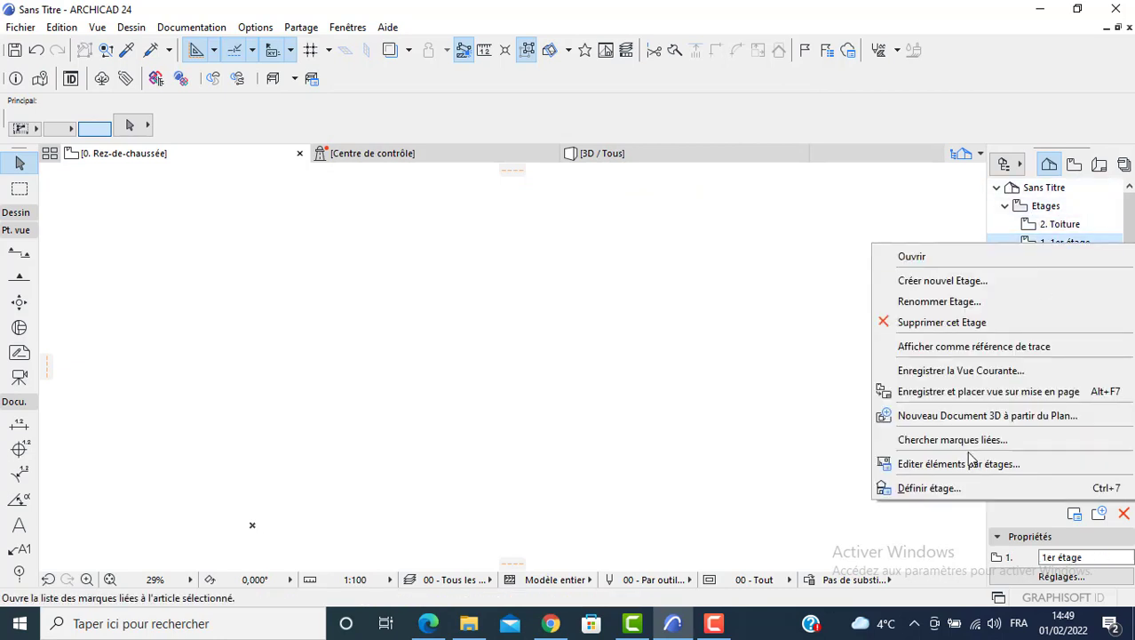
pyautogui.click(957, 495)
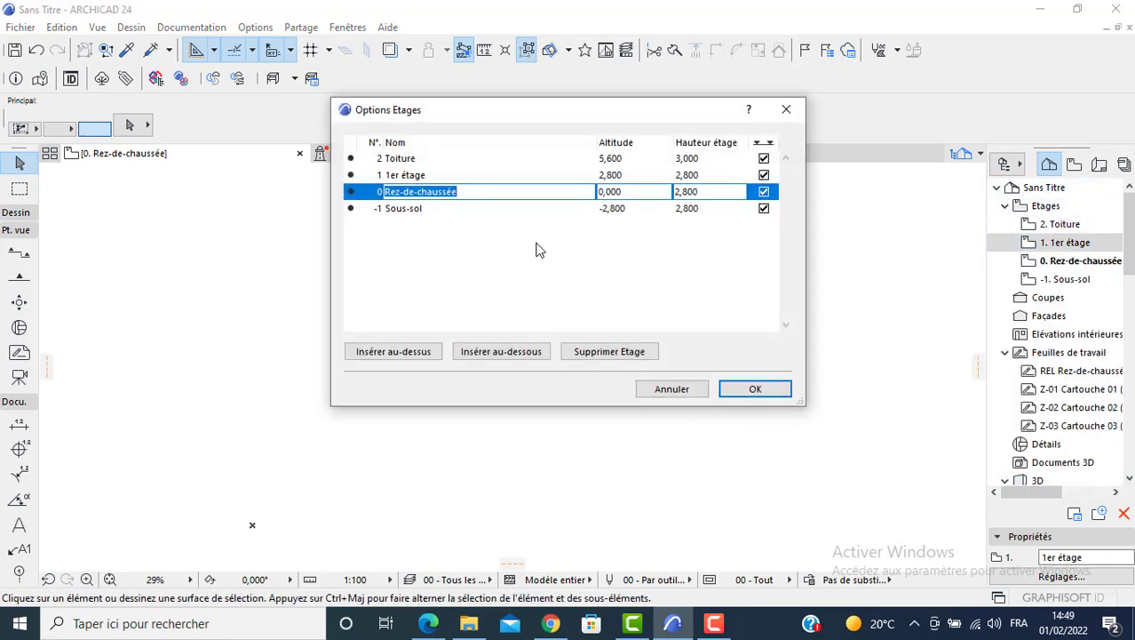
pyautogui.click(424, 210)
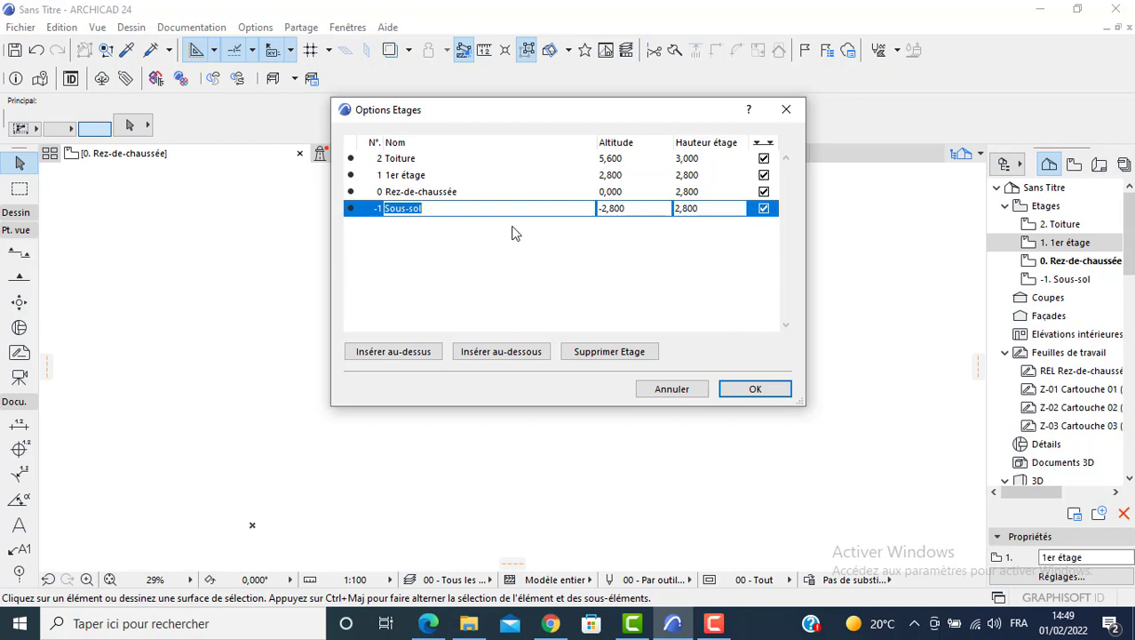
pyautogui.write('mur fondation')
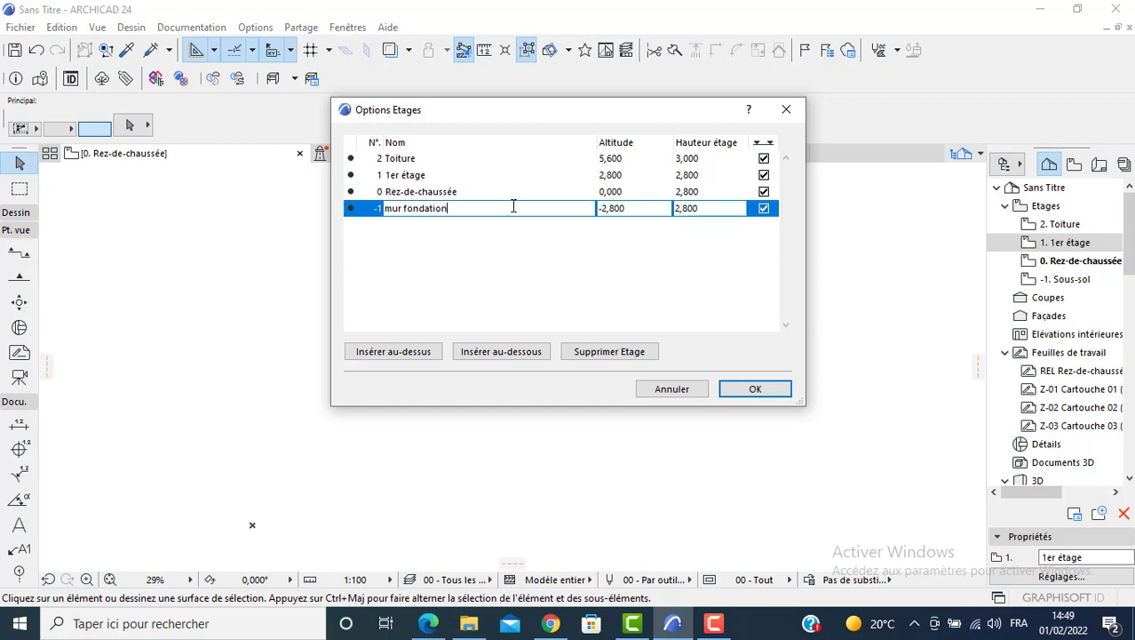
pyautogui.click(431, 191)
pyautogui.click(409, 176)
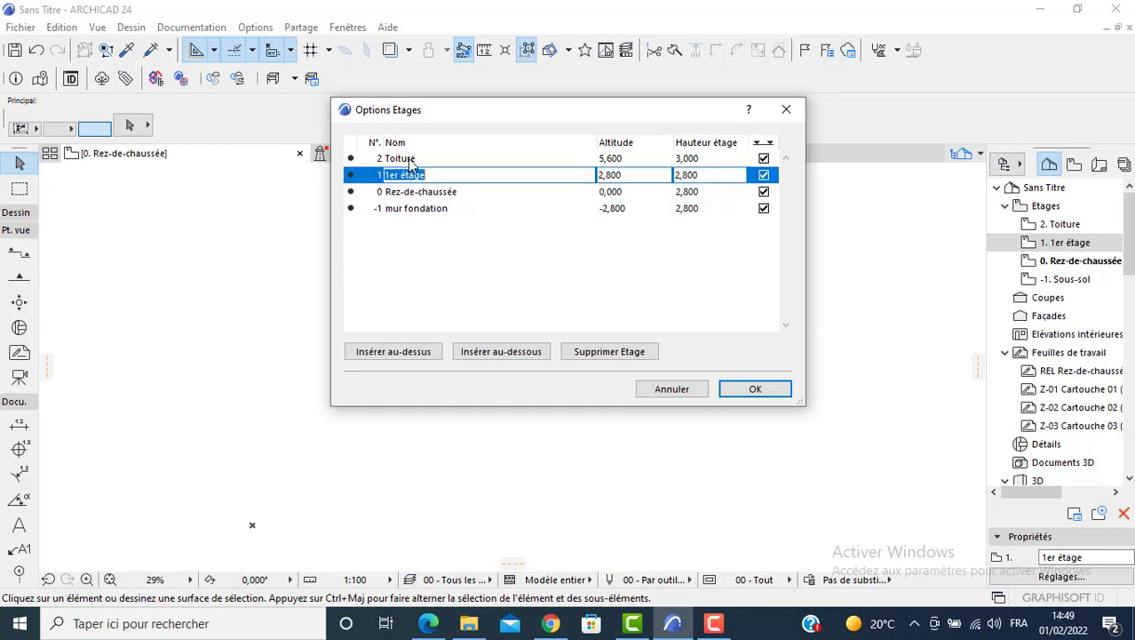
pyautogui.click(411, 160)
pyautogui.write('terr')
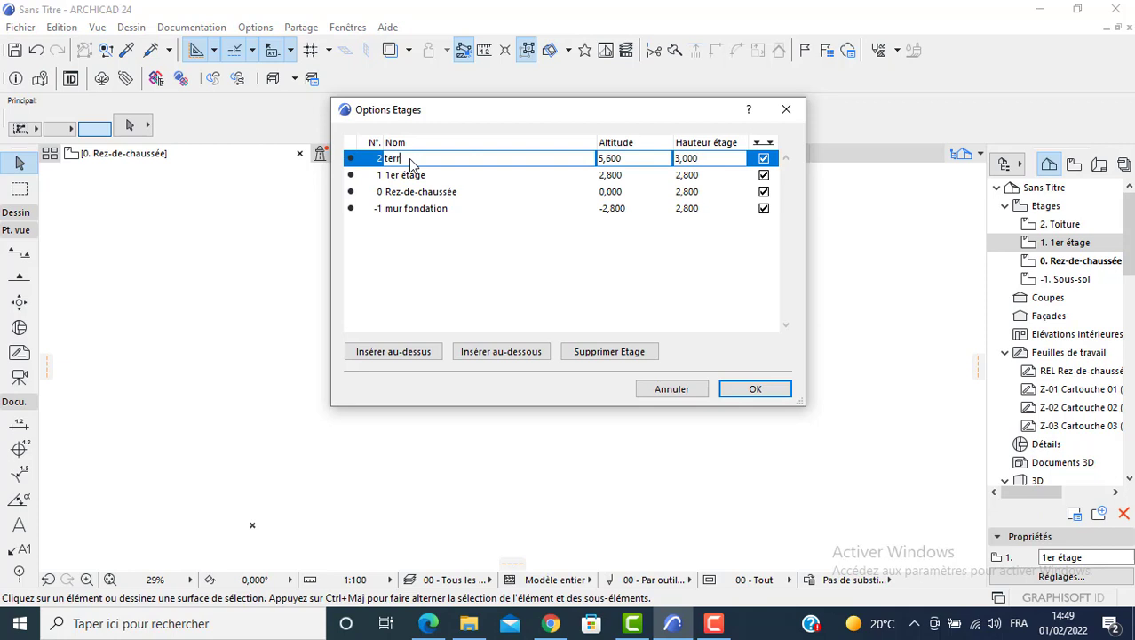
pyautogui.write('asse')
pyautogui.click(397, 352)
pyautogui.click(397, 353)
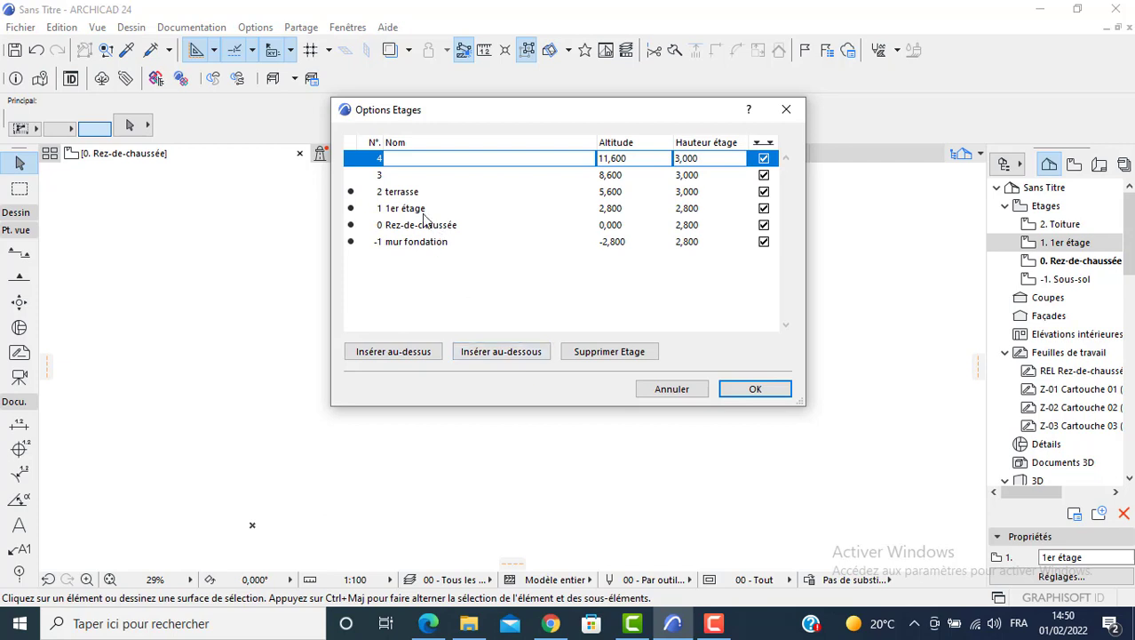
pyautogui.click(590, 354)
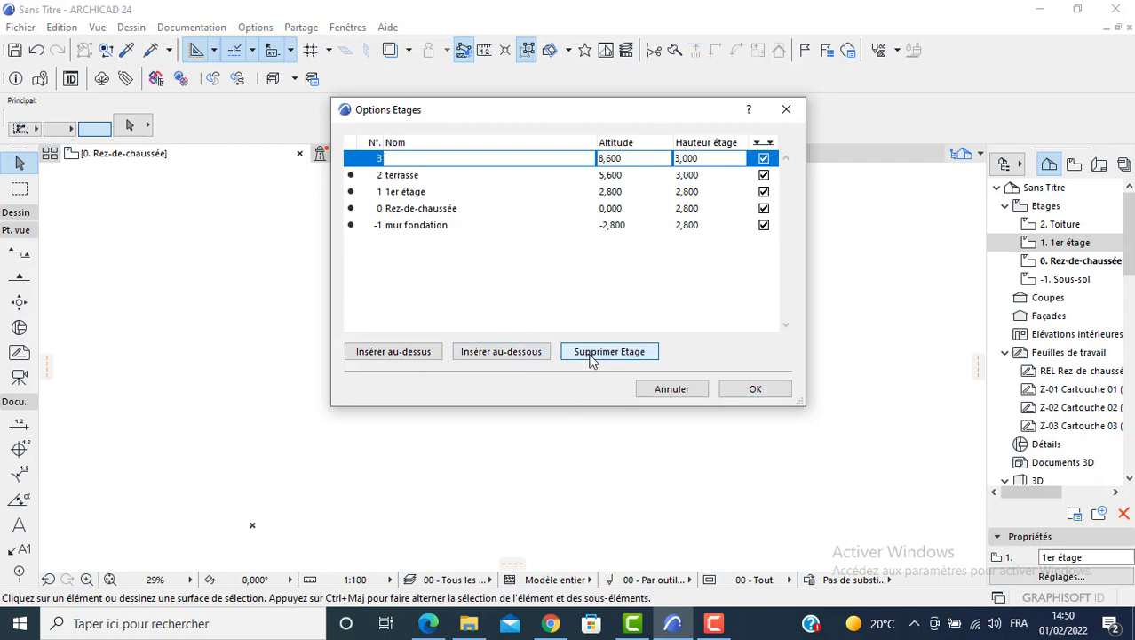
pyautogui.click(590, 355)
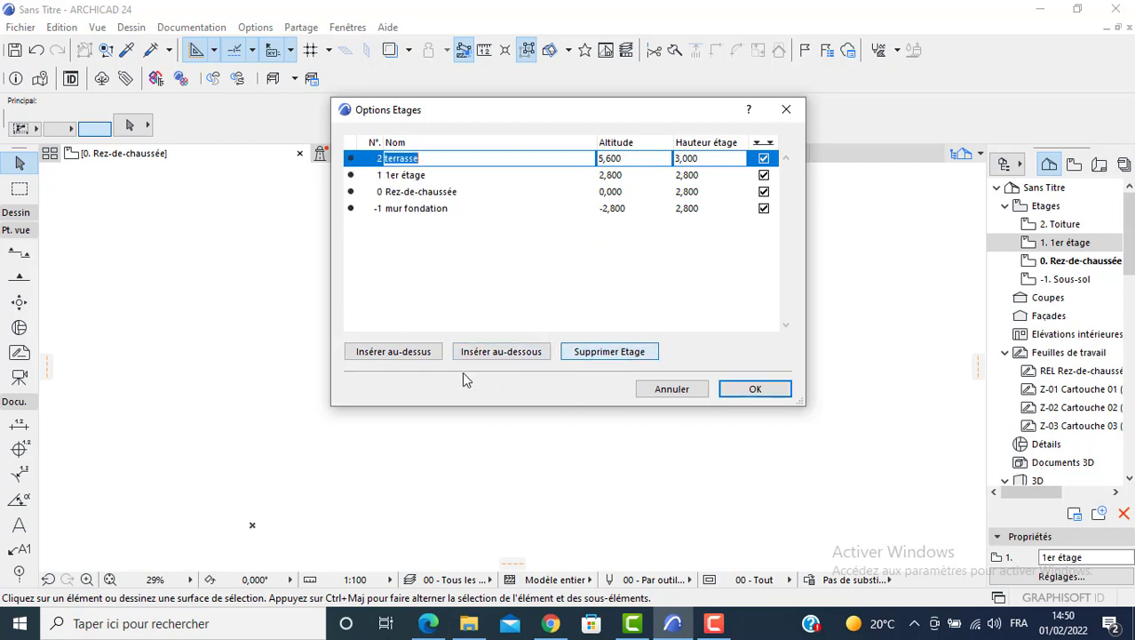
# Set the altitude of Rez-de-chaussée to 0,650 and of mur fondation to 0.
pyautogui.click(619, 213)
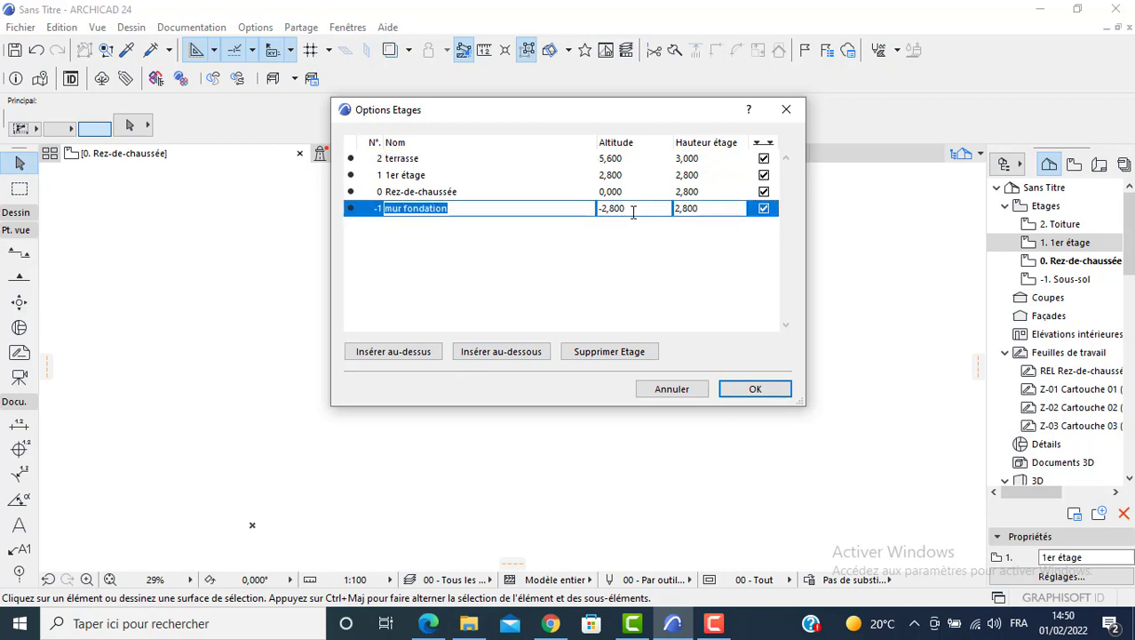
pyautogui.click(624, 192)
pyautogui.moveTo(624, 192); pyautogui.dragTo(611, 198)
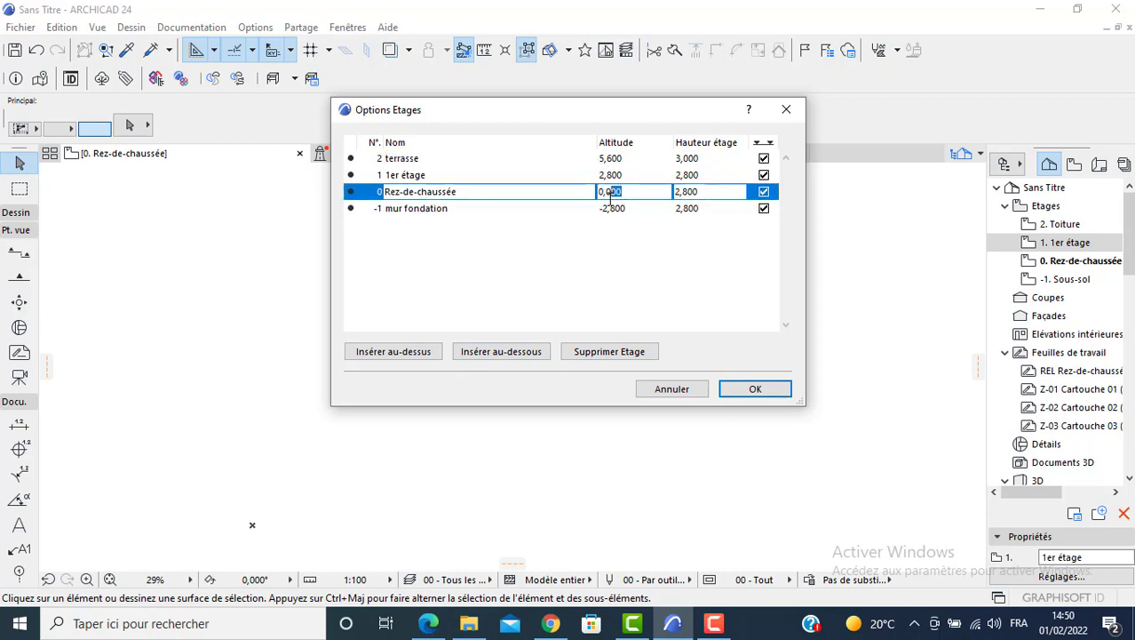
pyautogui.write('650')
pyautogui.click(622, 212)
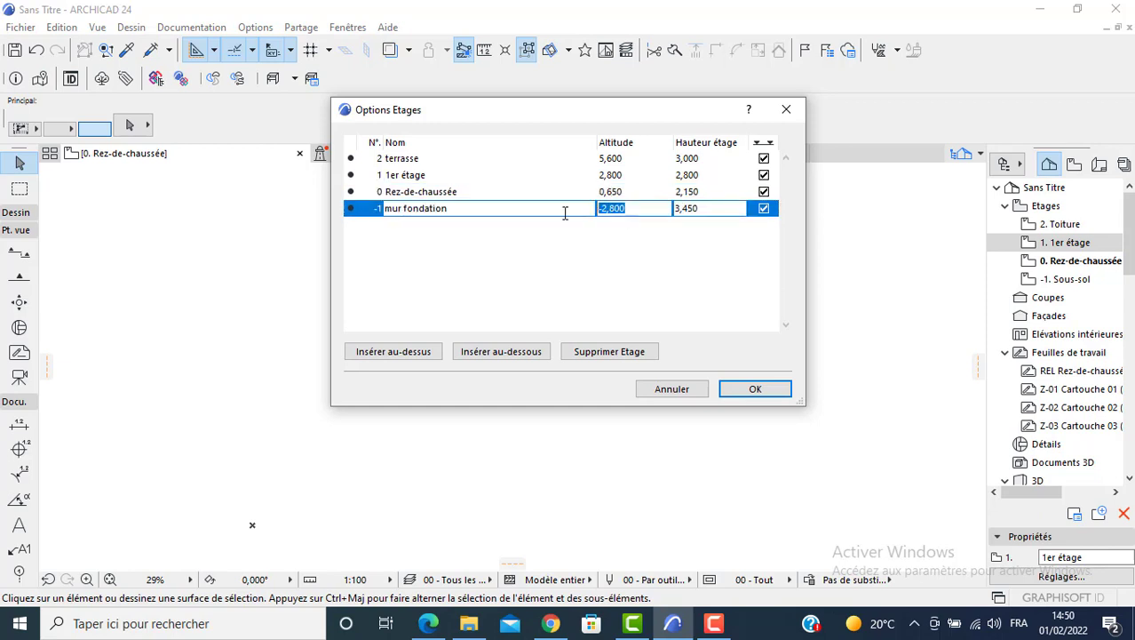
pyautogui.write('0')
pyautogui.press('Return')
# Set the 1er étage storey's altitude to 3,650 and its height to 3.
pyautogui.click(623, 177)
pyautogui.write('3,65')
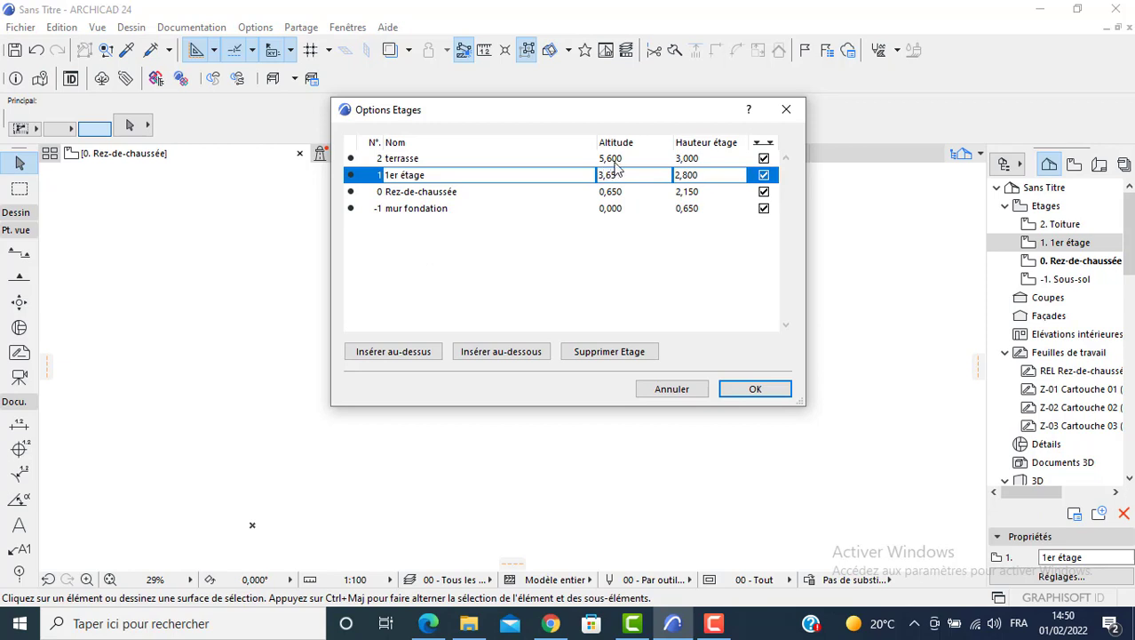
pyautogui.write('0')
pyautogui.click(686, 176)
pyautogui.write('3')
pyautogui.press('Return')
# Set the terrasse storey's height to 0,5.
pyautogui.click(689, 160)
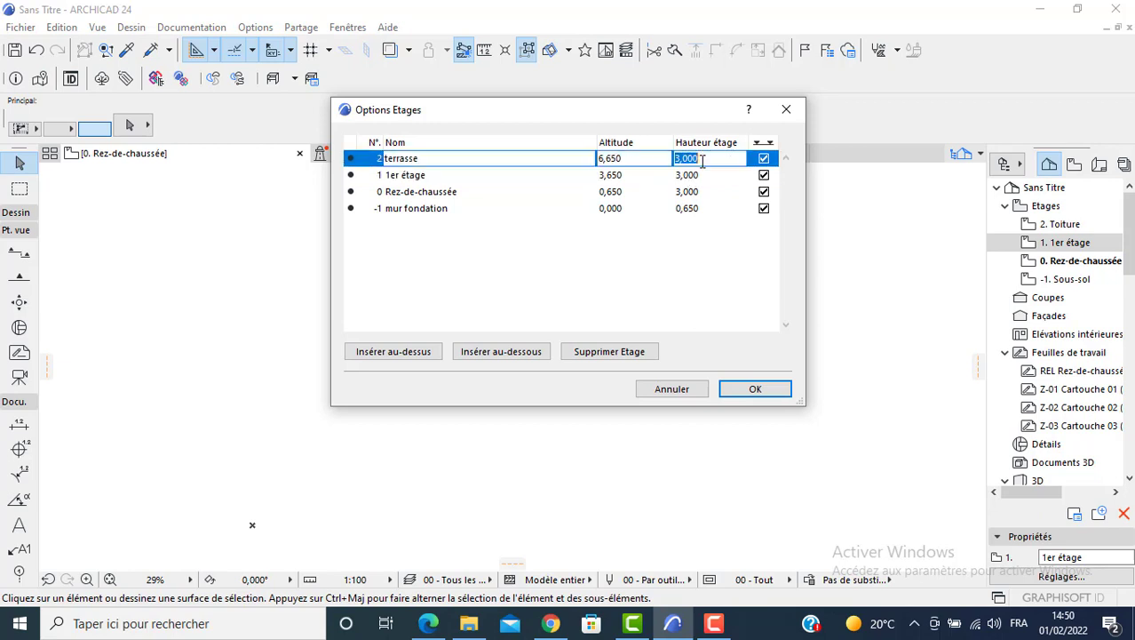
pyautogui.write('0,5')
pyautogui.press('Return')
# Apply the storey settings and open the Rez-de-chaussée floor plan.
pyautogui.click(435, 197)
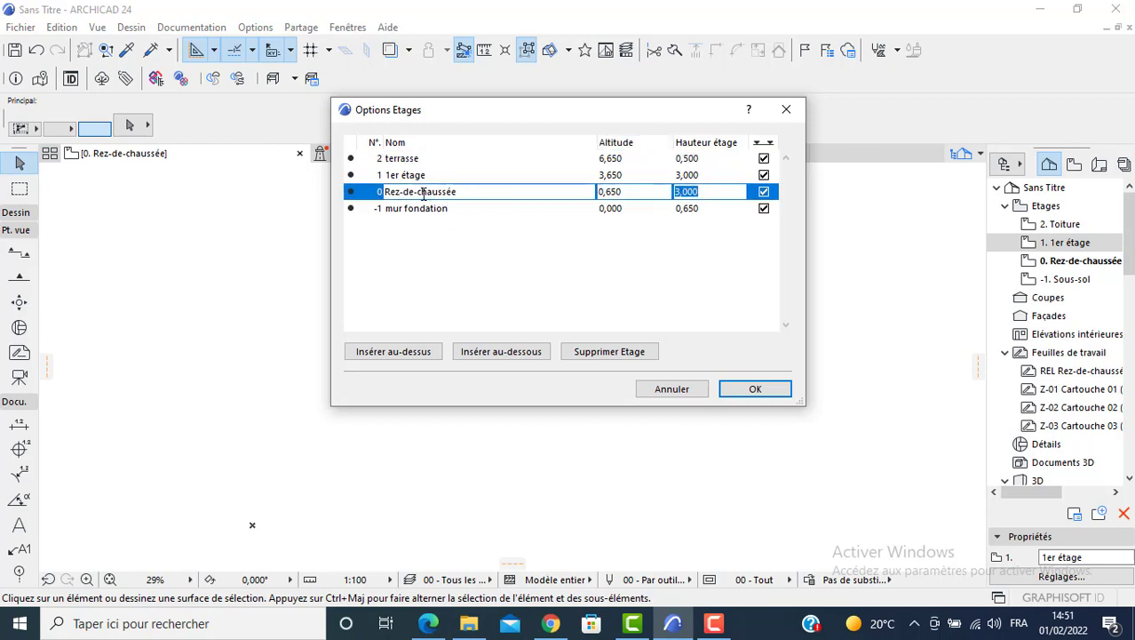
pyautogui.click(442, 175)
pyautogui.click(437, 160)
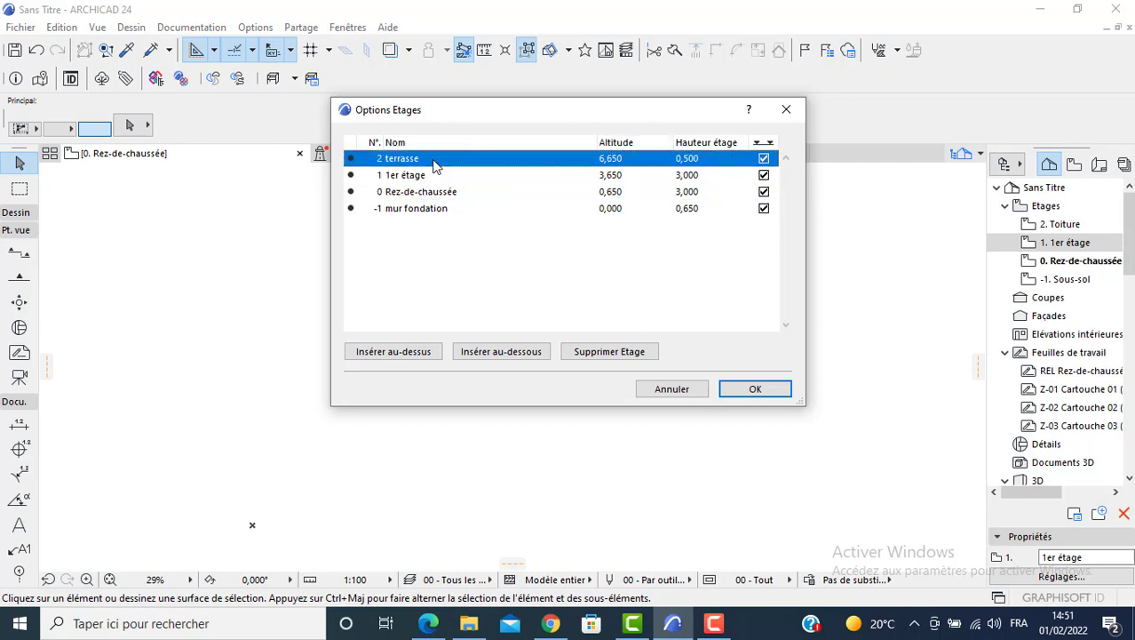
pyautogui.click(754, 391)
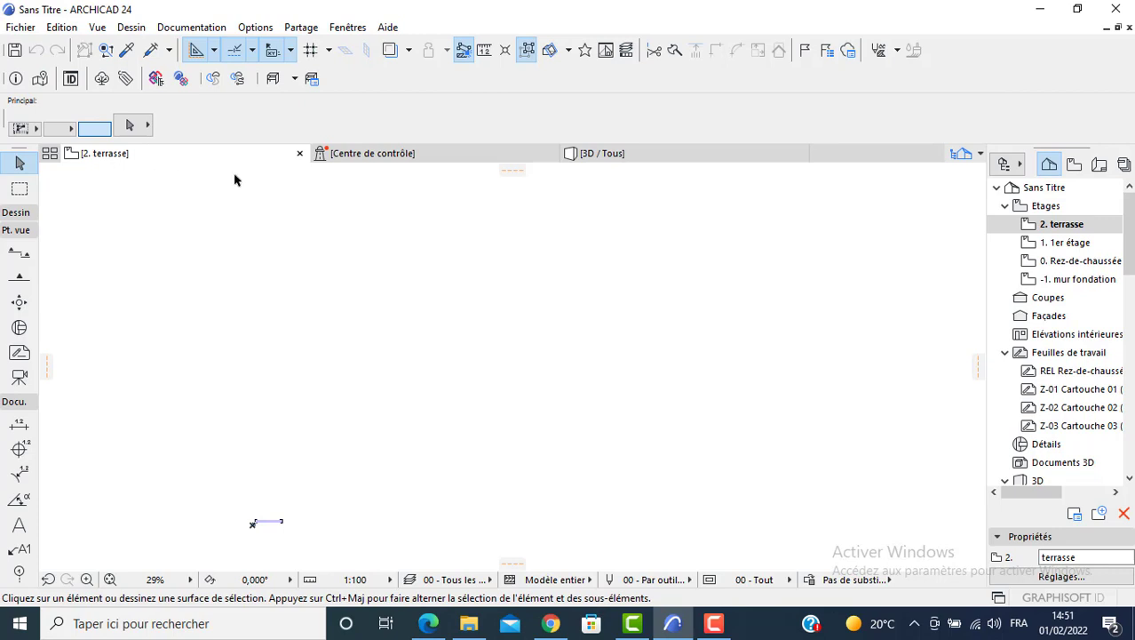
pyautogui.click(1057, 267)
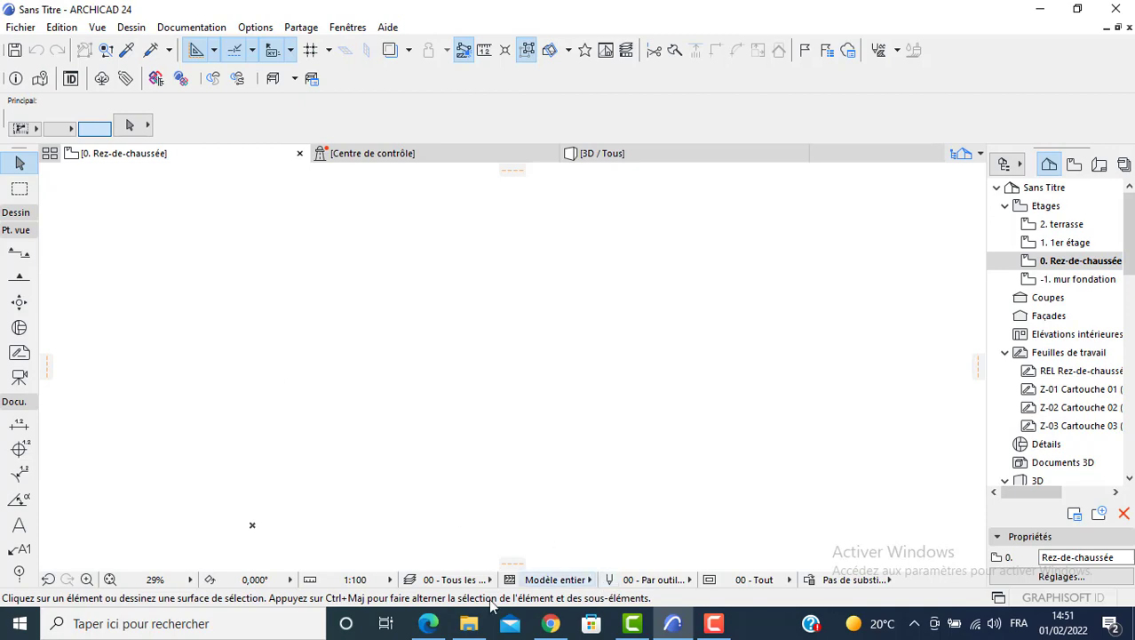
# Return to the PDF plan in Edge and examine the RDC floor plan's layout and dimensions.
pyautogui.click(429, 623)
pyautogui.scroll(-3, 860, 182)
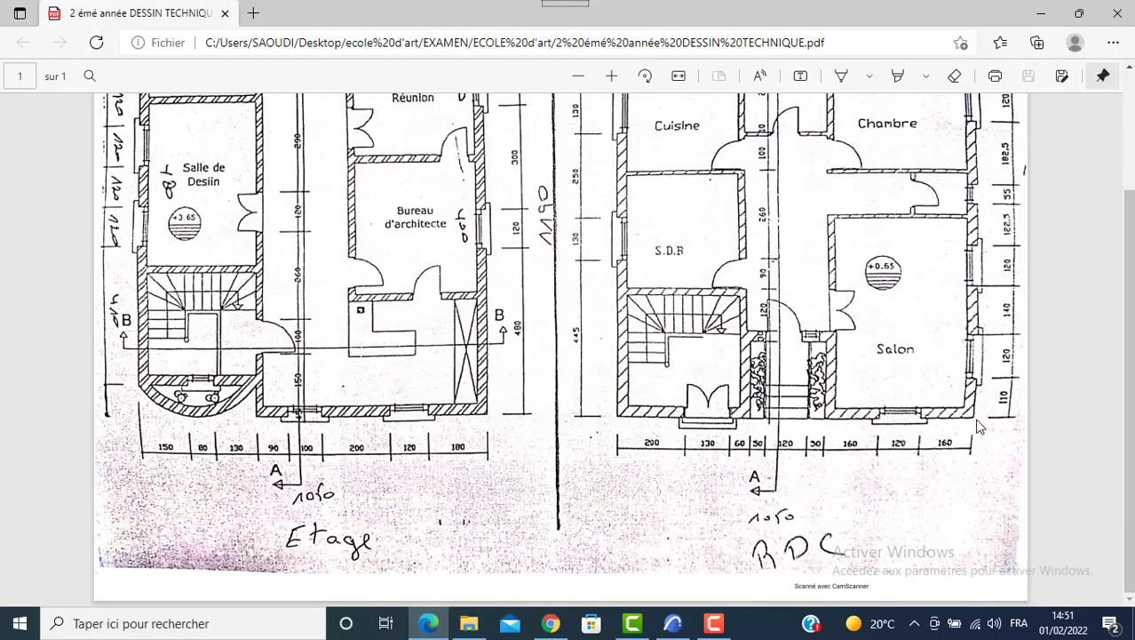
pyautogui.scroll(1, 995, 302)
pyautogui.scroll(1, 993, 297)
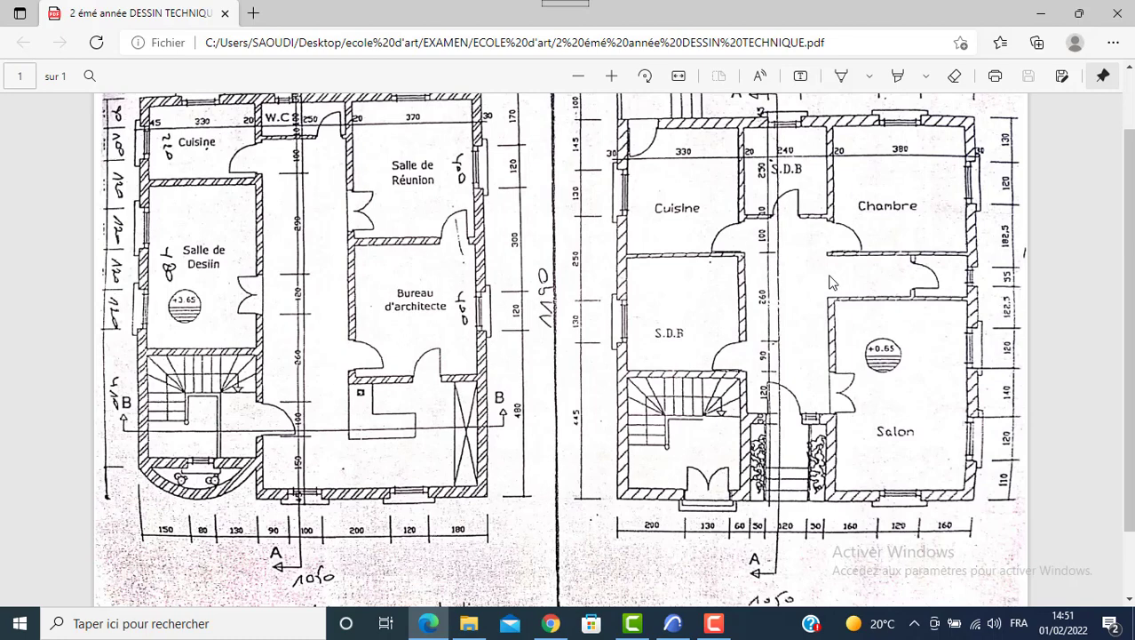
pyautogui.scroll(2, 779, 129)
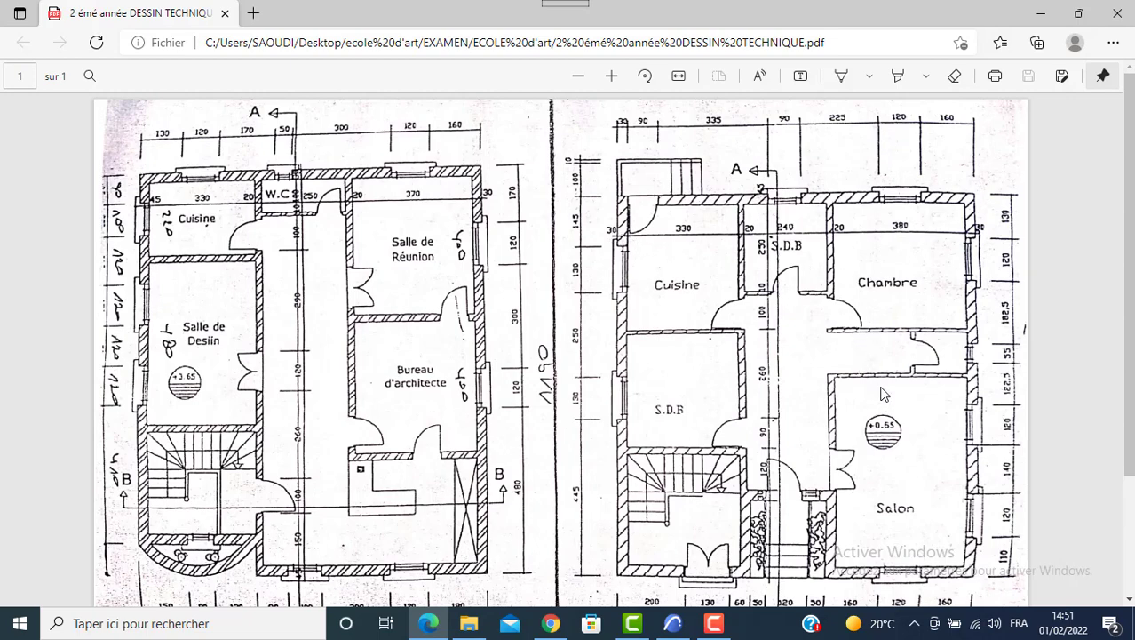
# Return to ARCHICAD and set the Wall tool's default top offset to -0,200 and base offset to 0,000.
pyautogui.scroll(-1, 814, 396)
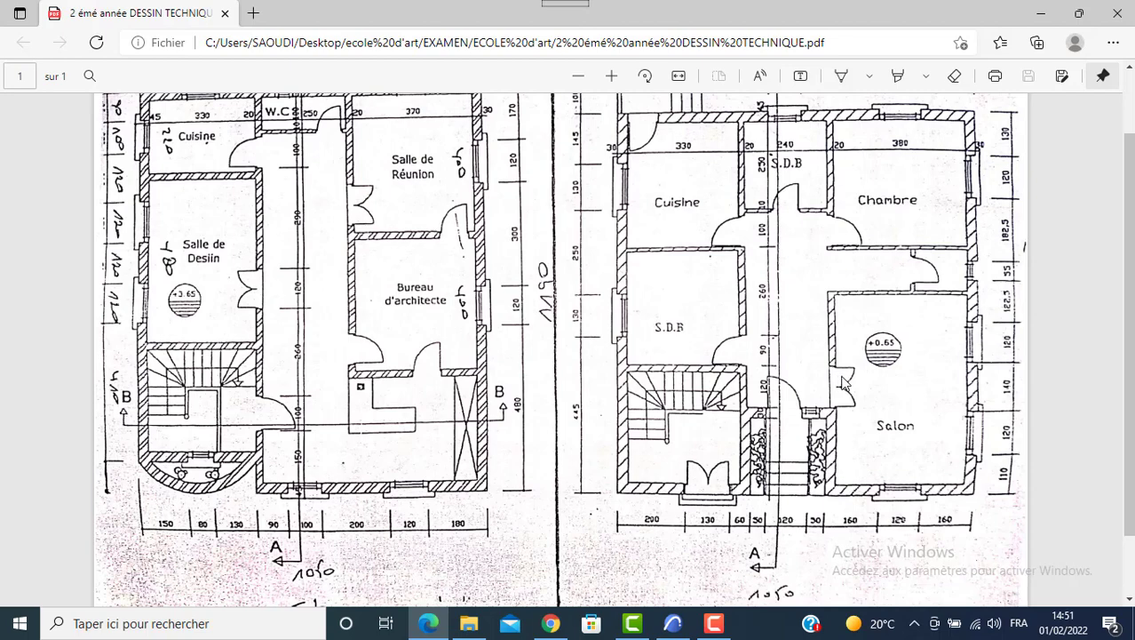
pyautogui.click(673, 624)
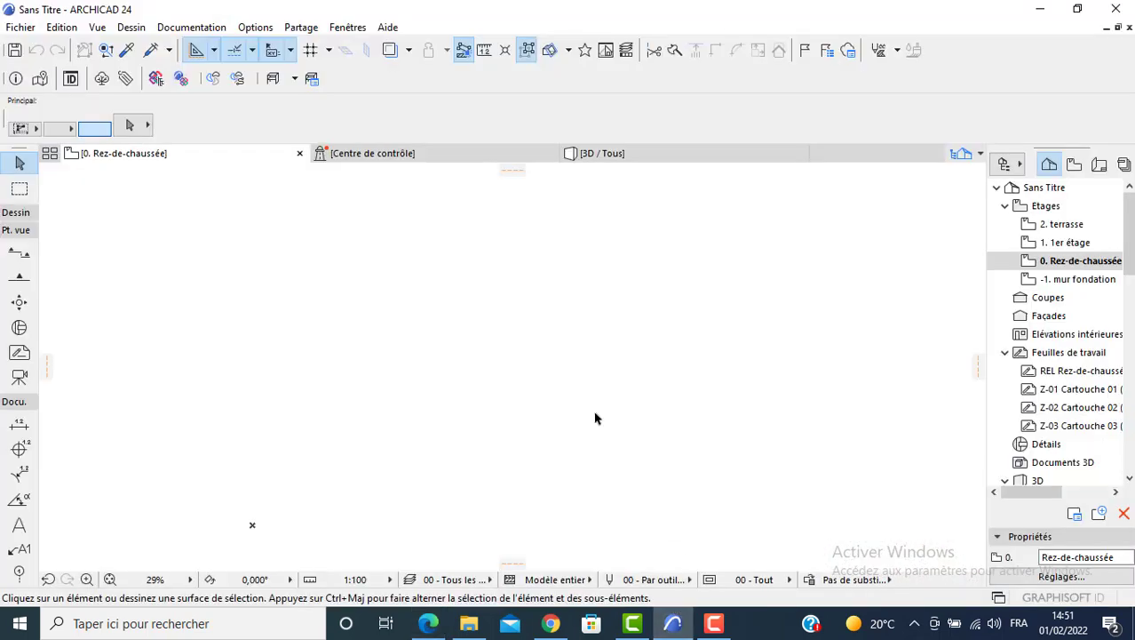
pyautogui.click(16, 213)
pyautogui.click(20, 235)
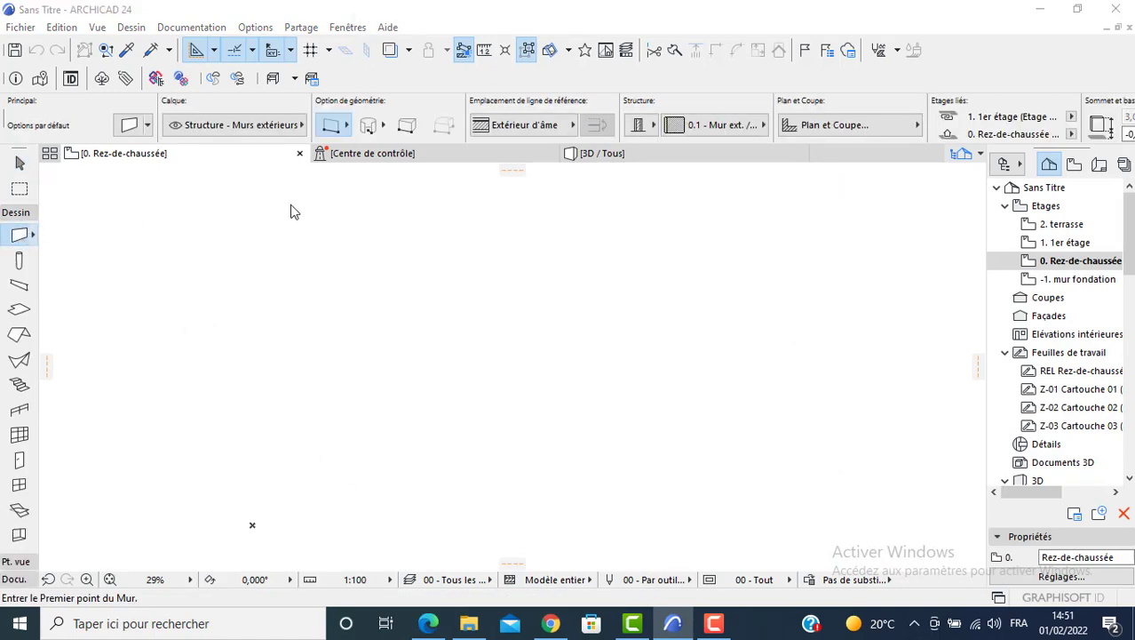
pyautogui.hotkey('ctrl', 't')
pyautogui.click(501, 155)
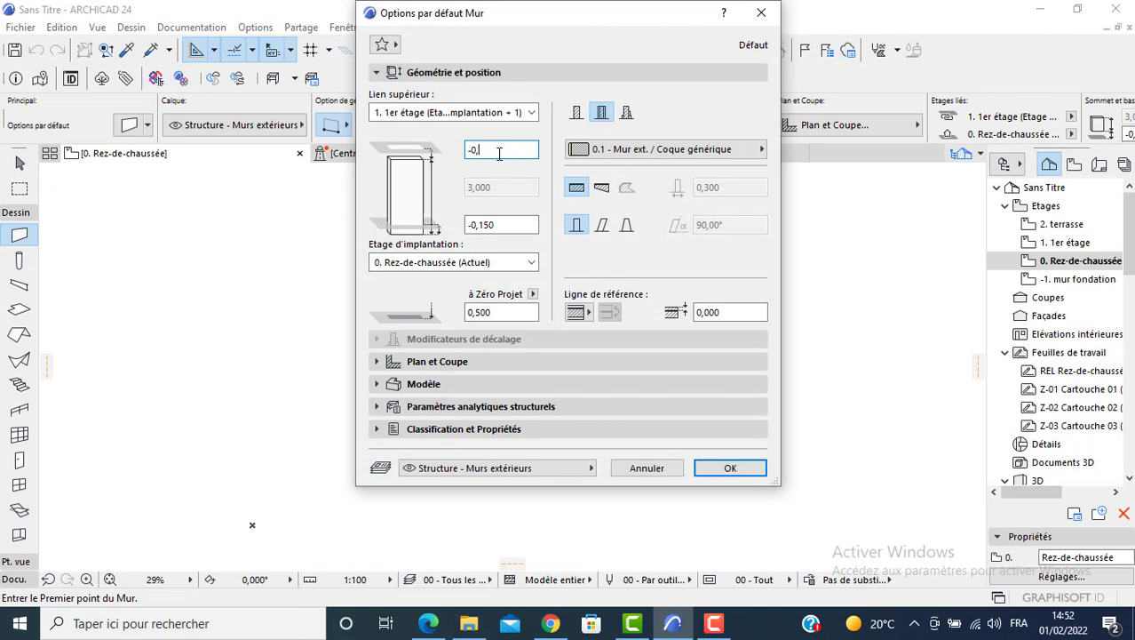
pyautogui.press('Tab')
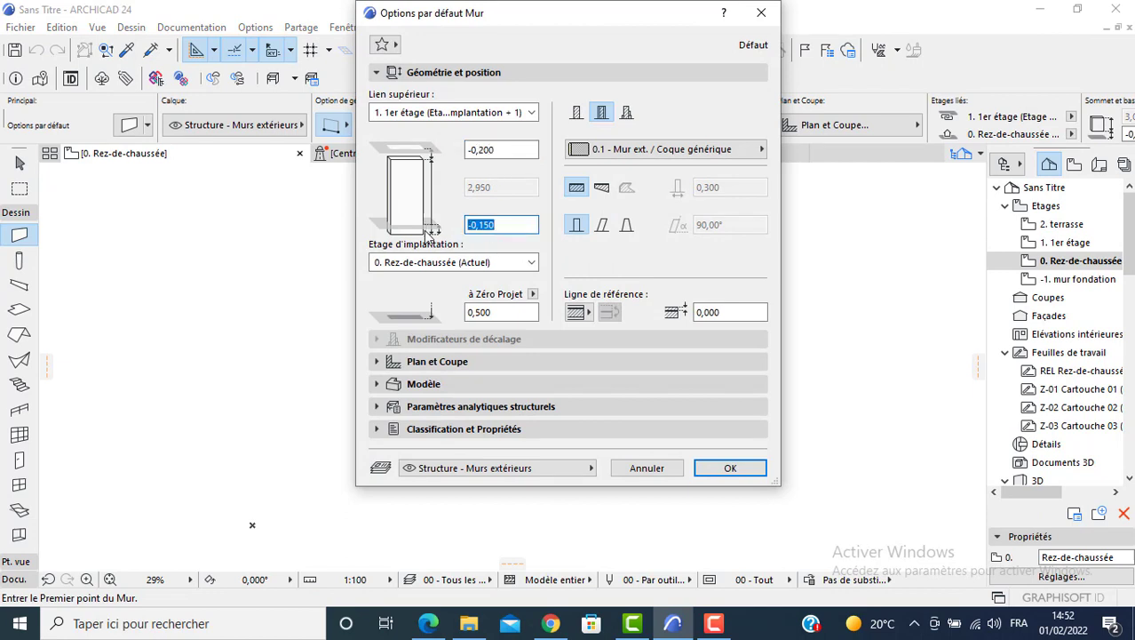
pyautogui.write('00')
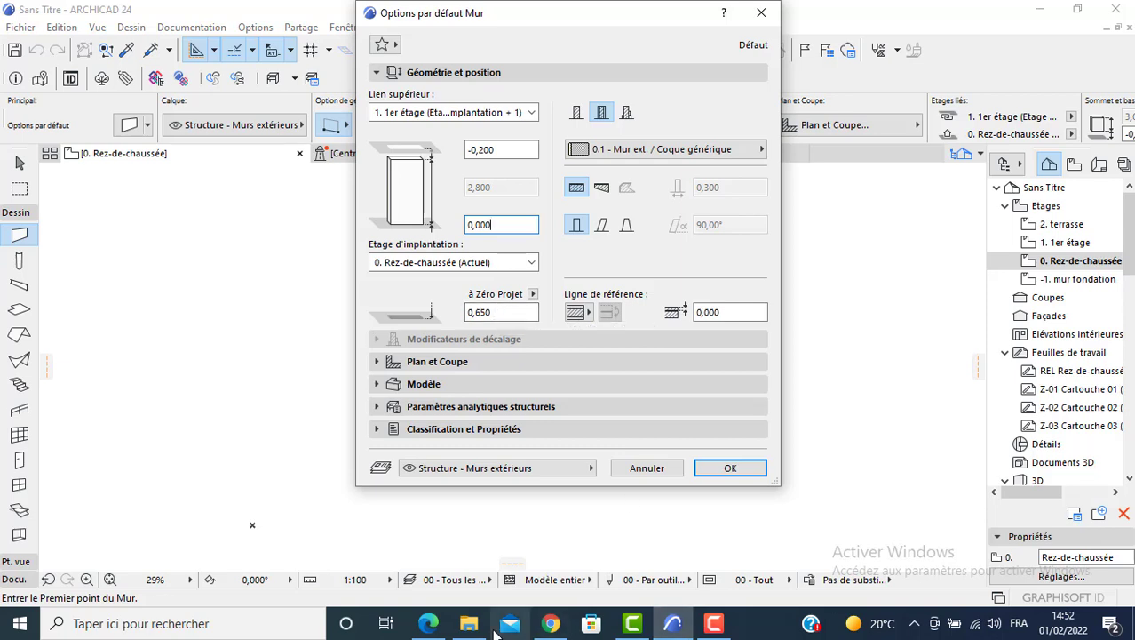
# Check the ground-floor level on the PDF plan in Edge, returning to ARCHICAD to compare it with the wall's height settings.
pyautogui.click(434, 623)
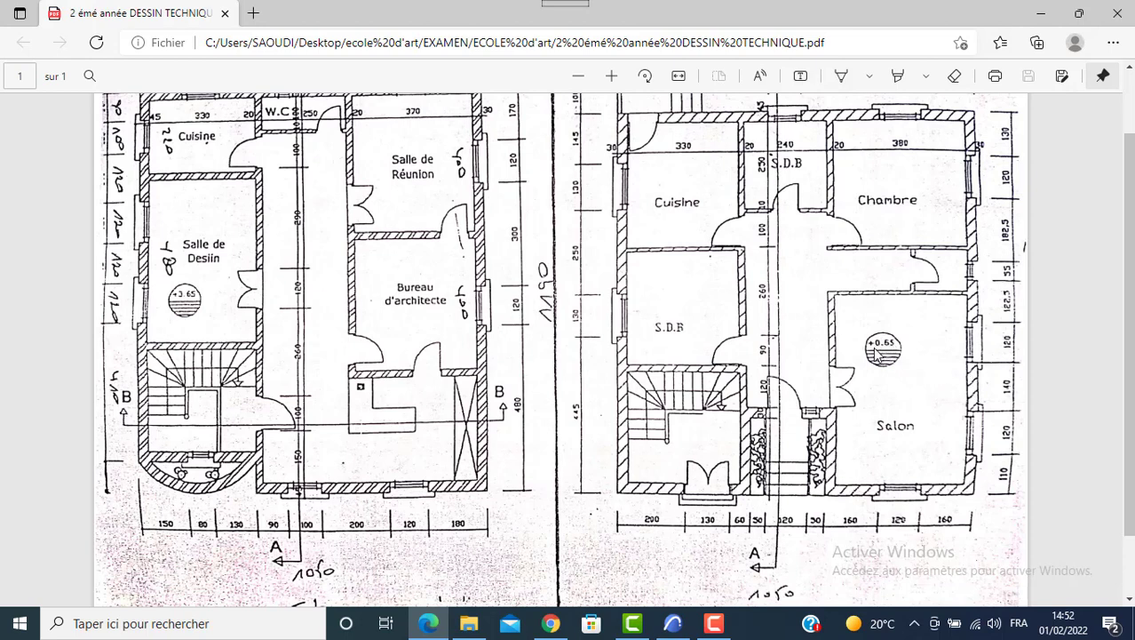
pyautogui.click(673, 622)
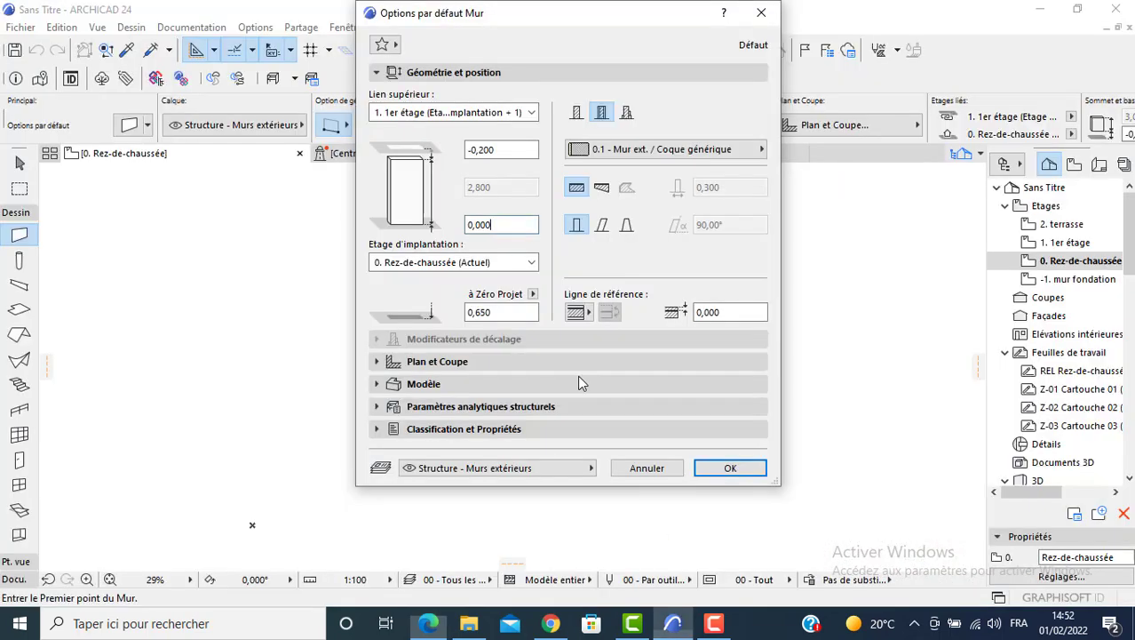
pyautogui.click(506, 150)
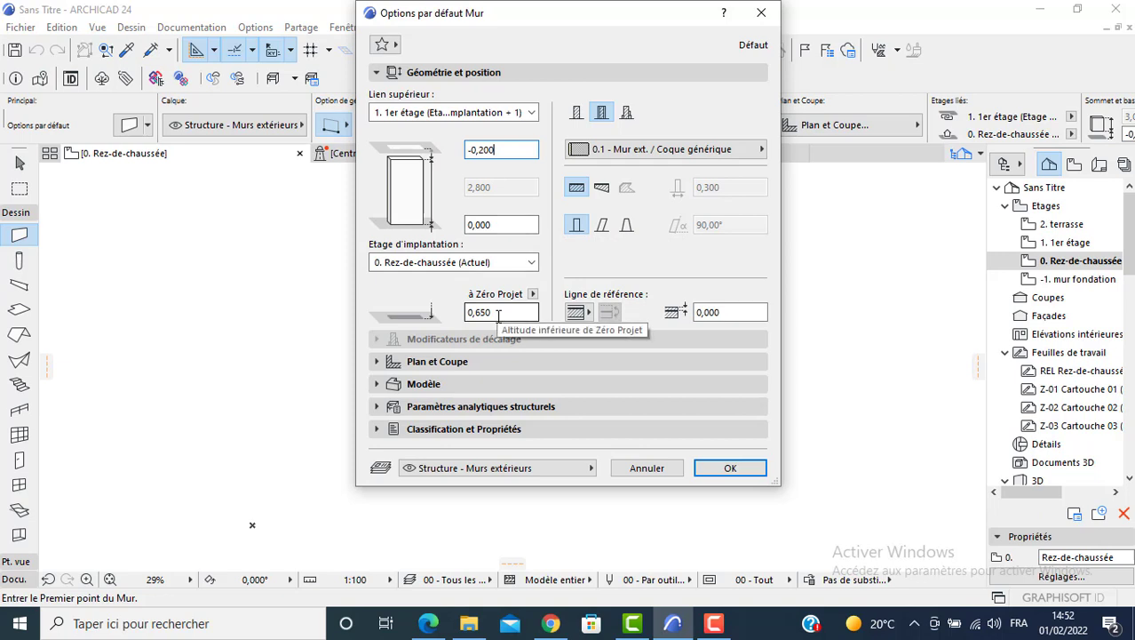
# Make the default wall a basic structure built of Brique ciment (intérieur).
pyautogui.click(575, 112)
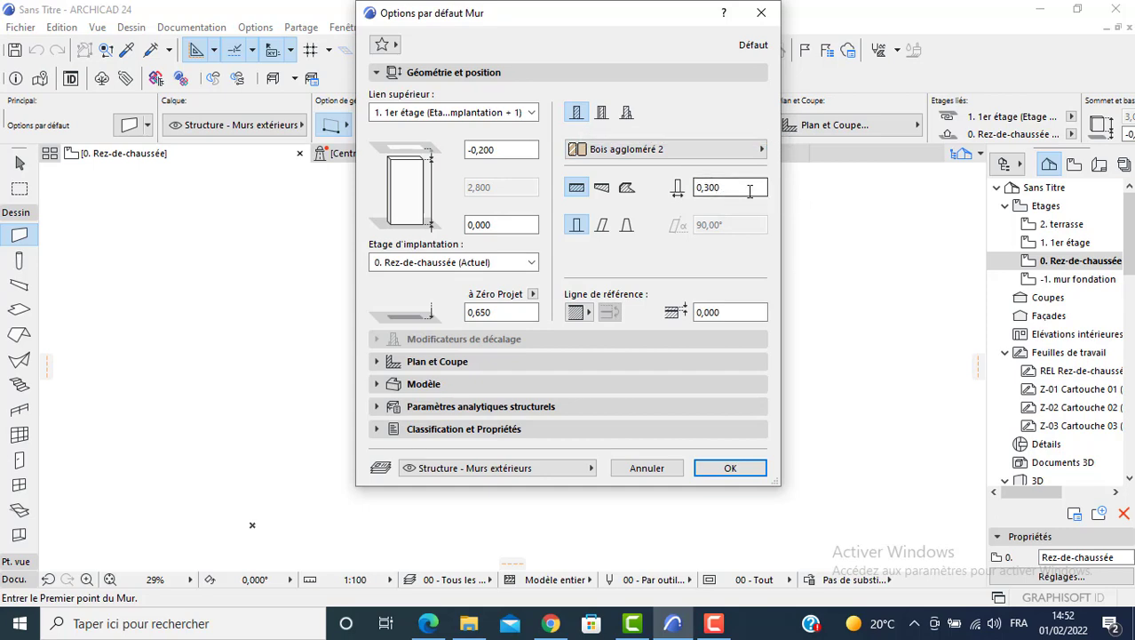
pyautogui.click(622, 153)
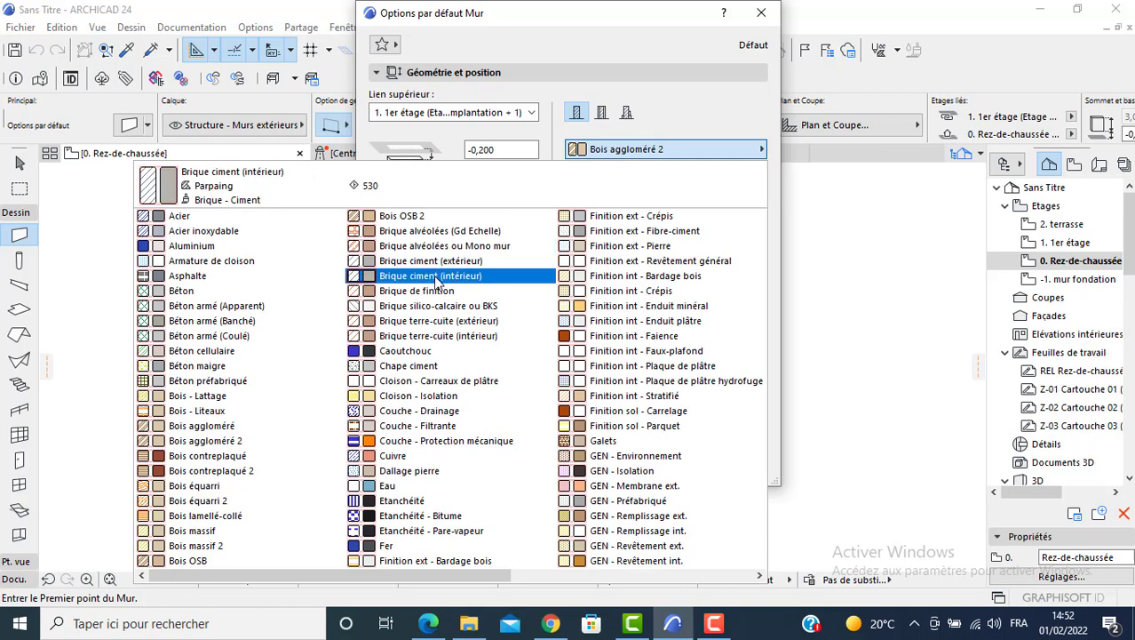
pyautogui.click(435, 277)
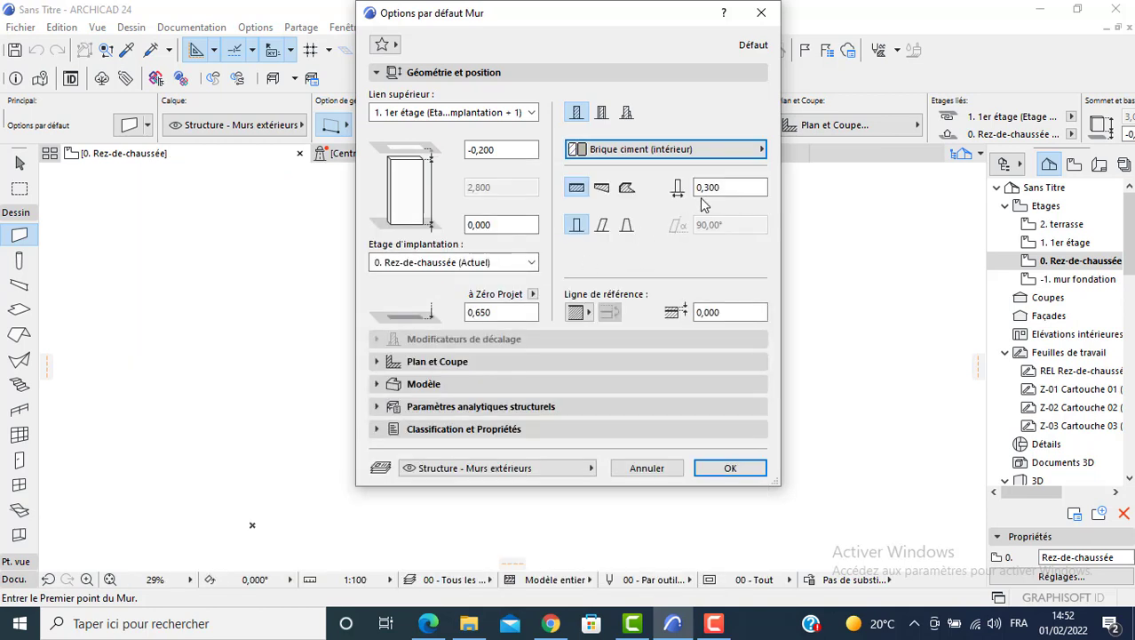
# Override all three wall surfaces with linked Enduit - Blanc nature and apply the default wall settings.
pyautogui.click(422, 384)
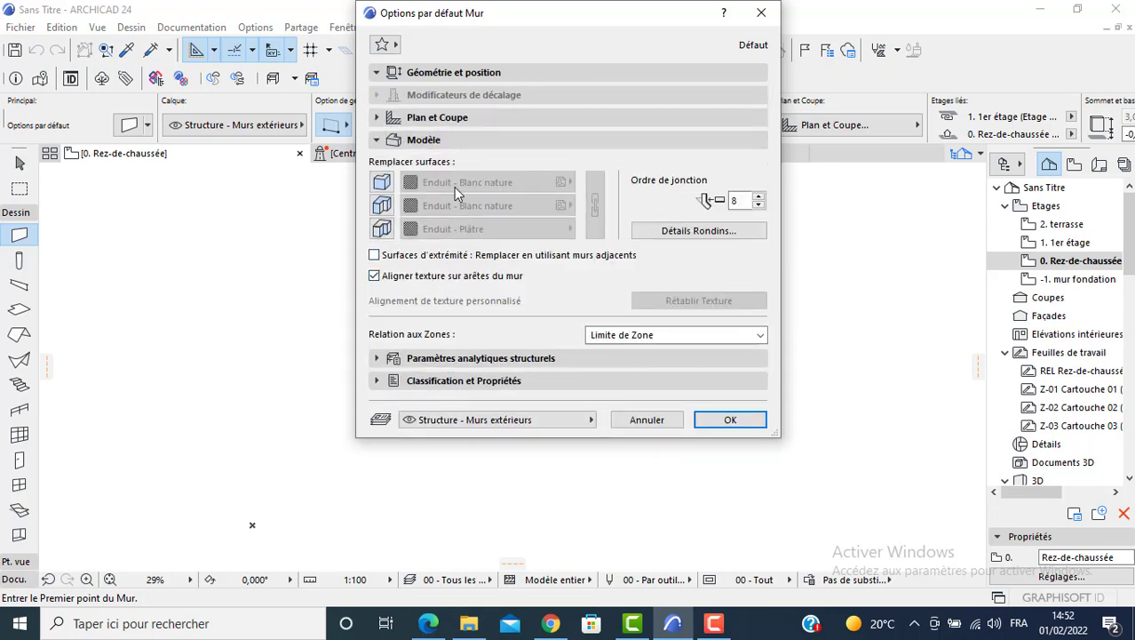
pyautogui.click(382, 181)
pyautogui.click(382, 205)
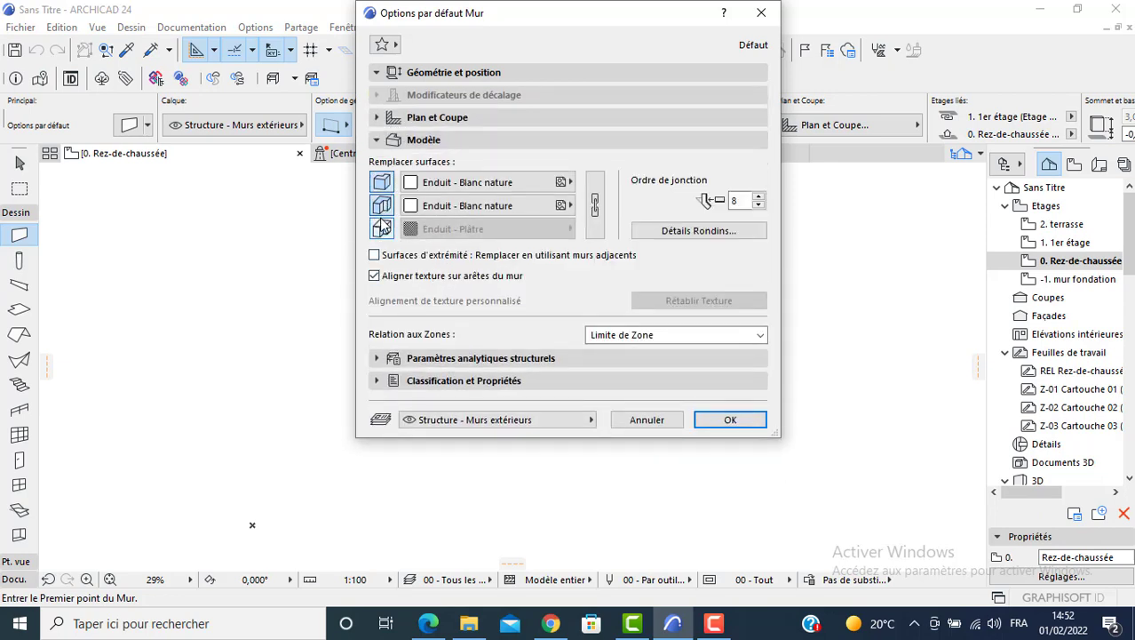
pyautogui.click(382, 228)
pyautogui.click(596, 205)
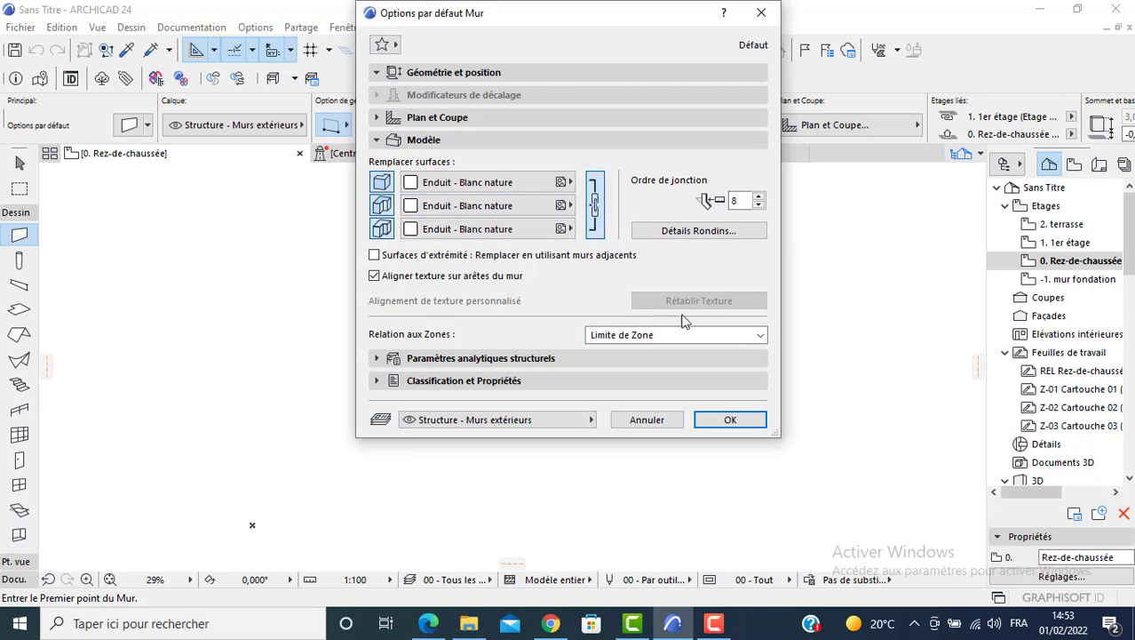
pyautogui.click(729, 419)
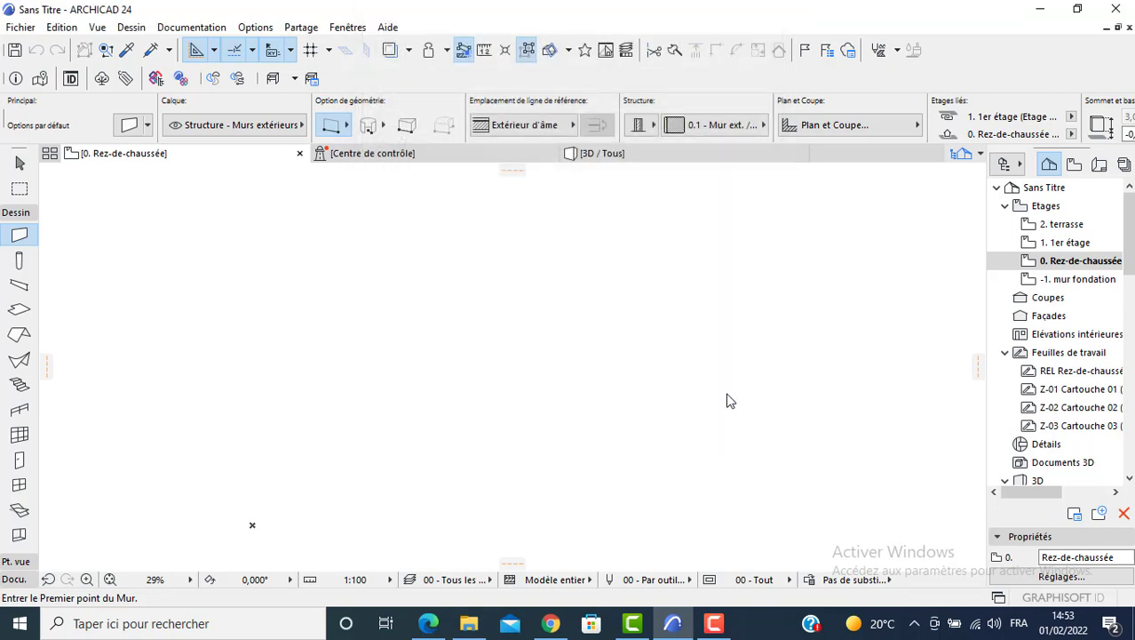
# Start a rectangular wall outline in the empty Rez-de-chaussée plan with its reference line on Face extérieure.
pyautogui.click(344, 129)
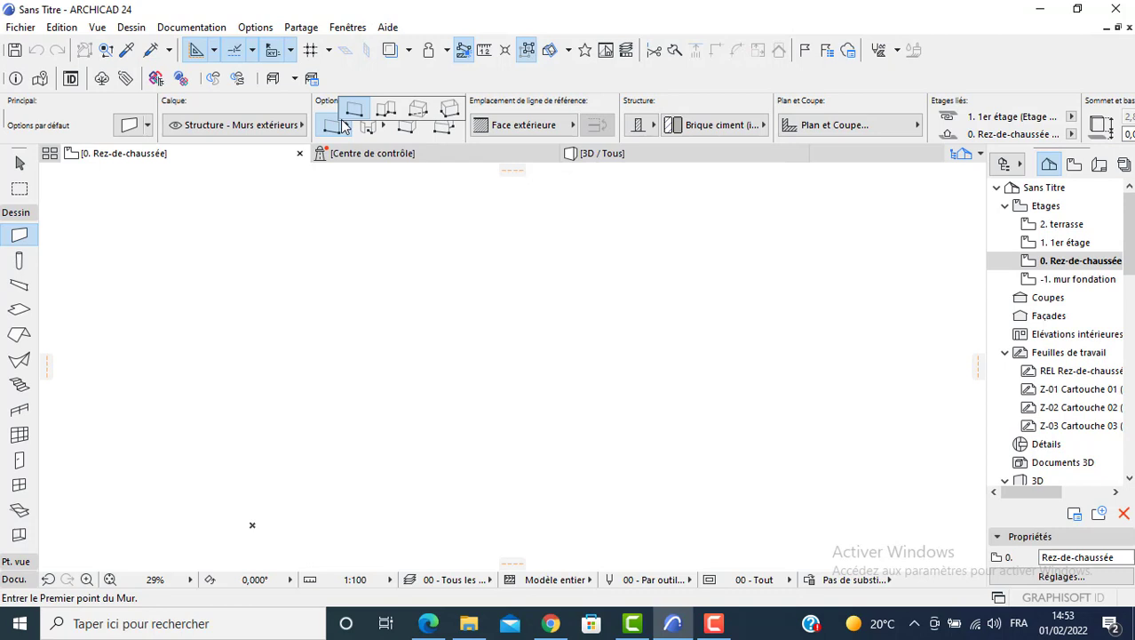
pyautogui.click(419, 110)
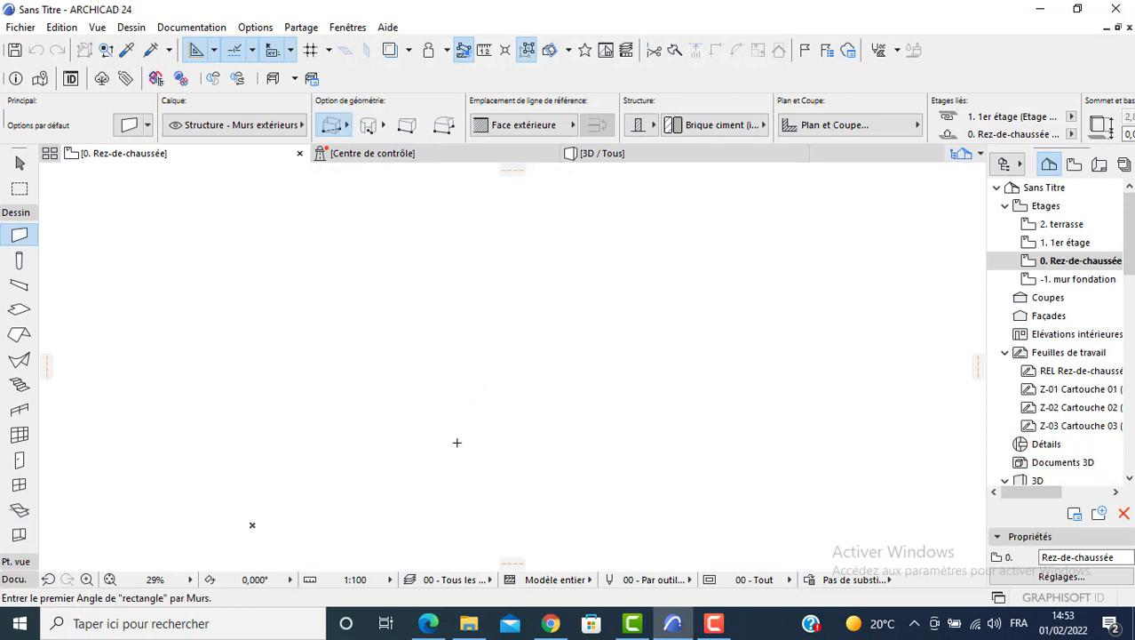
pyautogui.click(423, 453)
pyautogui.scroll(2, 597, 335)
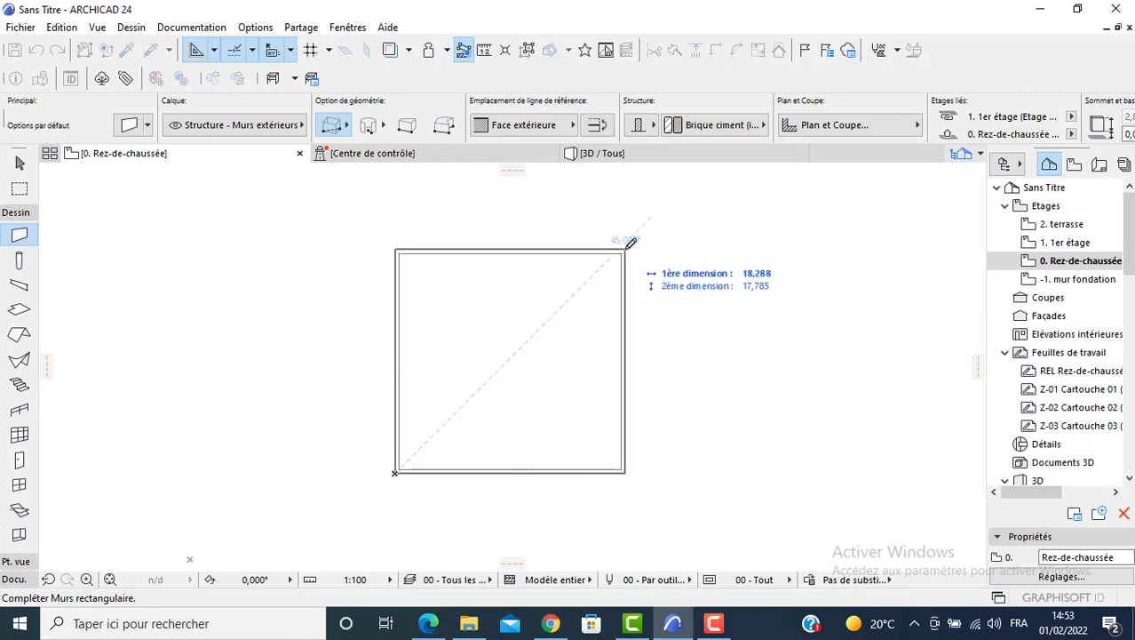
pyautogui.press('c')
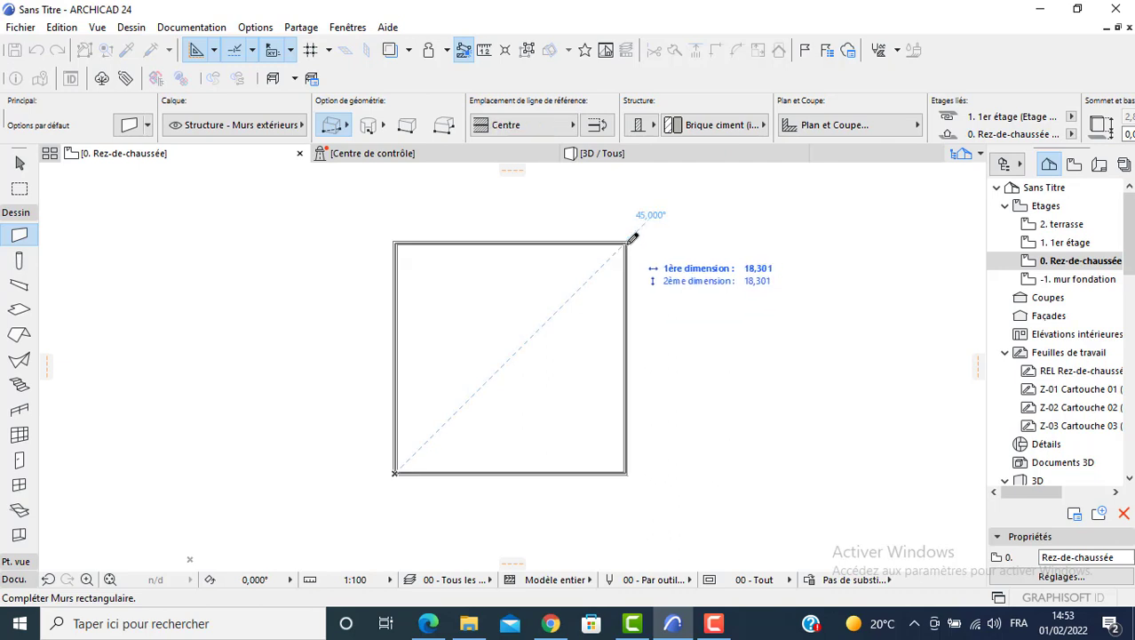
pyautogui.scroll(2, 622, 240)
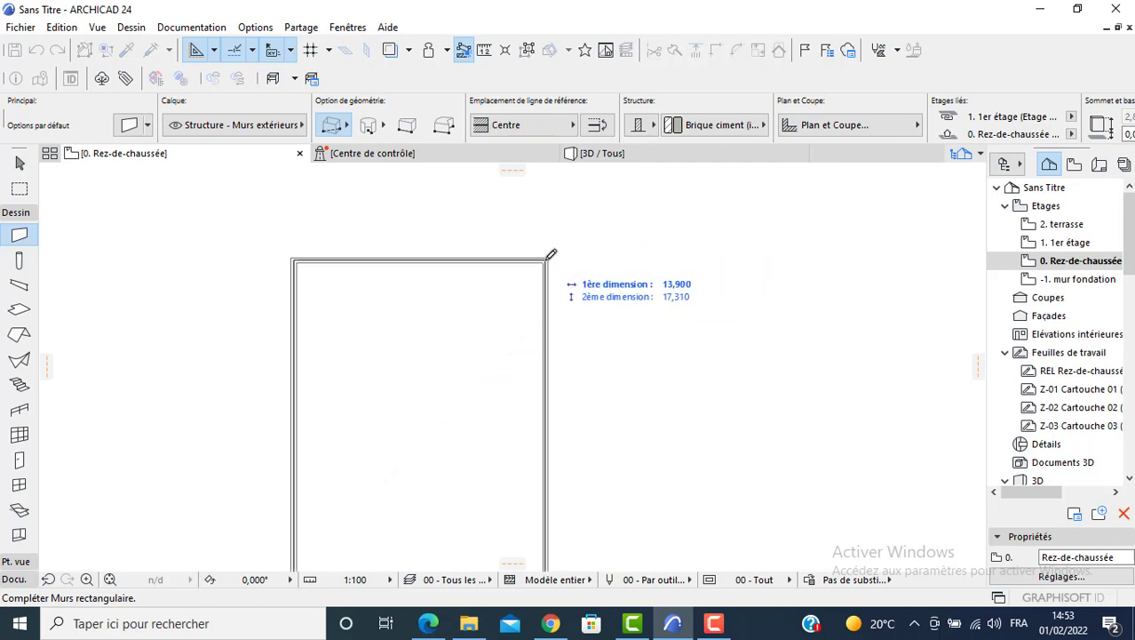
pyautogui.press('c')
pyautogui.press('c')
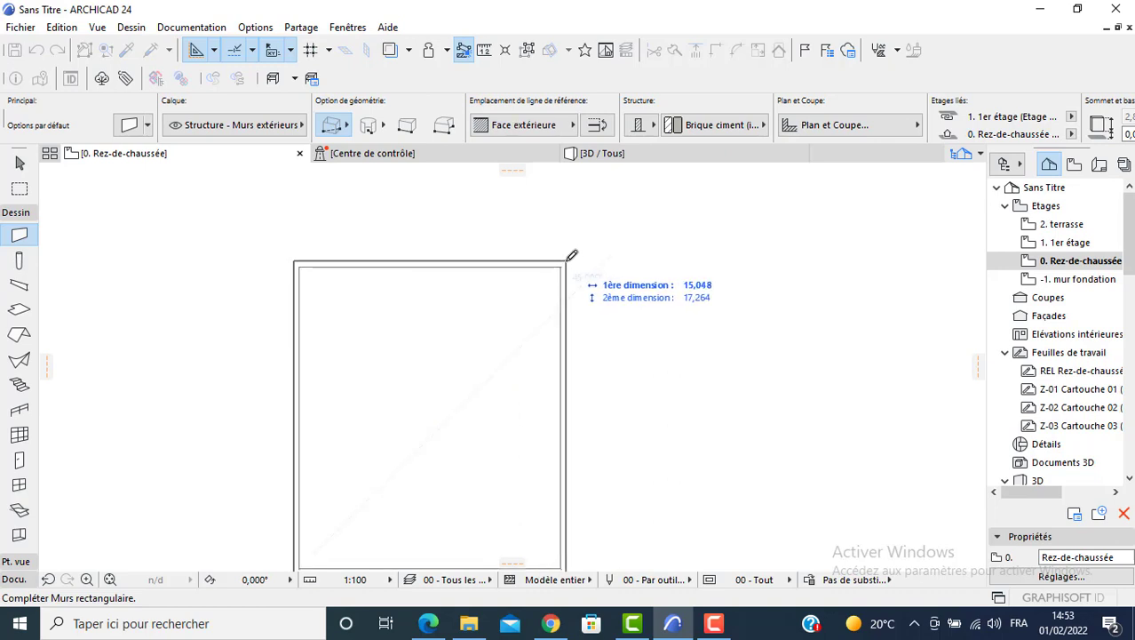
pyautogui.press('Escape')
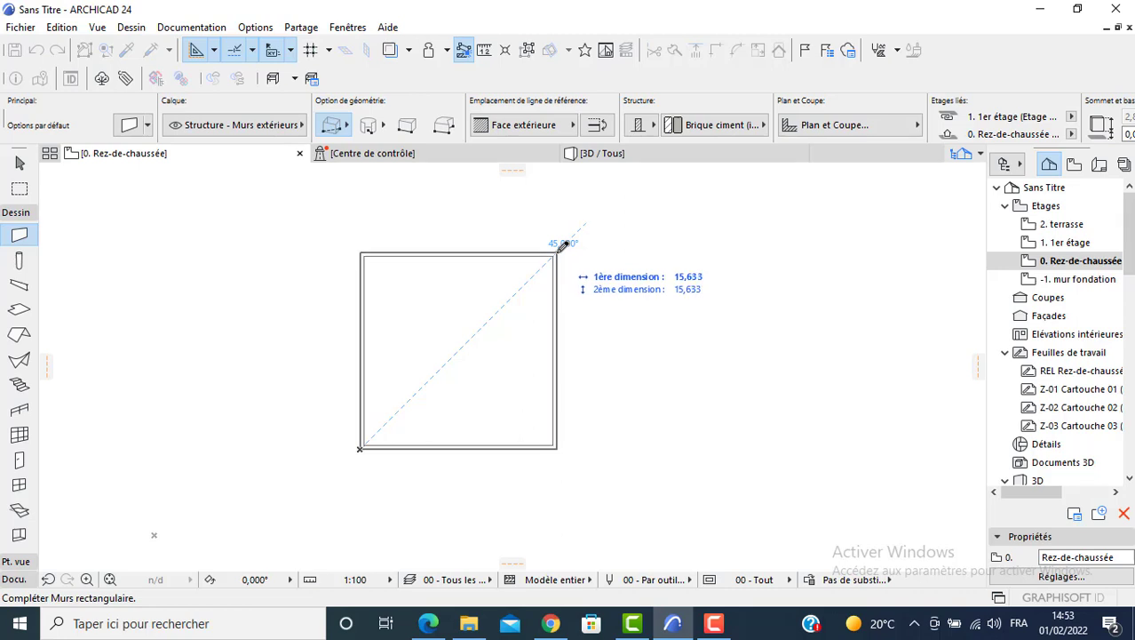
# Complete the rectangular outer walls with a first dimension of 10,500 and leave the Wall tool.
pyautogui.write('10,500')
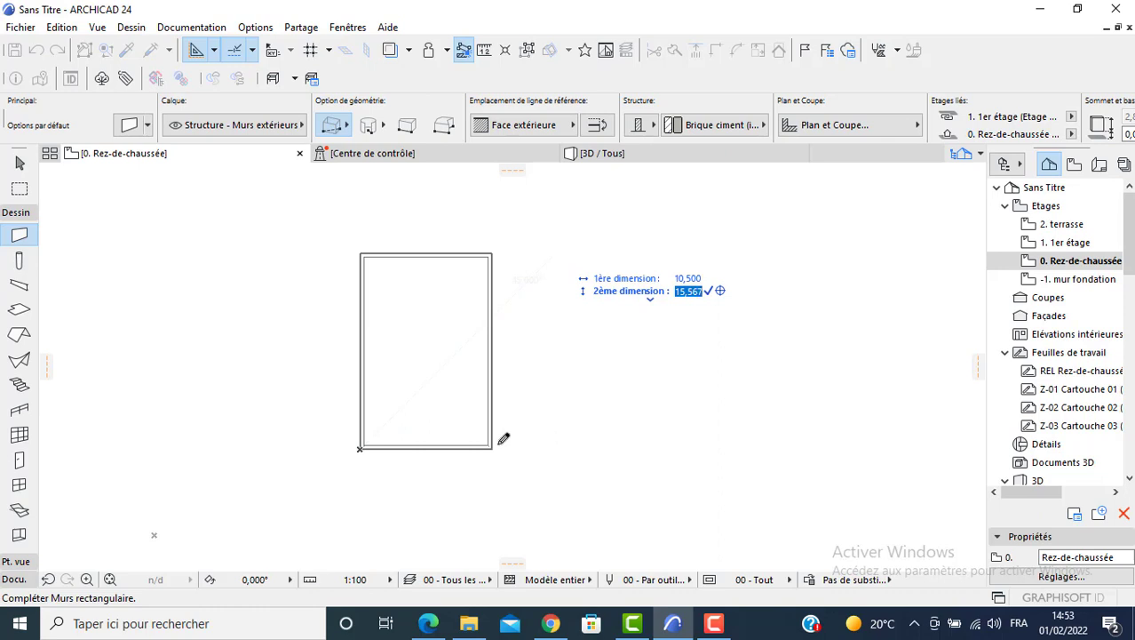
pyautogui.write('10')
pyautogui.press('Return')
pyautogui.scroll(3, 428, 330)
pyautogui.scroll(3, 428, 329)
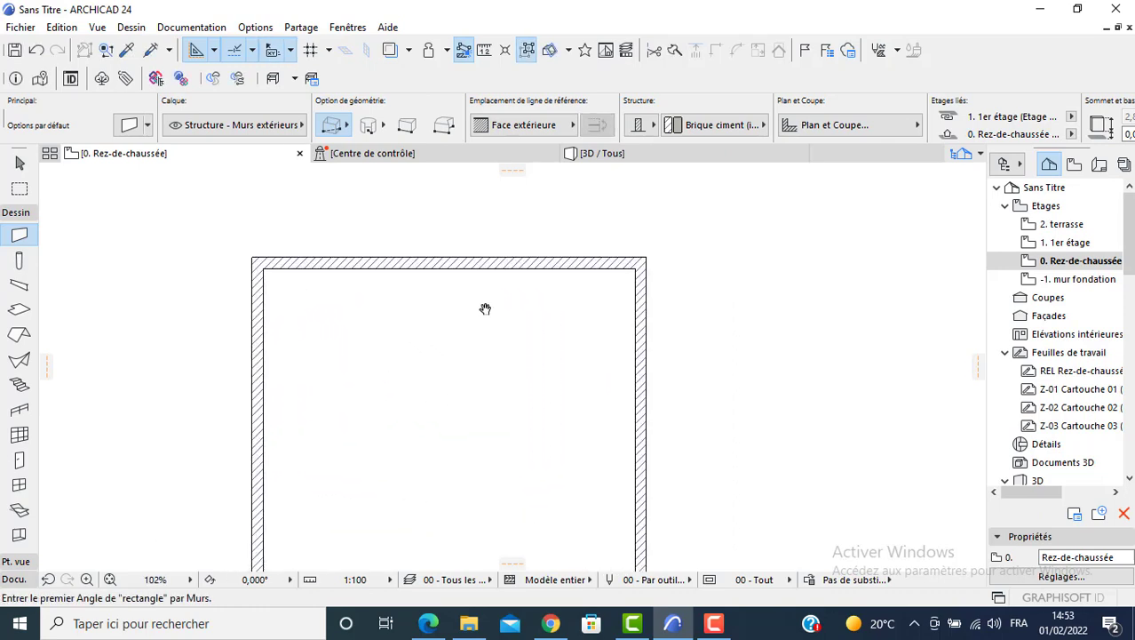
pyautogui.press('Escape')
pyautogui.scroll(-2, 482, 244)
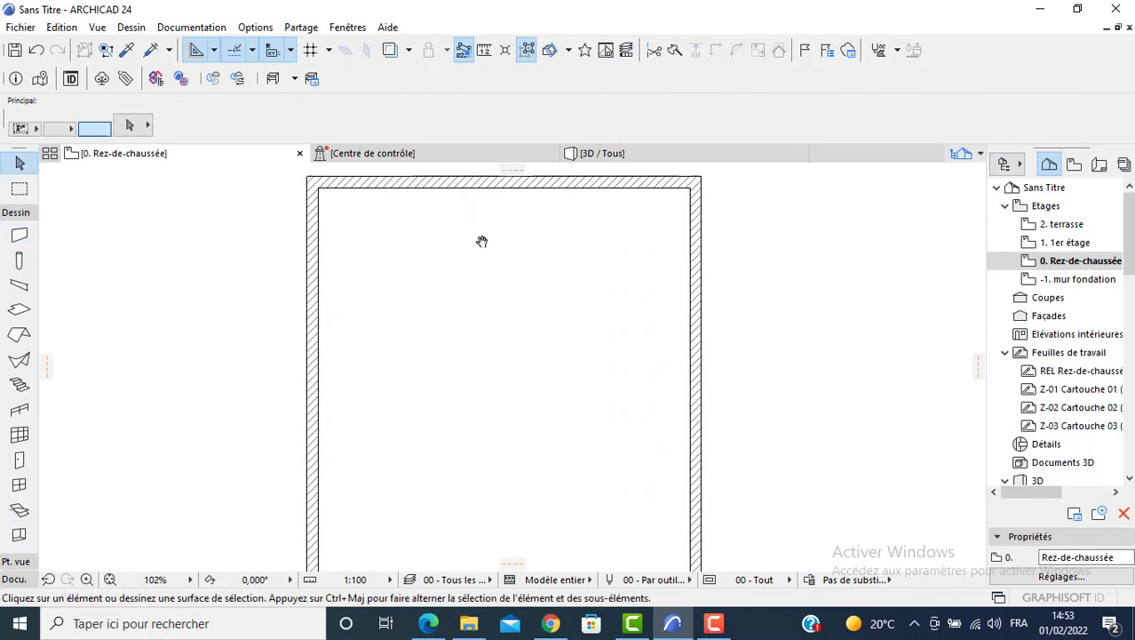
# Reactivate the Wall tool and set its default wall thickness to 0,1.
pyautogui.click(14, 237)
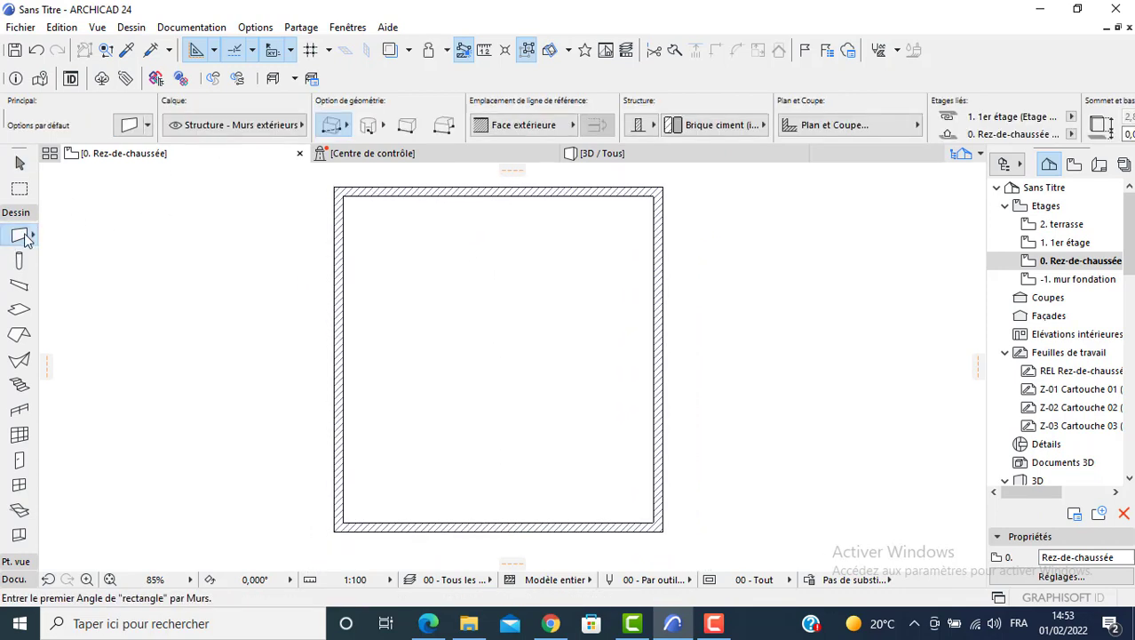
pyautogui.hotkey('ctrl', 't')
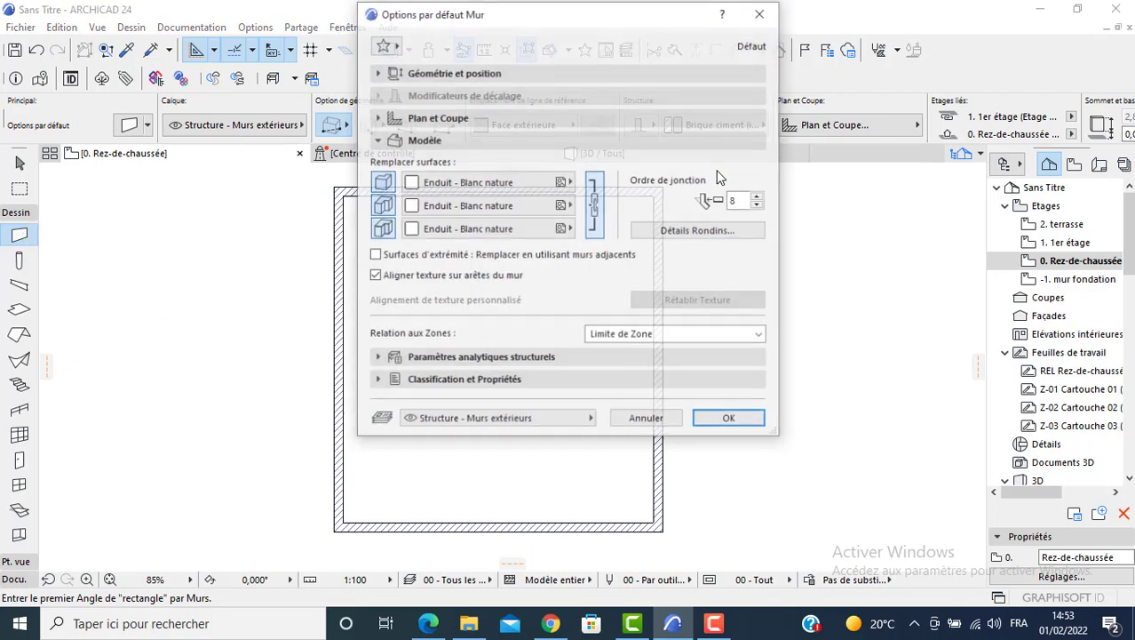
pyautogui.click(568, 74)
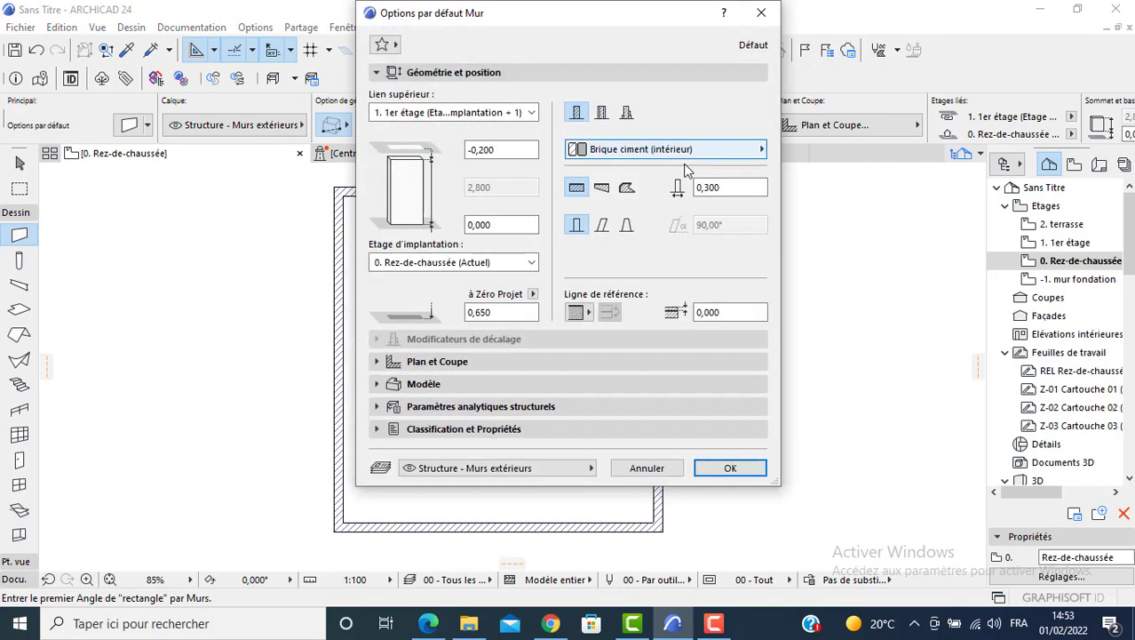
pyautogui.press('Return')
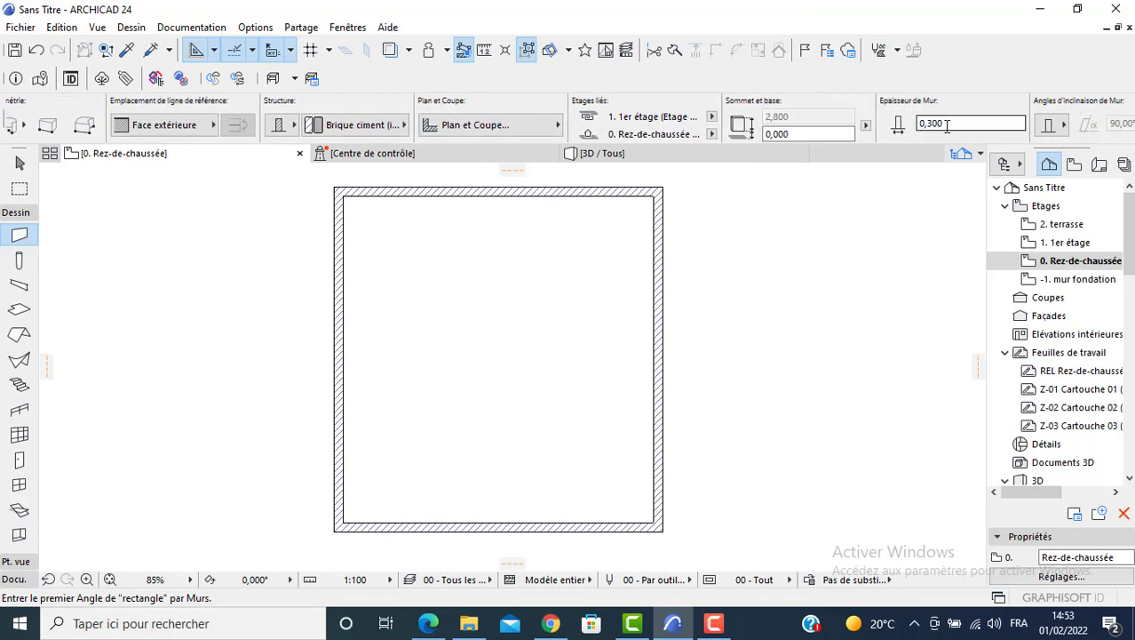
pyautogui.doubleClick(929, 124)
pyautogui.press('BackSpace')
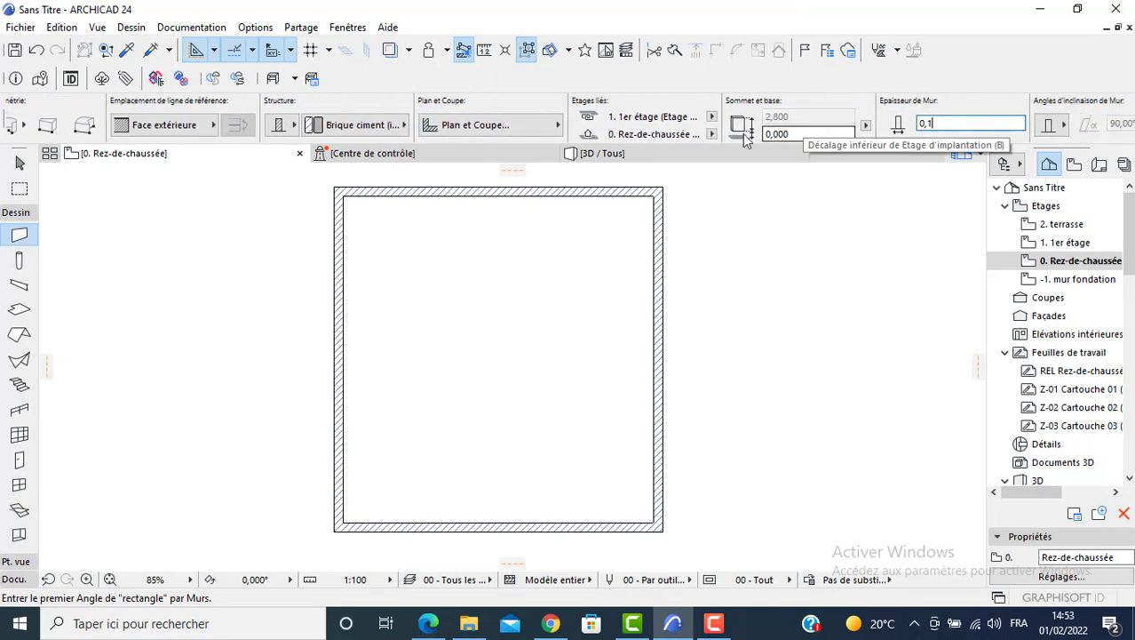
pyautogui.write('1')
# Draw a single straight wall along the inner face of the upper outer wall with its reference line on Face intérieure.
pyautogui.scroll(5, 100, 137)
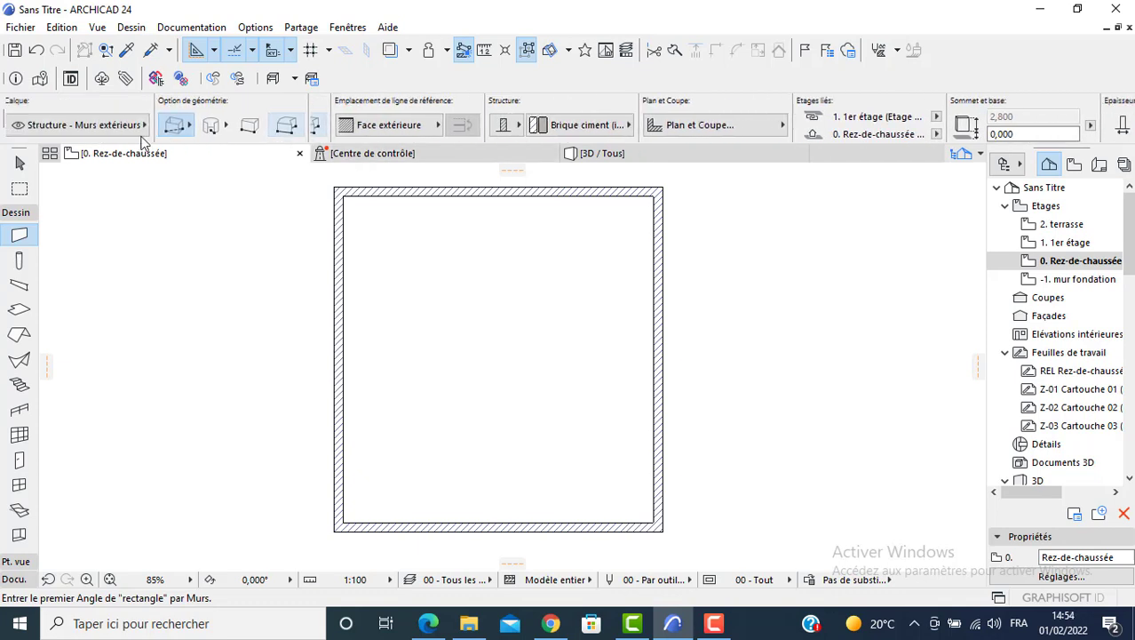
pyautogui.click(335, 131)
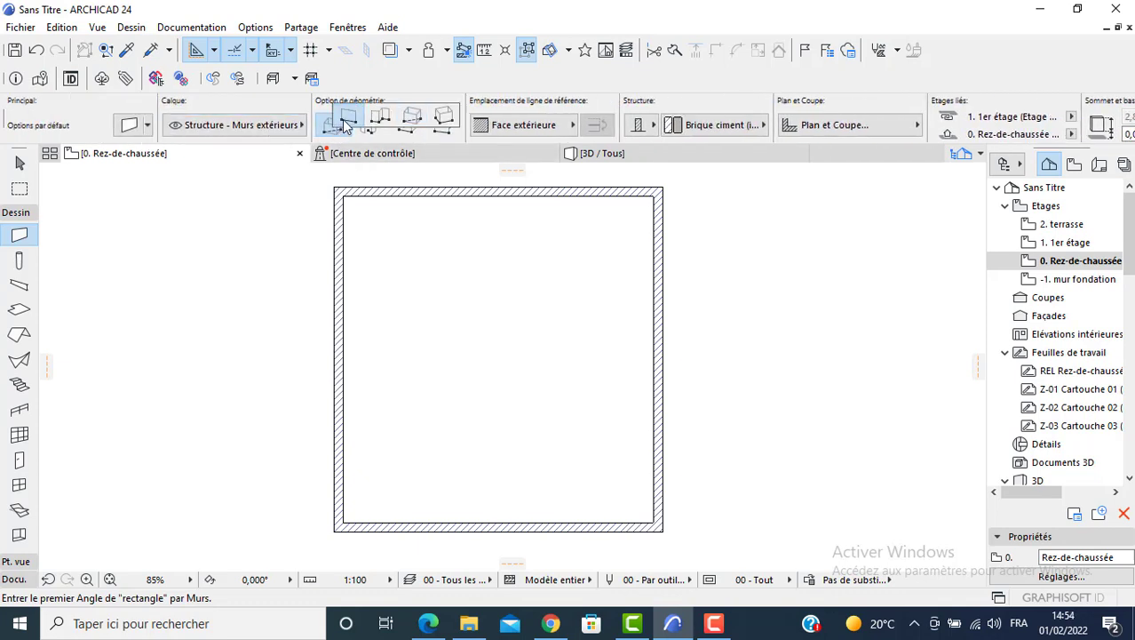
pyautogui.click(346, 127)
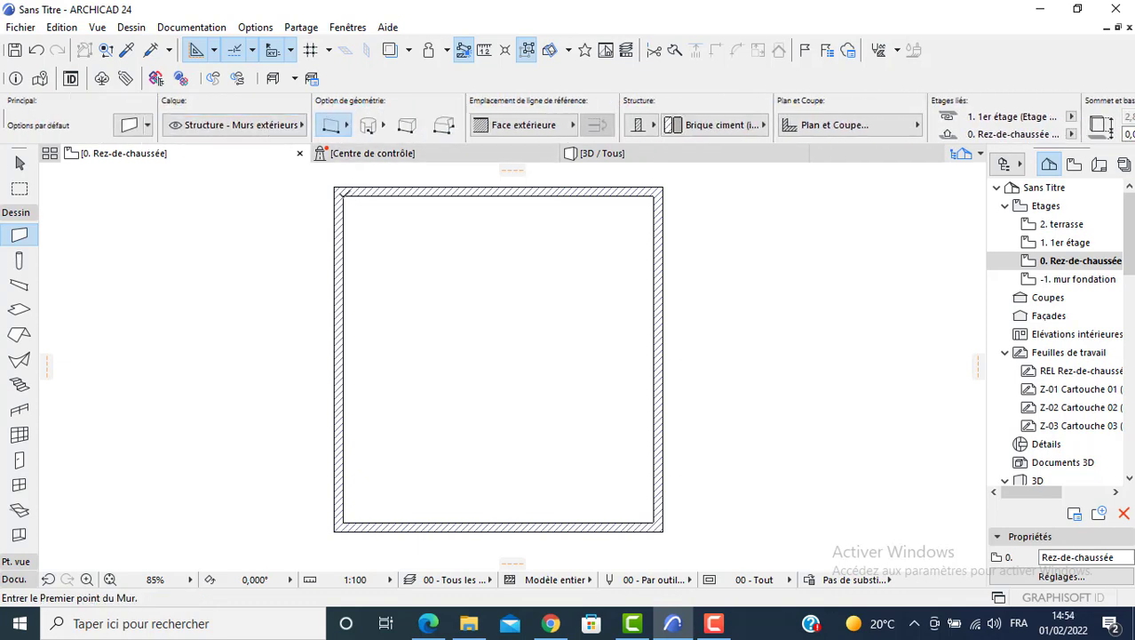
pyautogui.click(343, 193)
pyautogui.scroll(2, 653, 201)
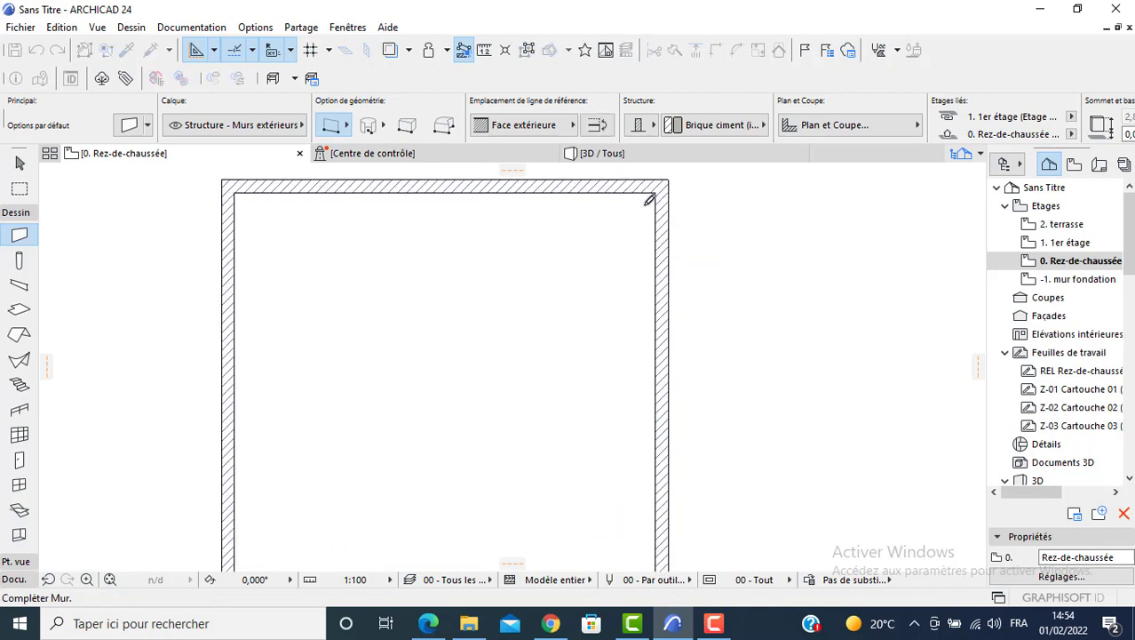
pyautogui.press('c')
pyautogui.press('c')
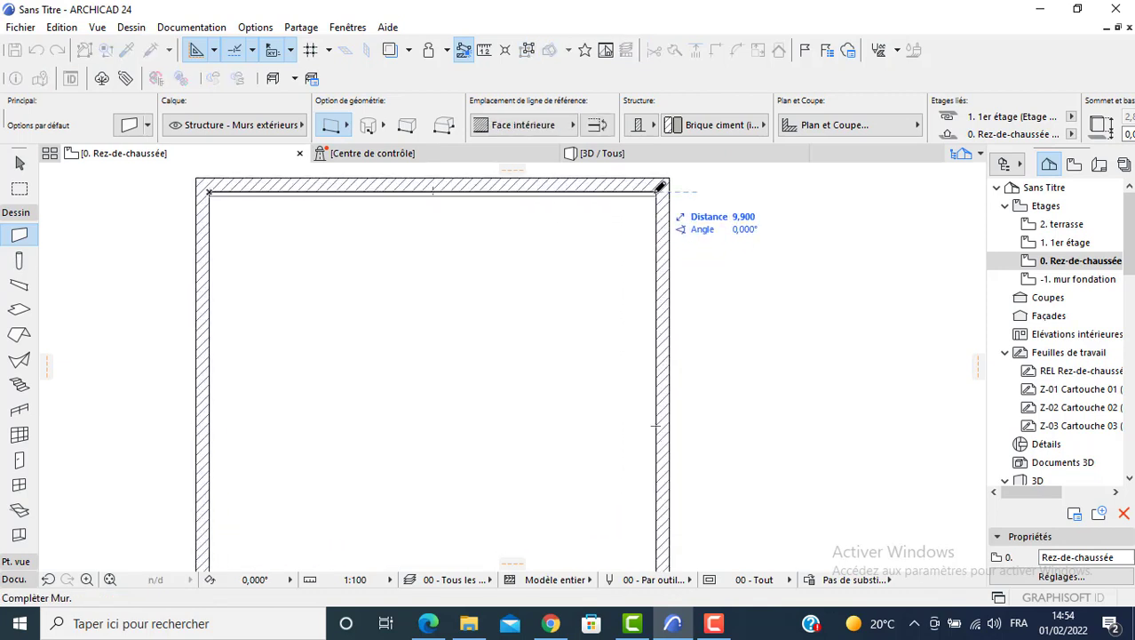
pyautogui.click(659, 186)
pyautogui.press('Escape')
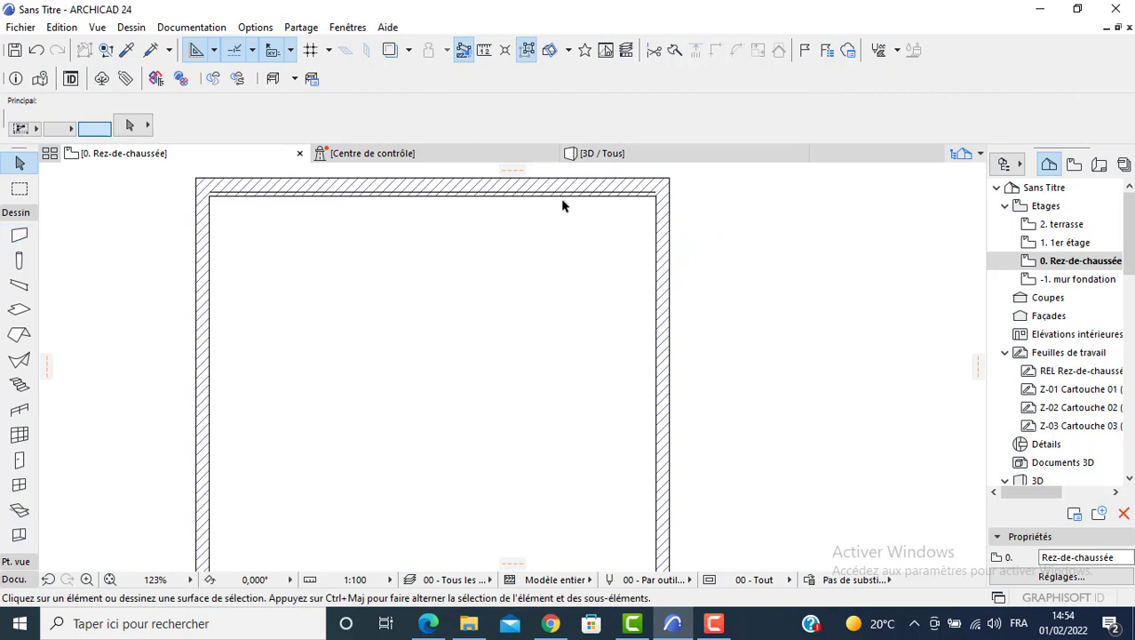
# Move the new thin wall 2,5 straight down into the building.
pyautogui.click(563, 198)
pyautogui.click(562, 198)
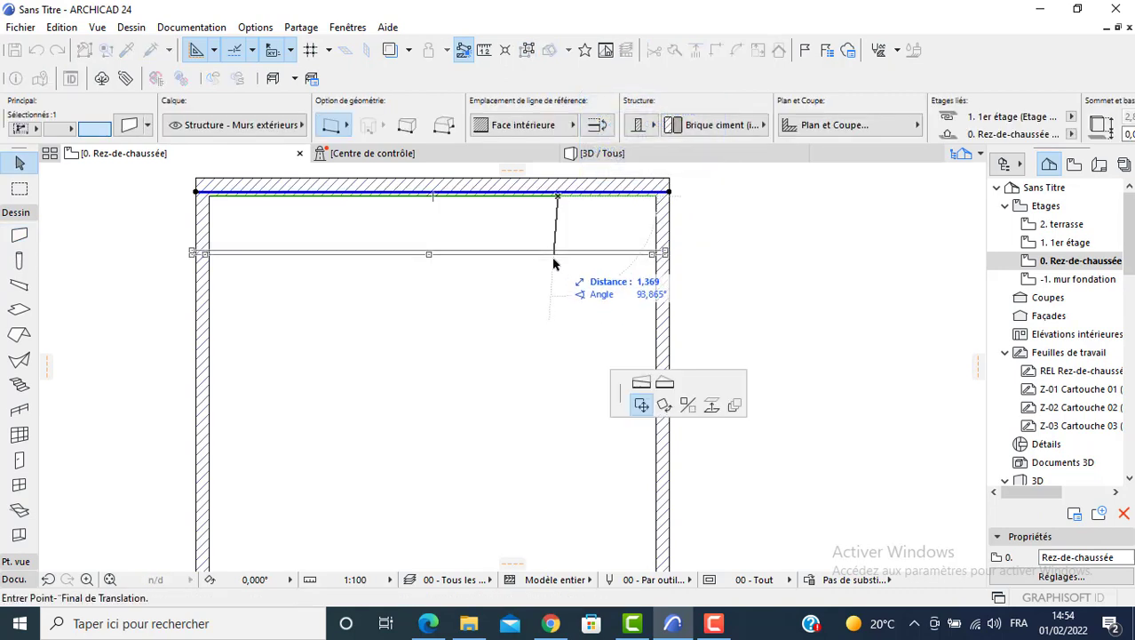
pyautogui.write('2')
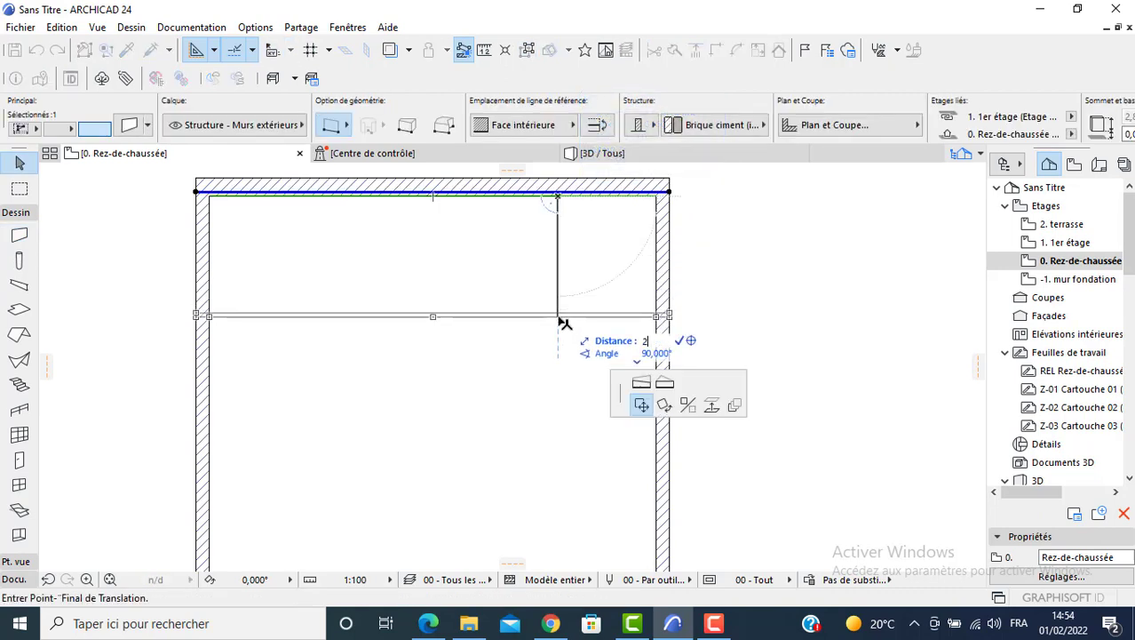
pyautogui.write(',5')
pyautogui.press('Return')
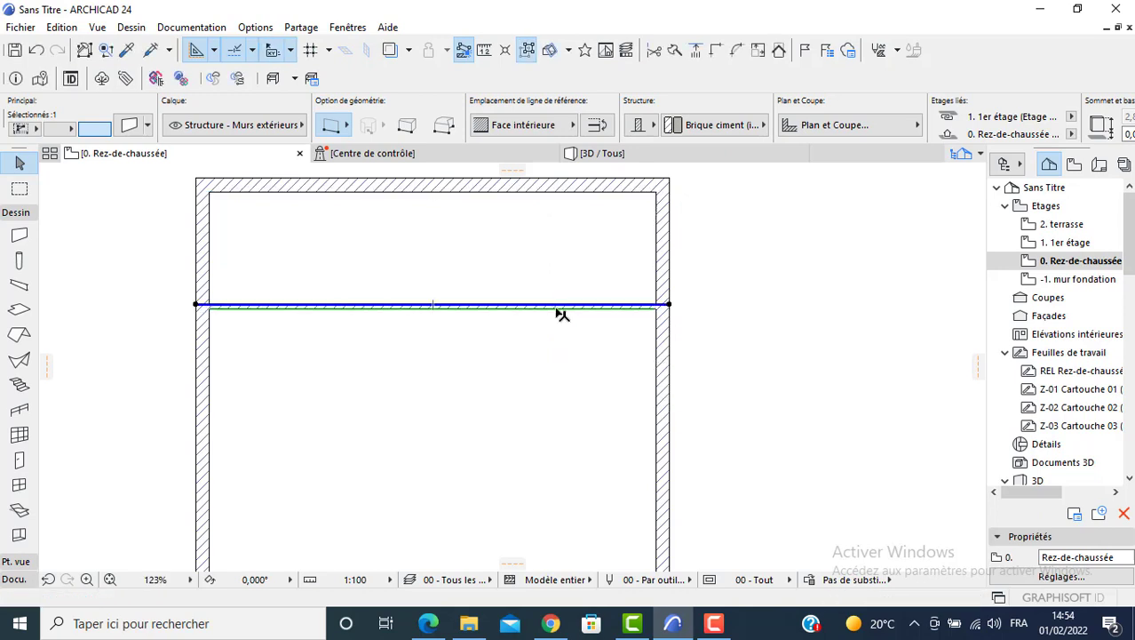
# Copy the horizontal partition 1,1 straight down using Translation.
pyautogui.scroll(-2, 539, 286)
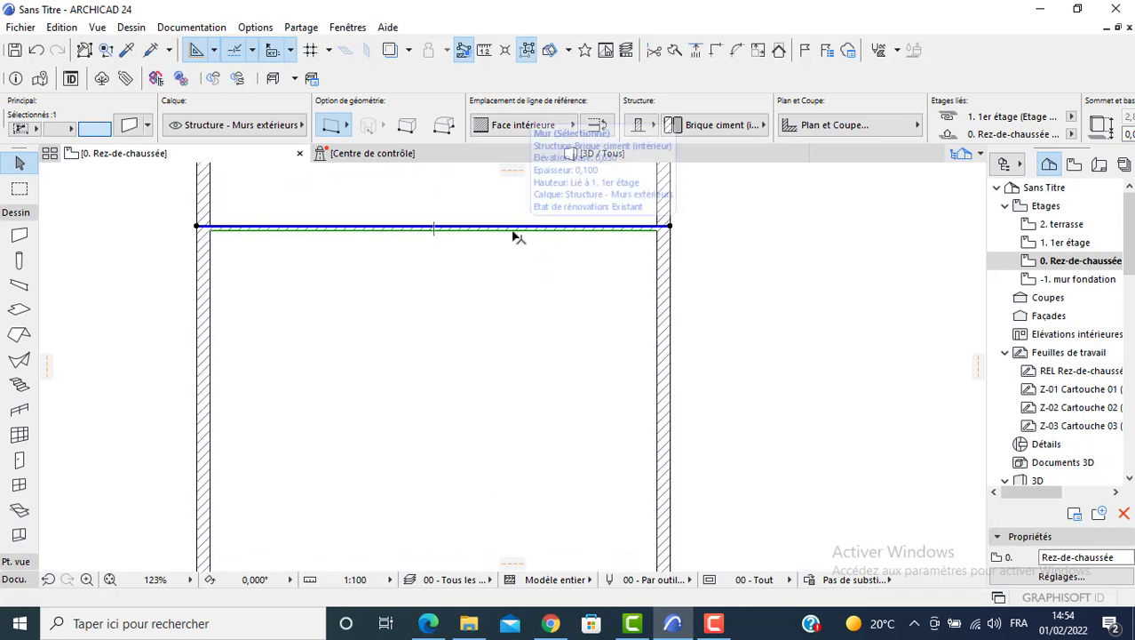
pyautogui.click(513, 229)
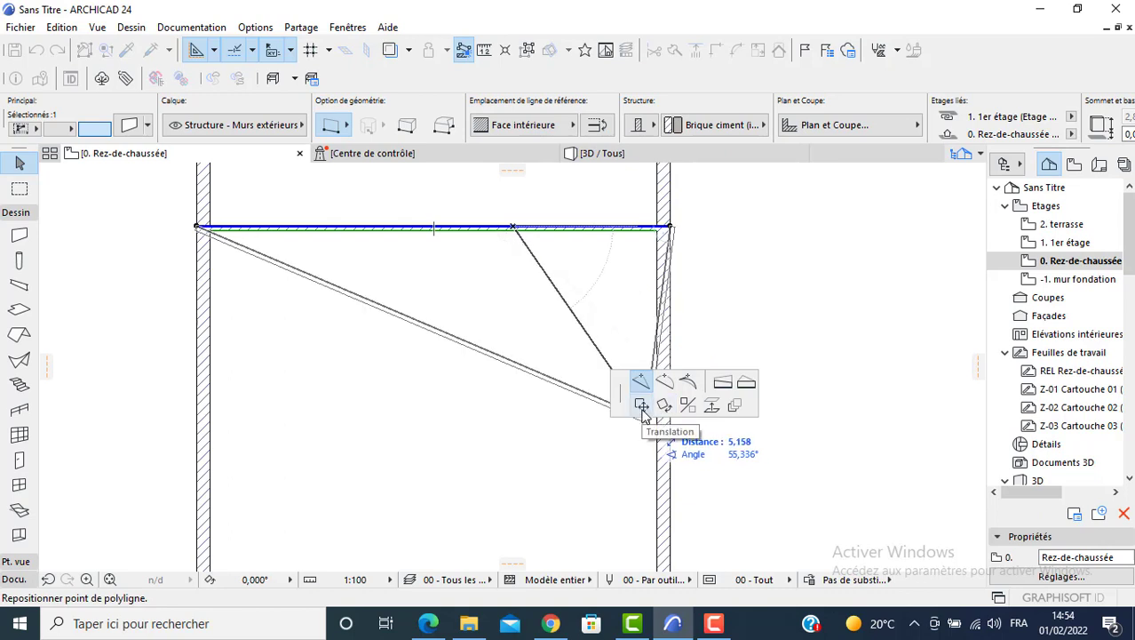
pyautogui.click(641, 406)
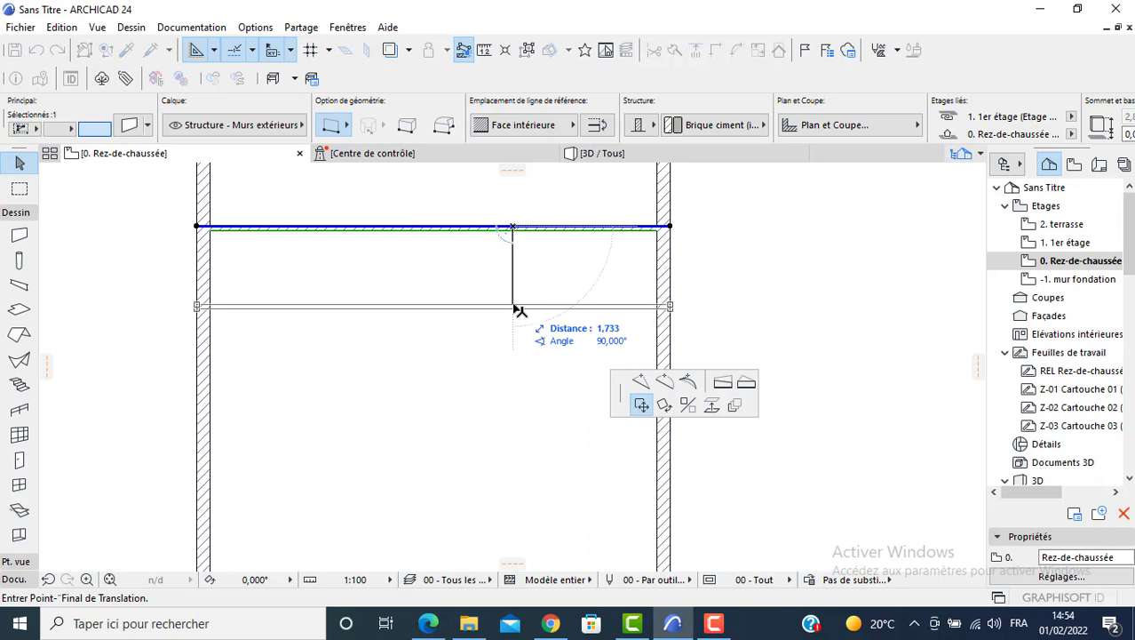
pyautogui.press('ctrl')
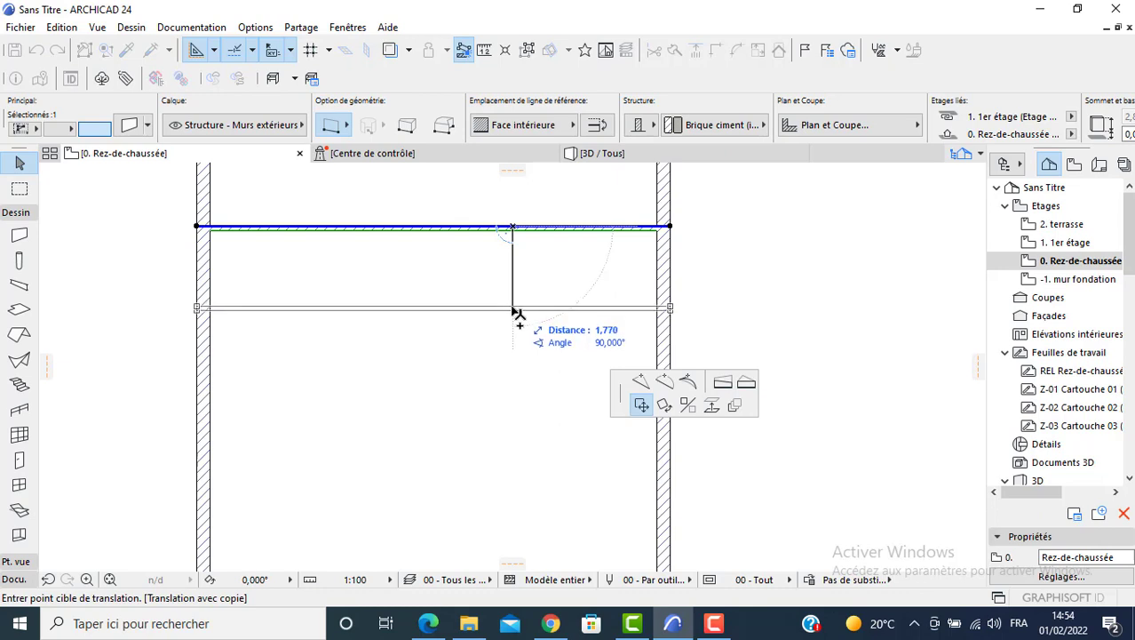
pyautogui.write('1')
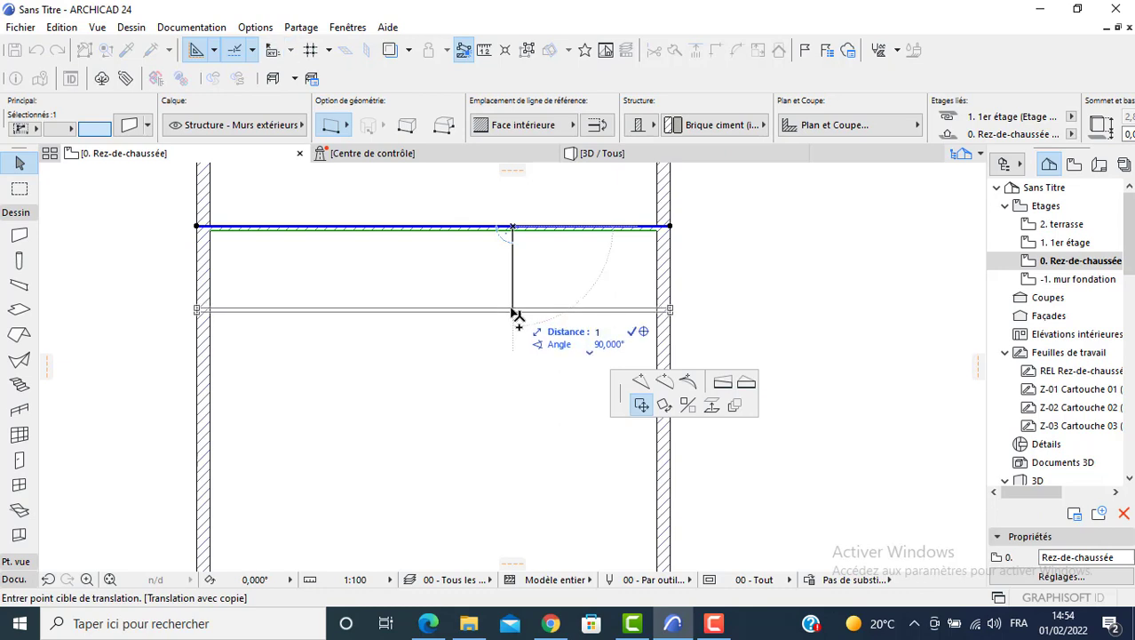
pyautogui.write(',1')
pyautogui.press('Return')
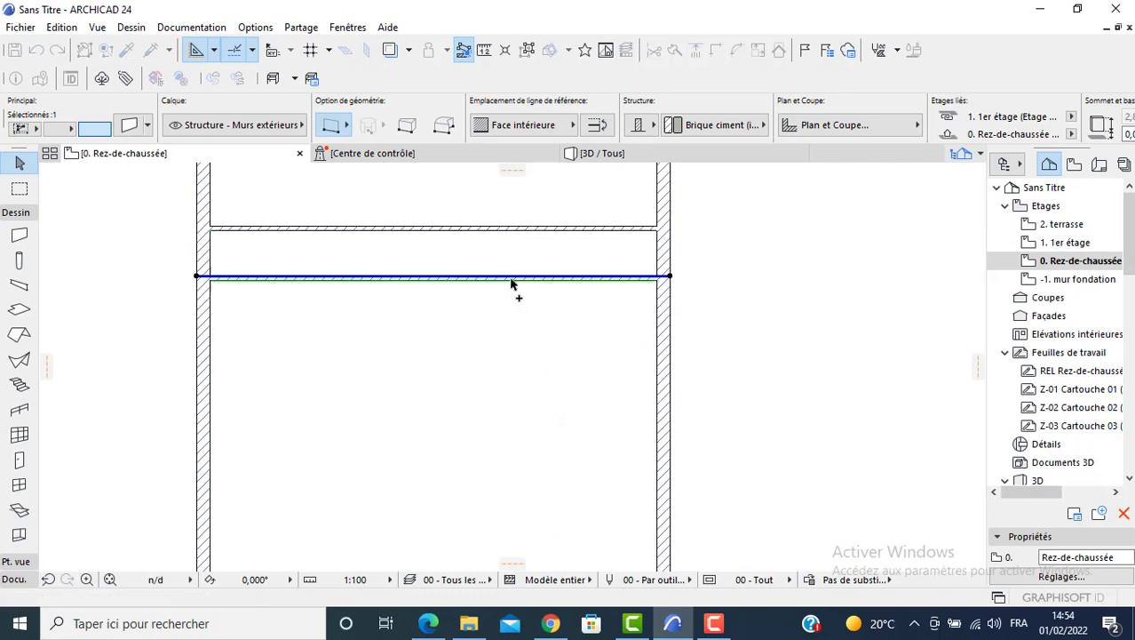
# Consult the PDF floor plan in Edge, return to ARCHICAD and copy the lower partition 3,5 straight down.
pyautogui.click(428, 622)
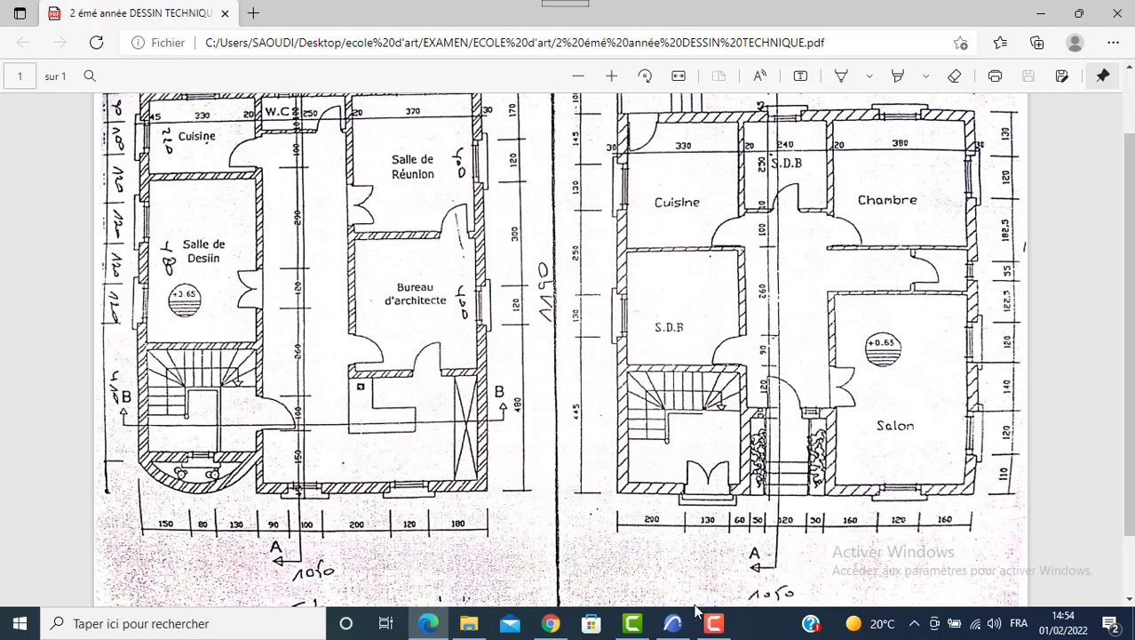
pyautogui.click(673, 623)
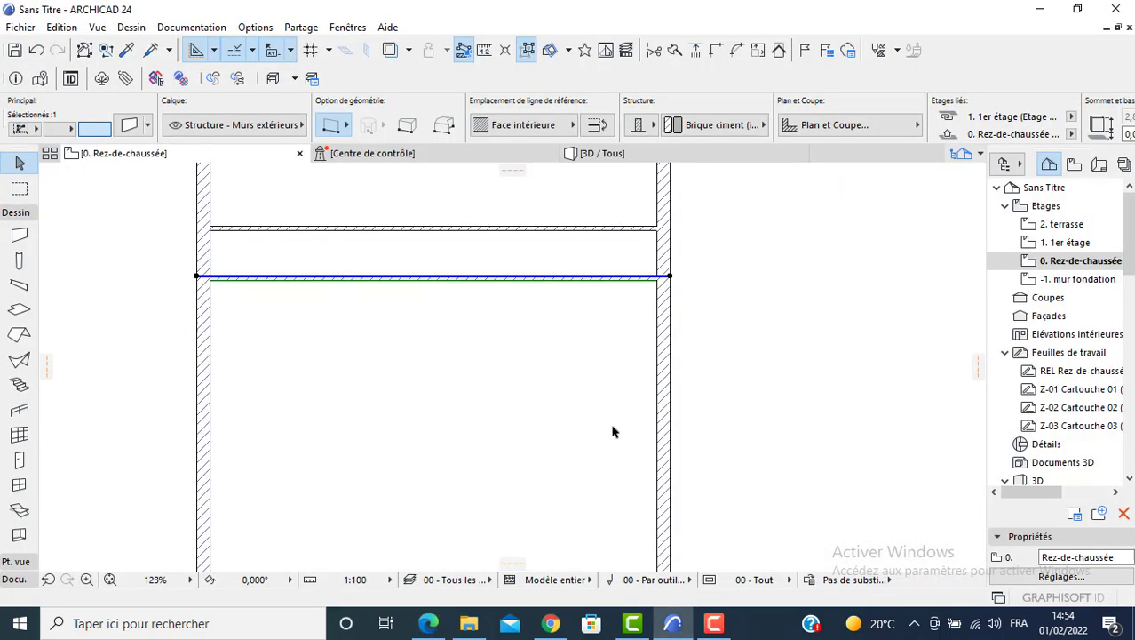
pyautogui.click(458, 280)
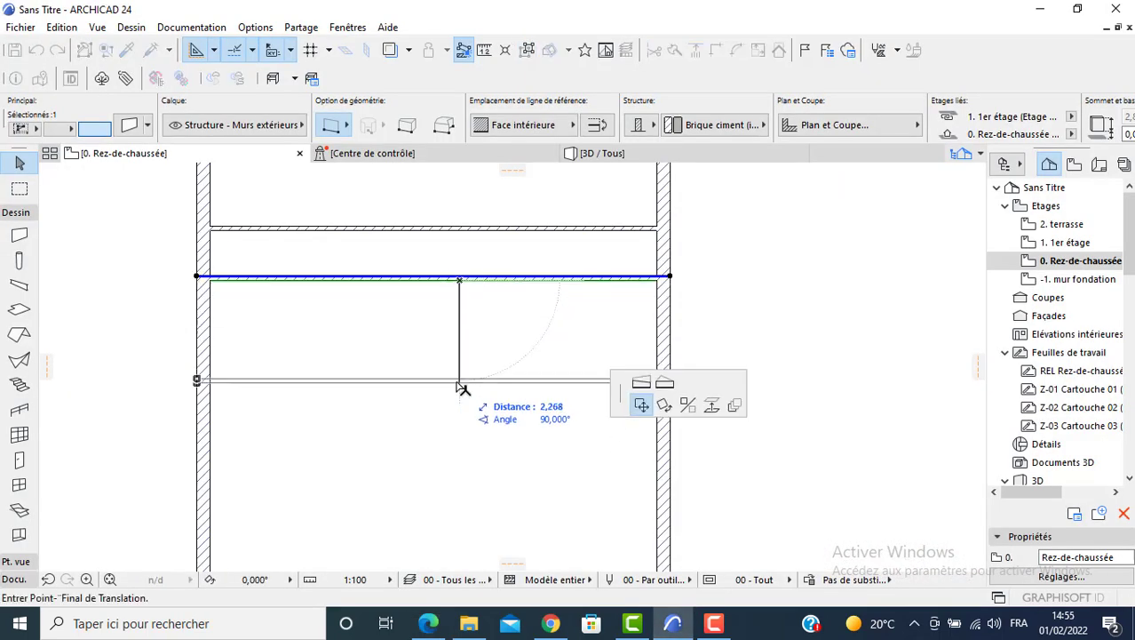
pyautogui.press('ctrl')
pyautogui.write('3')
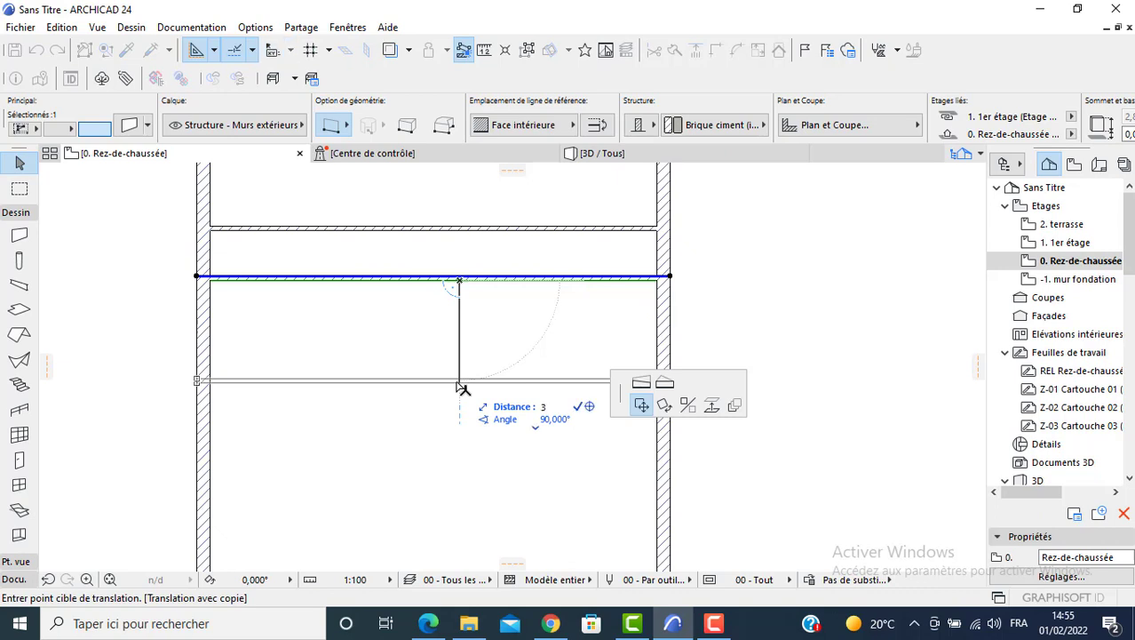
pyautogui.write(',5')
pyautogui.press('Return')
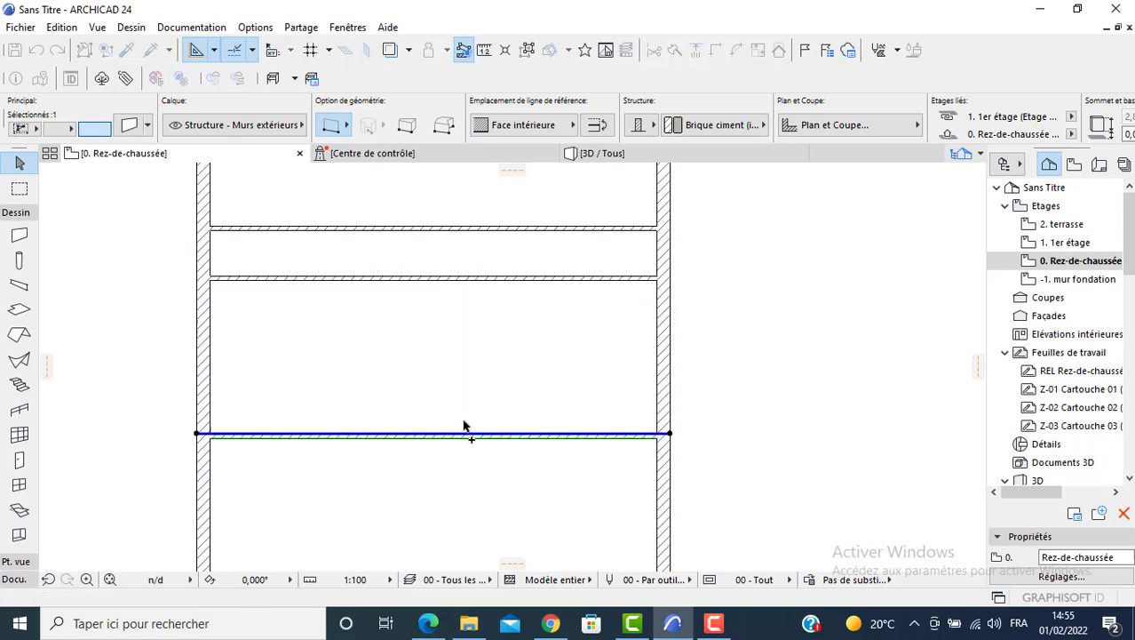
pyautogui.press('Escape')
# Set the thickness of the lowest horizontal interior wall to 0,2.
pyautogui.click(495, 437)
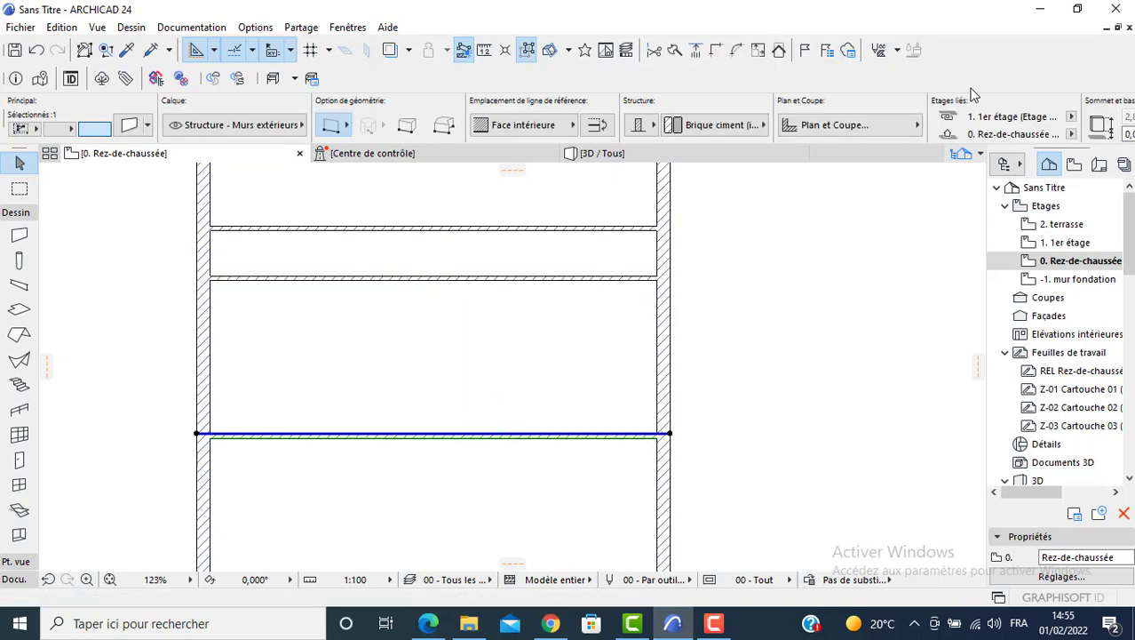
pyautogui.moveTo(1122, 122); pyautogui.dragTo(1114, 124)
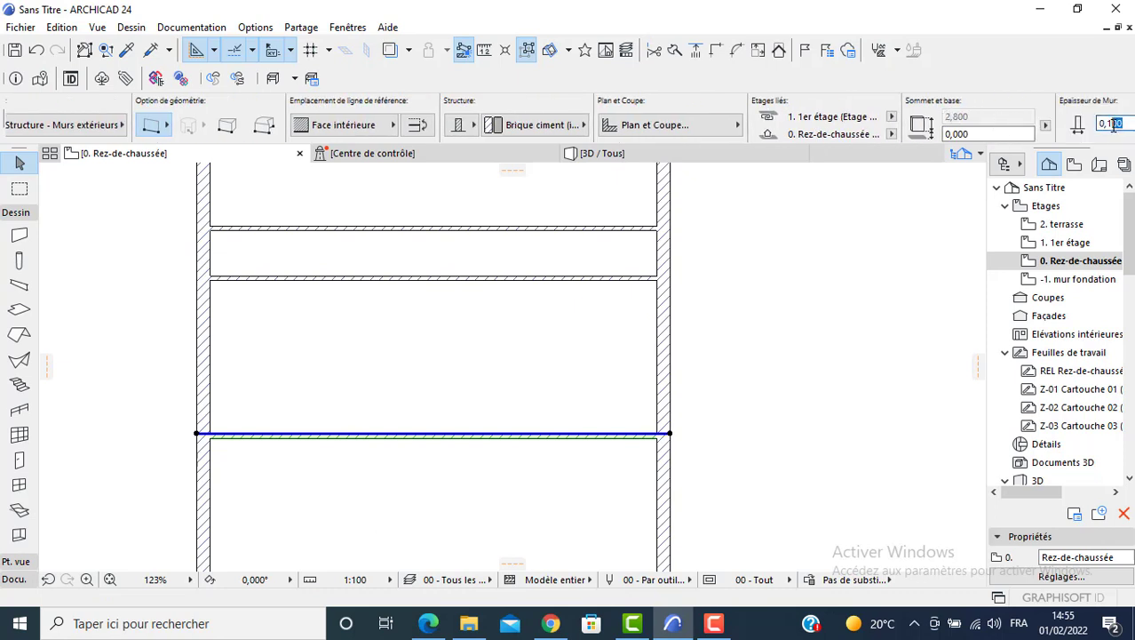
pyautogui.write('2')
pyautogui.press('Return')
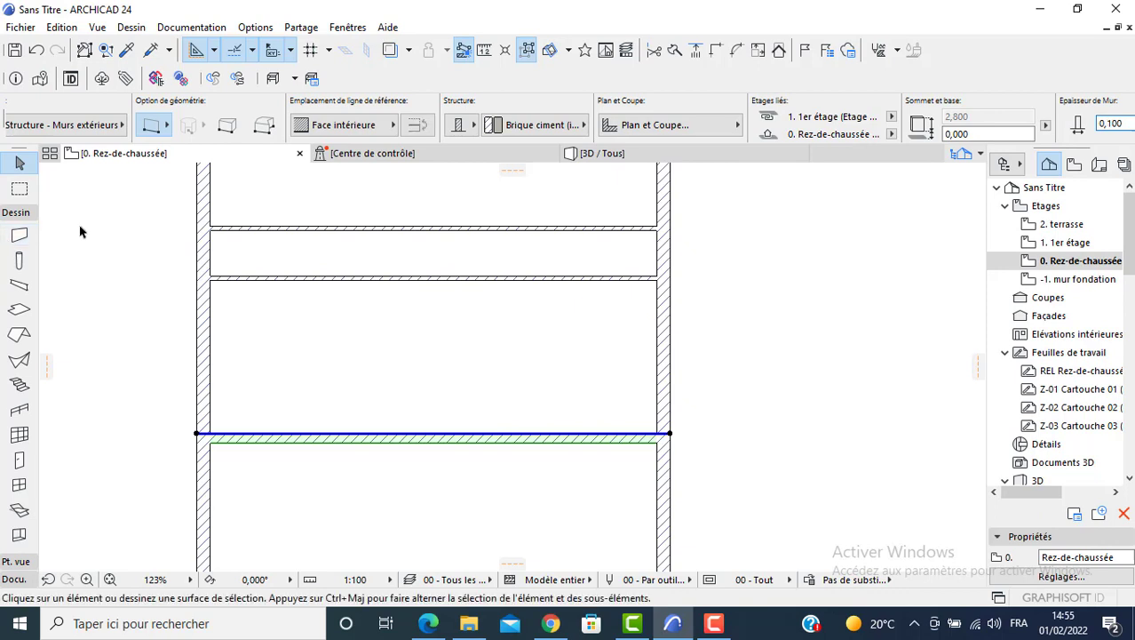
# Set the default wall thickness to 0,2 and draw a vertical wall along the full inner face of the left outer wall.
pyautogui.click(20, 234)
pyautogui.scroll(-3, 1085, 109)
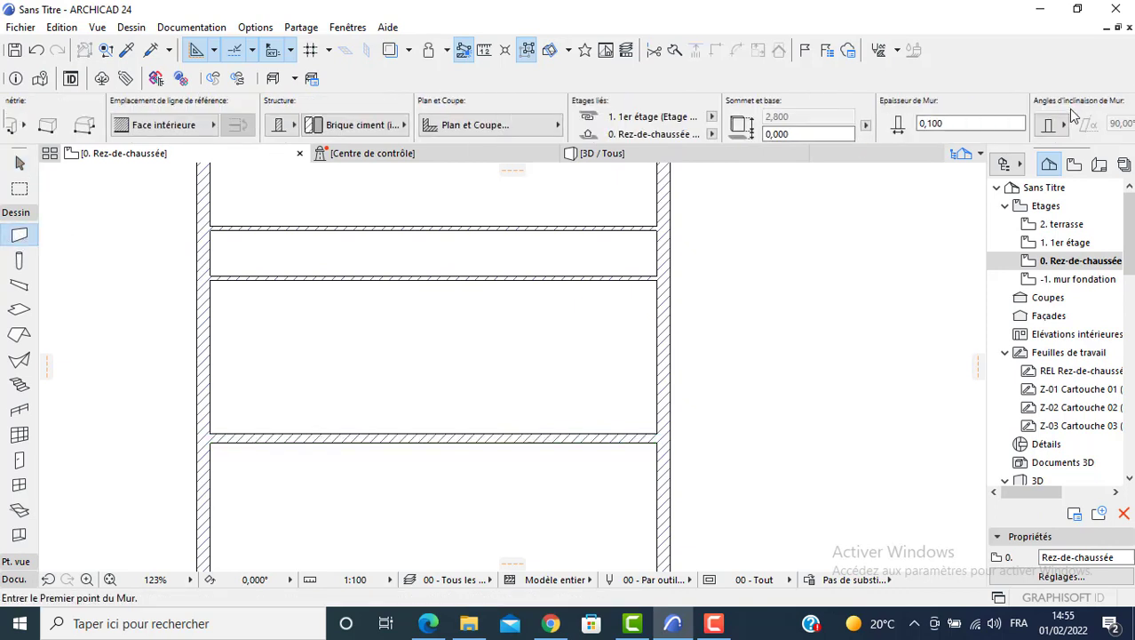
pyautogui.moveTo(944, 124); pyautogui.dragTo(930, 126)
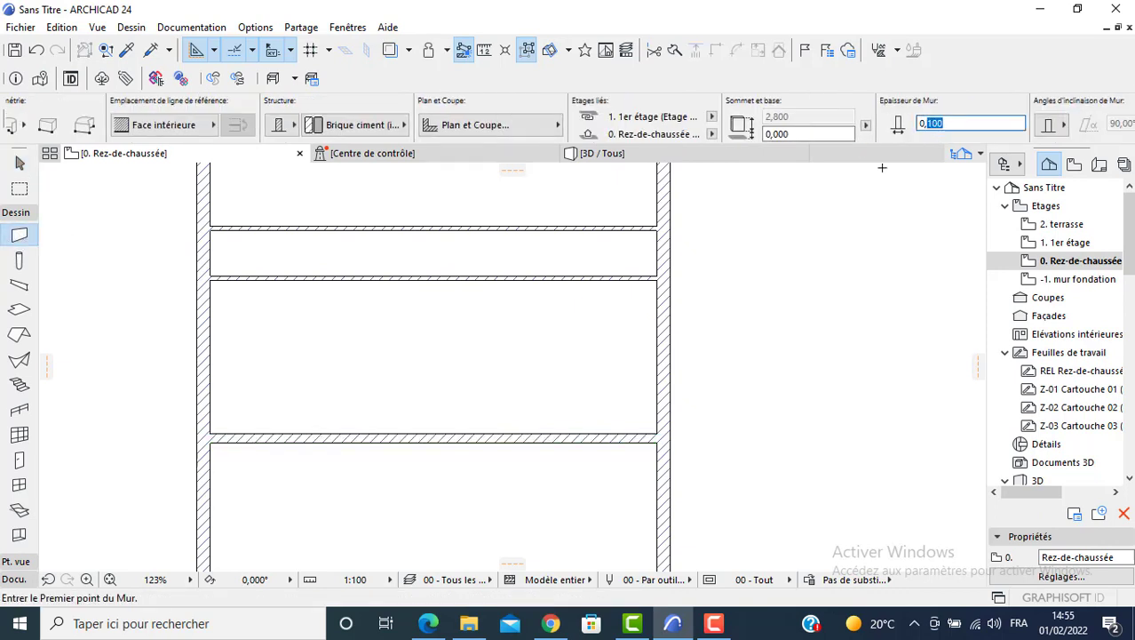
pyautogui.write('2')
pyautogui.scroll(-3, 274, 202)
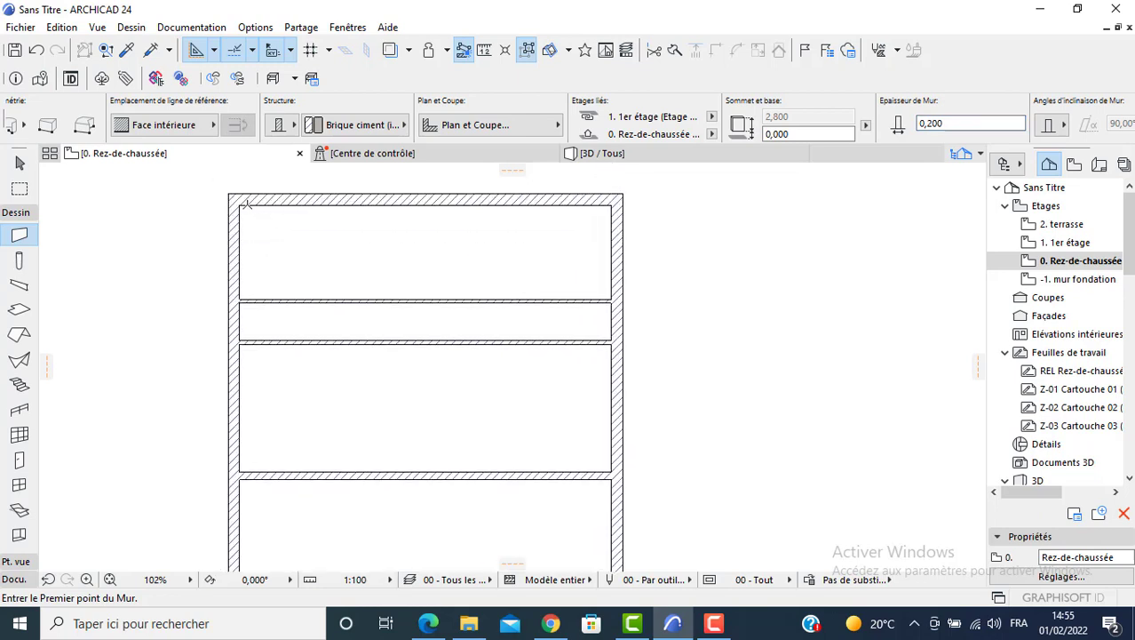
pyautogui.click(240, 204)
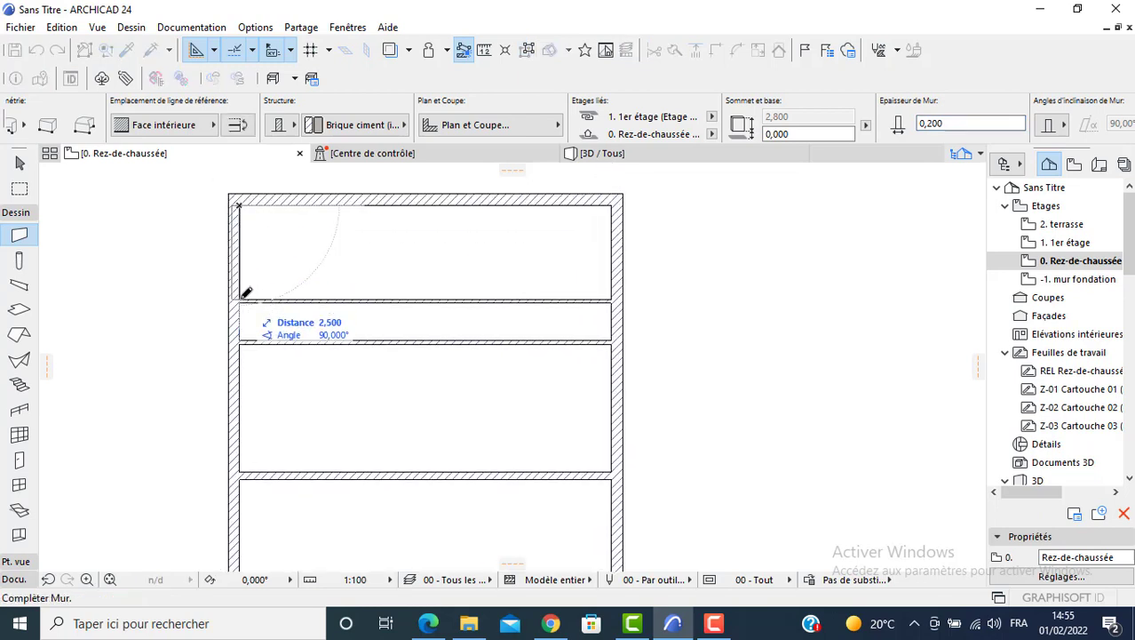
pyautogui.moveTo(240, 415); pyautogui.dragTo(273, 182, button='middle')
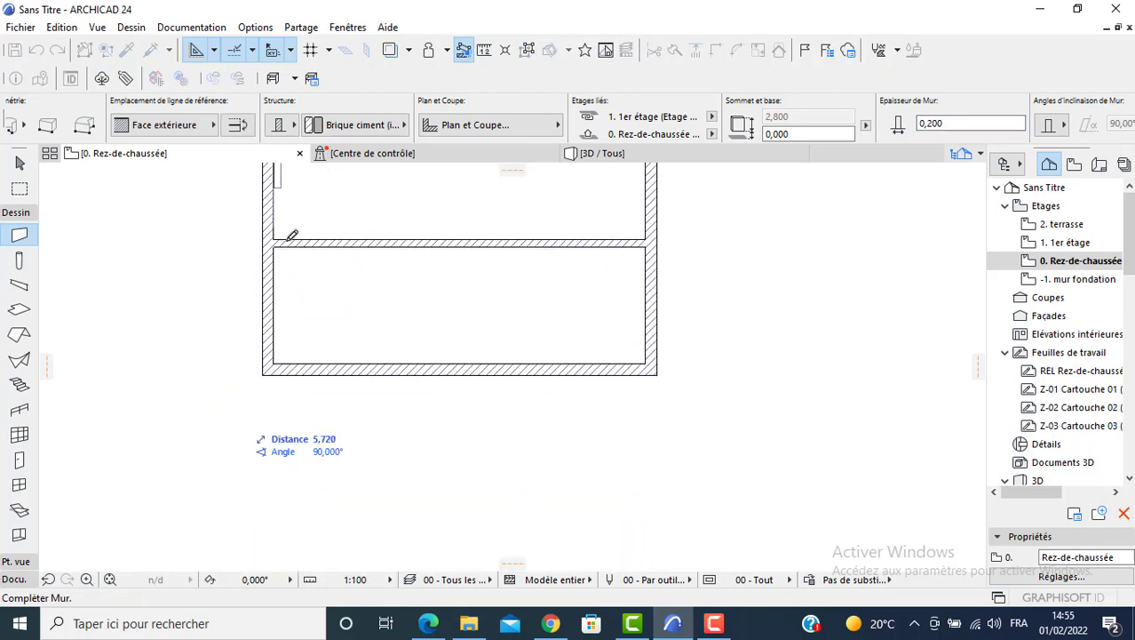
pyautogui.click(279, 356)
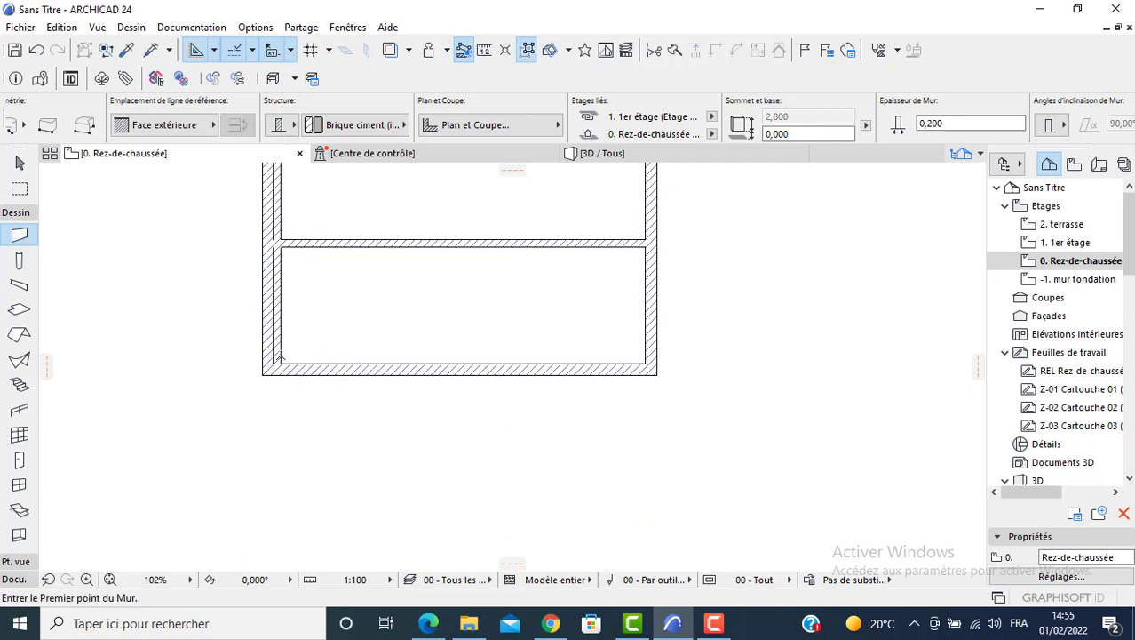
pyautogui.scroll(2, 102, 137)
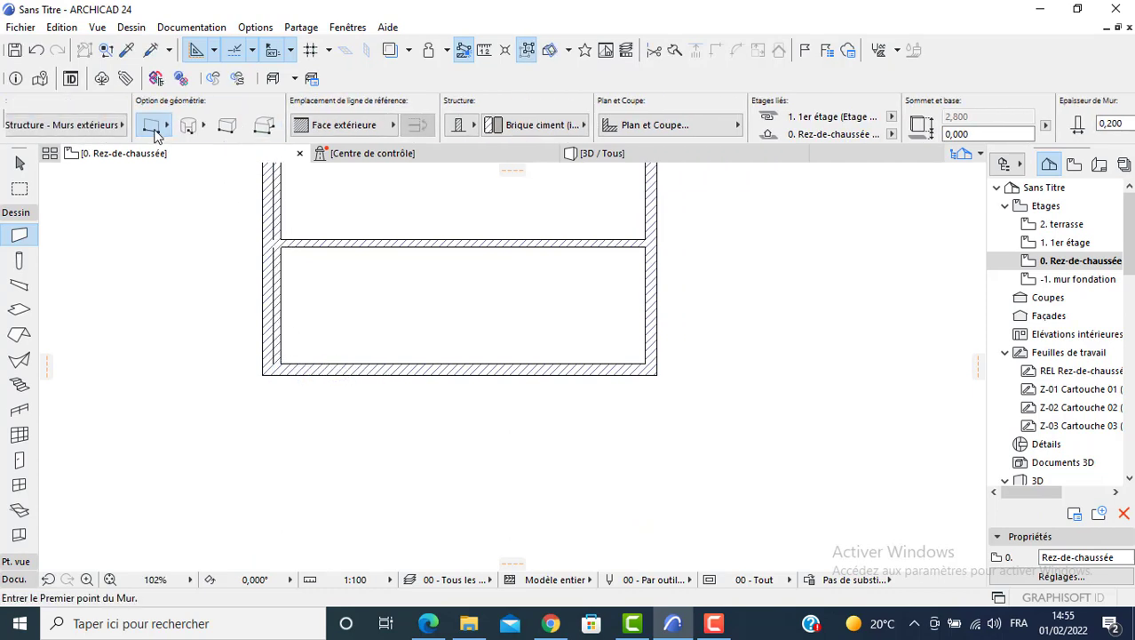
pyautogui.press('Escape')
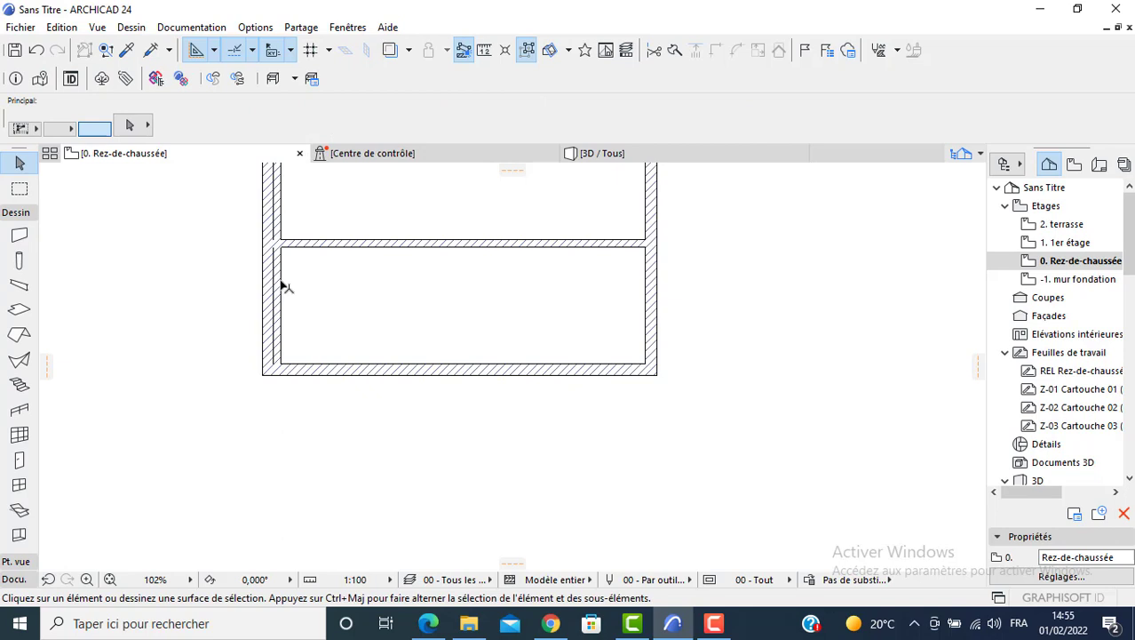
# Move the vertical interior wall 3,3 horizontally to the right.
pyautogui.click(281, 283)
pyautogui.click(281, 279)
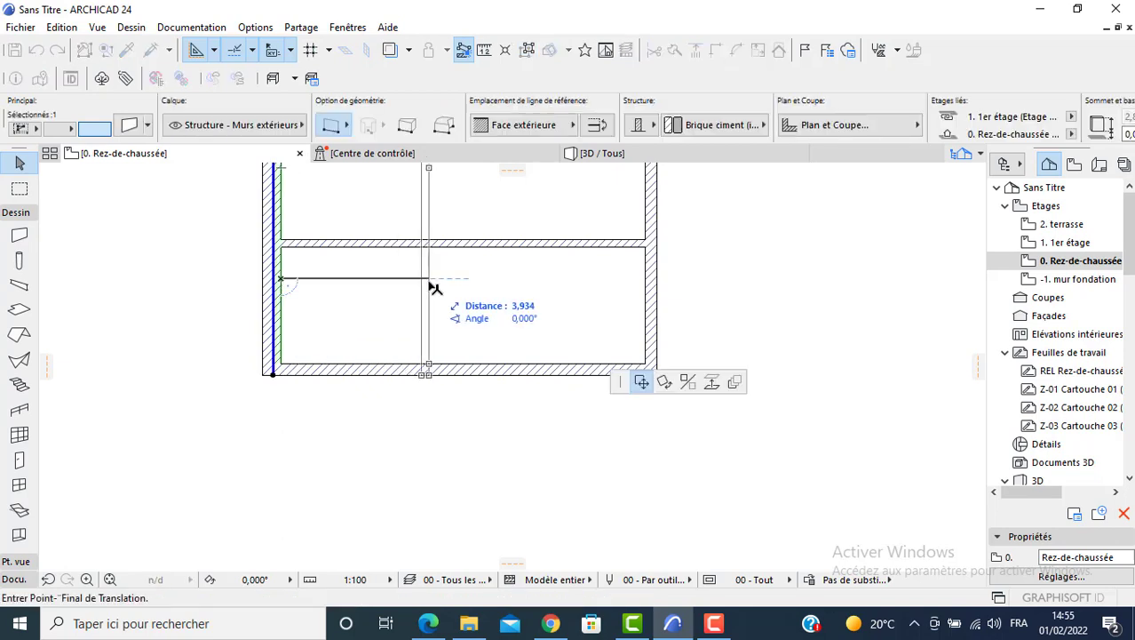
pyautogui.write('3')
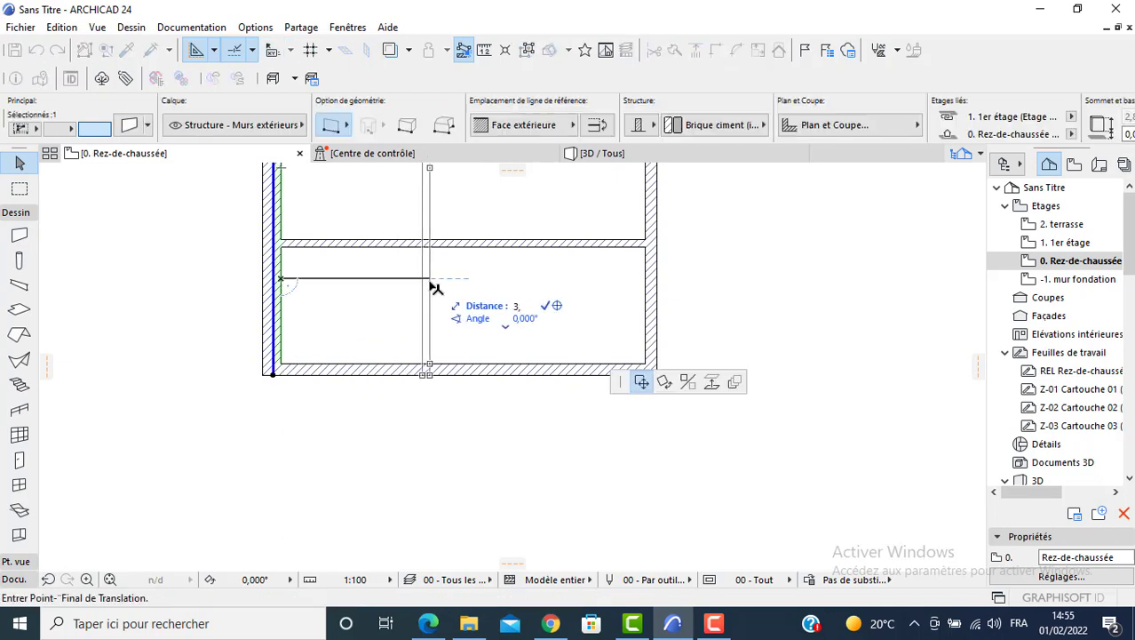
pyautogui.write(',3')
pyautogui.press('Return')
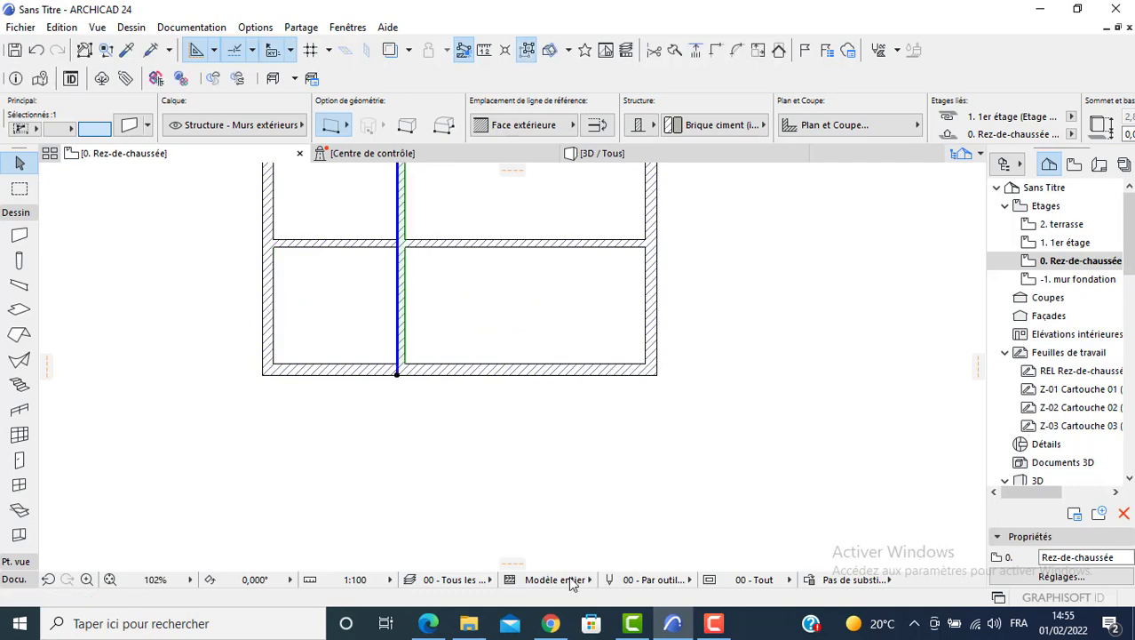
# Check the PDF floor plan in Edge, return to ARCHICAD and copy the vertical interior wall 2,6 to the right.
pyautogui.click(428, 623)
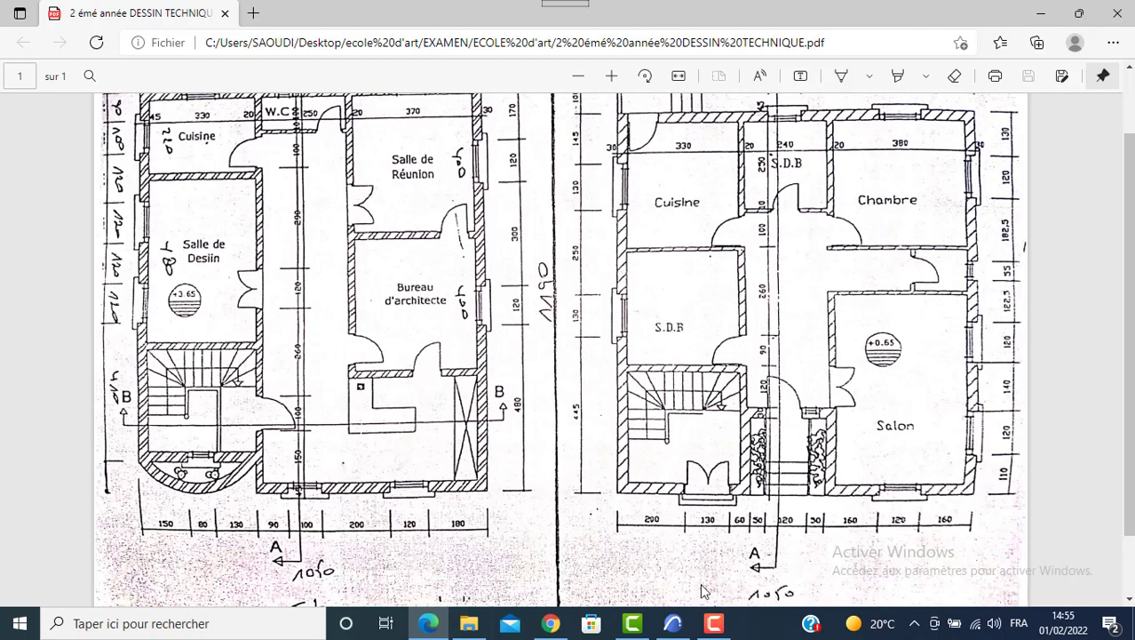
pyautogui.click(674, 624)
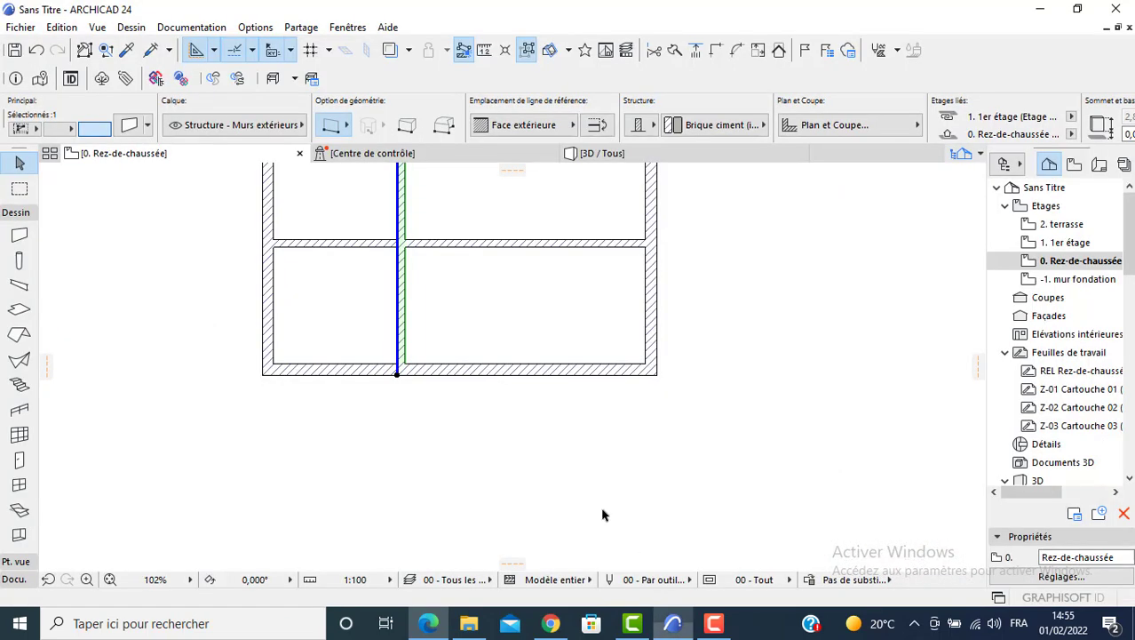
pyautogui.click(406, 283)
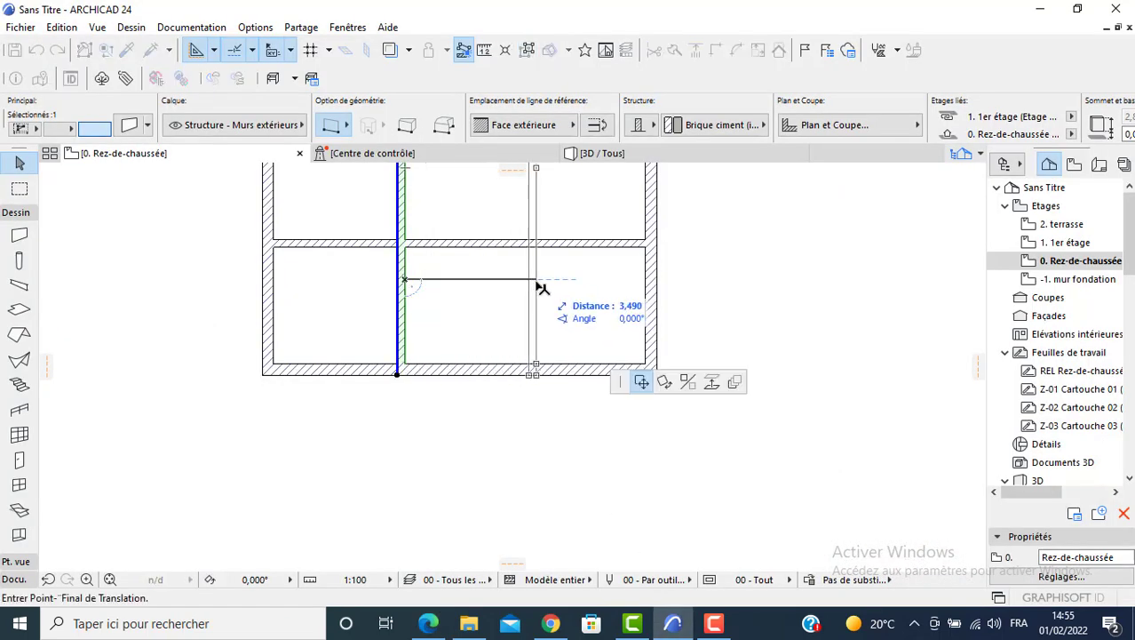
pyautogui.press('ctrl')
pyautogui.write('2')
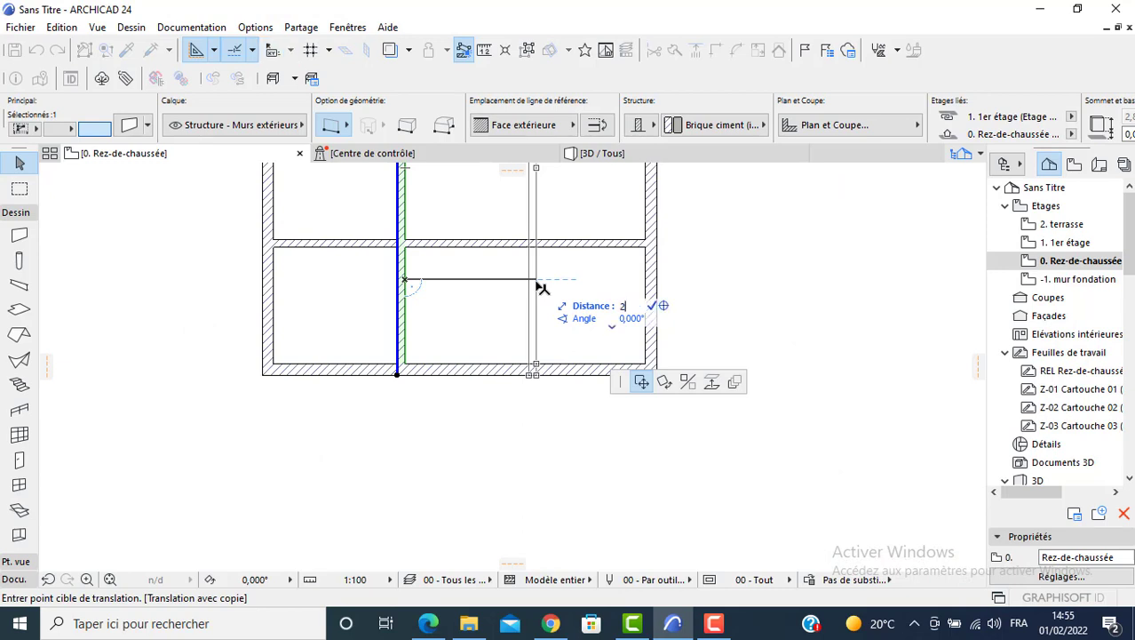
pyautogui.write(',6')
pyautogui.press('Return')
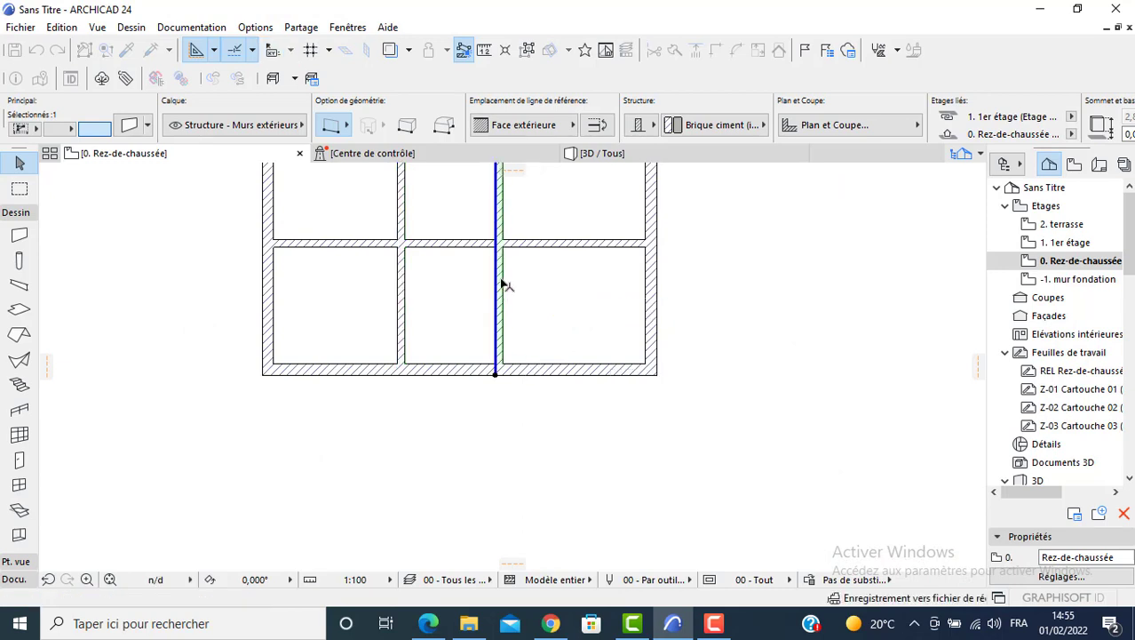
pyautogui.press('Escape')
# Trim the uppermost partition outside the middle bay, the second within it, and the lowest across the middle and right bays.
pyautogui.scroll(-3, 498, 355)
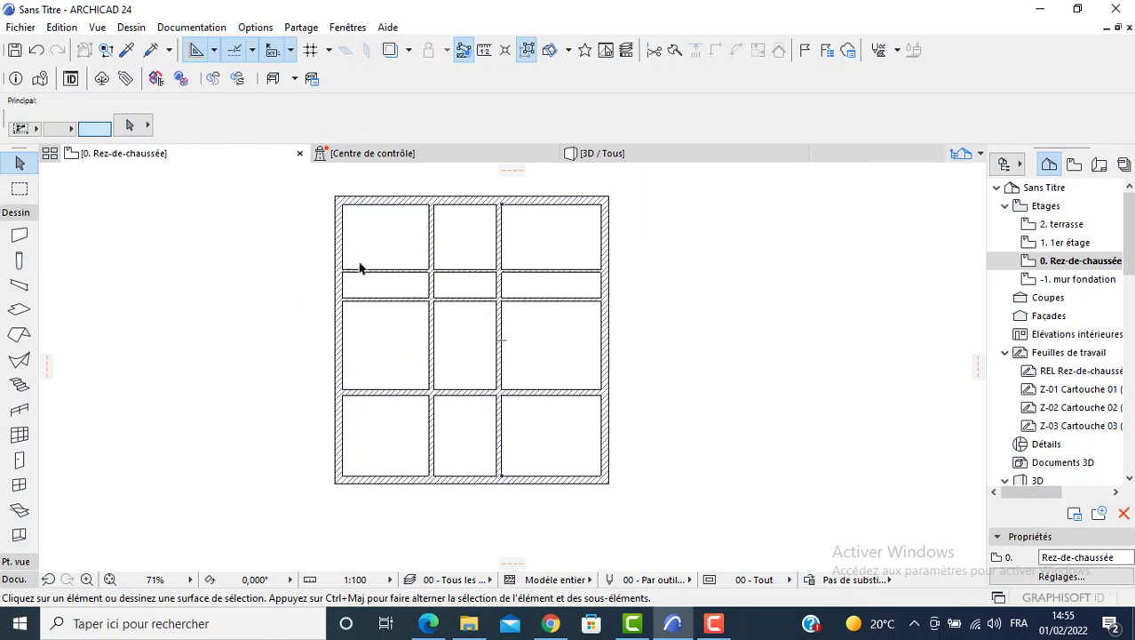
pyautogui.scroll(3, 364, 265)
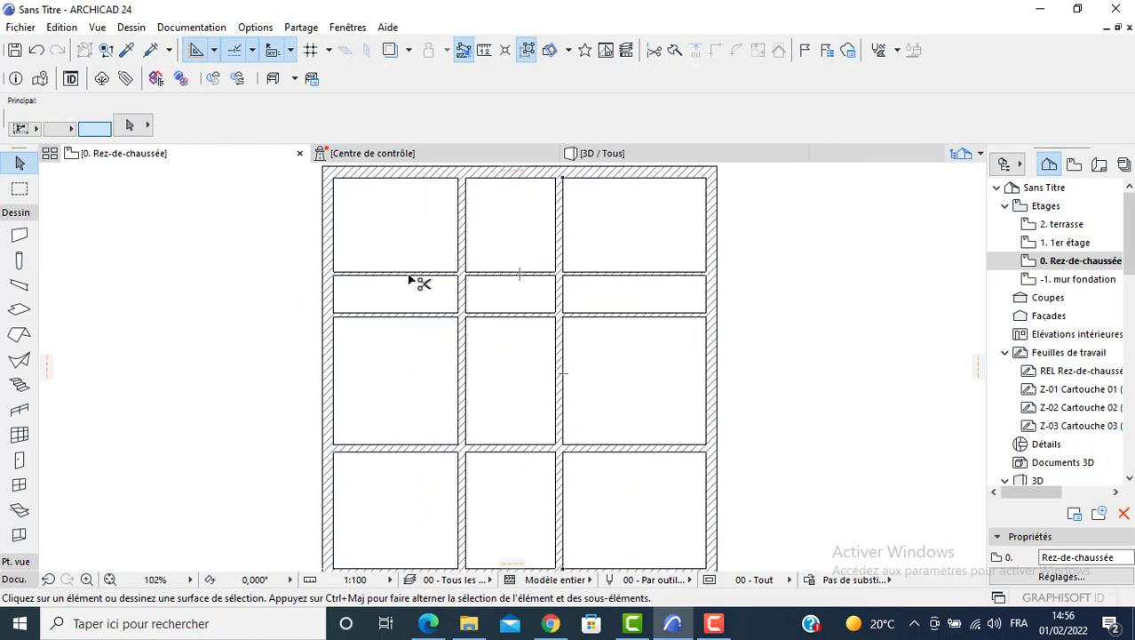
pyautogui.keyDown('ctrl'); pyautogui.click(411, 277); pyautogui.keyUp('ctrl')
pyautogui.keyDown('ctrl'); pyautogui.click(595, 273); pyautogui.keyUp('ctrl')
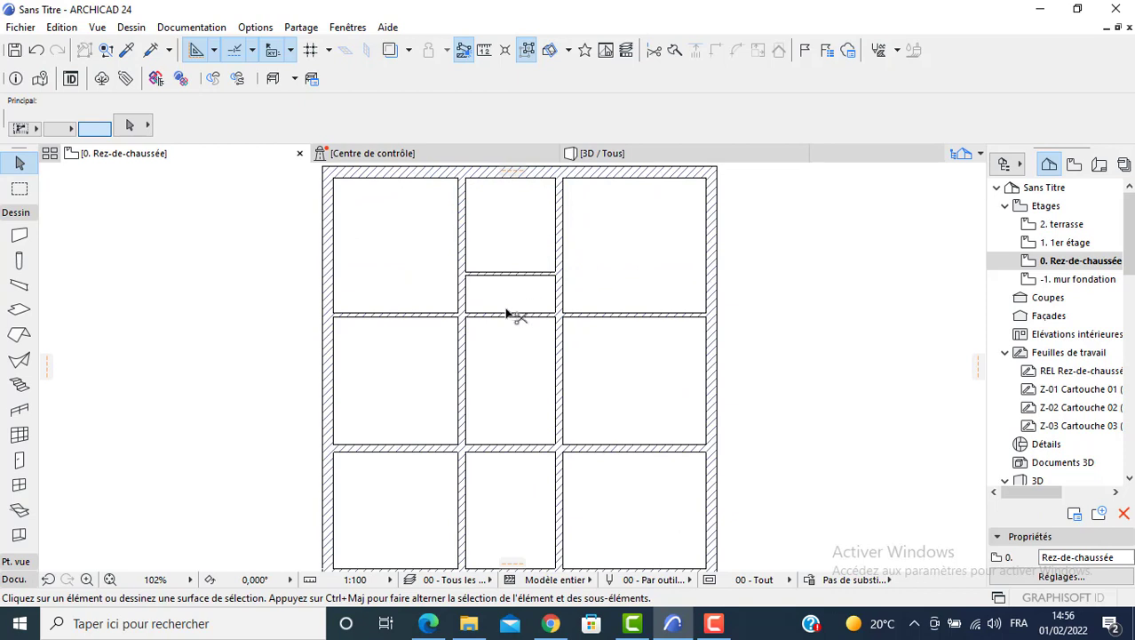
pyautogui.keyDown('ctrl'); pyautogui.click(514, 313); pyautogui.keyUp('ctrl')
pyautogui.keyDown('ctrl'); pyautogui.click(606, 446); pyautogui.keyUp('ctrl')
pyautogui.keyDown('ctrl'); pyautogui.click(524, 451); pyautogui.keyUp('ctrl')
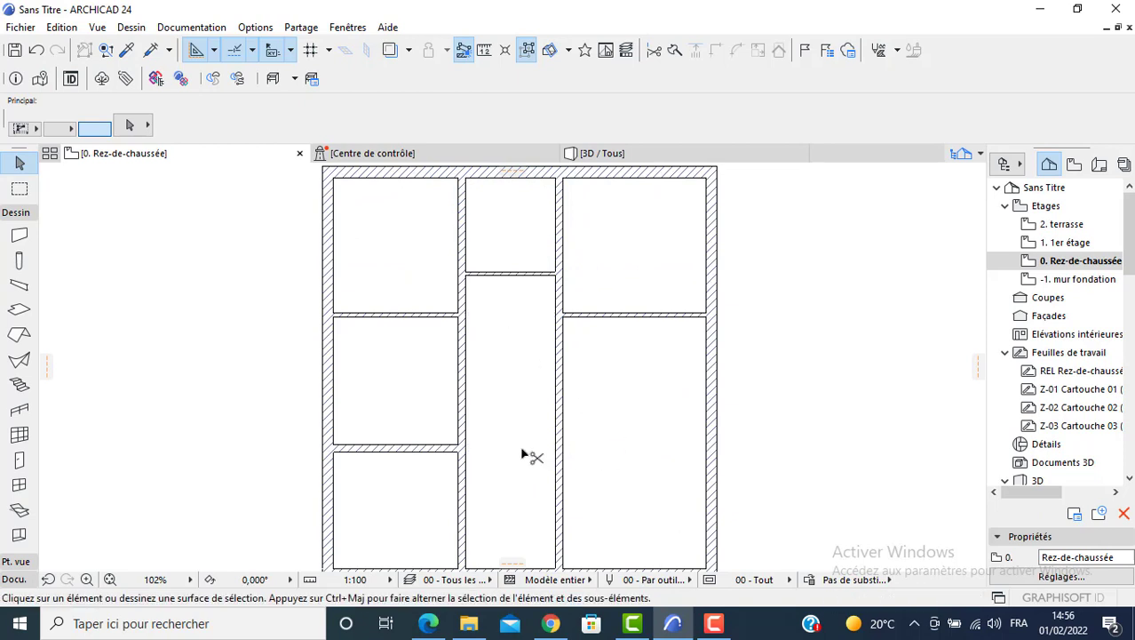
# Copy the right bay's horizontal partition 1,3 straight down and trim away the vertical wall segment between the two partitions.
pyautogui.moveTo(524, 454); pyautogui.dragTo(498, 338, button='middle')
pyautogui.scroll(-2, 510, 332)
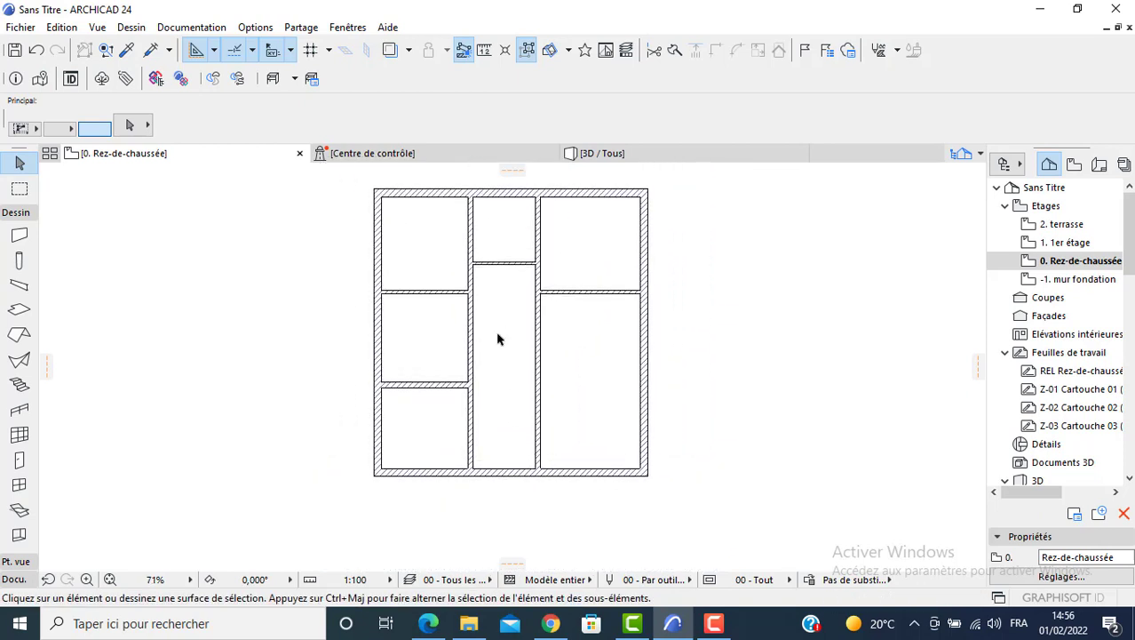
pyautogui.scroll(2, 579, 303)
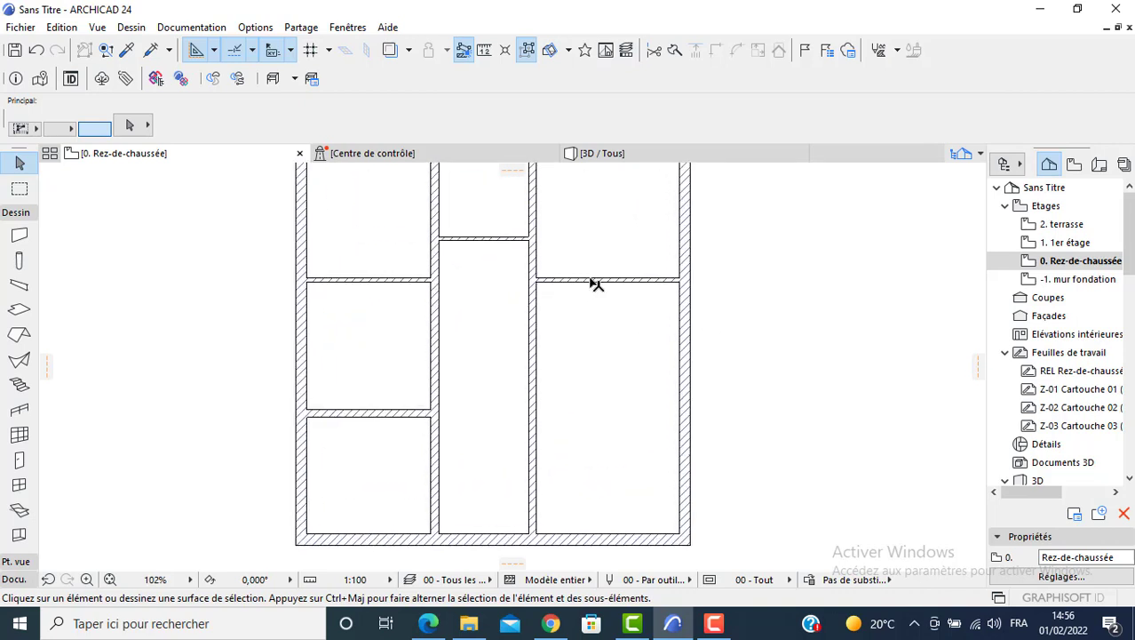
pyautogui.click(593, 281)
pyautogui.click(579, 279)
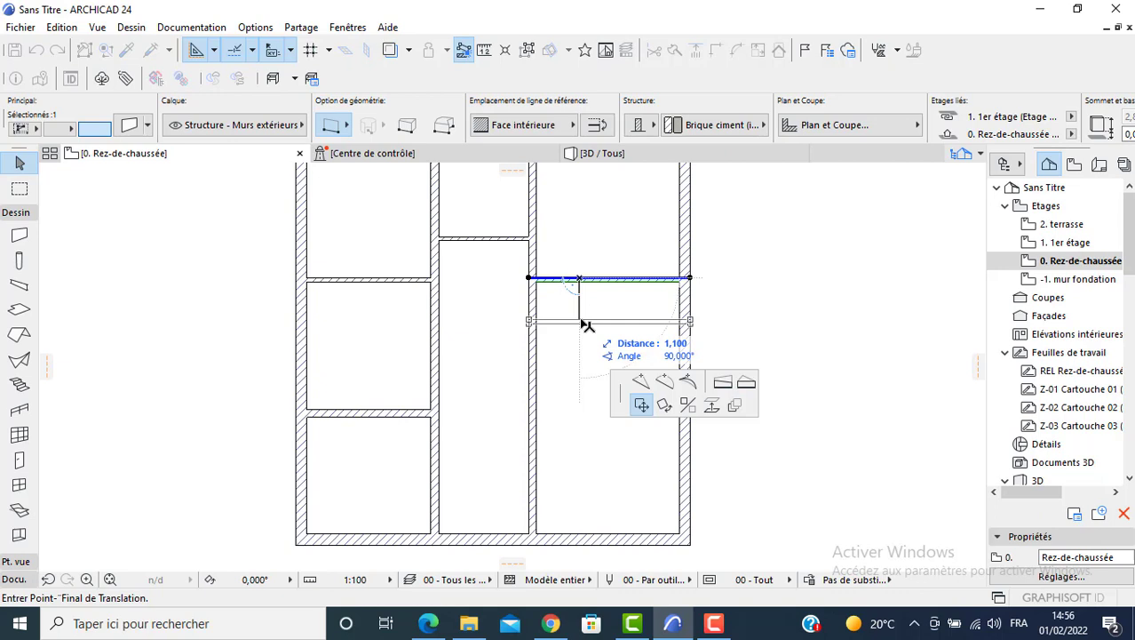
pyautogui.press('ctrl')
pyautogui.write('1')
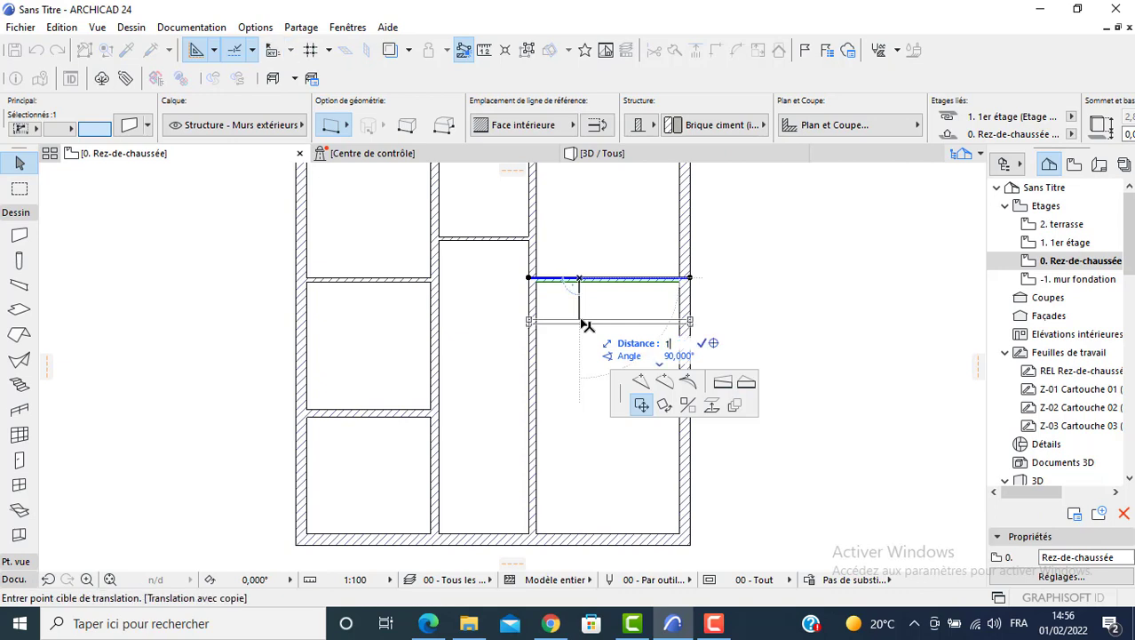
pyautogui.write(',3')
pyautogui.press('Return')
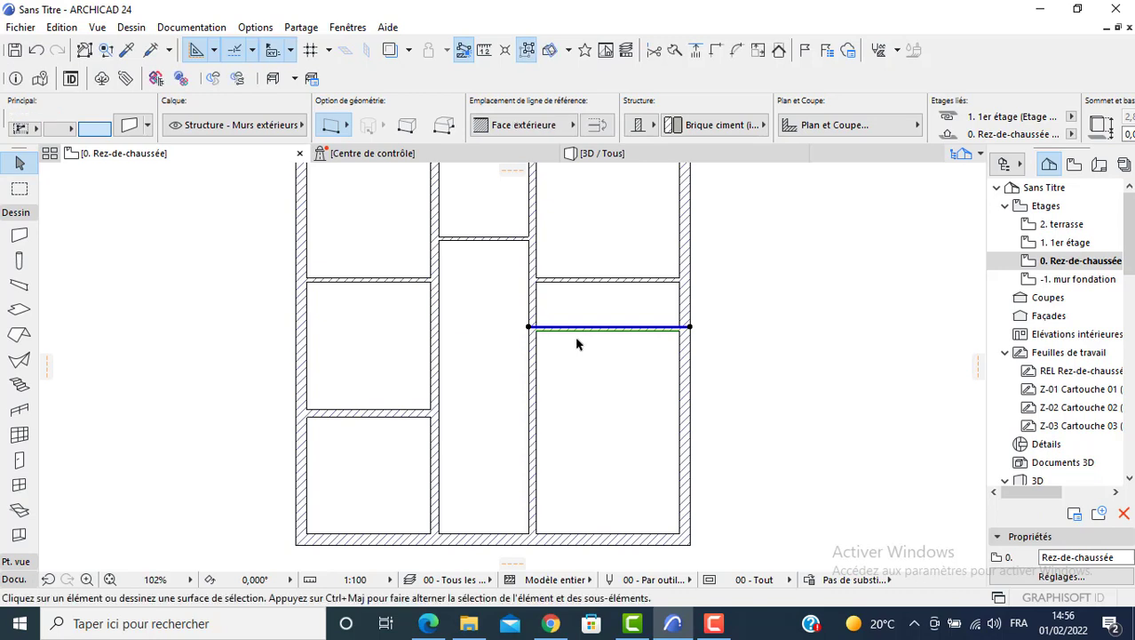
pyautogui.press('Escape')
pyautogui.keyDown('ctrl'); pyautogui.click(535, 304); pyautogui.keyUp('ctrl')
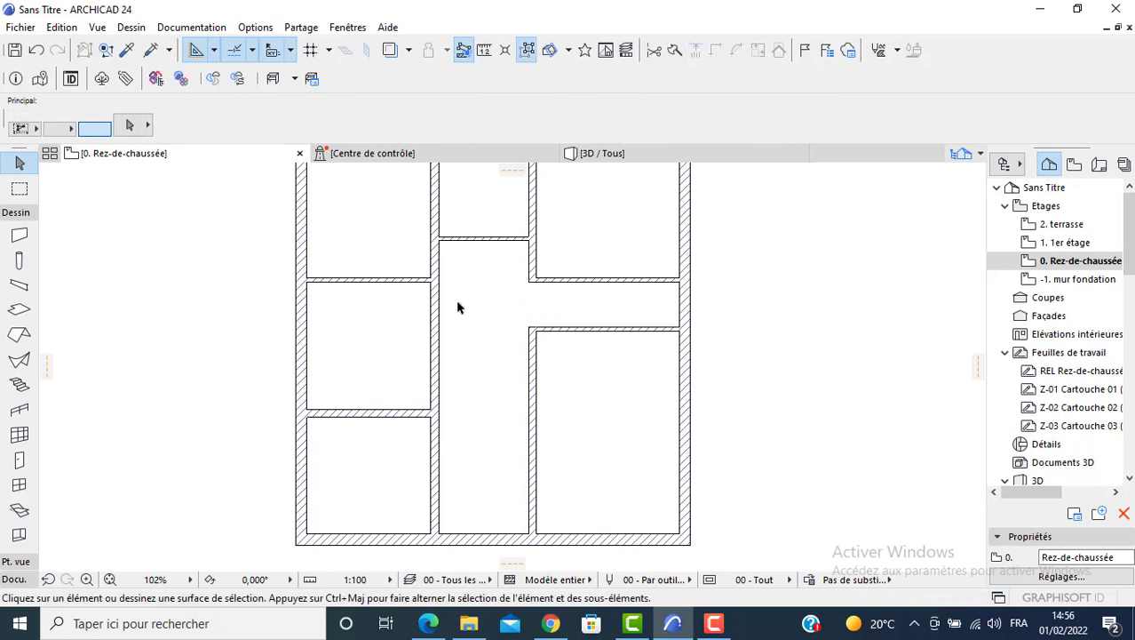
# Set the wall thickness to 0,1 and draw a short wall between the two right-bay partitions along the right outer wall's inner face.
pyautogui.click(19, 235)
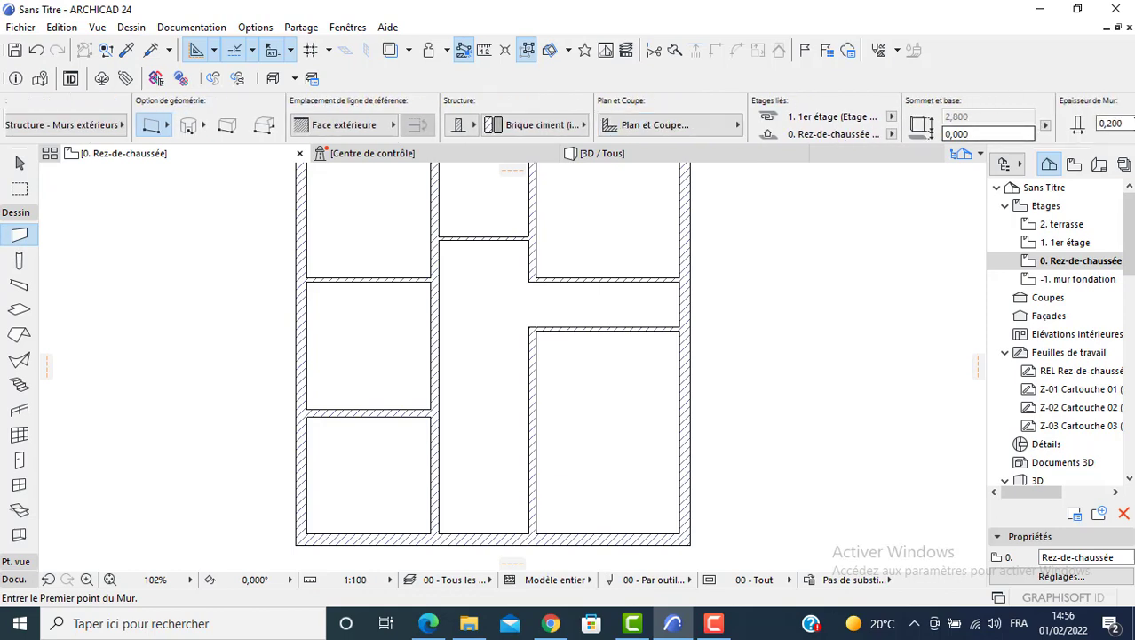
pyautogui.click(1112, 126)
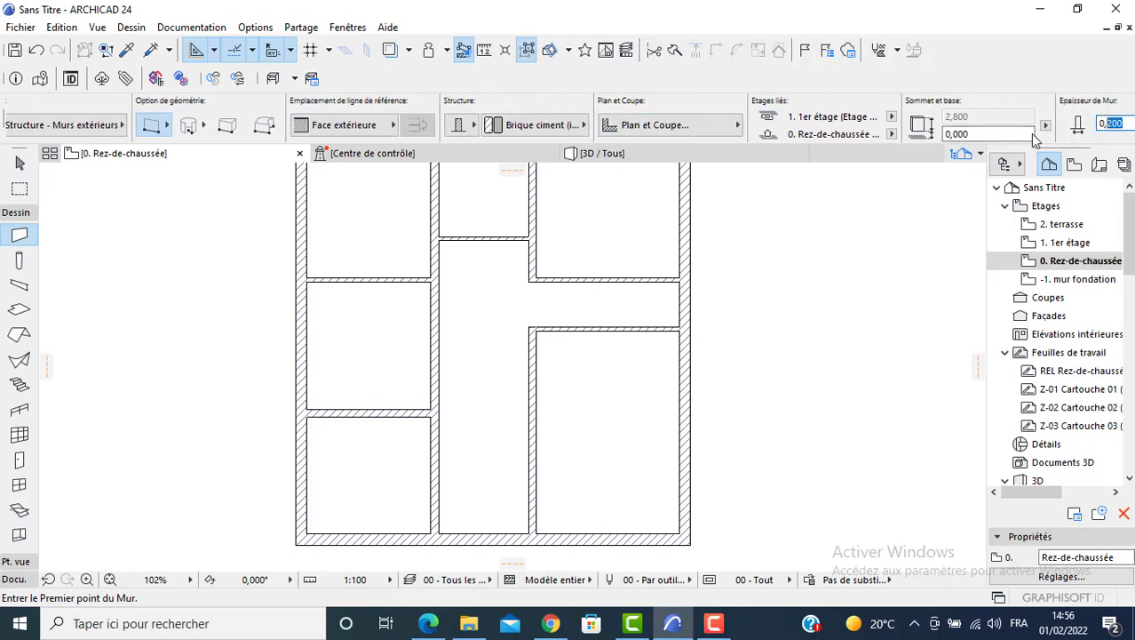
pyautogui.write('0,1')
pyautogui.press('Return')
pyautogui.scroll(4, 679, 298)
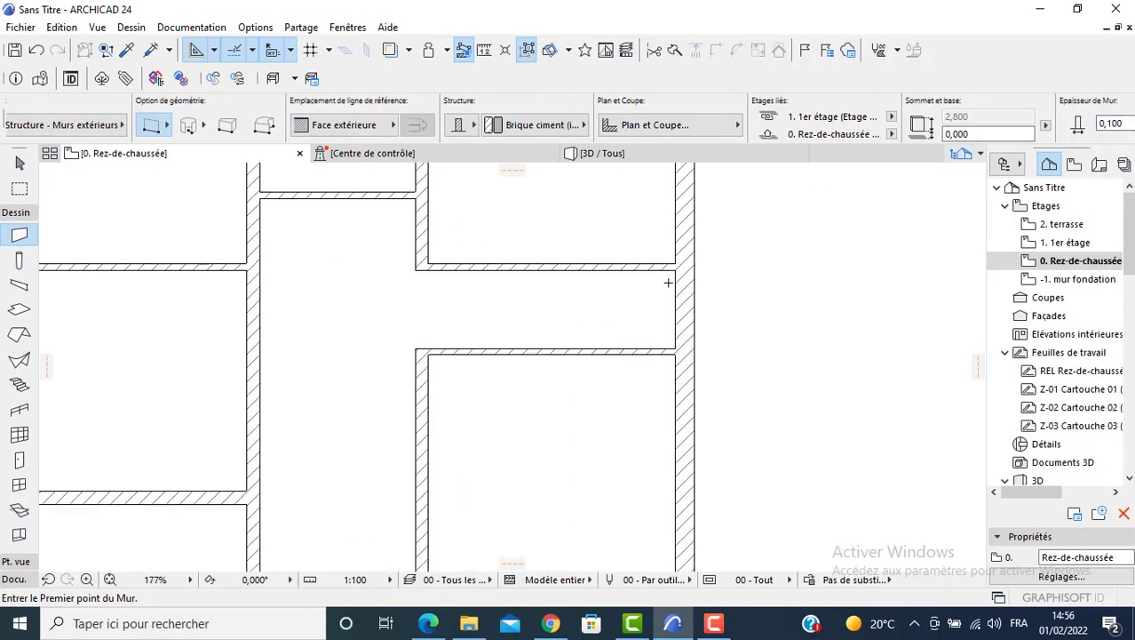
pyautogui.click(675, 268)
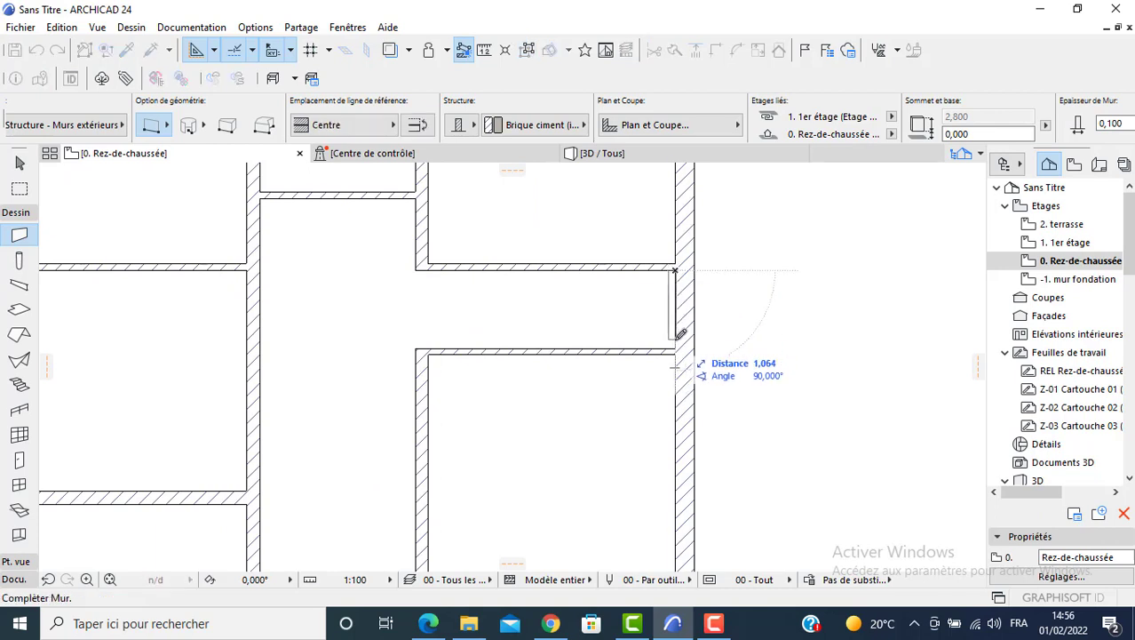
pyautogui.click(681, 342)
pyautogui.press('Escape')
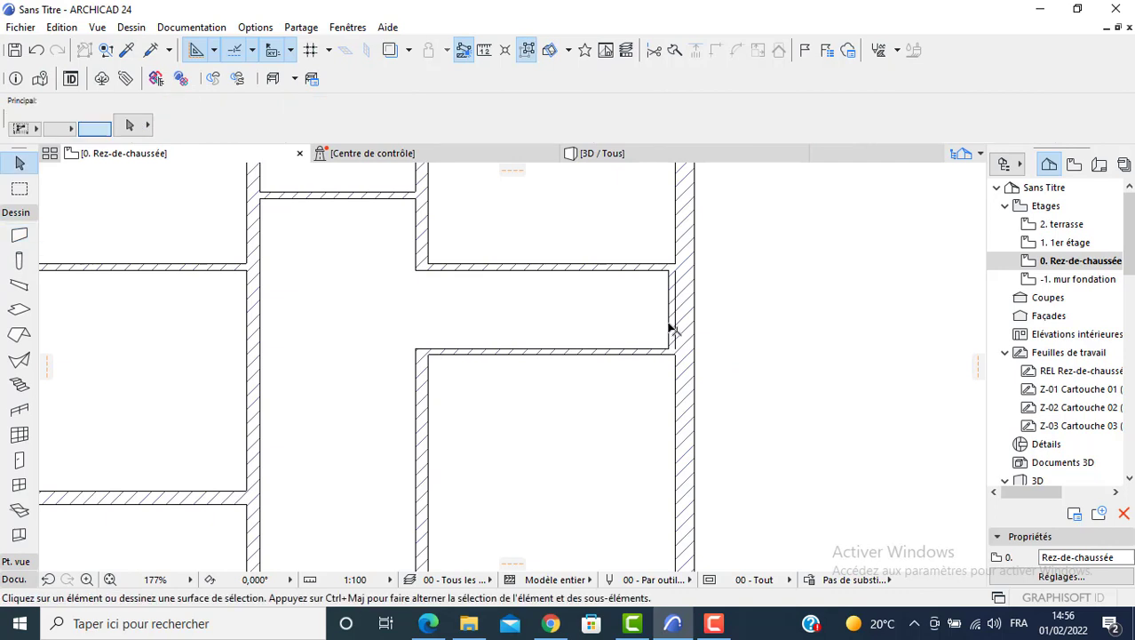
# Move the short vertical wall 2 horizontally to the left.
pyautogui.click(669, 324)
pyautogui.click(669, 324)
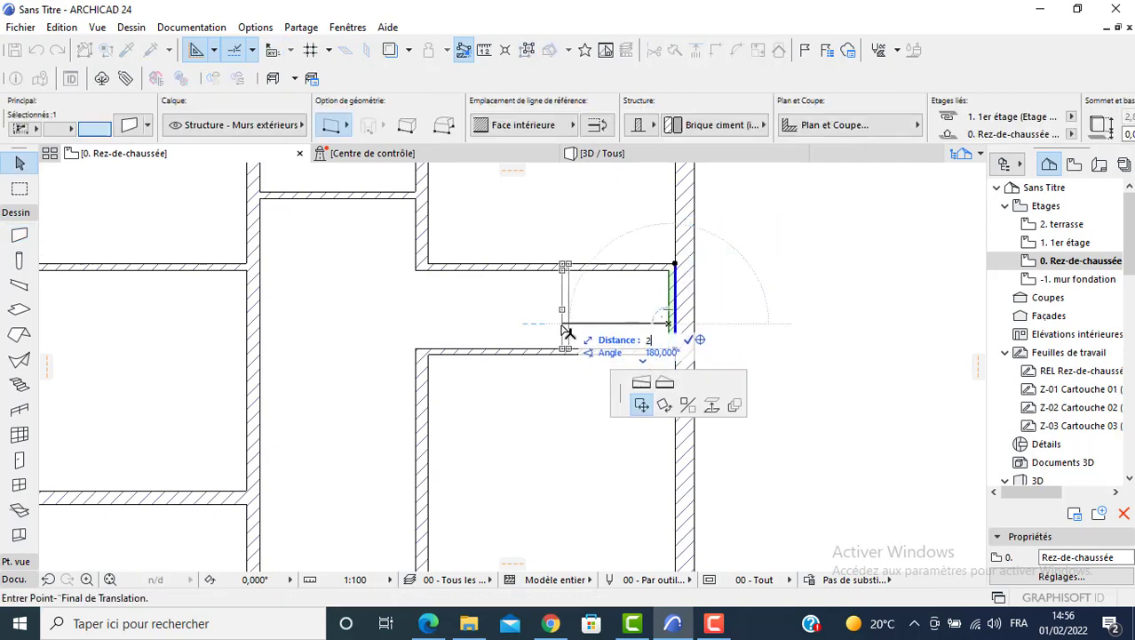
pyautogui.click(539, 324)
pyautogui.press('Escape')
pyautogui.scroll(-2, 524, 307)
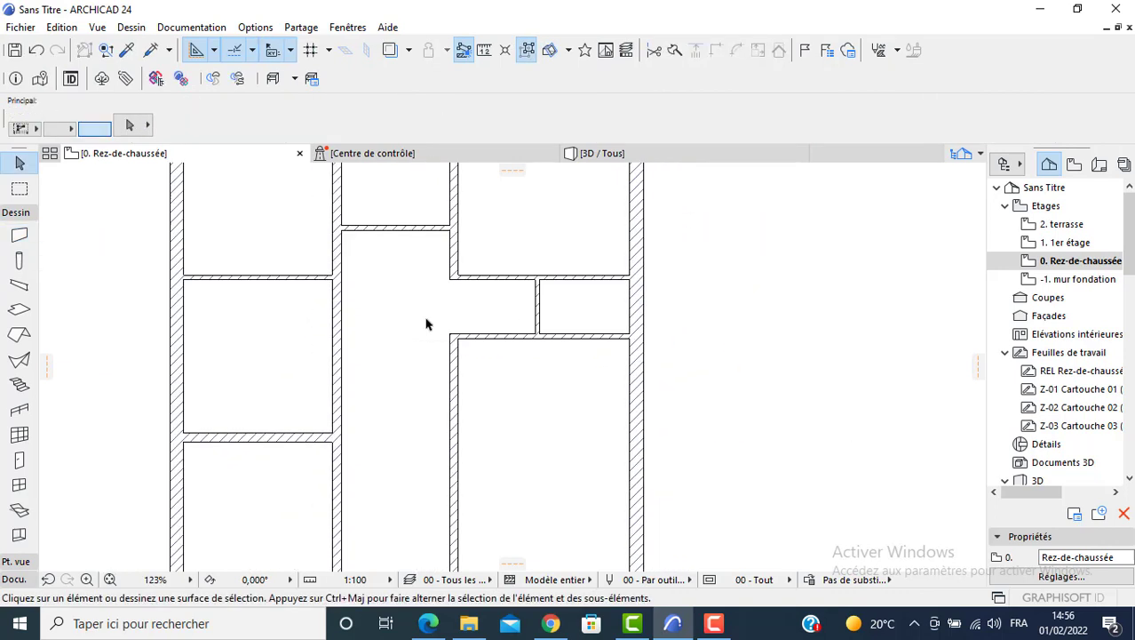
# Set the wall thickness to 0,3 and draw a horizontal wall across the middle bay, level with the left bay's lowest partition.
pyautogui.click(20, 234)
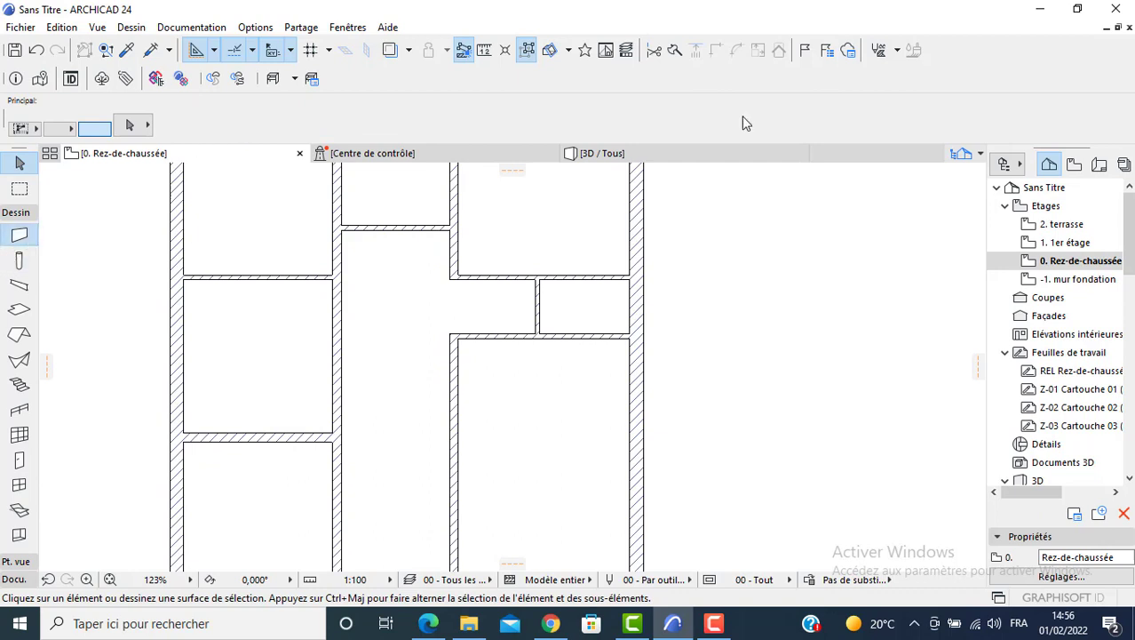
pyautogui.click(1109, 124)
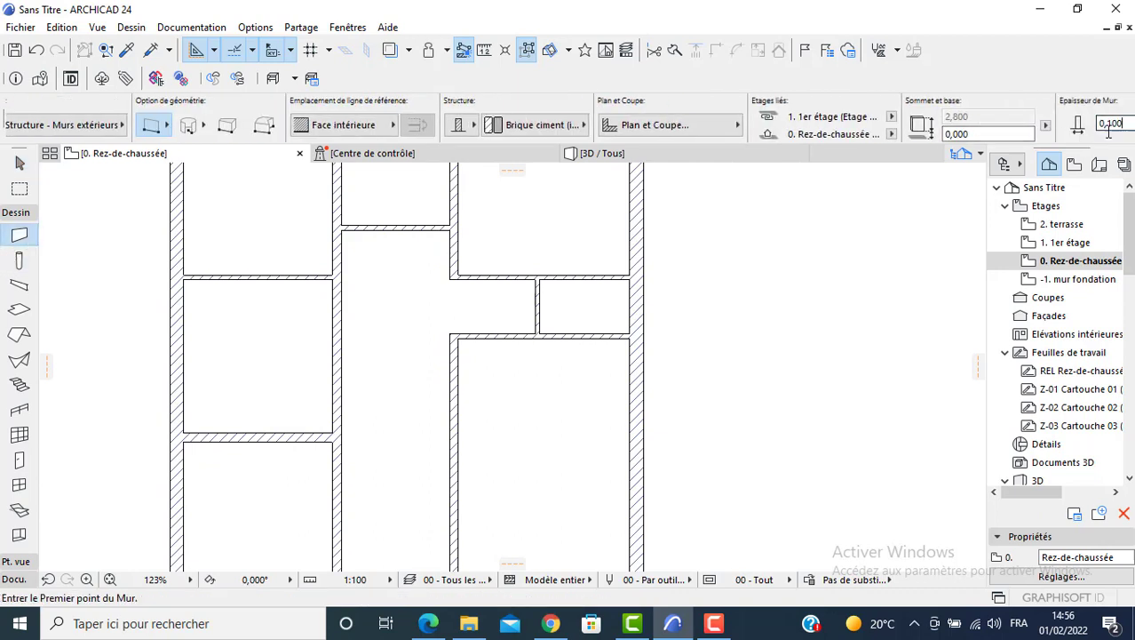
pyautogui.write('0,3')
pyautogui.click(331, 433)
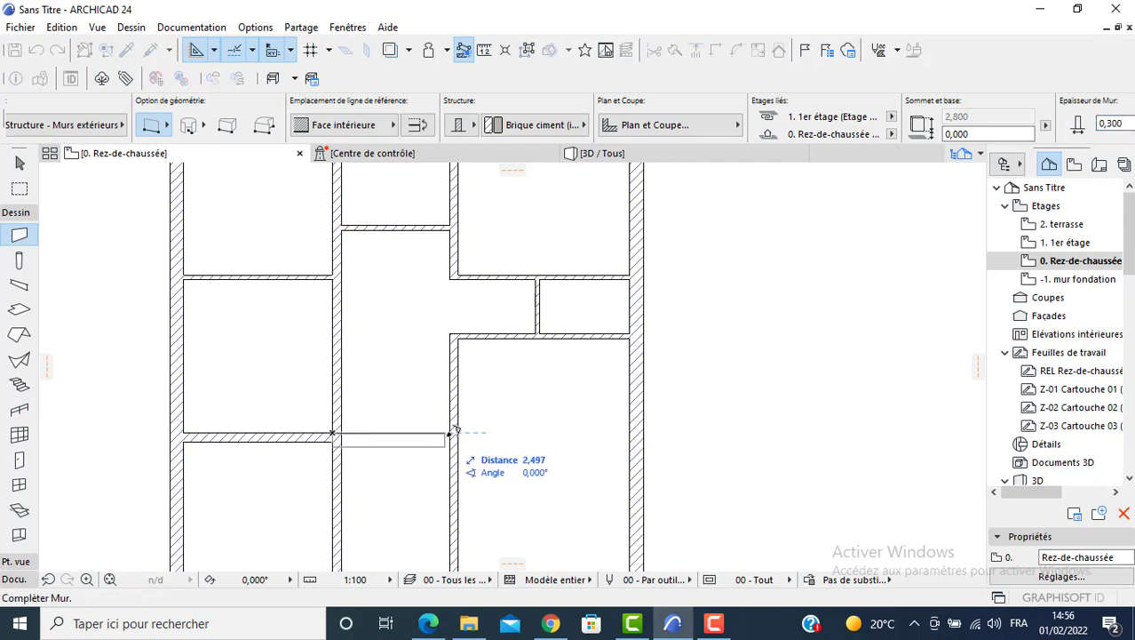
pyautogui.click(453, 433)
pyautogui.press('Escape')
# Move the 0,3 thick horizontal wall in the middle bay 1,2 straight down.
pyautogui.moveTo(410, 394); pyautogui.dragTo(439, 287, button='middle')
pyautogui.click(413, 341)
pyautogui.click(415, 342)
pyautogui.click(413, 340)
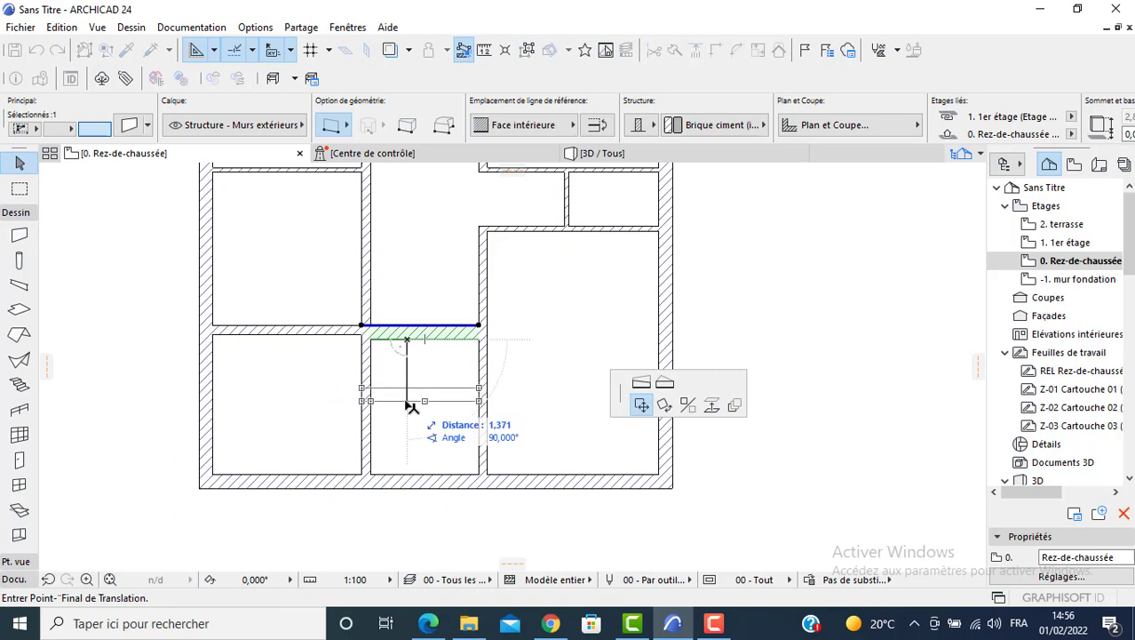
pyautogui.write('1,2')
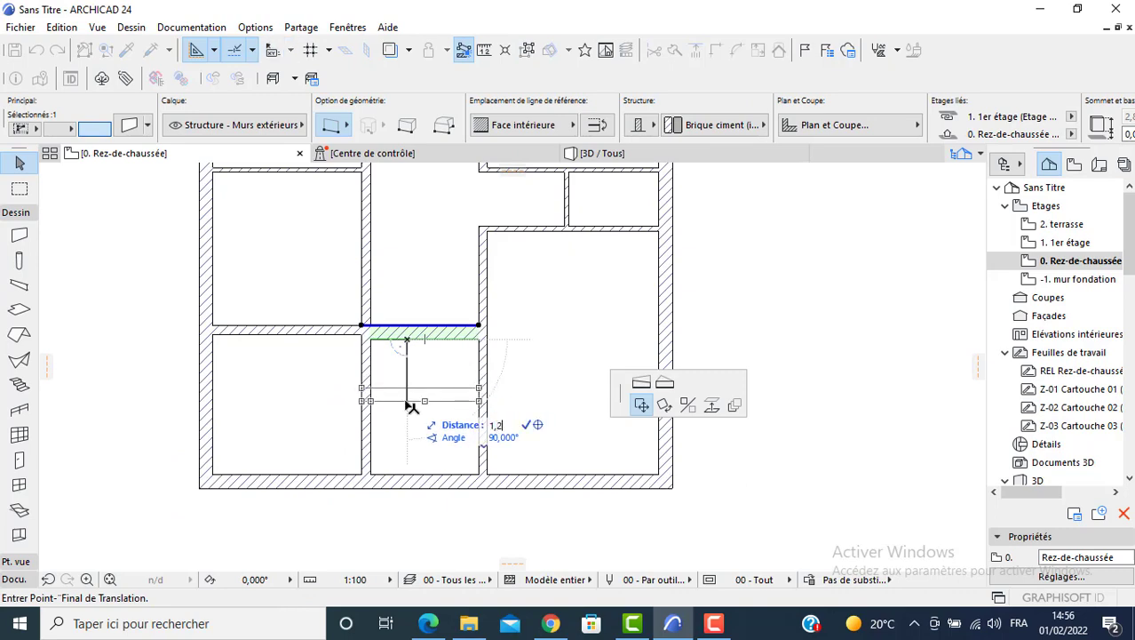
pyautogui.press('Return')
# Check the entrance in the PDF plan in Edge, return to ARCHICAD and remove the middle bay's segment of the bottom outer wall.
pyautogui.click(428, 623)
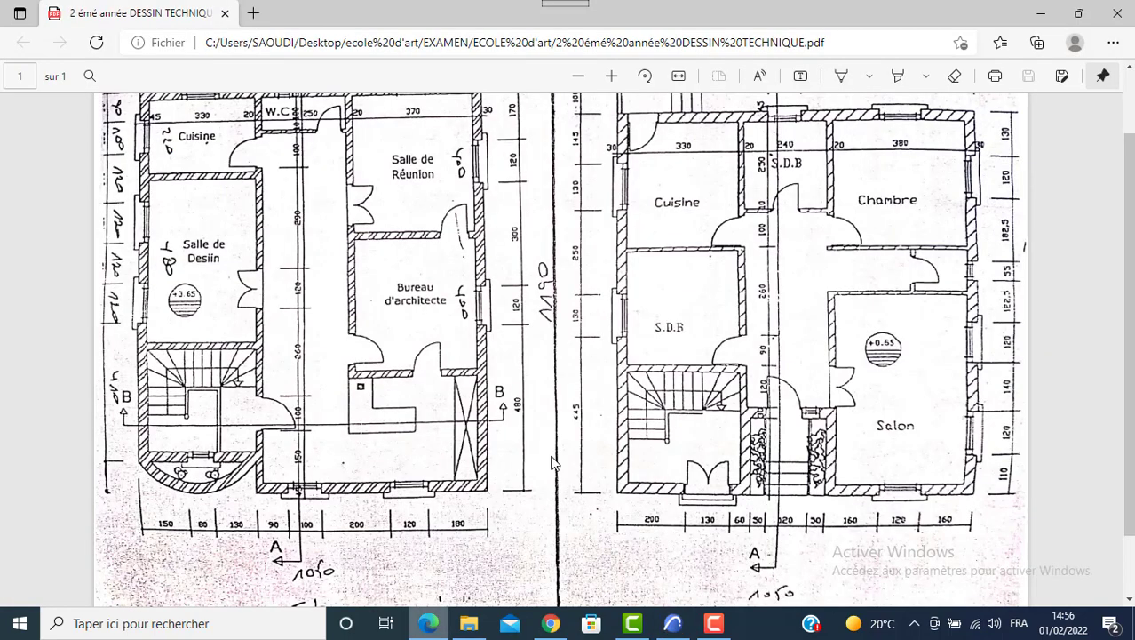
pyautogui.rightClick(428, 623)
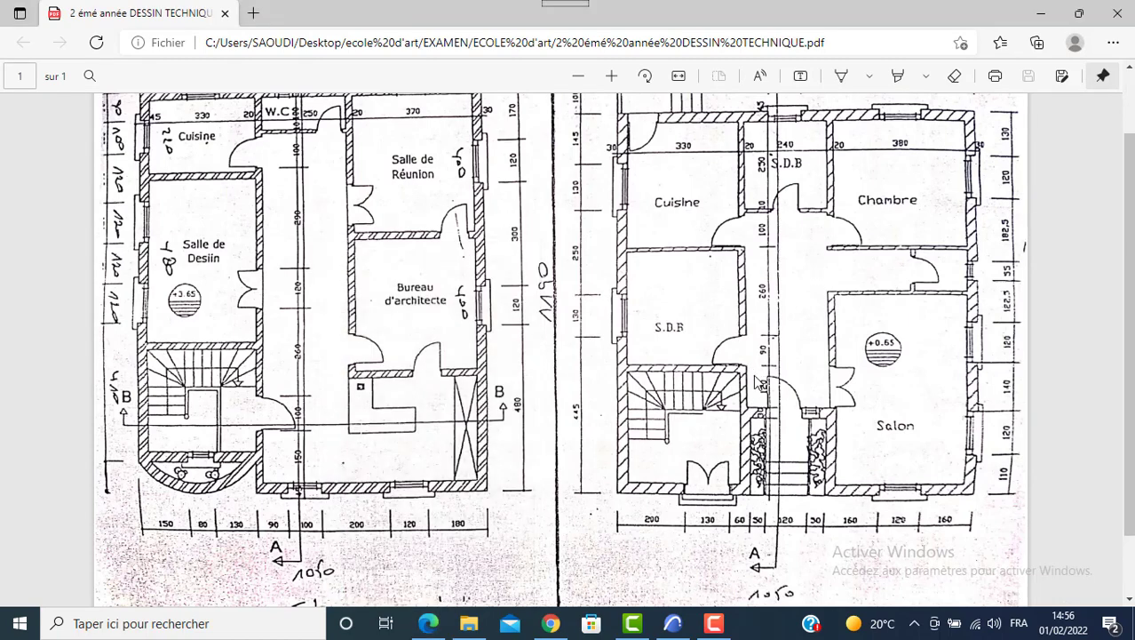
pyautogui.click(672, 623)
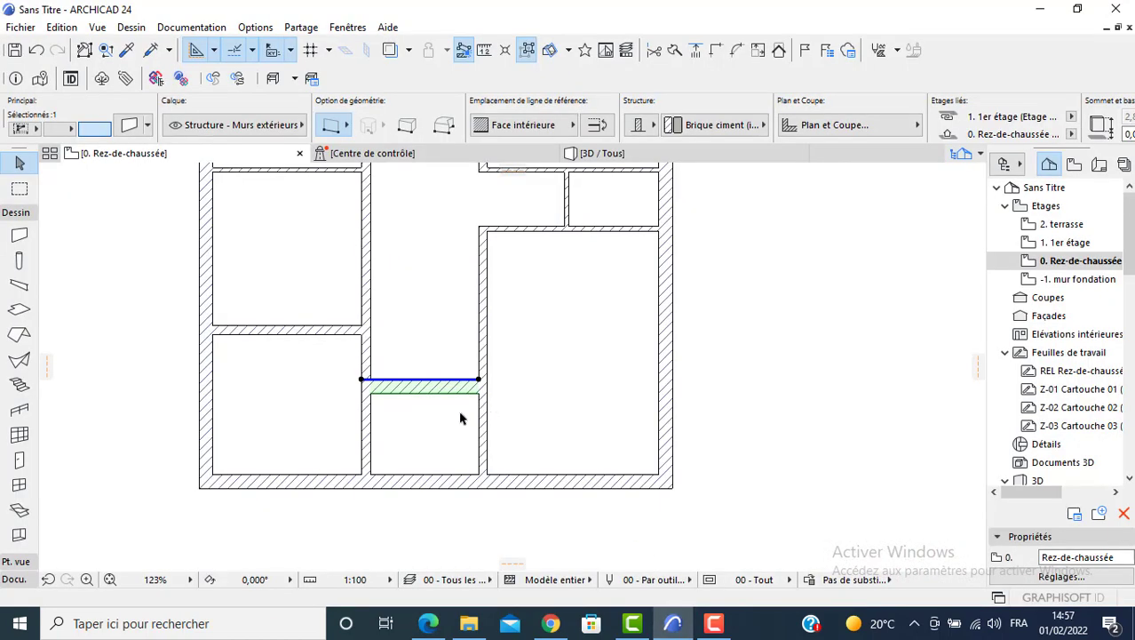
pyautogui.click(426, 460)
pyautogui.click(436, 481)
pyautogui.press('Delete')
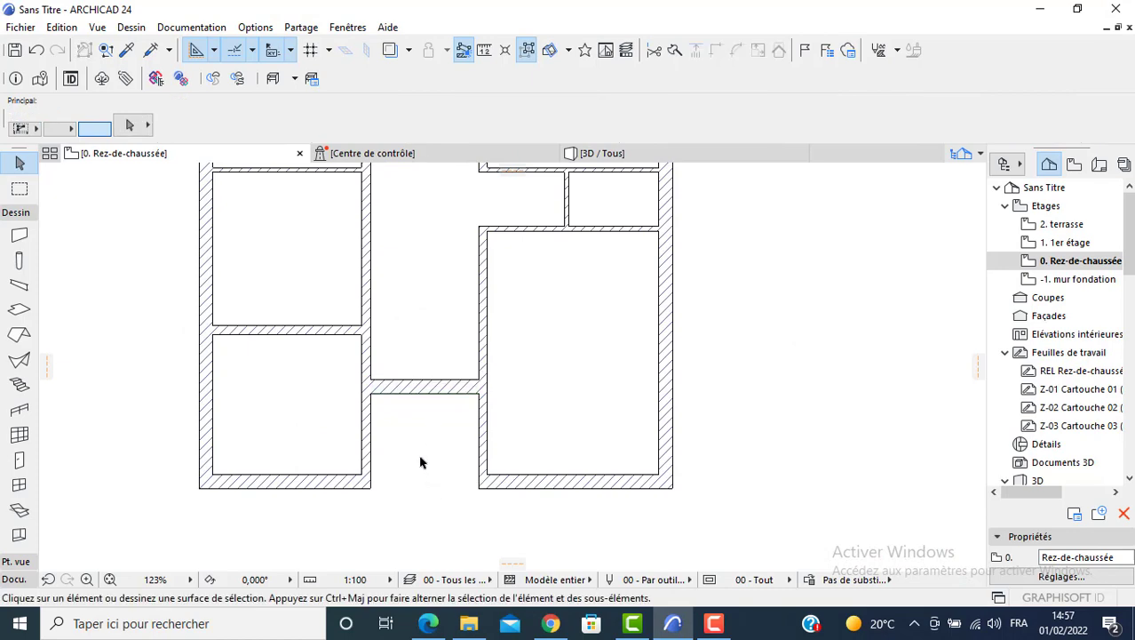
# Check the entrance in the PDF plan in Edge, return to ARCHICAD and split both side walls along the entrance wall's outer face.
pyautogui.click(429, 623)
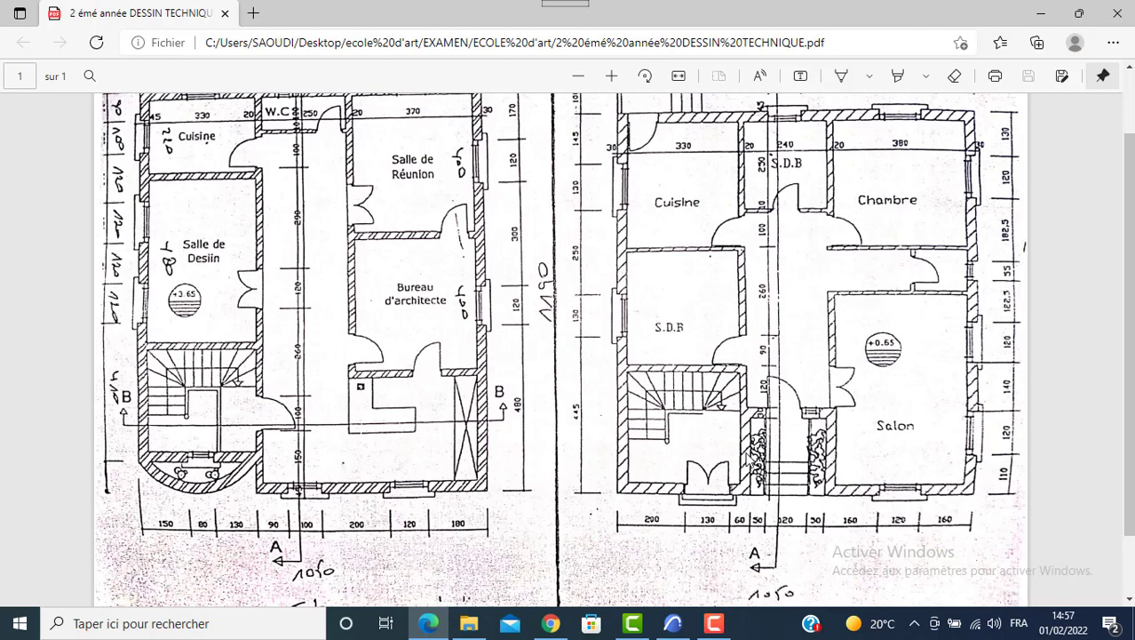
pyautogui.click(672, 623)
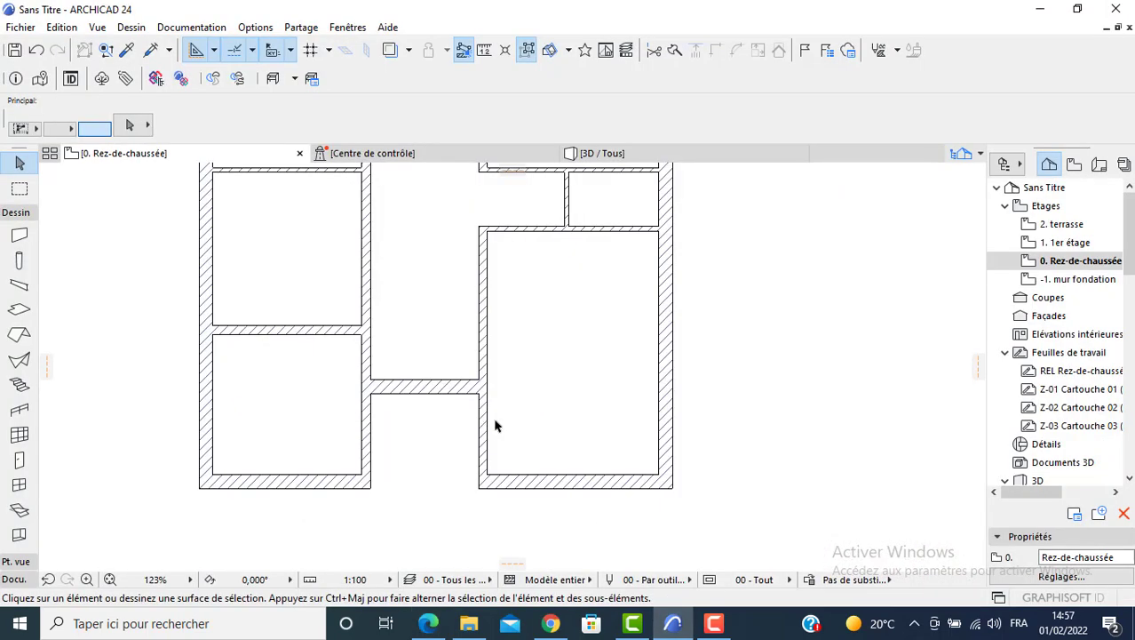
pyautogui.moveTo(495, 426); pyautogui.dragTo(364, 435)
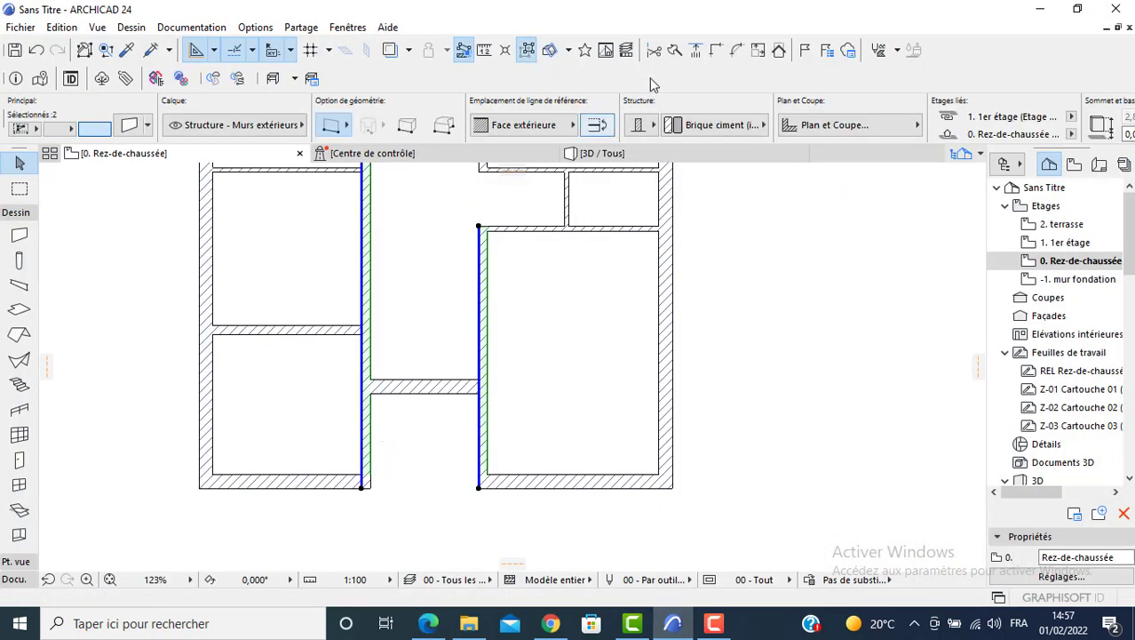
pyautogui.click(654, 50)
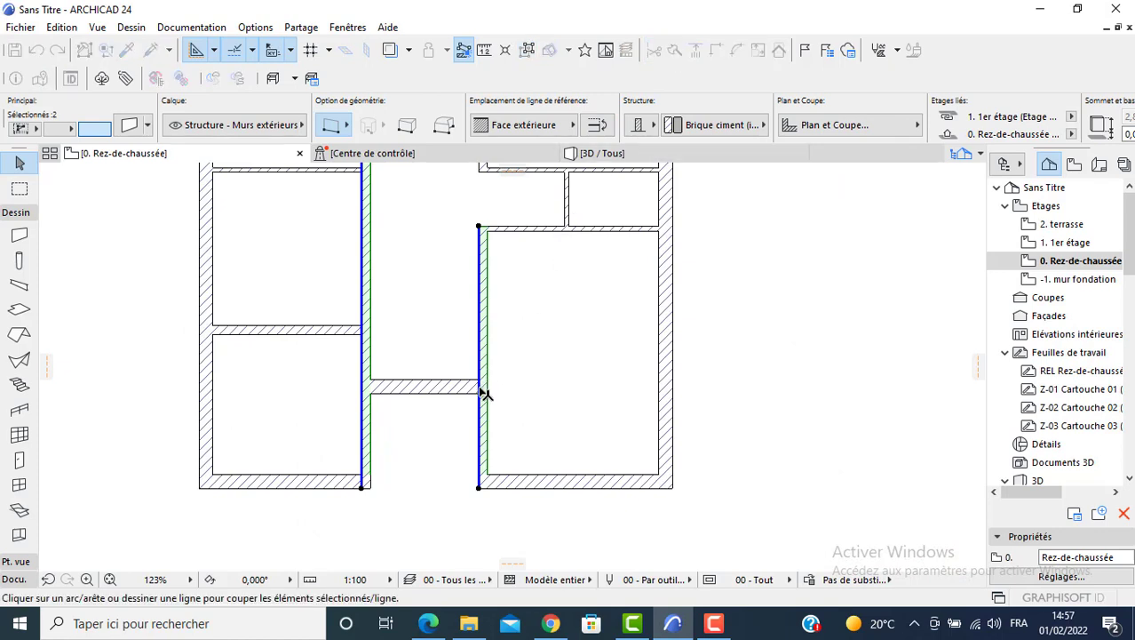
pyautogui.click(479, 393)
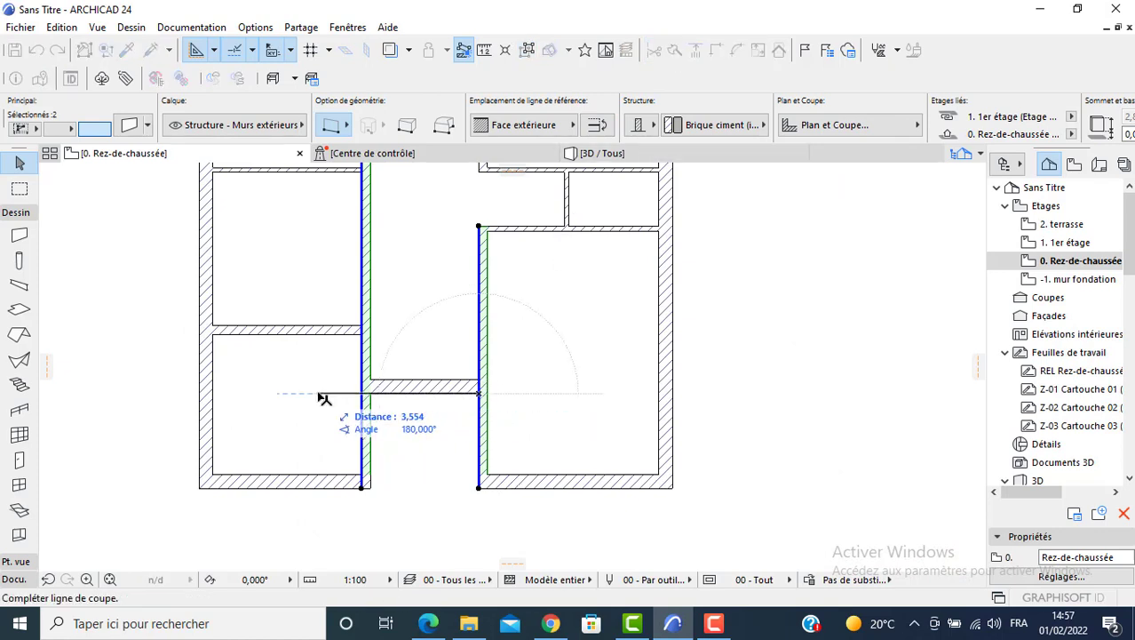
pyautogui.click(319, 392)
pyautogui.click(333, 413)
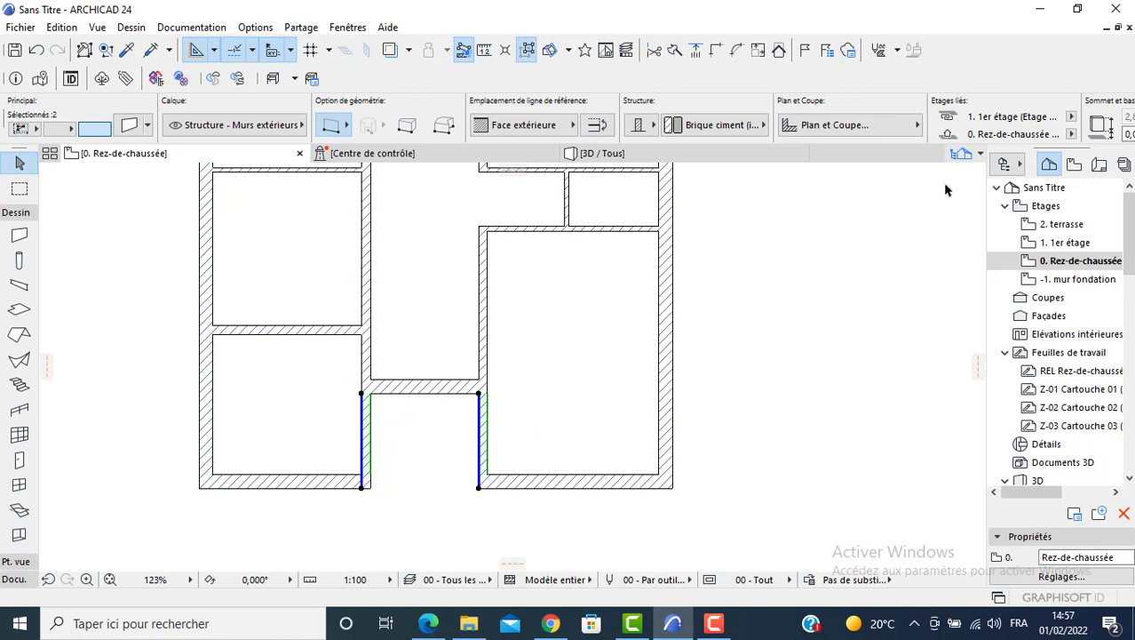
# Set the thickness of the two wall segments flanking the entrance recess to 0,3.
pyautogui.hscroll(5, 944, 122)
pyautogui.doubleClick(1118, 124)
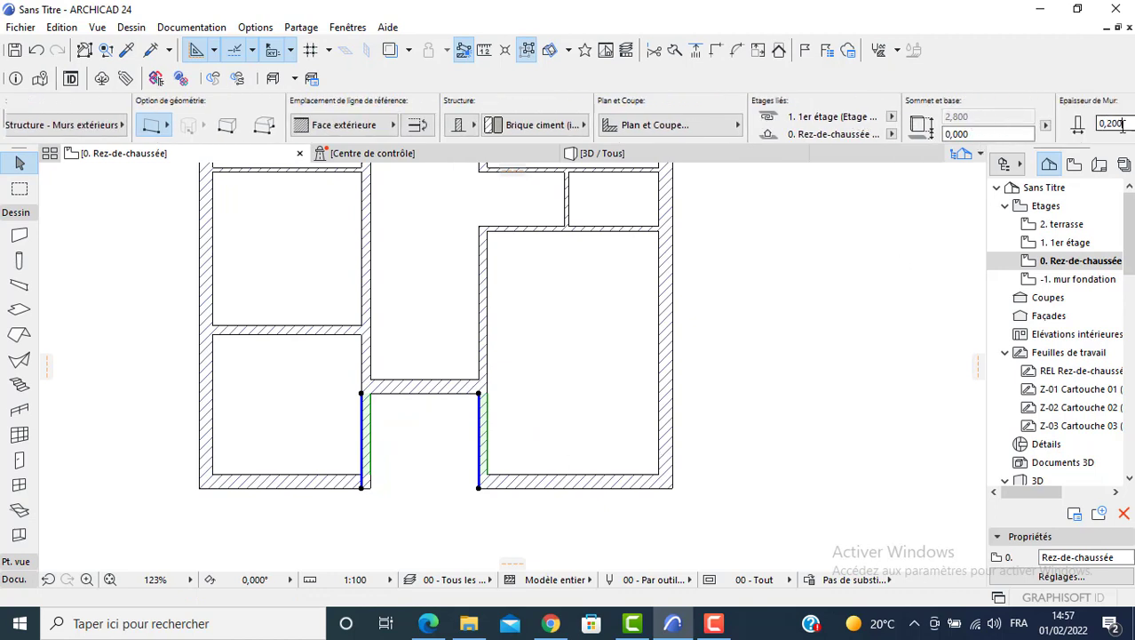
pyautogui.write('0,3')
pyautogui.press('Return')
pyautogui.click(389, 426)
pyautogui.scroll(2, 381, 428)
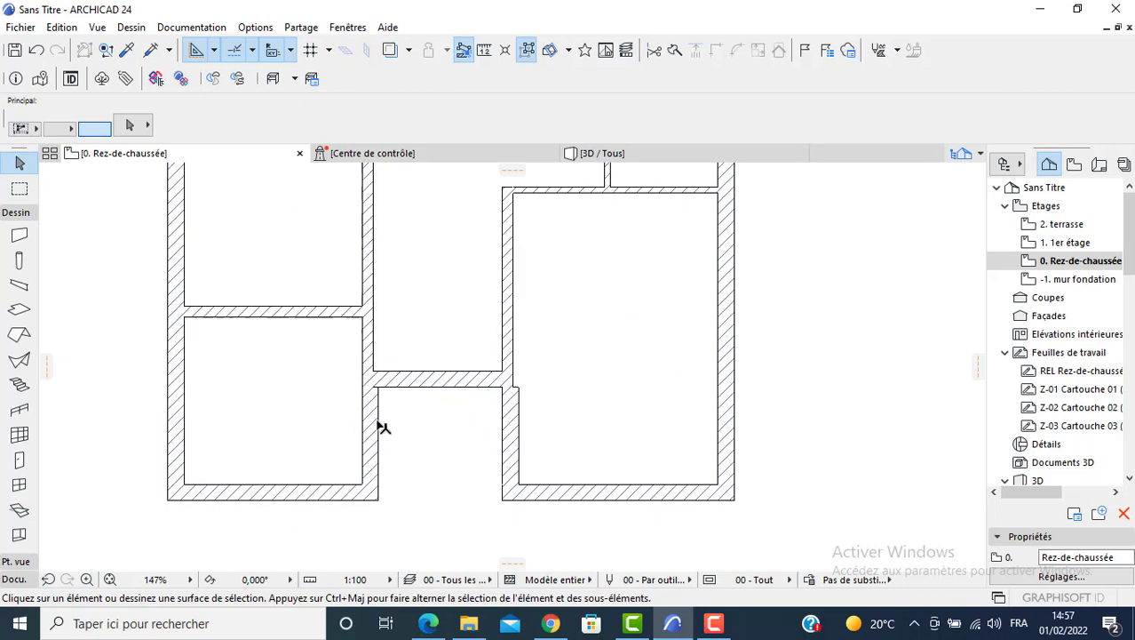
# Move the right side wall of the entrance recess 0,1 to the left.
pyautogui.click(520, 425)
pyautogui.click(519, 424)
pyautogui.write('0')
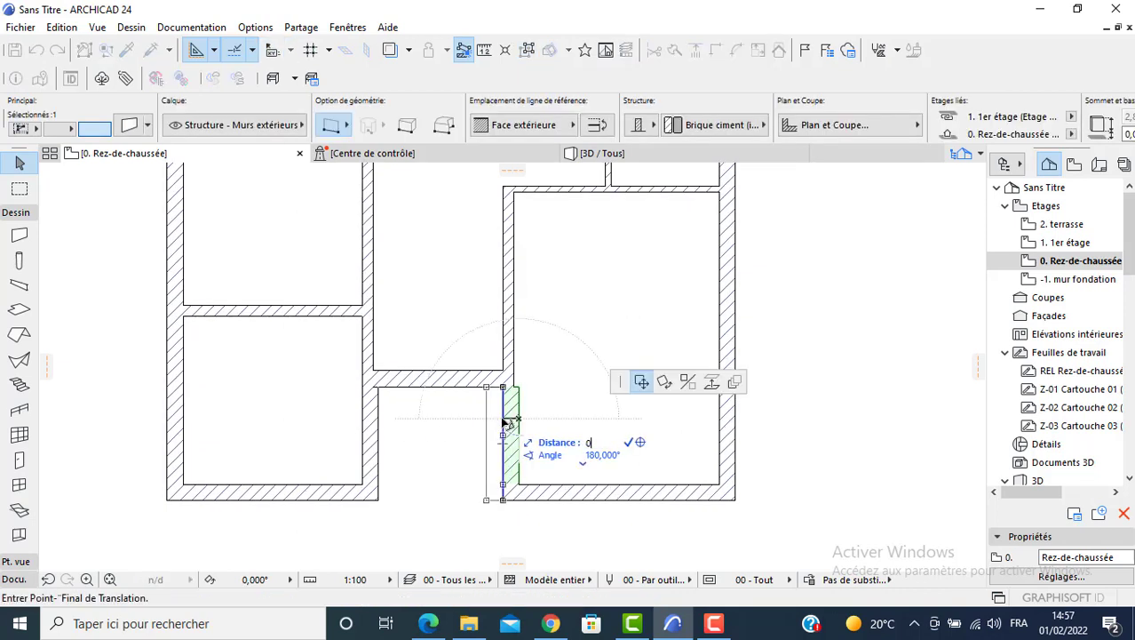
pyautogui.write(',1')
pyautogui.press('Return')
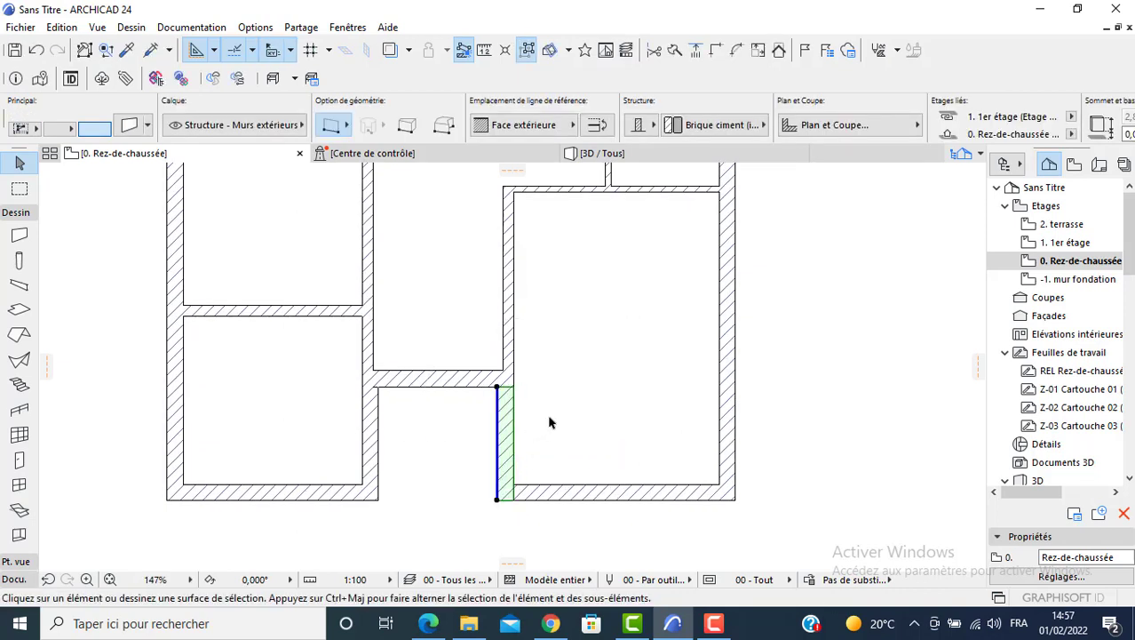
pyautogui.press('Escape')
# Join the right recess side wall at its corners with the bottom outer wall and the horizontal entrance wall.
pyautogui.moveTo(526, 472); pyautogui.dragTo(502, 505)
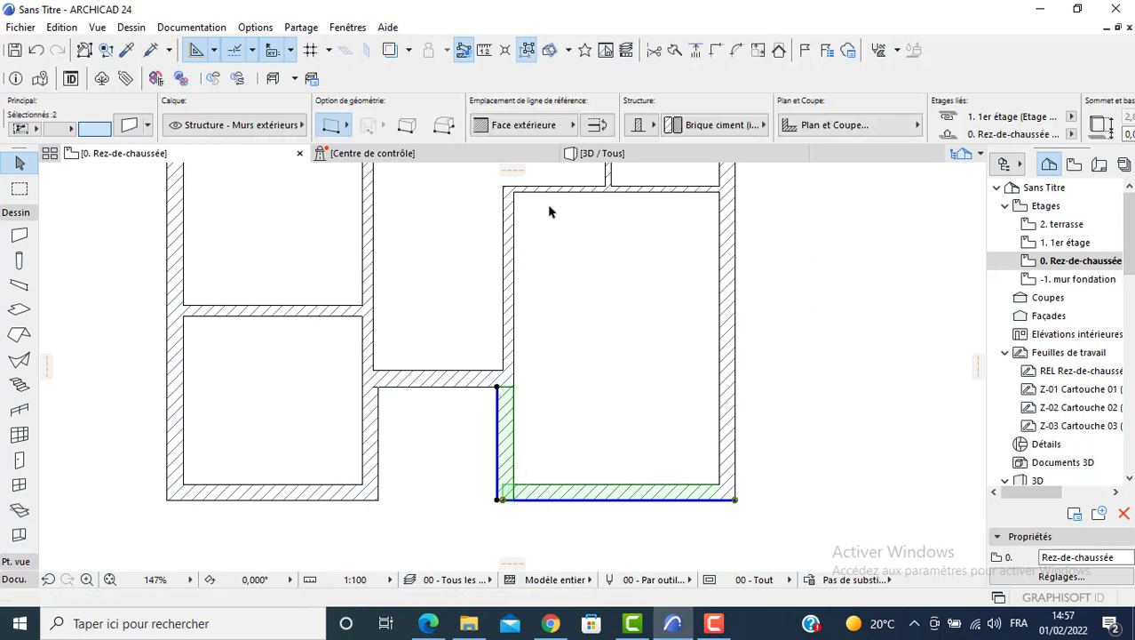
pyautogui.click(719, 51)
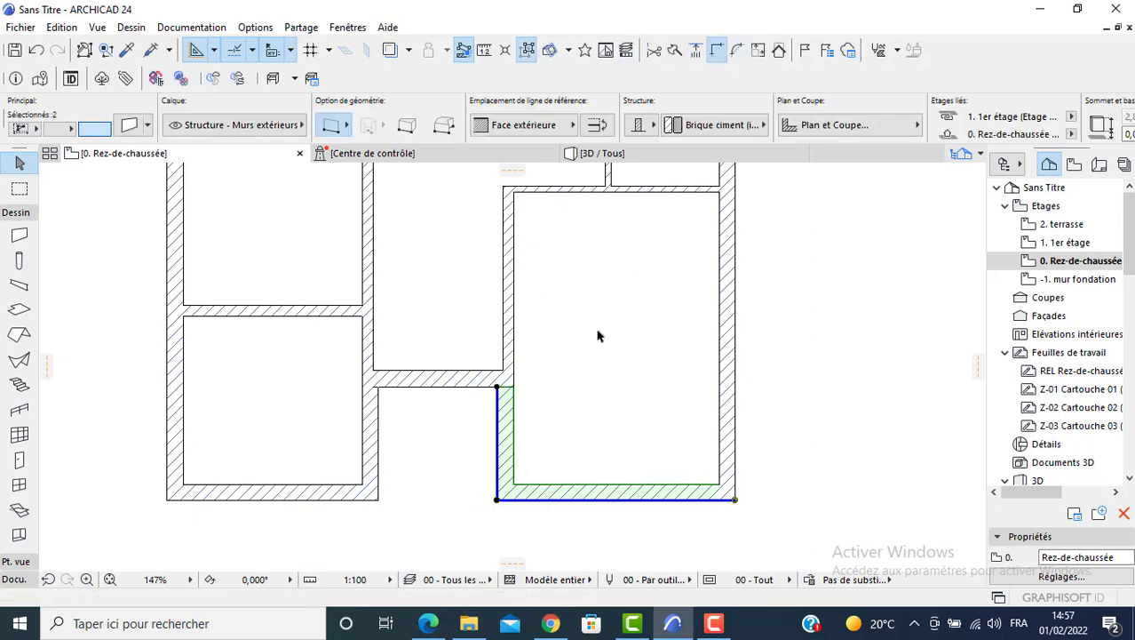
pyautogui.click(494, 373)
pyautogui.click(447, 381)
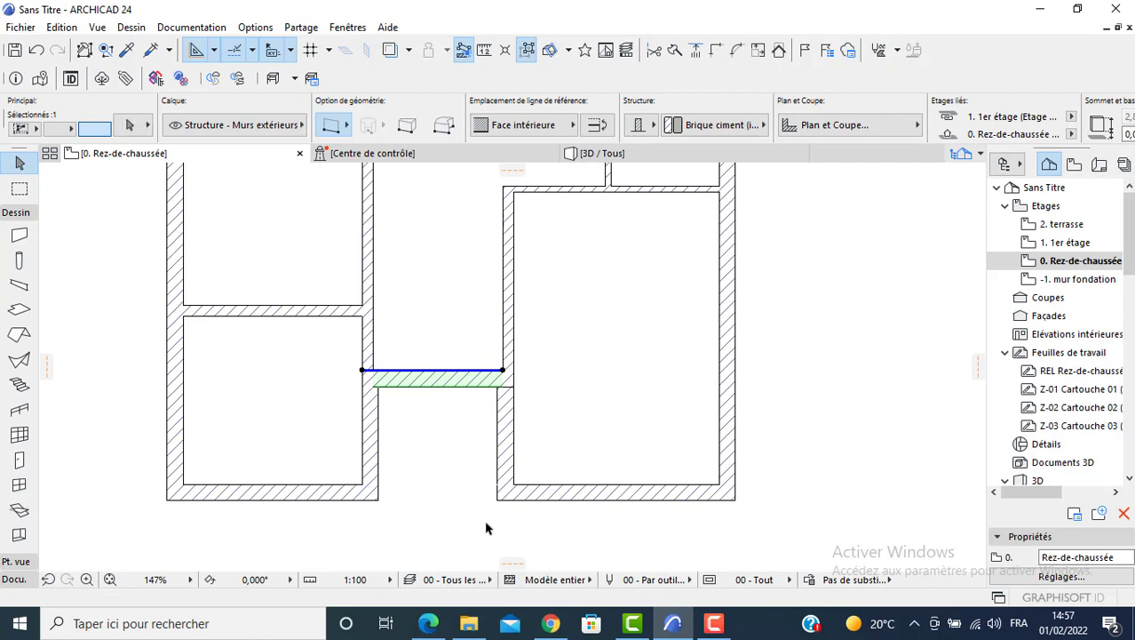
pyautogui.keyDown('shift'); pyautogui.click(509, 427); pyautogui.keyUp('shift')
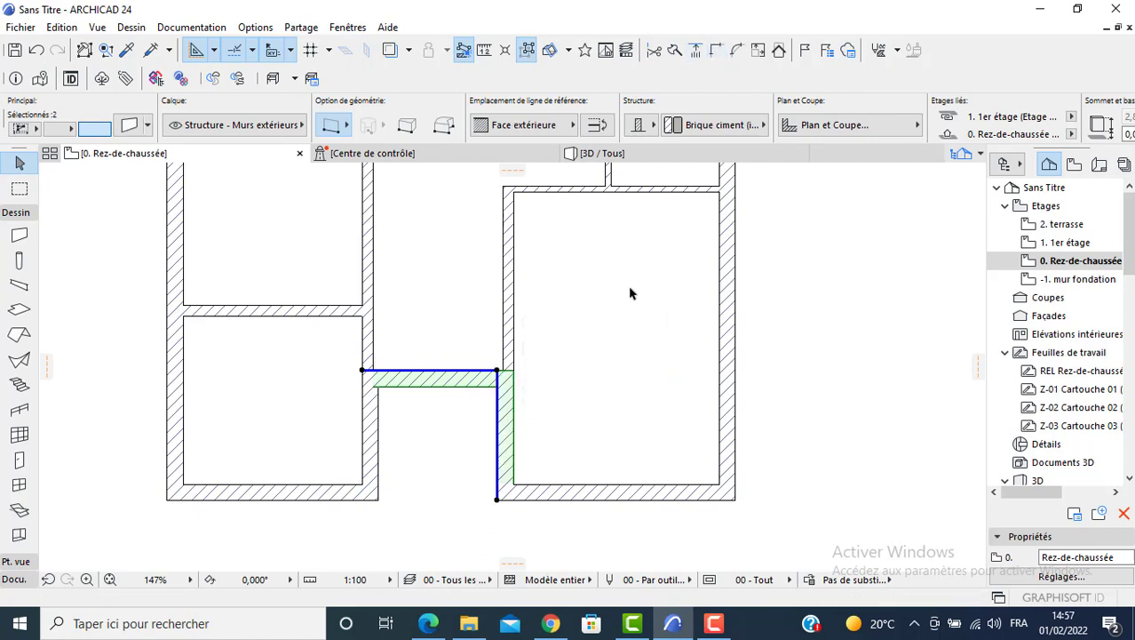
pyautogui.click(546, 293)
# Join the vertical wall right of the corridor with the horizontal entrance wall.
pyautogui.click(515, 298)
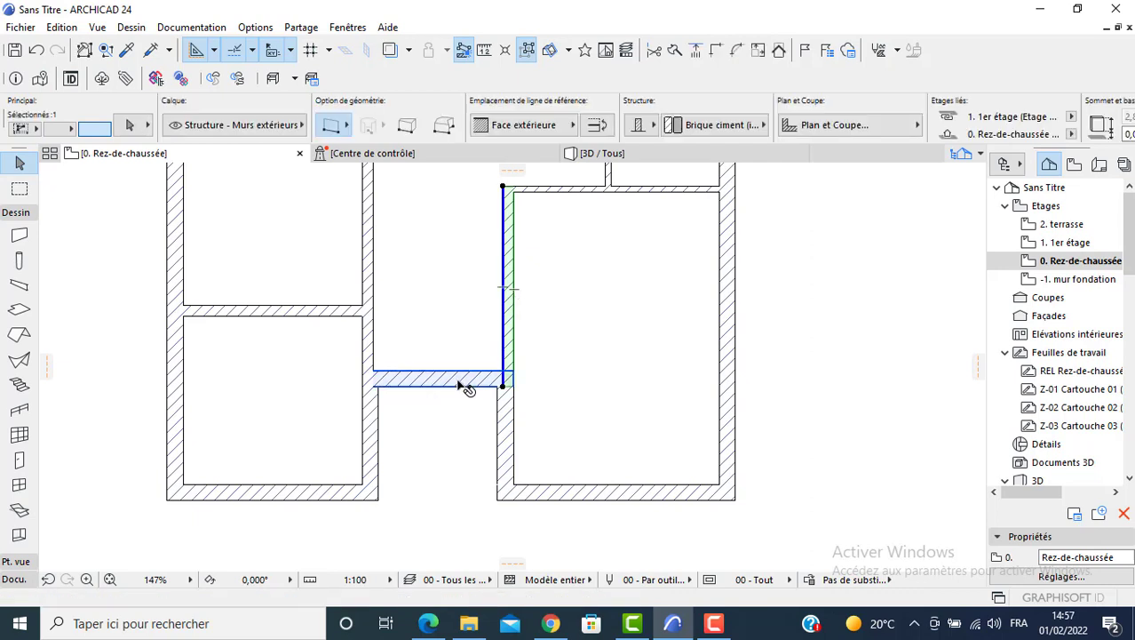
pyautogui.keyDown('shift'); pyautogui.click(463, 385); pyautogui.keyUp('shift')
pyautogui.click(715, 49)
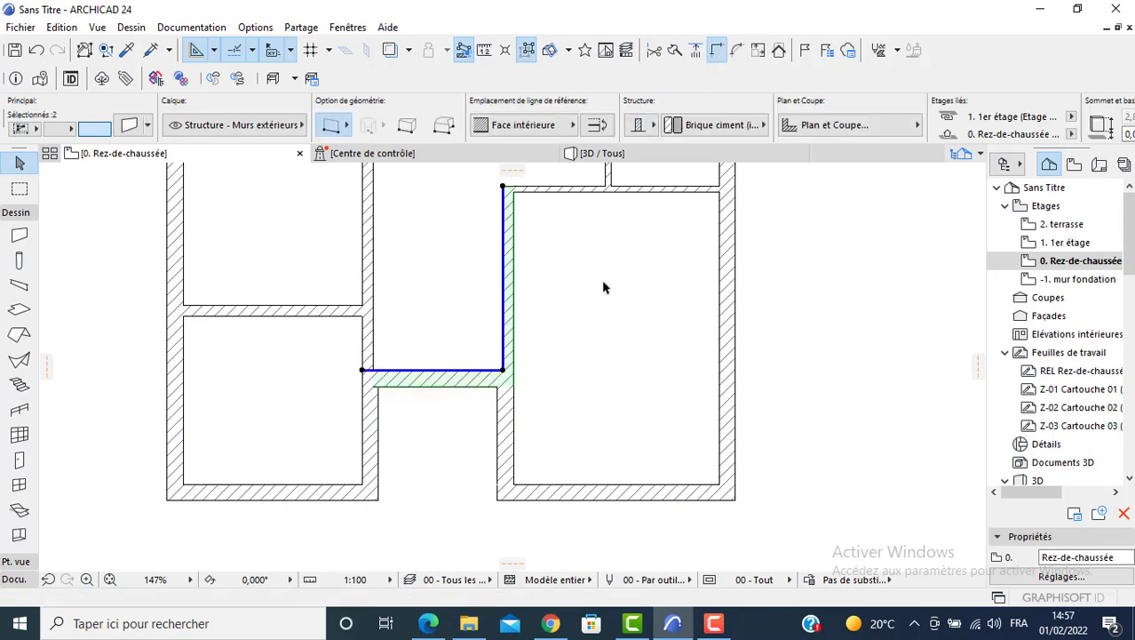
pyautogui.click(562, 320)
# Join the horizontal entrance wall with the left recess side wall and with the vertical wall left of the corridor.
pyautogui.click(377, 421)
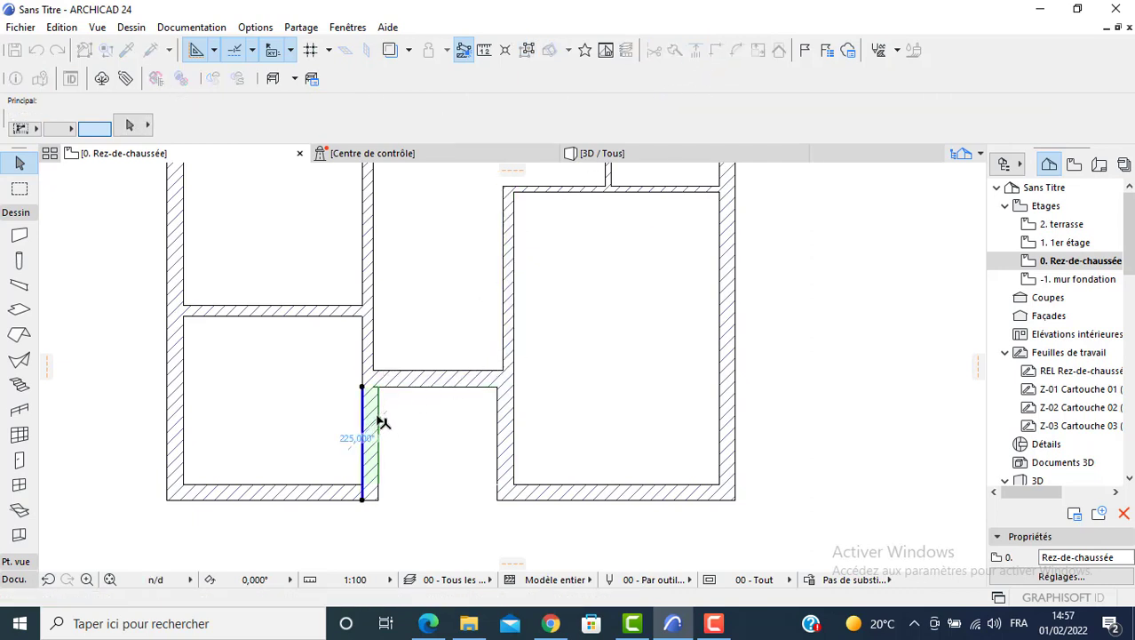
pyautogui.keyDown('shift'); pyautogui.click(436, 384); pyautogui.keyUp('shift')
pyautogui.click(716, 50)
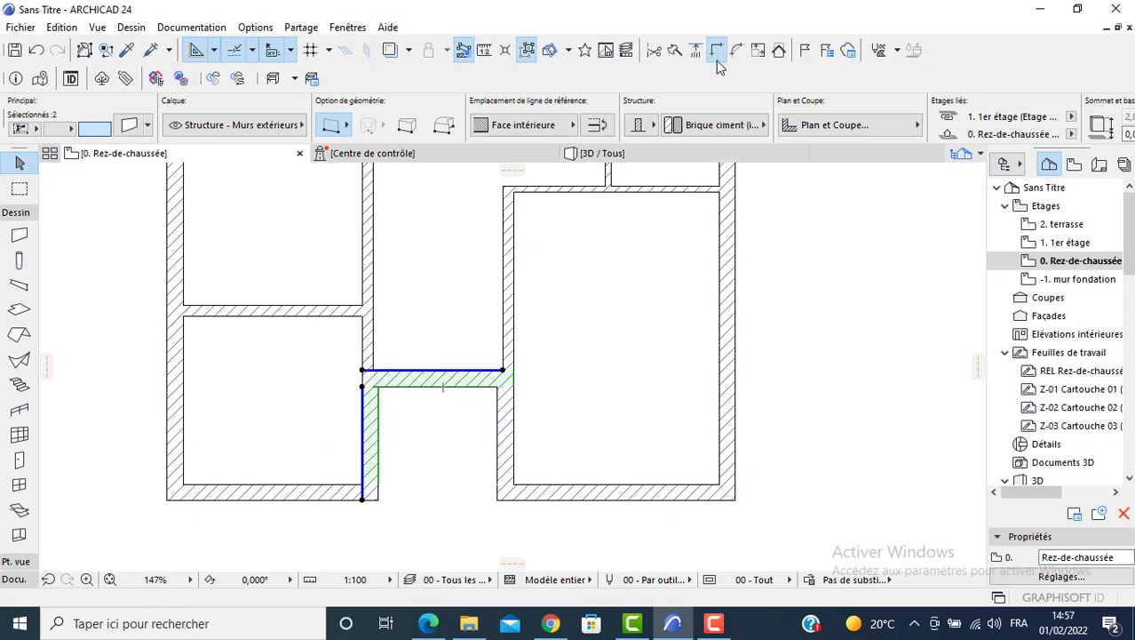
pyautogui.click(381, 334)
pyautogui.click(371, 345)
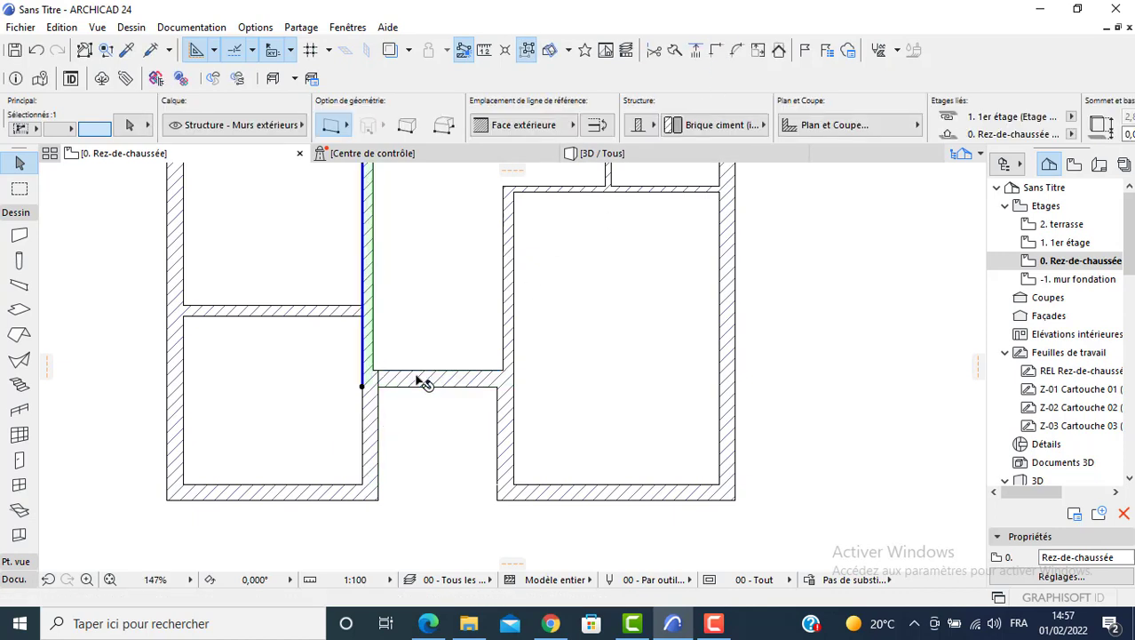
pyautogui.keyDown('shift'); pyautogui.click(418, 380); pyautogui.keyUp('shift')
pyautogui.click(716, 50)
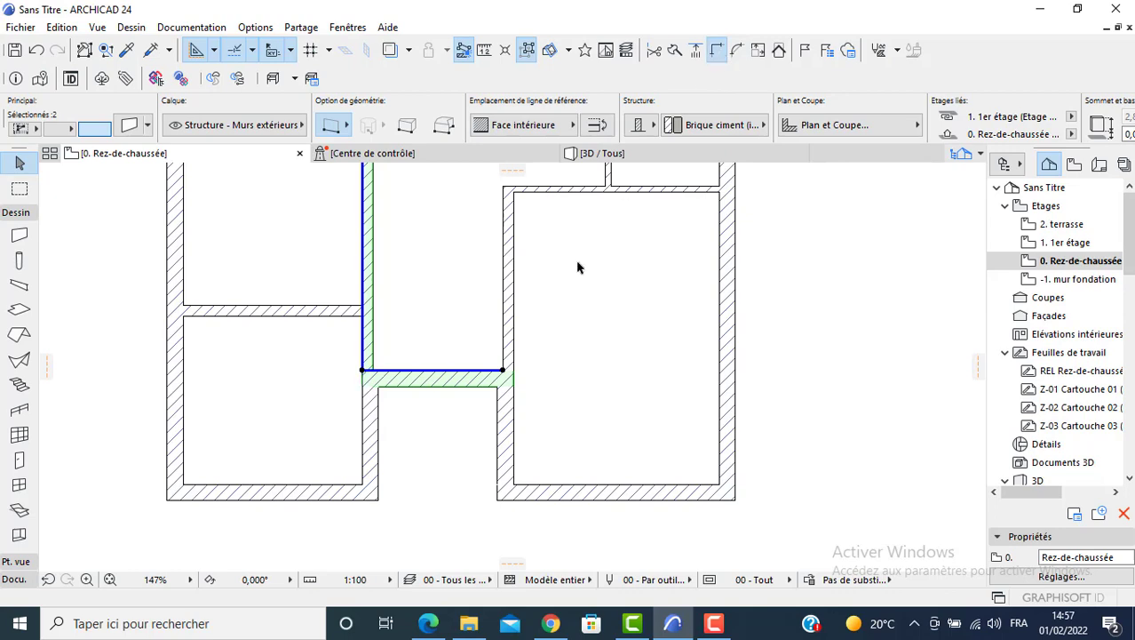
# Inspect the joined recess walls in plan and orbit the building in the 3D view, then return to the ground floor plan.
pyautogui.scroll(-1, 476, 363)
pyautogui.scroll(1, 465, 377)
pyautogui.scroll(1, 462, 376)
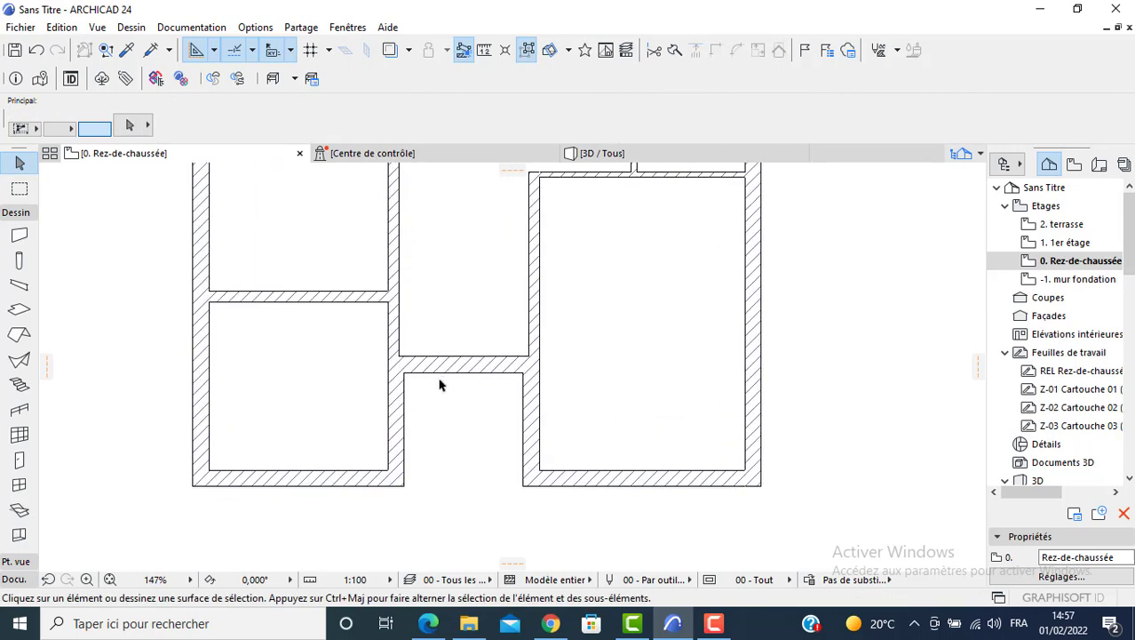
pyautogui.scroll(1, 517, 393)
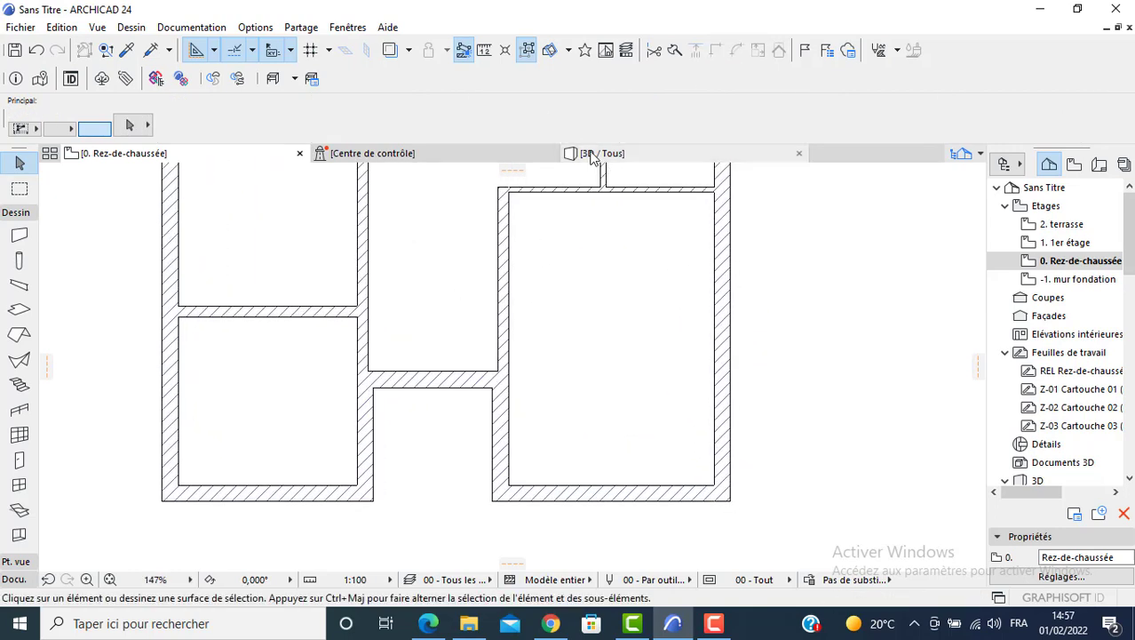
pyautogui.click(592, 155)
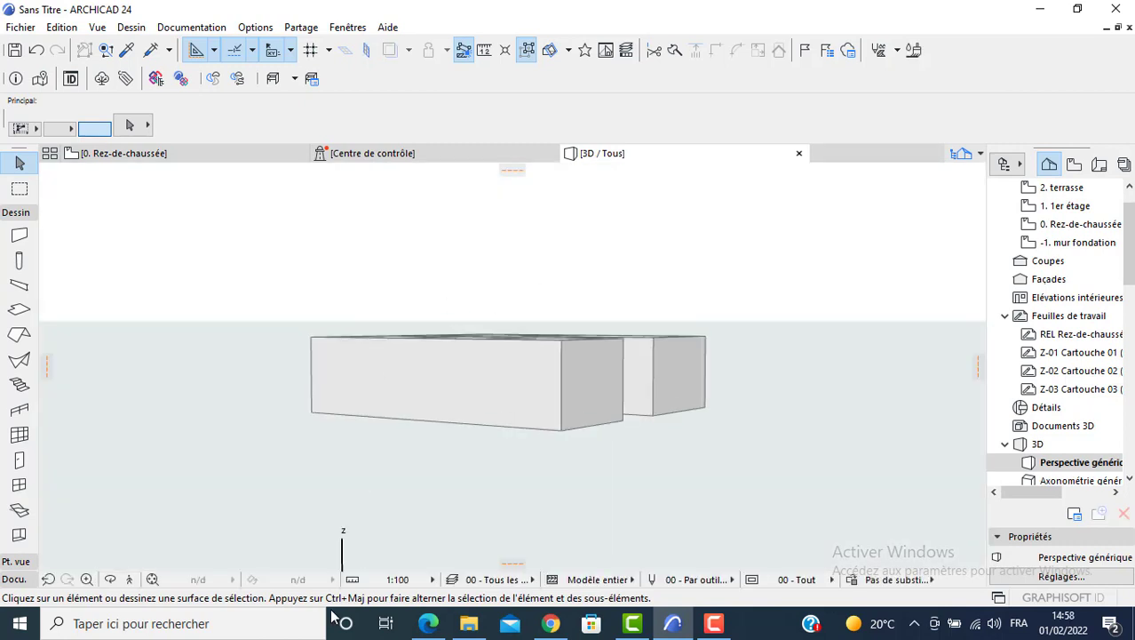
pyautogui.click(110, 579)
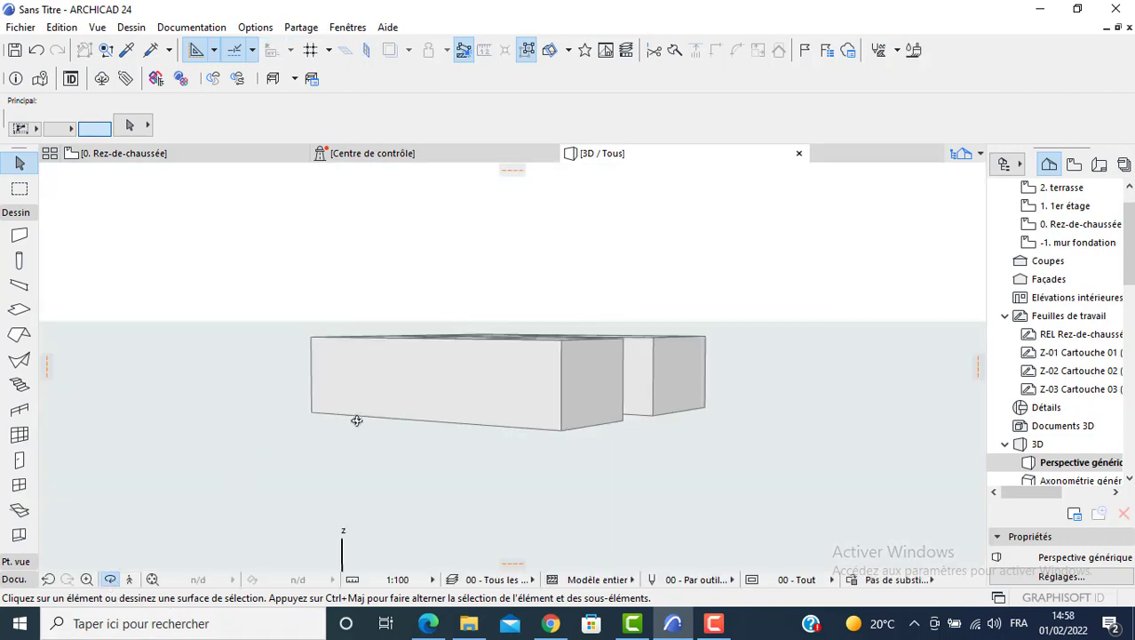
pyautogui.moveTo(356, 420); pyautogui.dragTo(804, 391)
pyautogui.click(146, 156)
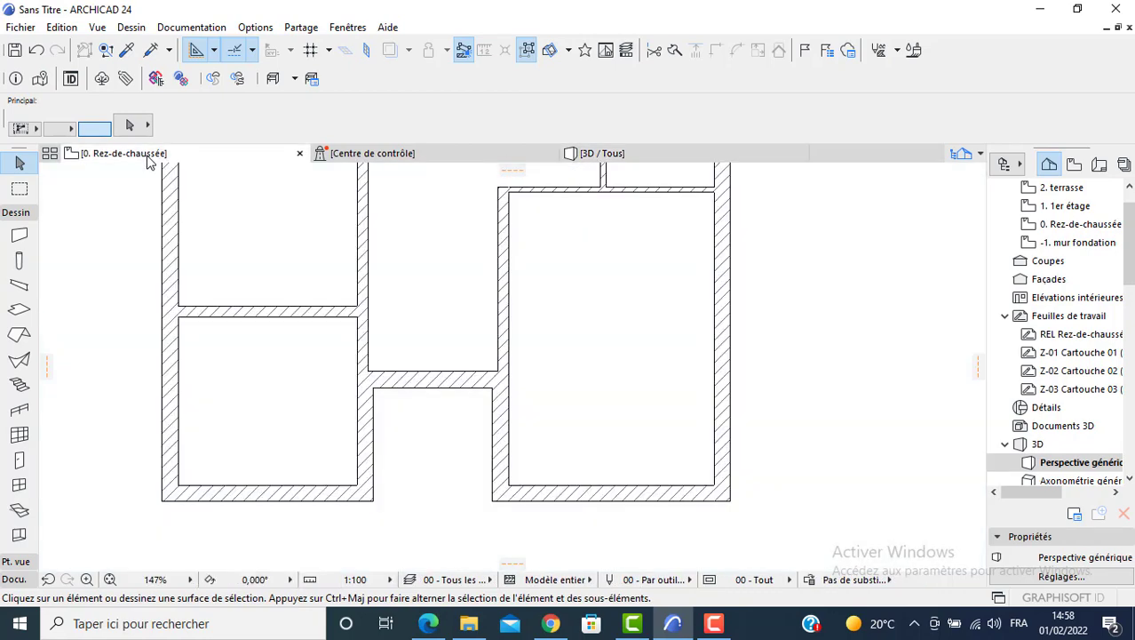
# Copy all ground floor walls and paste them at the same position on the storey "-1. mur fondation".
pyautogui.scroll(-5, 459, 333)
pyautogui.moveTo(408, 324); pyautogui.dragTo(431, 412, button='middle')
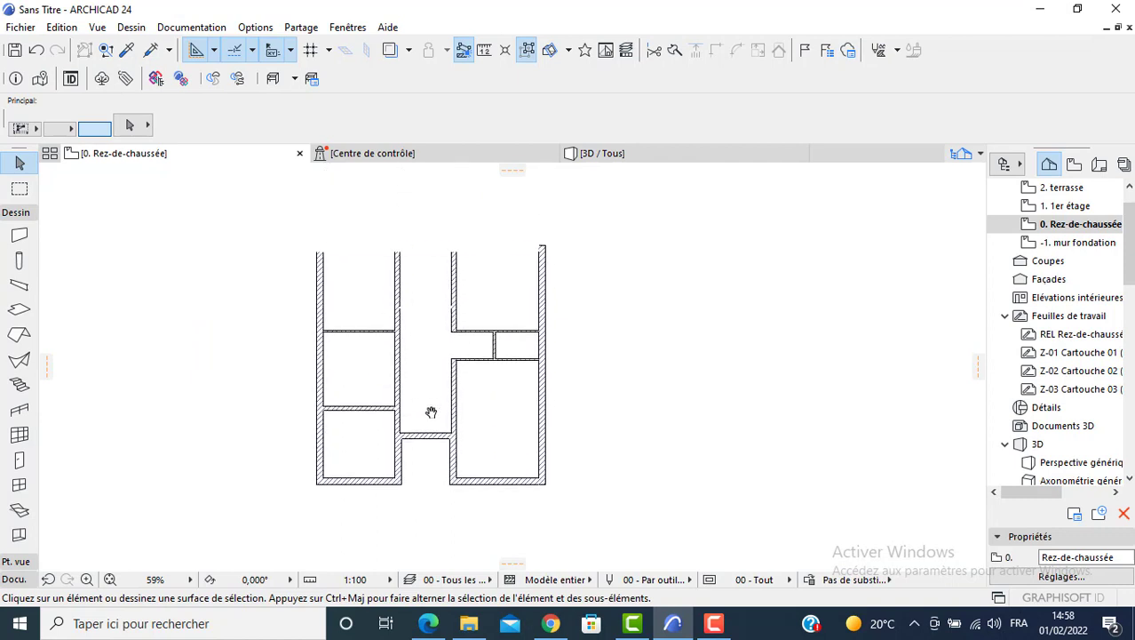
pyautogui.hotkey('ctrl', 'a')
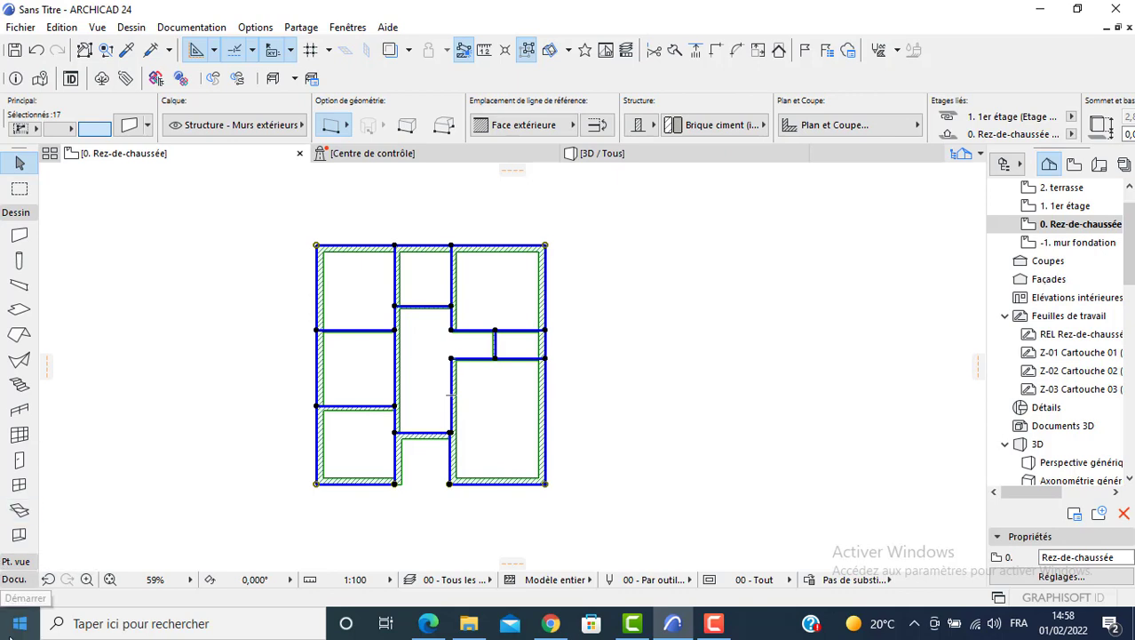
pyautogui.doubleClick(1068, 245)
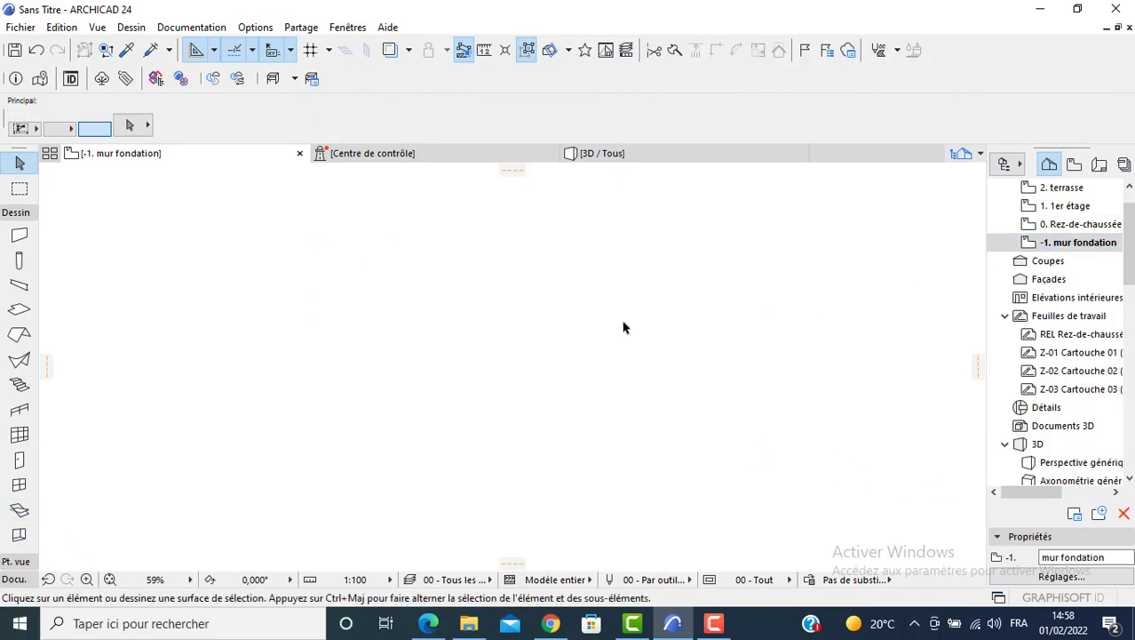
pyautogui.hotkey('ctrl', 'v')
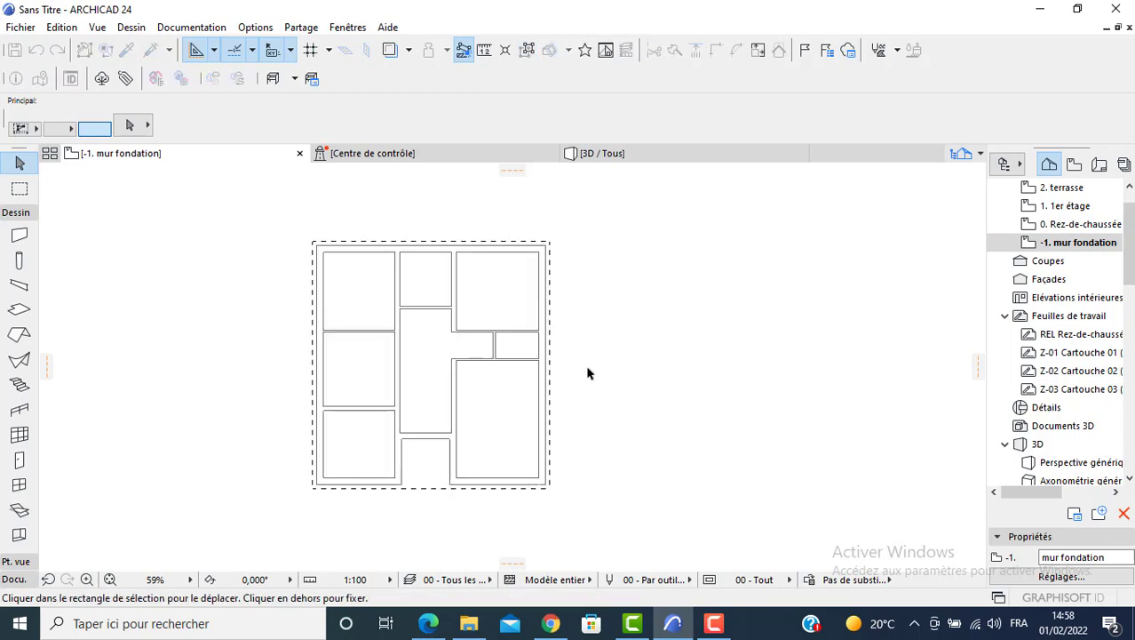
pyautogui.click(624, 334)
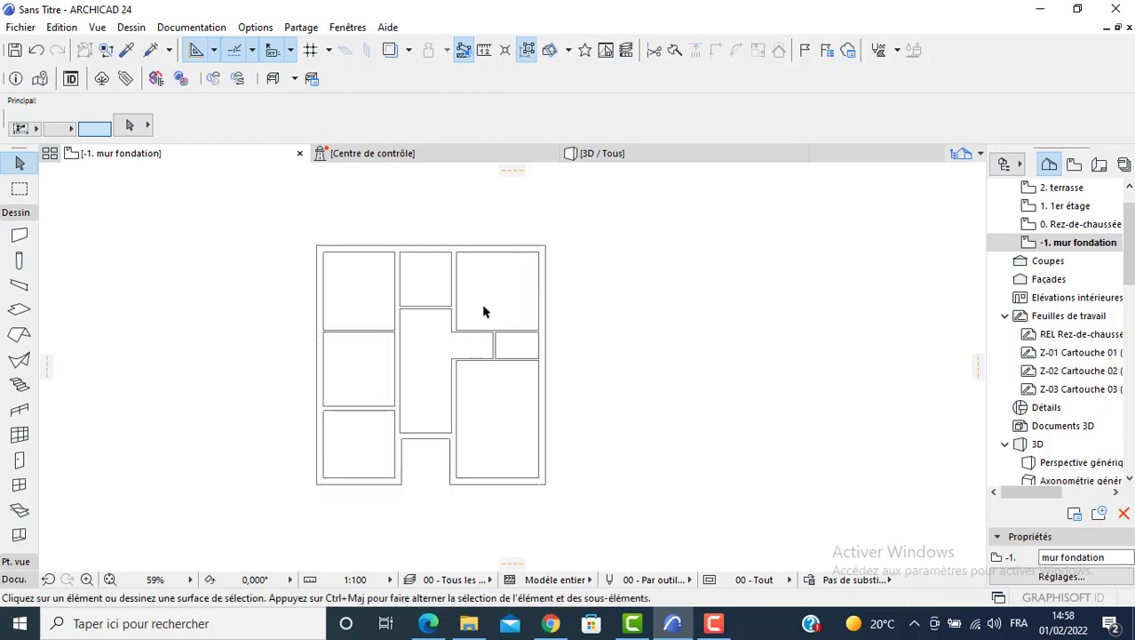
# Delete the interior walls on the foundation storey and join the two walls at the recess's upper right corner.
pyautogui.moveTo(494, 293)
pyautogui.mouseDown()
pyautogui.moveTo(422, 350)
pyautogui.moveTo(382, 406)
pyautogui.mouseUp()
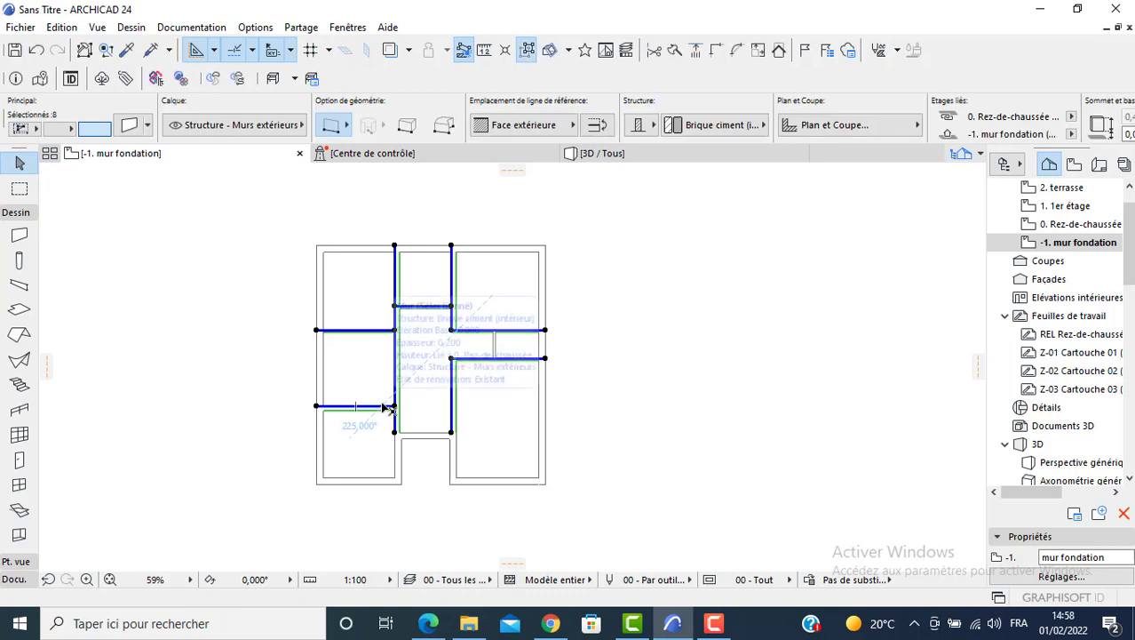
pyautogui.press('Delete')
pyautogui.click(464, 429)
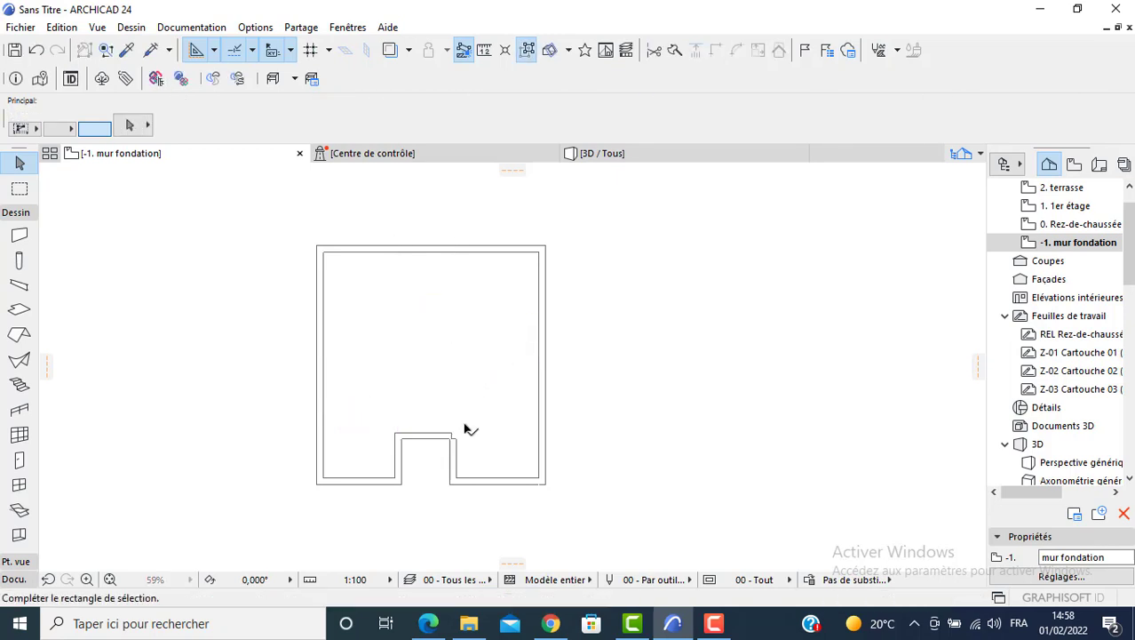
pyautogui.click(446, 440)
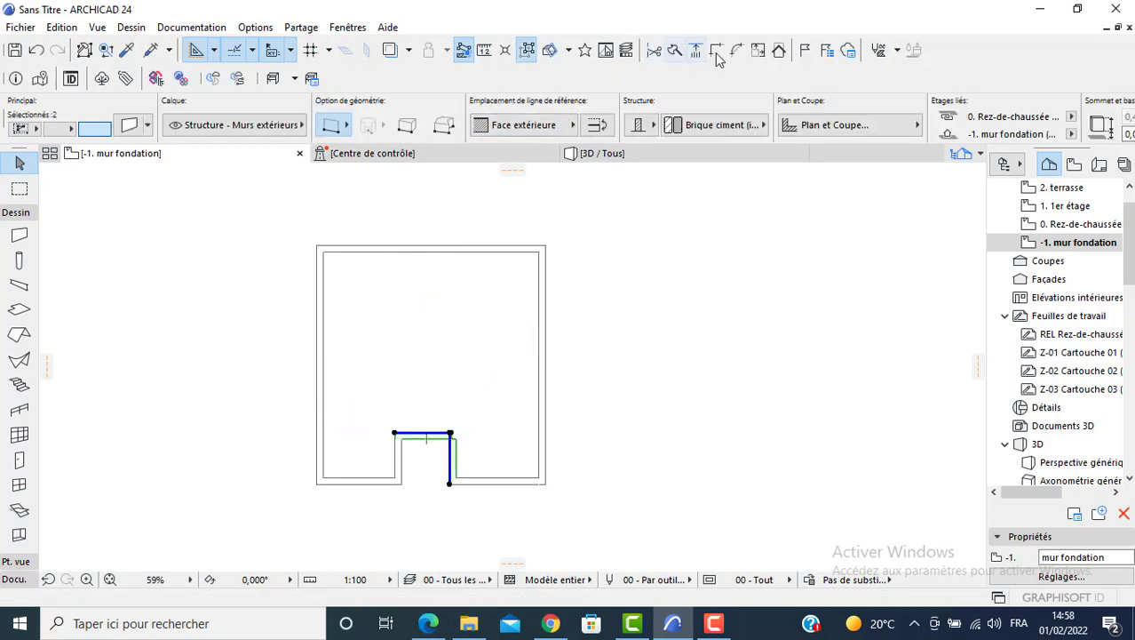
pyautogui.click(591, 283)
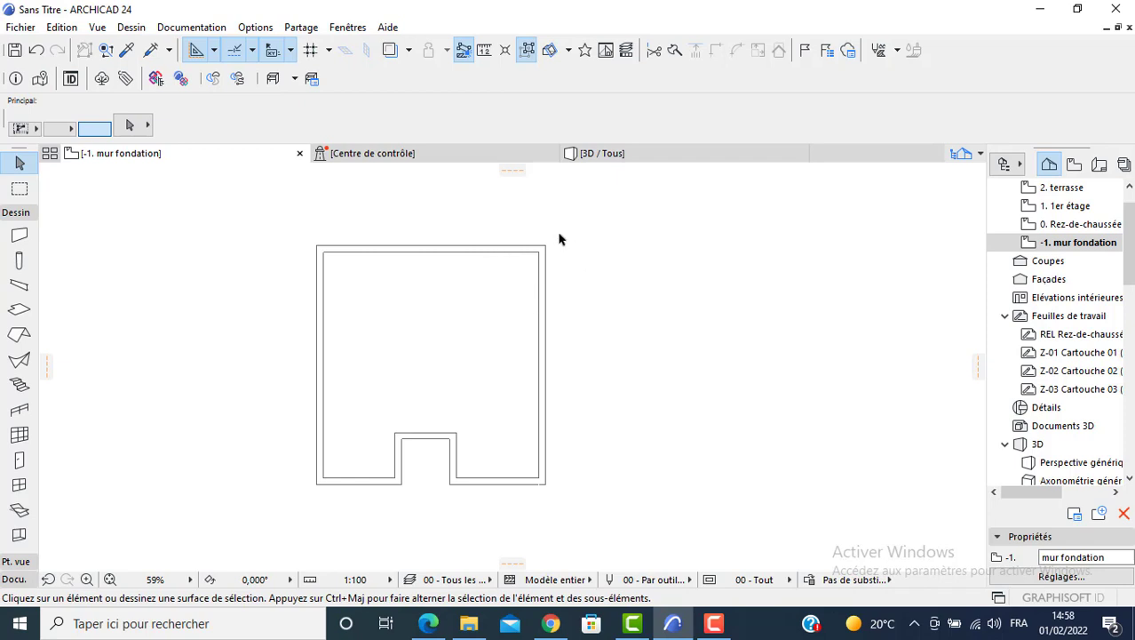
# Review the geometry settings of all foundation walls and inspect these walls beneath the ground floor in the 3D view.
pyautogui.moveTo(559, 238); pyautogui.dragTo(320, 484)
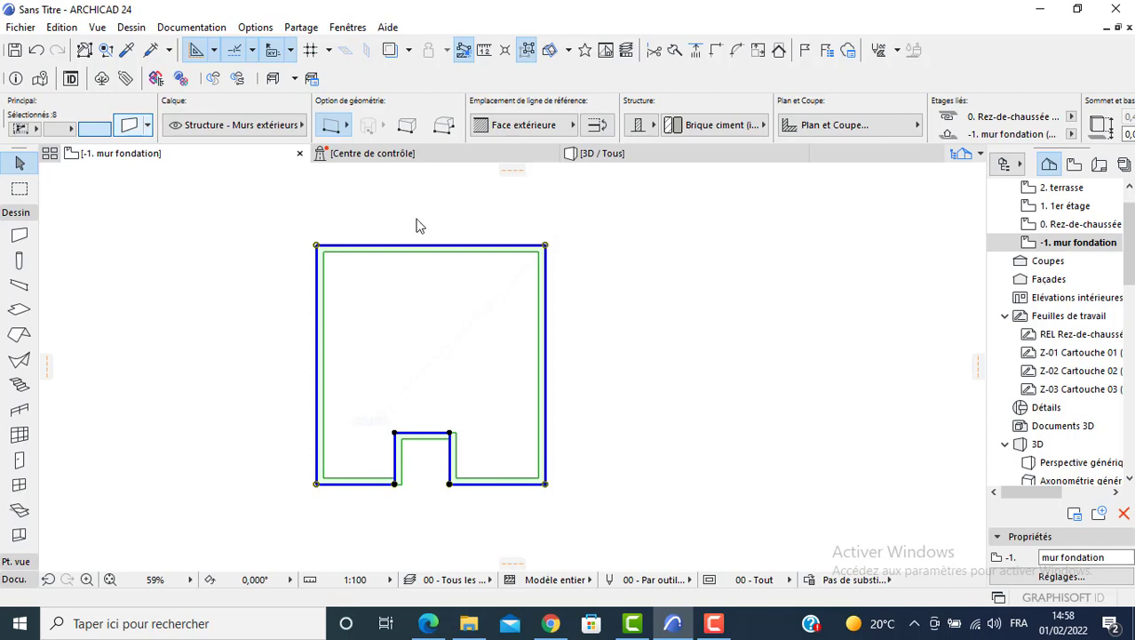
pyautogui.hotkey('ctrl', 't')
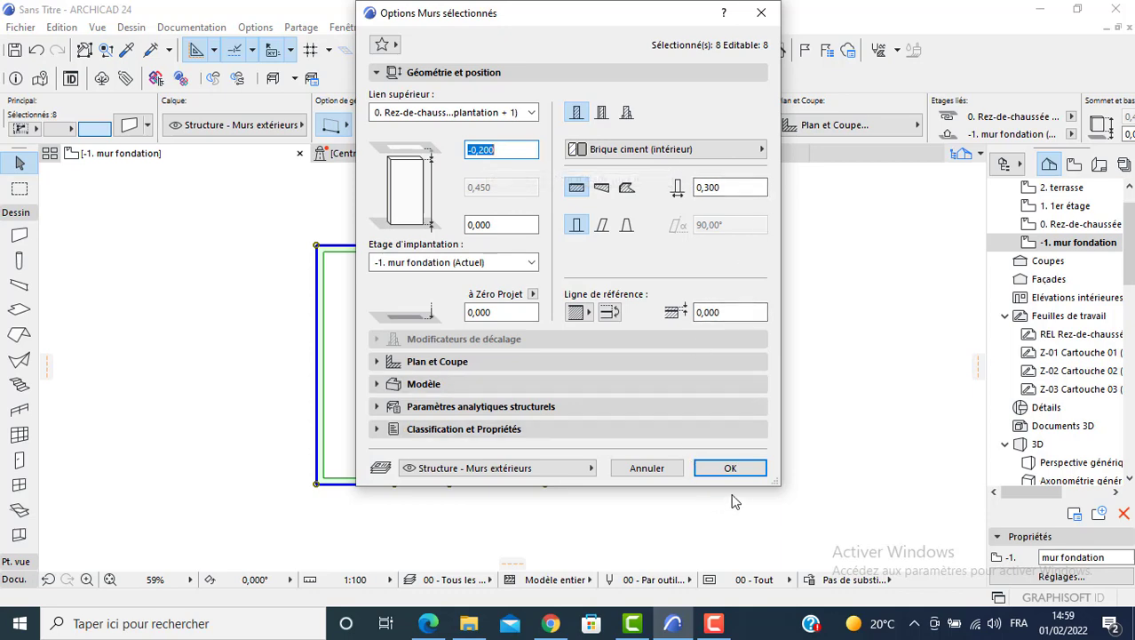
pyautogui.click(730, 471)
pyautogui.click(752, 411)
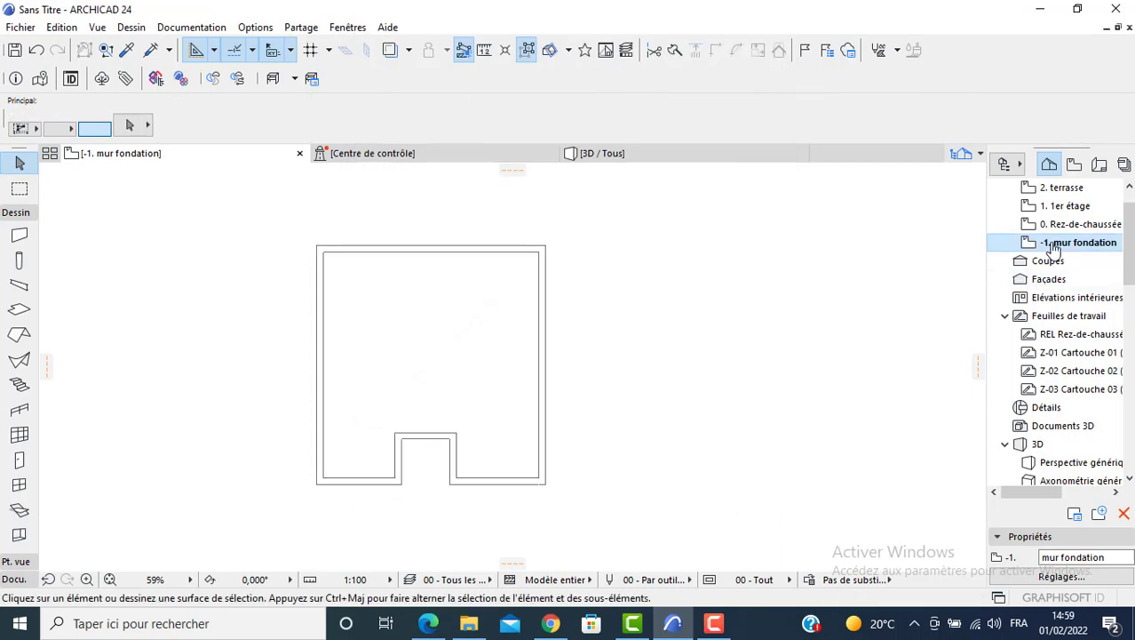
pyautogui.click(645, 160)
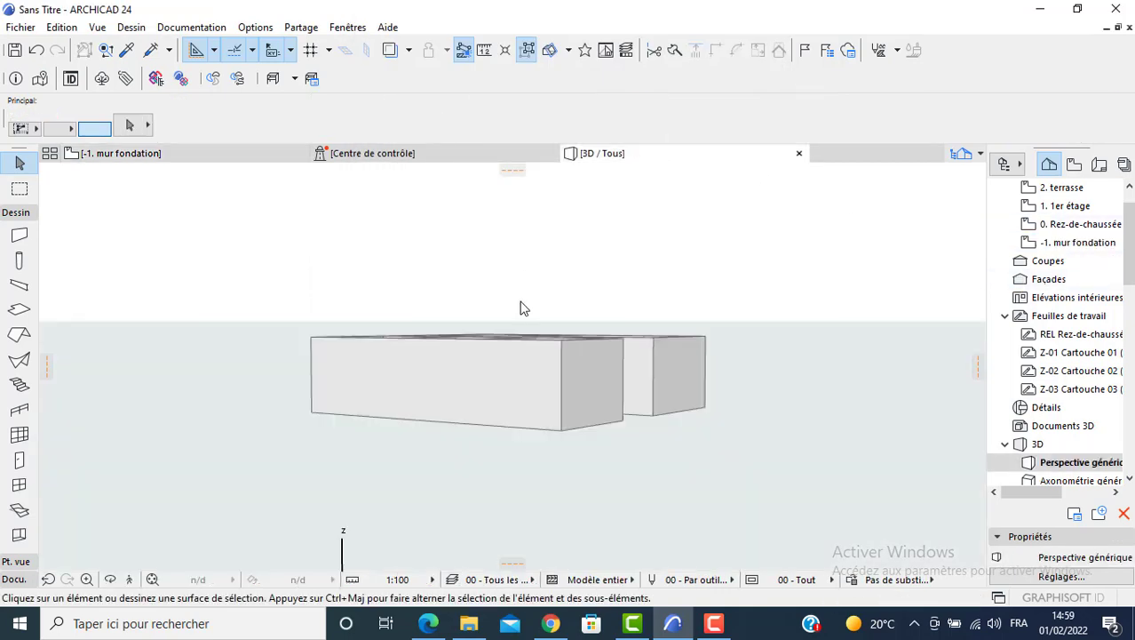
pyautogui.keyDown('shift'); pyautogui.moveTo(573, 475); pyautogui.dragTo(518, 430, button='middle'); pyautogui.keyUp('shift')
pyautogui.scroll(5, 518, 429)
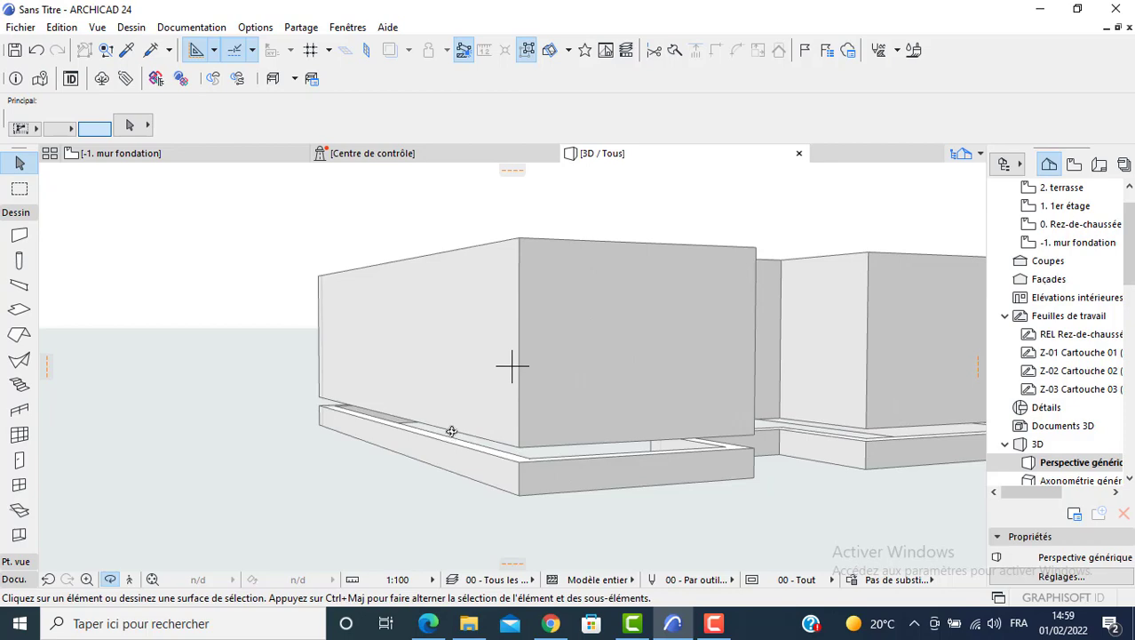
# On the foundation plan, set the slab defaults to a basic structure, 0.200 thickness and 0.650 elevation to project zero.
pyautogui.click(131, 157)
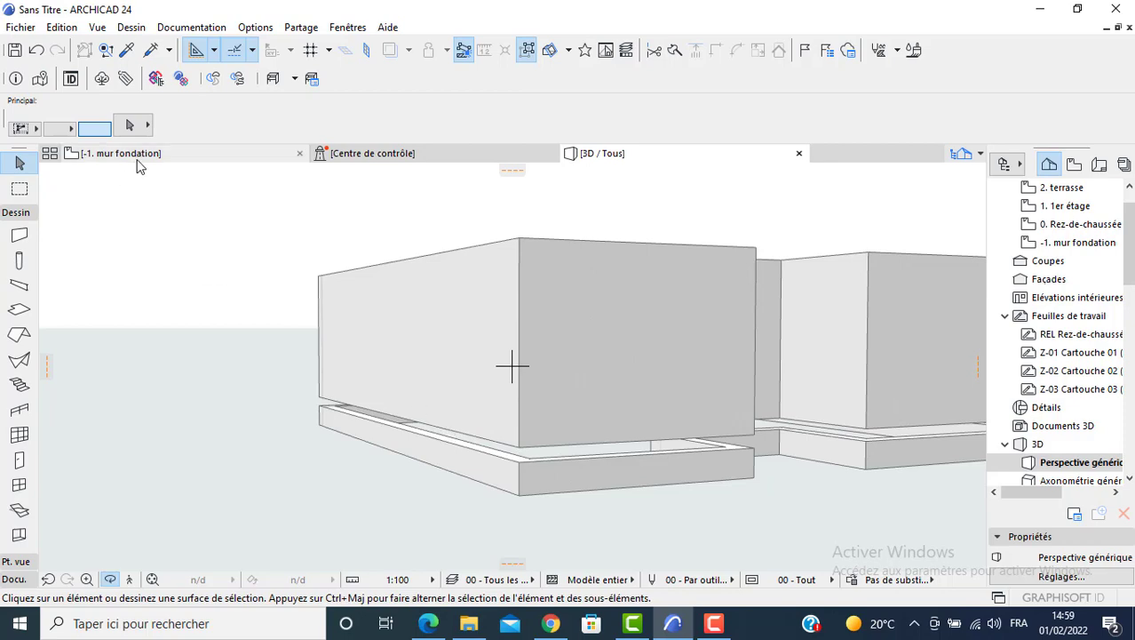
pyautogui.doubleClick(20, 309)
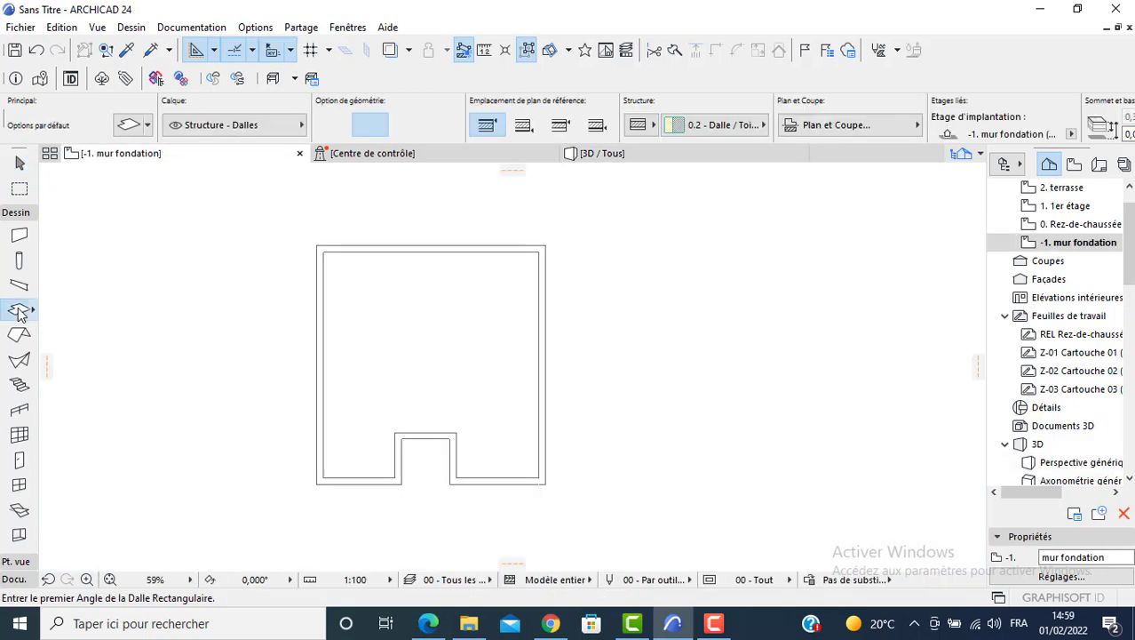
pyautogui.click(576, 132)
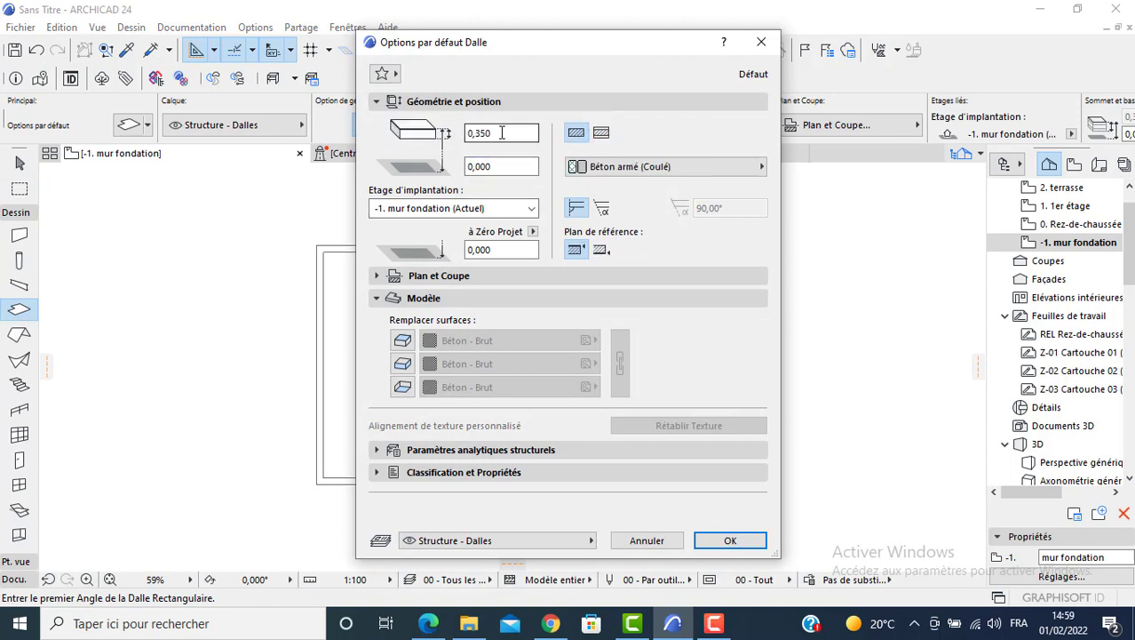
pyautogui.click(485, 132)
pyautogui.write('200')
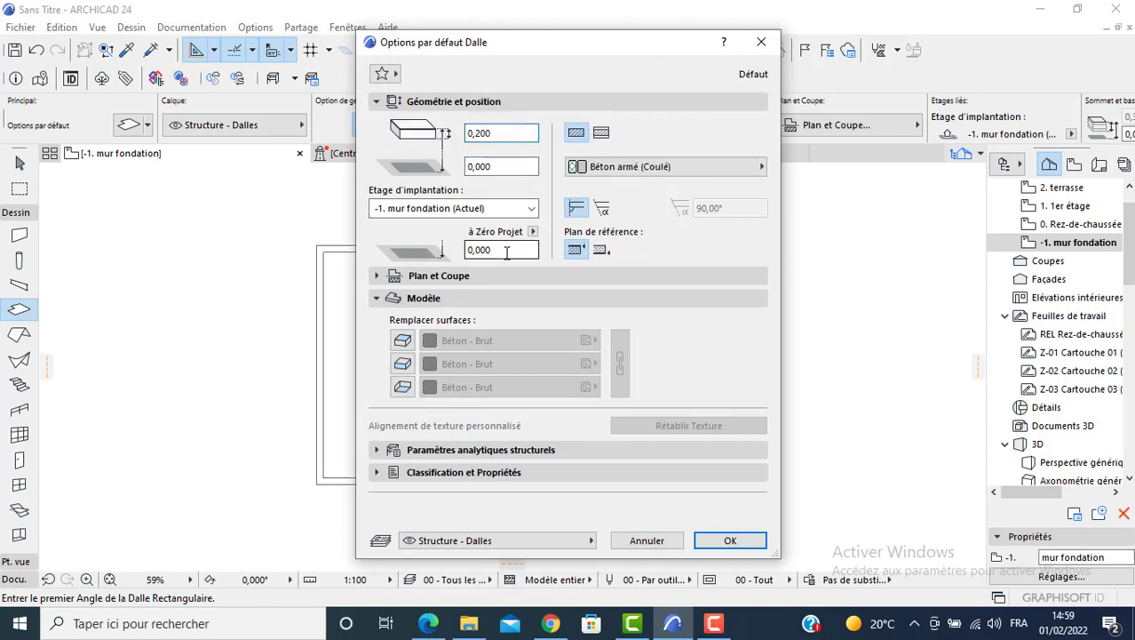
pyautogui.moveTo(507, 251); pyautogui.dragTo(482, 252)
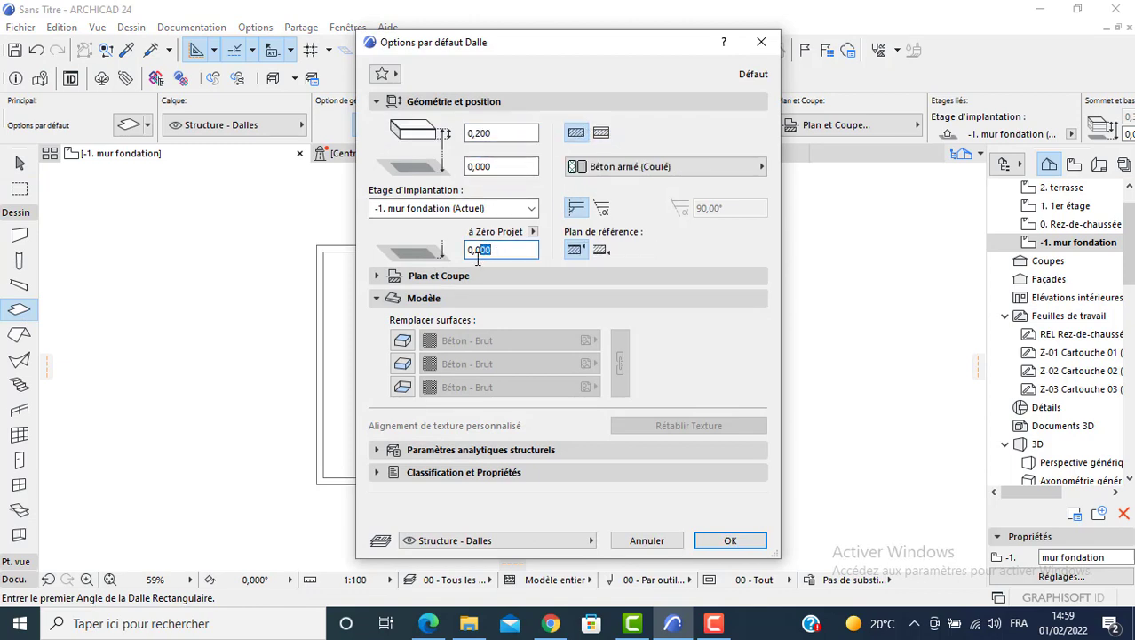
pyautogui.write('65')
# Override the default slab's top surface with "Pierre - Marbre gris".
pyautogui.click(402, 341)
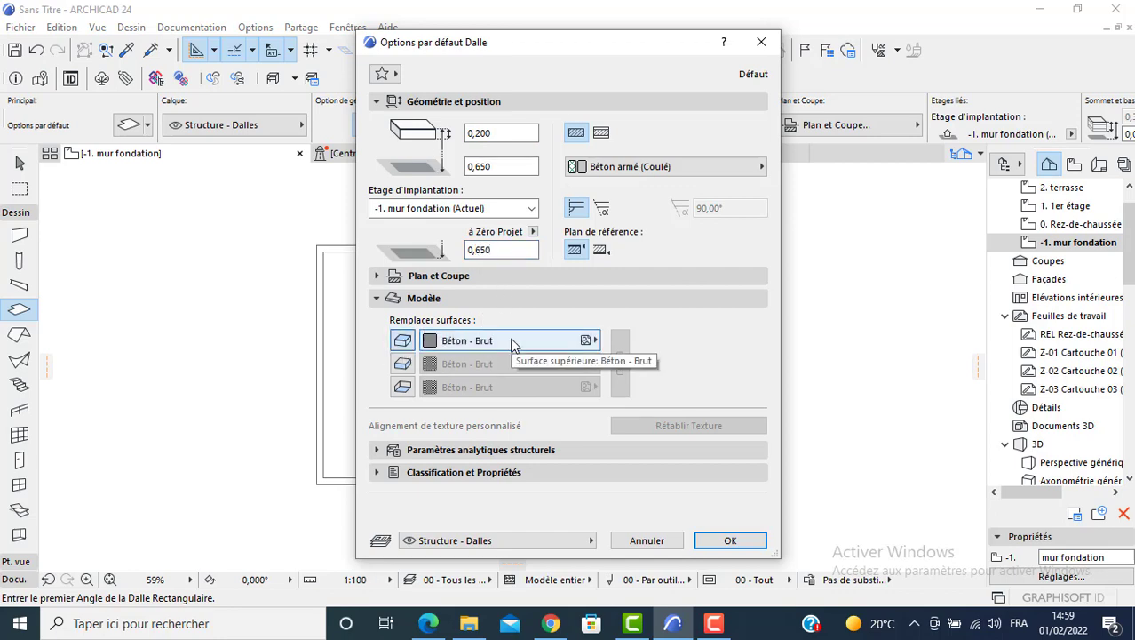
pyautogui.click(512, 341)
pyautogui.scroll(-5, 857, 391)
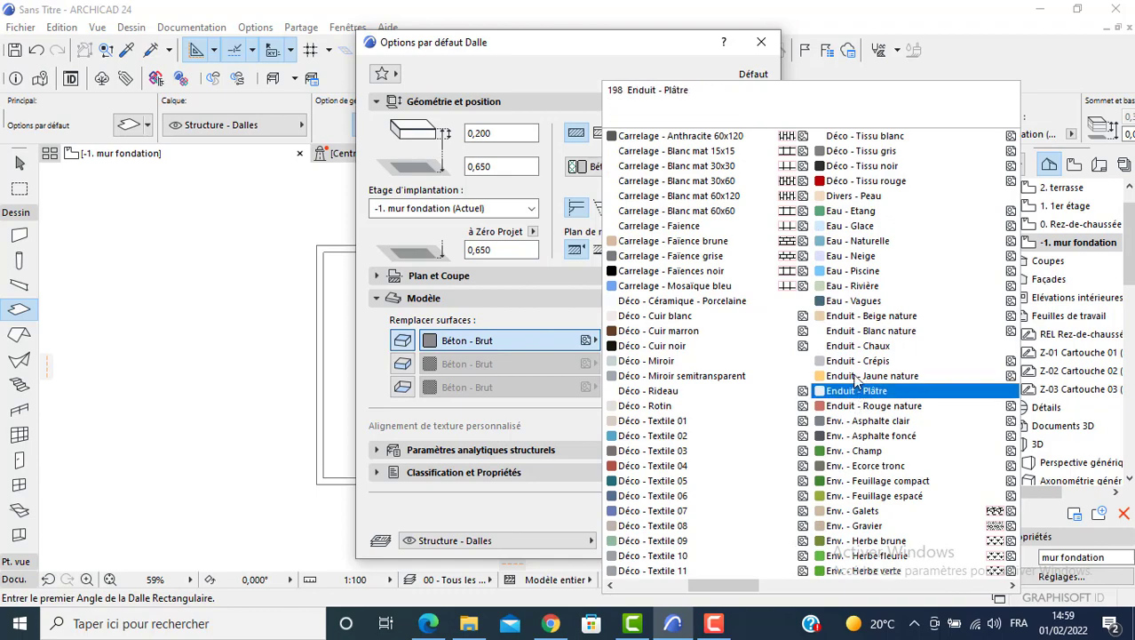
pyautogui.scroll(-2, 869, 406)
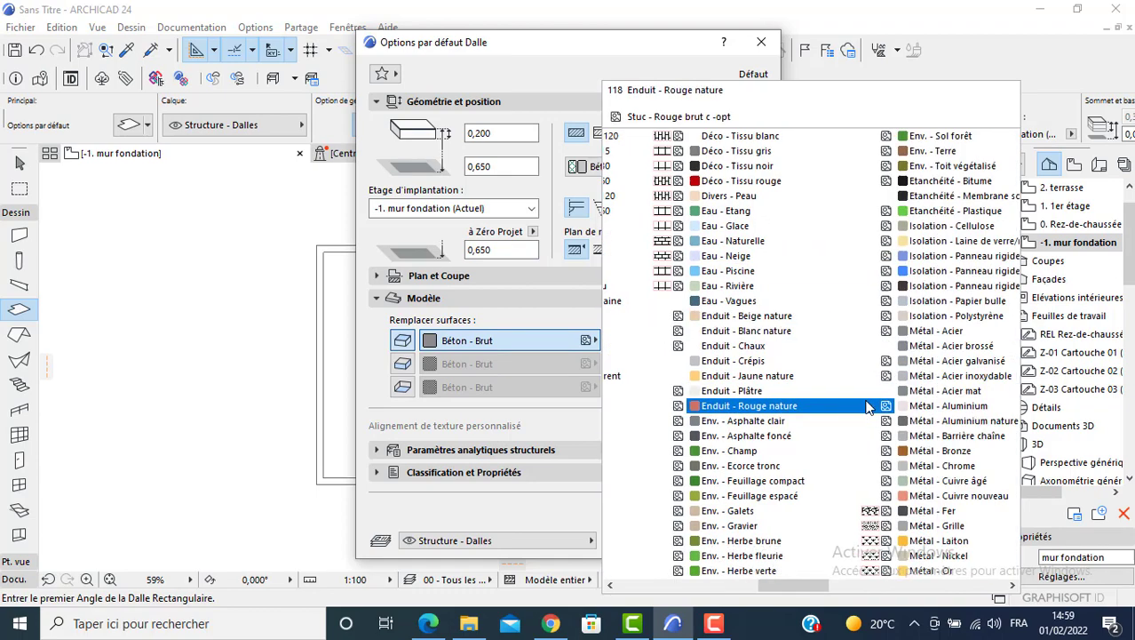
pyautogui.scroll(-2, 869, 406)
pyautogui.scroll(3, 866, 406)
pyautogui.scroll(-2, 861, 404)
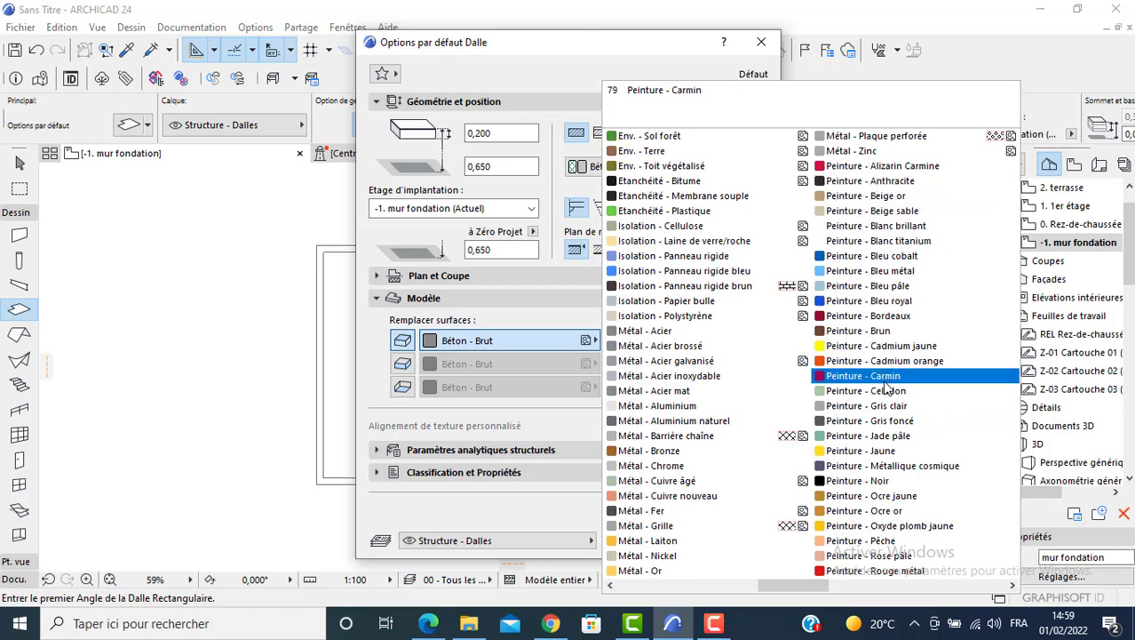
pyautogui.scroll(-2, 866, 359)
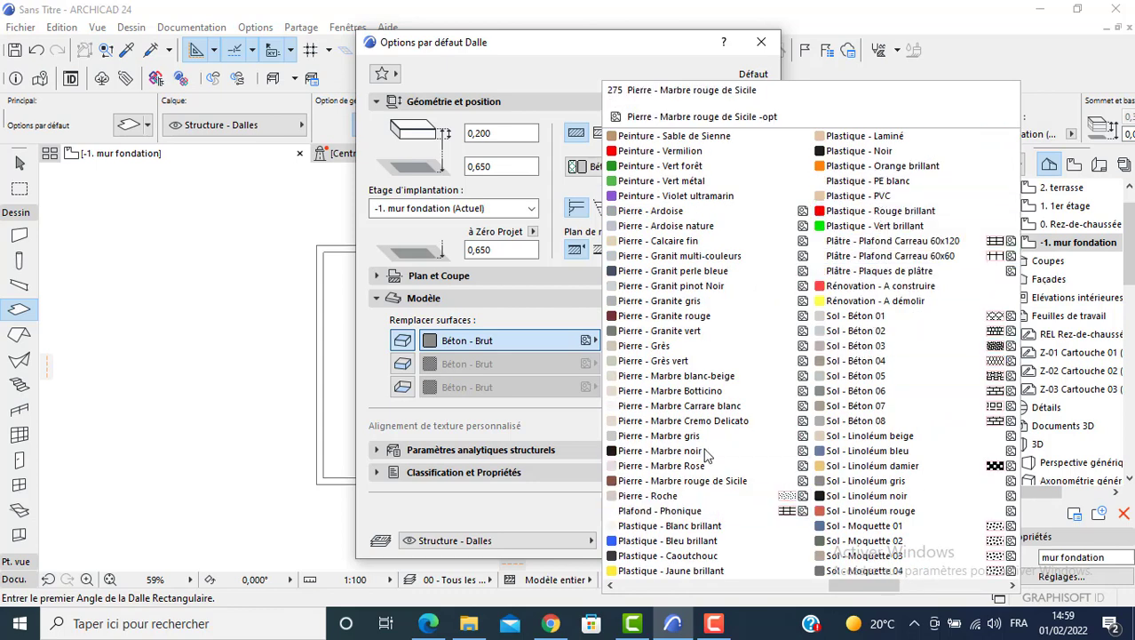
pyautogui.click(680, 435)
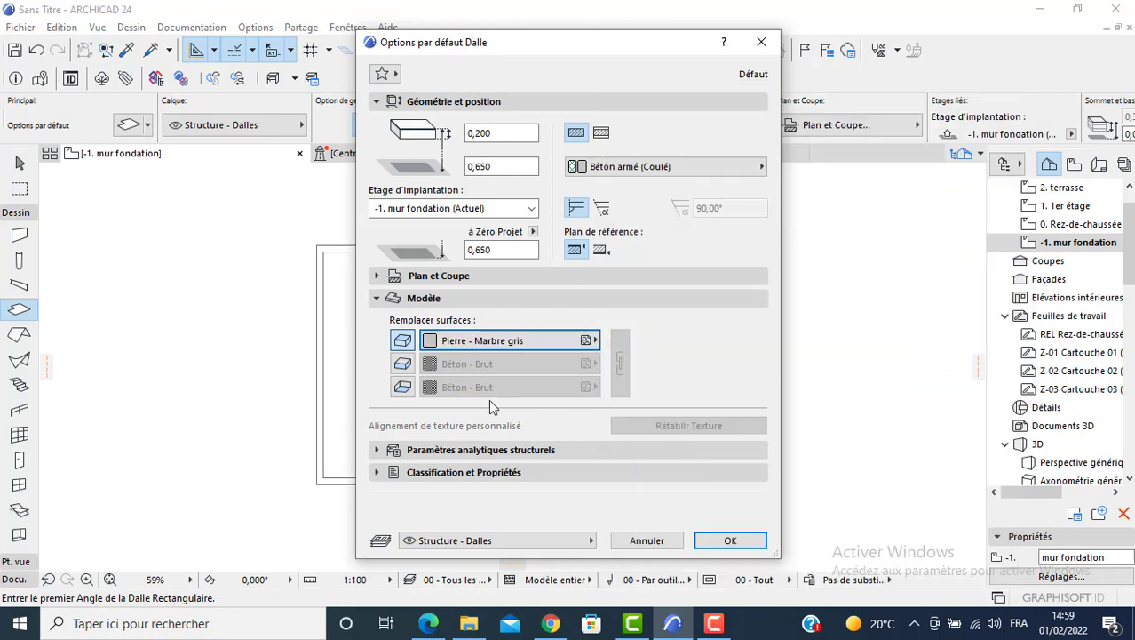
# Override the default slab's edge surface with "Enduit - Blanc nature".
pyautogui.click(400, 365)
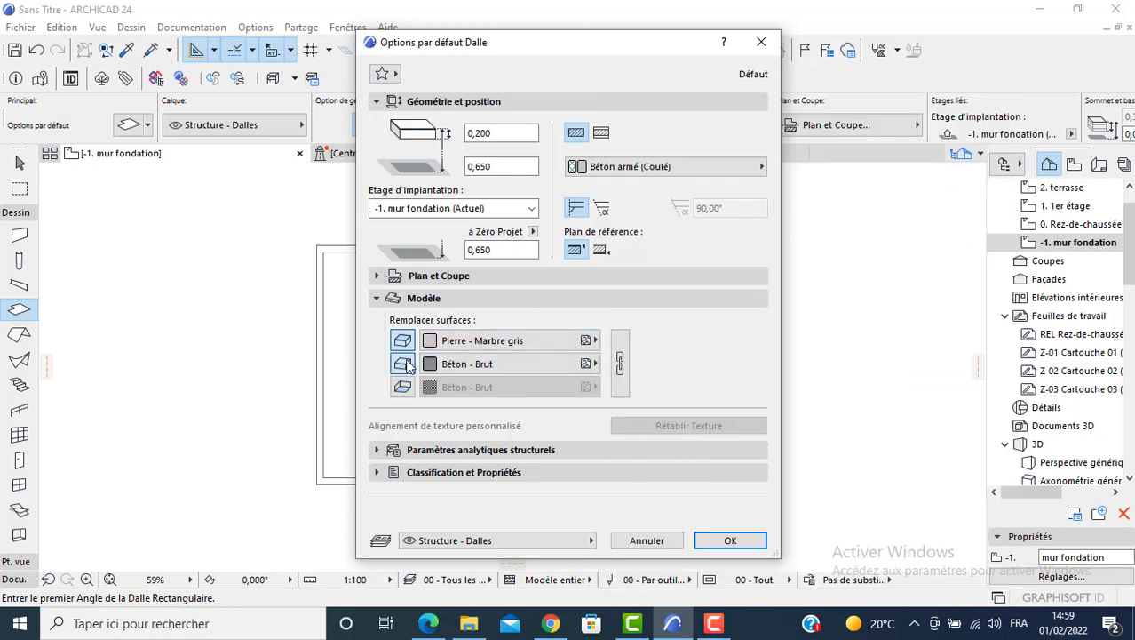
pyautogui.click(476, 365)
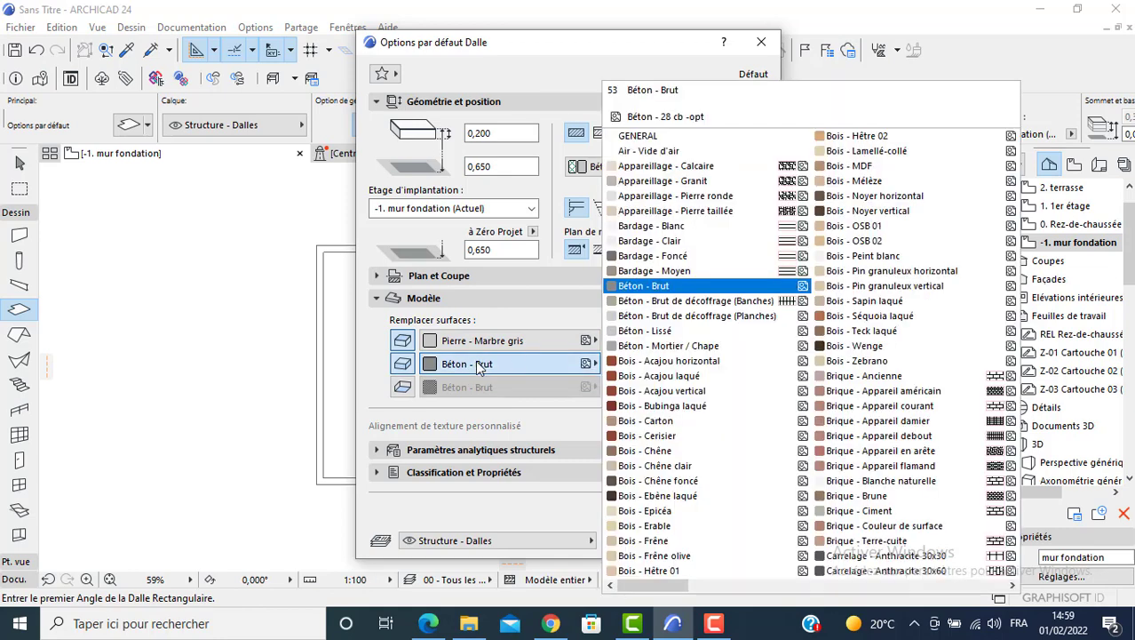
pyautogui.scroll(-2, 839, 395)
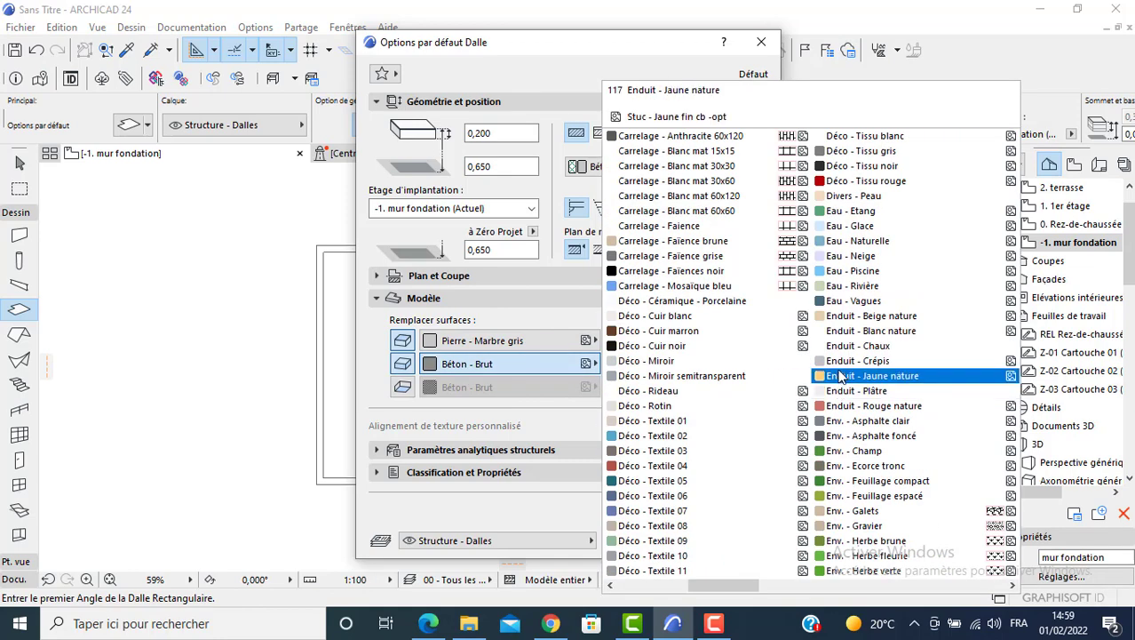
pyautogui.click(855, 332)
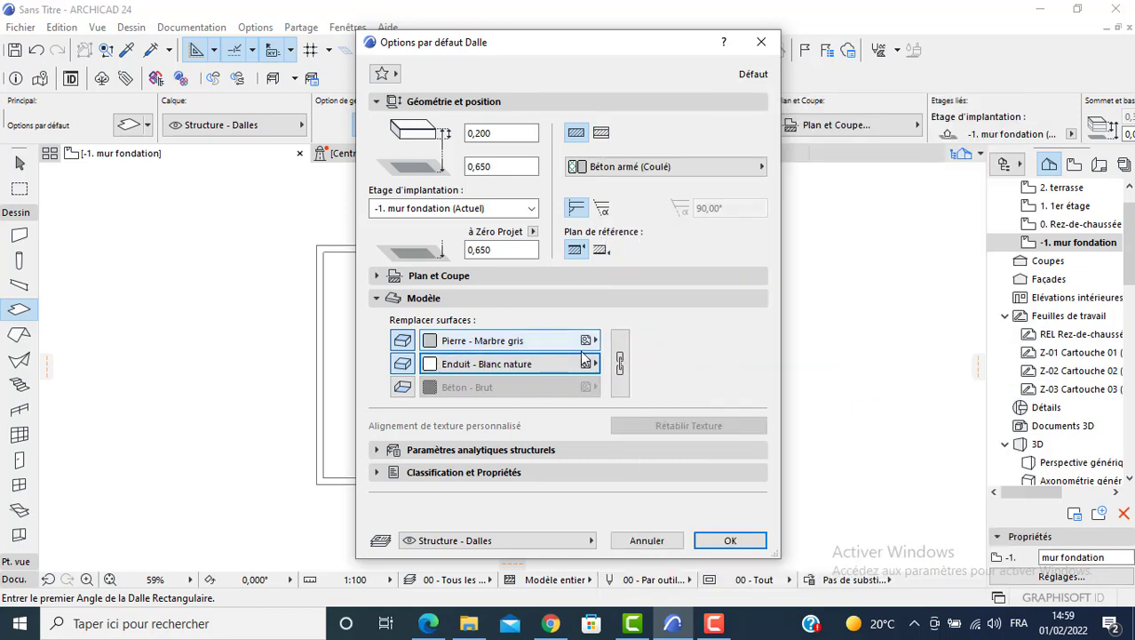
# Apply the slab defaults and draw a rectangular slab between opposite outer corners of the foundation walls.
pyautogui.click(729, 541)
pyautogui.click(317, 245)
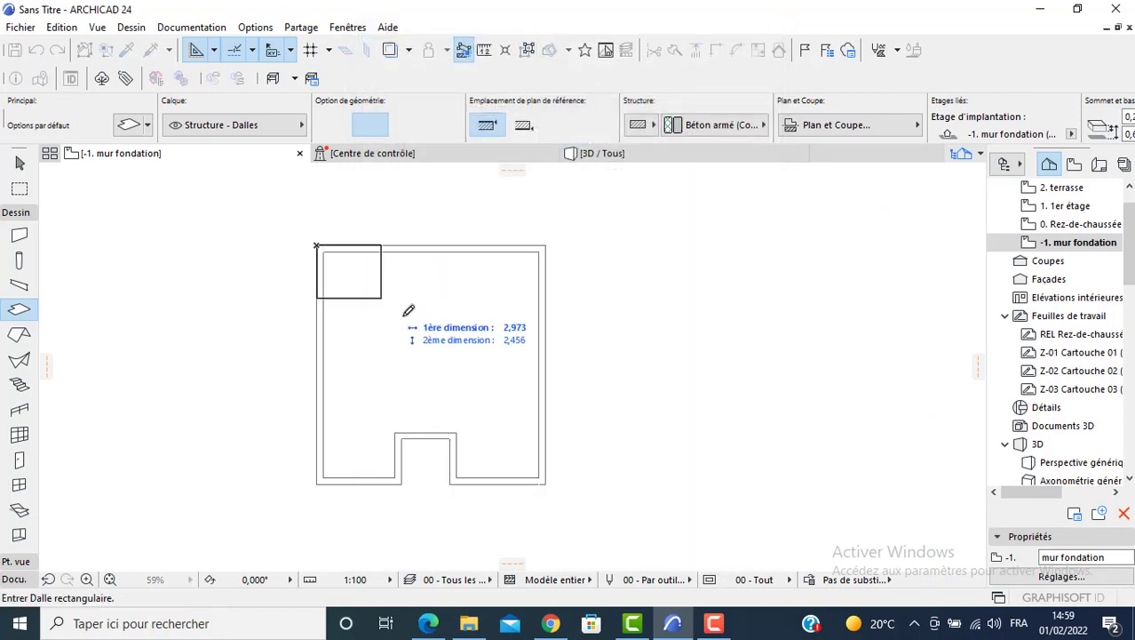
pyautogui.click(545, 484)
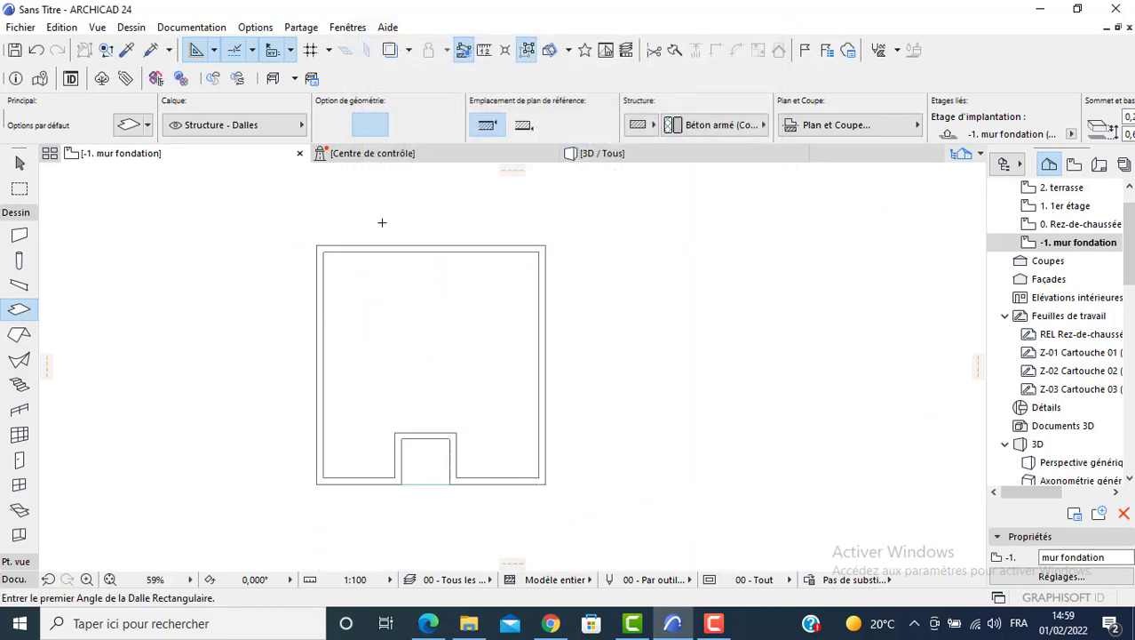
# Examine the new slab in the 3D view, including its marble surface and the part spanning the entrance recess.
pyautogui.click(600, 156)
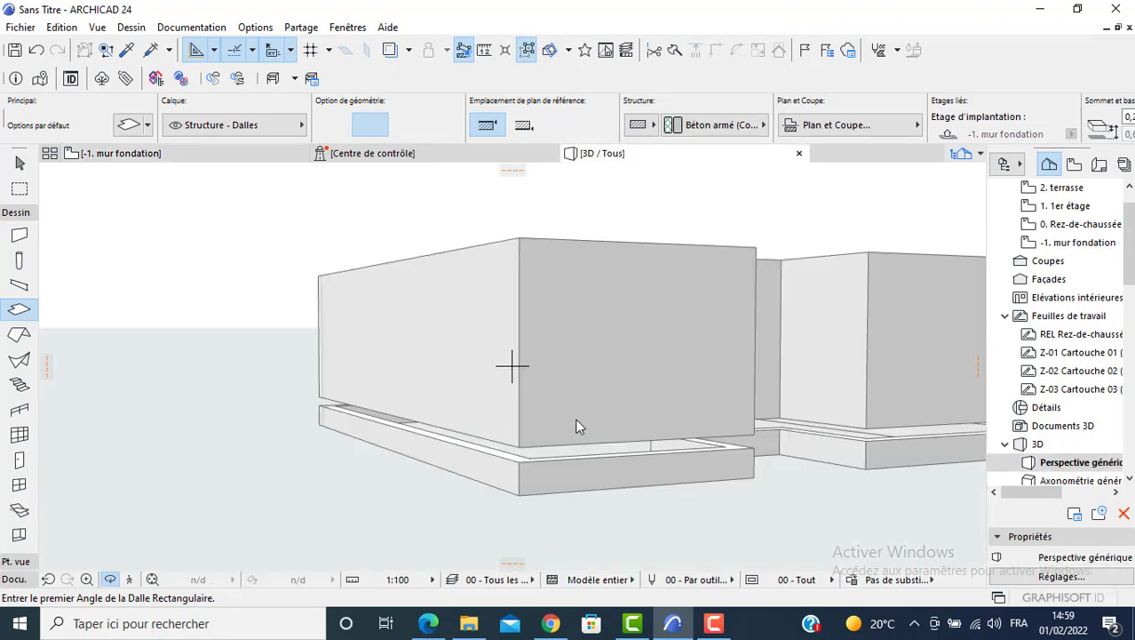
pyautogui.hotkey('ctrl', 'z')
pyautogui.moveTo(748, 458); pyautogui.dragTo(474, 476, button='middle')
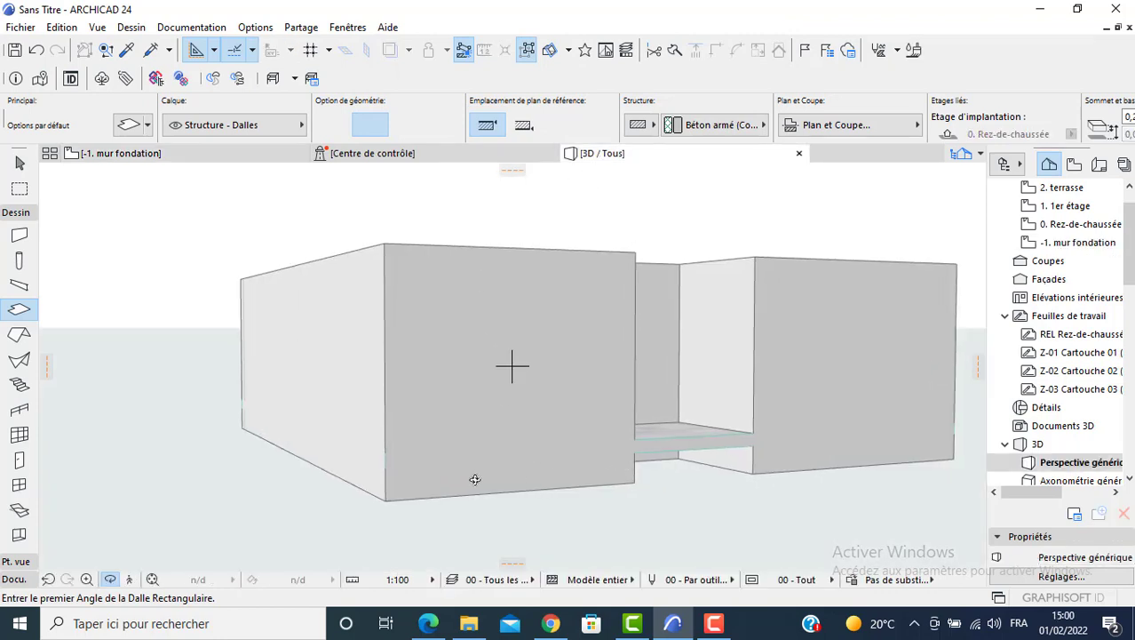
pyautogui.keyDown('shift'); pyautogui.moveTo(737, 428); pyautogui.dragTo(644, 523, button='middle'); pyautogui.keyUp('shift')
pyautogui.keyDown('shift'); pyautogui.moveTo(658, 369); pyautogui.dragTo(651, 435, button='middle'); pyautogui.keyUp('shift')
pyautogui.moveTo(702, 362); pyautogui.dragTo(594, 402, button='middle')
pyautogui.scroll(3, 624, 355)
pyautogui.scroll(1, 599, 352)
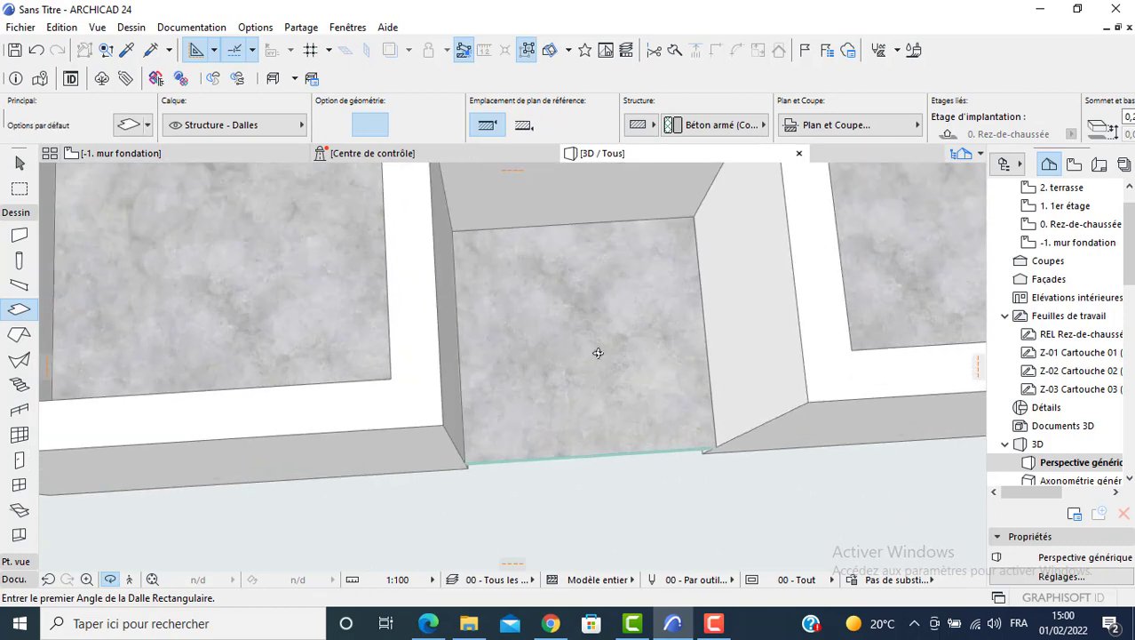
pyautogui.moveTo(598, 352); pyautogui.dragTo(559, 213, button='middle')
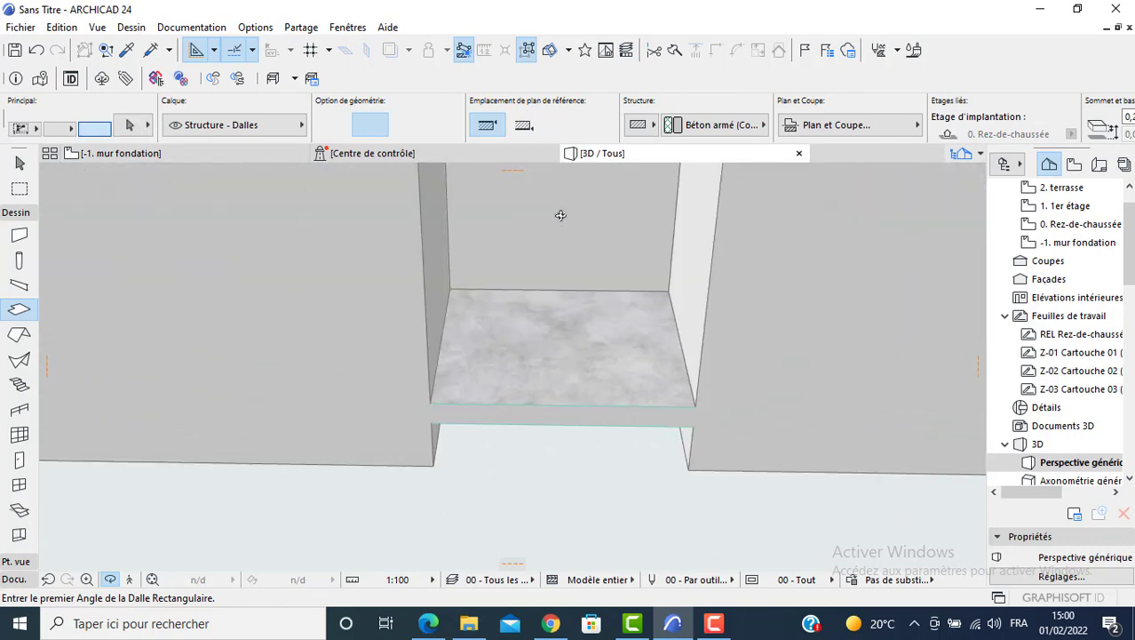
# Subtract a rectangle matching the entrance recess from the slab in plan, and check the cut-out in the 3D view.
pyautogui.press('F2')
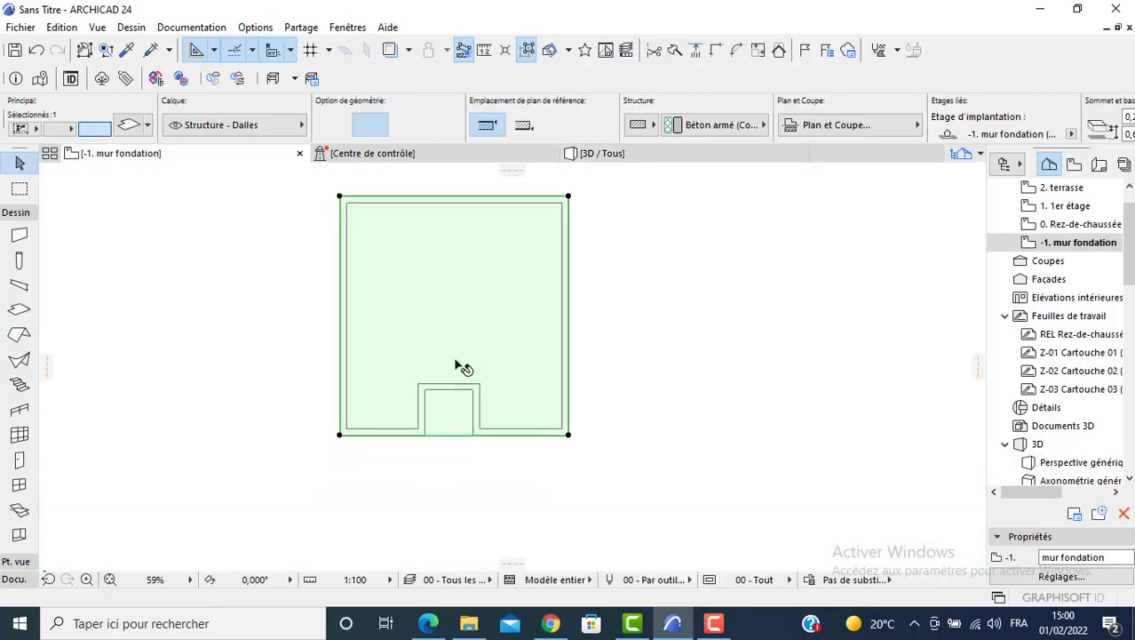
pyautogui.click(339, 435)
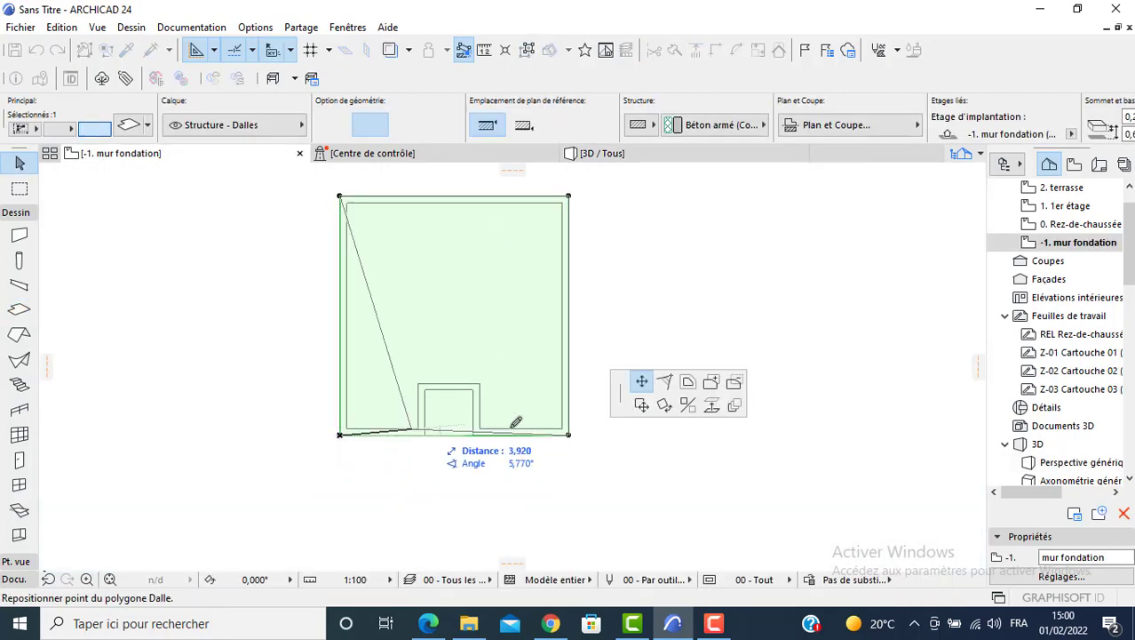
pyautogui.click(735, 384)
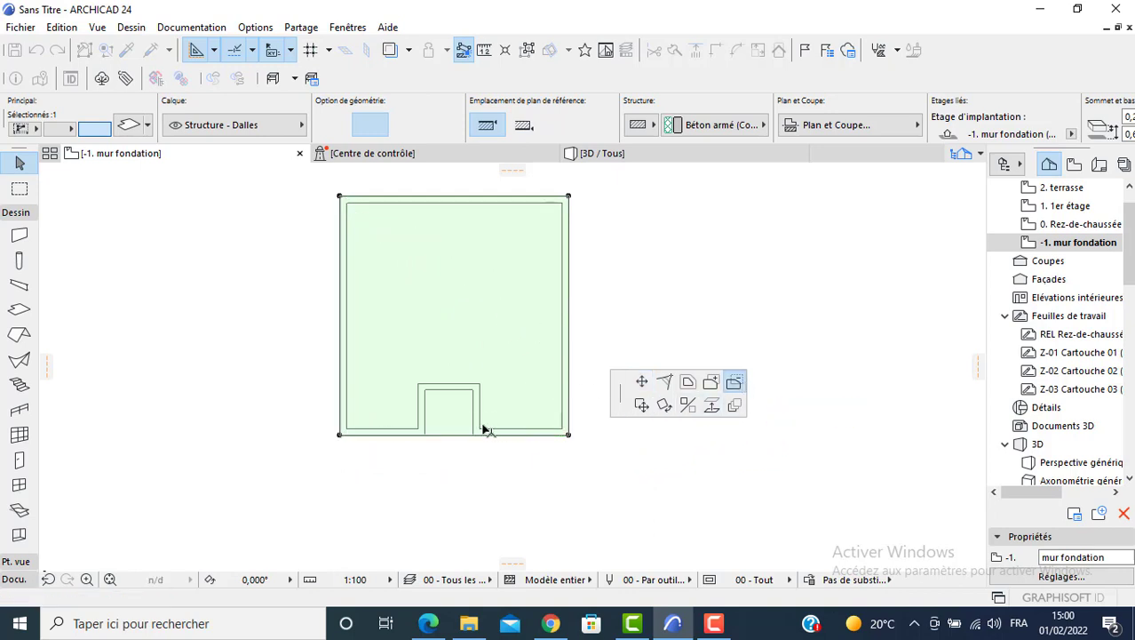
pyautogui.click(430, 415)
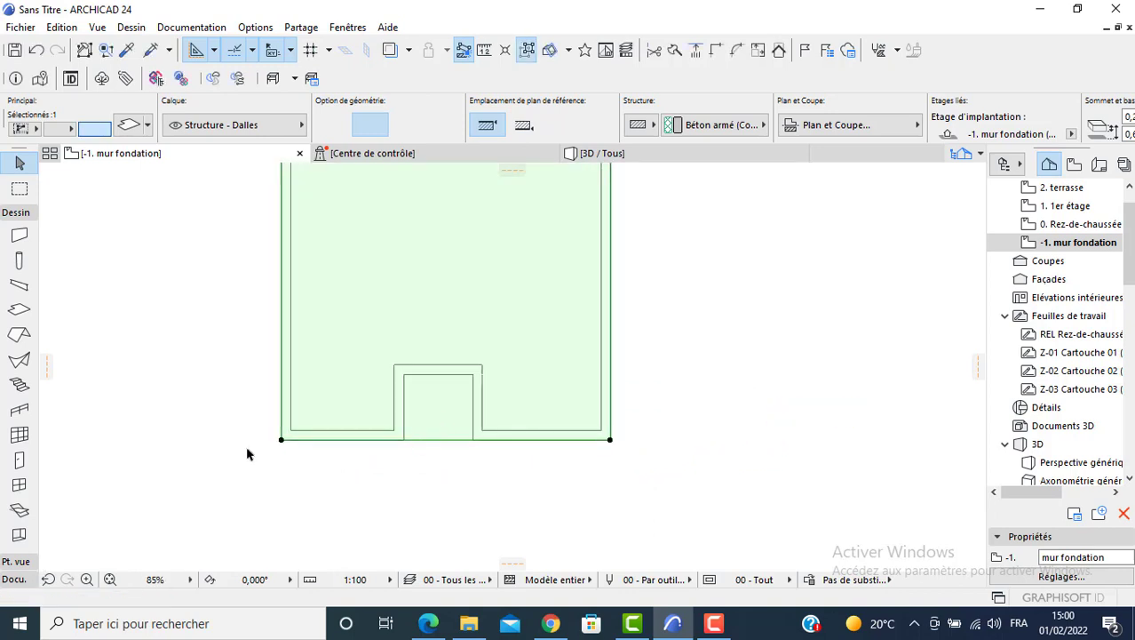
pyautogui.click(281, 441)
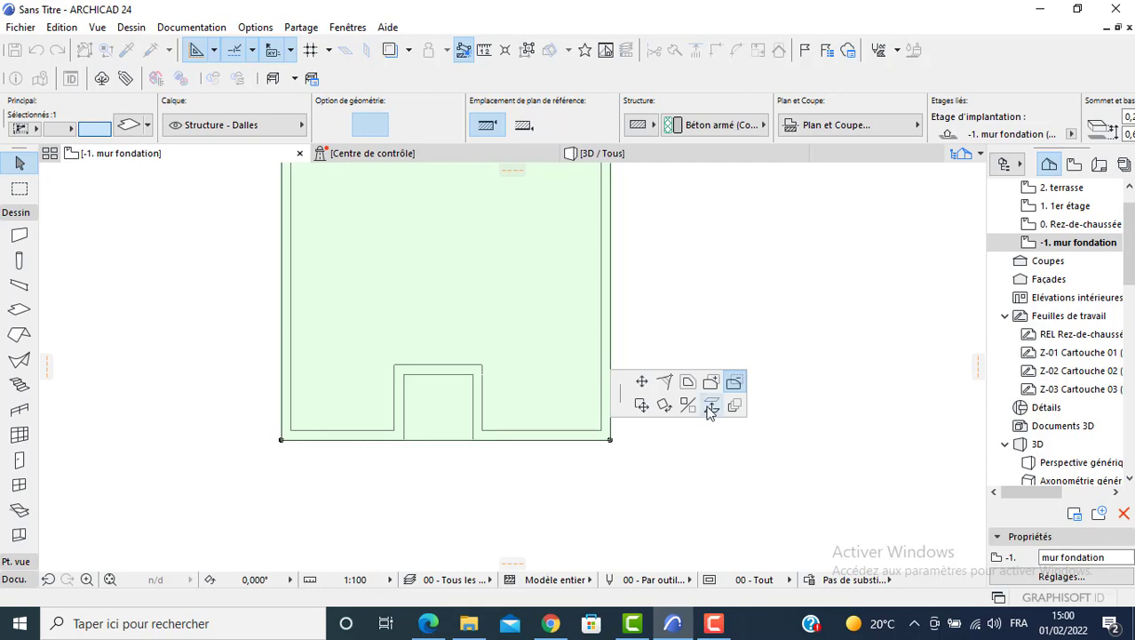
pyautogui.click(403, 439)
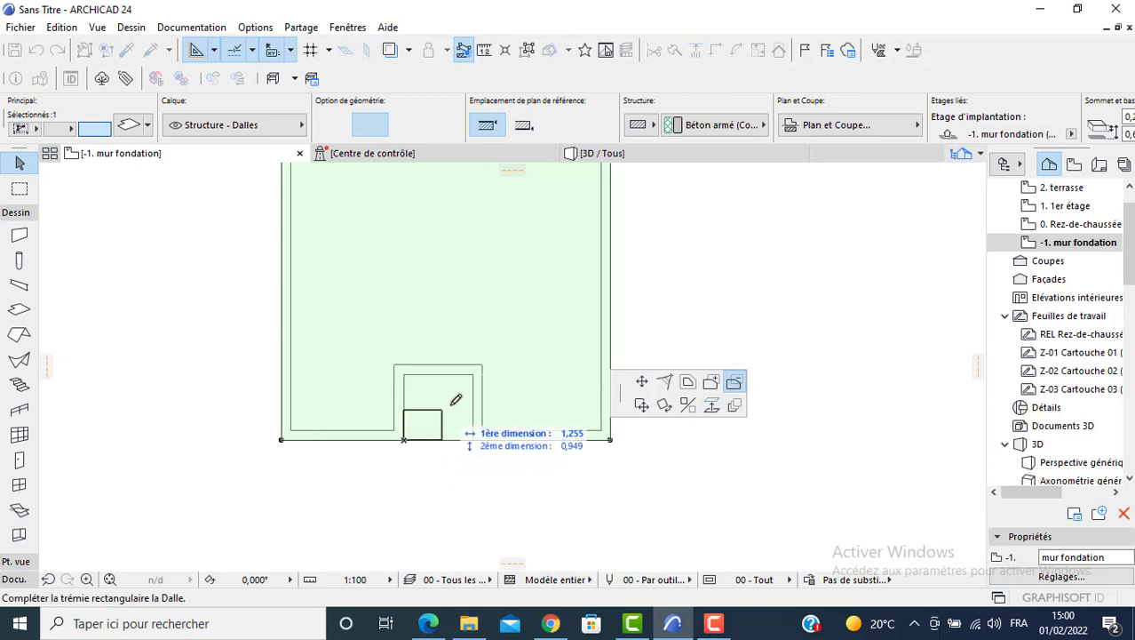
pyautogui.click(473, 374)
pyautogui.click(440, 467)
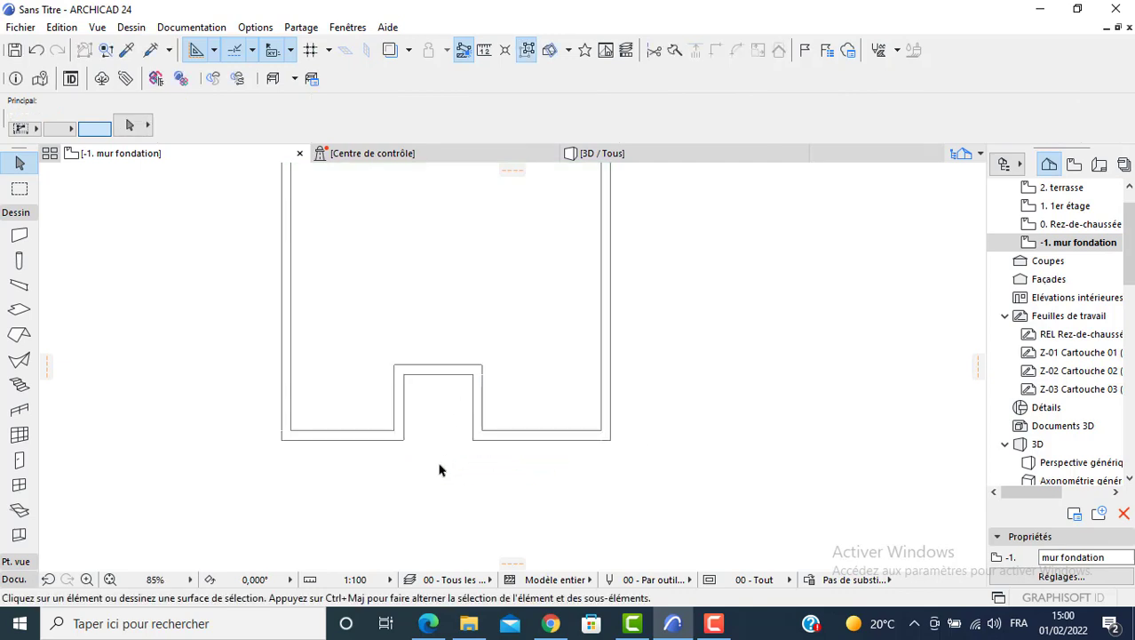
pyautogui.click(614, 153)
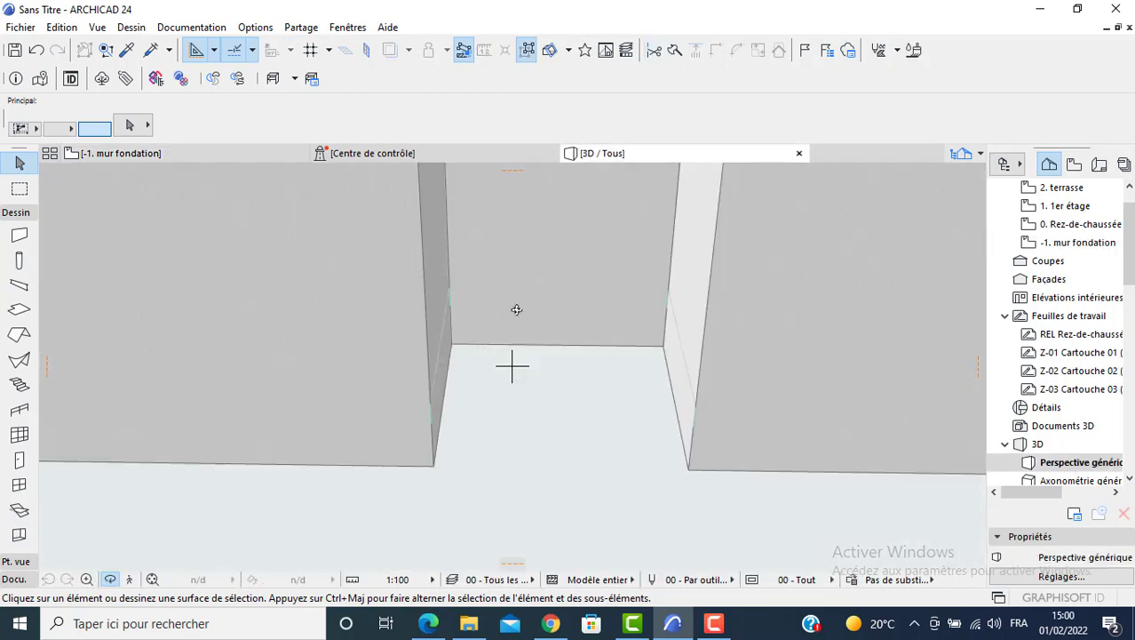
pyautogui.press('F2')
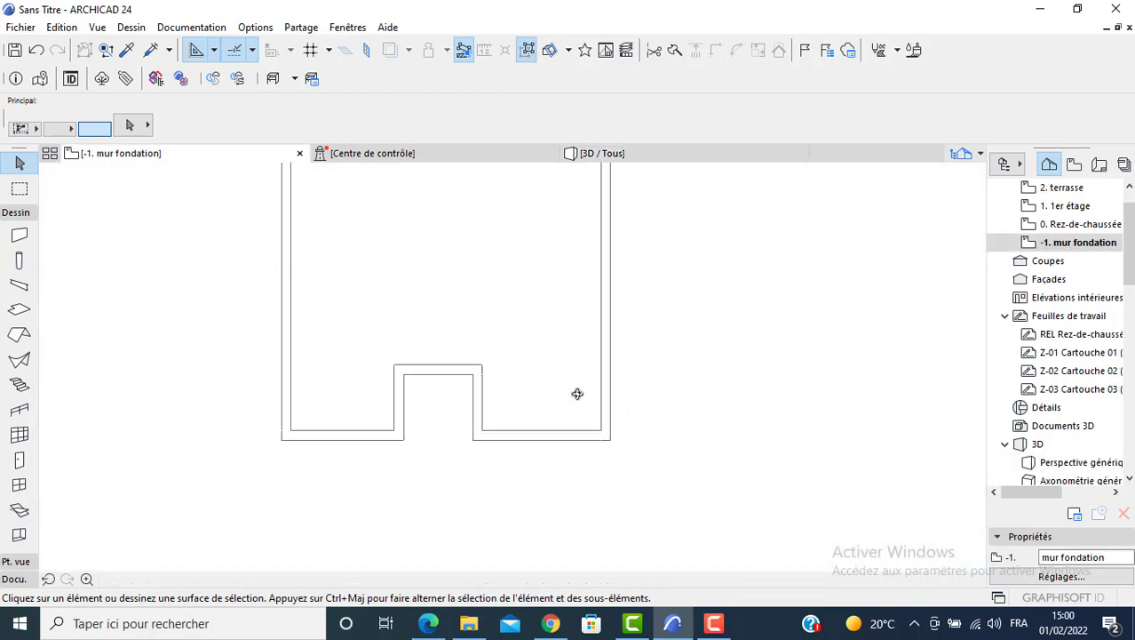
# Open the 0. Rez-de-chaussée plan and bring up the default settings of the Door tool.
pyautogui.scroll(-4, 528, 374)
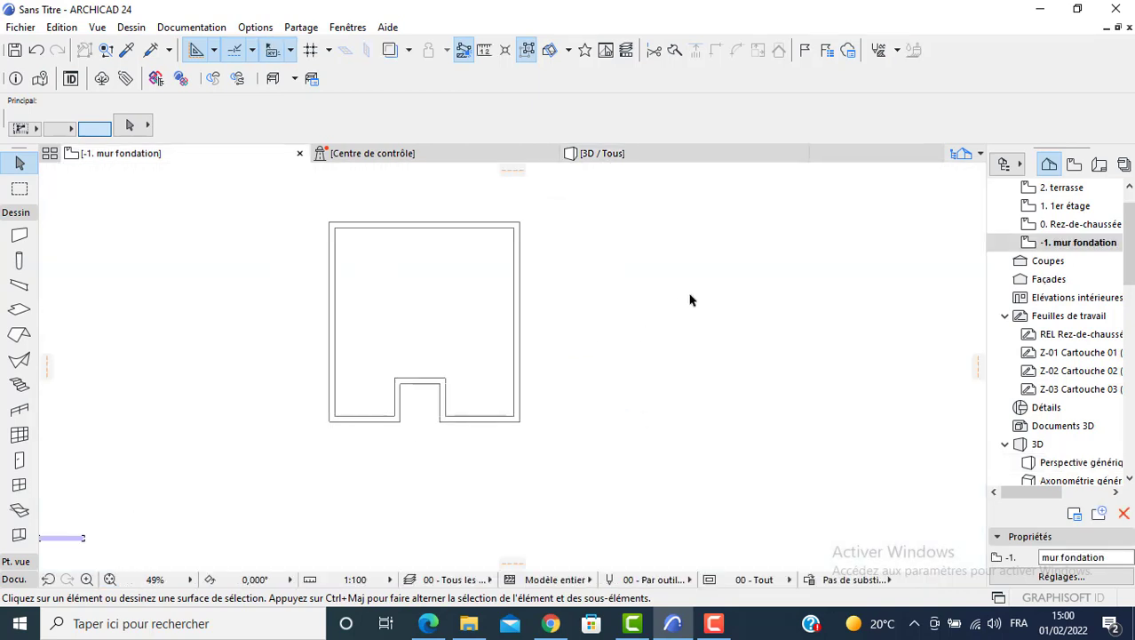
pyautogui.doubleClick(1052, 225)
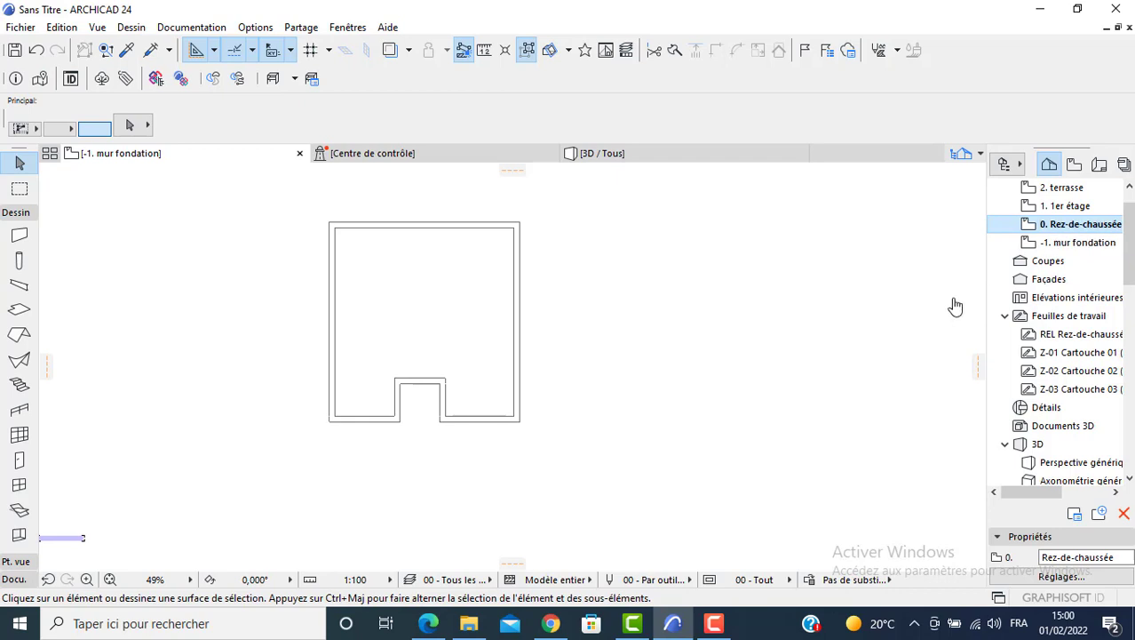
pyautogui.moveTo(462, 315); pyautogui.dragTo(571, 329, button='middle')
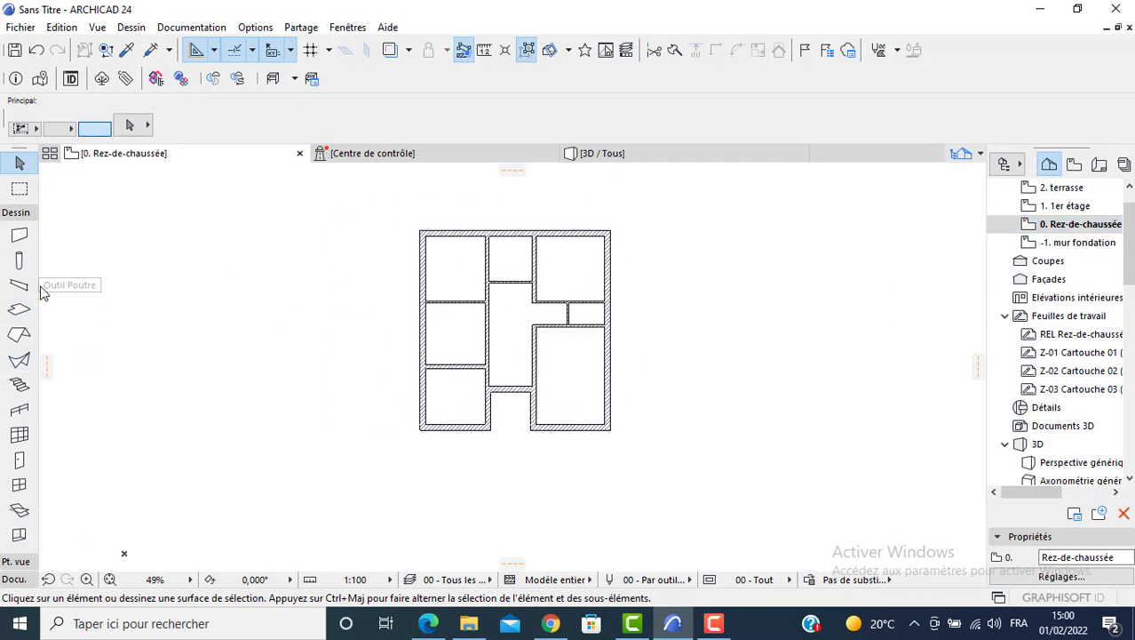
pyautogui.click(19, 461)
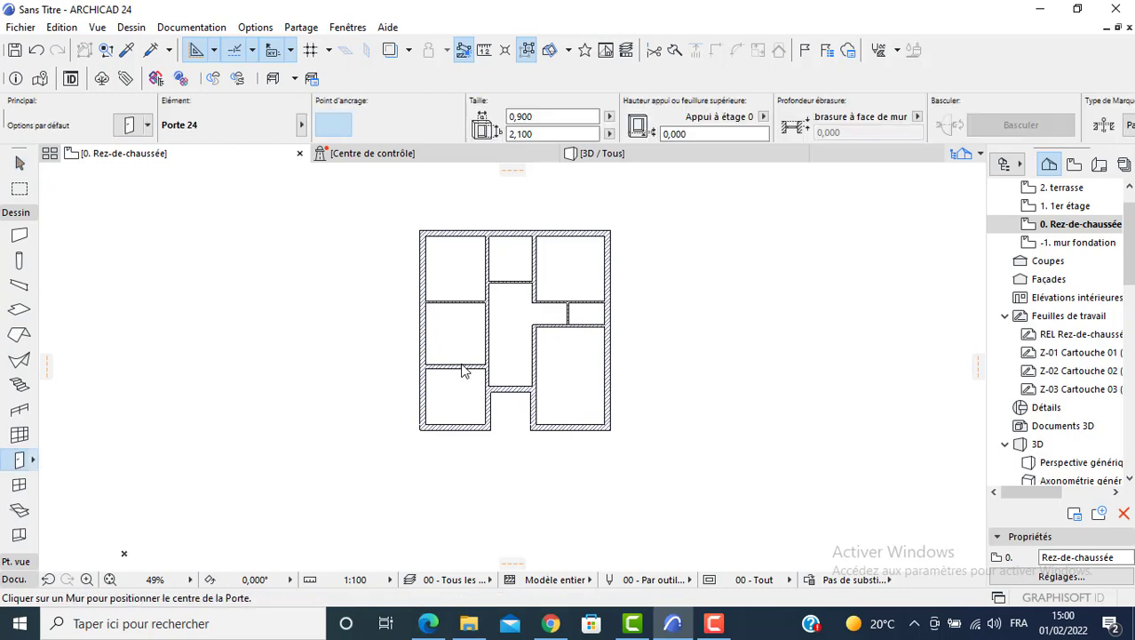
pyautogui.hotkey('ctrl', 't')
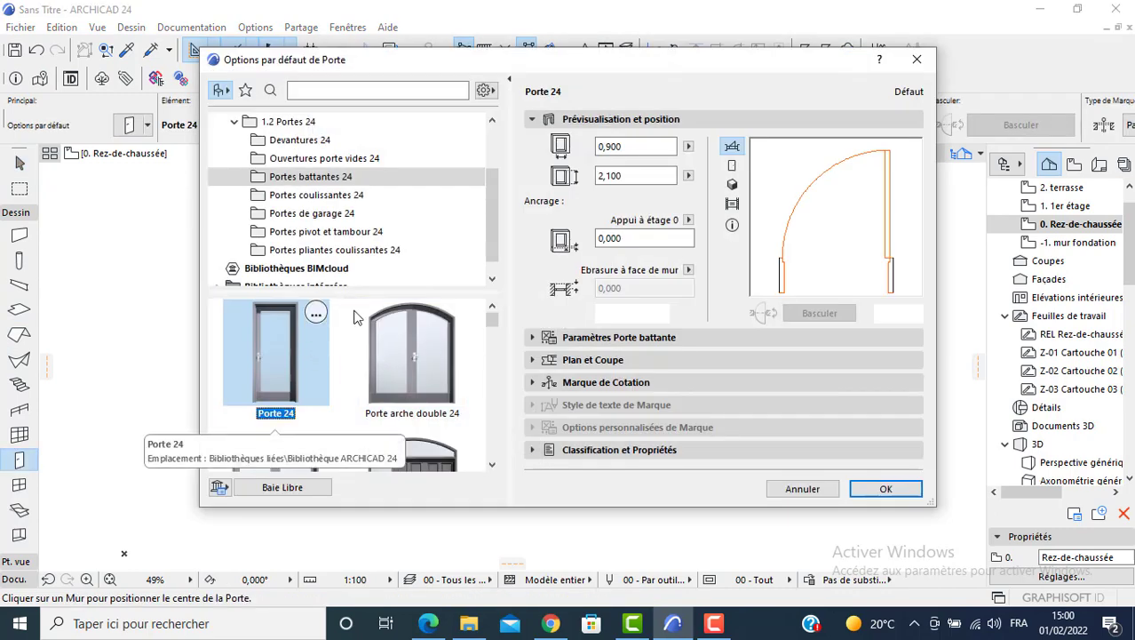
# Browse the sliding, garage, pivot and folding door categories of the library, and return to Portes battantes 24.
pyautogui.click(345, 195)
pyautogui.click(345, 215)
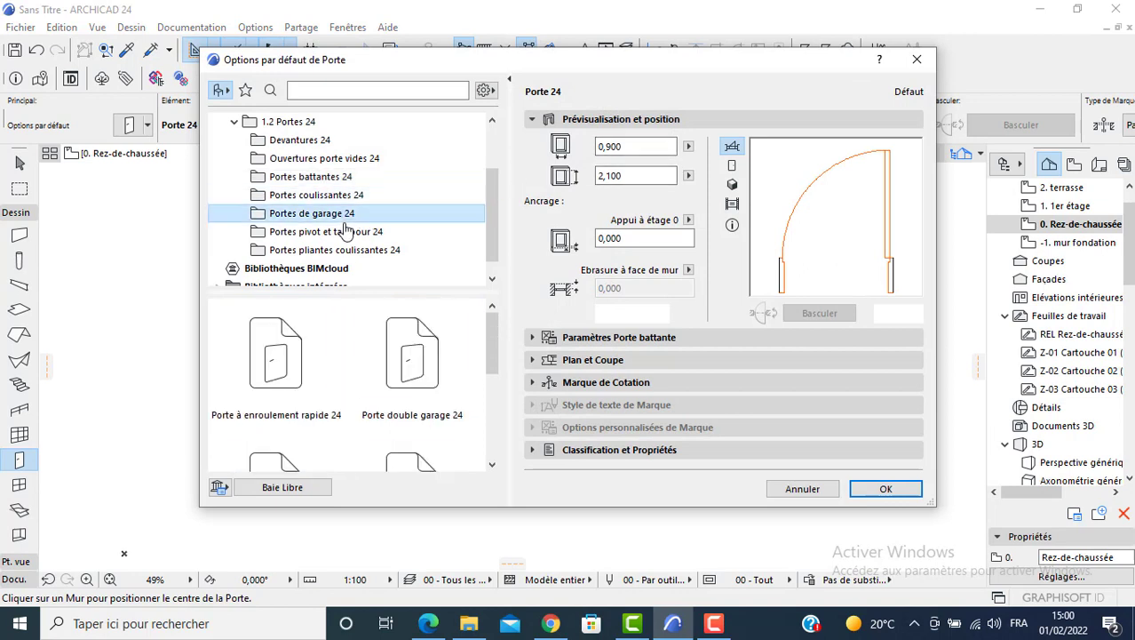
pyautogui.click(346, 231)
pyautogui.click(342, 249)
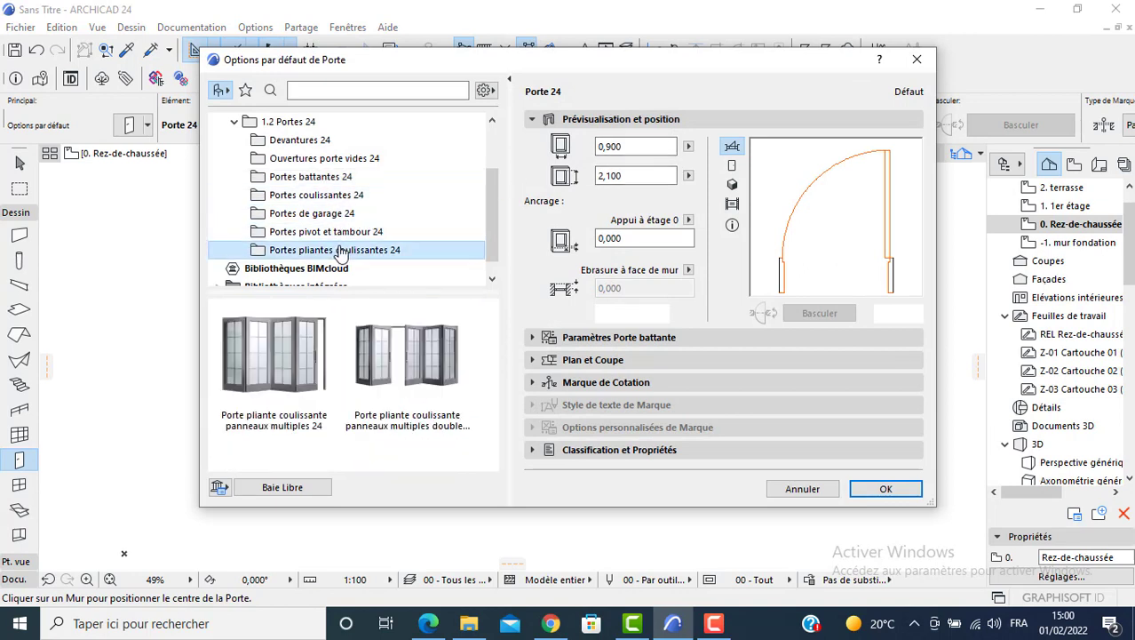
pyautogui.click(321, 195)
pyautogui.click(322, 176)
pyautogui.click(320, 195)
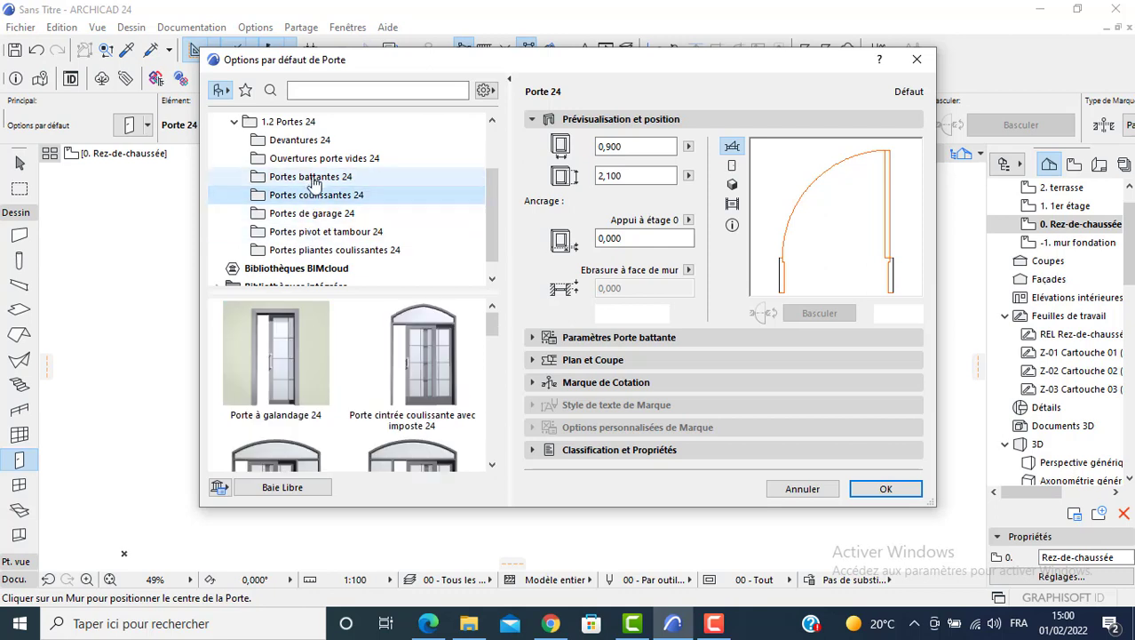
pyautogui.click(320, 176)
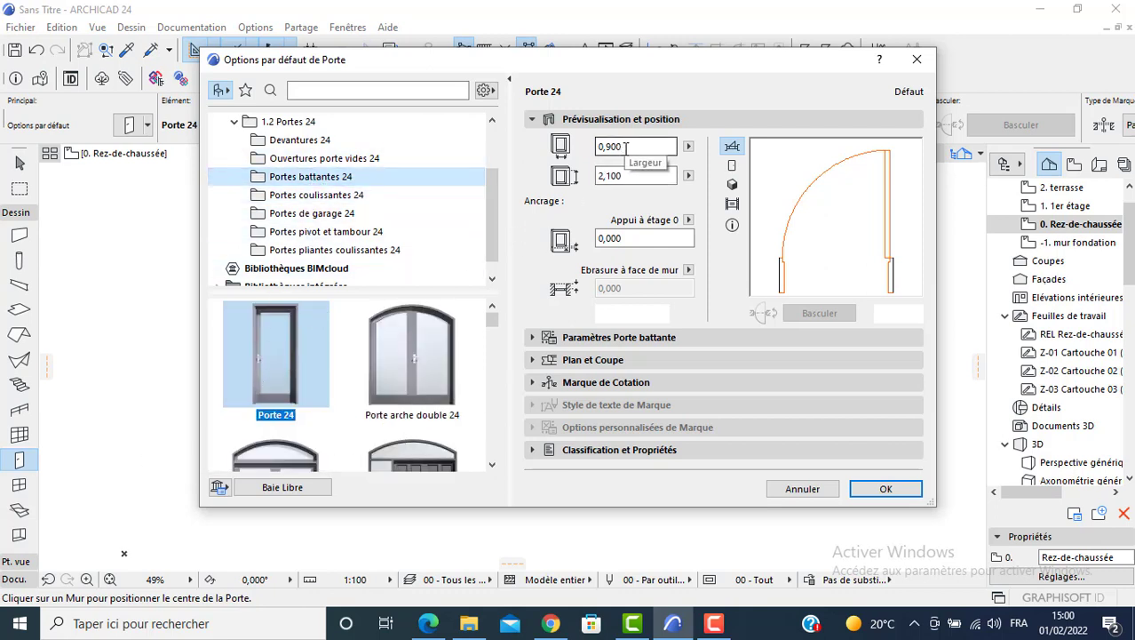
# Set the default Porte 24 door's leaf to Style 4 and its handle to Poignée 6.
pyautogui.moveTo(626, 148); pyautogui.dragTo(597, 182)
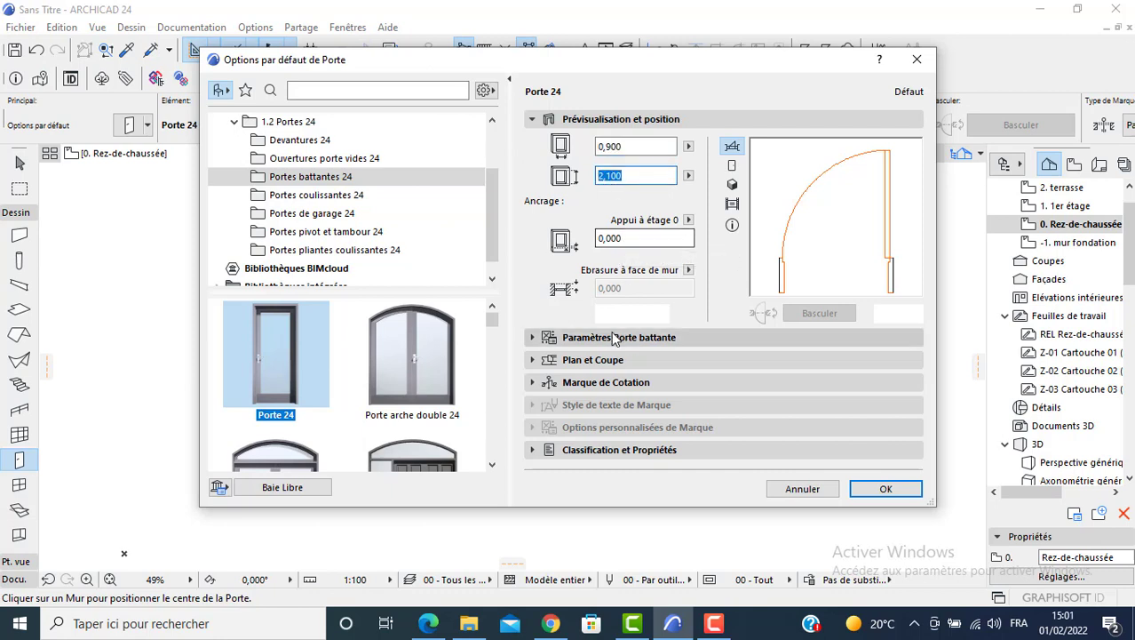
pyautogui.click(601, 339)
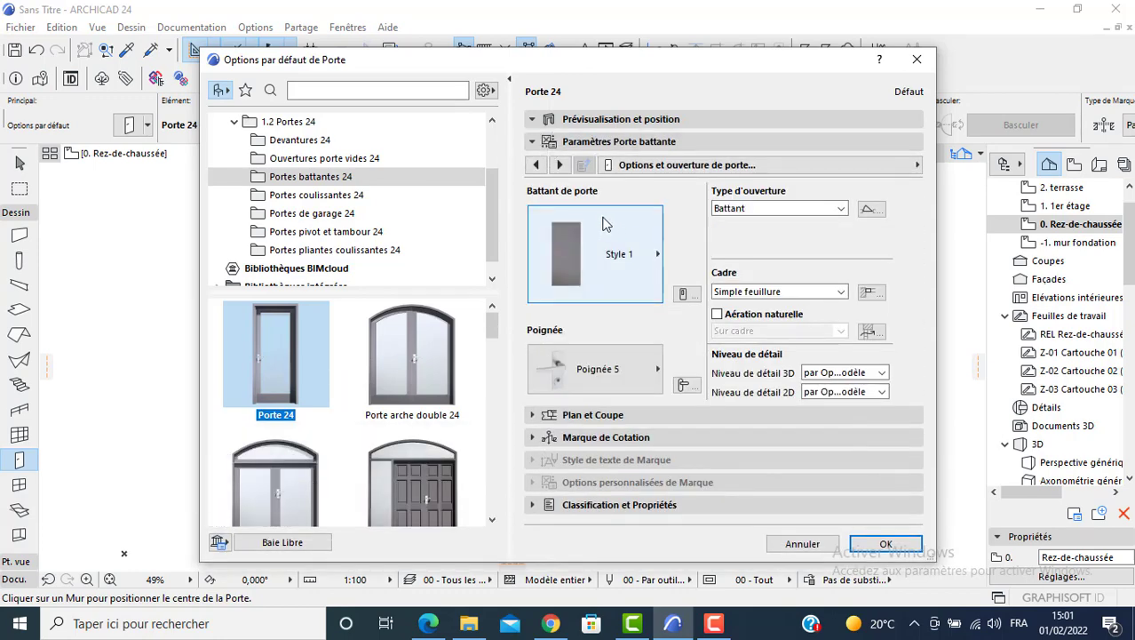
pyautogui.click(637, 289)
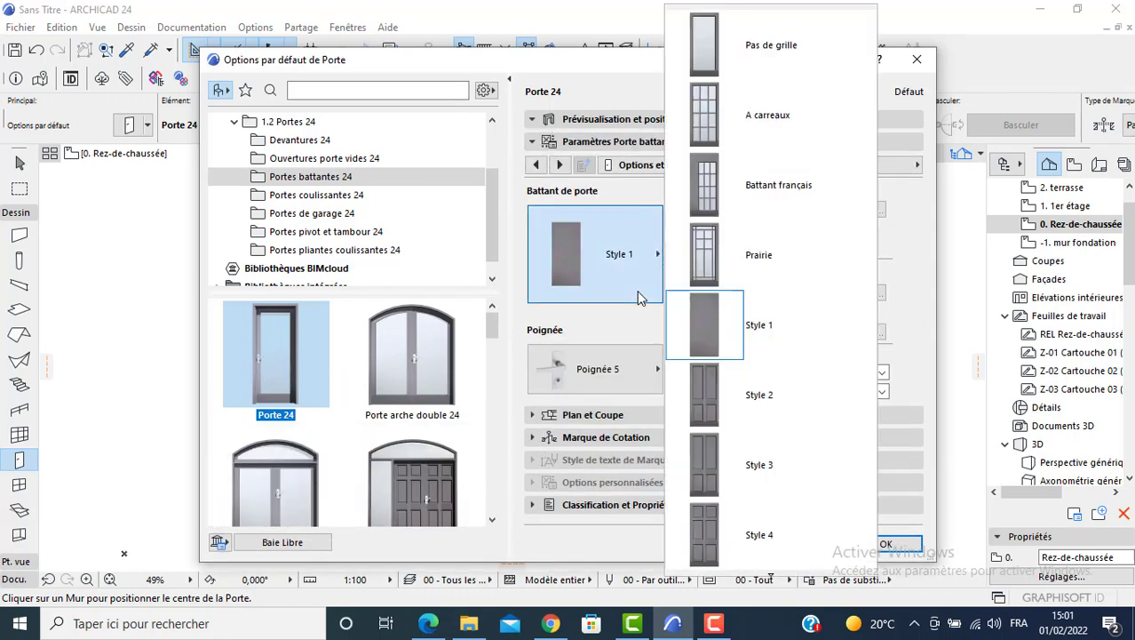
pyautogui.click(781, 535)
pyautogui.click(625, 380)
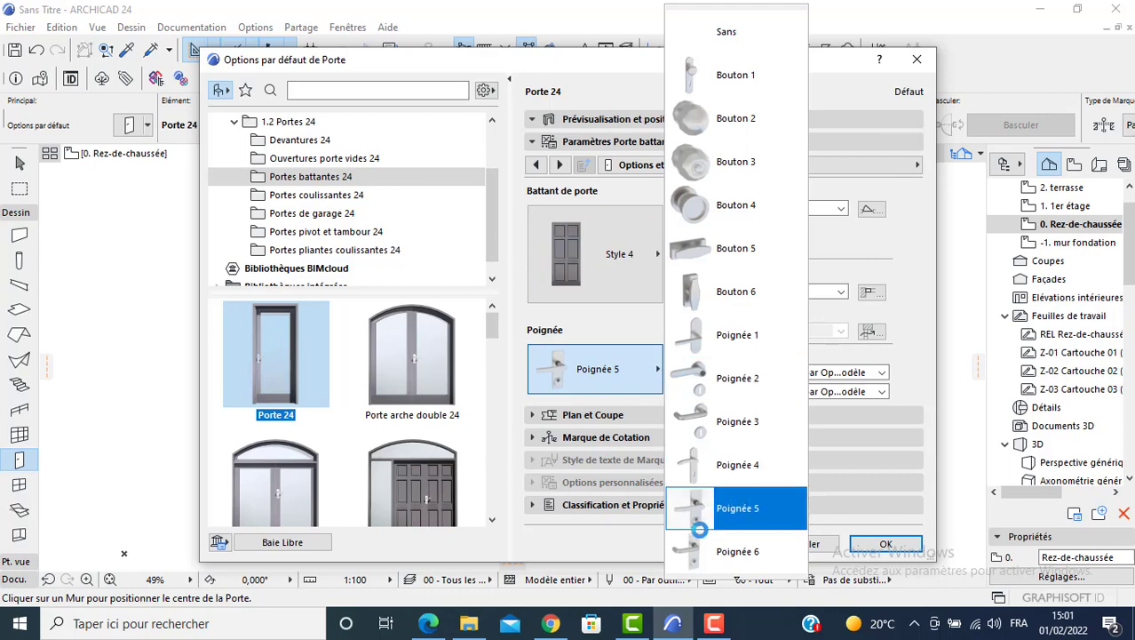
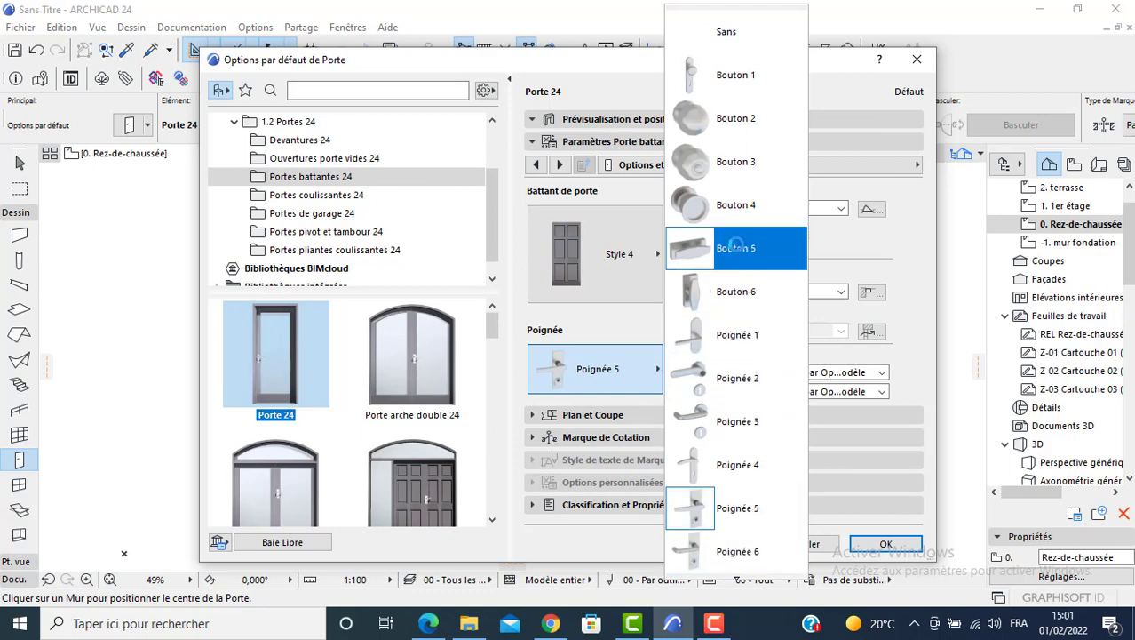
pyautogui.click(743, 542)
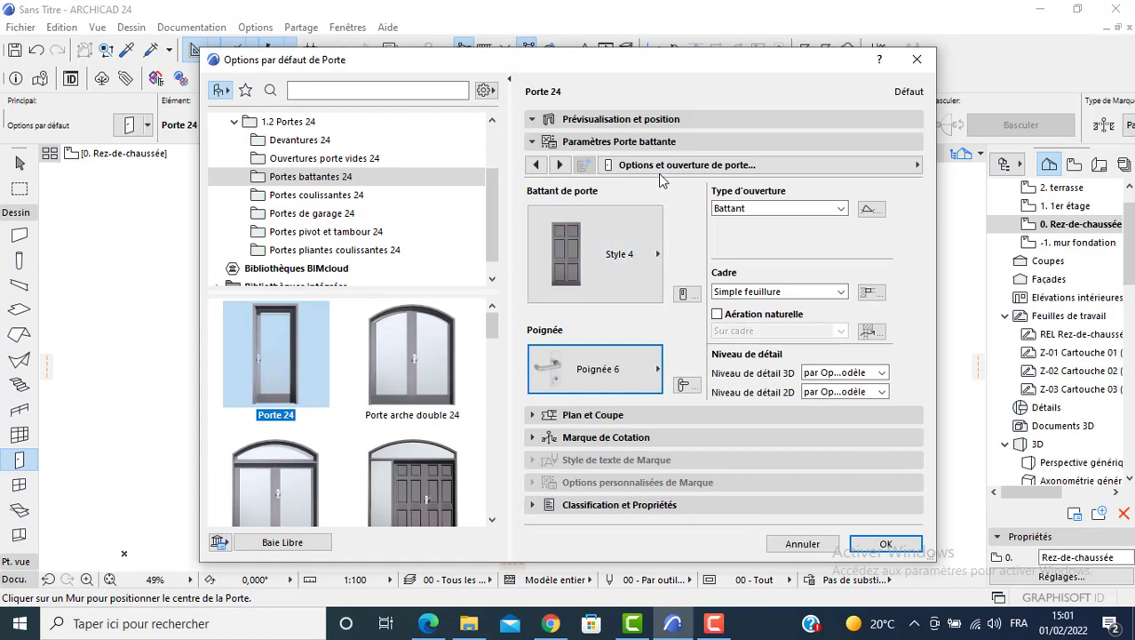
# Review the exterior casing, interior casing and frame settings of the default door, and apply the door defaults.
pyautogui.click(660, 169)
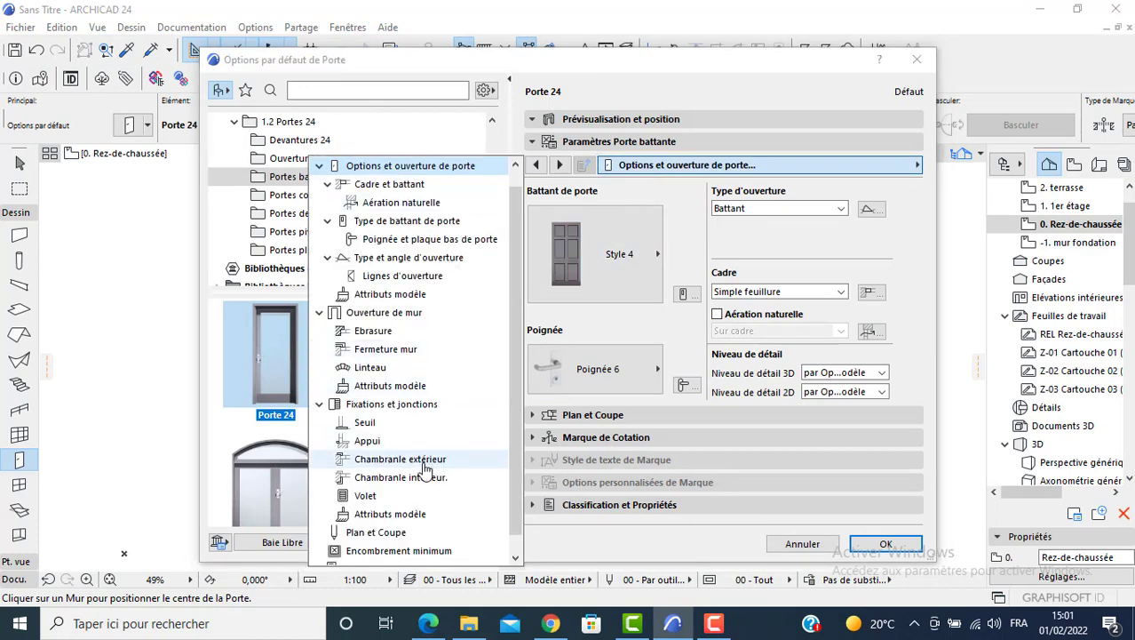
pyautogui.click(391, 459)
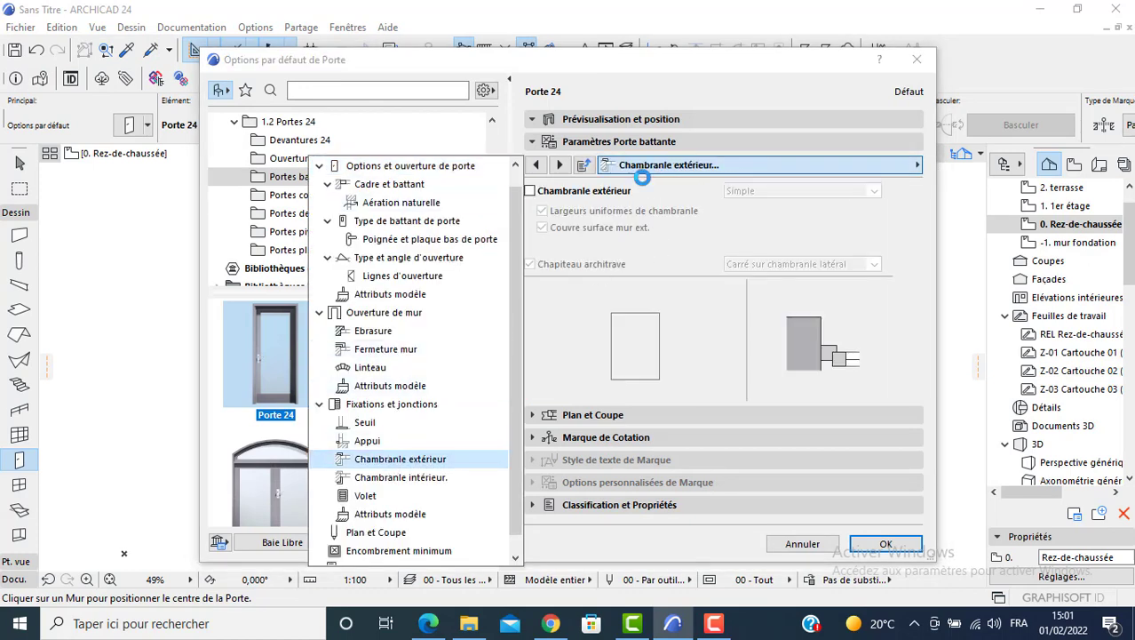
pyautogui.click(545, 190)
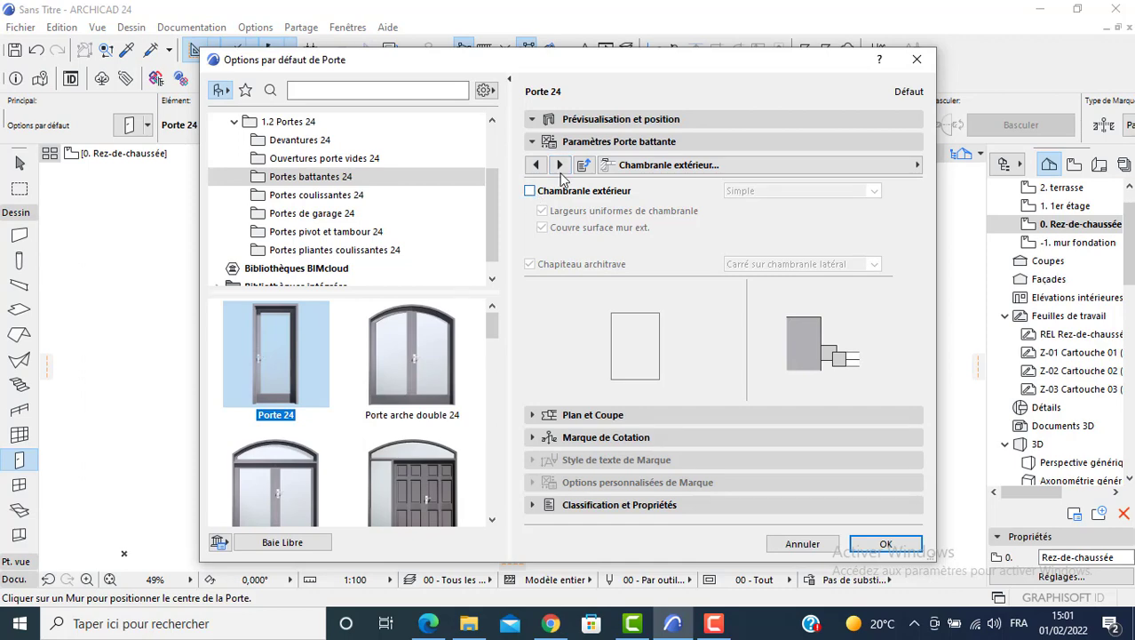
pyautogui.click(560, 166)
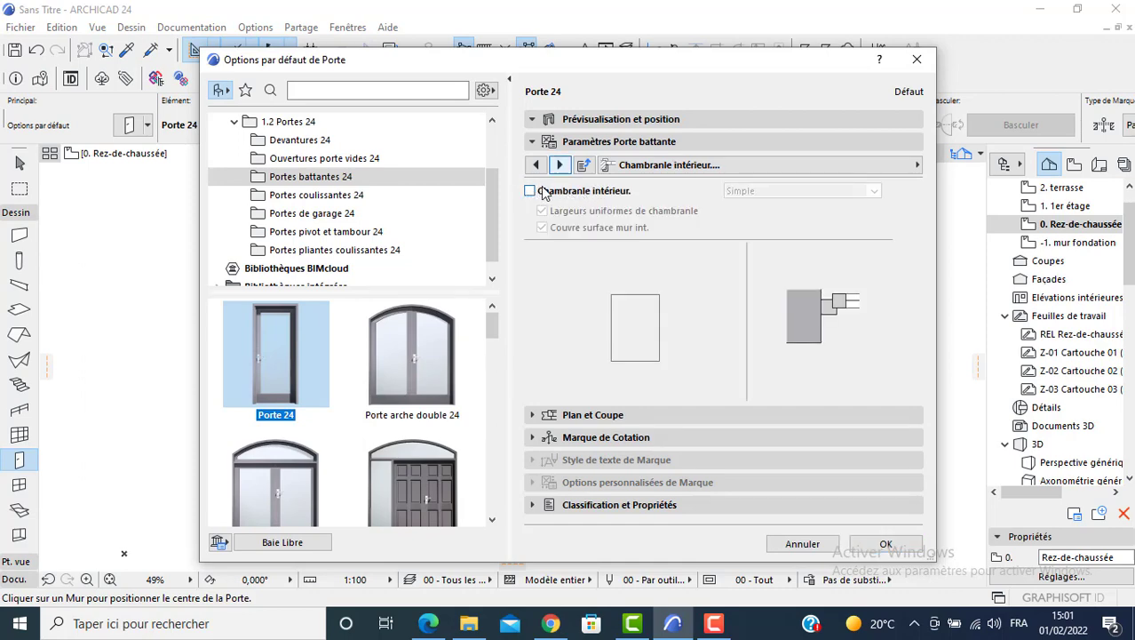
pyautogui.click(647, 166)
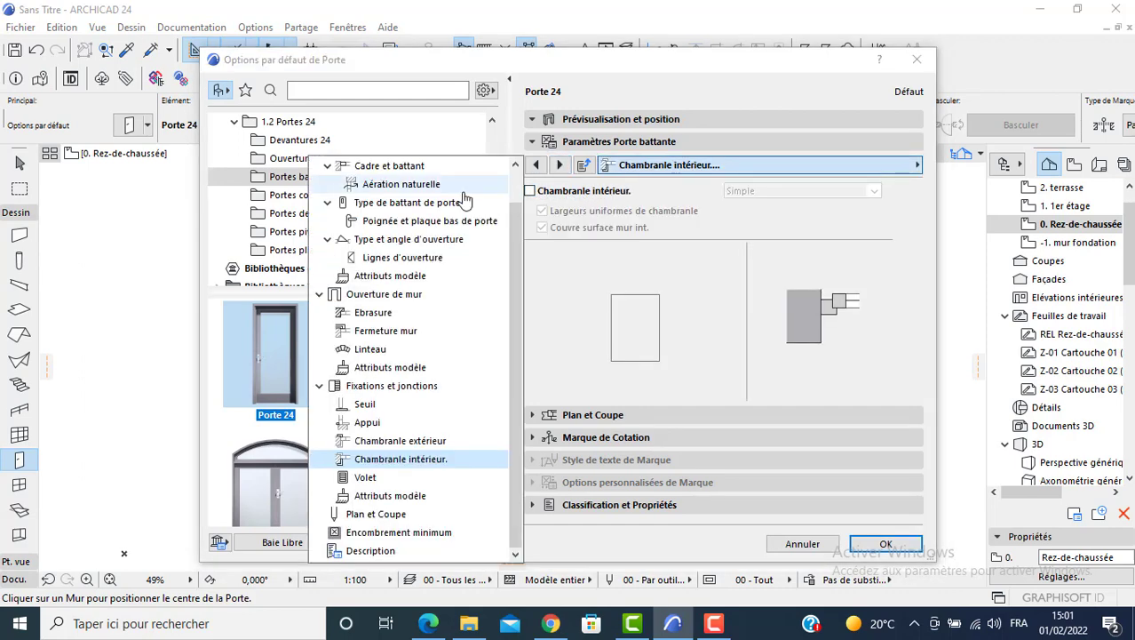
pyautogui.click(405, 170)
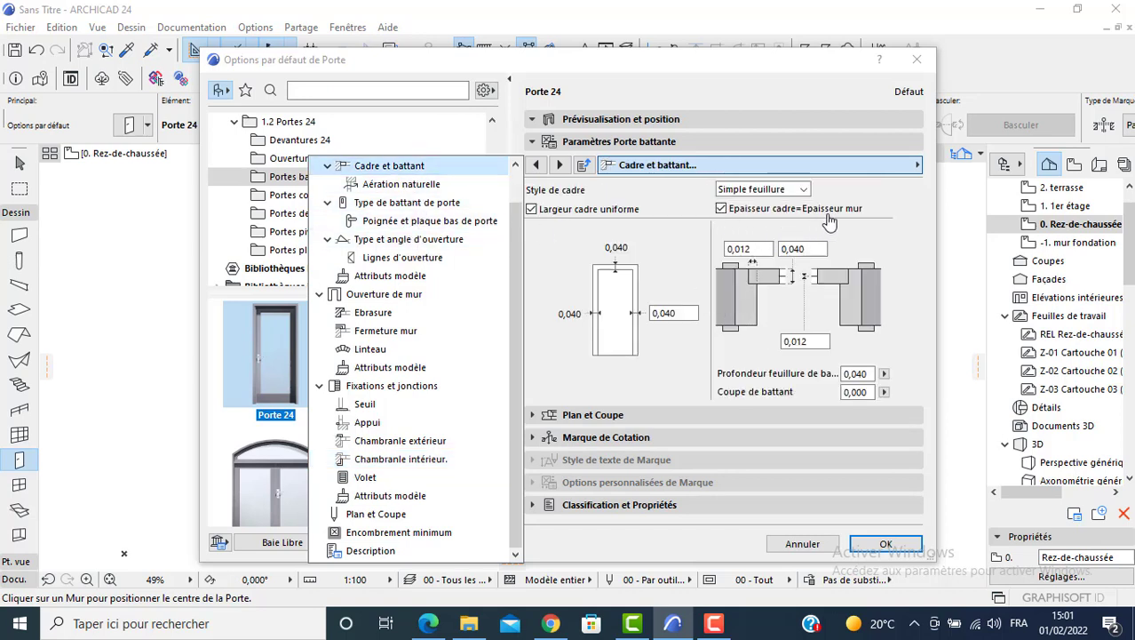
pyautogui.click(870, 551)
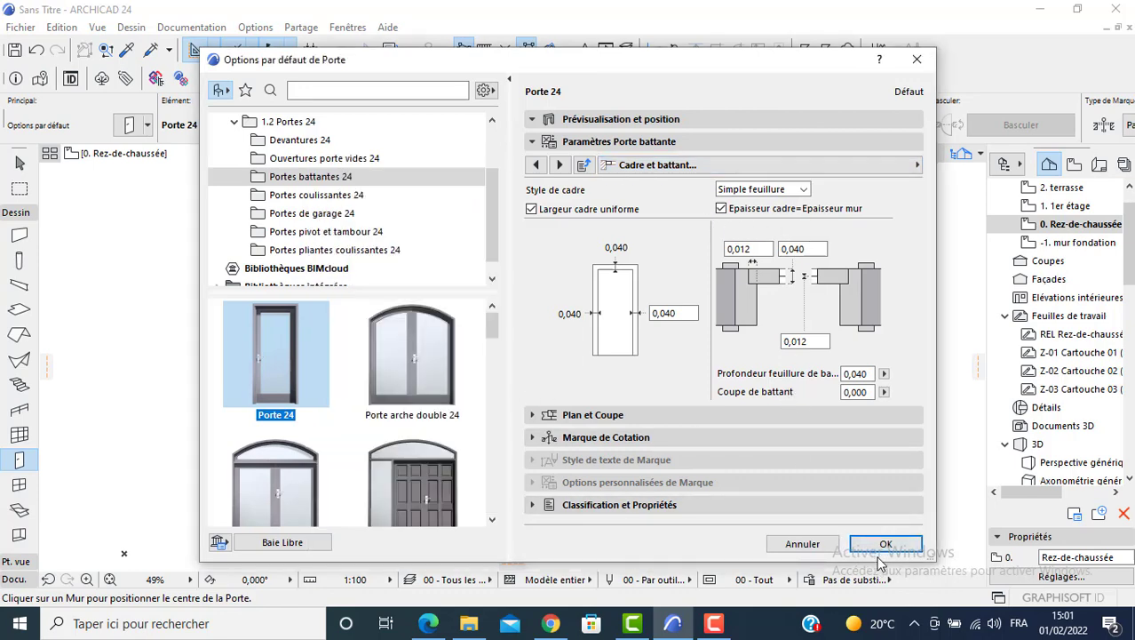
pyautogui.click(882, 546)
# Place inward-opening doors from the hall into the upper middle room and the upper-left room of the plan.
pyautogui.scroll(6, 524, 277)
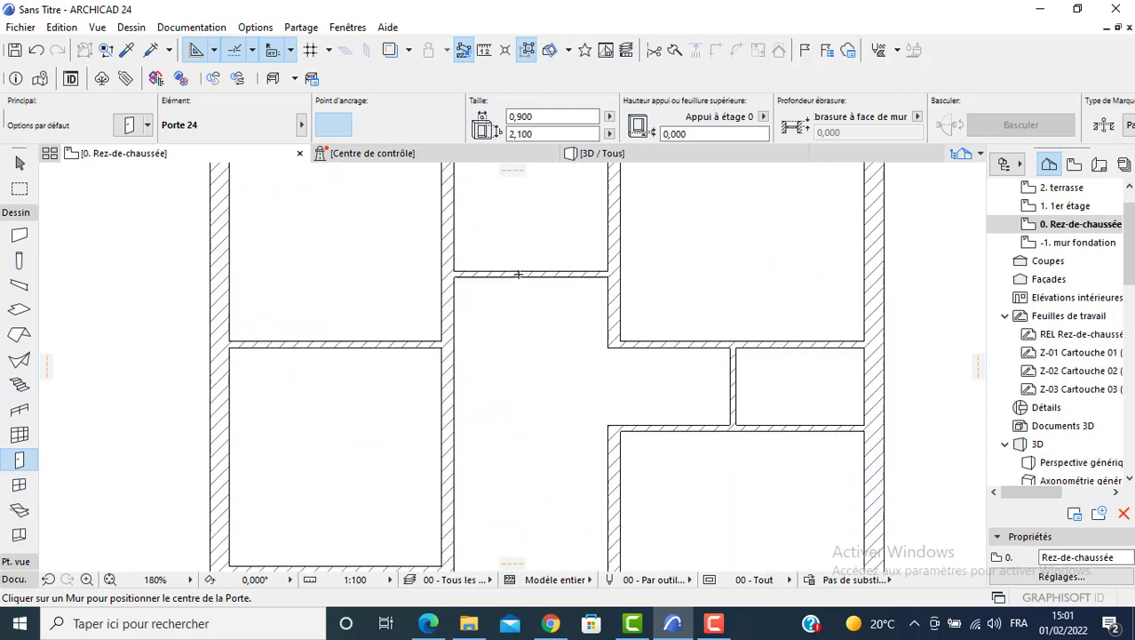
pyautogui.click(531, 270)
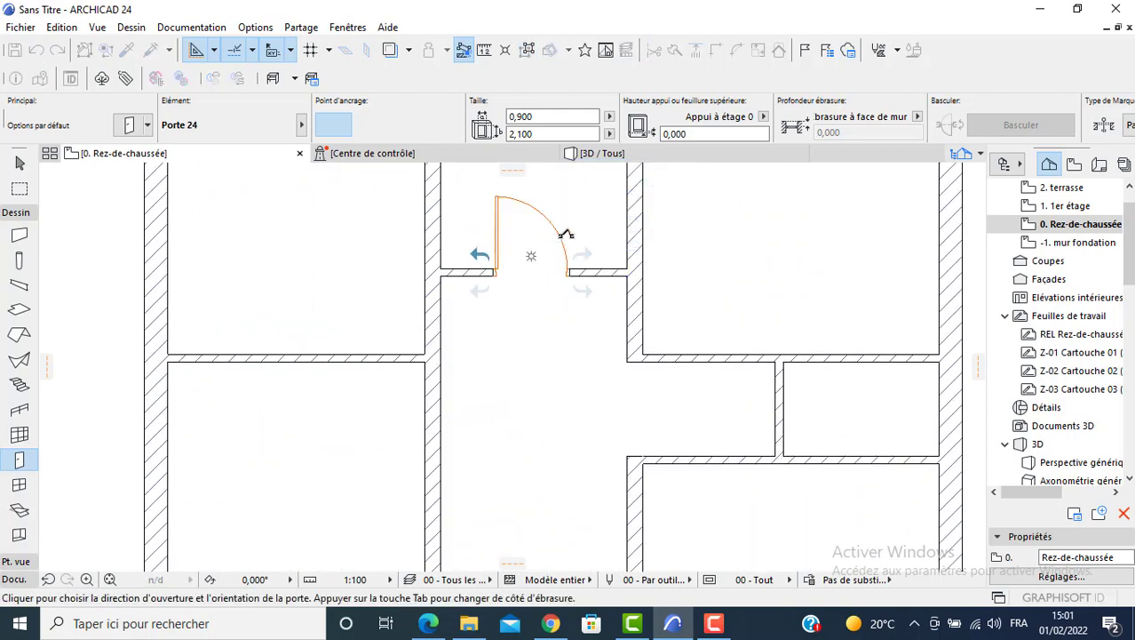
pyautogui.click(493, 227)
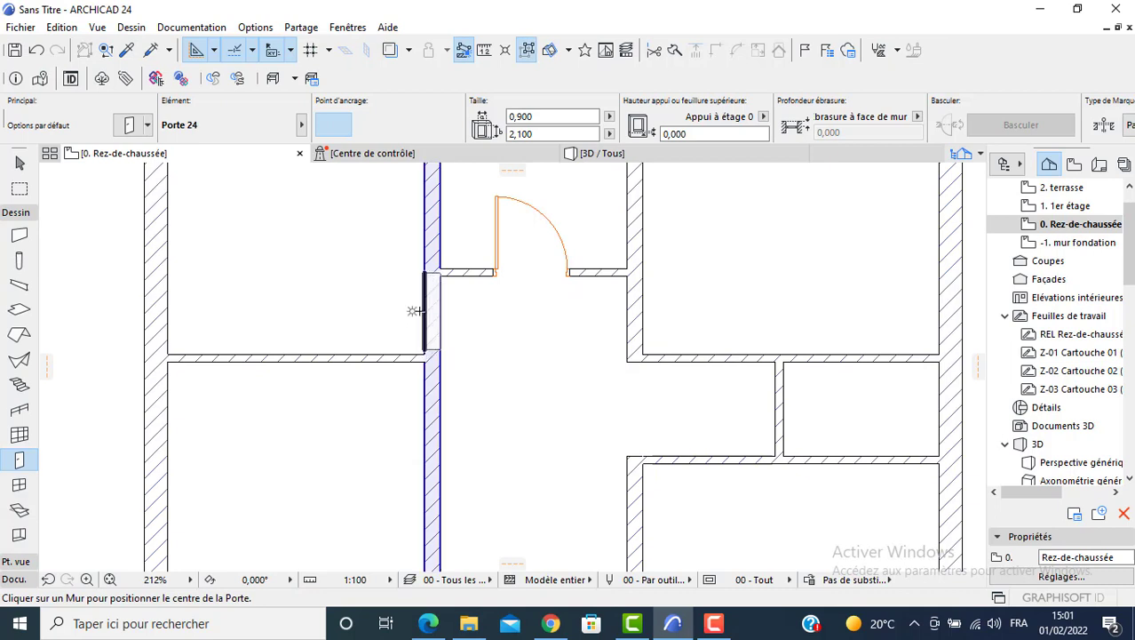
pyautogui.click(414, 311)
pyautogui.click(375, 324)
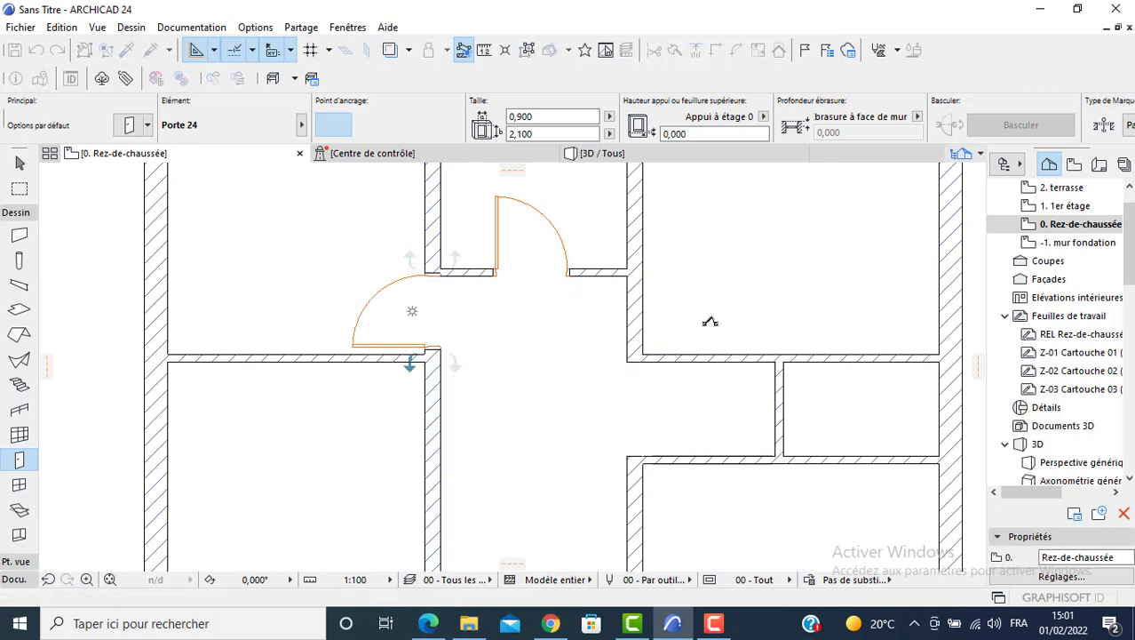
# Place inward-opening doors into the upper-right room and the small room at the end of the side corridor.
pyautogui.click(643, 315)
pyautogui.click(661, 316)
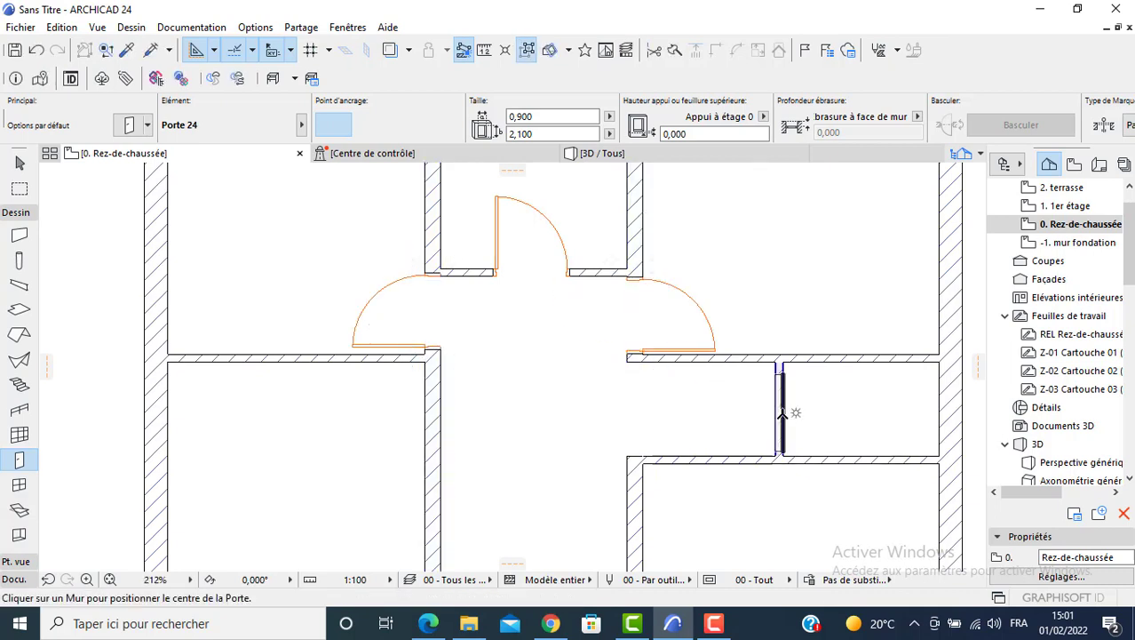
pyautogui.click(782, 409)
pyautogui.click(797, 410)
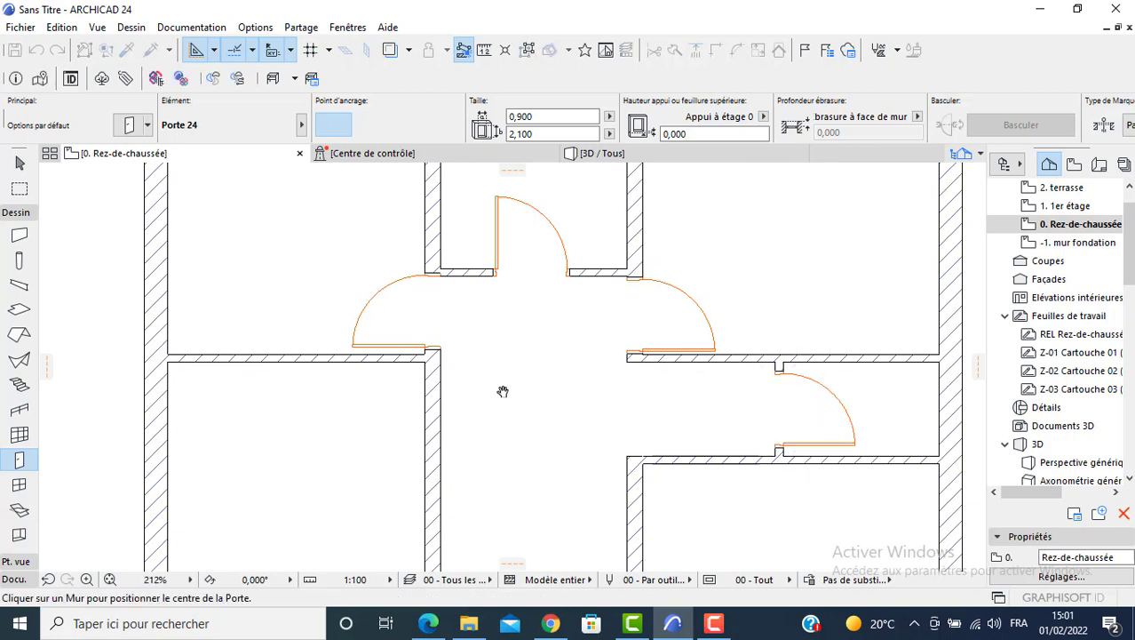
# Place inward-opening doors in the middle-left room's hall wall, the entrance recess wall and the large lower-right room's hall wall.
pyautogui.scroll(-5, 404, 422)
pyautogui.click(455, 352)
pyautogui.click(407, 375)
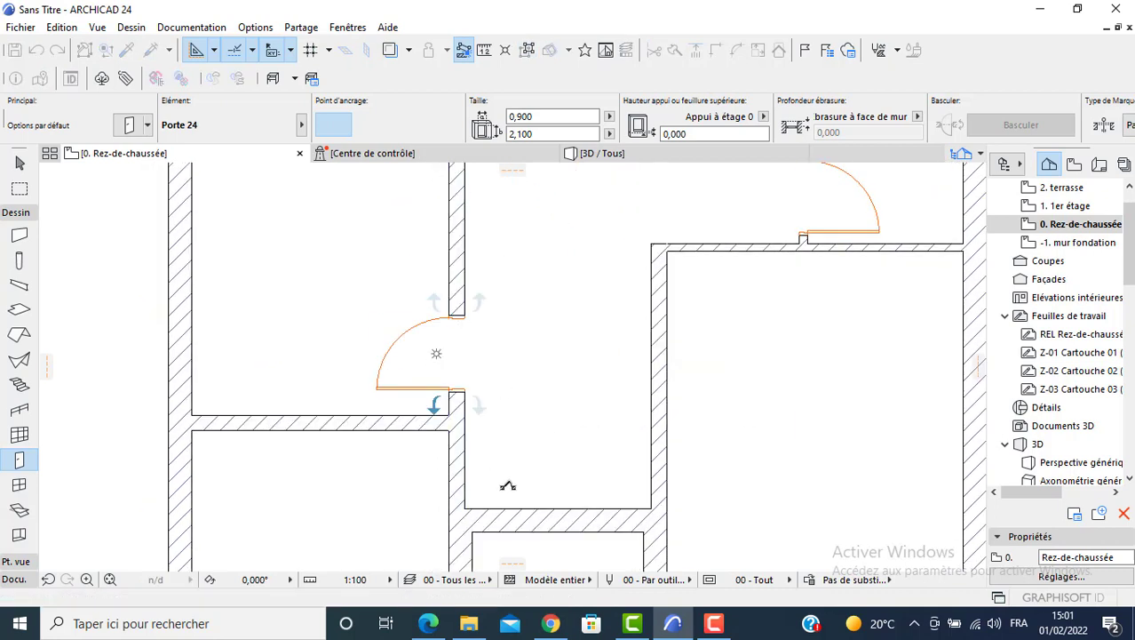
pyautogui.click(552, 508)
pyautogui.click(521, 463)
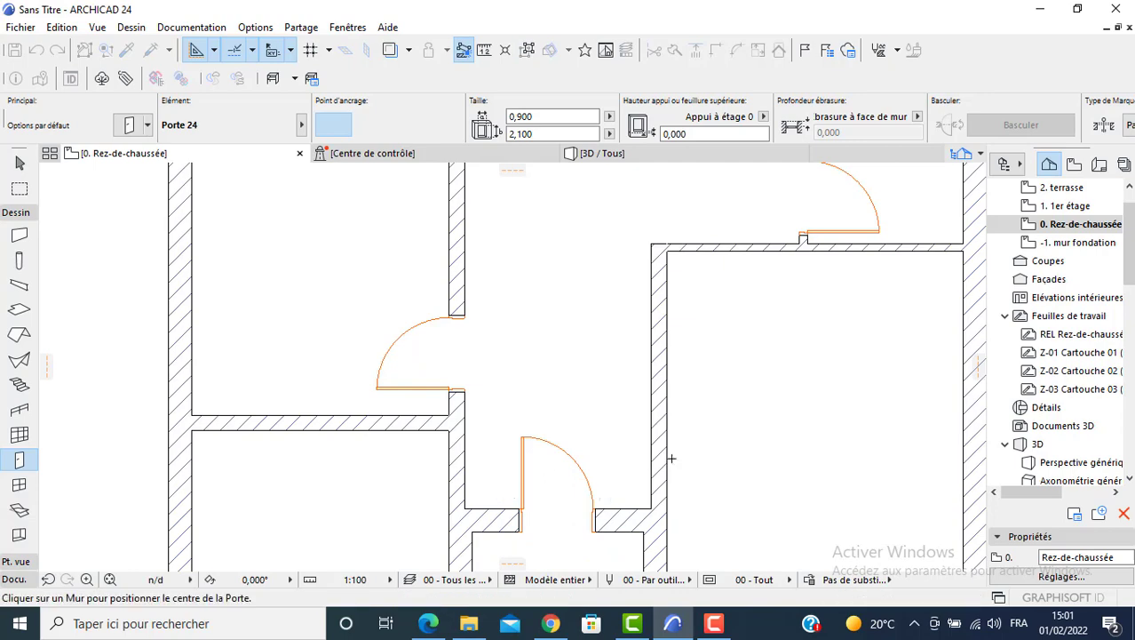
pyautogui.click(663, 447)
pyautogui.click(720, 426)
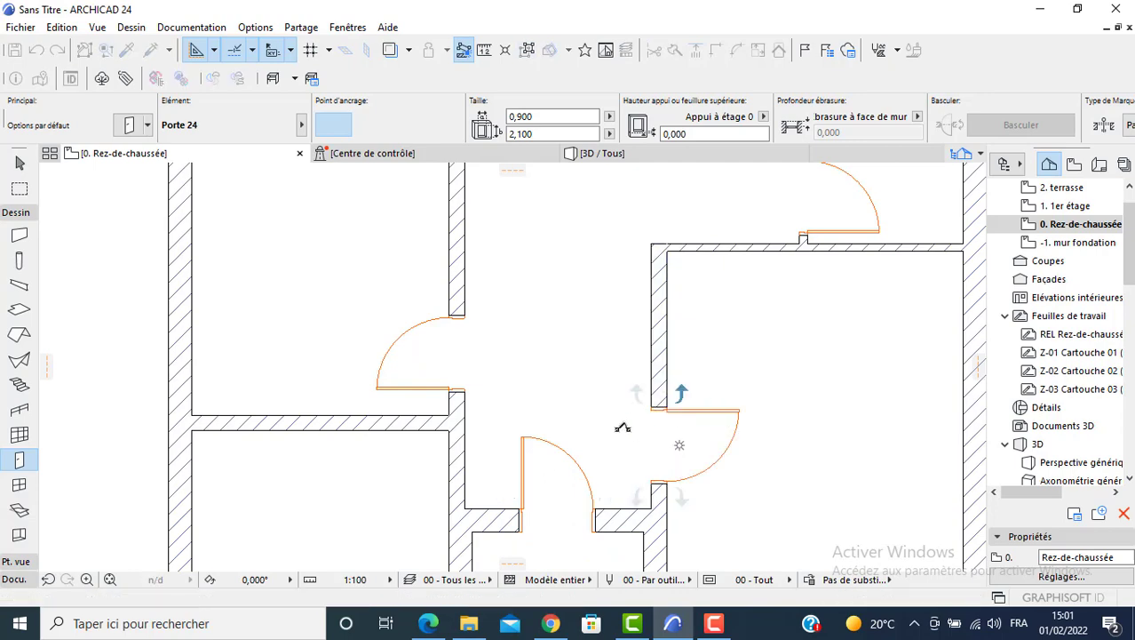
# Place an inward-opening door in the middle of the lower-left room's bottom exterior wall.
pyautogui.scroll(-2, 538, 406)
pyautogui.moveTo(538, 405); pyautogui.dragTo(601, 272, button='middle')
pyautogui.click(447, 460)
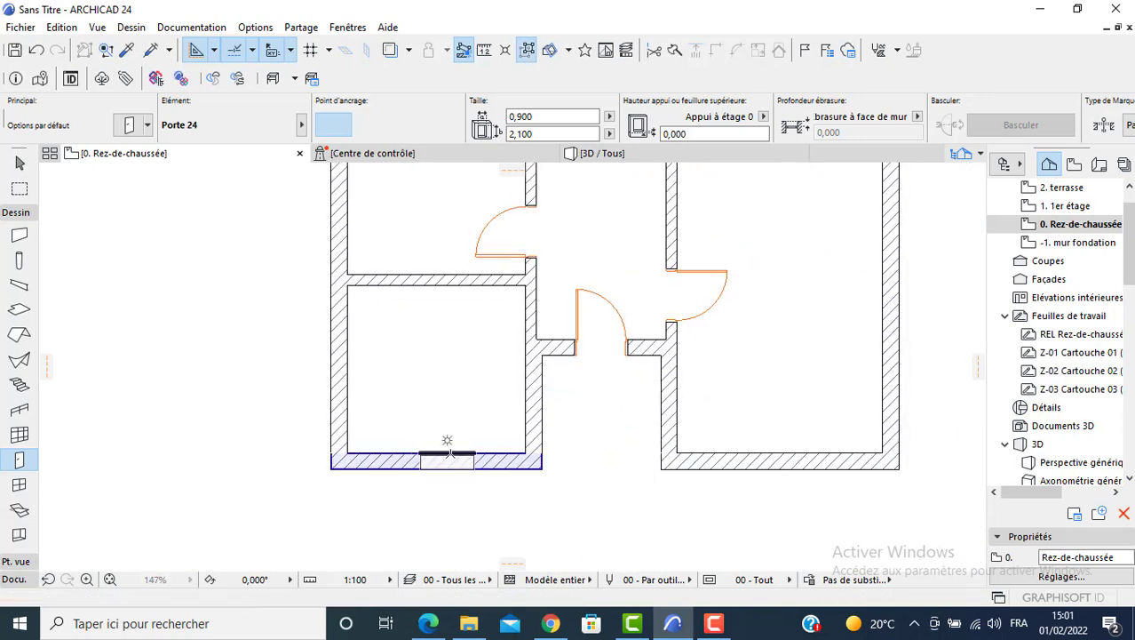
pyautogui.click(440, 427)
# Place an inward-opening door in the top exterior wall of the upper-left room, near its outer corner.
pyautogui.scroll(-2, 426, 333)
pyautogui.moveTo(426, 311); pyautogui.dragTo(456, 540, button='middle')
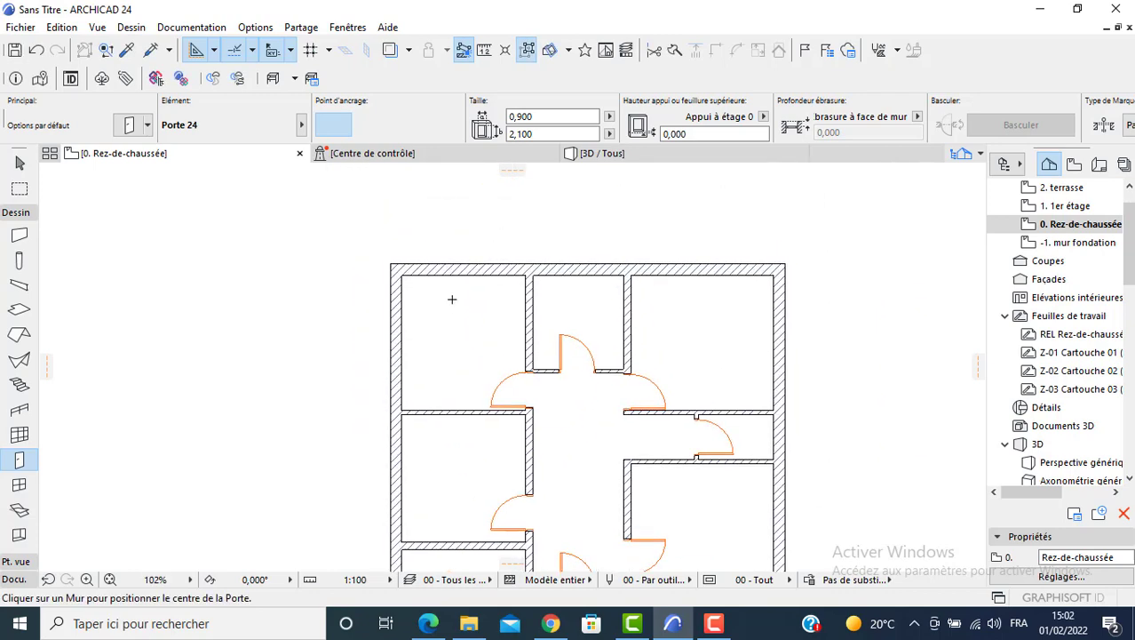
pyautogui.scroll(2, 450, 274)
pyautogui.click(415, 281)
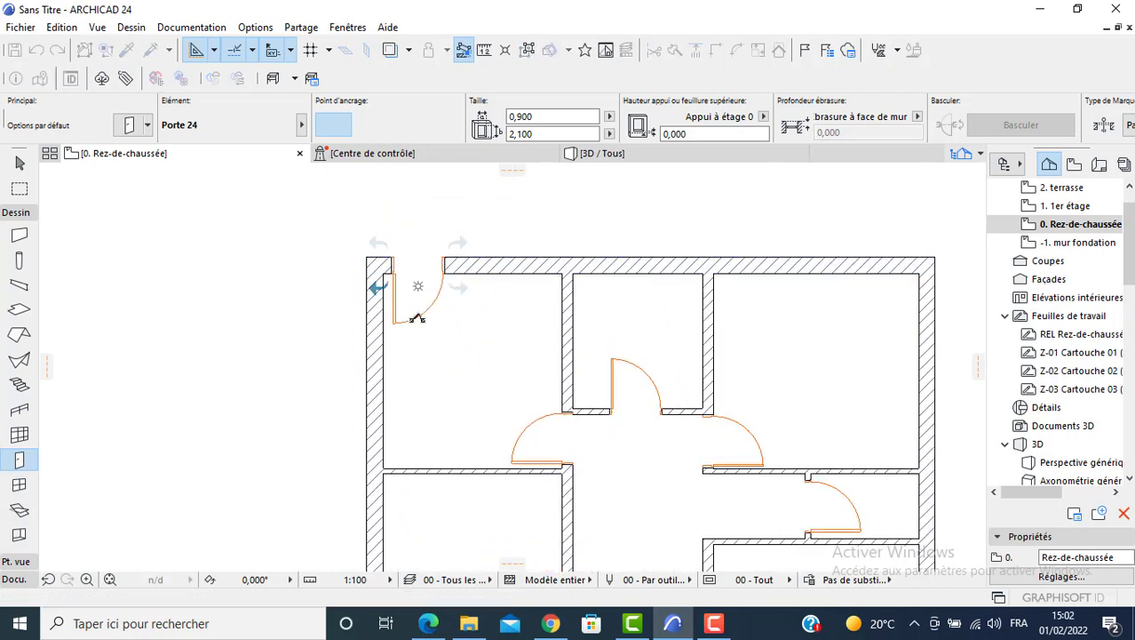
pyautogui.click(415, 317)
pyautogui.moveTo(612, 407); pyautogui.dragTo(498, 237, button='middle')
pyautogui.moveTo(494, 445); pyautogui.dragTo(492, 333, button='middle')
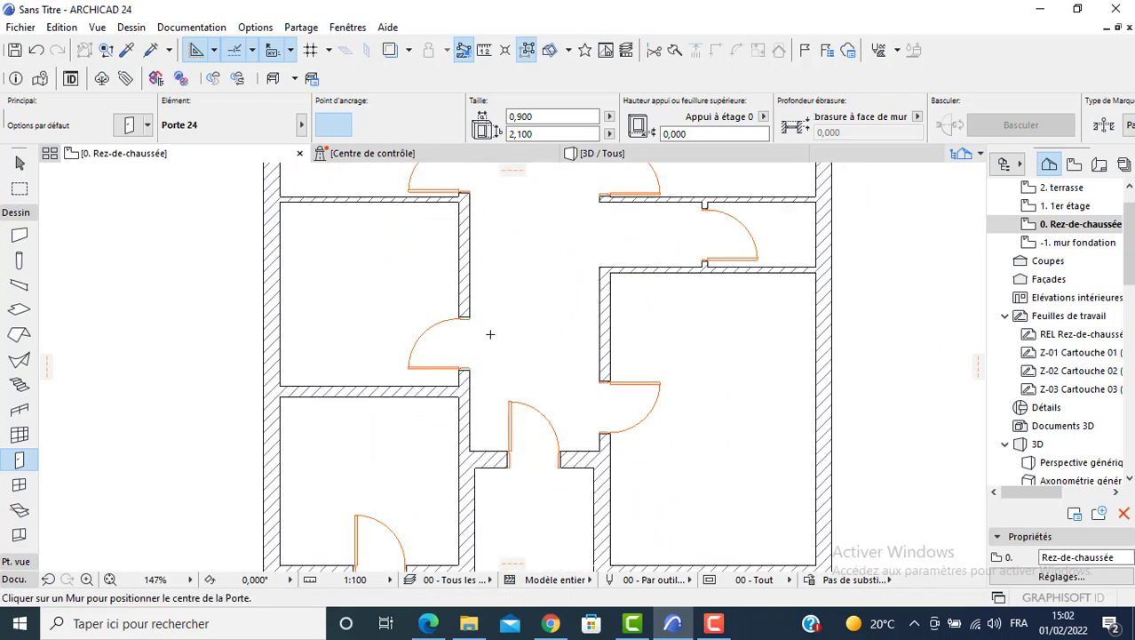
# Move the middle-left room's hall door along its wall so it sits flush against the room's lower partition.
pyautogui.scroll(4, 477, 381)
pyautogui.press('Escape')
pyautogui.click(457, 358)
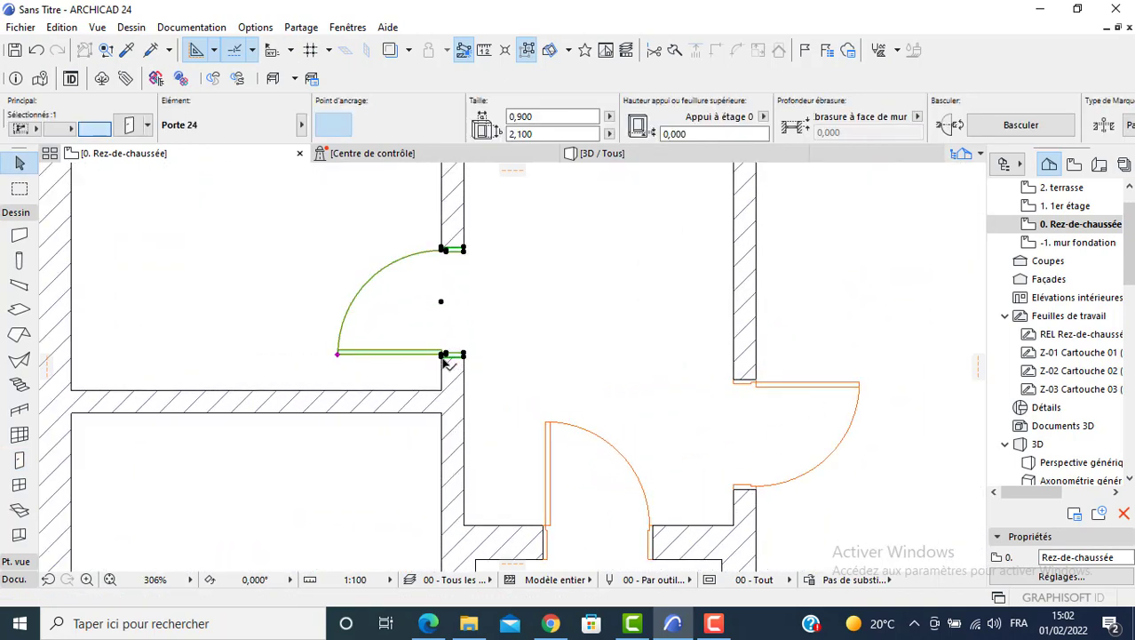
pyautogui.click(446, 355)
pyautogui.click(642, 381)
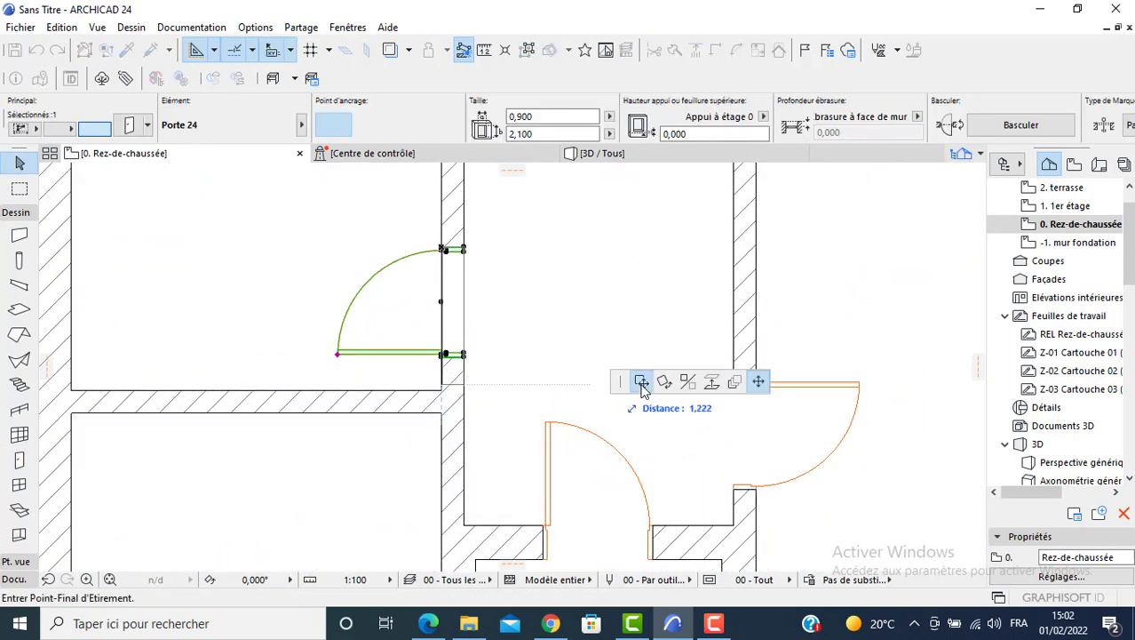
pyautogui.click(442, 391)
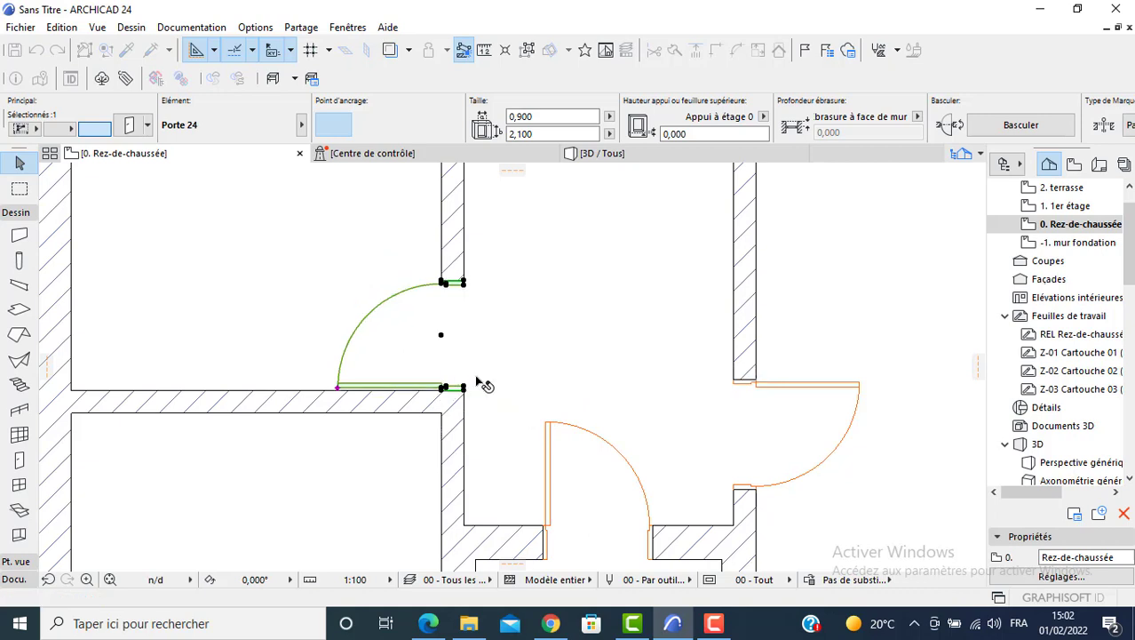
# Set the width of the entrance recess door to 1 m.
pyautogui.moveTo(576, 424); pyautogui.dragTo(559, 318, button='middle')
pyautogui.click(527, 455)
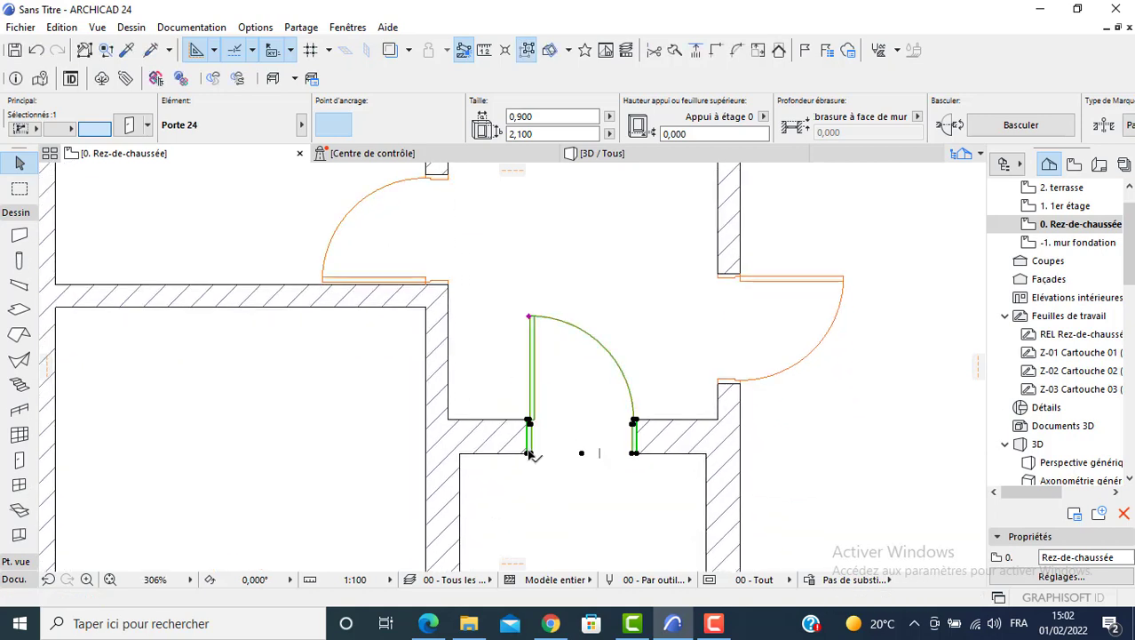
pyautogui.doubleClick(535, 119)
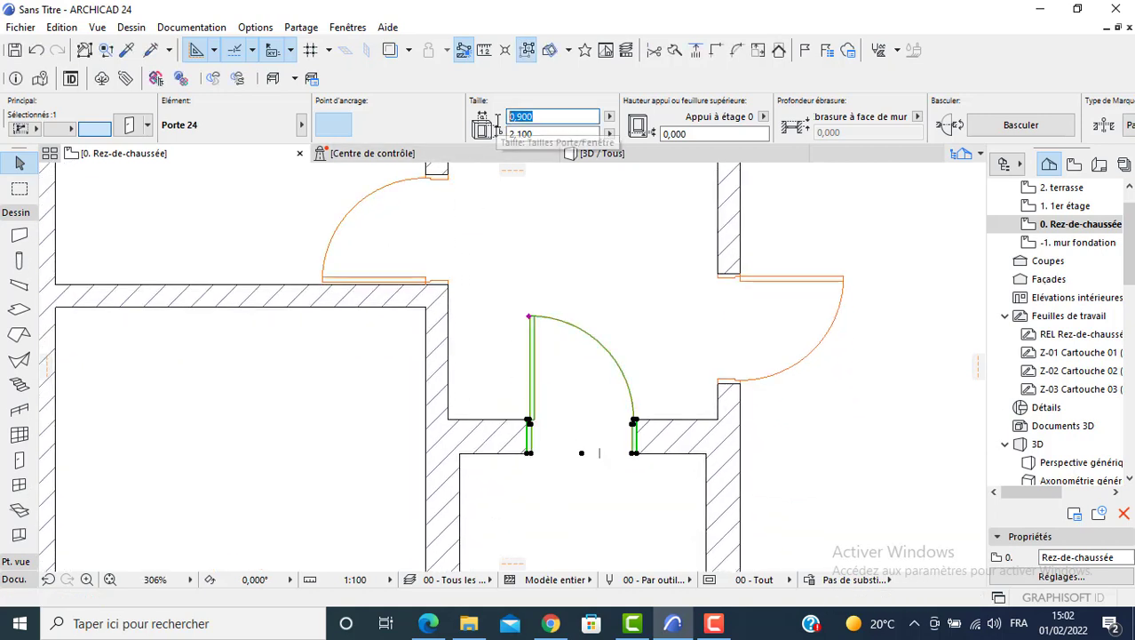
pyautogui.write('1')
pyautogui.press('Return')
pyautogui.press('Escape')
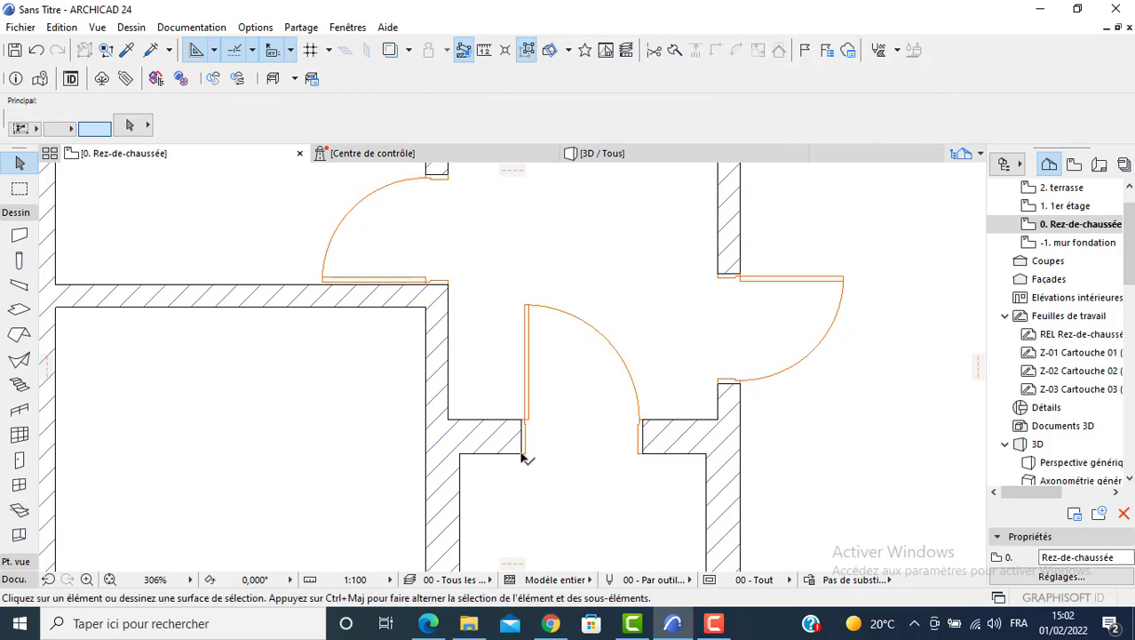
# Move the entrance door to 0,5 m from the recess's left inner corner along its wall.
pyautogui.click(525, 455)
pyautogui.click(525, 456)
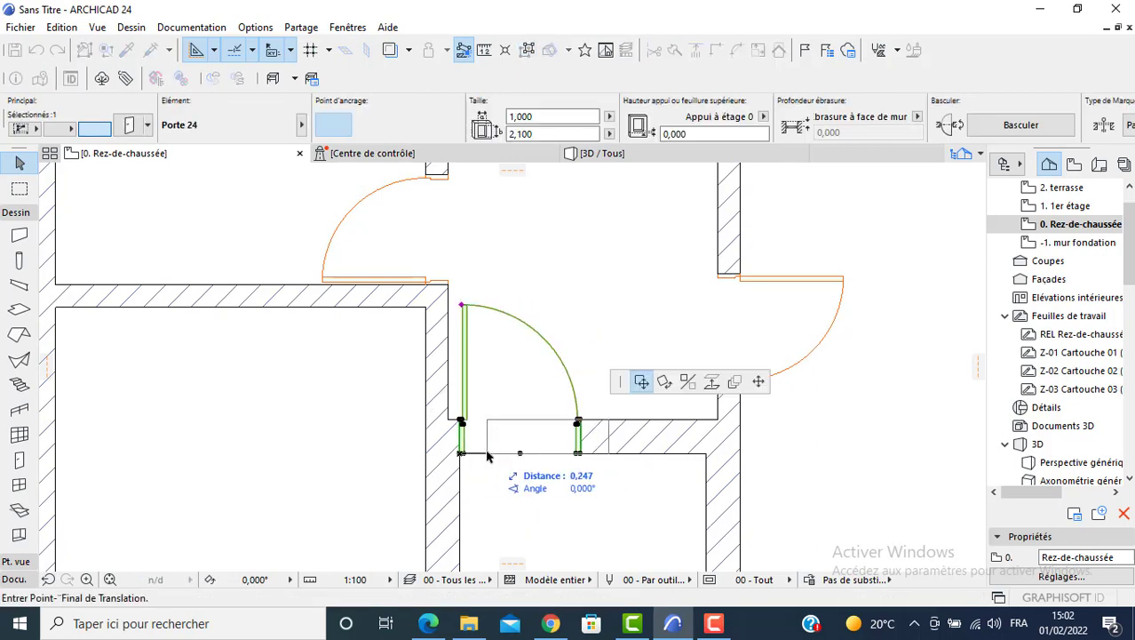
pyautogui.write('0,5')
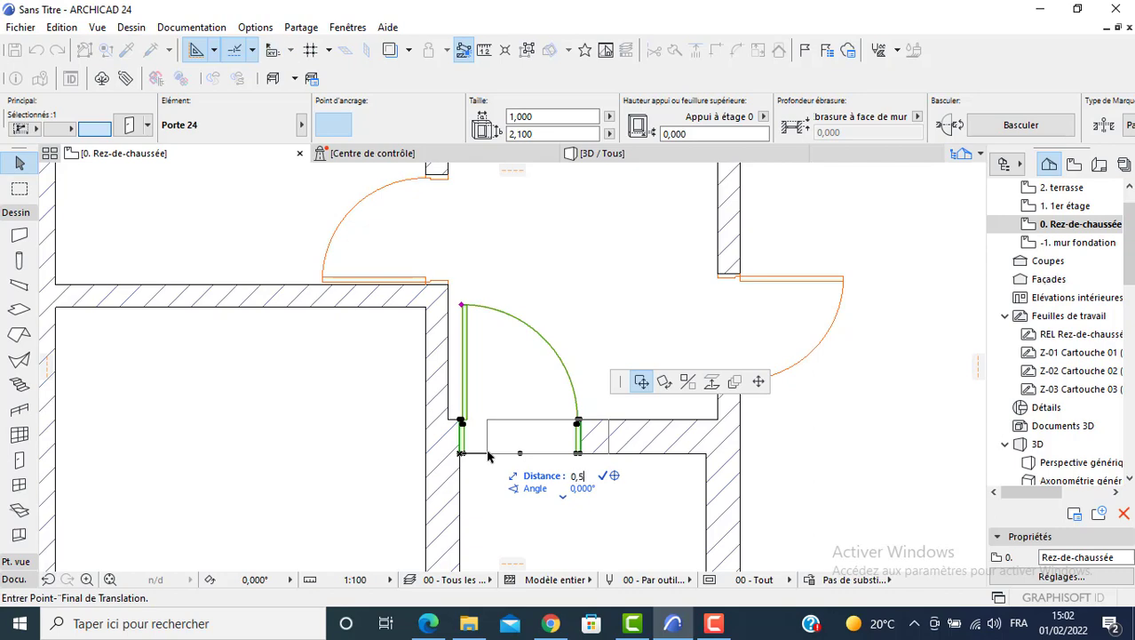
pyautogui.press('Return')
# Change the large lower-right room's hall door and the lower-left room's exterior door to the "Porte double 24" type.
pyautogui.scroll(-2, 524, 456)
pyautogui.moveTo(520, 452); pyautogui.dragTo(637, 303, button='middle')
pyautogui.click(662, 258)
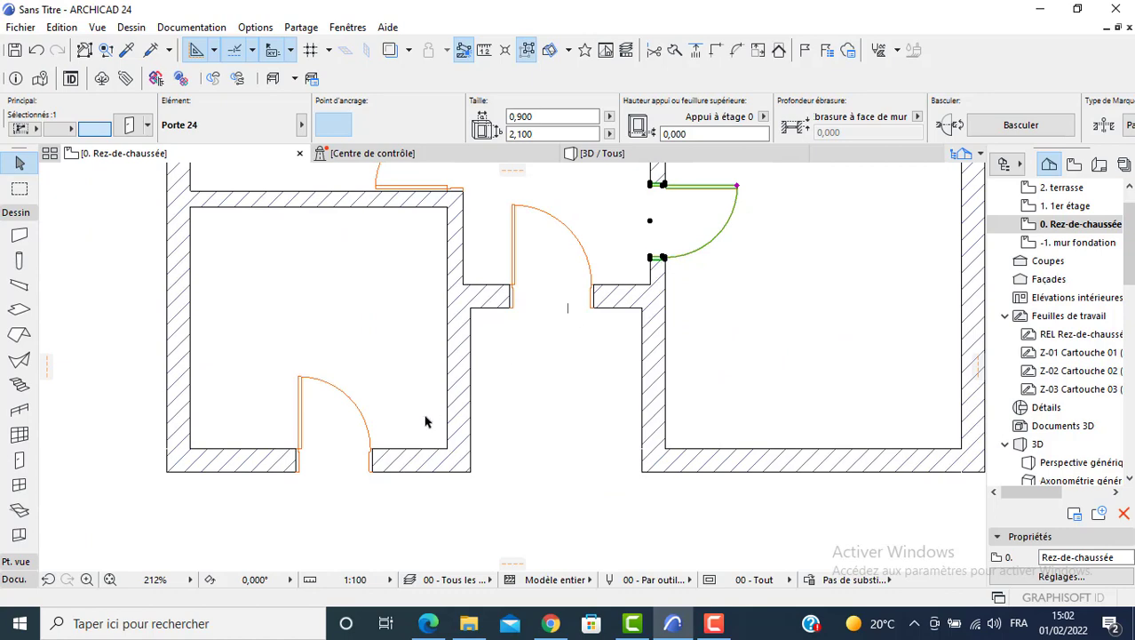
pyautogui.keyDown('shift'); pyautogui.click(373, 464); pyautogui.keyUp('shift')
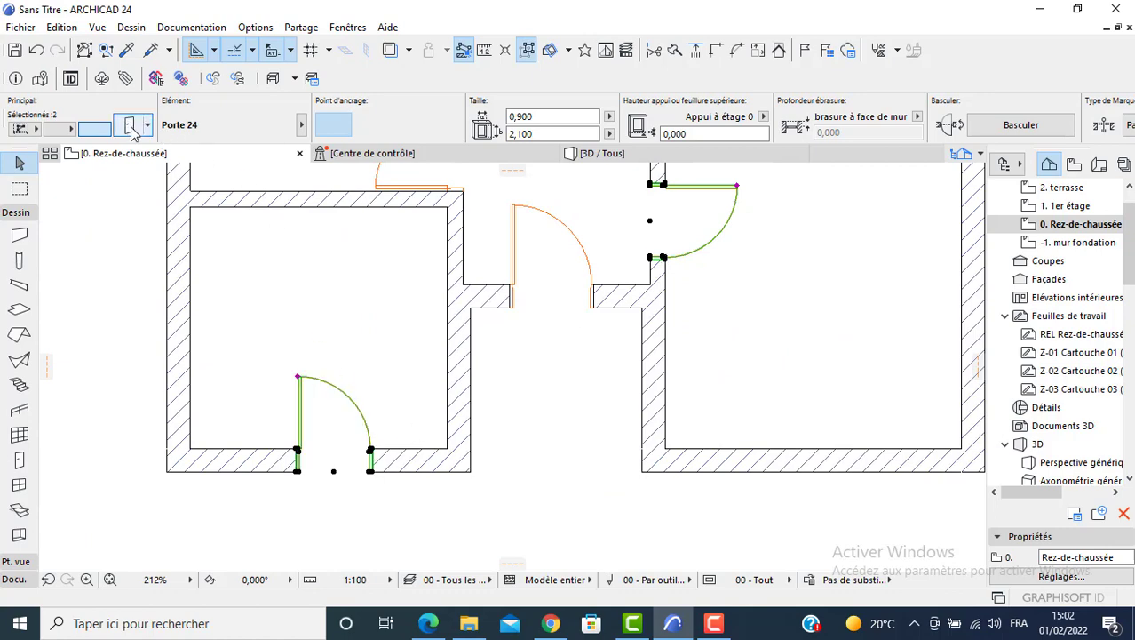
pyautogui.hotkey('ctrl', 't')
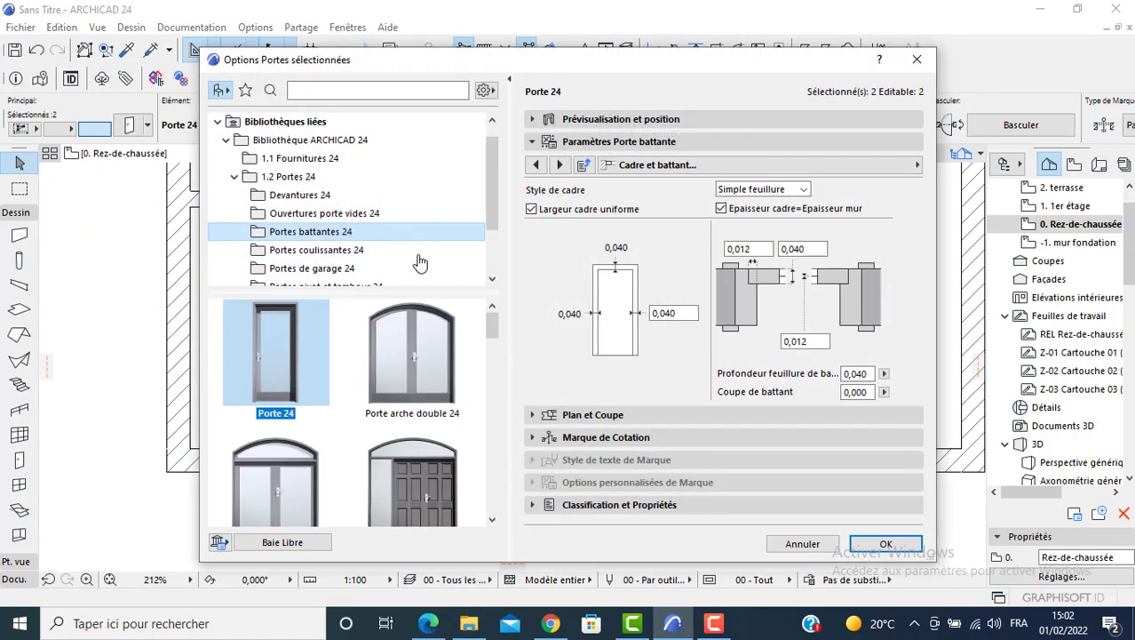
pyautogui.scroll(-3, 385, 397)
pyautogui.scroll(-5, 376, 397)
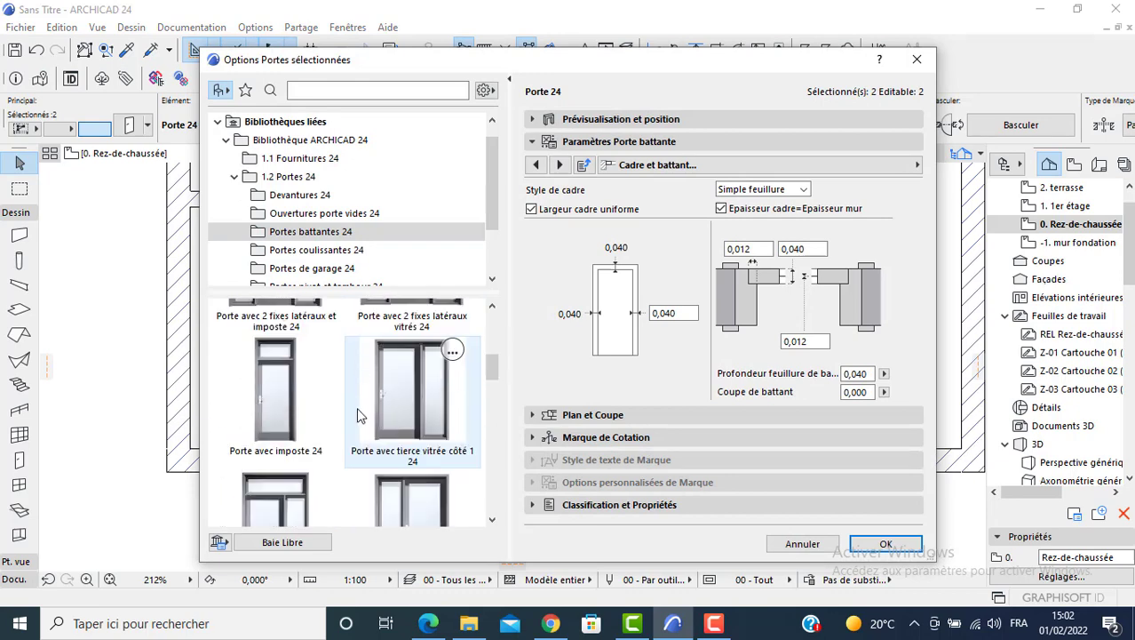
pyautogui.scroll(-5, 346, 414)
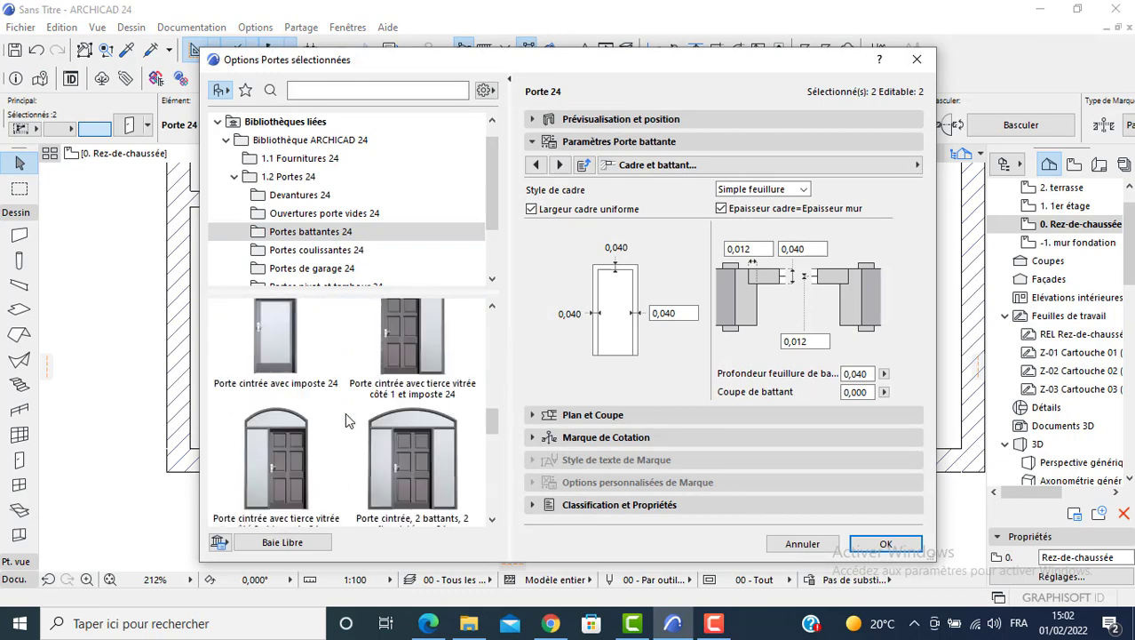
pyautogui.click(293, 390)
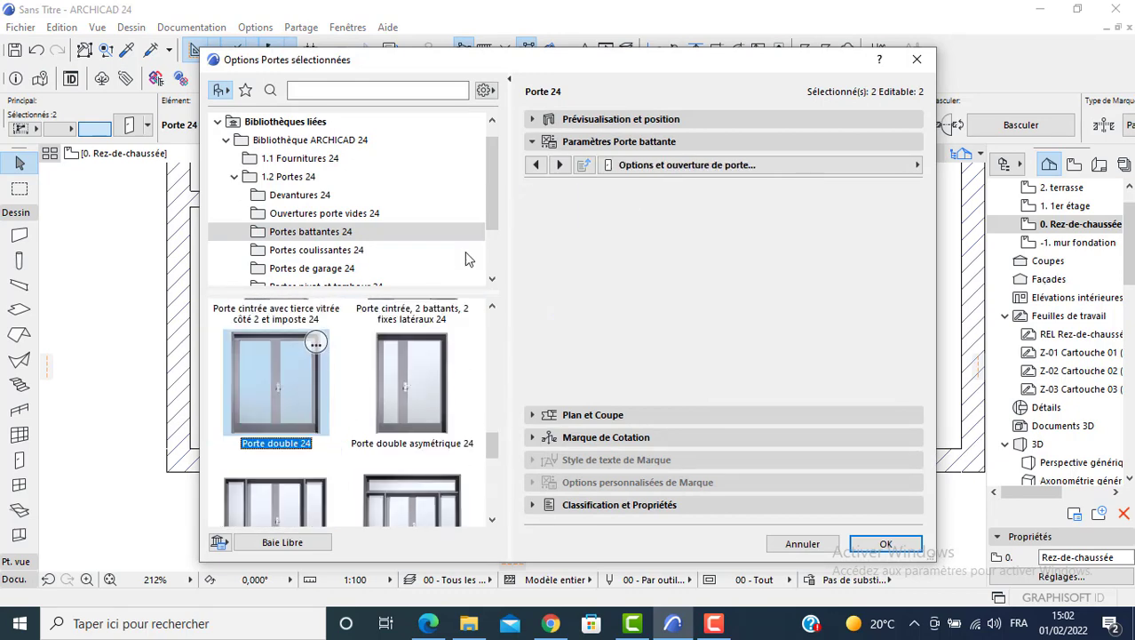
# Set the width of the two selected double doors to 1,200 m.
pyautogui.click(593, 119)
pyautogui.click(593, 119)
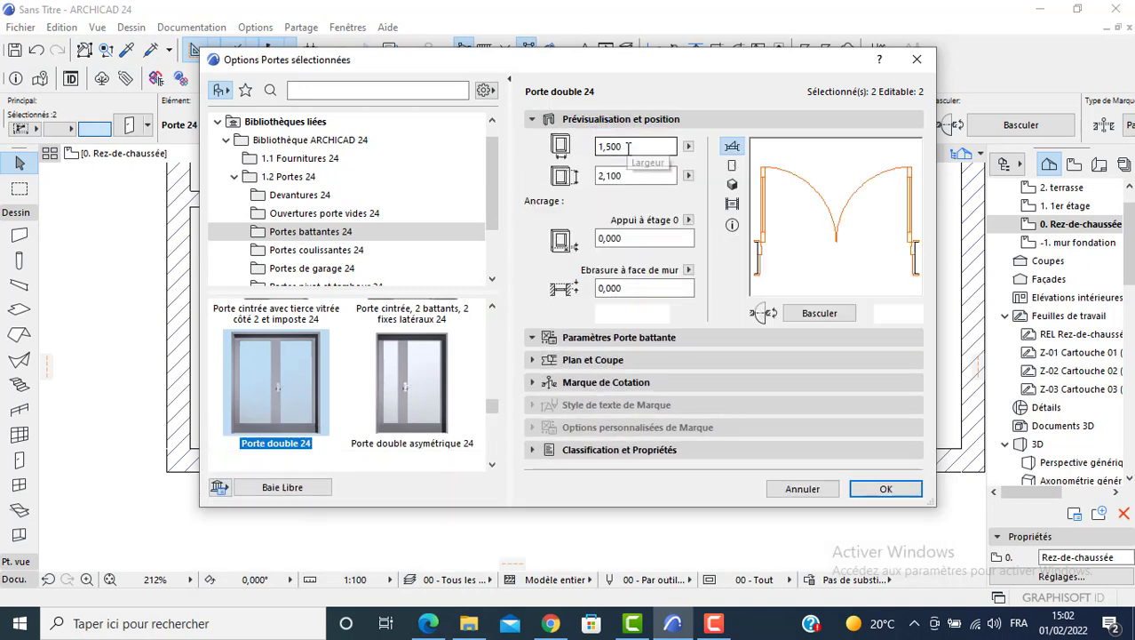
pyautogui.moveTo(628, 148); pyautogui.dragTo(605, 151)
pyautogui.write('2')
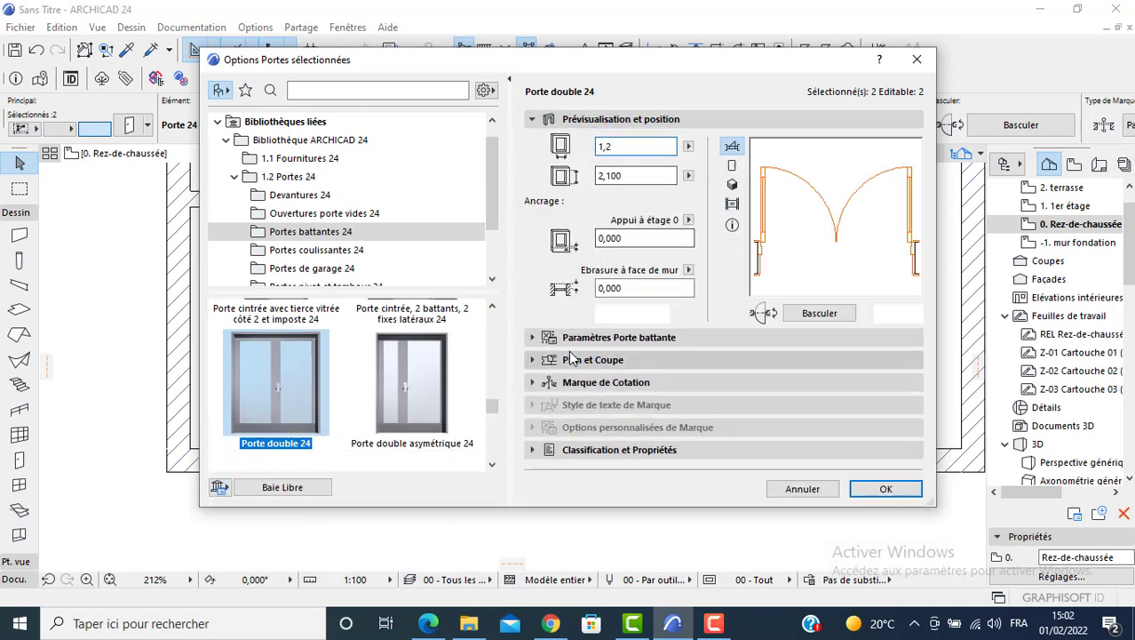
pyautogui.write('00')
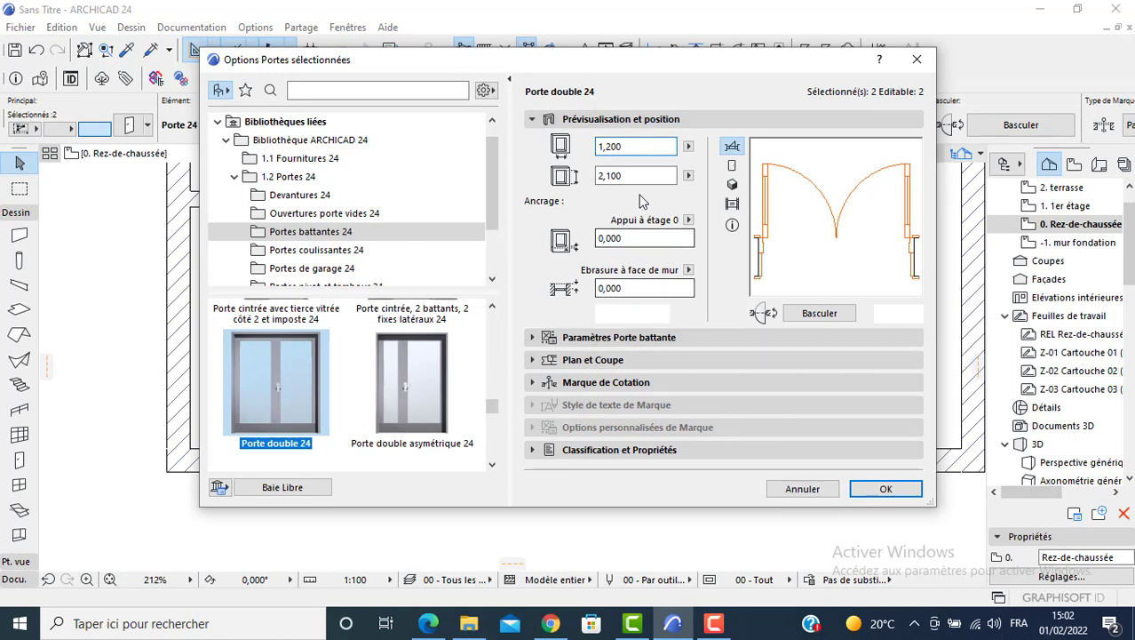
# Give the double doors the Style 4 leaf and the Poignée 6 handle.
pyautogui.click(642, 339)
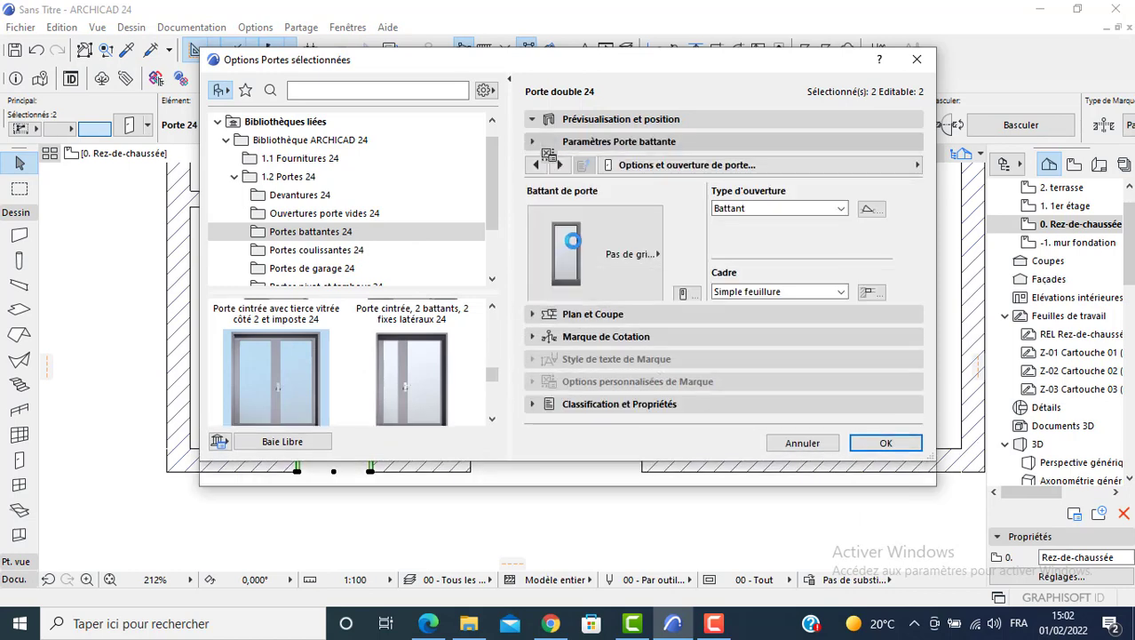
pyautogui.click(629, 265)
pyautogui.click(754, 540)
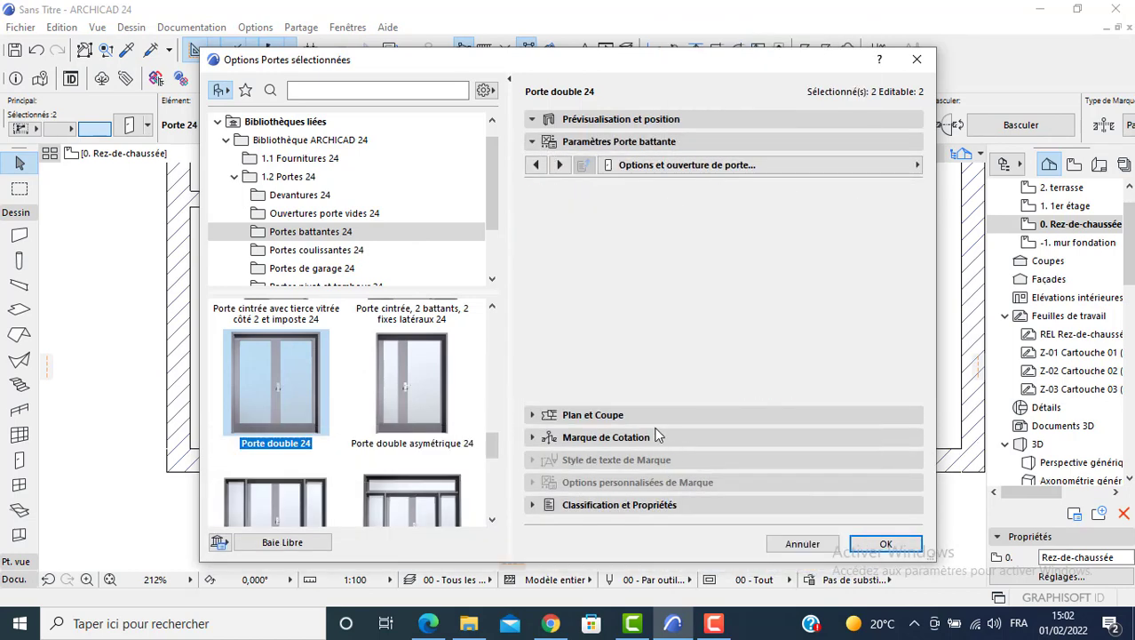
pyautogui.click(621, 374)
pyautogui.click(738, 549)
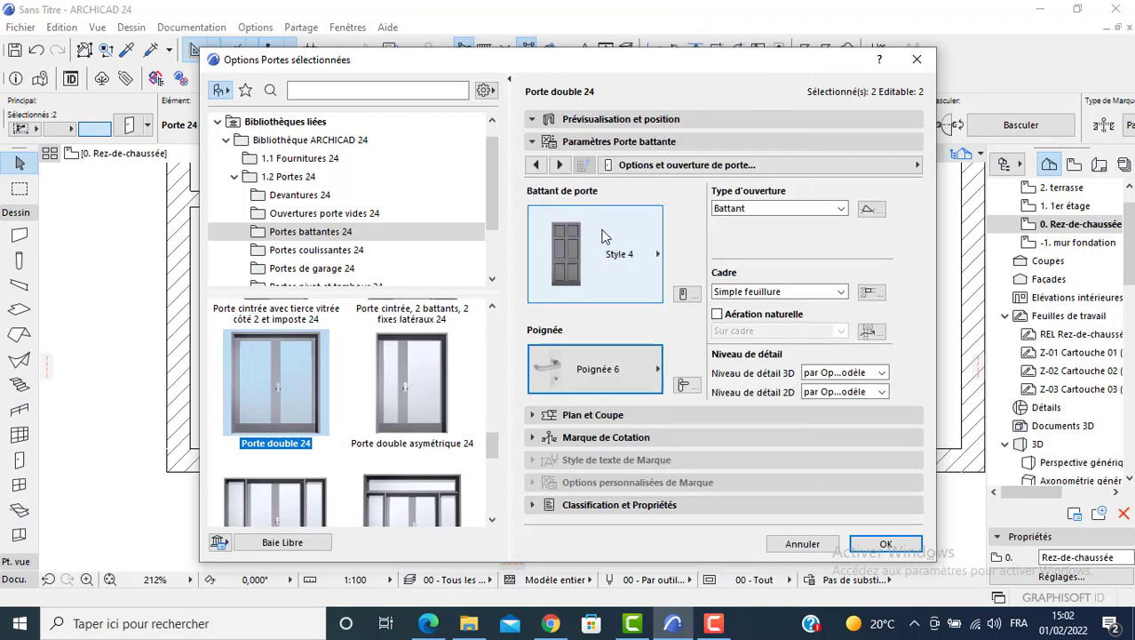
# Turn off the exterior and interior casings (Chambranle extérieur and Chambranle intérieur) of the double doors.
pyautogui.click(633, 168)
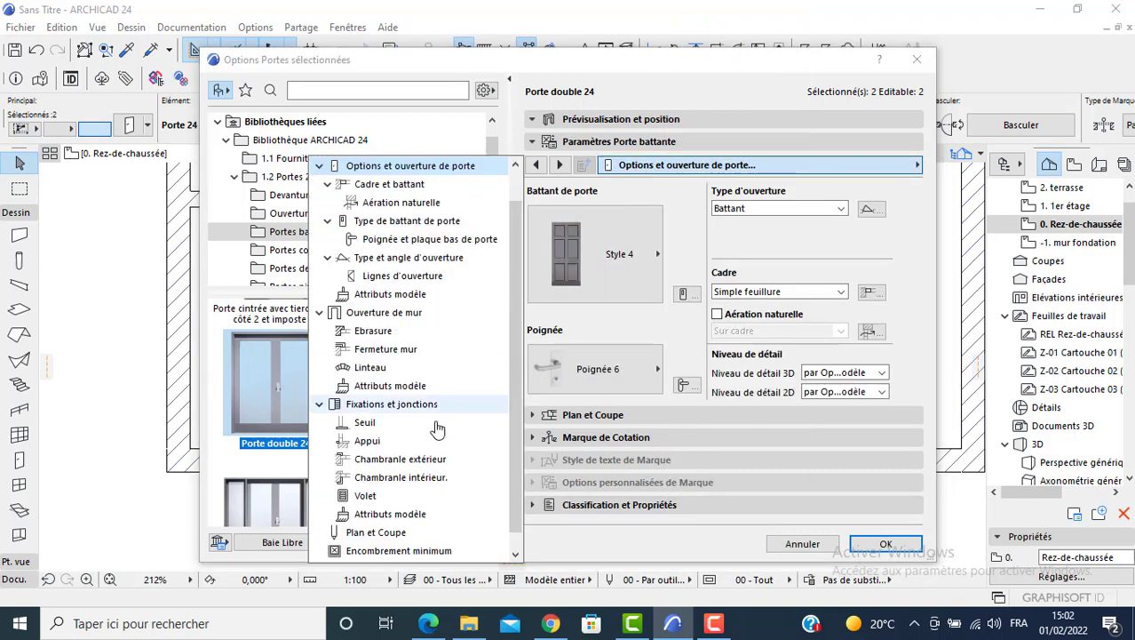
pyautogui.click(399, 459)
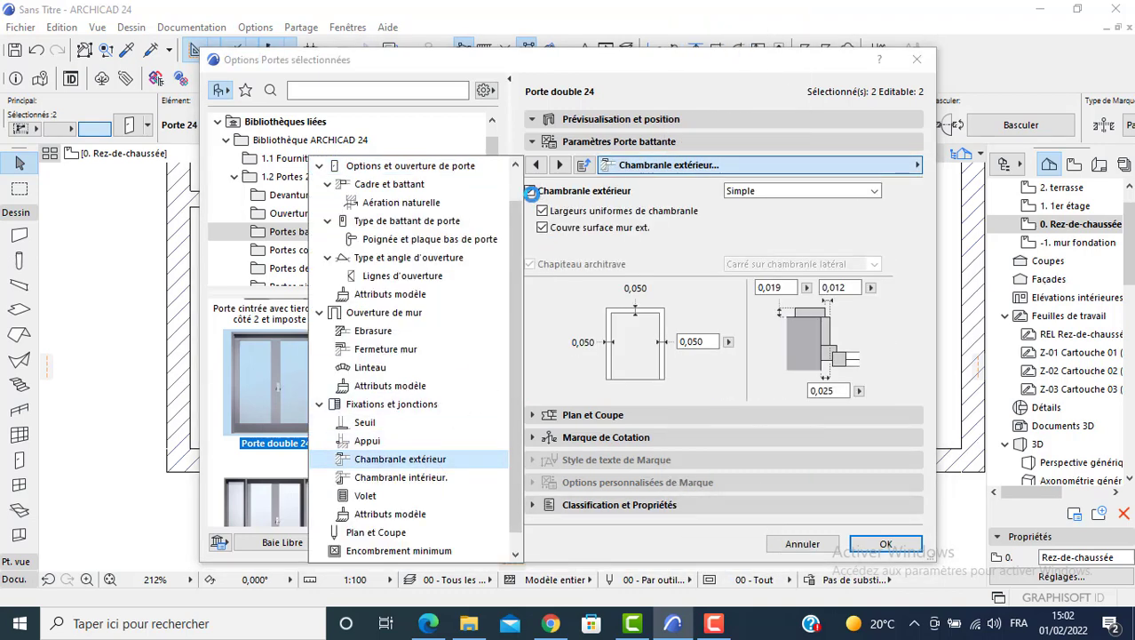
pyautogui.click(531, 191)
pyautogui.click(530, 190)
pyautogui.click(560, 165)
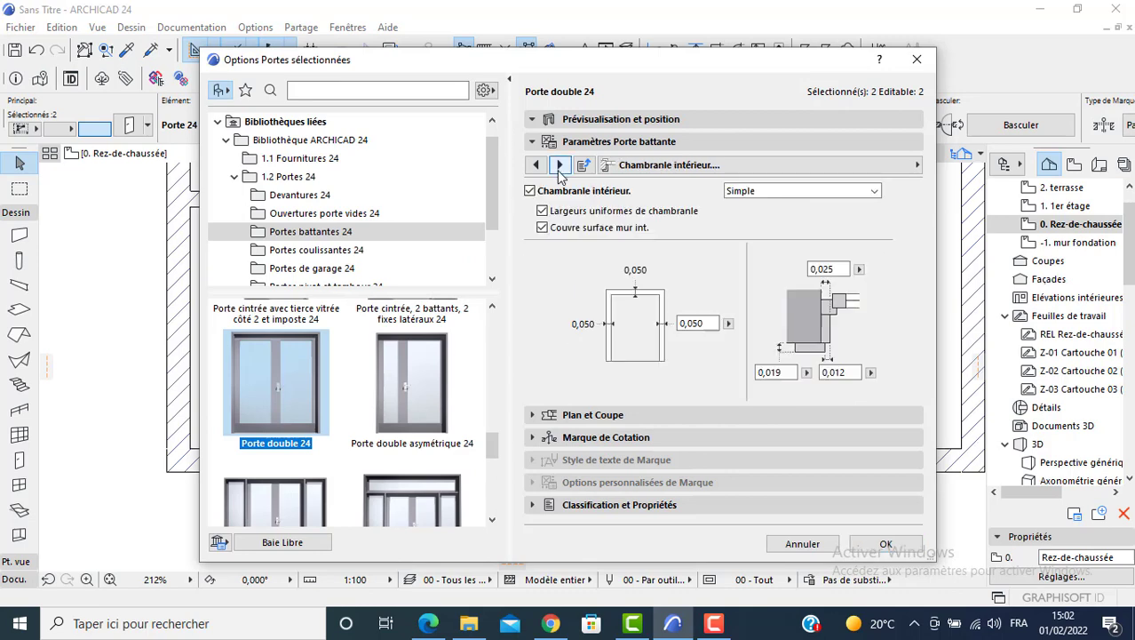
pyautogui.click(530, 191)
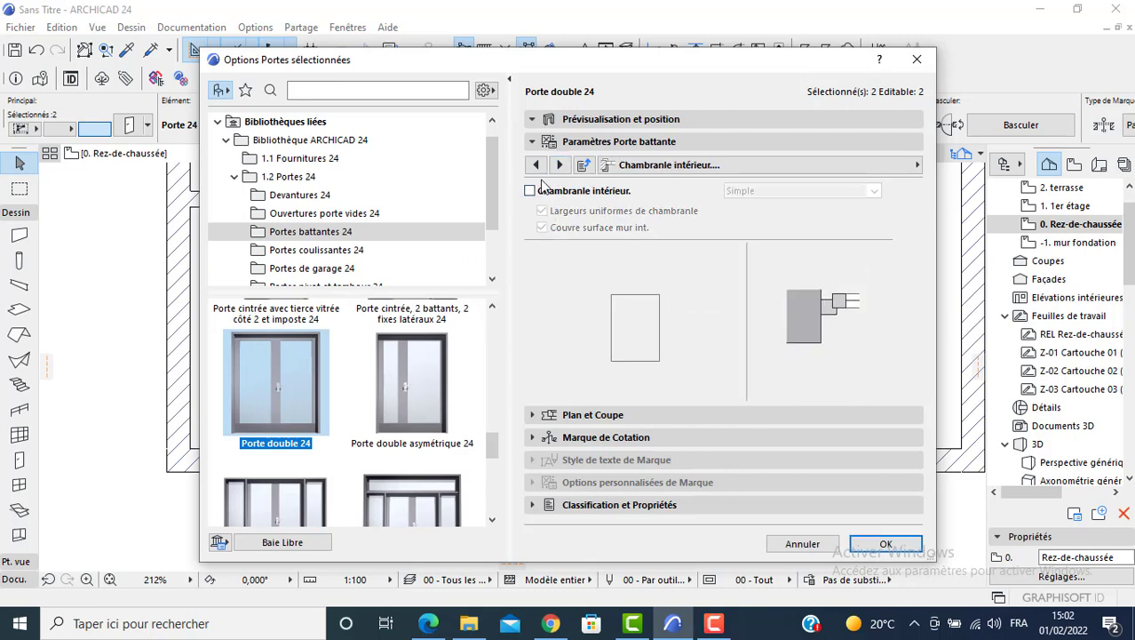
# Make the double doors' frame thickness equal to the wall thickness, apply the door settings and clear the selection.
pyautogui.click(644, 168)
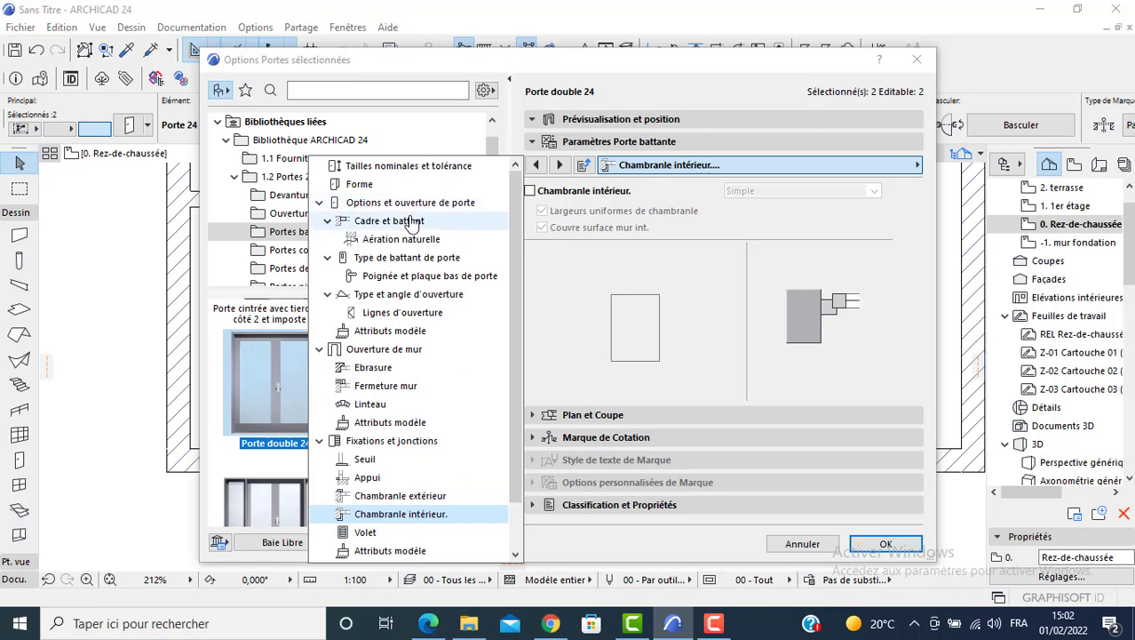
pyautogui.click(402, 222)
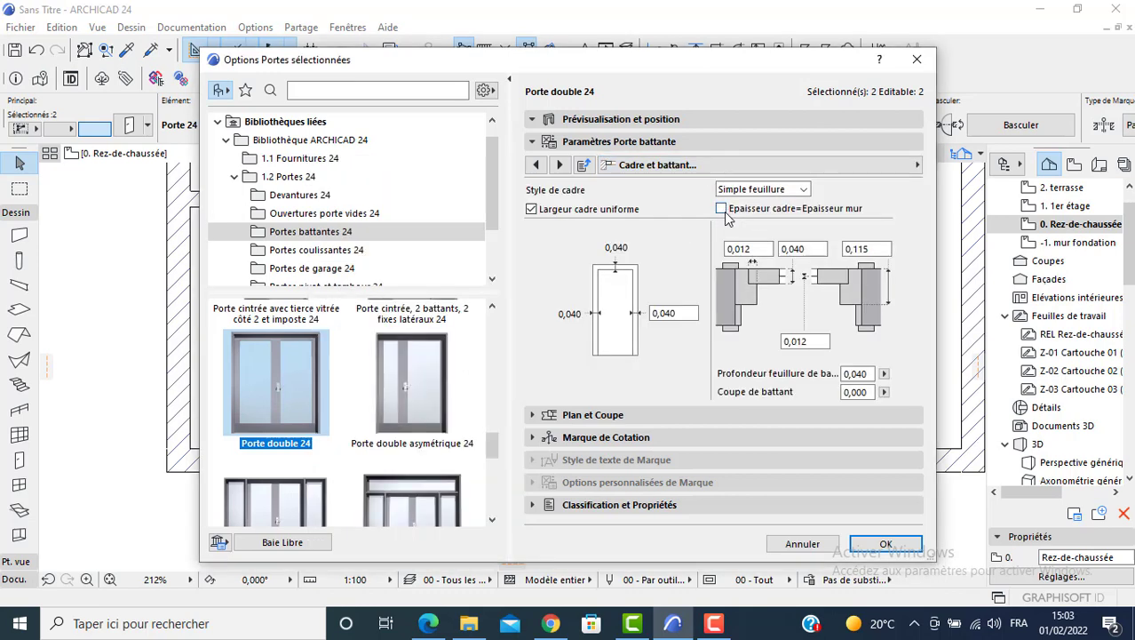
pyautogui.click(721, 210)
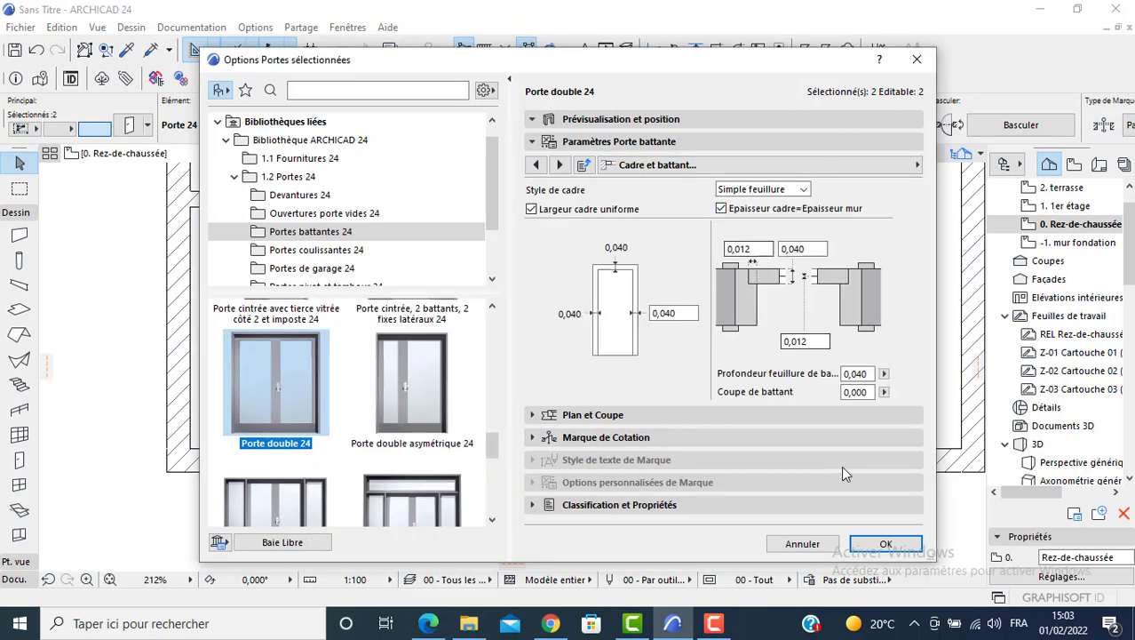
pyautogui.click(885, 544)
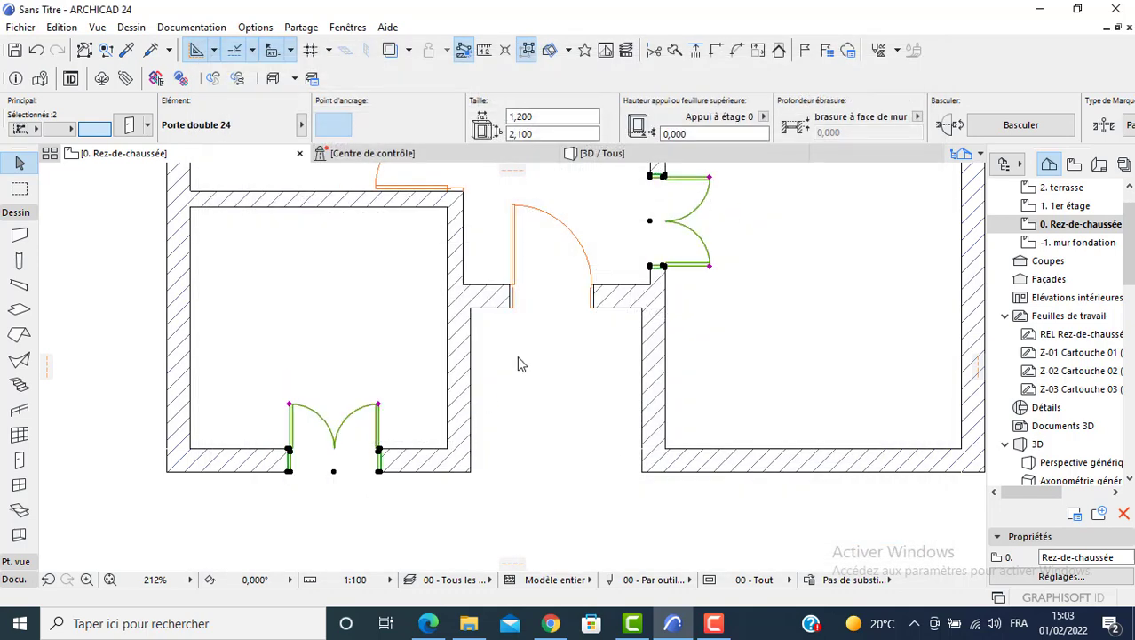
pyautogui.click(491, 406)
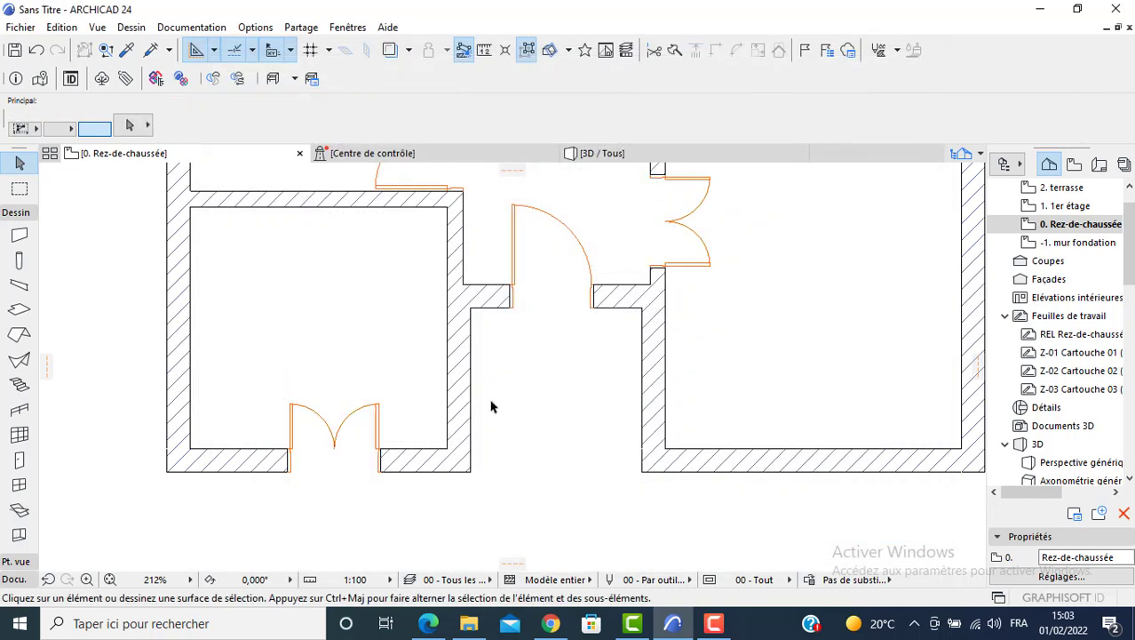
# Set the width of the double door in the lower-left room's bottom exterior wall to 1,1 m.
pyautogui.click(381, 462)
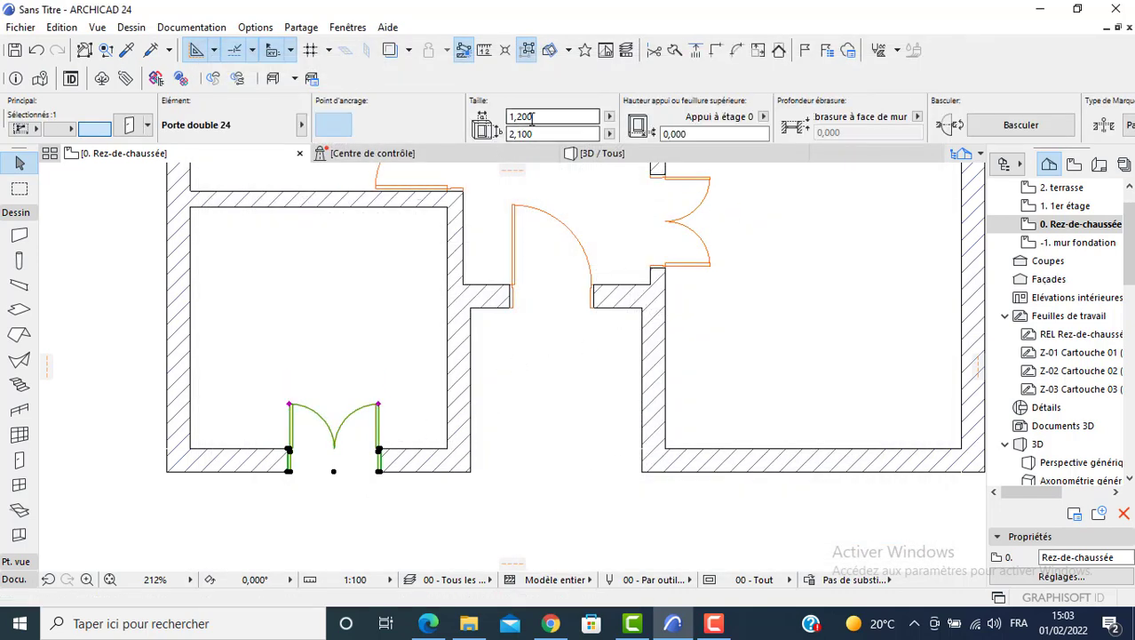
pyautogui.moveTo(532, 116); pyautogui.dragTo(519, 119)
pyautogui.write('1,1')
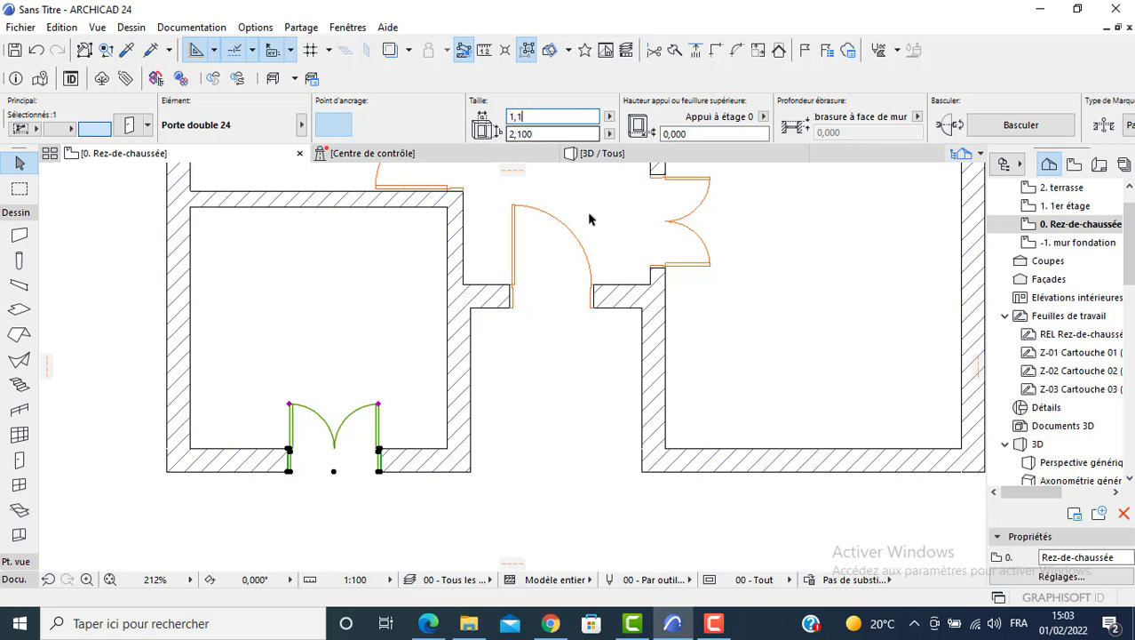
pyautogui.click(573, 366)
# Widen the double door in the lower-left room's bottom exterior wall.
pyautogui.click(380, 461)
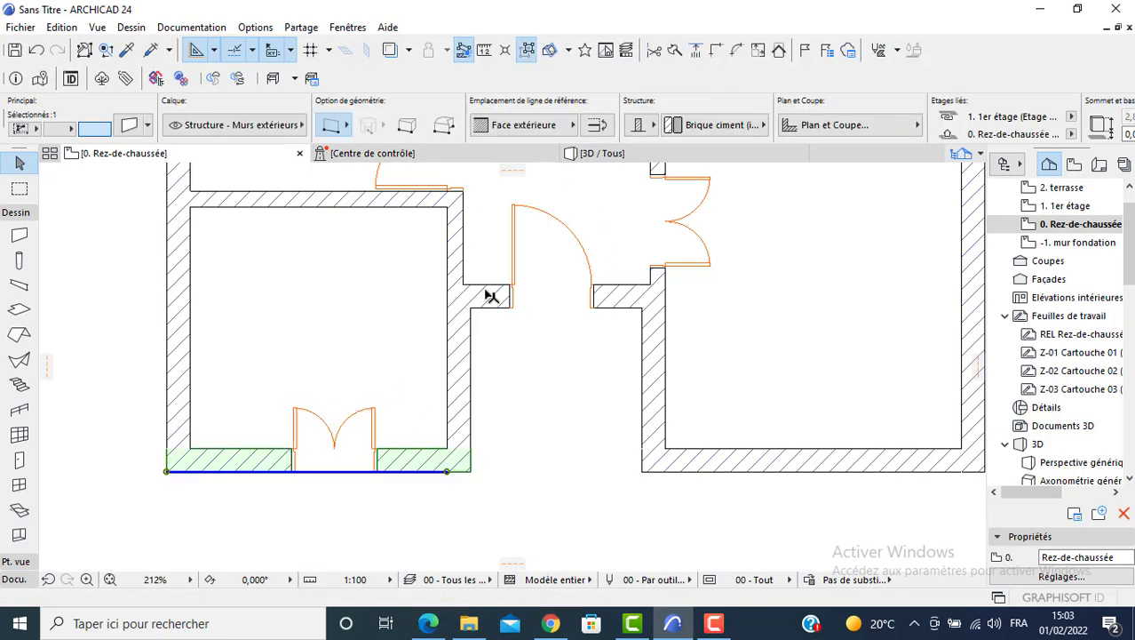
pyautogui.click(375, 458)
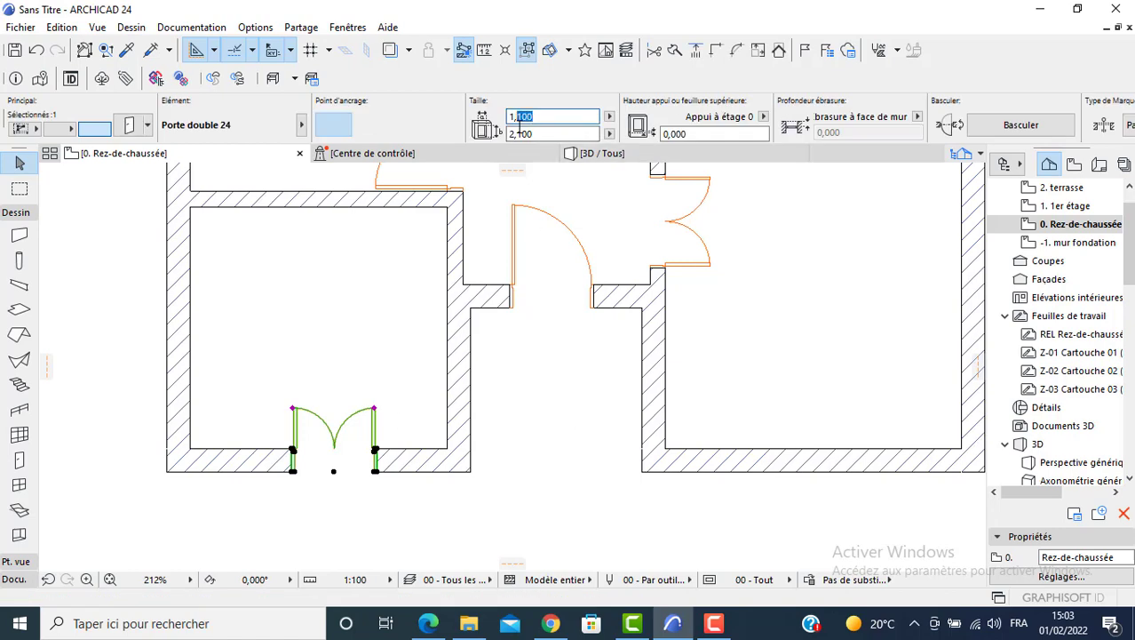
pyautogui.click(633, 257)
# Move the large lower-right room's double door down its wall to the corner with the entrance wall.
pyautogui.scroll(2, 662, 271)
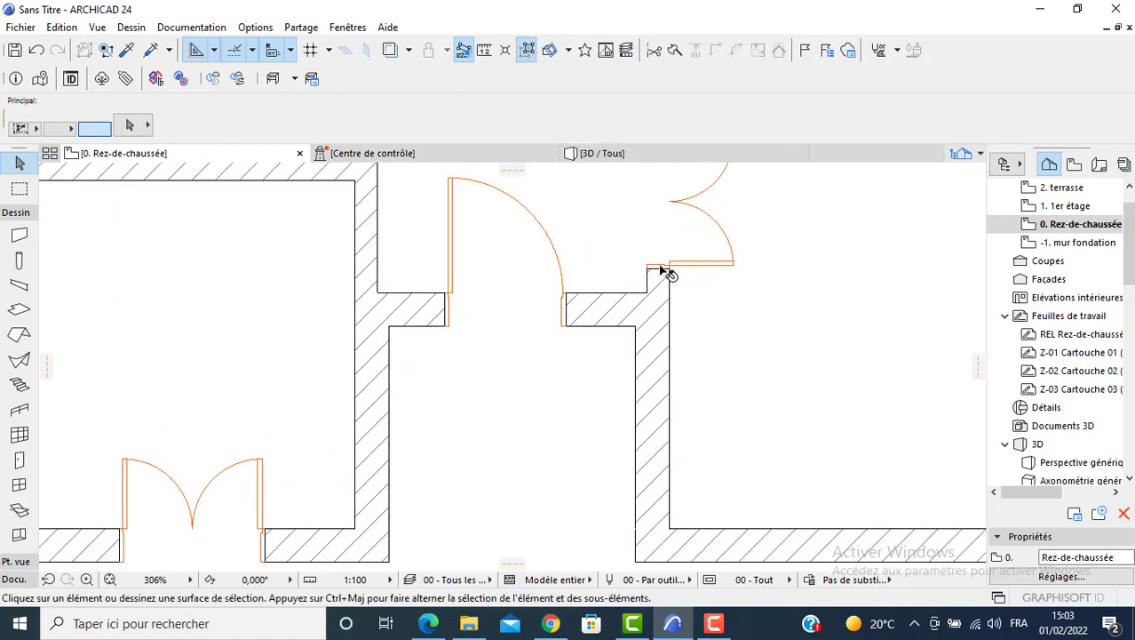
pyautogui.click(662, 271)
pyautogui.click(654, 266)
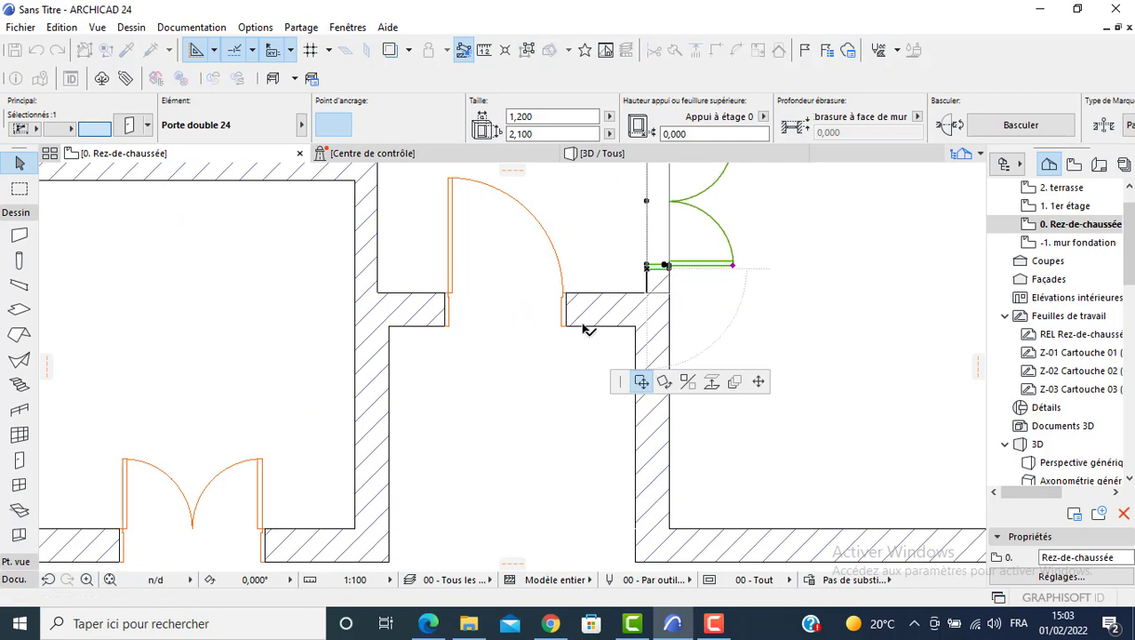
# Move the lower-left room's double door along the bottom exterior wall so its right jamb sits 0,6 m from the outer right corner.
pyautogui.scroll(-2, 350, 418)
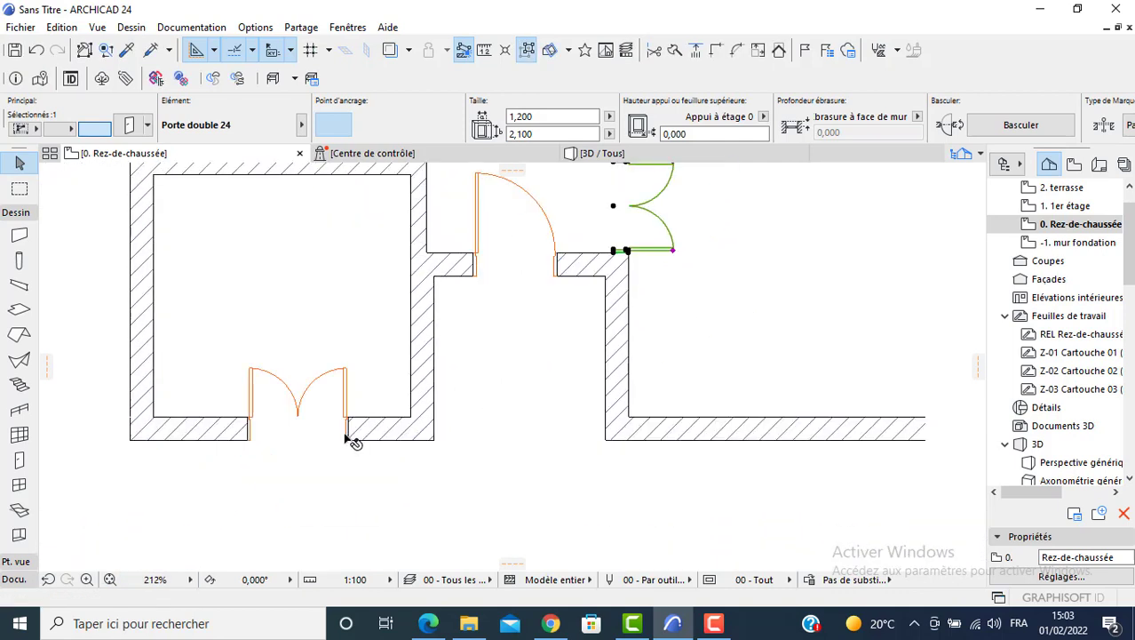
pyautogui.click(346, 441)
pyautogui.click(347, 440)
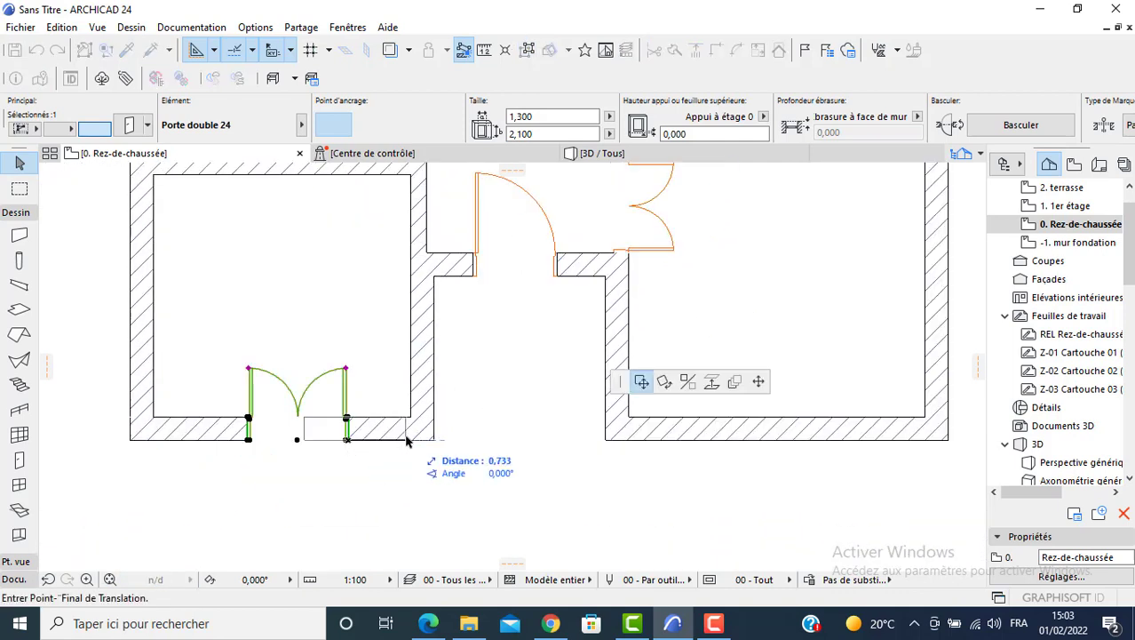
pyautogui.click(433, 441)
pyautogui.click(432, 440)
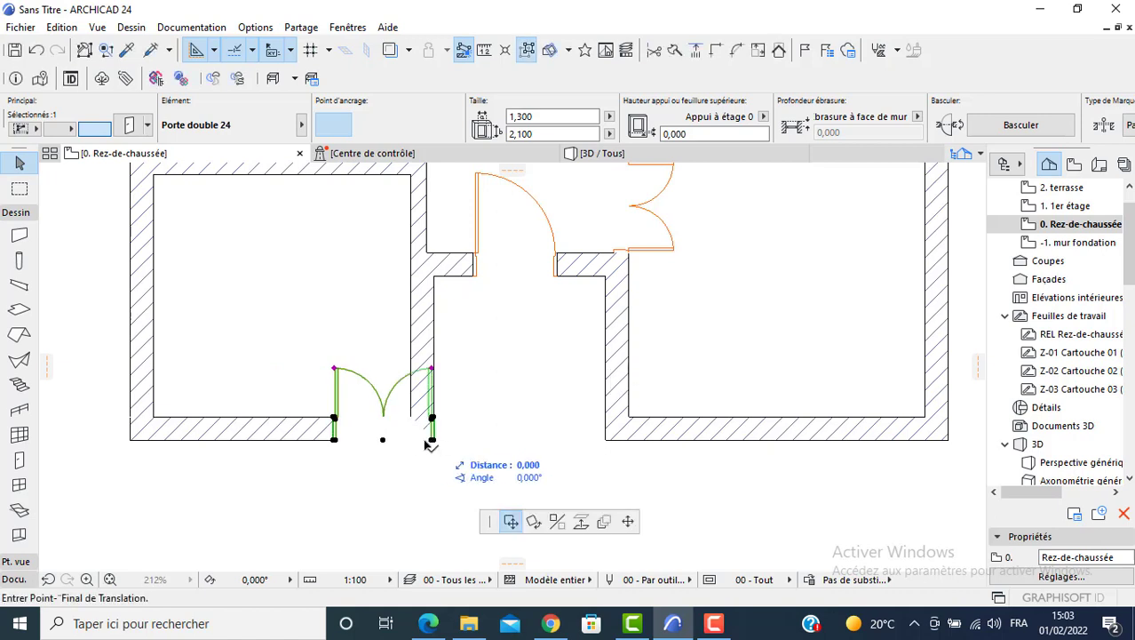
pyautogui.write('0')
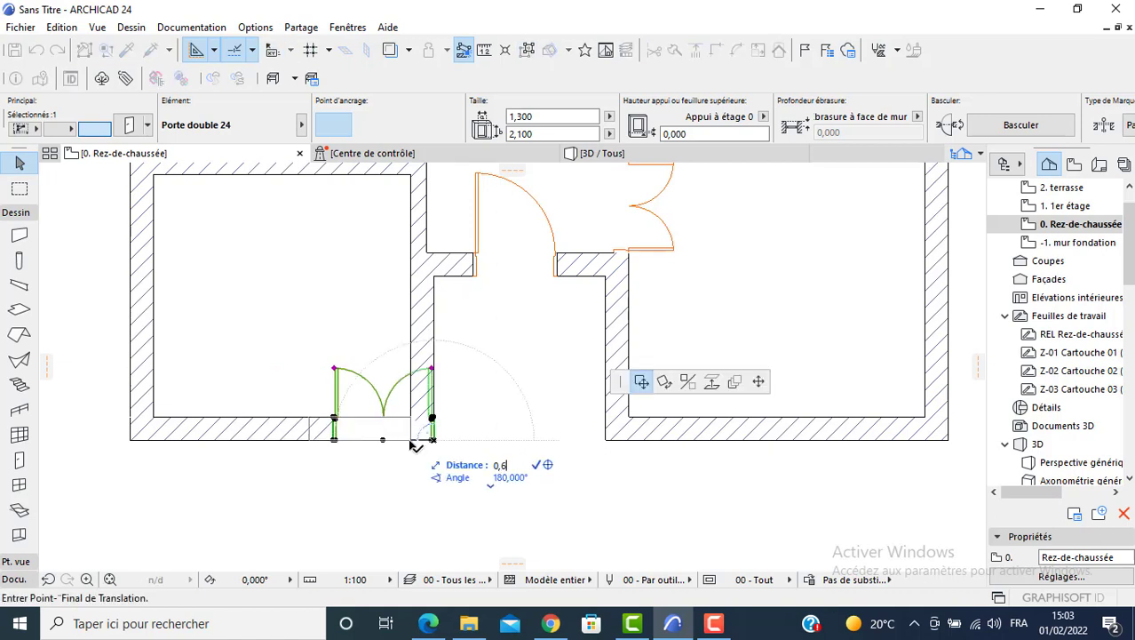
pyautogui.write(',6')
pyautogui.press('Return')
# Set the doors of the narrow right-hand room and the top middle room to a width of 0,8 m.
pyautogui.scroll(-3, 324, 283)
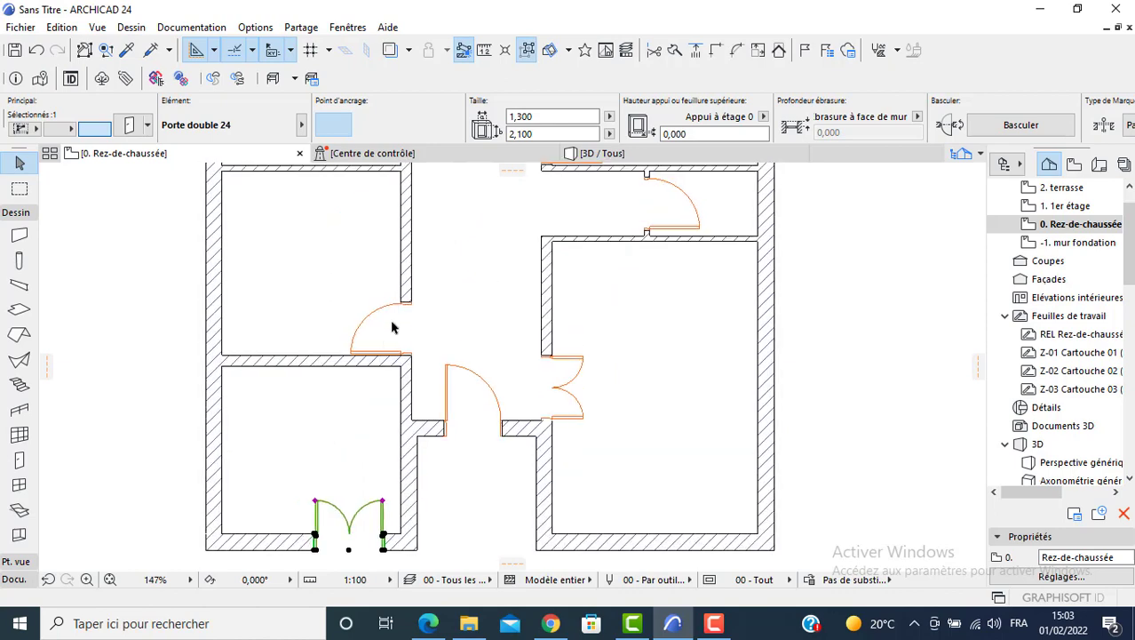
pyautogui.scroll(3, 615, 320)
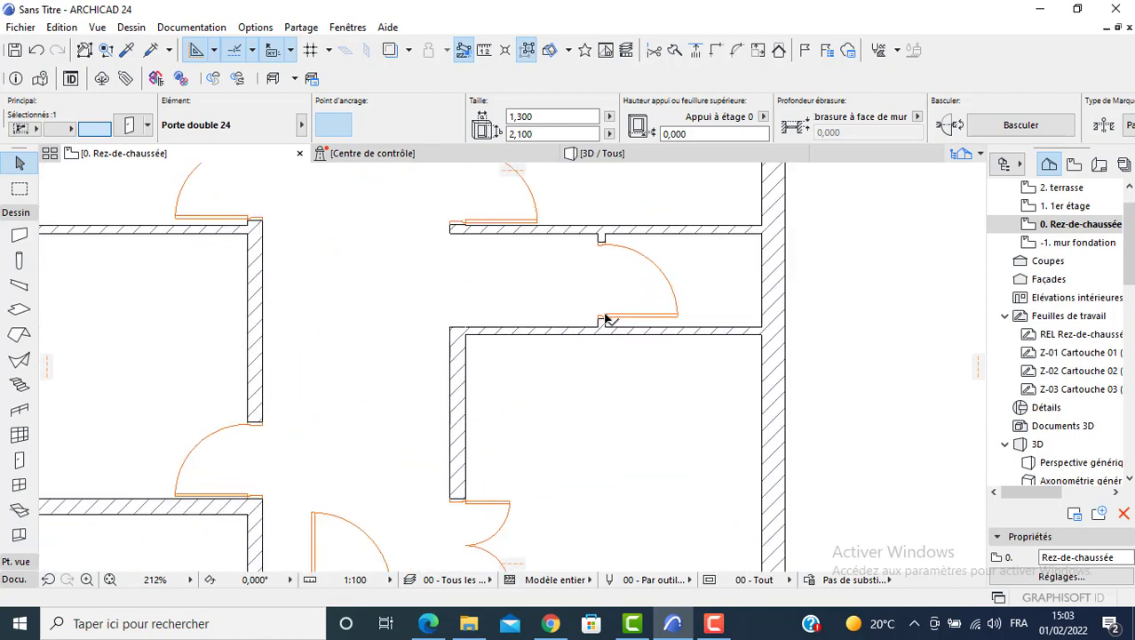
pyautogui.click(605, 320)
pyautogui.scroll(3, 411, 311)
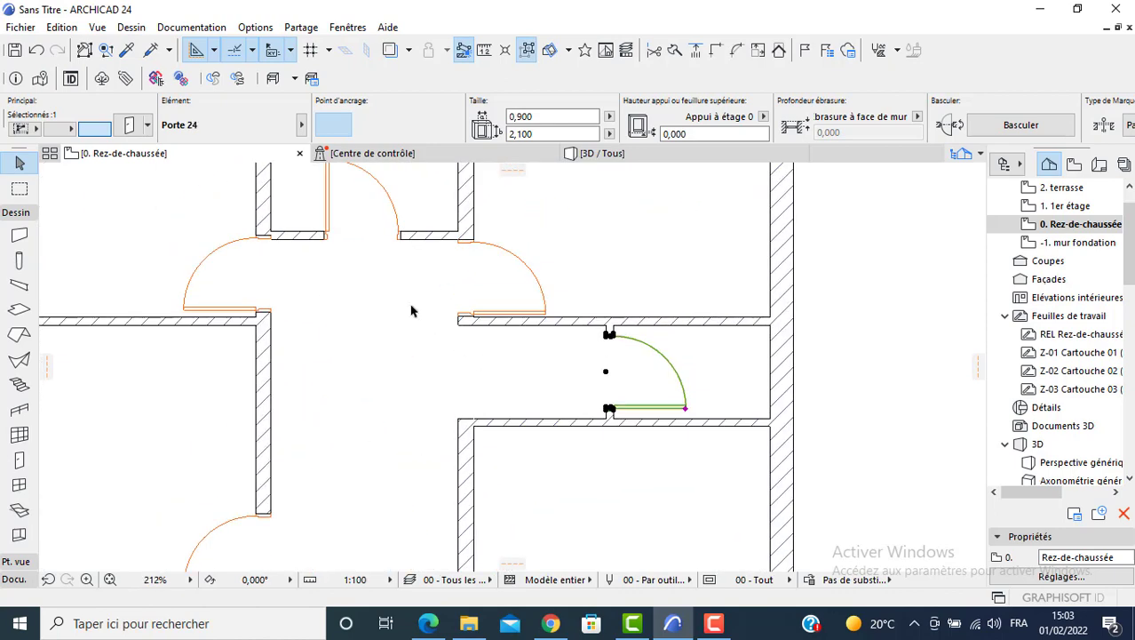
pyautogui.keyDown('shift'); pyautogui.click(399, 238); pyautogui.keyUp('shift')
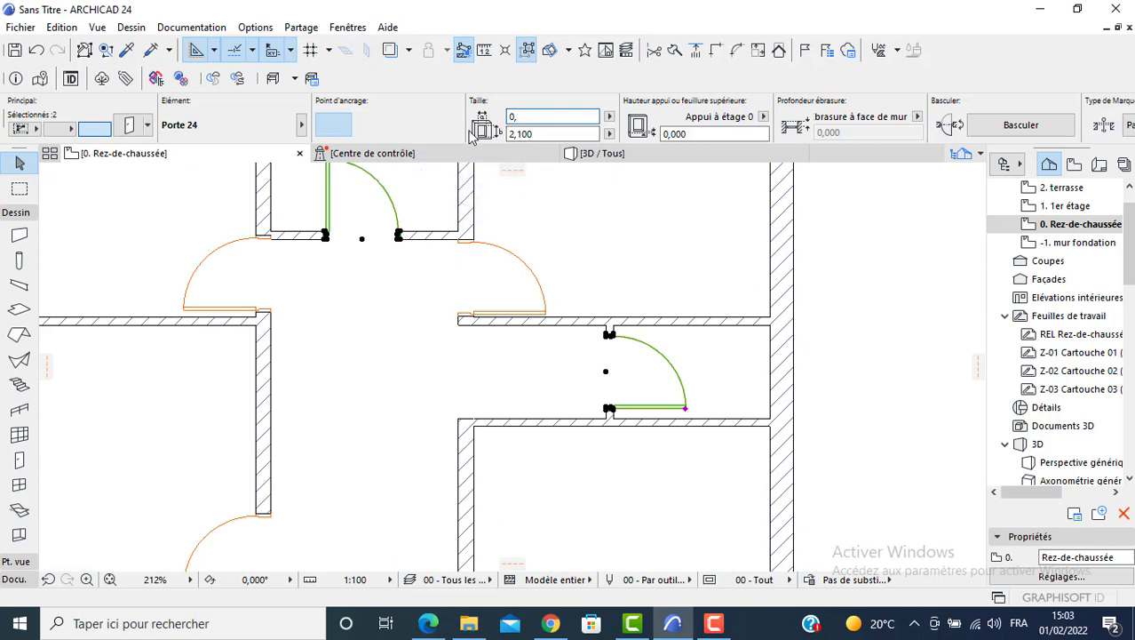
pyautogui.write('800')
pyautogui.press('Return')
pyautogui.click(422, 276)
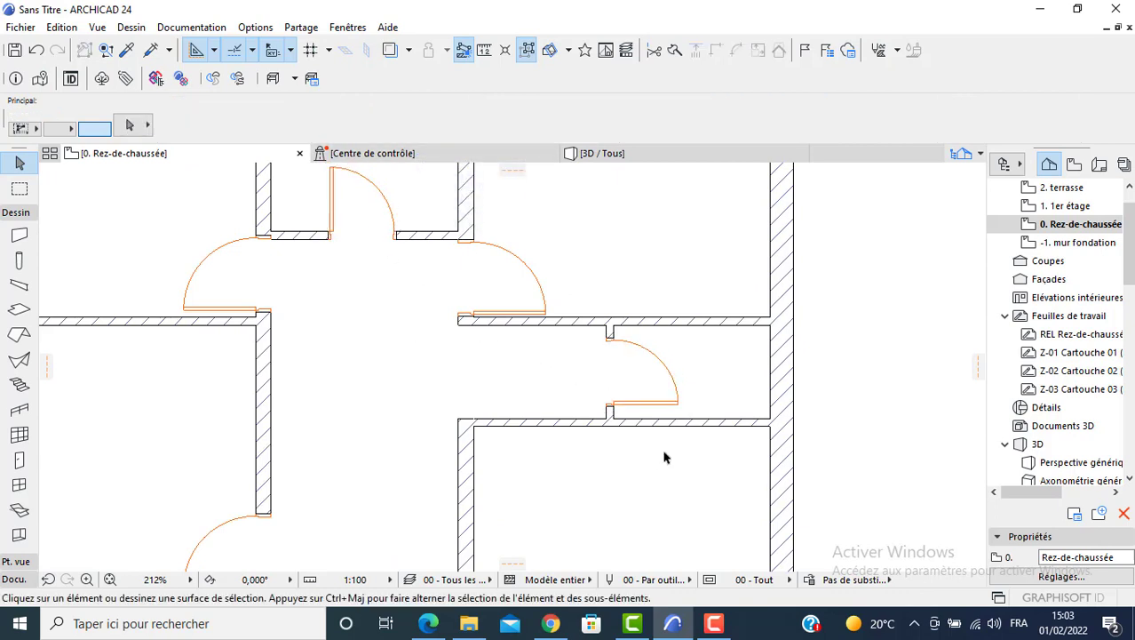
# Reposition the narrow right-hand room's door so its lower jamb sits 0,2 m above the room's lower wall, and clear the selection.
pyautogui.click(618, 411)
pyautogui.scroll(3, 617, 411)
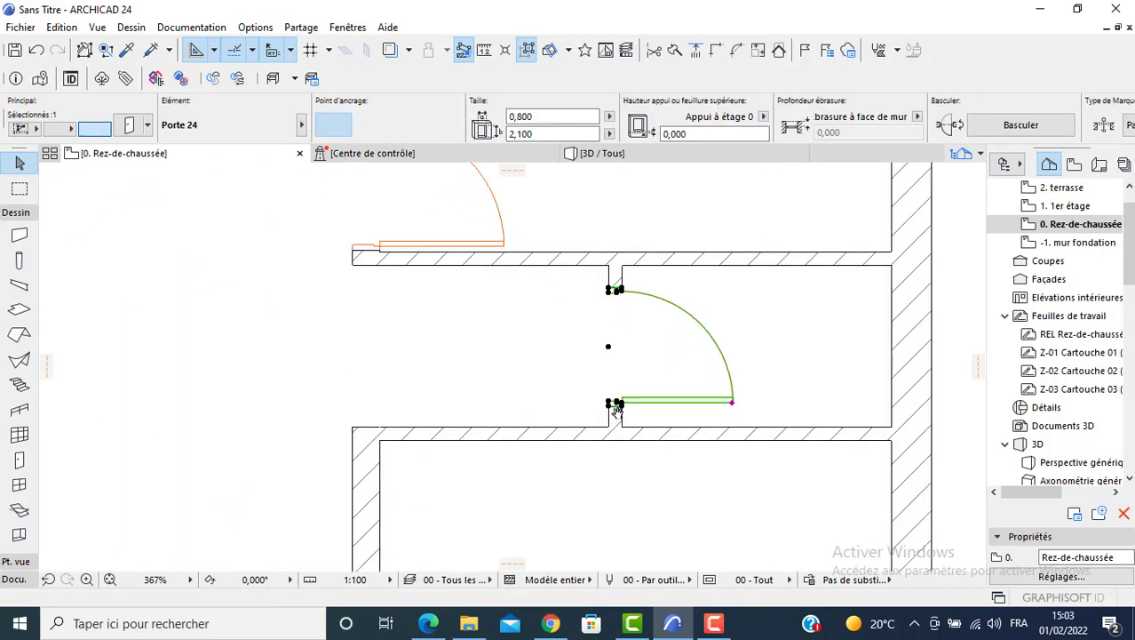
pyautogui.click(609, 407)
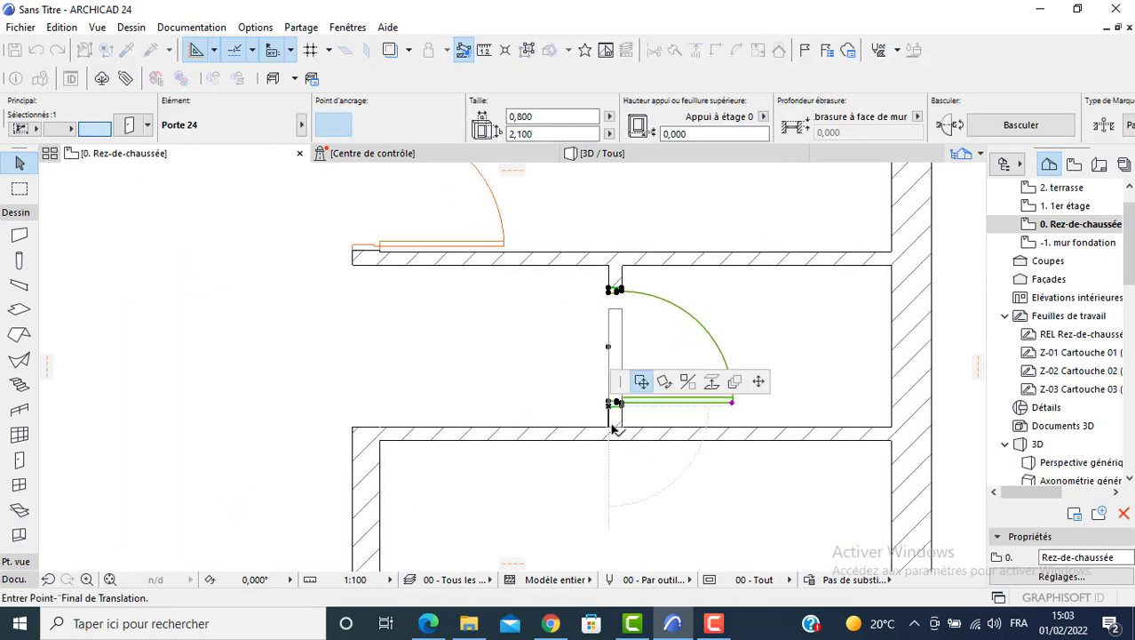
pyautogui.click(612, 428)
pyautogui.click(612, 424)
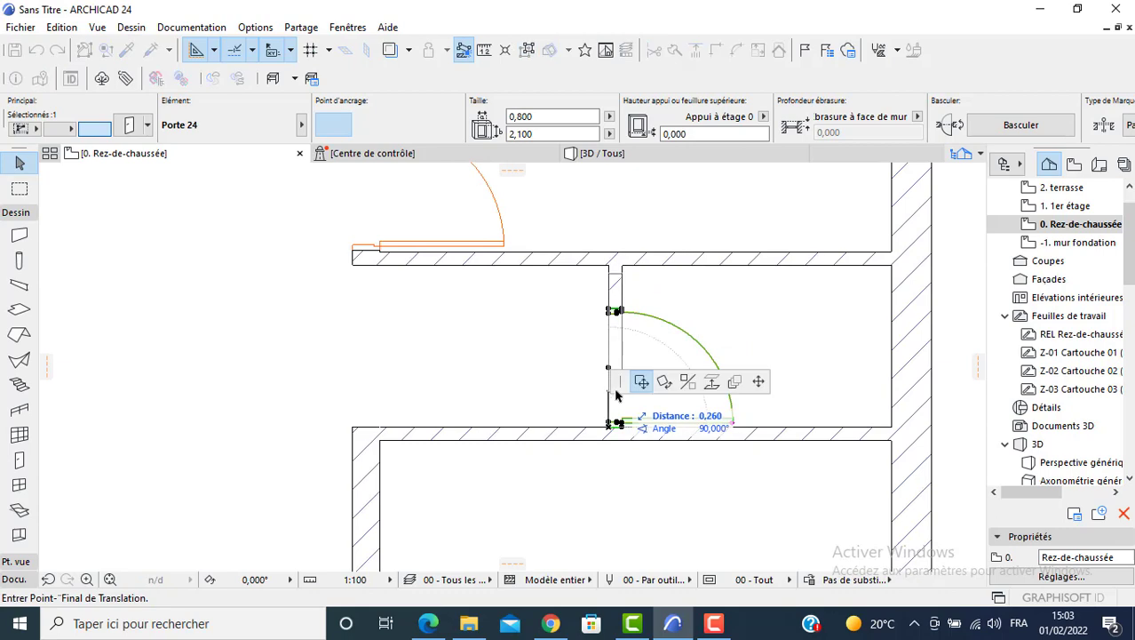
pyautogui.write('0')
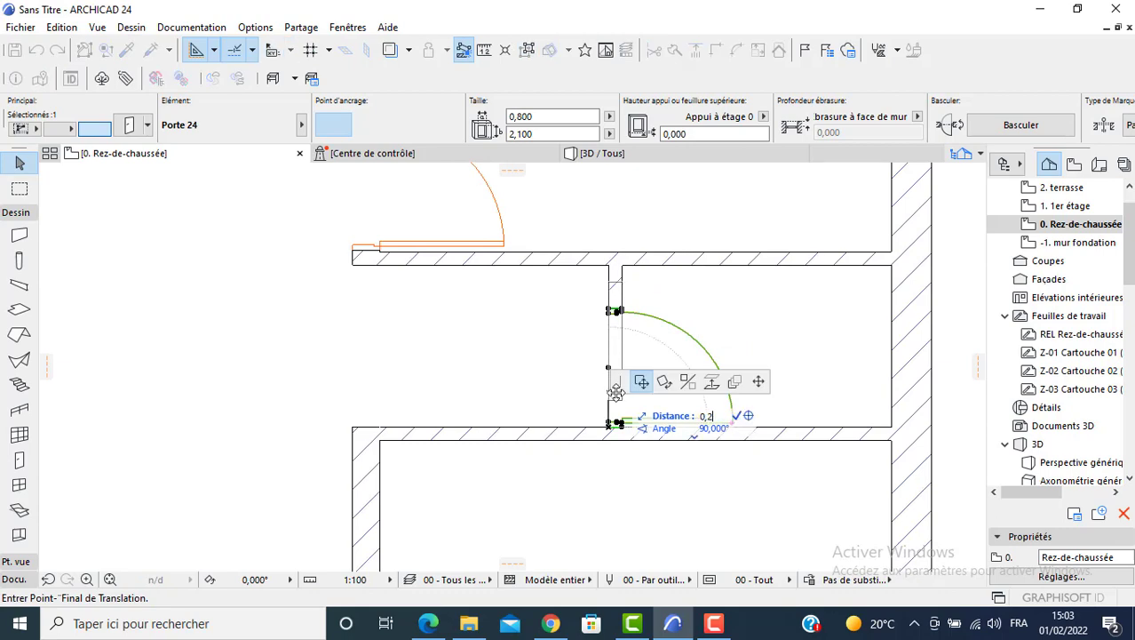
pyautogui.press('Return')
pyautogui.click(448, 368)
# Open the settings of the upper-right room's door and examine its frame width options (Largeur cadre uniforme).
pyautogui.scroll(-3, 307, 318)
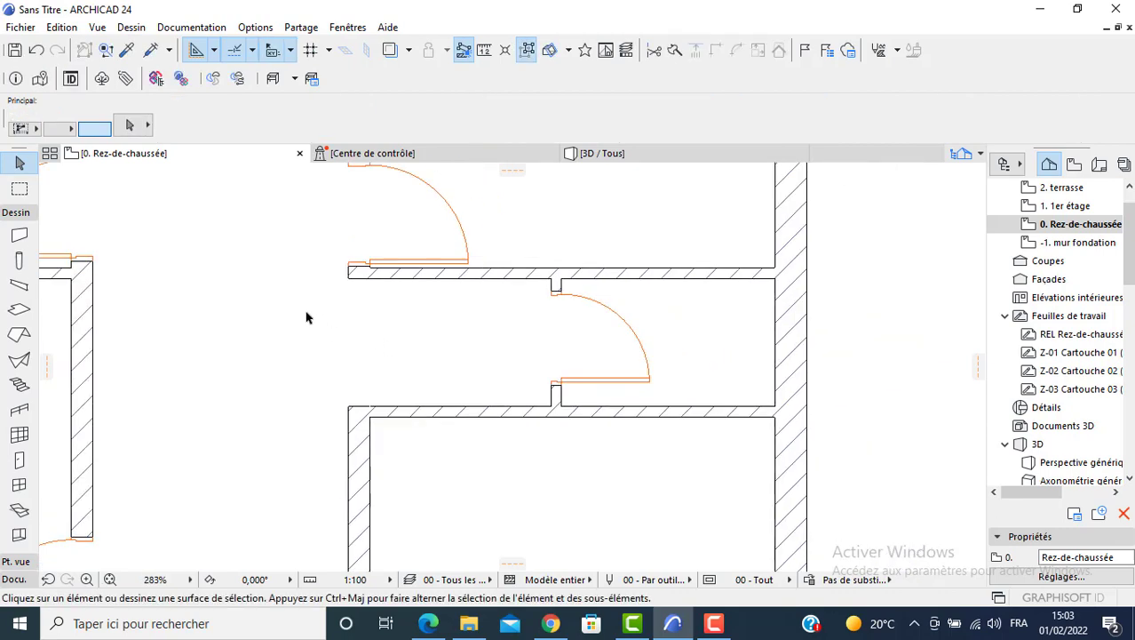
pyautogui.scroll(6, 494, 398)
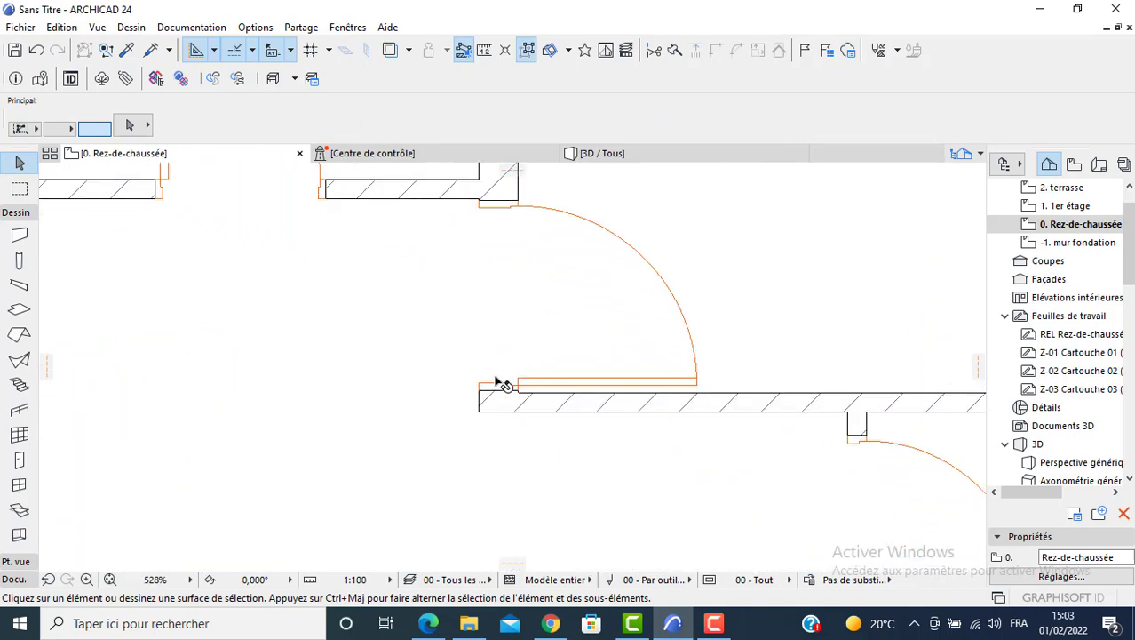
pyautogui.click(498, 384)
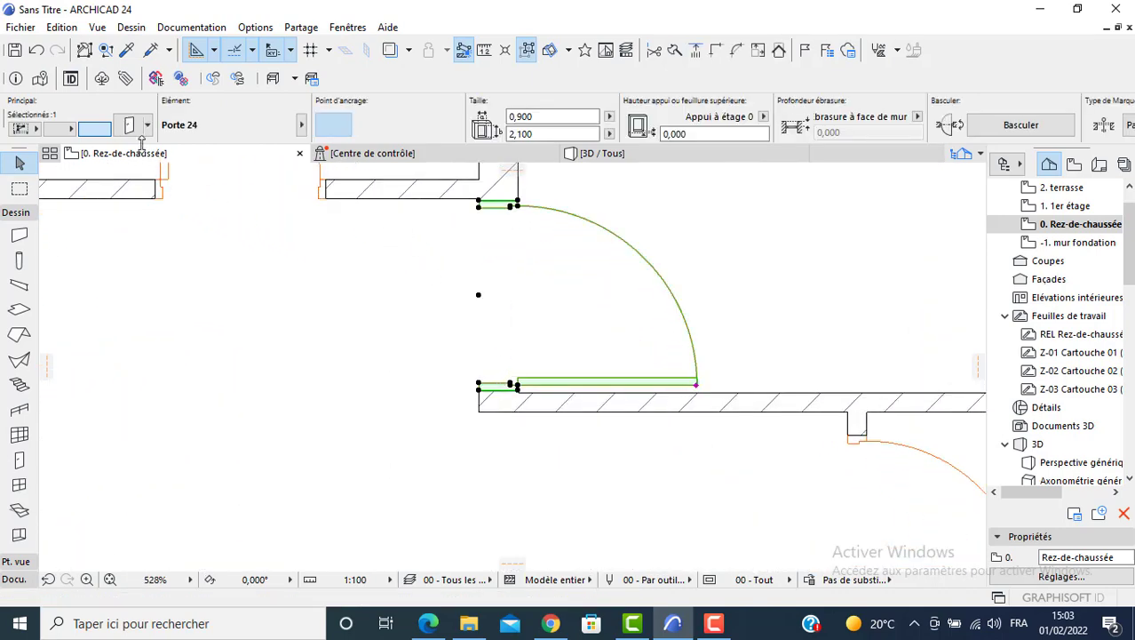
pyautogui.doubleClick(518, 202)
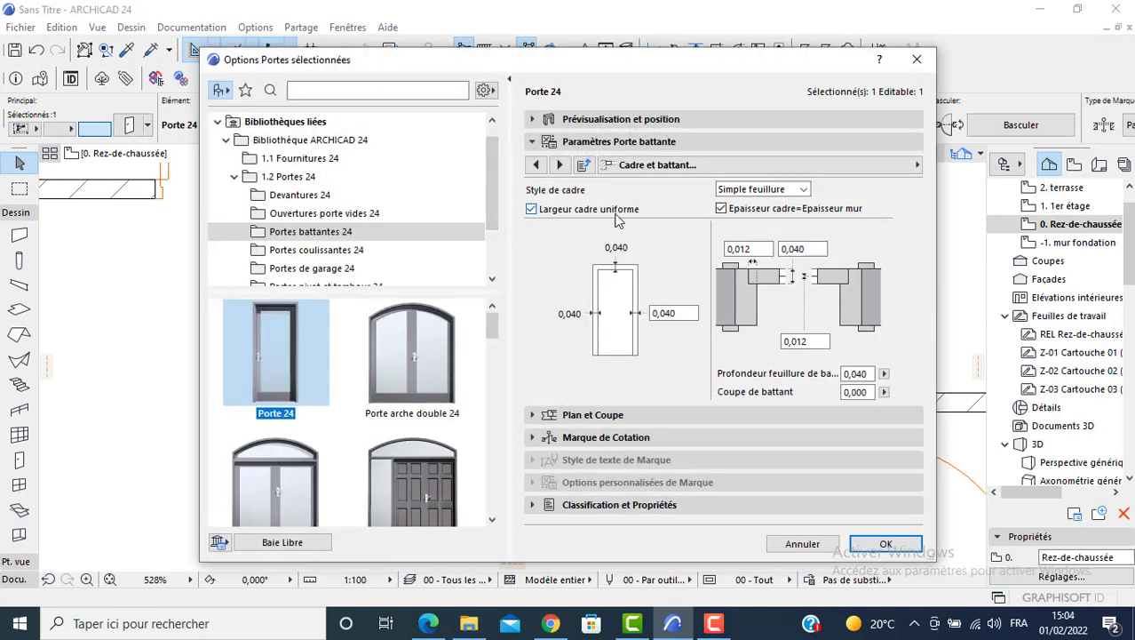
pyautogui.click(532, 209)
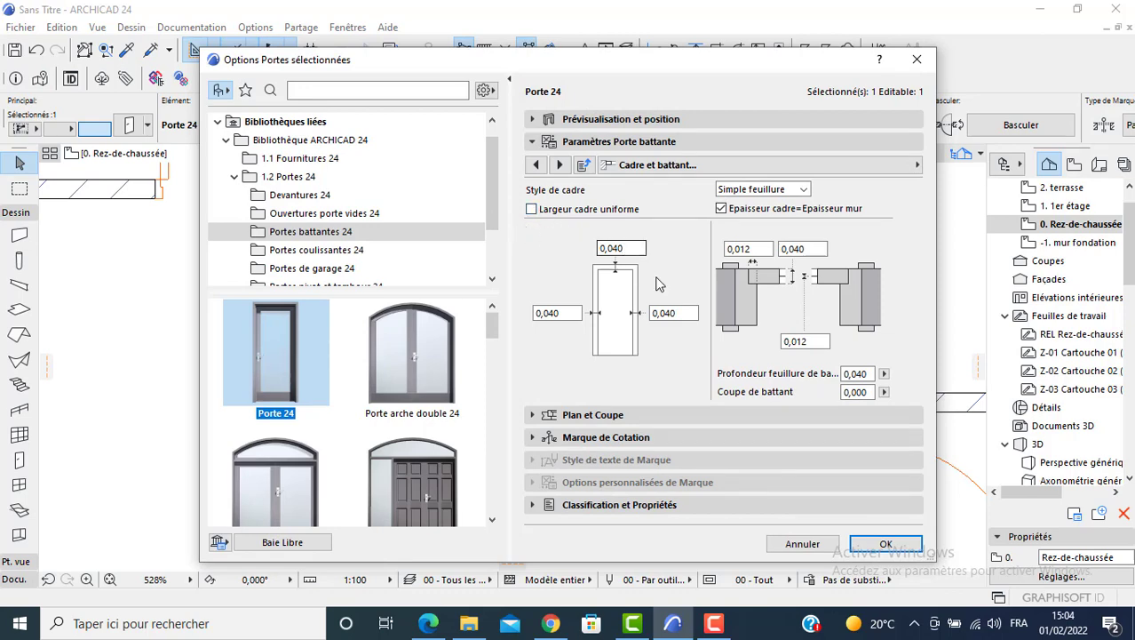
pyautogui.click(532, 209)
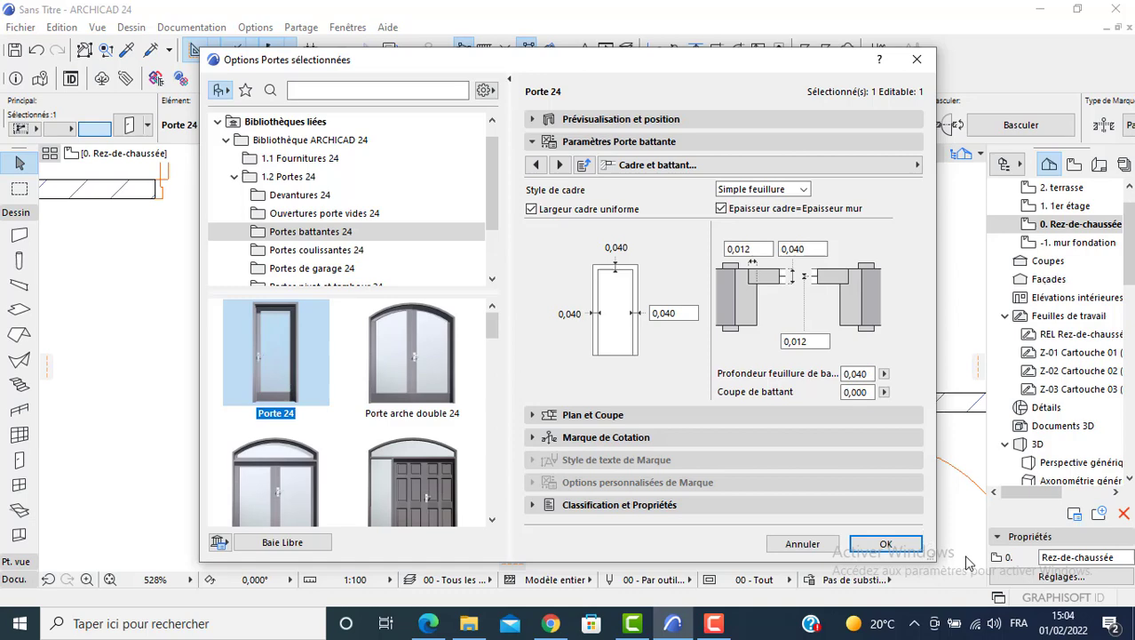
pyautogui.click(898, 545)
pyautogui.scroll(-3, 422, 275)
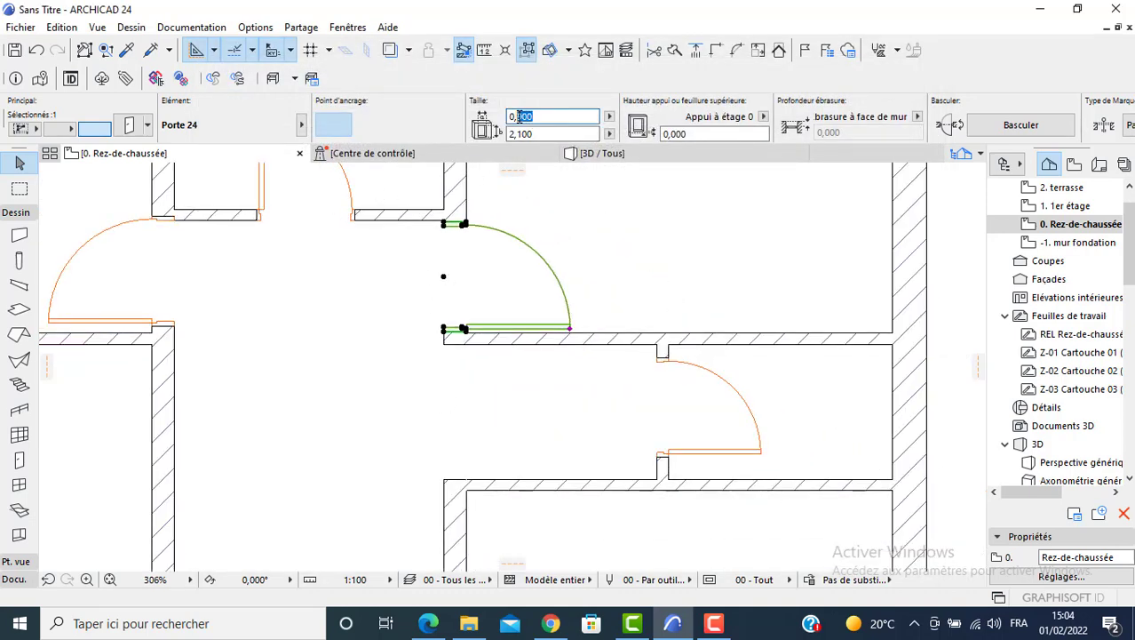
# Recheck the upper-right room's door settings, set the door's width to 0,82 m and clear the selection.
pyautogui.doubleClick(515, 235)
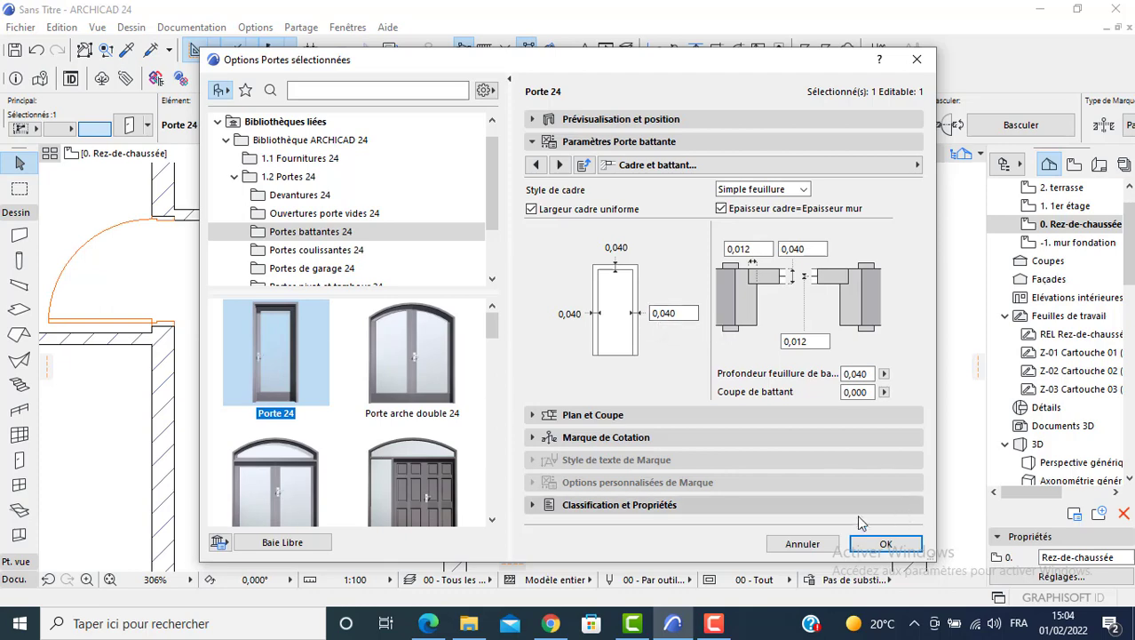
pyautogui.click(886, 544)
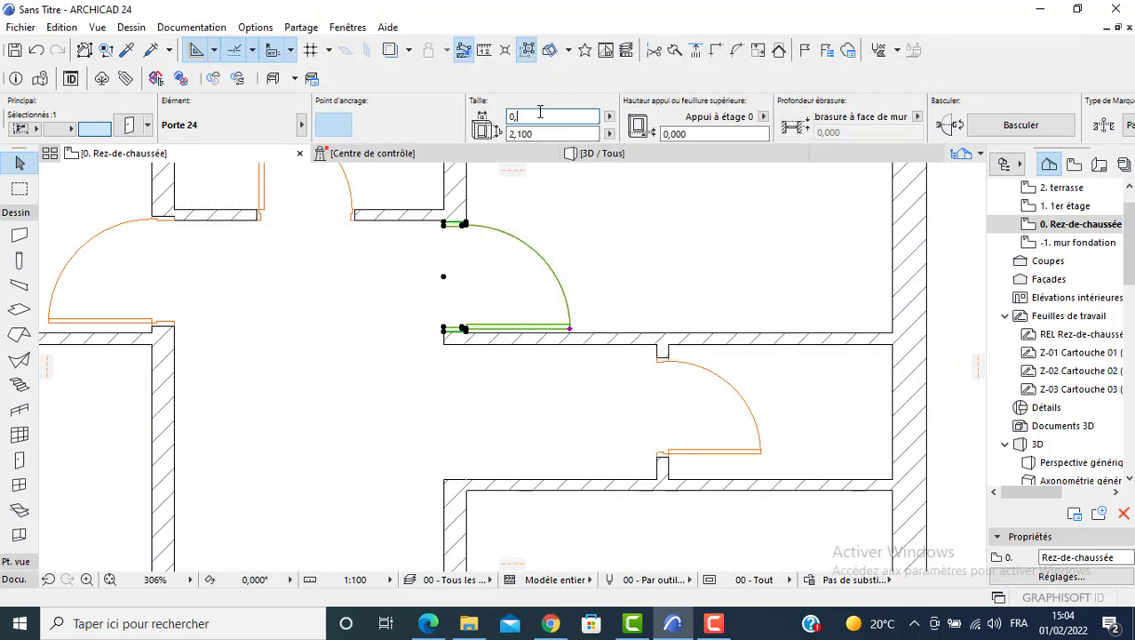
pyautogui.write('0')
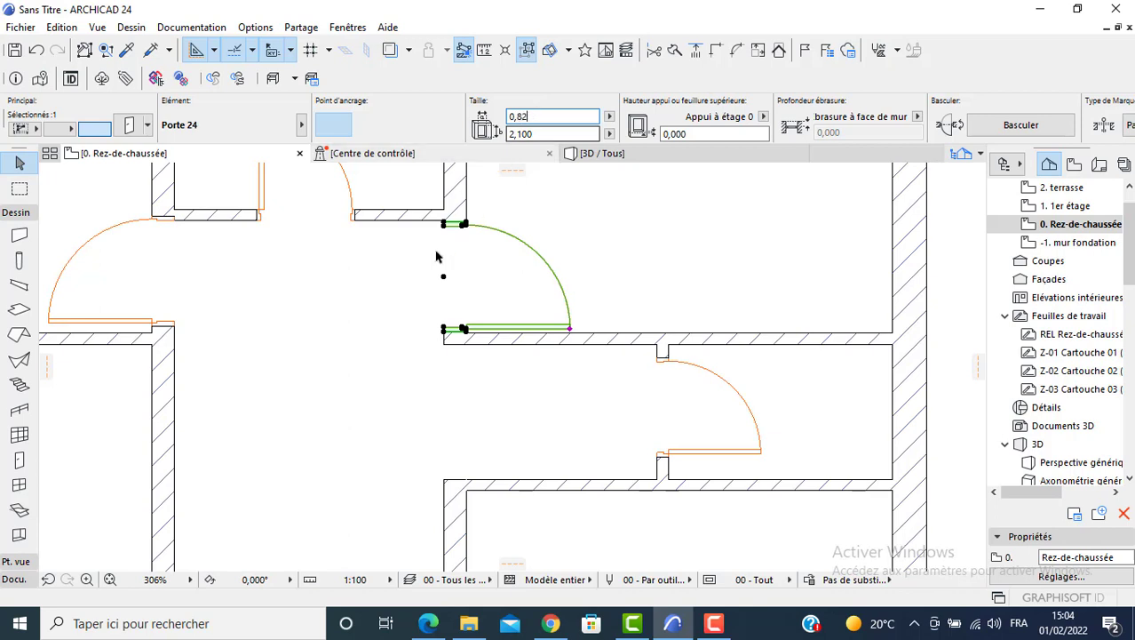
pyautogui.click(418, 326)
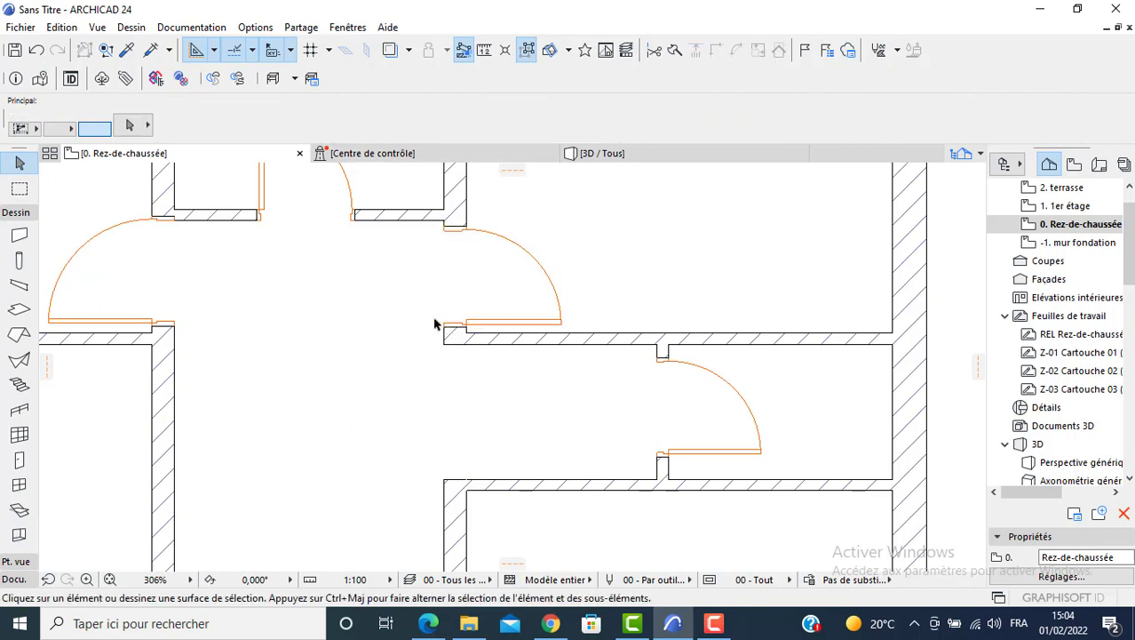
# Pick up the upper-right room door's 0,82 m settings and transfer them to the other single doors, including the entrance door.
pyautogui.keyDown('alt'); pyautogui.click(454, 316); pyautogui.keyUp('alt')
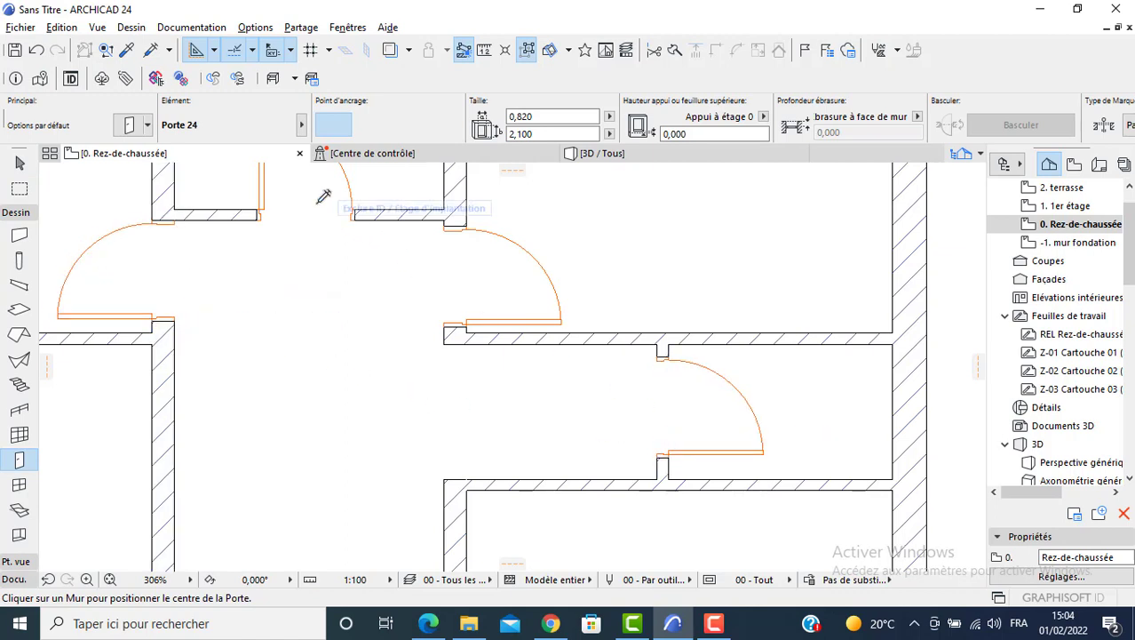
pyautogui.scroll(-5, 291, 276)
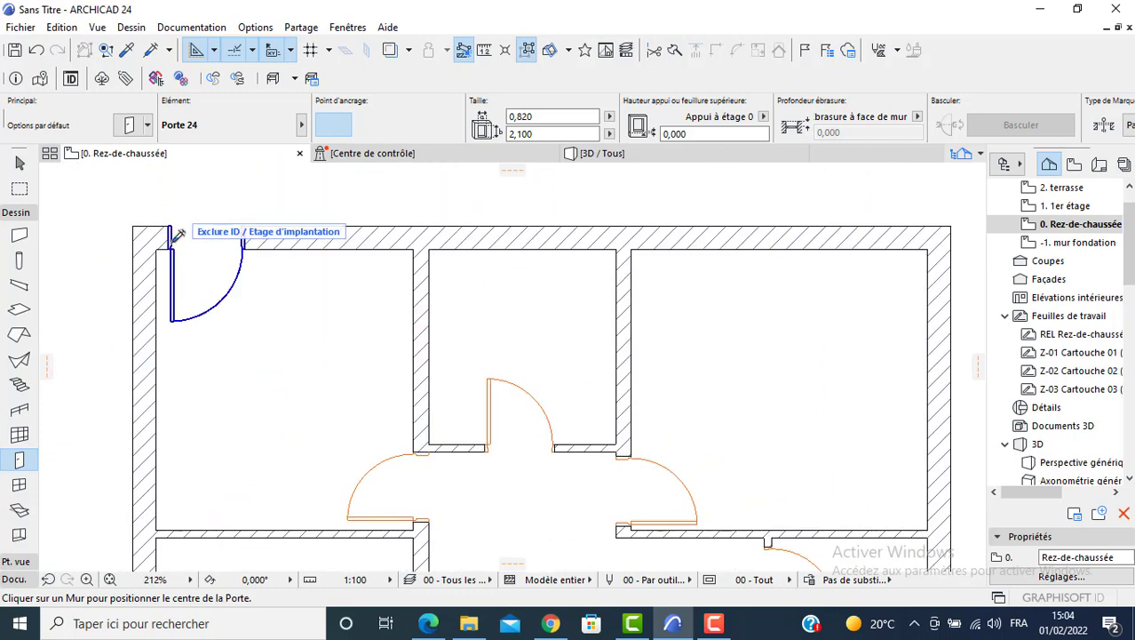
pyautogui.scroll(-2, 369, 283)
pyautogui.moveTo(369, 283); pyautogui.dragTo(396, 392, button='middle')
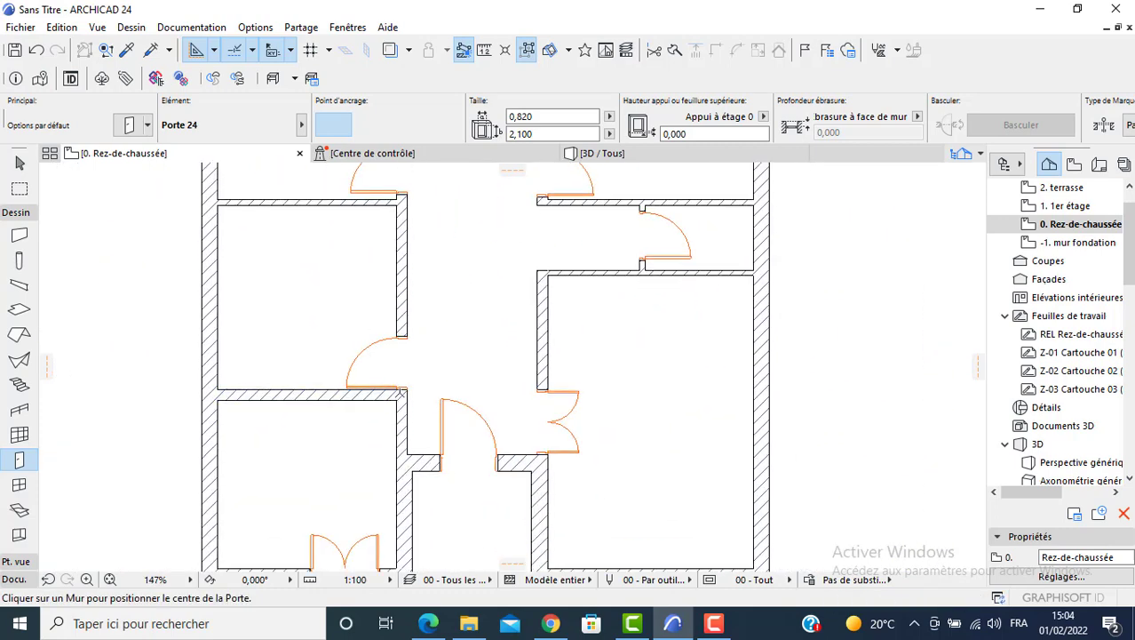
pyautogui.scroll(2, 396, 392)
pyautogui.click(412, 377)
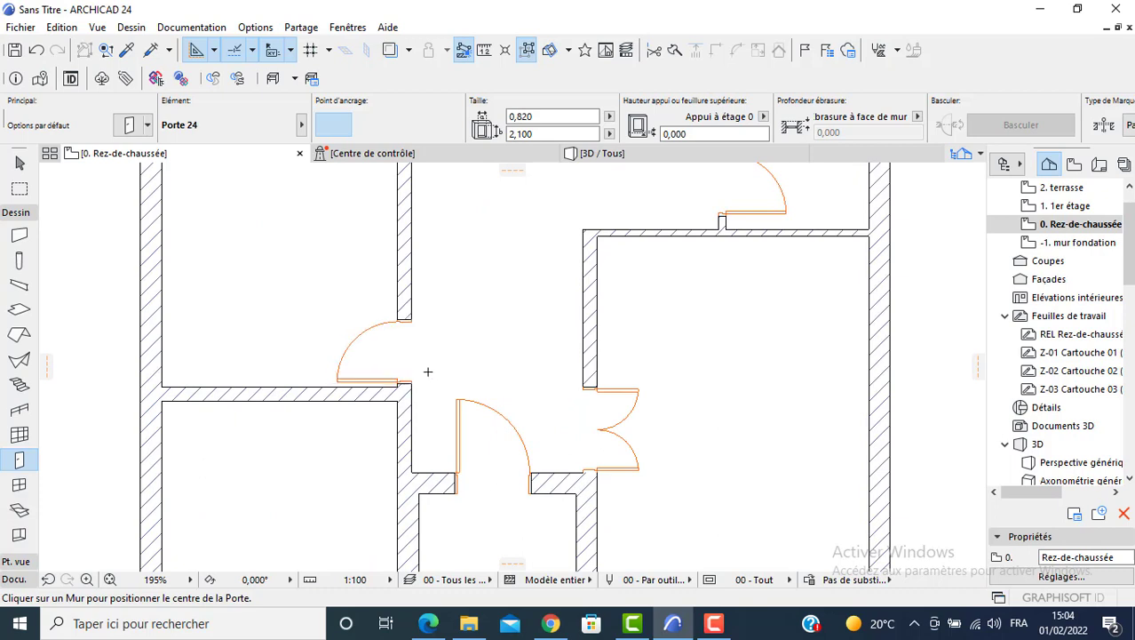
pyautogui.click(463, 484)
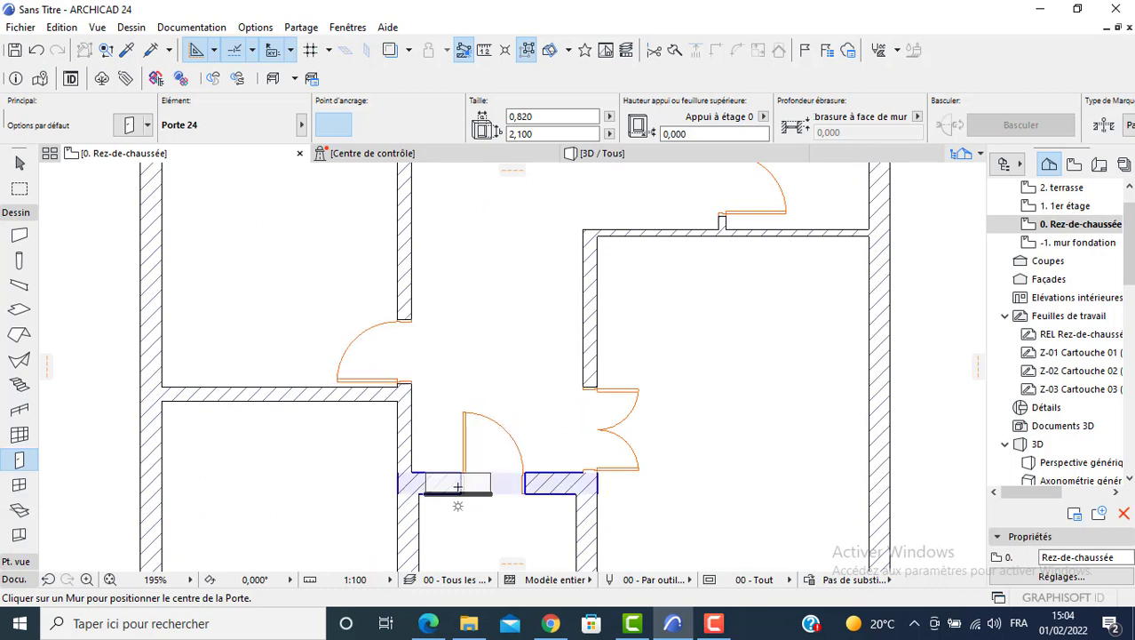
# Set the entrance door's width to 0,92 m and clear the selection.
pyautogui.press('Escape')
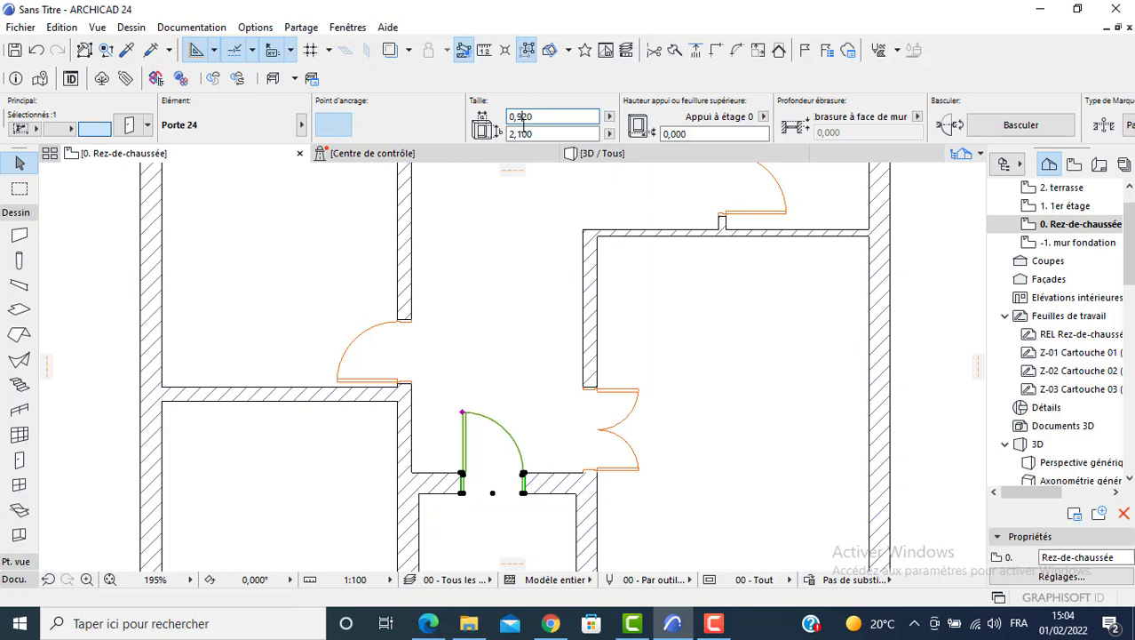
pyautogui.click(524, 238)
# Reduce the width of the narrow right-hand room's door and the top middle room's door together.
pyautogui.scroll(3, 721, 327)
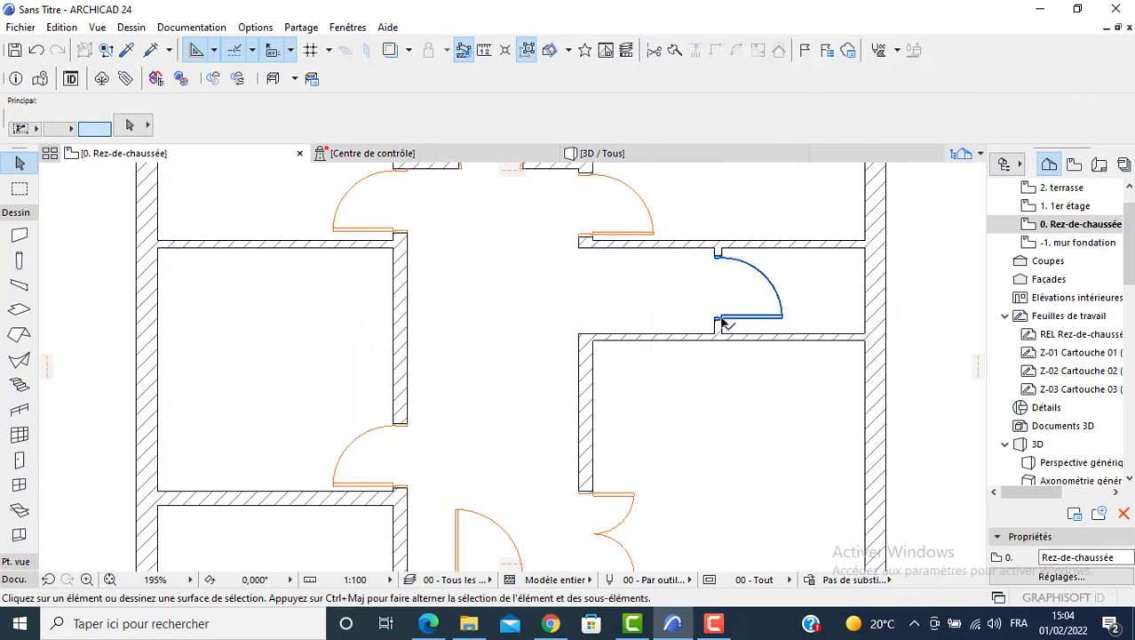
pyautogui.click(724, 325)
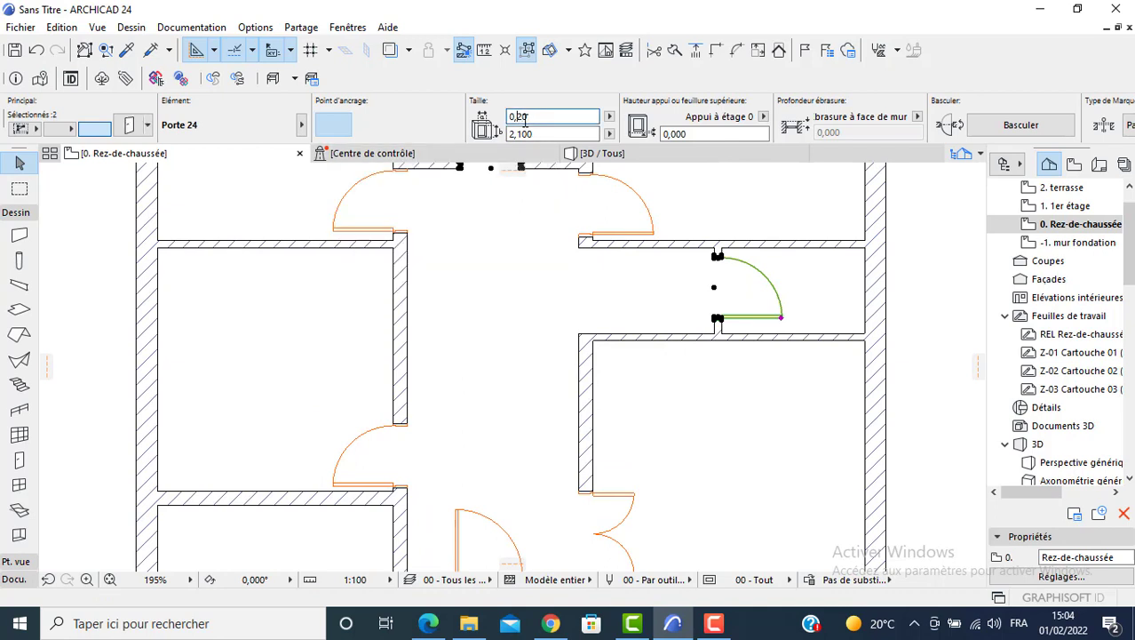
pyautogui.press('Return')
pyautogui.click(627, 318)
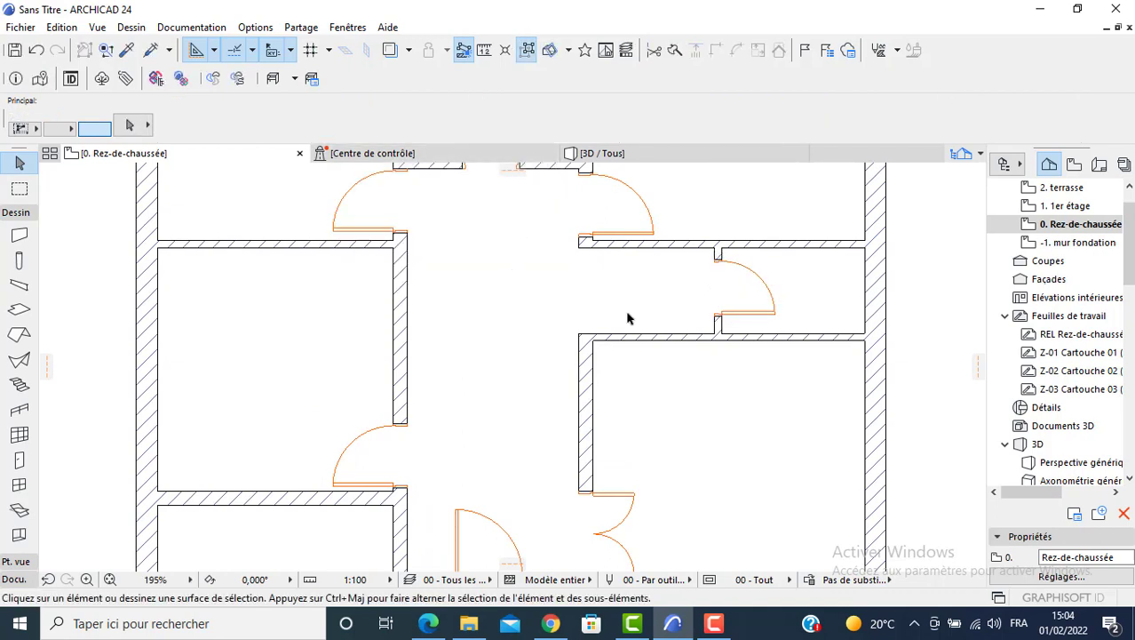
# Move the doors of the upper-left and upper-right rooms flush against the partition walls just below them.
pyautogui.scroll(4, 387, 242)
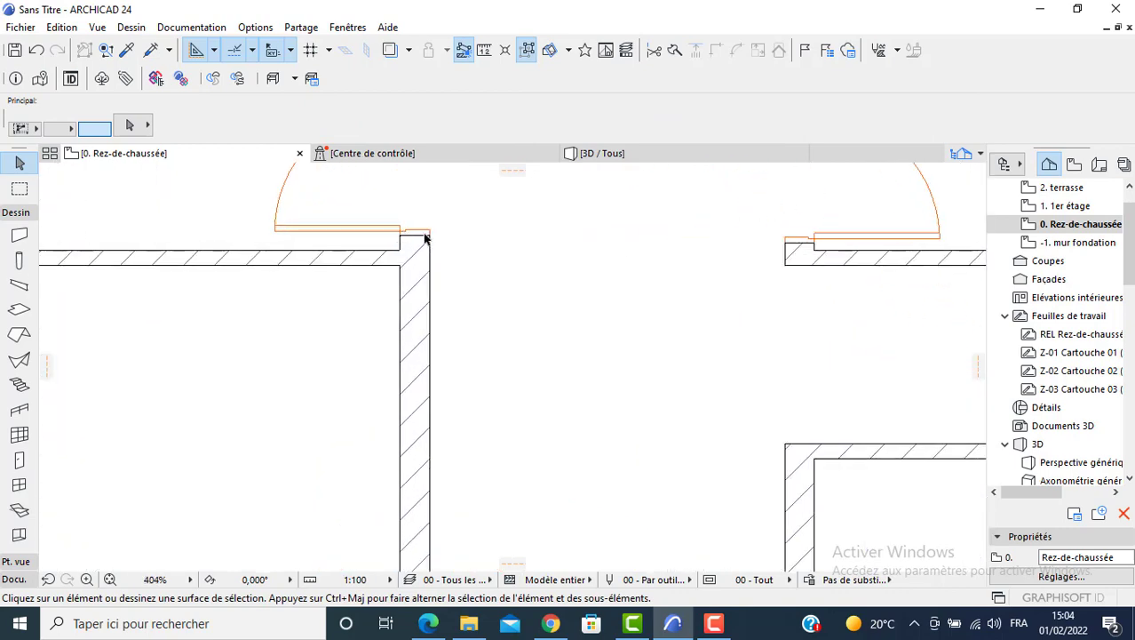
pyautogui.click(388, 242)
pyautogui.click(401, 233)
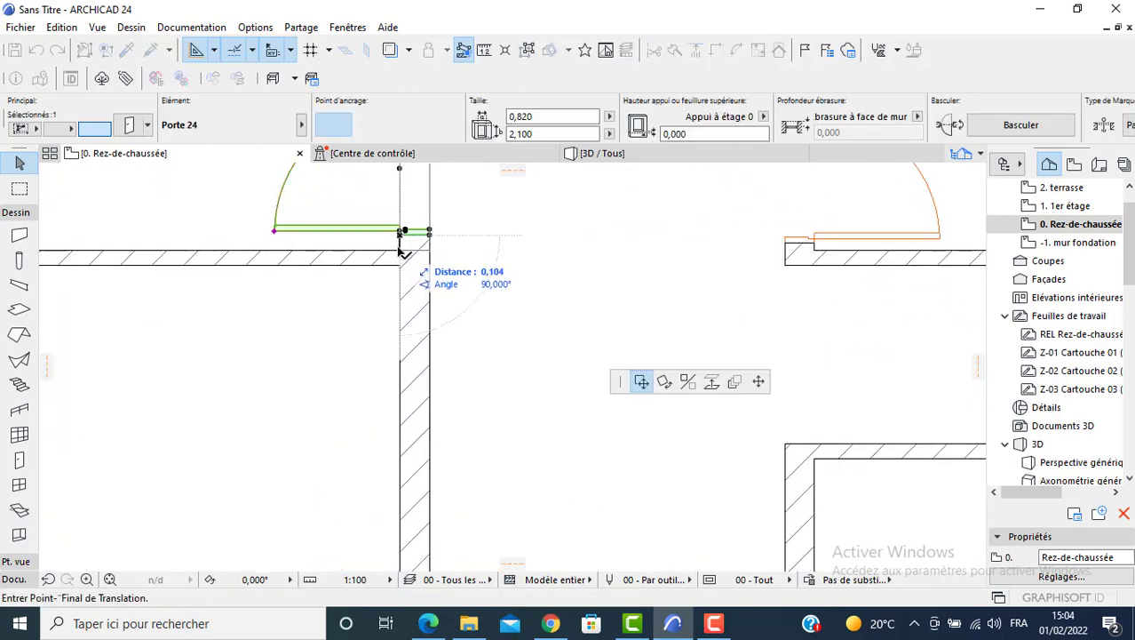
pyautogui.click(401, 247)
pyautogui.click(815, 246)
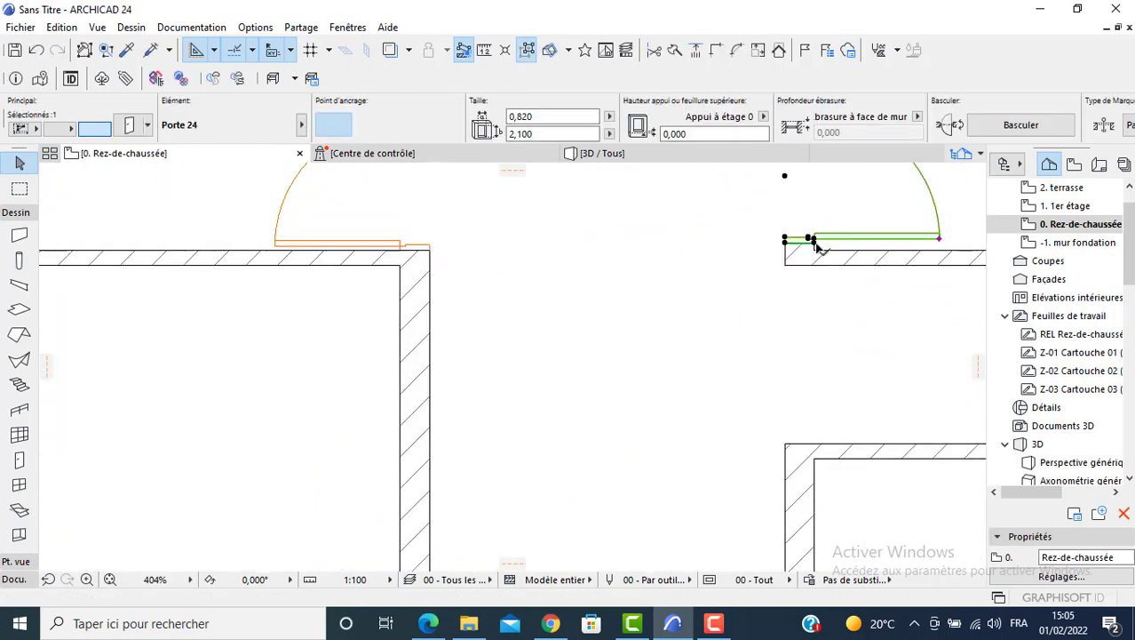
pyautogui.click(813, 246)
pyautogui.scroll(-2, 733, 267)
pyautogui.moveTo(817, 303); pyautogui.dragTo(496, 298, button='middle')
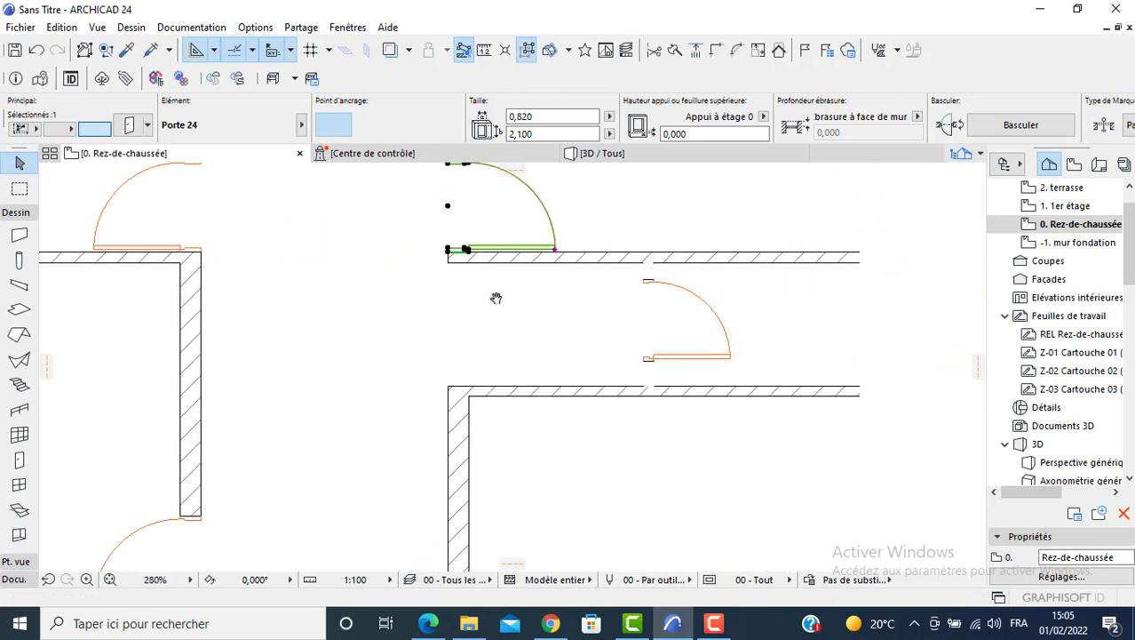
# Align the narrow right-hand room's door with its lower wall corner, and offset it 0,200 m upward from that corner.
pyautogui.scroll(2, 674, 372)
pyautogui.click(628, 362)
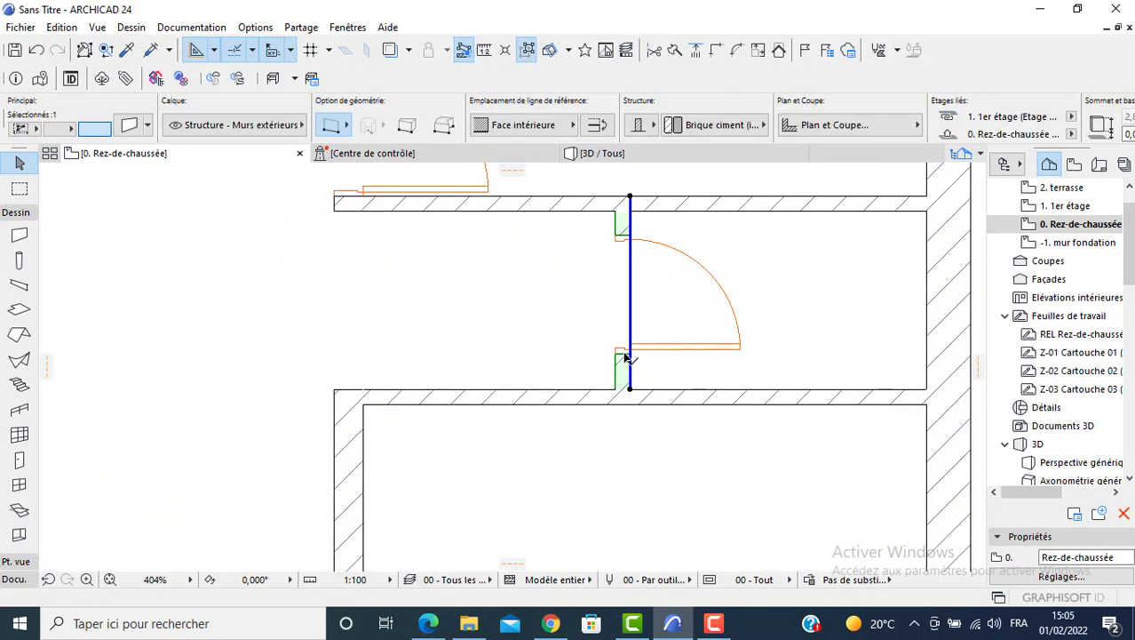
pyautogui.press('Escape')
pyautogui.click(628, 355)
pyautogui.click(626, 350)
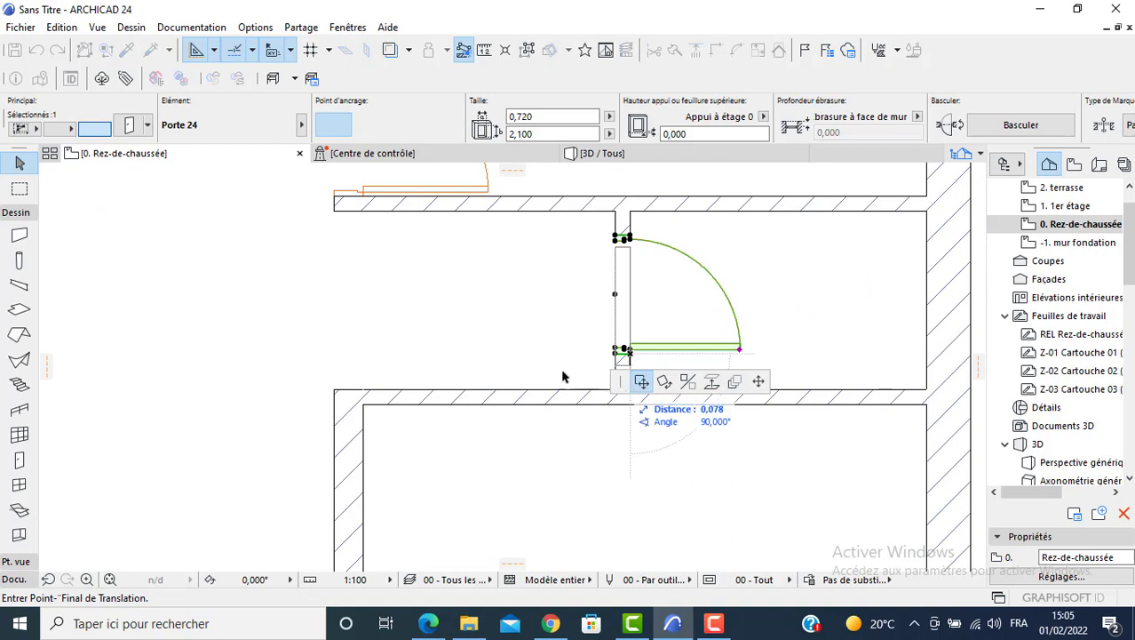
pyautogui.moveTo(633, 382); pyautogui.dragTo(454, 359, button='middle')
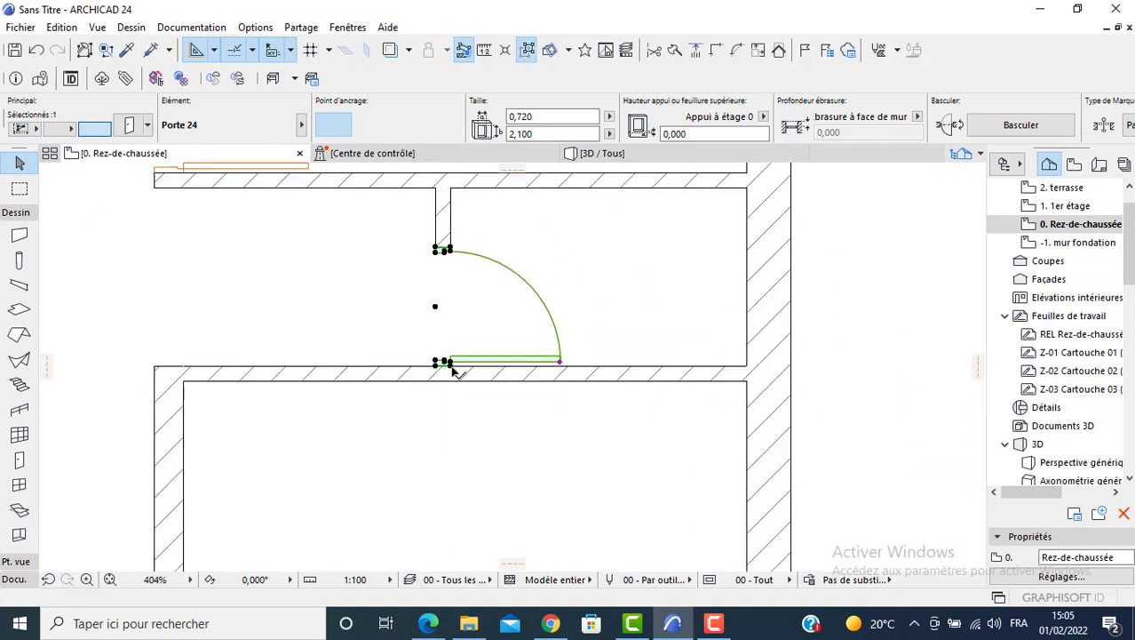
pyautogui.write('0,200')
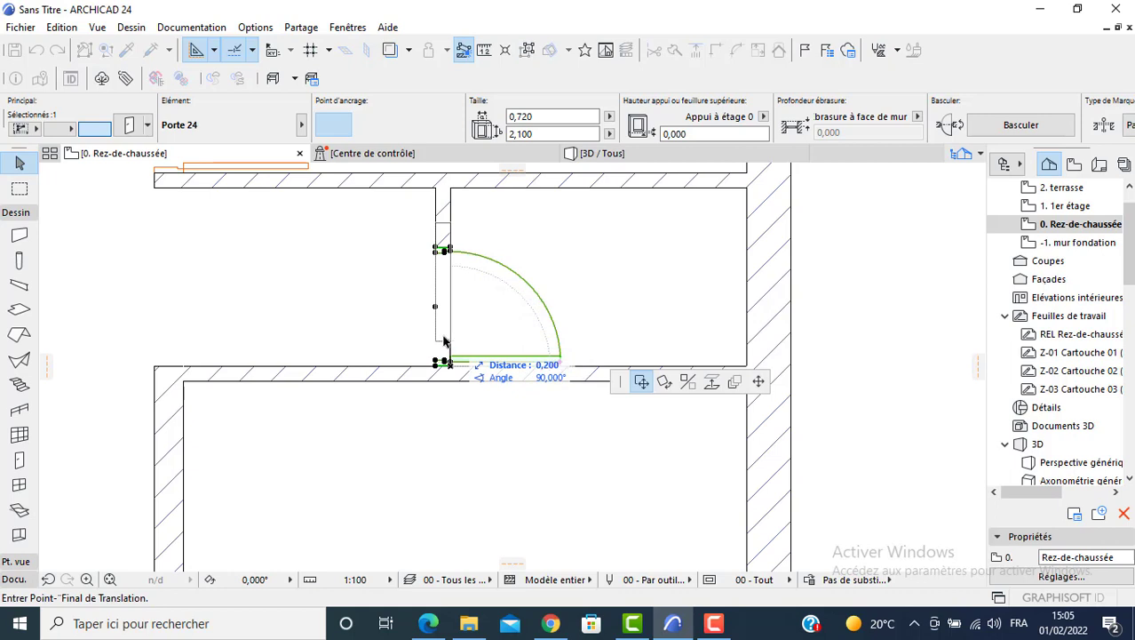
pyautogui.press('Return')
pyautogui.scroll(-3, 281, 352)
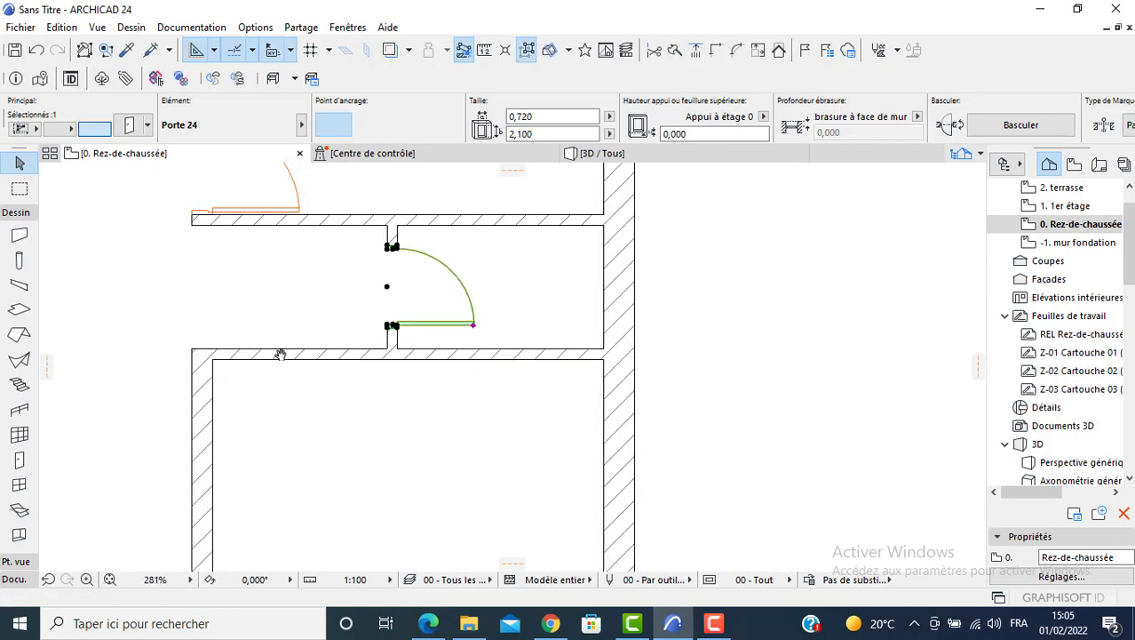
# Align the top middle room's door with the room's left wall, and offset it 0,8 m to the right.
pyautogui.click(241, 305)
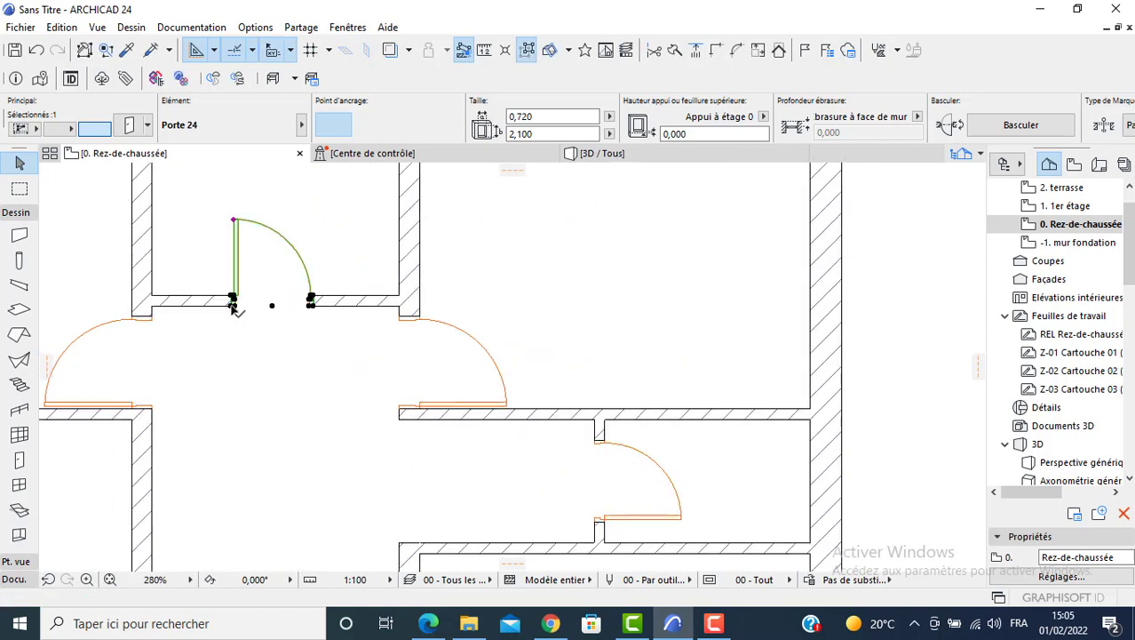
pyautogui.click(232, 306)
pyautogui.click(166, 314)
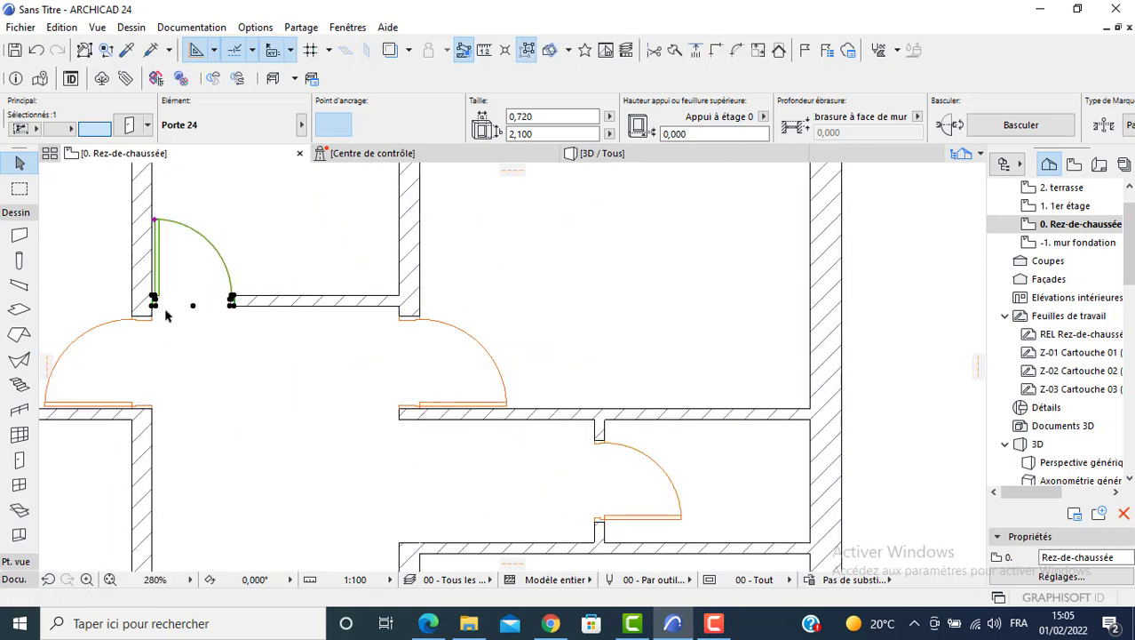
pyautogui.click(154, 306)
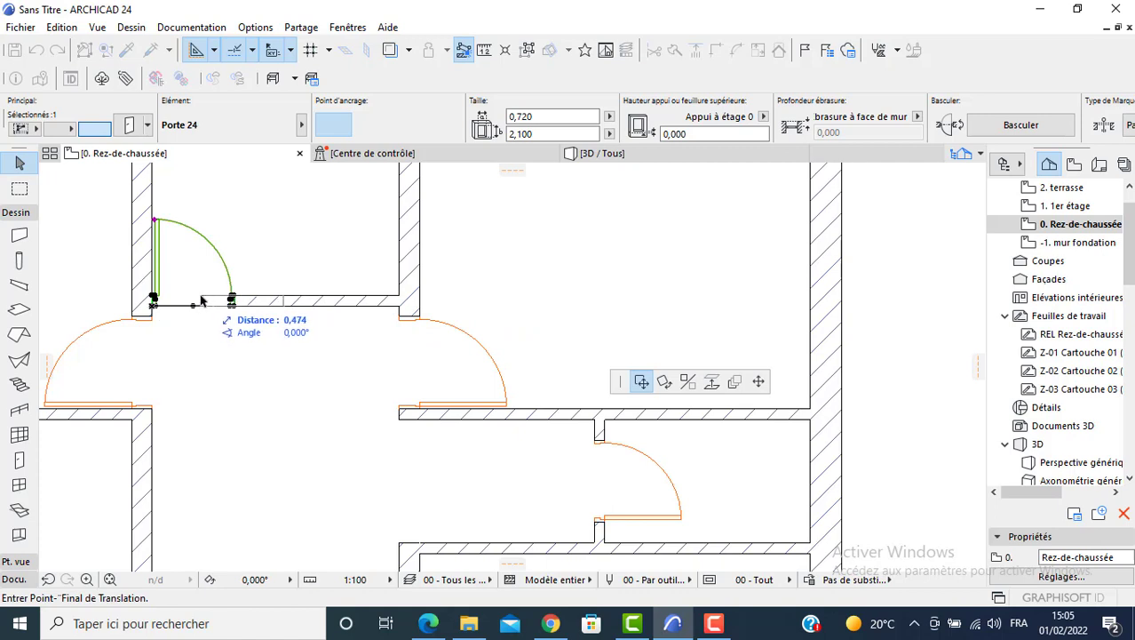
pyautogui.write('0,8')
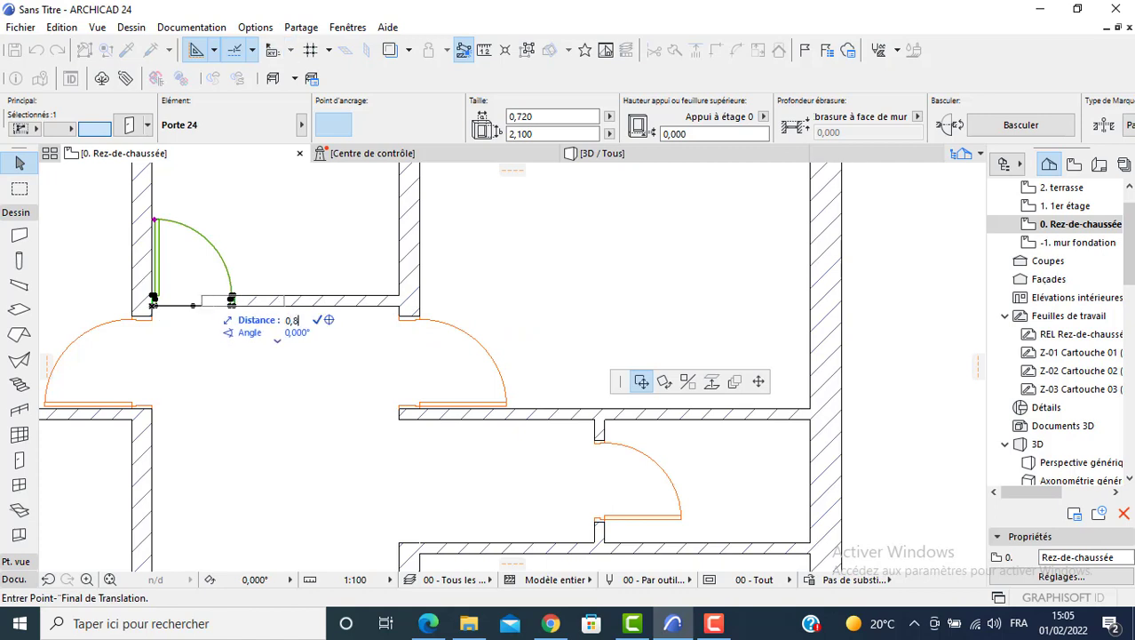
pyautogui.press('Return')
# Move the exterior door of the upper-left room to the inner corner of the left outer wall.
pyautogui.scroll(-2, 233, 311)
pyautogui.moveTo(231, 318); pyautogui.dragTo(450, 468, button='middle')
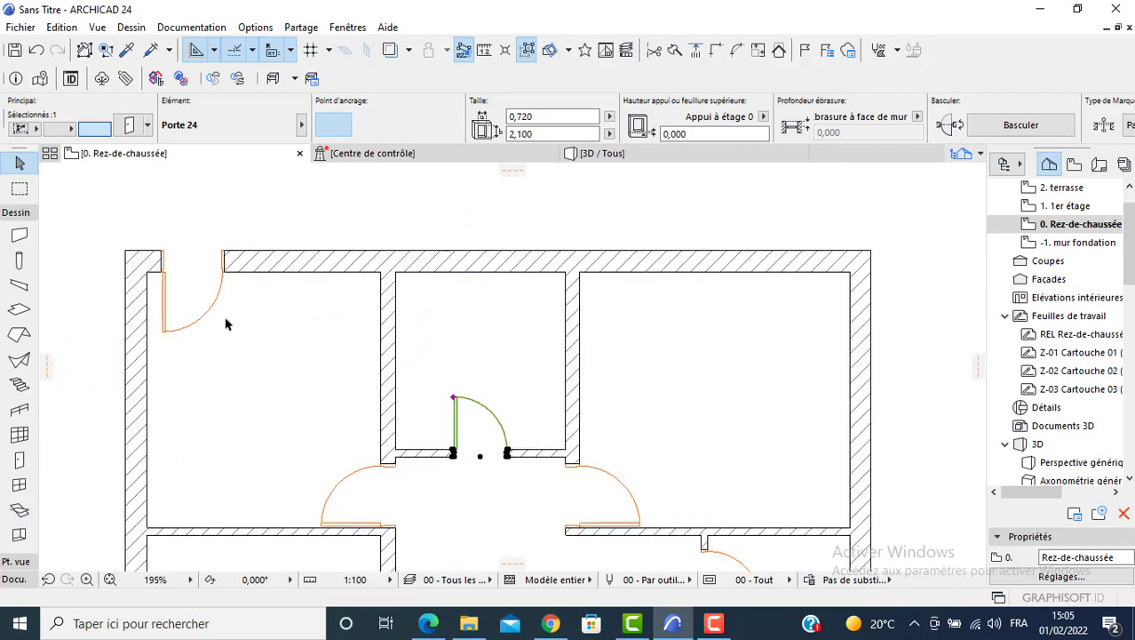
pyautogui.scroll(2, 226, 325)
pyautogui.click(186, 293)
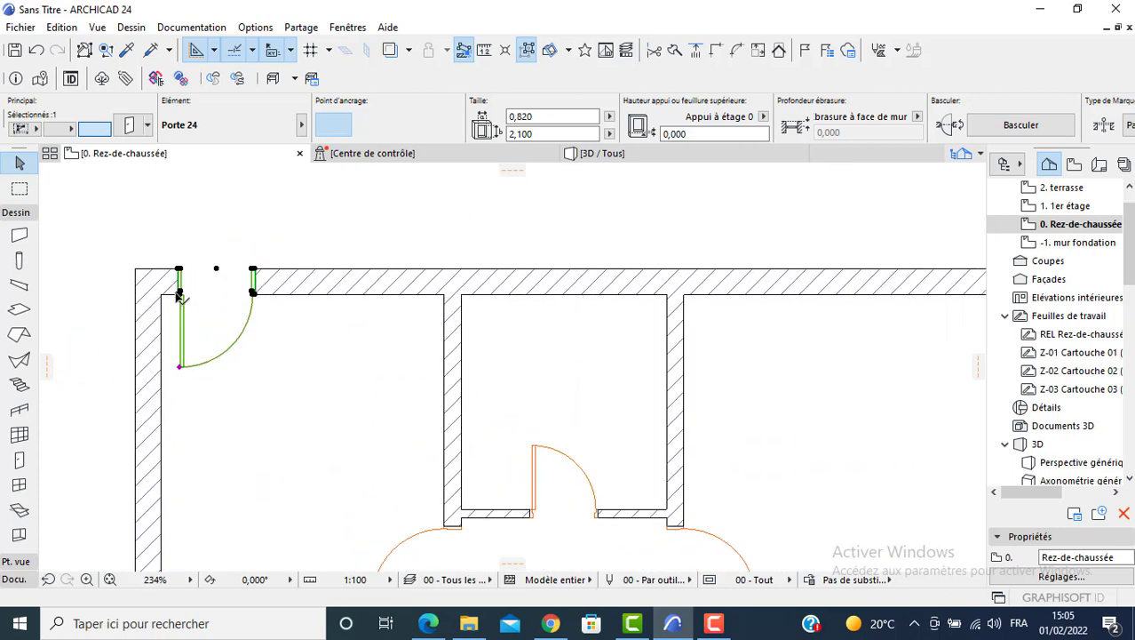
pyautogui.click(178, 294)
pyautogui.click(165, 294)
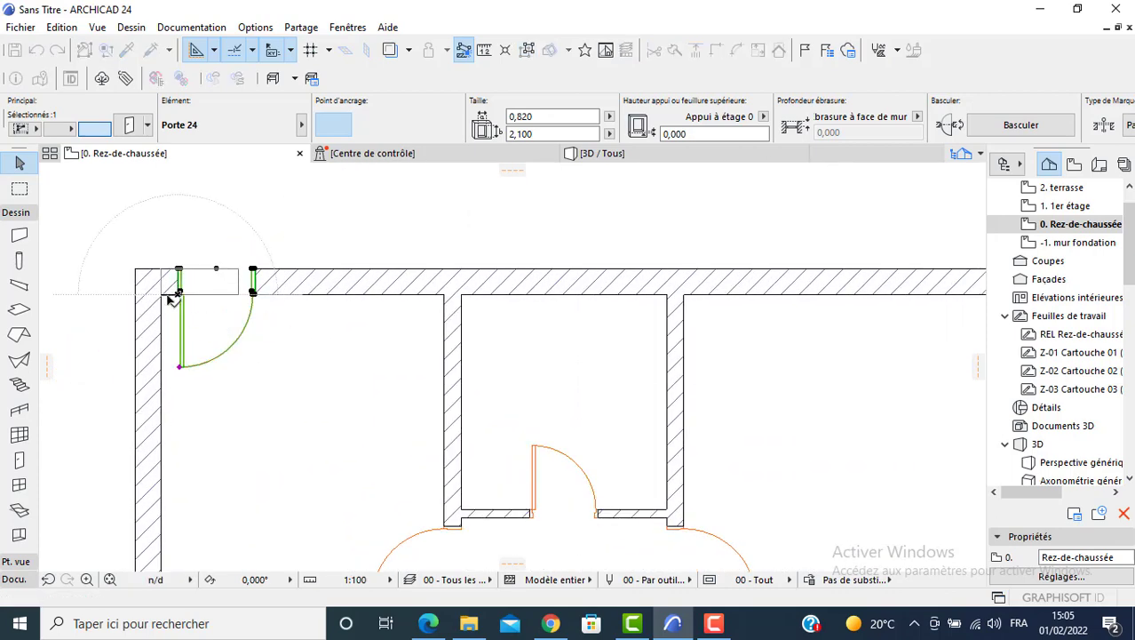
# Align the entrance door with the left side wall of the entrance recess, and offset it 0,5 m to the right.
pyautogui.scroll(-5, 182, 306)
pyautogui.moveTo(437, 494); pyautogui.dragTo(400, 334, button='middle')
pyautogui.scroll(10, 423, 490)
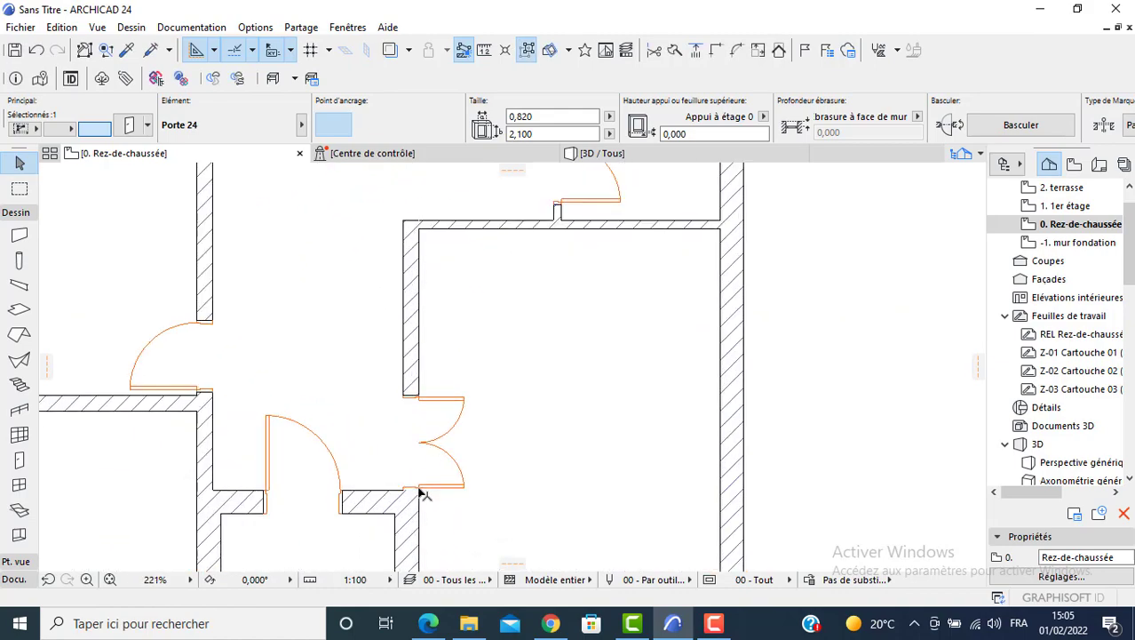
pyautogui.scroll(-5, 408, 469)
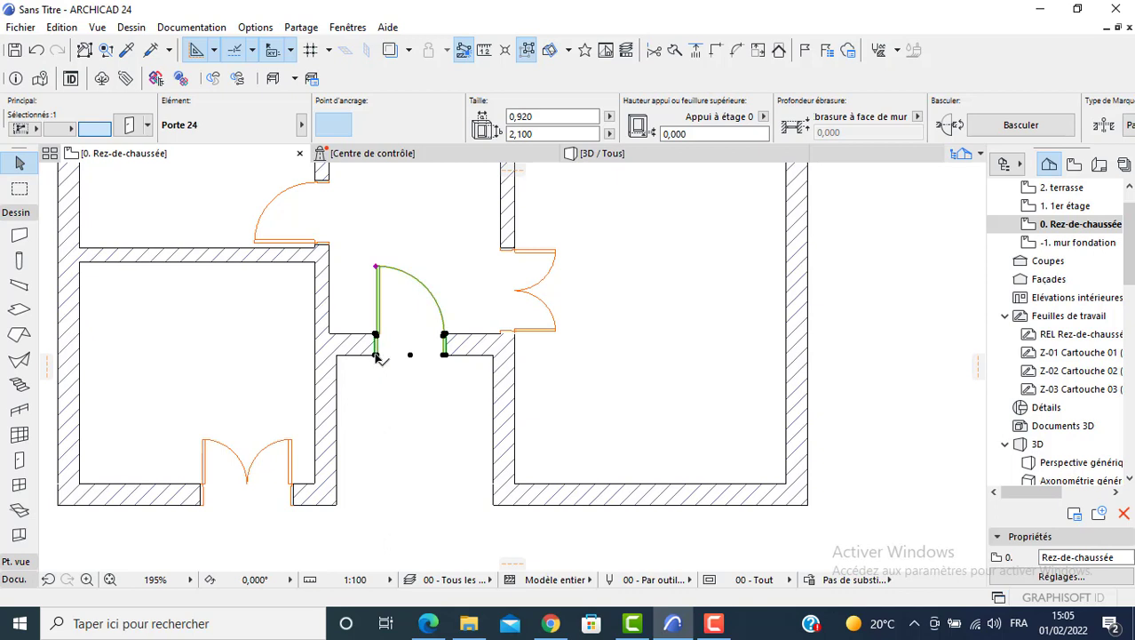
pyautogui.click(377, 357)
pyautogui.click(338, 358)
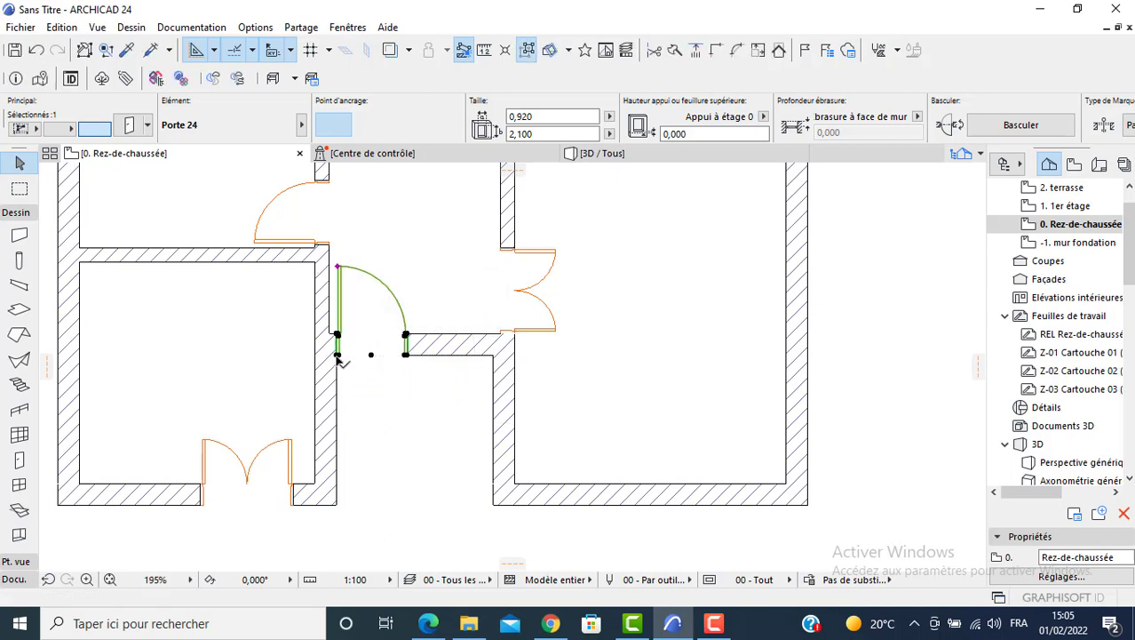
pyautogui.click(338, 357)
pyautogui.write('0')
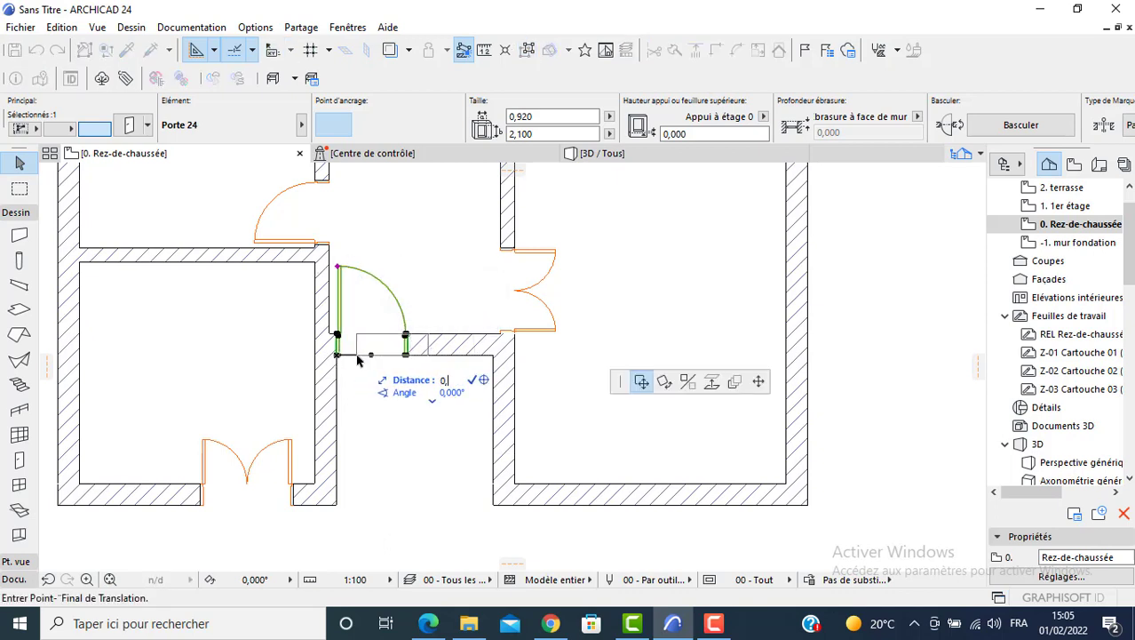
pyautogui.write(',5')
pyautogui.press('Return')
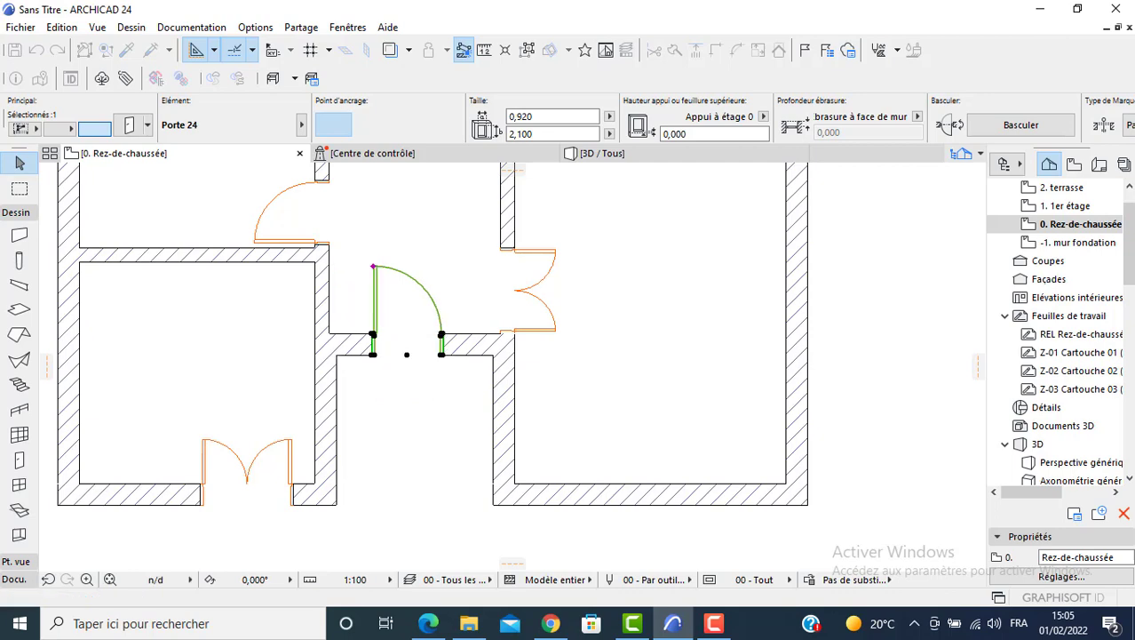
pyautogui.press('Escape')
# Move the middle-left room's door down flush against the partition wall below it and clear the selection.
pyautogui.scroll(3, 327, 248)
pyautogui.scroll(2, 319, 242)
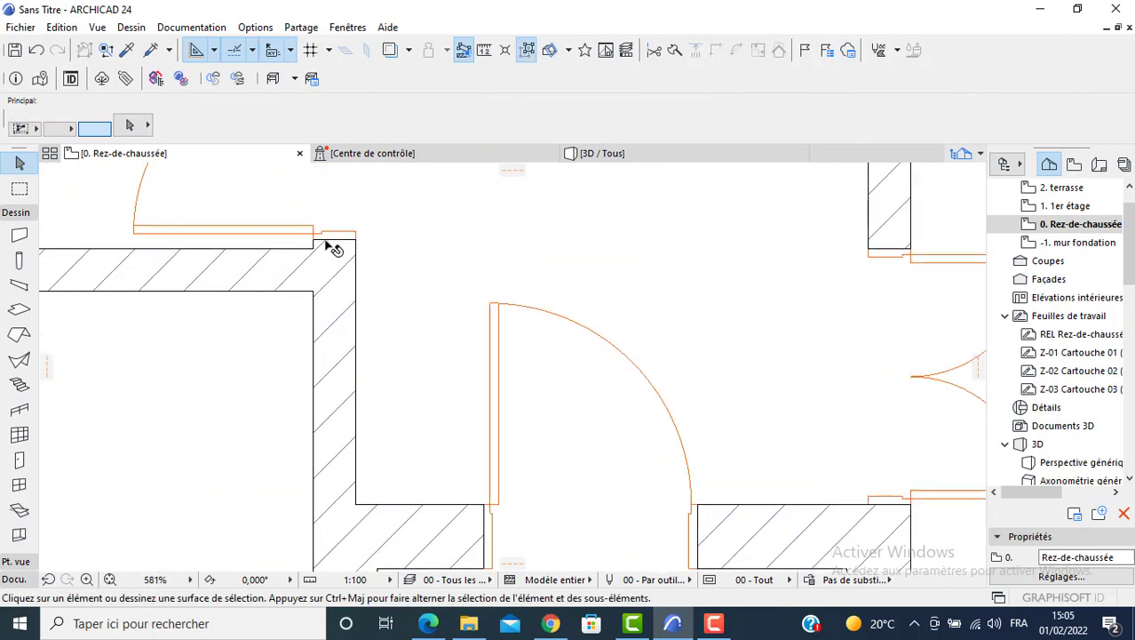
pyautogui.click(318, 239)
pyautogui.press('Escape')
pyautogui.click(321, 238)
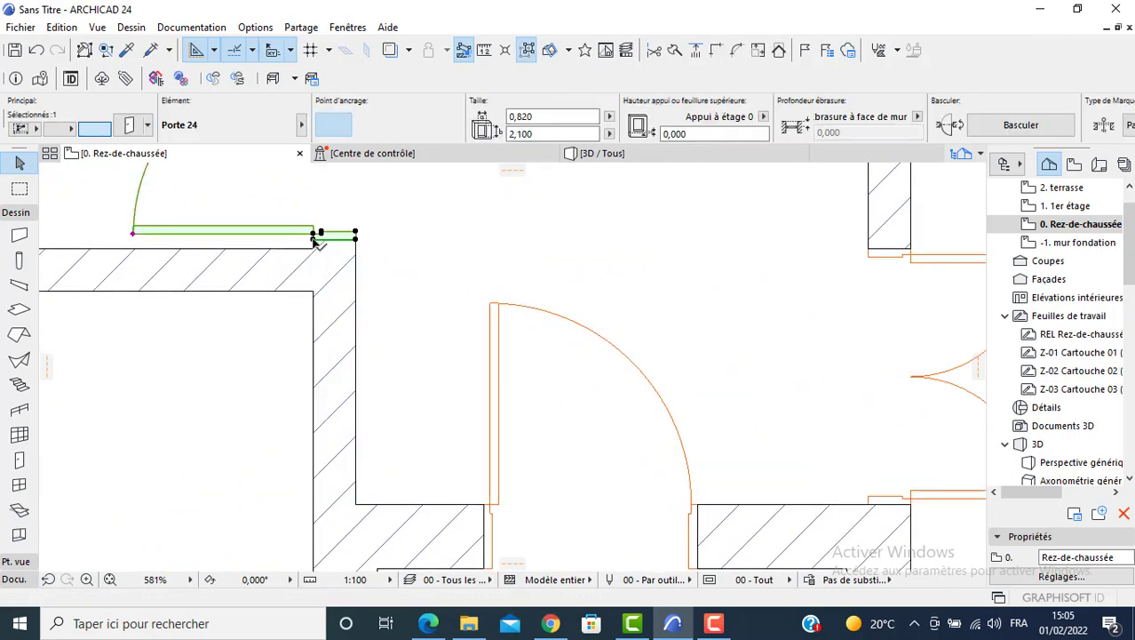
pyautogui.click(318, 240)
pyautogui.press('Escape')
pyautogui.scroll(-5, 302, 275)
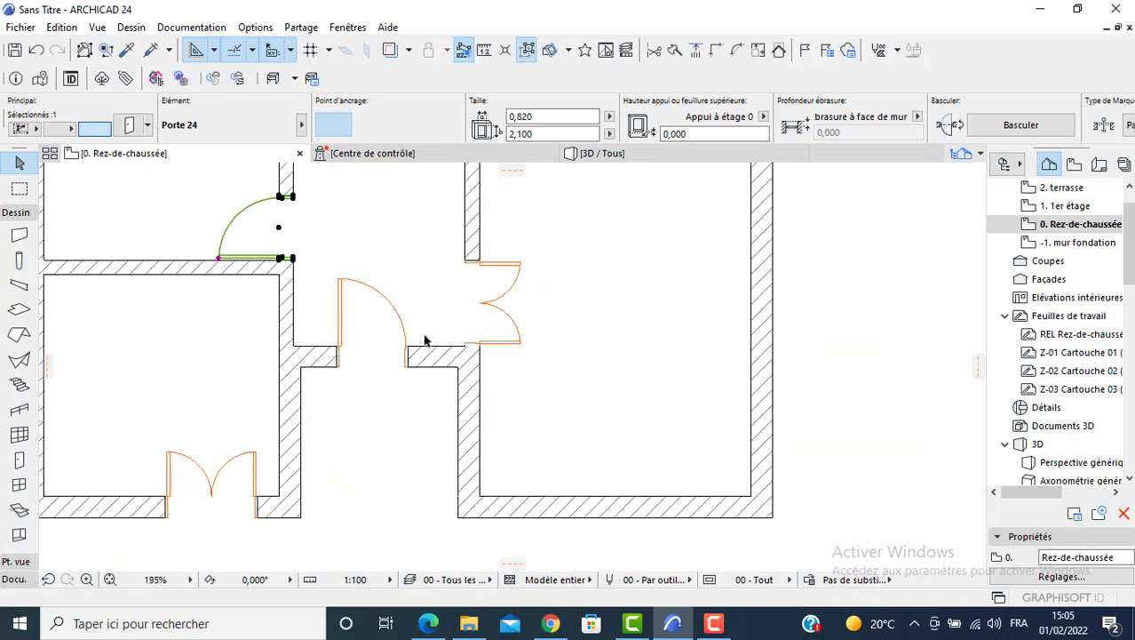
pyautogui.moveTo(424, 340); pyautogui.dragTo(445, 365, button='middle')
pyautogui.scroll(-2, 446, 365)
pyautogui.press('Escape')
# Show the building in 3D and open the settings of the lower-right room's interior double door.
pyautogui.press('F3')
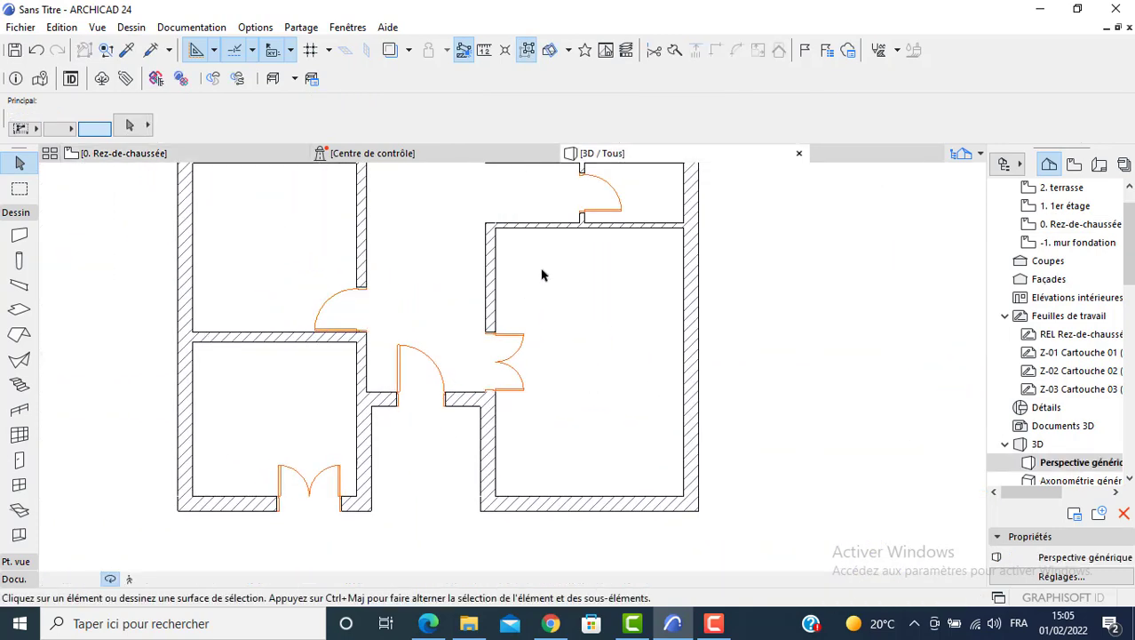
pyautogui.scroll(-4, 577, 177)
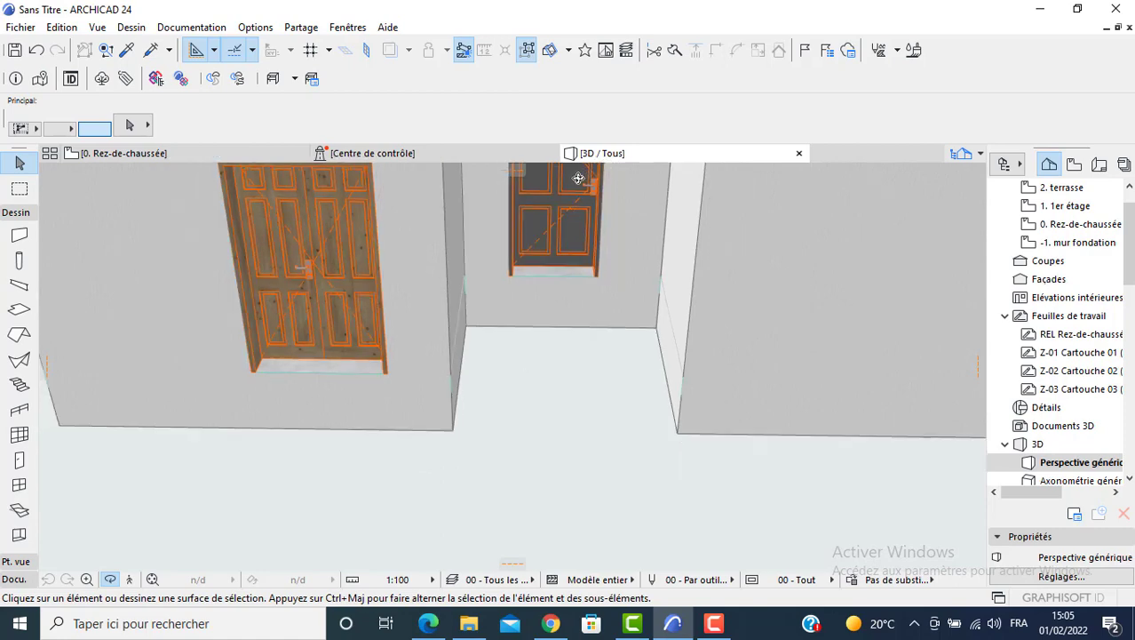
pyautogui.moveTo(534, 389); pyautogui.dragTo(390, 409)
pyautogui.scroll(10, 515, 362)
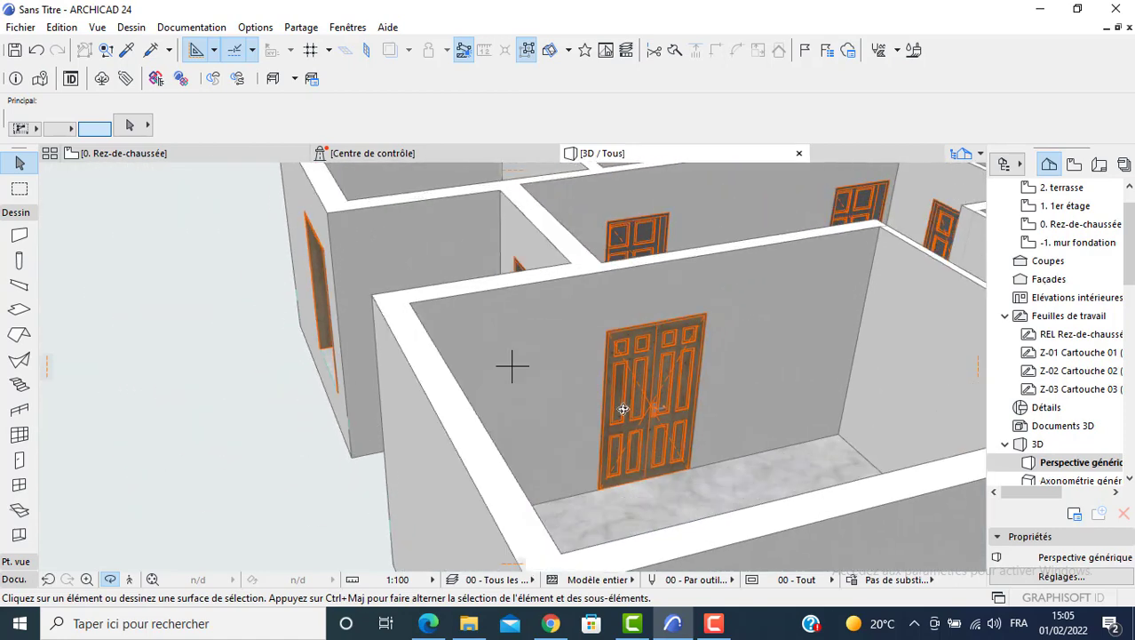
pyautogui.click(659, 324)
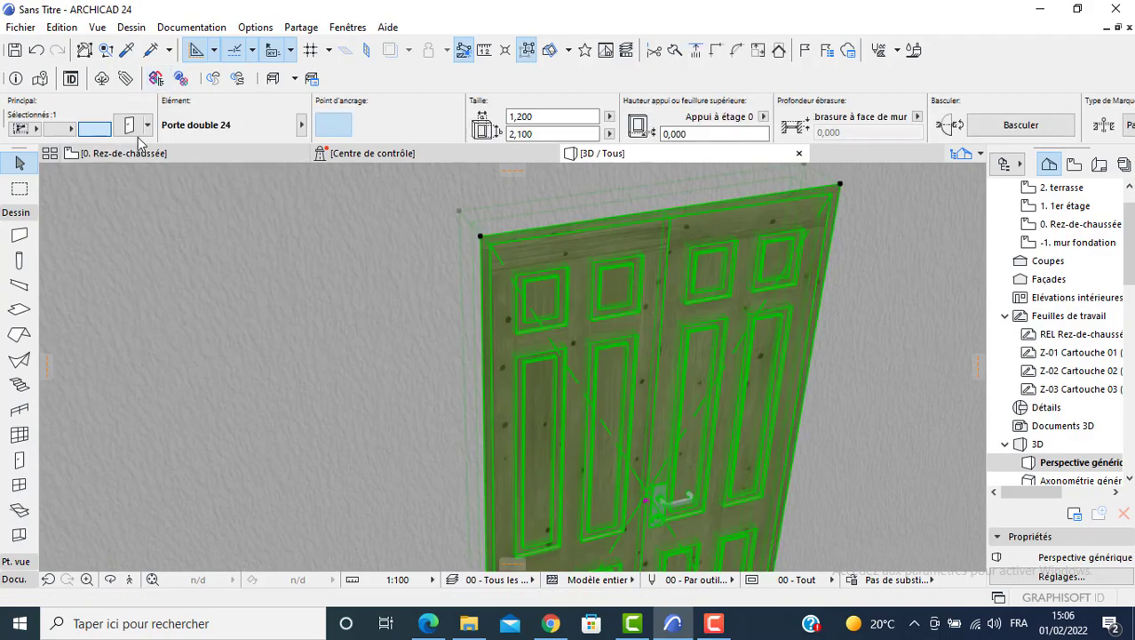
pyautogui.doubleClick(492, 270)
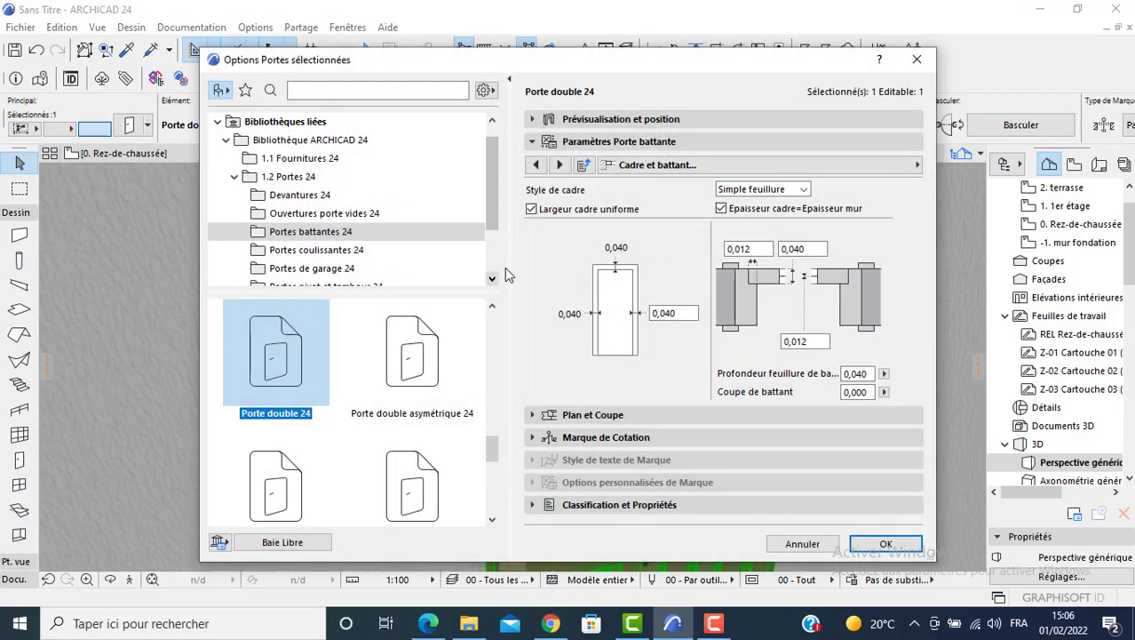
# Examine the double door's ventilation, leaf type, handle and opening-line settings, ending on its model attributes.
pyautogui.click(561, 165)
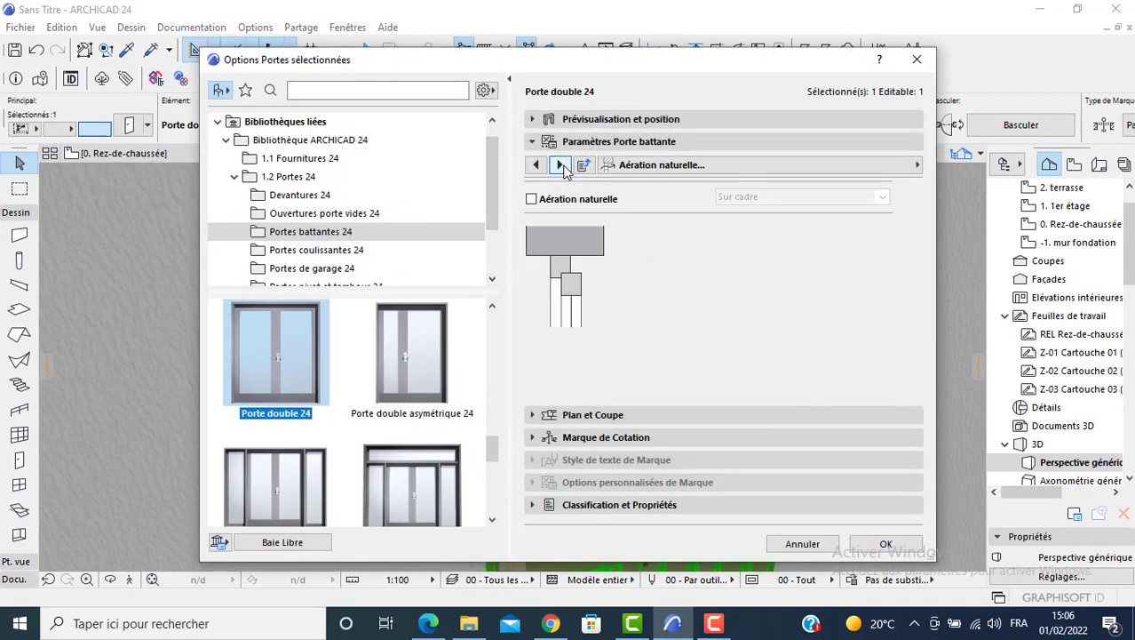
pyautogui.click(561, 165)
pyautogui.click(561, 165)
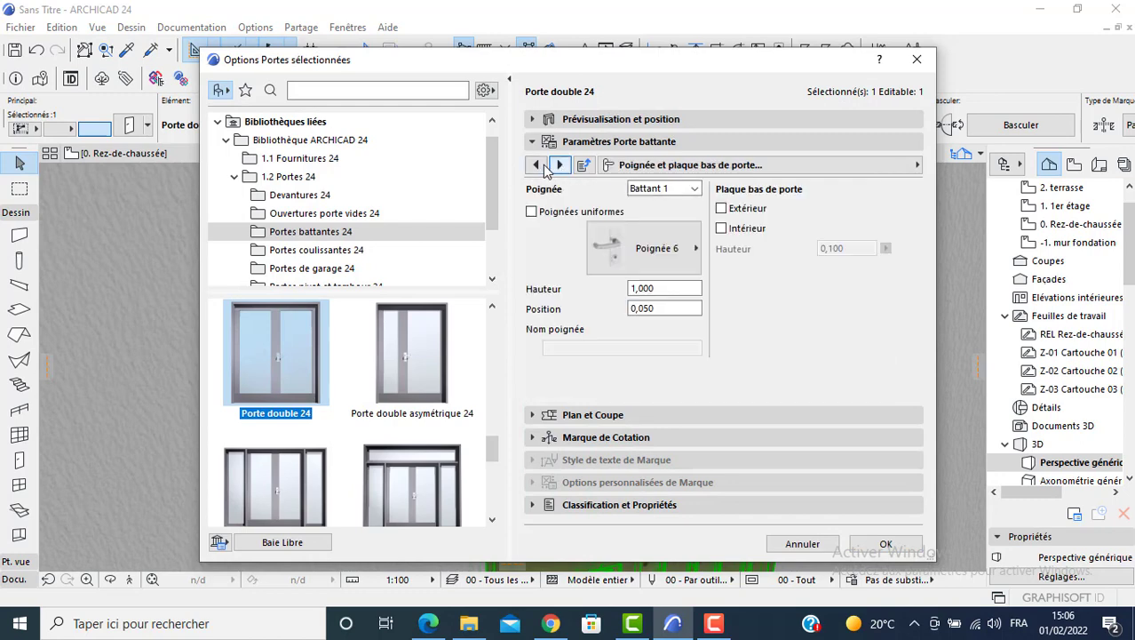
pyautogui.click(537, 165)
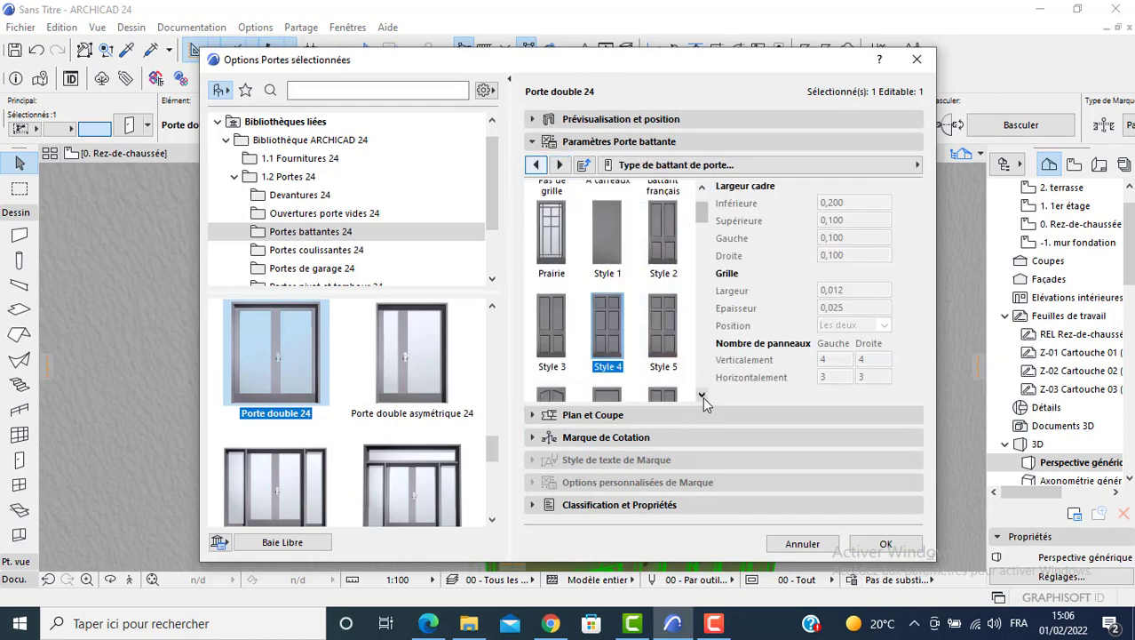
pyautogui.click(703, 396)
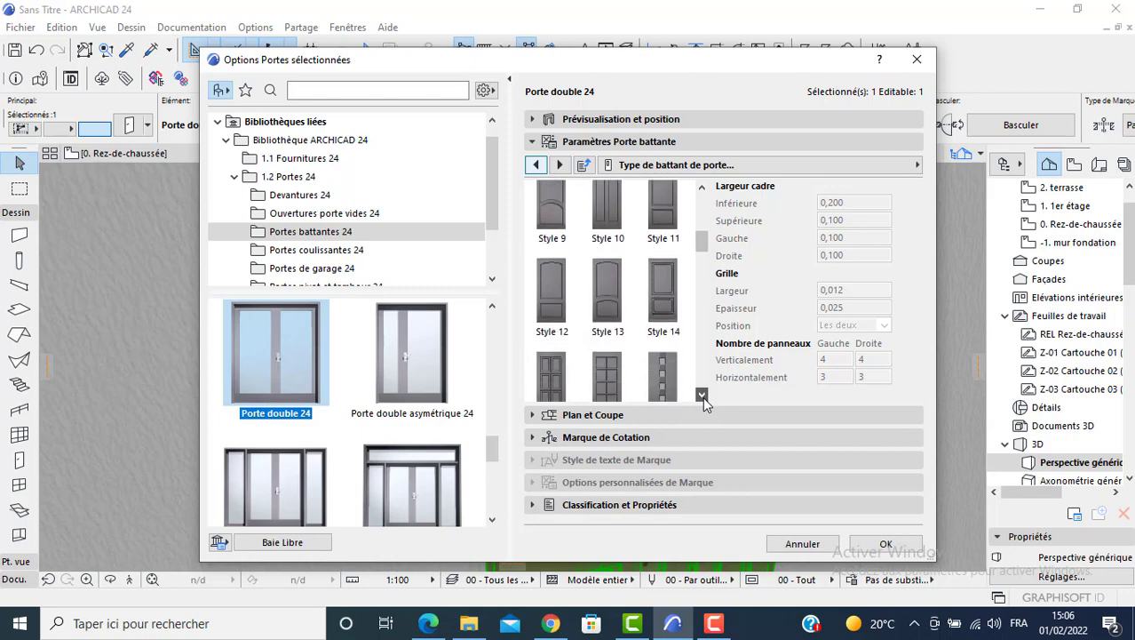
pyautogui.click(703, 396)
pyautogui.click(561, 165)
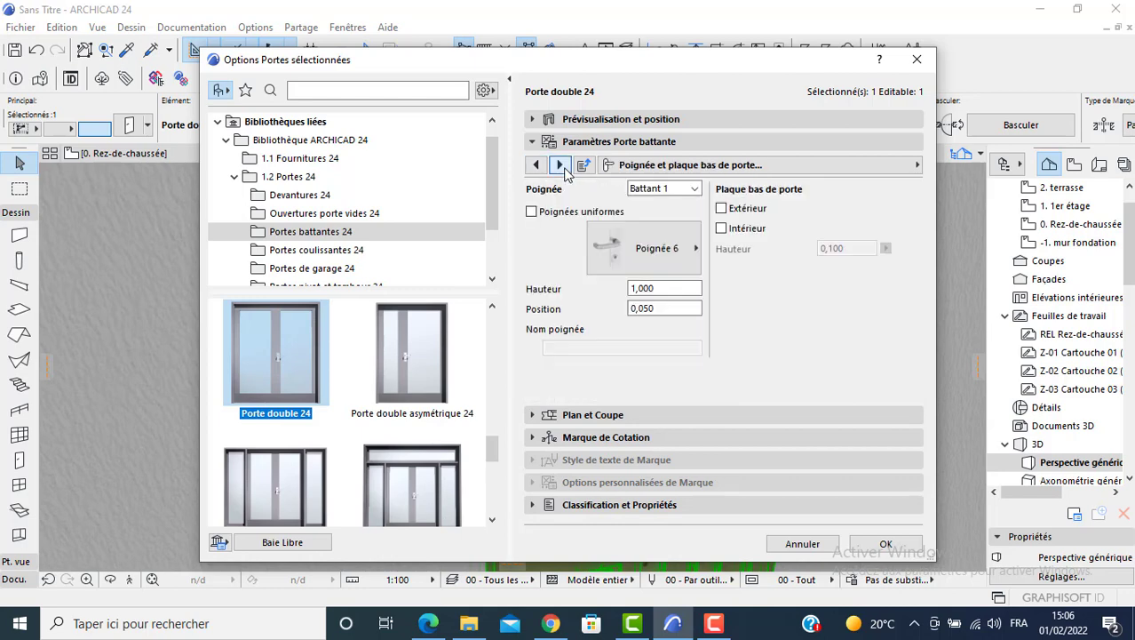
pyautogui.click(560, 165)
pyautogui.click(562, 166)
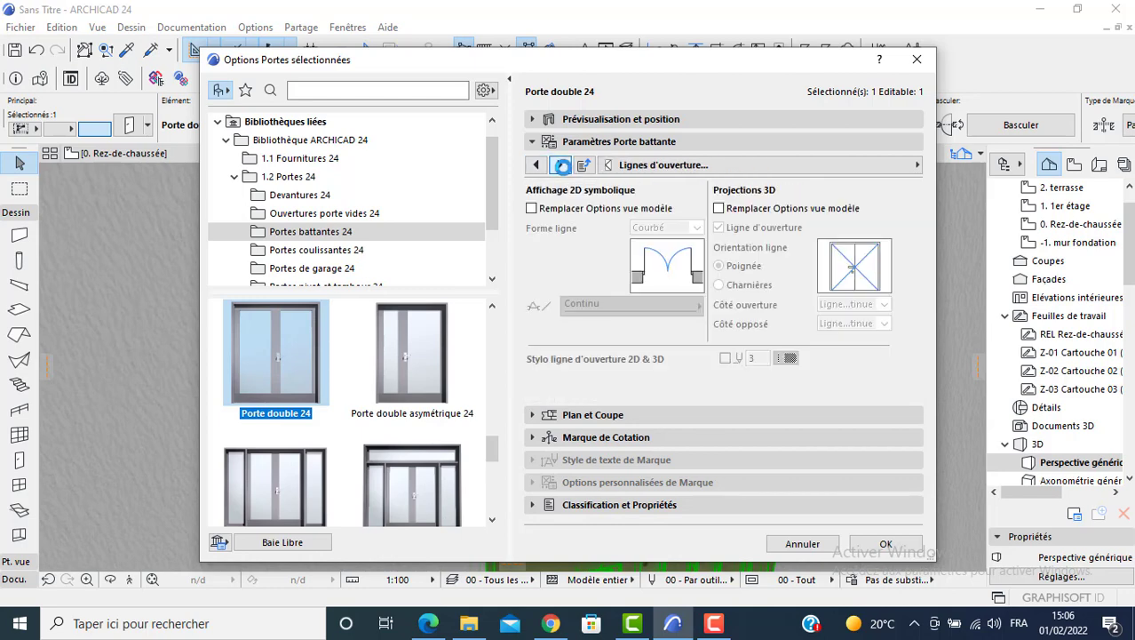
pyautogui.click(561, 165)
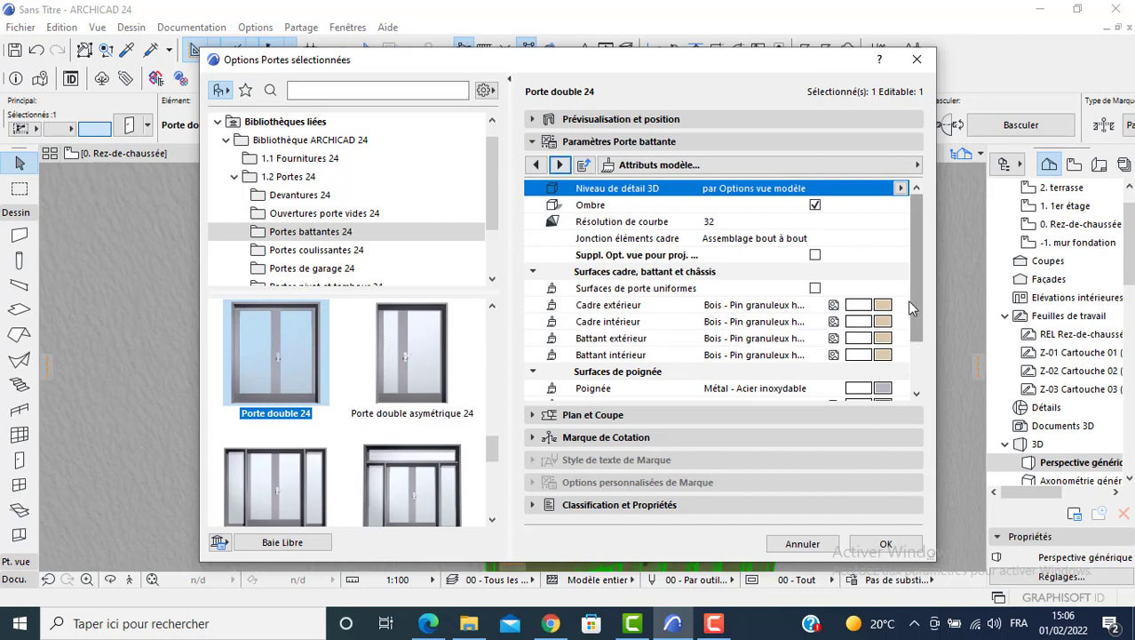
# Set the double door's exterior and interior frame and leaf surfaces to Bois - Chêne and apply the settings.
pyautogui.click(882, 305)
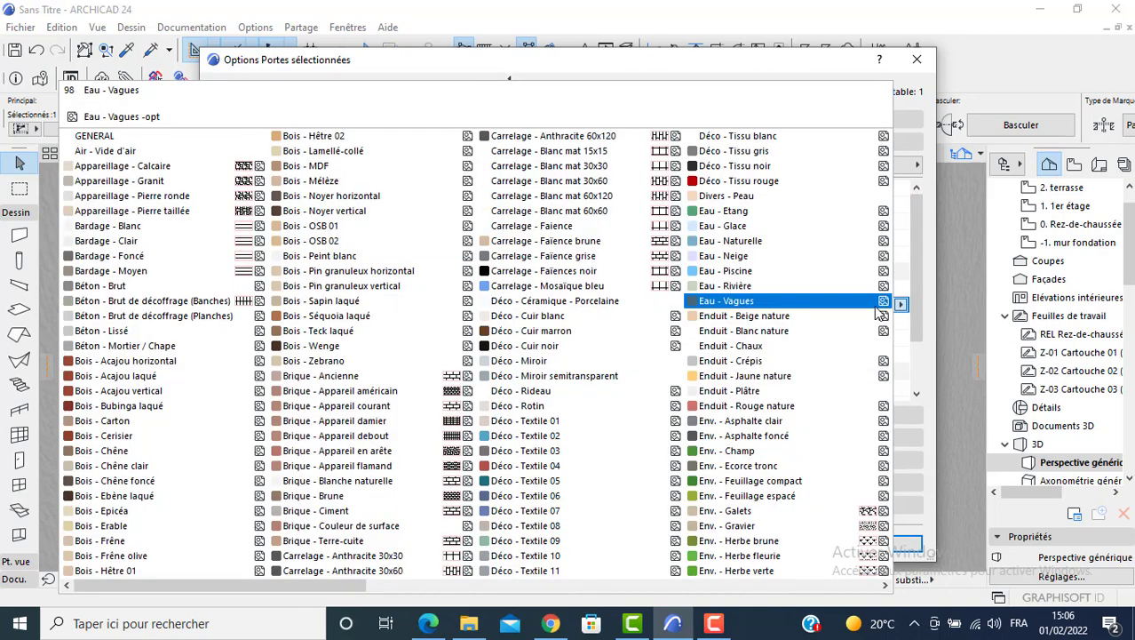
pyautogui.click(125, 455)
pyautogui.click(875, 392)
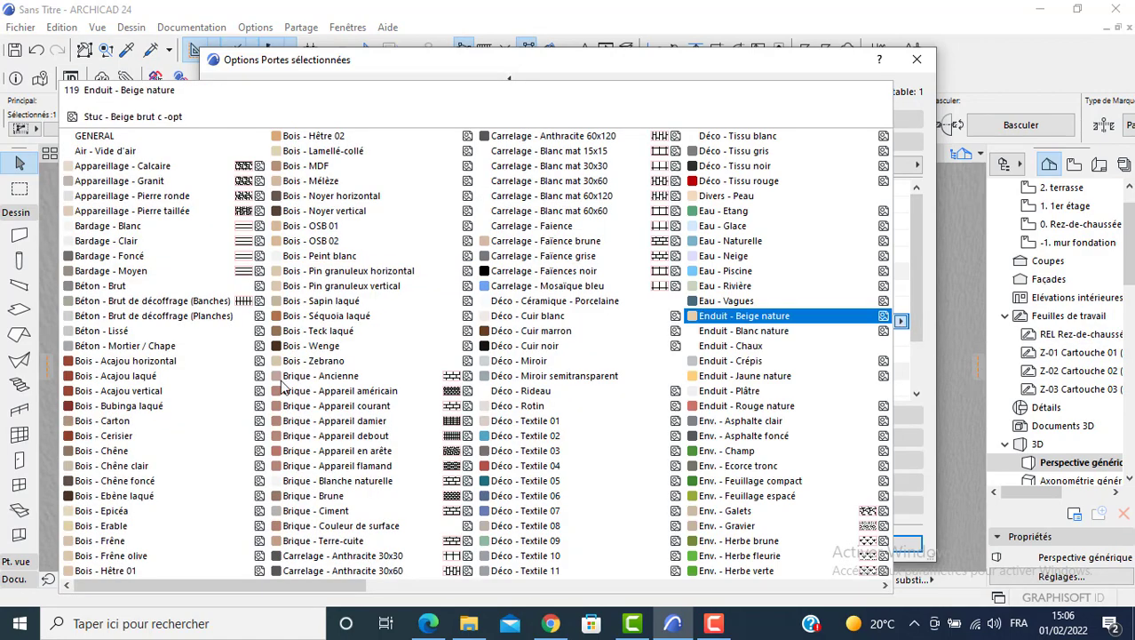
pyautogui.click(134, 451)
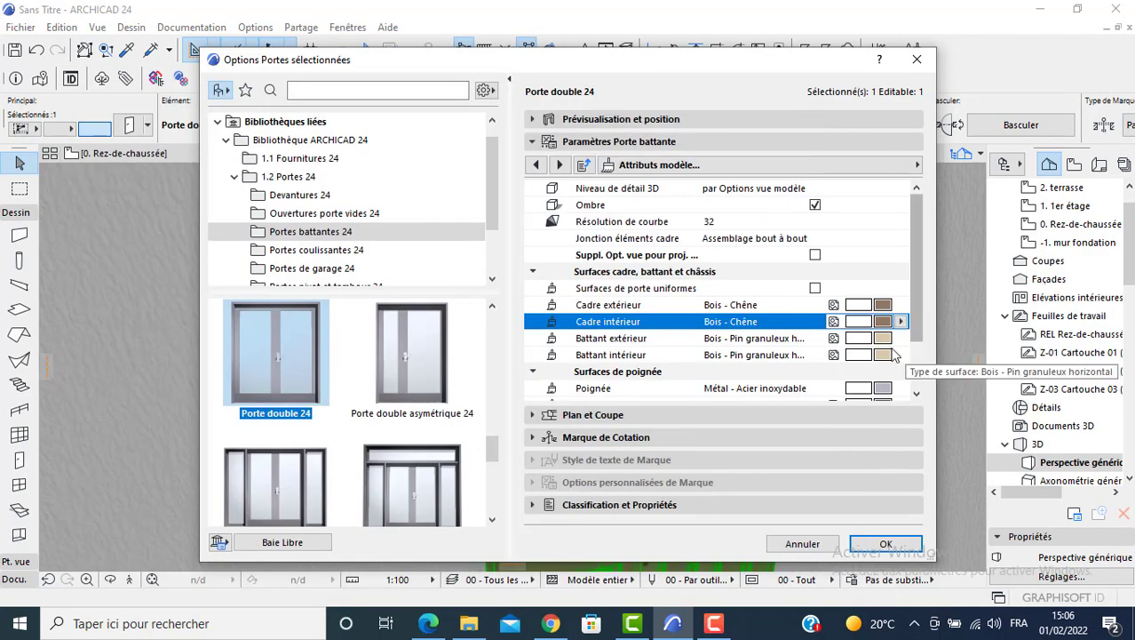
pyautogui.click(893, 354)
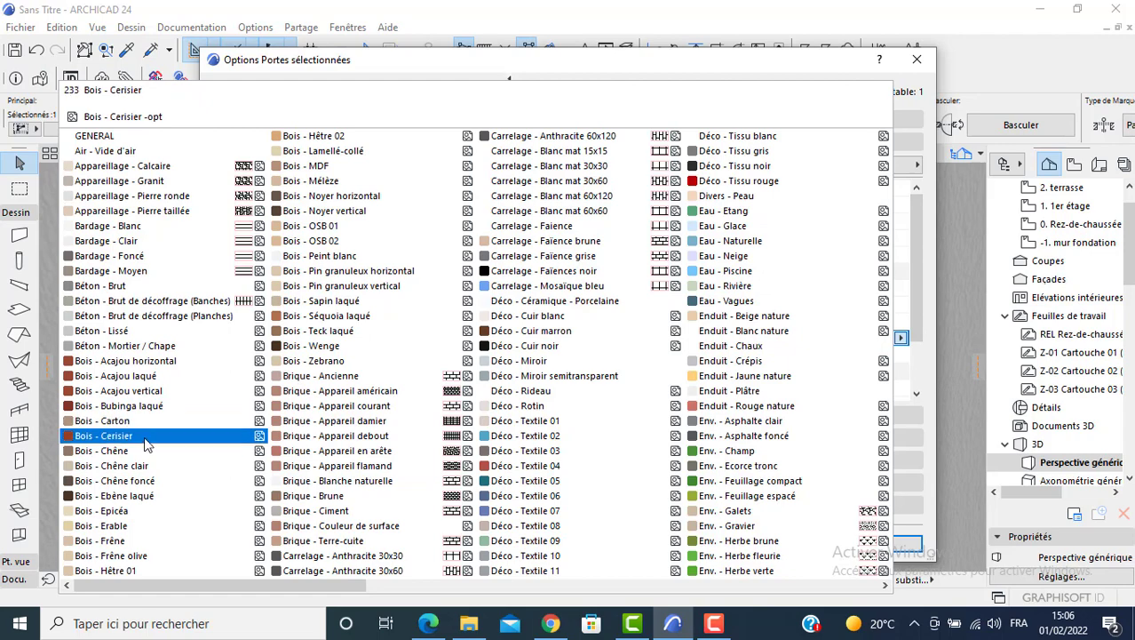
pyautogui.click(145, 450)
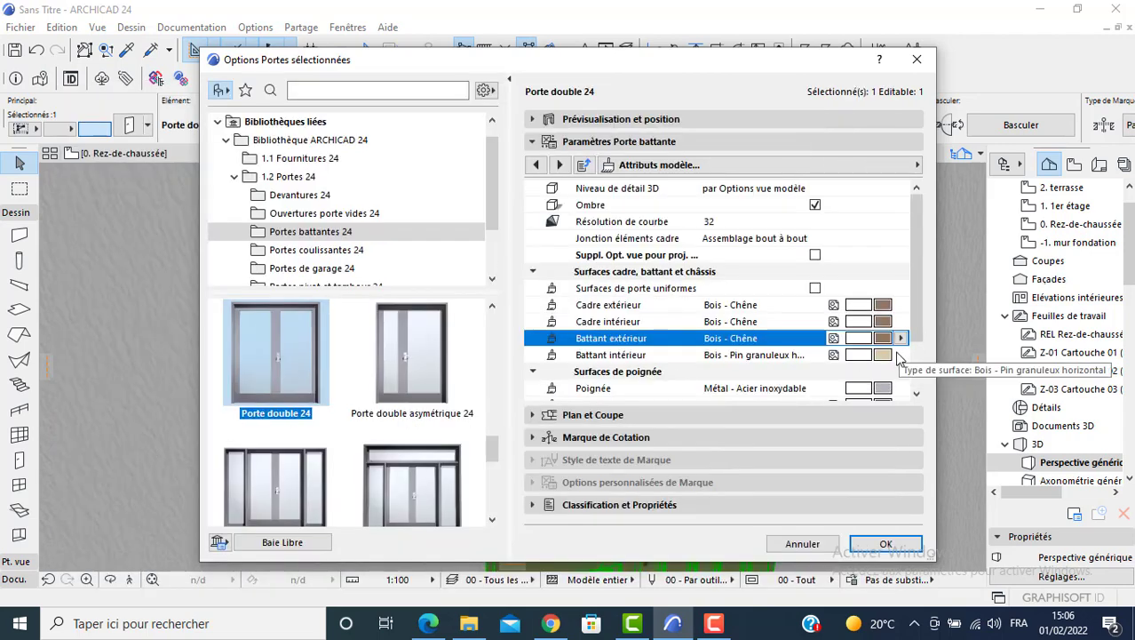
pyautogui.click(892, 354)
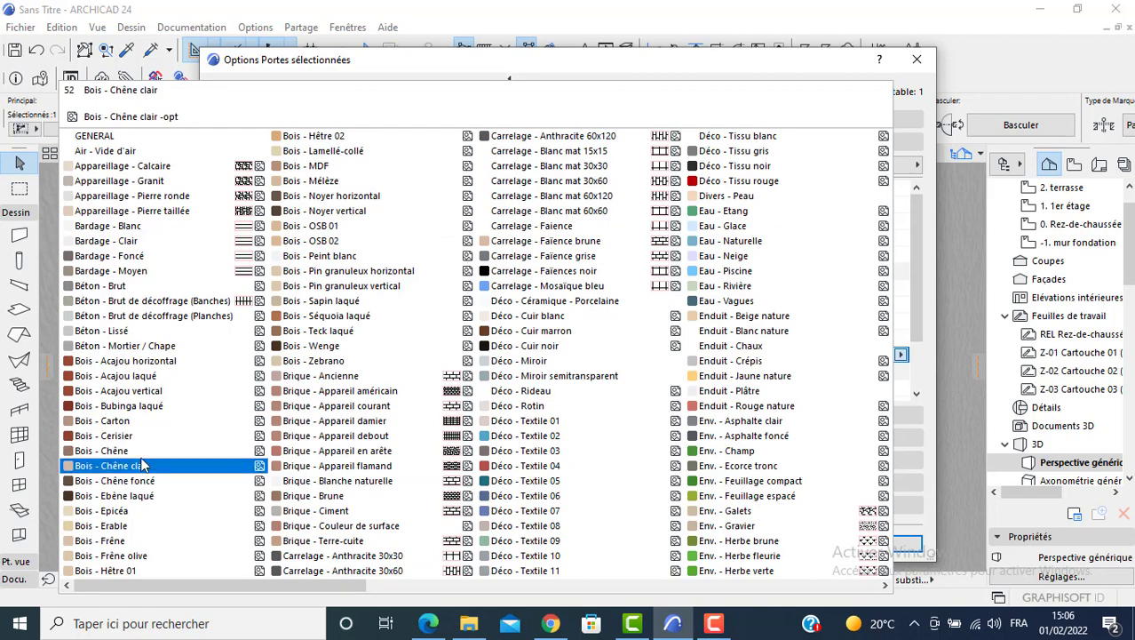
pyautogui.click(145, 450)
pyautogui.click(860, 533)
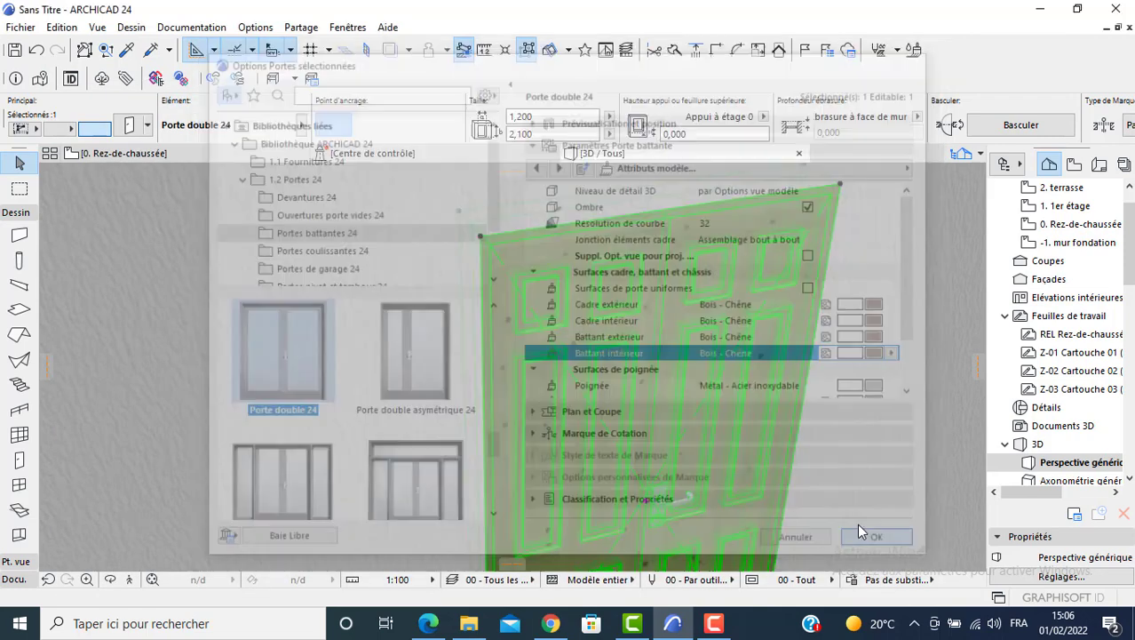
# Clear the selection and inspect the double door's surface finish in 3D, up close and from farther away.
pyautogui.moveTo(755, 443); pyautogui.dragTo(431, 328, button='middle')
pyautogui.press('Escape')
pyautogui.scroll(1, 595, 333)
pyautogui.scroll(3, 562, 329)
pyautogui.scroll(-1, 449, 320)
pyautogui.scroll(-4, 449, 322)
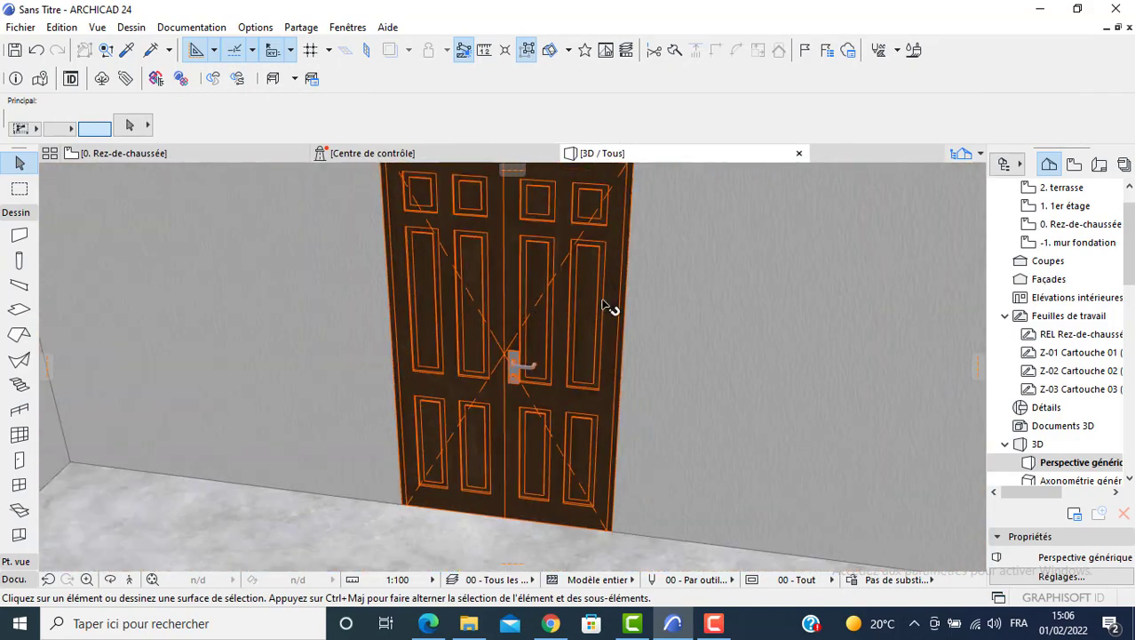
pyautogui.scroll(-3, 497, 309)
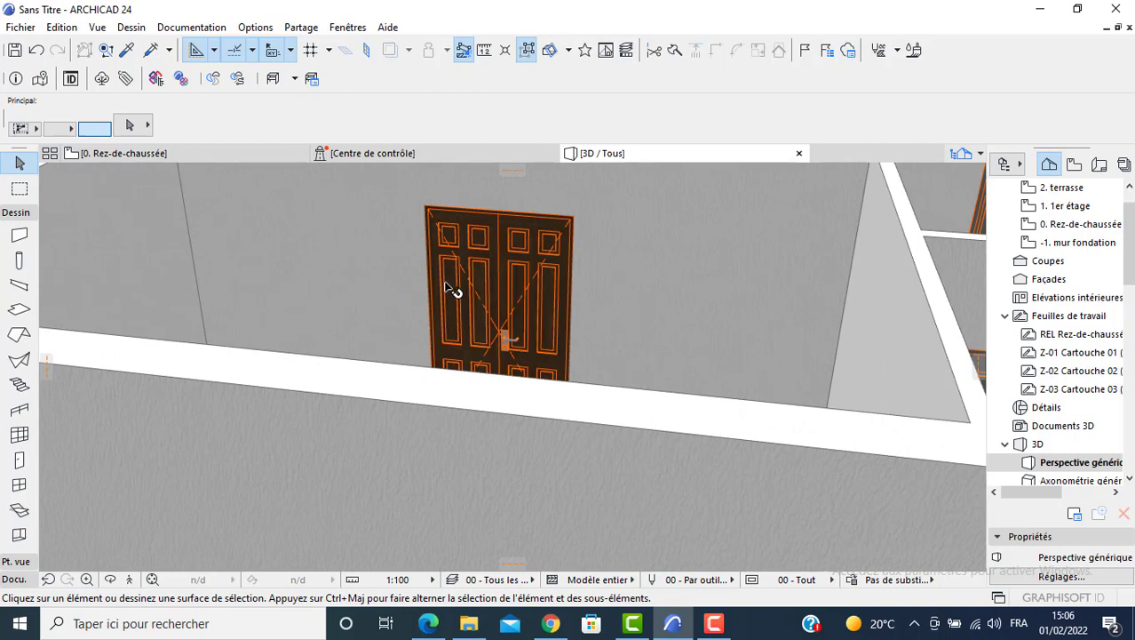
# Return to the ground-floor plan and choose Fenêtre coulissante 2 vantaux 24 as the default window.
pyautogui.press('F2')
pyautogui.moveTo(204, 347); pyautogui.dragTo(253, 272, button='middle')
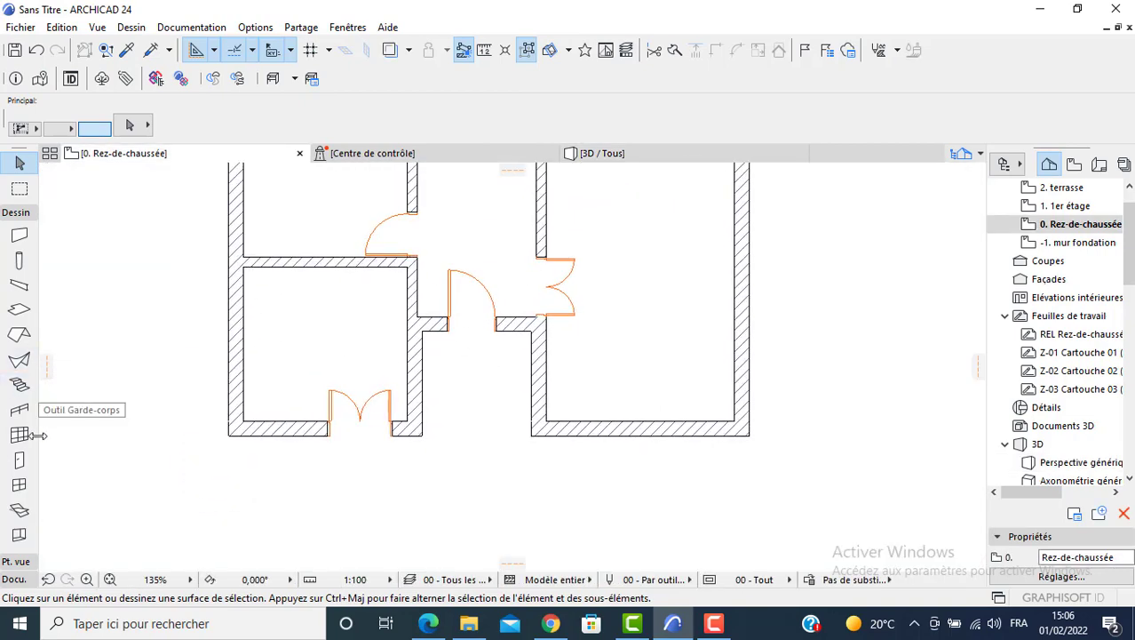
pyautogui.click(17, 487)
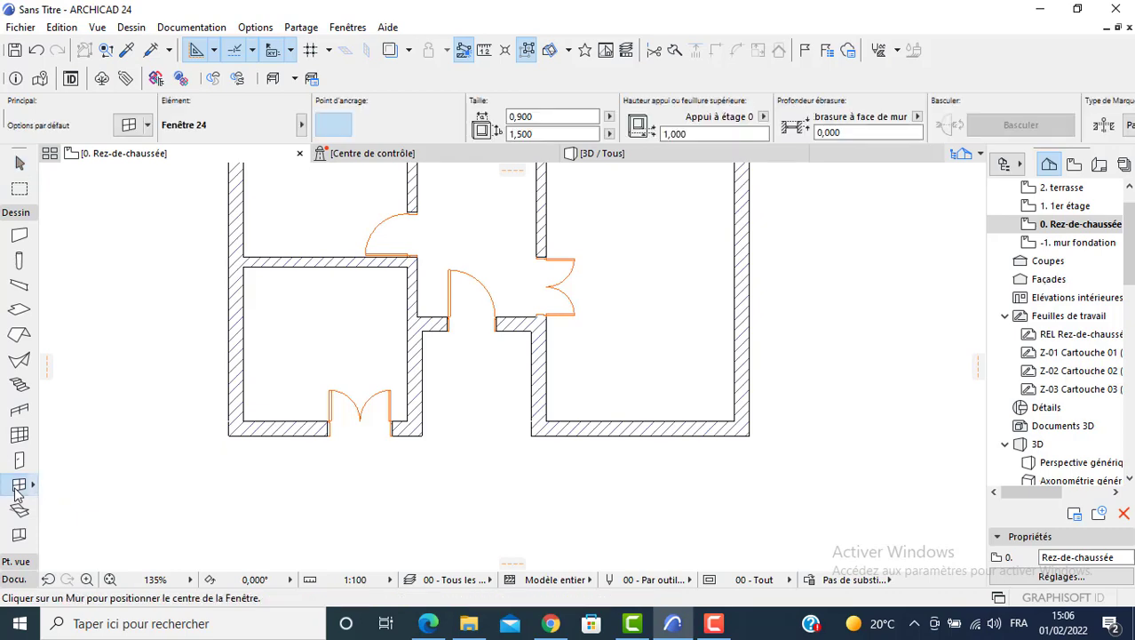
pyautogui.hotkey('ctrl', 't')
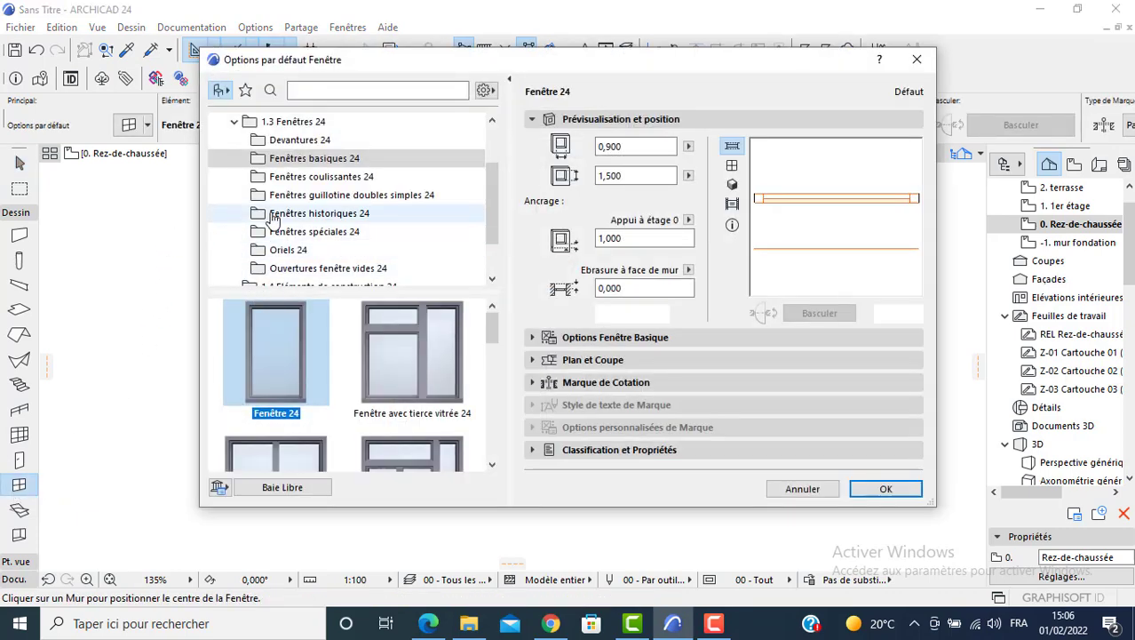
pyautogui.press('Down')
pyautogui.press('Down')
pyautogui.press('Down')
pyautogui.press('Down')
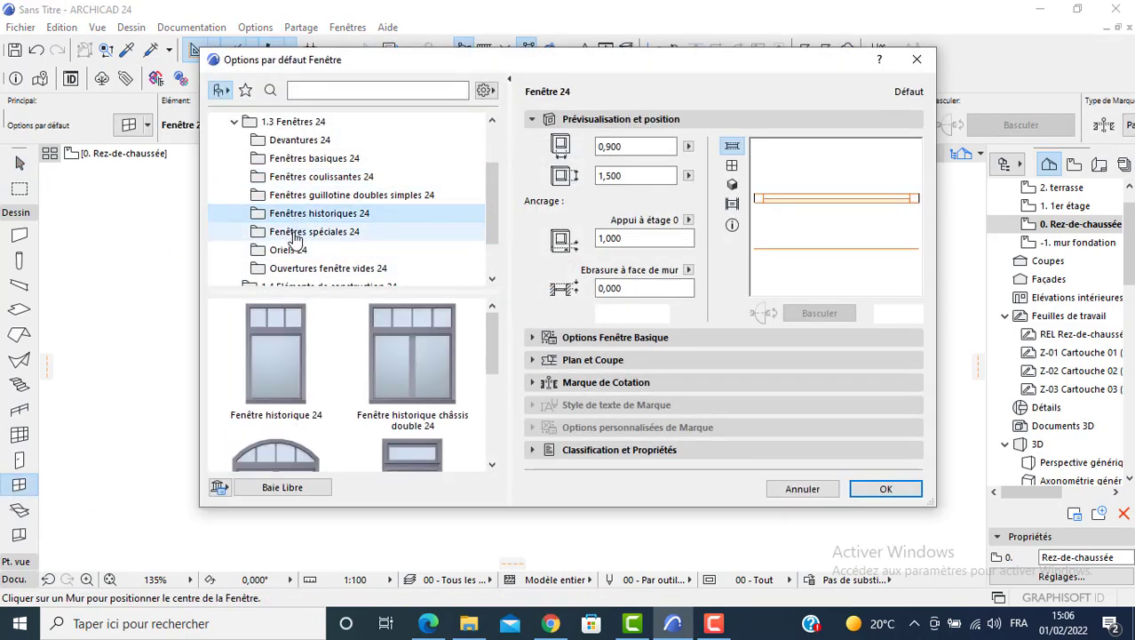
pyautogui.click(311, 178)
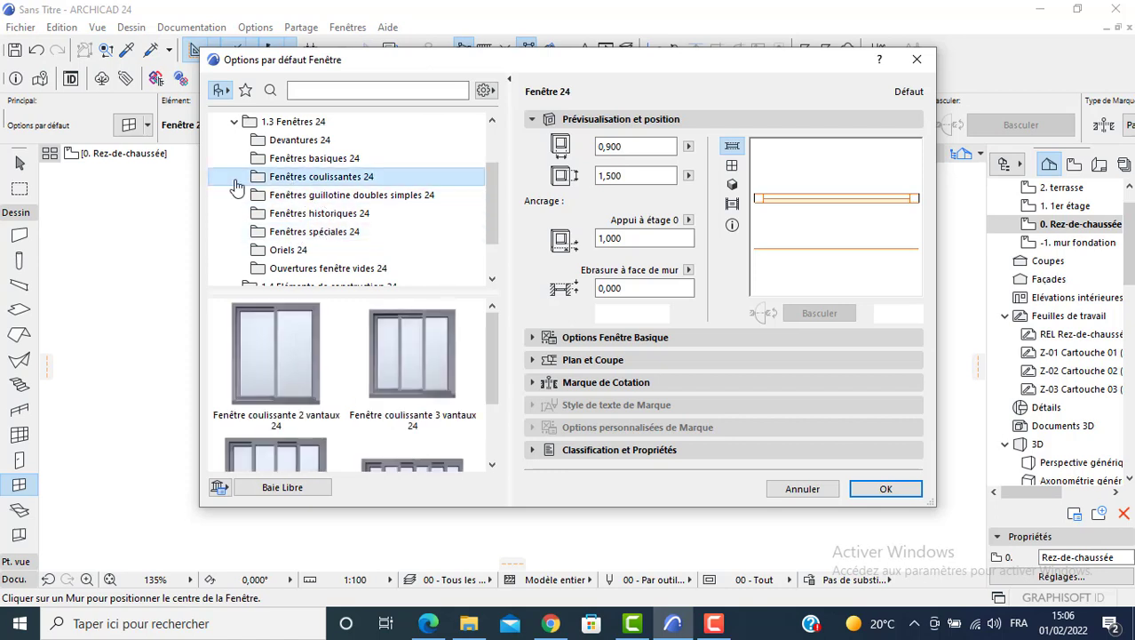
pyautogui.click(281, 349)
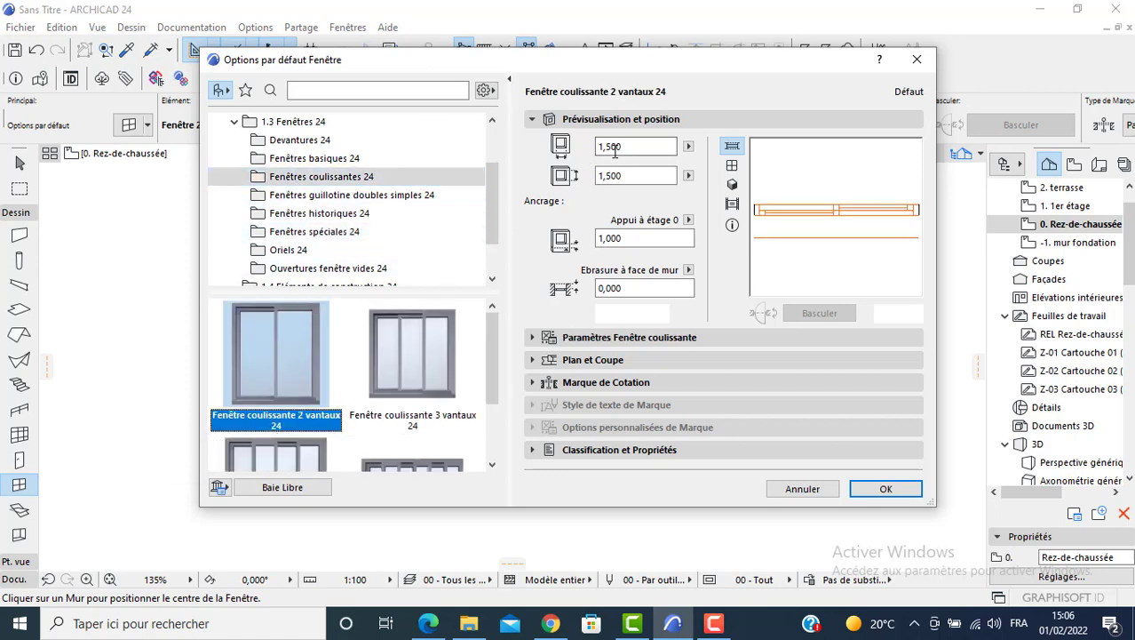
# Set the default window to 1,2 m wide and 1,1 m high with a 1,000 m sill height, and apply the settings.
pyautogui.write('2')
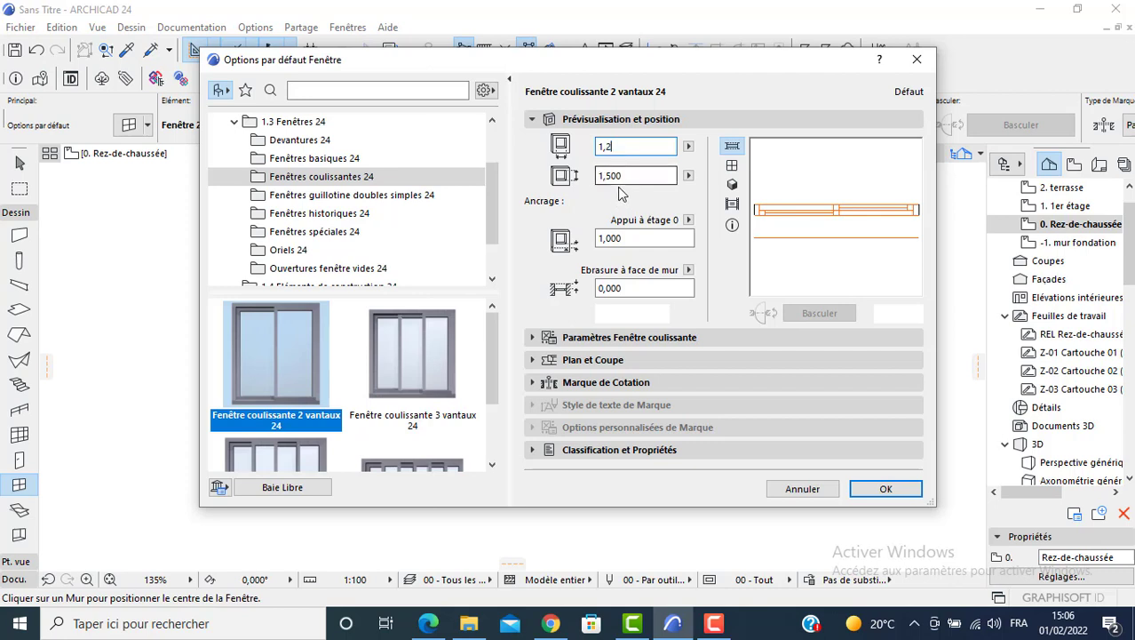
pyautogui.press('Tab')
pyautogui.write('1')
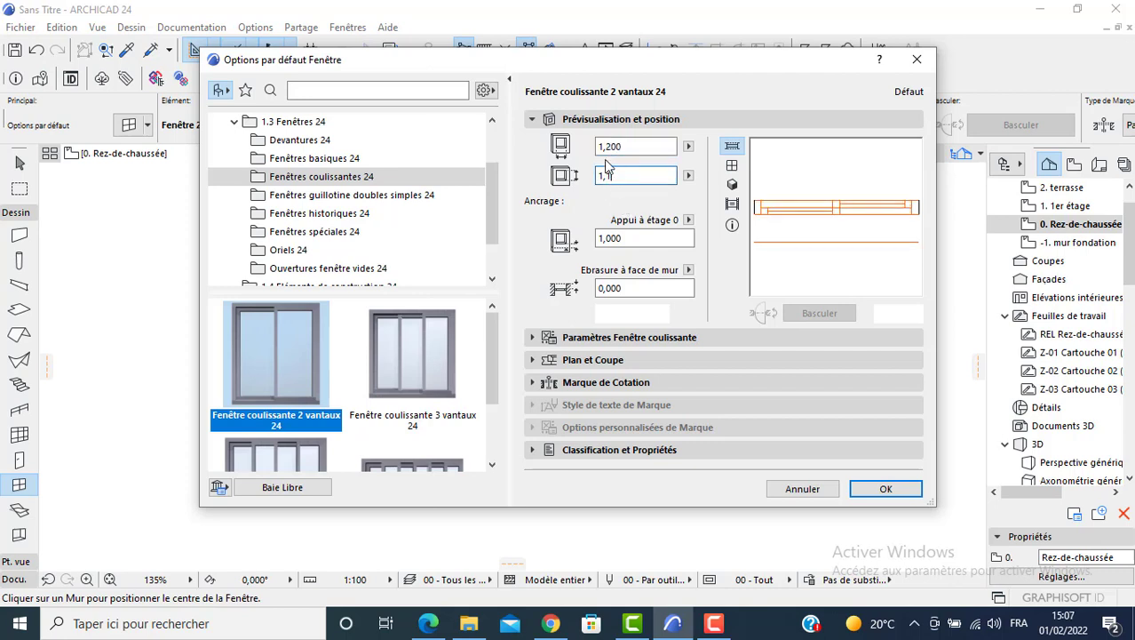
pyautogui.click(639, 240)
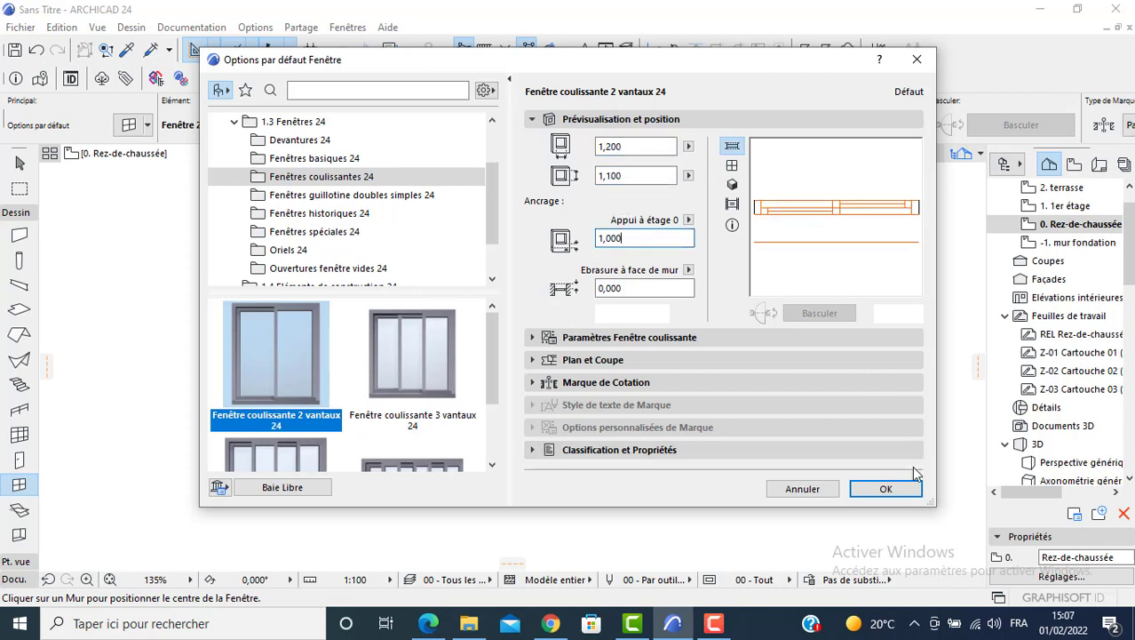
pyautogui.click(884, 489)
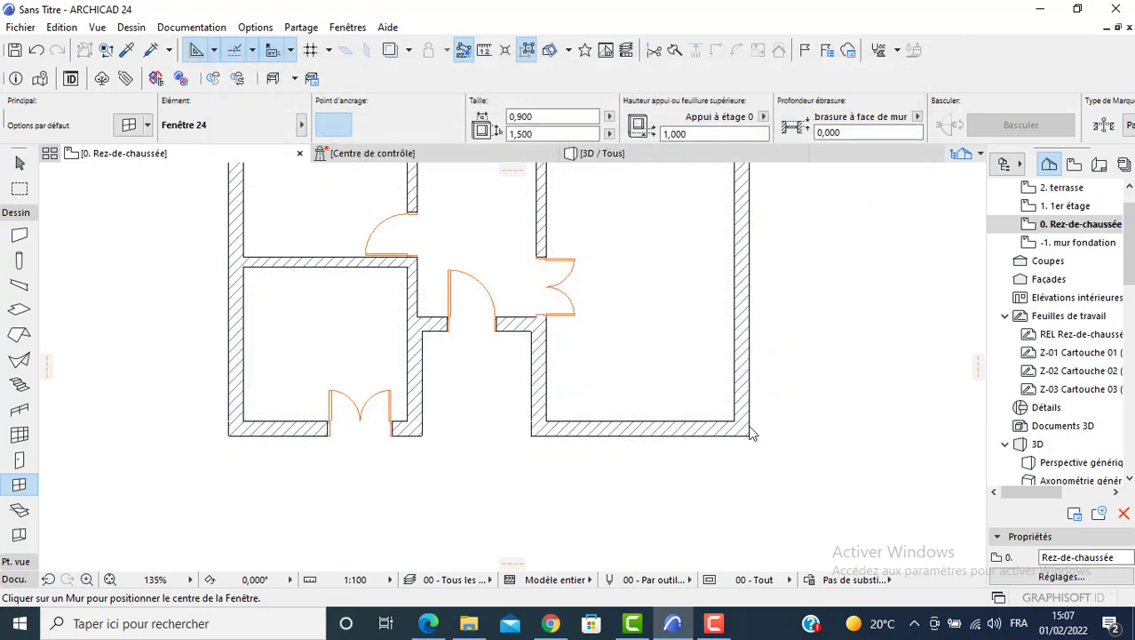
# Place four windows in the right outer wall: two in the lower-right room, one in the small room above and one in the upper-right room.
pyautogui.click(722, 321)
pyautogui.scroll(4, 710, 408)
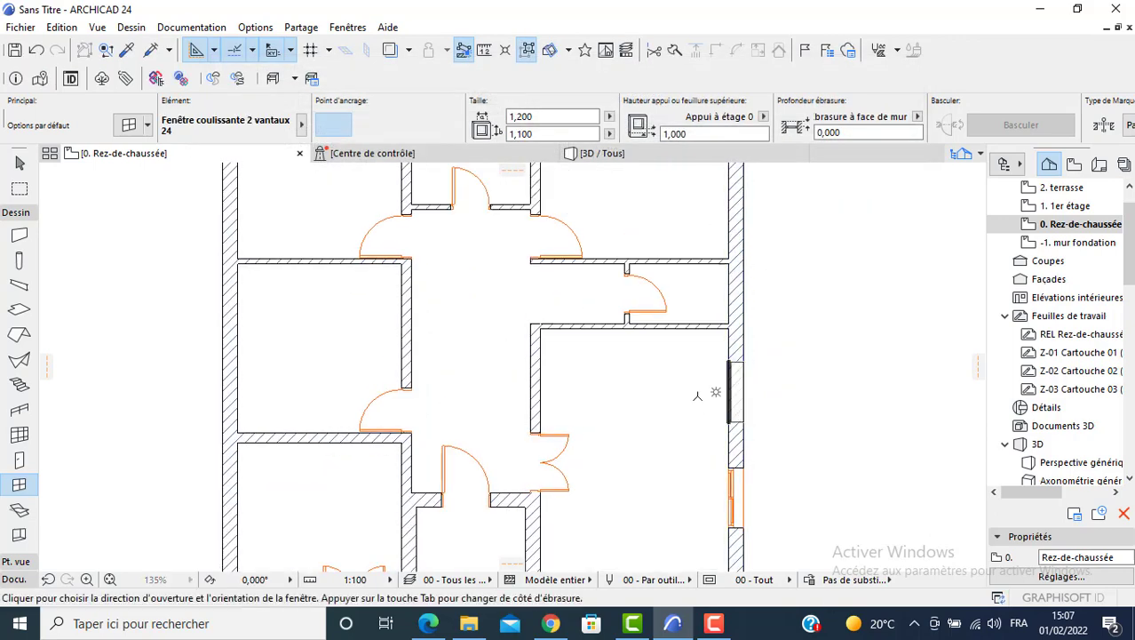
pyautogui.click(697, 395)
pyautogui.moveTo(706, 200); pyautogui.dragTo(688, 400, button='middle')
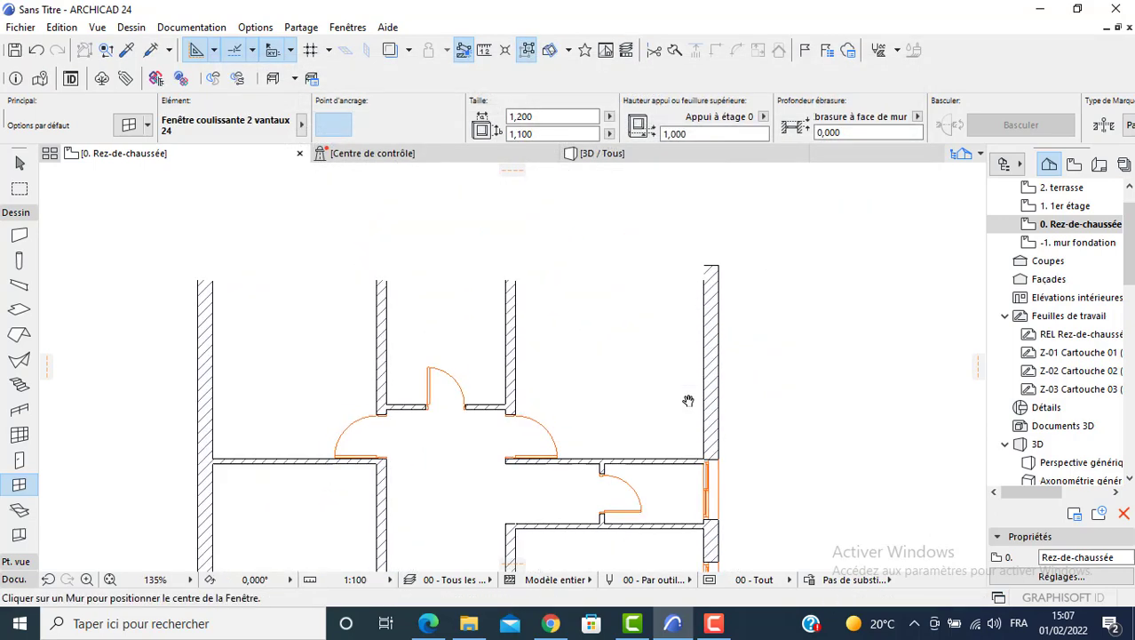
pyautogui.click(710, 362)
pyautogui.click(688, 407)
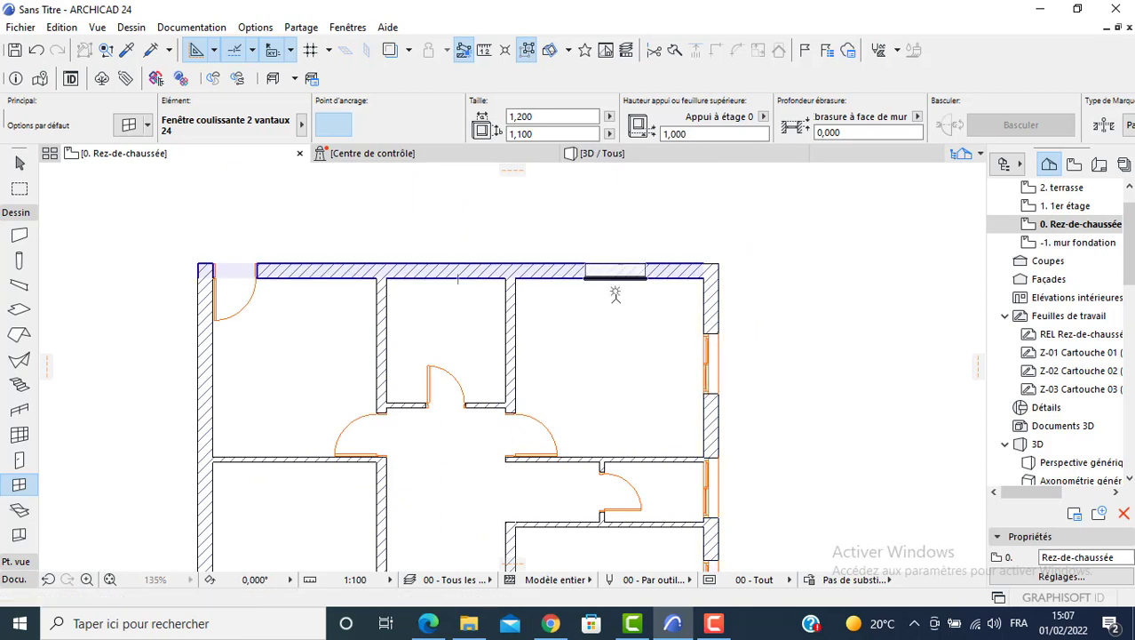
# Place one window each in the top outer wall of the upper-right room and the upper-middle room.
pyautogui.click(615, 293)
pyautogui.click(524, 299)
pyautogui.click(430, 282)
pyautogui.click(443, 317)
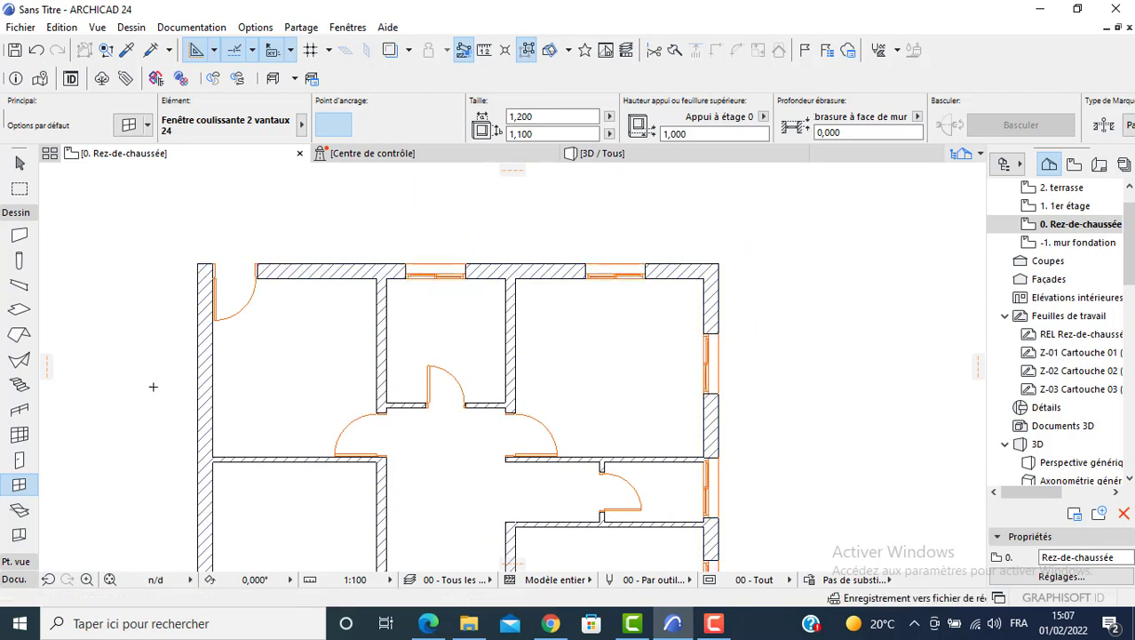
# Place one window each in the left outer wall of the upper-left room and the middle-left room.
pyautogui.click(206, 366)
pyautogui.click(223, 401)
pyautogui.scroll(-2, 306, 332)
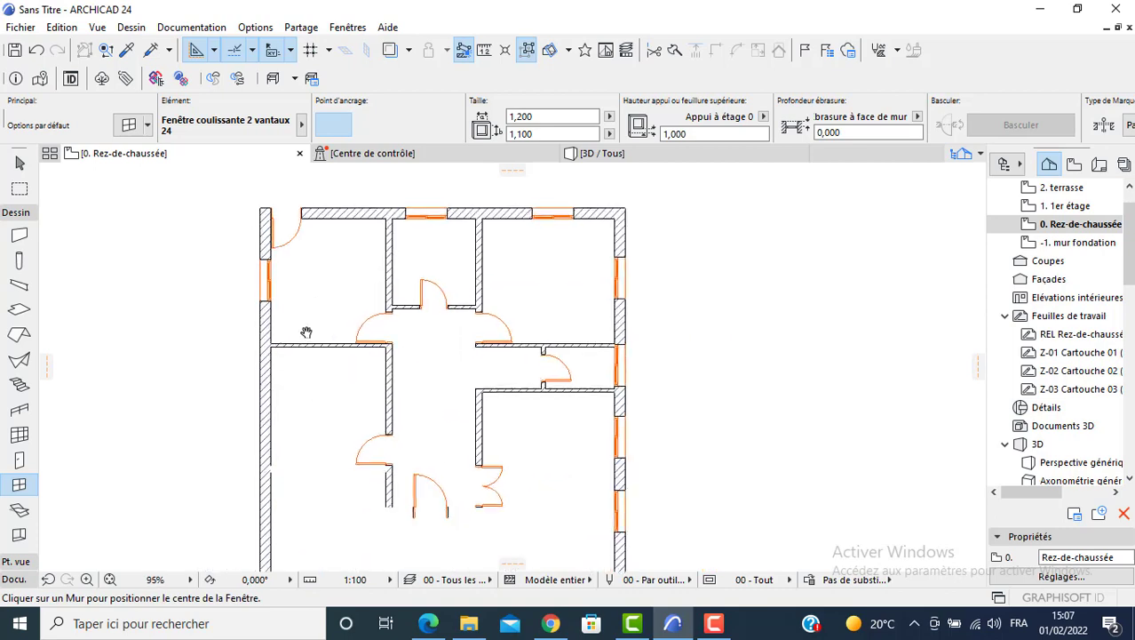
pyautogui.click(265, 397)
pyautogui.click(292, 375)
# Place a window near the middle of the lower-right room's bottom outer wall and end window placement.
pyautogui.scroll(-3, 332, 299)
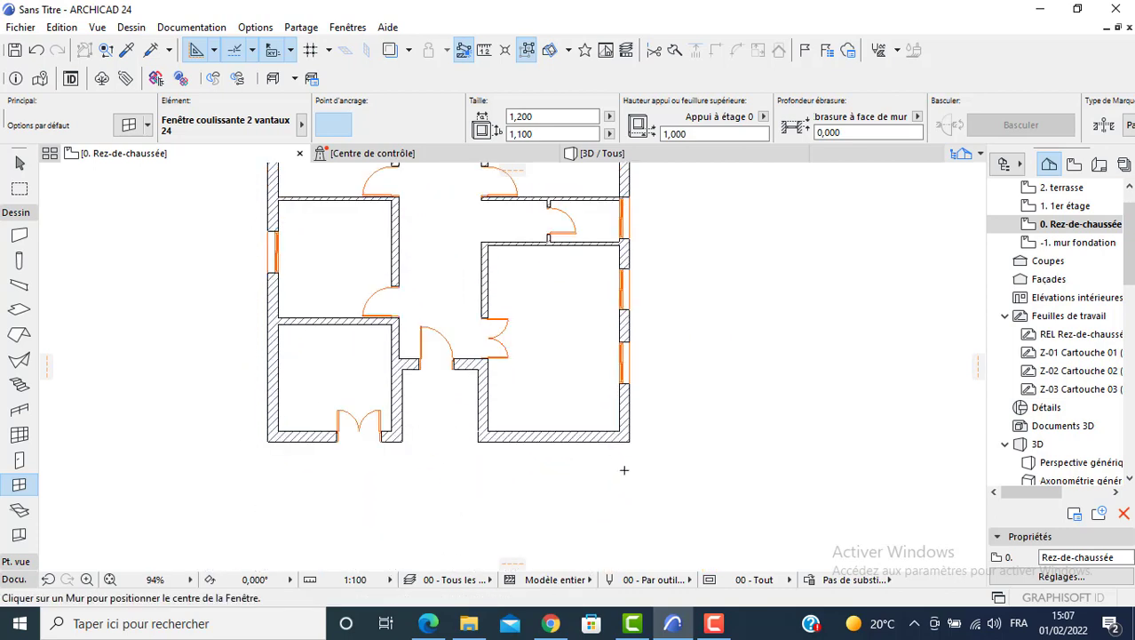
pyautogui.click(544, 437)
pyautogui.click(552, 413)
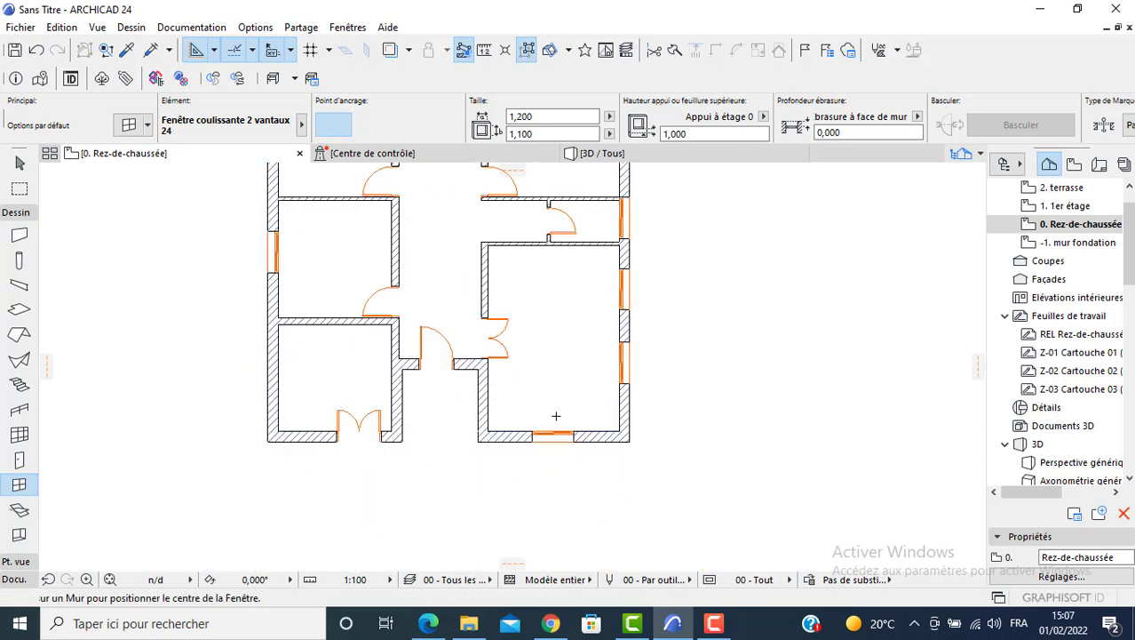
pyautogui.press('Escape')
# Check the right wall's window spacing in the PDF plan, then move the lower right-wall window's lower end to the building's outer corner in ARCHICAD.
pyautogui.click(428, 623)
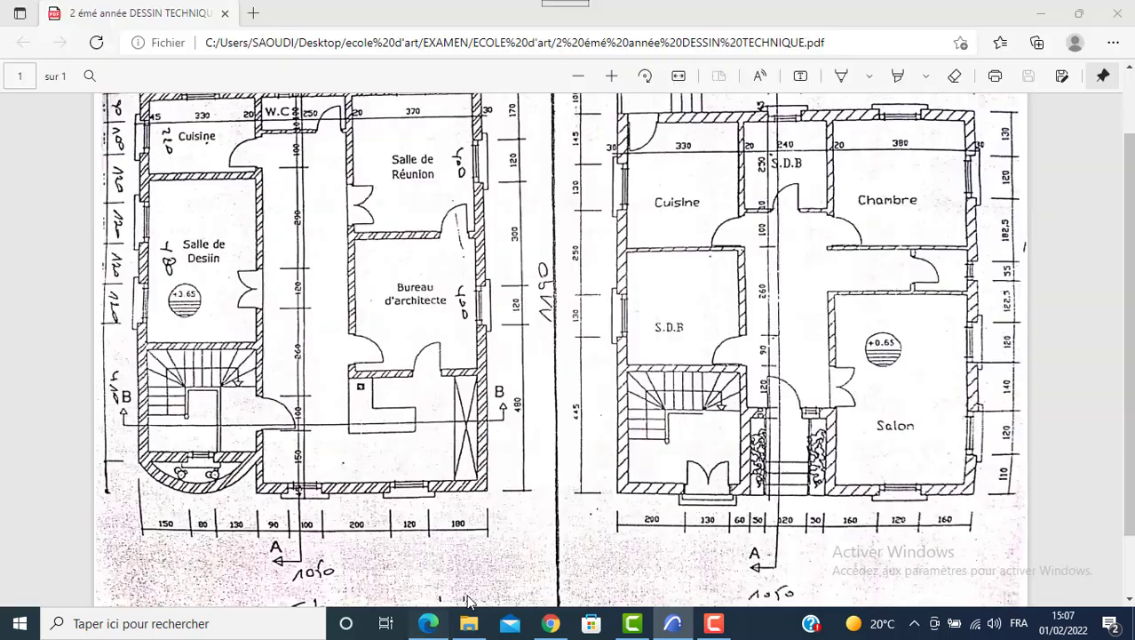
pyautogui.rightClick(428, 623)
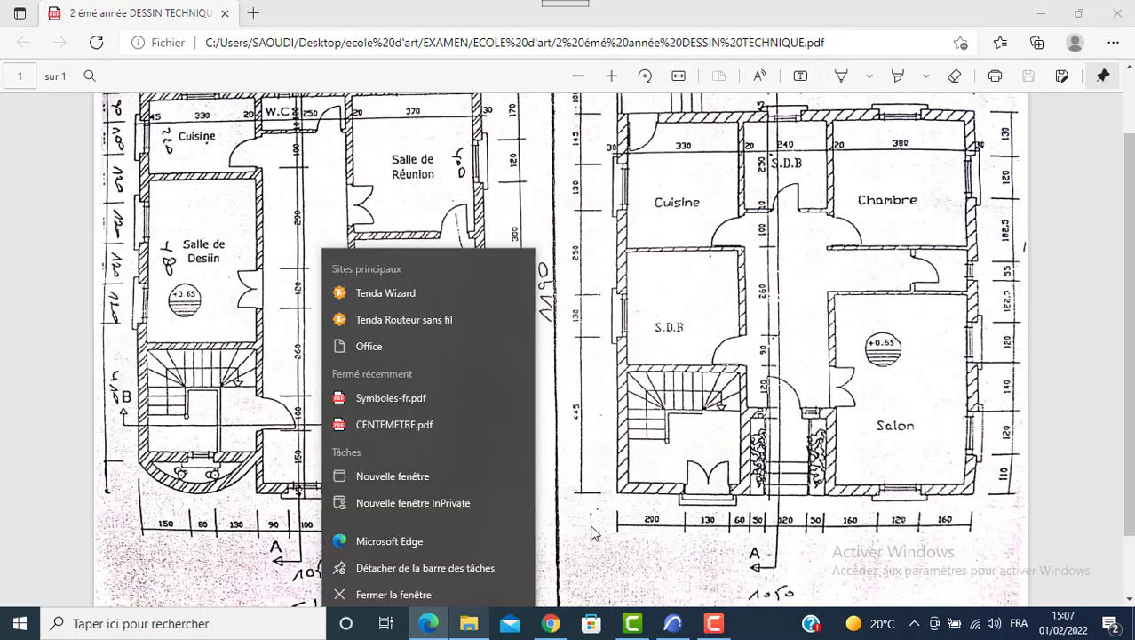
pyautogui.click(1010, 473)
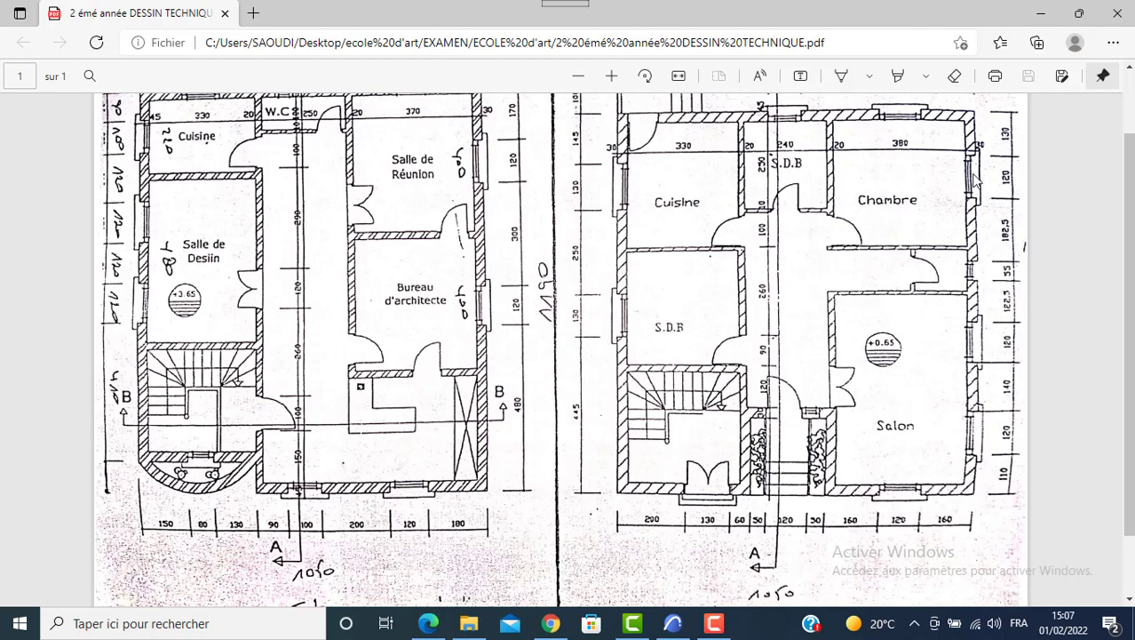
pyautogui.click(688, 622)
pyautogui.click(624, 384)
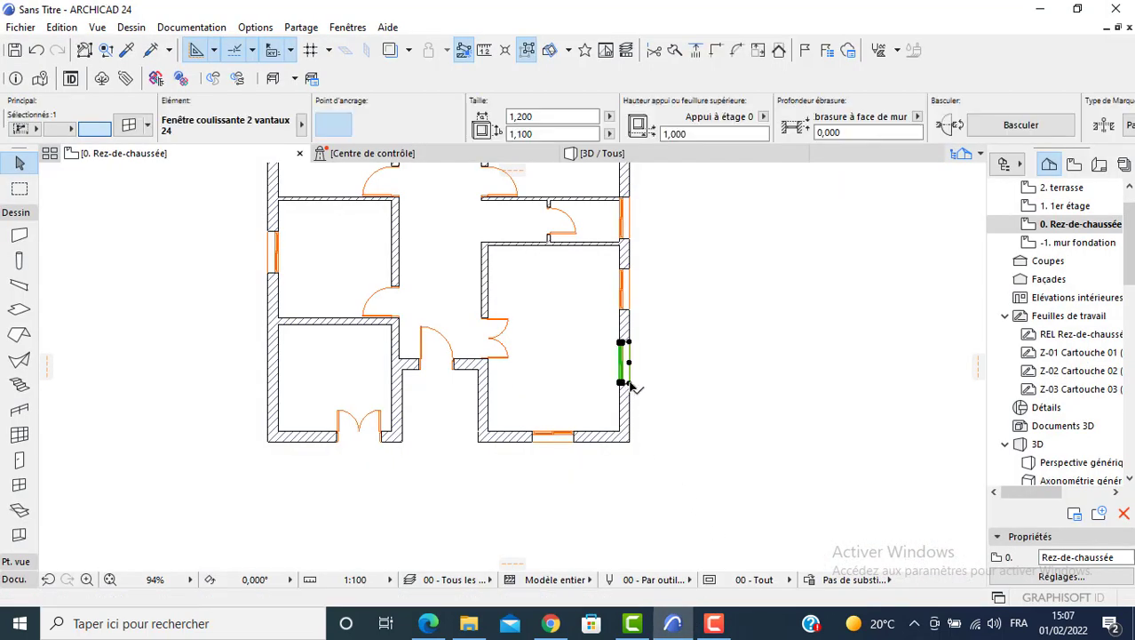
pyautogui.click(625, 383)
pyautogui.click(631, 444)
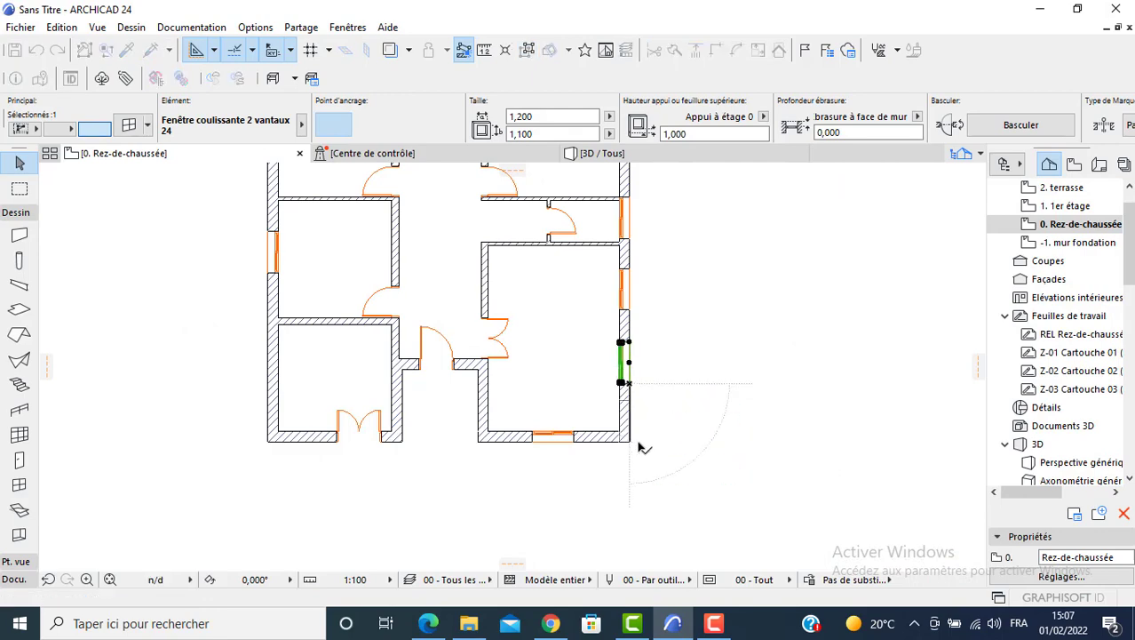
# Move the same window 1.1 m up along the right outer wall from the building's lower corner.
pyautogui.scroll(3, 633, 449)
pyautogui.click(620, 502)
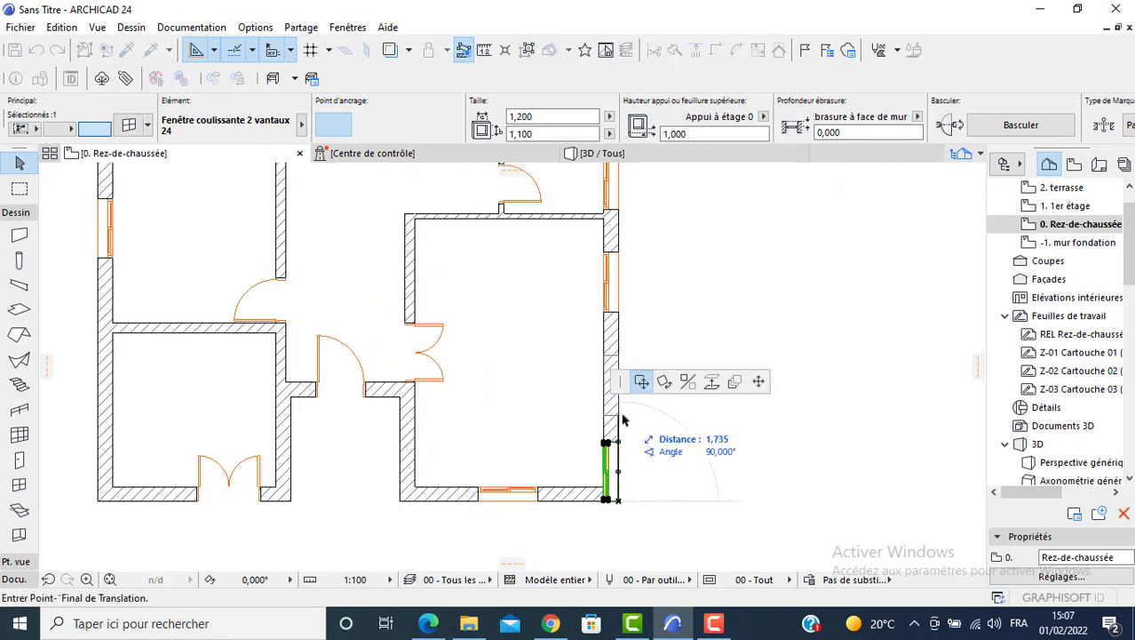
pyautogui.write('1')
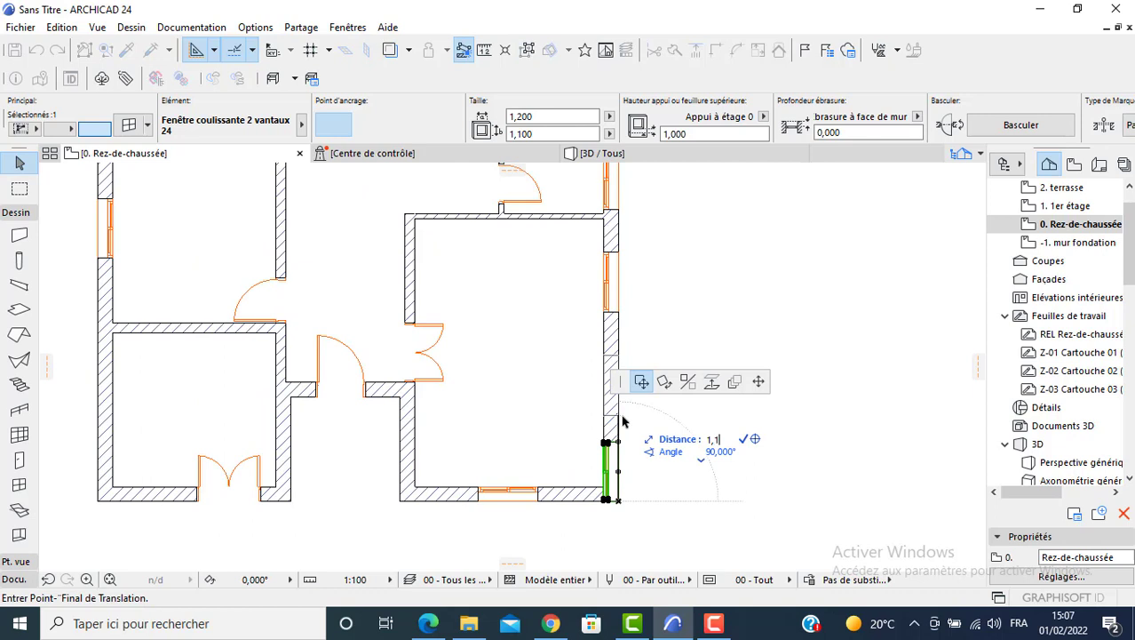
pyautogui.write(',1')
pyautogui.press('Return')
# Select the upper window in the lower-right room's right outer wall for repositioning.
pyautogui.click(618, 310)
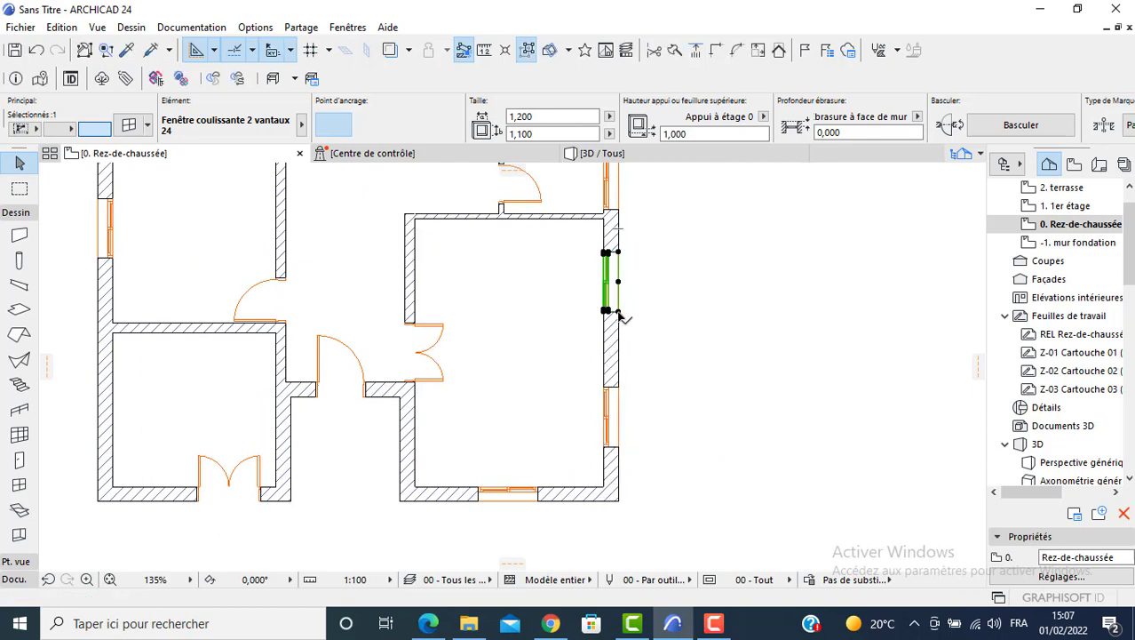
# Move the salon's upper right-wall window so it sits 1,4 m above the window below it.
pyautogui.click(620, 312)
pyautogui.hscroll(3, 502, 396)
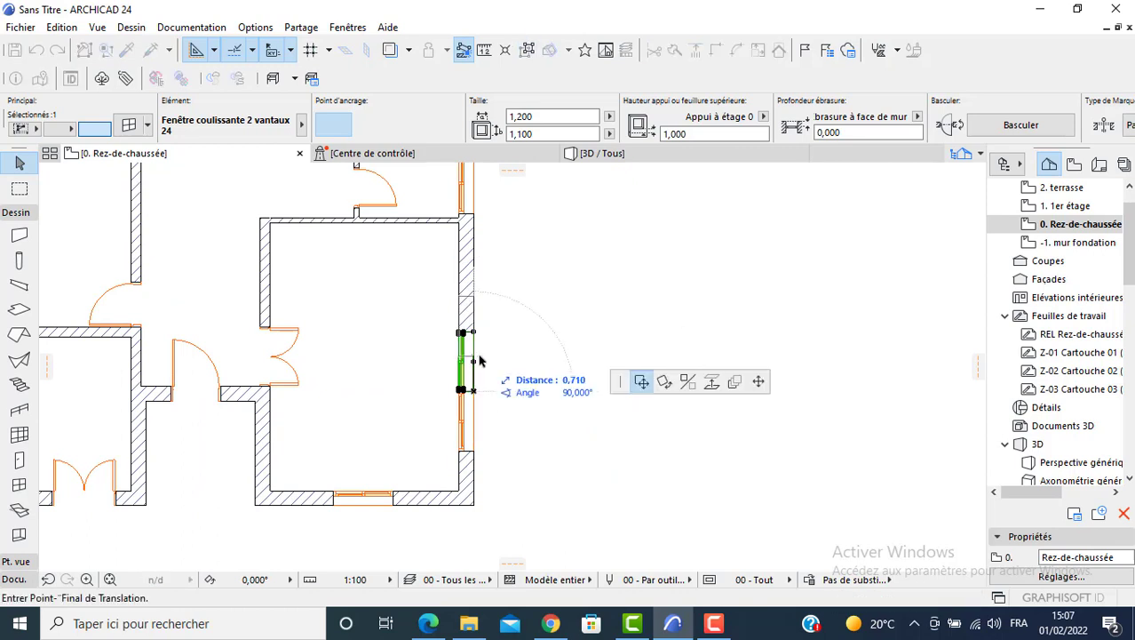
pyautogui.write('1,4')
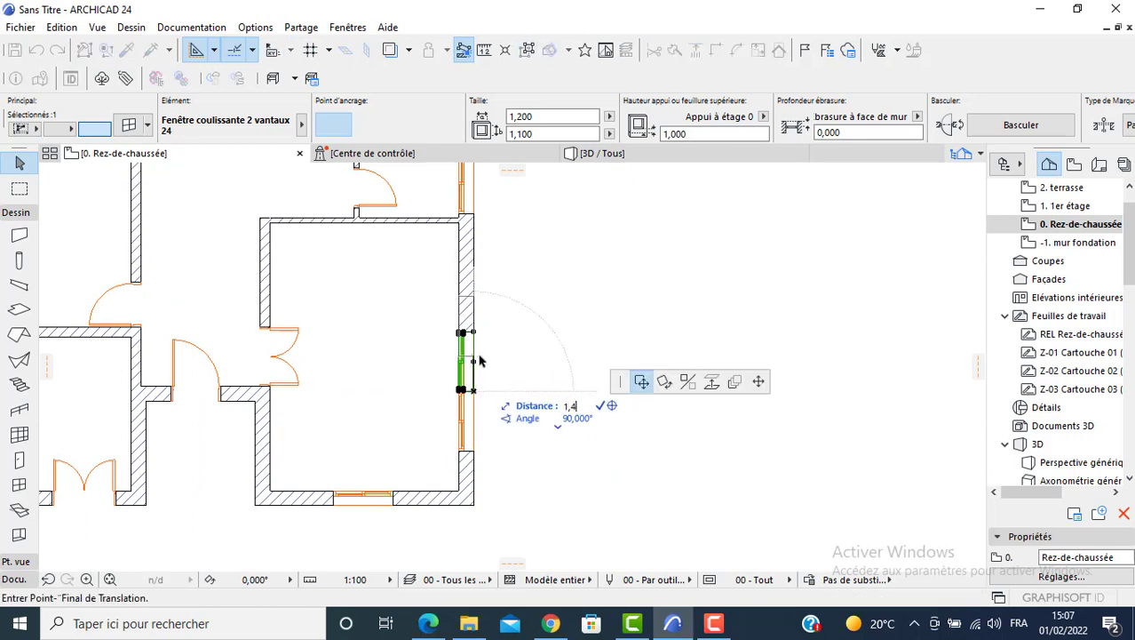
pyautogui.press('Return')
# Set the window of the small room above the salon to 0,55 wide and 0,6 high with a sill height of 1,5.
pyautogui.scroll(3, 467, 338)
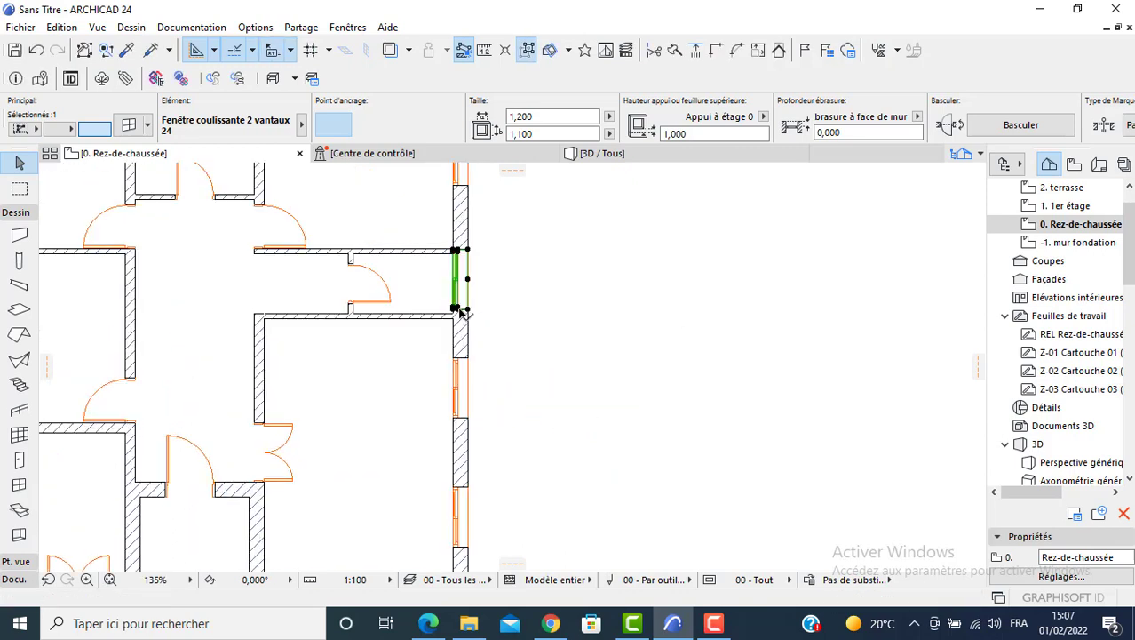
pyautogui.click(528, 117)
pyautogui.write('0')
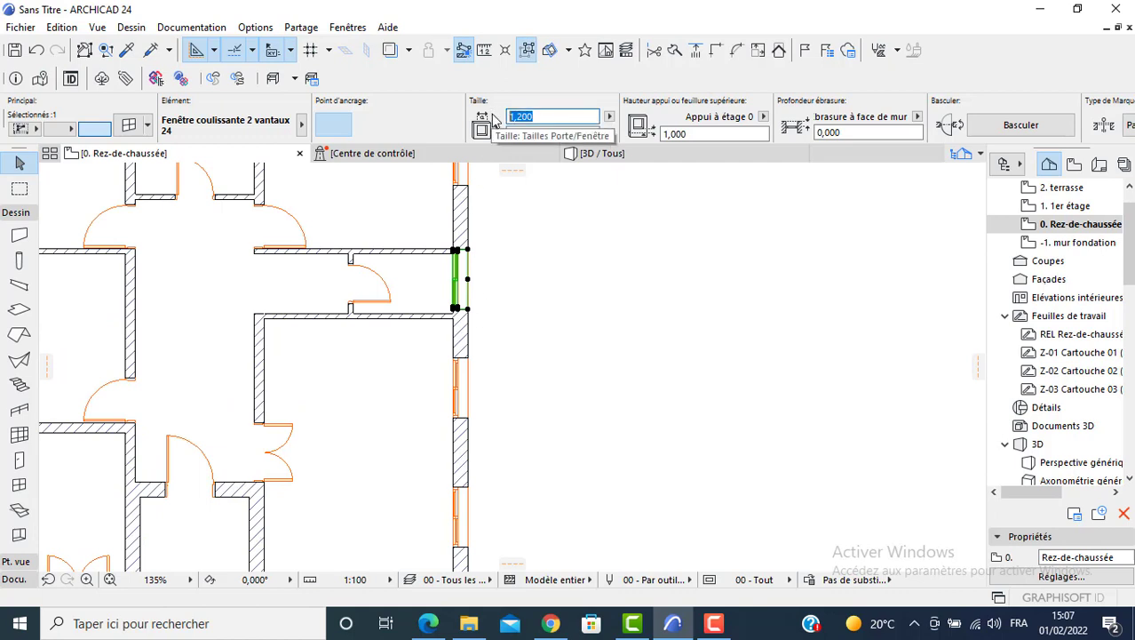
pyautogui.write(',55')
pyautogui.press('Tab')
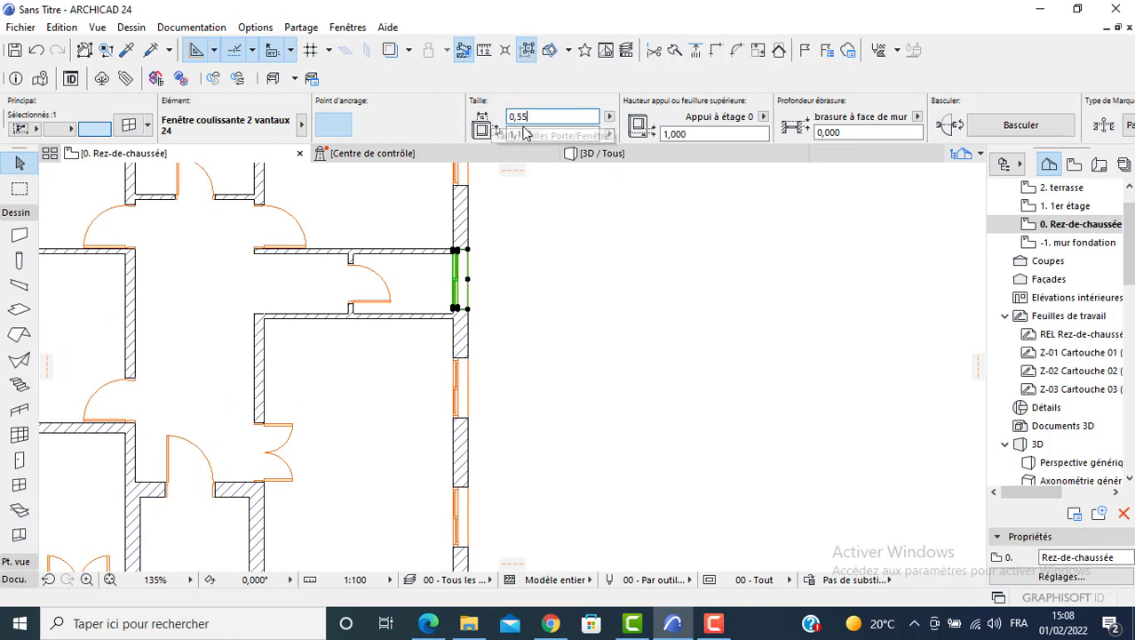
pyautogui.write('1,1')
pyautogui.press('Return')
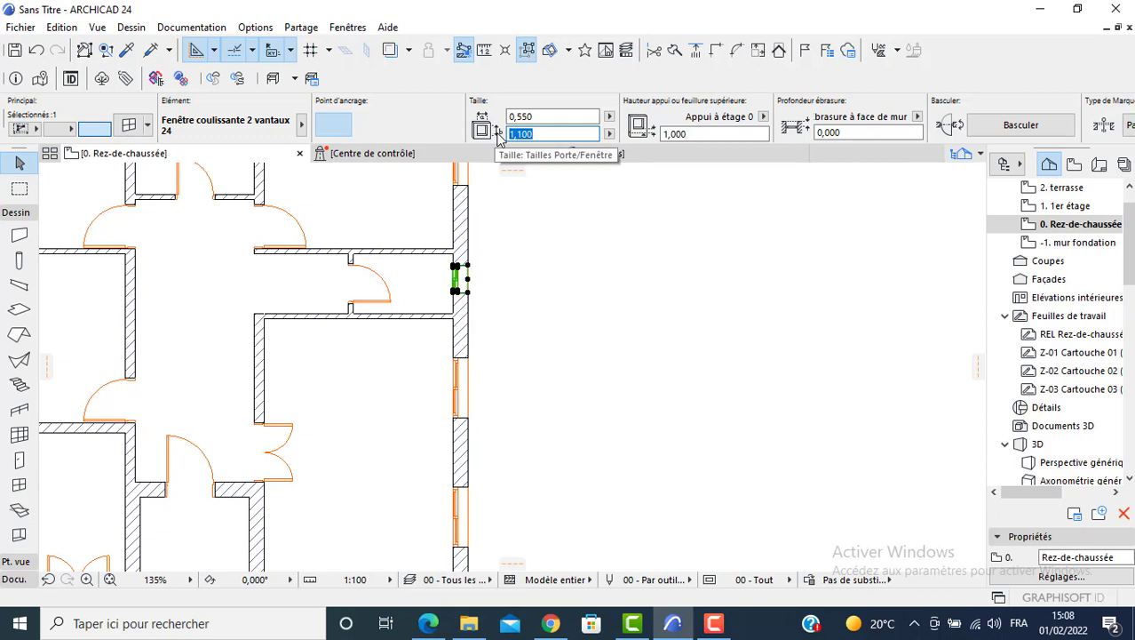
pyautogui.write('0,6')
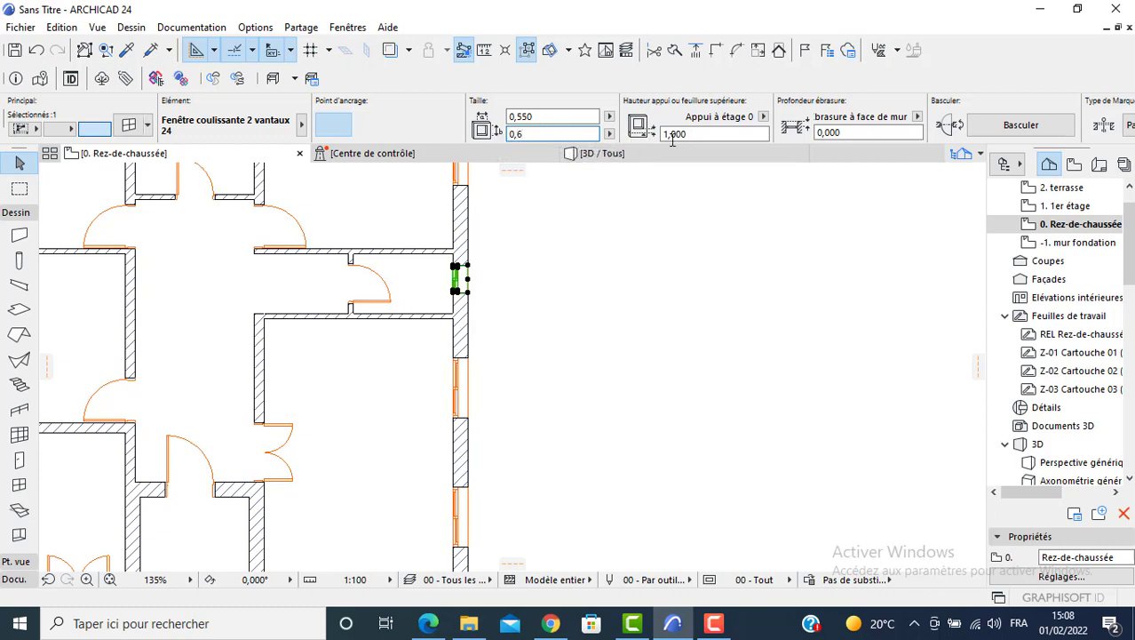
pyautogui.click(689, 135)
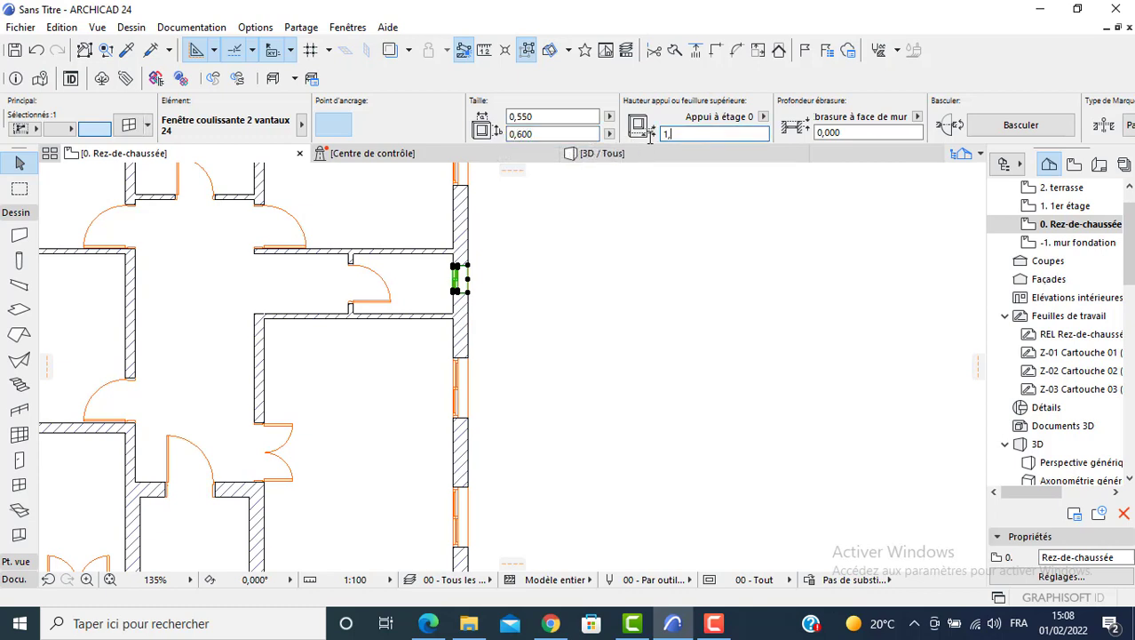
pyautogui.click(531, 278)
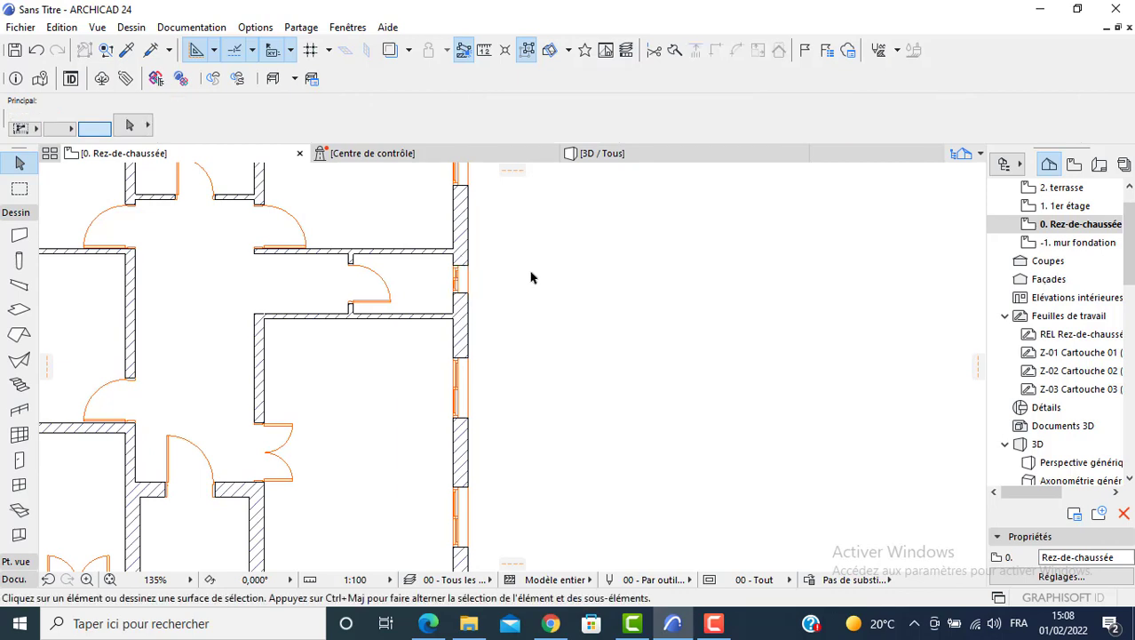
# Snap the small window to the salon window below it and move it 1,225 m up the wall.
pyautogui.click(470, 291)
pyautogui.click(468, 293)
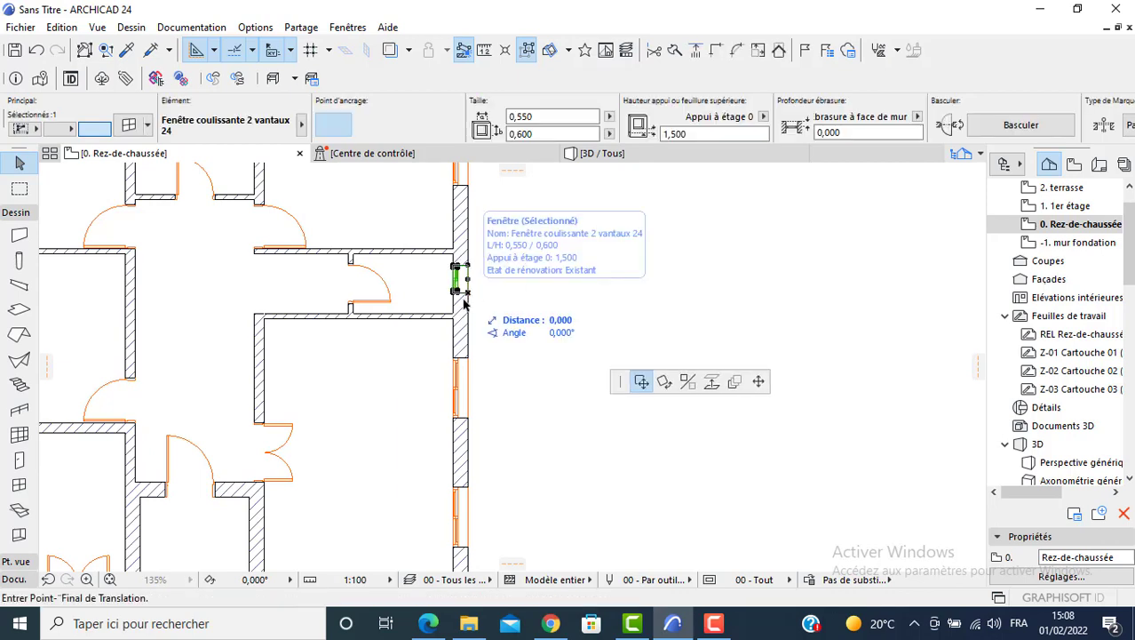
pyautogui.click(468, 359)
pyautogui.click(468, 358)
pyautogui.write('1,225')
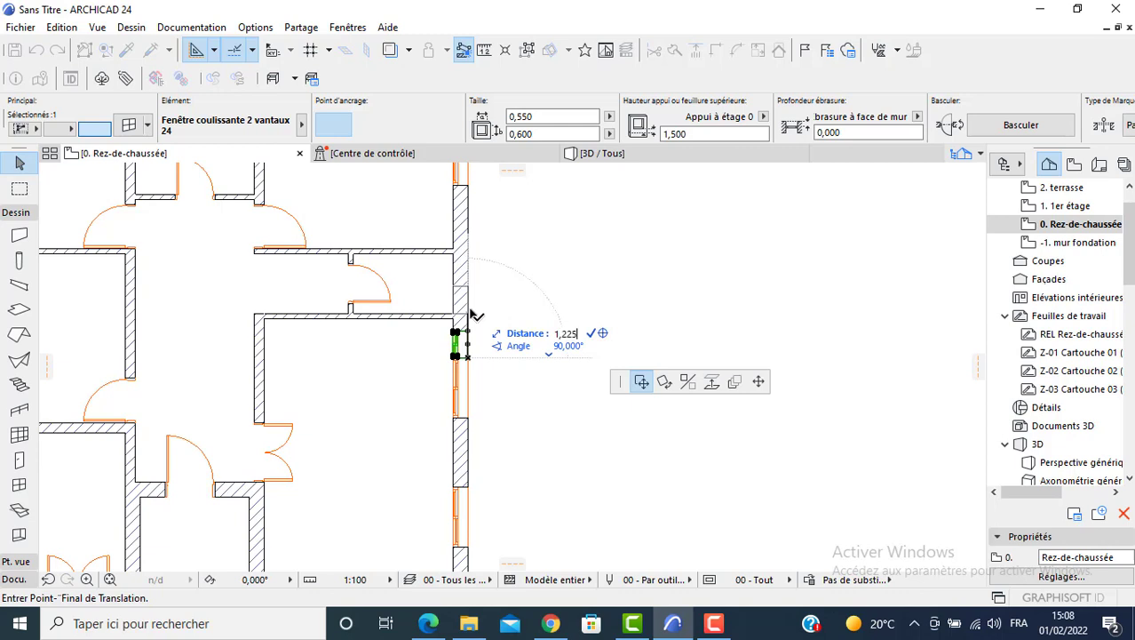
pyautogui.press('Return')
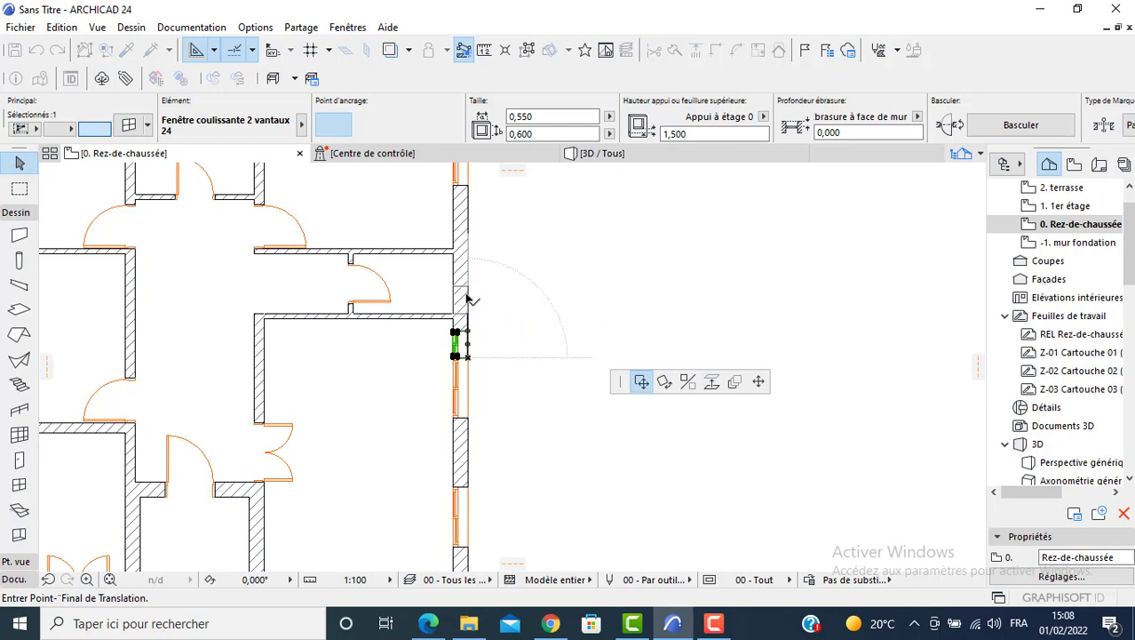
# Snap the bedroom's right-wall window to the building's upper corner and move it 1,3 m down the wall.
pyautogui.scroll(3, 468, 215)
pyautogui.click(458, 248)
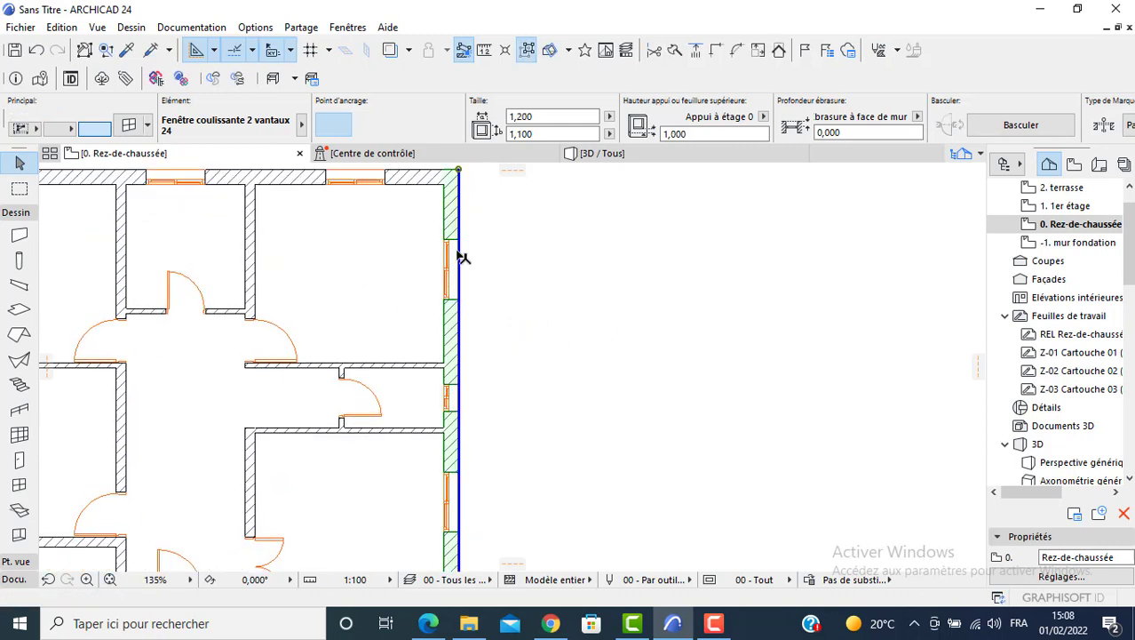
pyautogui.click(483, 293)
pyautogui.click(458, 297)
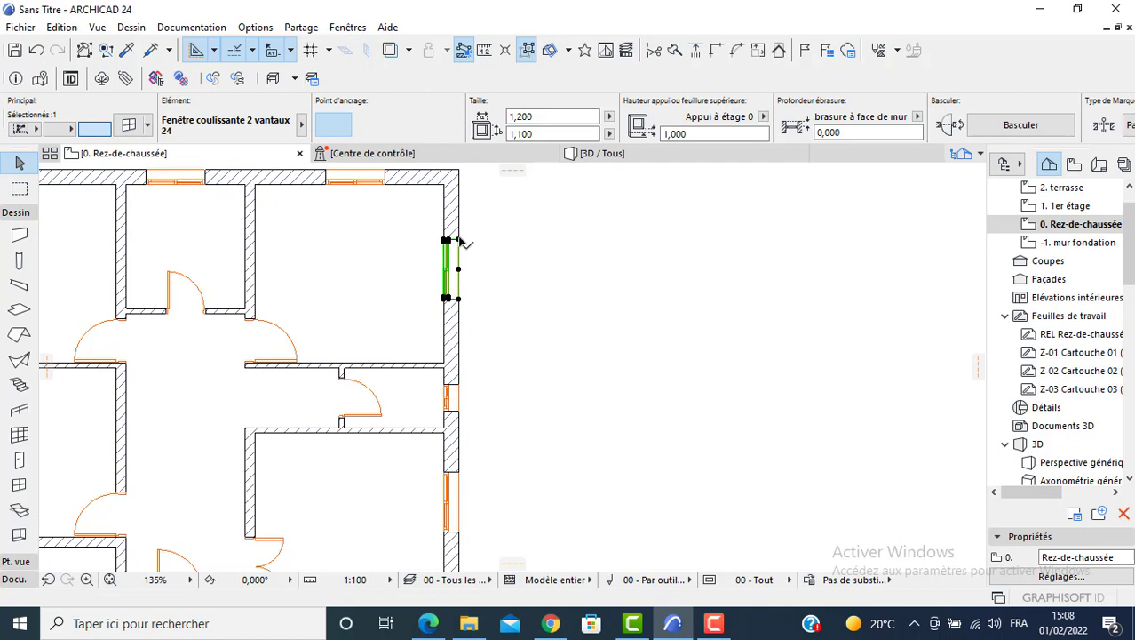
pyautogui.click(459, 268)
pyautogui.click(460, 197)
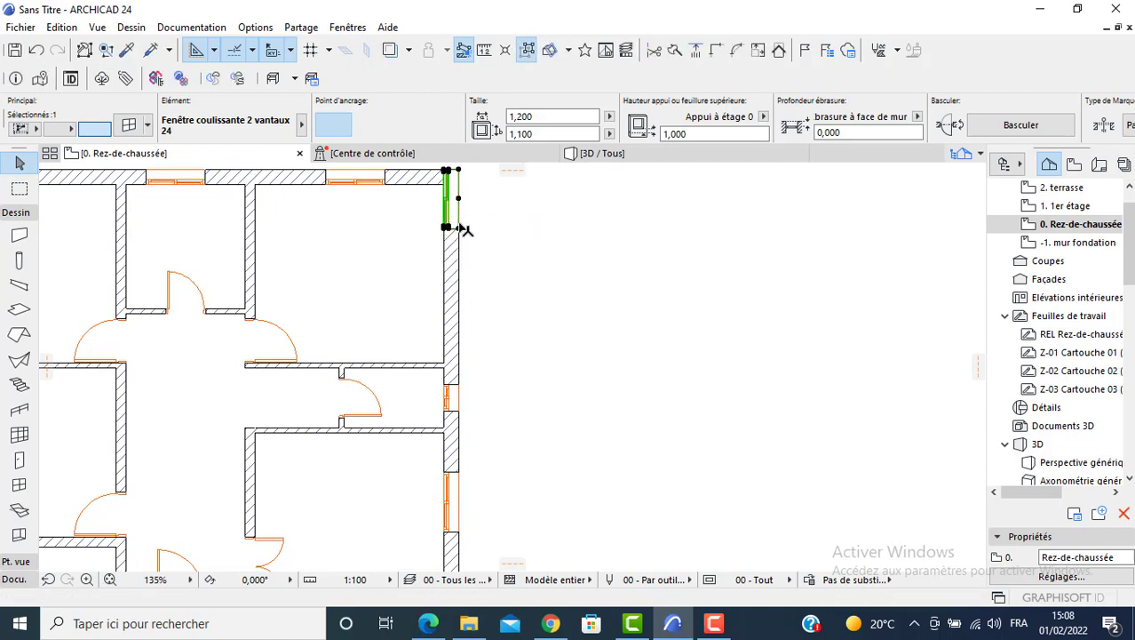
pyautogui.click(459, 229)
pyautogui.write('1')
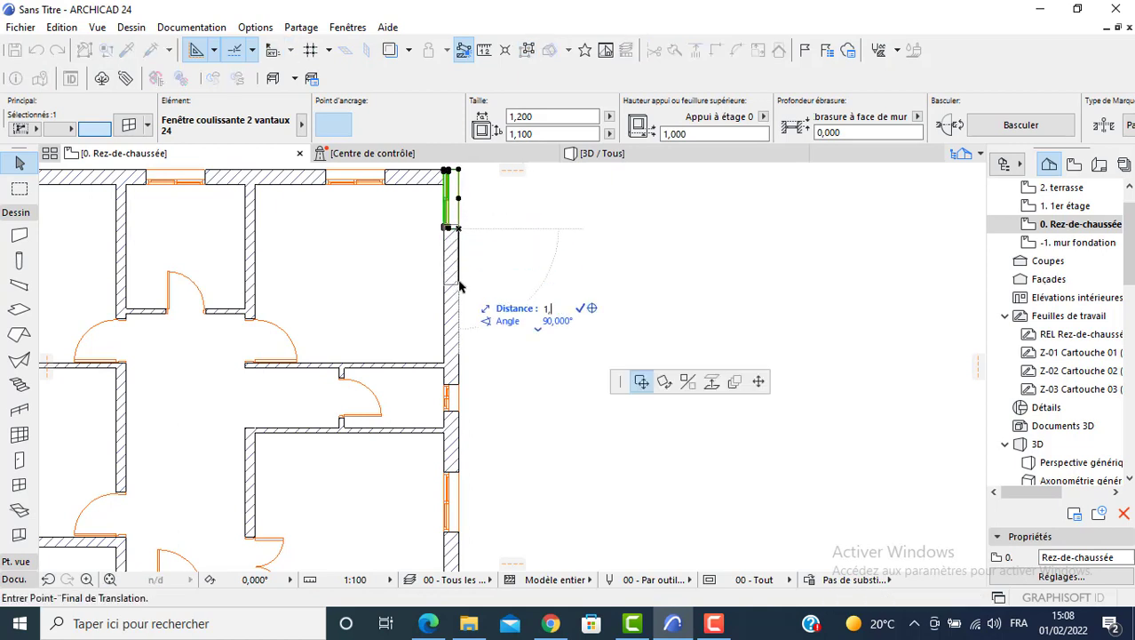
pyautogui.write(',3')
pyautogui.press('Return')
# Set the bathroom's upper-wall window to 0,900 wide and 0,600 high with a sill height of 1,500.
pyautogui.click(360, 213)
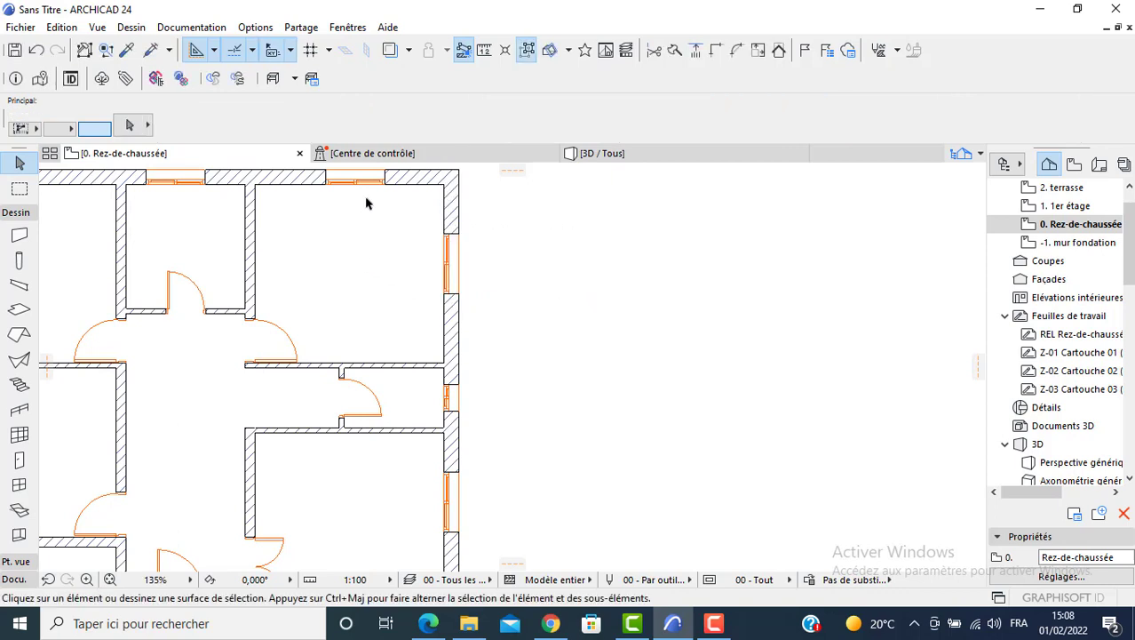
pyautogui.click(383, 185)
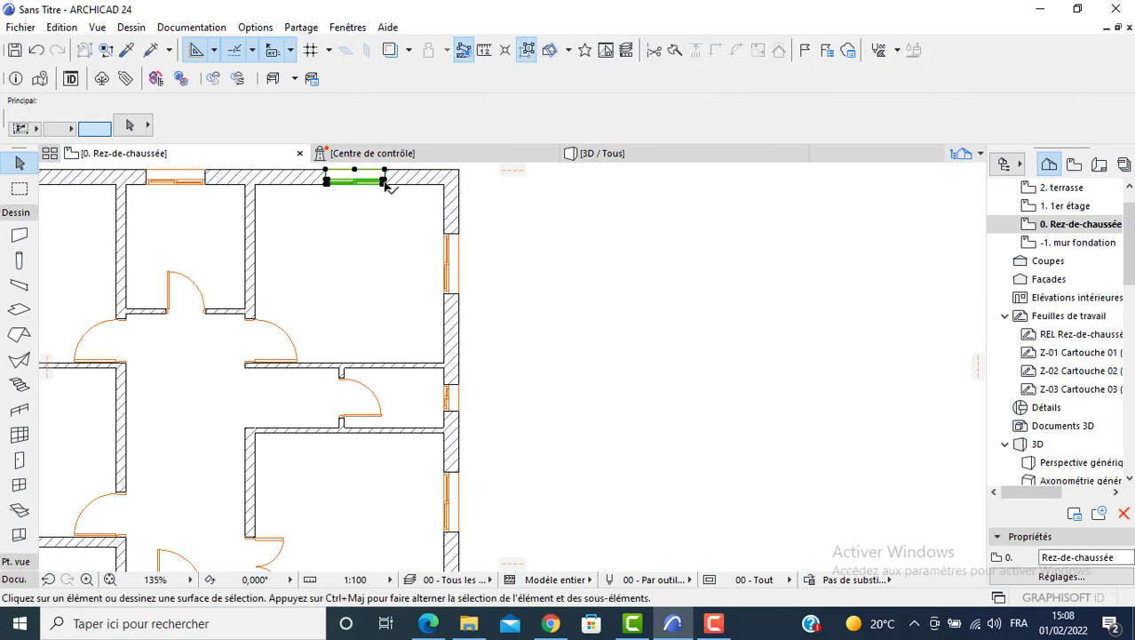
pyautogui.click(202, 183)
pyautogui.moveTo(212, 231); pyautogui.dragTo(221, 270, button='middle')
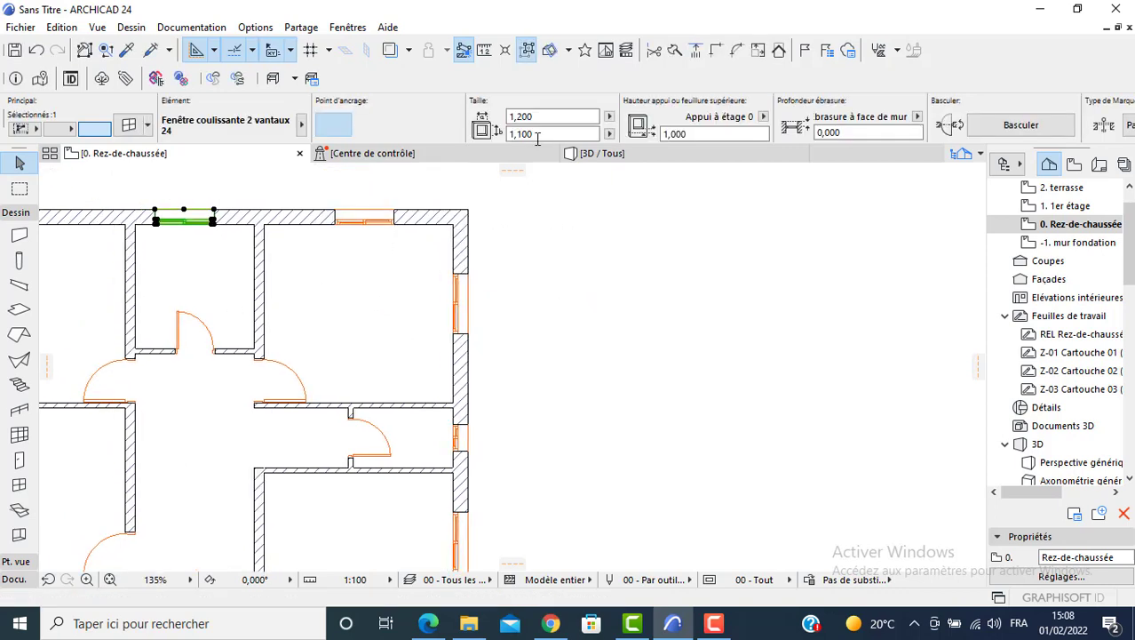
pyautogui.click(526, 118)
pyautogui.write('0,900')
pyautogui.press('Tab')
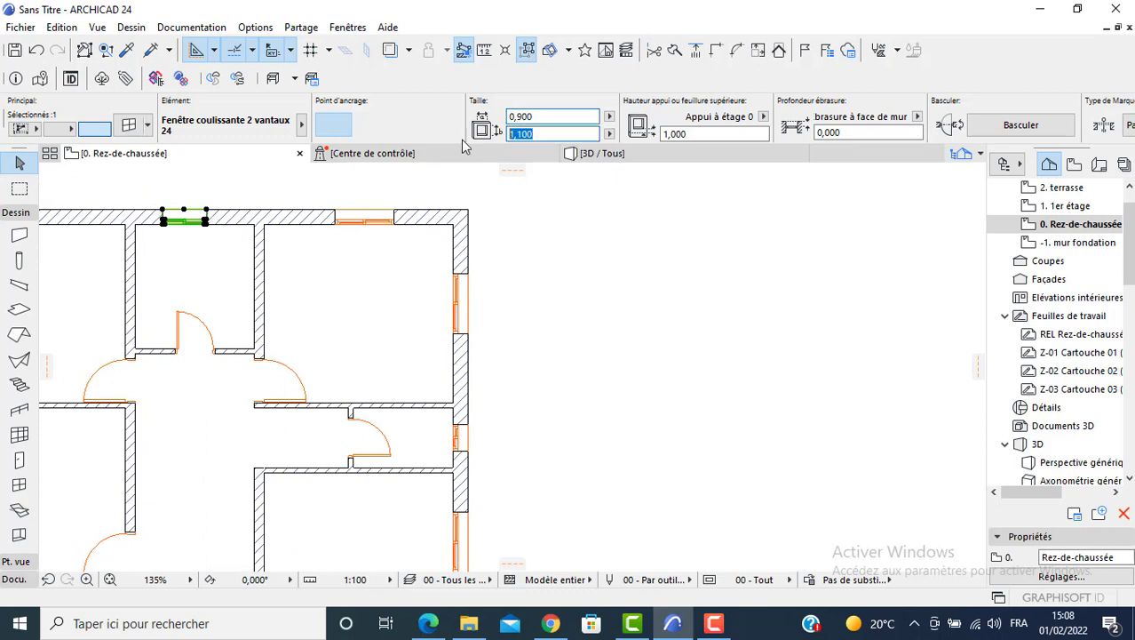
pyautogui.write('0,')
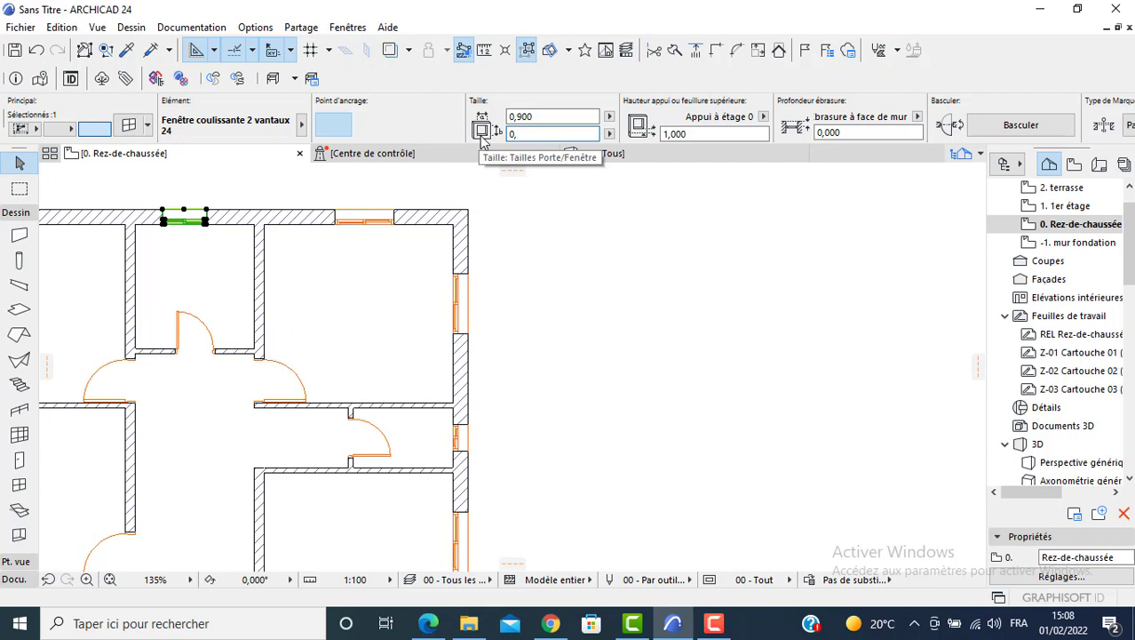
pyautogui.write('600')
pyautogui.click(686, 135)
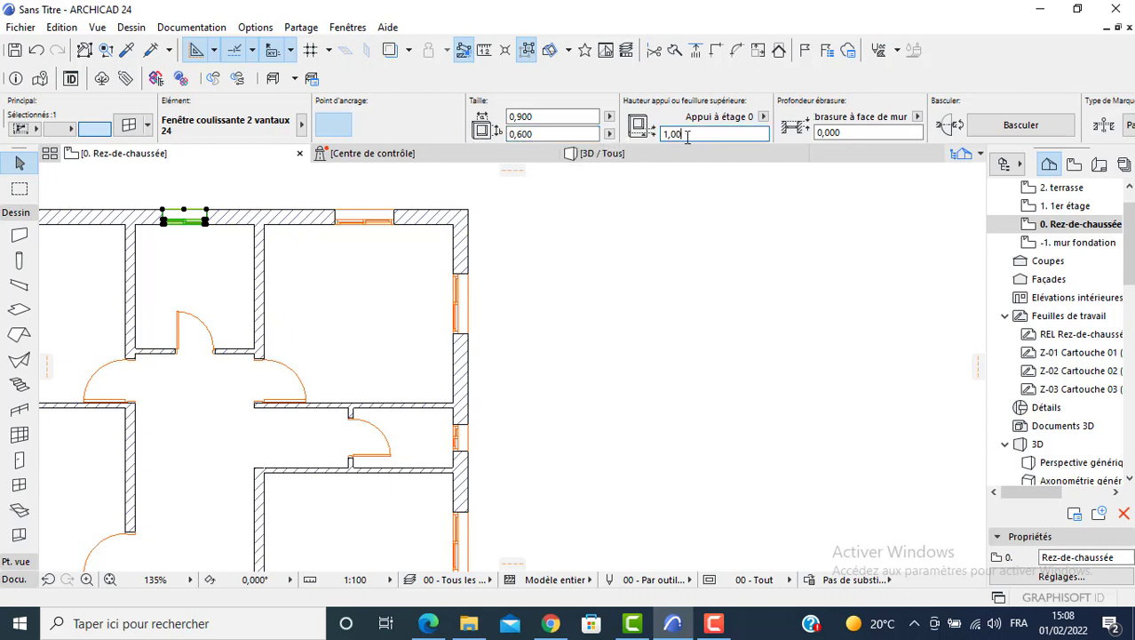
pyautogui.click(620, 239)
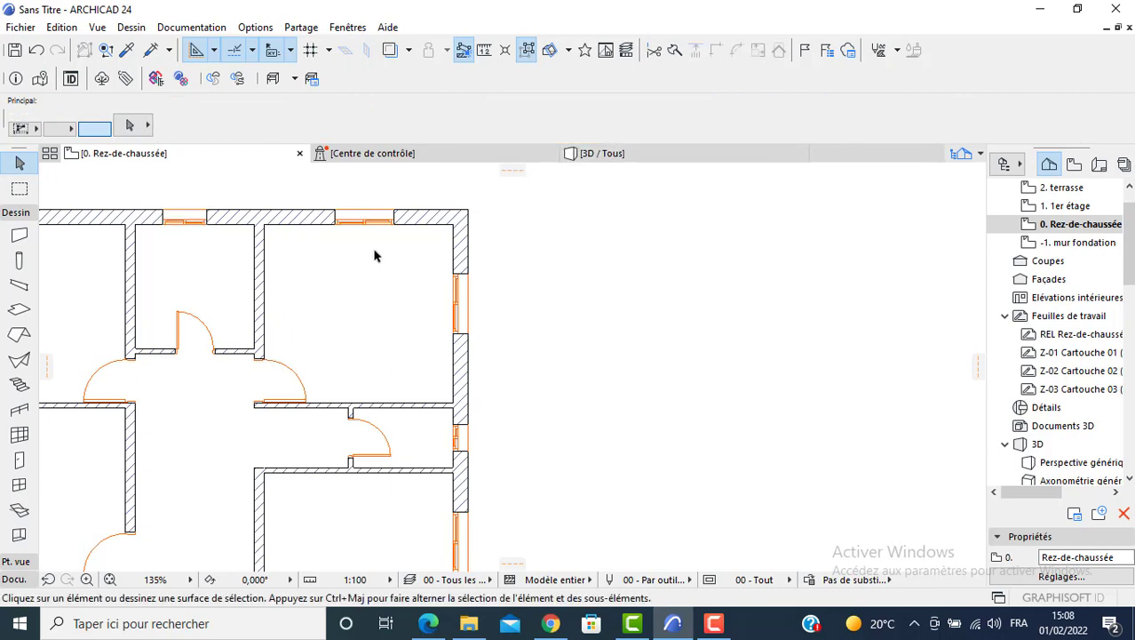
# Check the upper-wall spacings in the PDF plan, return to ARCHICAD and move the bedroom's upper-wall window 1,6 m from the right corner.
pyautogui.click(428, 622)
pyautogui.scroll(1, 830, 247)
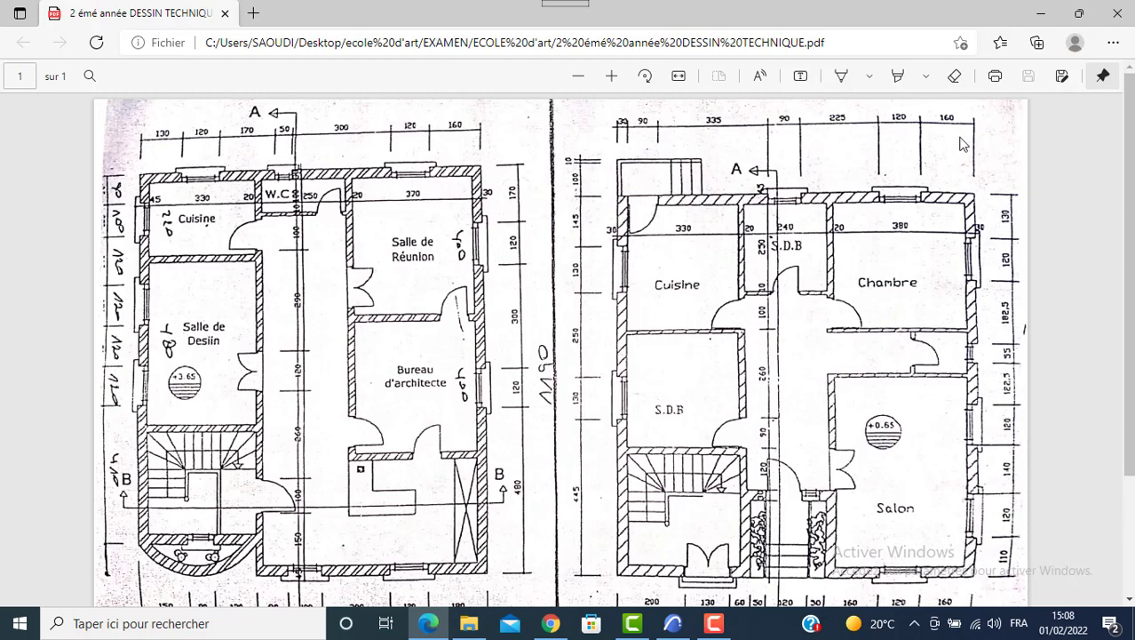
pyautogui.click(673, 623)
pyautogui.rightClick(672, 623)
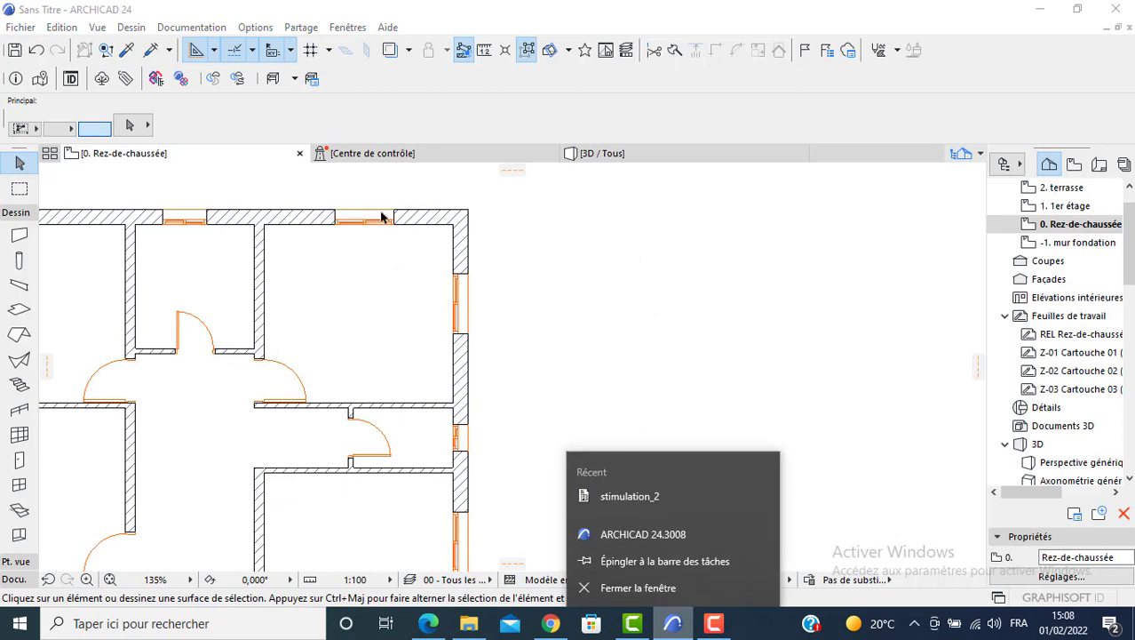
pyautogui.click(397, 219)
pyautogui.click(395, 222)
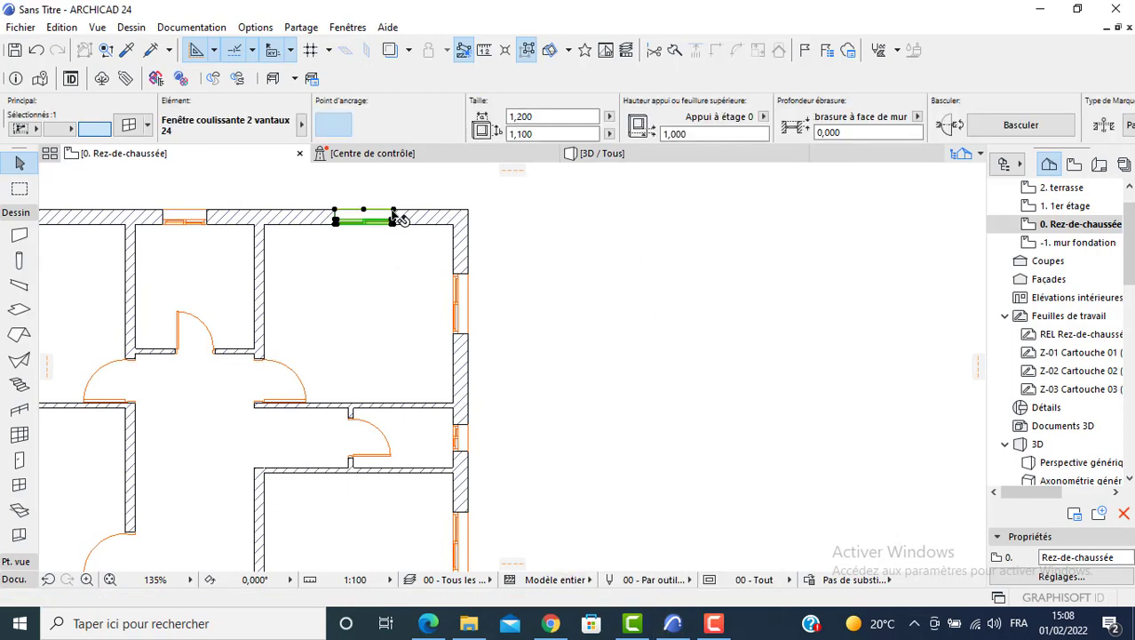
pyautogui.click(396, 220)
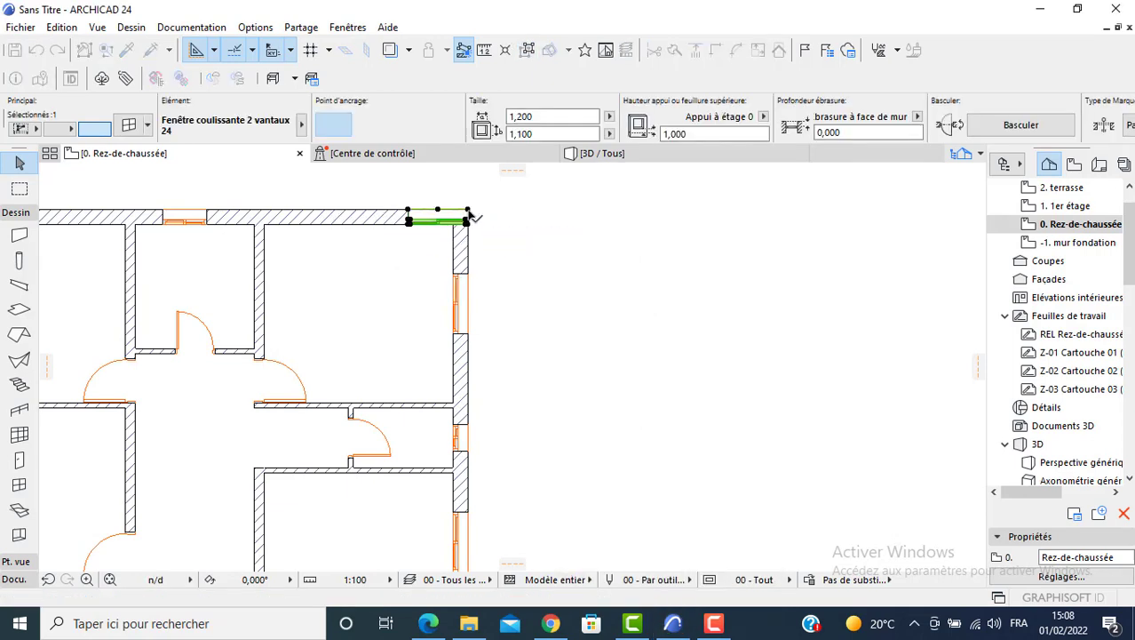
pyautogui.write('1')
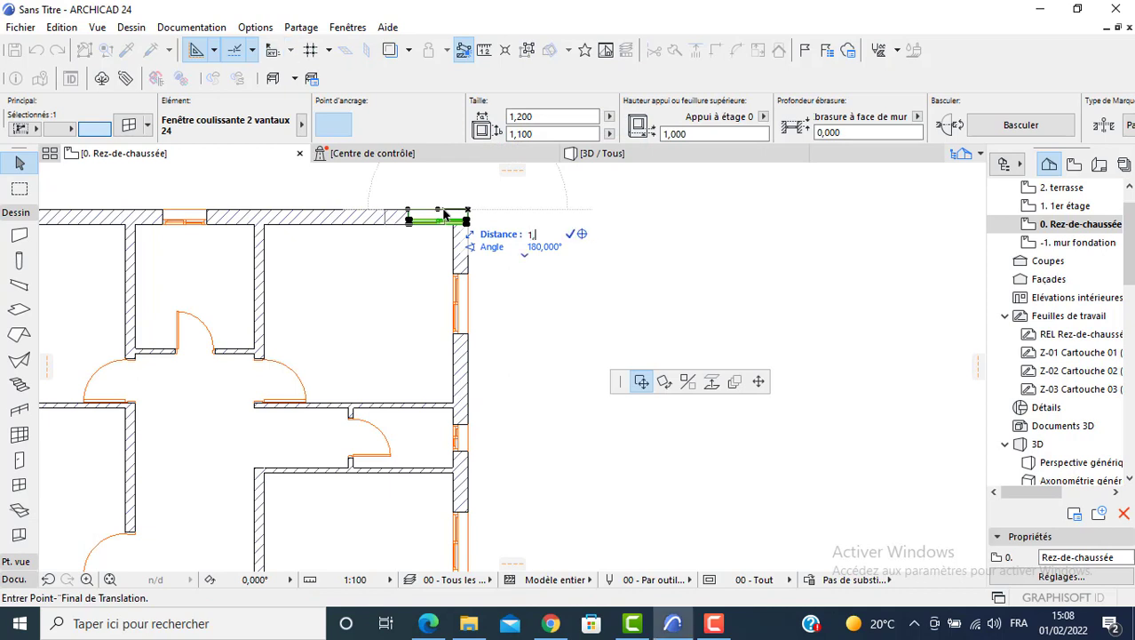
pyautogui.press('Return')
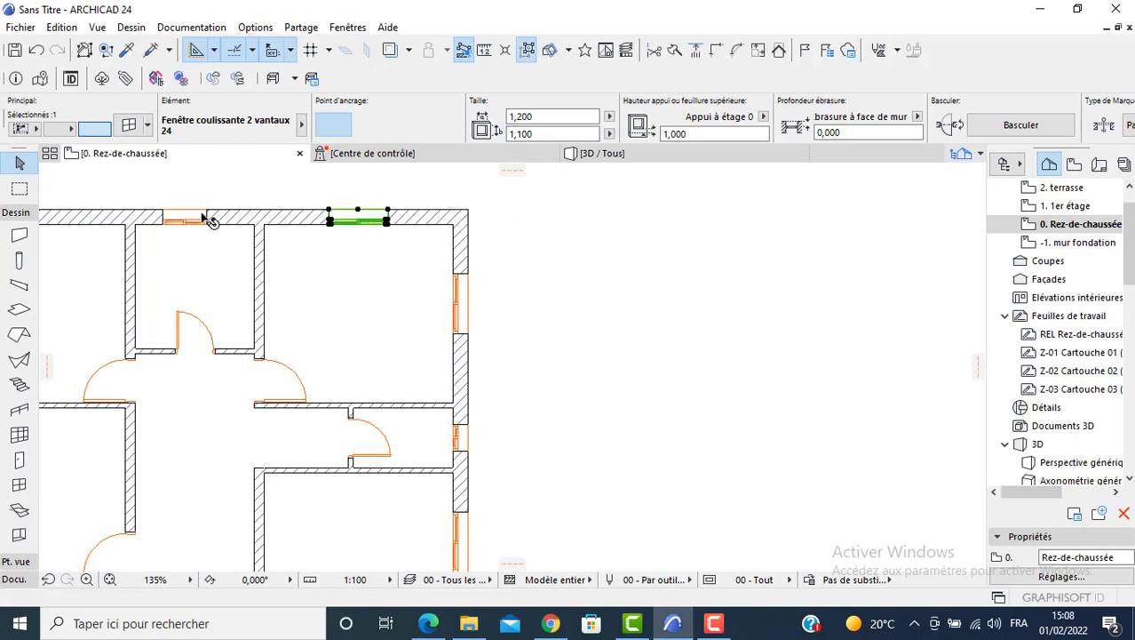
# Snap the bathroom window to the bedroom's upper-wall window and move it 2,25 m to the left along the wall.
pyautogui.click(206, 217)
pyautogui.click(206, 217)
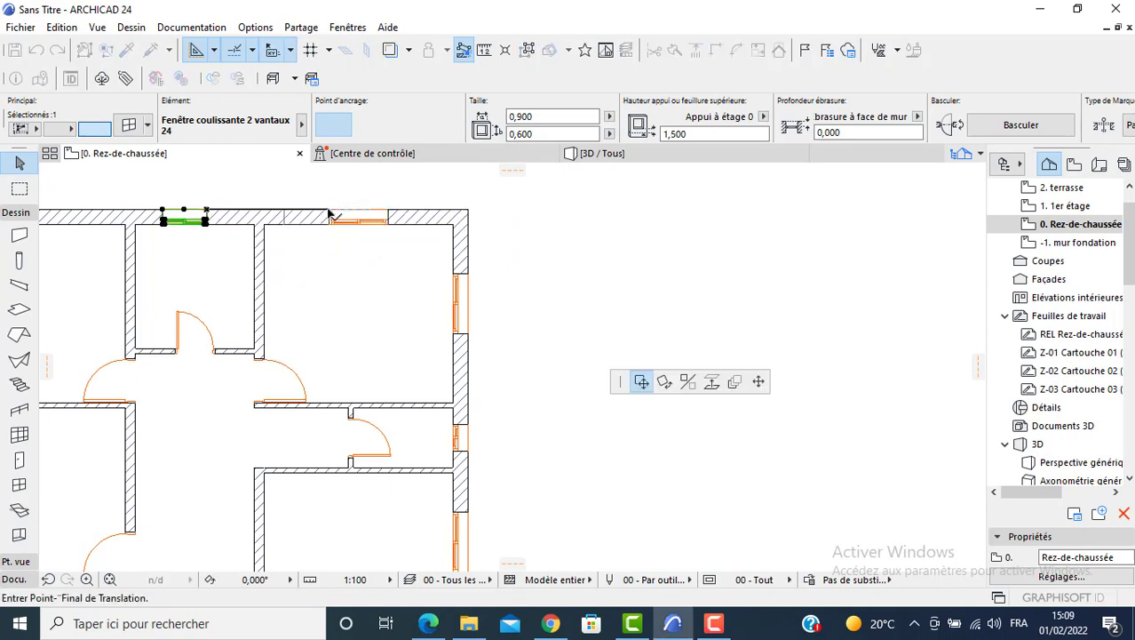
pyautogui.click(328, 215)
pyautogui.click(328, 215)
pyautogui.write('2')
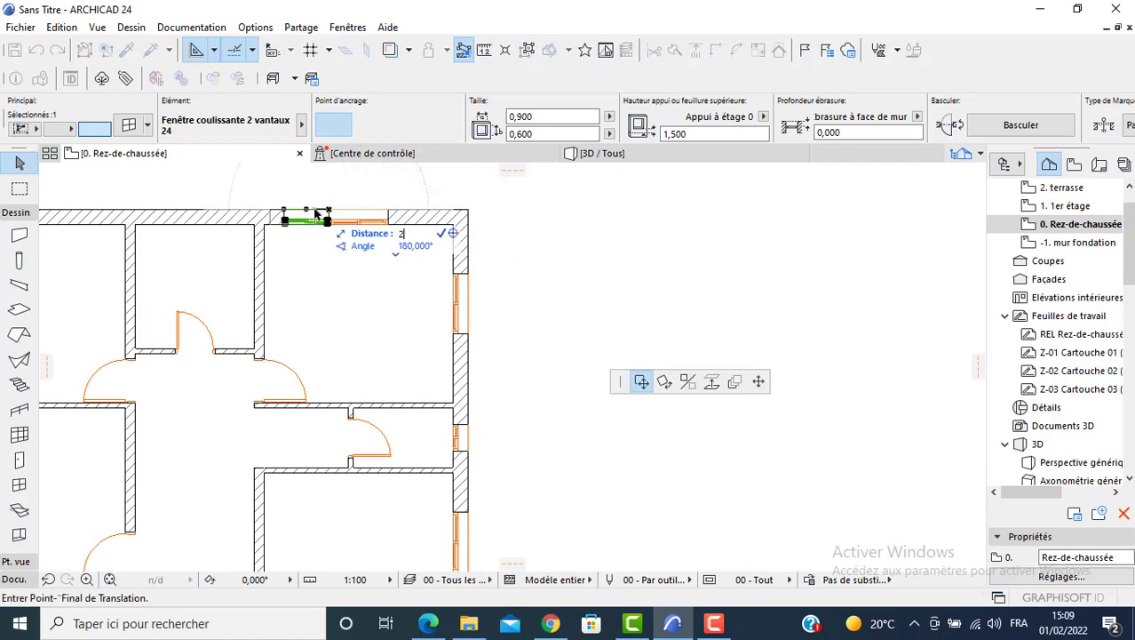
pyautogui.write(',2')
pyautogui.press('Return')
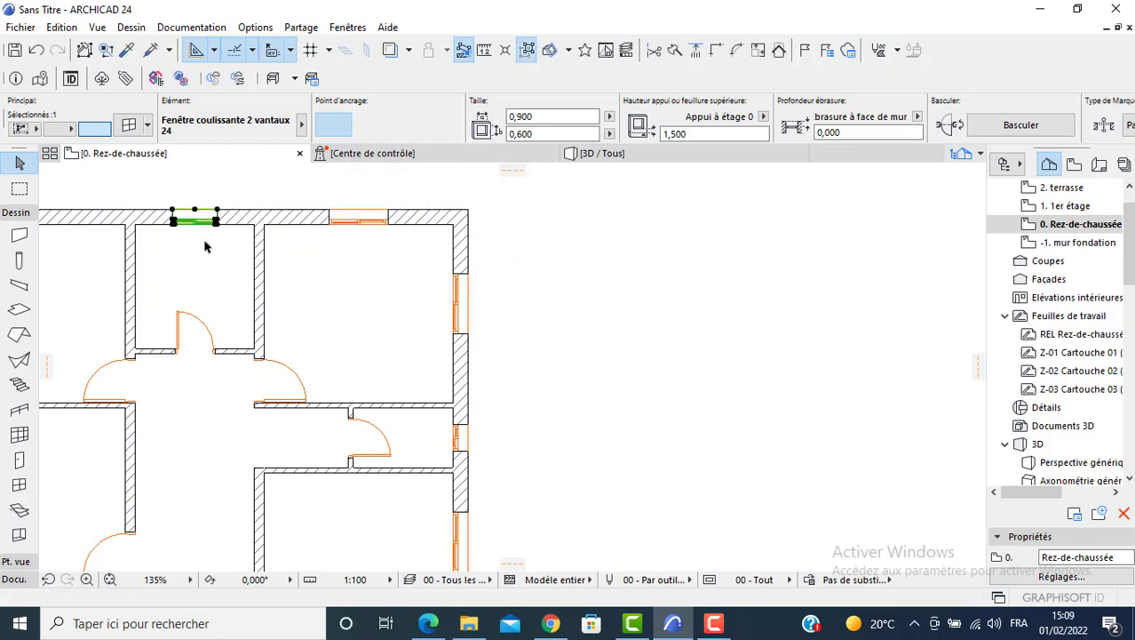
# Inspect the placed windows from outside the building in the 3D perspective, and return to the Rez-de-chaussée plan.
pyautogui.click(222, 238)
pyautogui.click(633, 159)
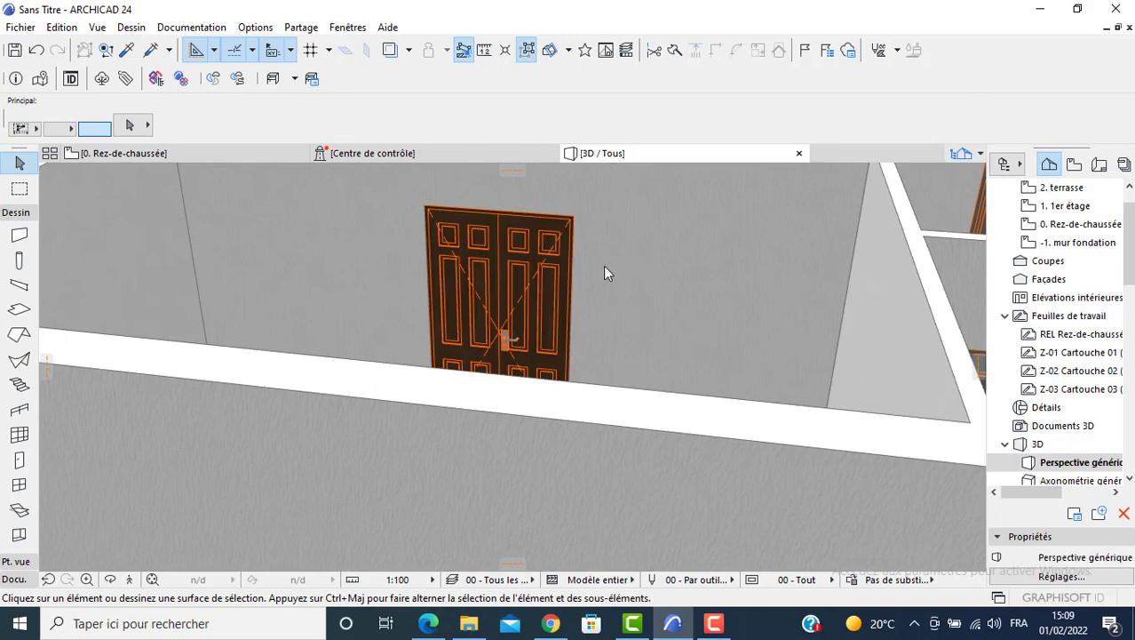
pyautogui.scroll(-10, 556, 276)
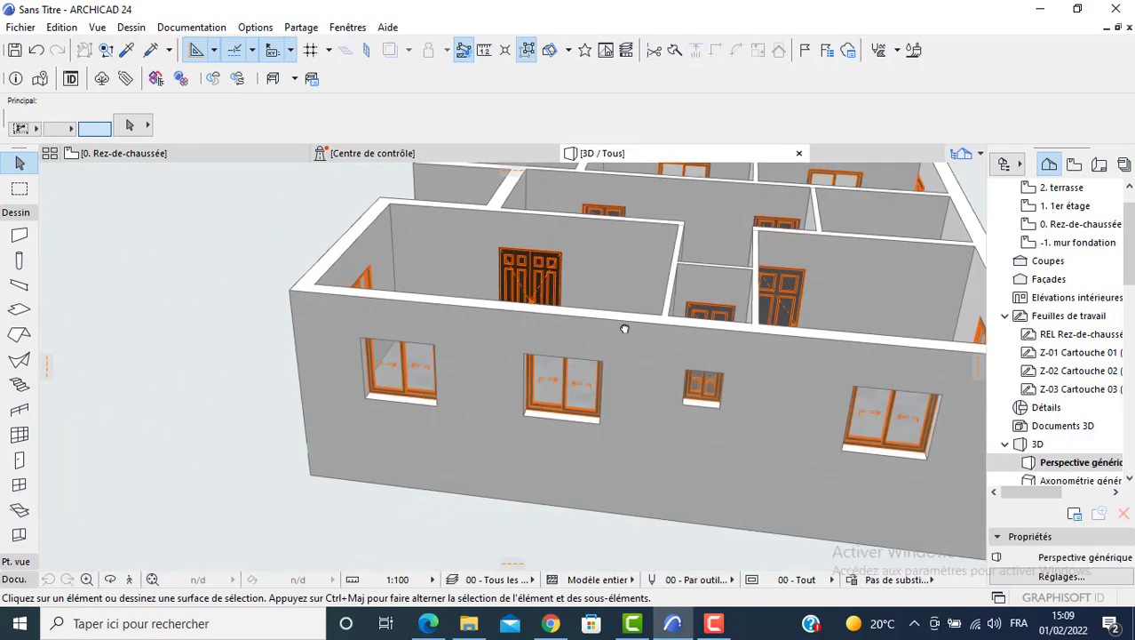
pyautogui.keyDown('shift'); pyautogui.moveTo(625, 324); pyautogui.dragTo(689, 367, button='middle'); pyautogui.keyUp('shift')
pyautogui.keyDown('shift'); pyautogui.moveTo(940, 391); pyautogui.dragTo(662, 342, button='middle'); pyautogui.keyUp('shift')
pyautogui.press('F2')
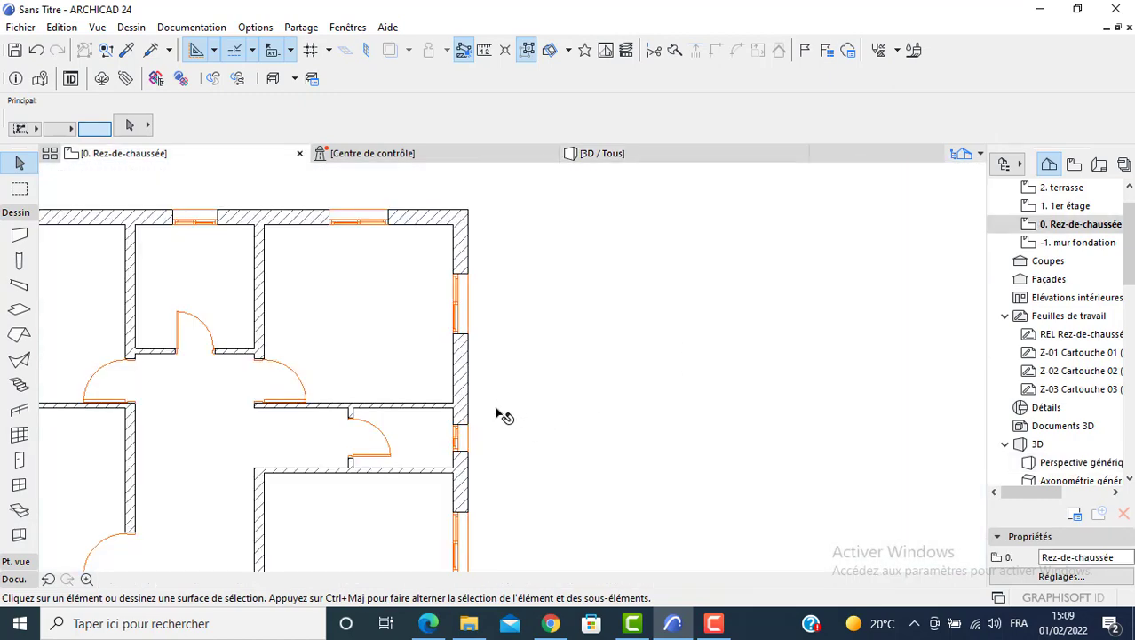
# Snap the salon's lower-wall window to the building's lower-right corner and move it 1,6 m to the left along the wall.
pyautogui.scroll(-4, 561, 279)
pyautogui.scroll(-1, 491, 317)
pyautogui.scroll(6, 502, 382)
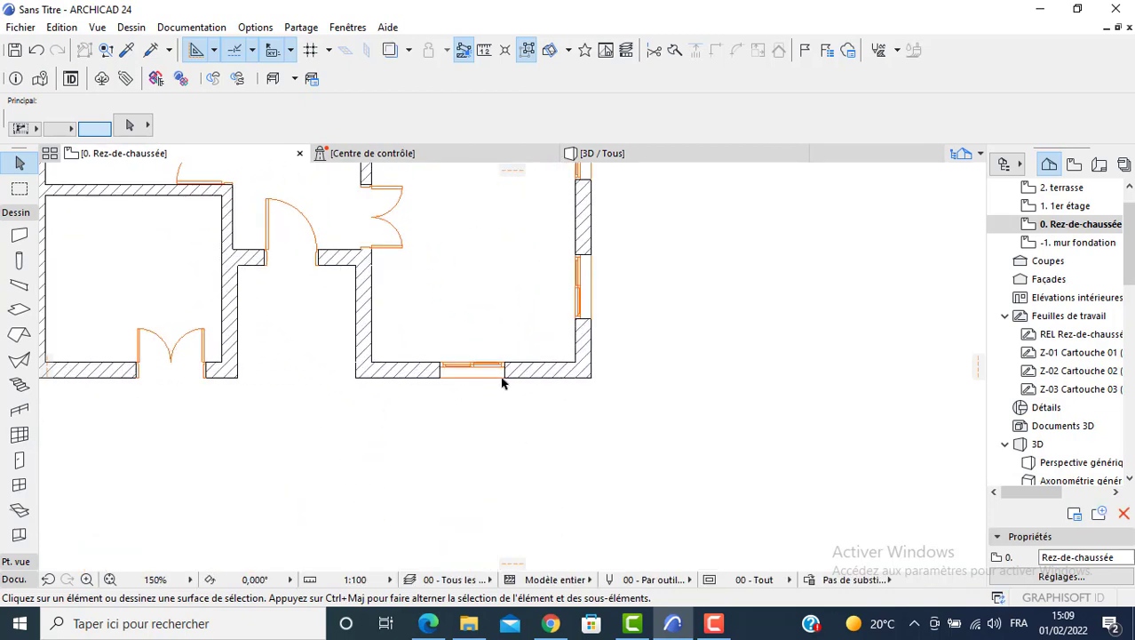
pyautogui.click(504, 380)
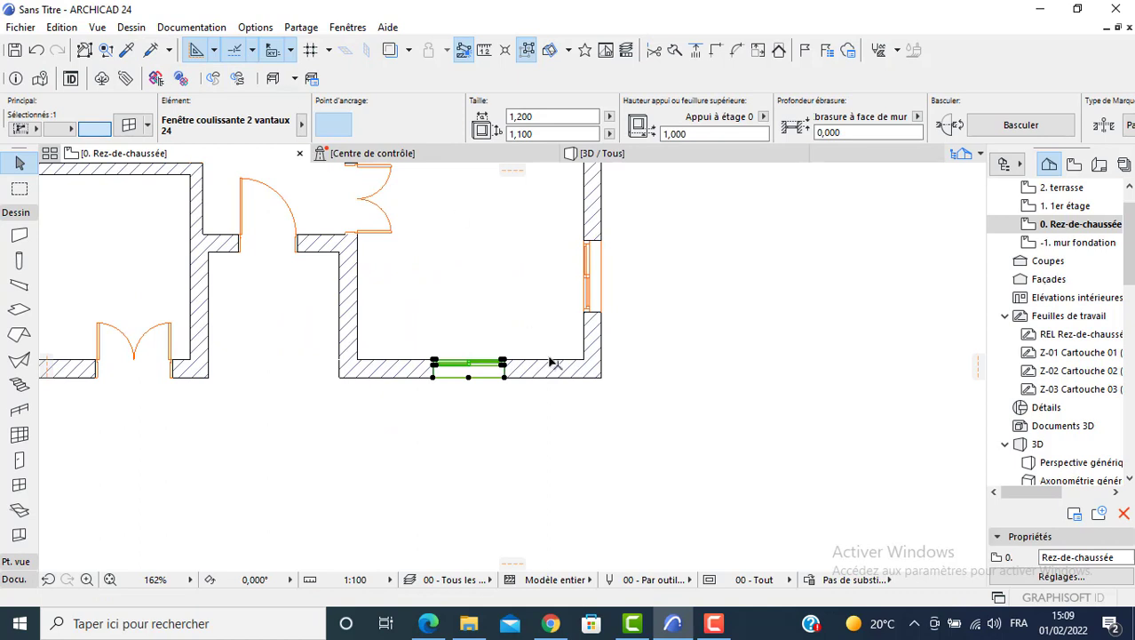
pyautogui.moveTo(503, 380); pyautogui.dragTo(601, 382)
pyautogui.click(602, 382)
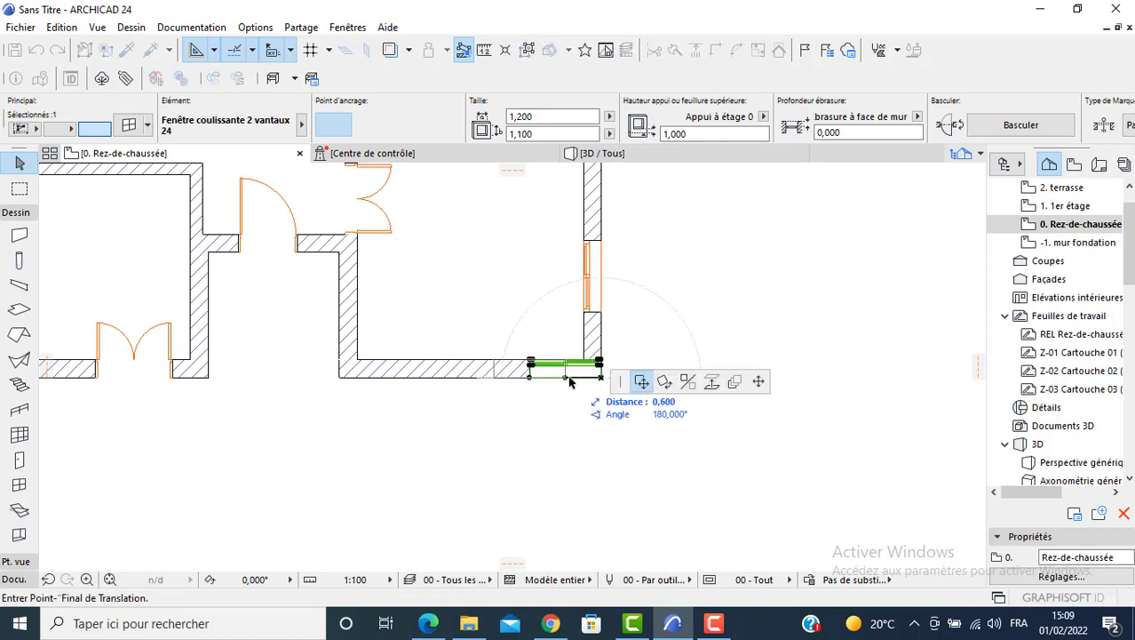
pyautogui.write('1,6')
pyautogui.press('Return')
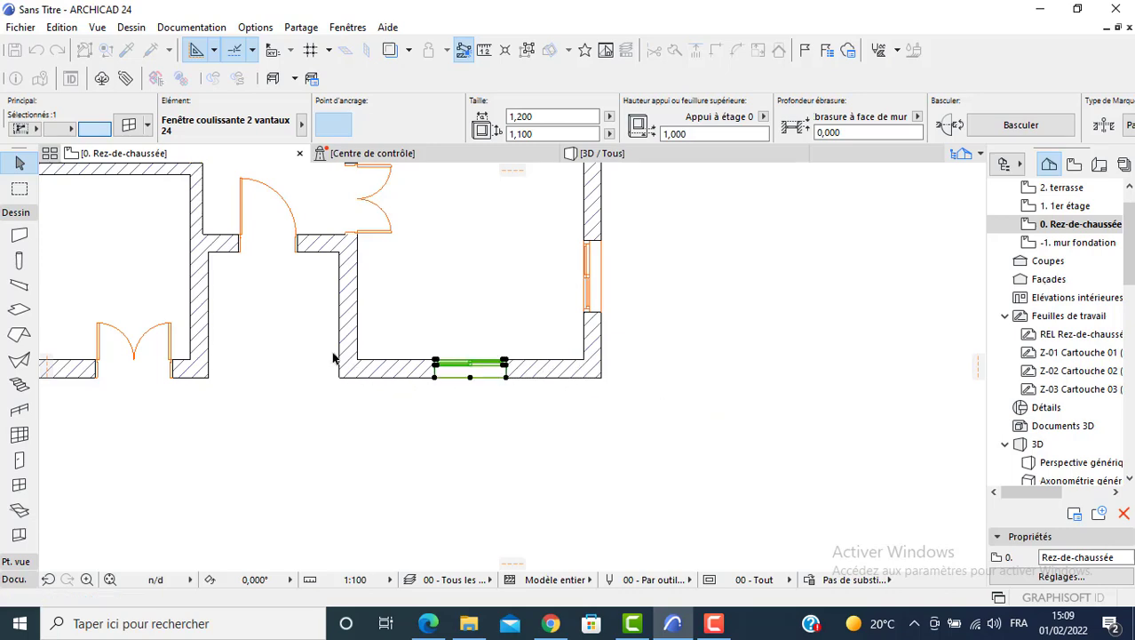
# Select the kitchen's left-wall window, check the left-wall spacings in the PDF plan and return to ARCHICAD.
pyautogui.scroll(-3, 166, 238)
pyautogui.moveTo(166, 238); pyautogui.dragTo(396, 475, button='middle')
pyautogui.scroll(2, 296, 238)
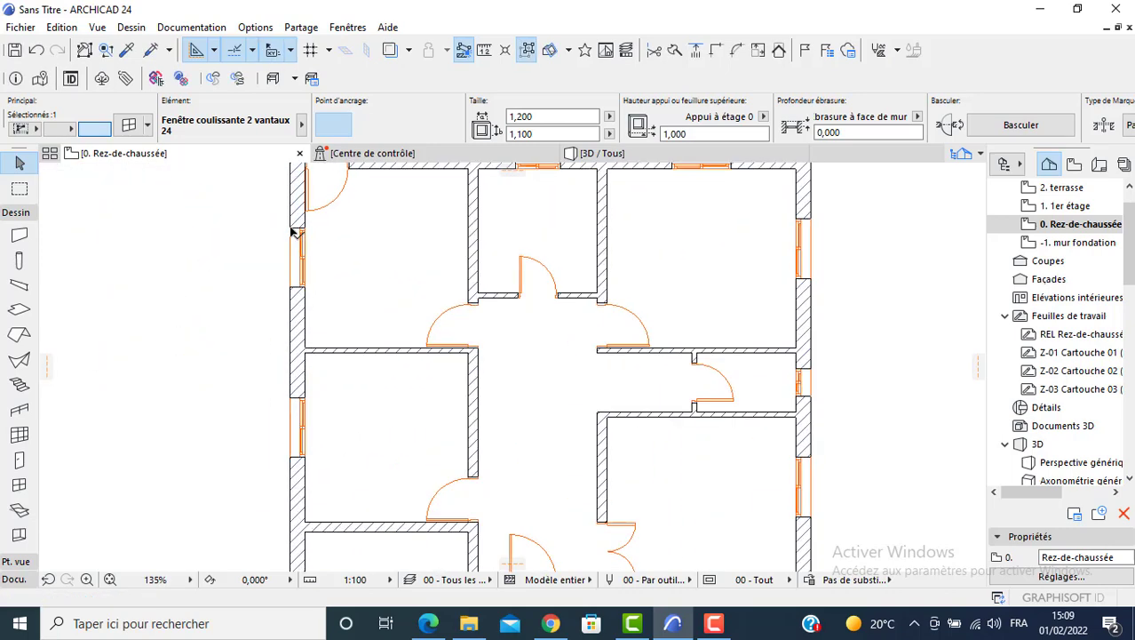
pyautogui.click(298, 238)
pyautogui.click(302, 236)
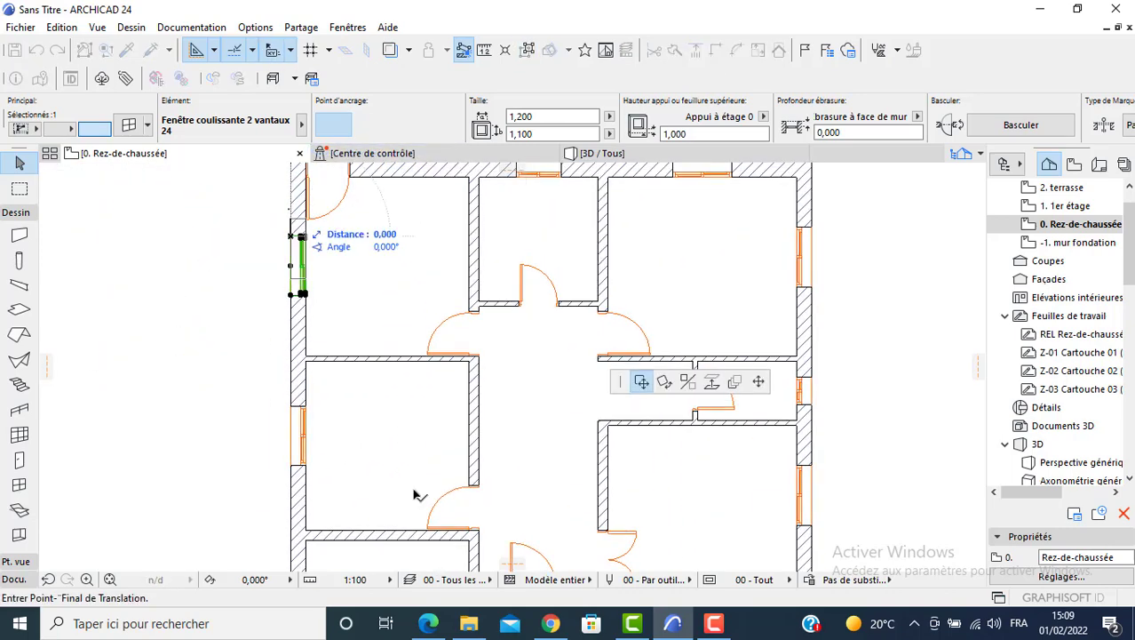
pyautogui.click(428, 622)
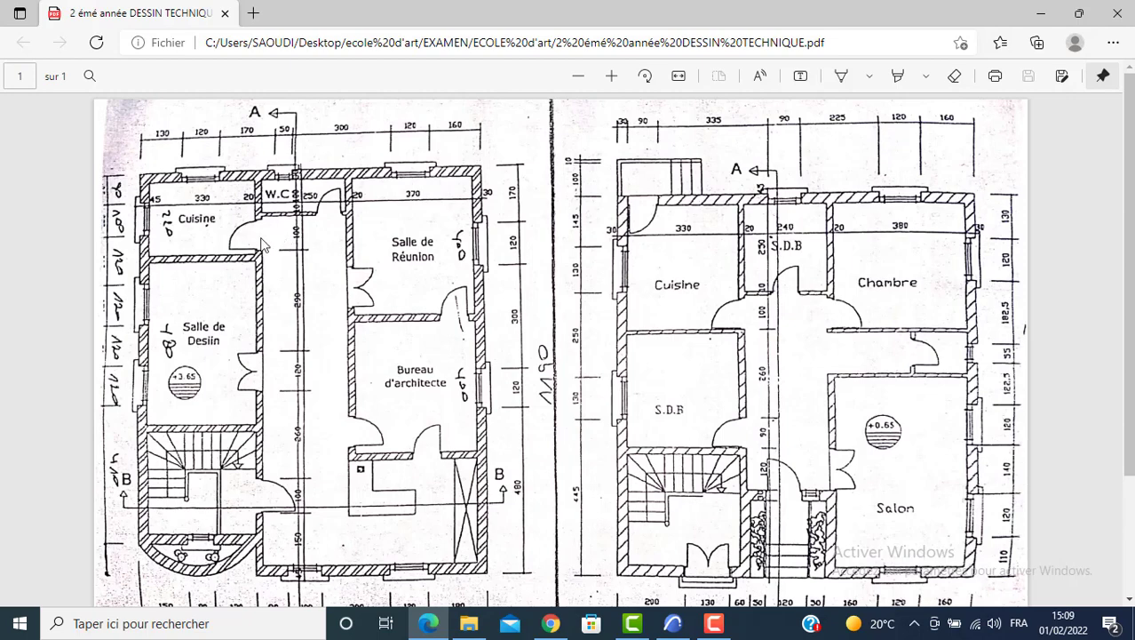
pyautogui.click(675, 622)
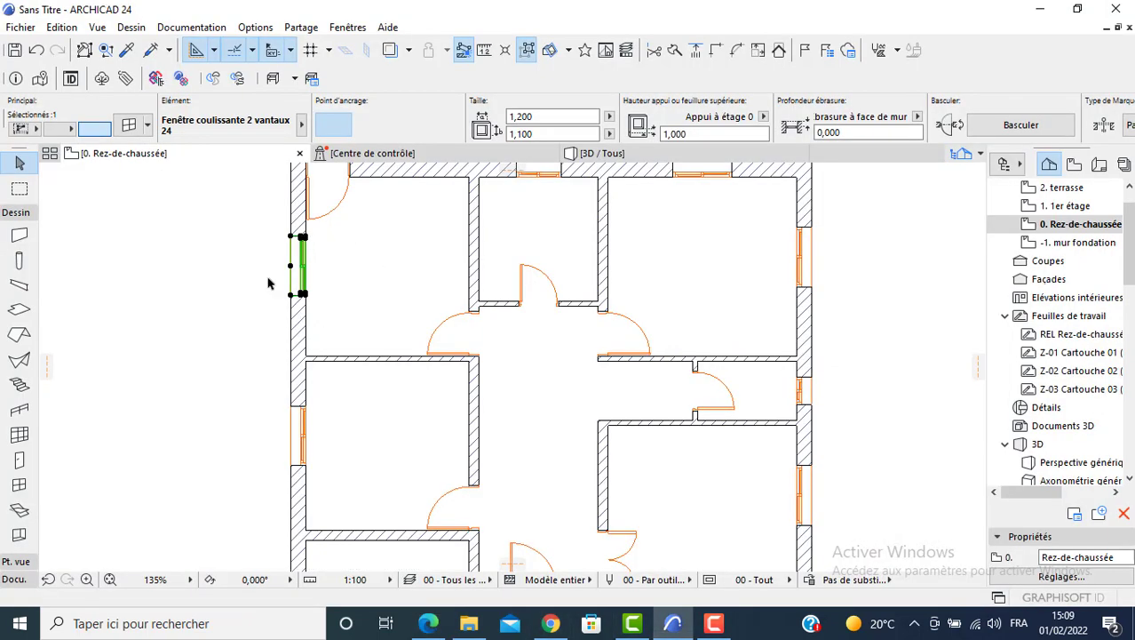
# Snap the kitchen's left-wall window to the building's upper-left corner and offset it down along the wall.
pyautogui.click(291, 237)
pyautogui.moveTo(292, 172); pyautogui.dragTo(293, 255, button='middle')
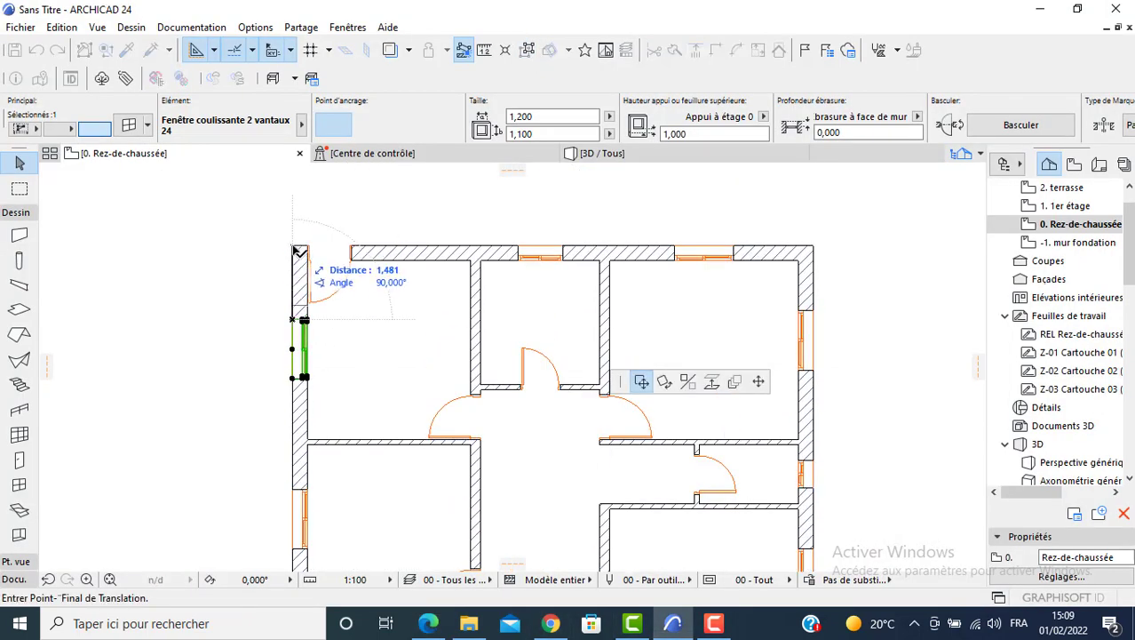
pyautogui.click(294, 247)
pyautogui.click(293, 275)
pyautogui.write('1')
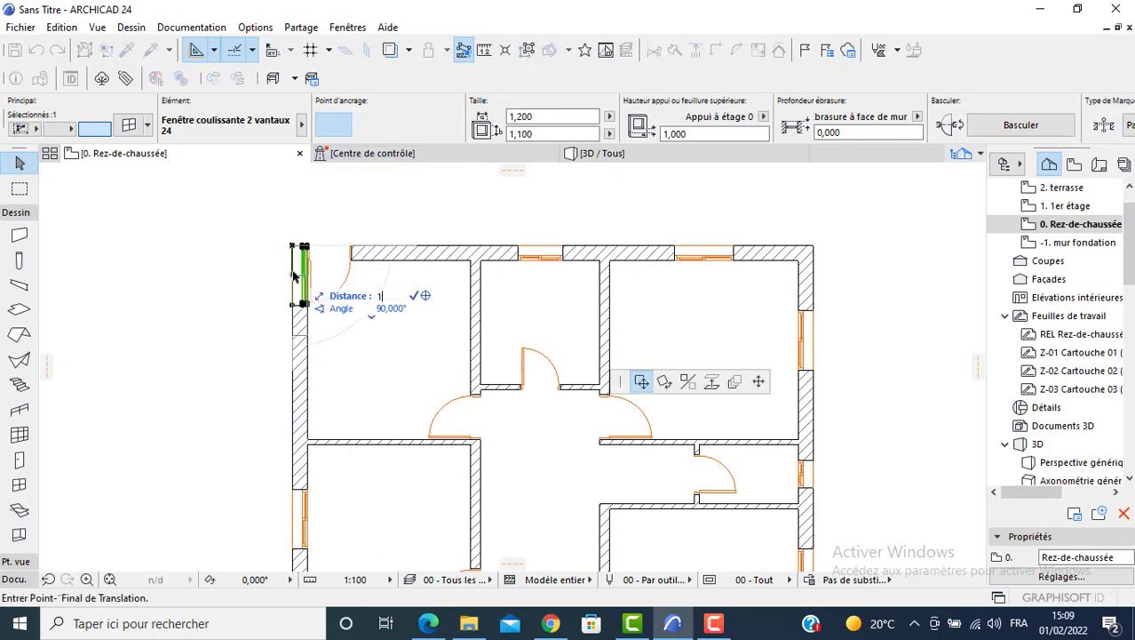
pyautogui.press('Return')
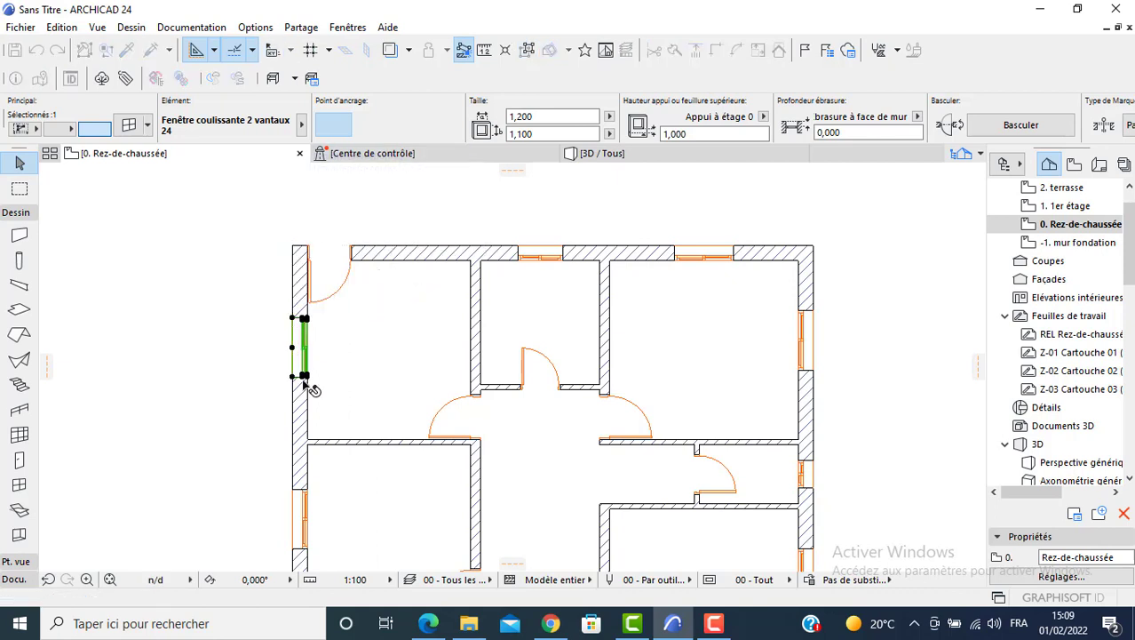
# Snap the lower bathroom's left-wall window to the lower end of the kitchen window, move it 2,5 m down the wall and deselect it.
pyautogui.moveTo(301, 471); pyautogui.dragTo(301, 386, button='middle')
pyautogui.click(293, 406)
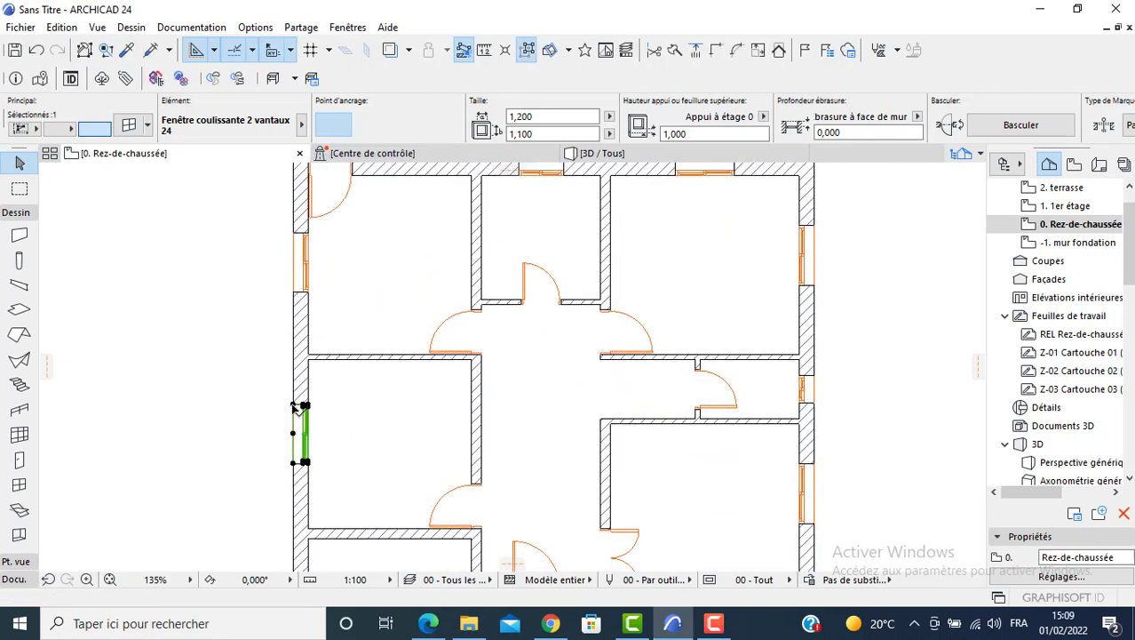
pyautogui.click(293, 406)
pyautogui.click(293, 293)
pyautogui.click(293, 292)
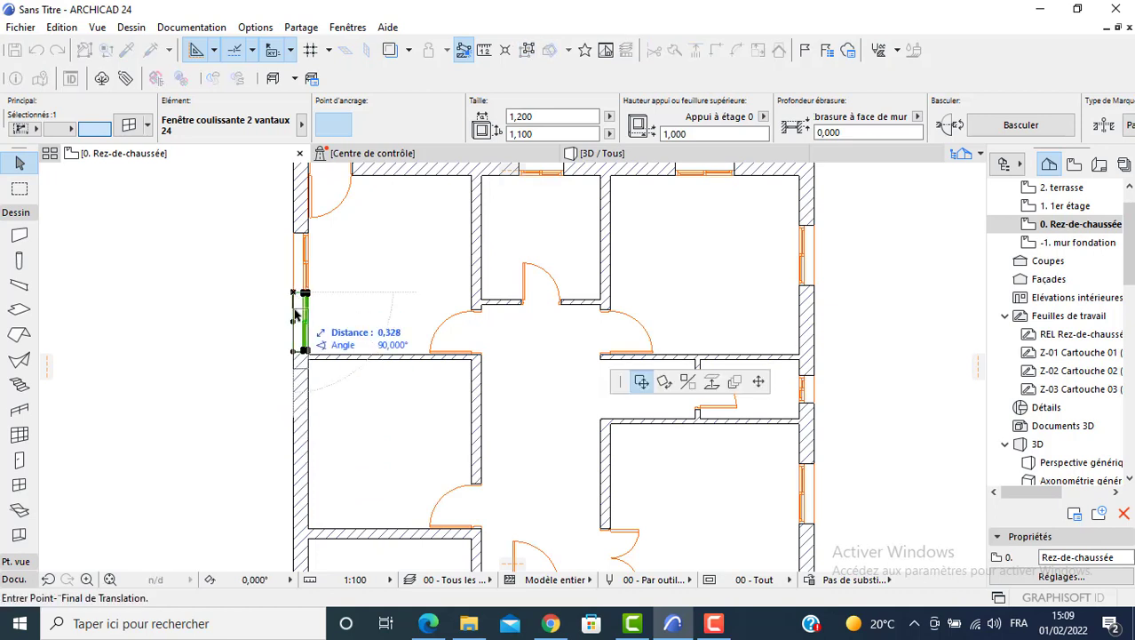
pyautogui.write('2,5')
pyautogui.press('Return')
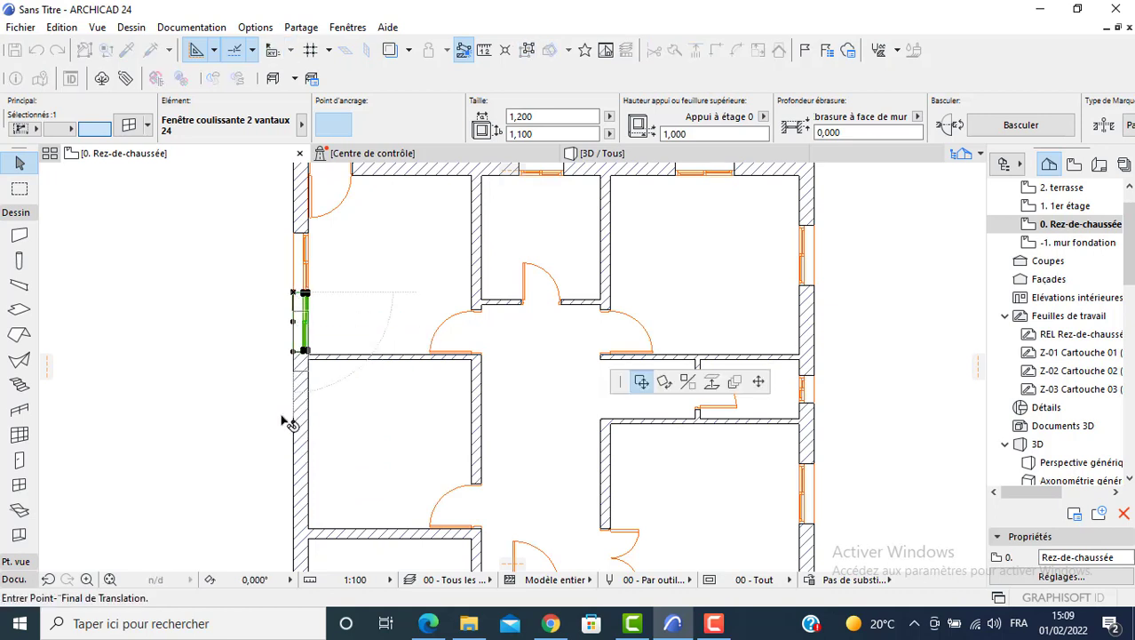
pyautogui.click(248, 409)
pyautogui.scroll(-1, 252, 397)
pyautogui.scroll(-1, 298, 330)
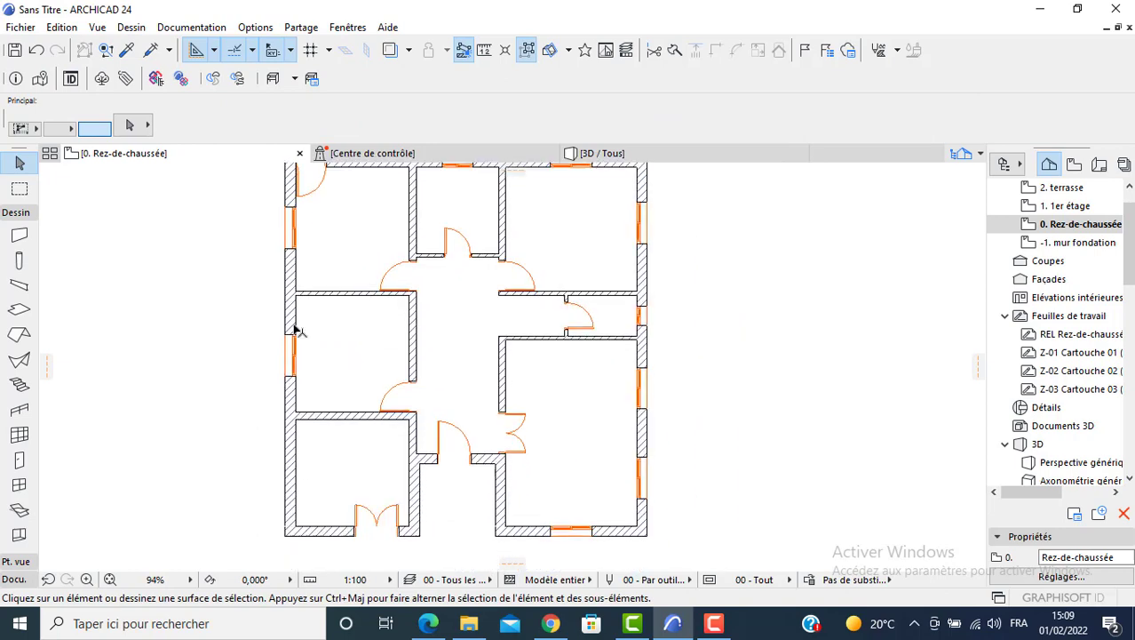
pyautogui.moveTo(420, 454); pyautogui.dragTo(401, 387, button='middle')
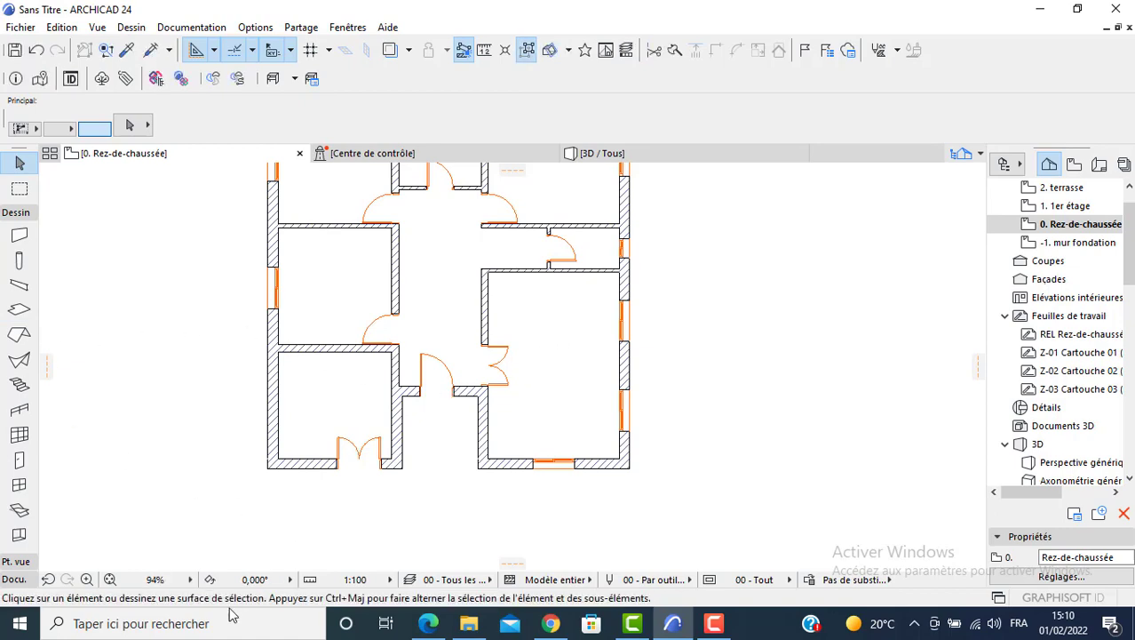
# Open the Windows calculator, divide 0,65 by 4 to get the step height, and minimize it.
pyautogui.click(197, 621)
pyautogui.write('CAL')
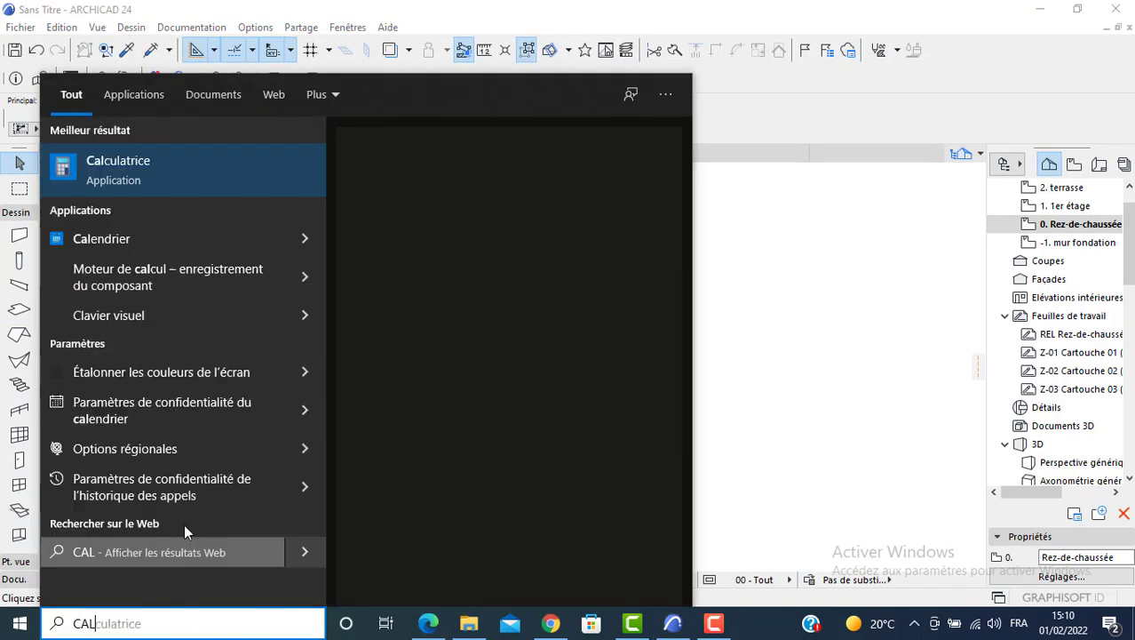
pyautogui.click(104, 173)
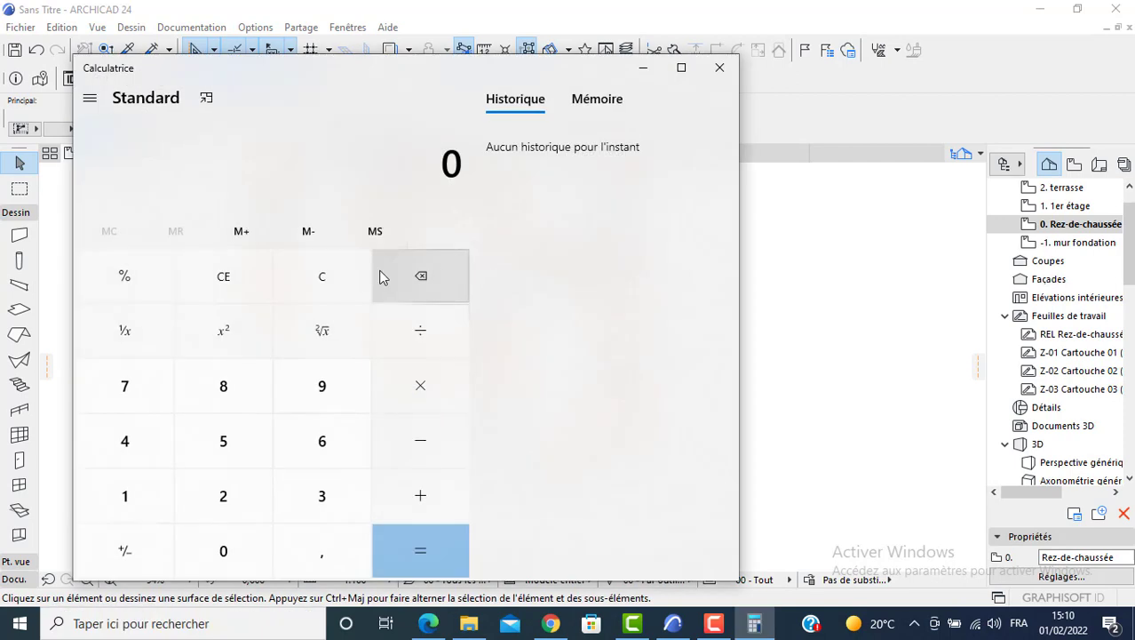
pyautogui.write('65')
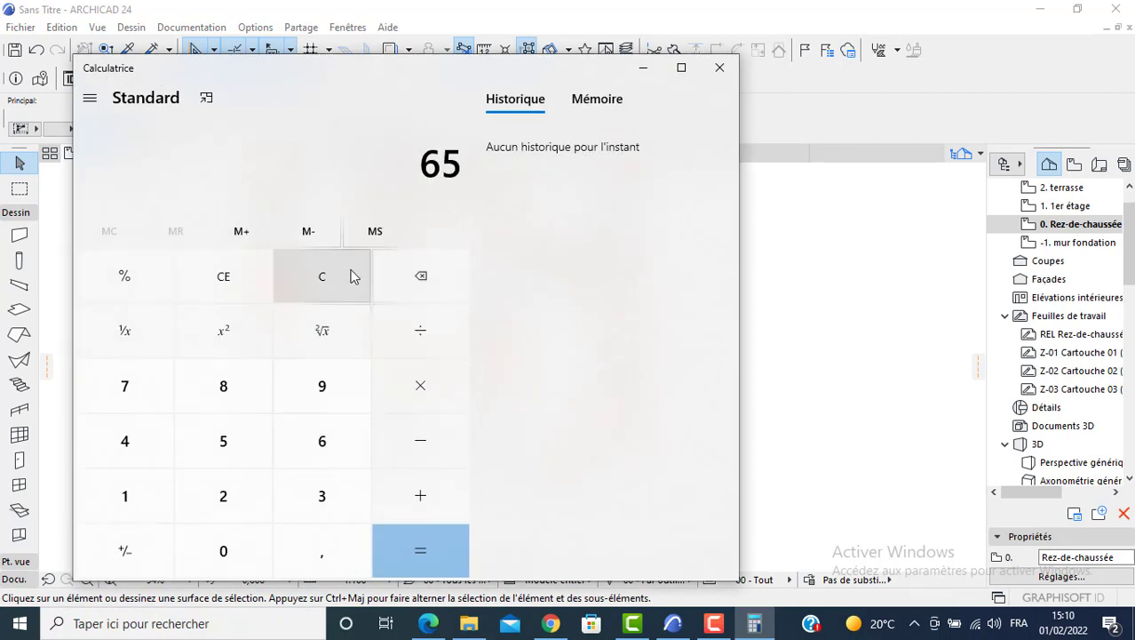
pyautogui.press('BackSpace')
pyautogui.press('BackSpace')
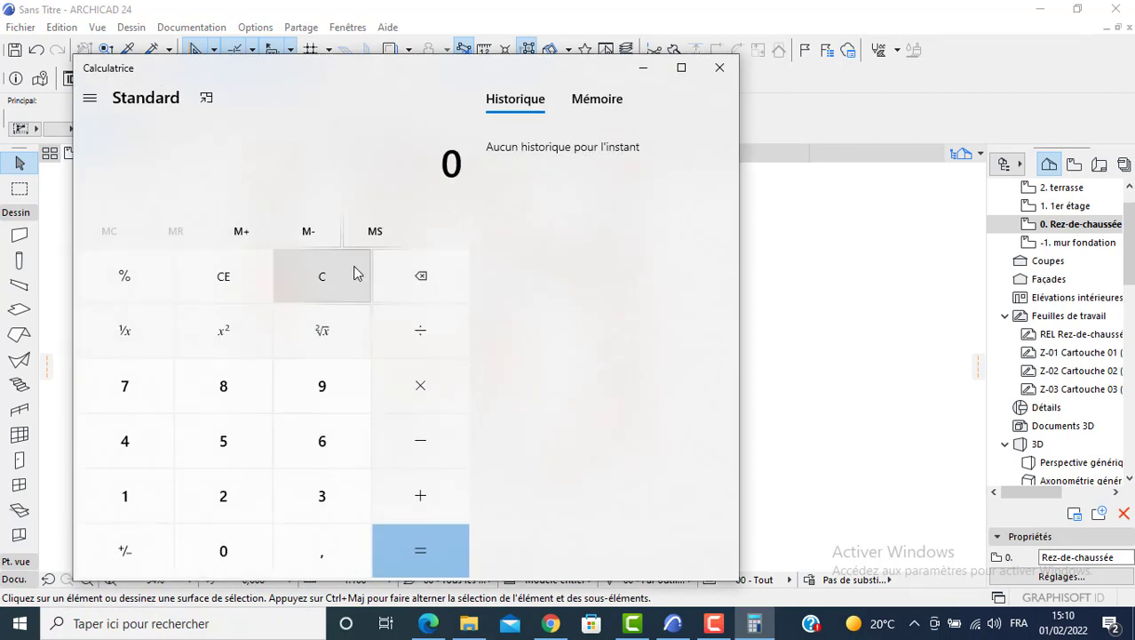
pyautogui.write(',65/4')
pyautogui.press('Return')
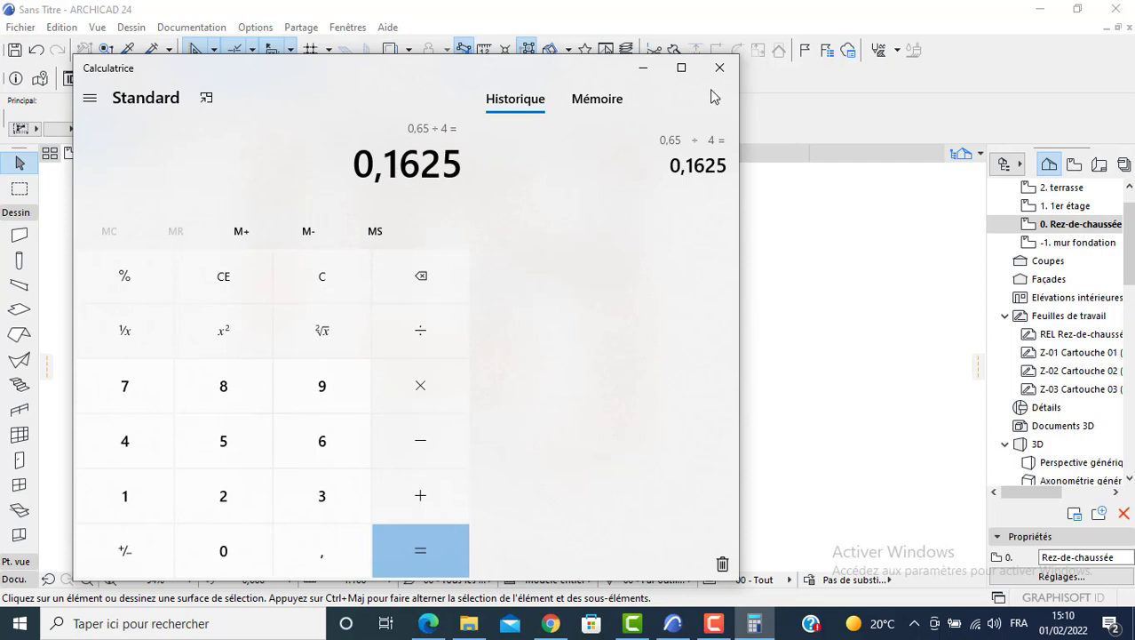
pyautogui.click(645, 68)
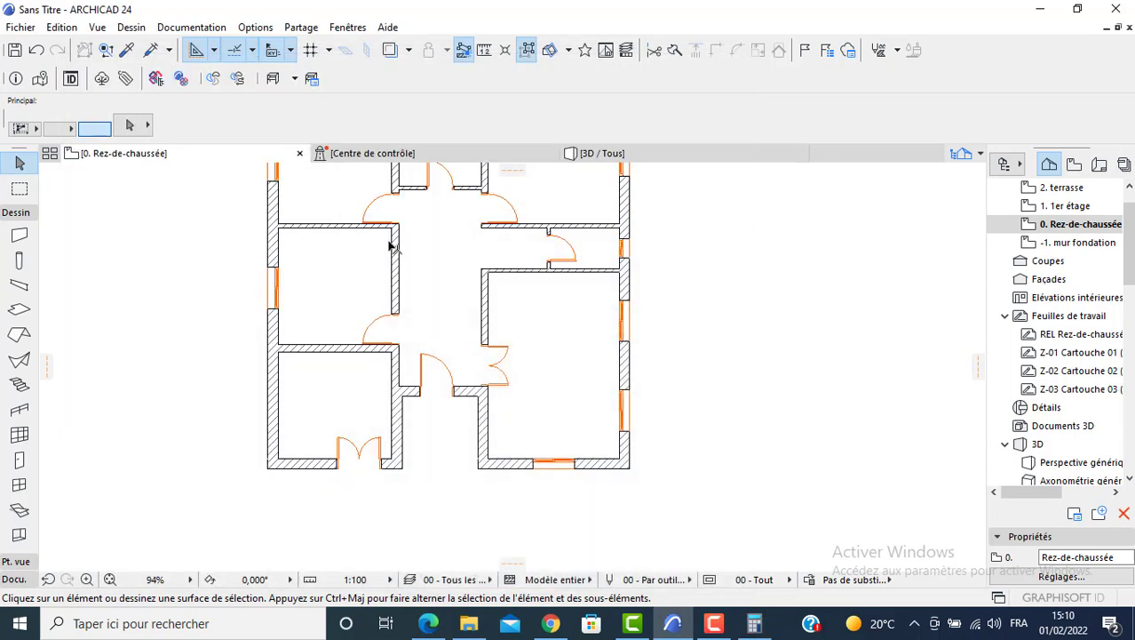
# Set the default slab thickness to 0,1625.
pyautogui.doubleClick(19, 311)
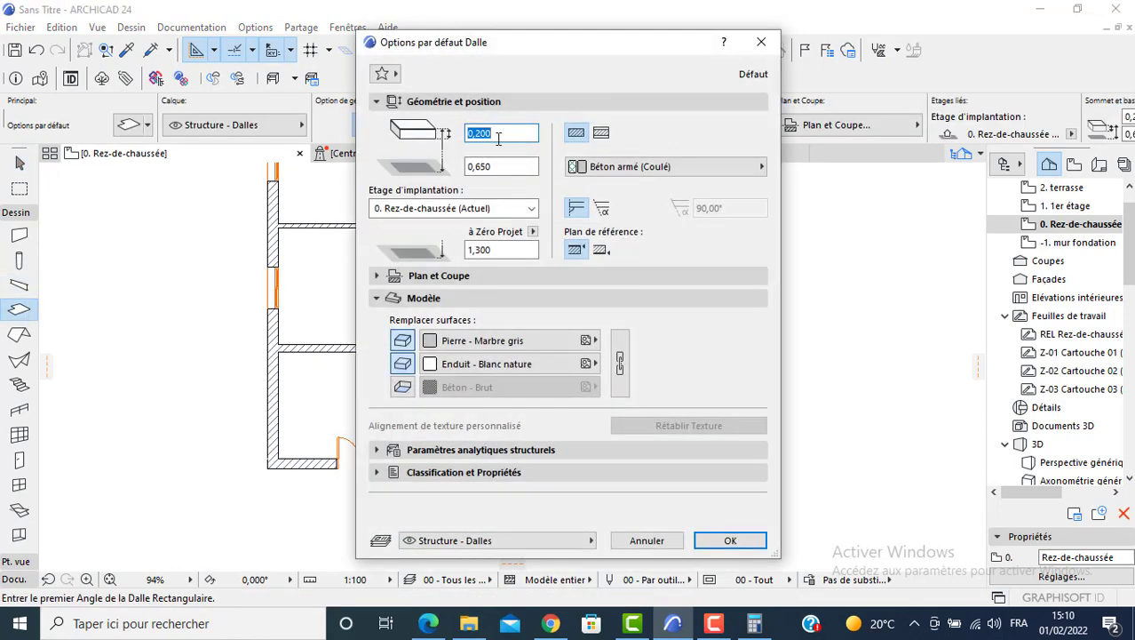
pyautogui.click(504, 134)
pyautogui.press('BackSpace')
pyautogui.press('BackSpace')
pyautogui.press('BackSpace')
pyautogui.write('63')
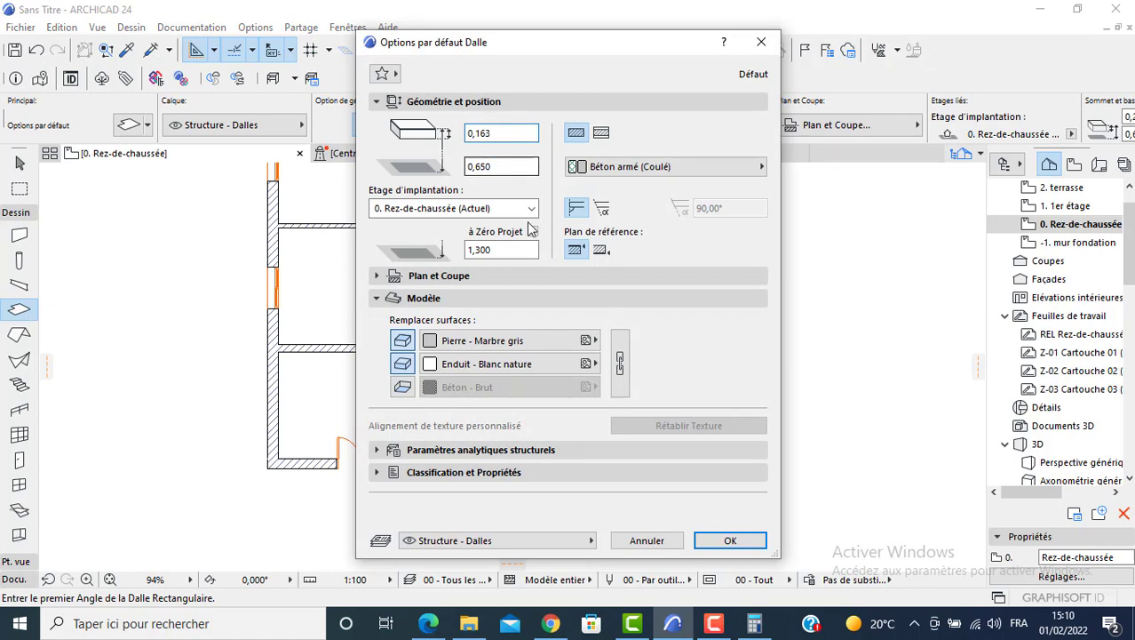
pyautogui.press('Return')
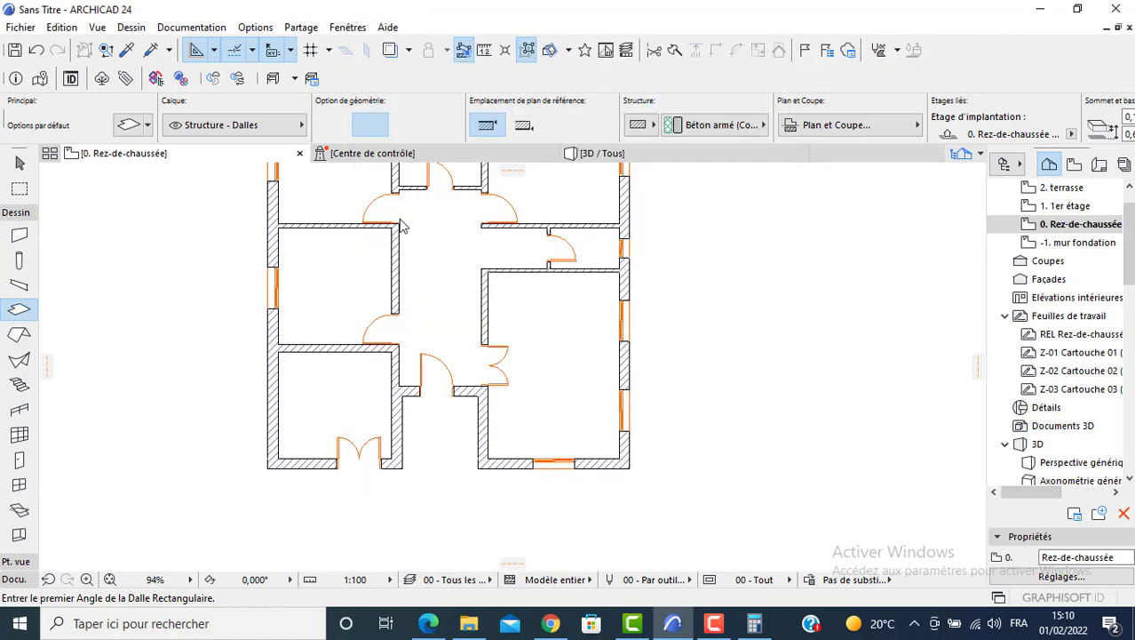
# Set the project's length working unit to 4 decimals and check the thickness in the default slab settings.
pyautogui.click(250, 30)
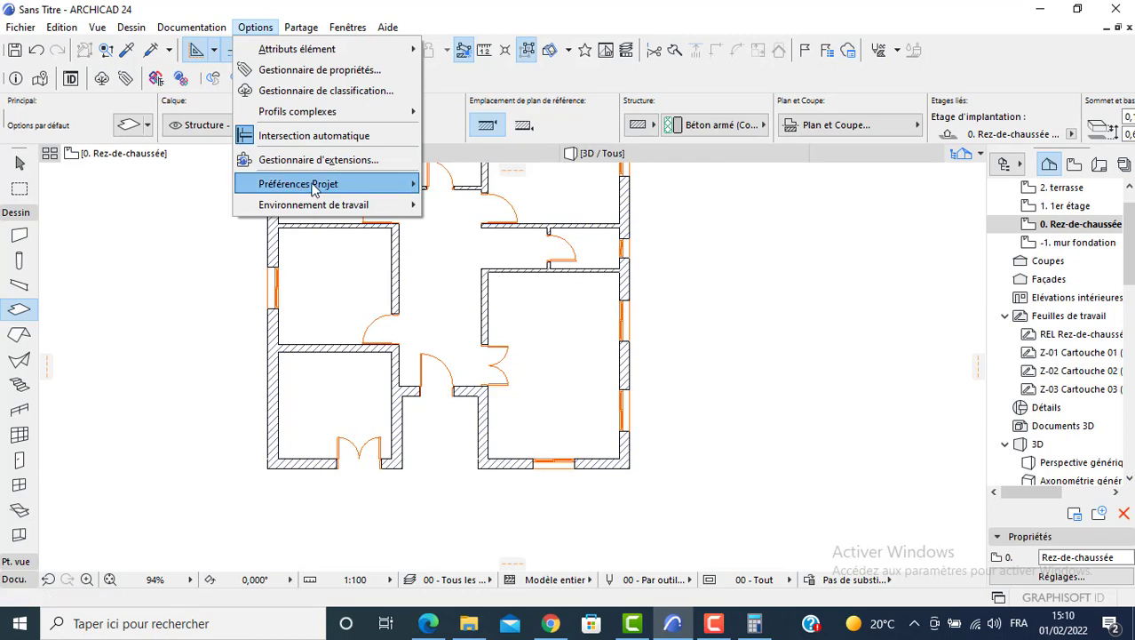
pyautogui.moveTo(379, 184)
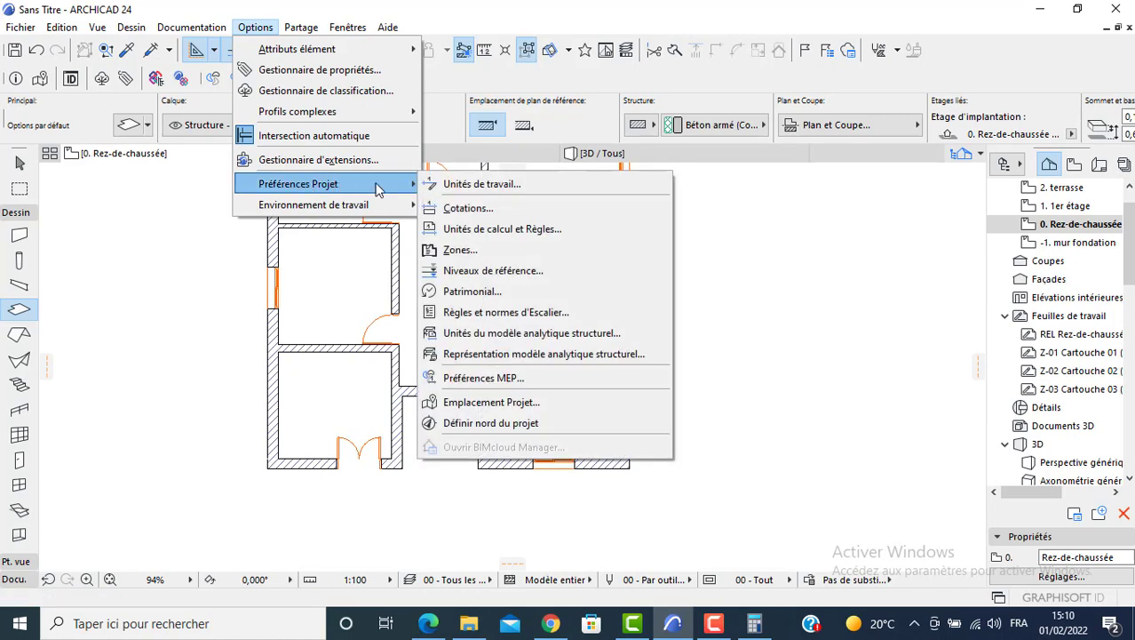
pyautogui.click(471, 184)
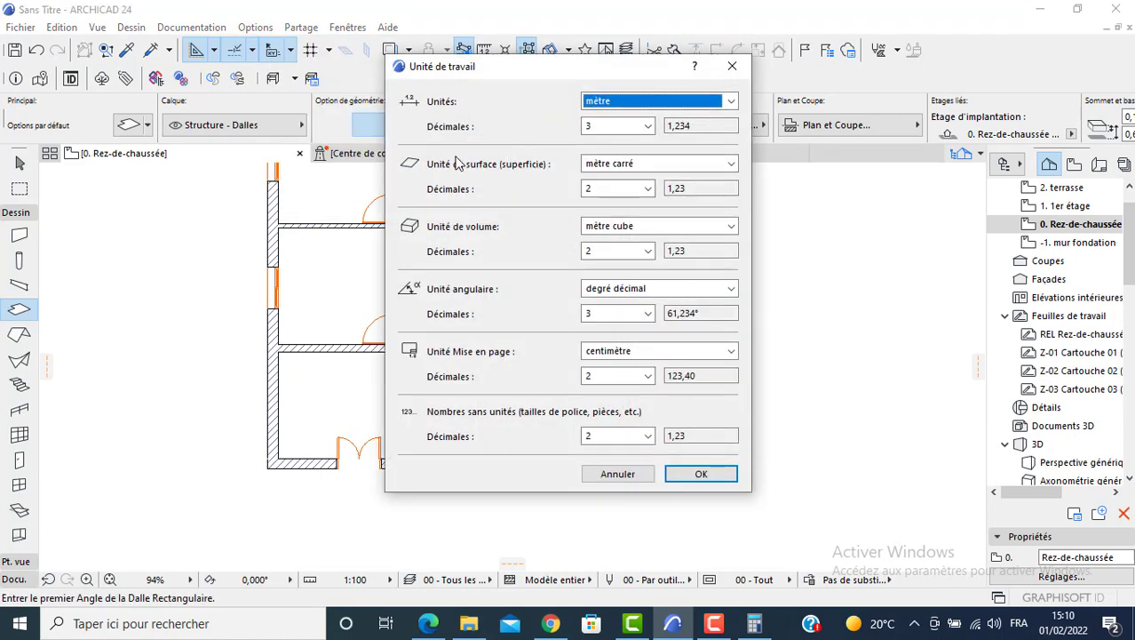
pyautogui.click(648, 130)
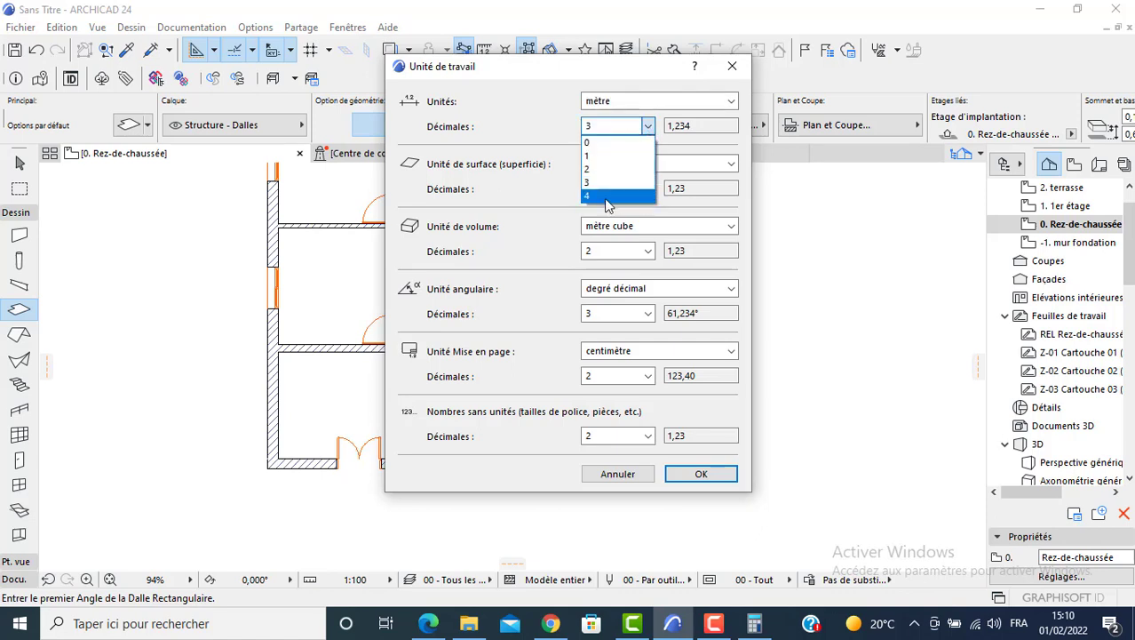
pyautogui.click(607, 195)
pyautogui.click(707, 473)
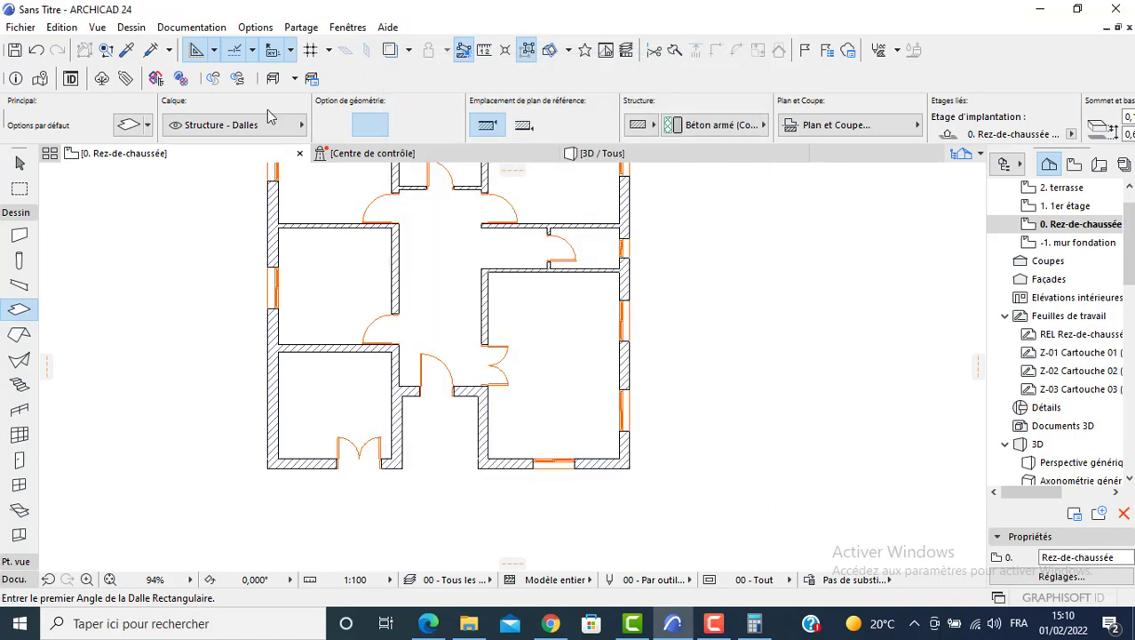
pyautogui.doubleClick(39, 298)
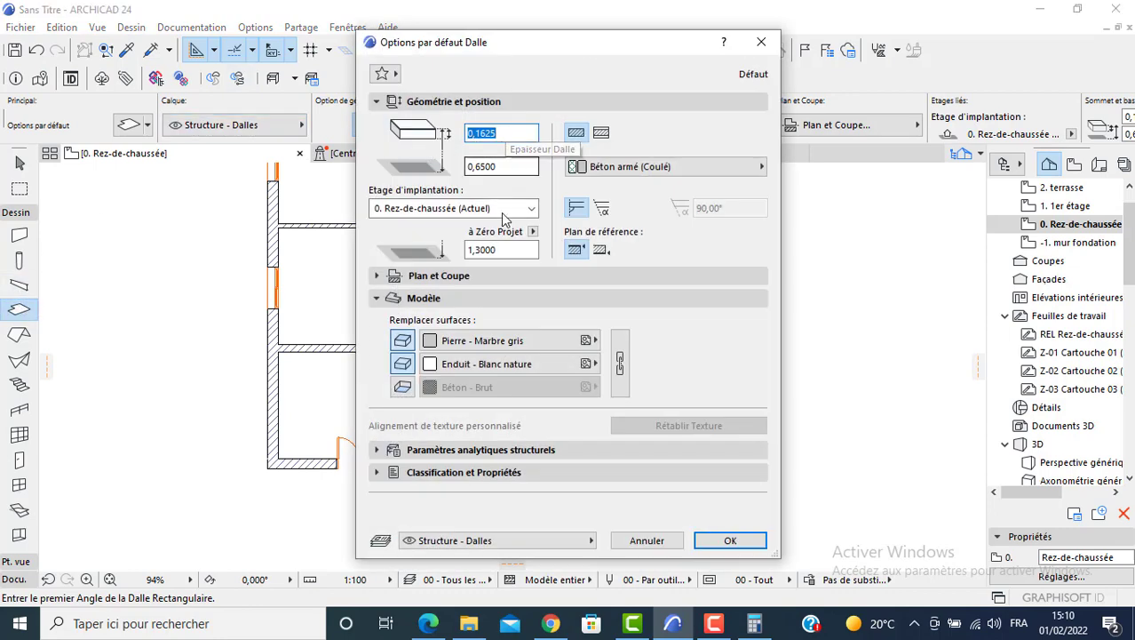
pyautogui.click(730, 540)
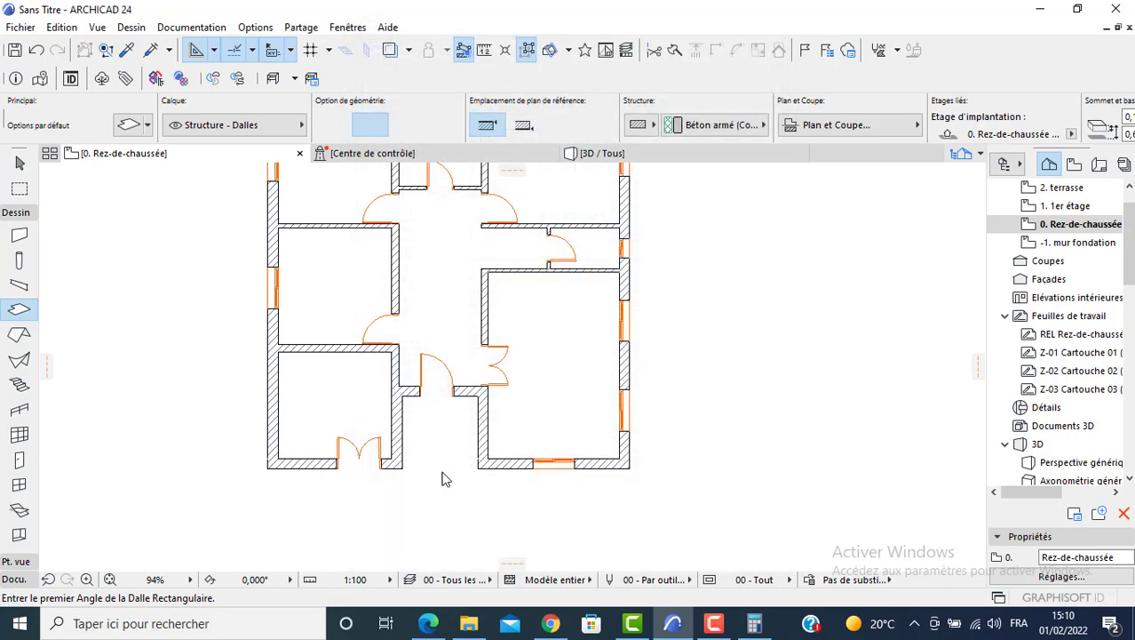
# Draw a 1,2 by 0,3 m rectangular slab starting from the lower-left corner of the entrance recess.
pyautogui.scroll(4, 445, 480)
pyautogui.click(396, 468)
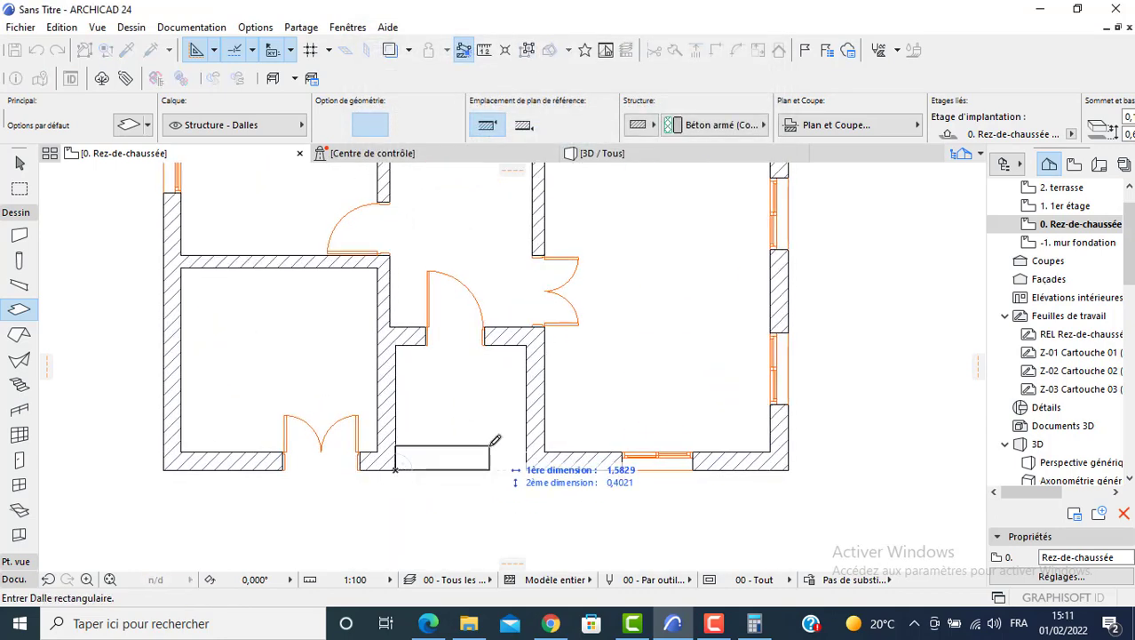
pyautogui.write('1')
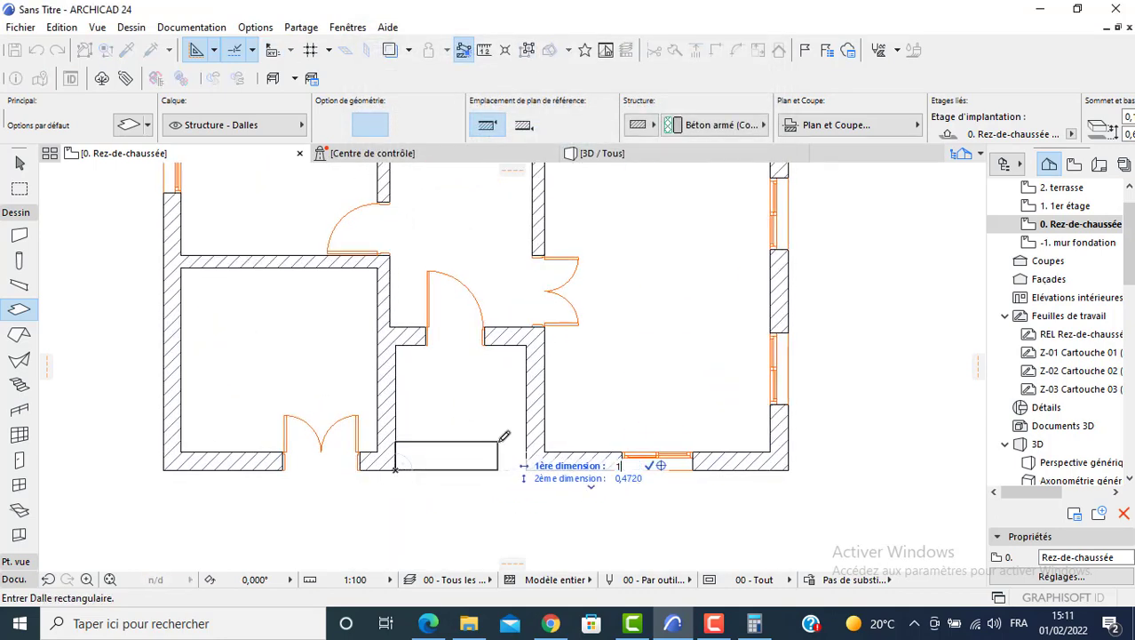
pyautogui.write(',2')
pyautogui.press('Tab')
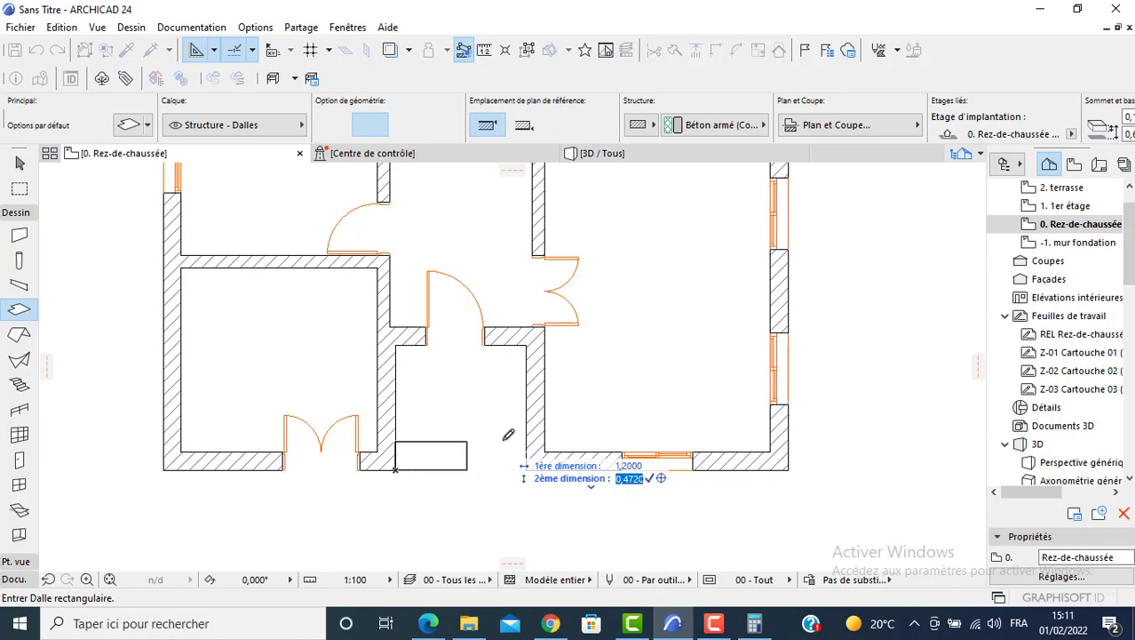
pyautogui.write('0,3')
pyautogui.press('Return')
pyautogui.scroll(3, 458, 458)
pyautogui.press('Escape')
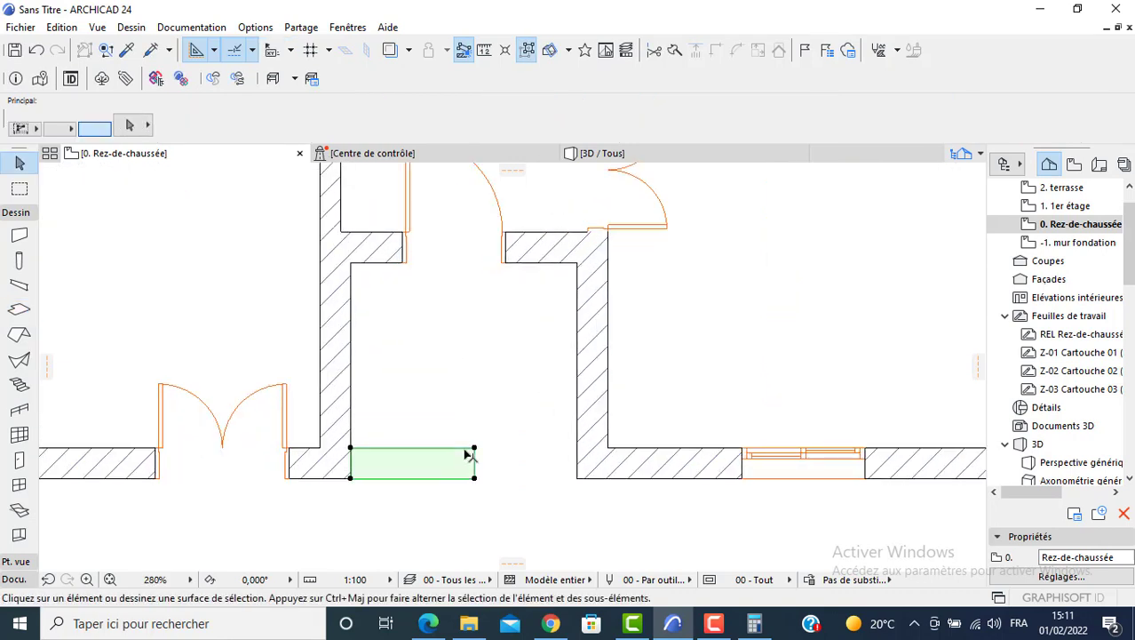
# Make three copies of the step slab towards the entrance door at 0,3 m spacing, aligned edge to edge.
pyautogui.click(468, 455)
pyautogui.click(475, 478)
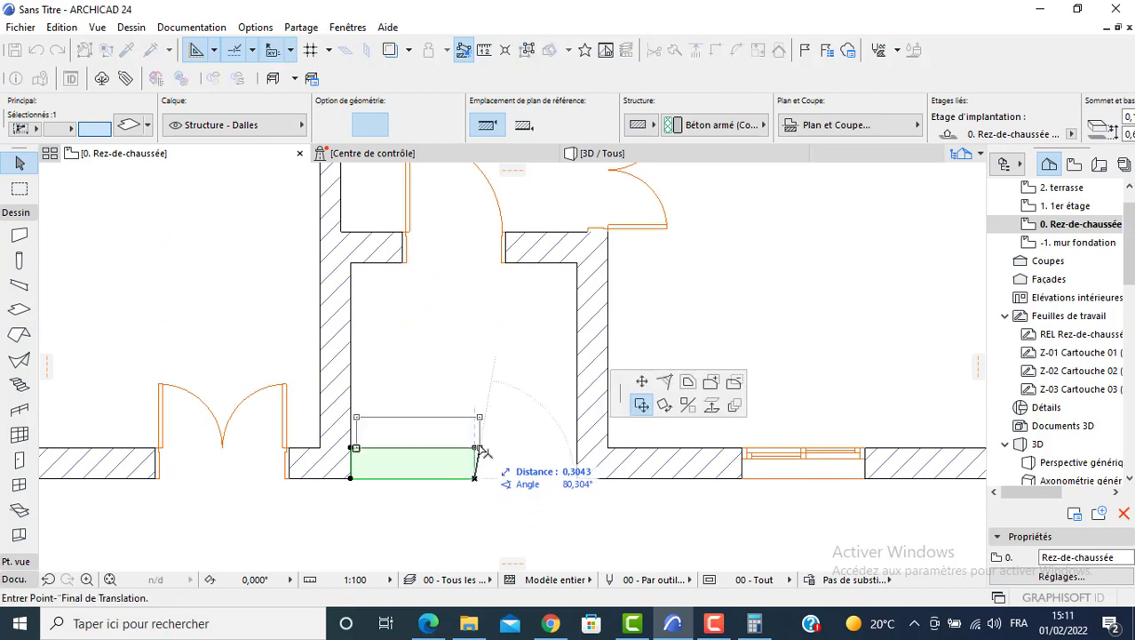
pyautogui.press('ctrl')
pyautogui.press('ctrl')
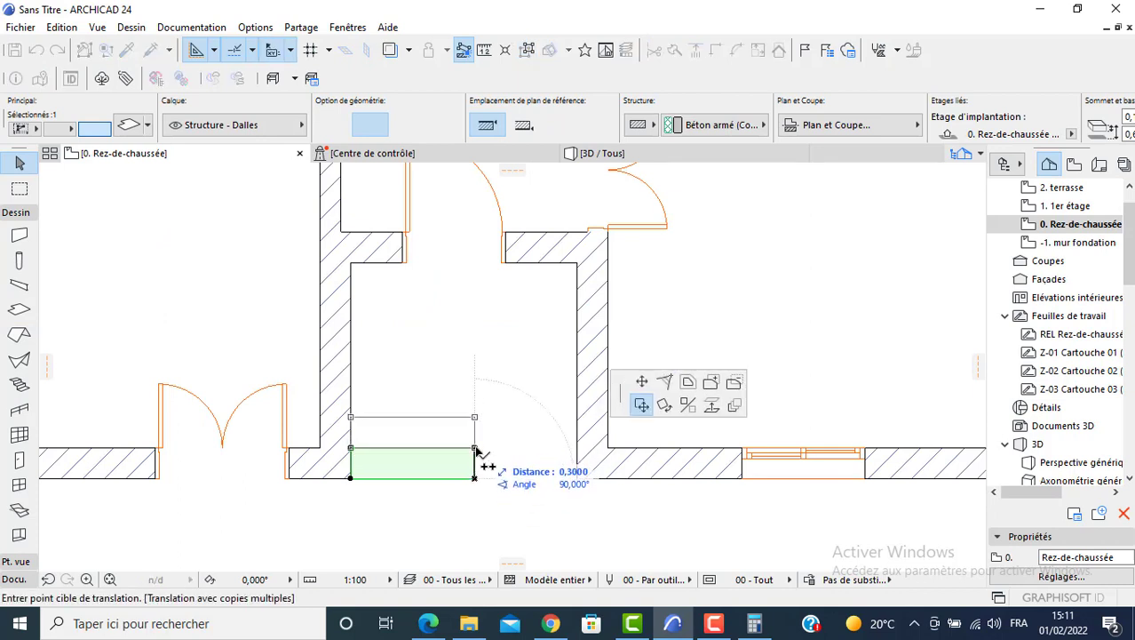
pyautogui.click(475, 448)
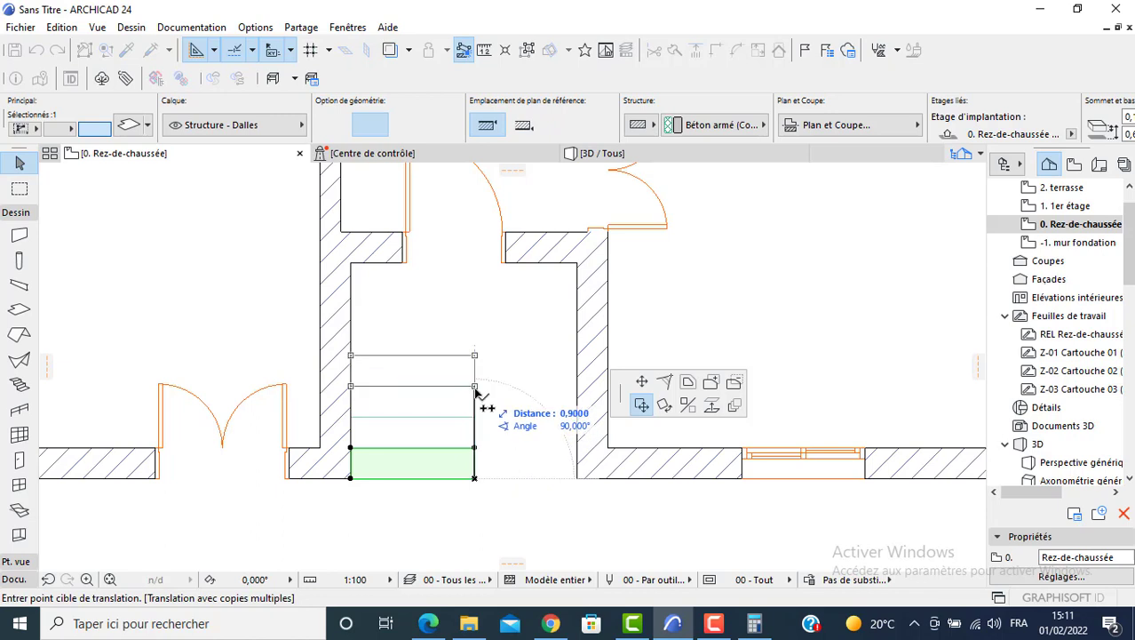
pyautogui.doubleClick(475, 388)
pyautogui.press('Escape')
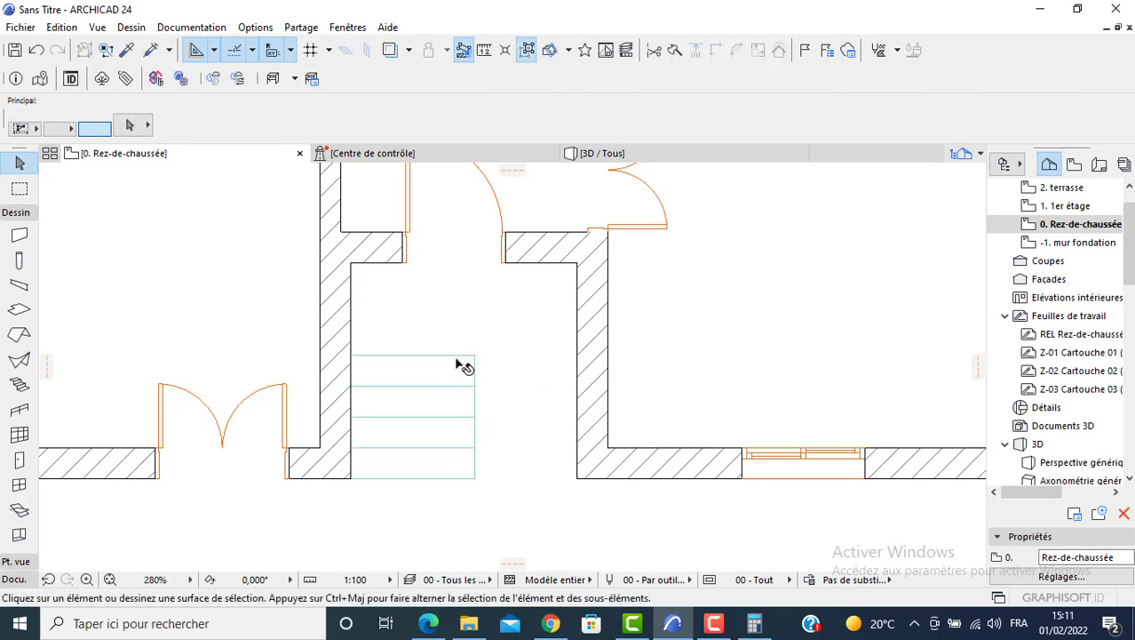
# Extend the slab nearest the entrance door into a landing by adding a 1,2 m rectangle up to the wall.
pyautogui.click(462, 366)
pyautogui.click(474, 386)
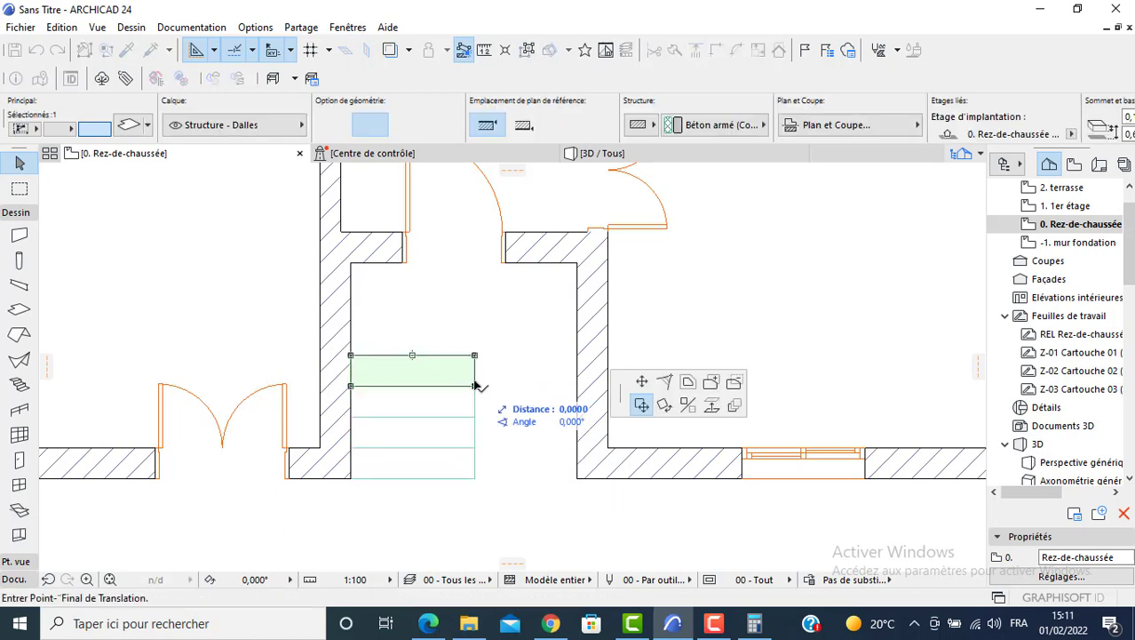
pyautogui.click(710, 382)
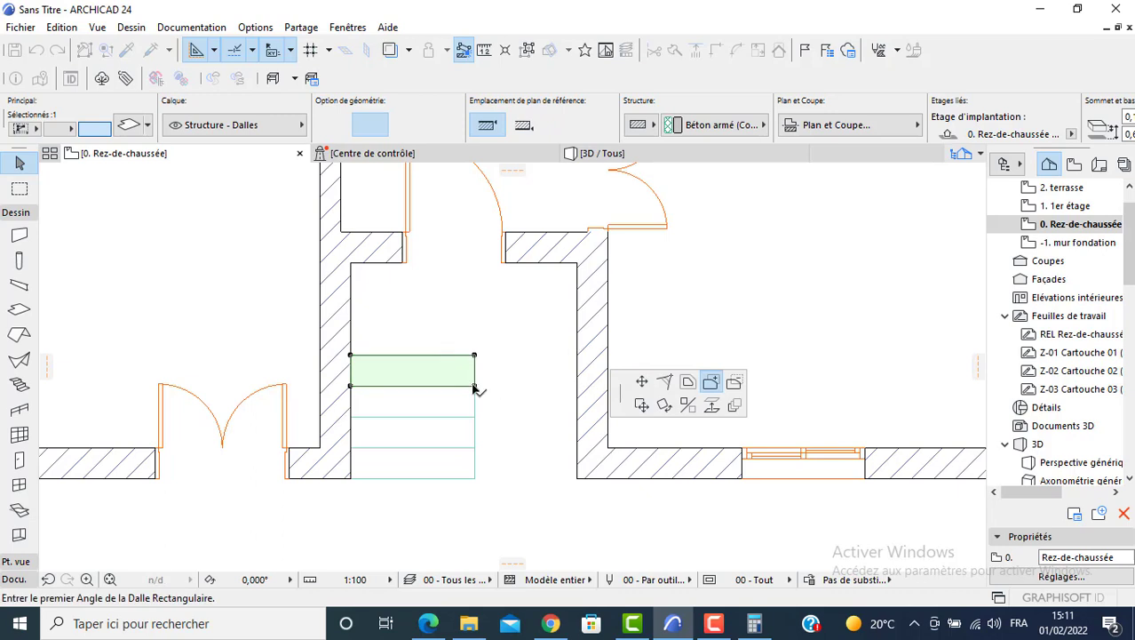
pyautogui.click(475, 388)
pyautogui.write('1,2')
pyautogui.press('Return')
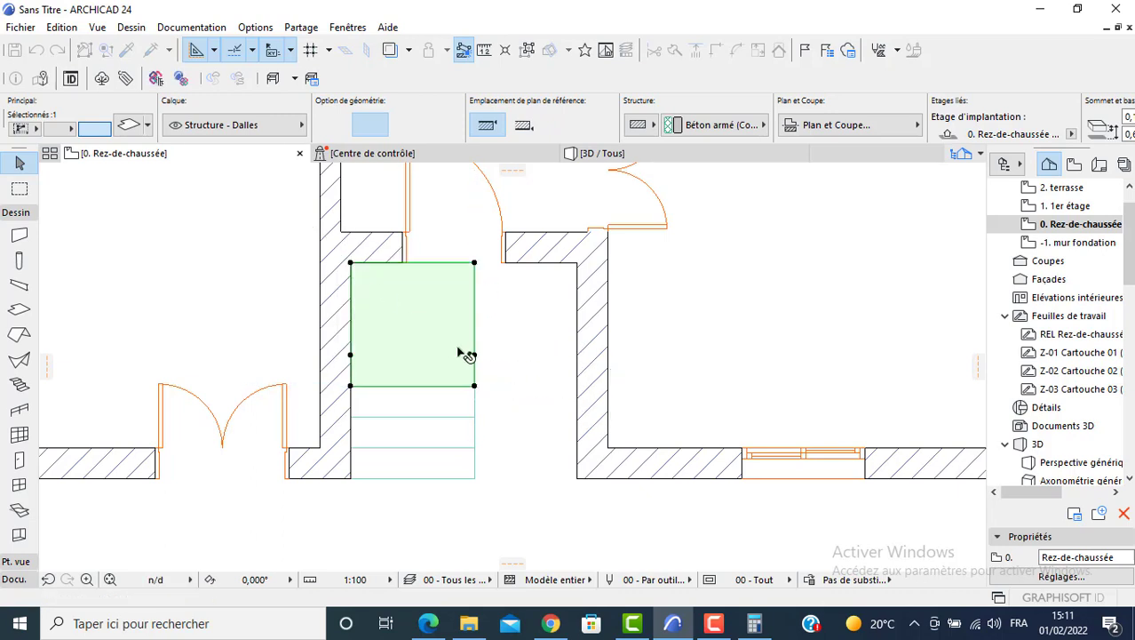
# Move all four slabs horizontally so they are centred between the side walls of the entrance recess, and deselect them.
pyautogui.moveTo(498, 343); pyautogui.dragTo(455, 463)
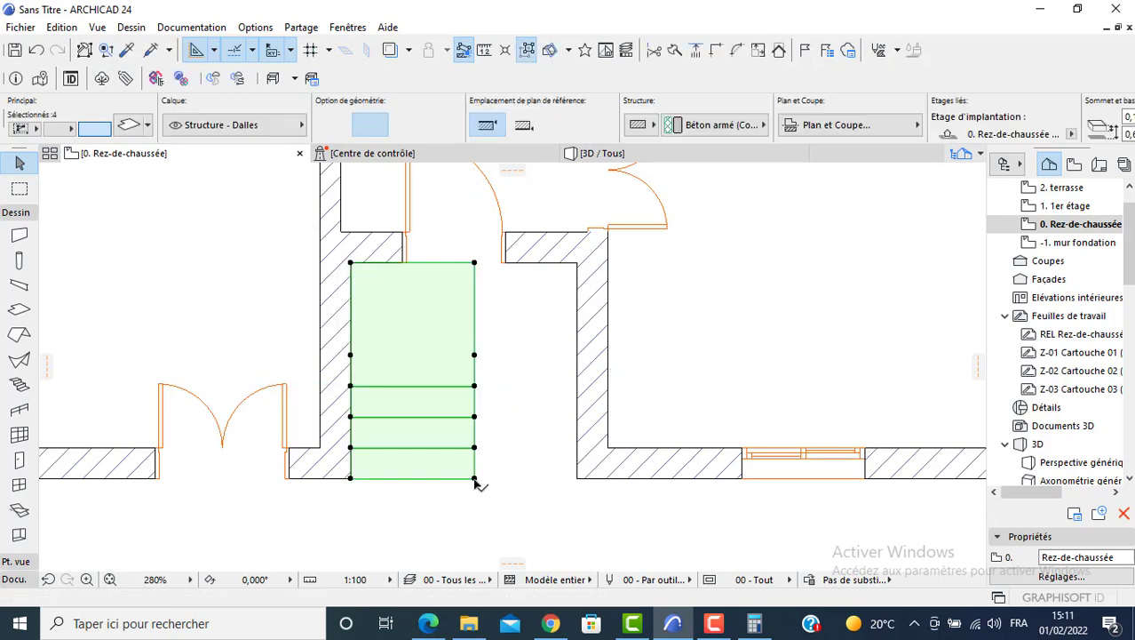
pyautogui.click(476, 479)
pyautogui.click(642, 405)
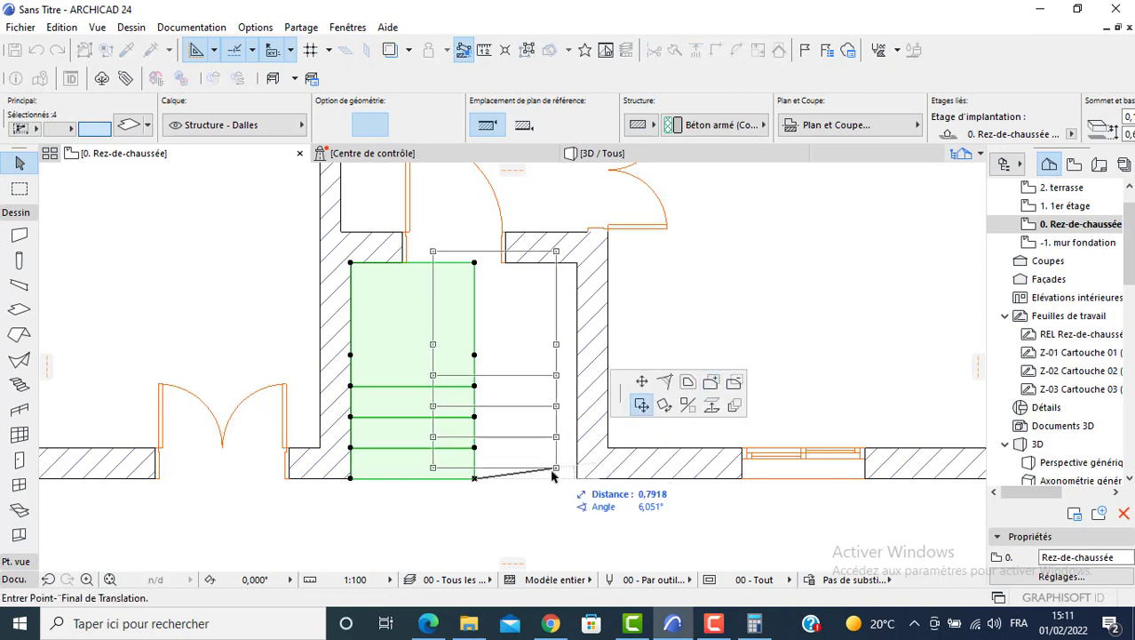
pyautogui.write('0')
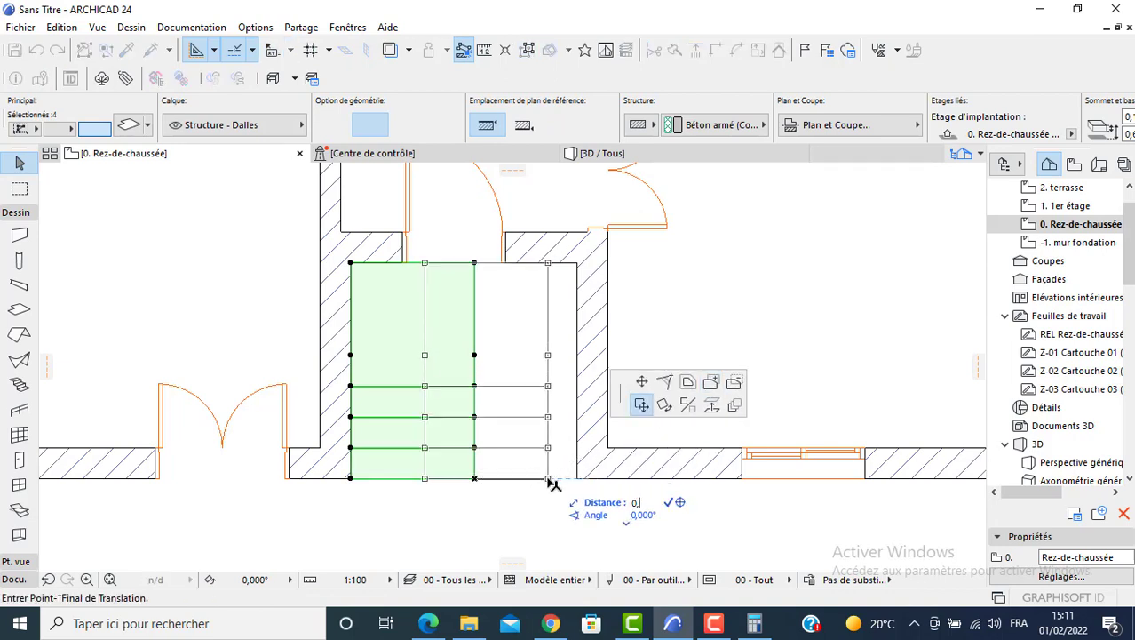
pyautogui.press('Return')
pyautogui.click(436, 502)
pyautogui.scroll(-5, 436, 430)
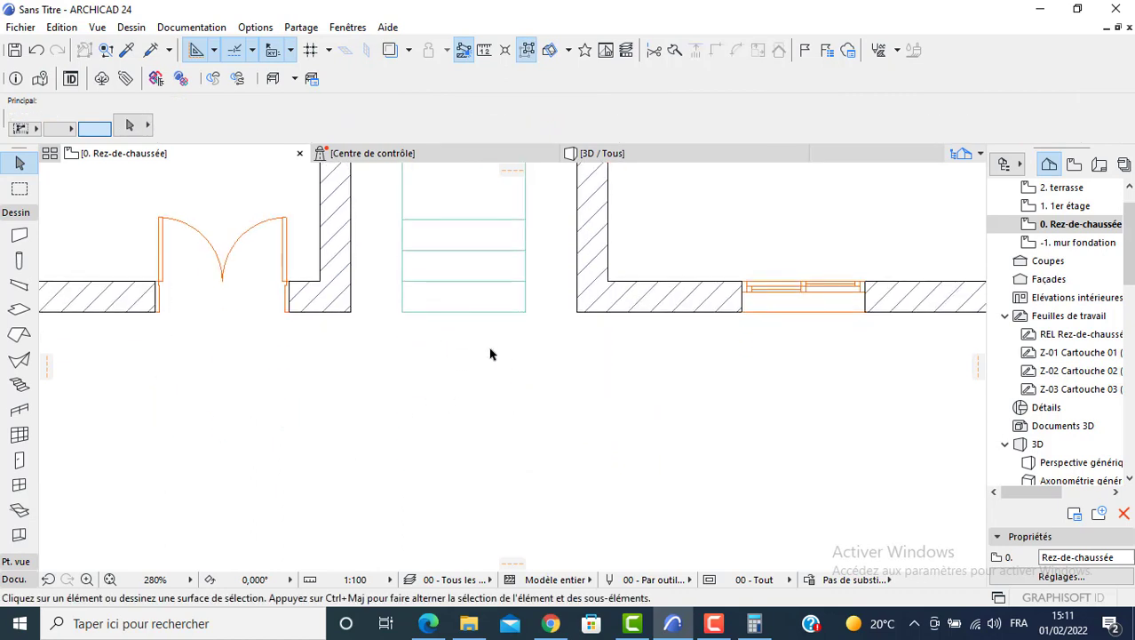
# Set the outermost step slab's elevation to 0,1625 relative to project zero.
pyautogui.scroll(2, 508, 436)
pyautogui.click(485, 392)
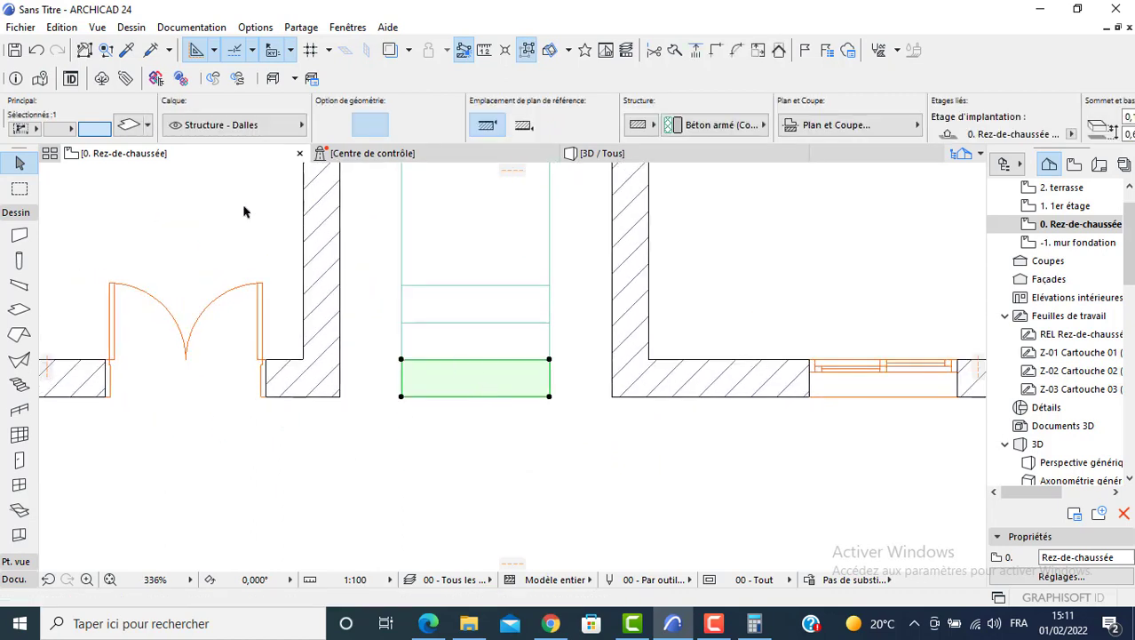
pyautogui.click(139, 128)
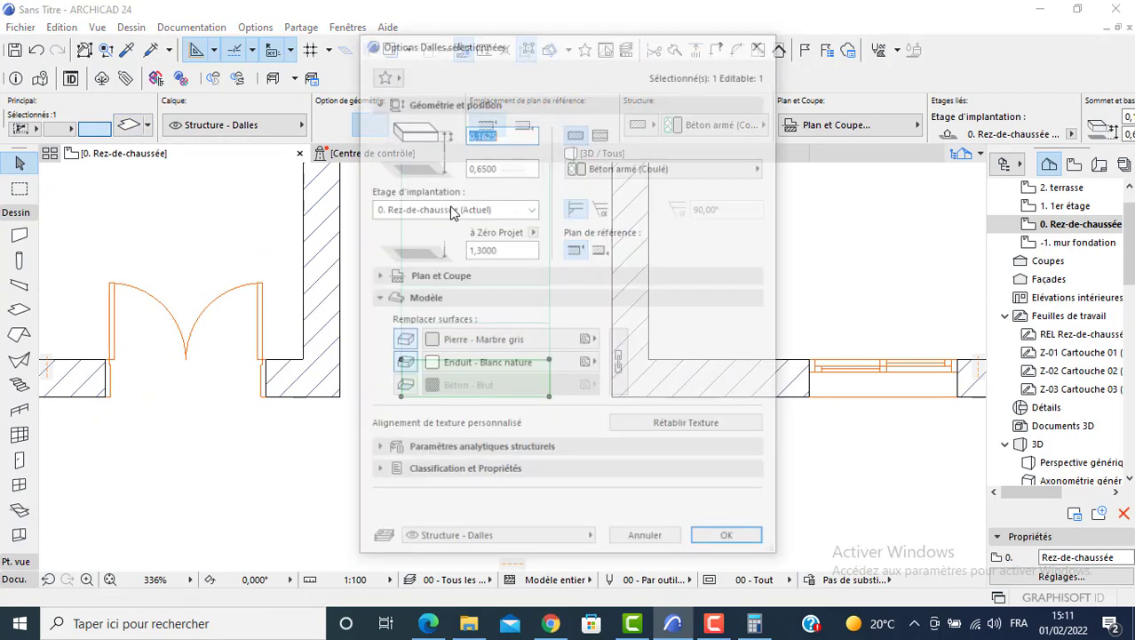
pyautogui.click(504, 251)
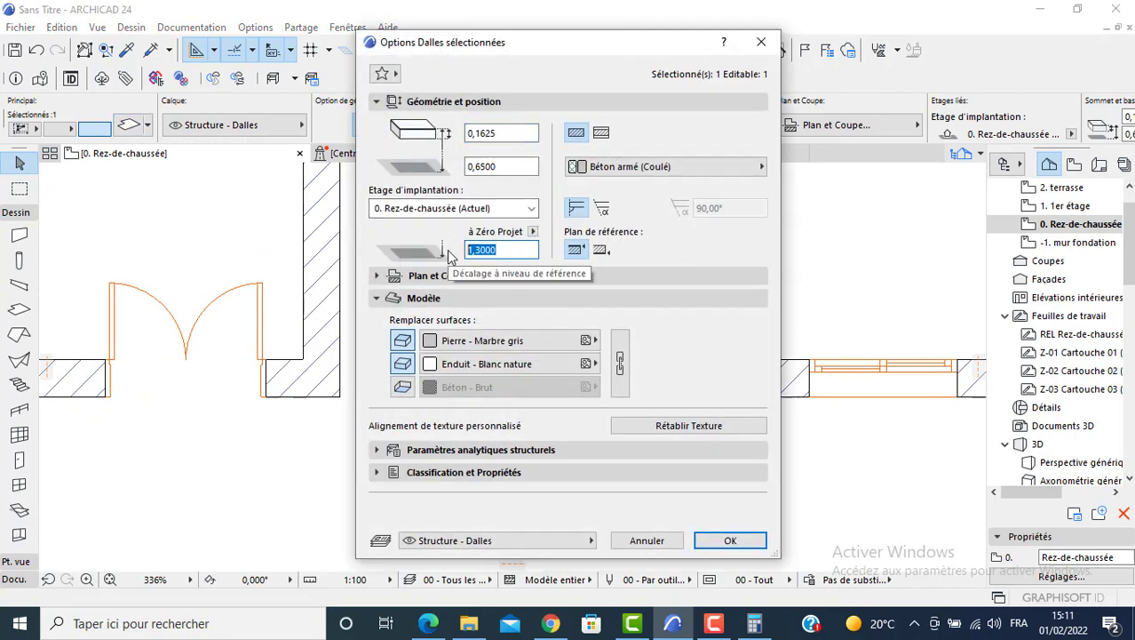
pyautogui.write('0,1625')
pyautogui.click(487, 135)
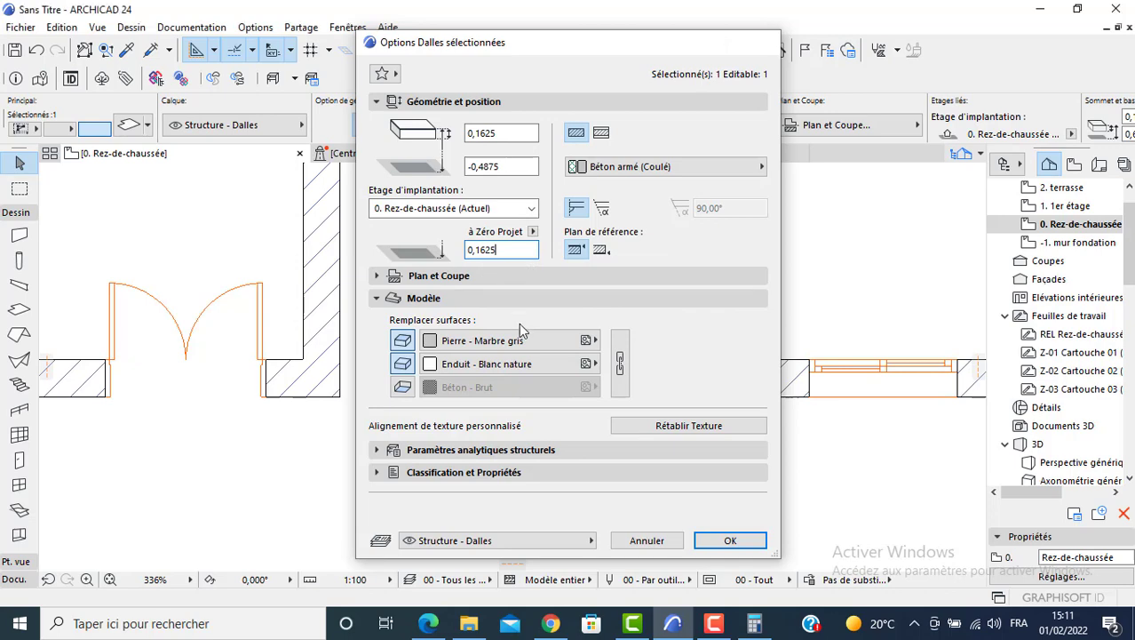
pyautogui.press('Return')
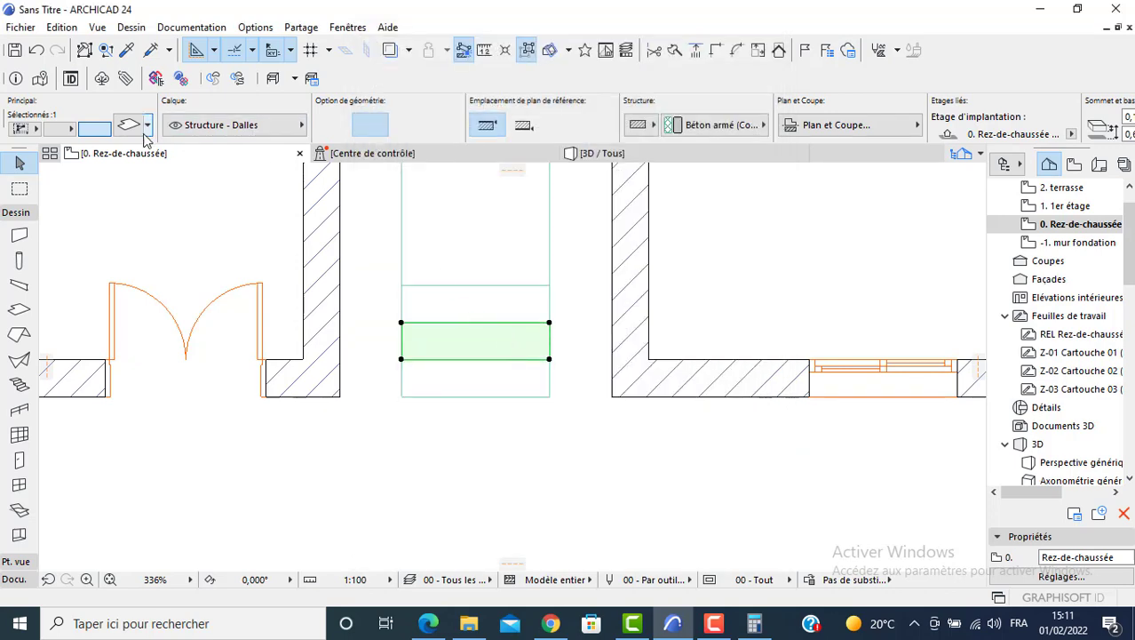
# Set the second step slab's elevation to 0,325 relative to project zero and deselect it.
pyautogui.click(148, 127)
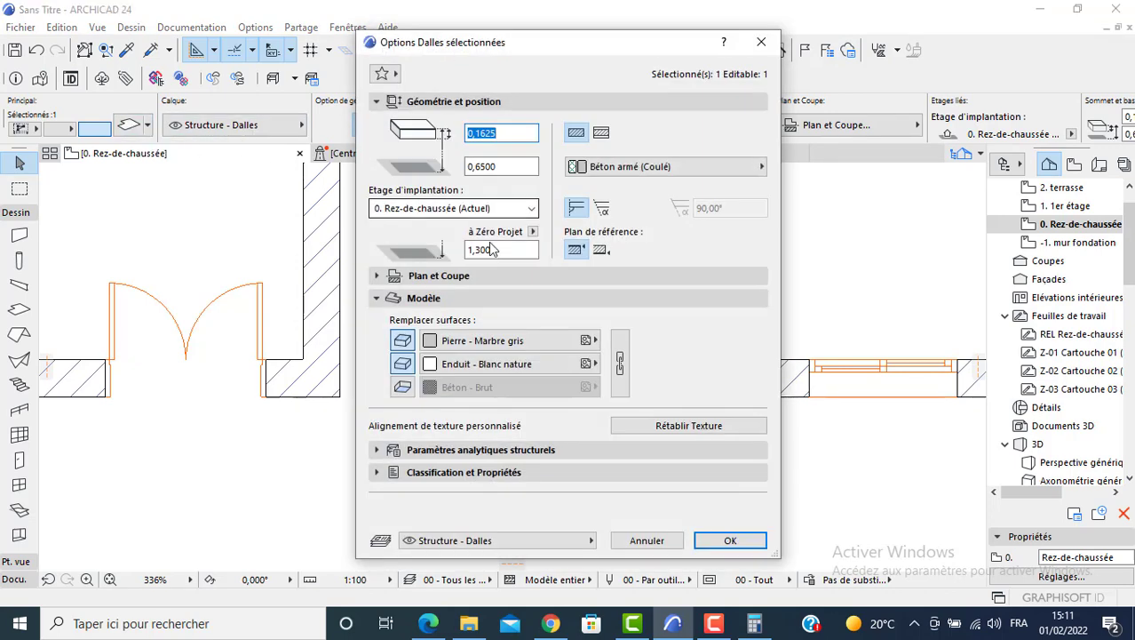
pyautogui.write('0')
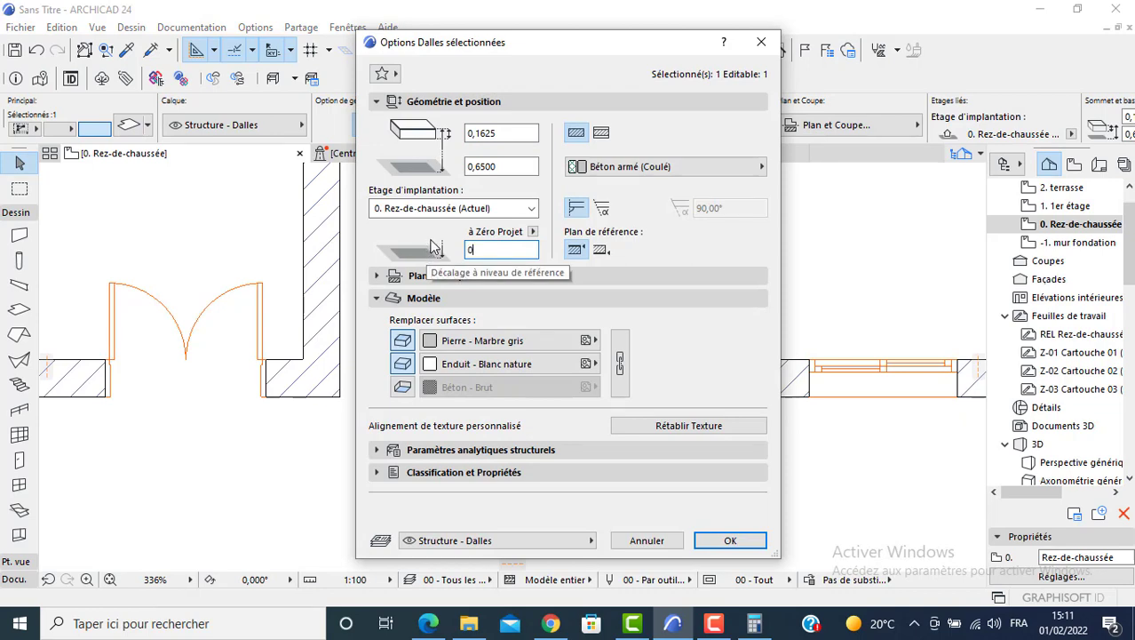
pyautogui.write(',325')
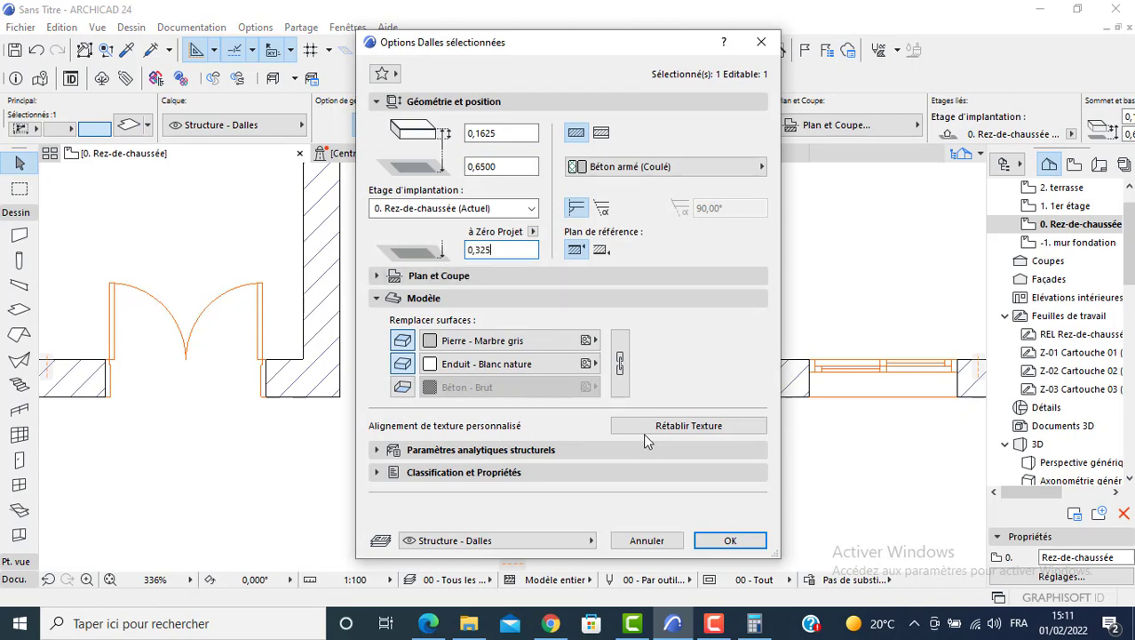
pyautogui.click(729, 540)
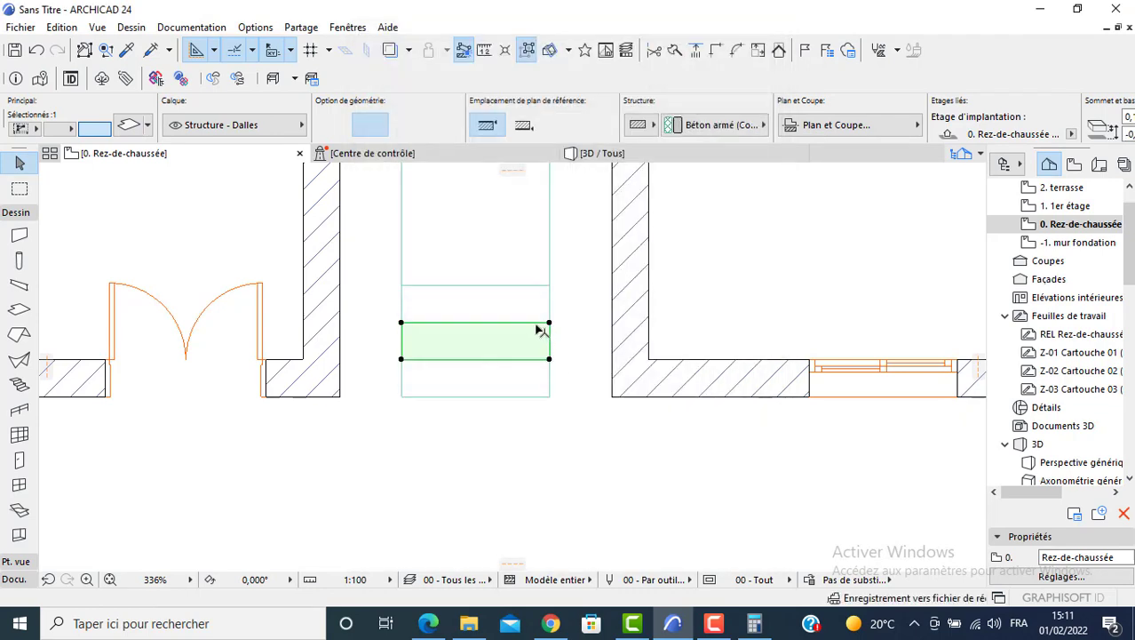
pyautogui.press('Escape')
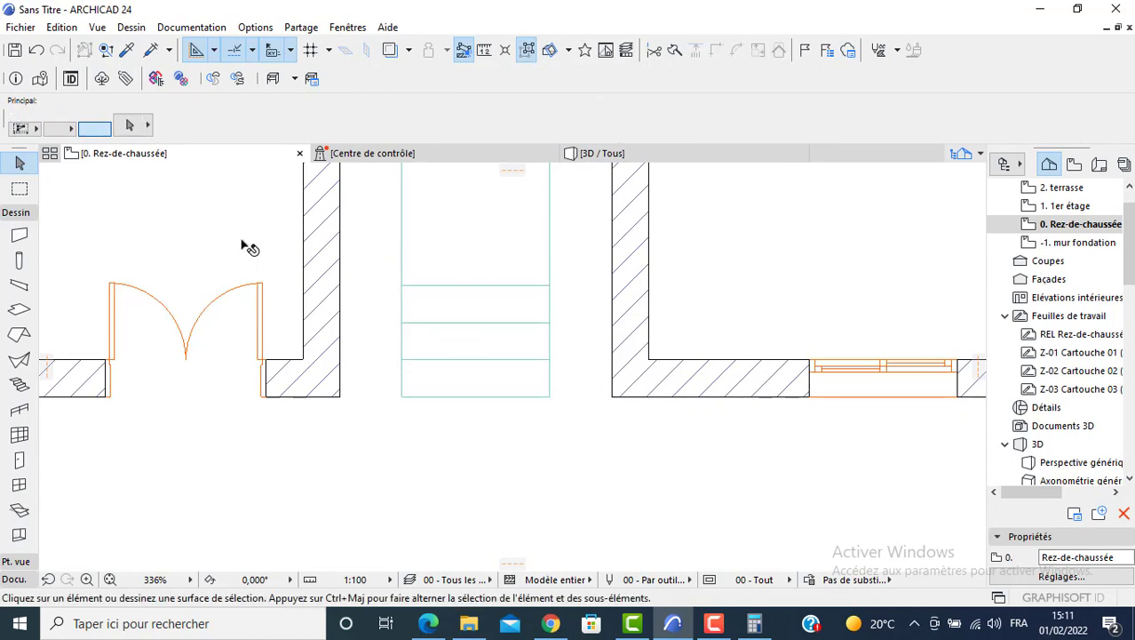
# In the 3D view, move the third step slab down by its lower front corner onto the second step's upper back corner.
pyautogui.click(597, 154)
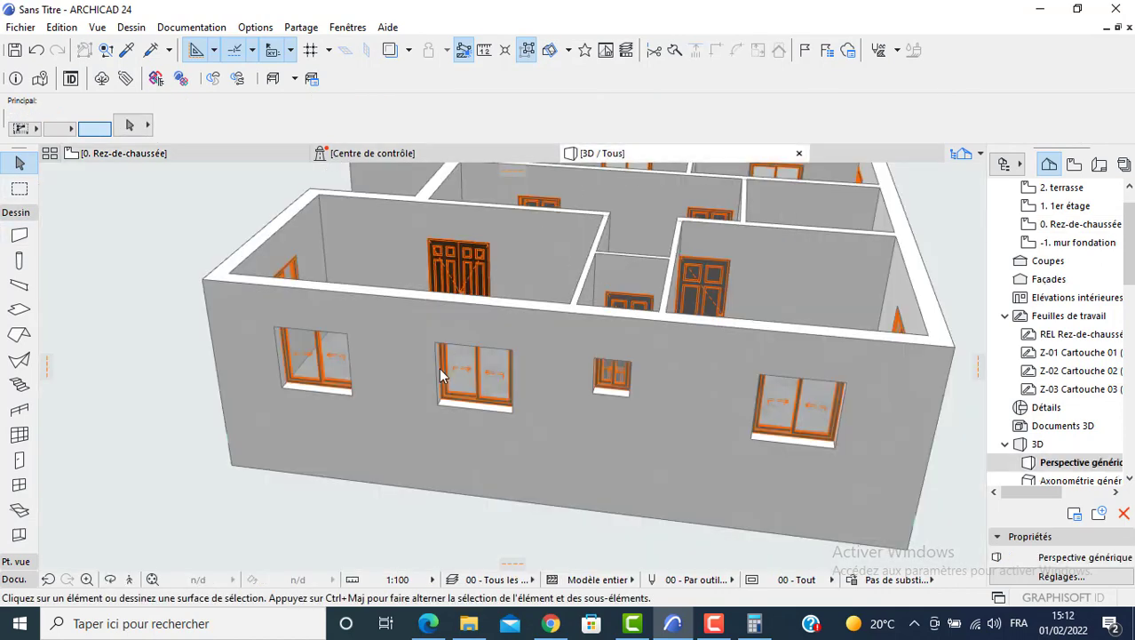
pyautogui.scroll(6, 329, 444)
pyautogui.scroll(5, 804, 346)
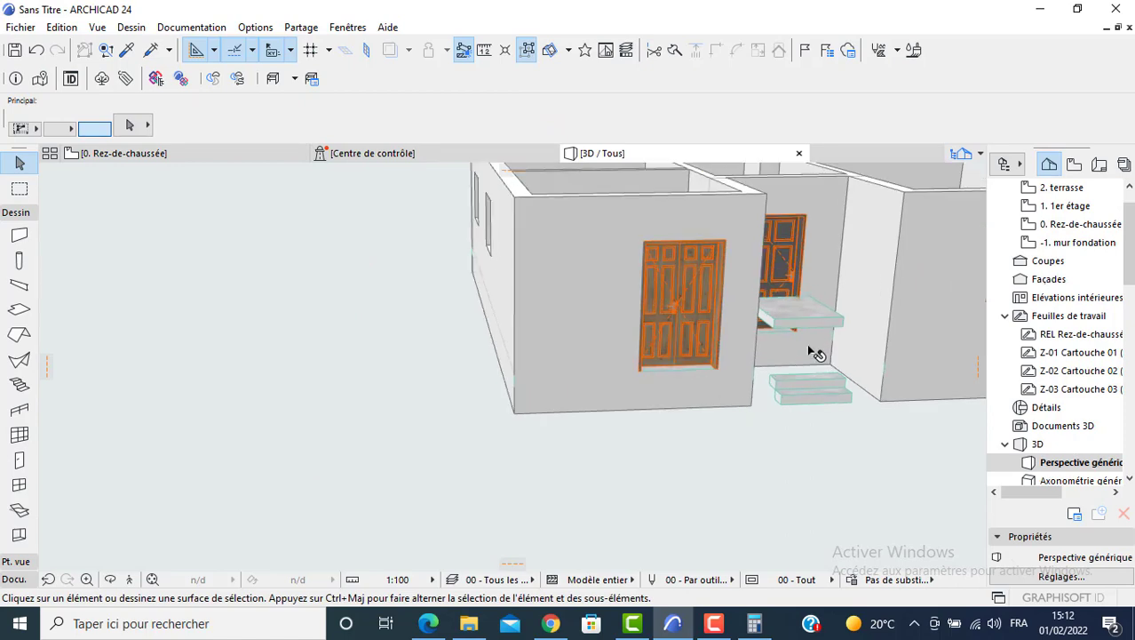
pyautogui.scroll(1, 799, 344)
pyautogui.click(767, 320)
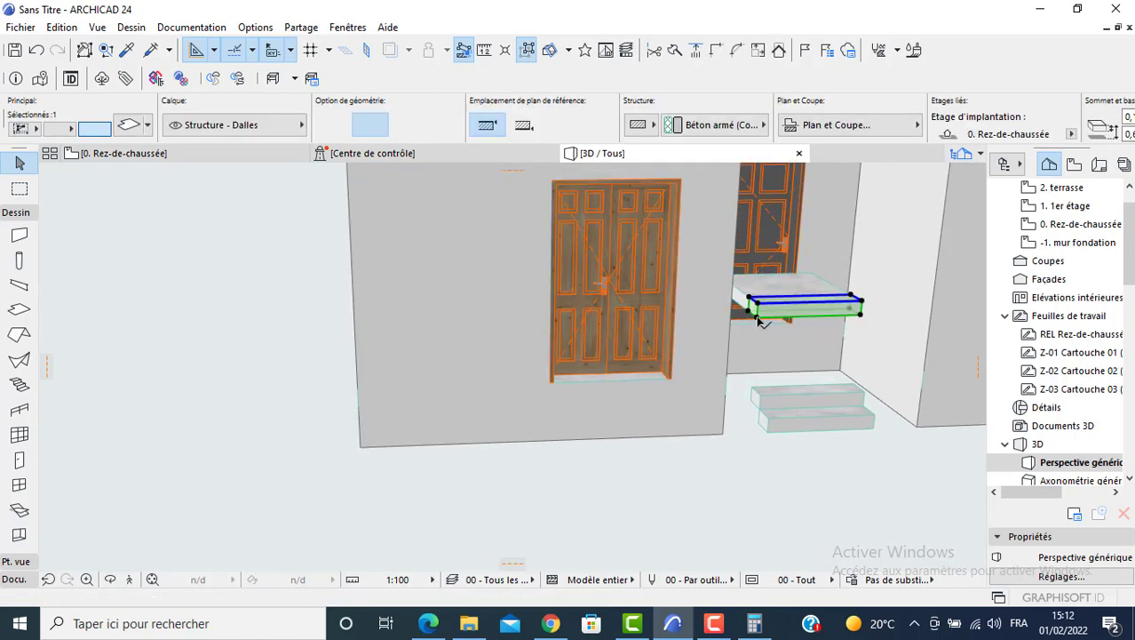
pyautogui.click(764, 321)
pyautogui.scroll(-1, 761, 379)
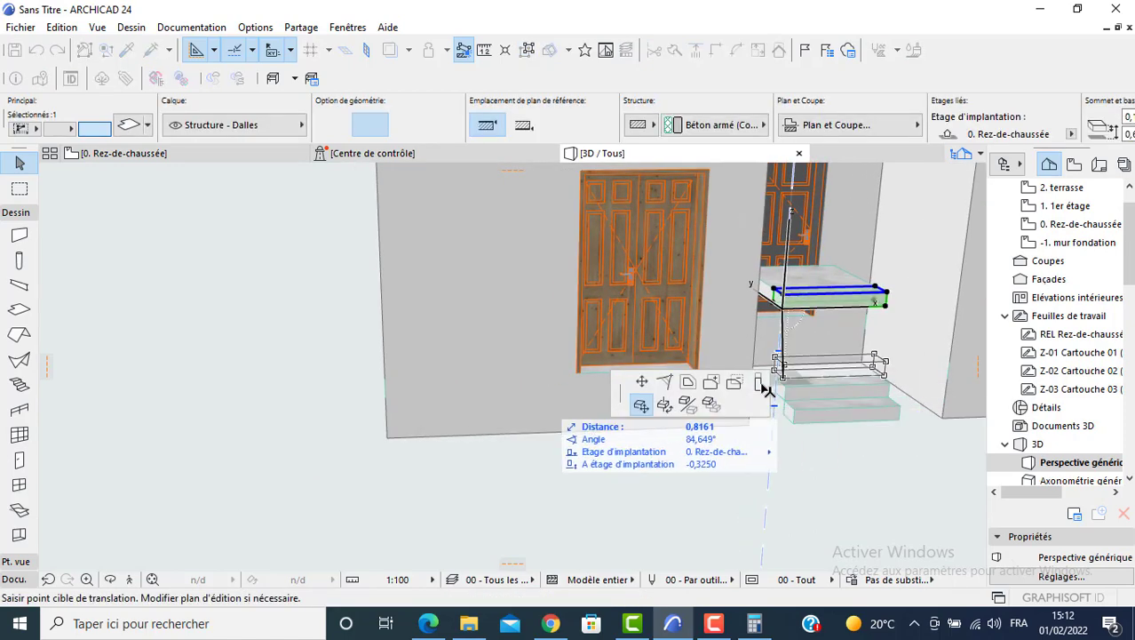
pyautogui.scroll(5, 837, 349)
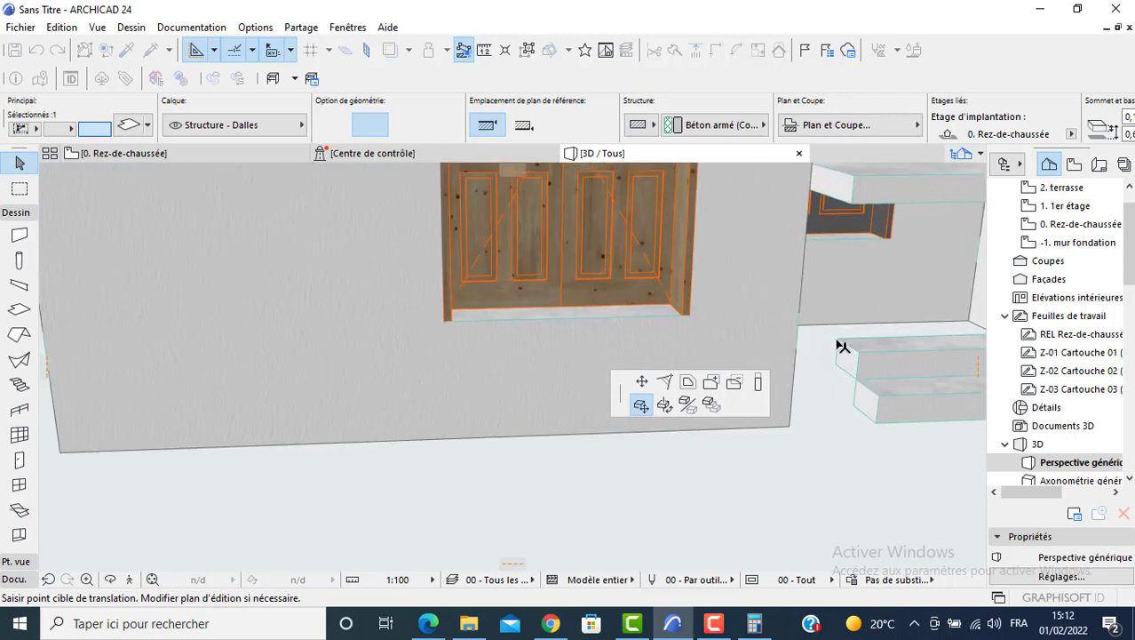
pyautogui.click(844, 345)
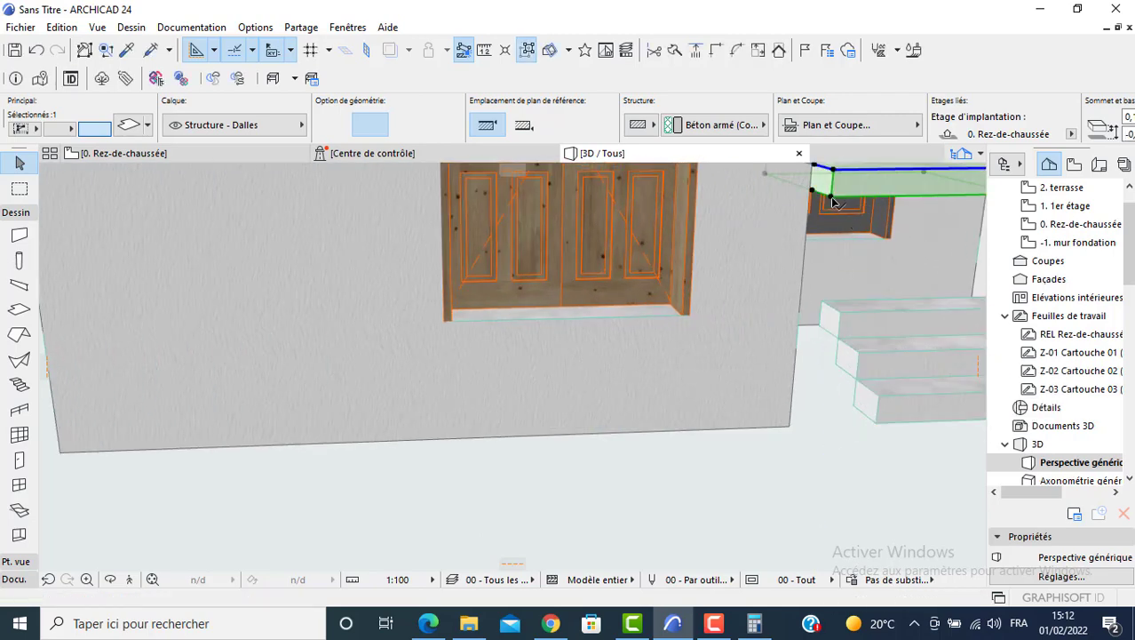
# Move the landing slab down by its lower front corner onto the third step's upper back corner, and view the finished steps.
pyautogui.click(832, 197)
pyautogui.click(823, 302)
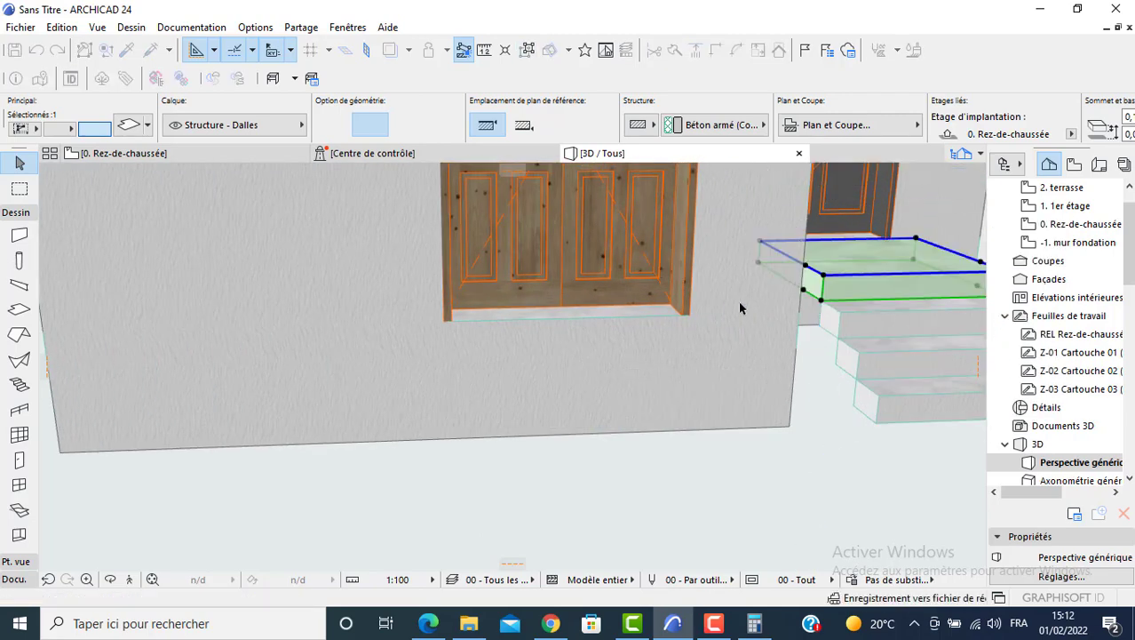
pyautogui.scroll(-2, 743, 307)
pyautogui.press('Escape')
pyautogui.keyDown('shift'); pyautogui.moveTo(793, 332); pyautogui.dragTo(651, 348, button='middle'); pyautogui.keyUp('shift')
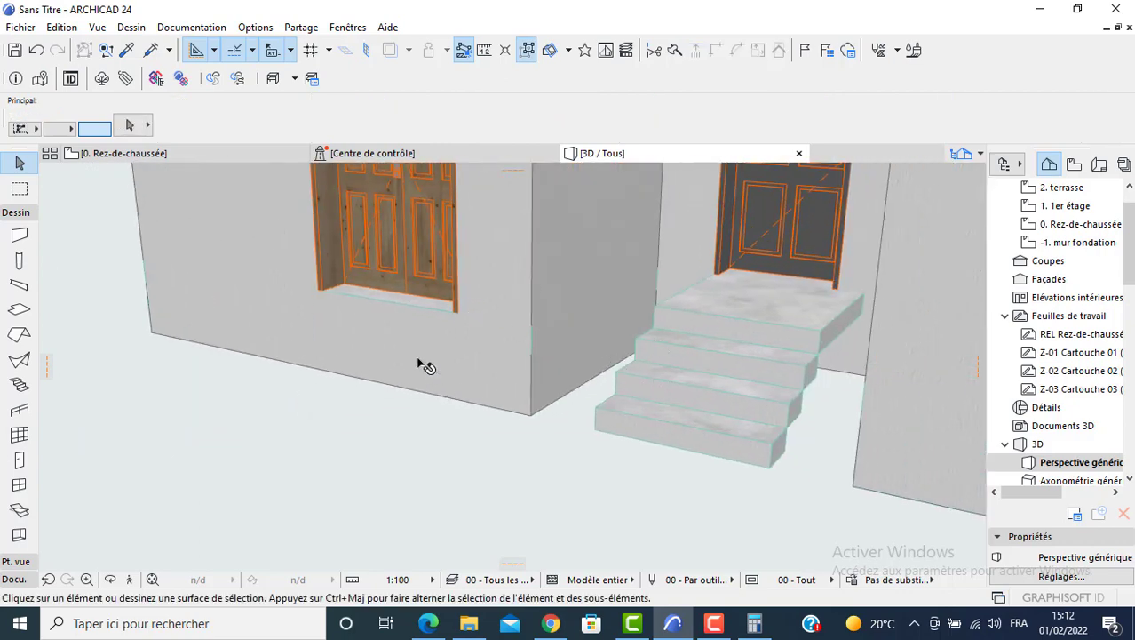
# On the ground-floor plan, draw a rectangular slab 1,3 by 0,3 m outside the double door, starting from the opening's outer wall corner.
pyautogui.press('F2')
pyautogui.scroll(-1, 418, 373)
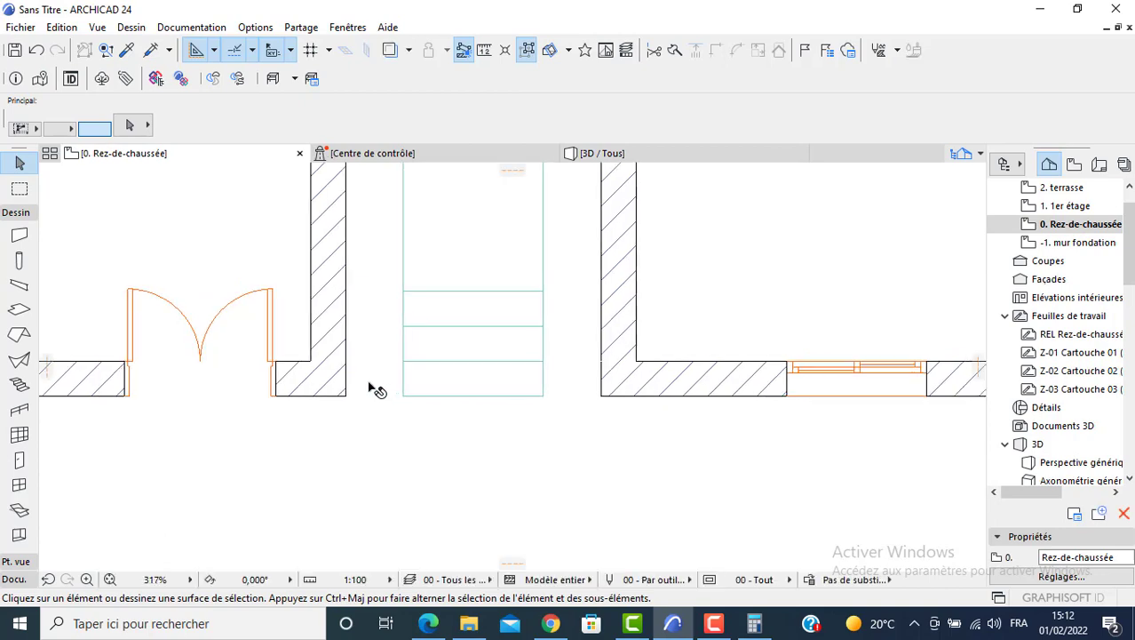
pyautogui.moveTo(334, 397); pyautogui.dragTo(458, 359, button='middle')
pyautogui.doubleClick(20, 311)
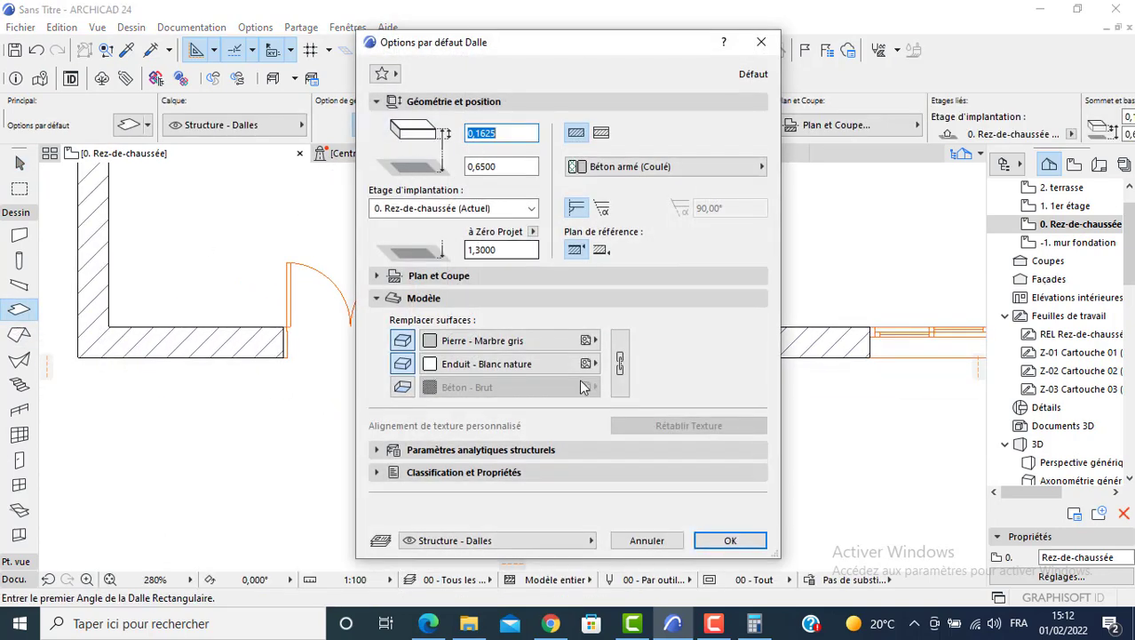
pyautogui.click(730, 540)
pyautogui.scroll(2, 282, 359)
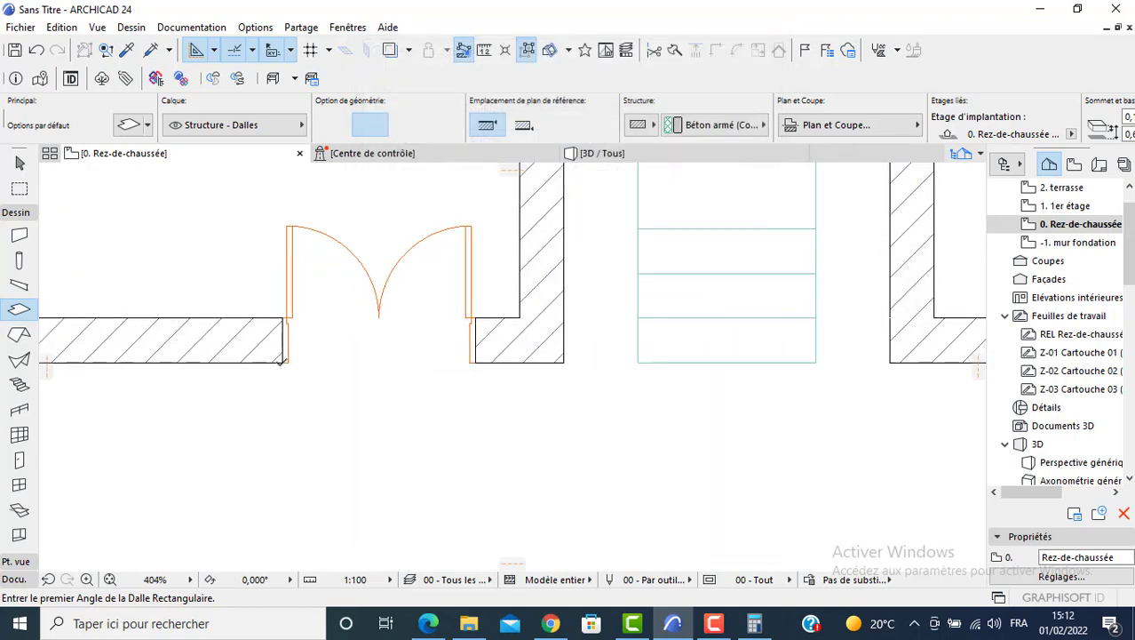
pyautogui.click(282, 360)
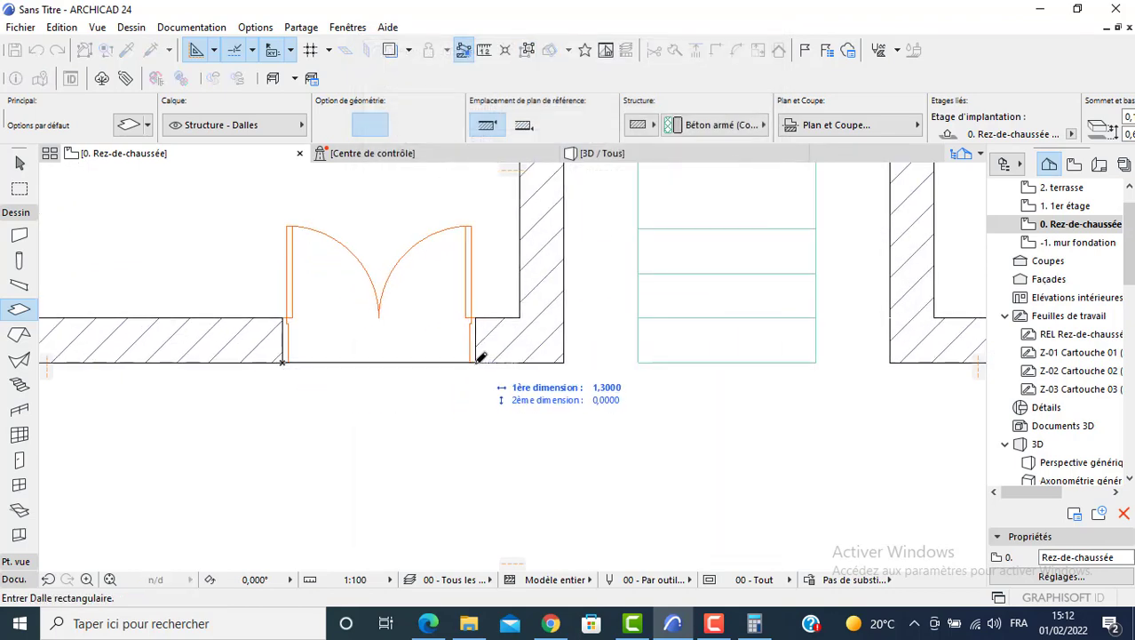
pyautogui.write('1,')
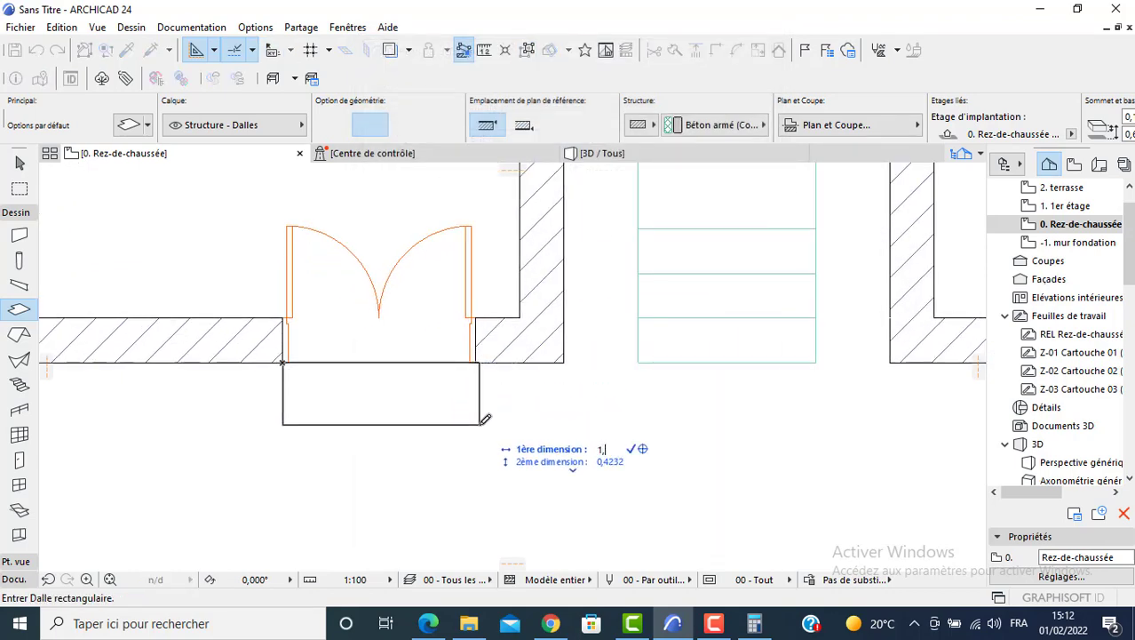
pyautogui.press('Tab')
pyautogui.write('0')
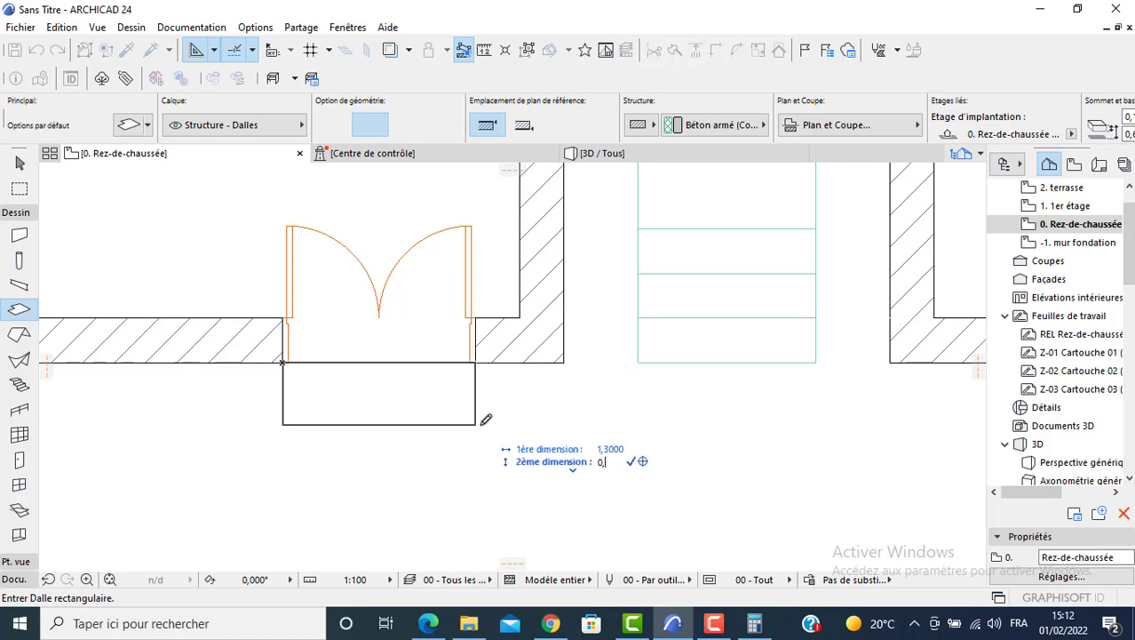
pyautogui.write(',3')
pyautogui.press('Return')
# Draw a second rectangular slab 1,5 by 0,6 m in the free space below the first one.
pyautogui.moveTo(345, 394); pyautogui.dragTo(329, 294, button='middle')
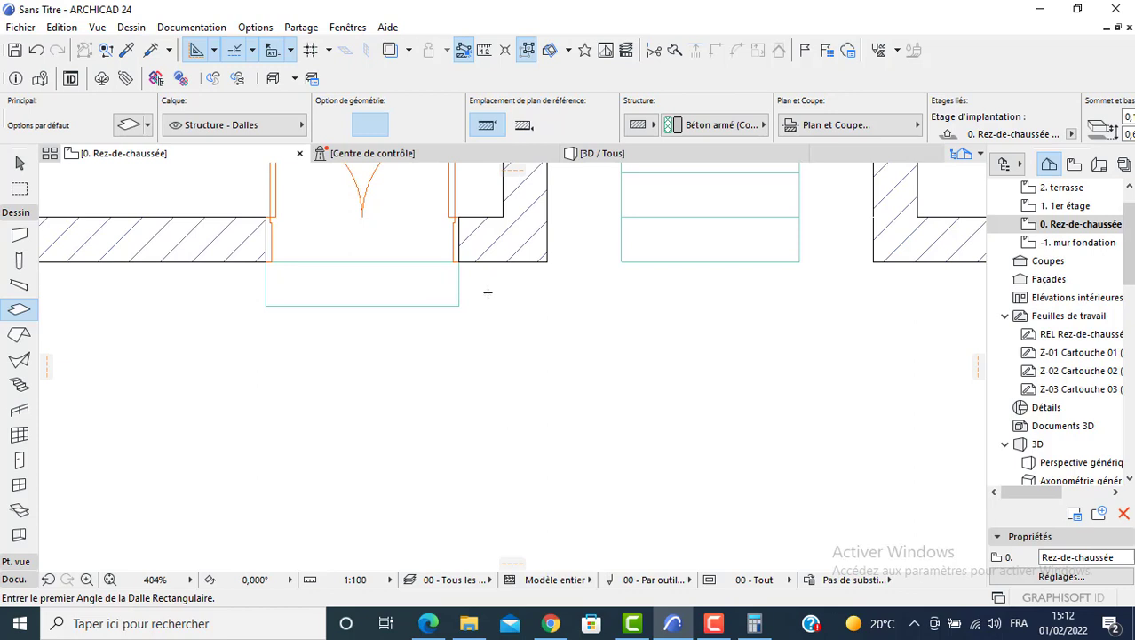
pyautogui.click(257, 351)
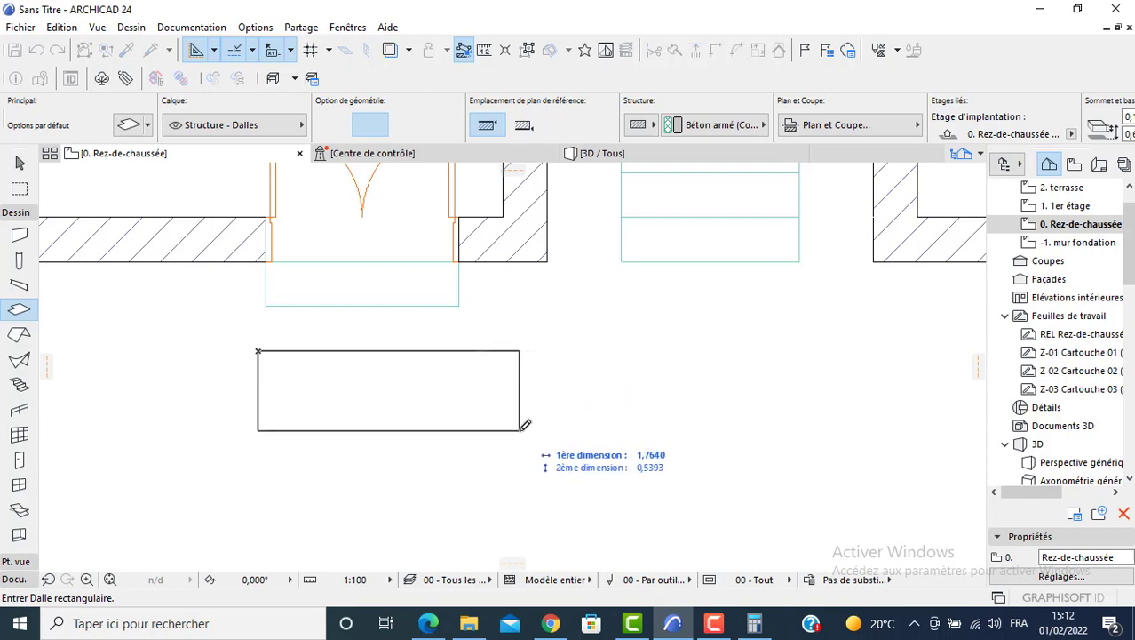
pyautogui.write('1')
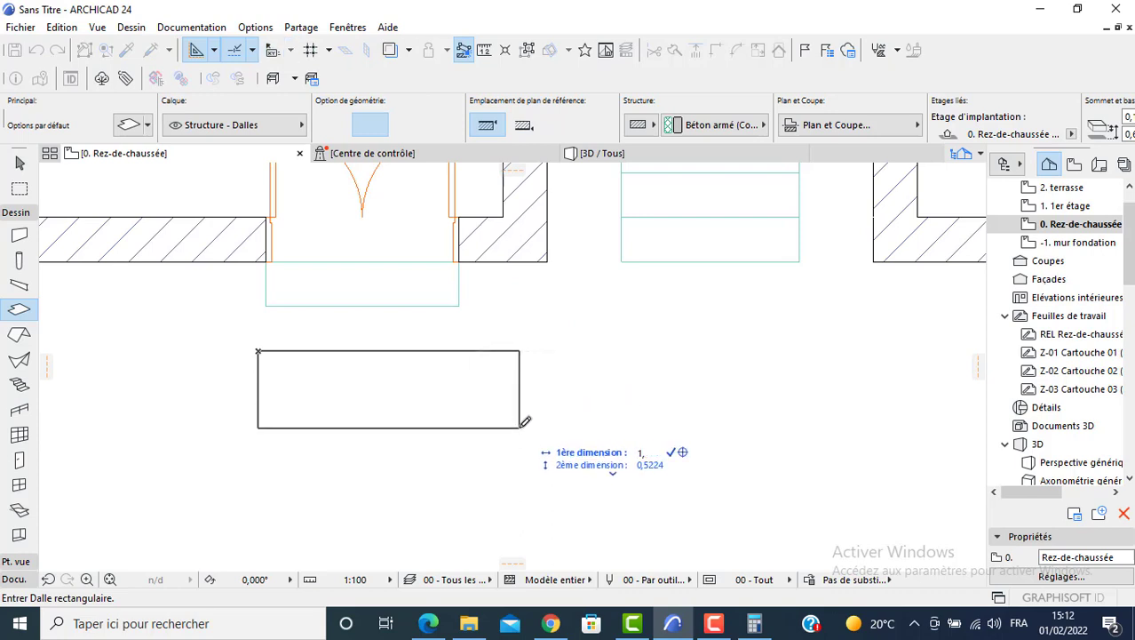
pyautogui.write(',5')
pyautogui.press('Tab')
pyautogui.write('0')
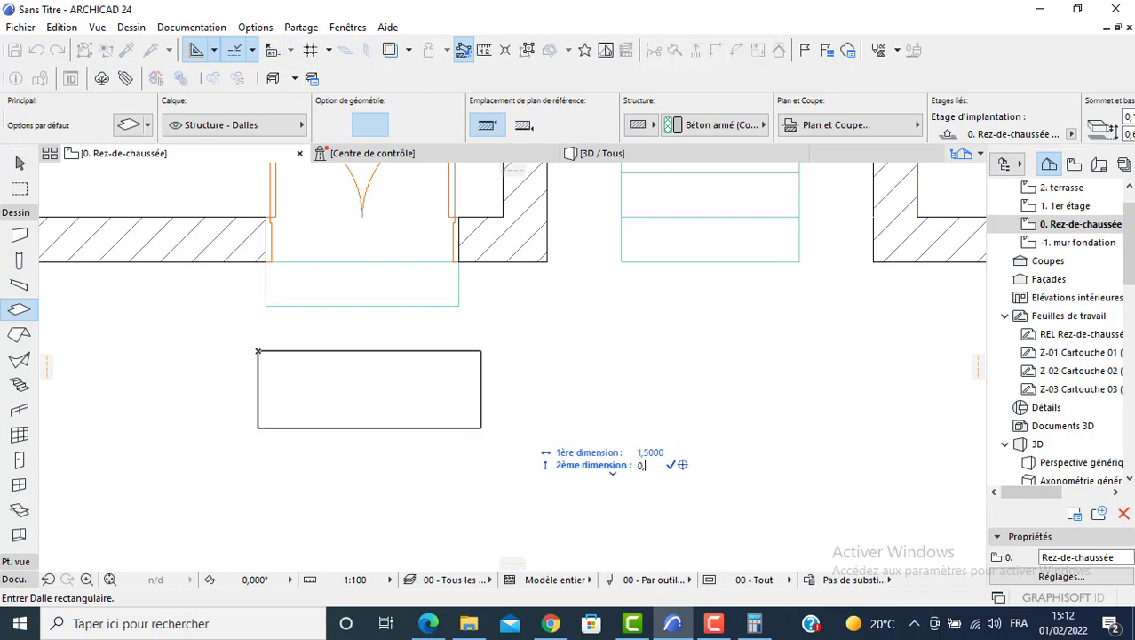
pyautogui.write(',6')
pyautogui.press('Return')
pyautogui.press('Escape')
# Move the 1,5 m slab by its upper-left corner to the first slab's upper-left corner, and shift it 0,1 m left along the wall.
pyautogui.click(286, 370)
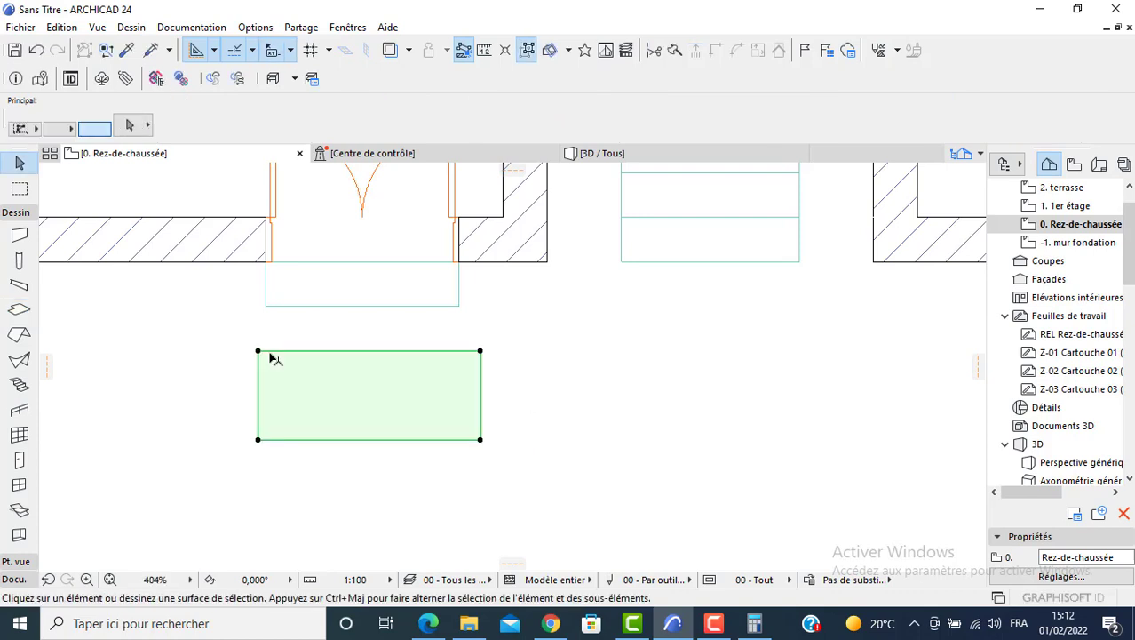
pyautogui.click(258, 351)
pyautogui.click(266, 263)
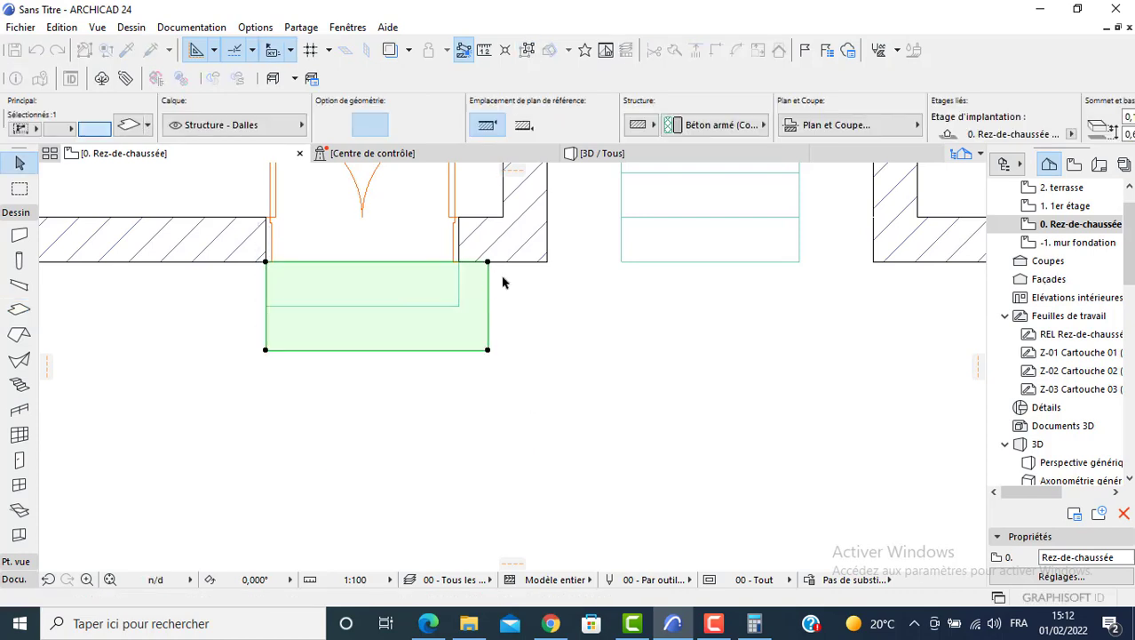
pyautogui.click(487, 262)
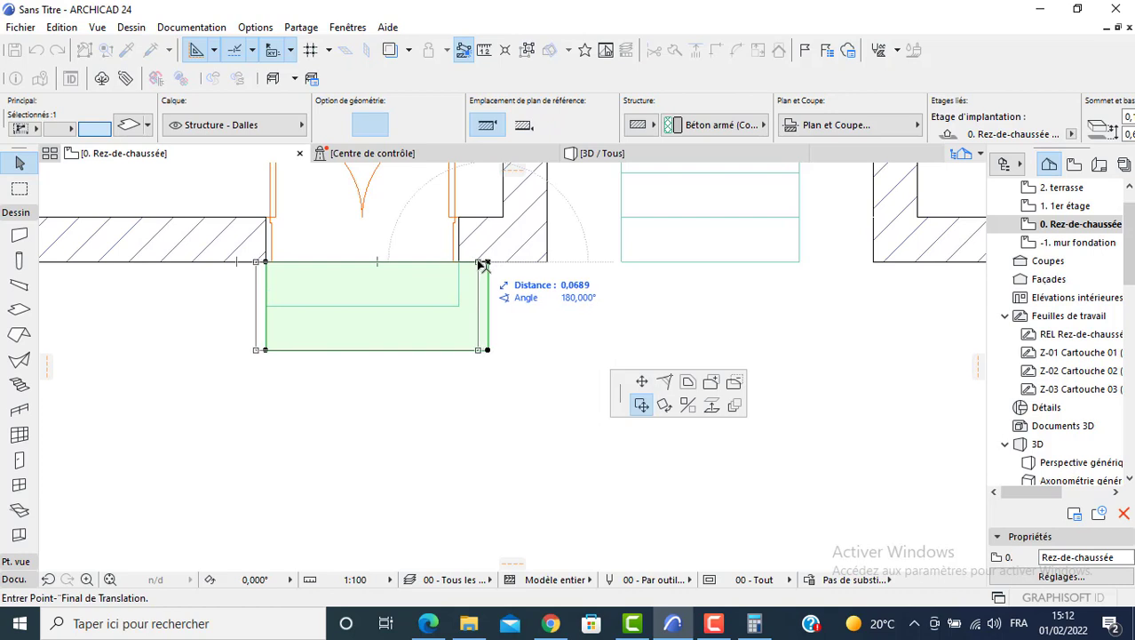
pyautogui.write('0,1')
pyautogui.press('Return')
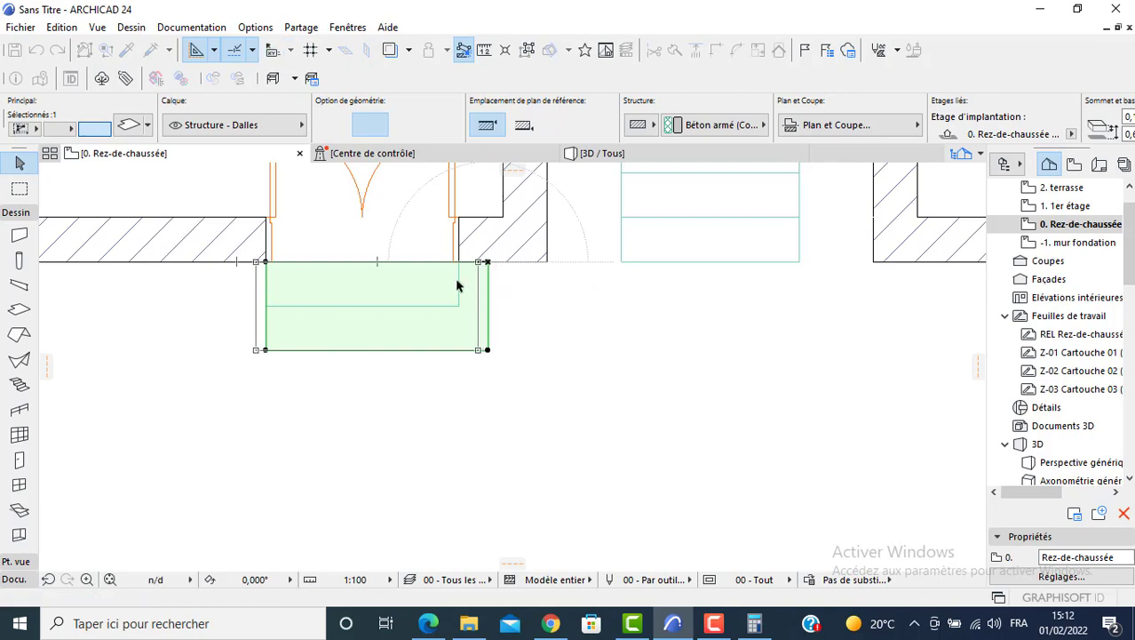
pyautogui.click(105, 335)
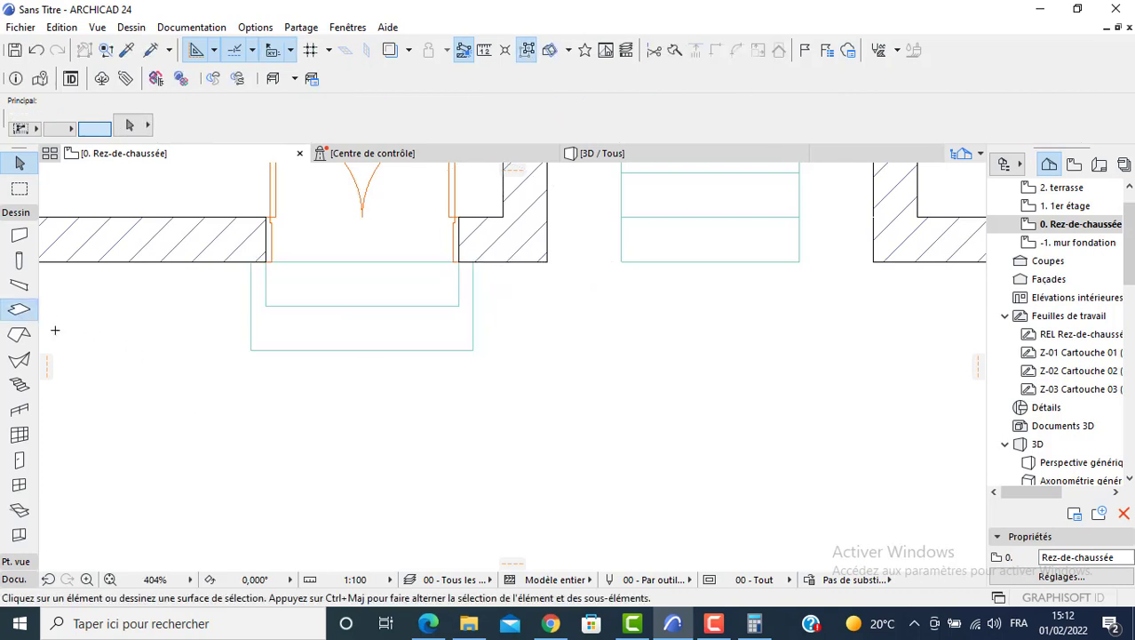
# Draw a third rectangular slab 1,7 by 0,9 m in the free space below the double door's slabs.
pyautogui.click(19, 309)
pyautogui.click(253, 403)
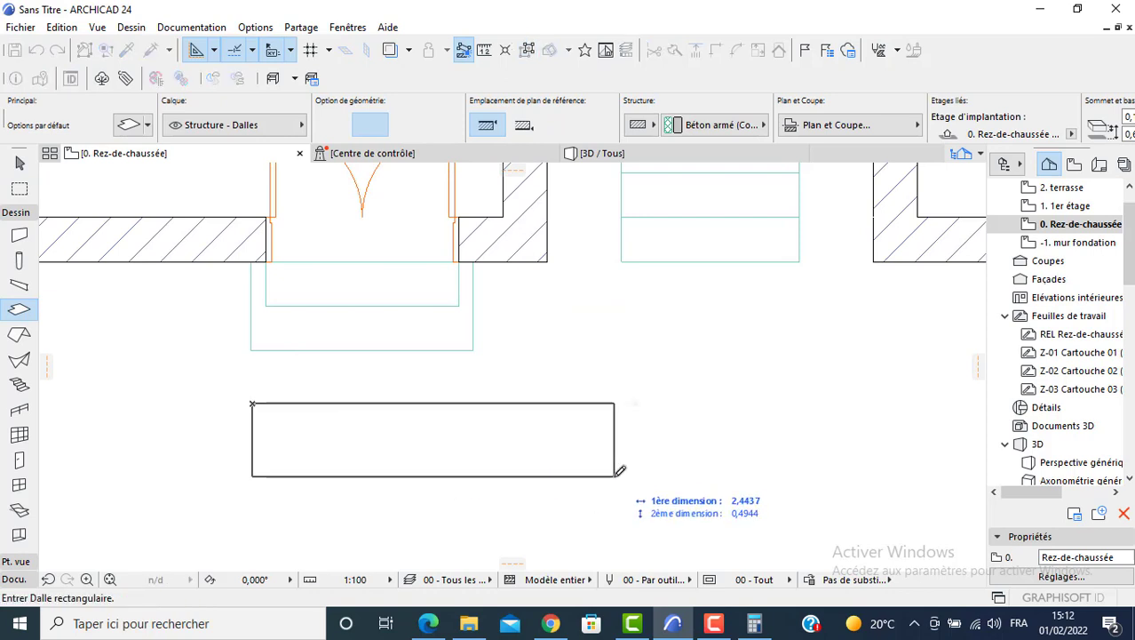
pyautogui.write('1,7')
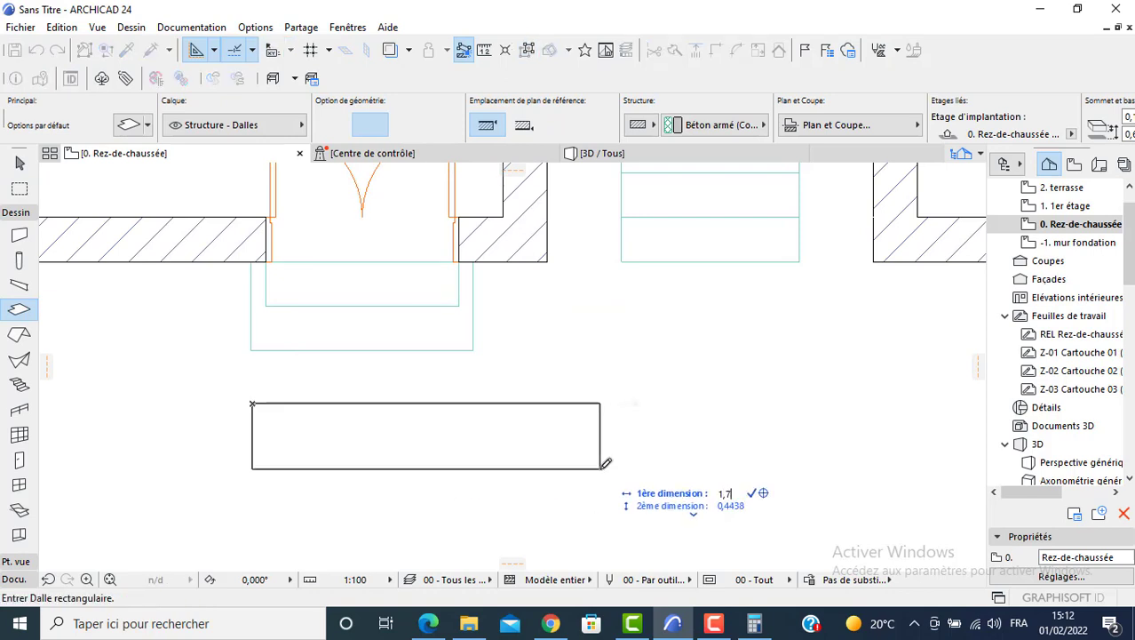
pyautogui.press('Tab')
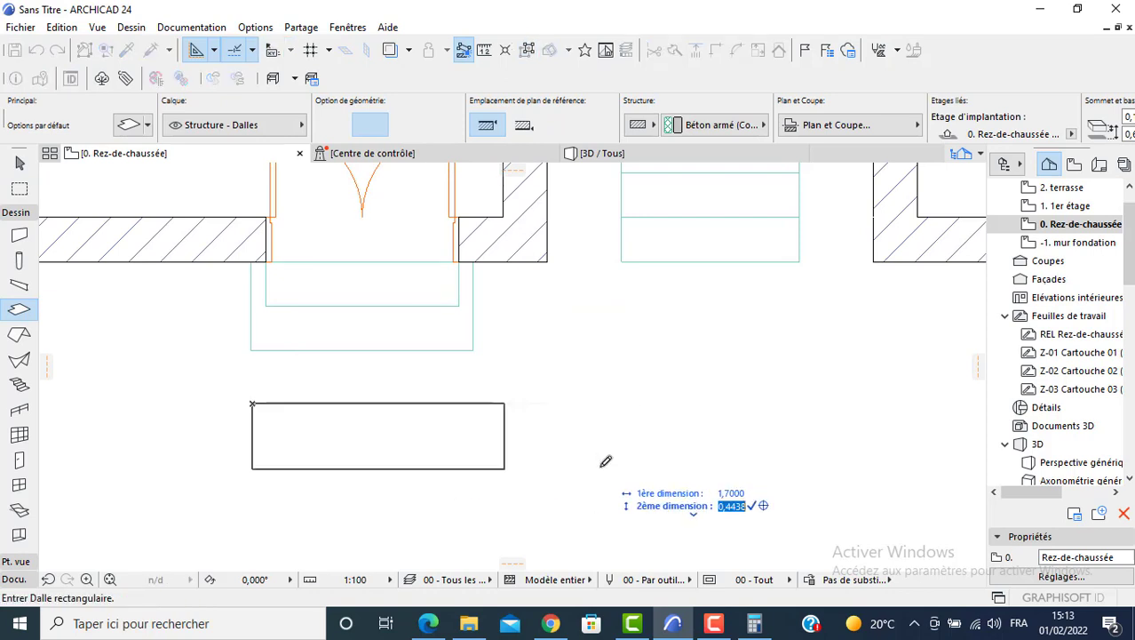
pyautogui.write('0,9')
pyautogui.press('Return')
pyautogui.press('Escape')
# Move the 1,7 m slab by its upper-left corner to the second slab's upper-left corner, and shift it 0,1 m left along the wall.
pyautogui.click(264, 416)
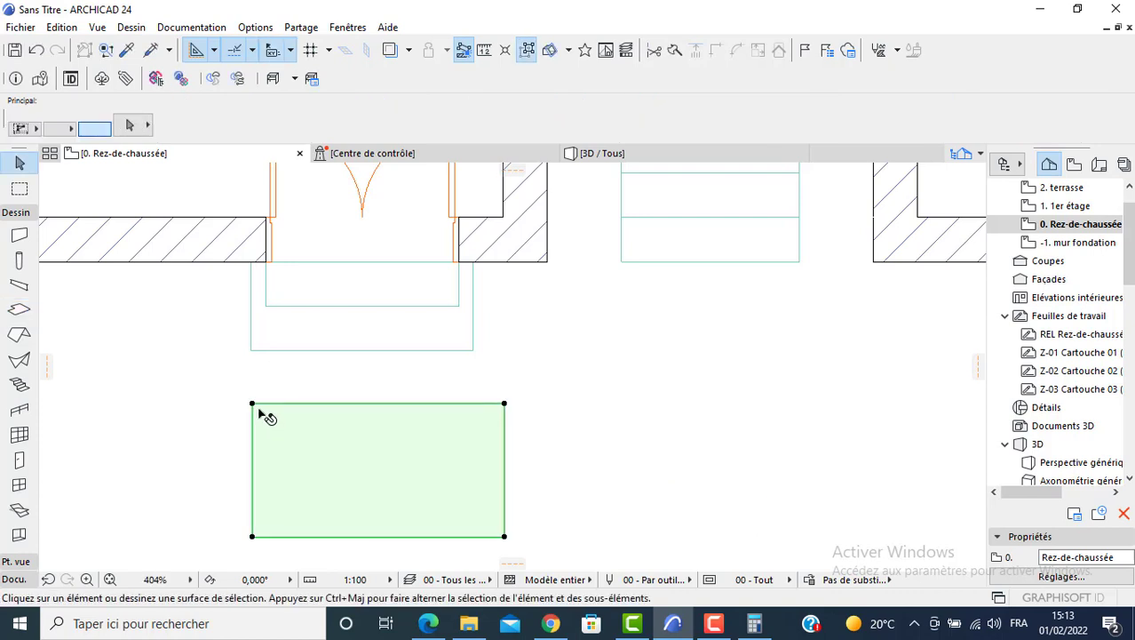
pyautogui.moveTo(252, 404); pyautogui.dragTo(251, 264)
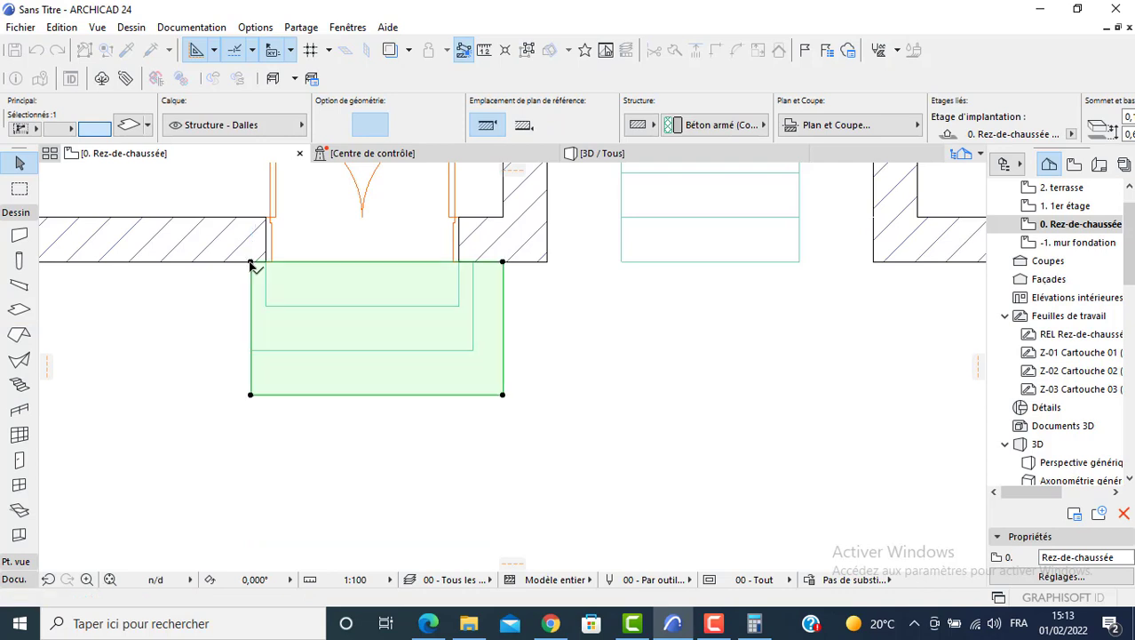
pyautogui.click(251, 263)
pyautogui.write('0')
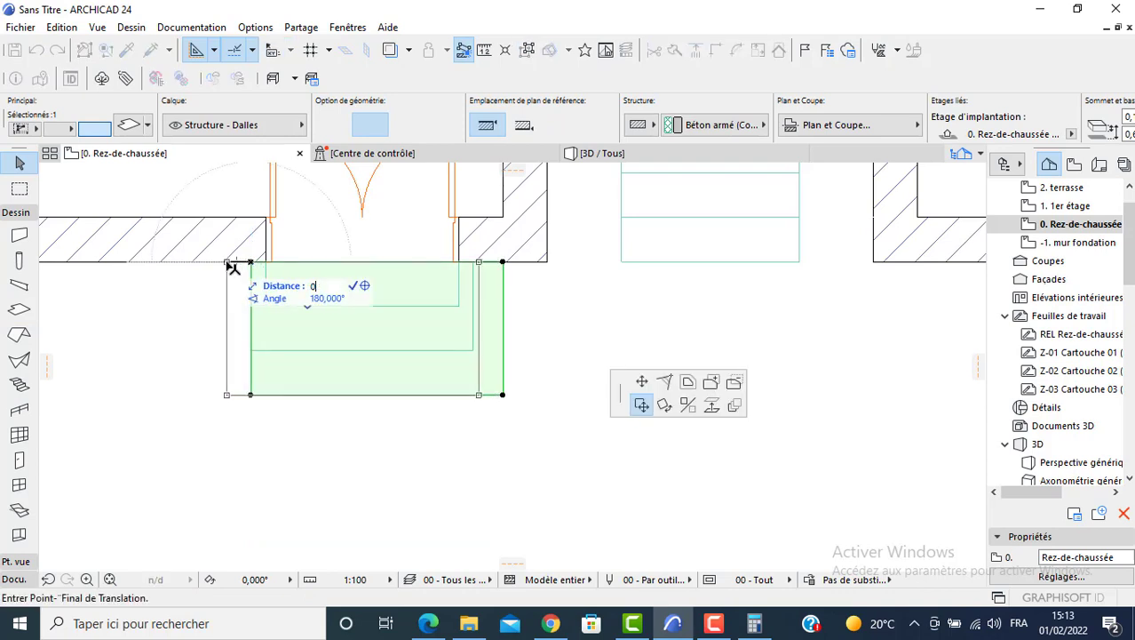
pyautogui.write(',1')
pyautogui.press('Return')
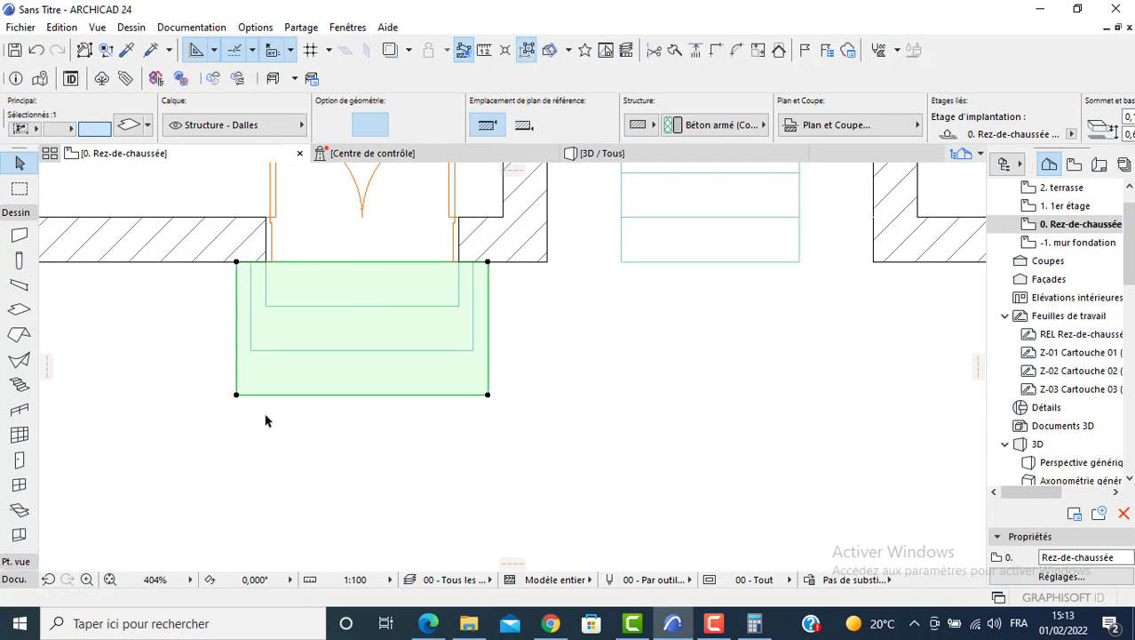
pyautogui.click(219, 454)
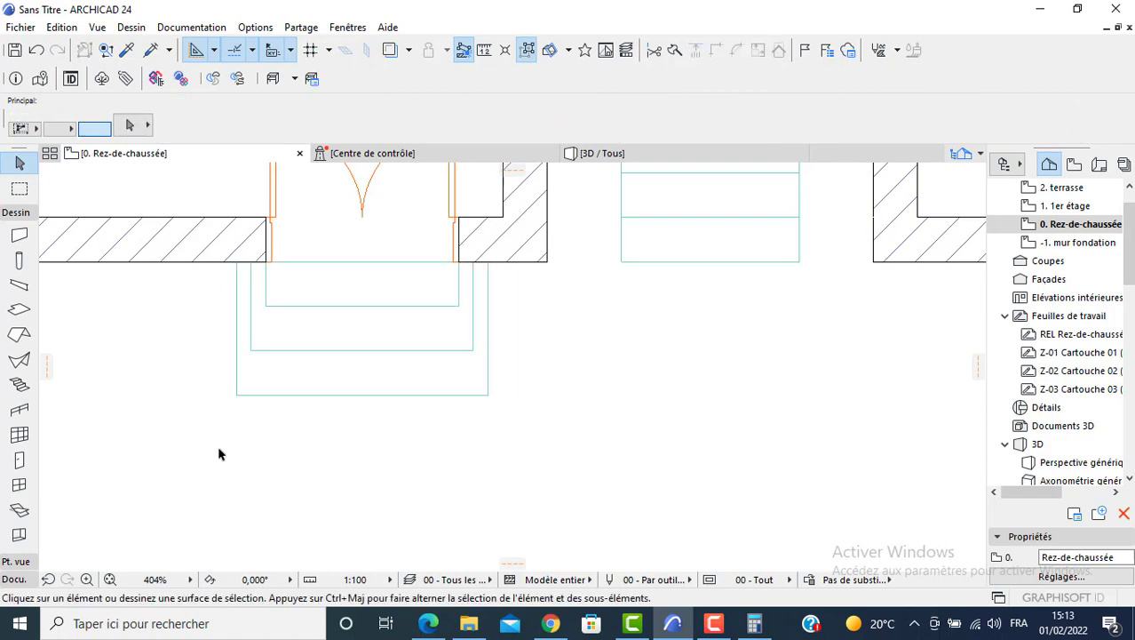
# Draw a fourth rectangular slab 1,9 by 1,2 m in the free space below the three nested slabs.
pyautogui.click(19, 308)
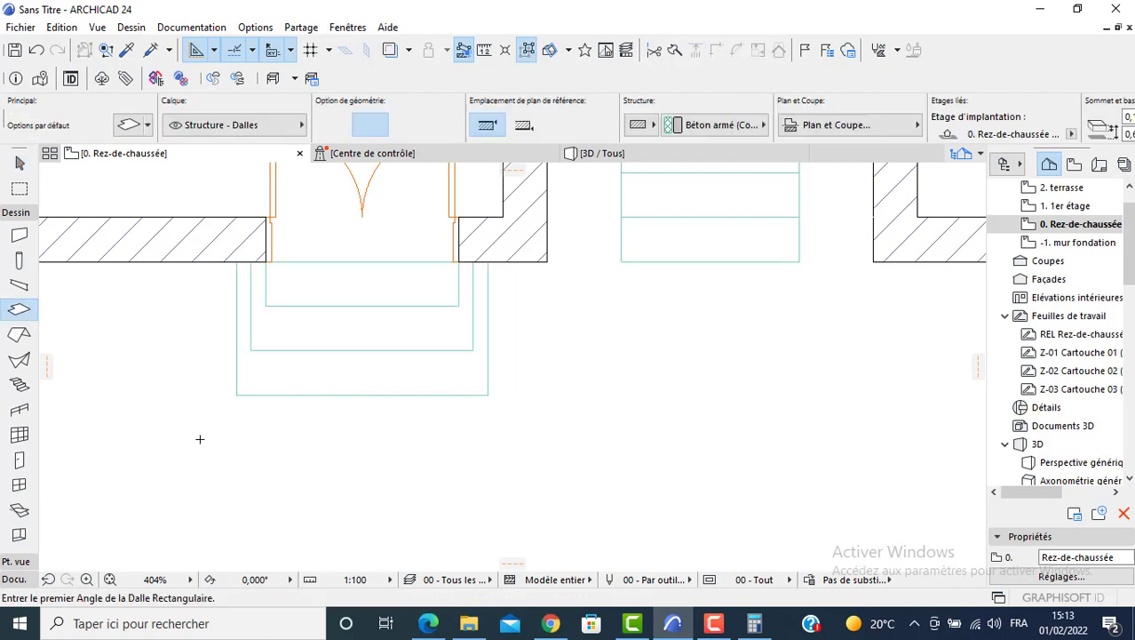
pyautogui.click(203, 439)
pyautogui.write('1,9')
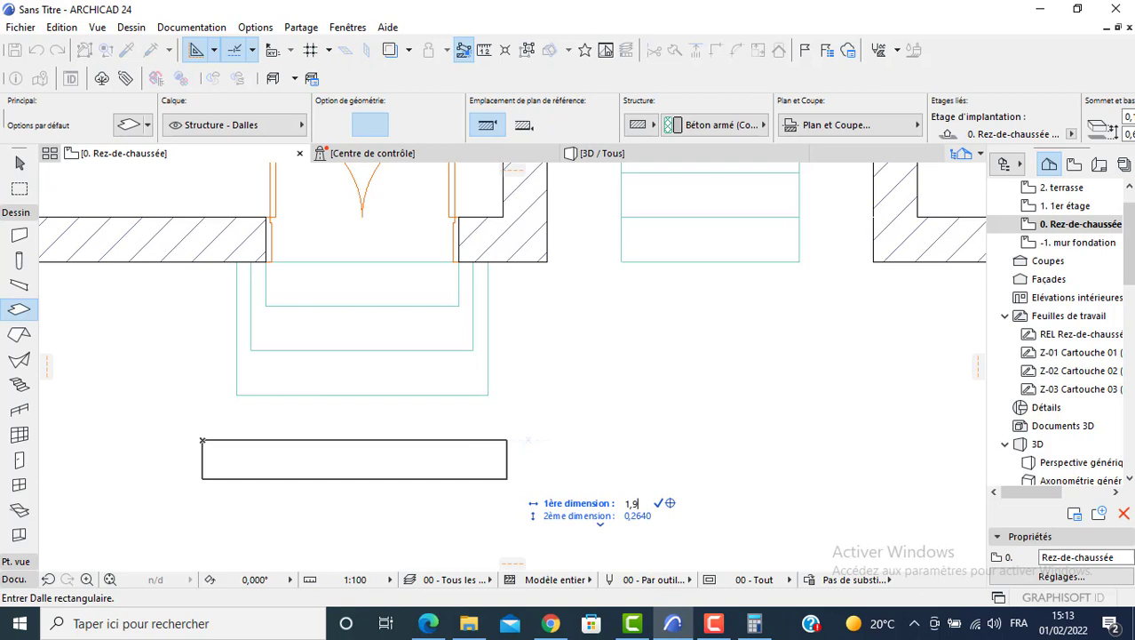
pyautogui.press('Tab')
pyautogui.write('1')
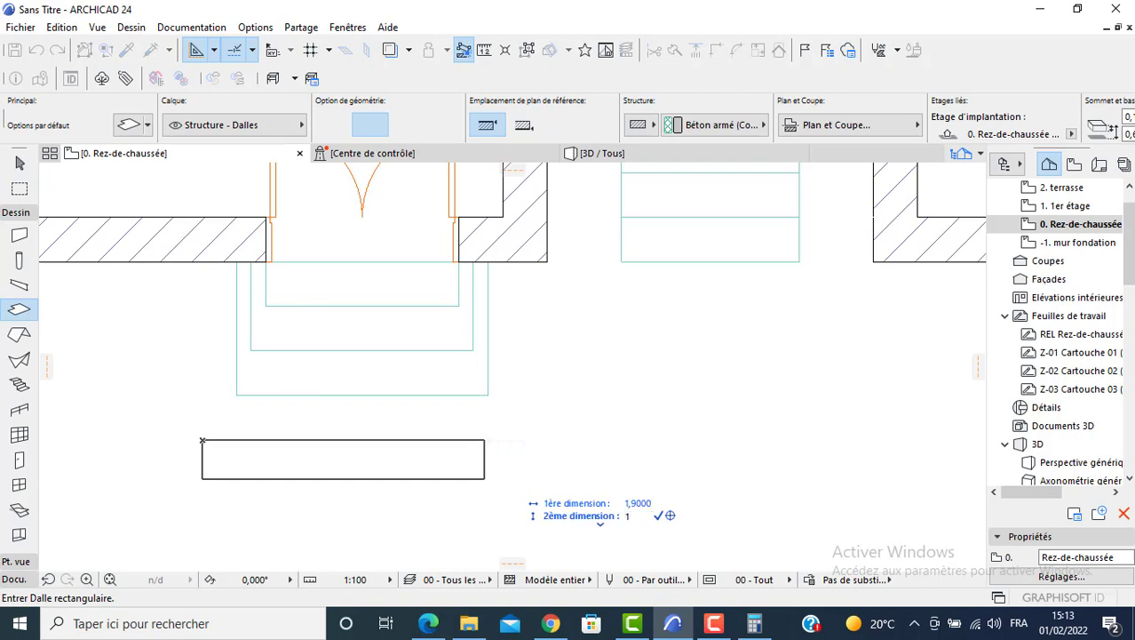
pyautogui.press('Return')
pyautogui.press('Escape')
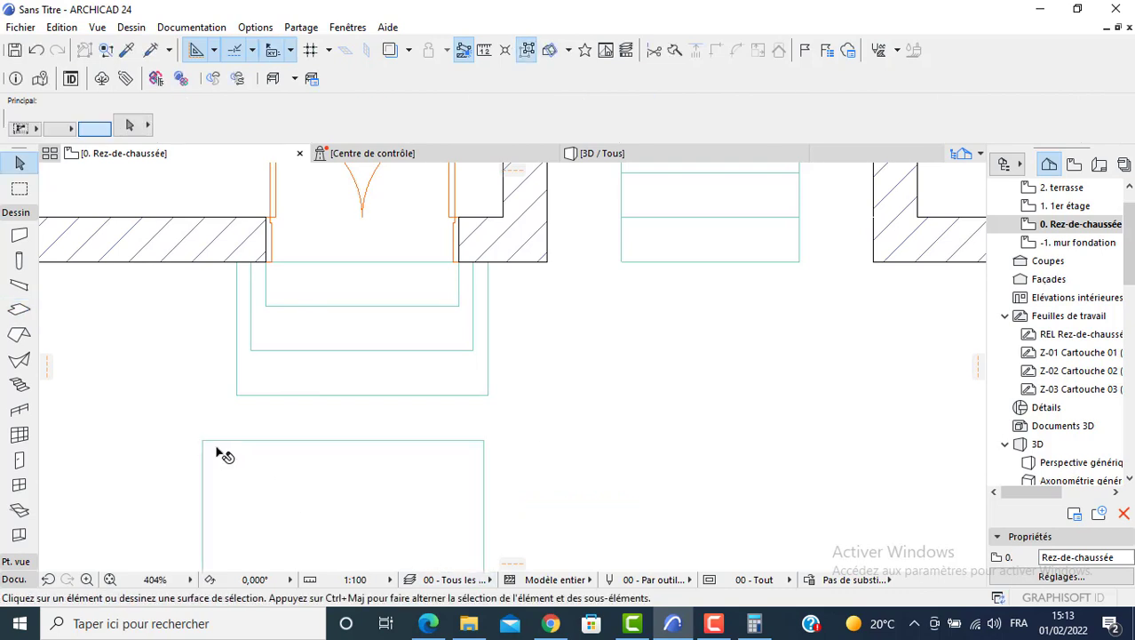
# Move the 1,9 m slab by its upper-left corner to the third slab's upper-left corner, shift it 0,1 m left, and deselect it.
pyautogui.click(203, 440)
pyautogui.click(202, 440)
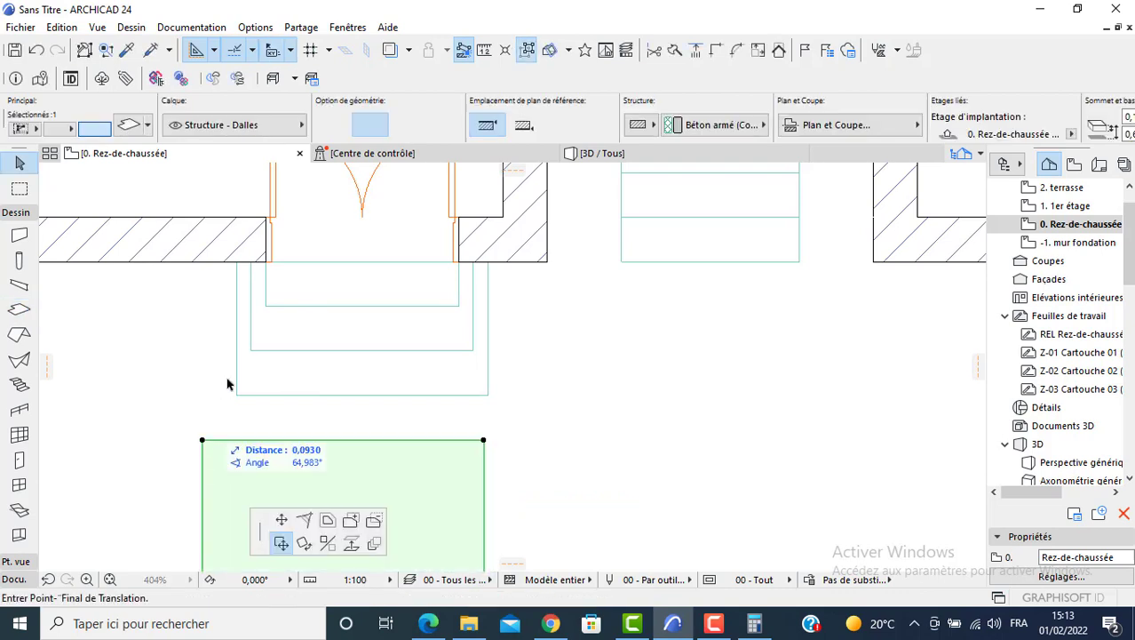
pyautogui.click(236, 262)
pyautogui.click(236, 262)
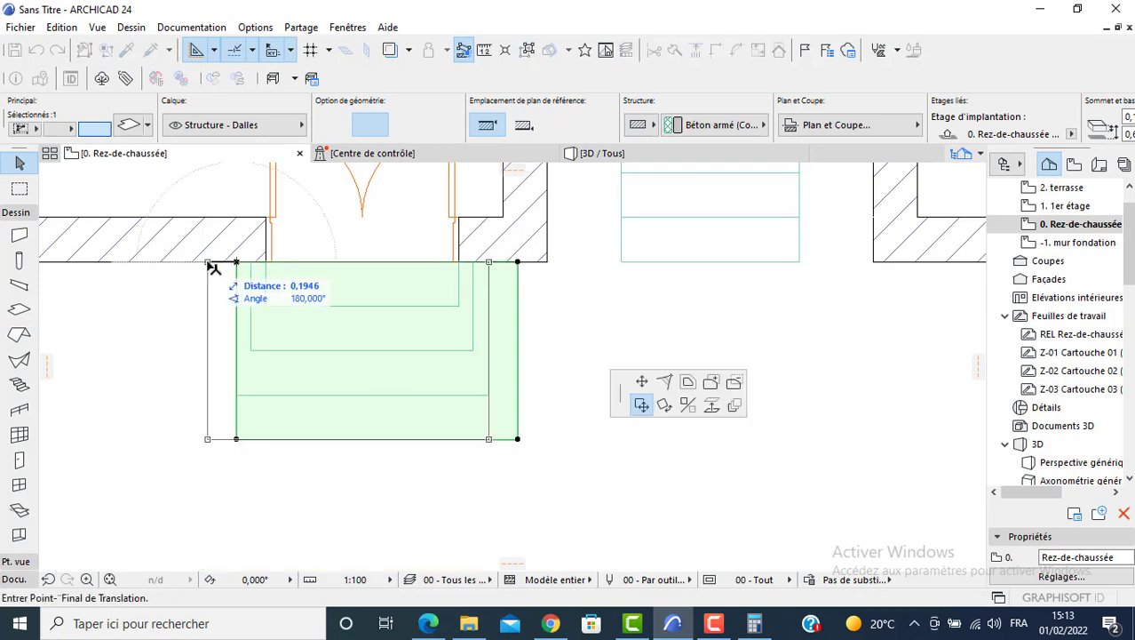
pyautogui.write('0,1')
pyautogui.press('Return')
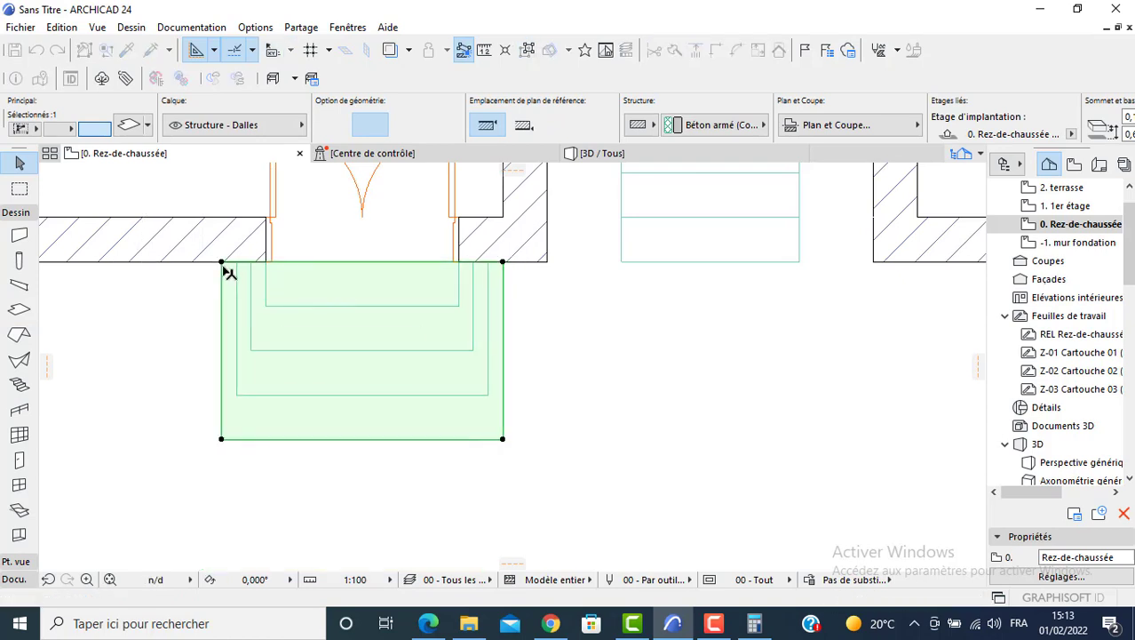
pyautogui.click(503, 359)
pyautogui.press('Escape')
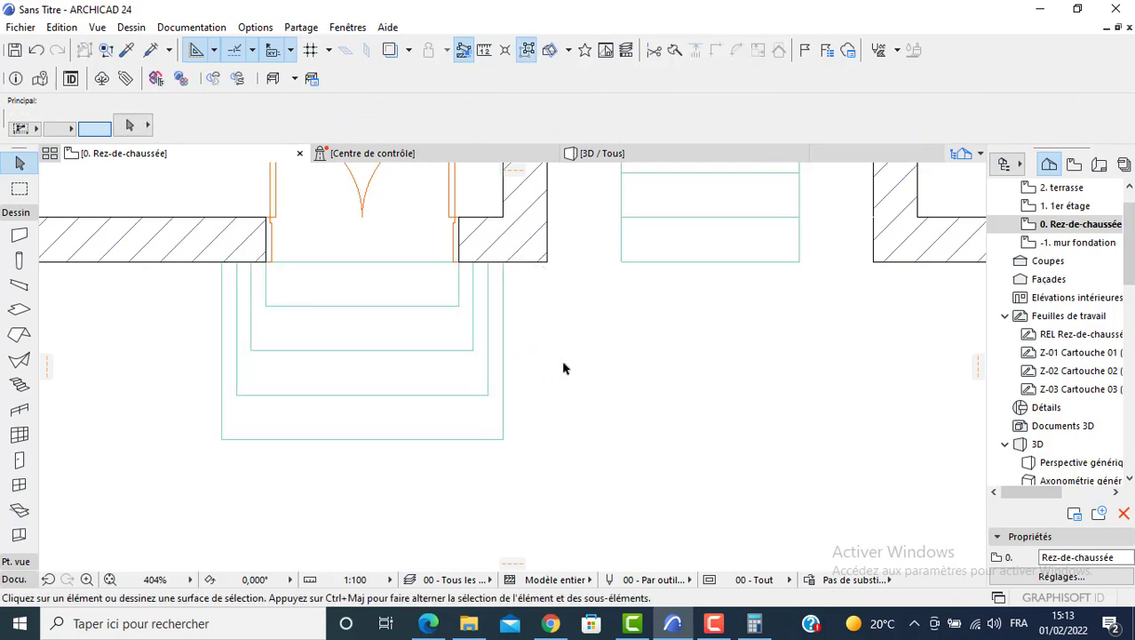
# Pick up the slab settings from the outermost existing entrance step, and leave the Slab tool.
pyautogui.scroll(-2, 569, 444)
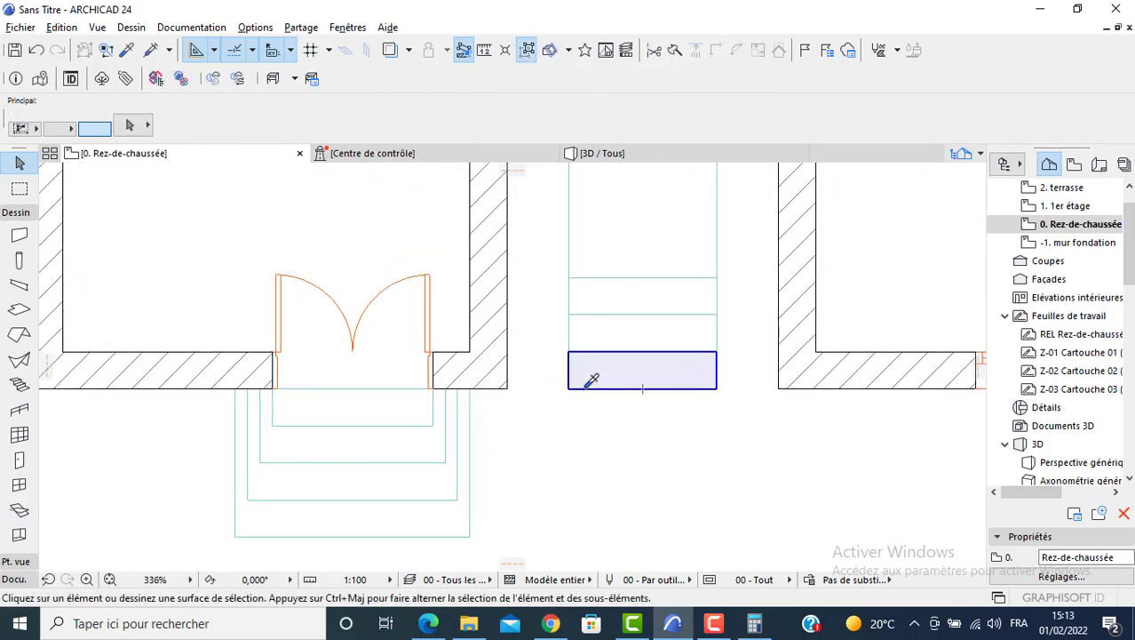
pyautogui.keyDown('alt'); pyautogui.click(586, 387); pyautogui.keyUp('alt')
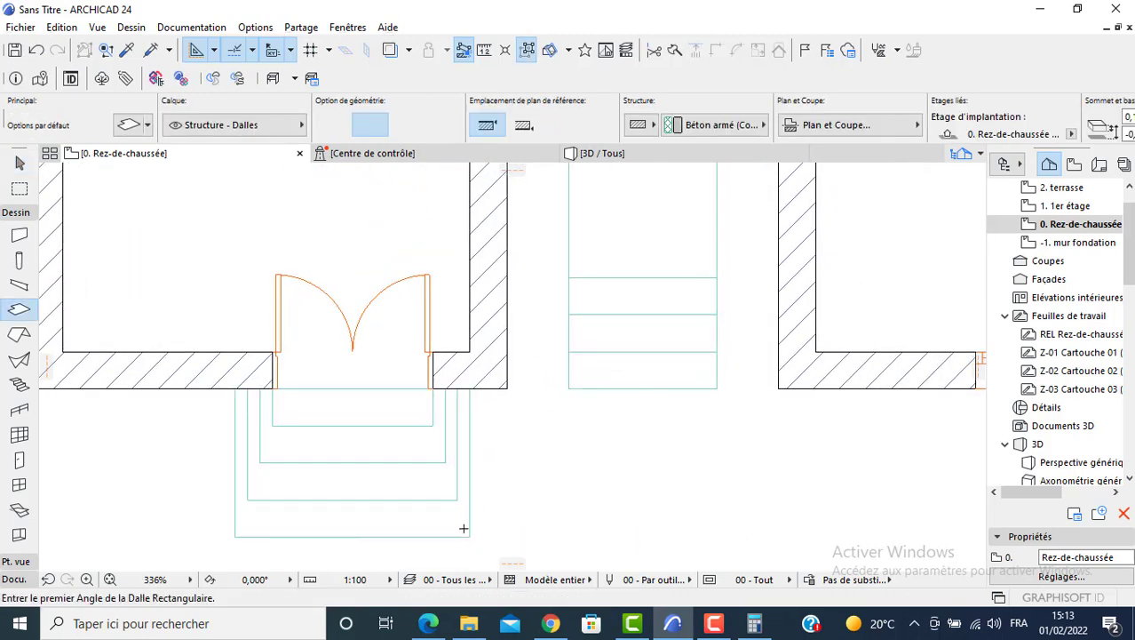
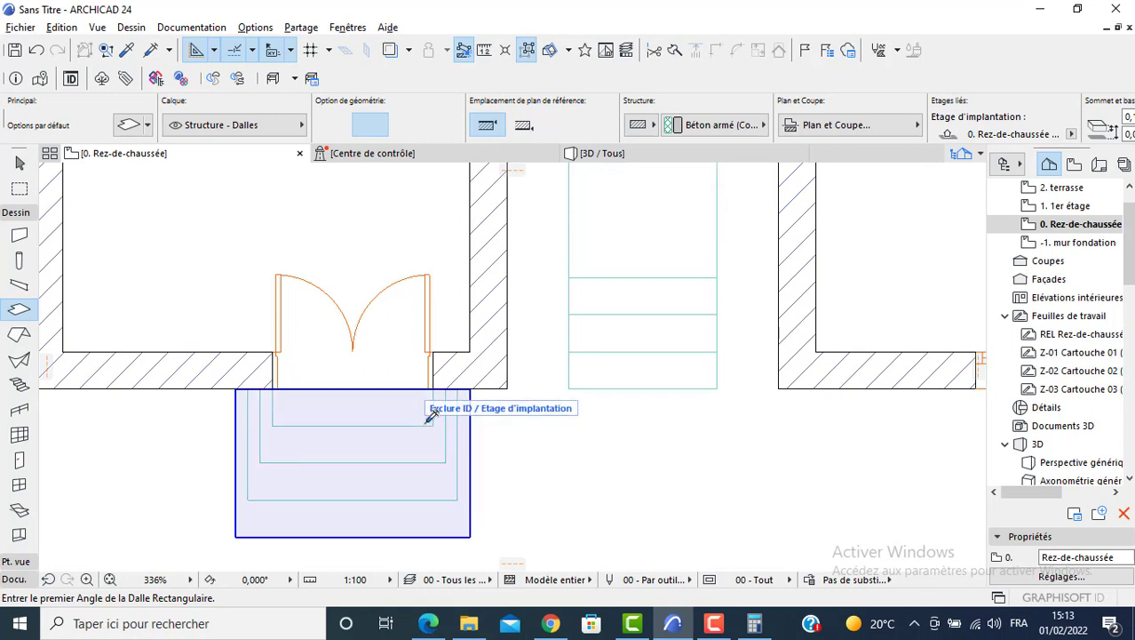
pyautogui.press('Escape')
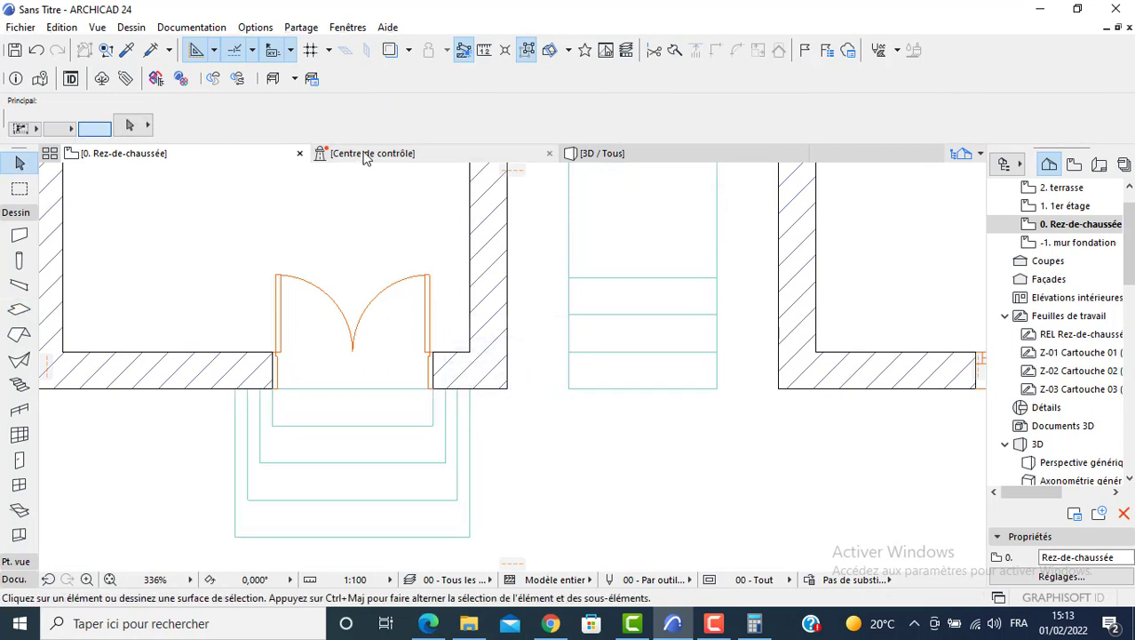
# In the 3D view, select the four slab steps outside the wooden double door and set their top surface to Pierre - Marbre noir.
pyautogui.click(591, 155)
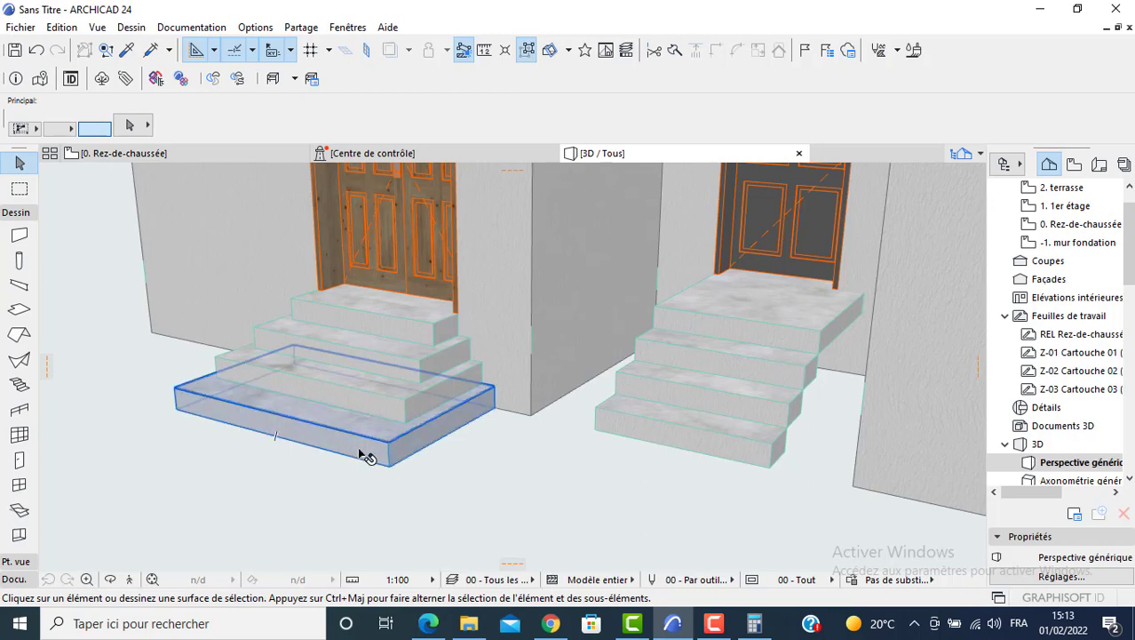
pyautogui.click(366, 455)
pyautogui.keyDown('shift'); pyautogui.click(380, 413); pyautogui.keyUp('shift')
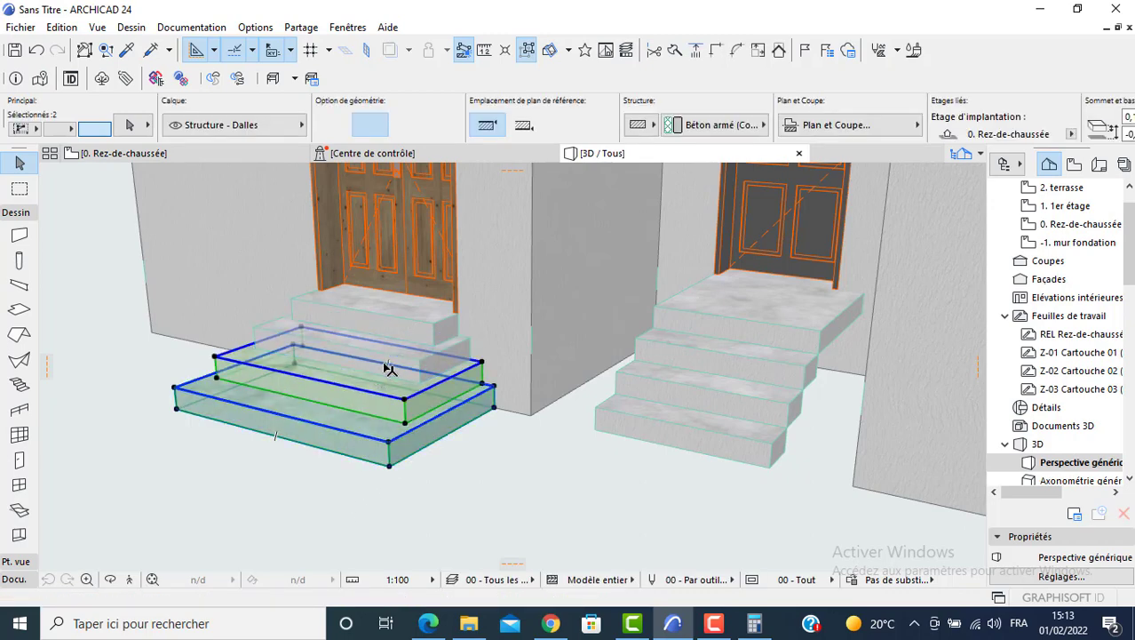
pyautogui.keyDown('shift'); pyautogui.click(385, 364); pyautogui.keyUp('shift')
pyautogui.keyDown('shift'); pyautogui.click(413, 359); pyautogui.keyUp('shift')
pyautogui.keyDown('shift'); pyautogui.click(416, 334); pyautogui.keyUp('shift')
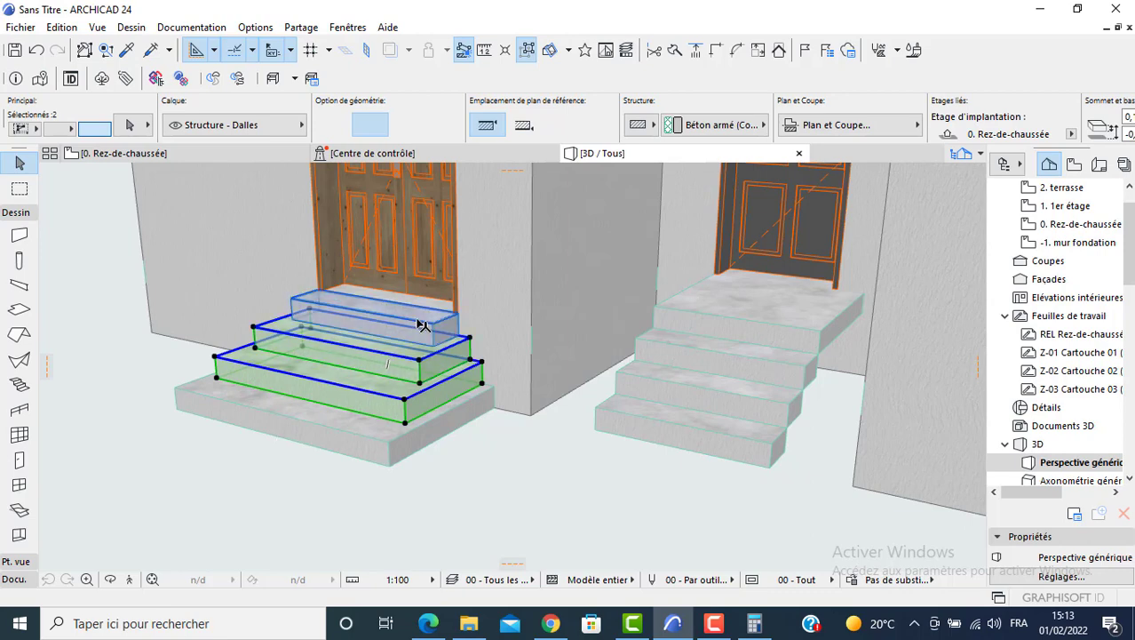
pyautogui.keyDown('shift'); pyautogui.click(385, 449); pyautogui.keyUp('shift')
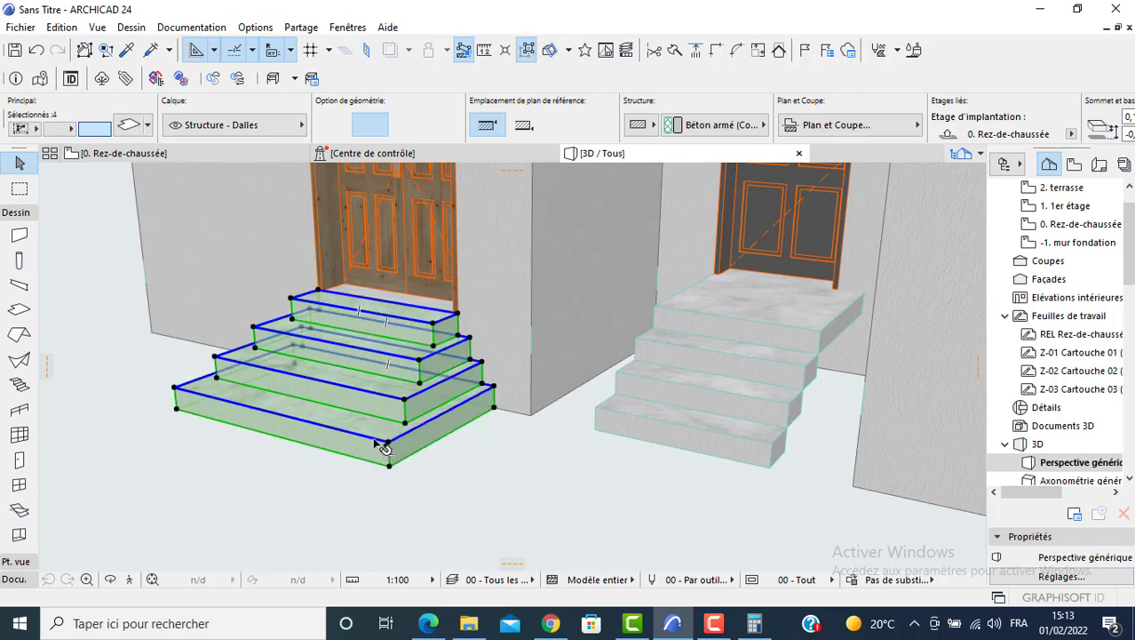
pyautogui.click(133, 126)
pyautogui.click(483, 340)
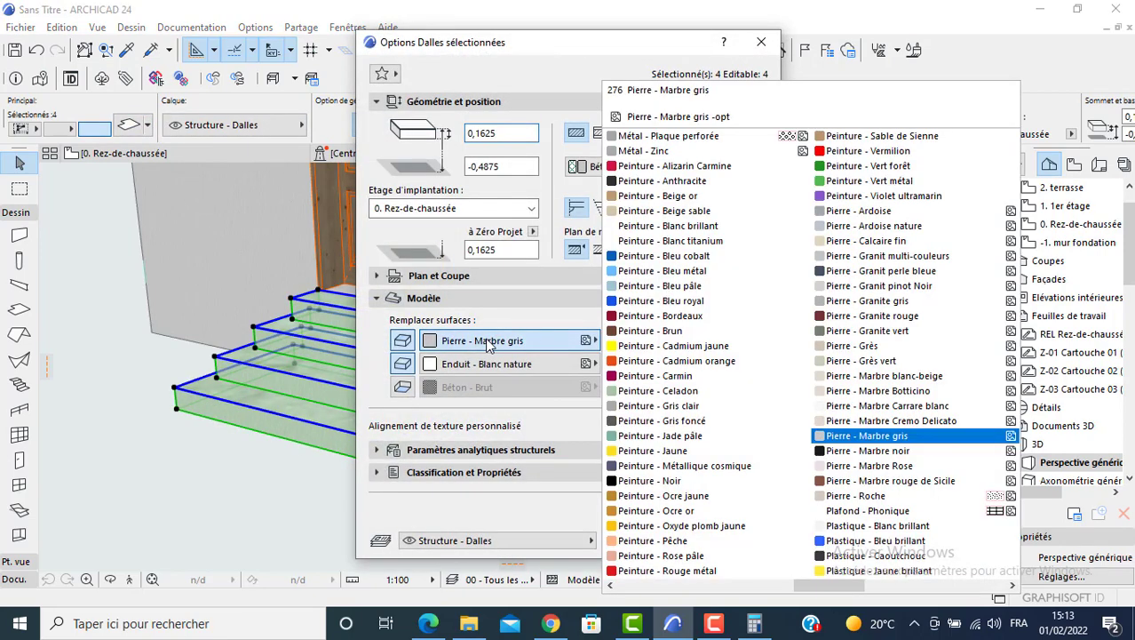
pyautogui.click(899, 451)
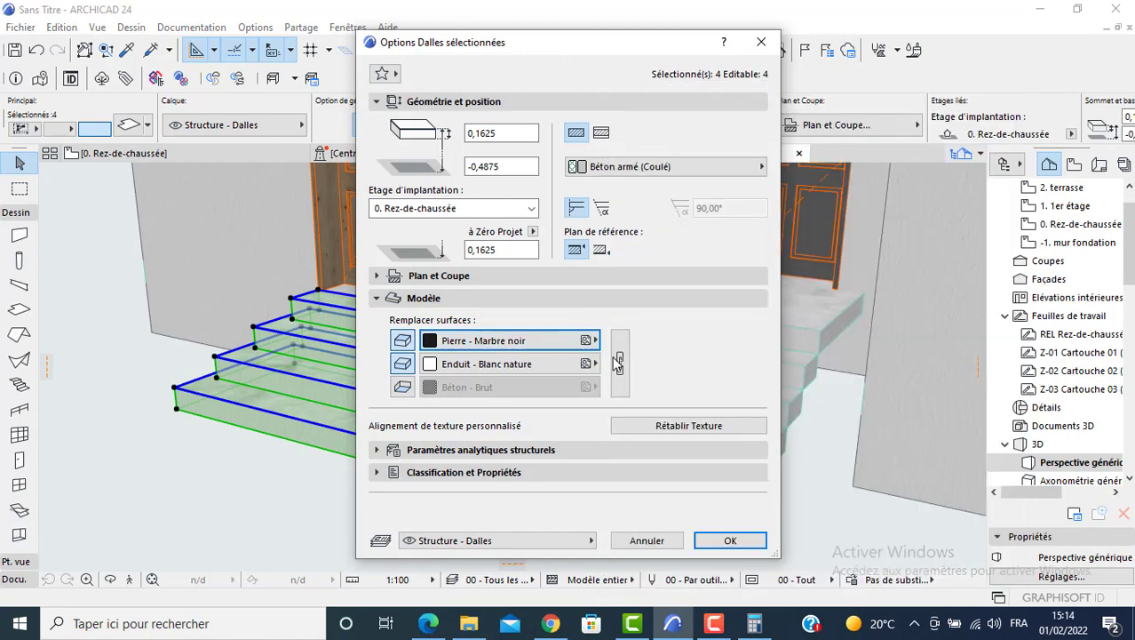
# Set the side surface of the four selected slabs to Pierre - Marbre Carrare blanc, apply the settings and deselect them.
pyautogui.click(533, 365)
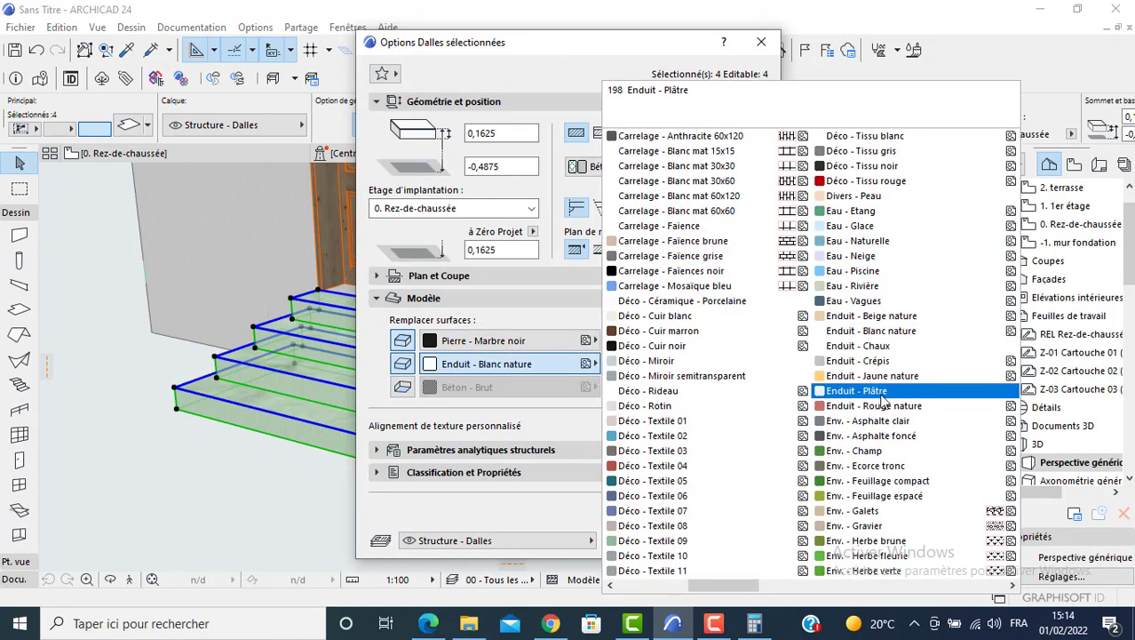
pyautogui.scroll(-2, 875, 459)
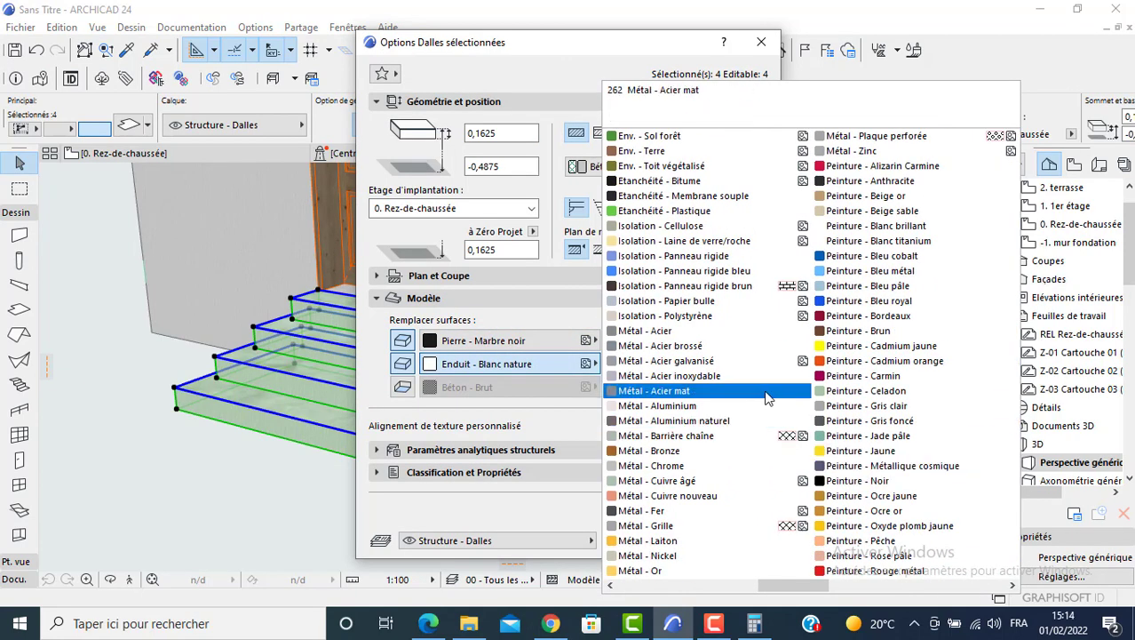
pyautogui.scroll(-2, 893, 462)
pyautogui.scroll(2, 880, 464)
pyautogui.scroll(-2, 871, 465)
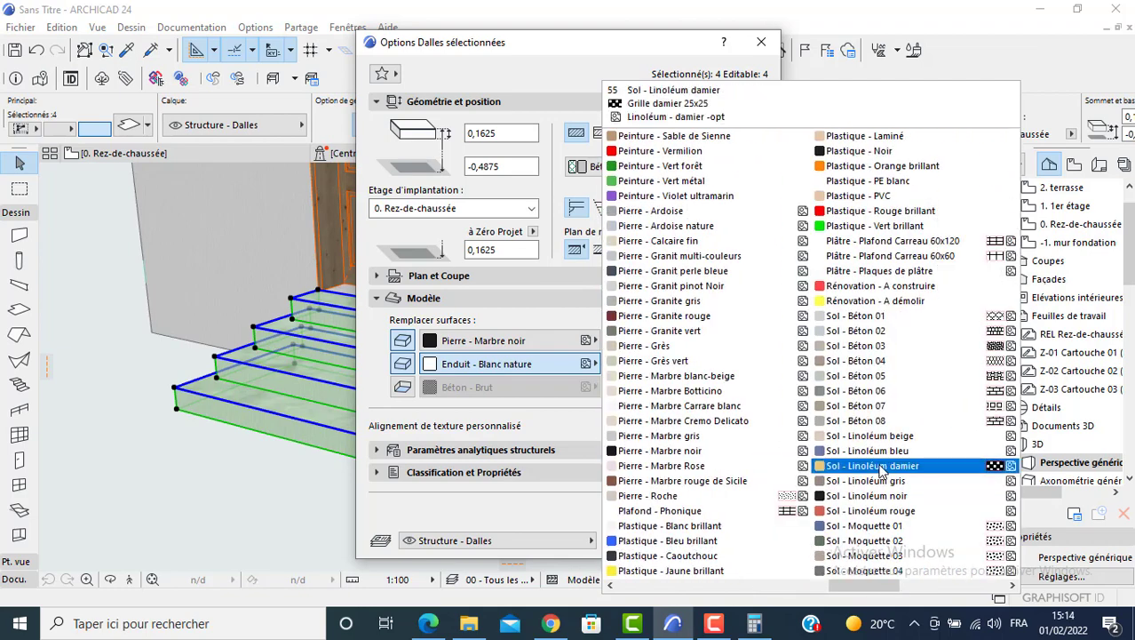
pyautogui.click(701, 405)
pyautogui.click(724, 541)
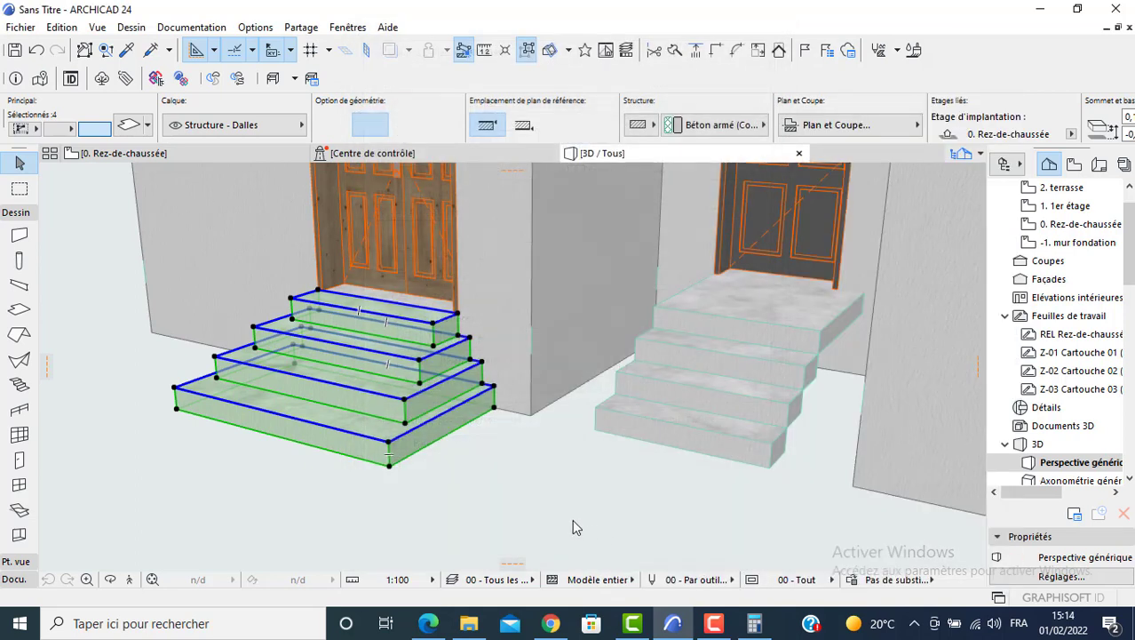
pyautogui.press('Escape')
pyautogui.scroll(5, 393, 419)
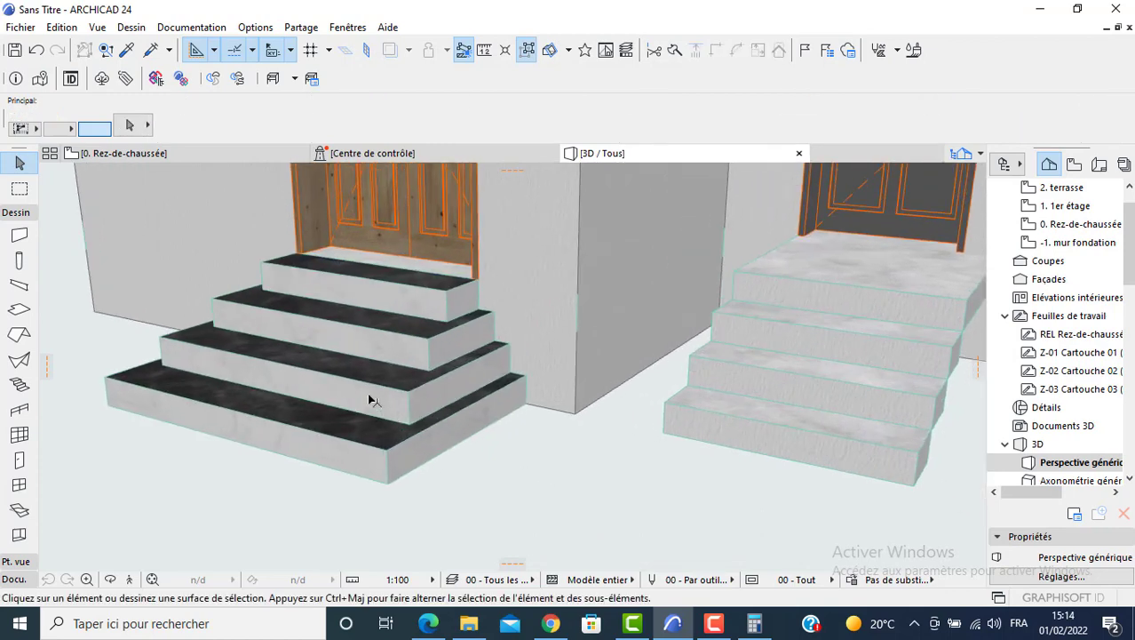
pyautogui.scroll(-5, 359, 397)
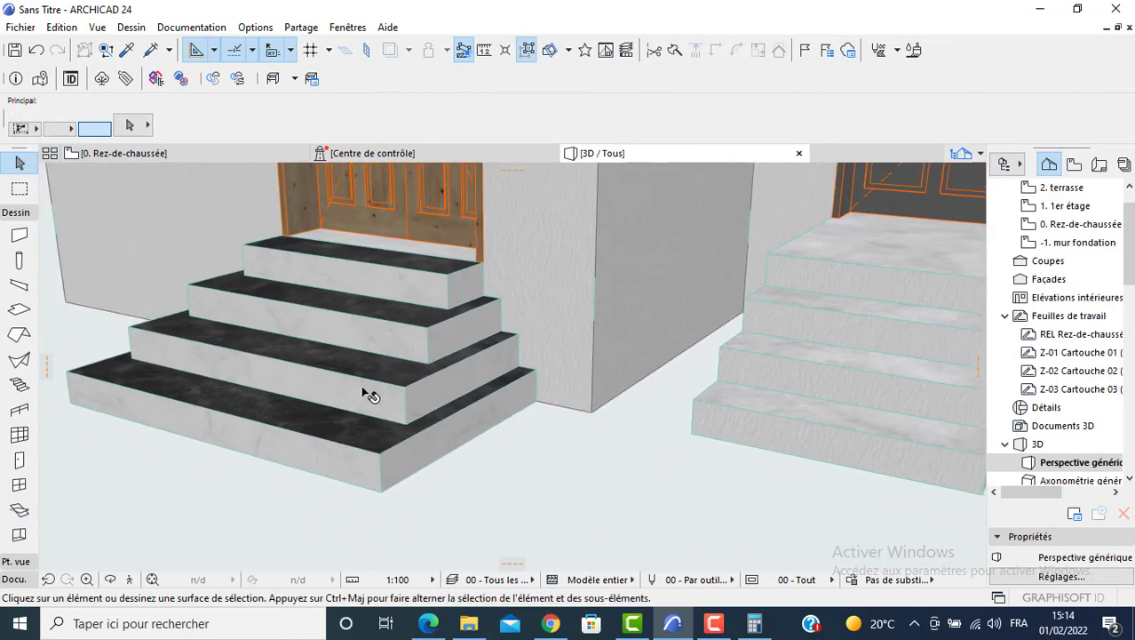
pyautogui.scroll(3, 512, 430)
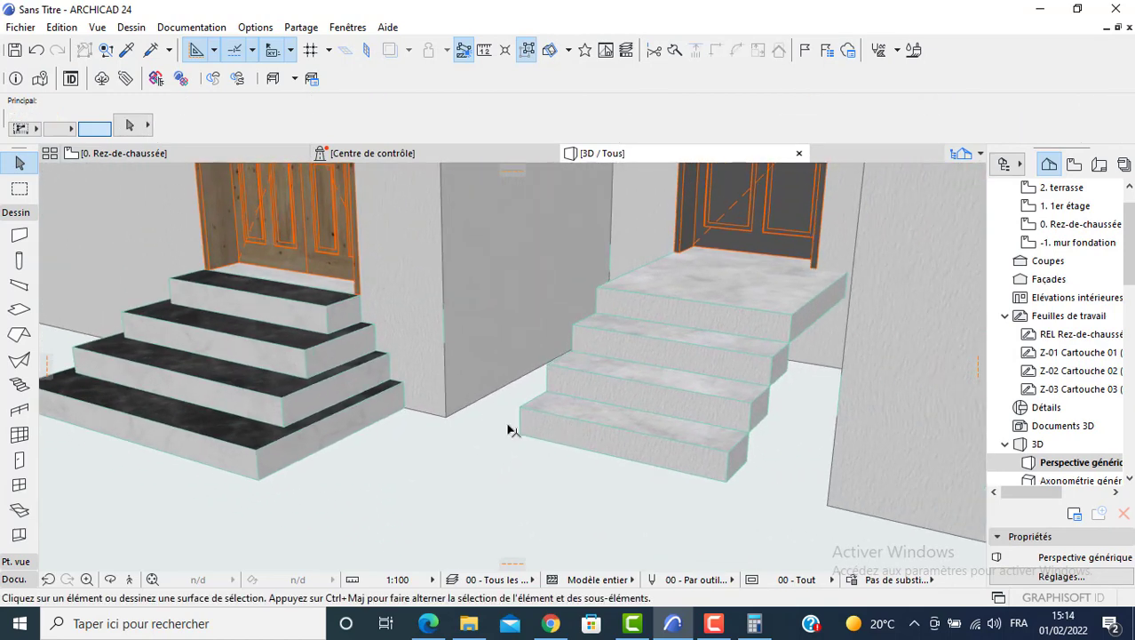
# Transfer the marble slab settings from the double-door steps to all four main entrance slabs without changing their levels, and leave the Slab tool.
pyautogui.keyDown('alt'); pyautogui.click(280, 437); pyautogui.keyUp('alt')
pyautogui.keyDown('ctrl'); pyautogui.keyDown('alt'); pyautogui.click(608, 436); pyautogui.keyUp('alt'); pyautogui.keyUp('ctrl')
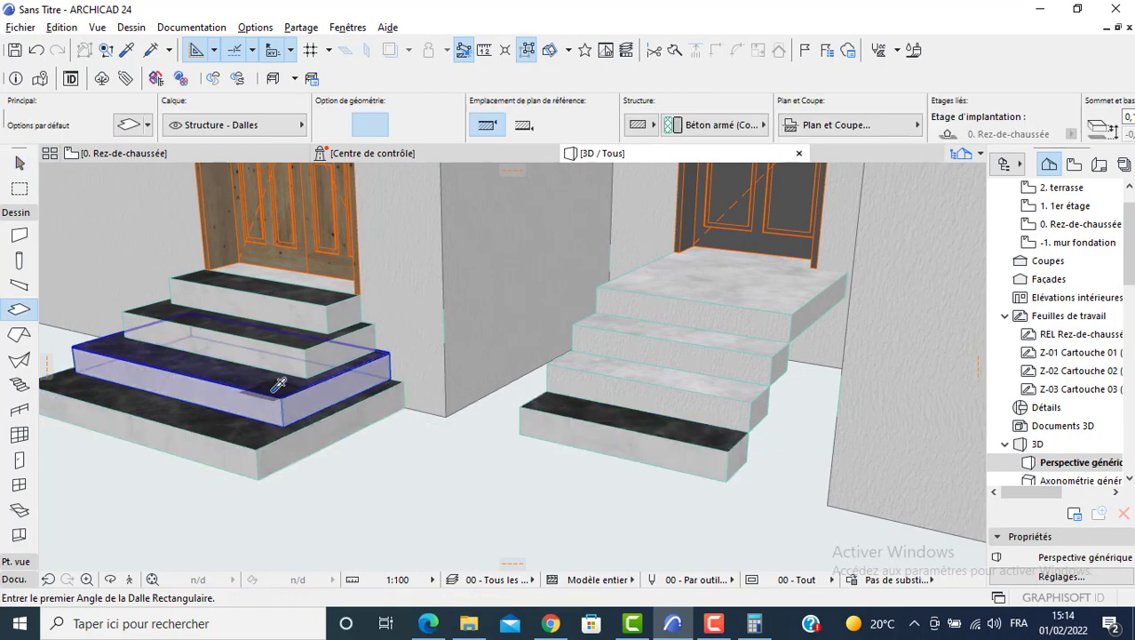
pyautogui.keyDown('ctrl'); pyautogui.keyDown('alt'); pyautogui.click(657, 378); pyautogui.keyUp('alt'); pyautogui.keyUp('ctrl')
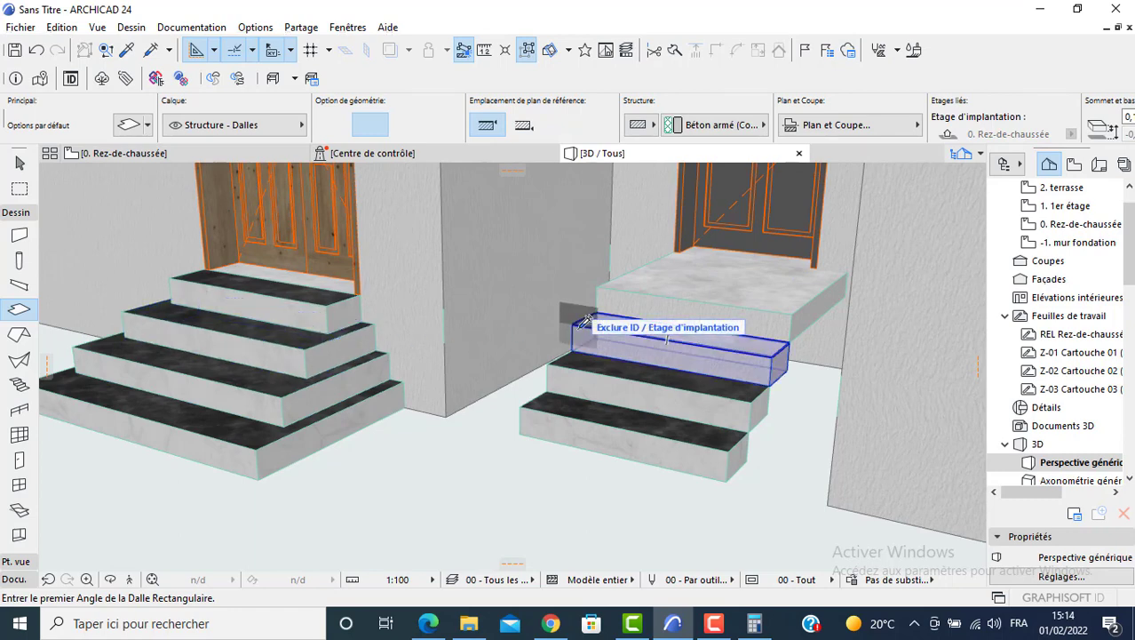
pyautogui.keyDown('ctrl'); pyautogui.keyDown('alt'); pyautogui.click(613, 327); pyautogui.keyUp('alt'); pyautogui.keyUp('ctrl')
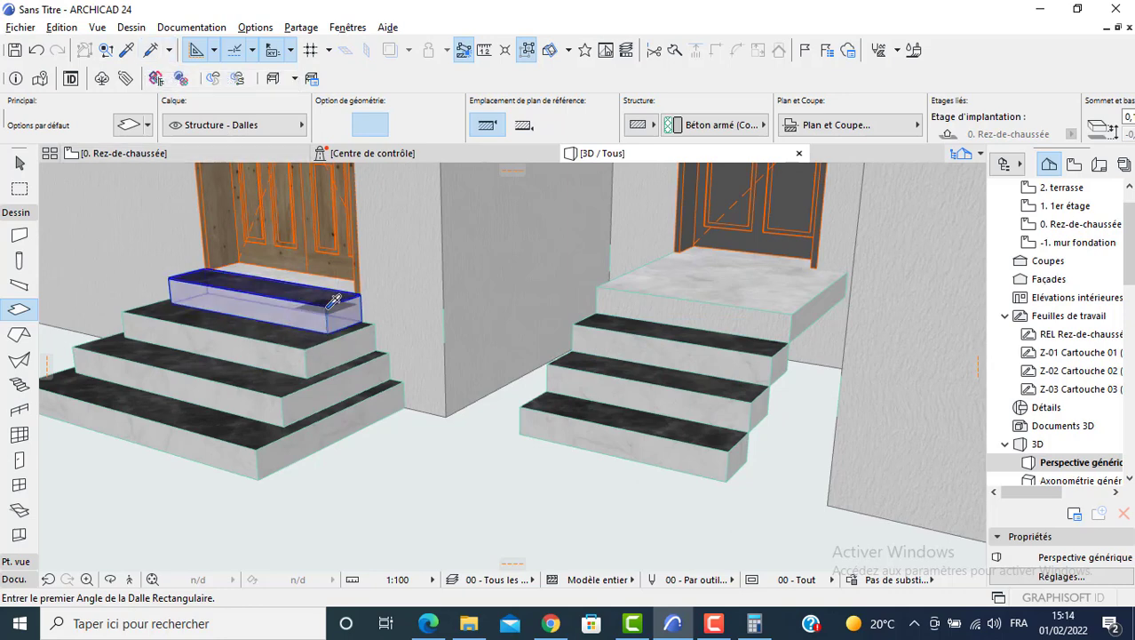
pyautogui.keyDown('ctrl'); pyautogui.keyDown('alt'); pyautogui.click(677, 286); pyautogui.keyUp('alt'); pyautogui.keyUp('ctrl')
pyautogui.press('Escape')
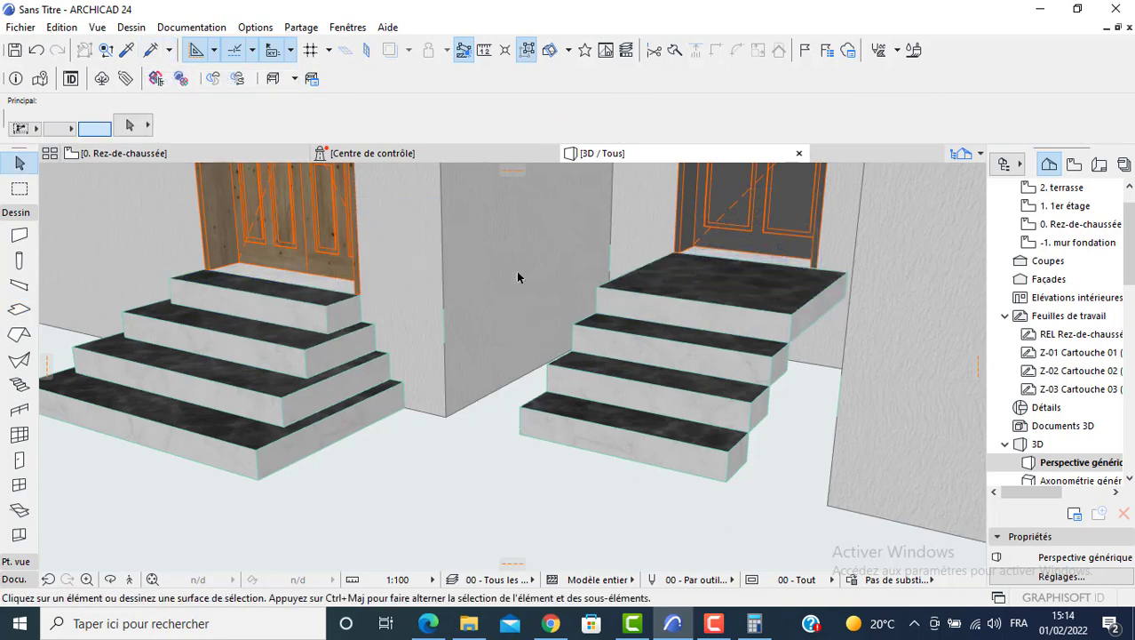
# On the ground floor plan, set the Object tool to Bac à terre 24 from the Visualisation 24 library's Jardin 24 folder.
pyautogui.press('F2')
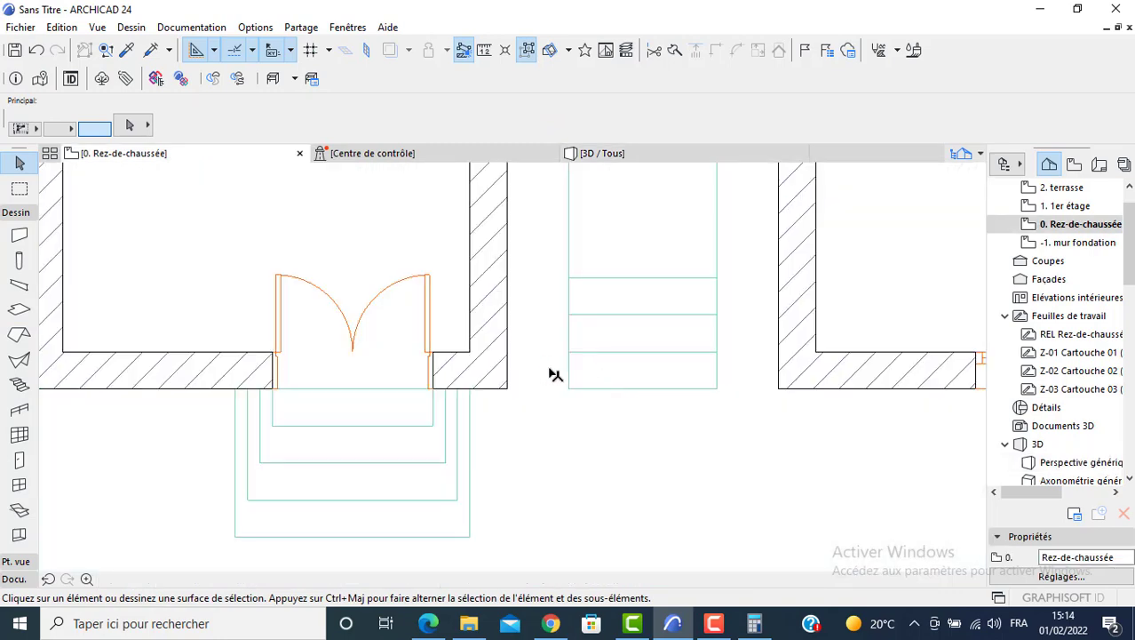
pyautogui.scroll(-3, 19, 479)
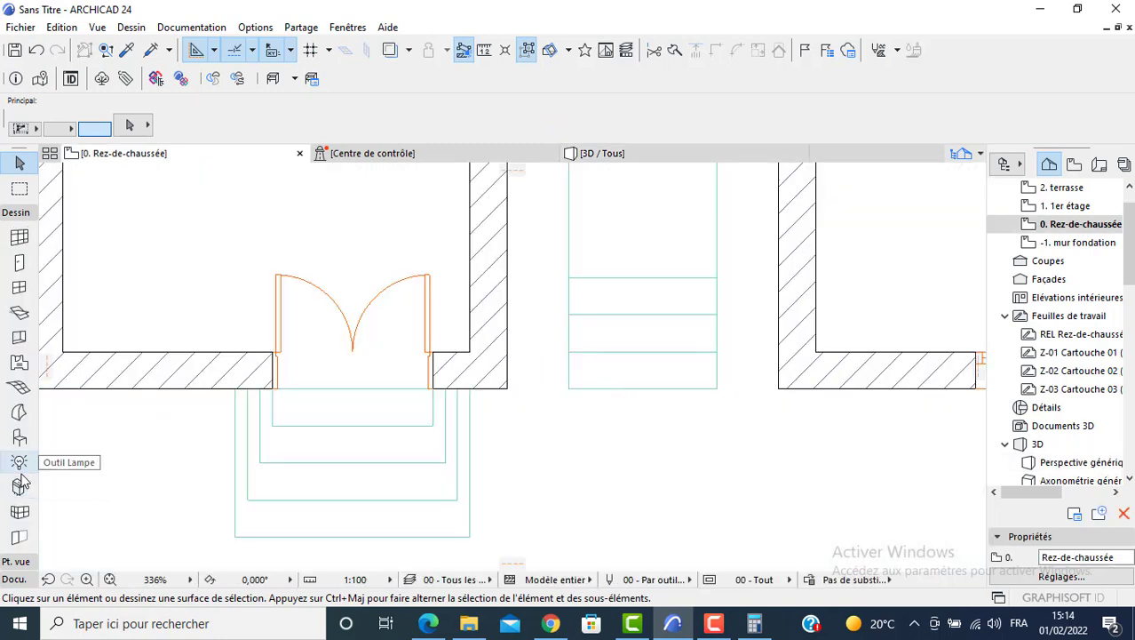
pyautogui.click(20, 437)
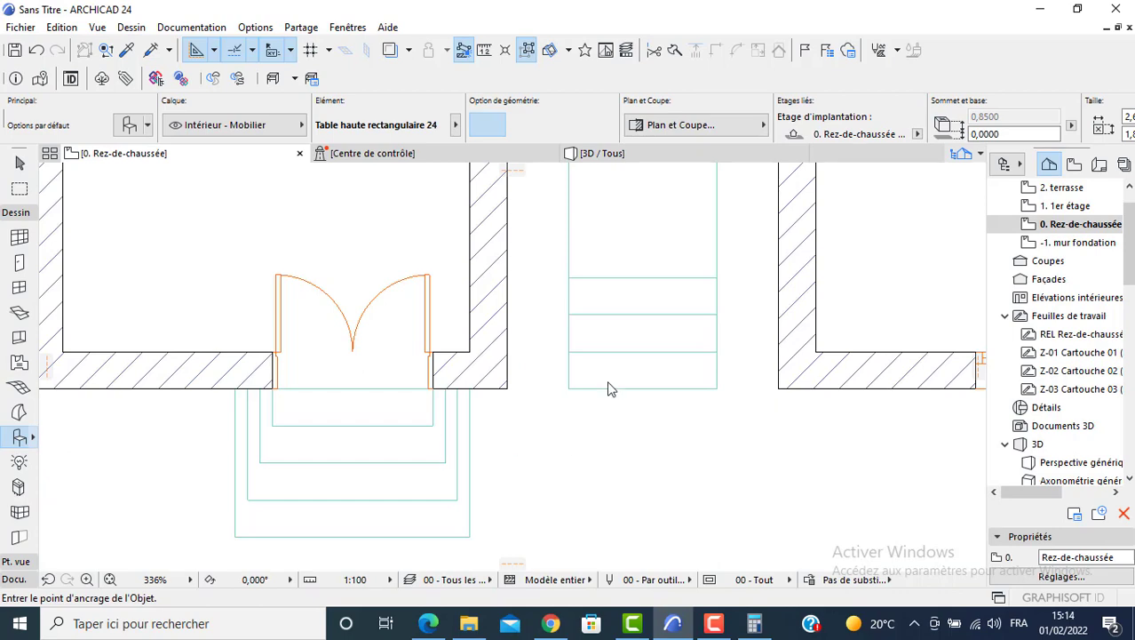
pyautogui.hotkey('ctrl', 't')
pyautogui.scroll(2, 329, 219)
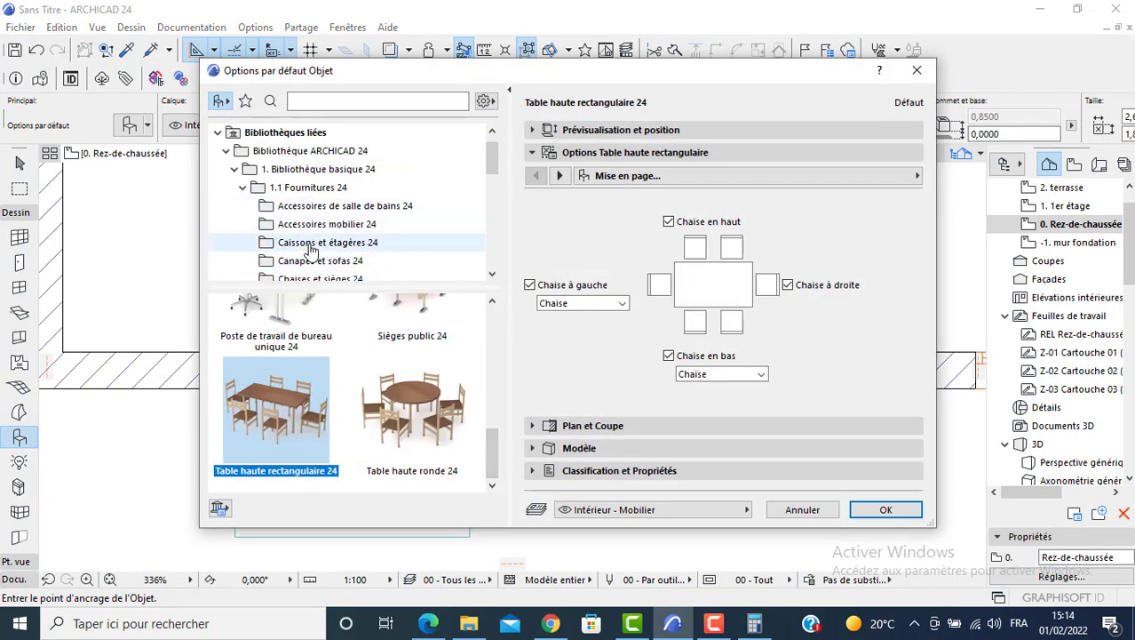
pyautogui.scroll(-8, 310, 251)
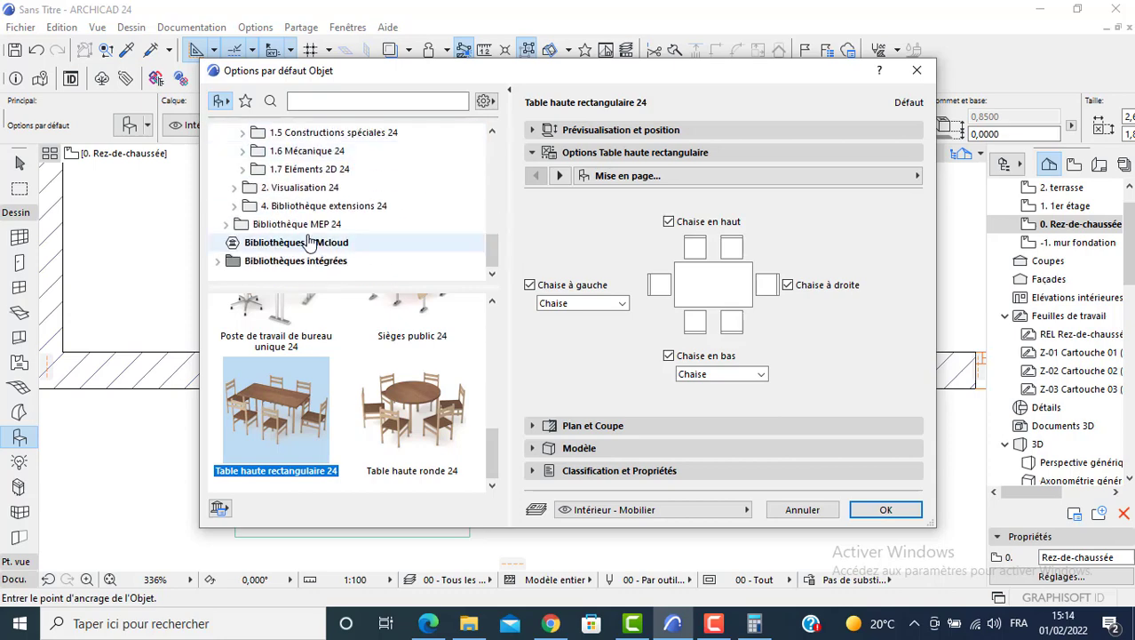
pyautogui.scroll(1, 266, 231)
pyautogui.scroll(-1, 234, 224)
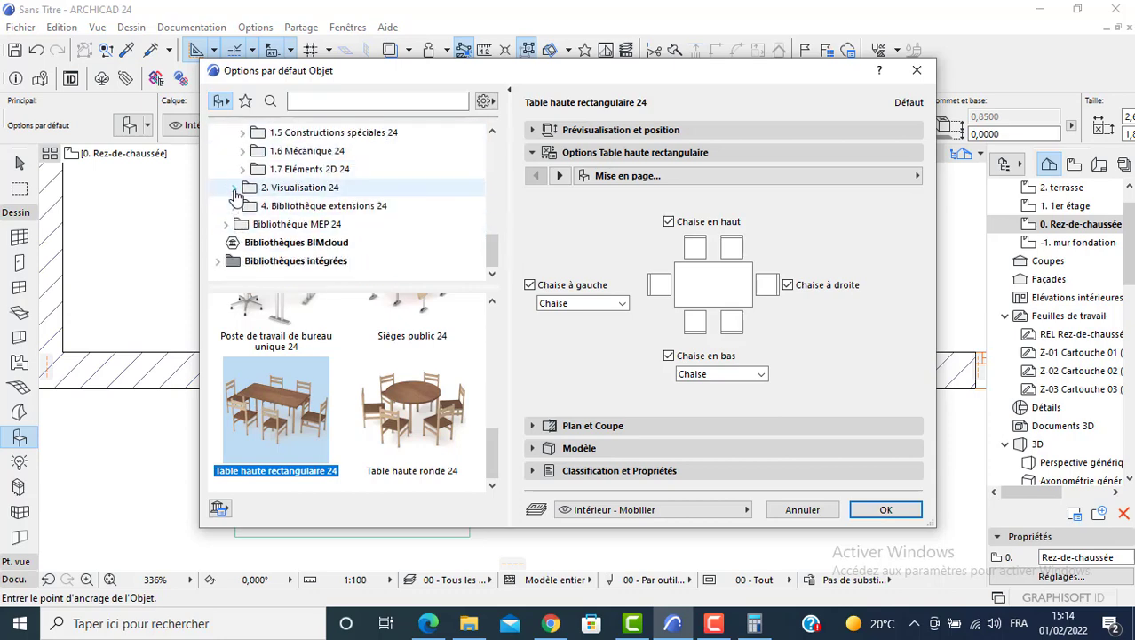
pyautogui.click(235, 188)
pyautogui.click(242, 206)
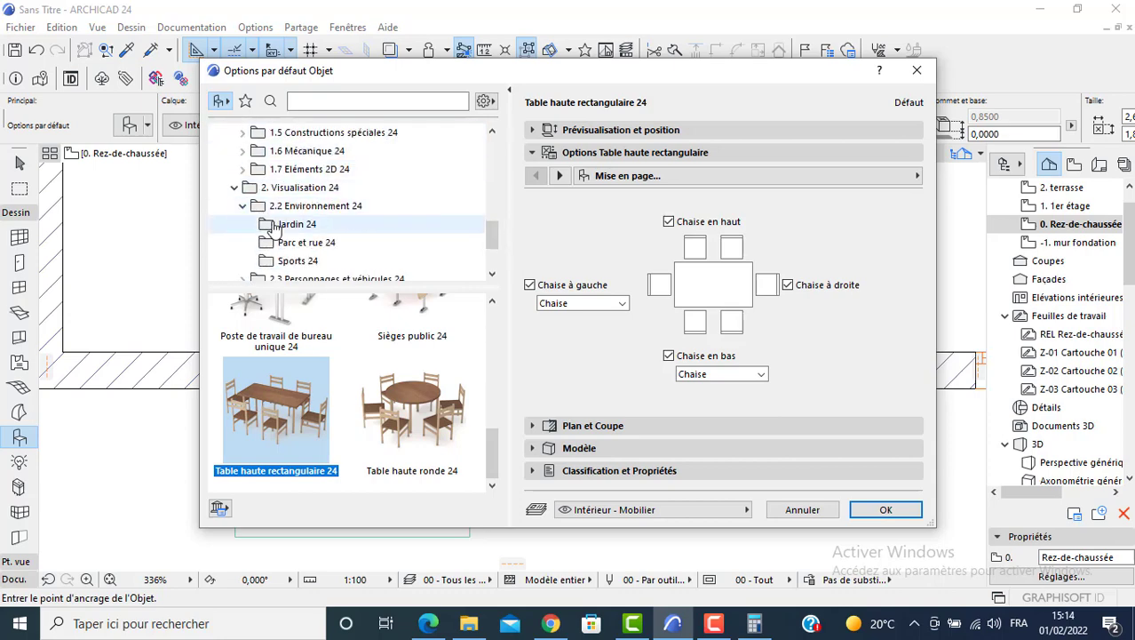
pyautogui.click(274, 228)
pyautogui.scroll(-1, 302, 409)
pyautogui.click(302, 419)
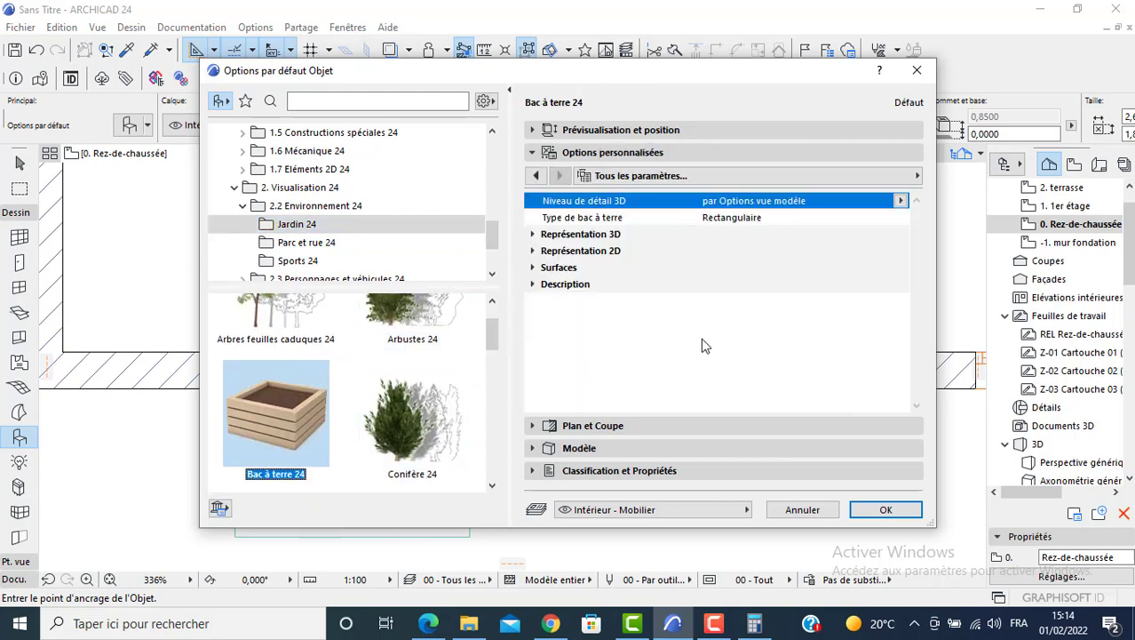
pyautogui.click(886, 510)
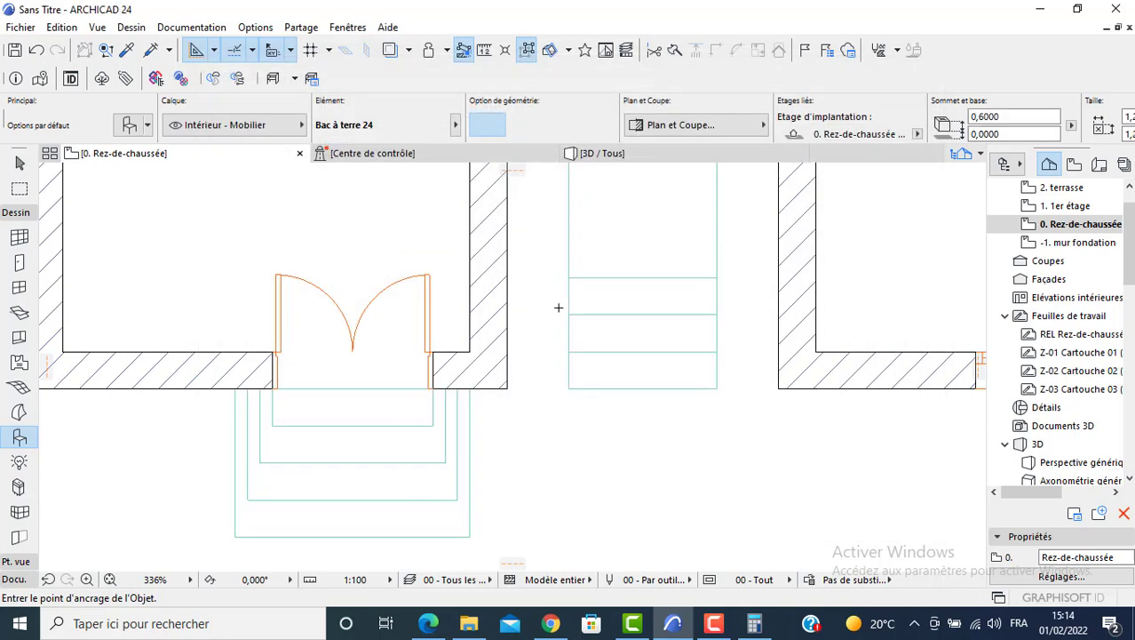
# Place the planter beside the main entrance steps and move it by its upper-left corner to the wall's inner corner.
pyautogui.moveTo(560, 304); pyautogui.dragTo(556, 427, button='middle')
pyautogui.click(556, 428)
pyautogui.keyDown('shift'); pyautogui.click(506, 378); pyautogui.keyUp('shift')
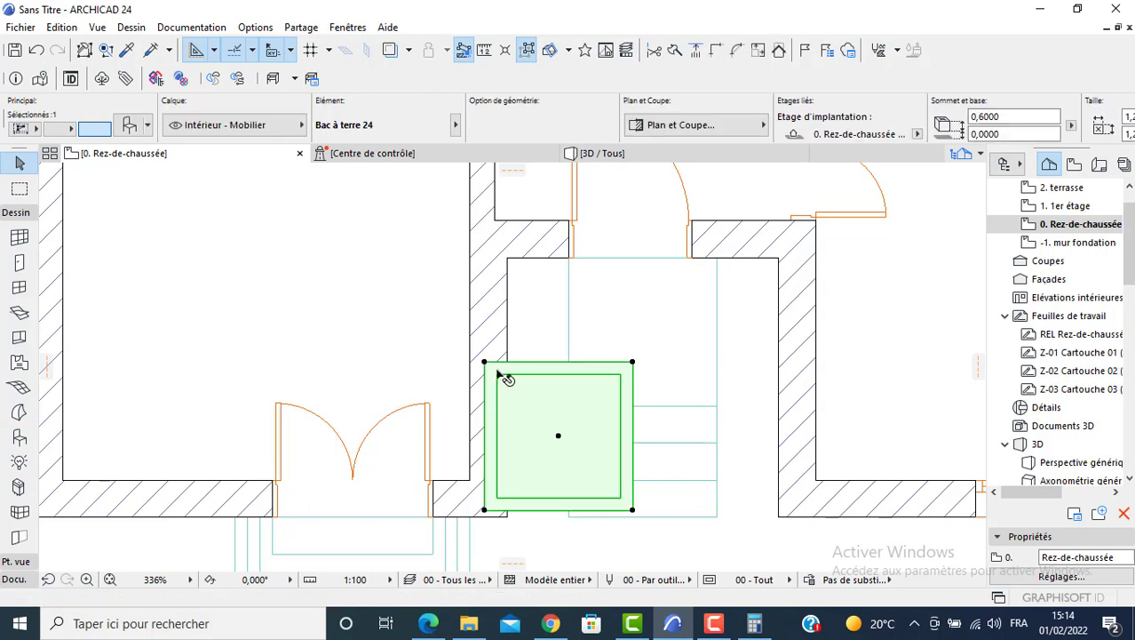
pyautogui.click(484, 362)
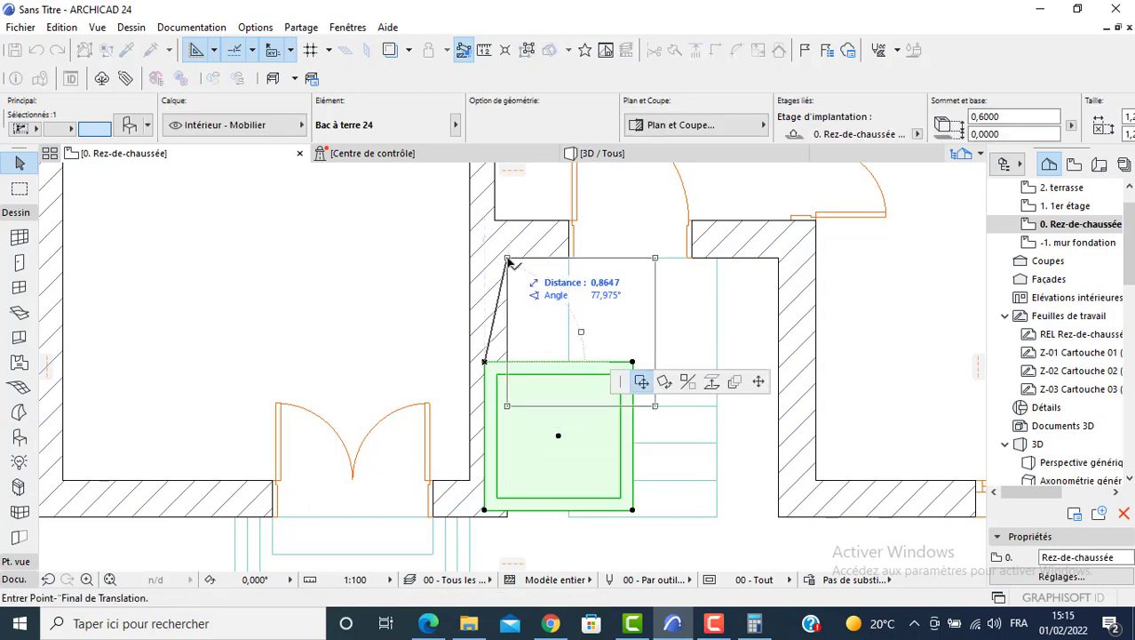
pyautogui.click(508, 257)
# Stretch the planter to 0,5 by 2,1 m, filling the gap between the wall and the front-left corner of the entrance steps.
pyautogui.click(656, 407)
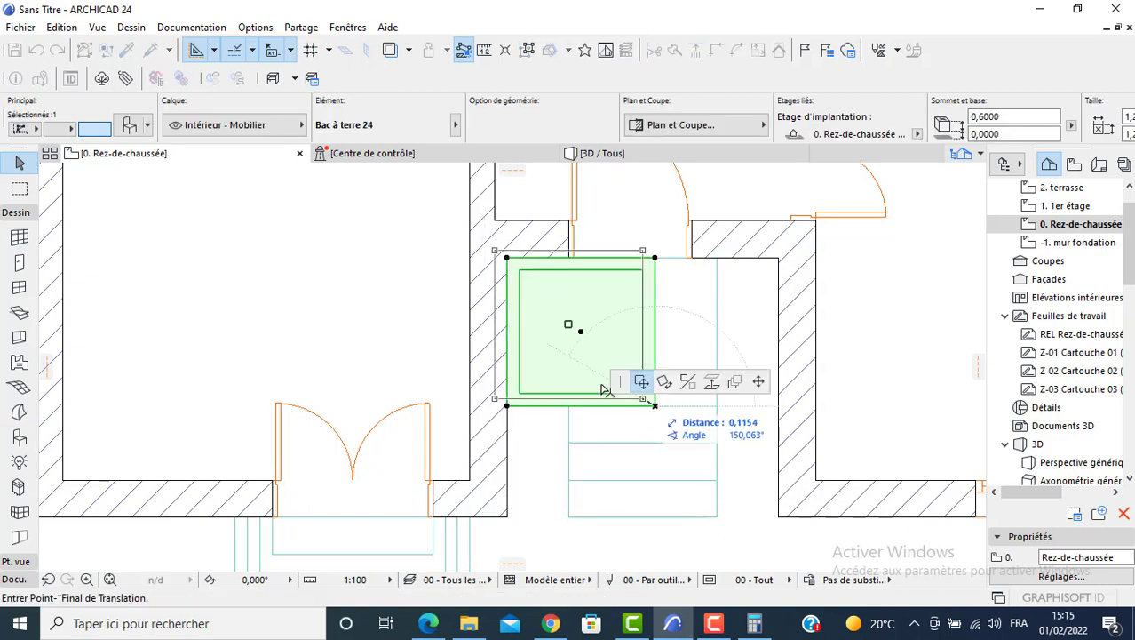
pyautogui.click(758, 384)
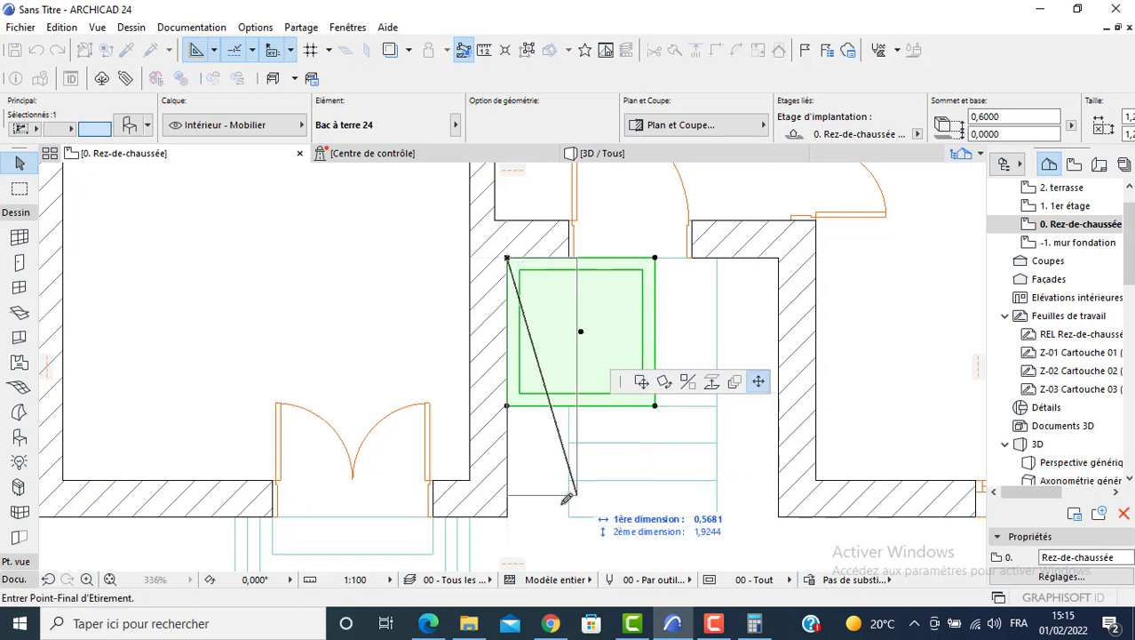
pyautogui.click(568, 515)
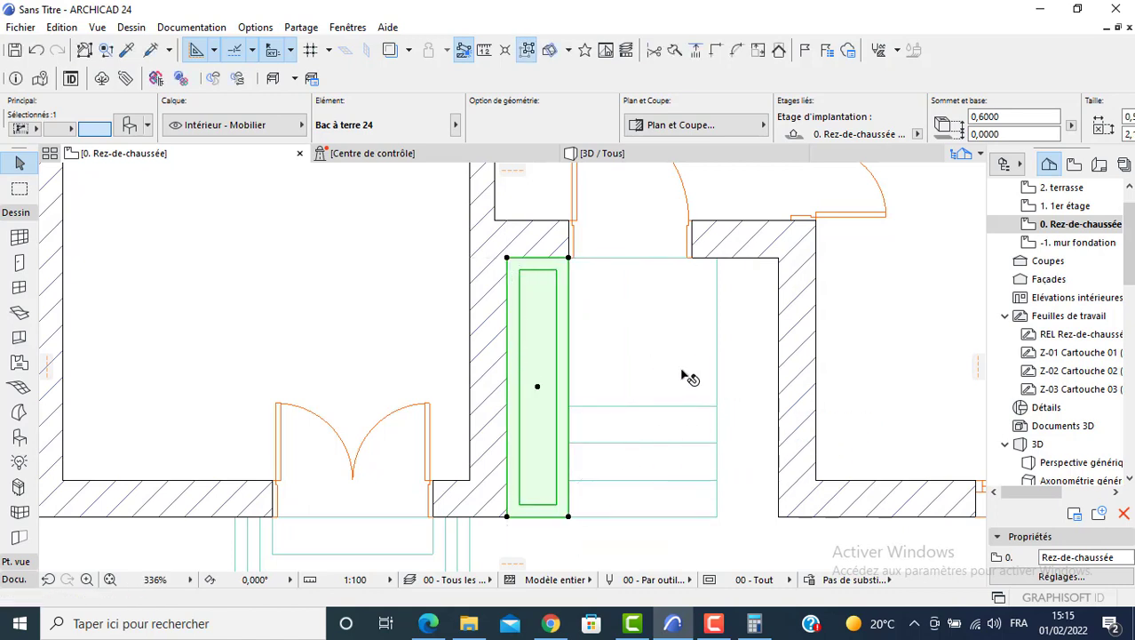
# Set the selected planter's base elevation to -0,65 m and its height to 0,85 m.
pyautogui.scroll(-3, 662, 337)
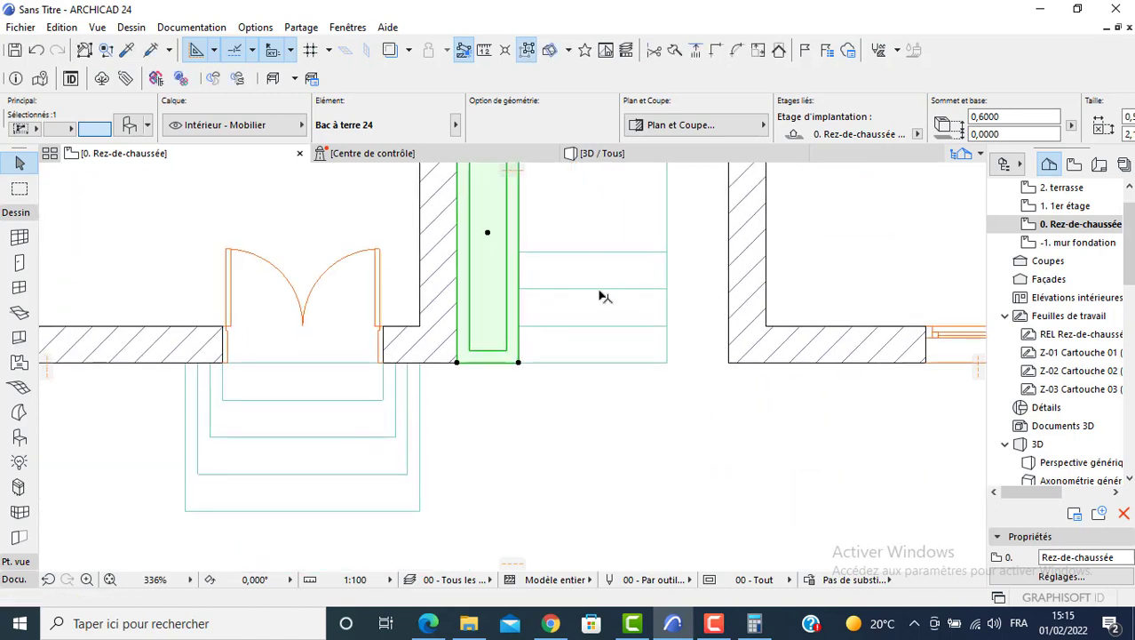
pyautogui.click(158, 130)
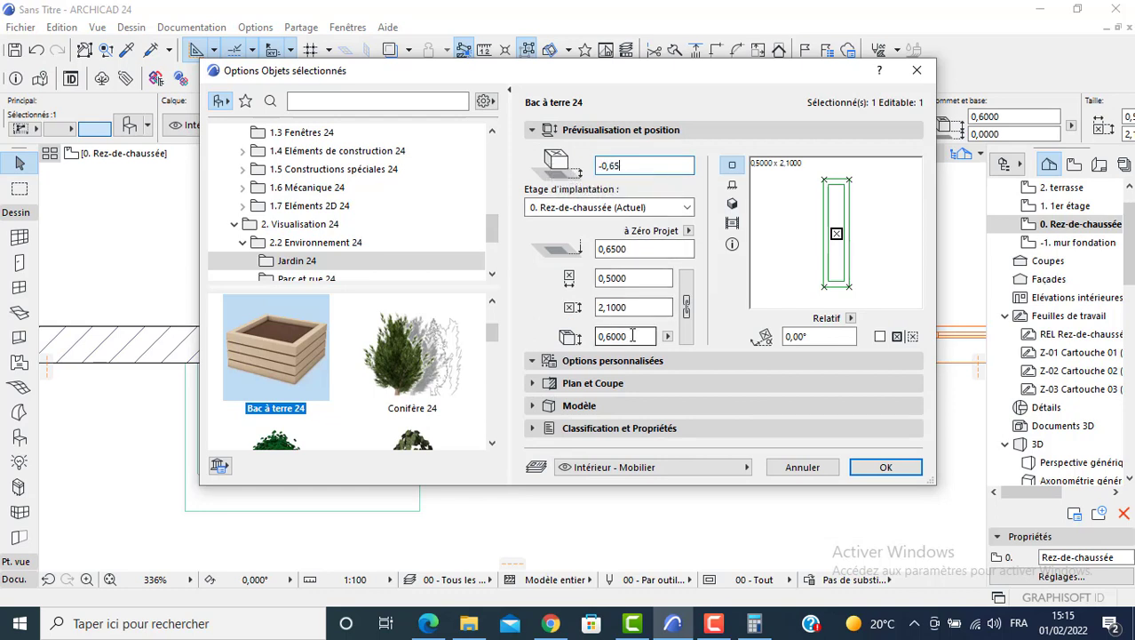
pyautogui.moveTo(632, 337); pyautogui.dragTo(609, 334)
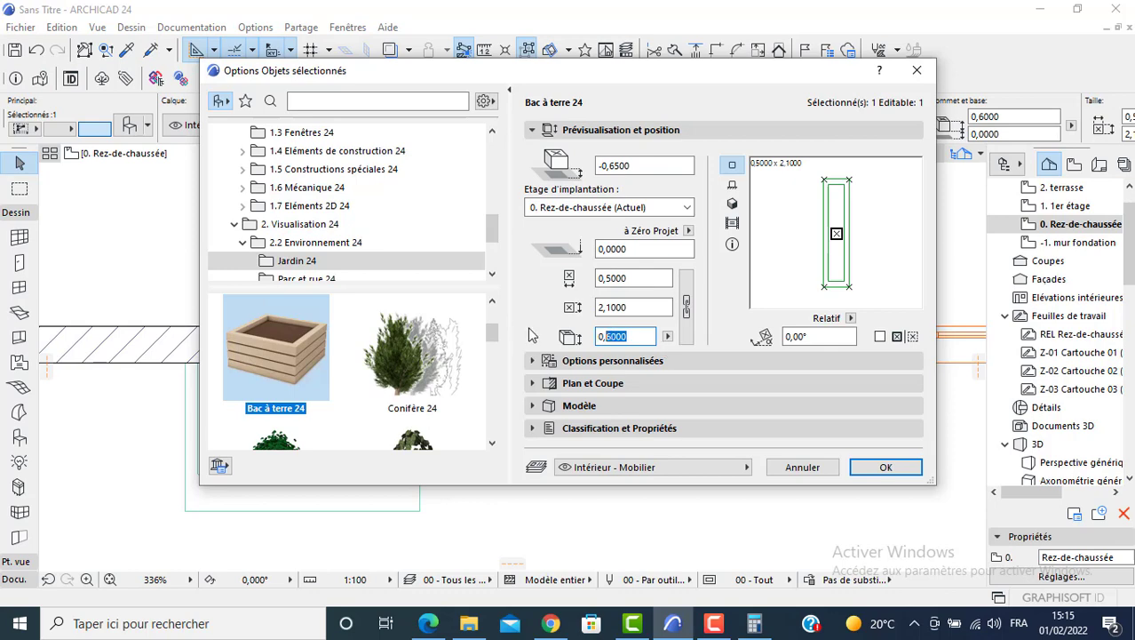
pyautogui.write('85')
pyautogui.click(886, 466)
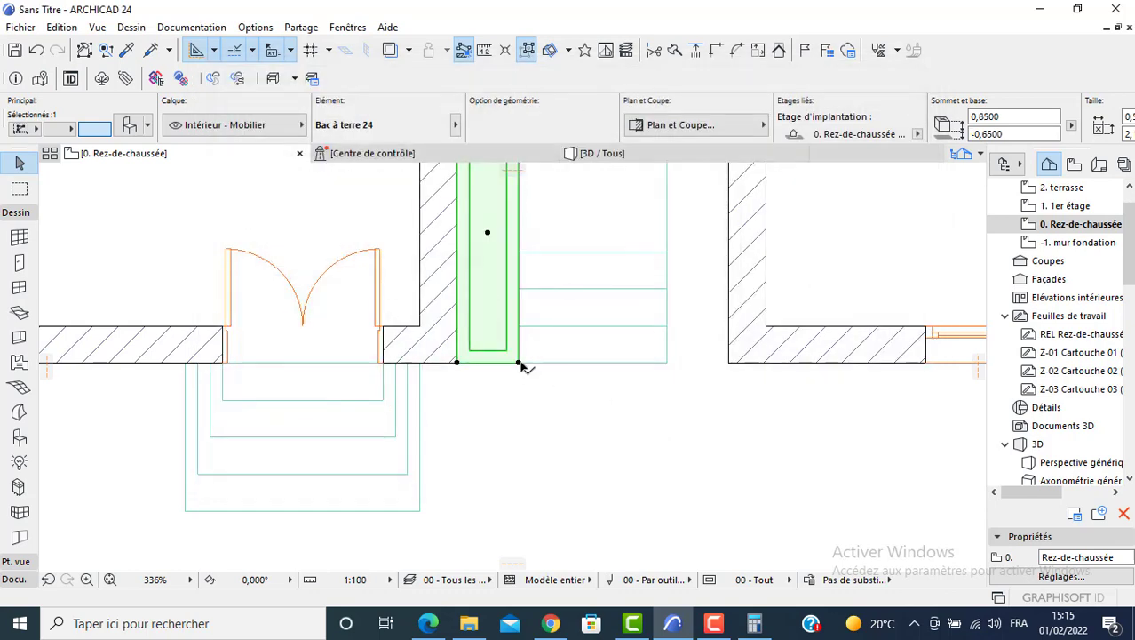
# Copy the planter from its front-right corner to the opposite wall's corner, placing a second planter across the entrance steps.
pyautogui.click(519, 362)
pyautogui.click(641, 382)
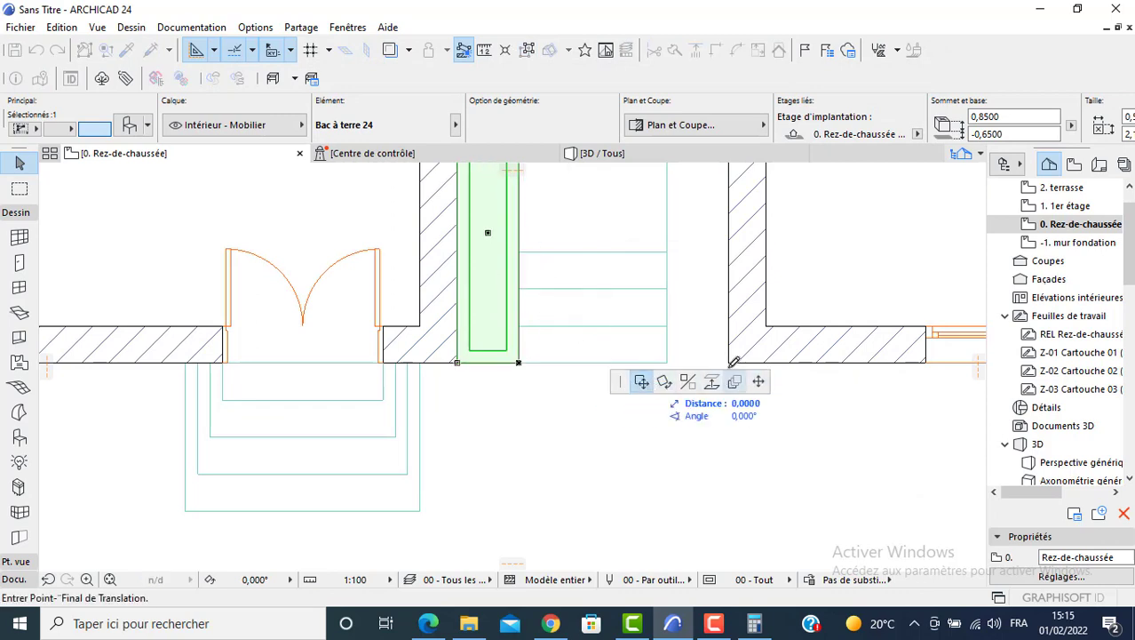
pyautogui.keyDown('ctrl'); pyautogui.click(729, 361); pyautogui.keyUp('ctrl')
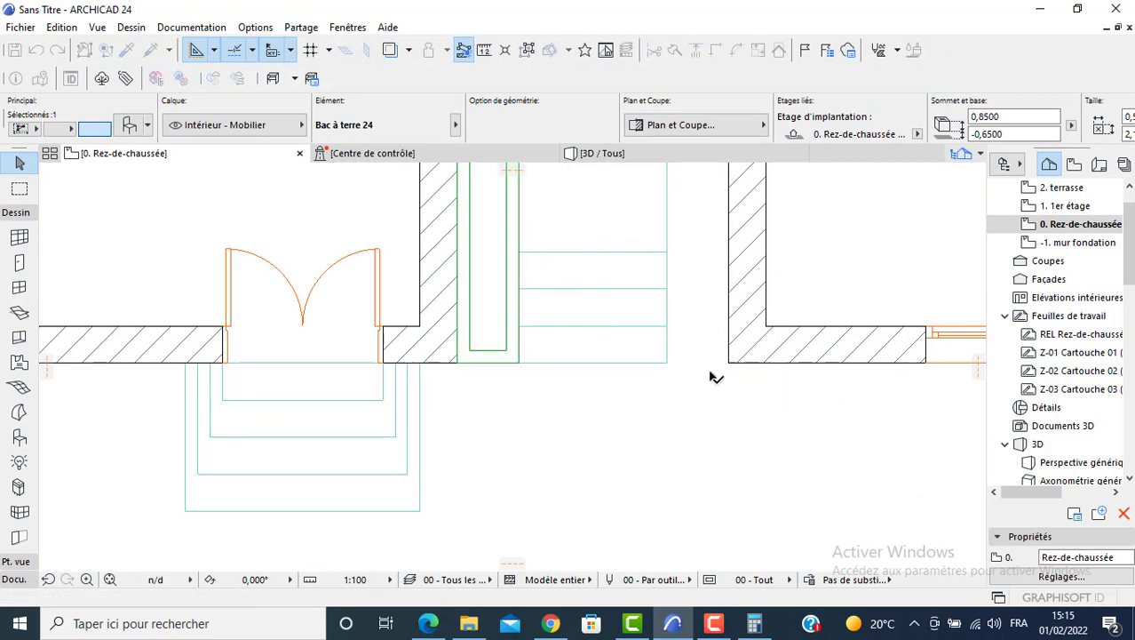
pyautogui.click(587, 424)
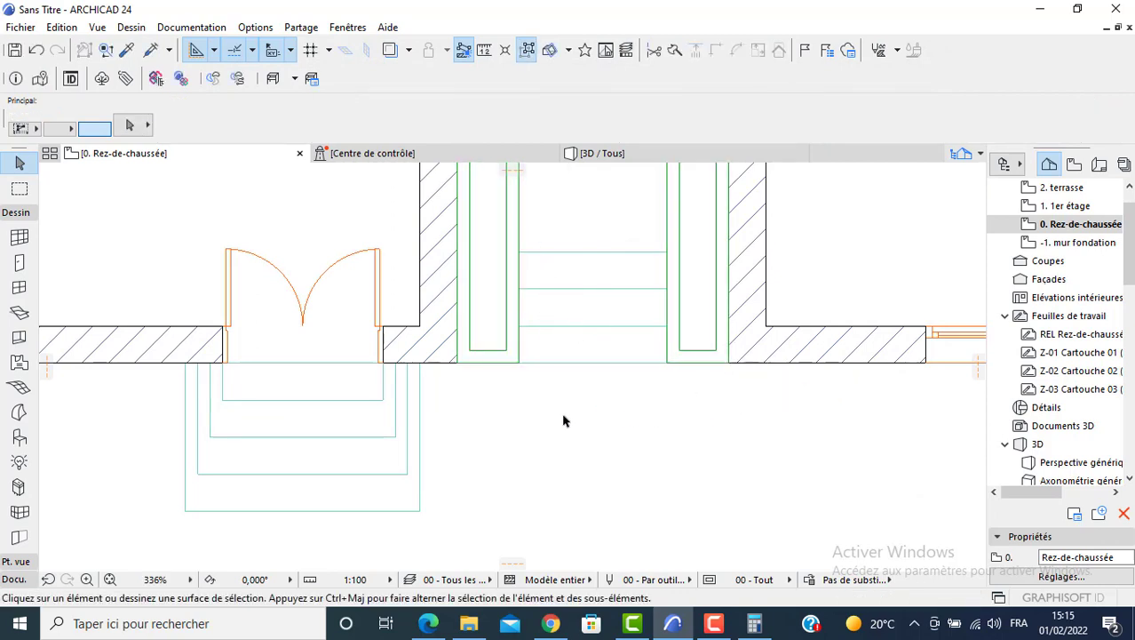
# Examine both planters and the entrance steps in the 3D perspective from several angles.
pyautogui.click(591, 152)
pyautogui.keyDown('shift'); pyautogui.moveTo(541, 260); pyautogui.dragTo(549, 353, button='middle'); pyautogui.keyUp('shift')
pyautogui.scroll(-1, 668, 369)
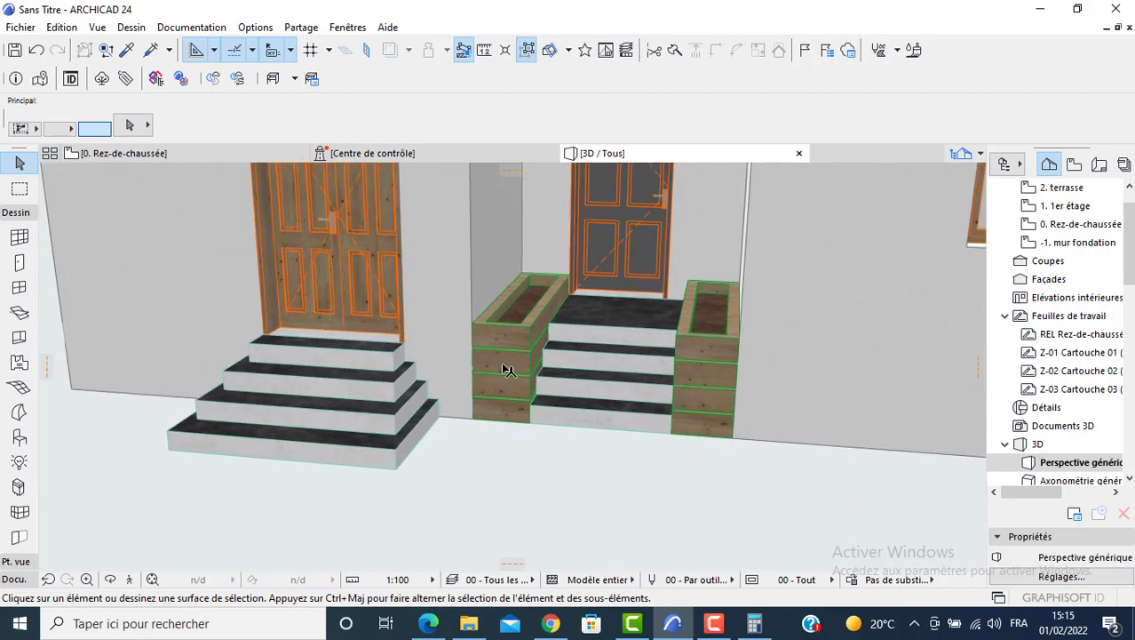
pyautogui.scroll(-4, 497, 371)
pyautogui.keyDown('shift'); pyautogui.moveTo(491, 378); pyautogui.dragTo(793, 406, button='middle'); pyautogui.keyUp('shift')
pyautogui.scroll(-3, 558, 392)
pyautogui.scroll(-3, 555, 390)
# On the ground floor plan, draw a rectangular landing slab 2,5 by 1,1 m outside the rear door, starting at the house's upper-left corner.
pyautogui.press('F2')
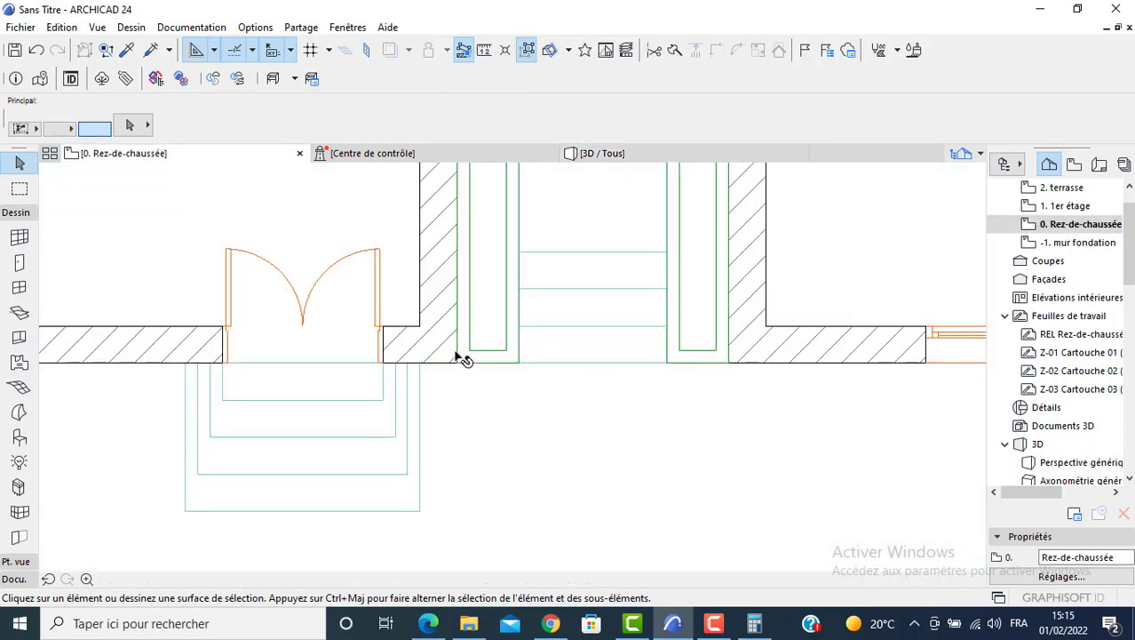
pyautogui.scroll(-8, 464, 360)
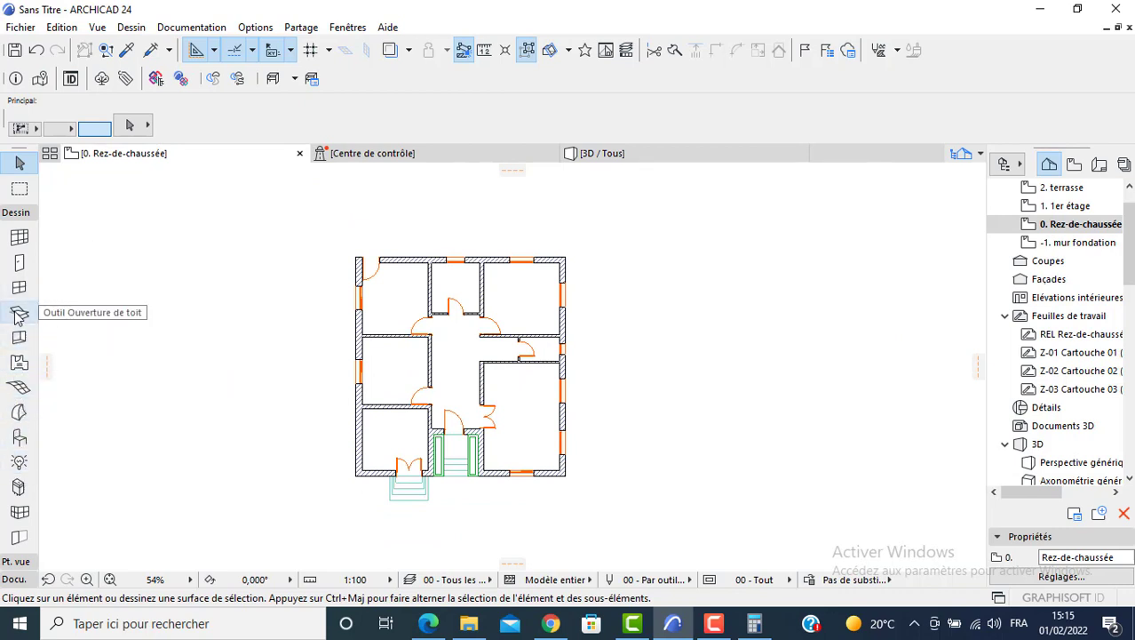
pyautogui.scroll(3, 19, 313)
pyautogui.click(19, 258)
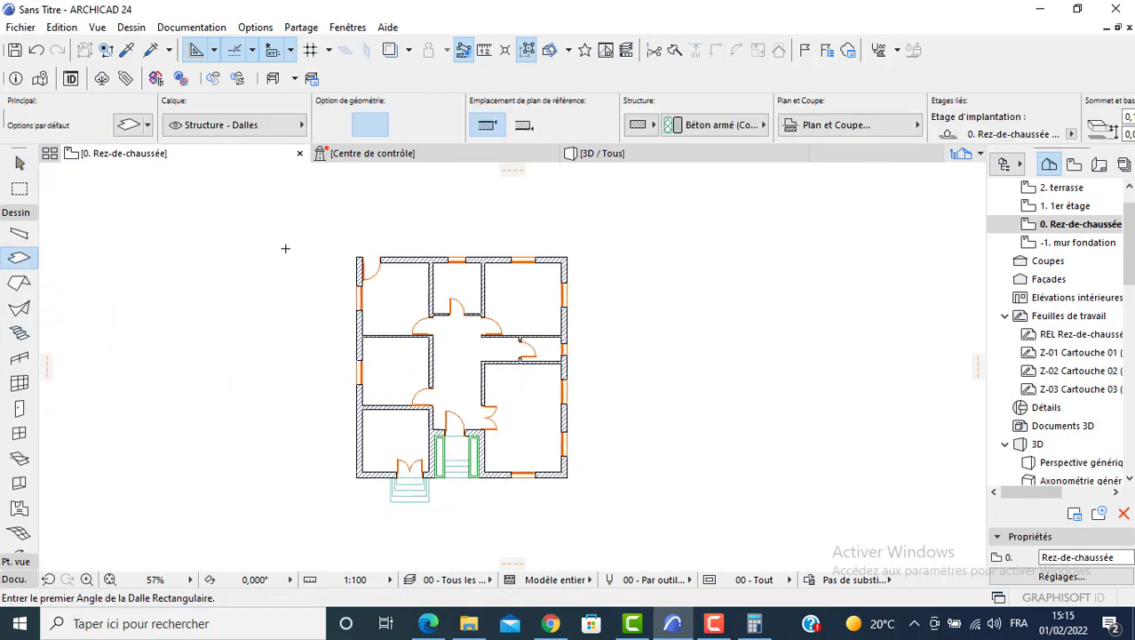
pyautogui.scroll(5, 368, 251)
pyautogui.click(429, 268)
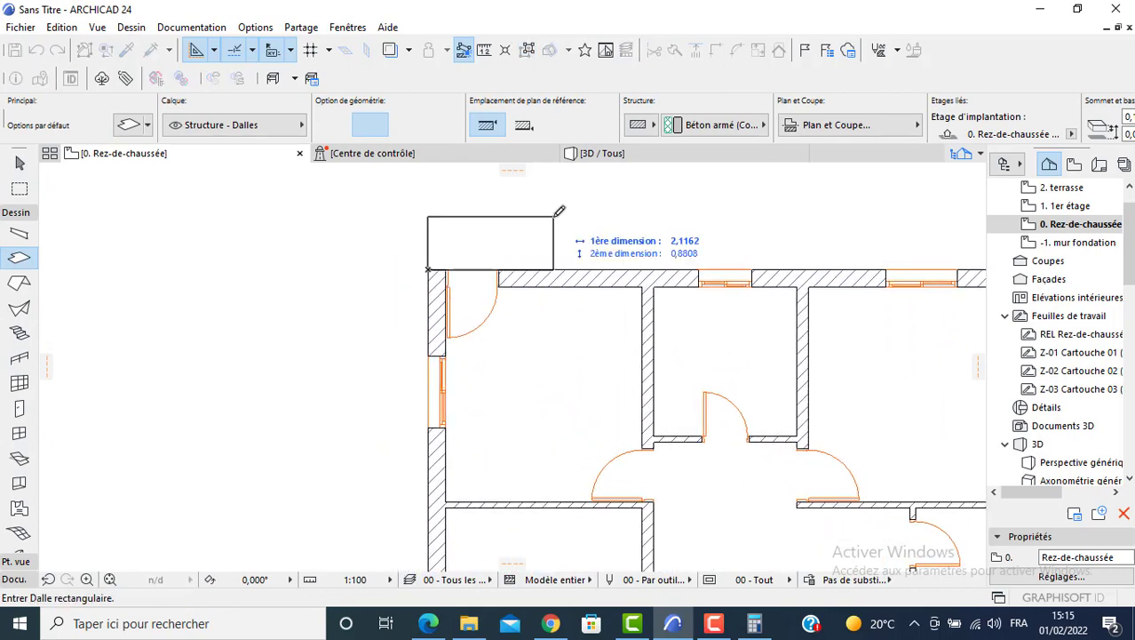
pyautogui.moveTo(556, 215); pyautogui.dragTo(514, 328, button='middle')
pyautogui.write('2')
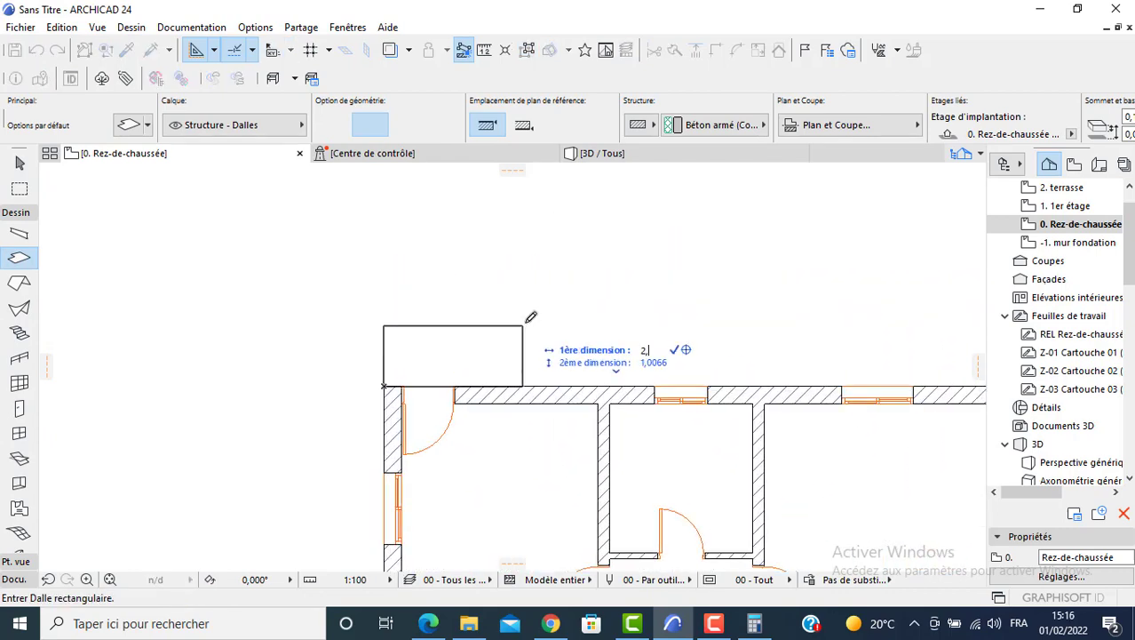
pyautogui.write(',5')
pyautogui.press('Tab')
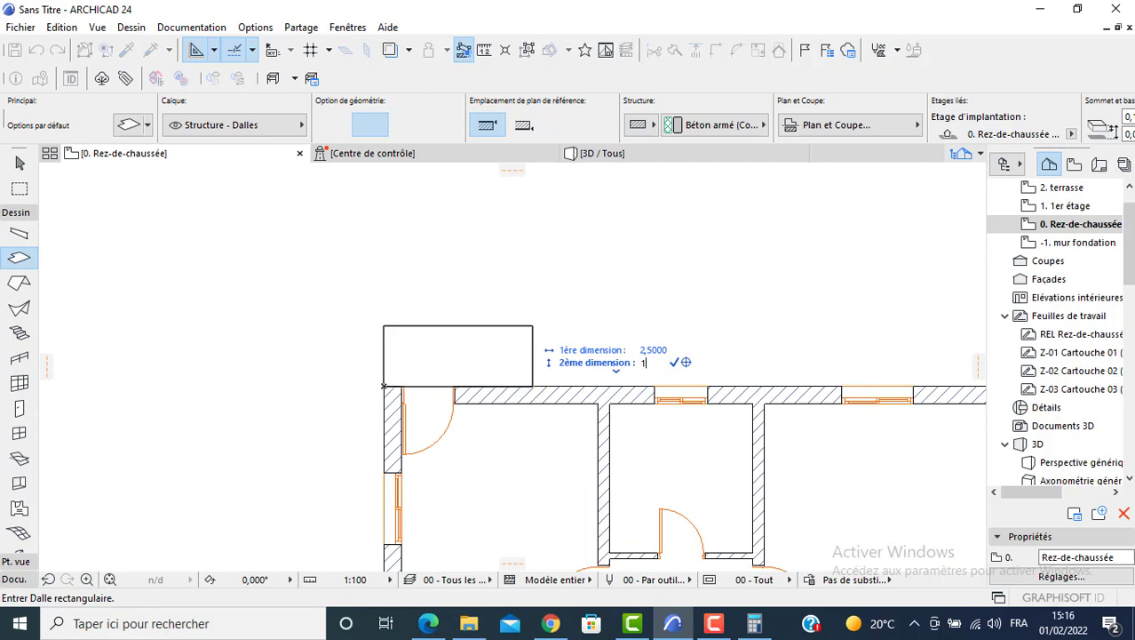
pyautogui.write('1,1')
pyautogui.press('Return')
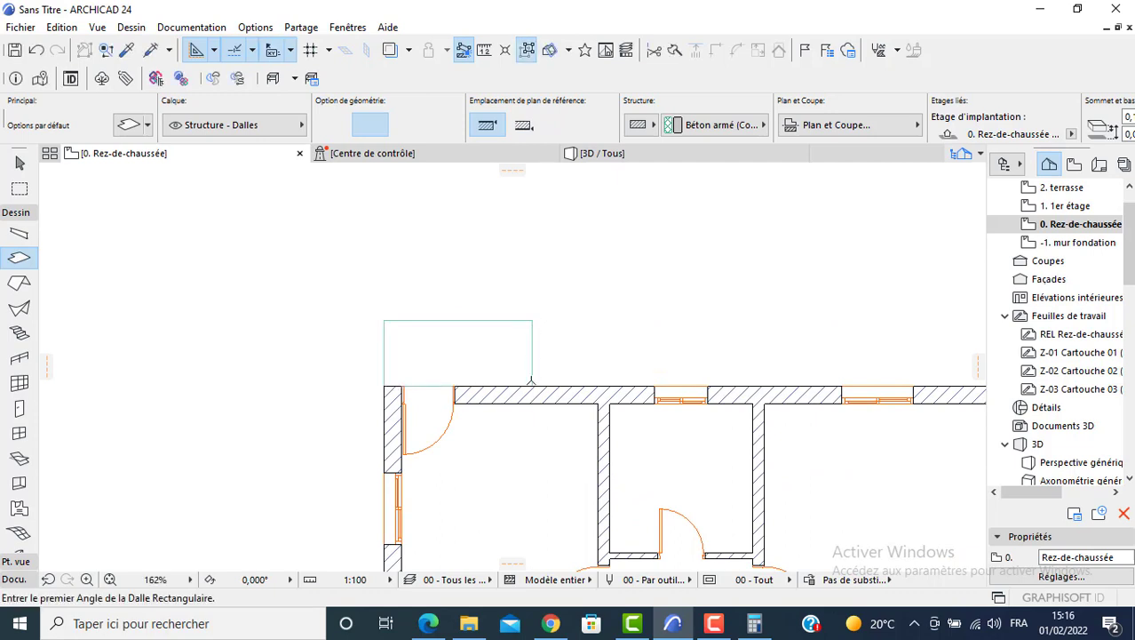
# Draw a rectangular step slab 0,3 m wide against the landing's right end, matching the landing's 1,1 m depth.
pyautogui.click(532, 385)
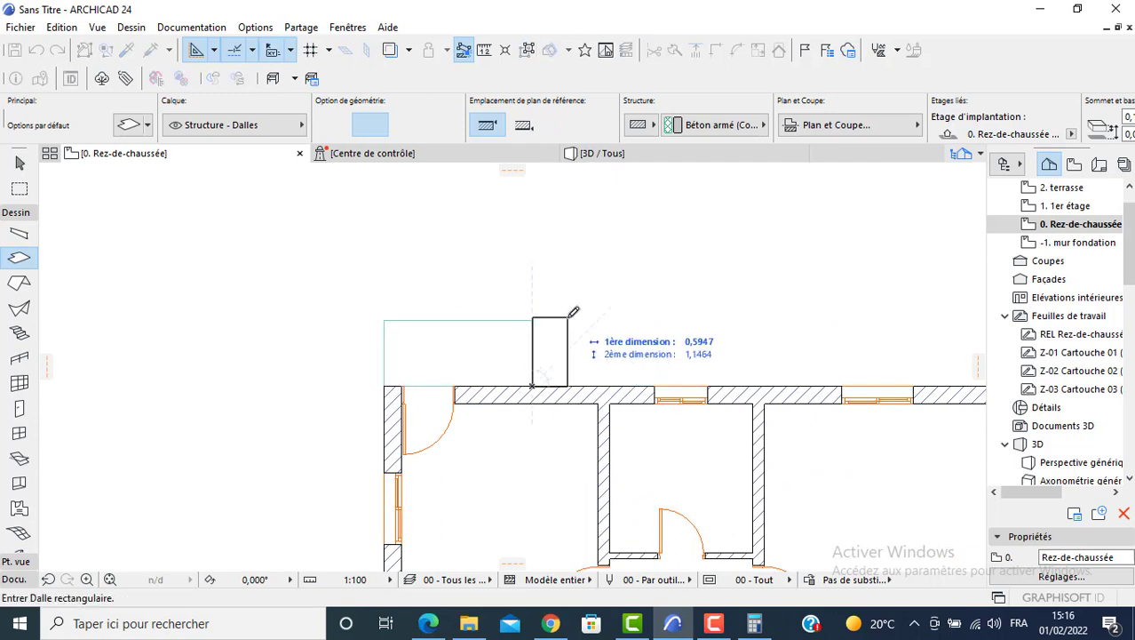
pyautogui.write('0')
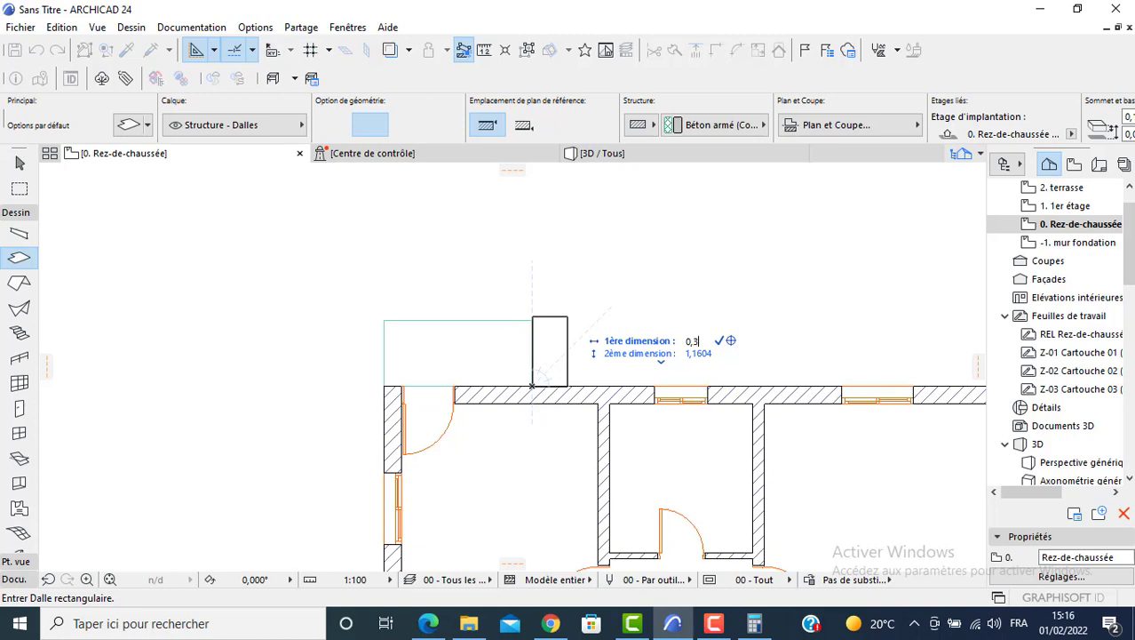
pyautogui.write(',3')
pyautogui.press('Tab')
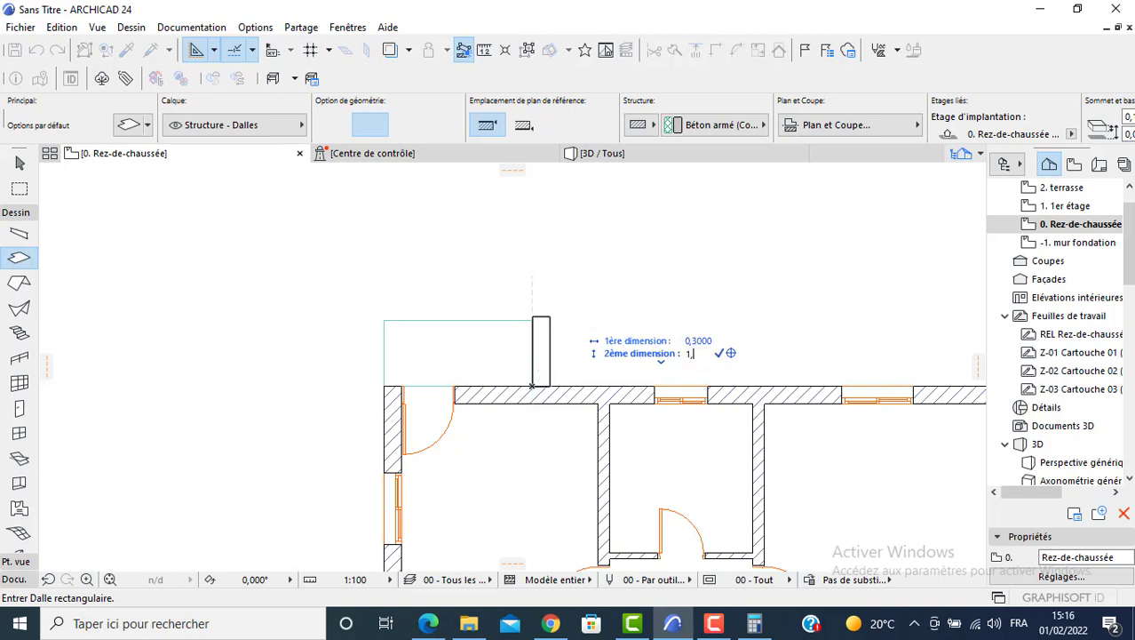
pyautogui.press('Return')
pyautogui.press('Escape')
# Copy the new step slab twice outward at 0,3 m spacing to make three adjoining steps.
pyautogui.click(544, 333)
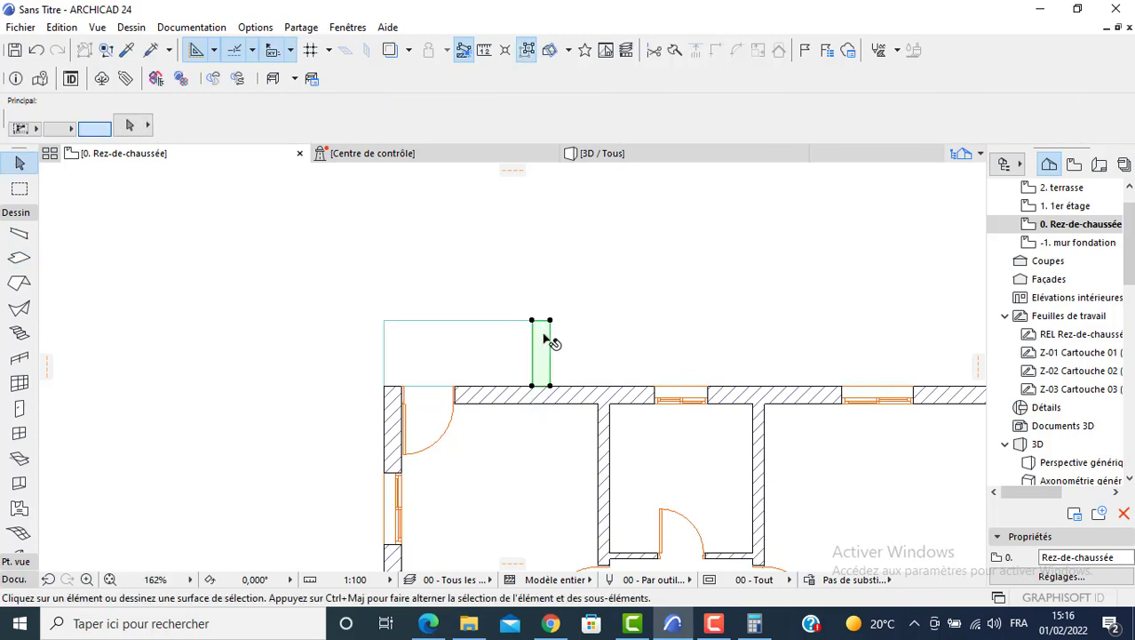
pyautogui.click(533, 321)
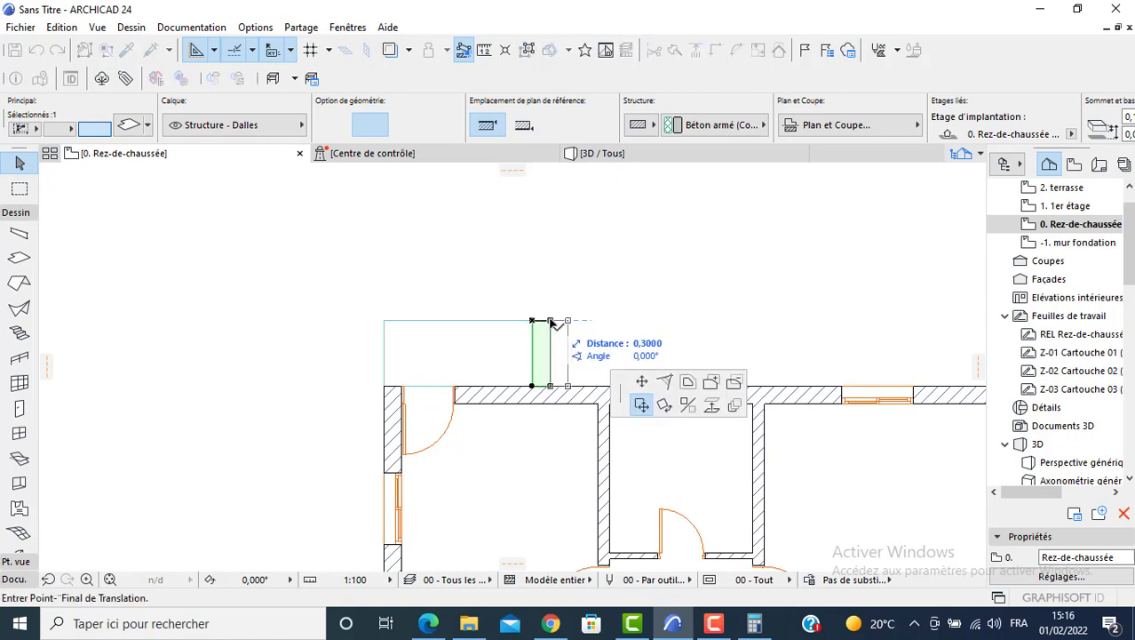
pyautogui.press('ctrl')
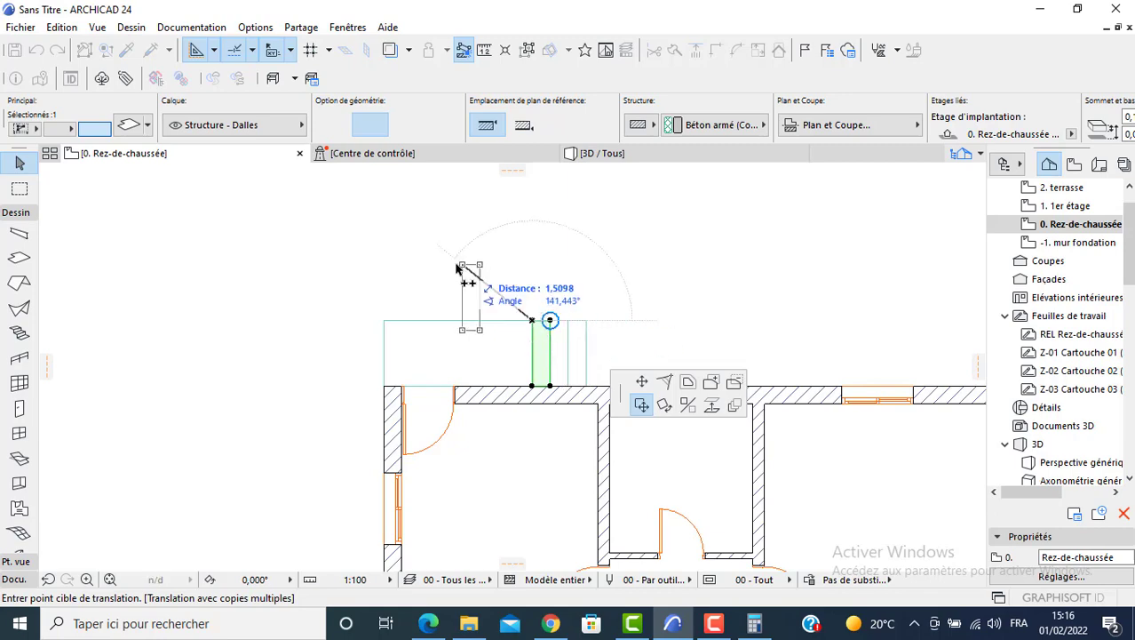
pyautogui.press('Escape')
pyautogui.press('Escape')
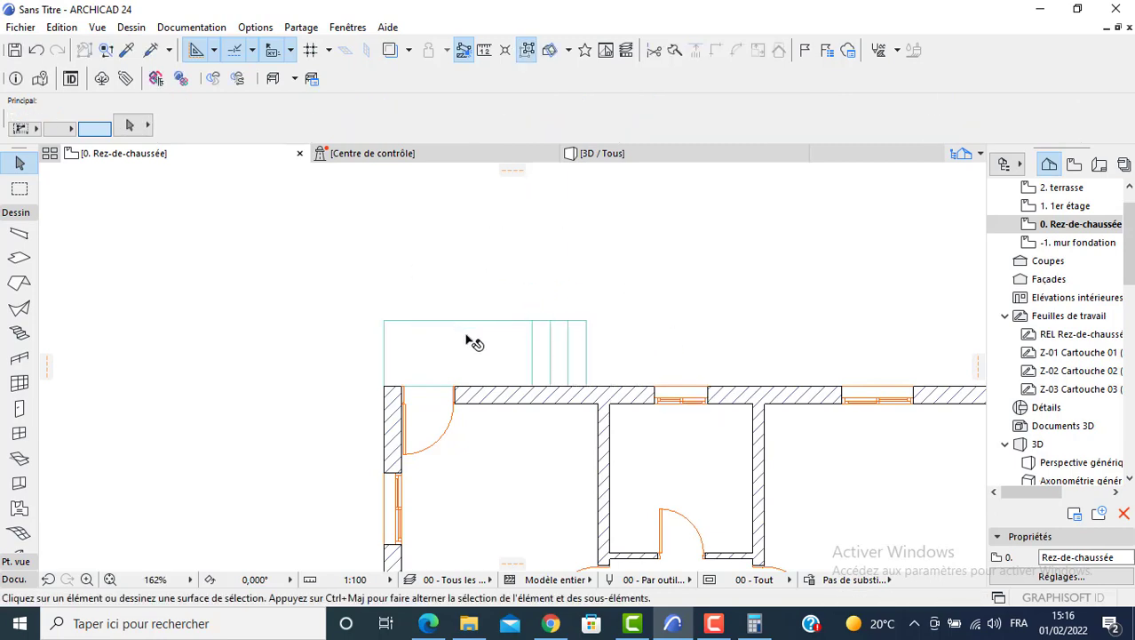
# Set the first two steps beside the landing one and two 0,1625 m risers below its 0,65 m reference elevation.
pyautogui.click(459, 337)
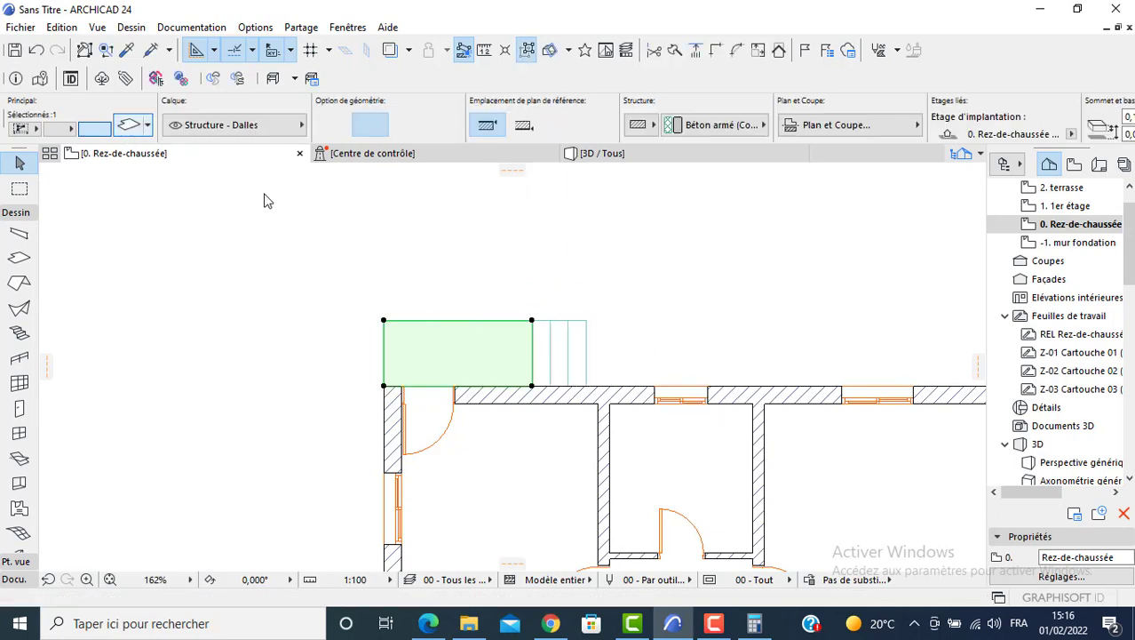
pyautogui.hotkey('ctrl', 't')
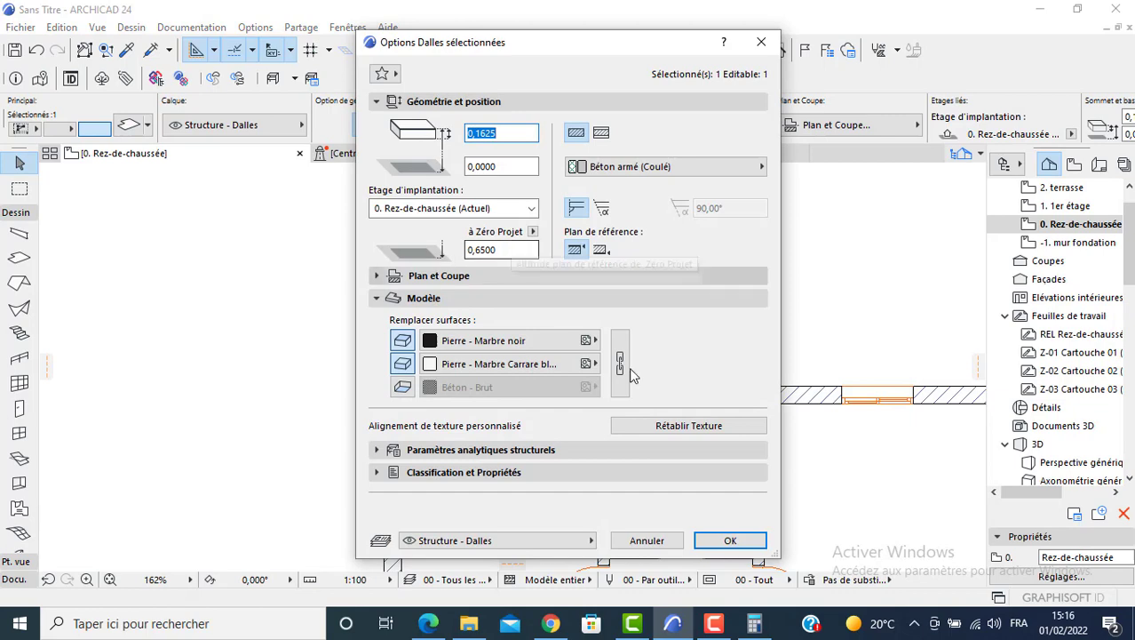
pyautogui.click(730, 540)
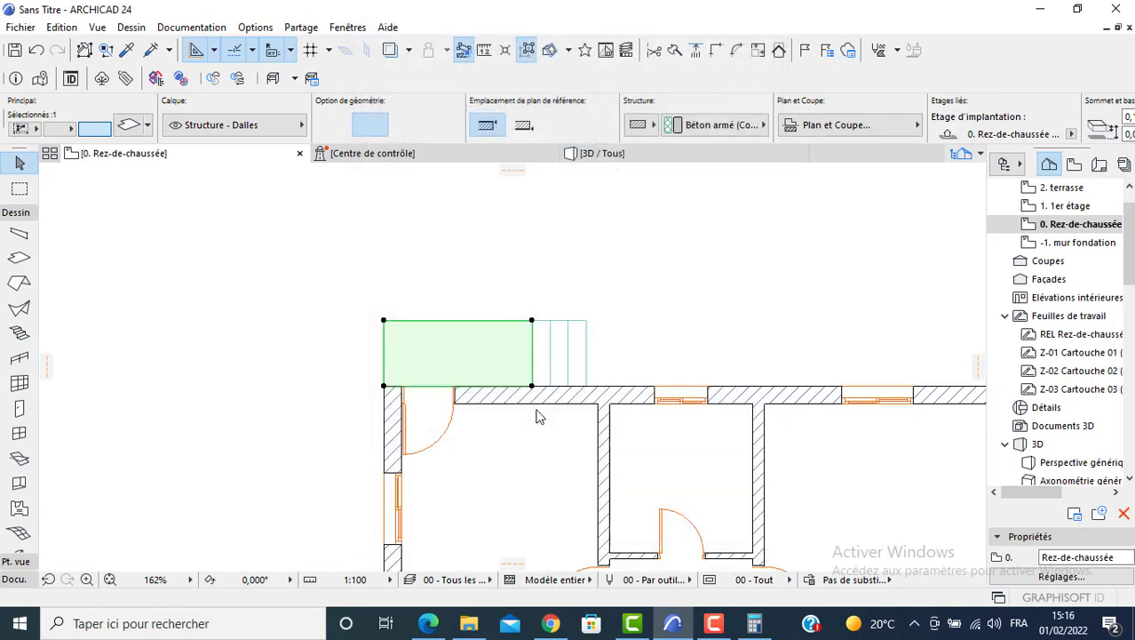
pyautogui.click(544, 355)
pyautogui.hotkey('ctrl', 't')
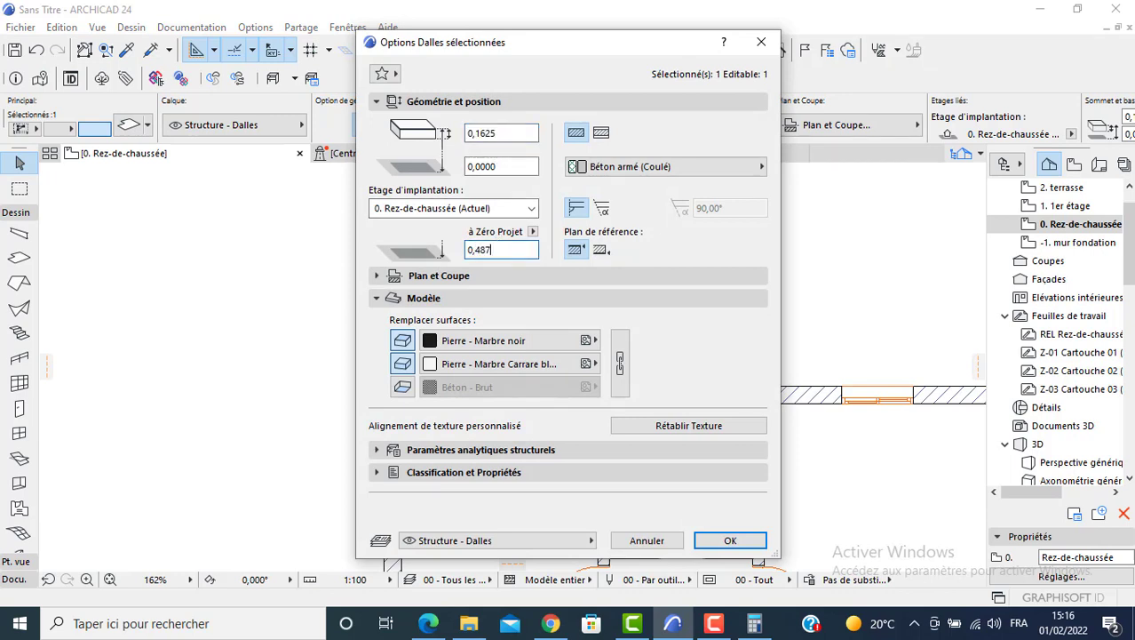
pyautogui.click(716, 543)
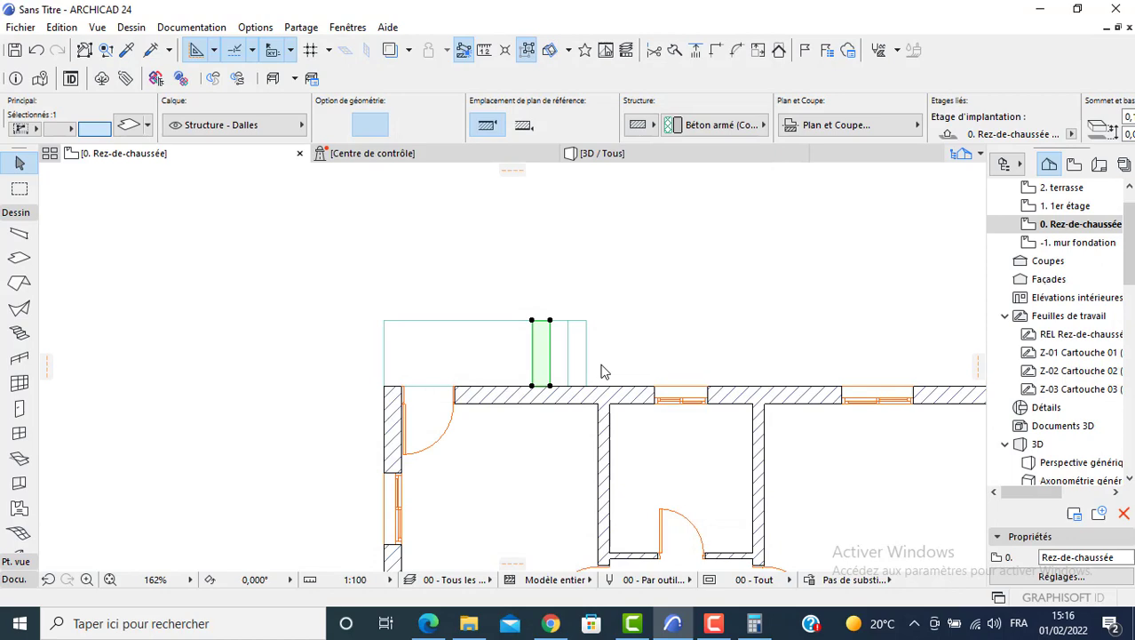
pyautogui.click(561, 336)
pyautogui.hotkey('ctrl', 't')
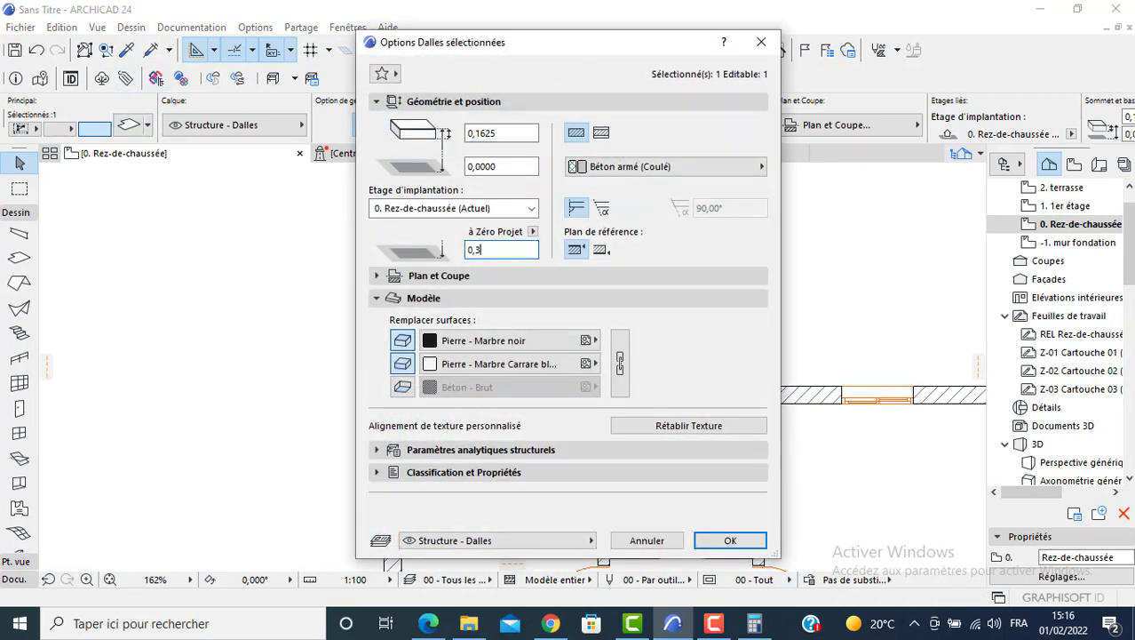
pyautogui.press('Return')
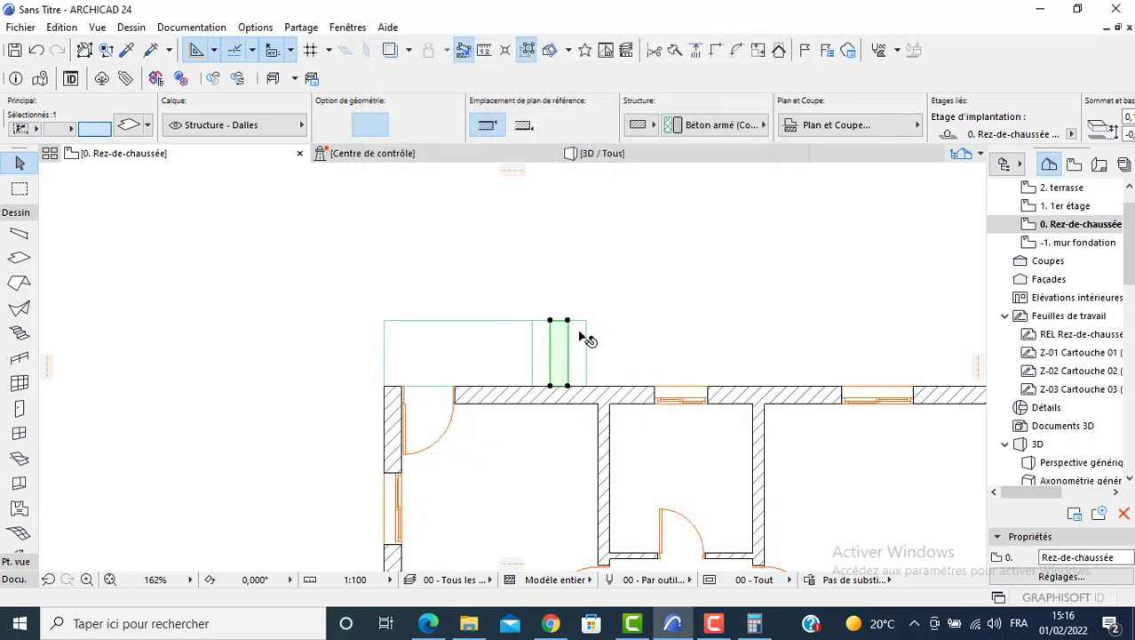
# Set the outermost step's elevation to project zero to 0,1625 m and check the rear steps in 3D.
pyautogui.click(581, 338)
pyautogui.hotkey('ctrl', 't')
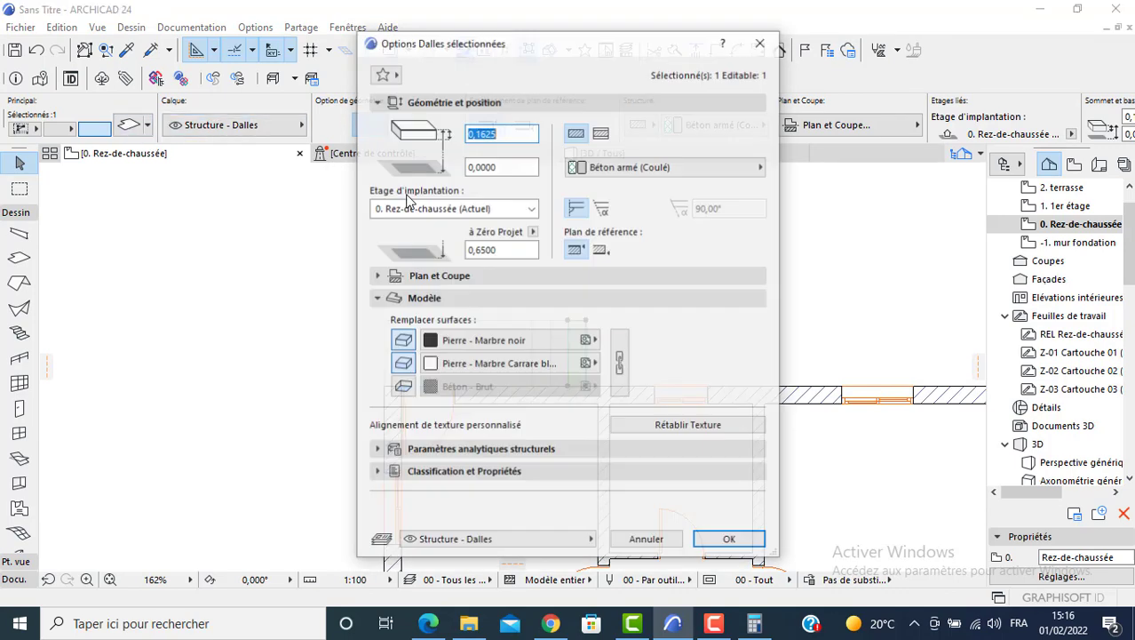
pyautogui.moveTo(503, 250); pyautogui.dragTo(473, 252)
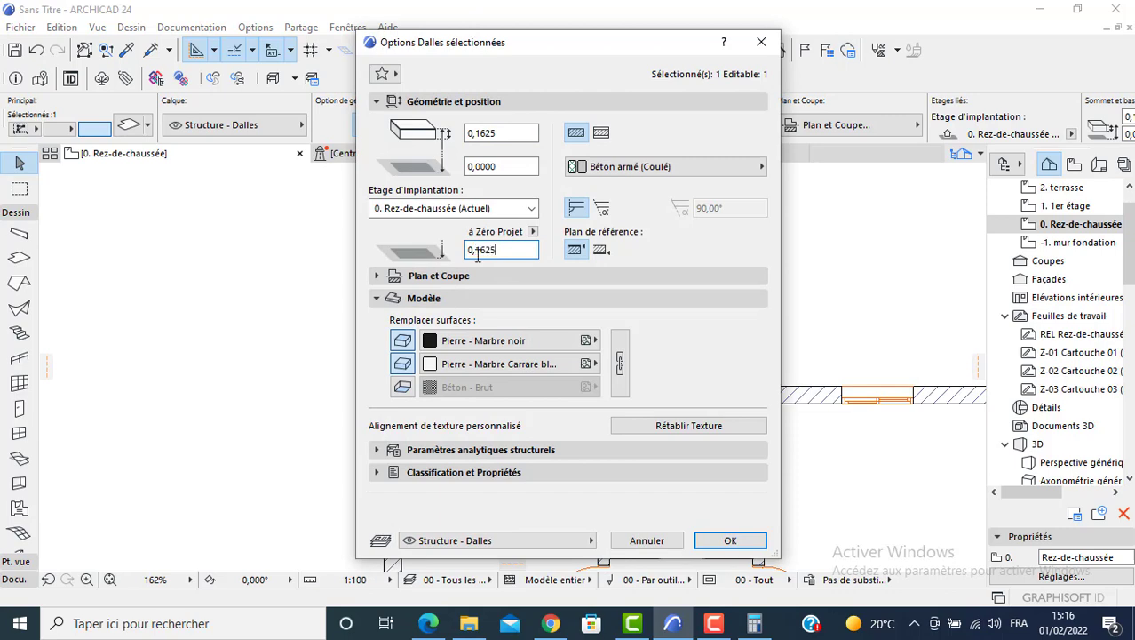
pyautogui.press('Return')
pyautogui.click(477, 254)
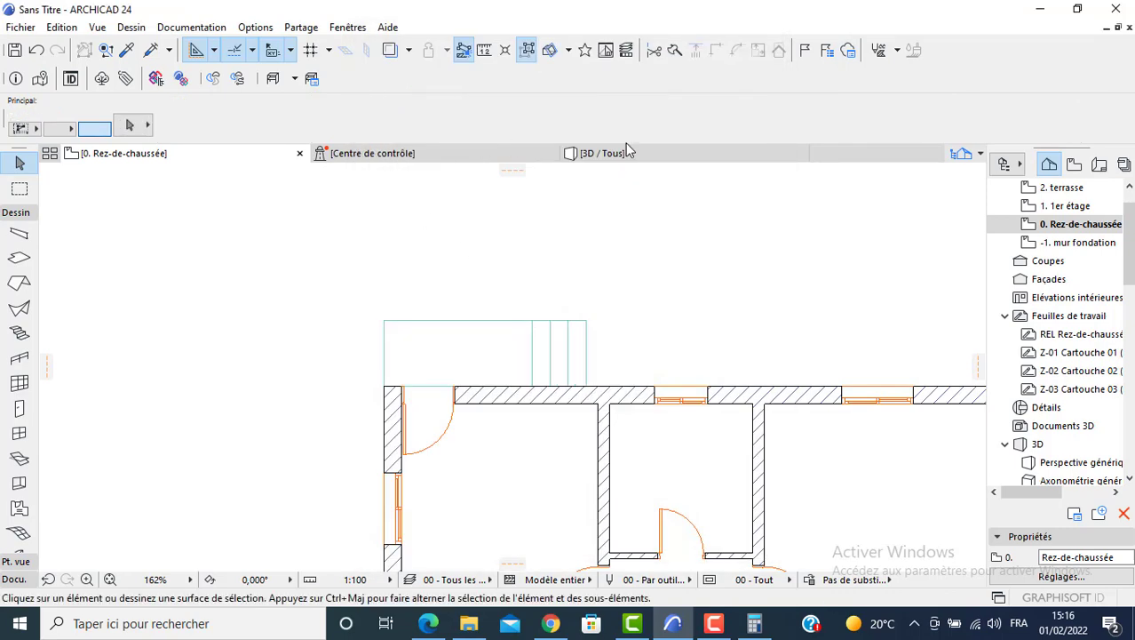
pyautogui.click(604, 153)
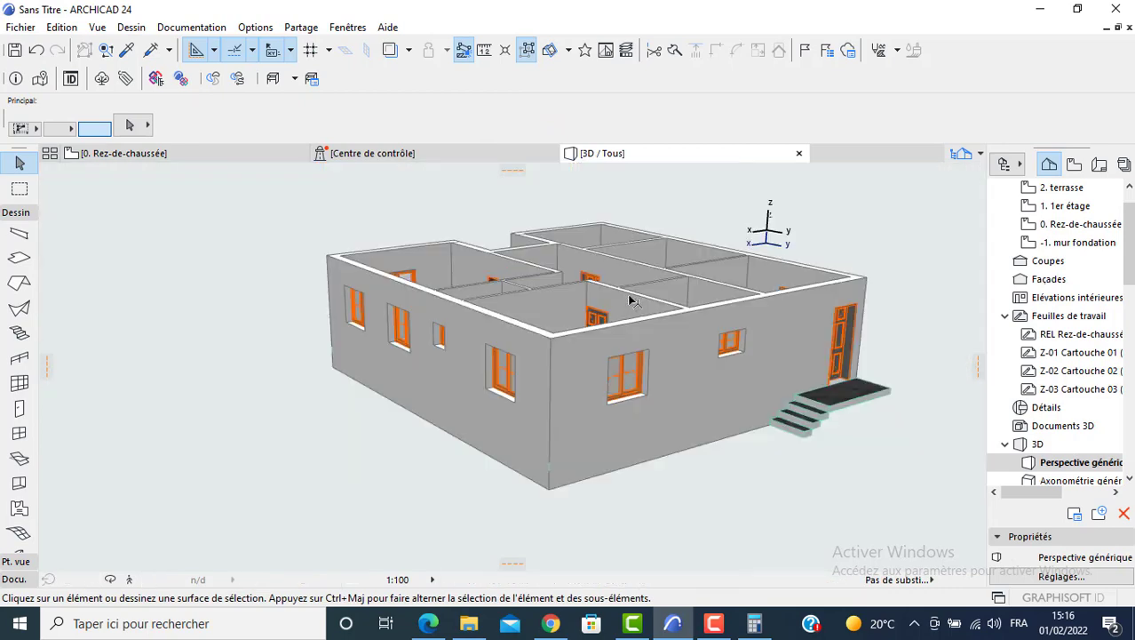
pyautogui.scroll(-3, 629, 297)
pyautogui.keyDown('shift'); pyautogui.moveTo(753, 359); pyautogui.dragTo(669, 359, button='middle'); pyautogui.keyUp('shift')
pyautogui.scroll(5, 793, 419)
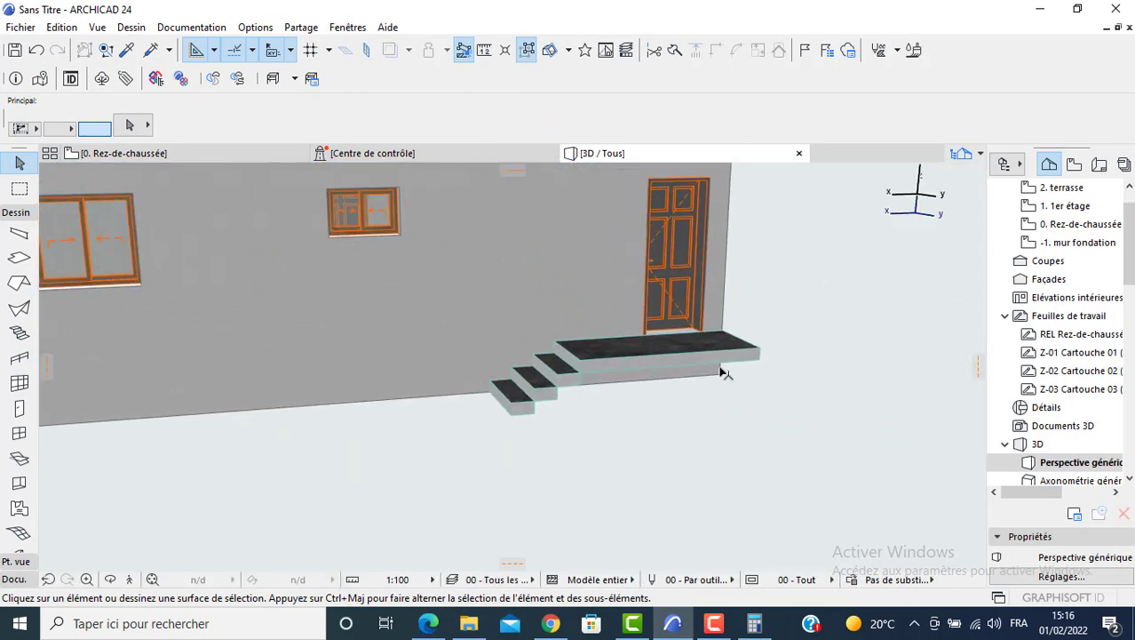
# Draw a railing along the outer edge of the rear steps and landing, turning back to the wall, and inspect it in 3D.
pyautogui.press('F2')
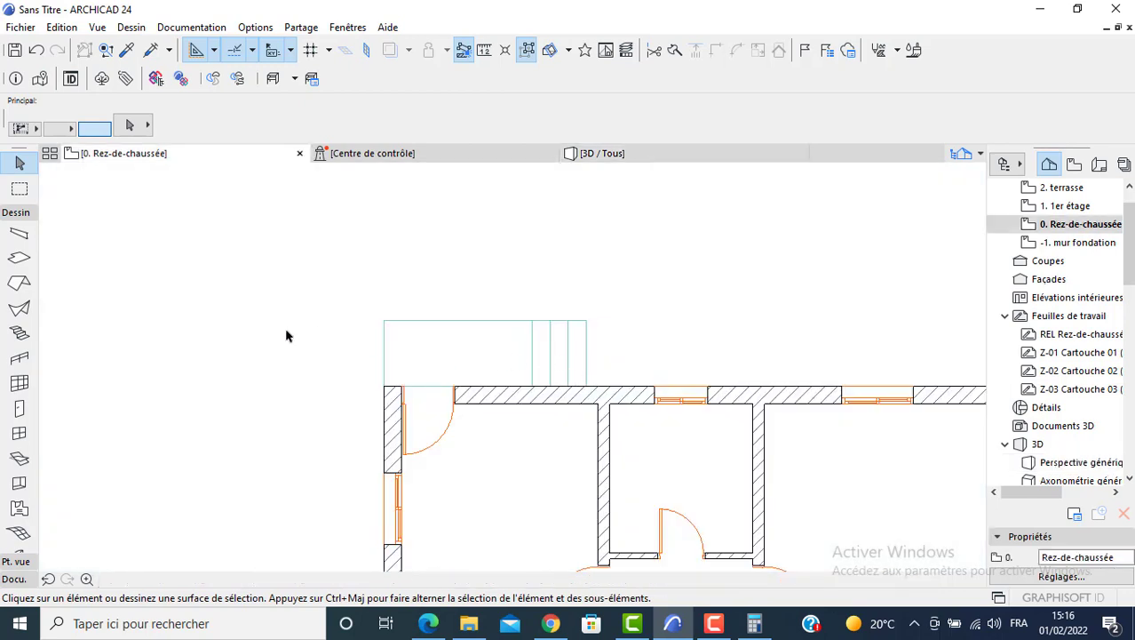
pyautogui.scroll(5, 606, 307)
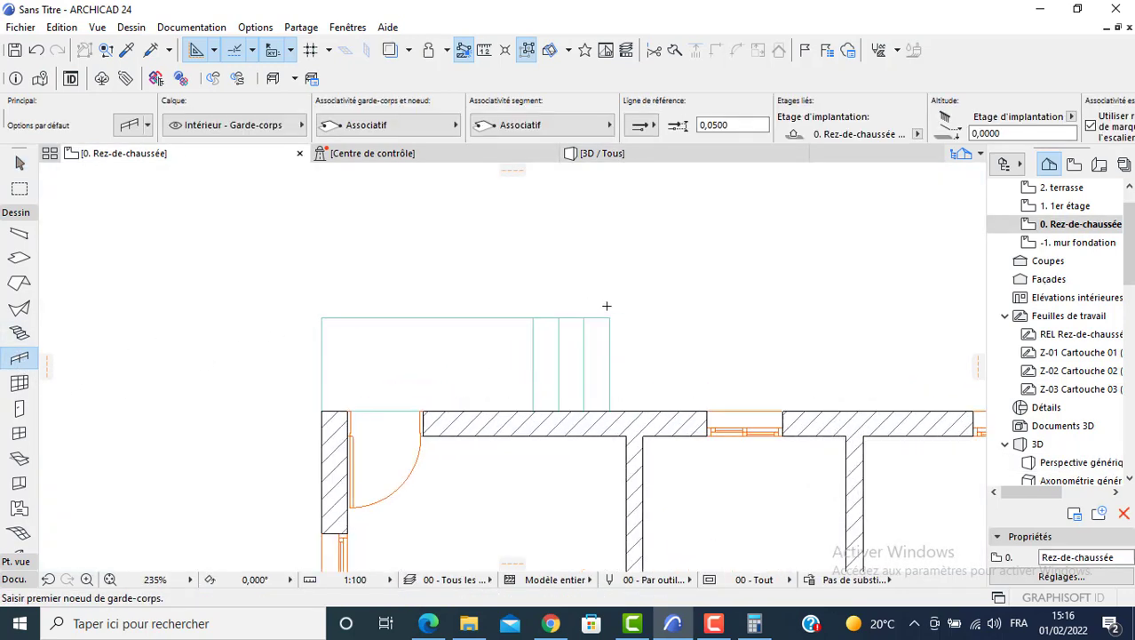
pyautogui.click(613, 325)
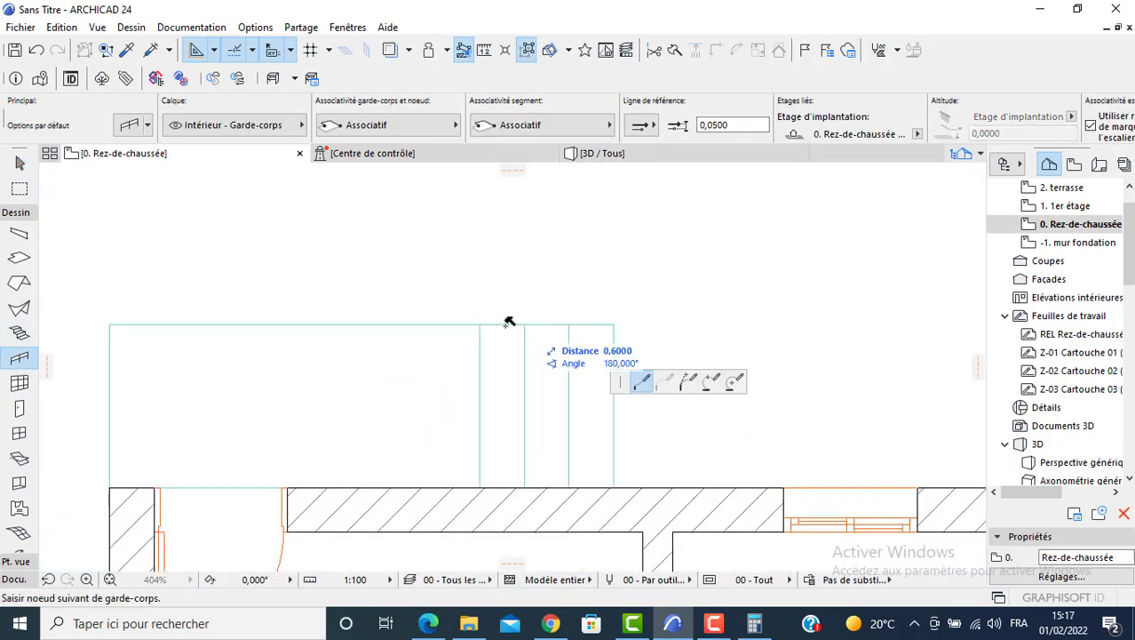
pyautogui.click(481, 325)
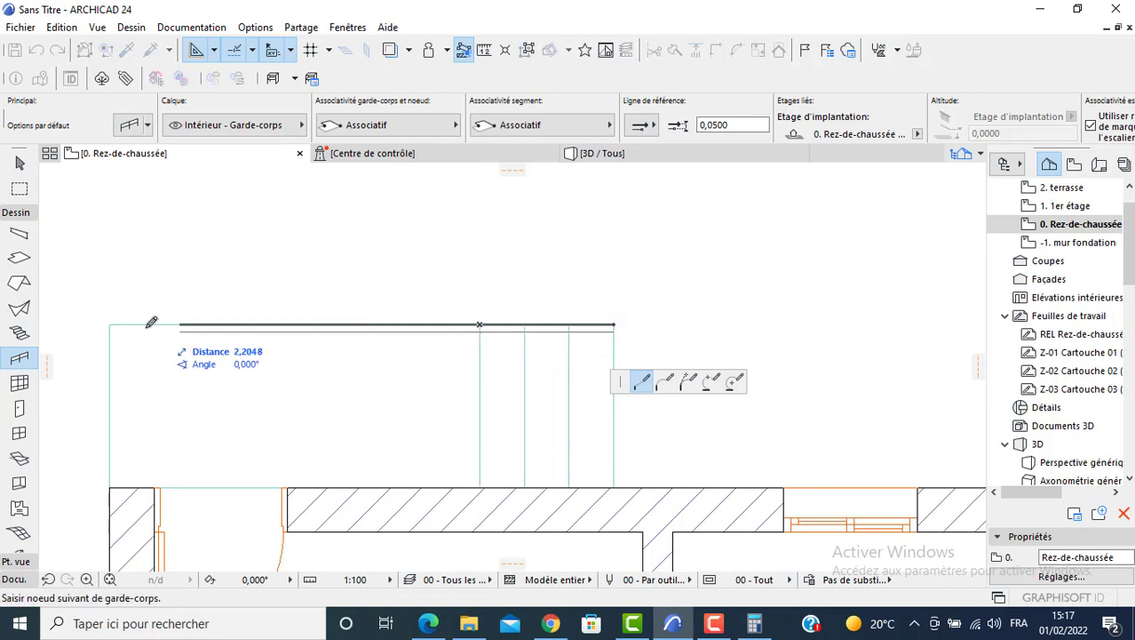
pyautogui.click(111, 325)
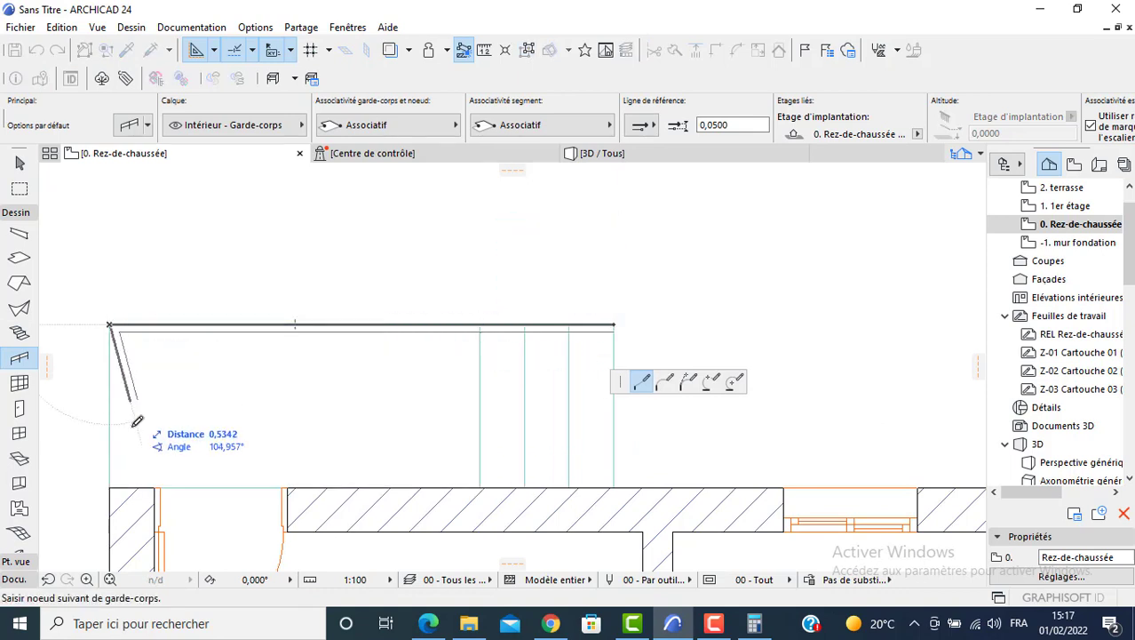
pyautogui.doubleClick(113, 482)
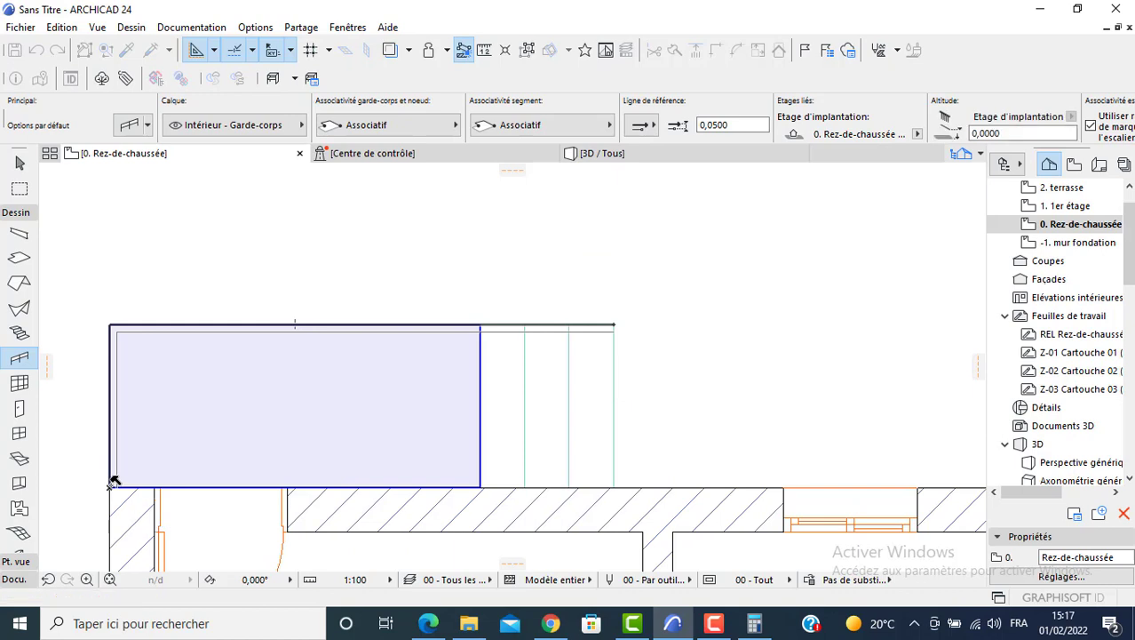
pyautogui.click(602, 154)
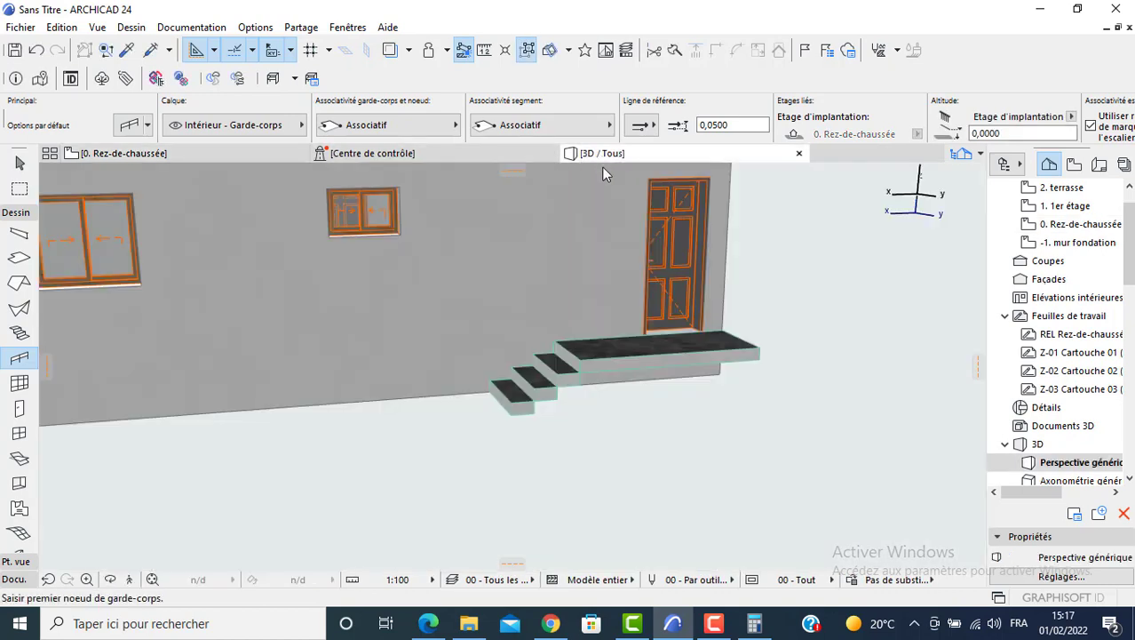
pyautogui.scroll(3, 588, 385)
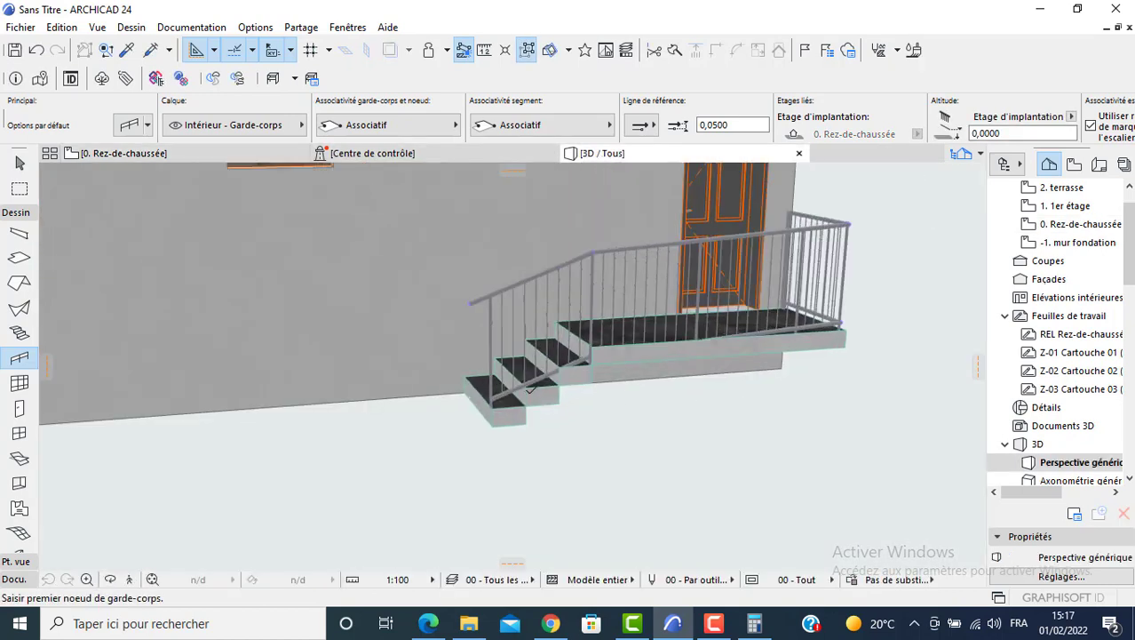
pyautogui.keyDown('shift'); pyautogui.moveTo(621, 386); pyautogui.dragTo(577, 302, button='middle'); pyautogui.keyUp('shift')
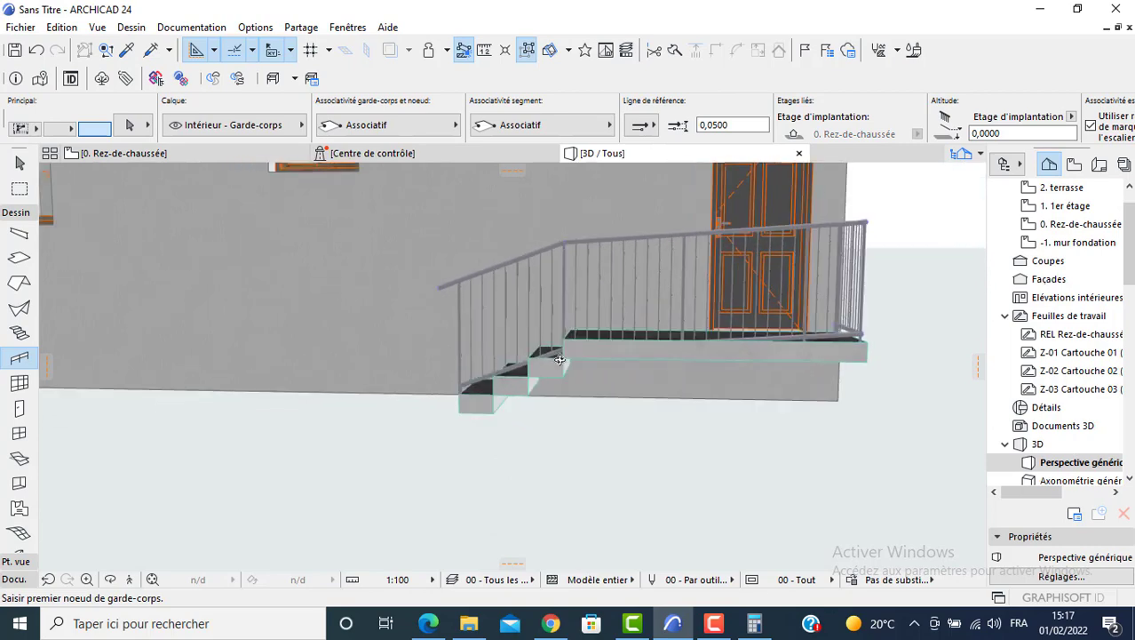
pyautogui.click(569, 302)
pyautogui.press('Escape')
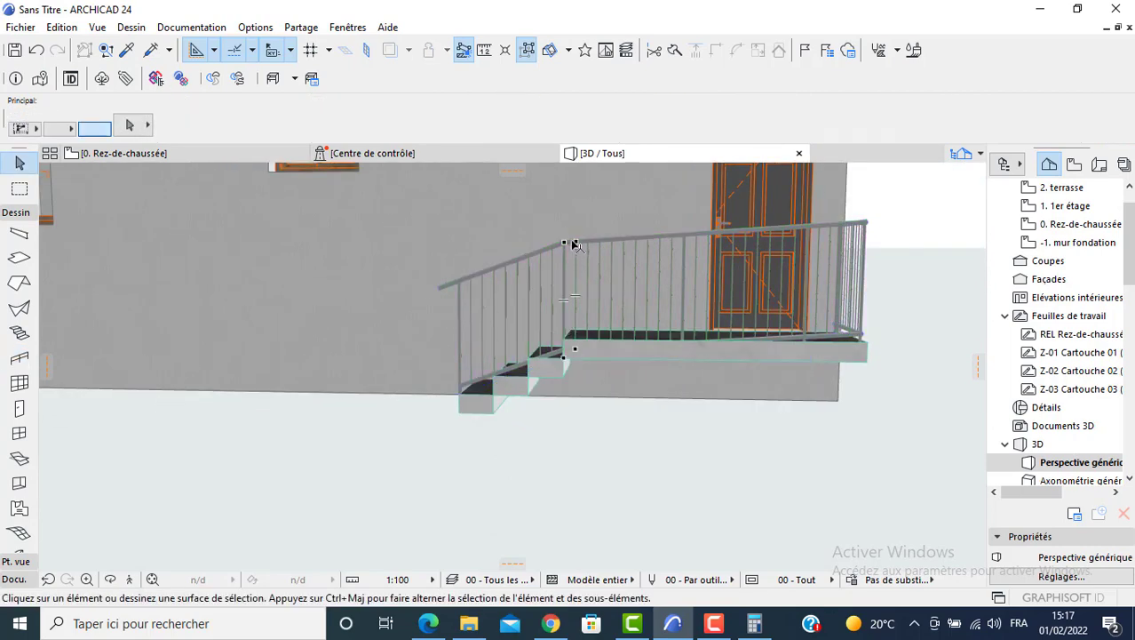
pyautogui.click(571, 266)
pyautogui.click(565, 359)
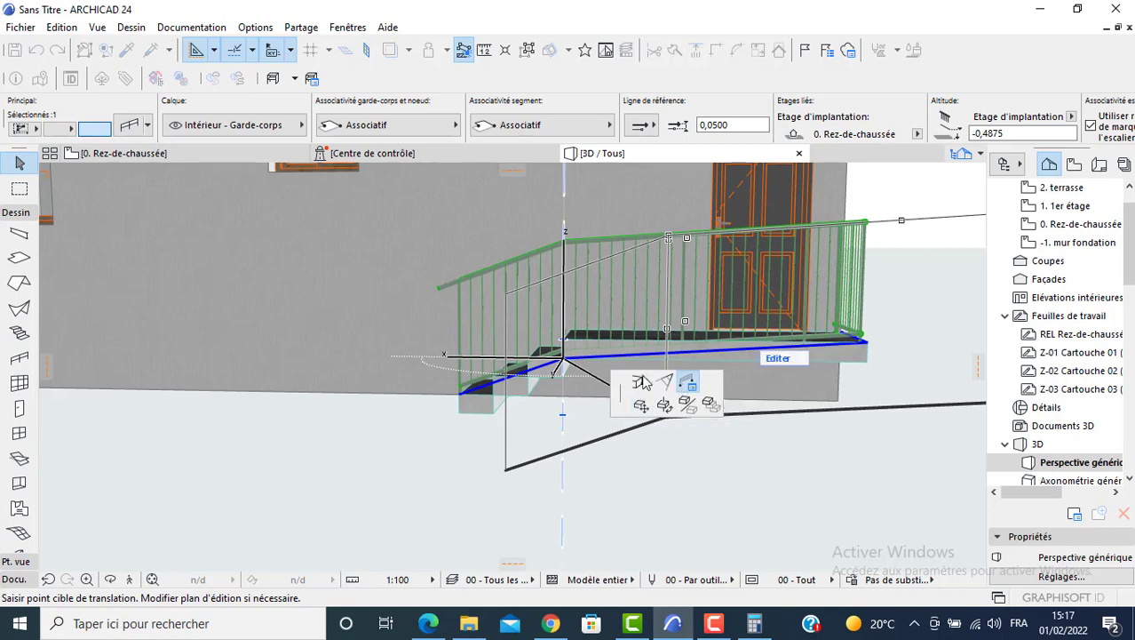
pyautogui.click(688, 383)
pyautogui.click(680, 259)
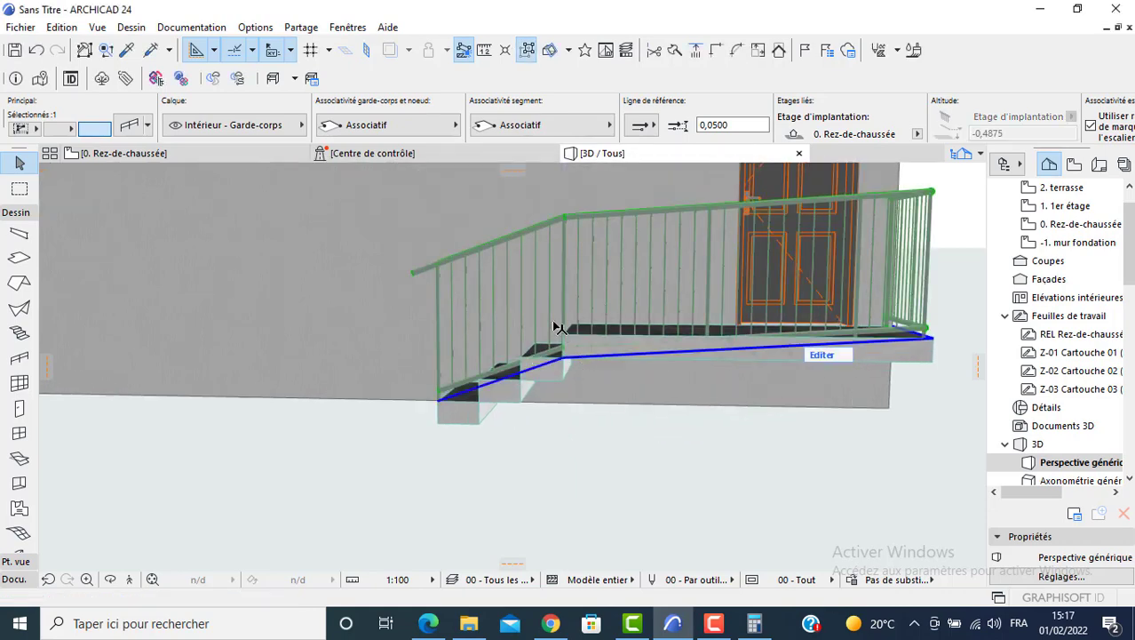
pyautogui.press('Escape')
# Isolate the railing in 3D and try to raise its node where the steps meet the landing to the landing end's level.
pyautogui.press('F2')
pyautogui.click(401, 359)
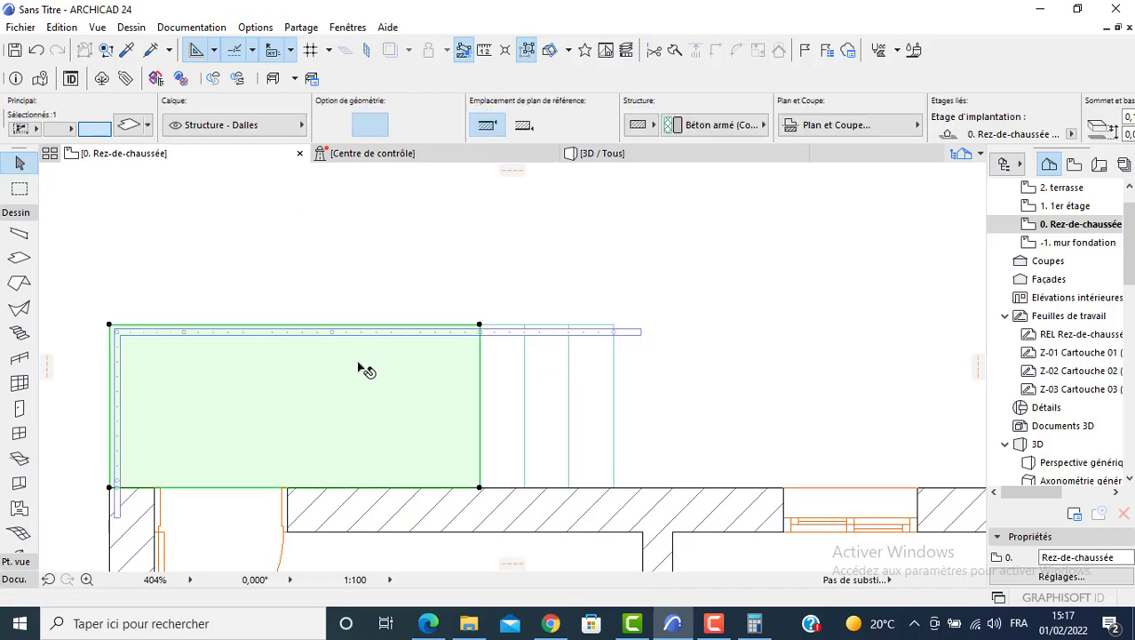
pyautogui.click(495, 333)
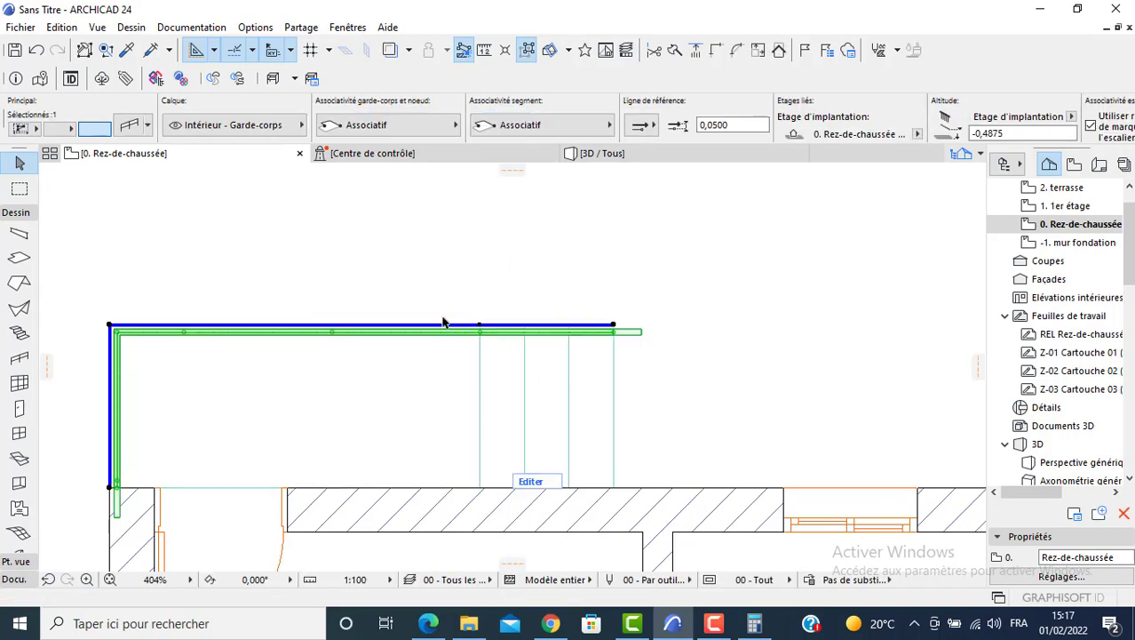
pyautogui.press('F5')
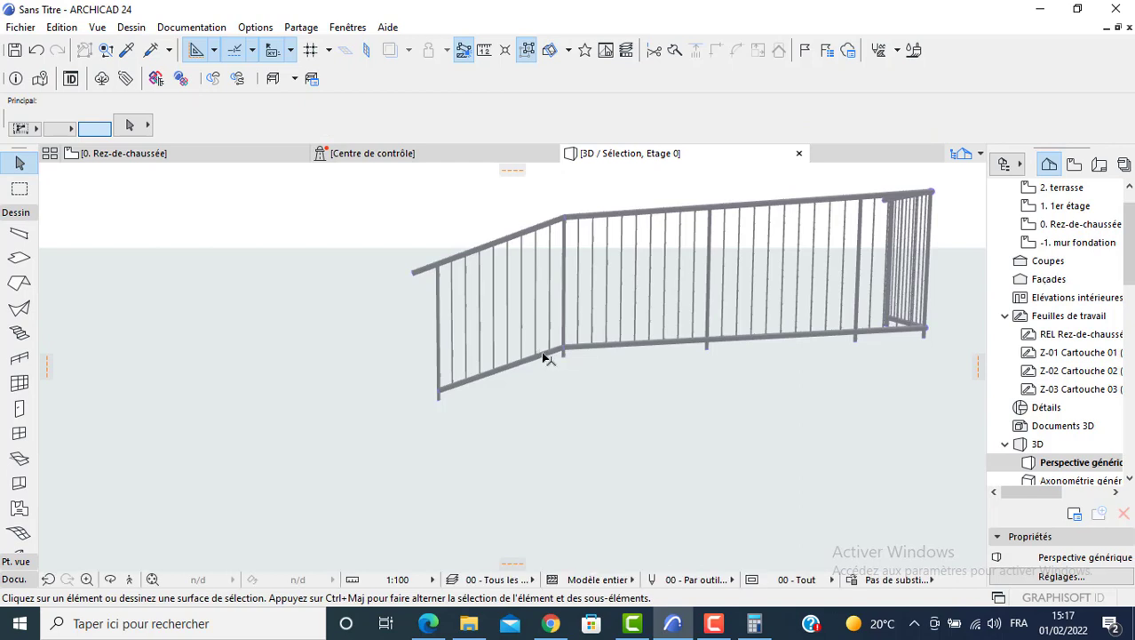
pyautogui.click(578, 342)
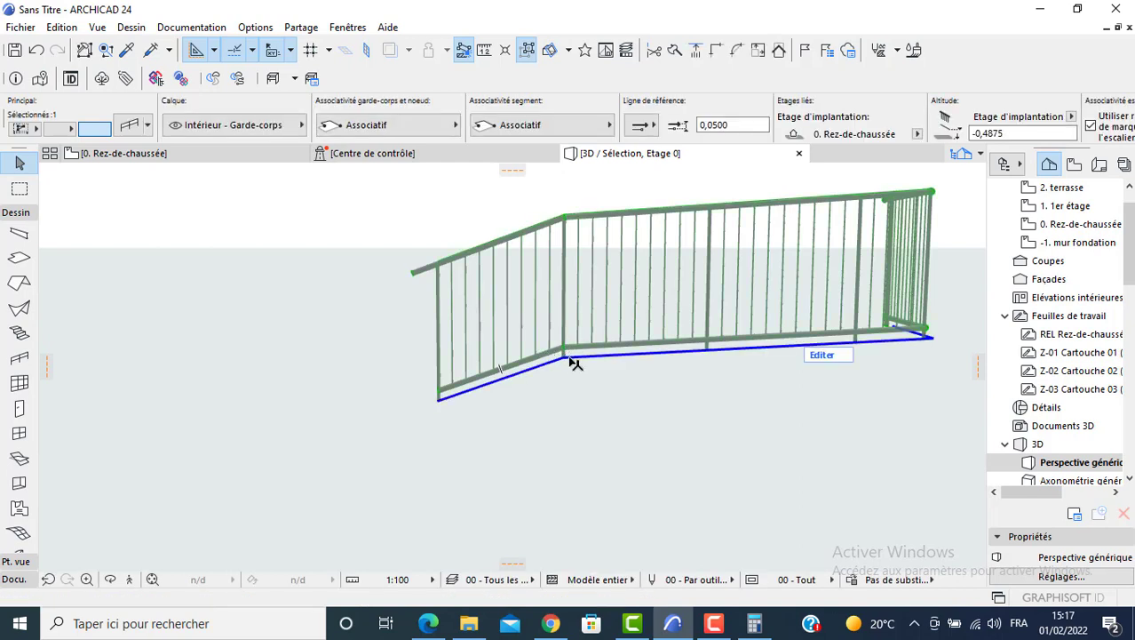
pyautogui.click(565, 356)
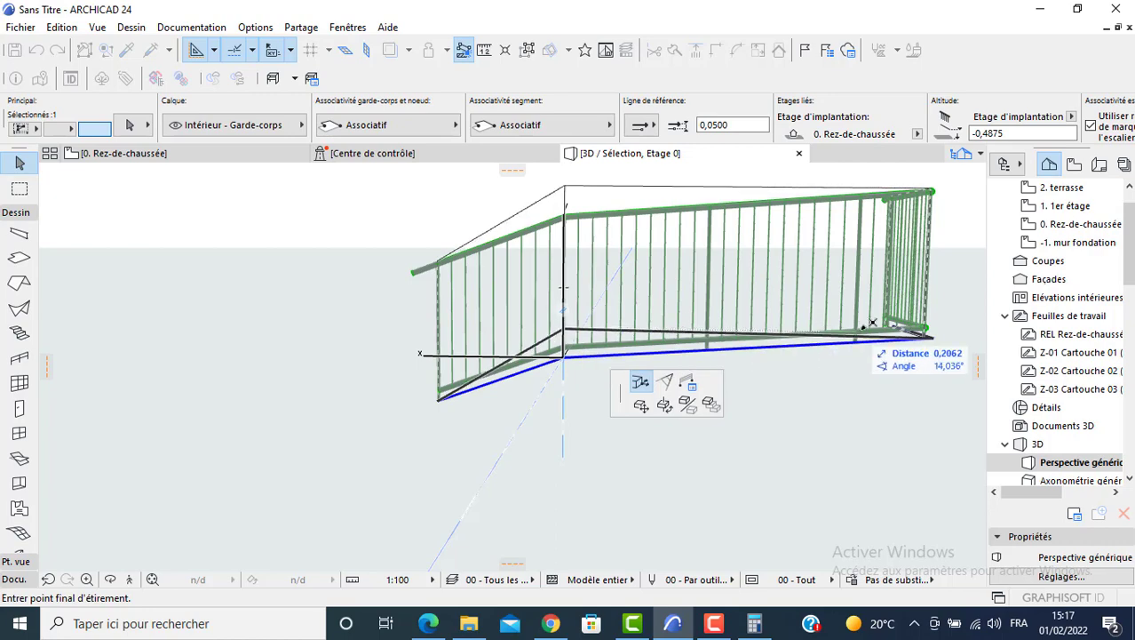
pyautogui.click(926, 331)
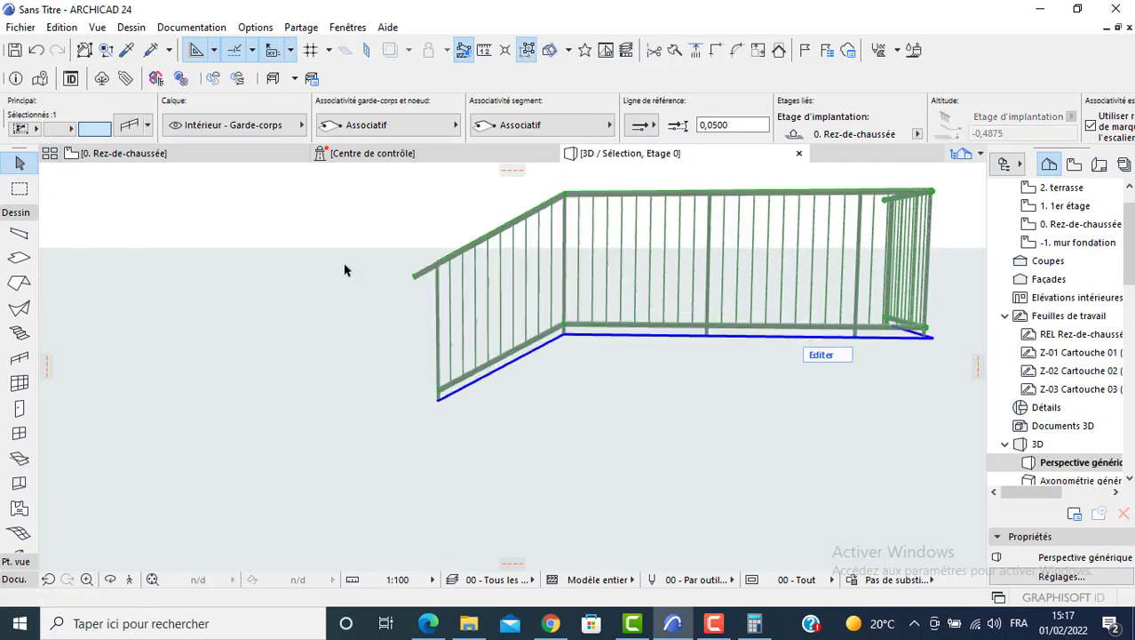
# Display the whole model in 3D and check the railing against the rear steps and landing.
pyautogui.click(298, 206)
pyautogui.press('F2')
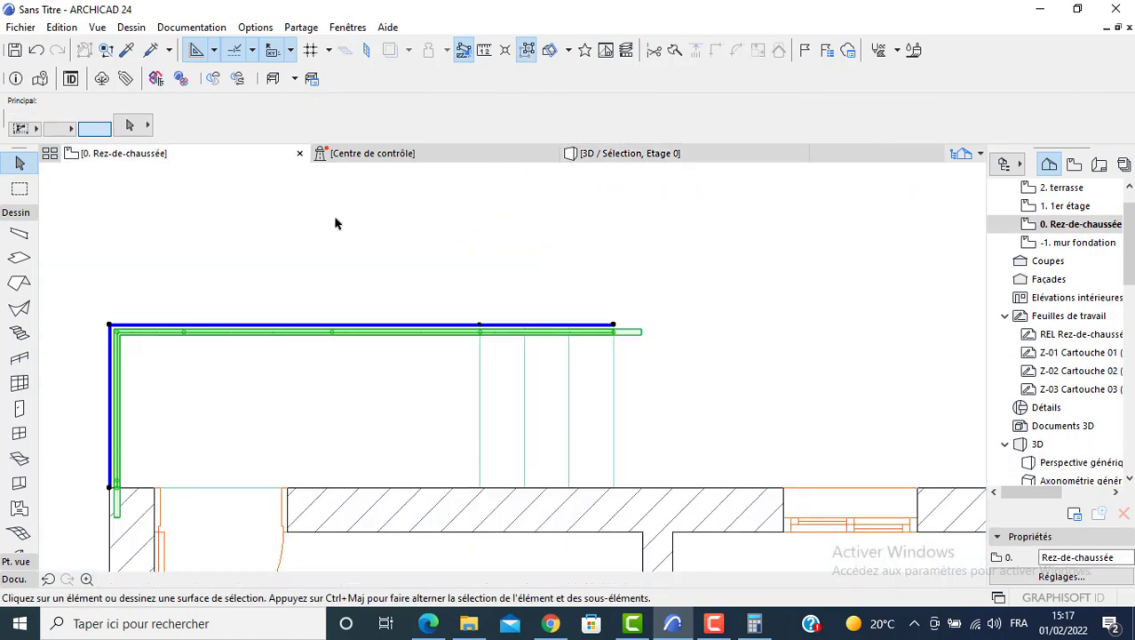
pyautogui.press('F3')
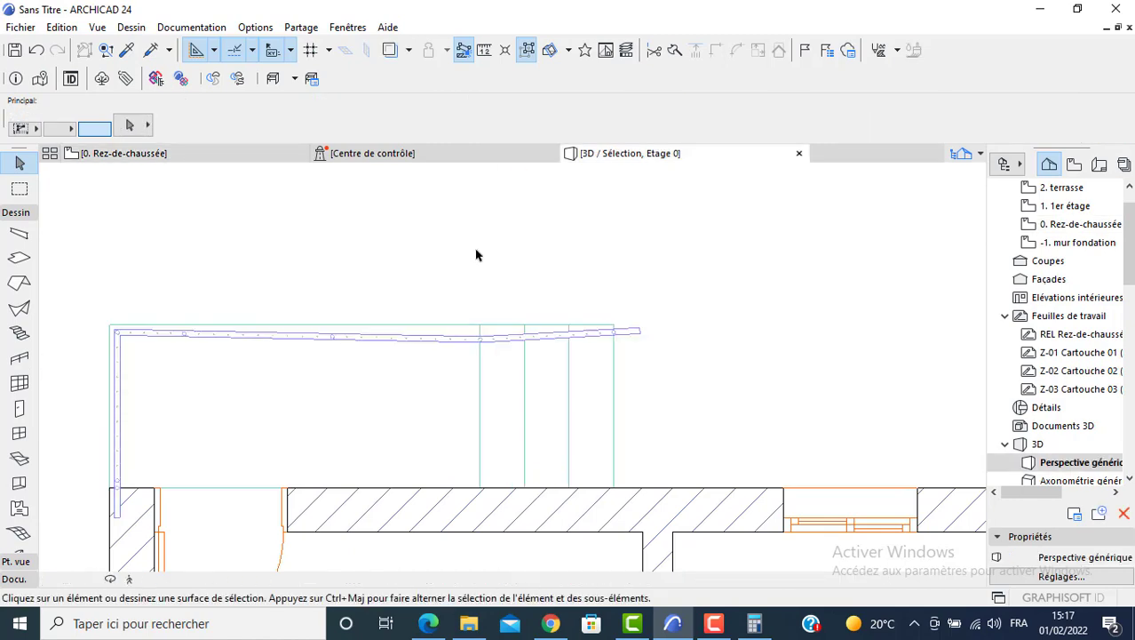
pyautogui.press('F3')
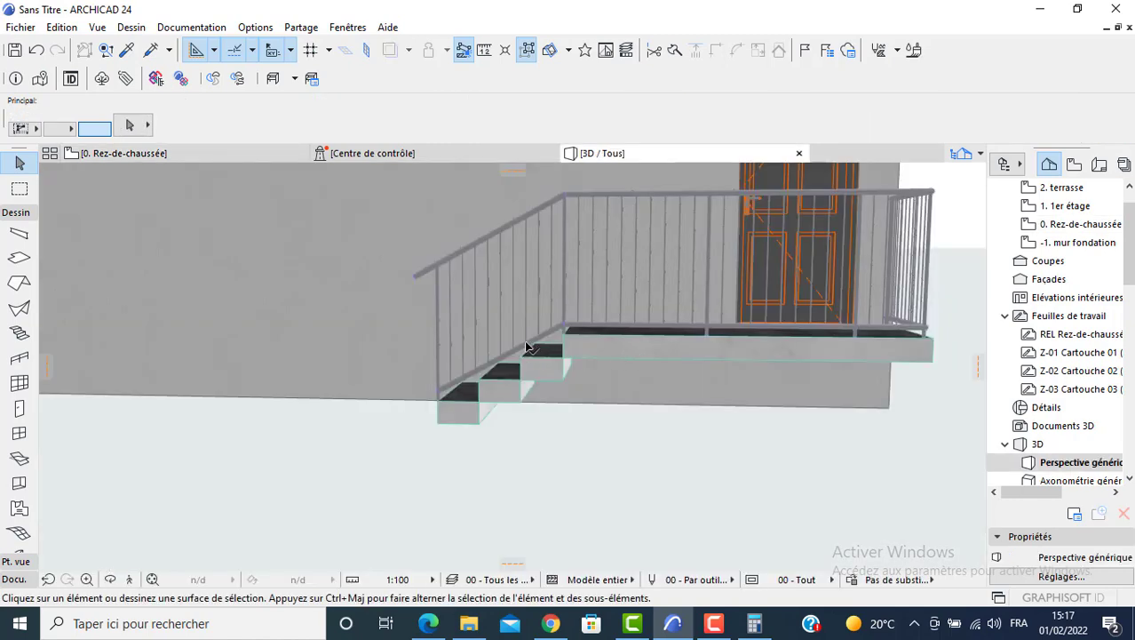
pyautogui.keyDown('shift'); pyautogui.moveTo(526, 348); pyautogui.dragTo(681, 423, button='middle'); pyautogui.keyUp('shift')
# Move the railing's node between steps and landing 0,05 m back onto the slab's outer edge in plan.
pyautogui.press('F2')
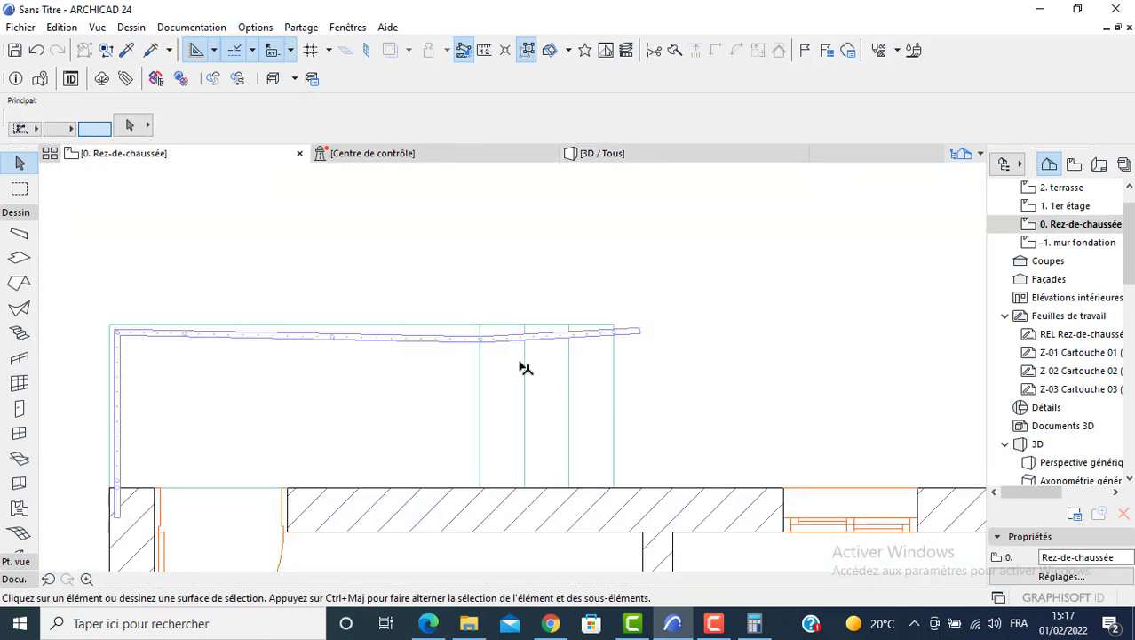
pyautogui.click(485, 343)
pyautogui.scroll(3, 481, 337)
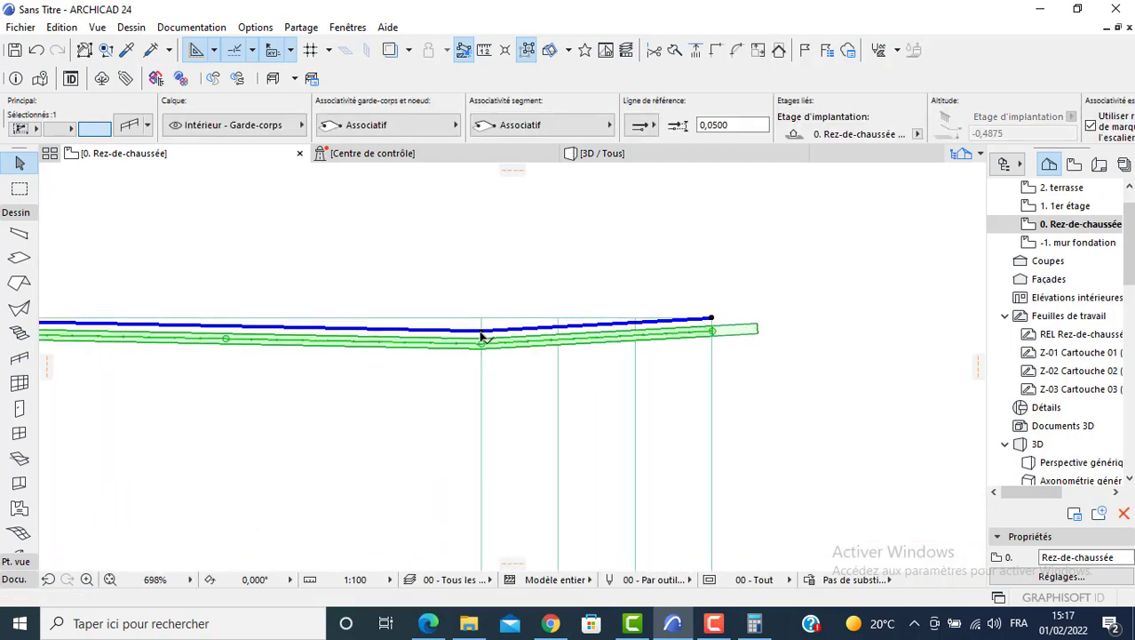
pyautogui.click(482, 334)
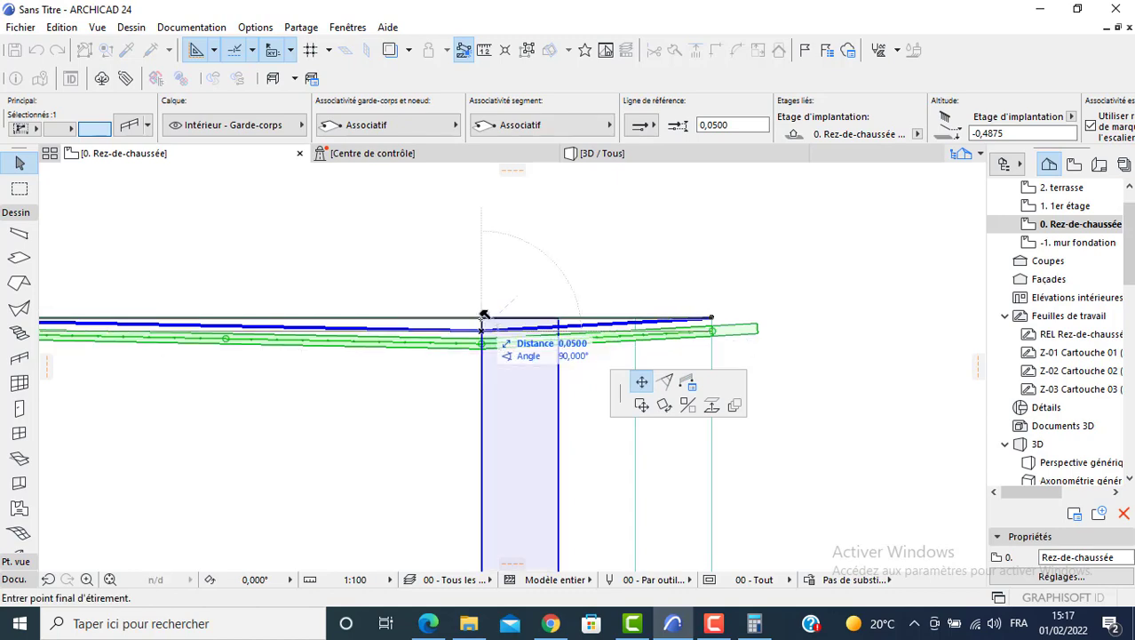
pyautogui.click(481, 317)
pyautogui.press('Escape')
# Raise the railing's node at the top of the steps vertically by 0,1625 m and check the railing in 3D.
pyautogui.click(590, 154)
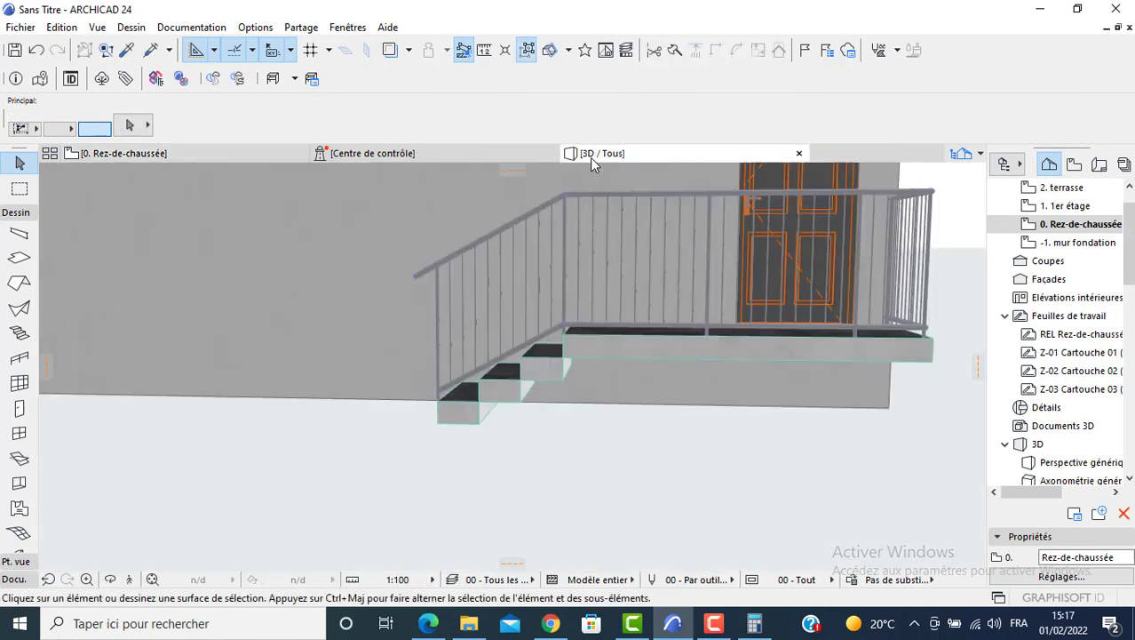
pyautogui.keyDown('shift'); pyautogui.moveTo(318, 335); pyautogui.dragTo(569, 345, button='middle'); pyautogui.keyUp('shift')
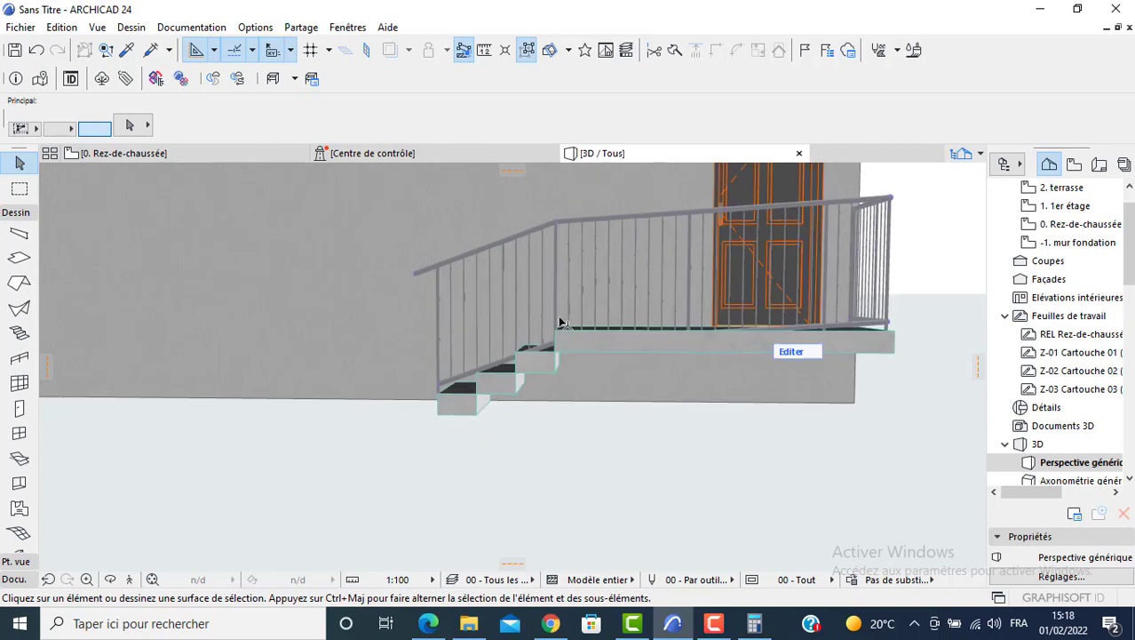
pyautogui.click(555, 346)
pyautogui.click(558, 355)
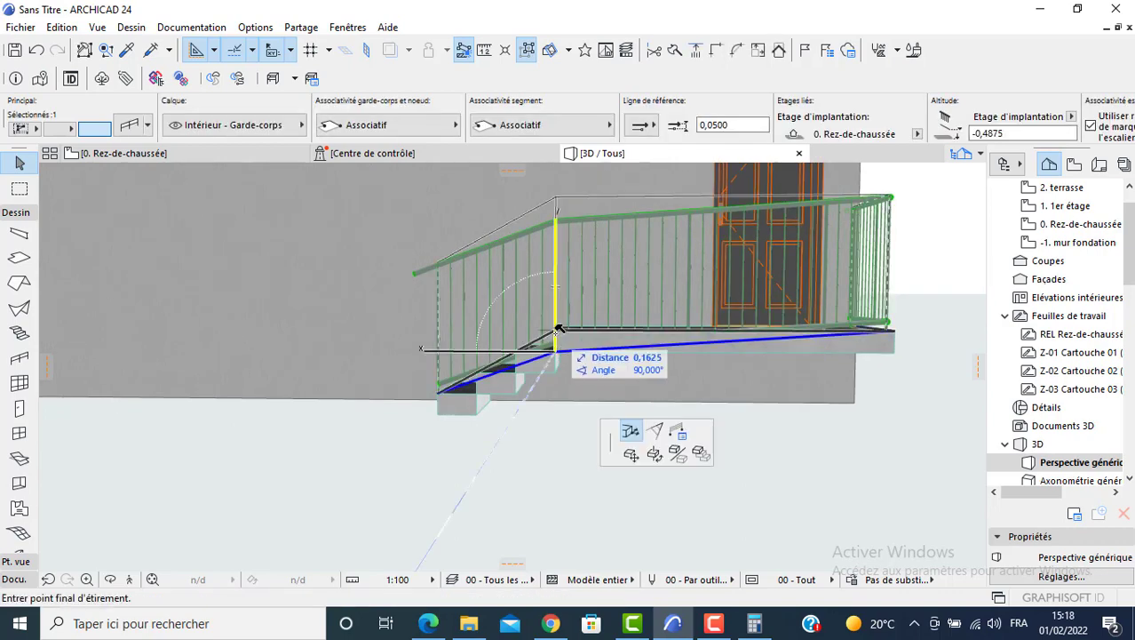
pyautogui.click(363, 392)
pyautogui.scroll(-2, 383, 422)
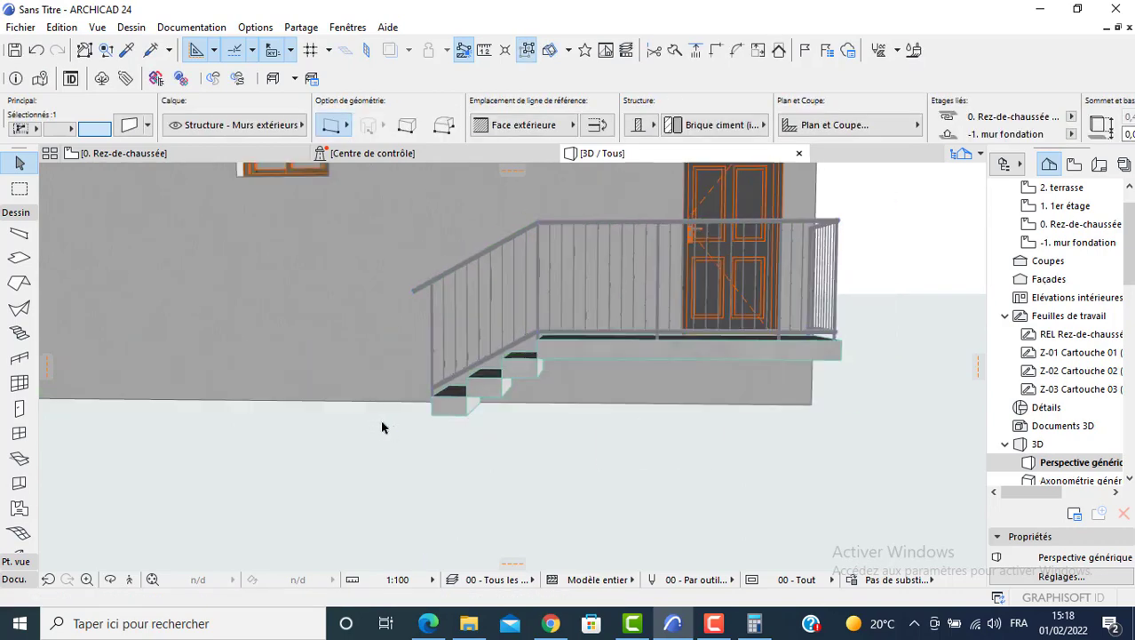
pyautogui.keyDown('shift'); pyautogui.moveTo(725, 443); pyautogui.dragTo(566, 441, button='middle'); pyautogui.keyUp('shift')
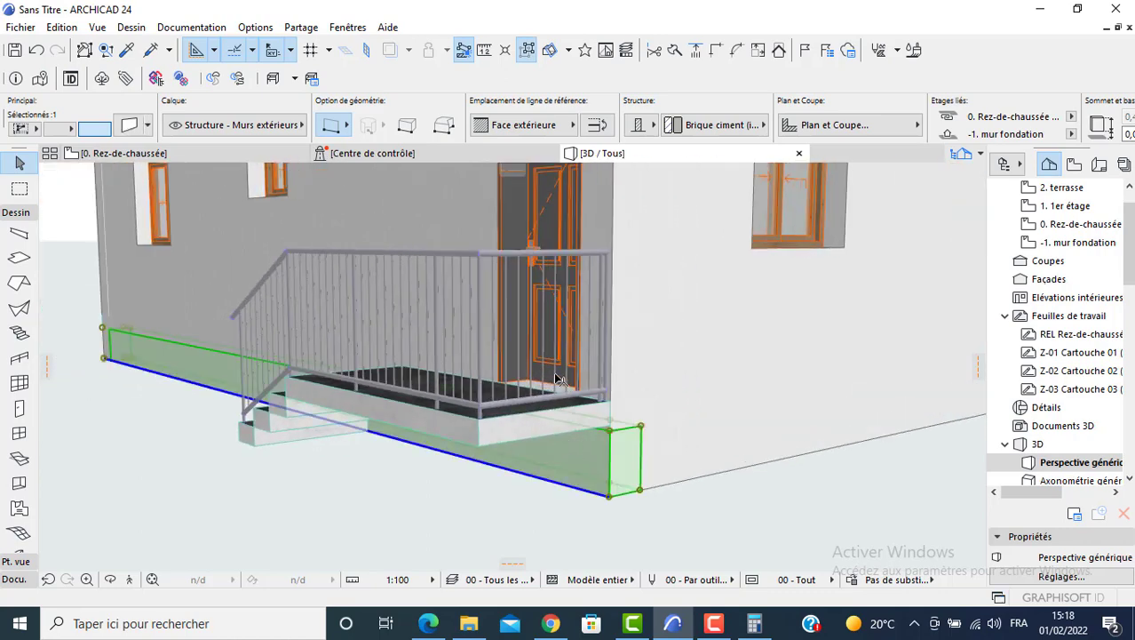
pyautogui.keyDown('shift'); pyautogui.moveTo(558, 379); pyautogui.dragTo(390, 357, button='middle'); pyautogui.keyUp('shift')
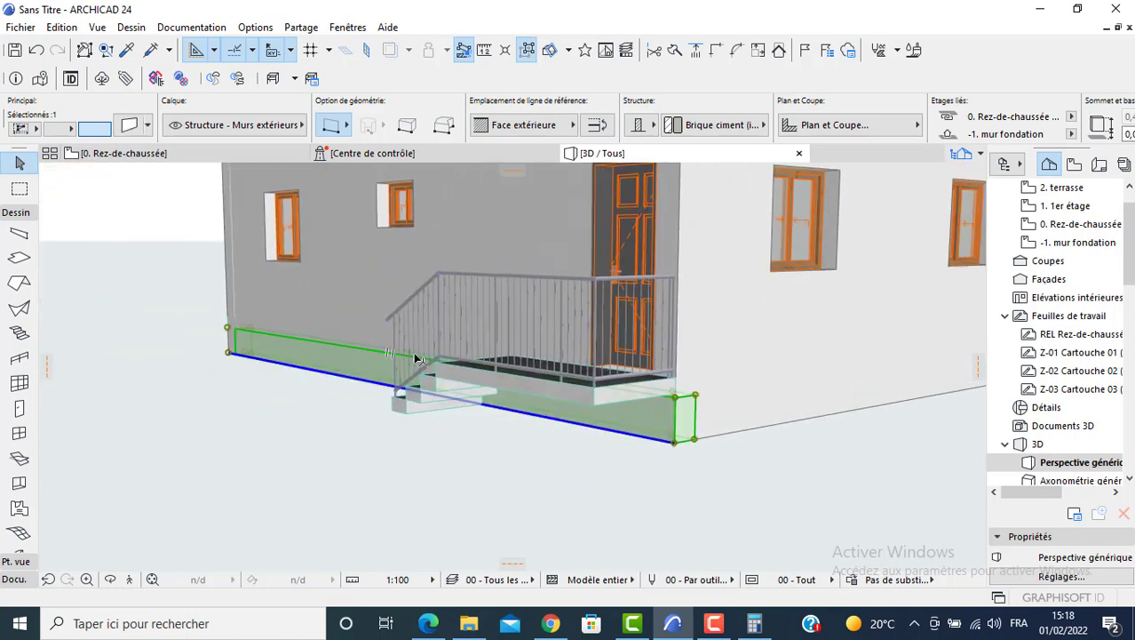
# In the ground-floor plan, set the Slab tool's default thickness to 0,2 m and its elevation to project zero to 3,65 m.
pyautogui.press('F2')
pyautogui.scroll(-5, 435, 377)
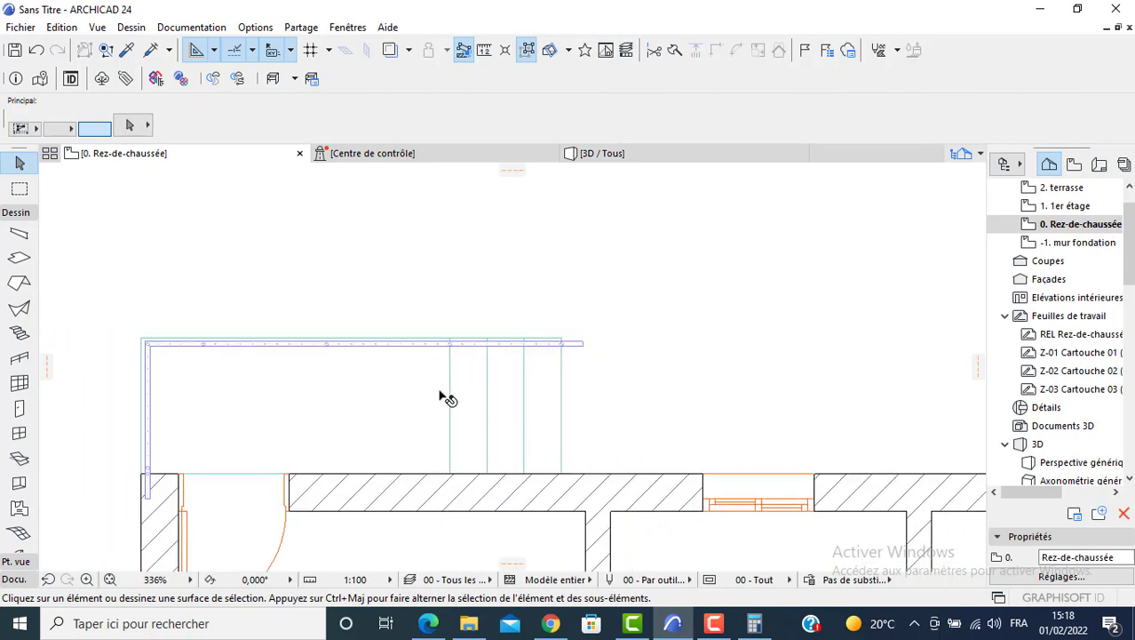
pyautogui.moveTo(363, 357); pyautogui.dragTo(396, 242, button='middle')
pyautogui.scroll(-4, 372, 309)
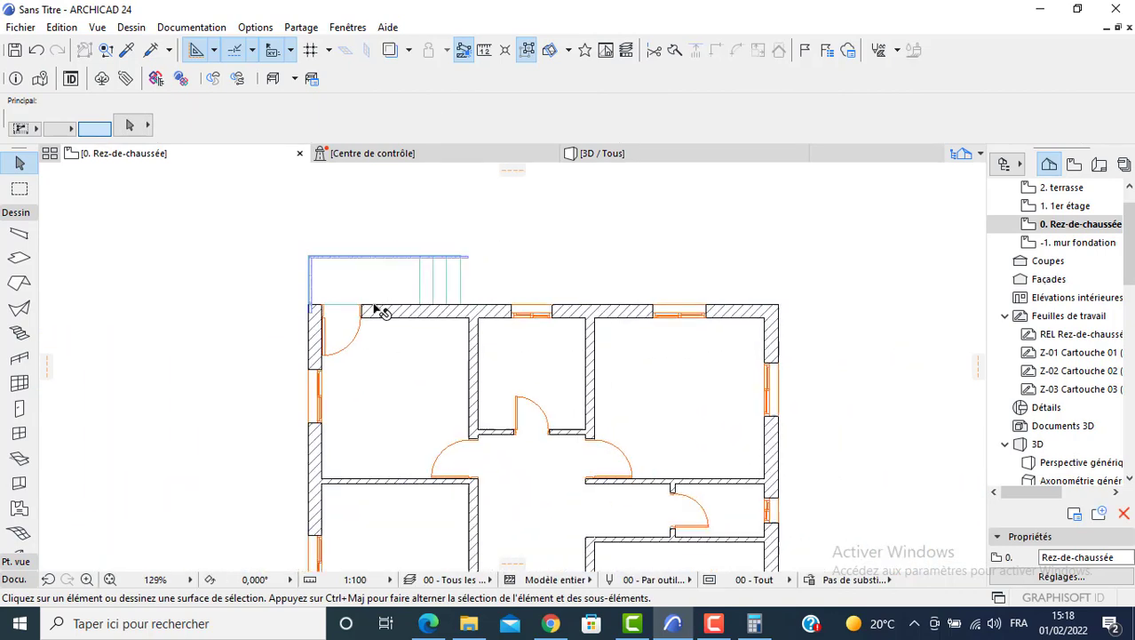
pyautogui.doubleClick(19, 257)
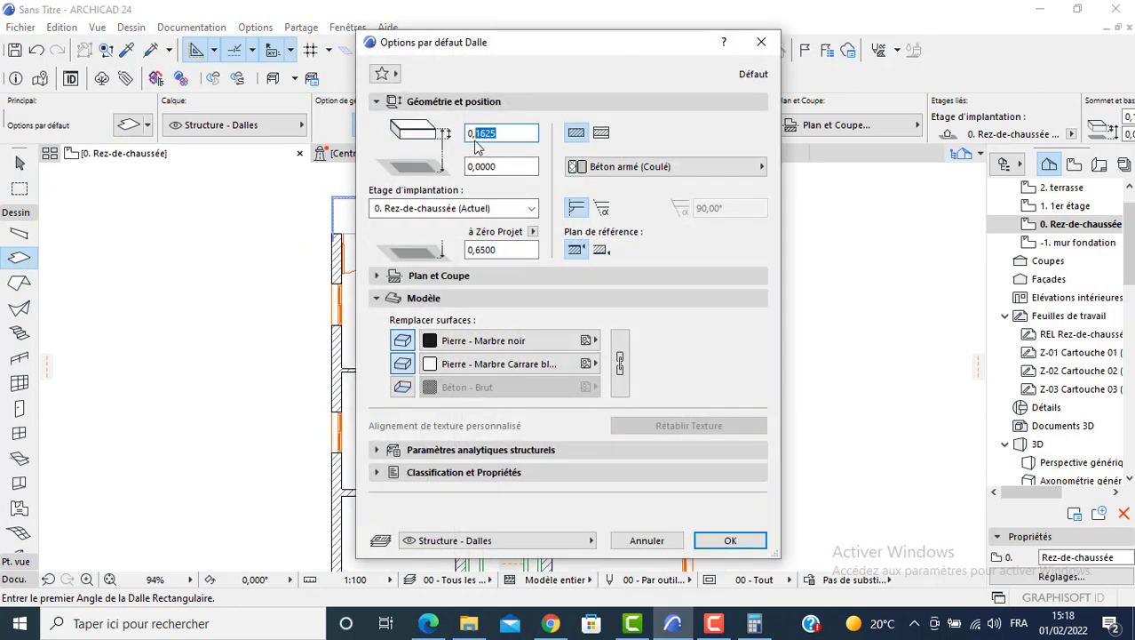
pyautogui.write('2')
pyautogui.click(515, 251)
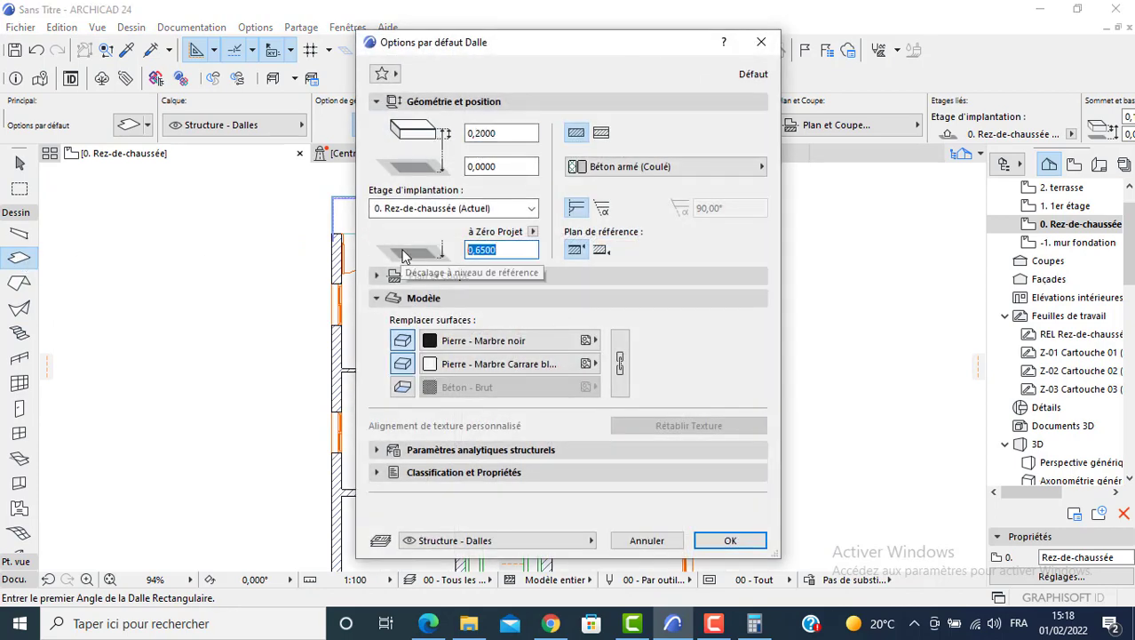
pyautogui.write('3')
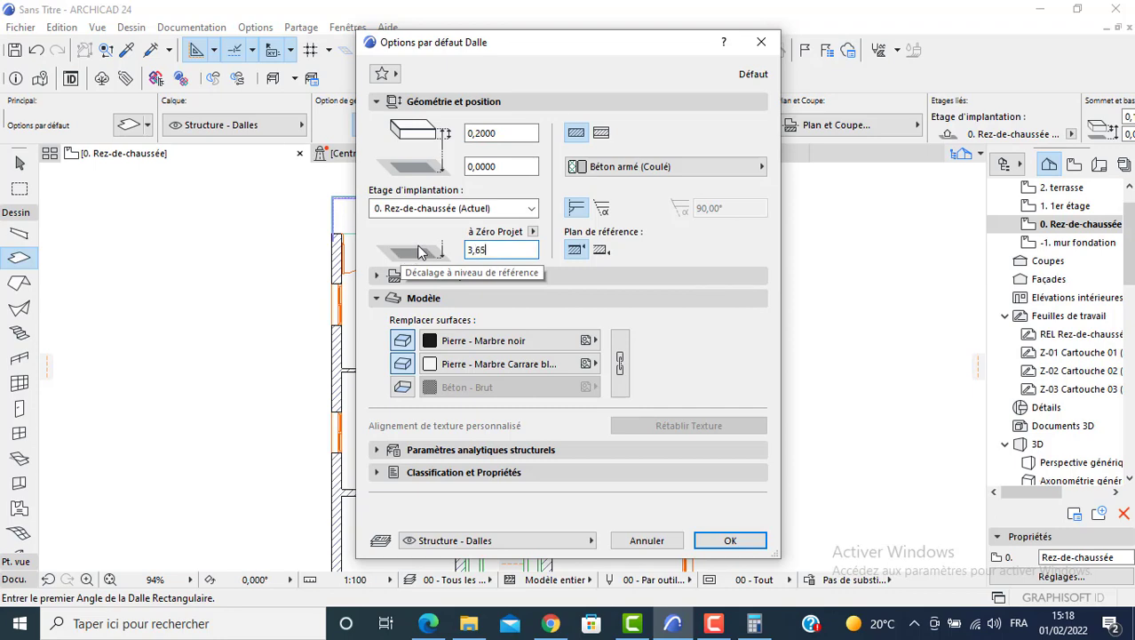
pyautogui.write(',6500')
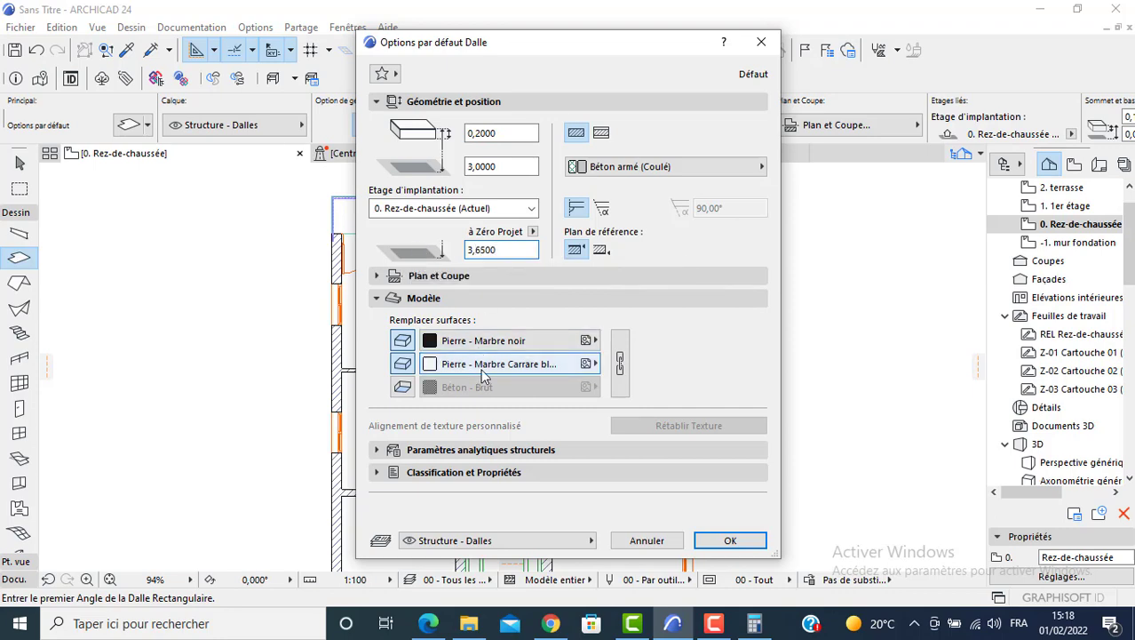
# Set the default slab's edge surface to Enduit - Blanc nature and accept the slab settings.
pyautogui.click(481, 367)
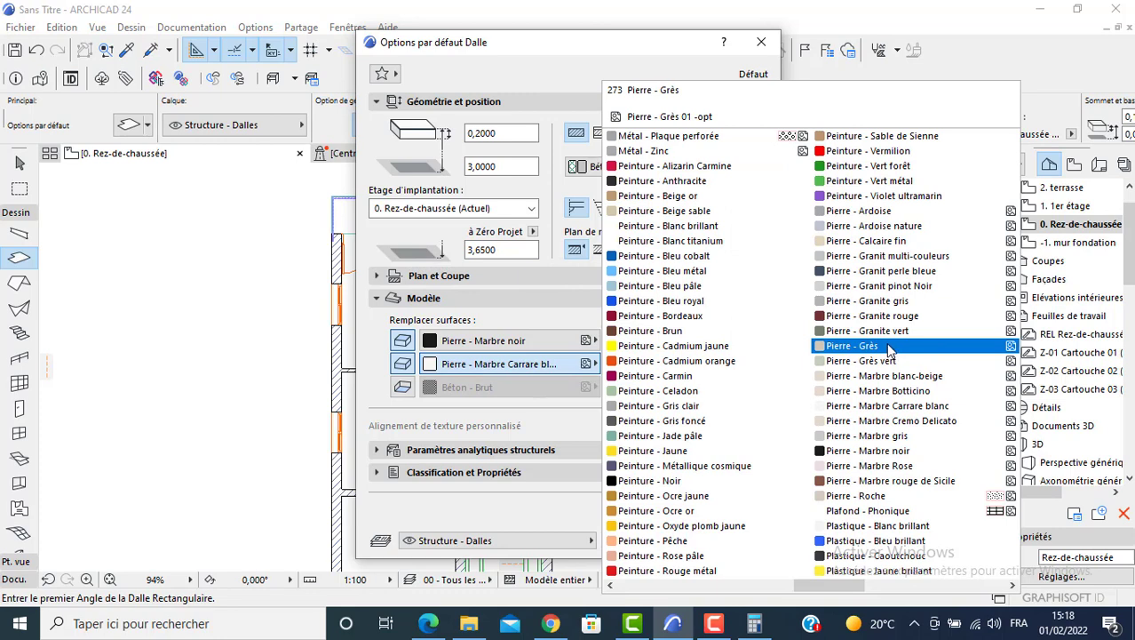
pyautogui.scroll(2, 889, 346)
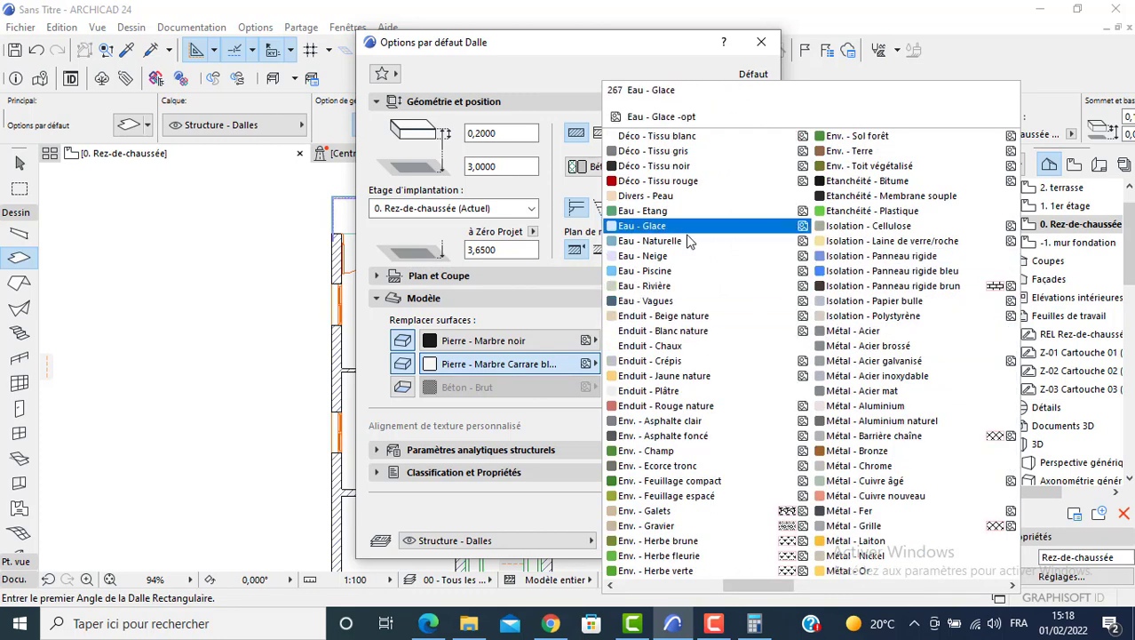
pyautogui.click(674, 331)
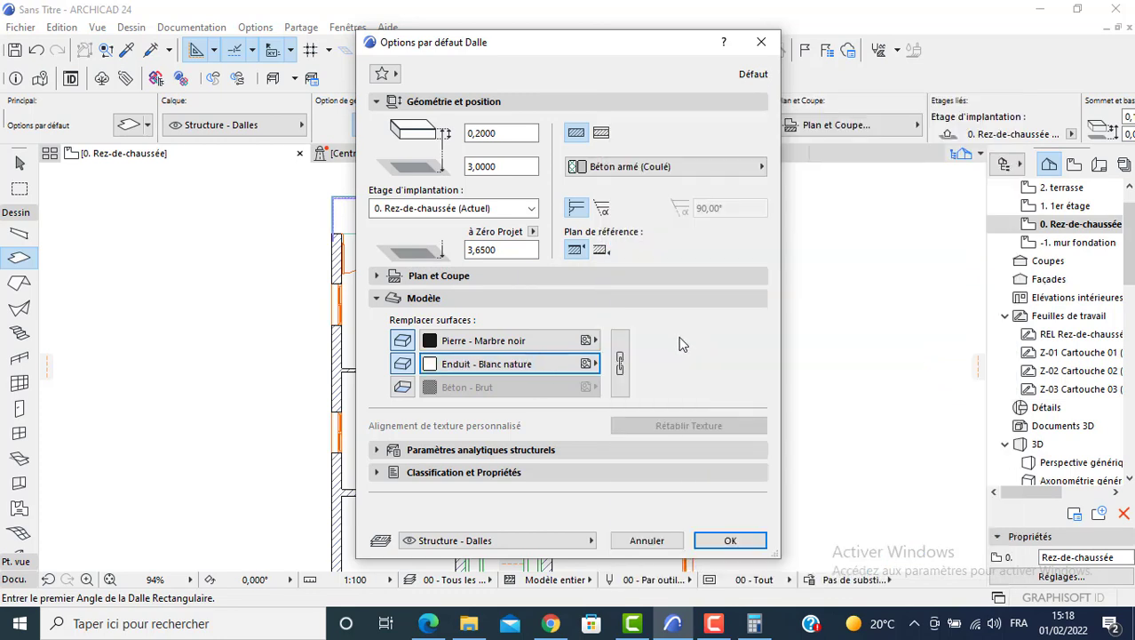
pyautogui.click(730, 541)
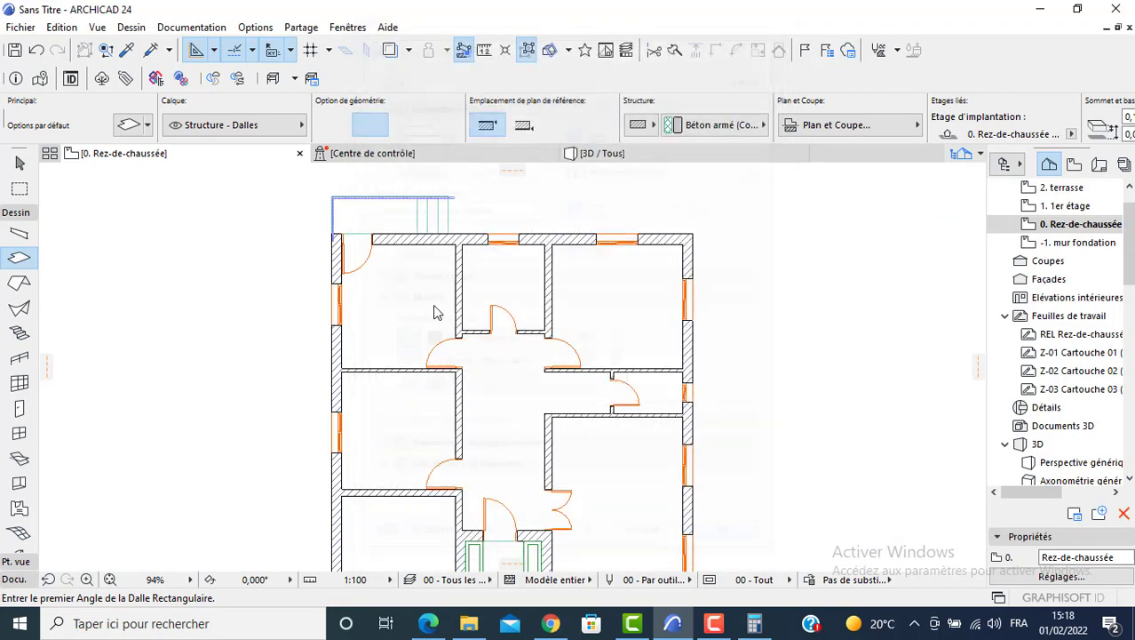
# Draw a 10,5 by 11 m rectangular slab over the house's outer corners and check it in 3D.
pyautogui.click(332, 233)
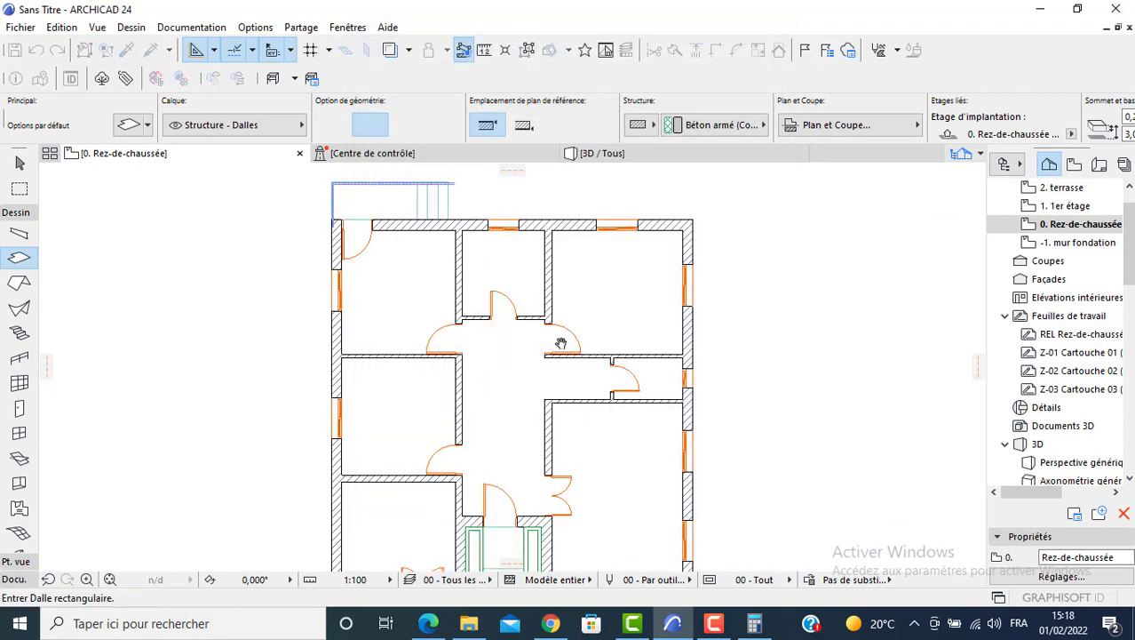
pyautogui.scroll(-5, 558, 337)
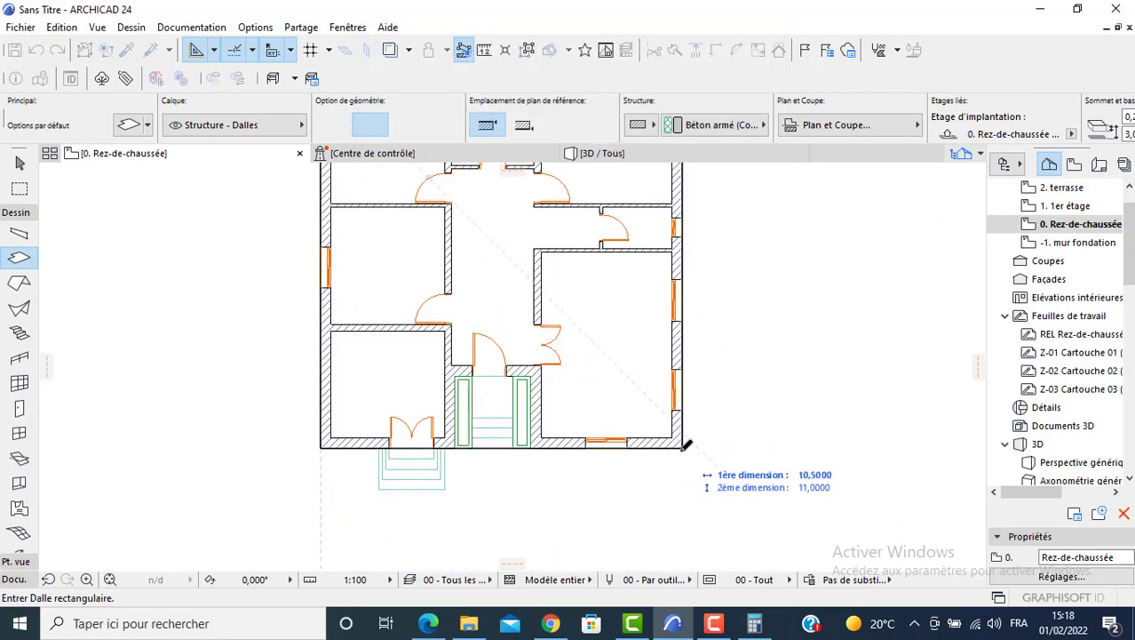
pyautogui.click(685, 445)
pyautogui.press('F3')
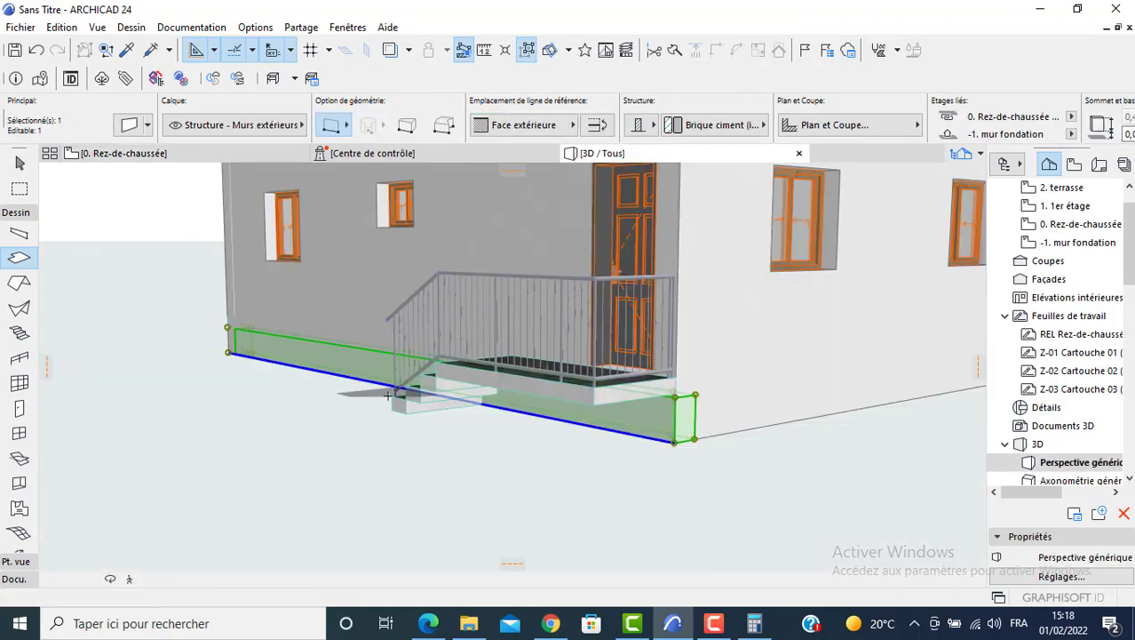
pyautogui.scroll(-2, 395, 359)
pyautogui.moveTo(410, 289); pyautogui.dragTo(462, 436, button='middle')
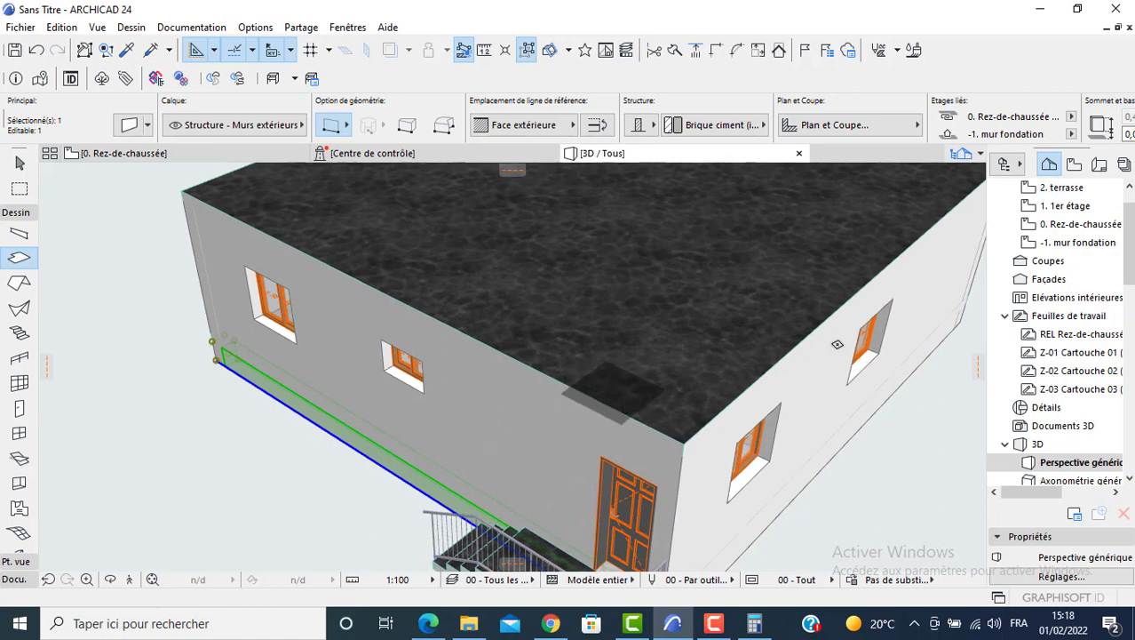
# Open the 1er étage plan and show the storey below as its trace reference.
pyautogui.doubleClick(1058, 208)
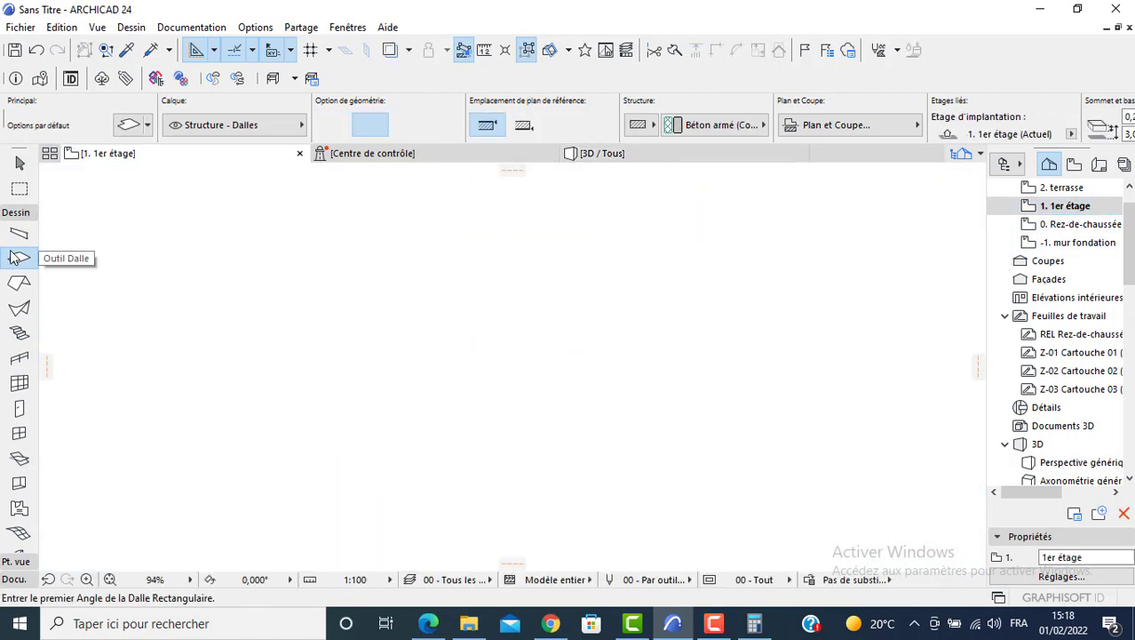
pyautogui.click(392, 51)
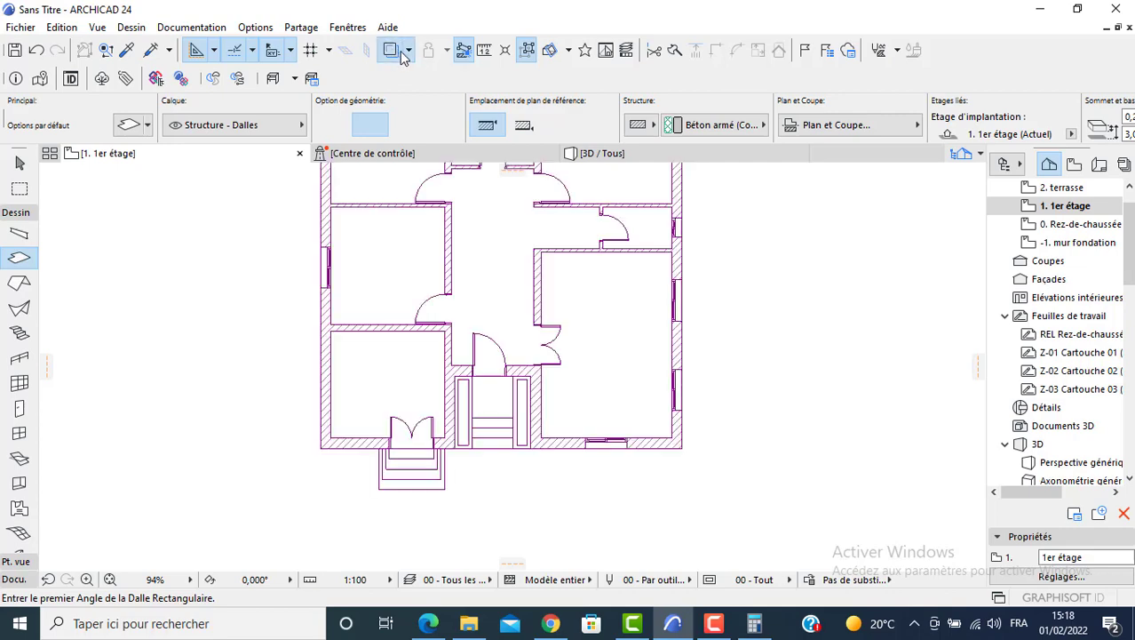
pyautogui.click(409, 54)
pyautogui.moveTo(533, 77)
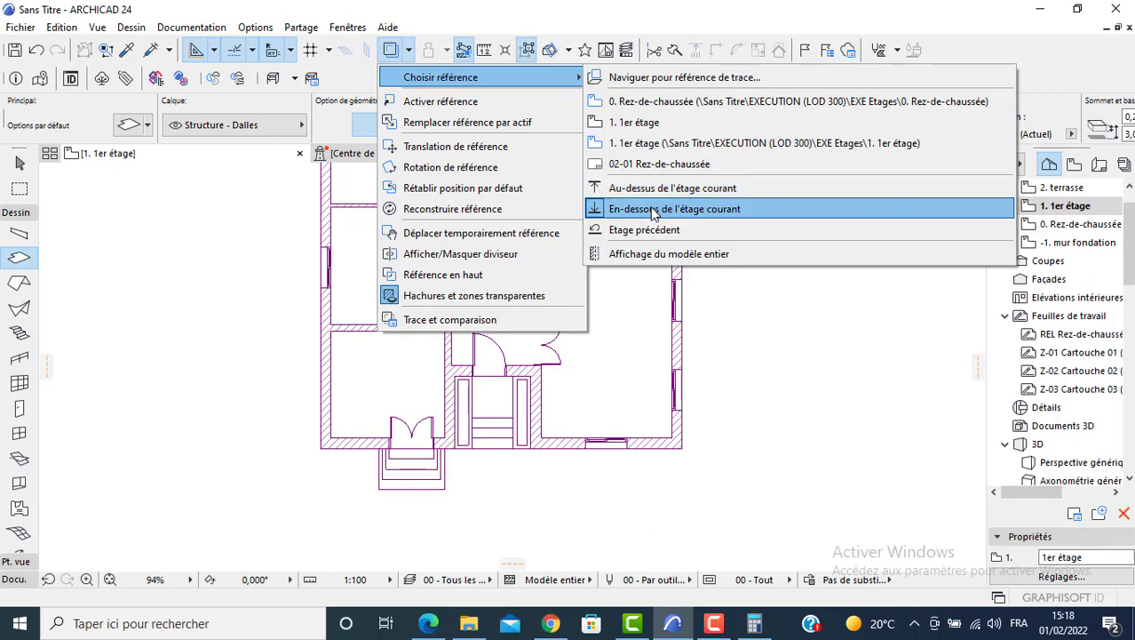
pyautogui.click(733, 322)
pyautogui.scroll(-2, 315, 262)
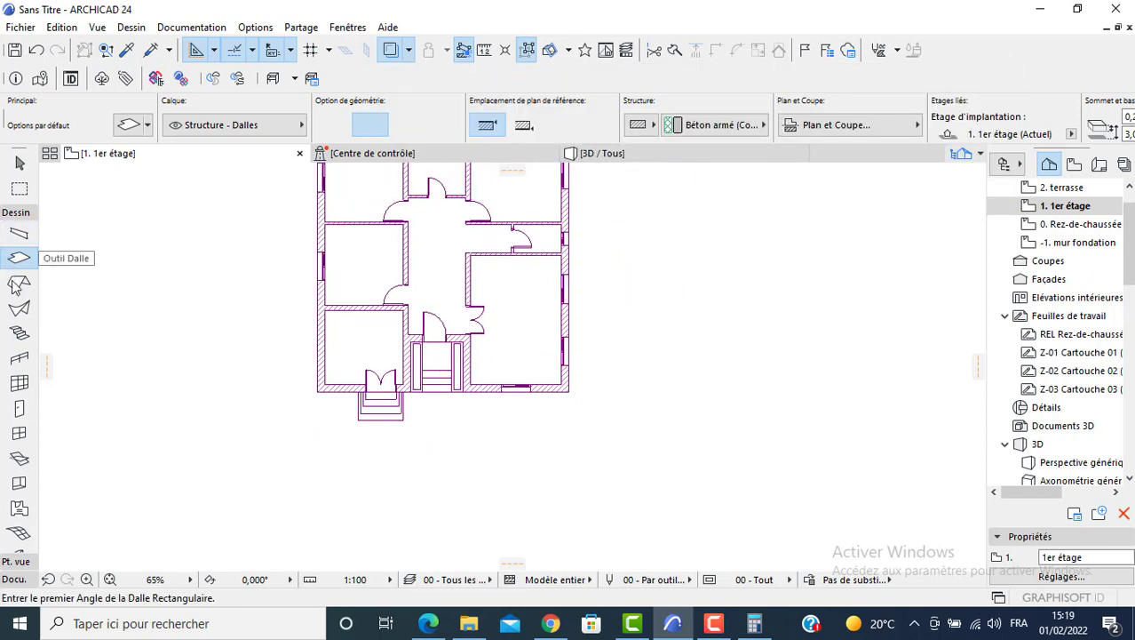
# Activate the Wall tool, review its default settings and choose the chained wall geometry.
pyautogui.scroll(-2, 20, 249)
pyautogui.scroll(1, 16, 239)
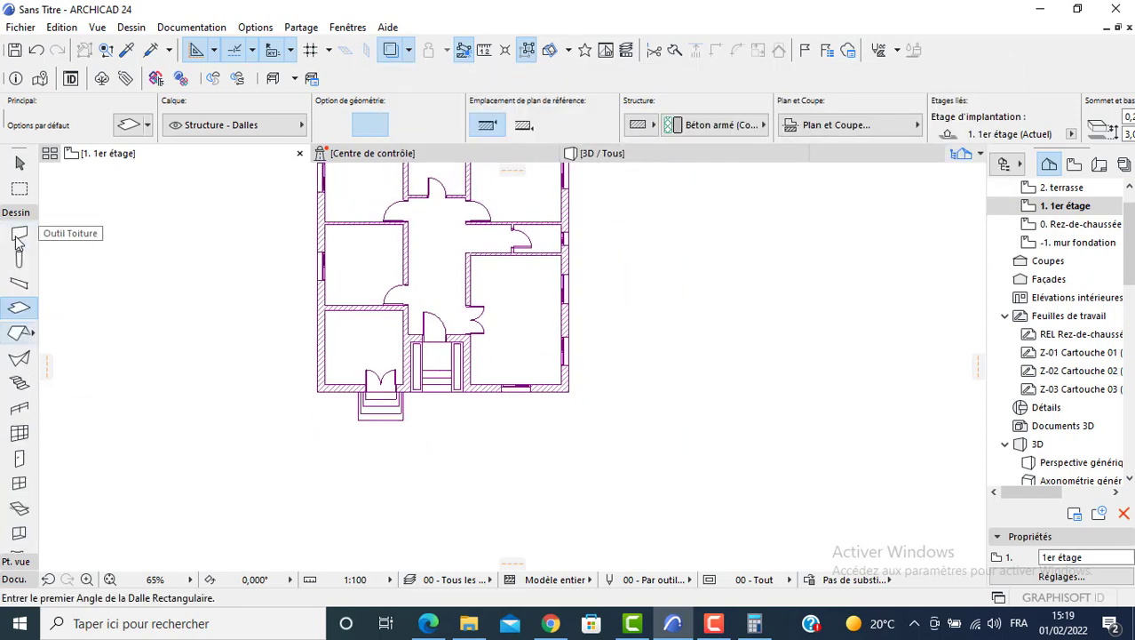
pyautogui.scroll(-1, 16, 239)
pyautogui.scroll(1, 16, 239)
pyautogui.click(16, 236)
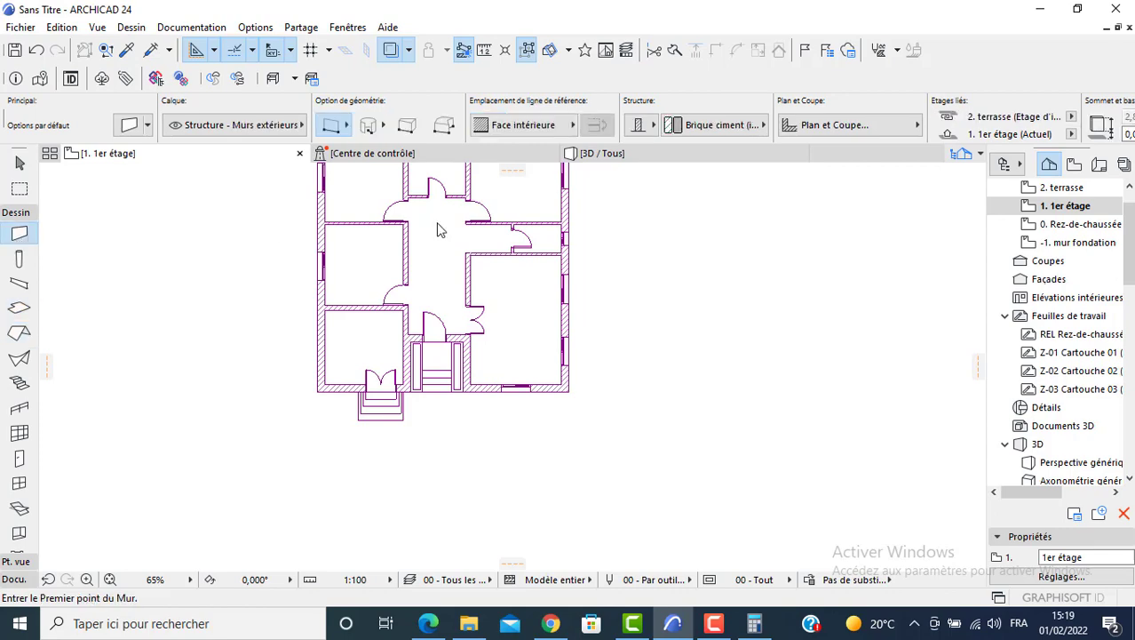
pyautogui.hotkey('ctrl', 't')
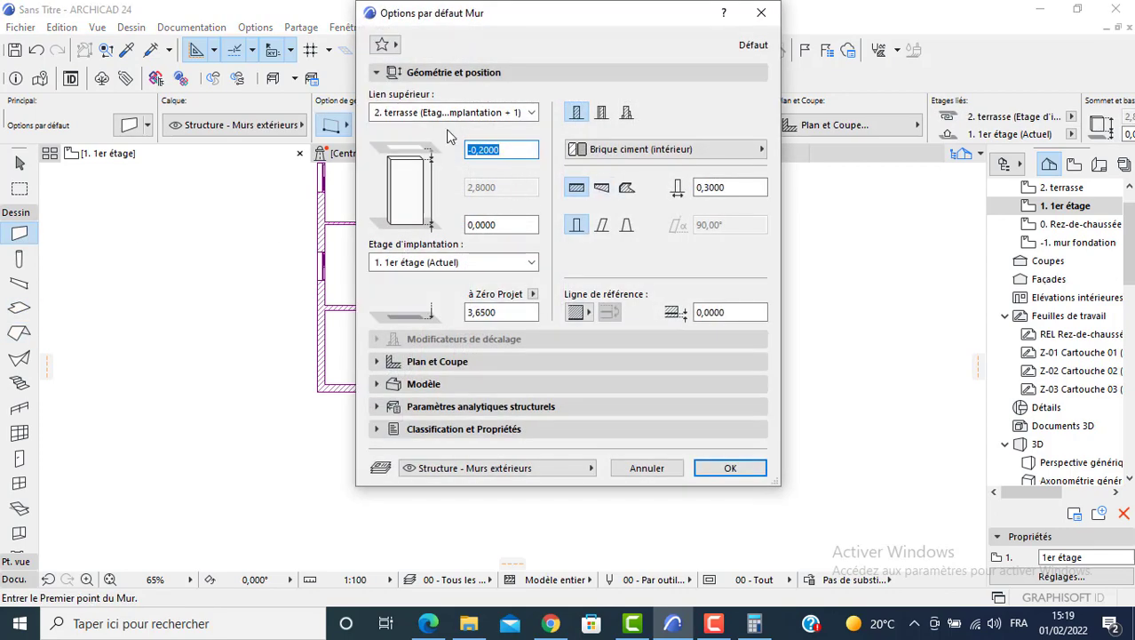
pyautogui.click(729, 469)
pyautogui.moveTo(362, 194); pyautogui.dragTo(351, 270, button='middle')
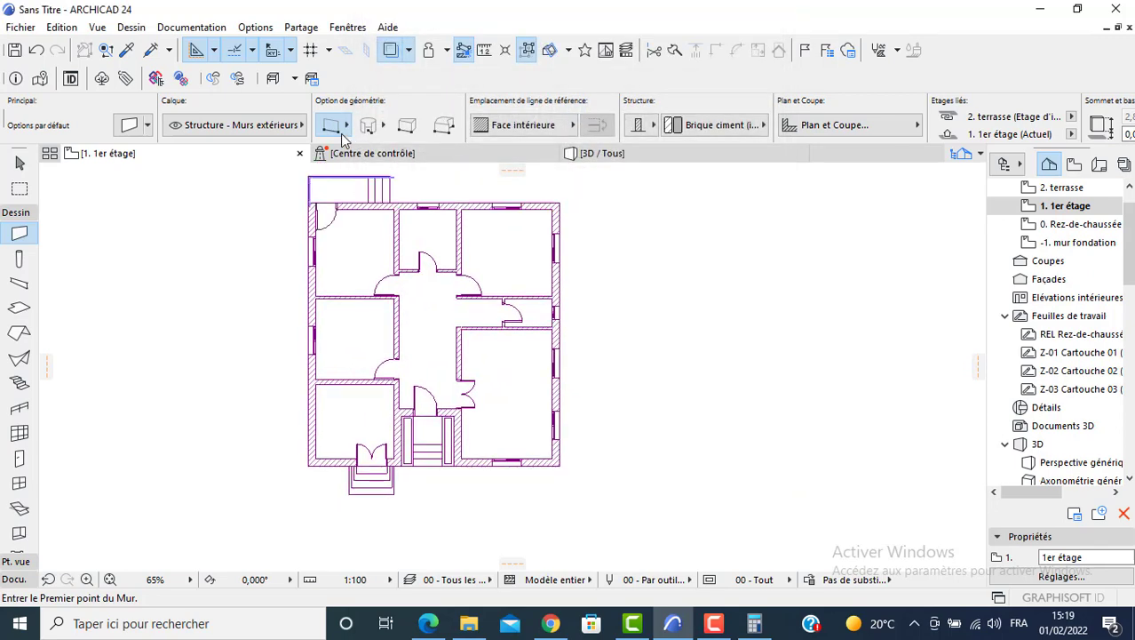
pyautogui.click(345, 130)
pyautogui.click(384, 113)
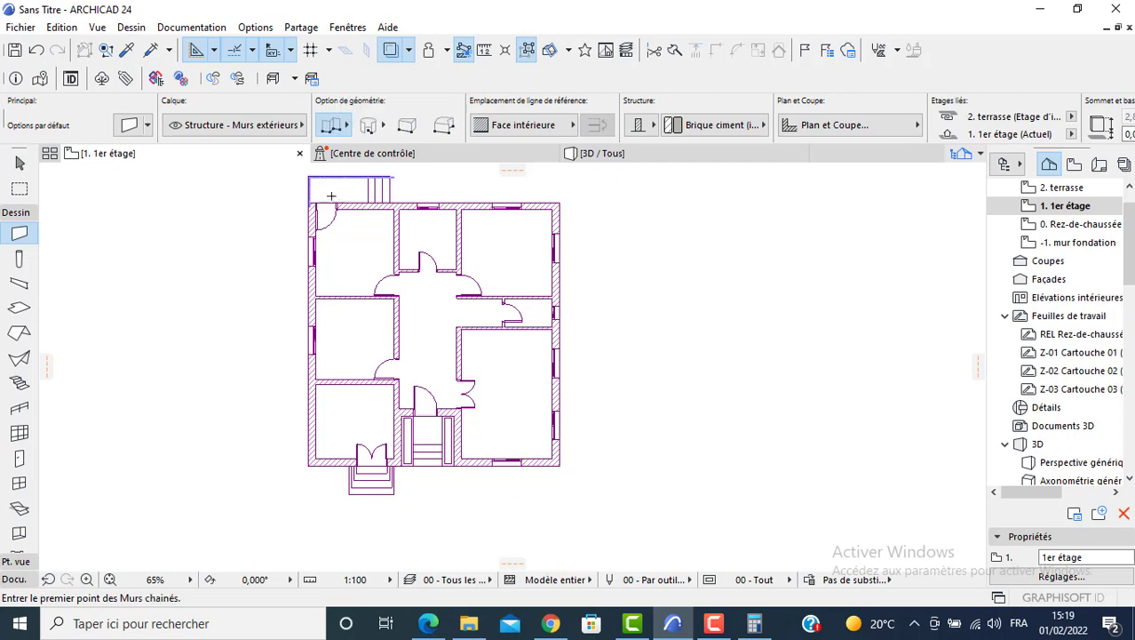
# Start the first-floor outer walls 10,5 m along the rear façade, then along the right façade to 0,9 m beyond the traced front.
pyautogui.scroll(3, 308, 201)
pyautogui.scroll(3, 308, 203)
pyautogui.click(294, 195)
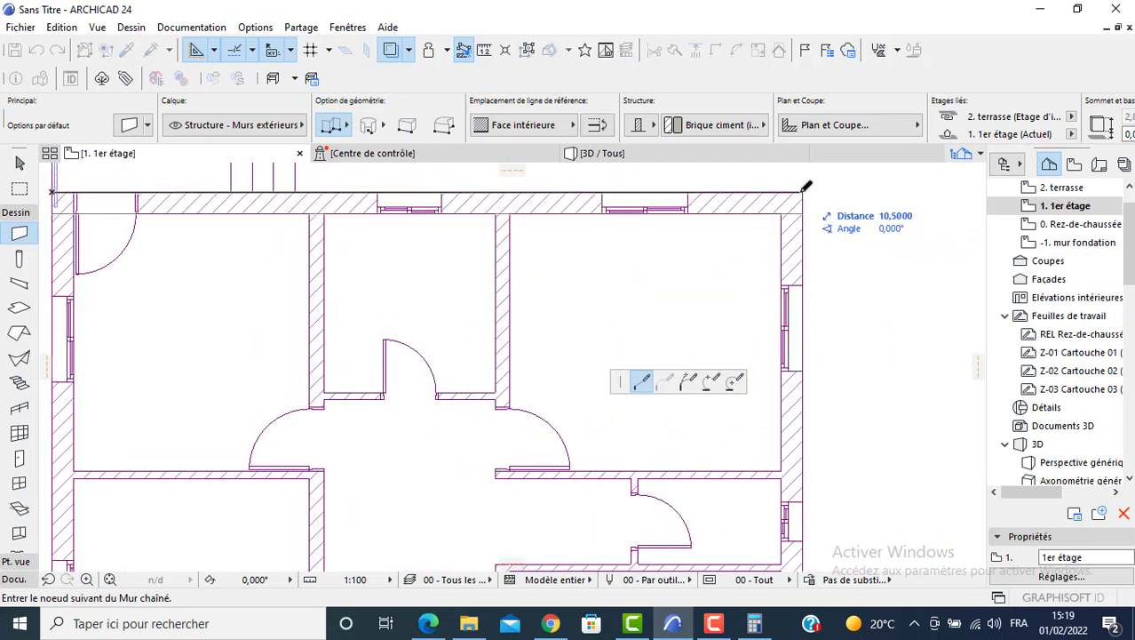
pyautogui.click(803, 190)
pyautogui.write('11,')
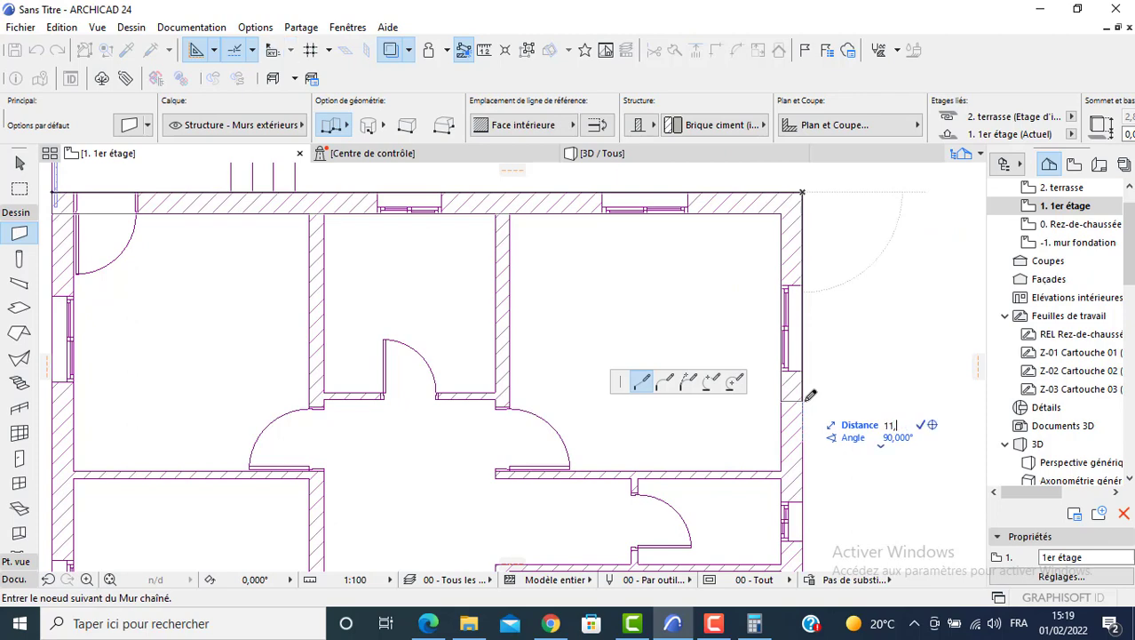
pyautogui.press('Return')
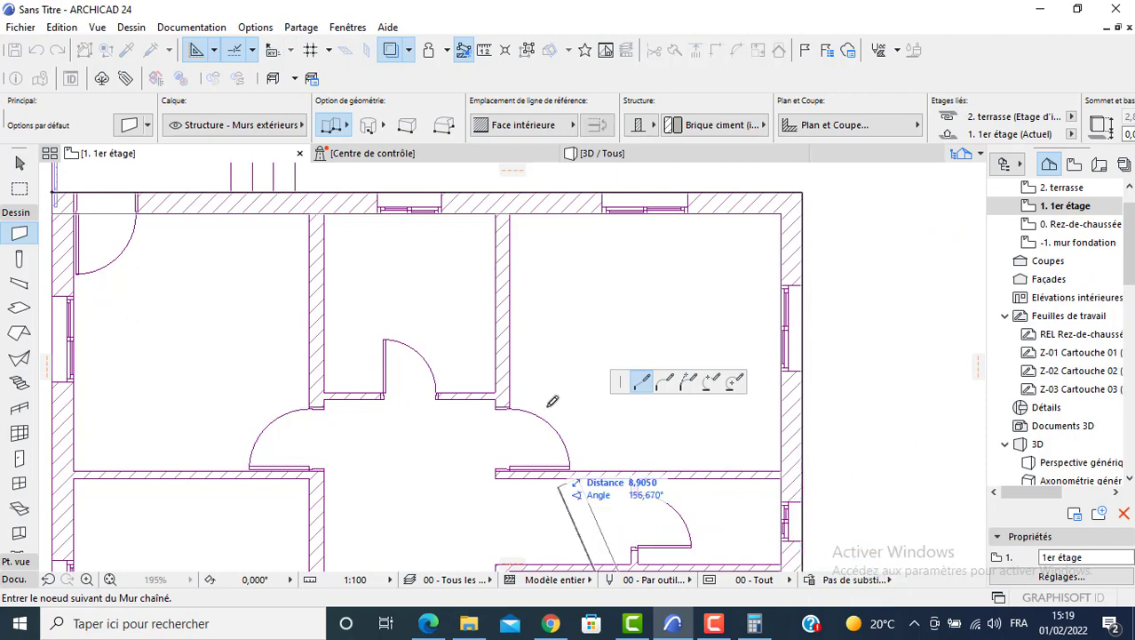
# Continue the walls 6,9 m along the projecting front, return 0,9 m, follow the traced front and left façades, and close the outline.
pyautogui.moveTo(552, 393); pyautogui.dragTo(396, 318, button='middle')
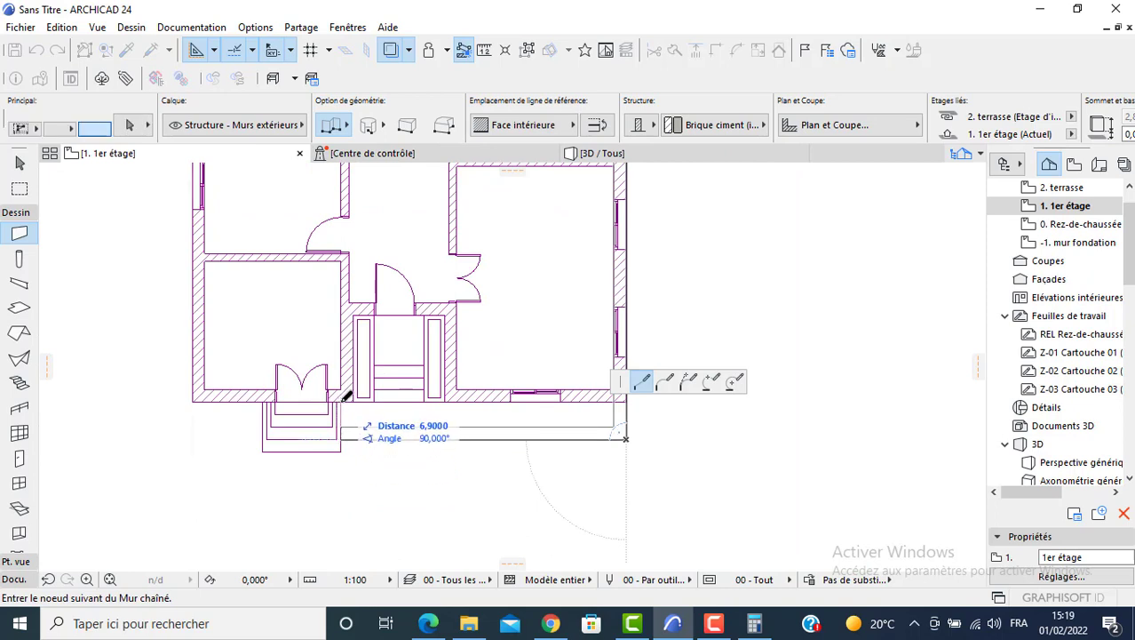
pyautogui.click(342, 400)
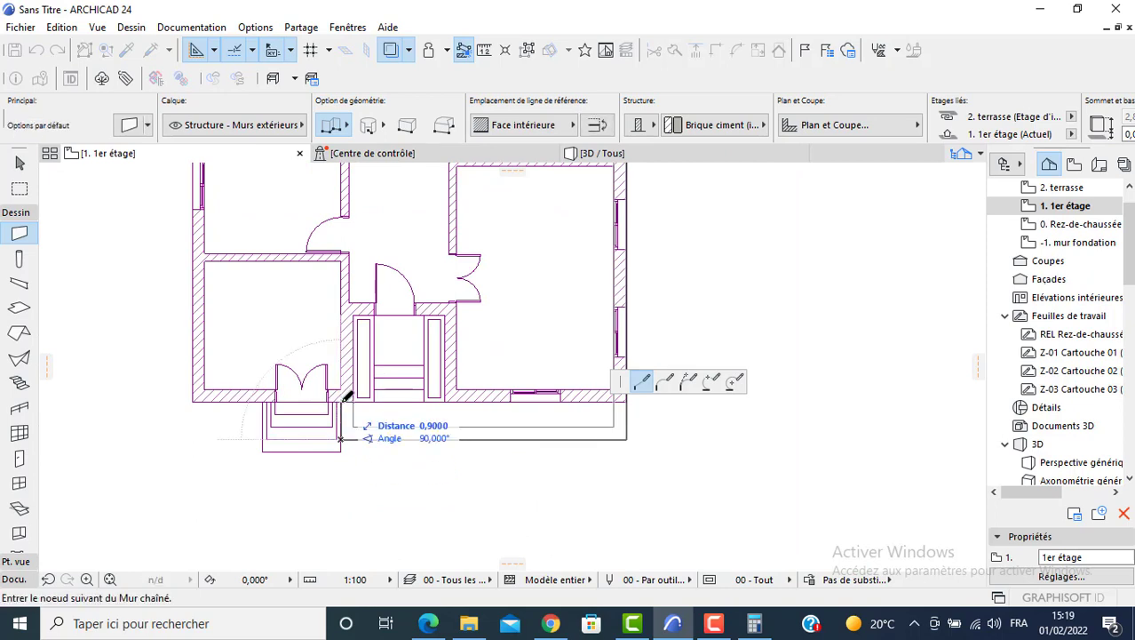
pyautogui.click(342, 401)
pyautogui.click(192, 401)
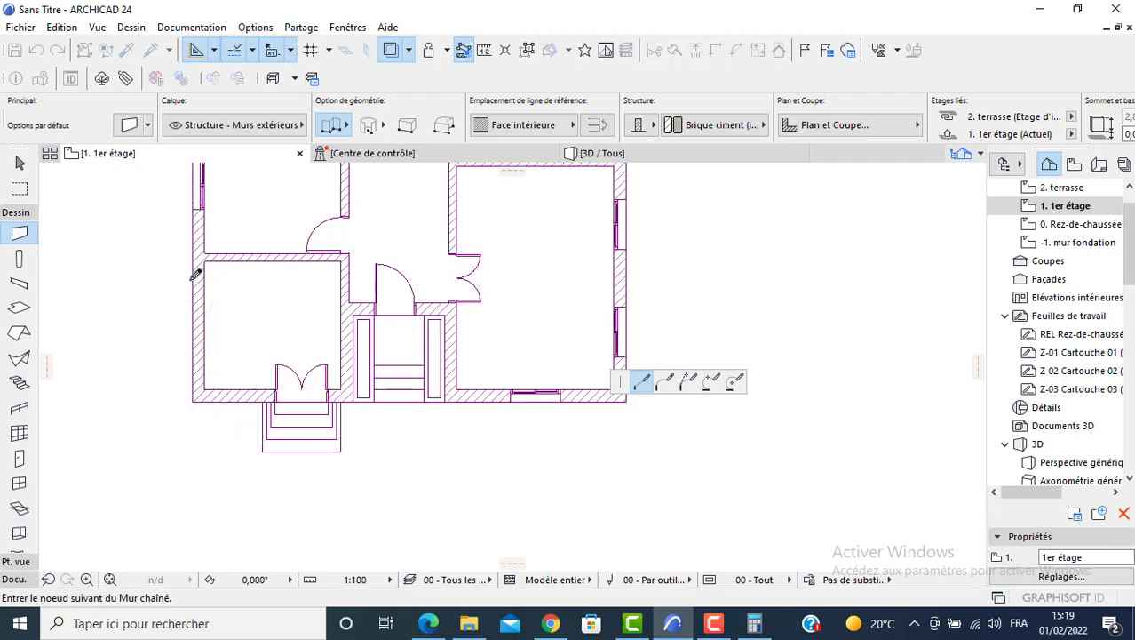
pyautogui.scroll(-3, 193, 275)
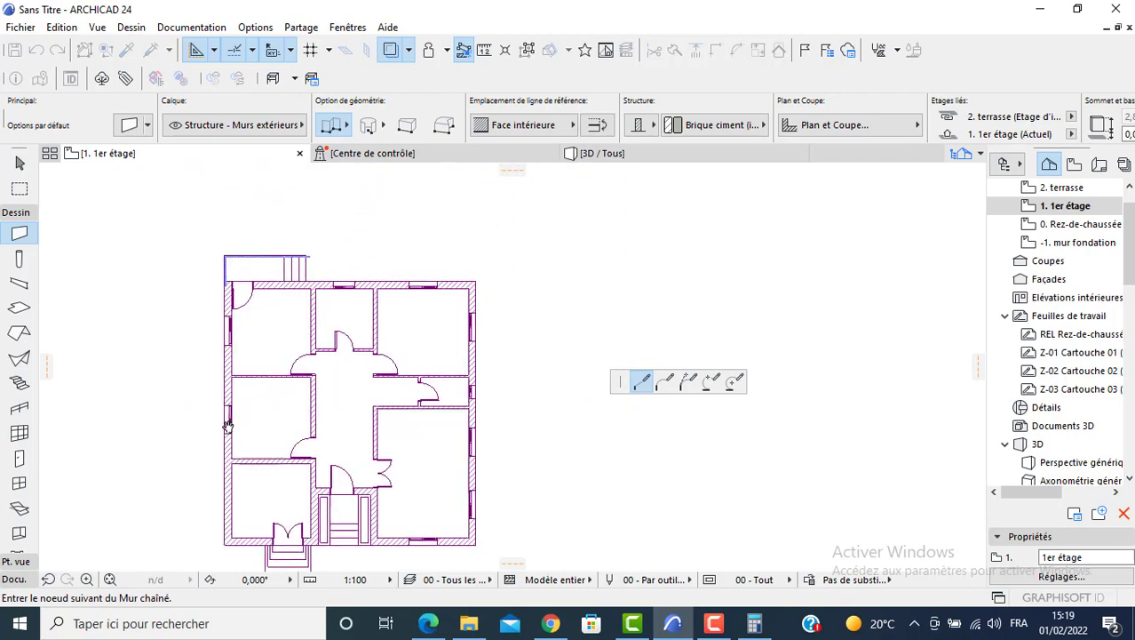
pyautogui.click(226, 276)
pyautogui.moveTo(391, 206); pyautogui.dragTo(391, 149, button='middle')
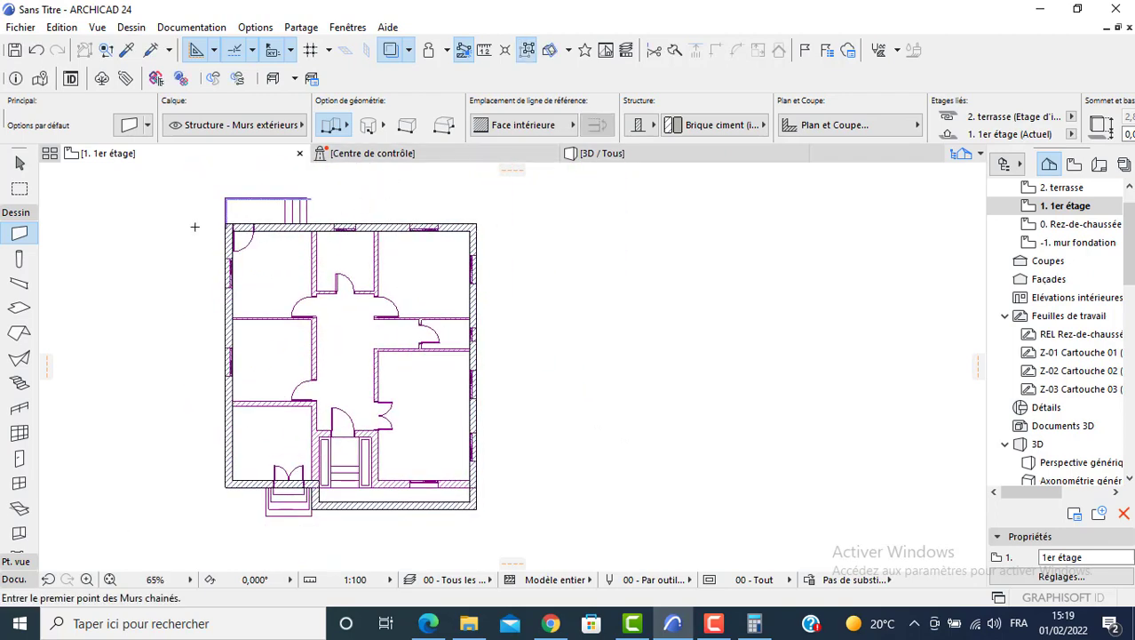
# Hide the trace reference and check the first-floor outer wall outline.
pyautogui.scroll(3, 212, 227)
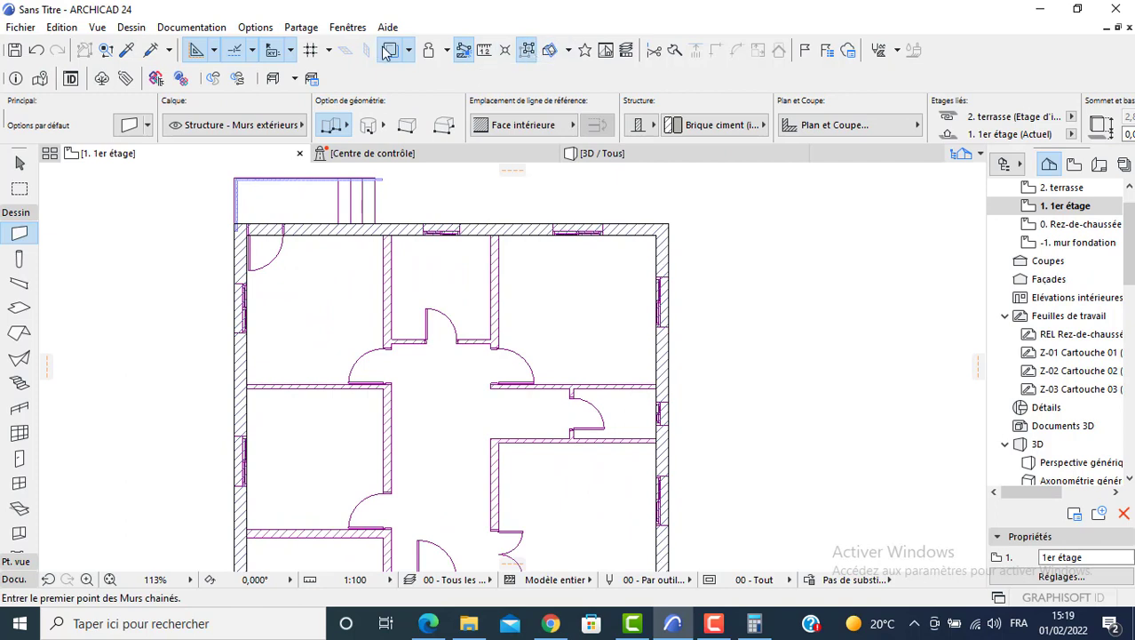
pyautogui.click(389, 51)
pyautogui.scroll(-3, 406, 246)
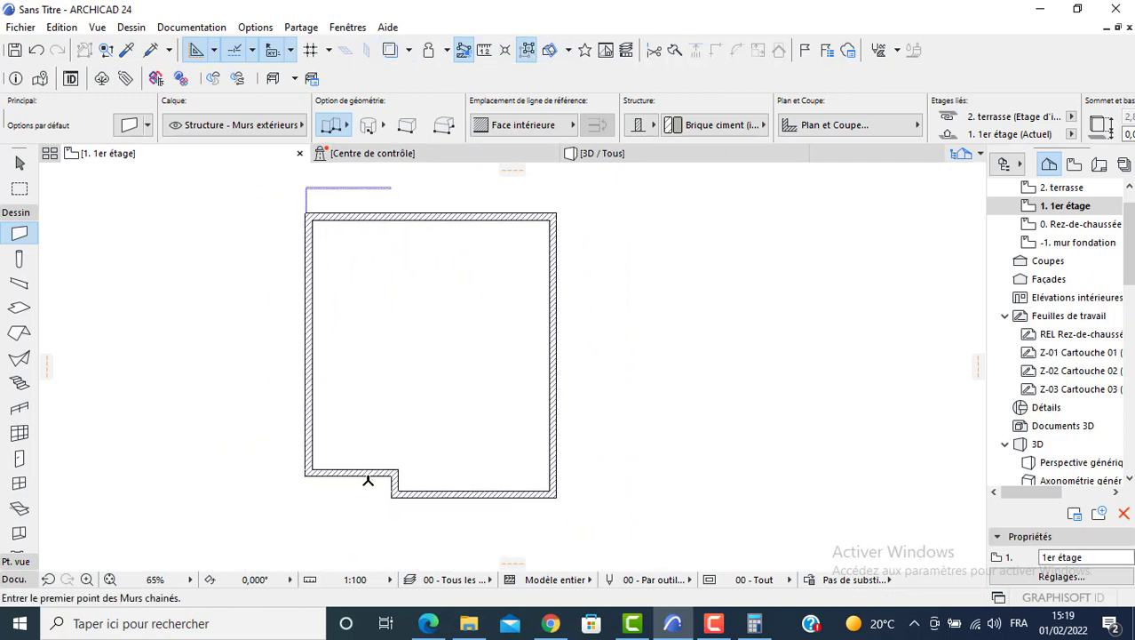
pyautogui.moveTo(381, 314); pyautogui.dragTo(400, 255, button='middle')
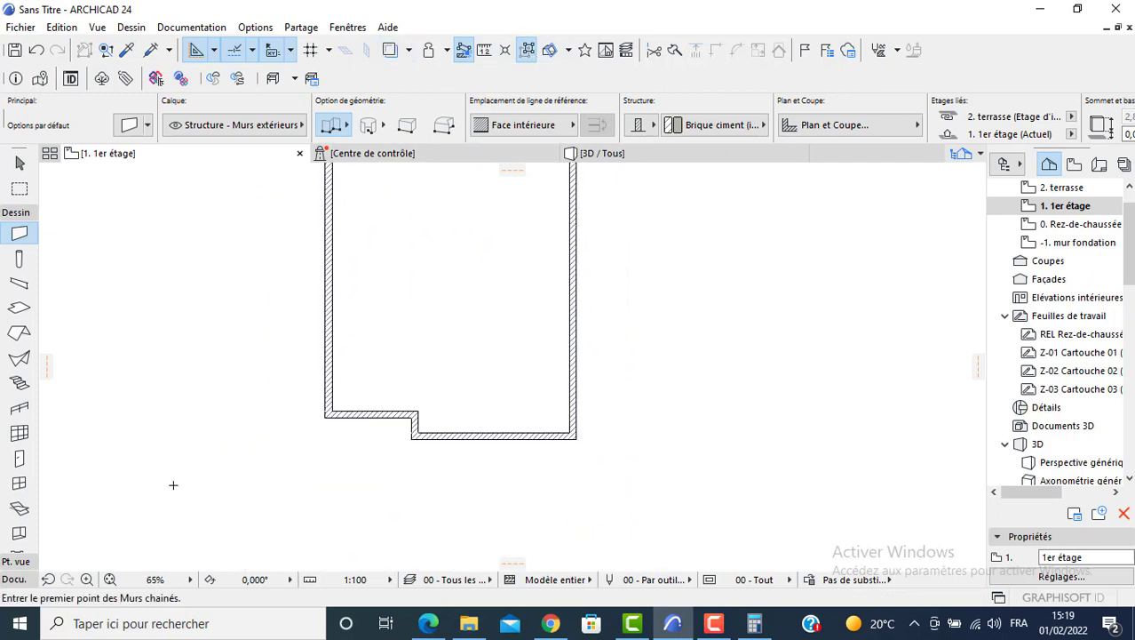
# Consult the reference plan PDF, and draw a single horizontal guide line from the projecting front's outer corner to the left façade's alignment.
pyautogui.click(18, 580)
pyautogui.click(18, 495)
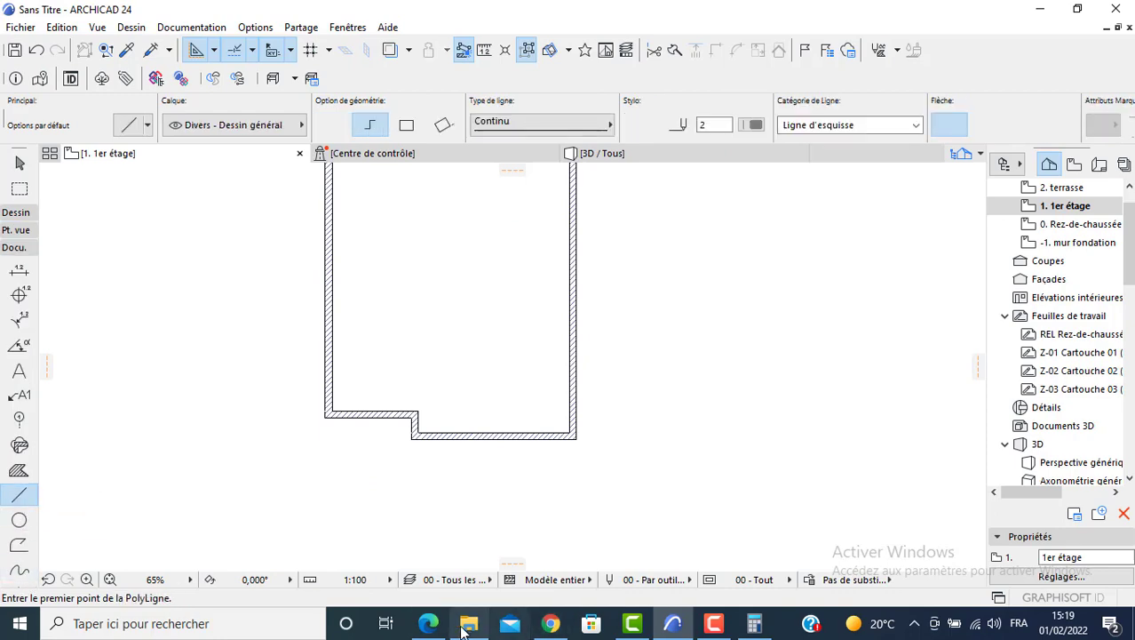
pyautogui.click(429, 624)
pyautogui.scroll(-3, 327, 410)
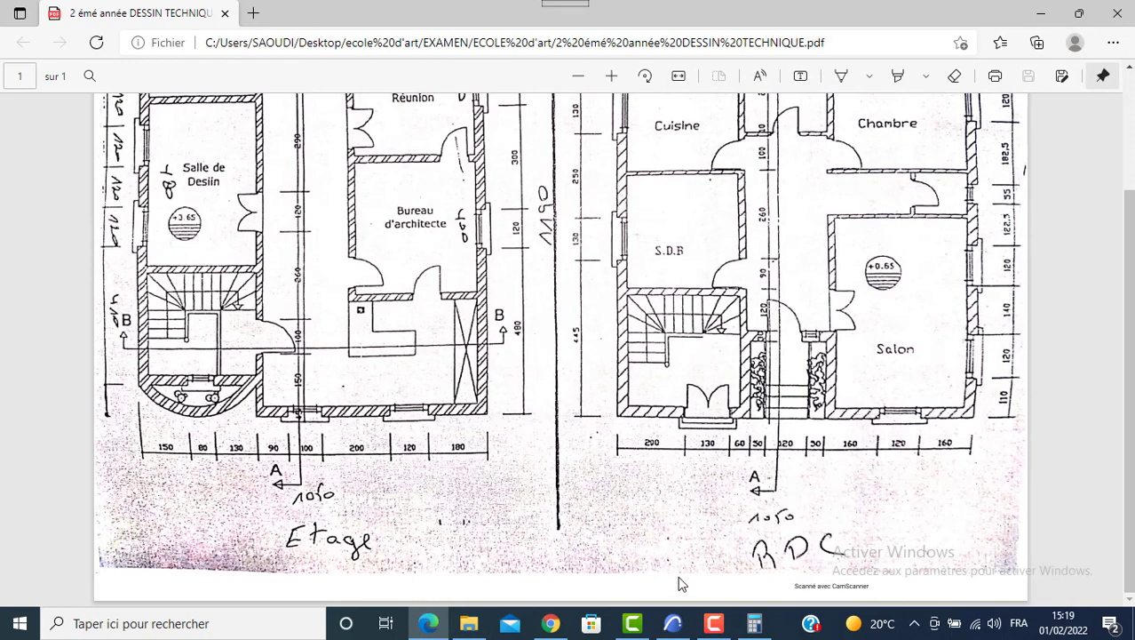
pyautogui.click(672, 623)
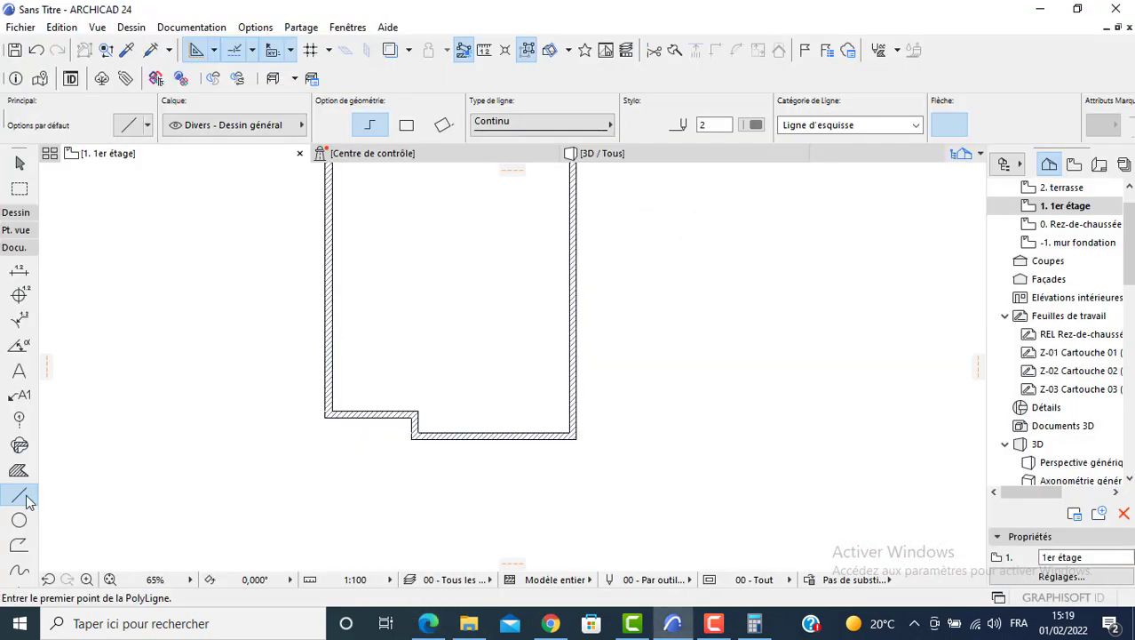
pyautogui.click(337, 125)
pyautogui.scroll(2, 407, 434)
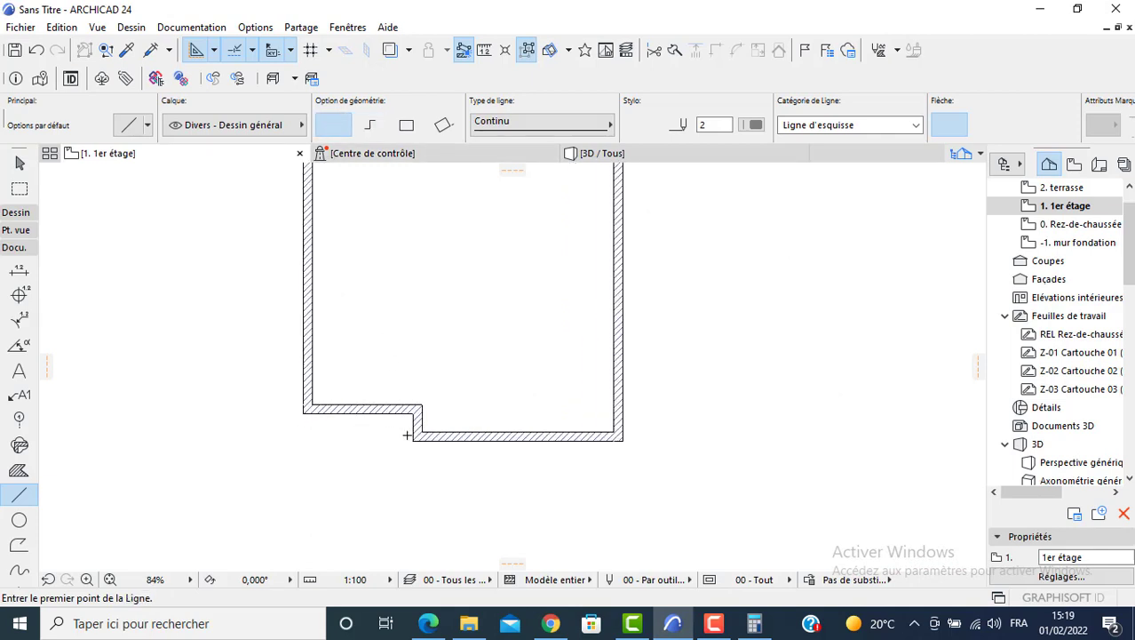
pyautogui.scroll(2, 407, 433)
pyautogui.click(415, 442)
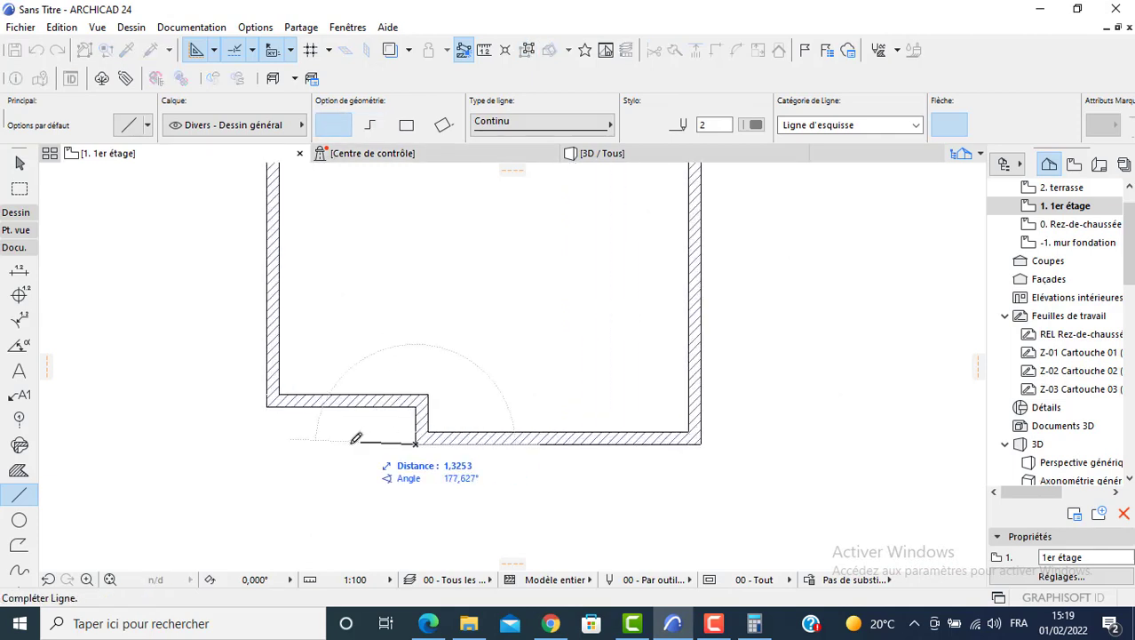
pyautogui.click(267, 442)
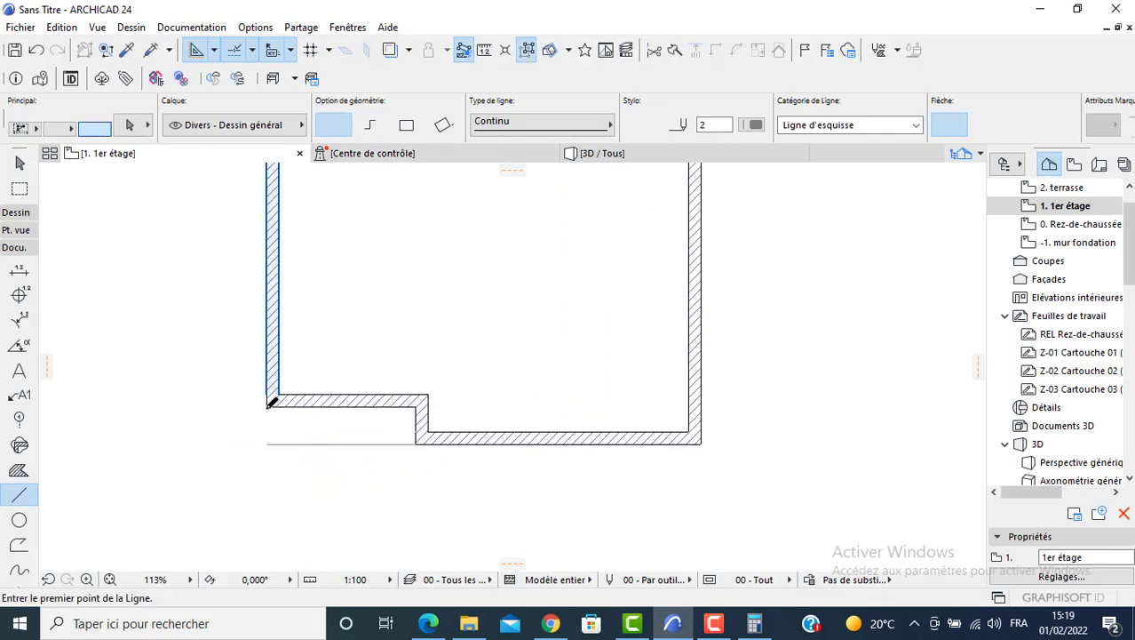
# Set the Wall tool defaults to an unlinked top (Non lié) and a height of 1 m.
pyautogui.click(10, 214)
pyautogui.doubleClick(20, 233)
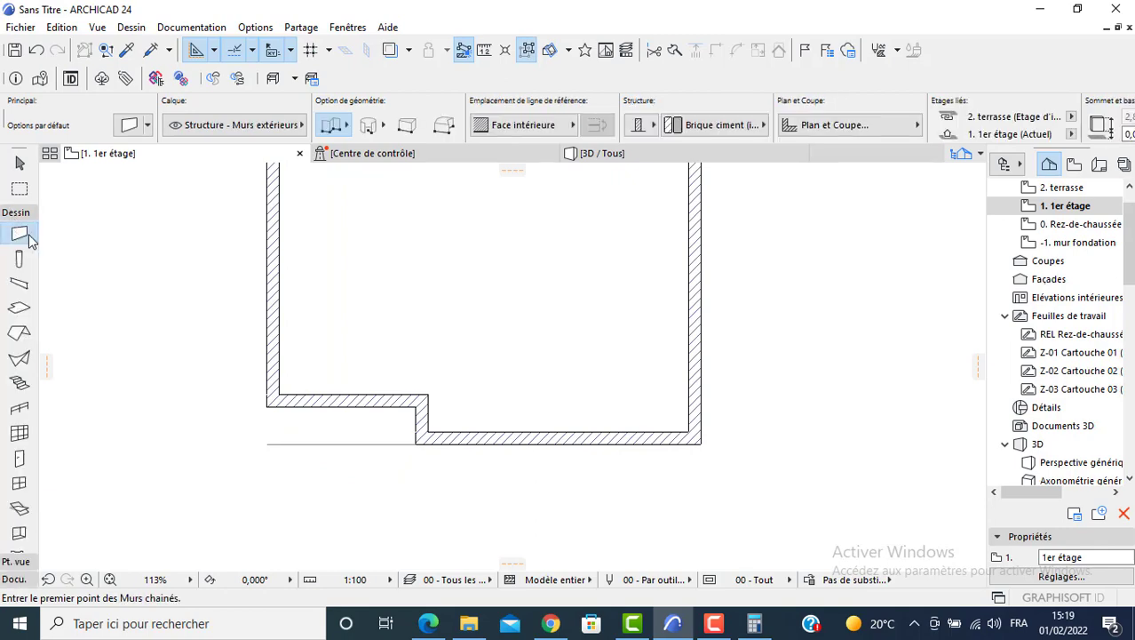
pyautogui.click(480, 113)
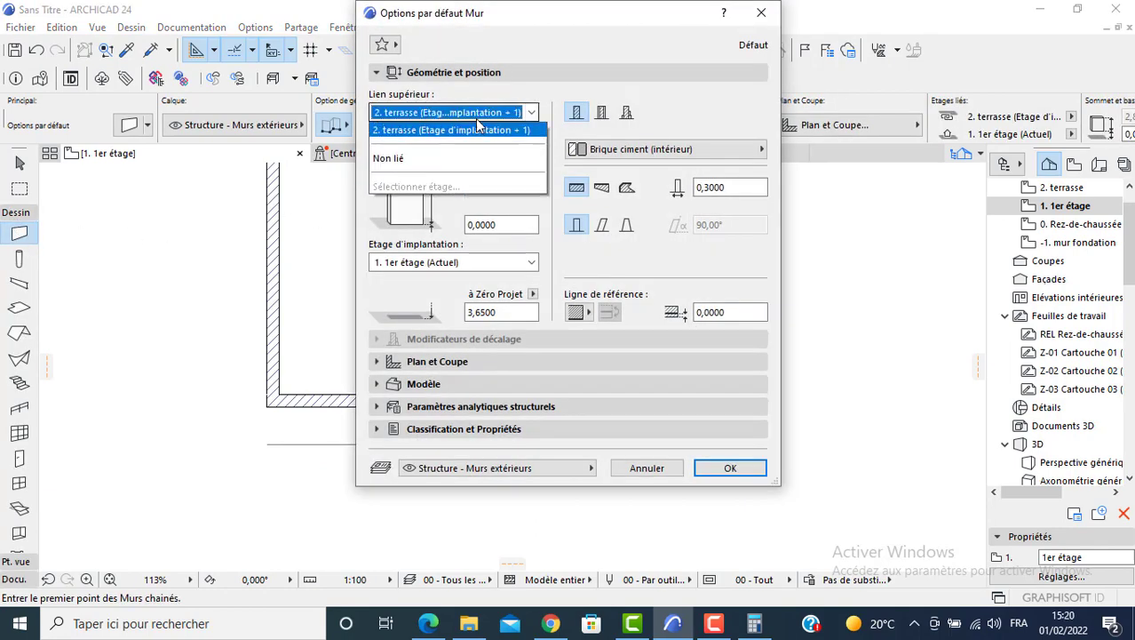
pyautogui.click(419, 158)
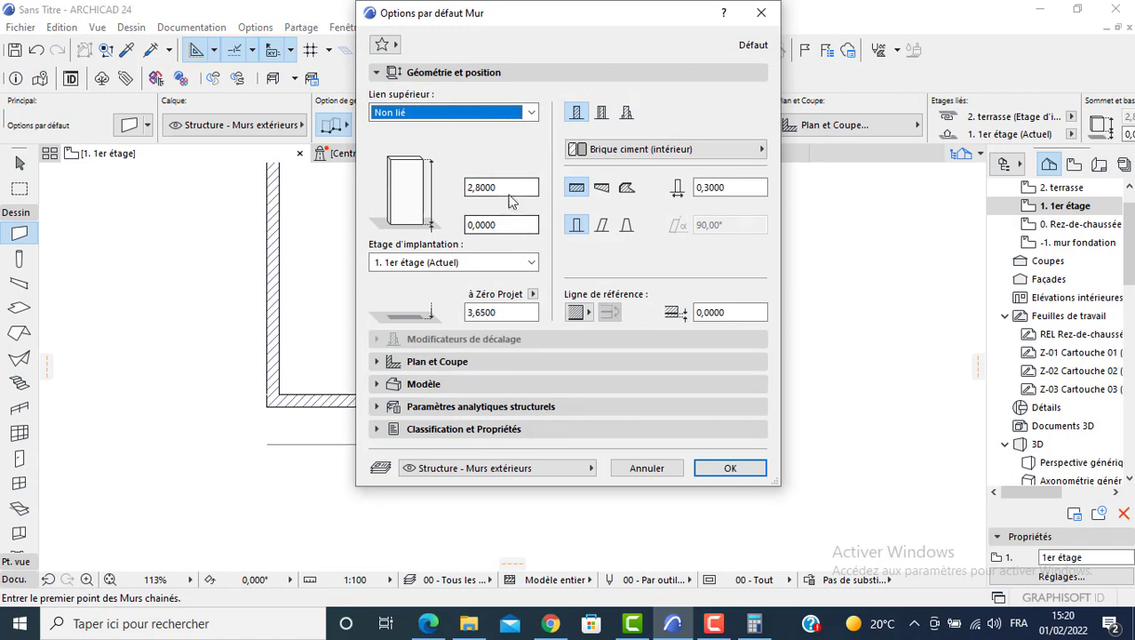
pyautogui.click(506, 188)
pyautogui.write('1')
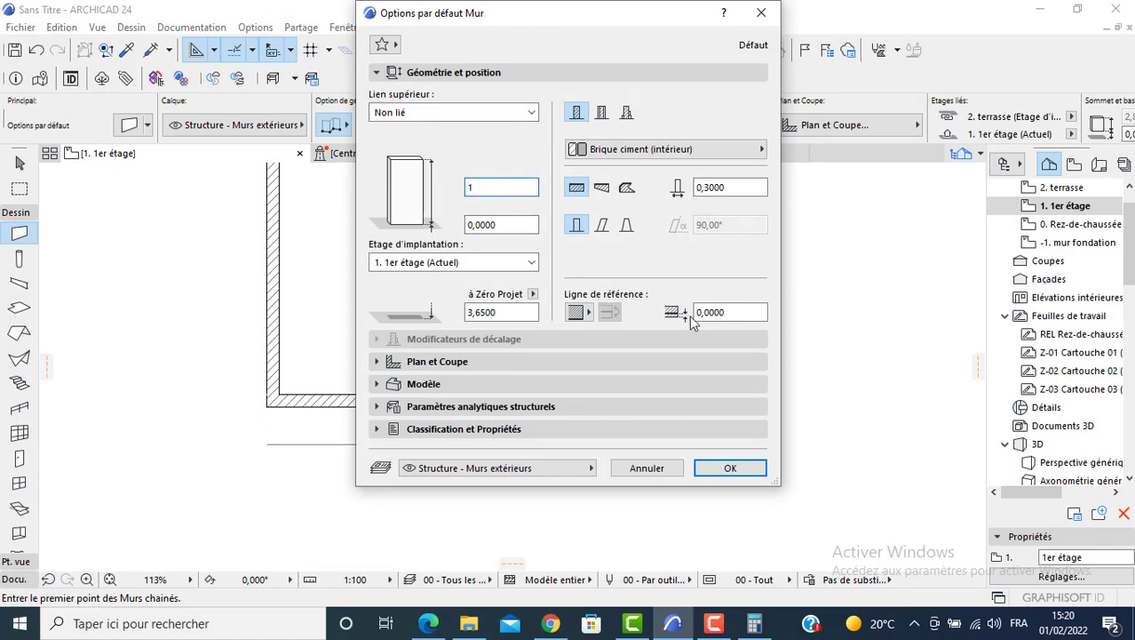
pyautogui.click(730, 467)
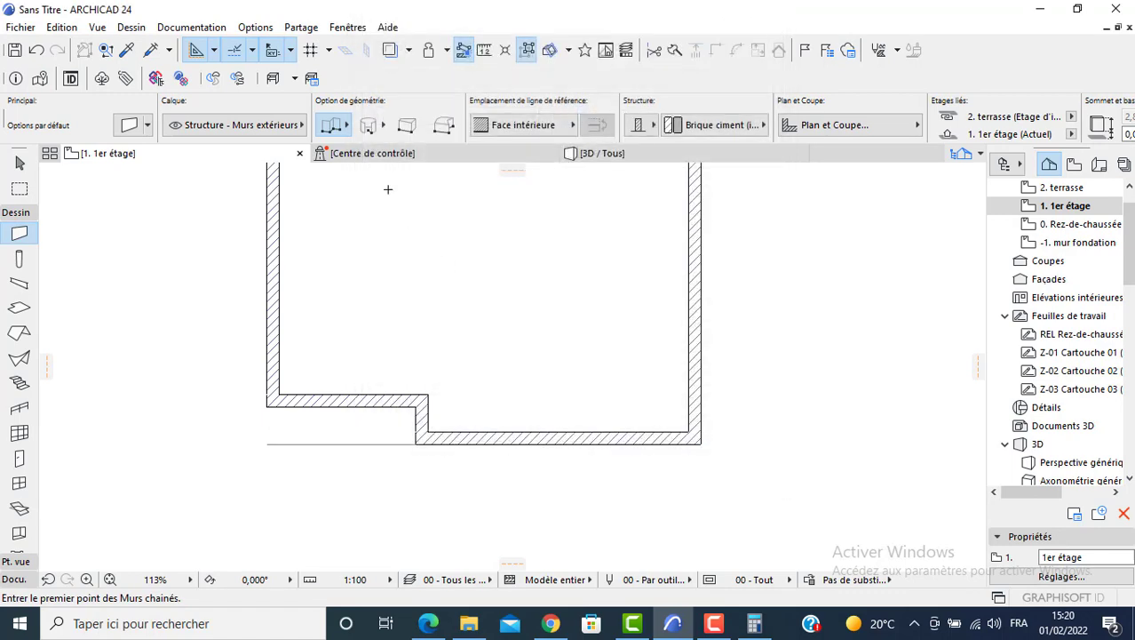
# Draw a curved wall with its exterior face as reference, from the left façade corner through the guide line's midpoint to the recess corner.
pyautogui.click(373, 133)
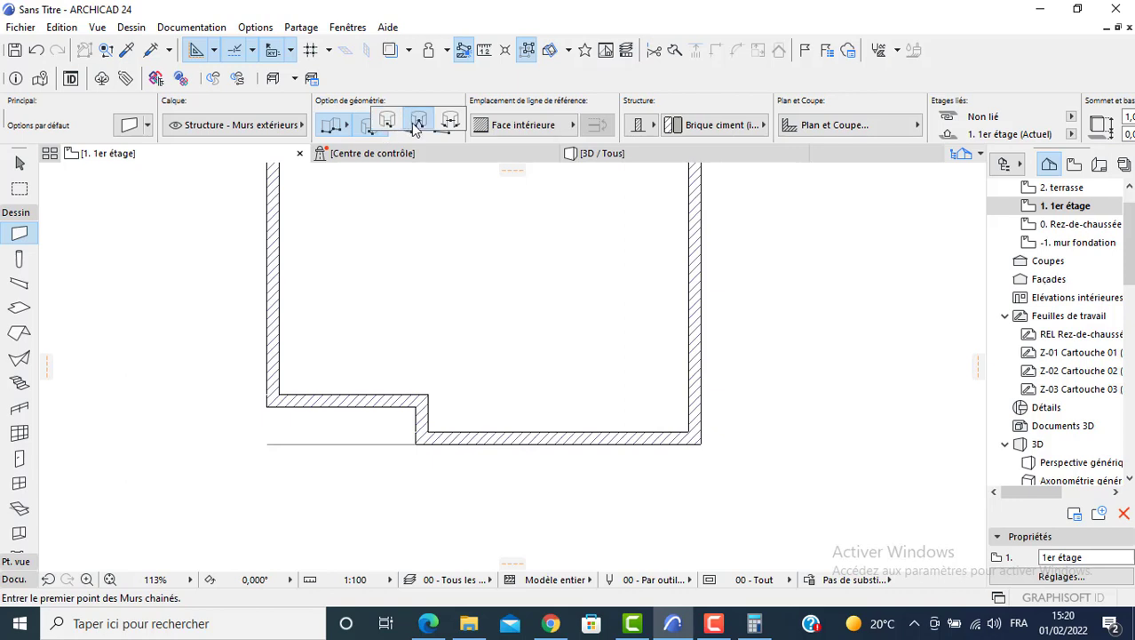
pyautogui.click(417, 125)
pyautogui.click(376, 130)
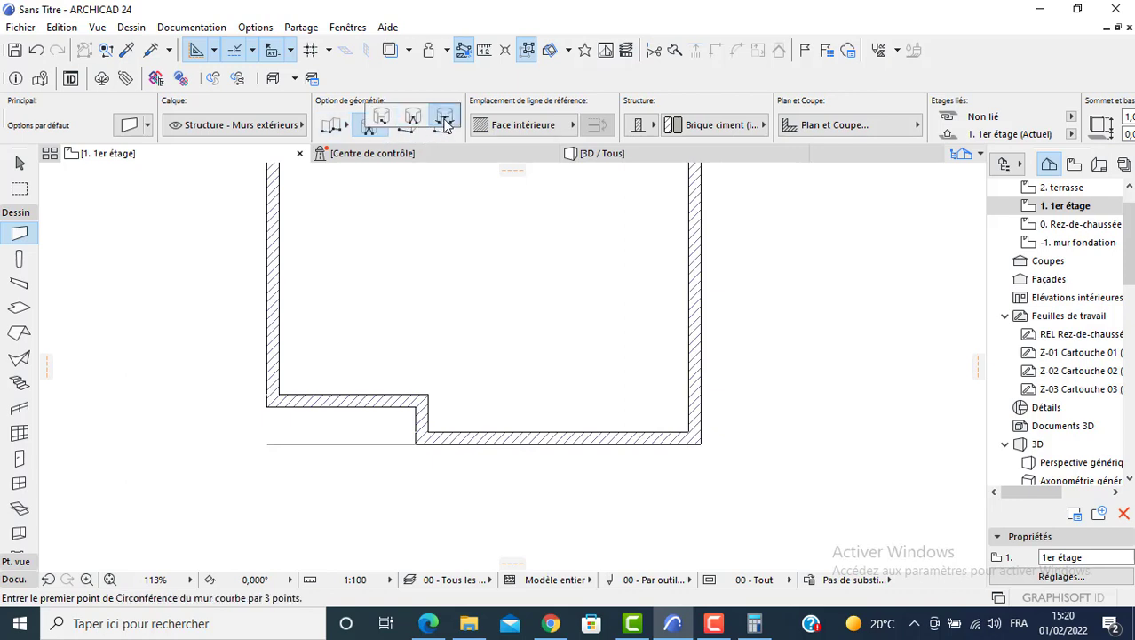
pyautogui.click(443, 124)
pyautogui.scroll(2, 269, 412)
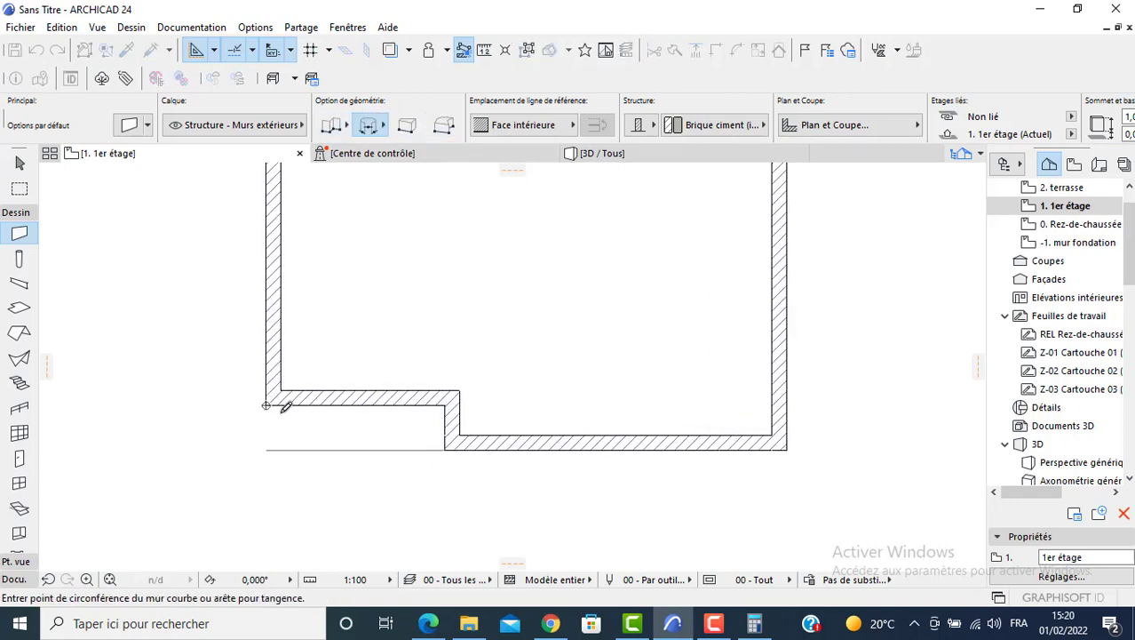
pyautogui.click(450, 404)
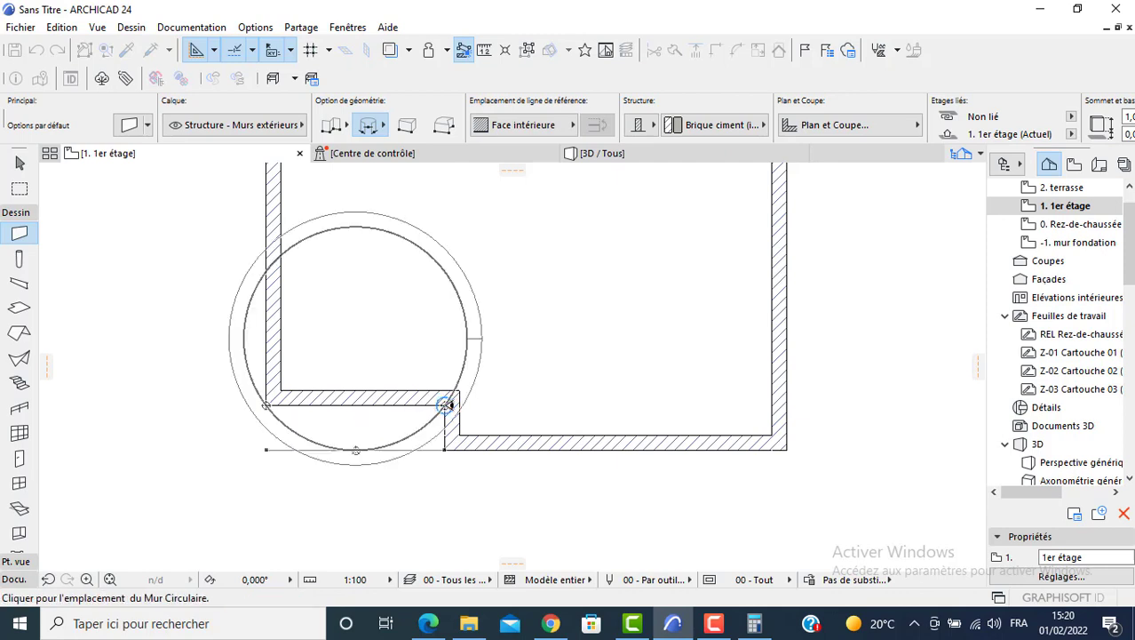
pyautogui.press('c')
pyautogui.click(447, 405)
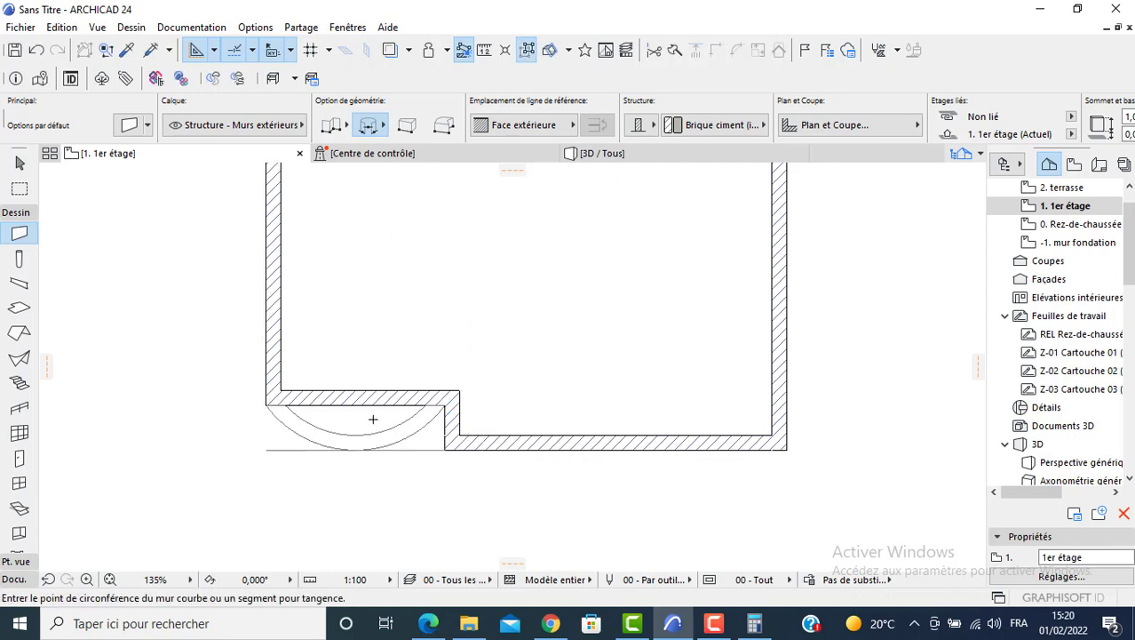
pyautogui.press('Escape')
# Inspect the first-floor walls and slab in the 3D view, and return to the first-floor plan.
pyautogui.press('F3')
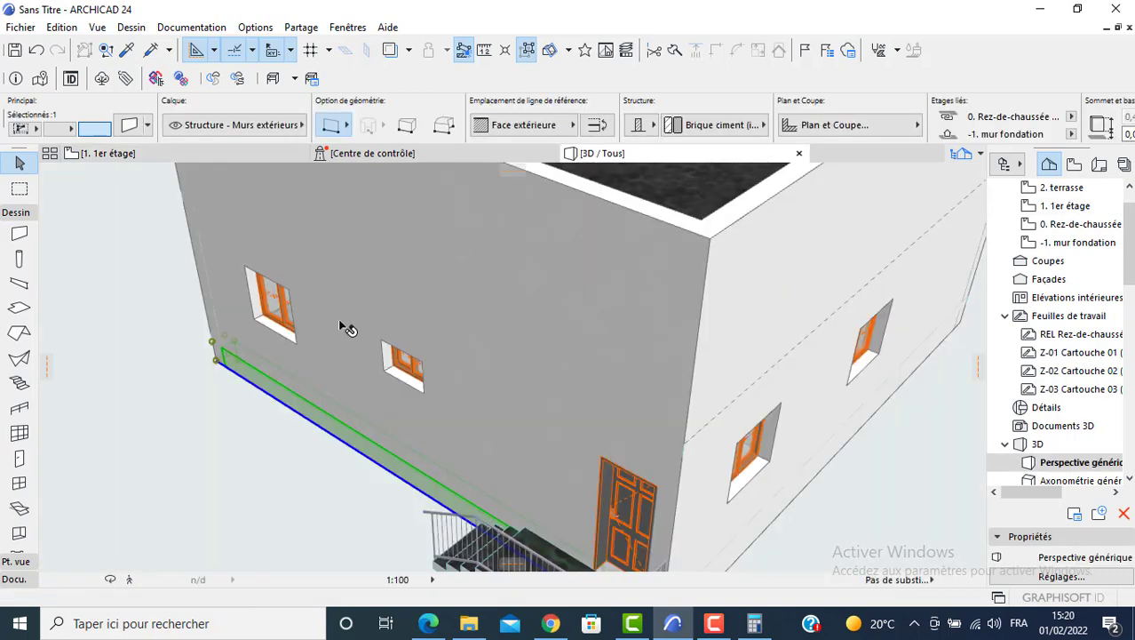
pyautogui.keyDown('shift'); pyautogui.moveTo(345, 324); pyautogui.dragTo(561, 388, button='middle'); pyautogui.keyUp('shift')
pyautogui.press('F2')
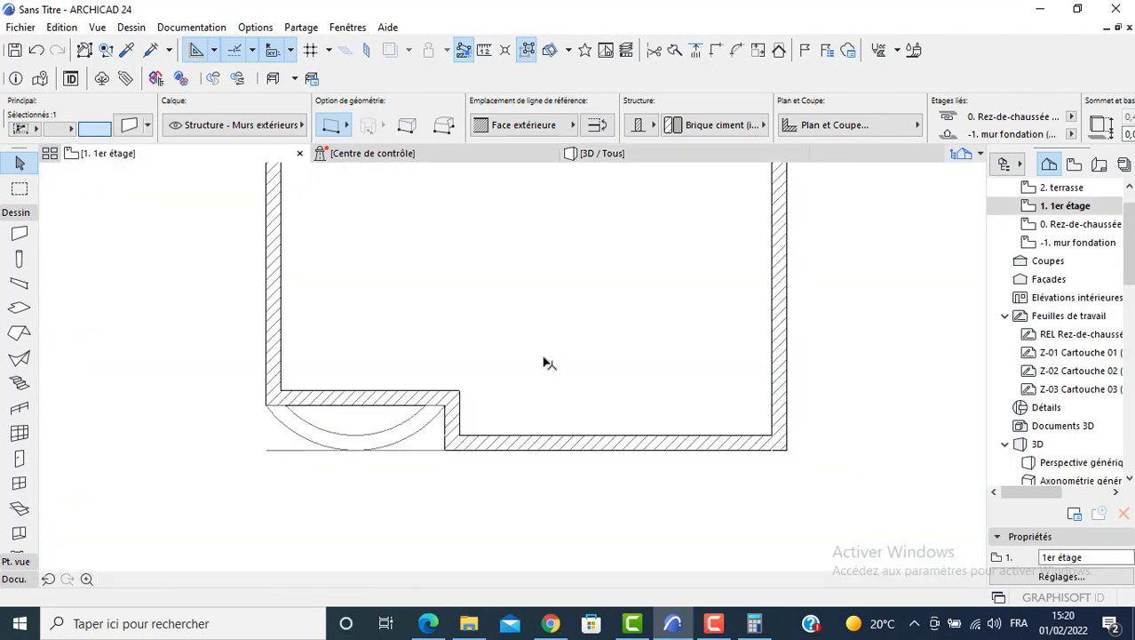
# Copy the slab from the Rez-de-chaussée plan and paste it at its original location on 1er étage.
pyautogui.doubleClick(1072, 226)
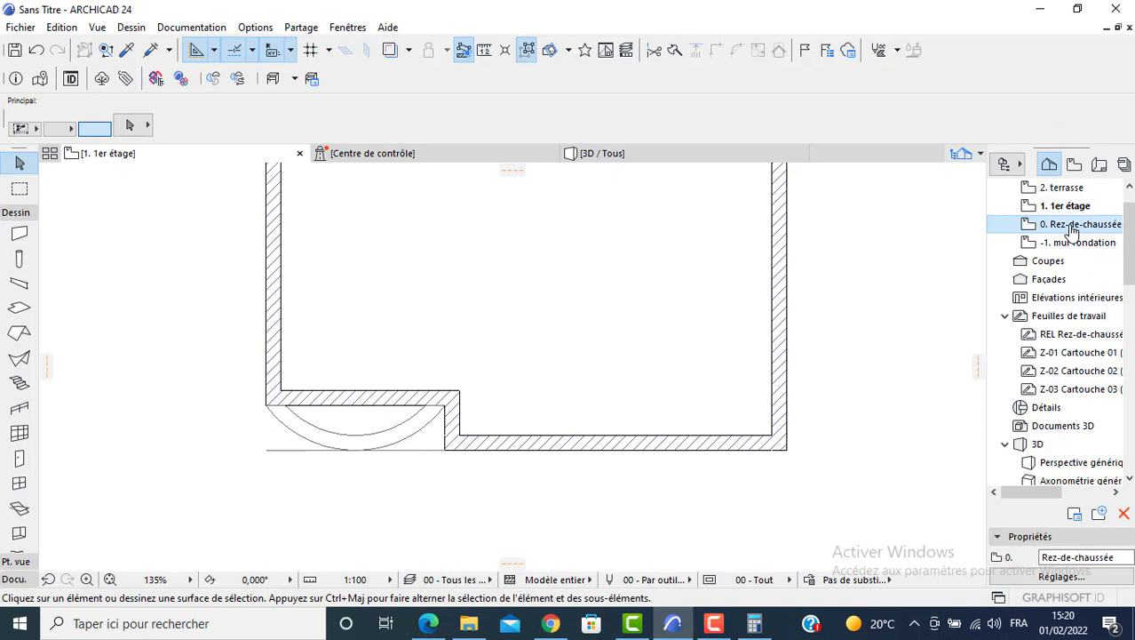
pyautogui.click(689, 297)
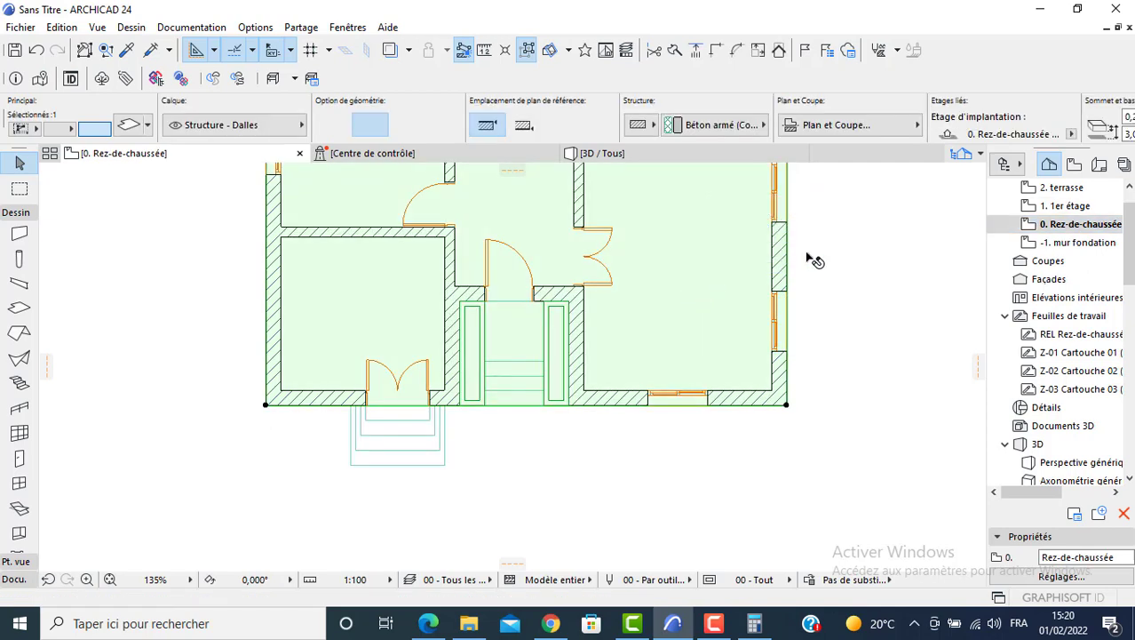
pyautogui.doubleClick(1050, 206)
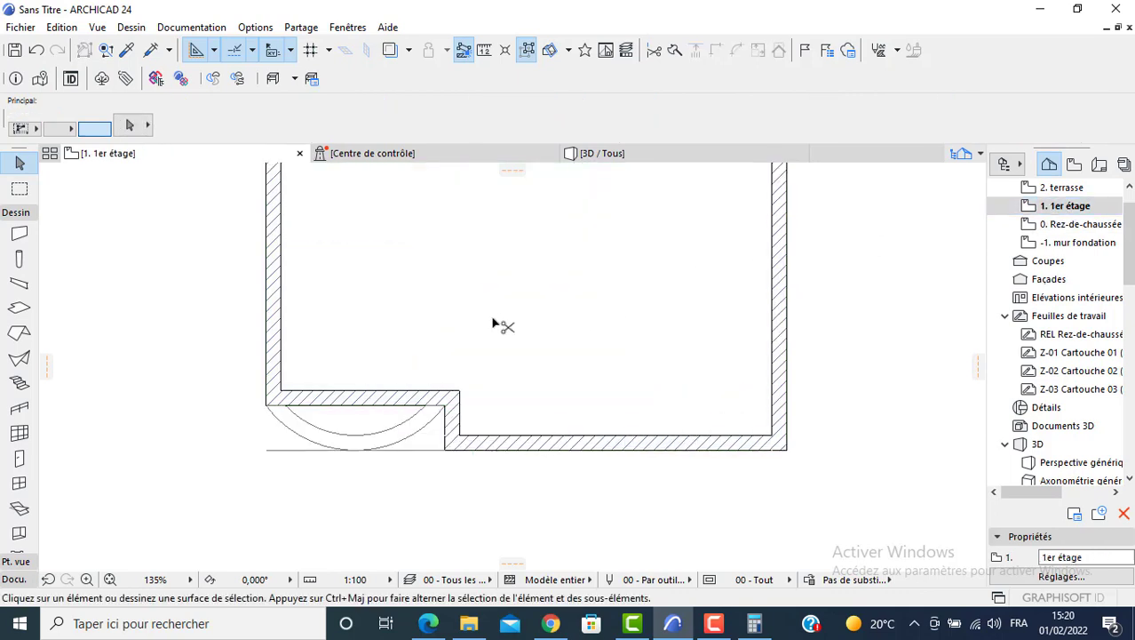
pyautogui.hotkey('ctrl', 'v')
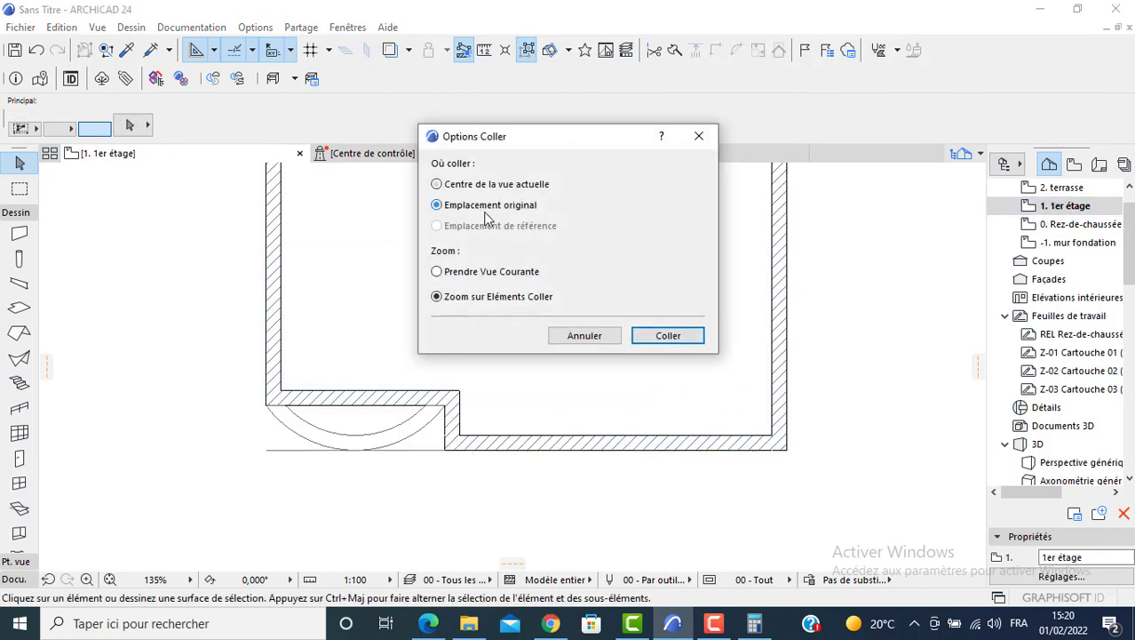
pyautogui.click(667, 336)
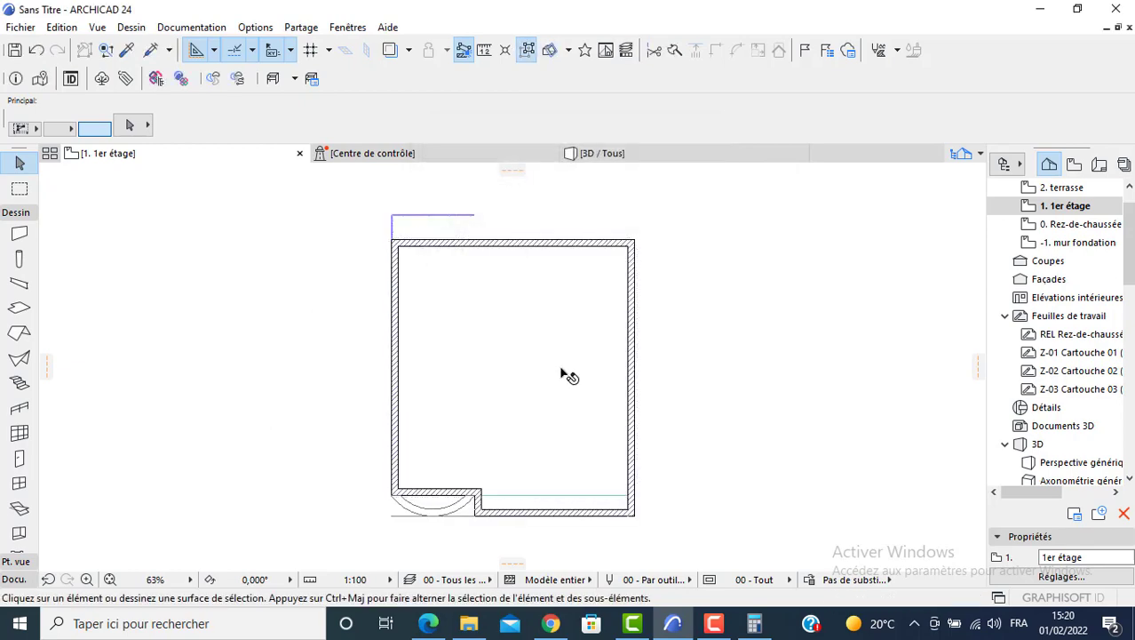
# Set the pasted slab's elevation offset to 0 relative to the 1er étage storey.
pyautogui.click(568, 376)
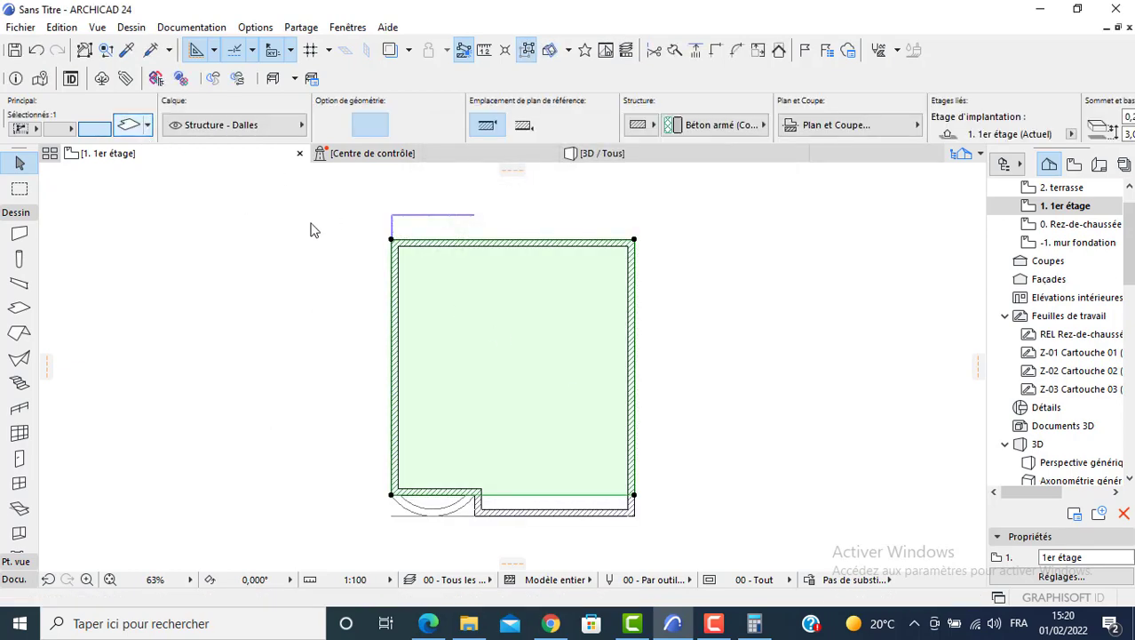
pyautogui.doubleClick(487, 283)
pyautogui.press('Tab')
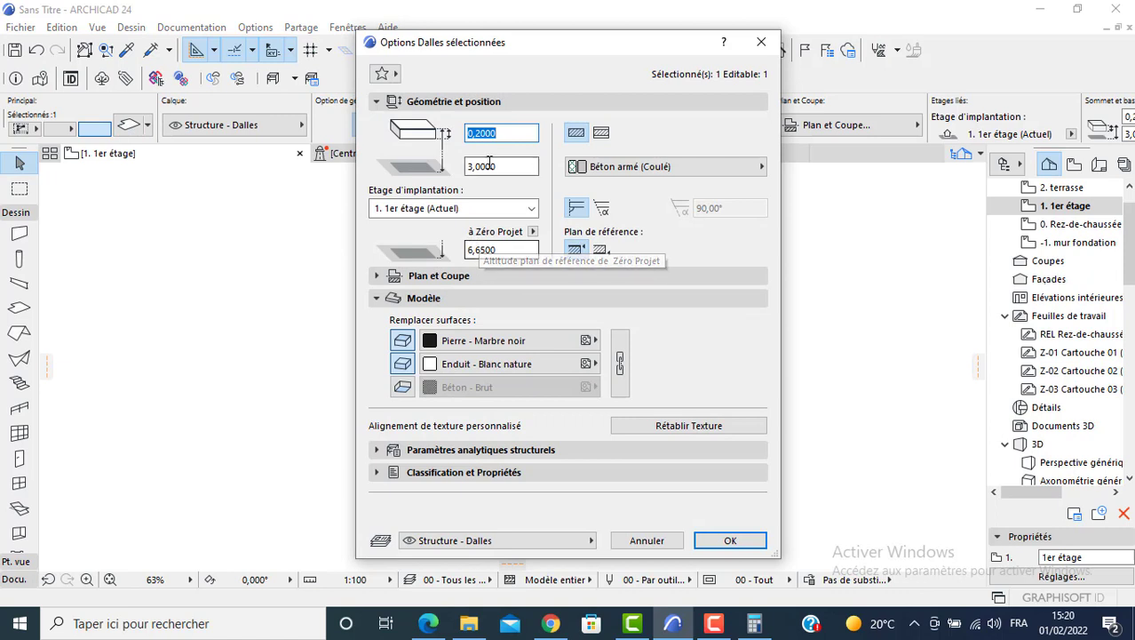
pyautogui.write('0')
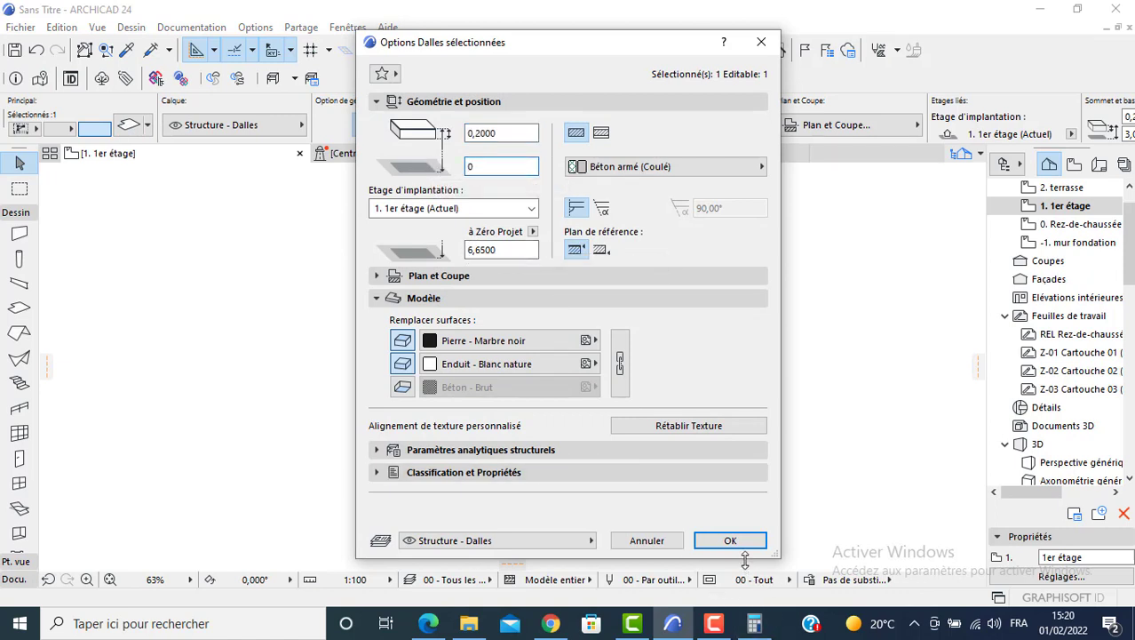
pyautogui.press('Return')
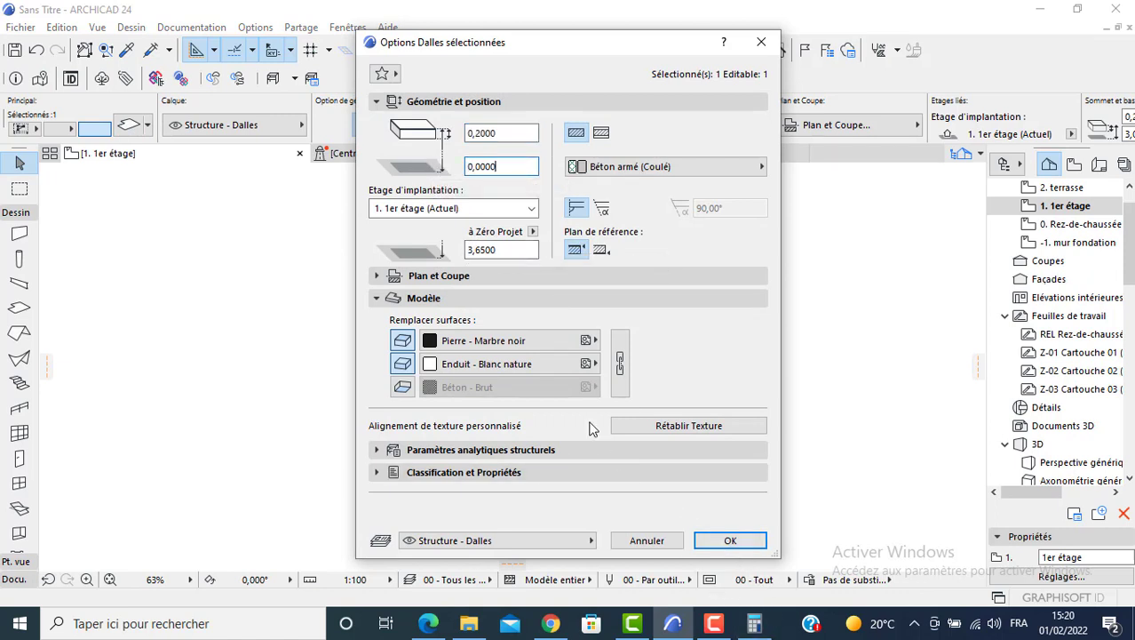
pyautogui.click(729, 540)
# Add a rectangle to the slab that extends it under the projecting front walls.
pyautogui.scroll(-3, 520, 333)
pyautogui.scroll(2, 653, 346)
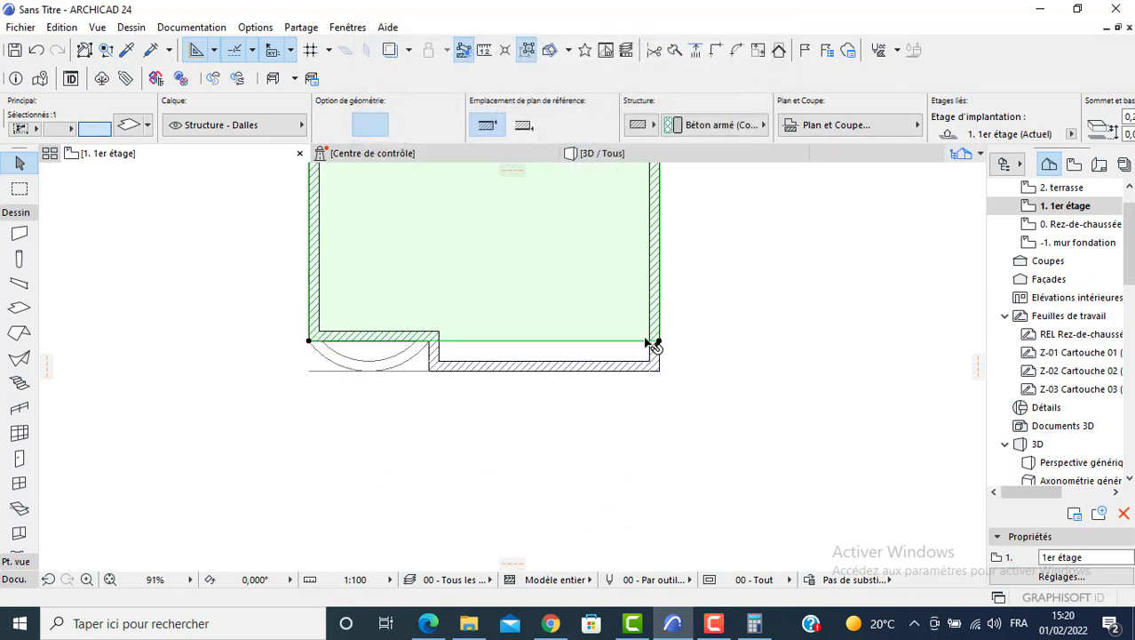
pyautogui.click(658, 341)
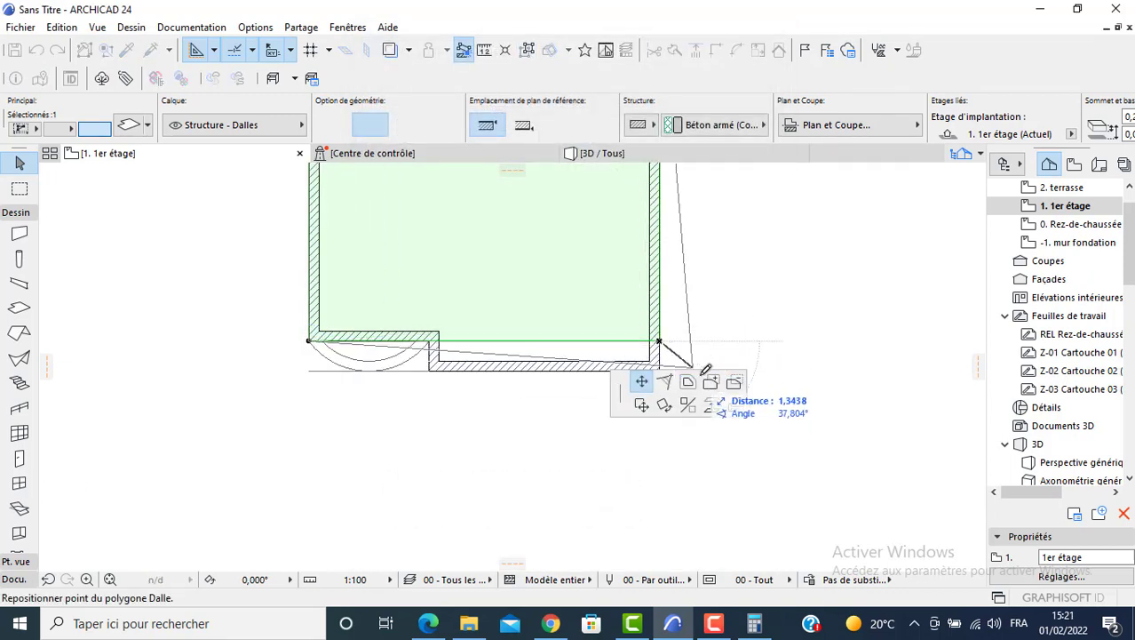
pyautogui.click(710, 383)
pyautogui.click(661, 341)
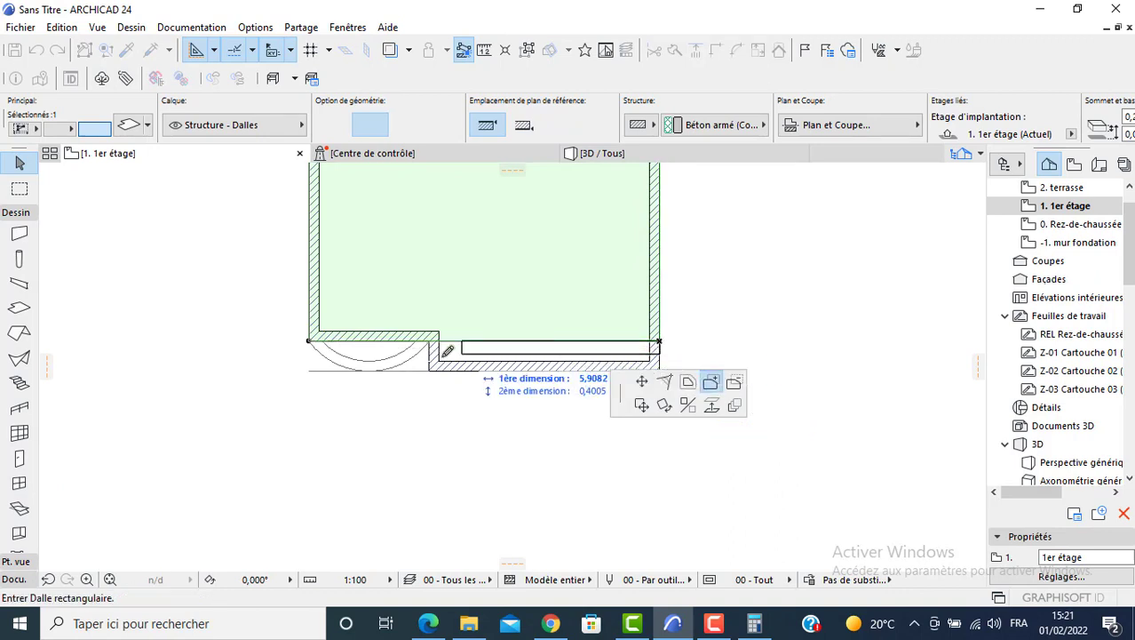
pyautogui.click(430, 369)
pyautogui.scroll(2, 313, 352)
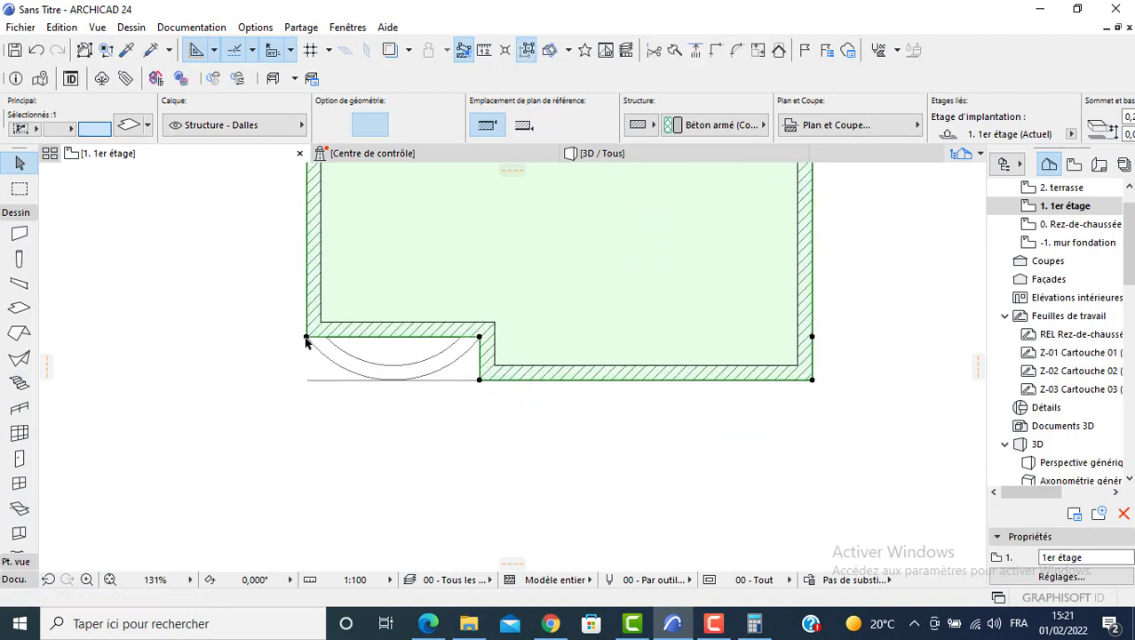
# Add the rectangular recess around the curved wall to the slab, down to the projecting front's line.
pyautogui.click(309, 339)
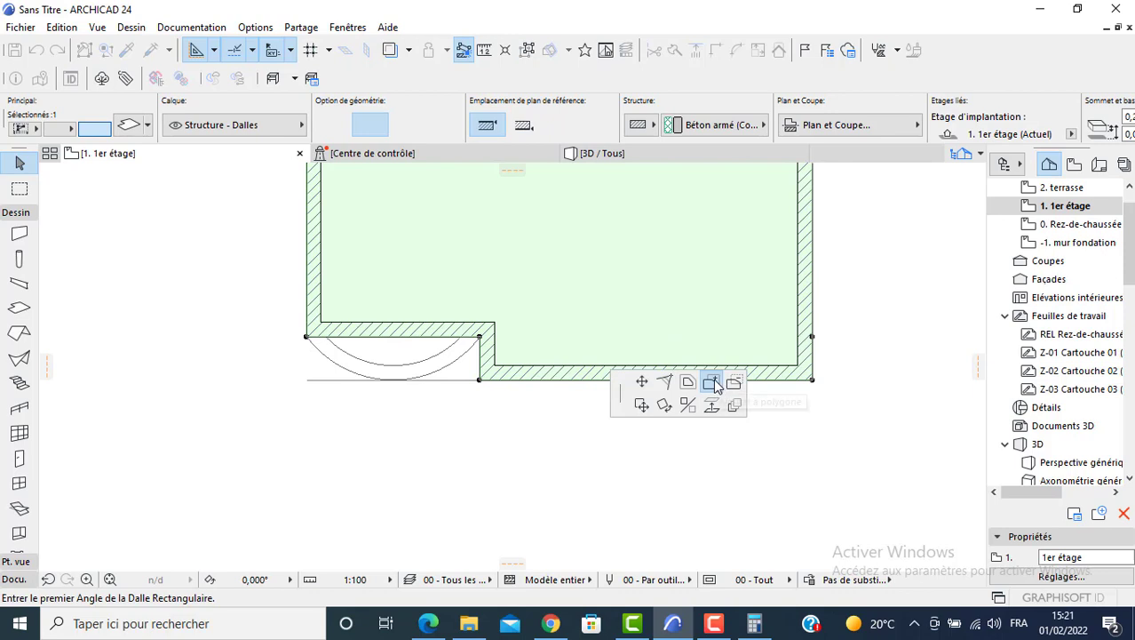
pyautogui.click(306, 338)
pyautogui.click(480, 379)
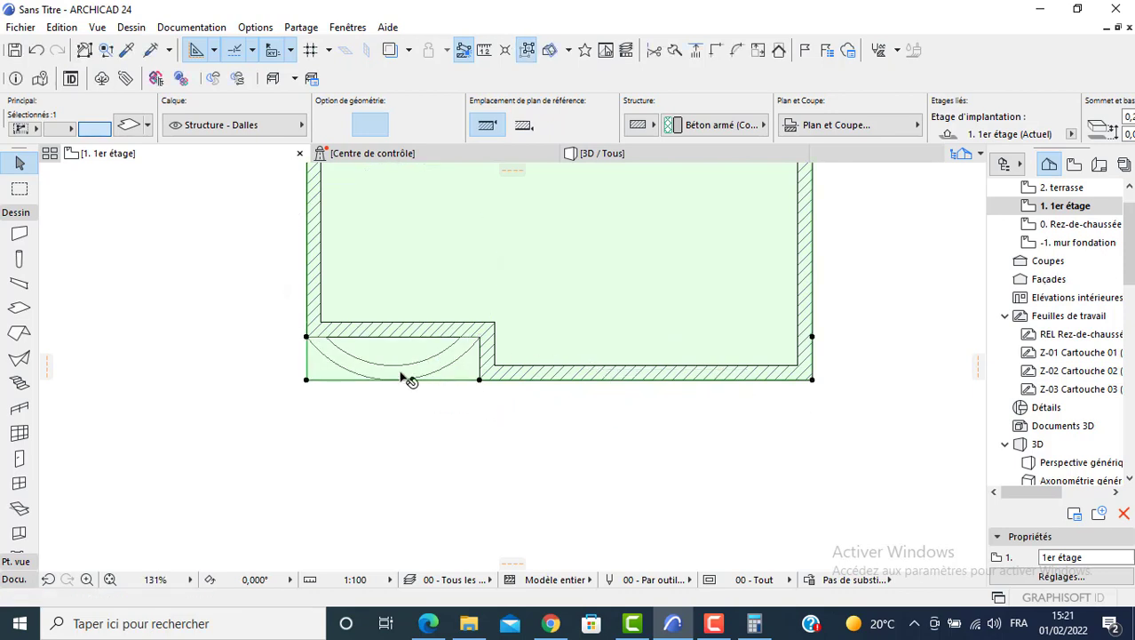
# Try to subtract the slab area outside the curved wall from the added recess rectangle.
pyautogui.scroll(4, 409, 381)
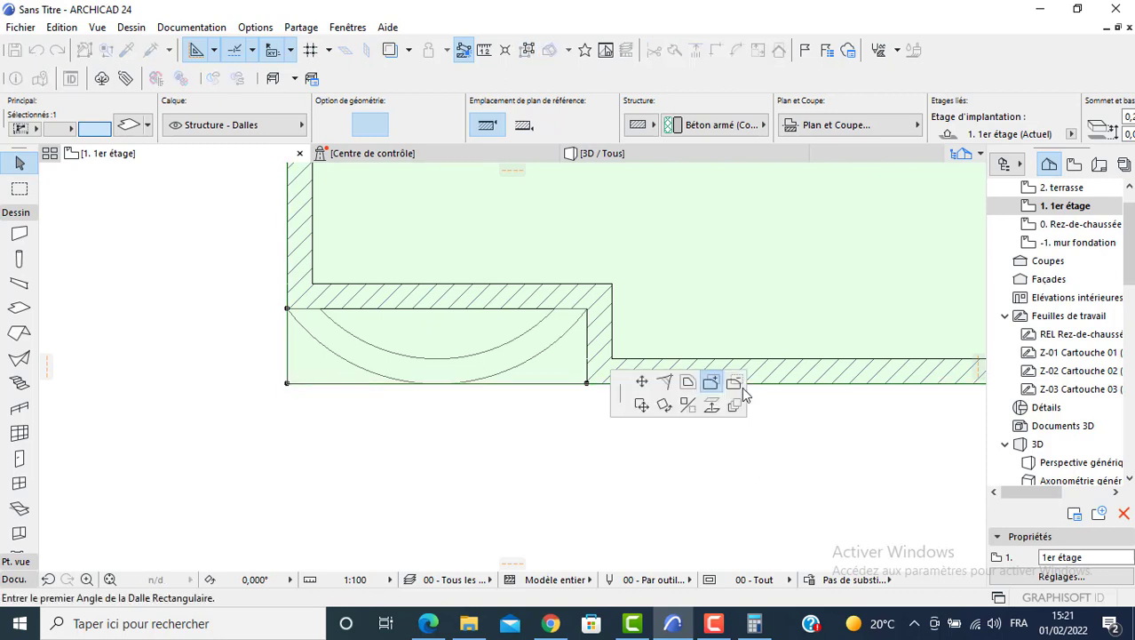
pyautogui.click(734, 382)
pyautogui.click(322, 364)
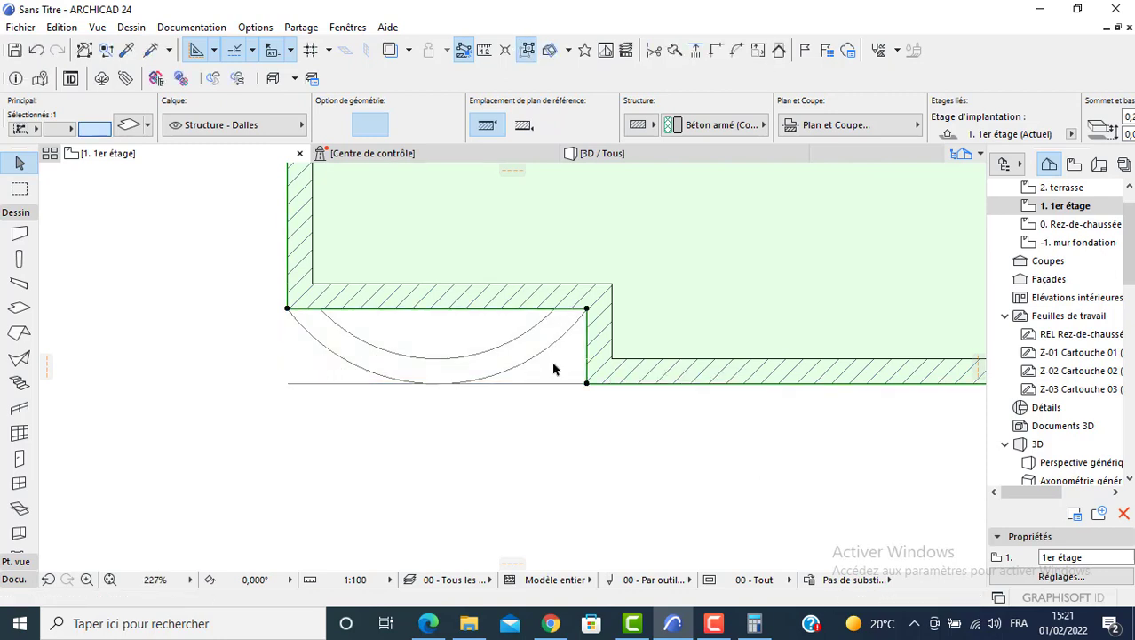
# Add the rectangular recess around the curved wall to the slab again, from the inner wall corner to the projecting front's line.
pyautogui.scroll(2, 538, 327)
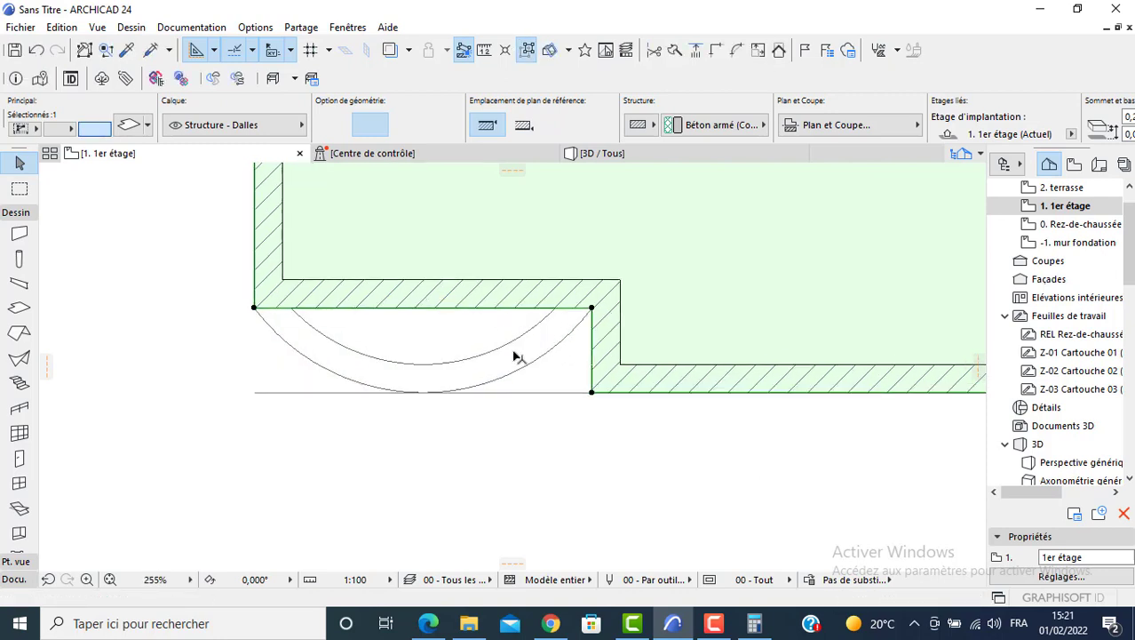
pyautogui.click(594, 309)
pyautogui.press('Escape')
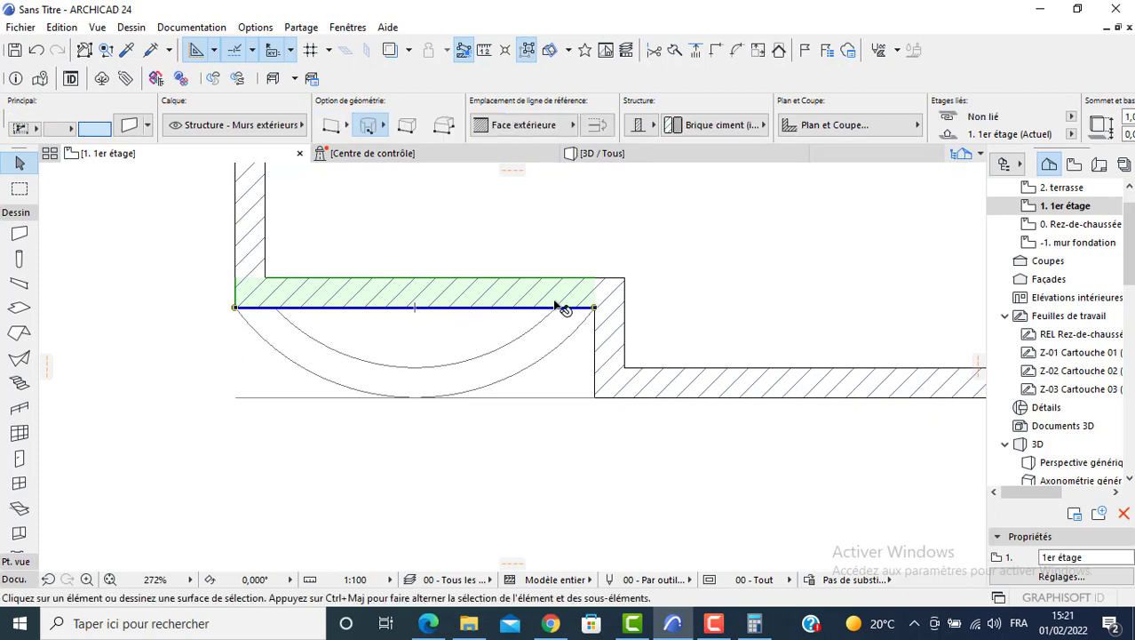
pyautogui.click(236, 309)
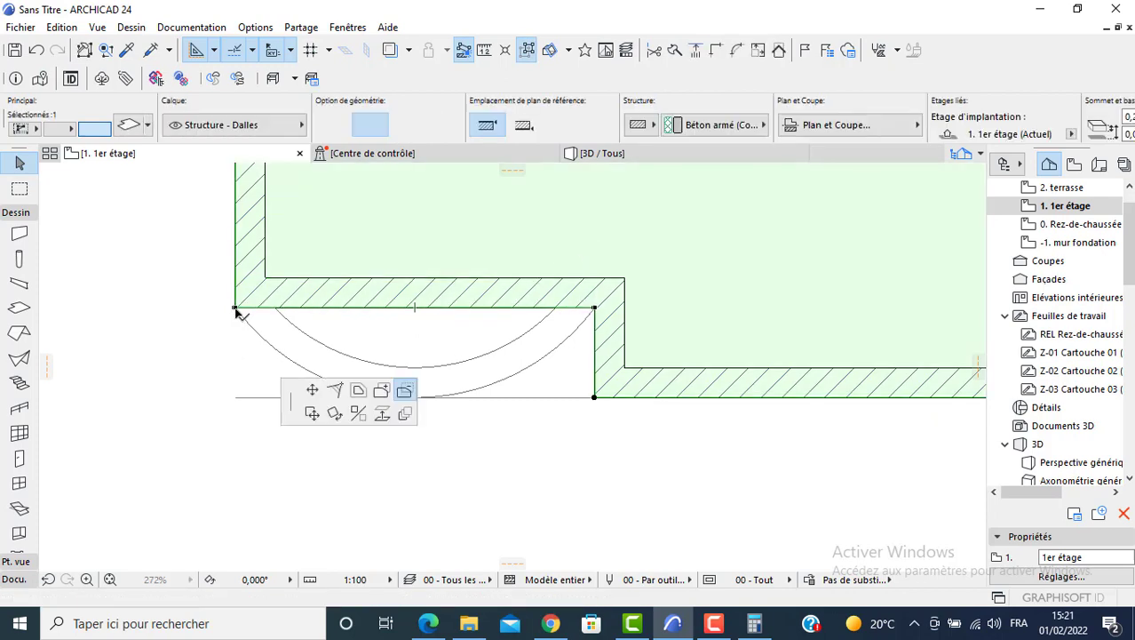
pyautogui.click(594, 308)
pyautogui.moveTo(497, 321); pyautogui.dragTo(503, 286, button='middle')
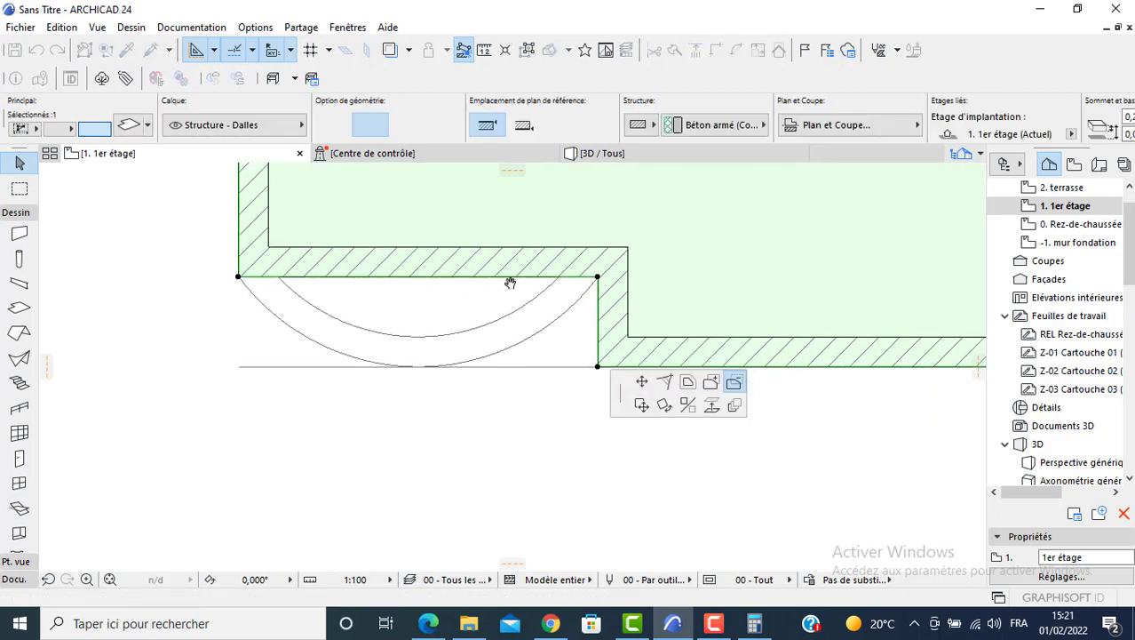
pyautogui.click(666, 382)
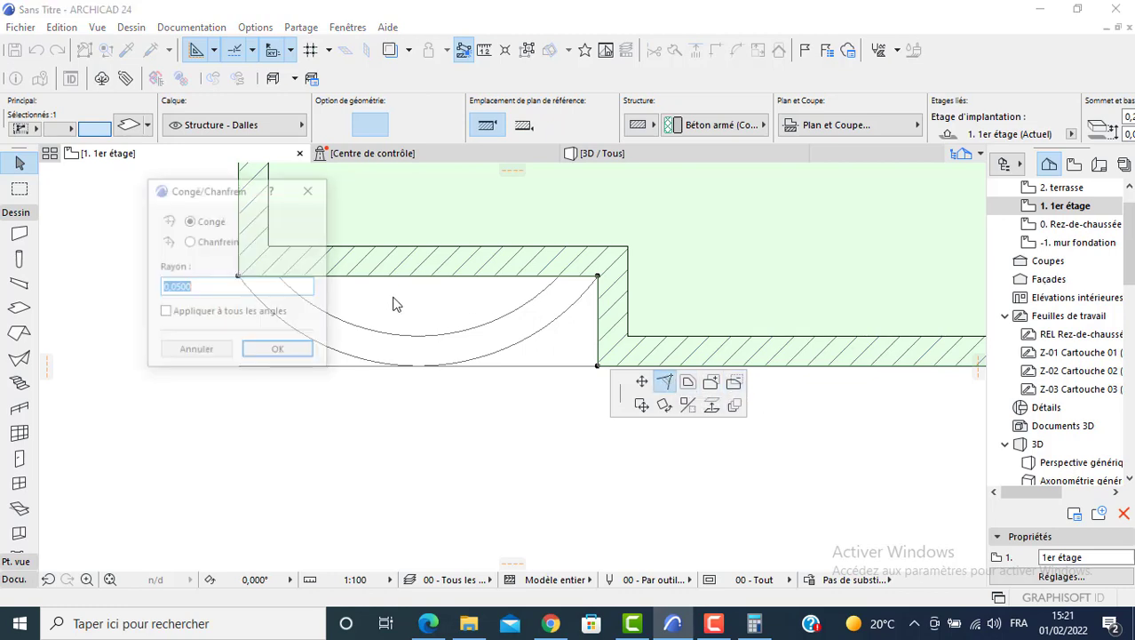
pyautogui.click(196, 352)
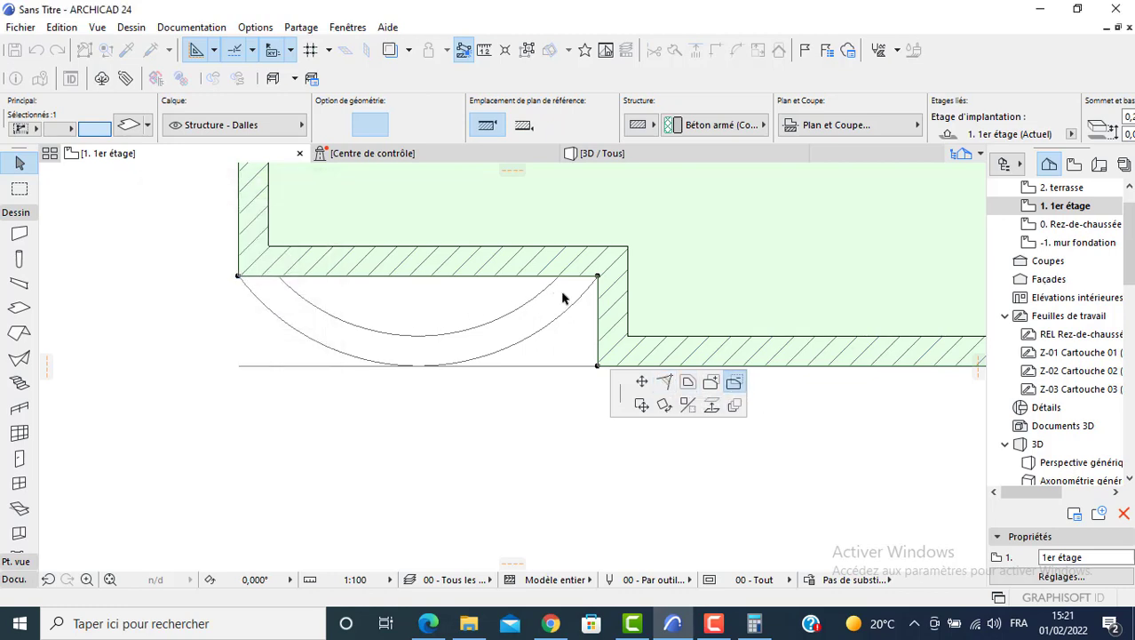
pyautogui.click(711, 381)
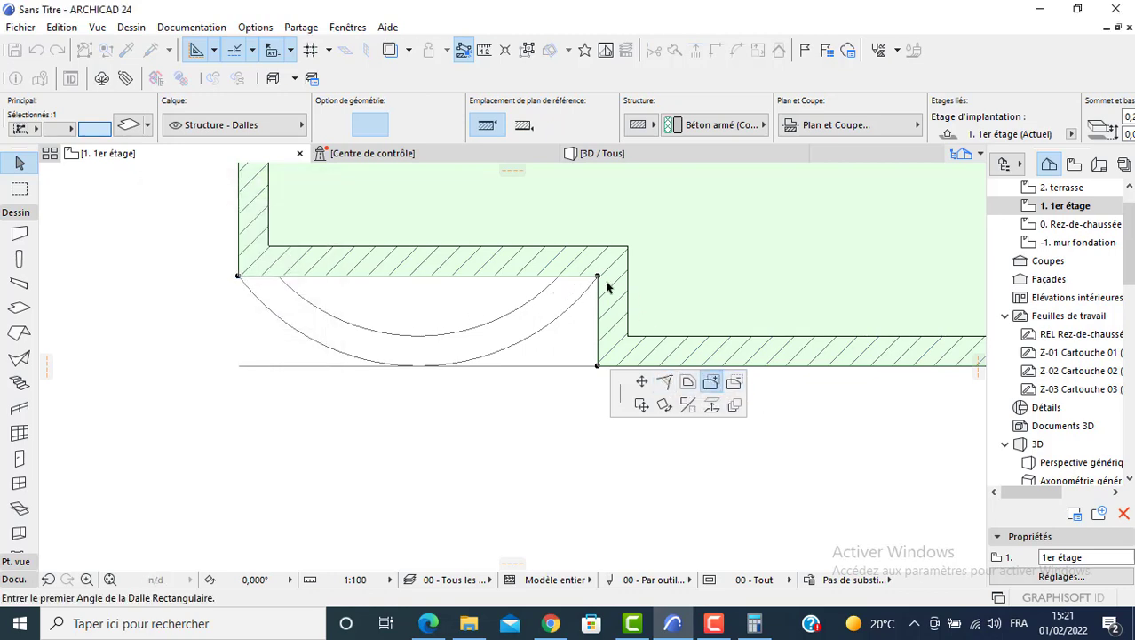
pyautogui.click(597, 276)
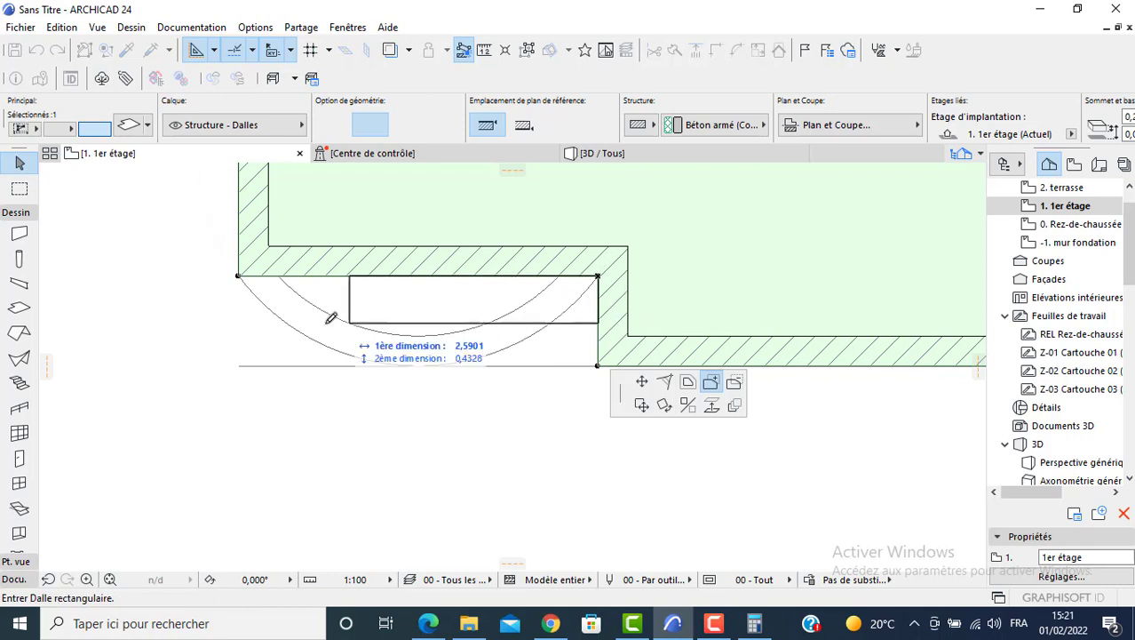
pyautogui.click(238, 365)
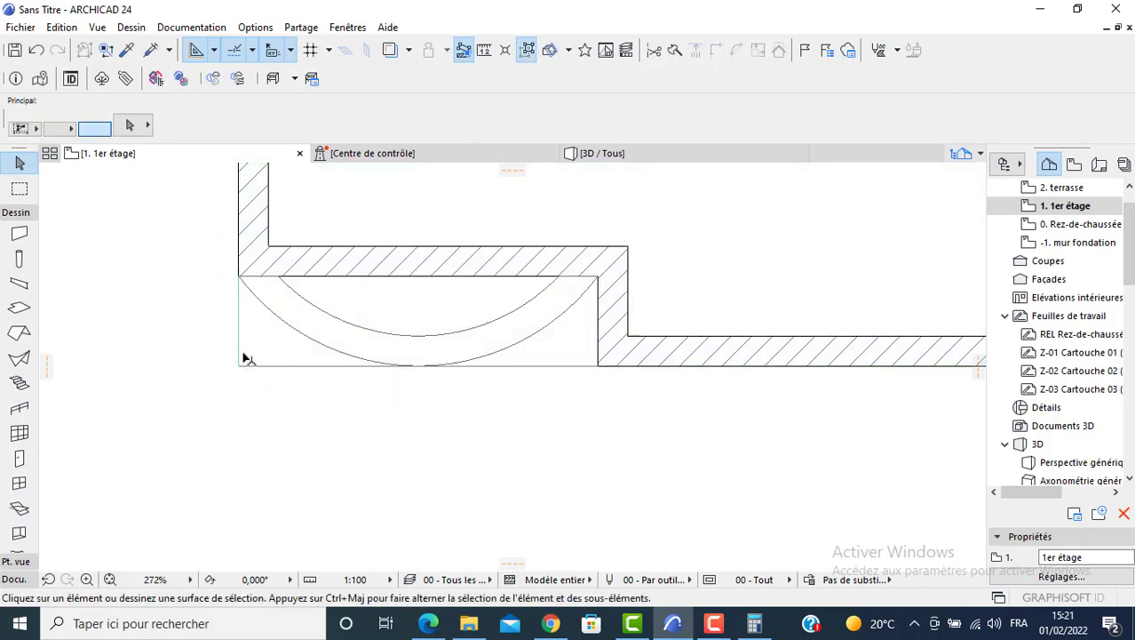
# Try to subtract the area outside the curved wall from the slab by detecting its outline with the Magic Wand.
pyautogui.scroll(3, 238, 364)
pyautogui.click(230, 379)
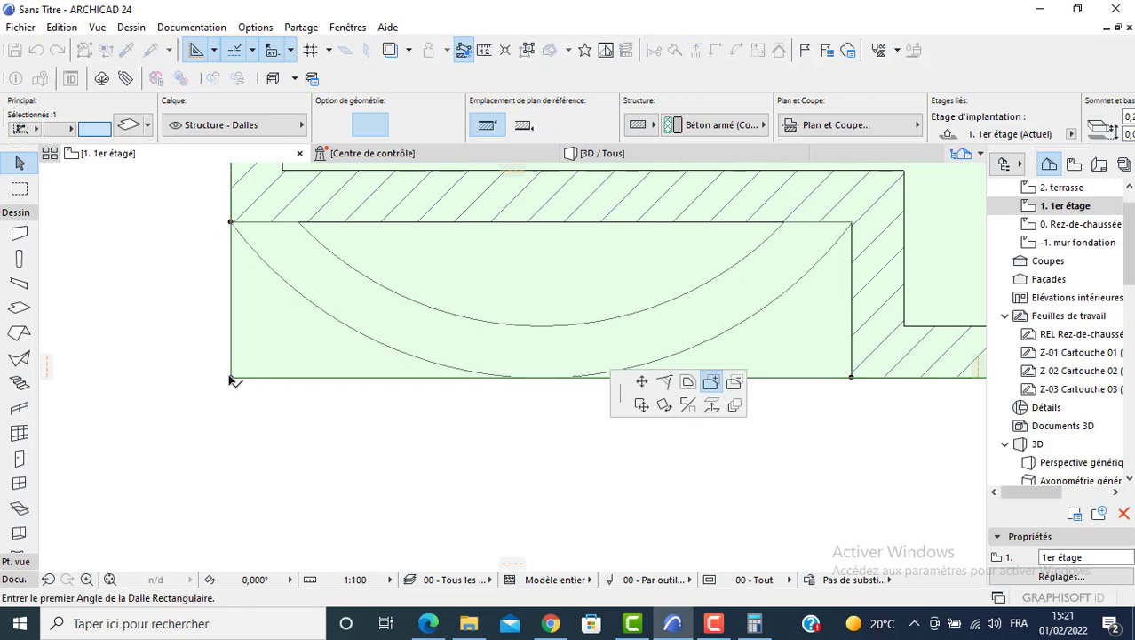
pyautogui.click(737, 388)
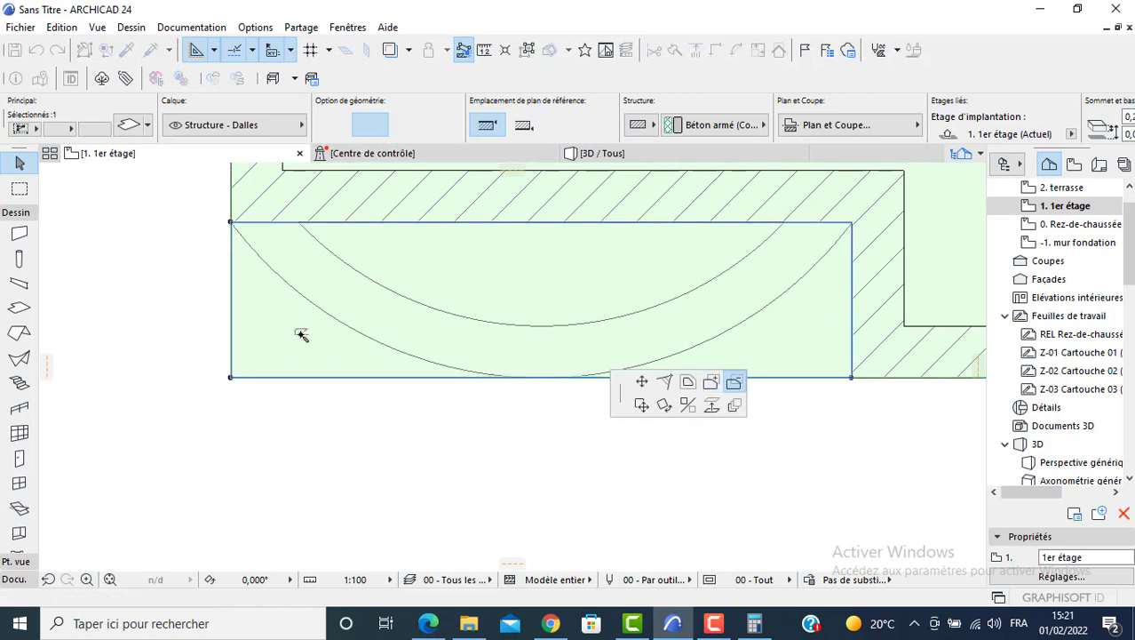
pyautogui.press('space')
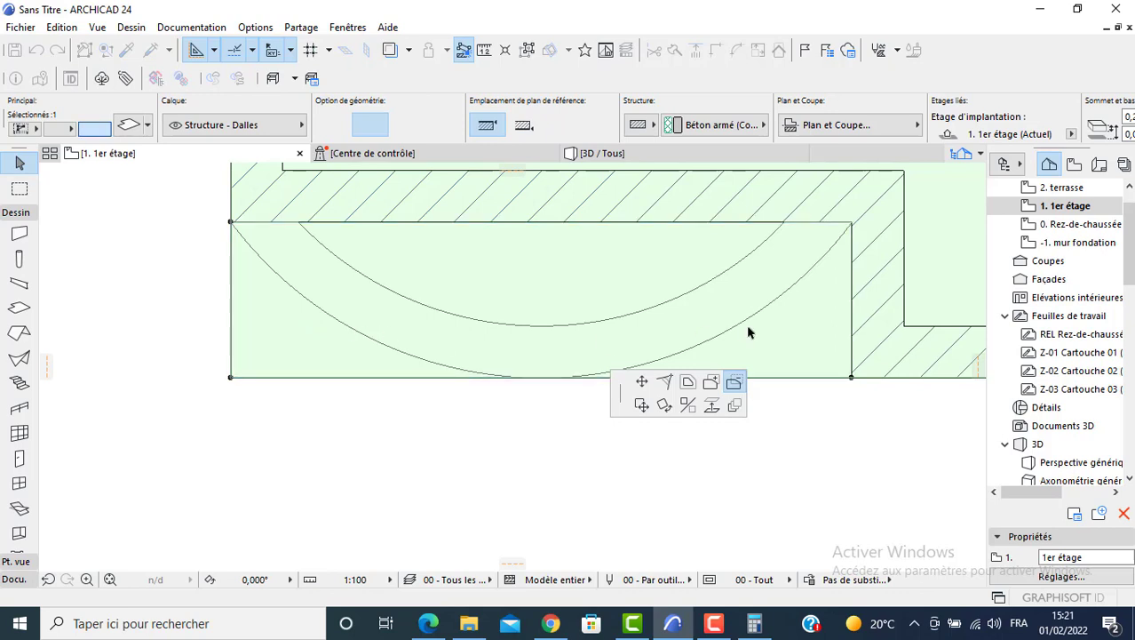
pyautogui.moveTo(748, 330); pyautogui.dragTo(723, 317, button='middle')
# Draw a circle of radius 0.9 m centred on the midpoint of the recessed wall's outer face.
pyautogui.click(14, 578)
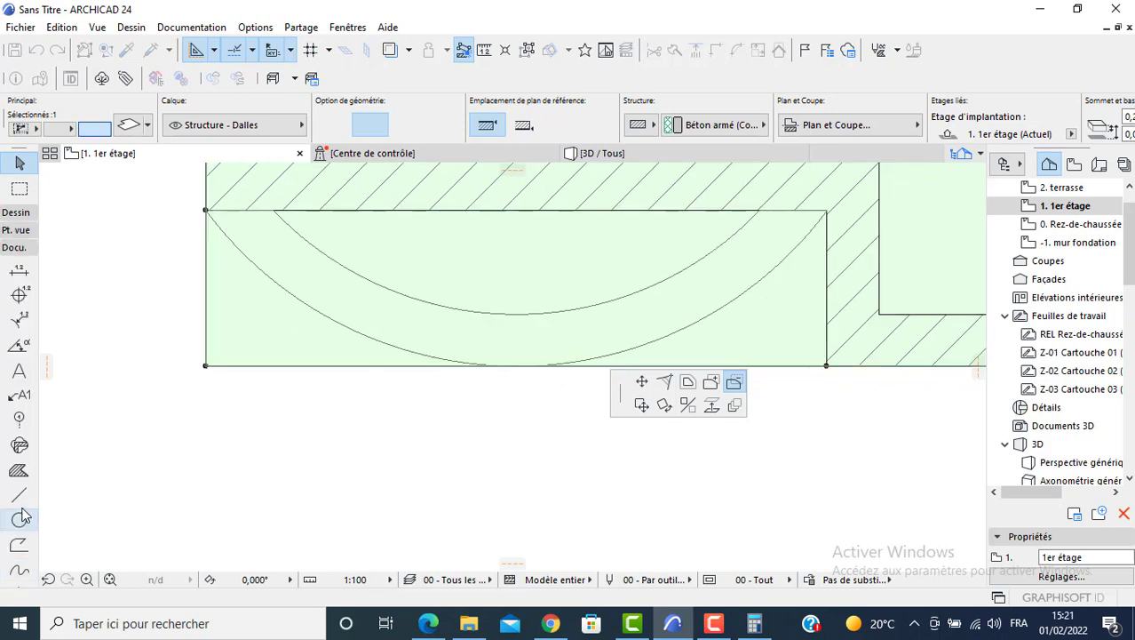
pyautogui.click(20, 518)
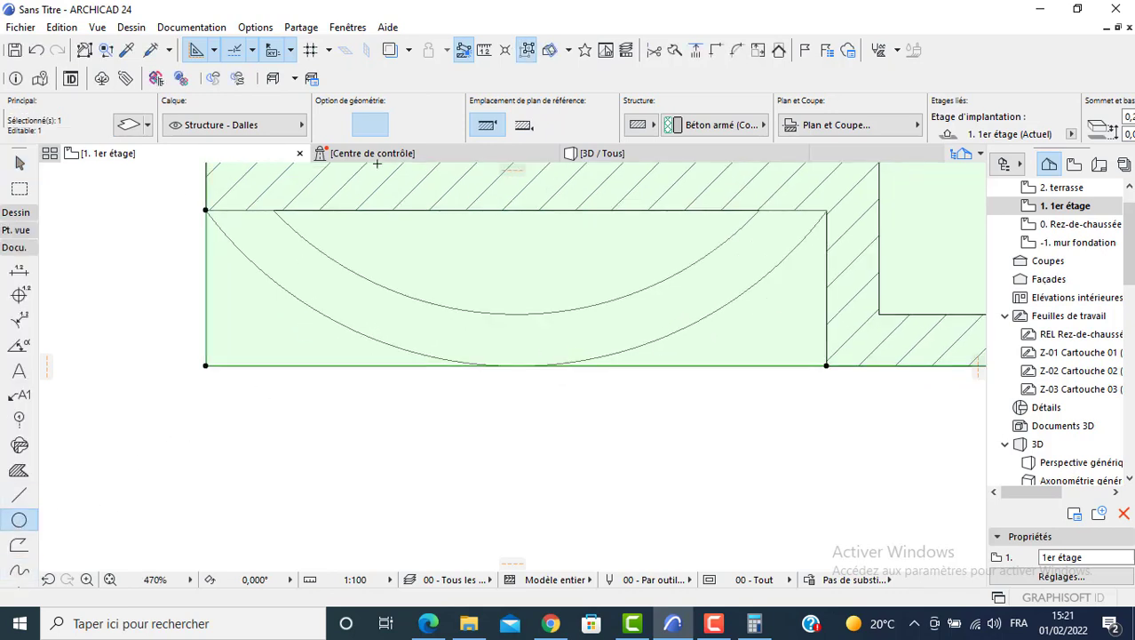
pyautogui.press('Escape')
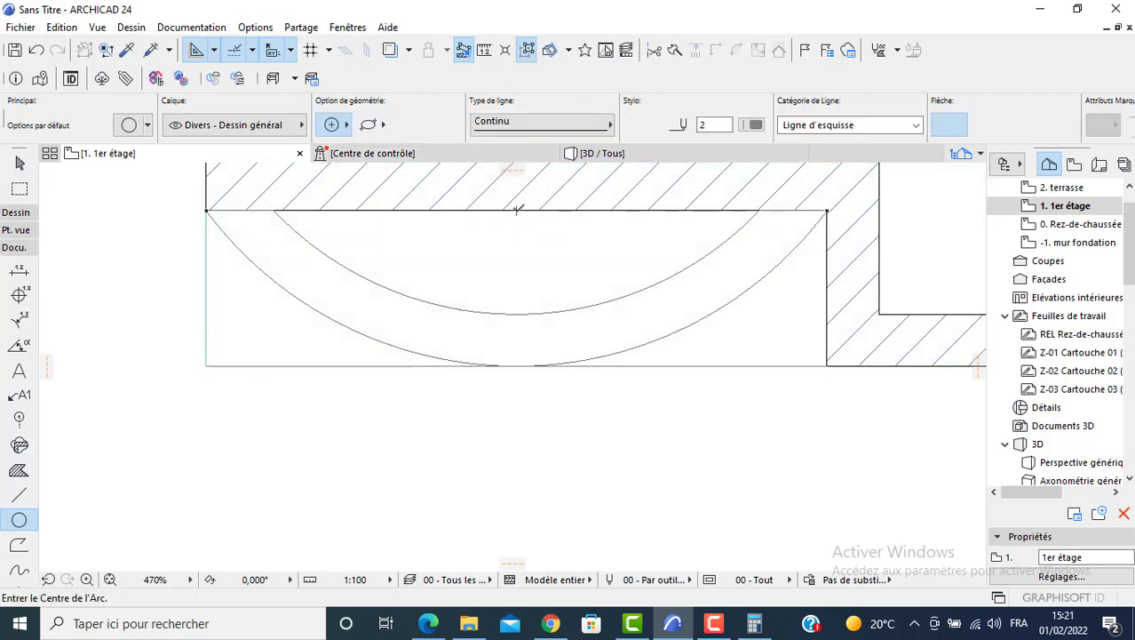
pyautogui.click(516, 211)
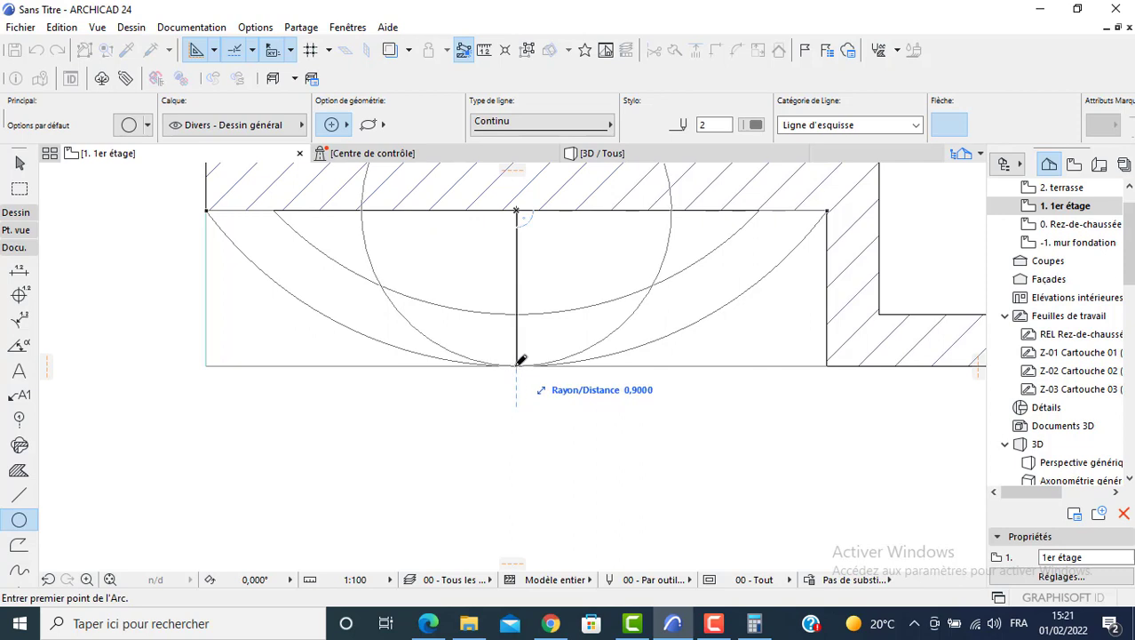
pyautogui.click(518, 362)
pyautogui.press('Escape')
pyautogui.scroll(2, 438, 306)
pyautogui.press('Escape')
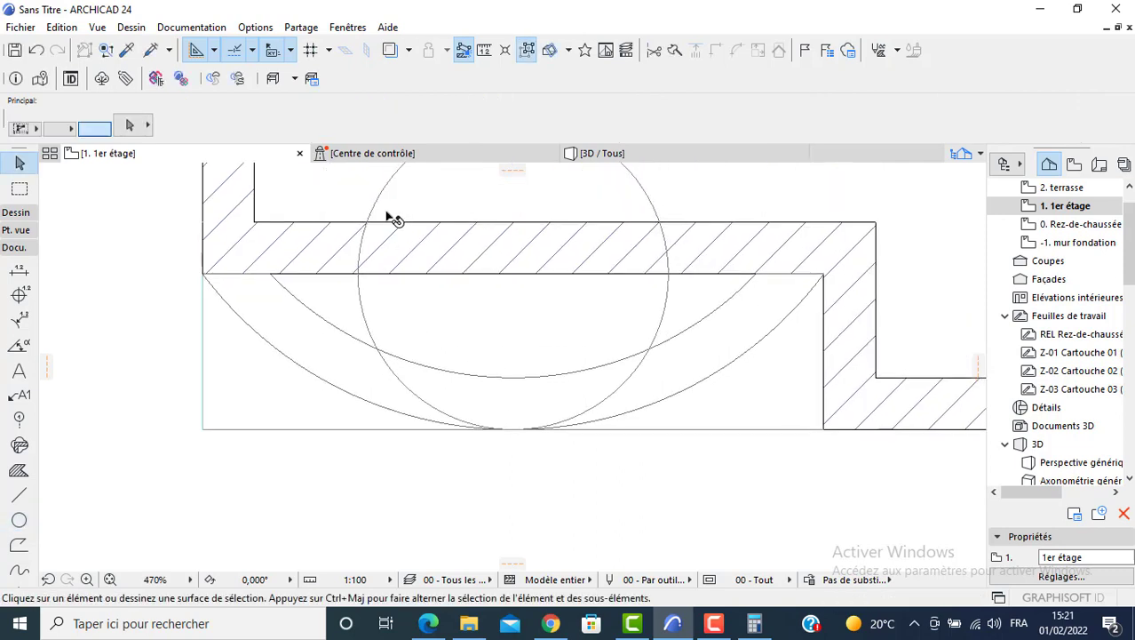
# Trim the circle to its lower half and stretch the arc's ends to the two corners of the recessed wall.
pyautogui.keyDown('ctrl'); pyautogui.click(363, 244); pyautogui.keyUp('ctrl')
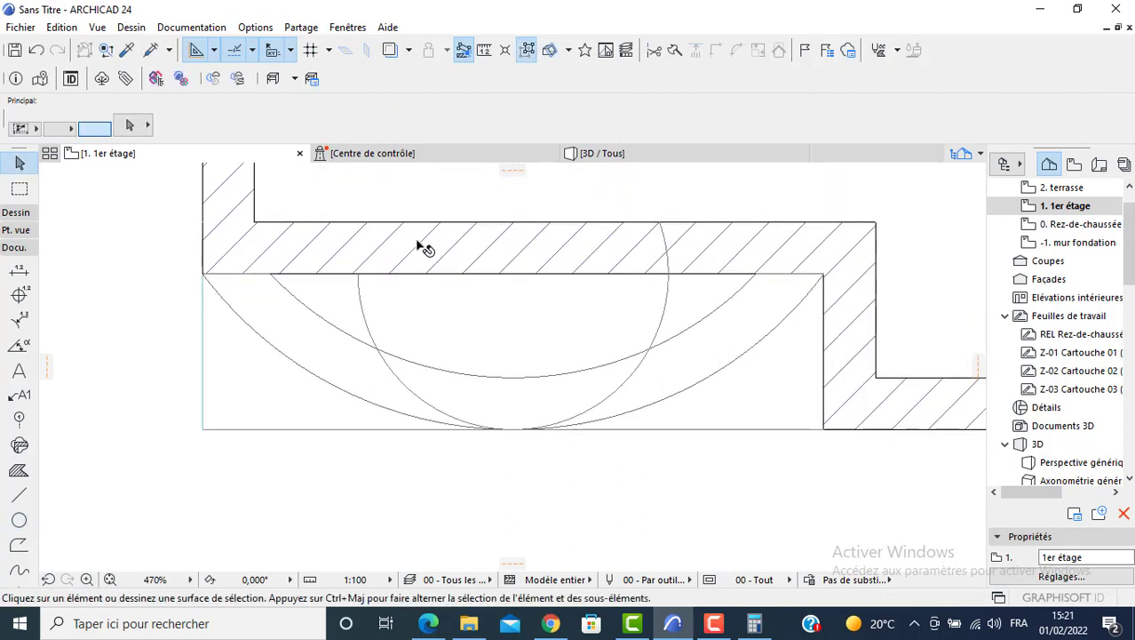
pyautogui.click(666, 280)
pyautogui.click(668, 274)
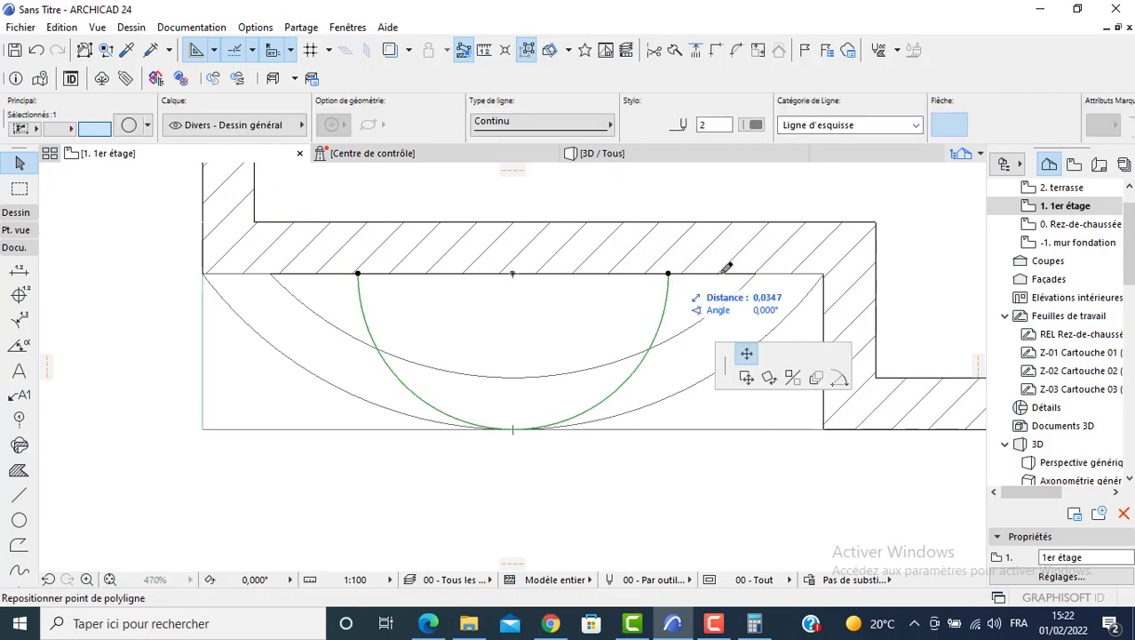
pyautogui.click(824, 273)
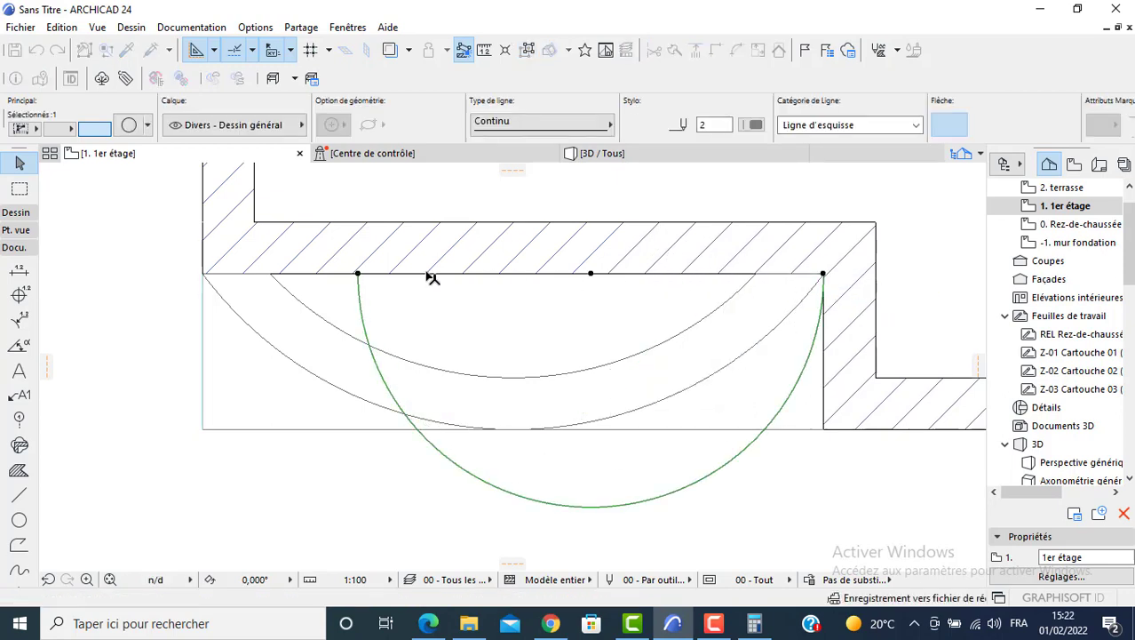
pyautogui.click(359, 274)
pyautogui.click(204, 274)
# Move the arc up so that its lowest point meets the outermost point of the curved wall.
pyautogui.scroll(-3, 533, 460)
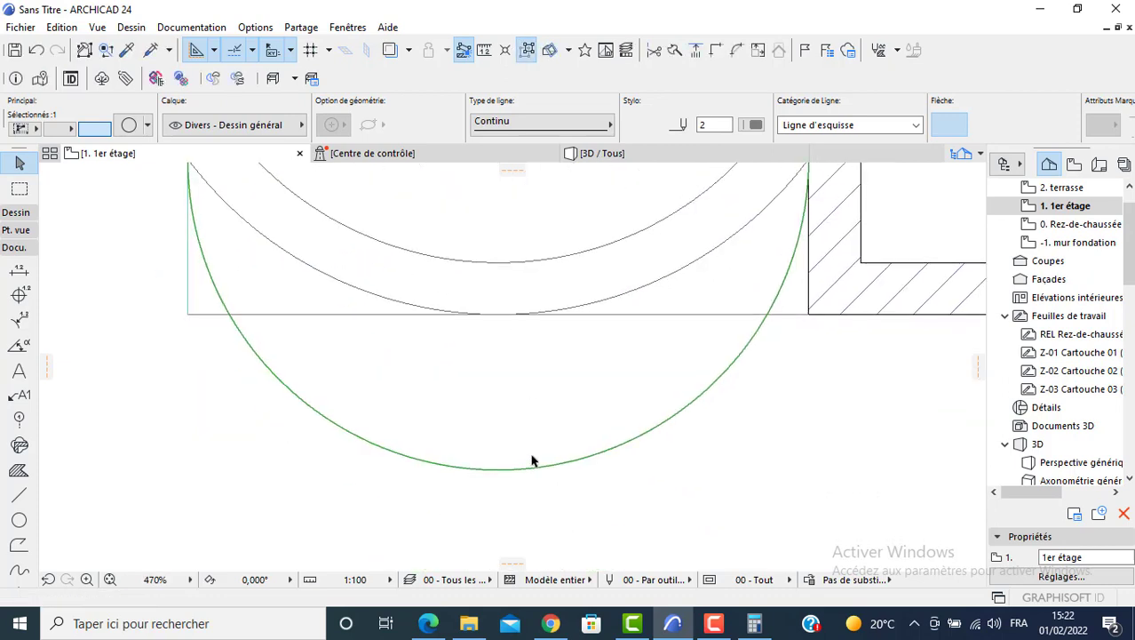
pyautogui.click(498, 469)
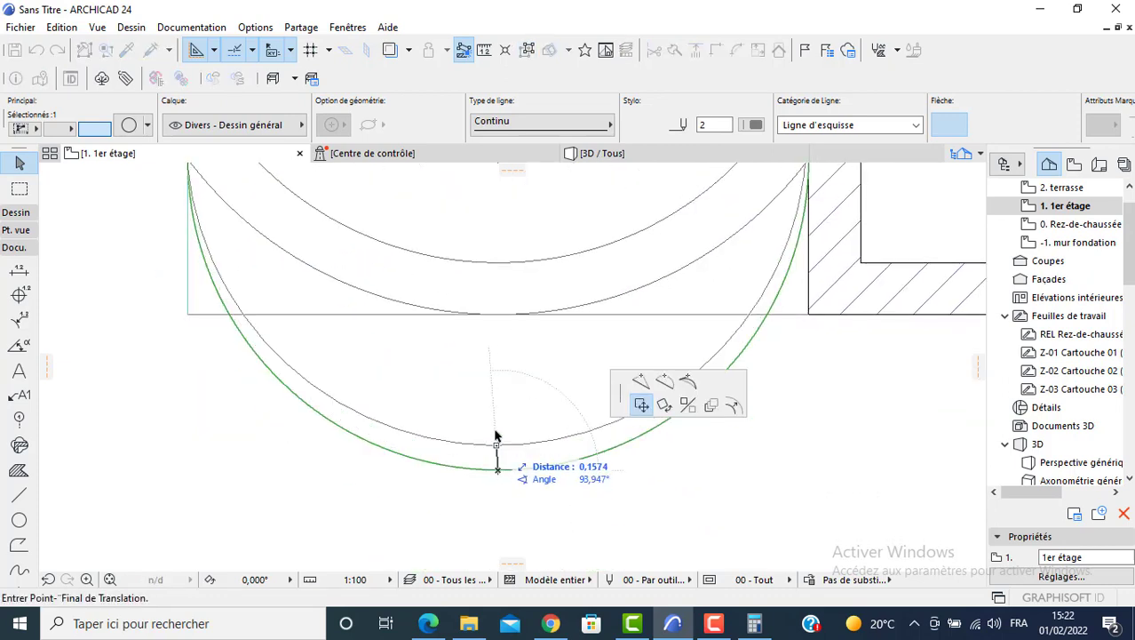
pyautogui.click(499, 317)
pyautogui.scroll(-2, 699, 299)
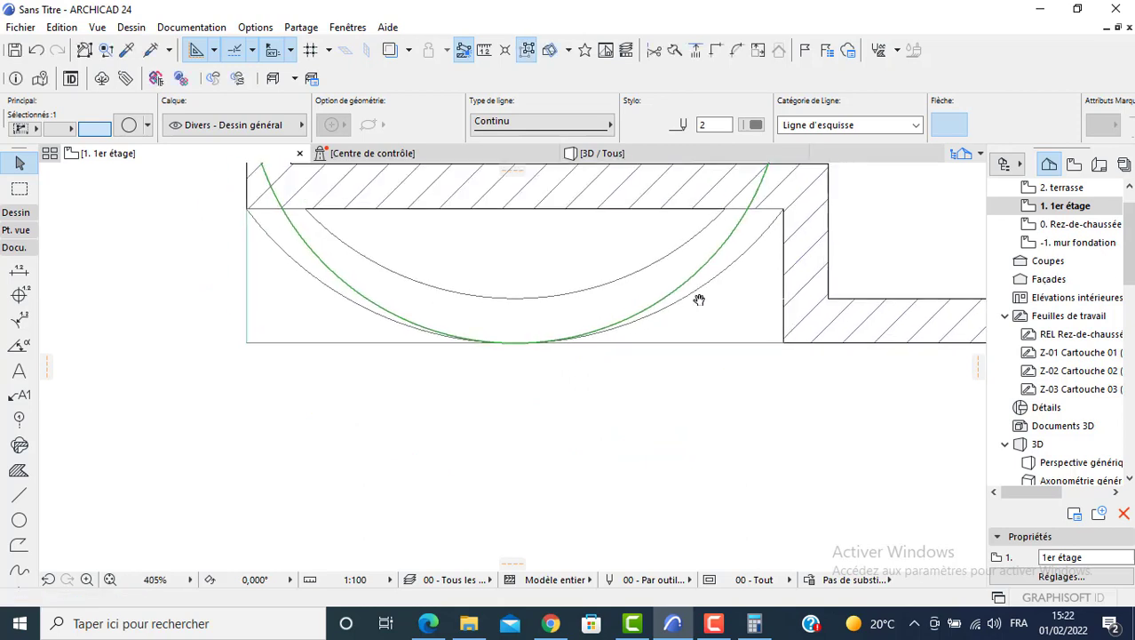
# Delete the construction arc drawn over the curved wall.
pyautogui.click(716, 276)
pyautogui.press('Escape')
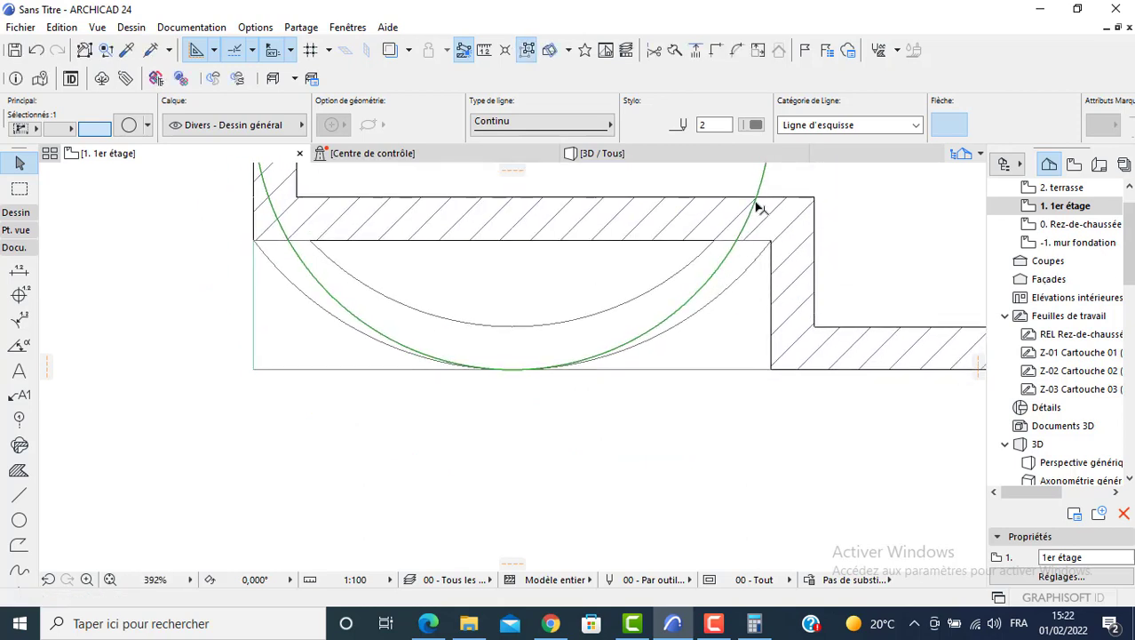
pyautogui.click(760, 189)
pyautogui.press('Escape')
pyautogui.click(760, 188)
pyautogui.press('Escape')
pyautogui.press('Delete')
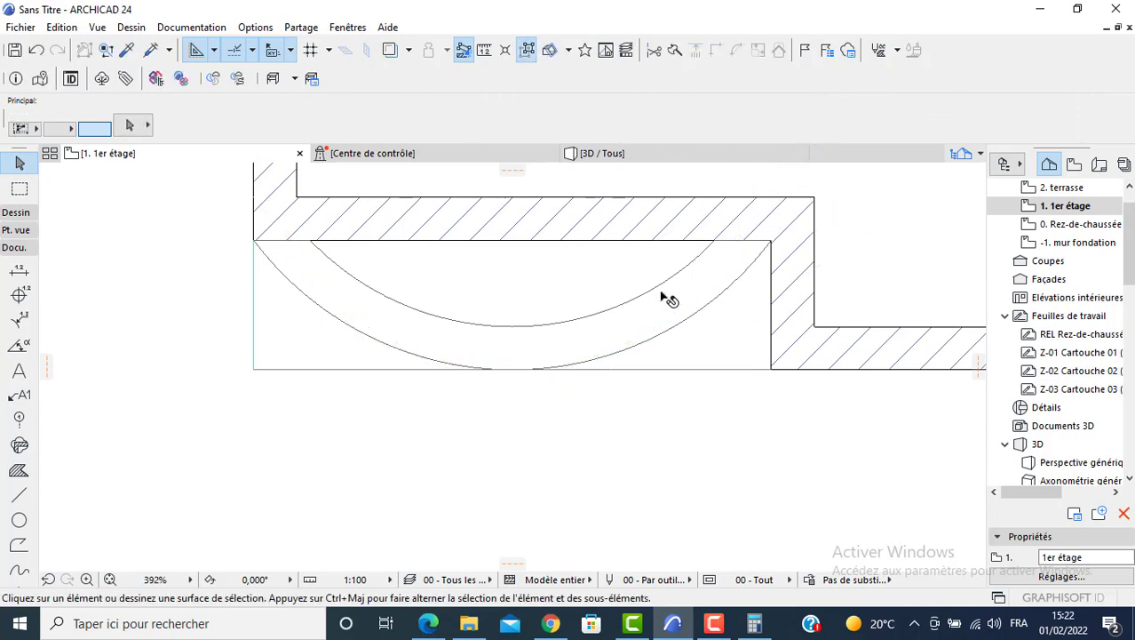
# Set the curved wall's height to 3 m.
pyautogui.click(668, 300)
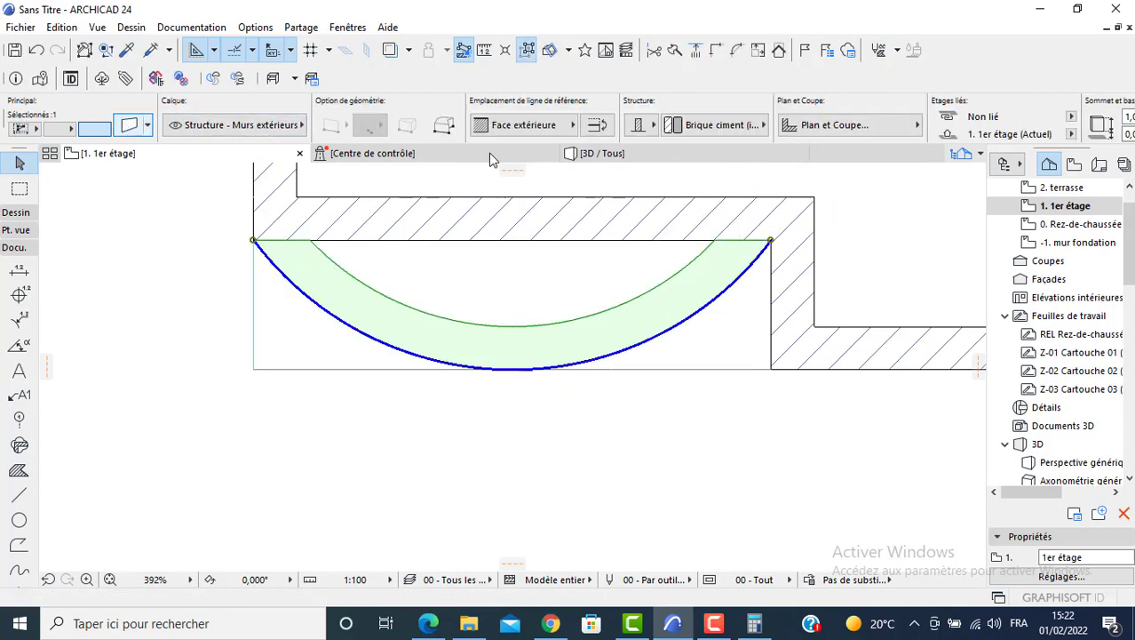
pyautogui.hotkey('ctrl', 't')
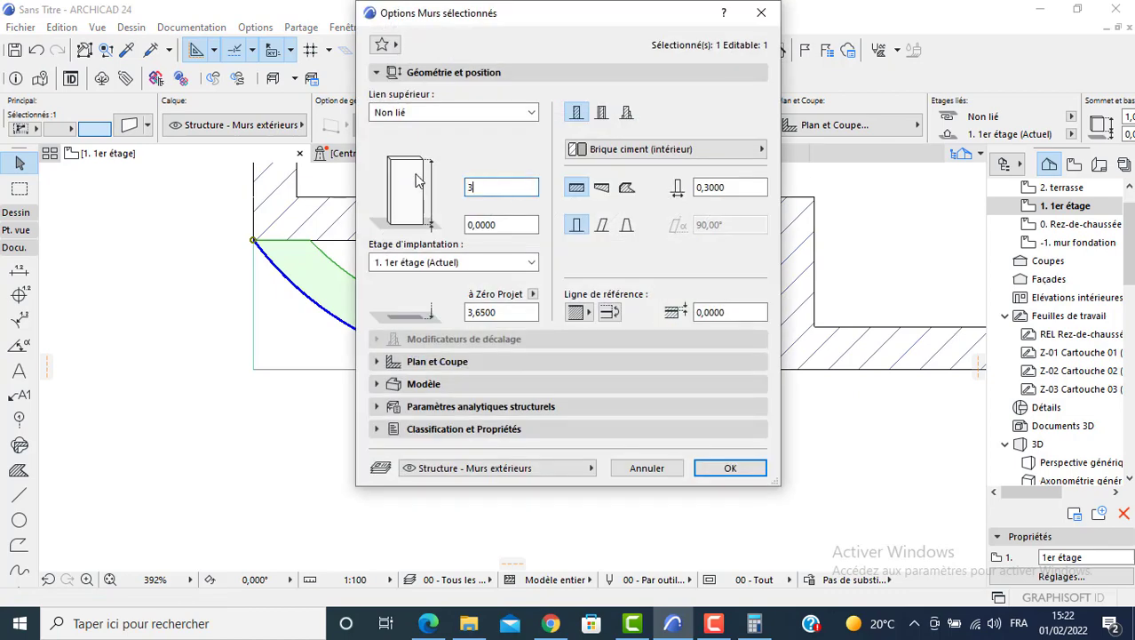
pyautogui.press('Return')
# Subtract the two slab corners outside the curved wall along its outer face and delete the horizontal guide line there.
pyautogui.click(273, 347)
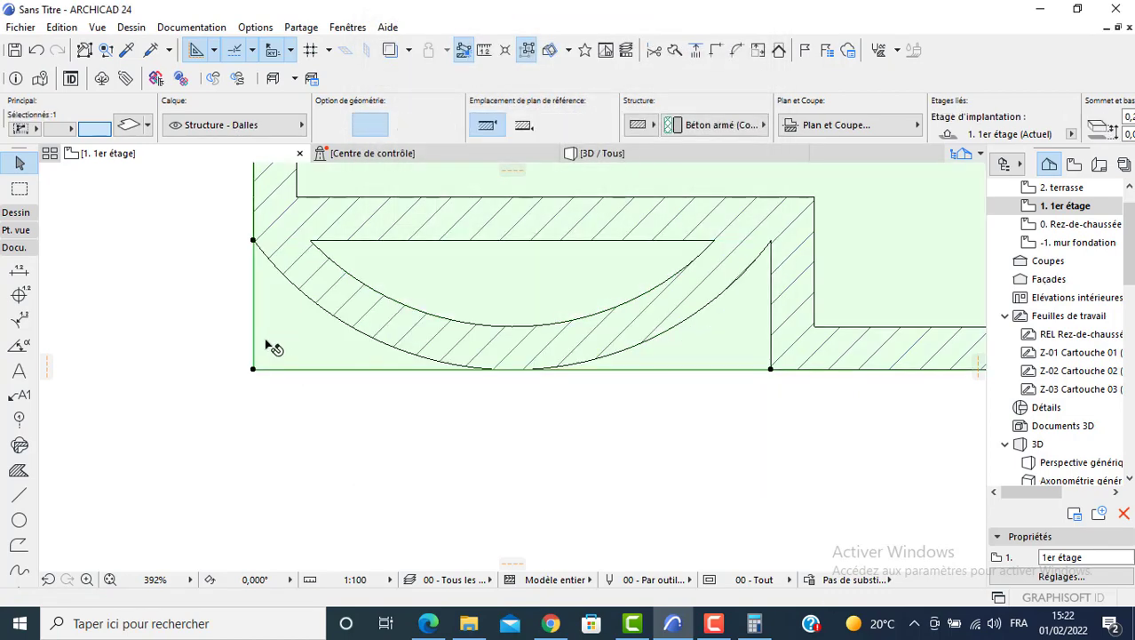
pyautogui.click(255, 371)
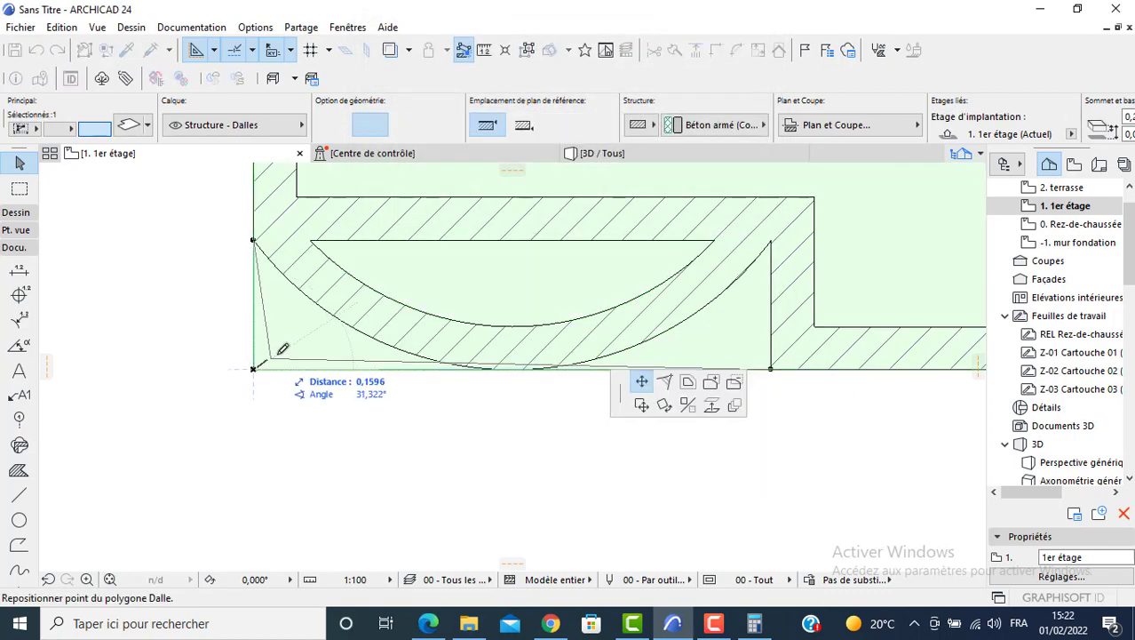
pyautogui.click(734, 382)
pyautogui.click(318, 344)
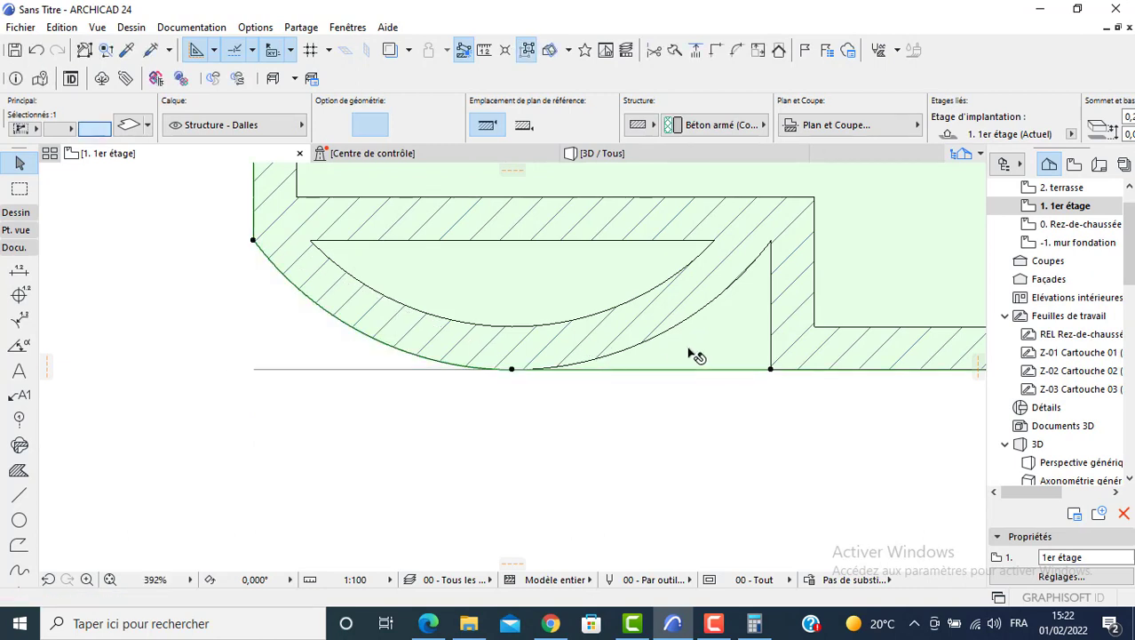
pyautogui.click(771, 370)
pyautogui.click(733, 382)
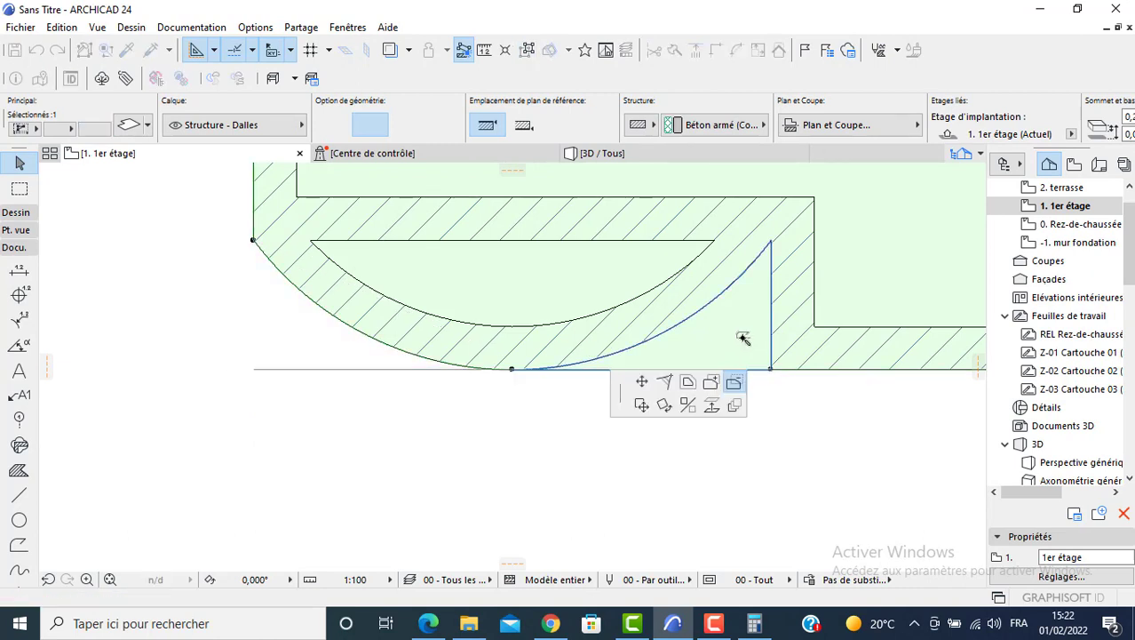
pyautogui.click(544, 366)
pyautogui.press('Escape')
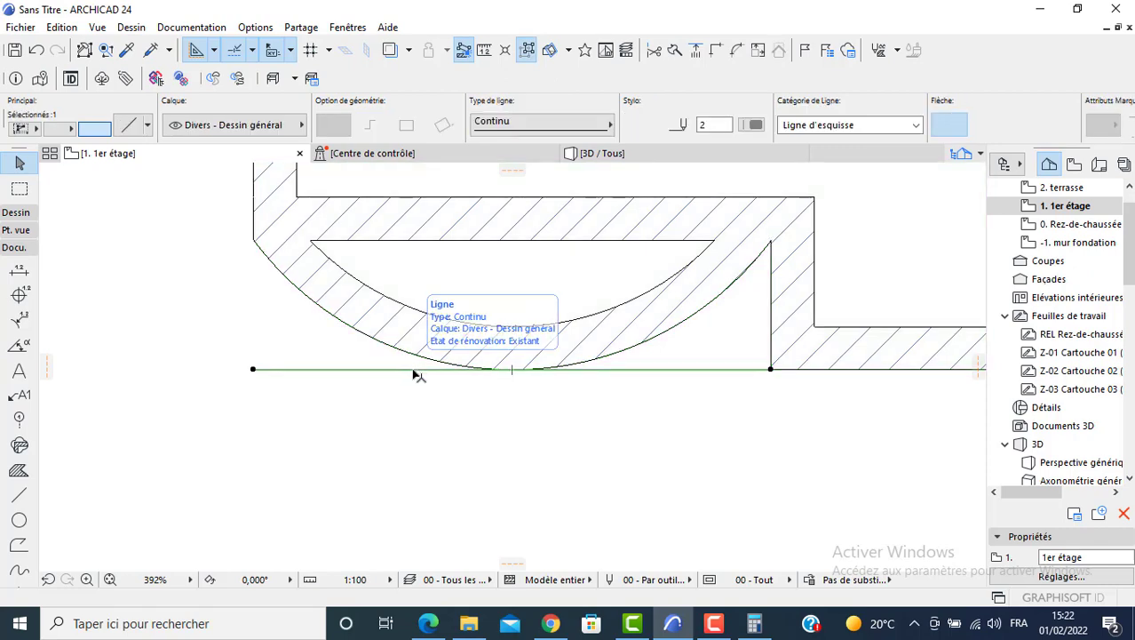
# Change the curved wall's height back to a low parapet height below the plan's cut level.
pyautogui.click(542, 337)
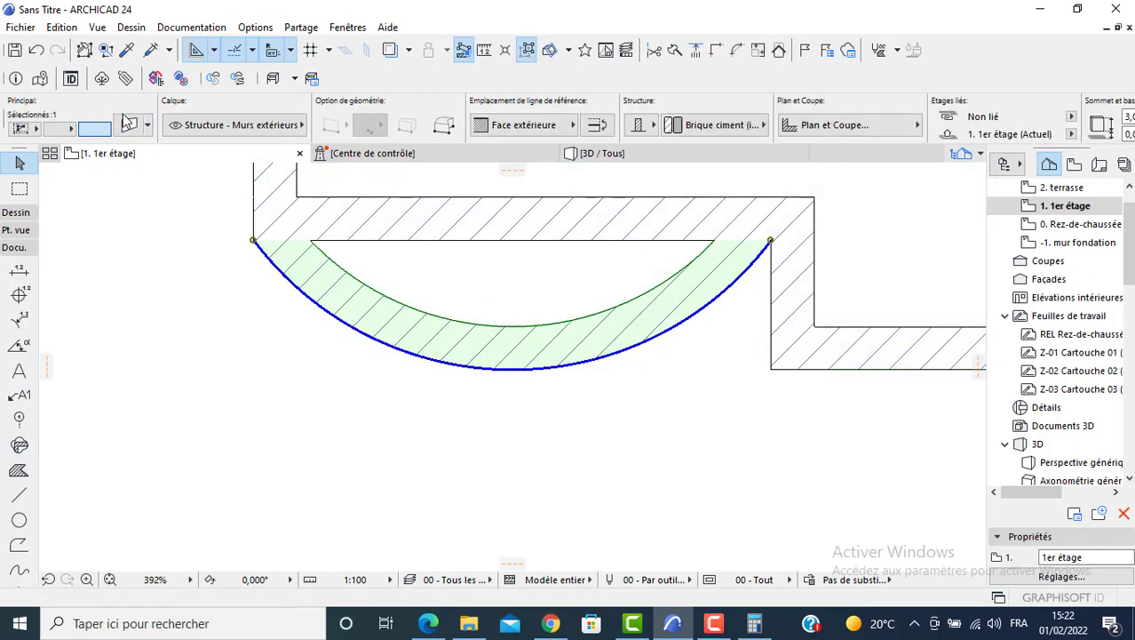
pyautogui.hotkey('ctrl', 't')
pyautogui.doubleClick(518, 187)
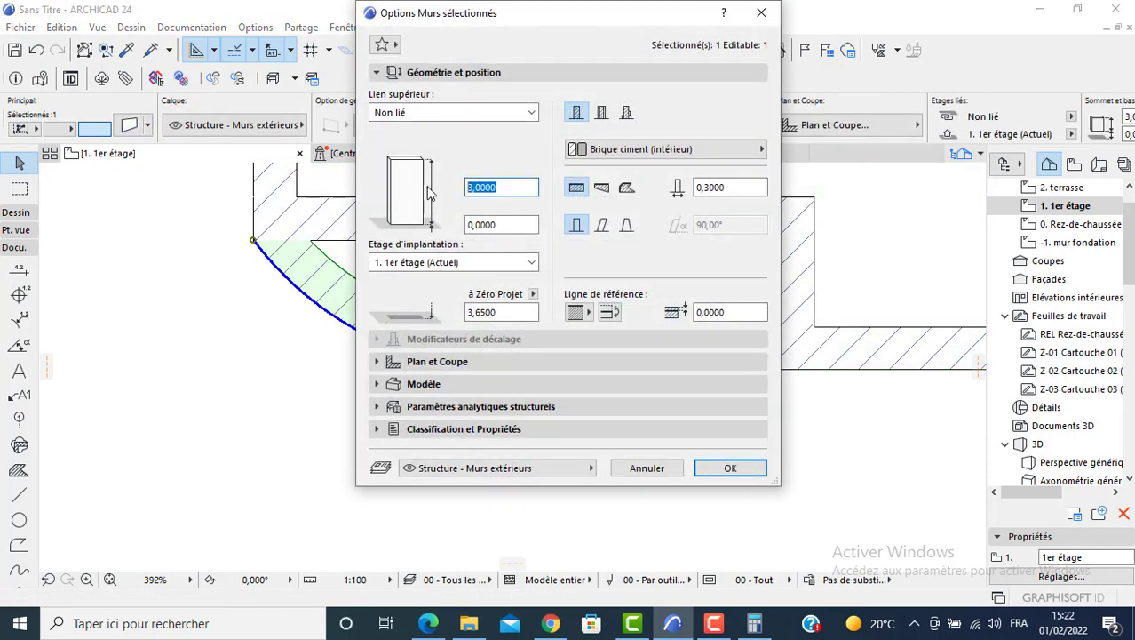
pyautogui.write('5')
pyautogui.press('Return')
pyautogui.press('Escape')
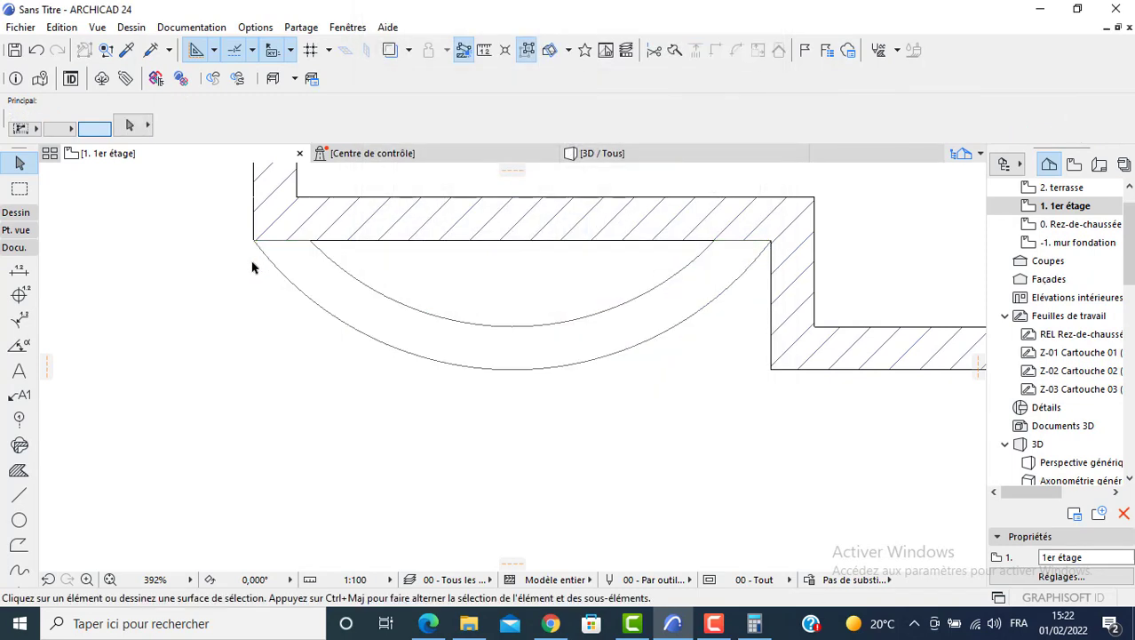
# Inspect the curved balcony wall and its trimmed slab in 3D and return to the first-floor plan.
pyautogui.press('F3')
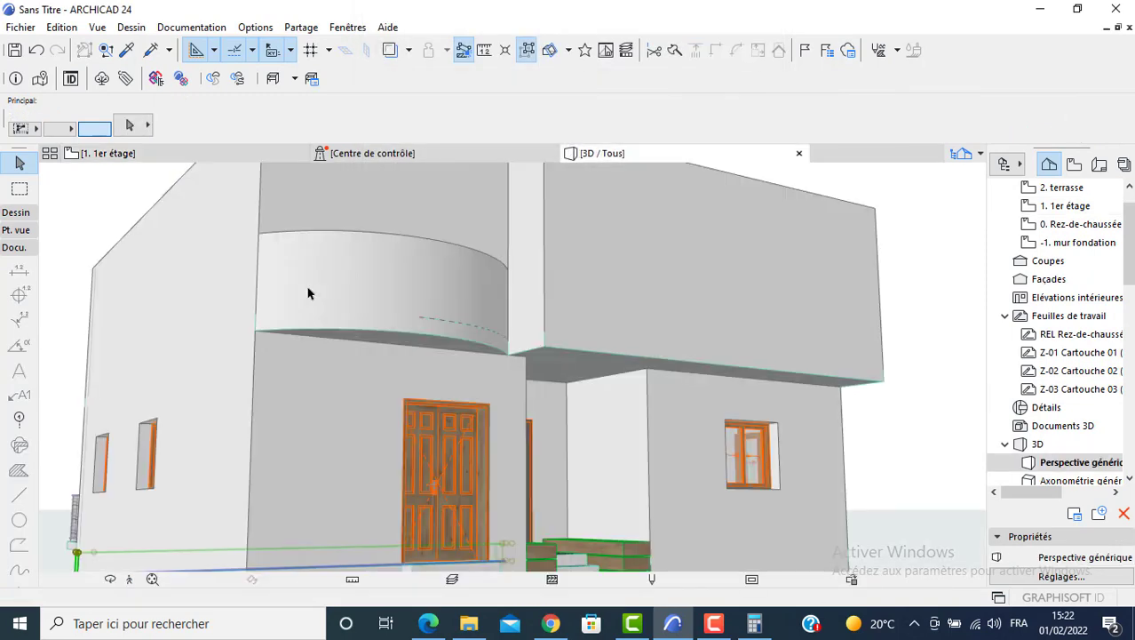
pyautogui.keyDown('shift'); pyautogui.moveTo(411, 356); pyautogui.dragTo(372, 395, button='middle'); pyautogui.keyUp('shift')
pyautogui.press('F2')
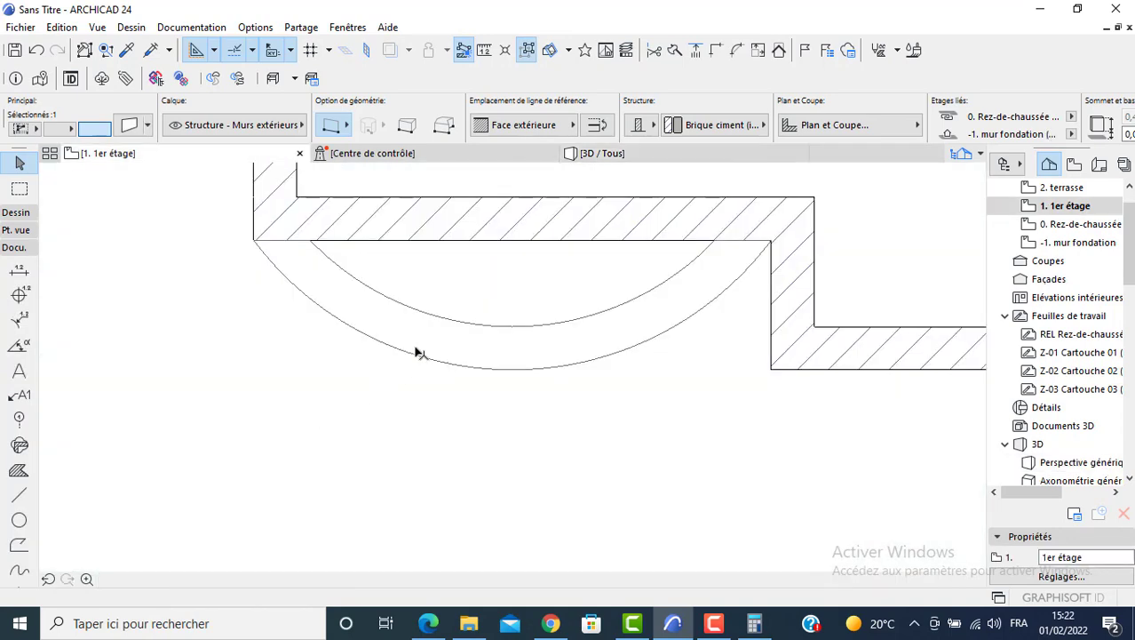
pyautogui.scroll(-4, 426, 348)
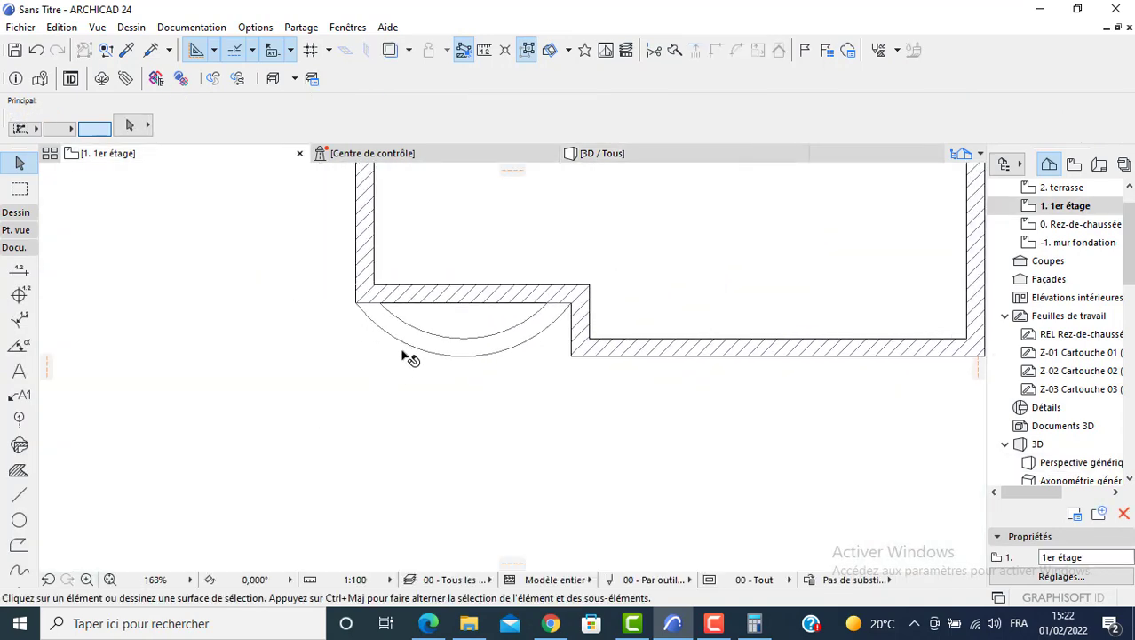
# Set the wall defaults to a top link at 2. terrasse with a -0.2 m offset and a thickness of 0.2 m.
pyautogui.click(9, 216)
pyautogui.click(19, 234)
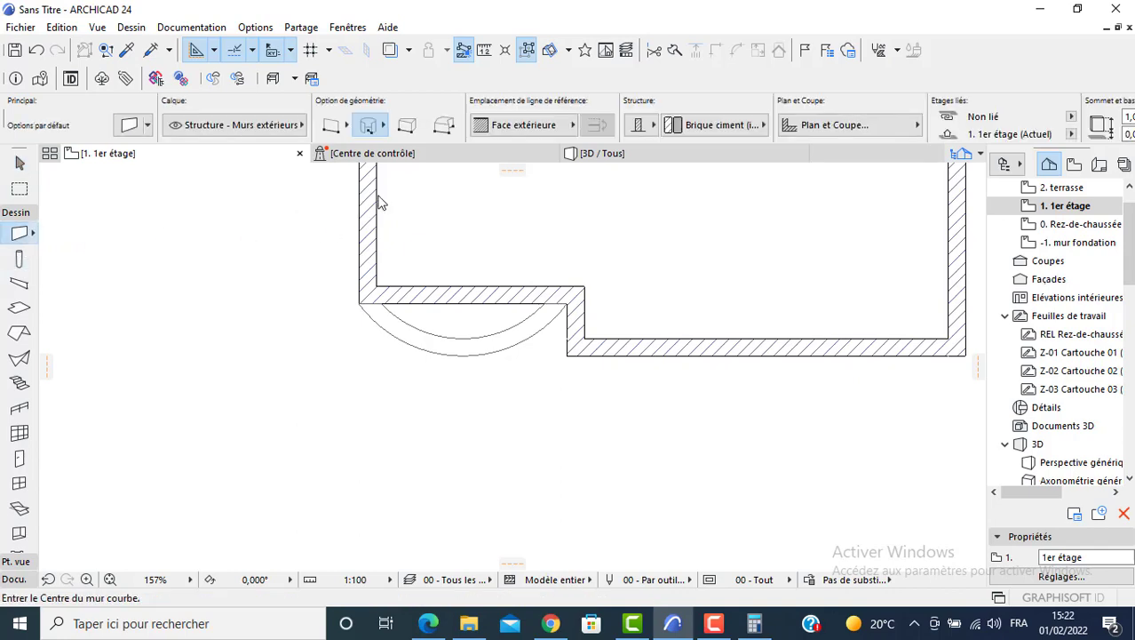
pyautogui.hotkey('ctrl', 't')
pyautogui.click(447, 112)
pyautogui.click(495, 130)
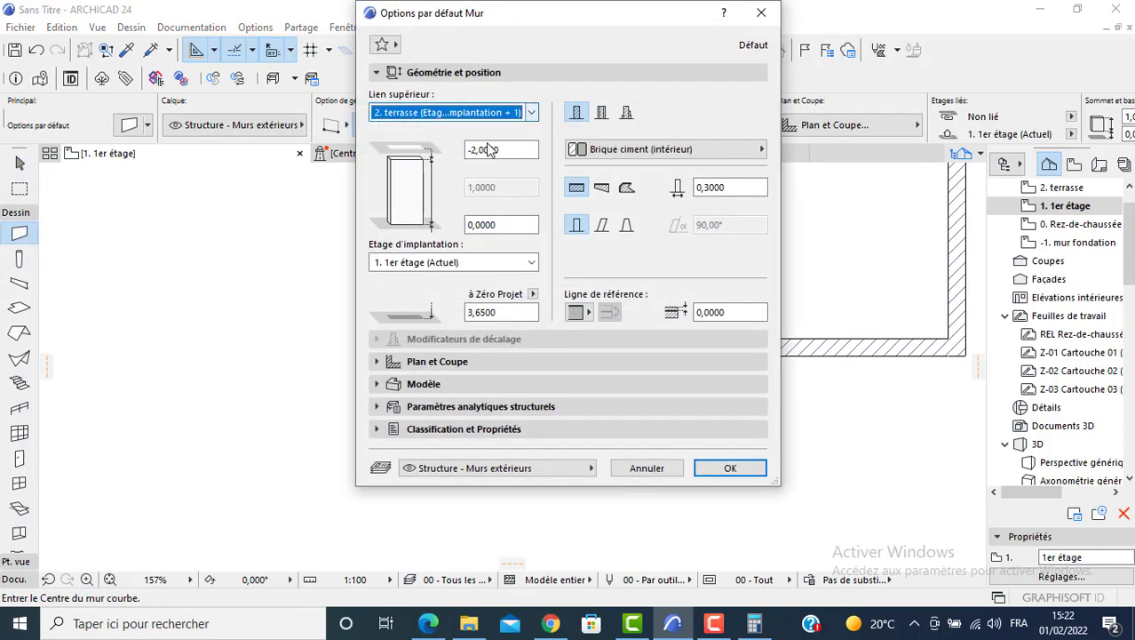
pyautogui.moveTo(502, 151)
pyautogui.mouseDown()
pyautogui.moveTo(451, 155)
pyautogui.moveTo(480, 151)
pyautogui.mouseUp()
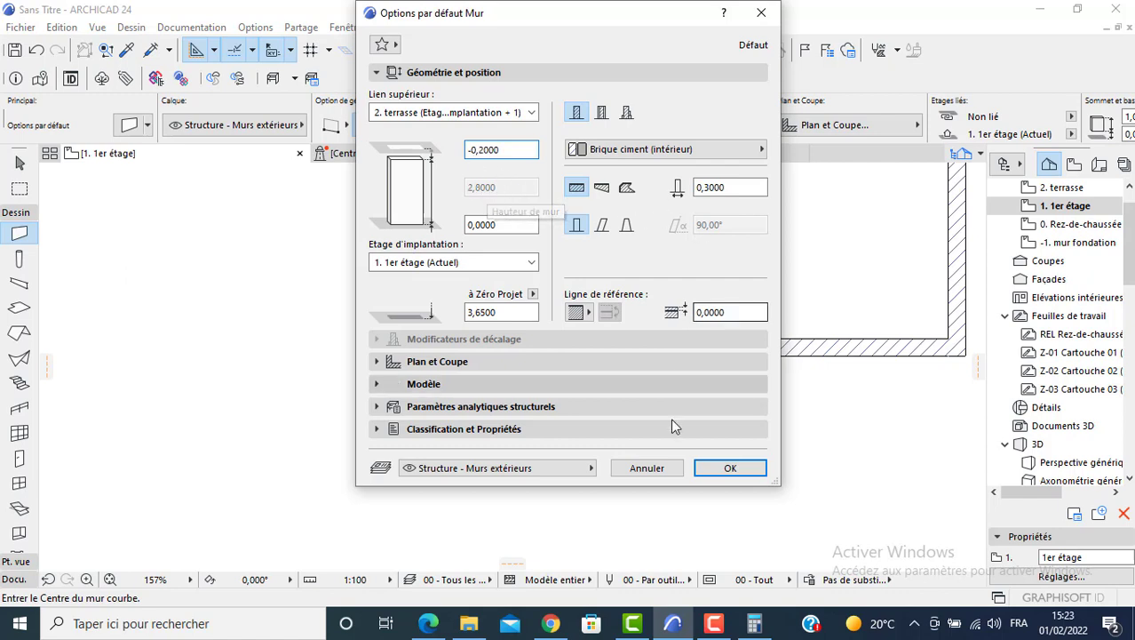
pyautogui.click(729, 188)
pyautogui.moveTo(730, 187); pyautogui.dragTo(709, 188)
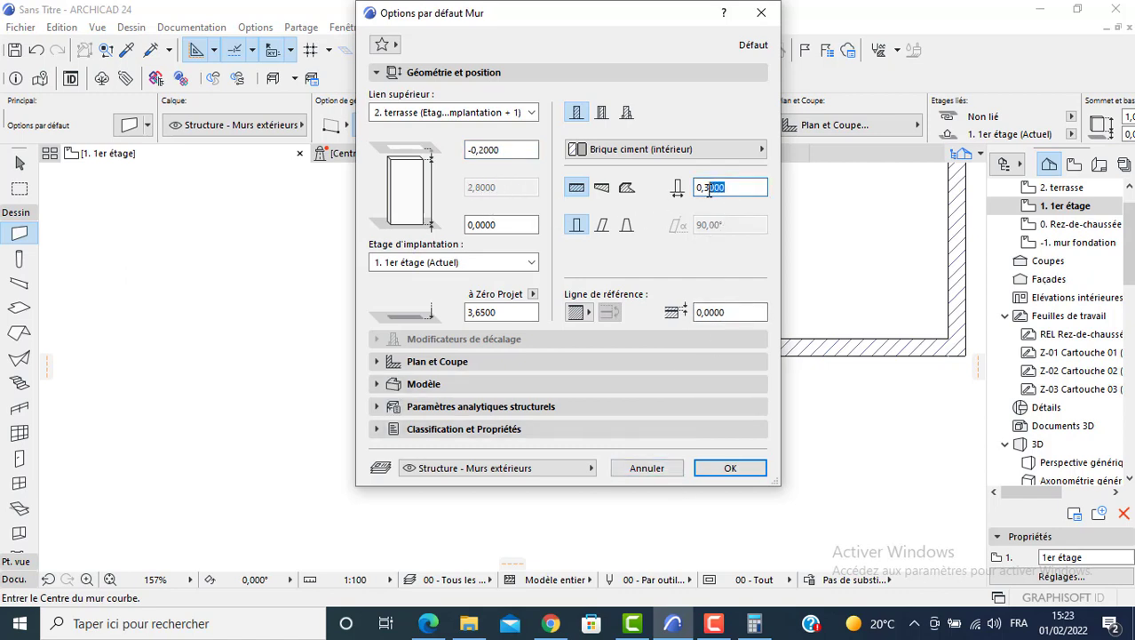
pyautogui.press('Return')
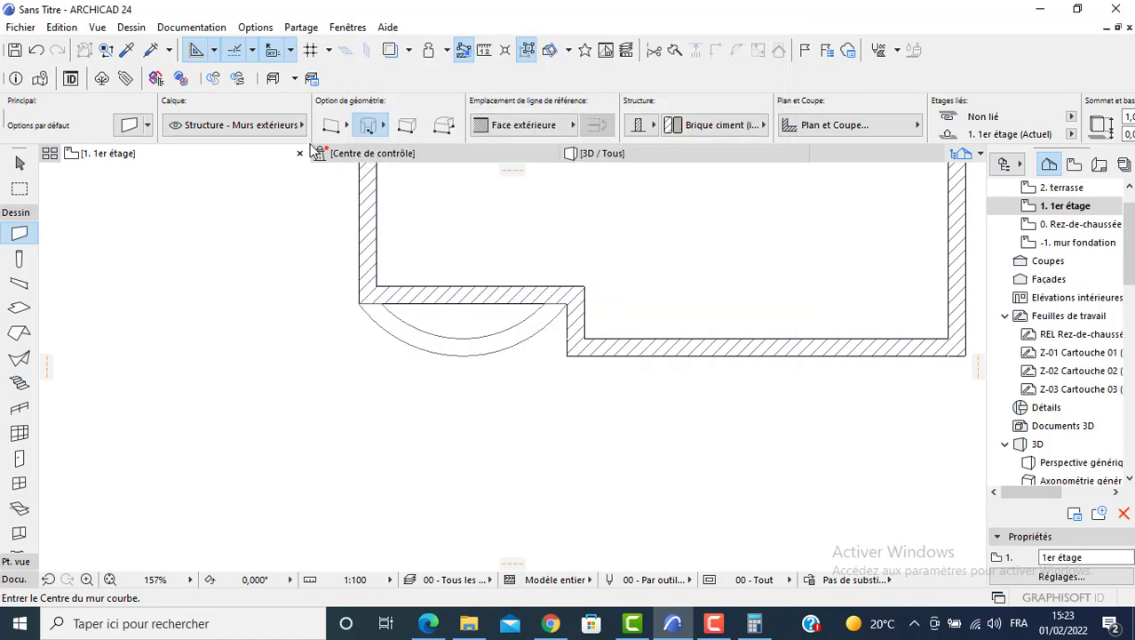
# Draw a straight partition from the inner corner beside the curved balcony up to the rear exterior wall.
pyautogui.click(331, 124)
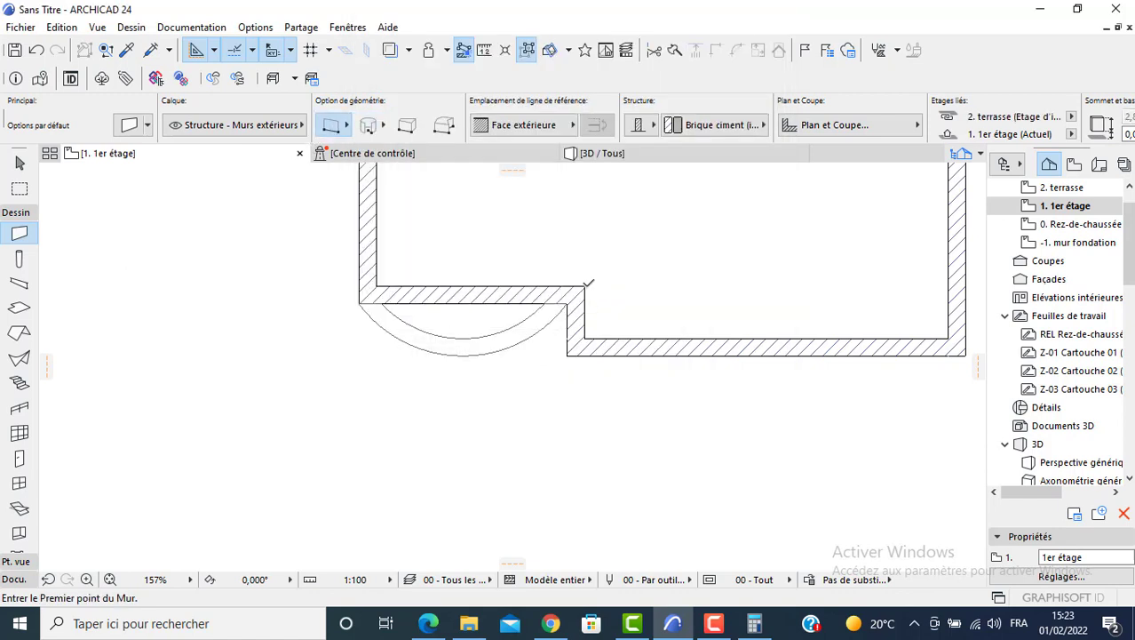
pyautogui.click(586, 285)
pyautogui.moveTo(594, 247); pyautogui.dragTo(578, 400, button='middle')
pyautogui.scroll(-3, 574, 282)
pyautogui.moveTo(568, 278); pyautogui.dragTo(547, 455, button='middle')
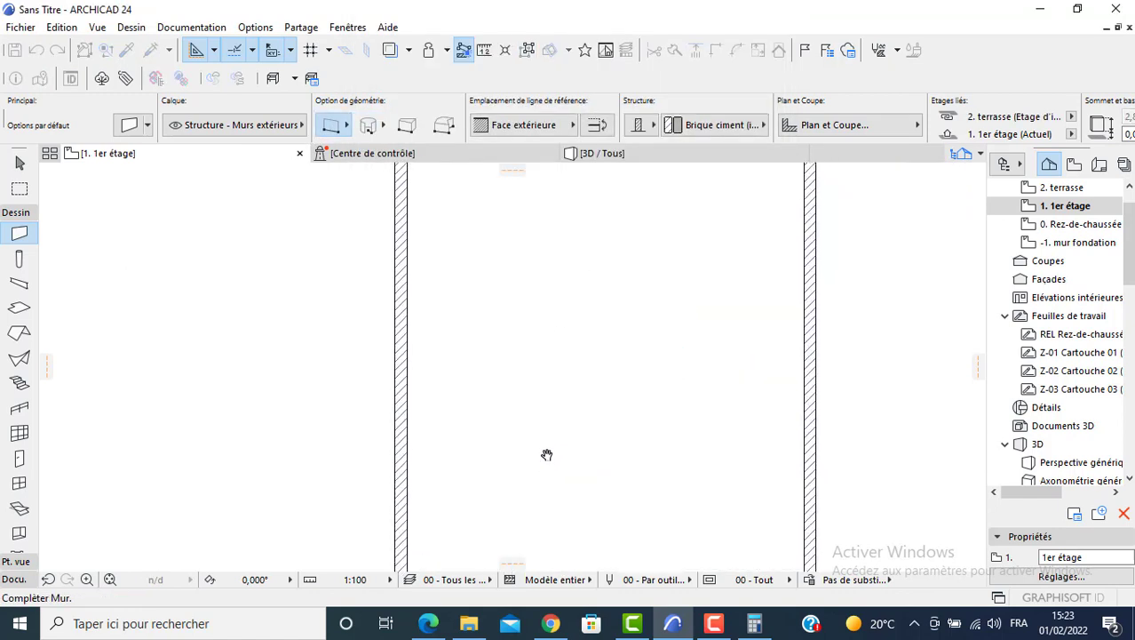
pyautogui.click(545, 235)
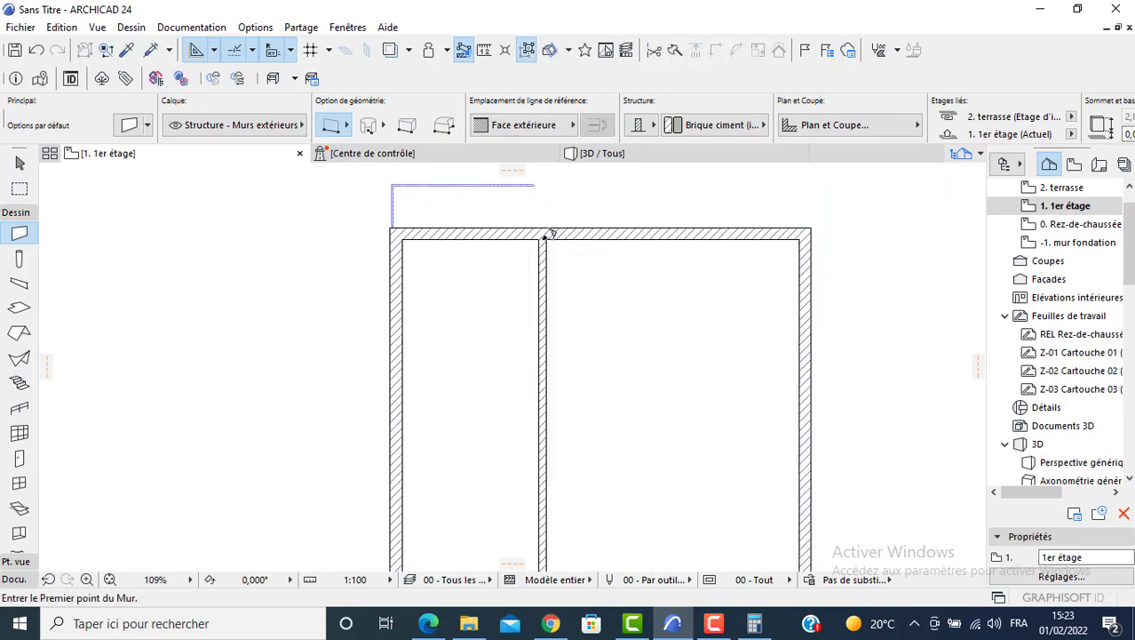
pyautogui.press('Escape')
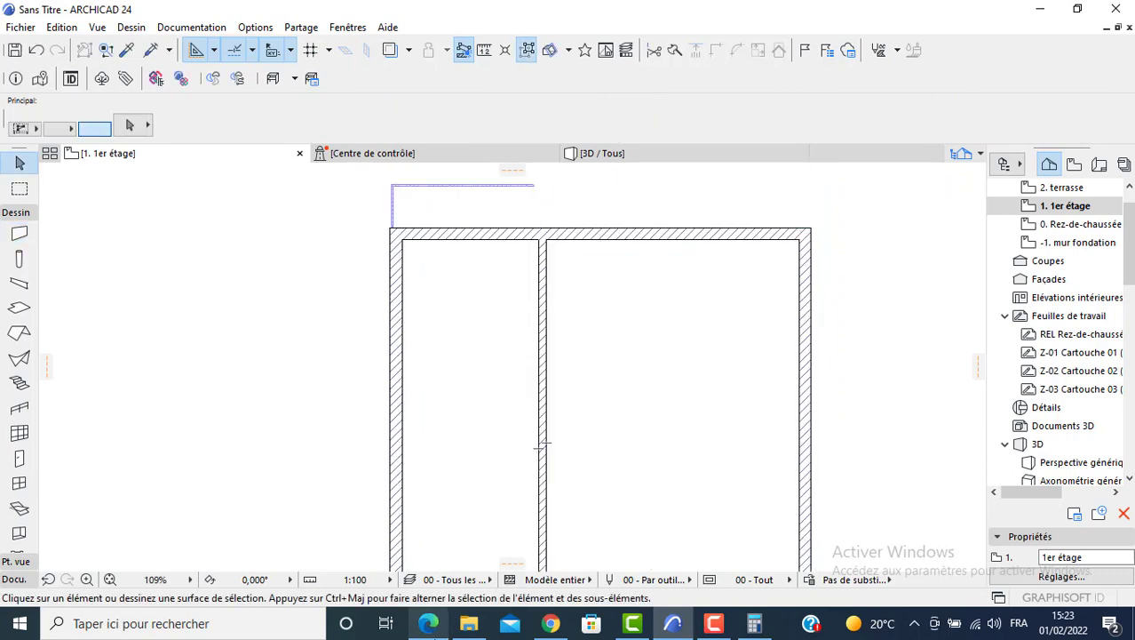
# Consult the reference plan and place a copy of the long partition 2.7 m to its right.
pyautogui.click(427, 623)
pyautogui.scroll(3, 248, 240)
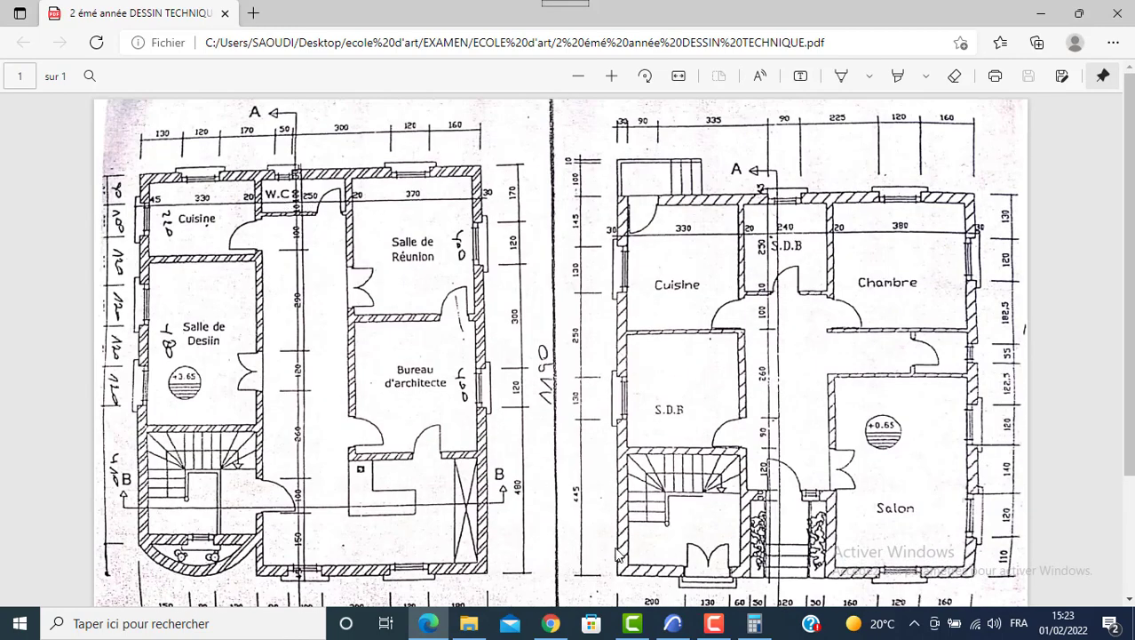
pyautogui.click(672, 623)
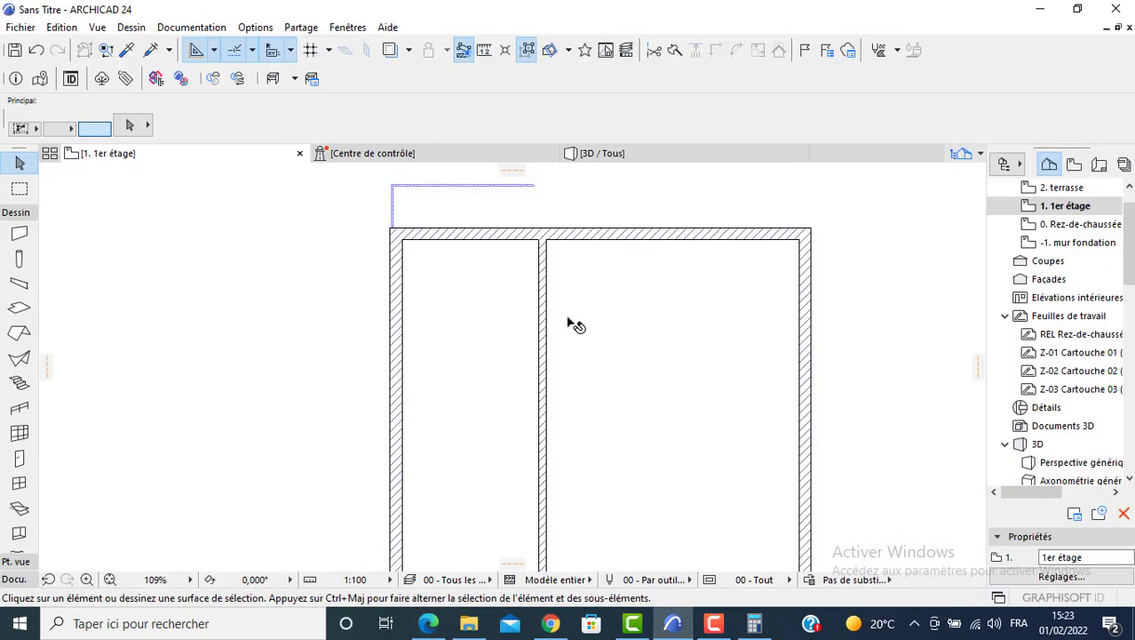
pyautogui.click(537, 312)
pyautogui.keyDown('ctrl'); pyautogui.click(538, 308); pyautogui.keyUp('ctrl')
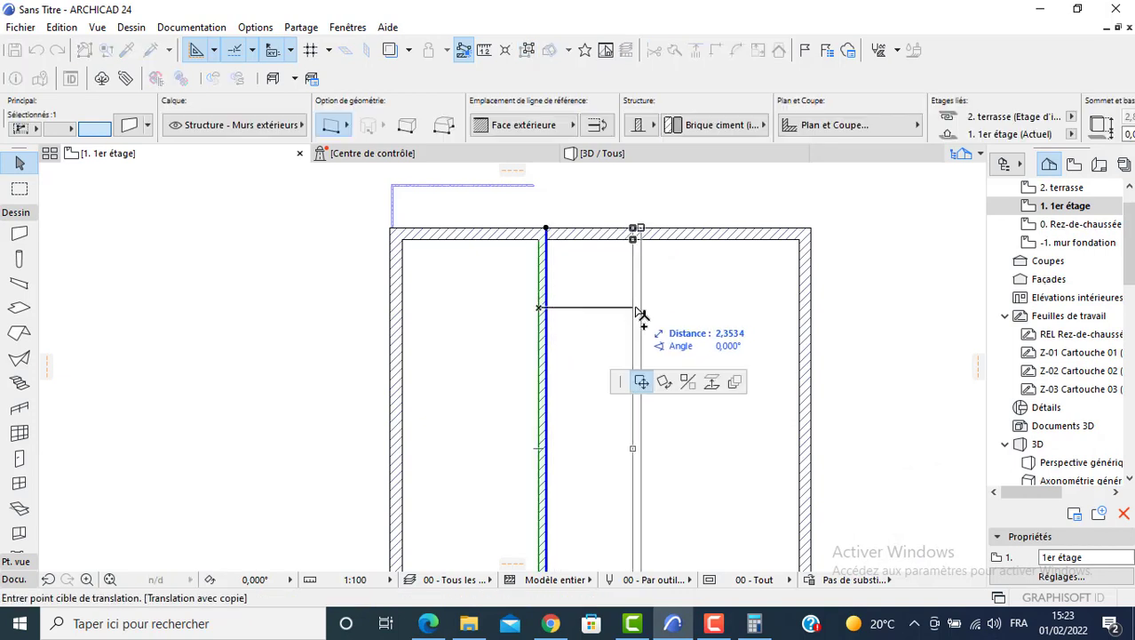
pyautogui.write('2,7')
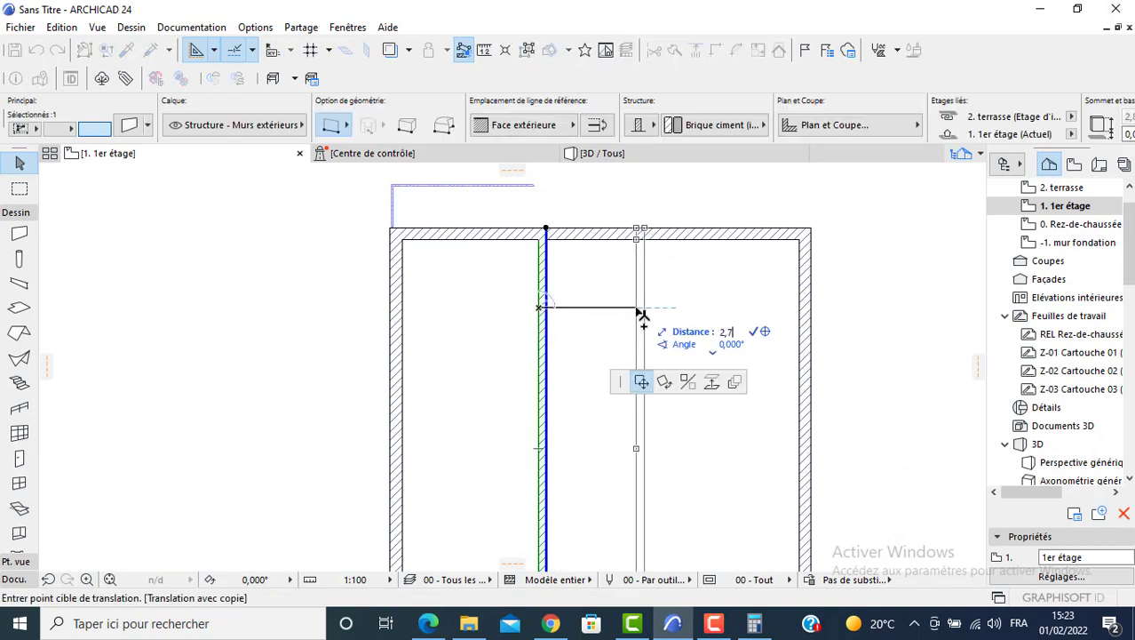
pyautogui.press('Return')
pyautogui.click(626, 305)
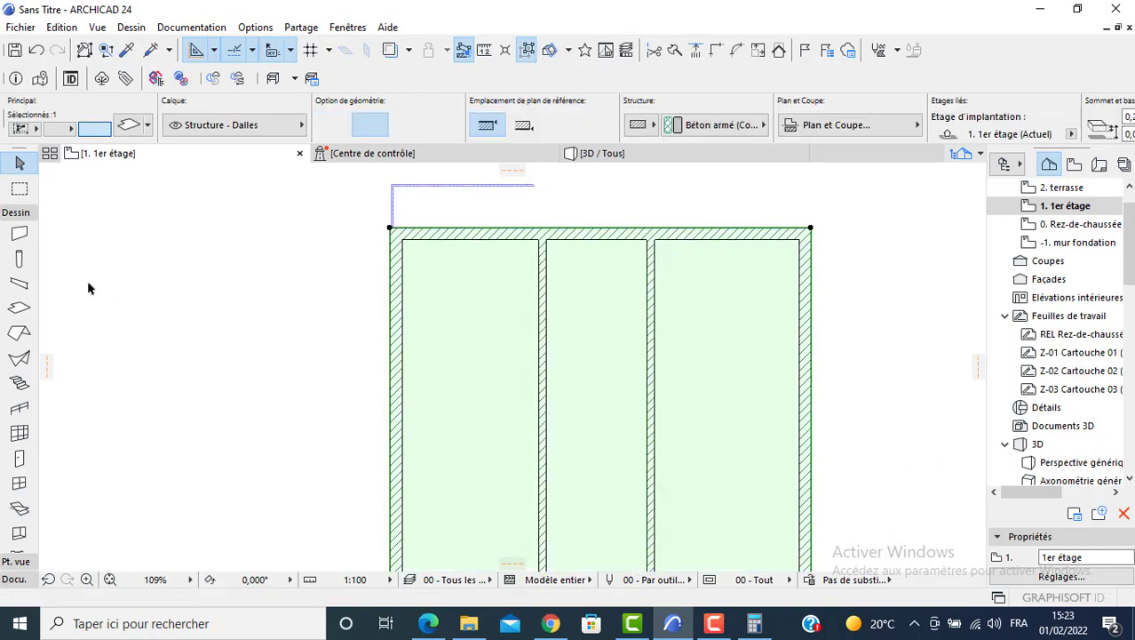
pyautogui.click(268, 408)
# Consult the plan's room depths and draw cross walls along the rear wall's inner face in the right-hand and left-hand strips.
pyautogui.click(428, 629)
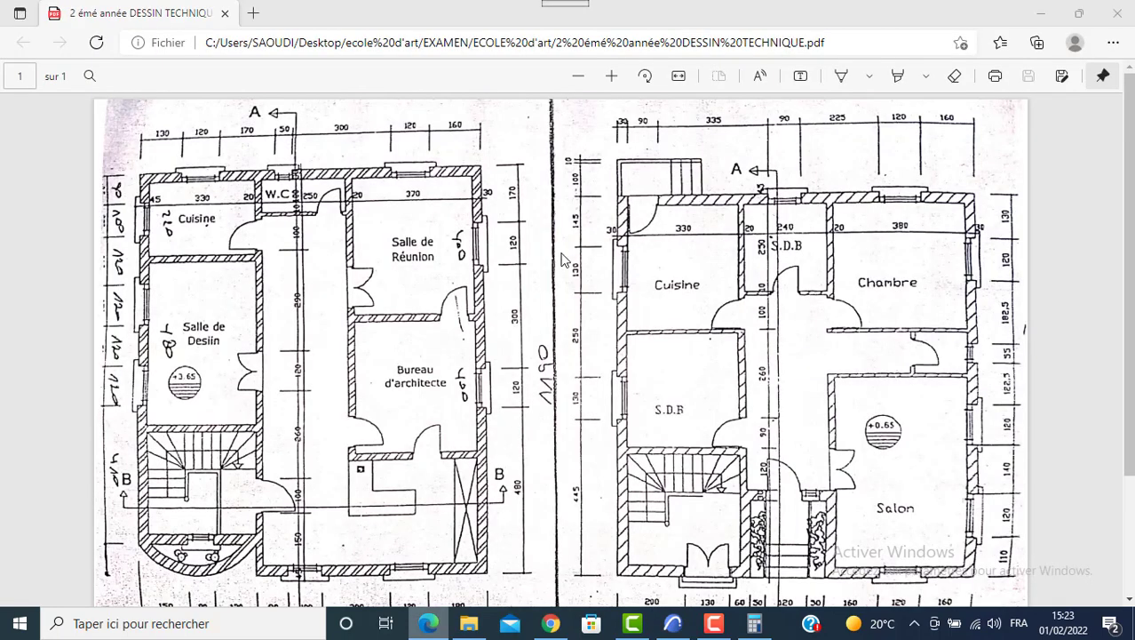
pyautogui.moveTo(429, 627); pyautogui.dragTo(462, 200)
pyautogui.click(454, 217)
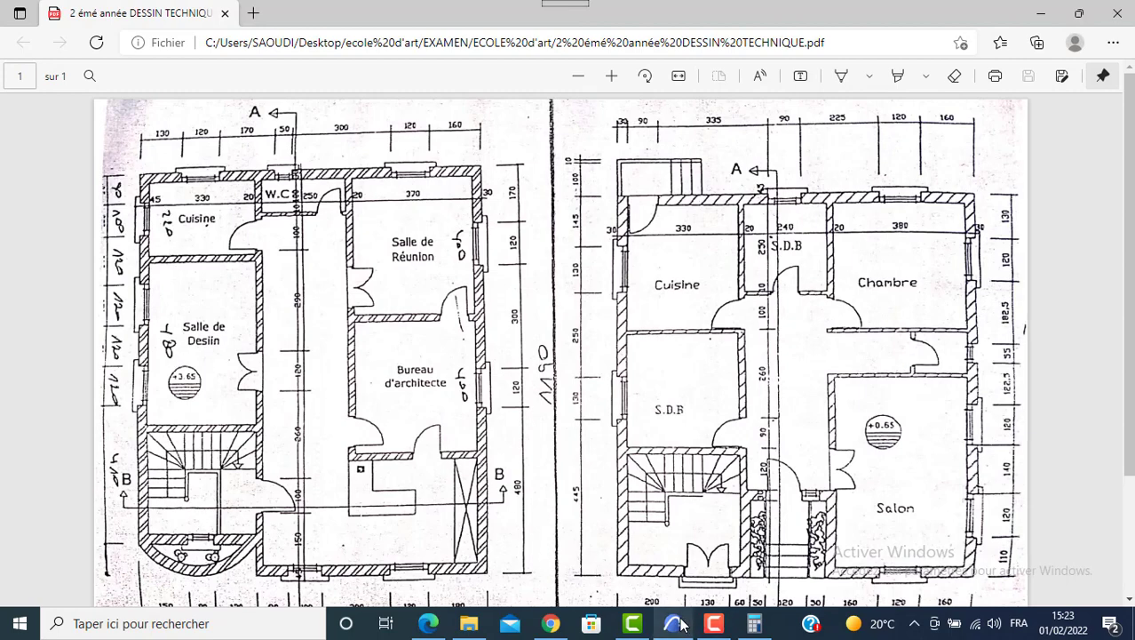
pyautogui.moveTo(672, 623)
pyautogui.click(648, 531)
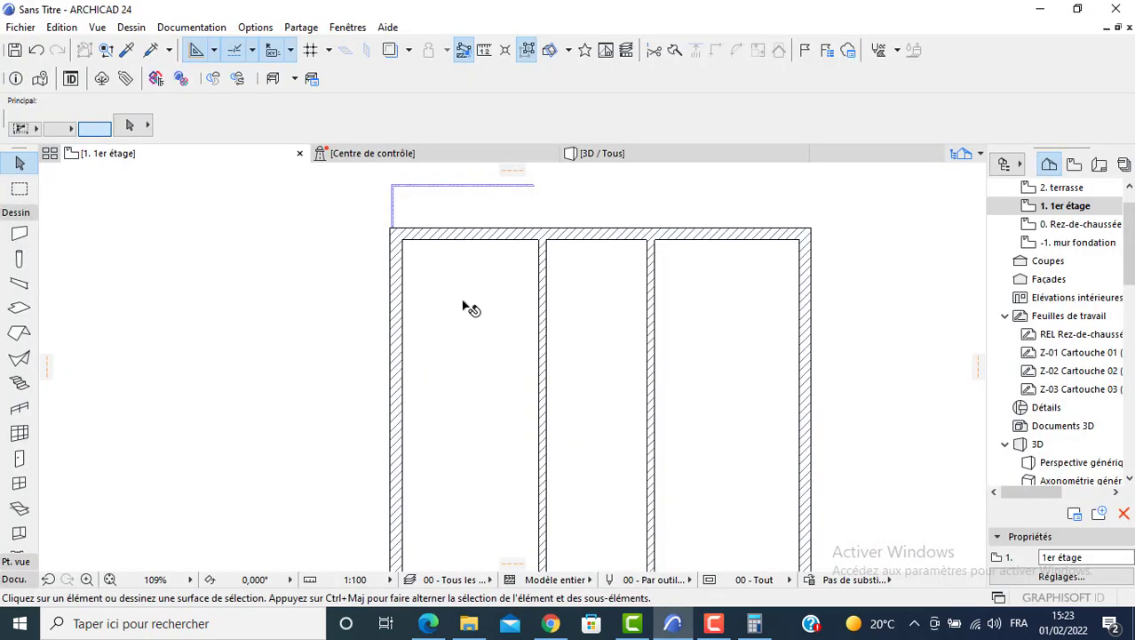
pyautogui.click(19, 233)
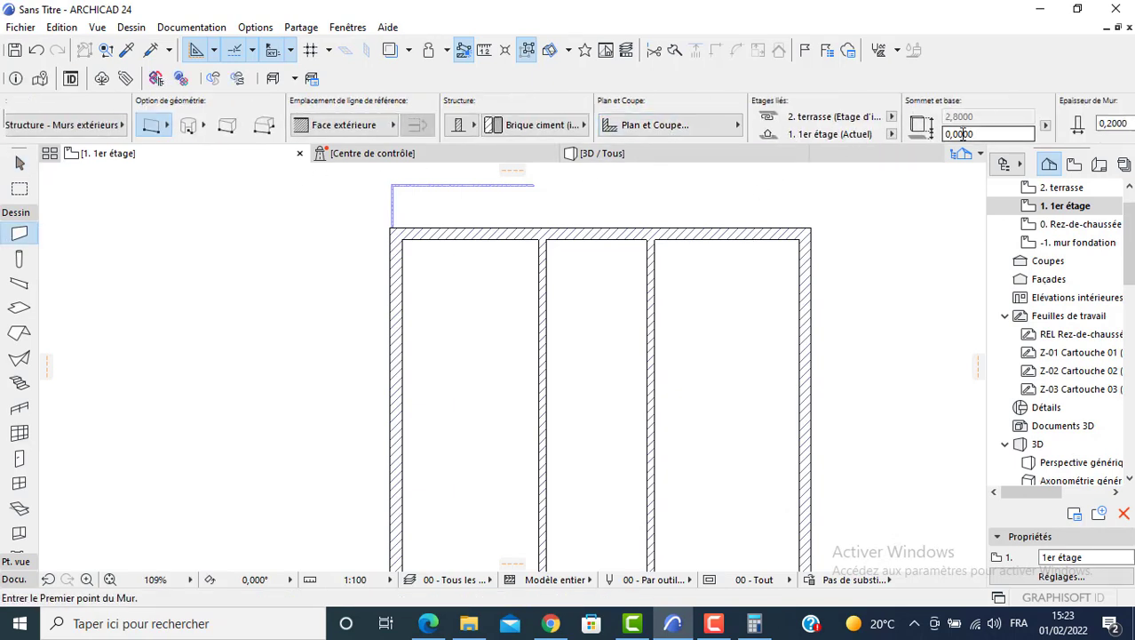
pyautogui.click(654, 238)
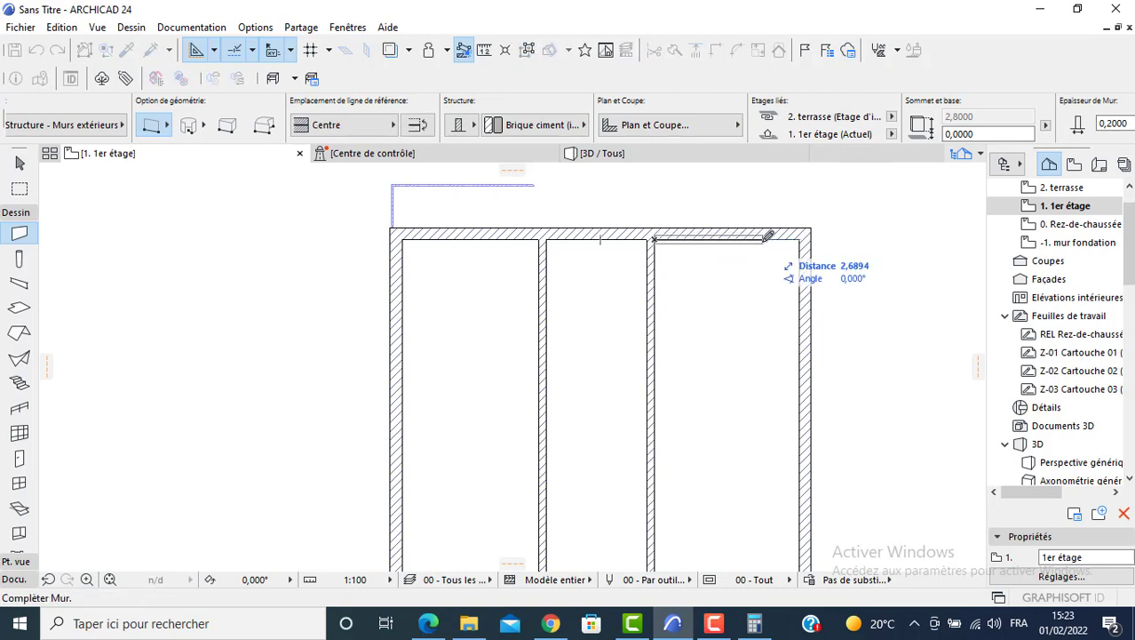
pyautogui.click(799, 239)
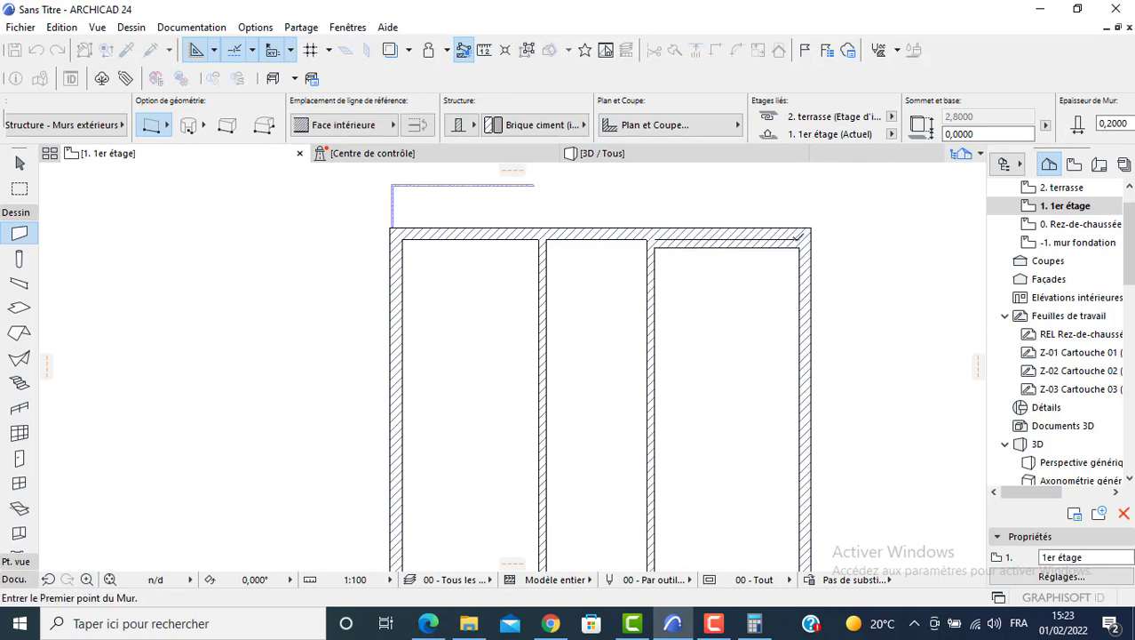
pyautogui.click(403, 236)
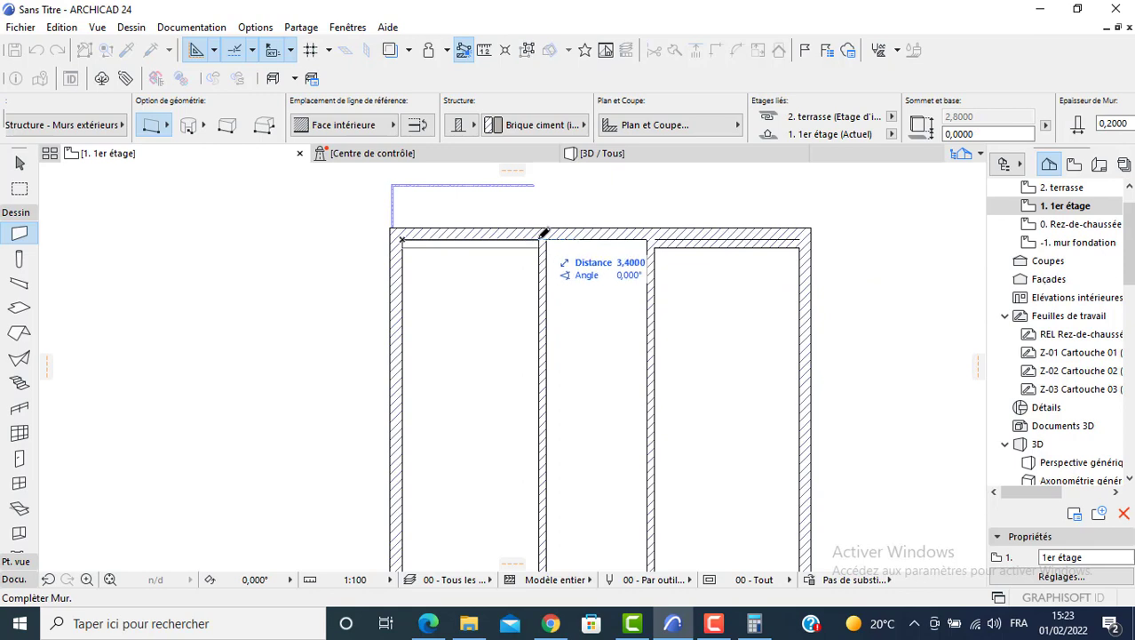
pyautogui.click(641, 238)
pyautogui.press('Escape')
# Move the right-hand cross wall down to the plan's 400 cm Salle de Réunion depth and the left-hand one down 2.2 m.
pyautogui.click(721, 247)
pyautogui.click(721, 247)
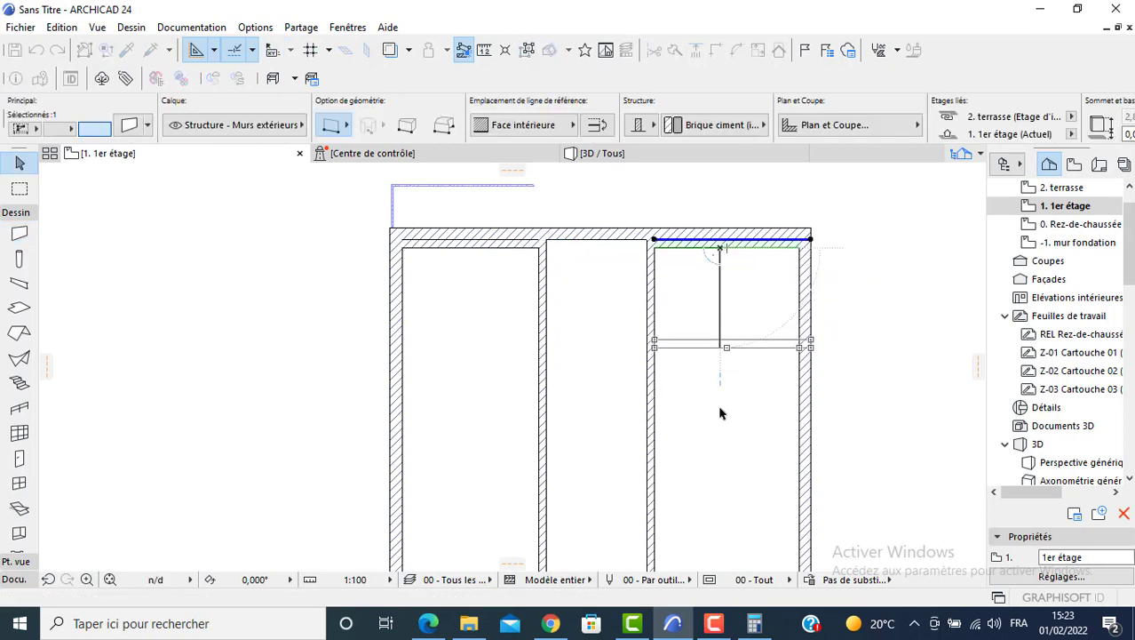
pyautogui.click(722, 407)
pyautogui.click(459, 251)
pyautogui.click(460, 251)
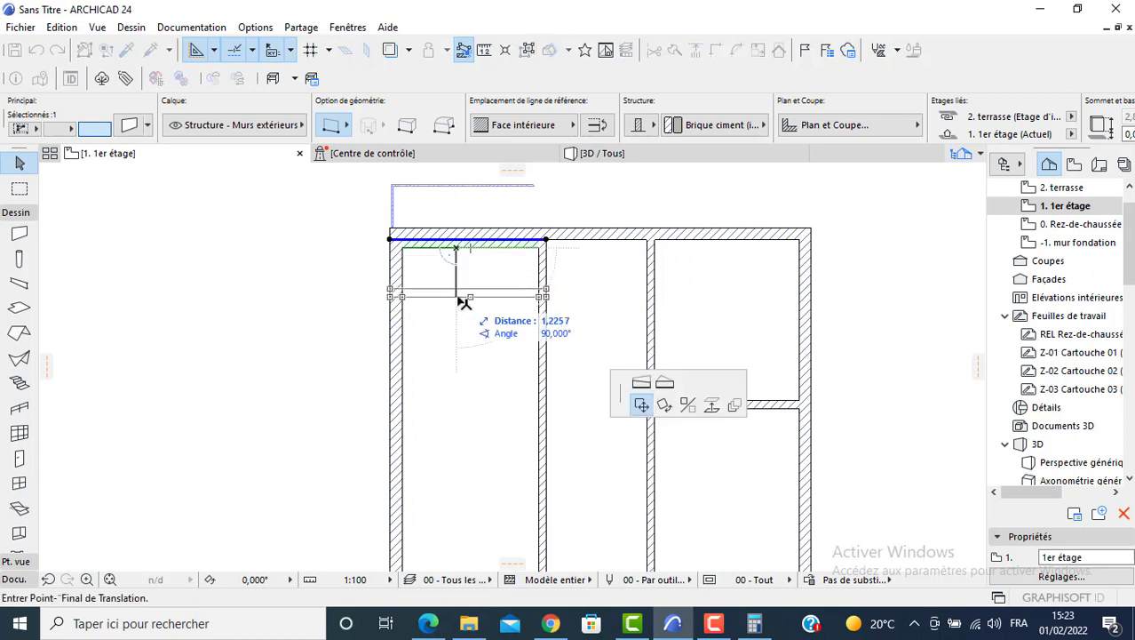
pyautogui.write('2,2')
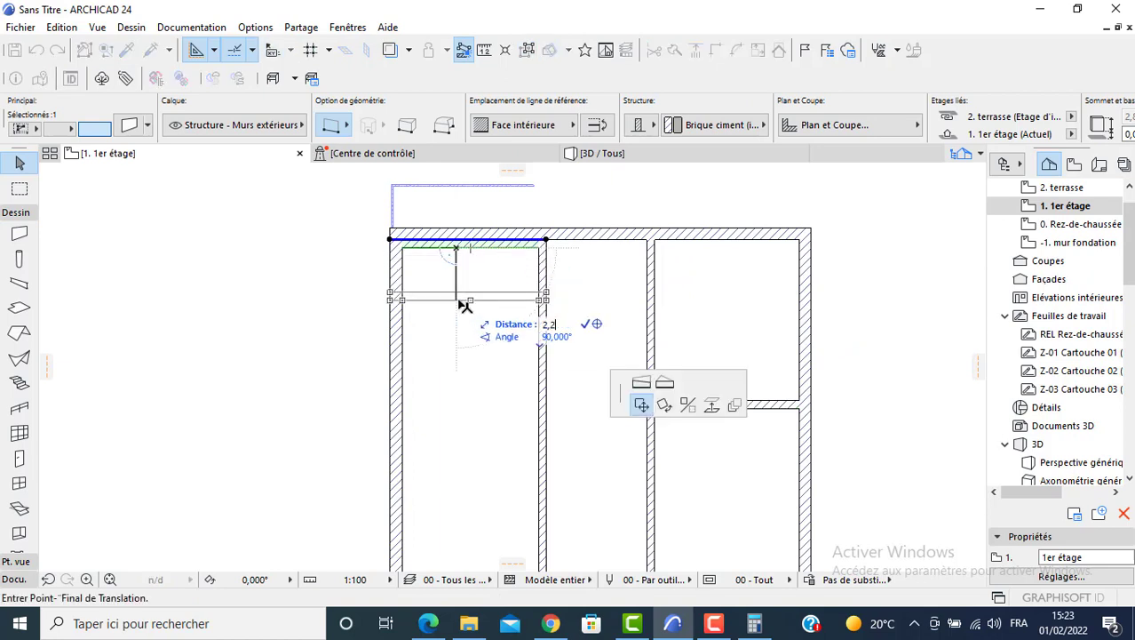
pyautogui.press('Return')
# Copy the left-hand cross wall downward to leave the plan's 480 cm Salle de Dessin depth between the two walls.
pyautogui.moveTo(449, 274); pyautogui.dragTo(393, 223, button='middle')
pyautogui.click(394, 216)
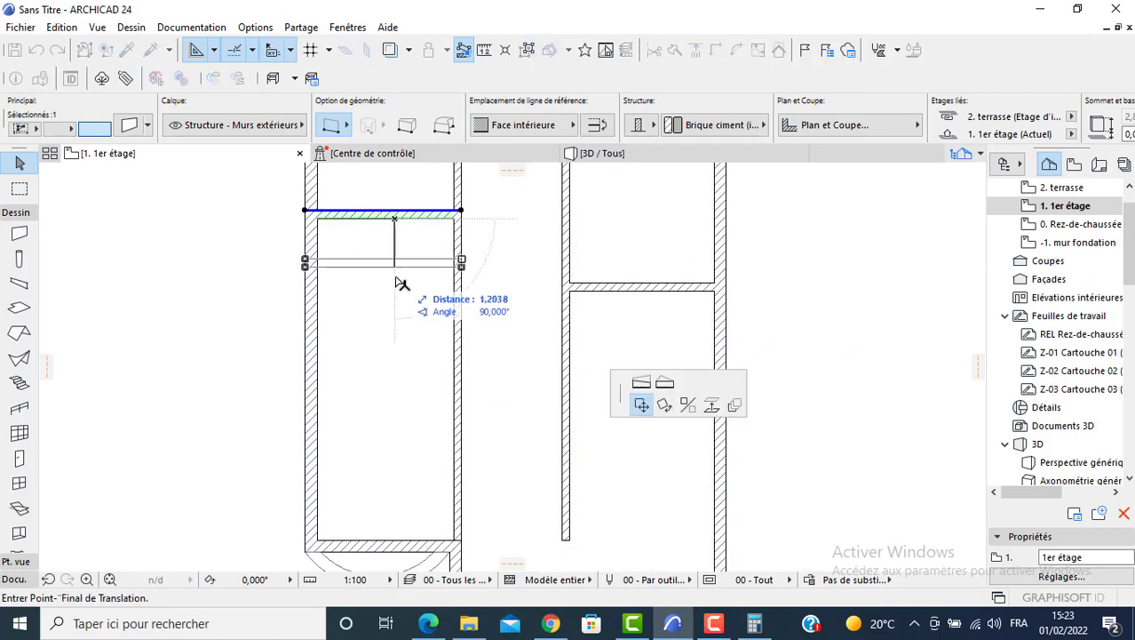
pyautogui.press('ctrl')
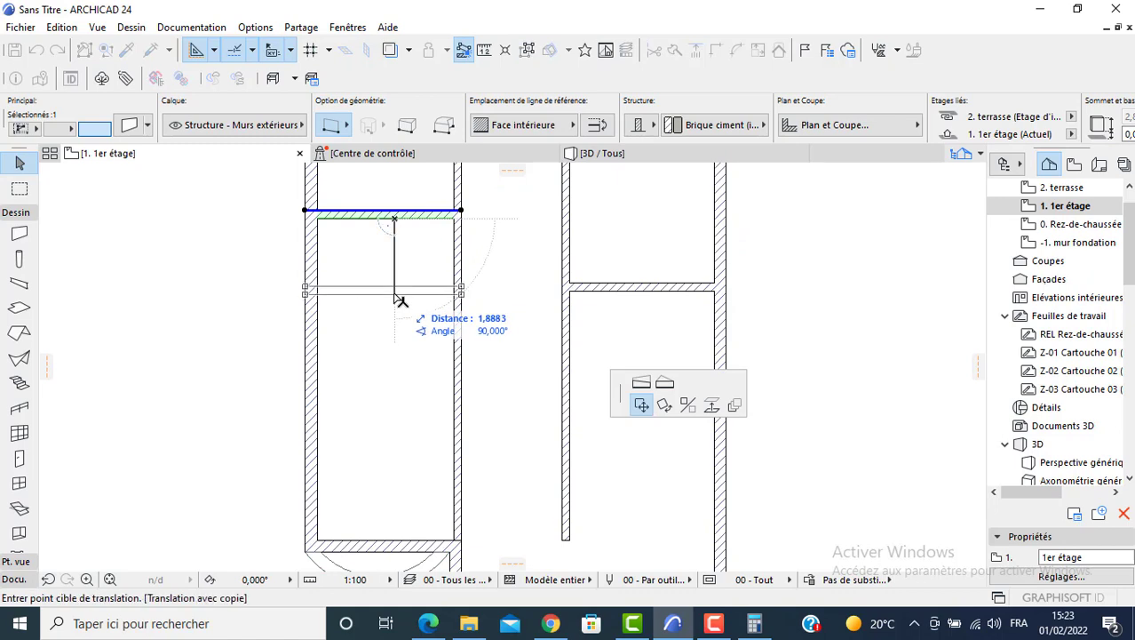
pyautogui.click(397, 418)
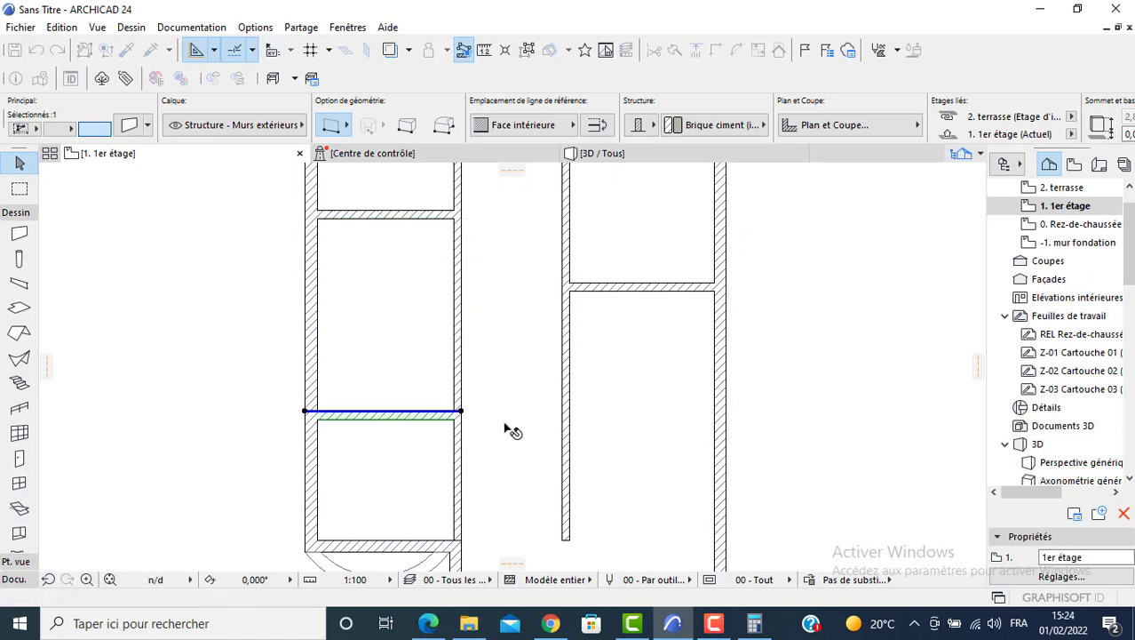
# Place a copy of the right-hand cross wall 4.2 m below it.
pyautogui.click(613, 293)
pyautogui.click(611, 290)
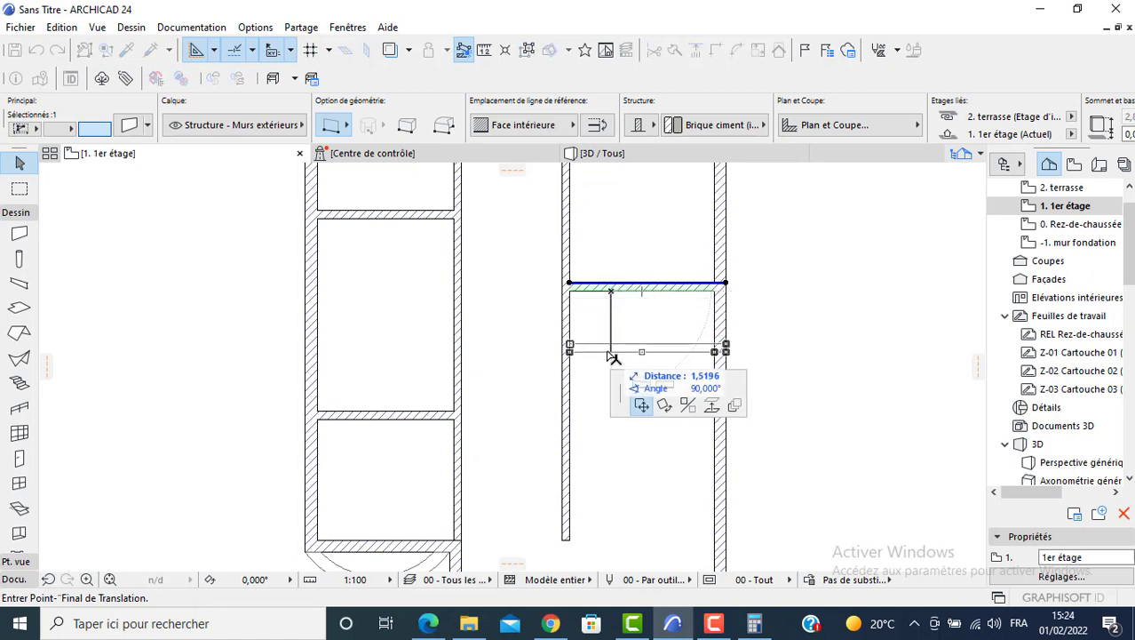
pyautogui.press('ctrl')
pyautogui.write('4,')
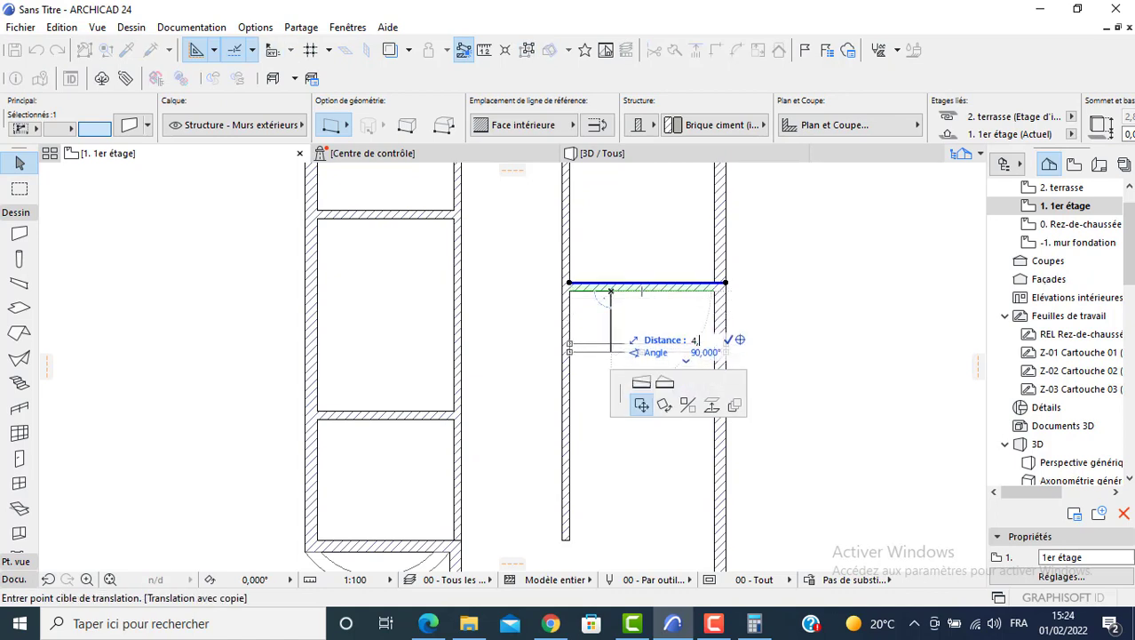
pyautogui.write('2')
pyautogui.press('Return')
# Trim off the free end of the right-hand partition below the lower cross wall.
pyautogui.moveTo(578, 398); pyautogui.dragTo(536, 270, button='middle')
pyautogui.click(557, 369)
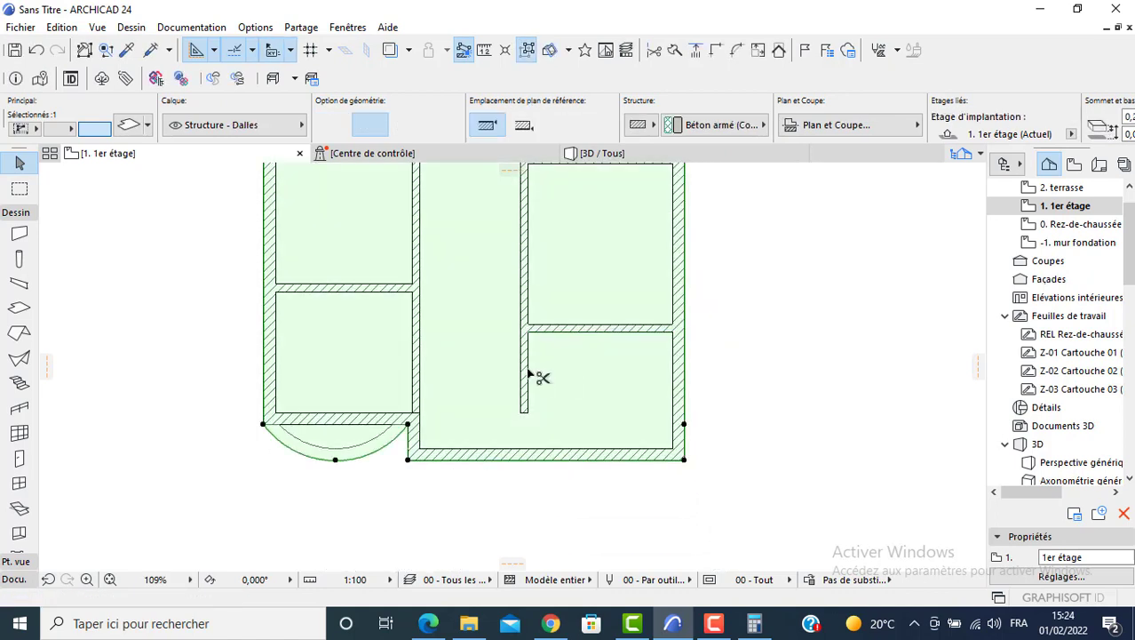
pyautogui.press('Escape')
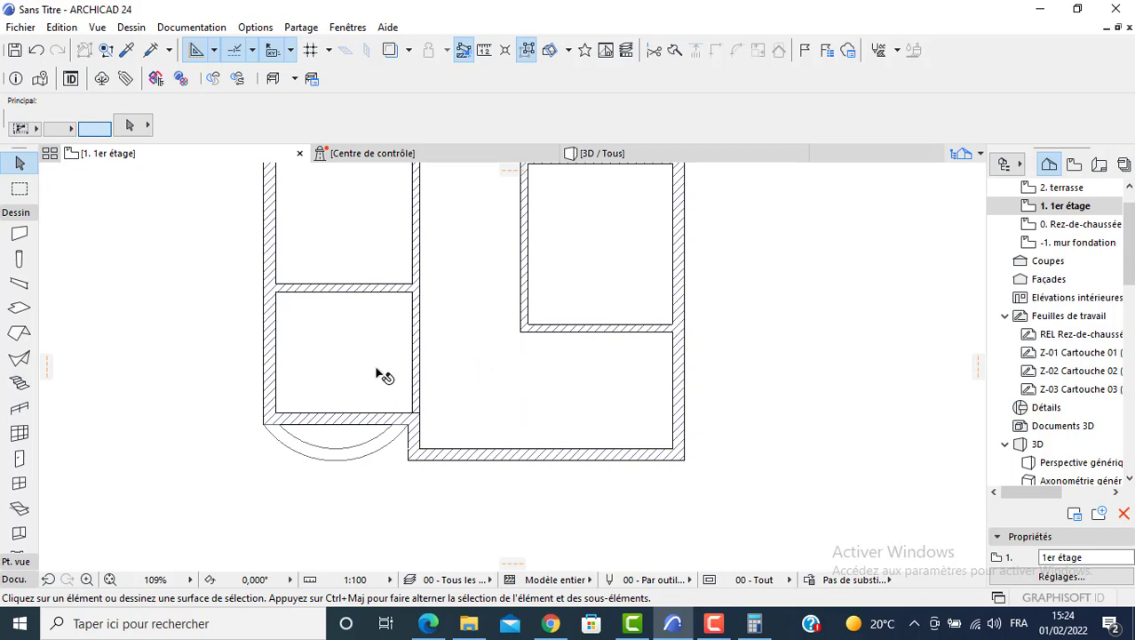
# Change the default wall thickness for a further partition near the rear end of the central corridor.
pyautogui.scroll(-5, 360, 336)
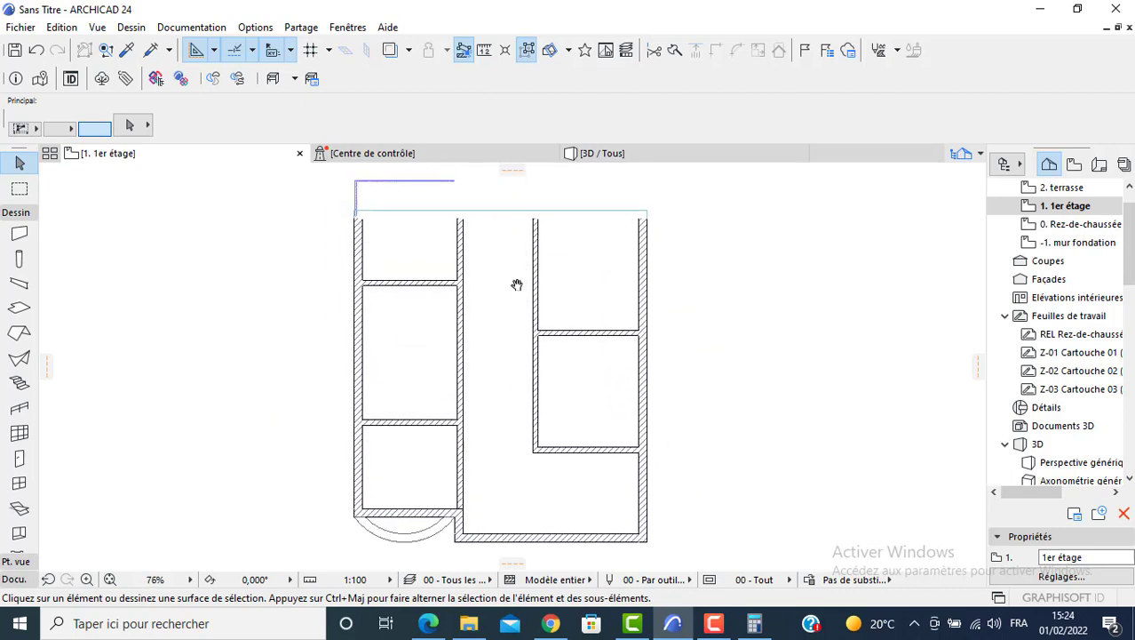
pyautogui.click(19, 234)
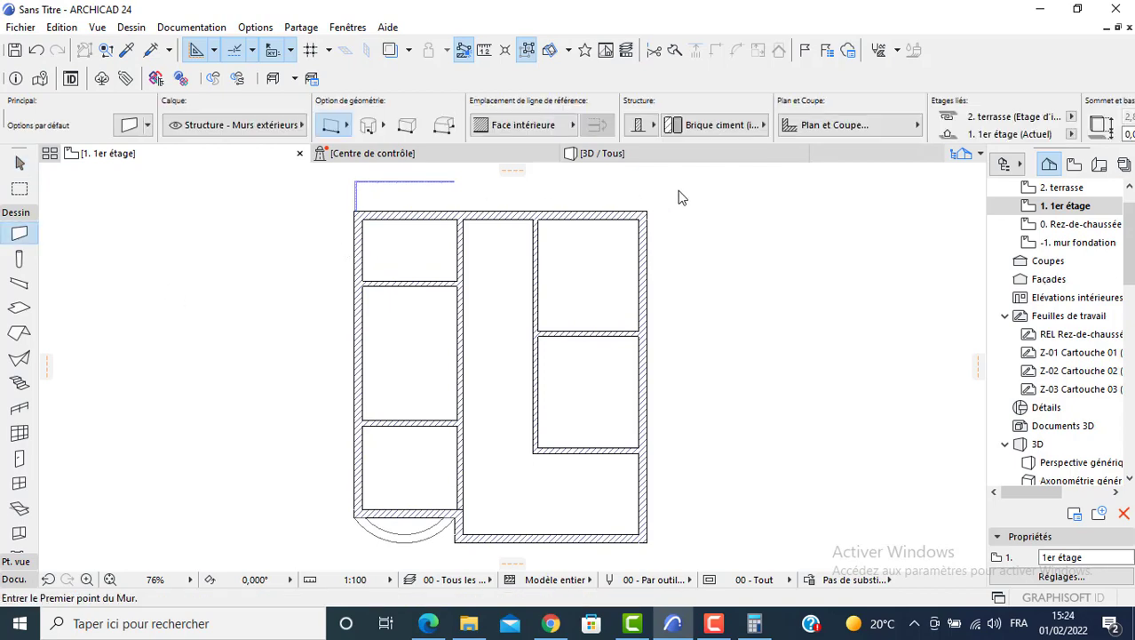
pyautogui.hotkey('ctrl', 't')
pyautogui.moveTo(730, 186); pyautogui.dragTo(706, 188)
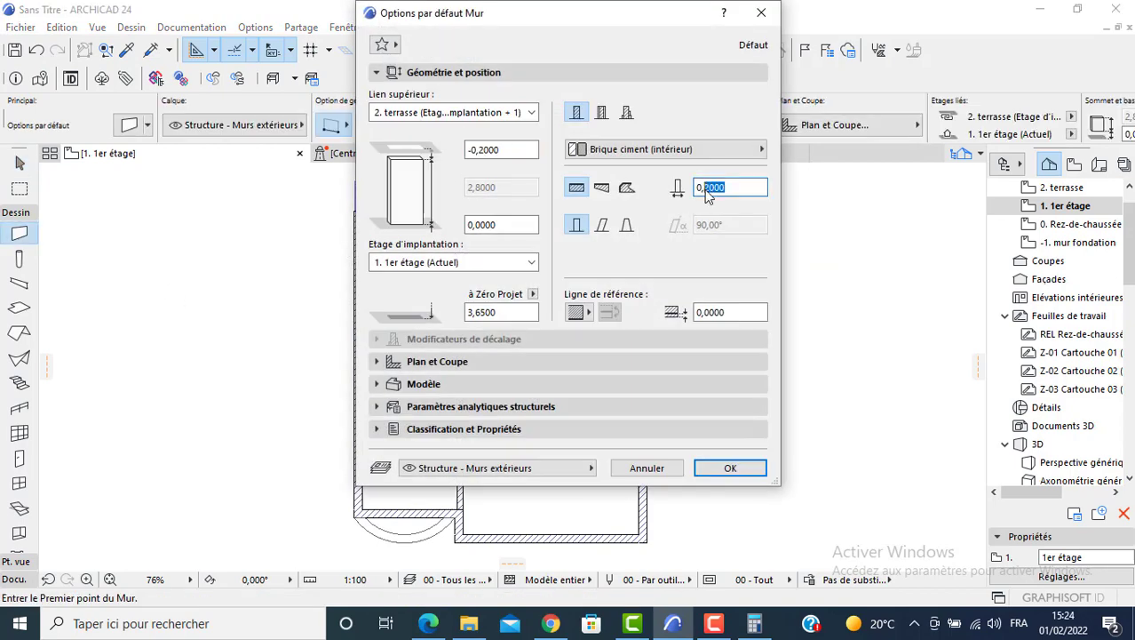
pyautogui.press('Return')
pyautogui.scroll(5, 476, 218)
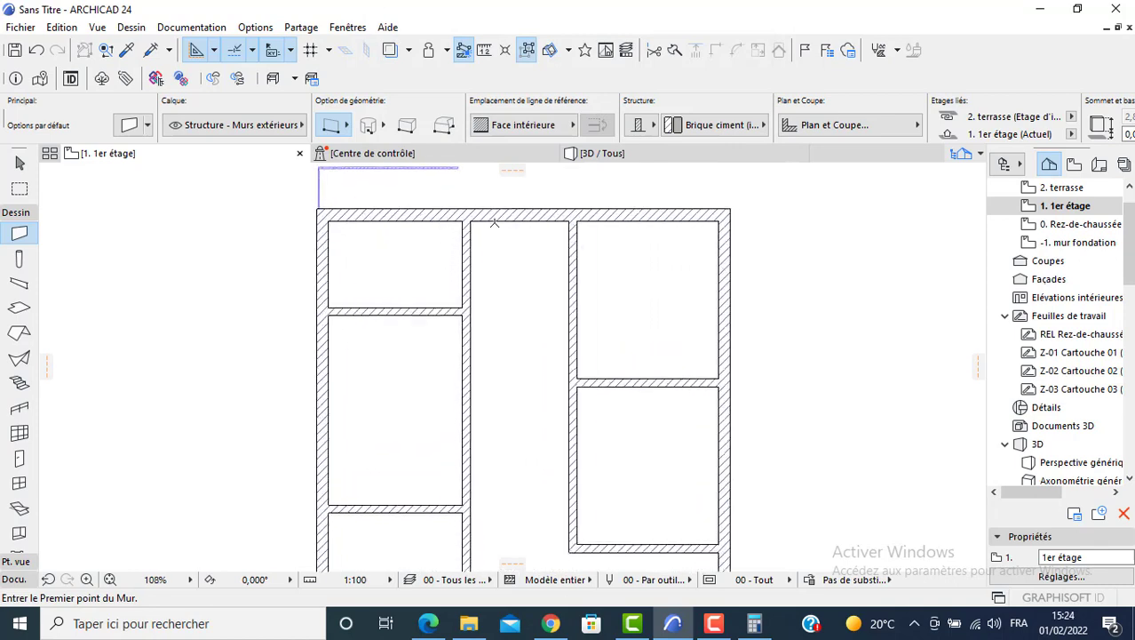
# Draw an interior wall across the corridor against the upper exterior wall, and move it down to enclose a small room.
pyautogui.click(471, 220)
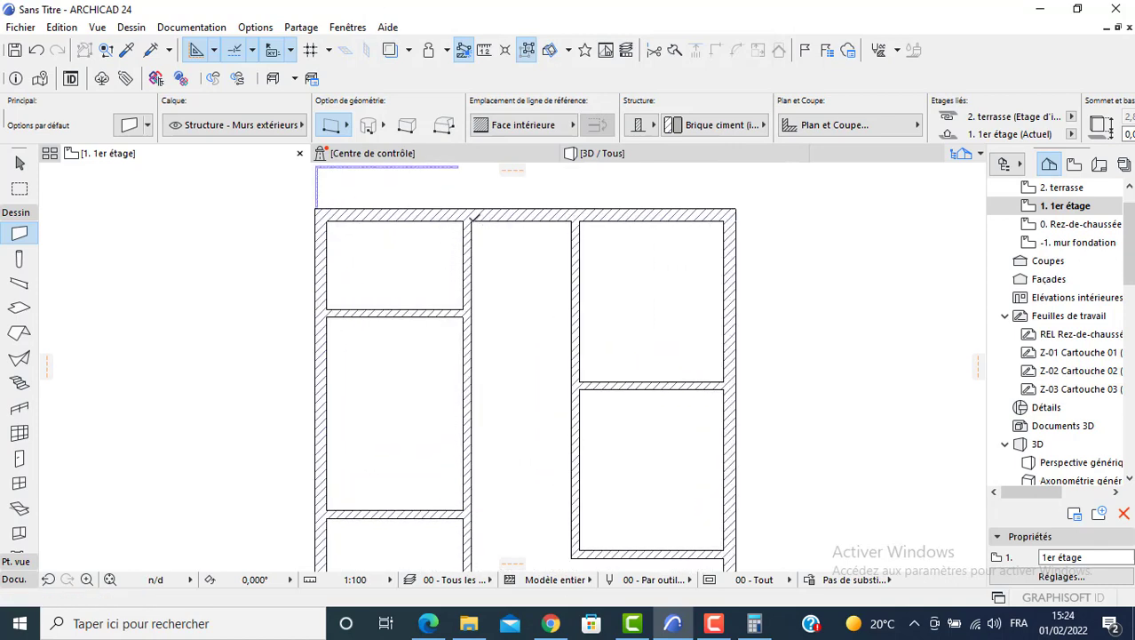
pyautogui.click(571, 224)
pyautogui.press('Escape')
pyautogui.click(522, 223)
pyautogui.click(522, 222)
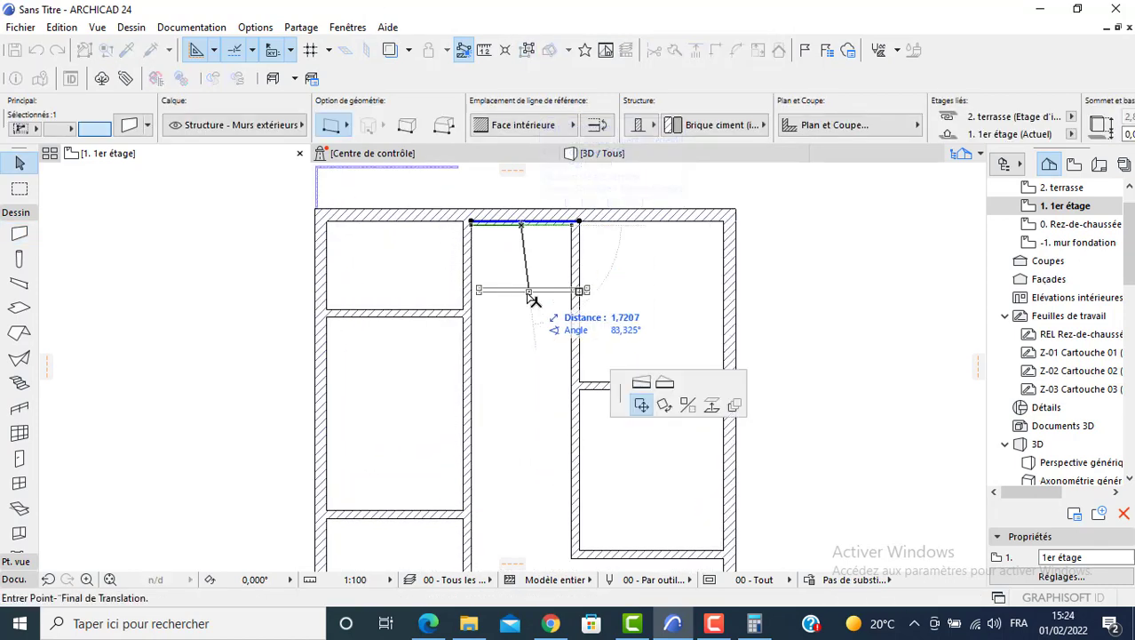
pyautogui.click(524, 258)
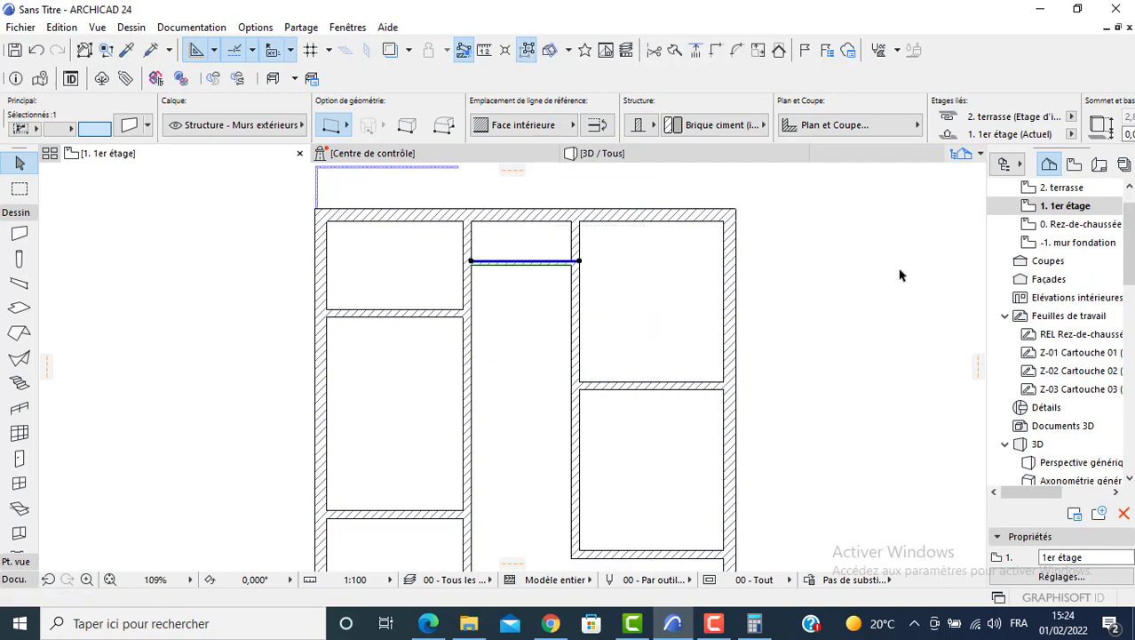
pyautogui.click(899, 271)
# Examine the first-floor partitions from above in the 3D view and return to the first-floor plan.
pyautogui.scroll(-3, 836, 274)
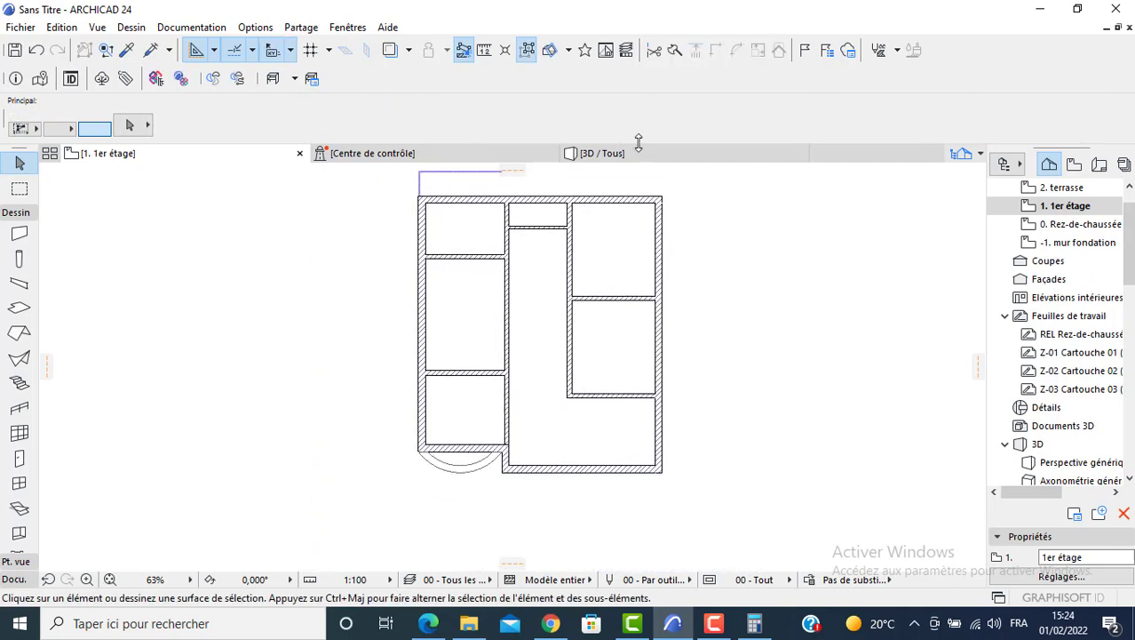
pyautogui.click(638, 153)
pyautogui.scroll(-5, 588, 330)
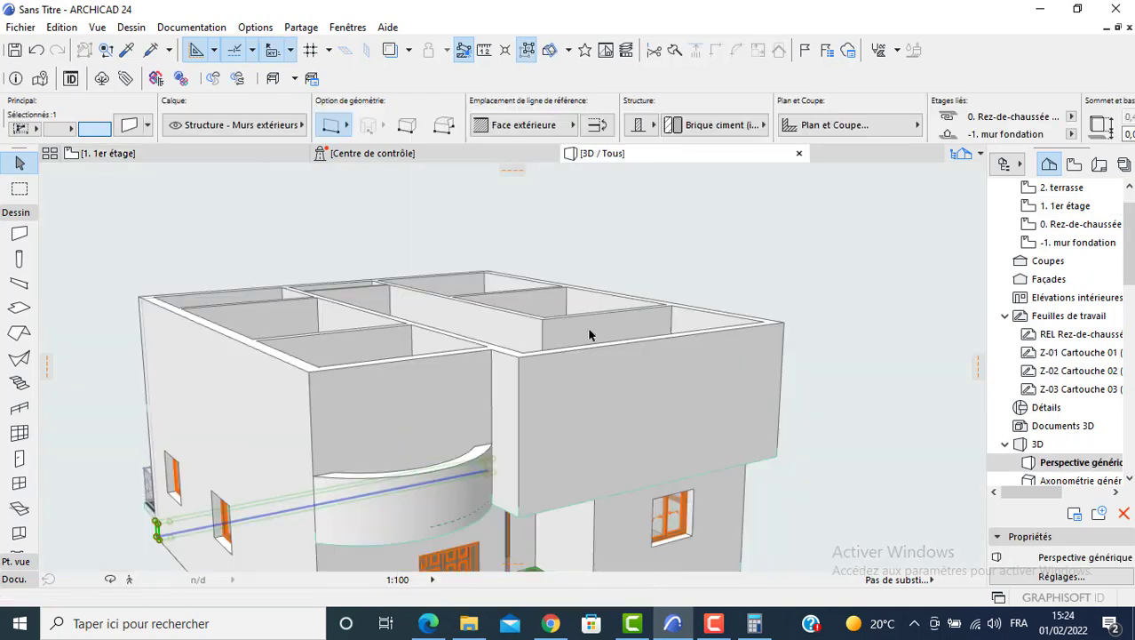
pyautogui.keyDown('shift'); pyautogui.moveTo(633, 367); pyautogui.dragTo(484, 283, button='middle'); pyautogui.keyUp('shift')
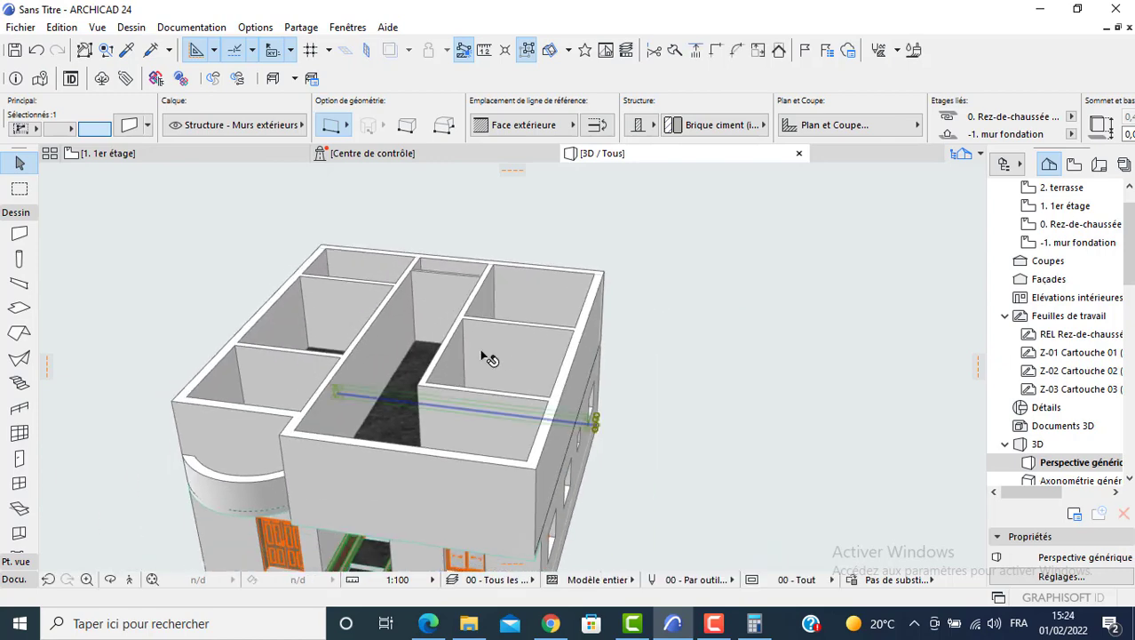
pyautogui.press('F2')
pyautogui.click(694, 371)
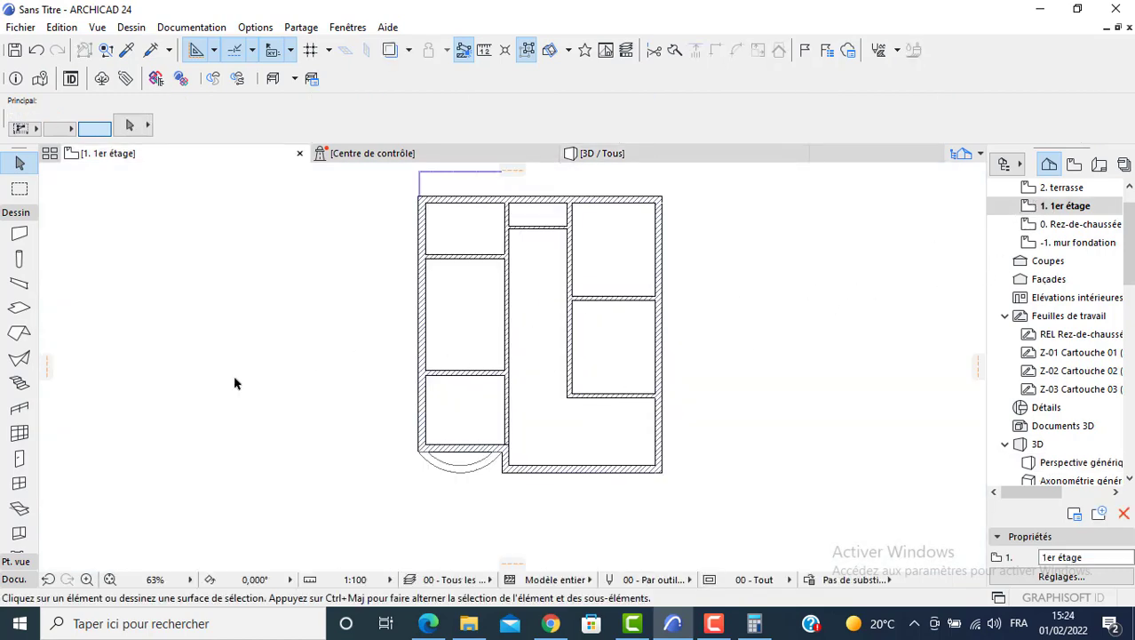
# Copy all walls of the 1er étage storey and paste them at the same location on the terrasse storey.
pyautogui.click(19, 234)
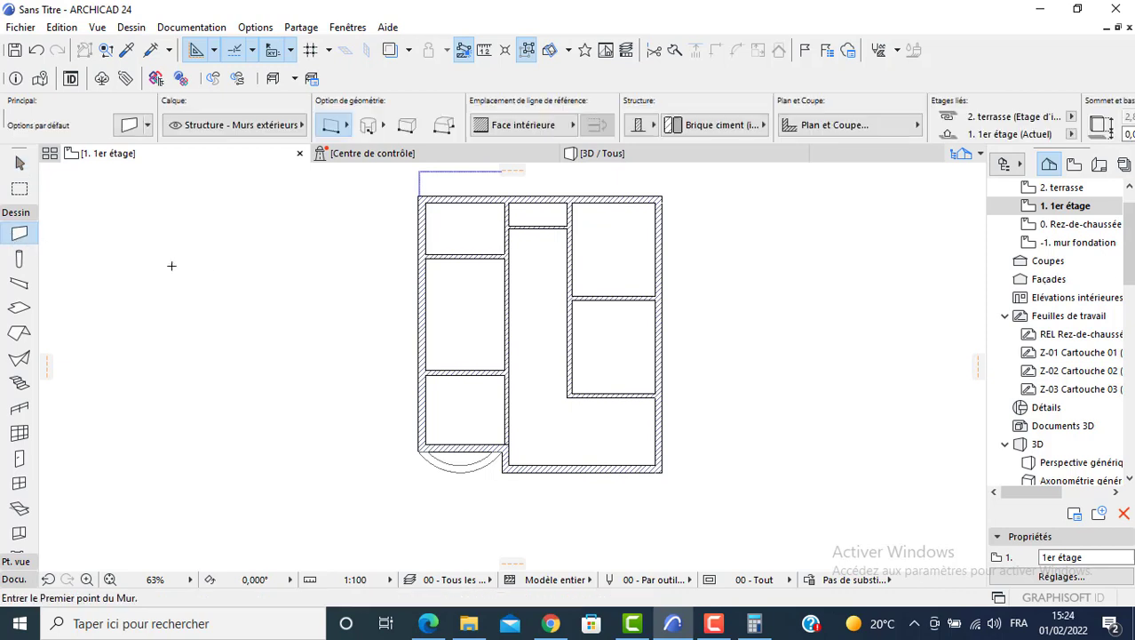
pyautogui.hotkey('ctrl', 'a')
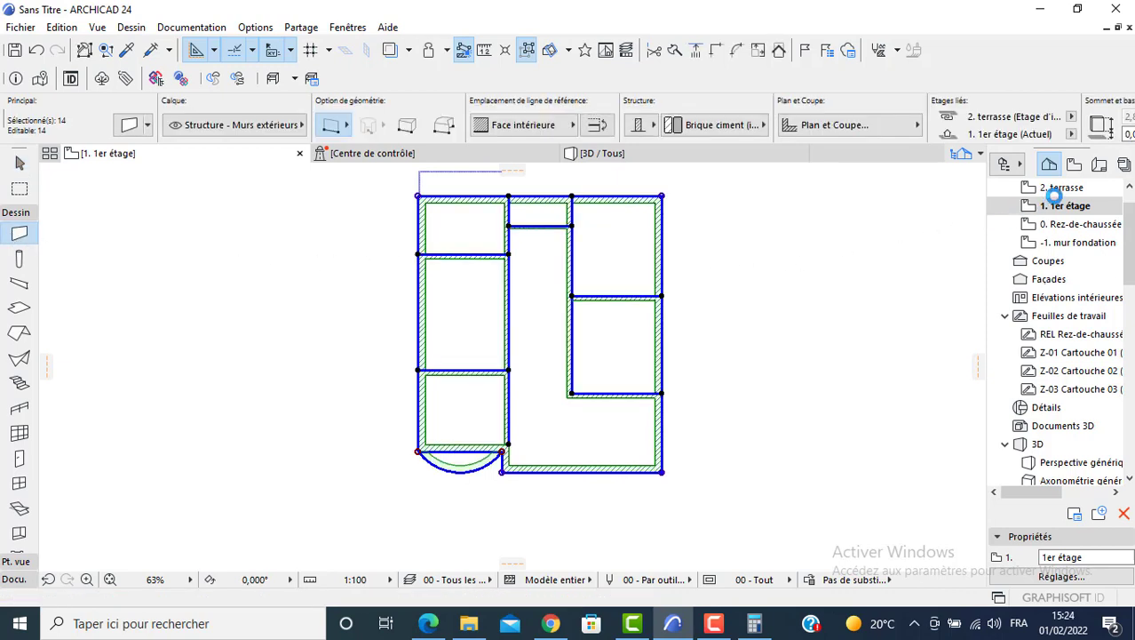
pyautogui.click(1060, 189)
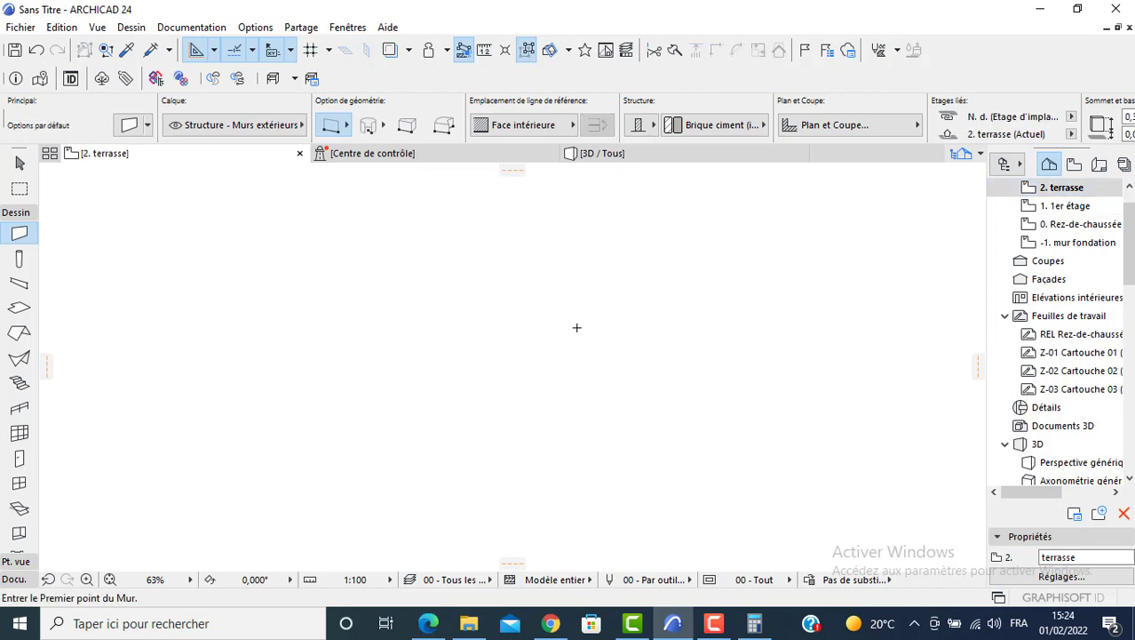
pyautogui.hotkey('ctrl', 'v')
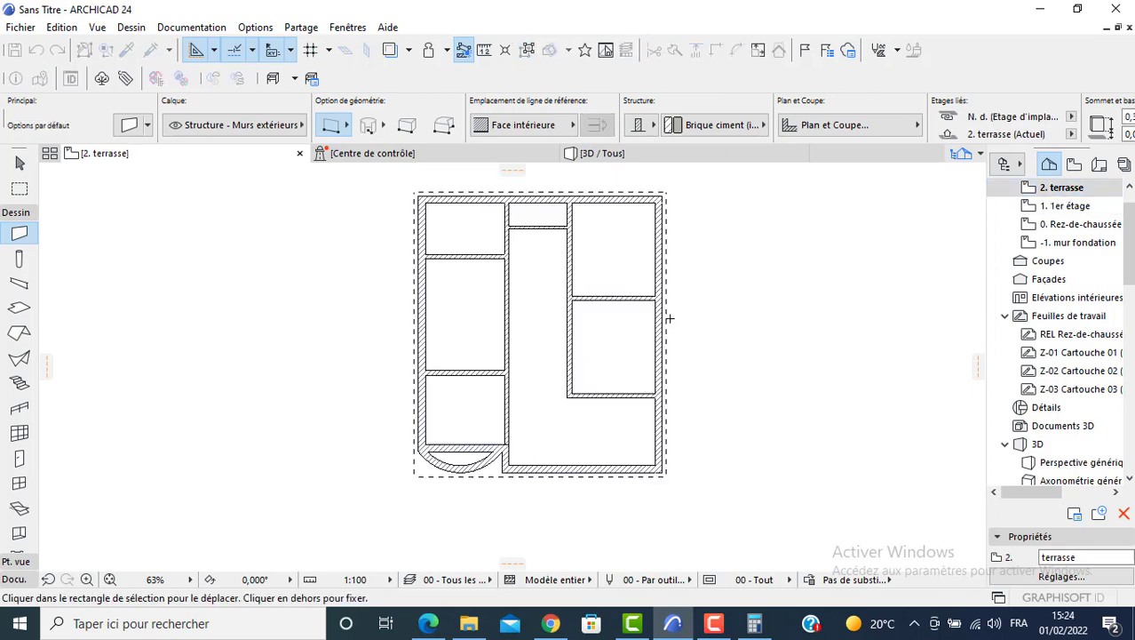
pyautogui.click(684, 317)
pyautogui.press('shift')
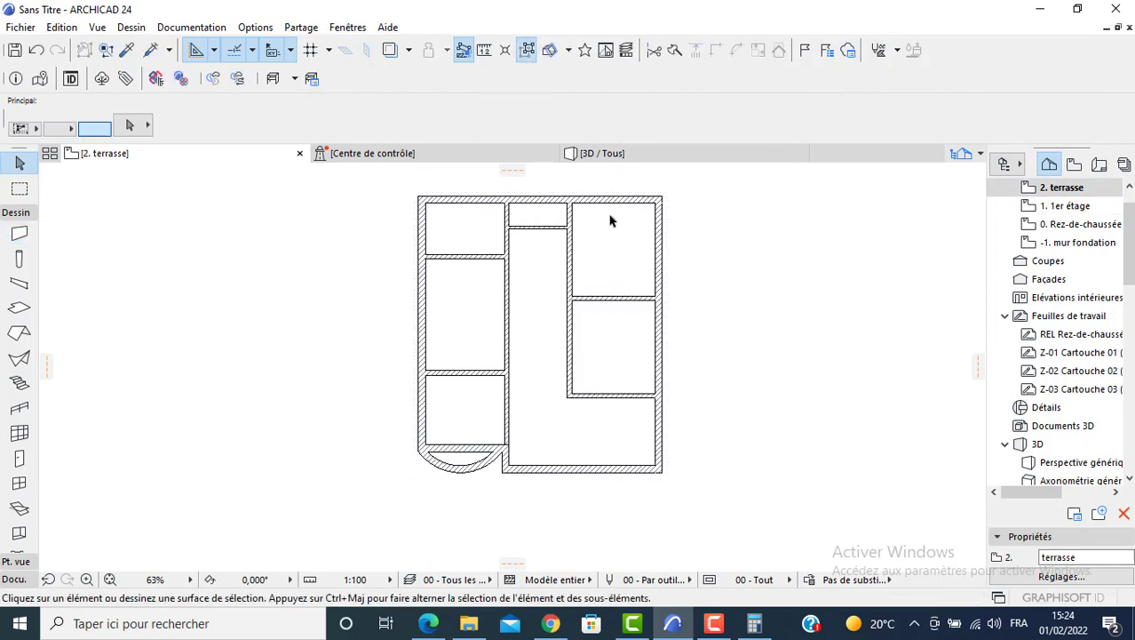
# Delete all interior partitions and the curved balcony wall on the terrasse storey, keeping only the perimeter walls.
pyautogui.moveTo(610, 221); pyautogui.dragTo(485, 385)
pyautogui.press('Delete')
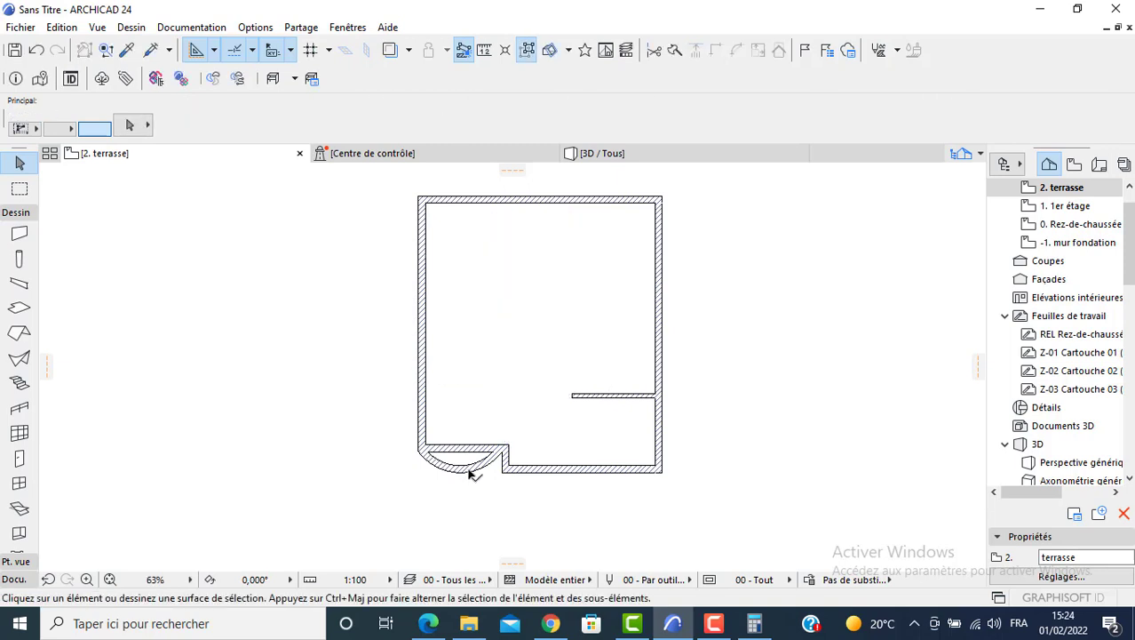
pyautogui.click(468, 478)
pyautogui.press('Delete')
pyautogui.click(599, 396)
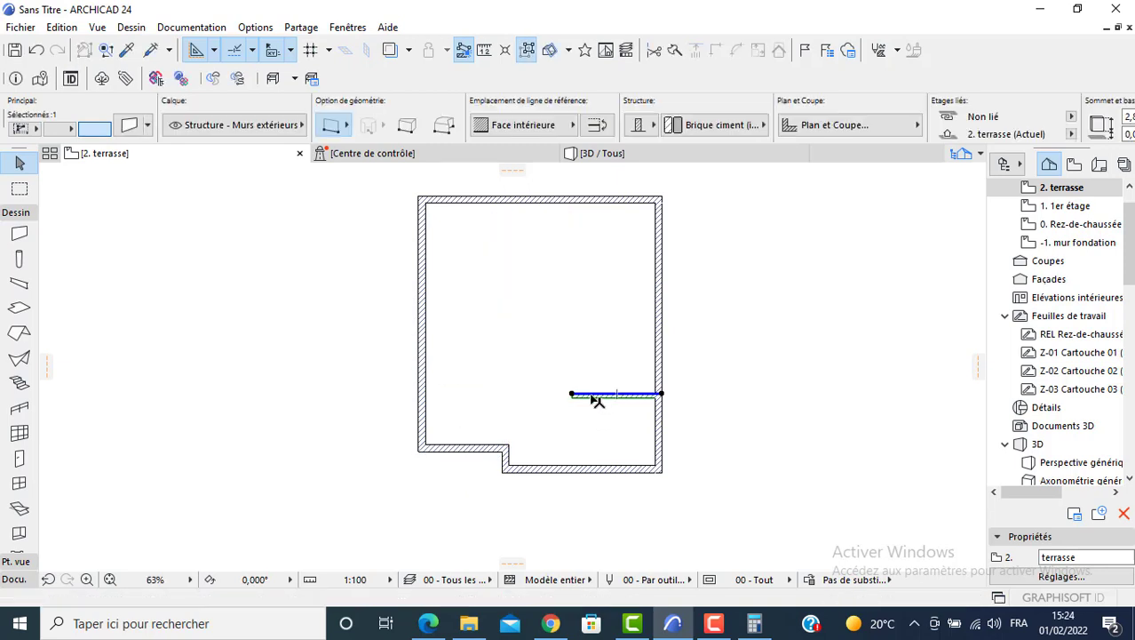
pyautogui.press('Delete')
# Set the height of all six terrace perimeter walls to 0,5.
pyautogui.moveTo(671, 193); pyautogui.dragTo(318, 522)
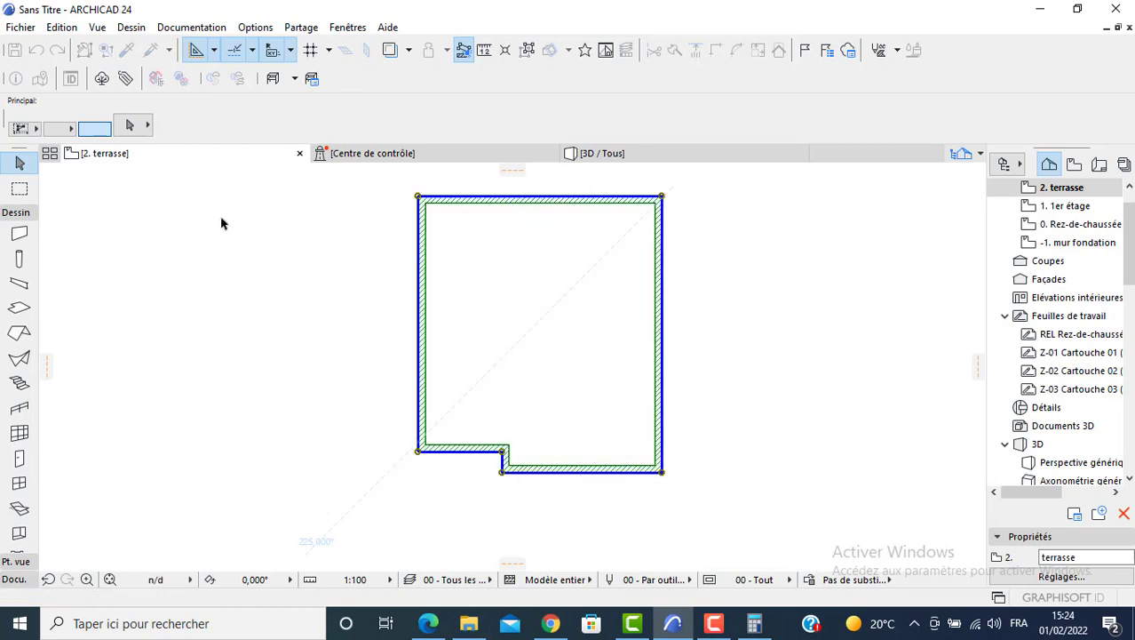
pyautogui.hotkey('ctrl', 't')
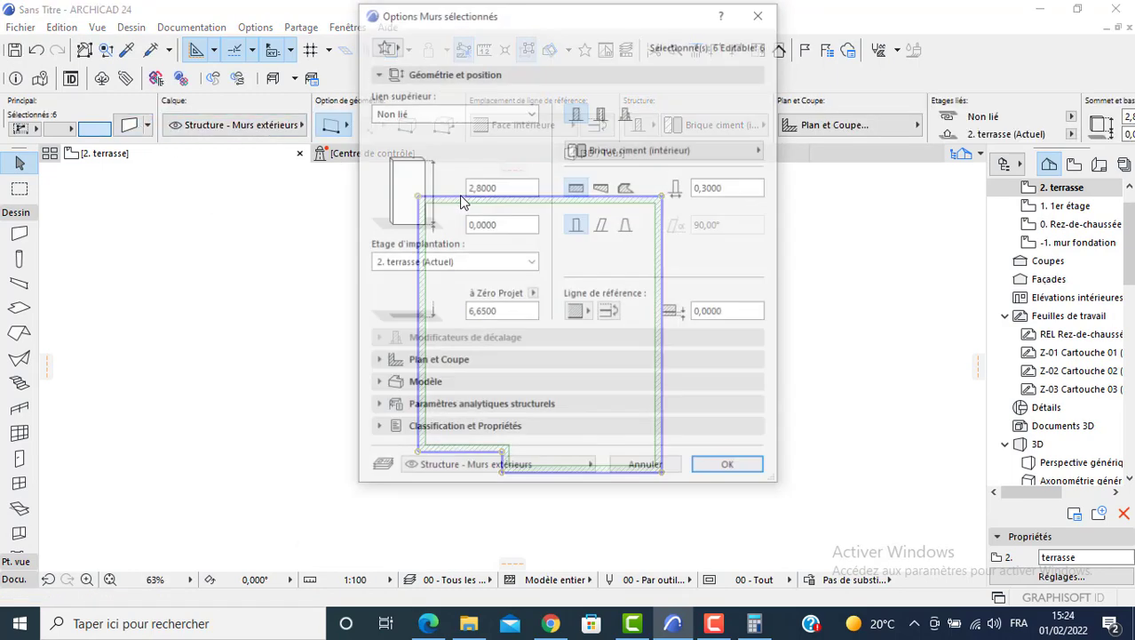
pyautogui.write('0')
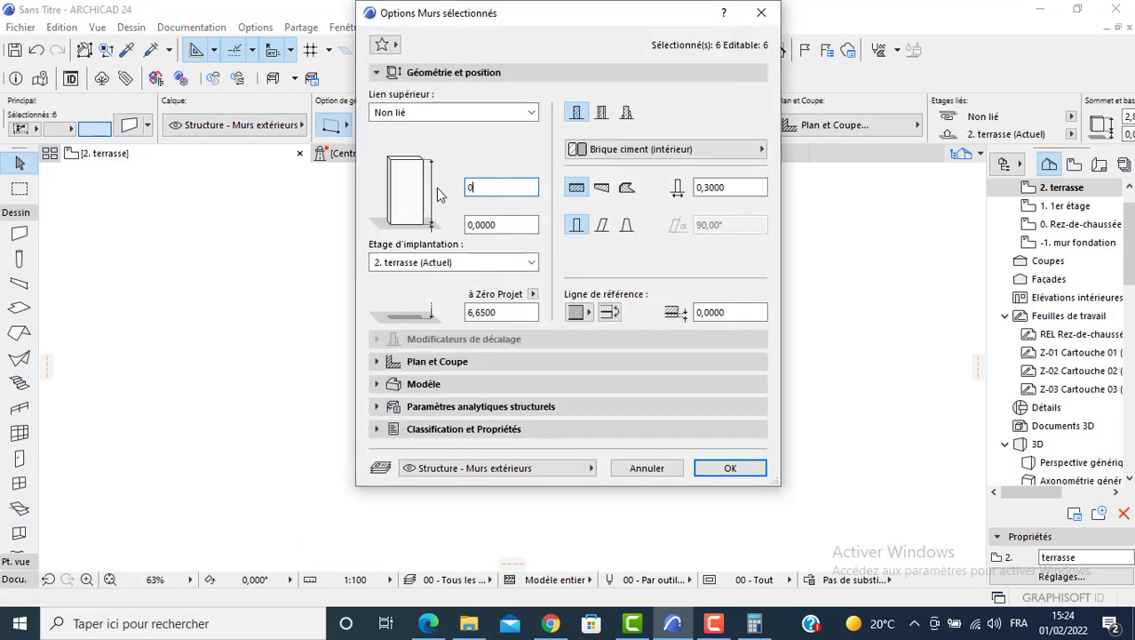
pyautogui.write(',5')
pyautogui.press('Tab')
pyautogui.click(729, 468)
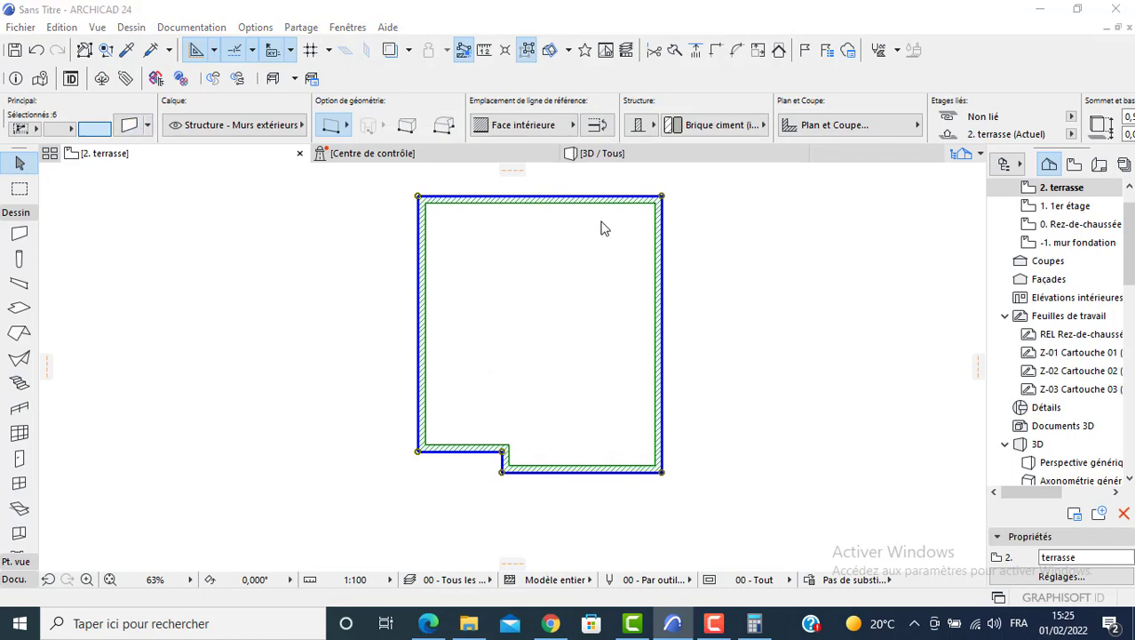
# Change the building material of the terrace perimeter walls to Moquette.
pyautogui.doubleClick(633, 198)
pyautogui.click(600, 155)
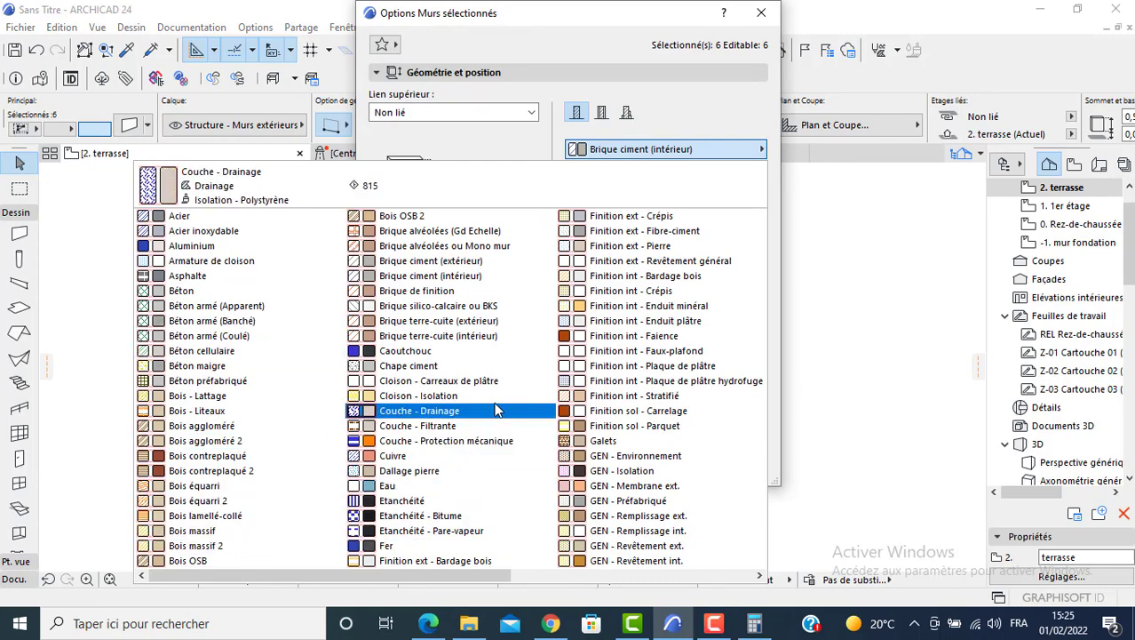
pyautogui.scroll(-2, 658, 380)
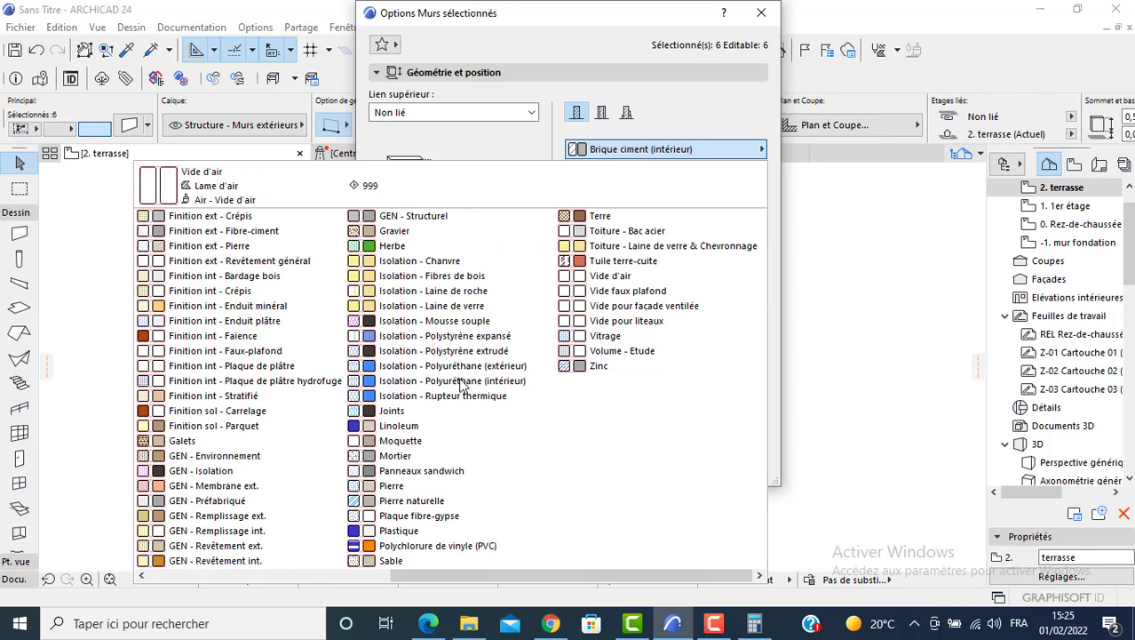
pyautogui.click(423, 442)
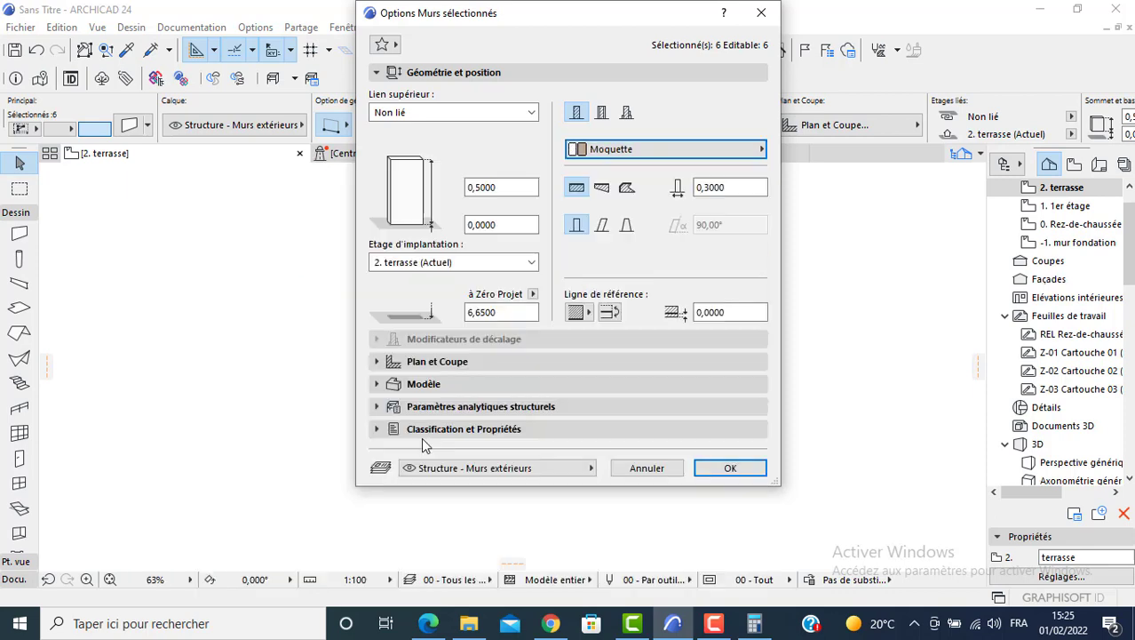
pyautogui.press('Return')
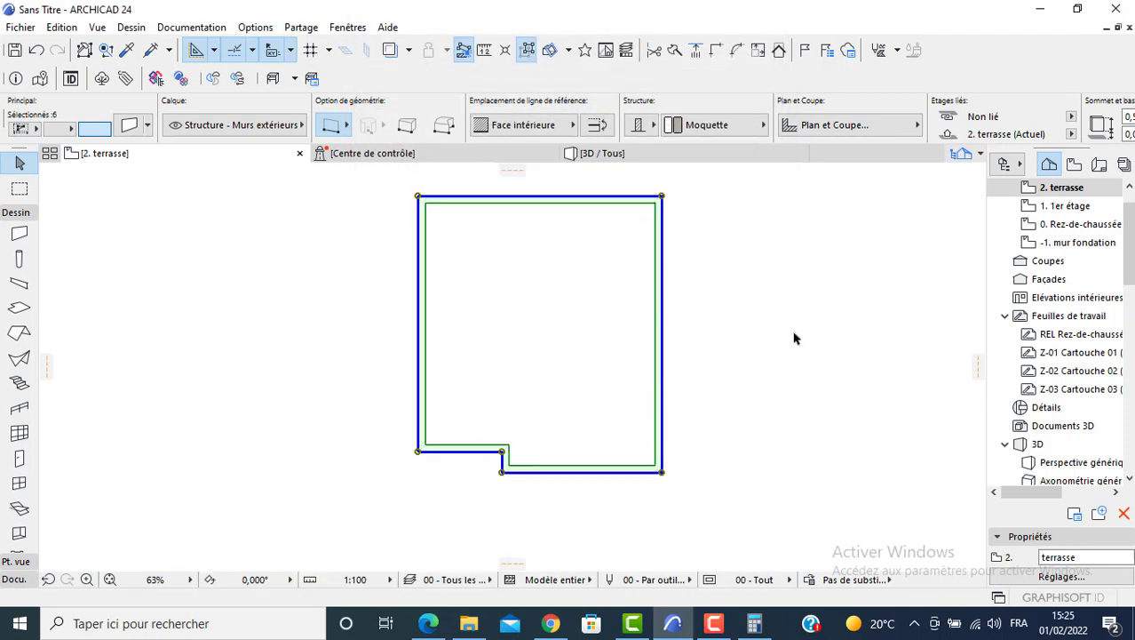
pyautogui.click(780, 355)
# Inspect the terrace parapet in the 3D view from above and from the front.
pyautogui.moveTo(764, 351); pyautogui.dragTo(692, 338, button='middle')
pyautogui.click(658, 155)
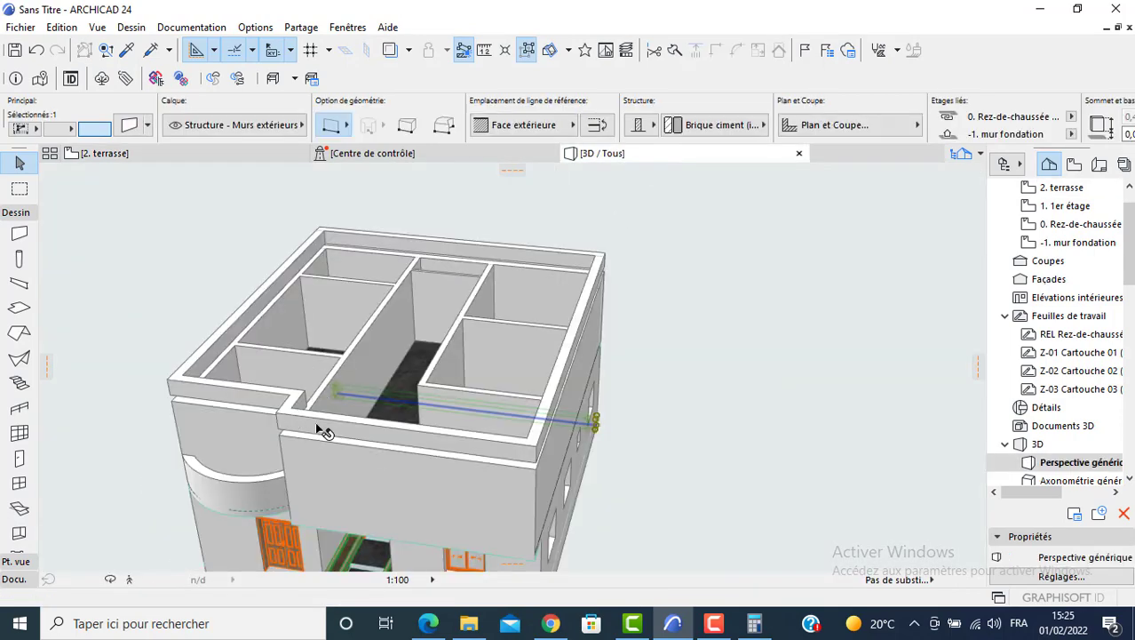
pyautogui.click(599, 432)
pyautogui.keyDown('shift'); pyautogui.moveTo(488, 468); pyautogui.dragTo(475, 397, button='middle'); pyautogui.keyUp('shift')
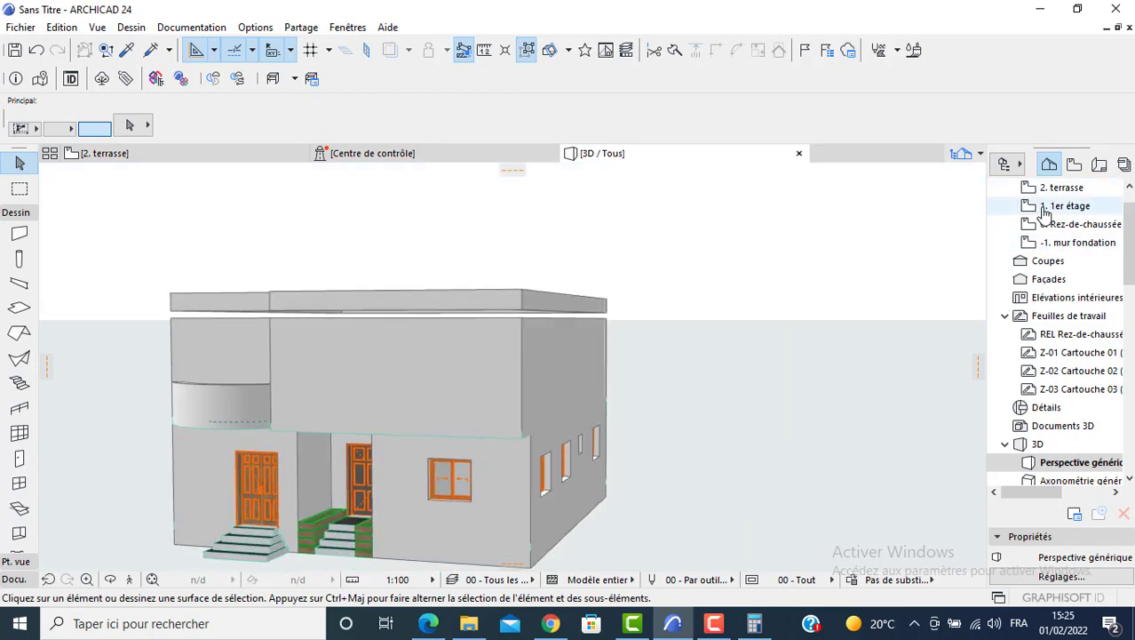
# Copy the floor slab of the 1er étage storey and paste it at the same location on the terrasse storey.
pyautogui.doubleClick(1045, 211)
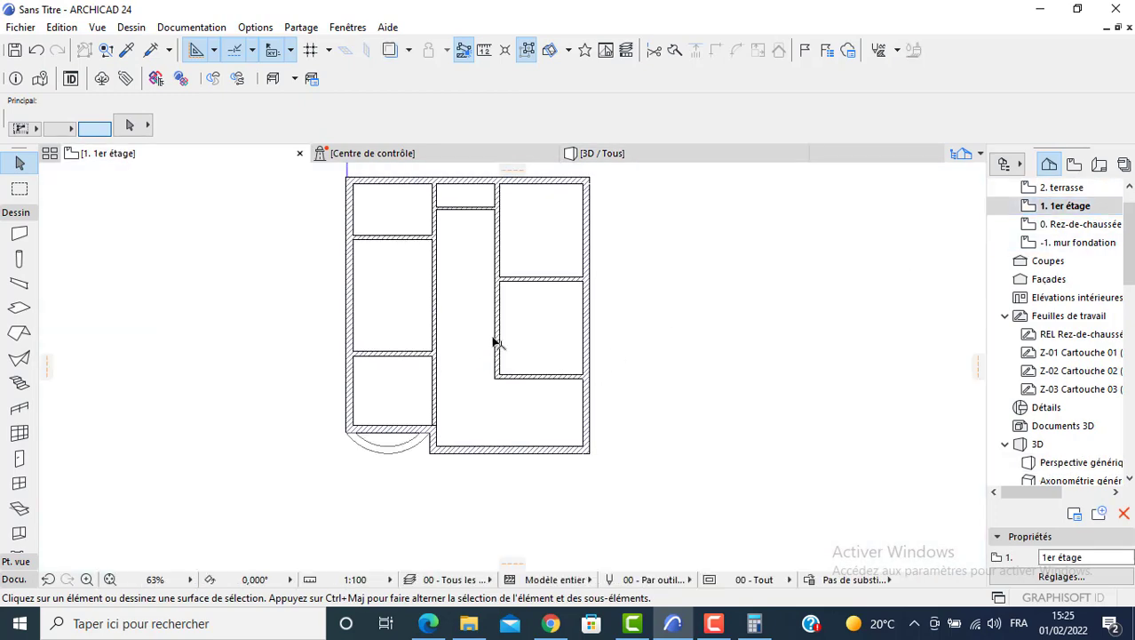
pyautogui.click(536, 327)
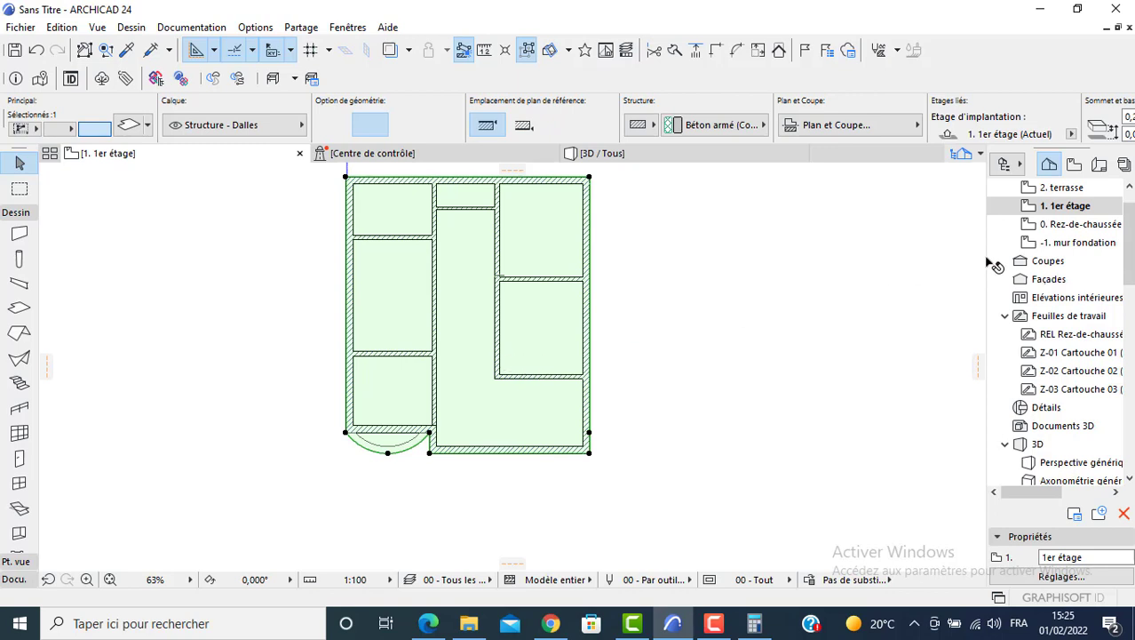
pyautogui.doubleClick(1057, 189)
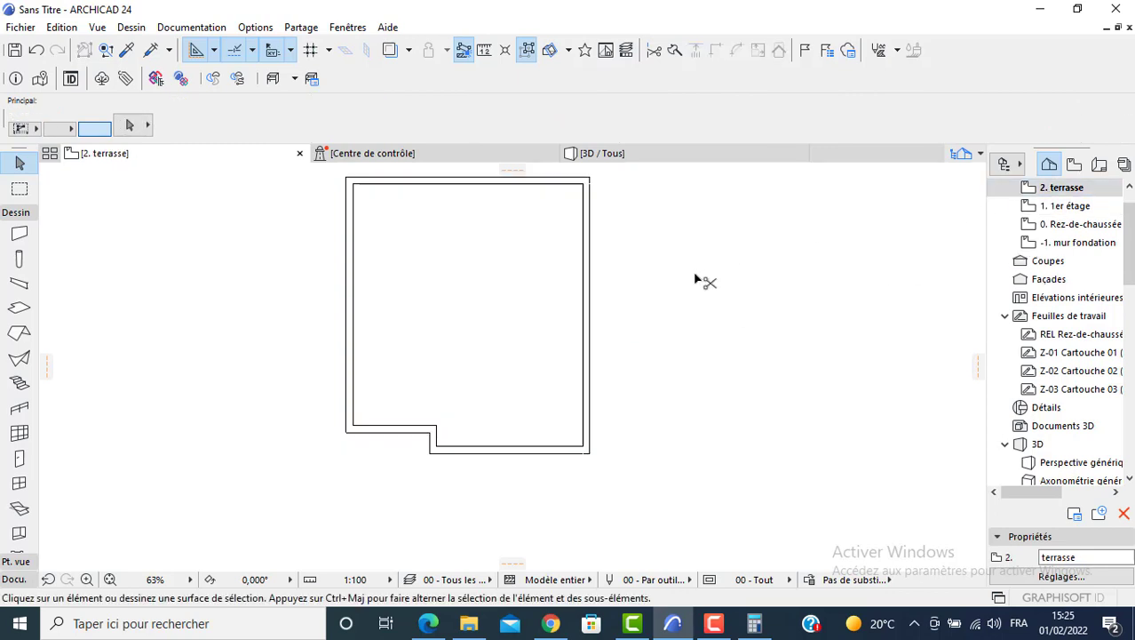
# Remove the curved balcony bulge from the terrace slab by straightening its arc edge along the perimeter wall.
pyautogui.click(469, 317)
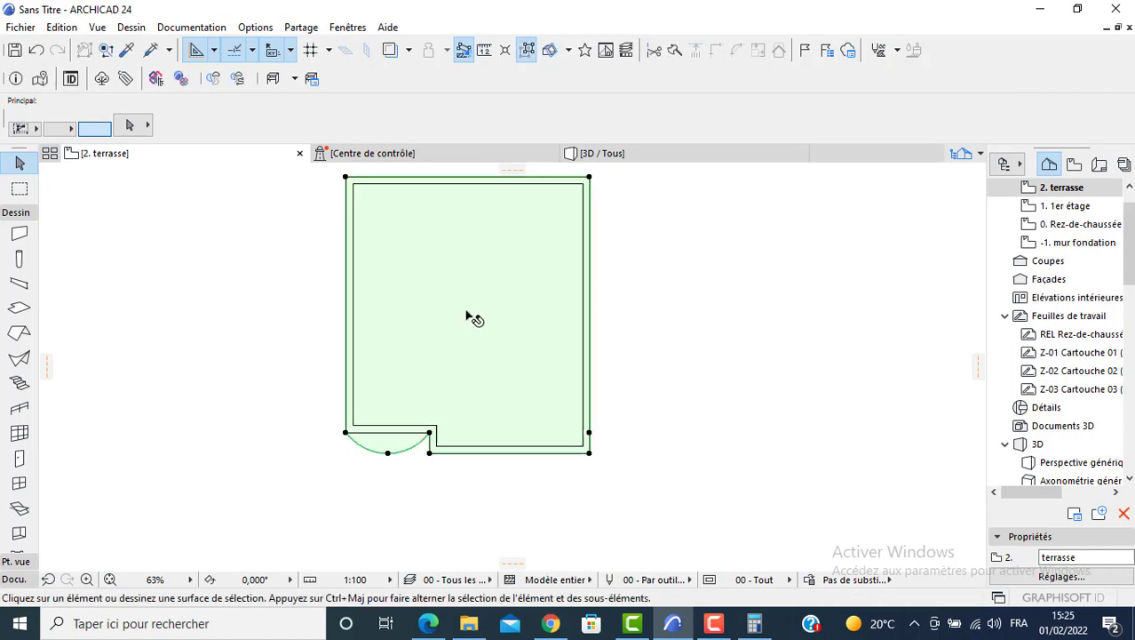
pyautogui.click(348, 435)
pyautogui.scroll(3, 407, 457)
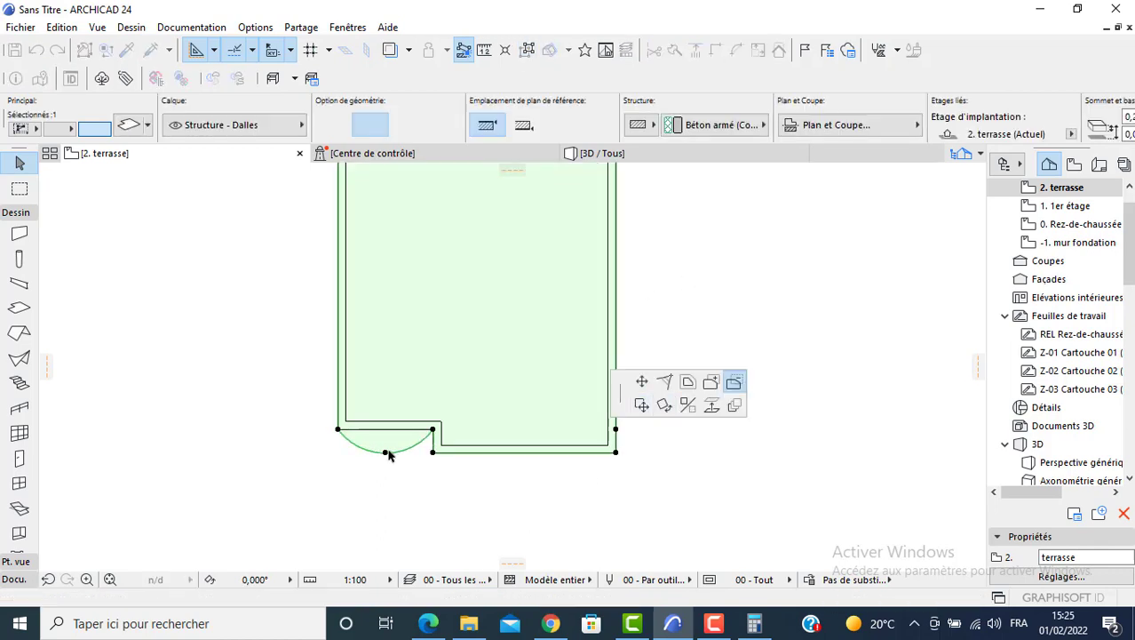
pyautogui.click(388, 447)
pyautogui.click(391, 434)
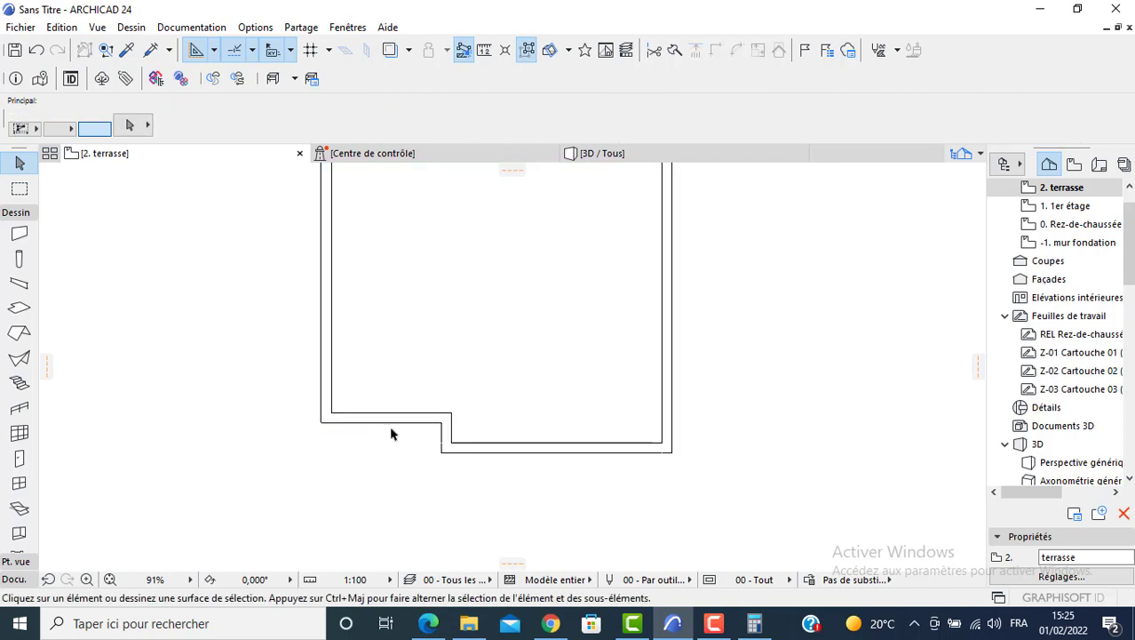
# Review the terrace slab's settings and inspect the covered building in the 3D view.
pyautogui.click(458, 388)
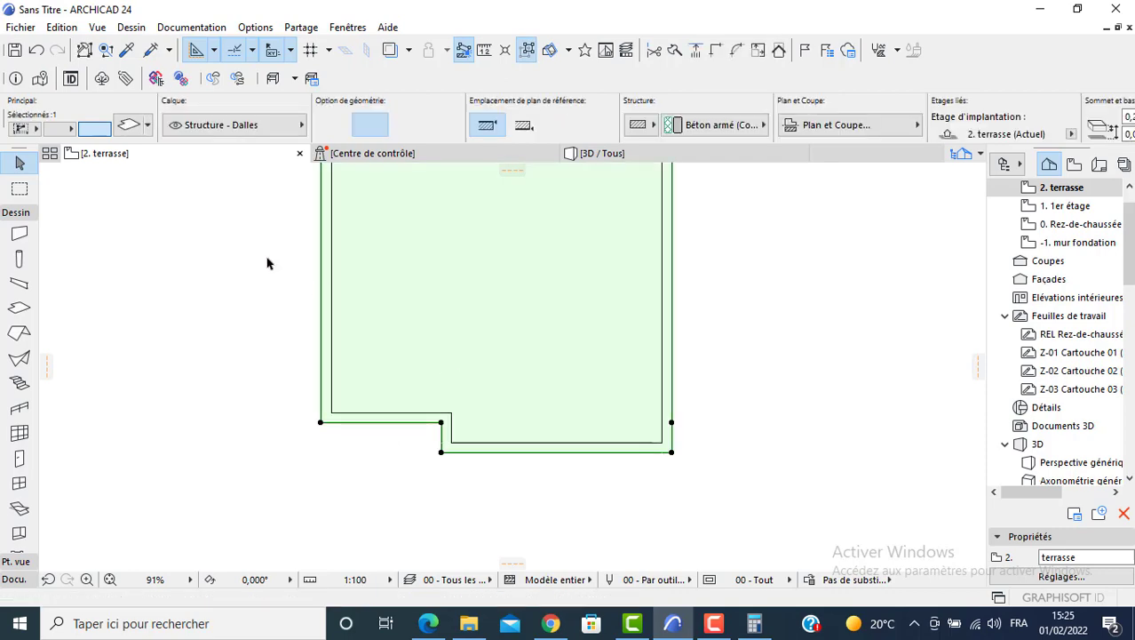
pyautogui.click(140, 130)
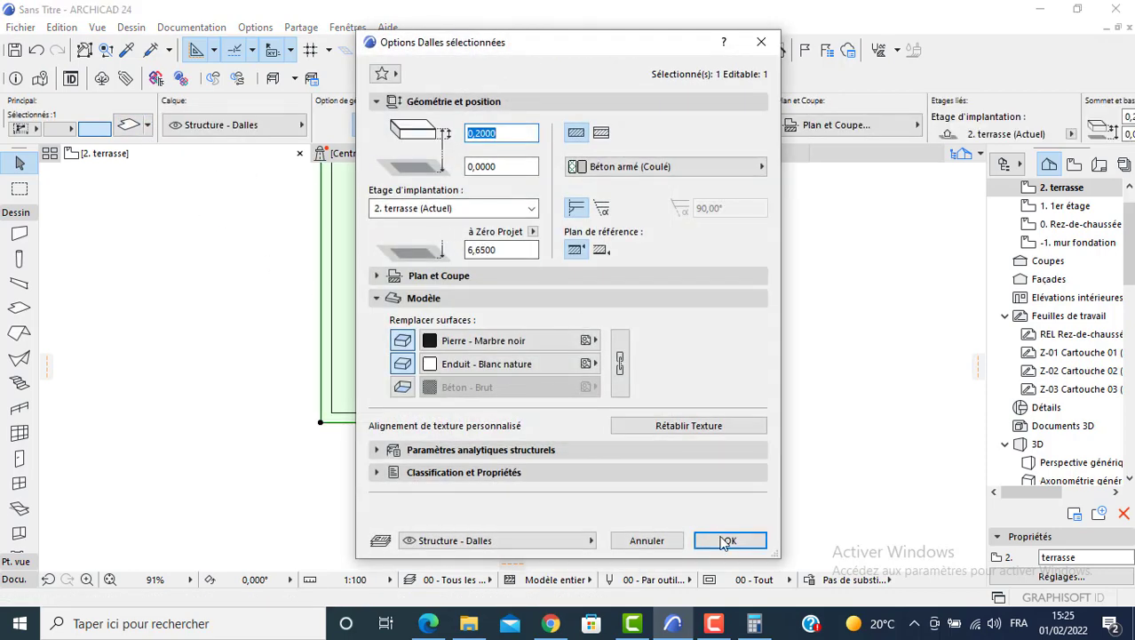
pyautogui.click(726, 541)
pyautogui.click(680, 307)
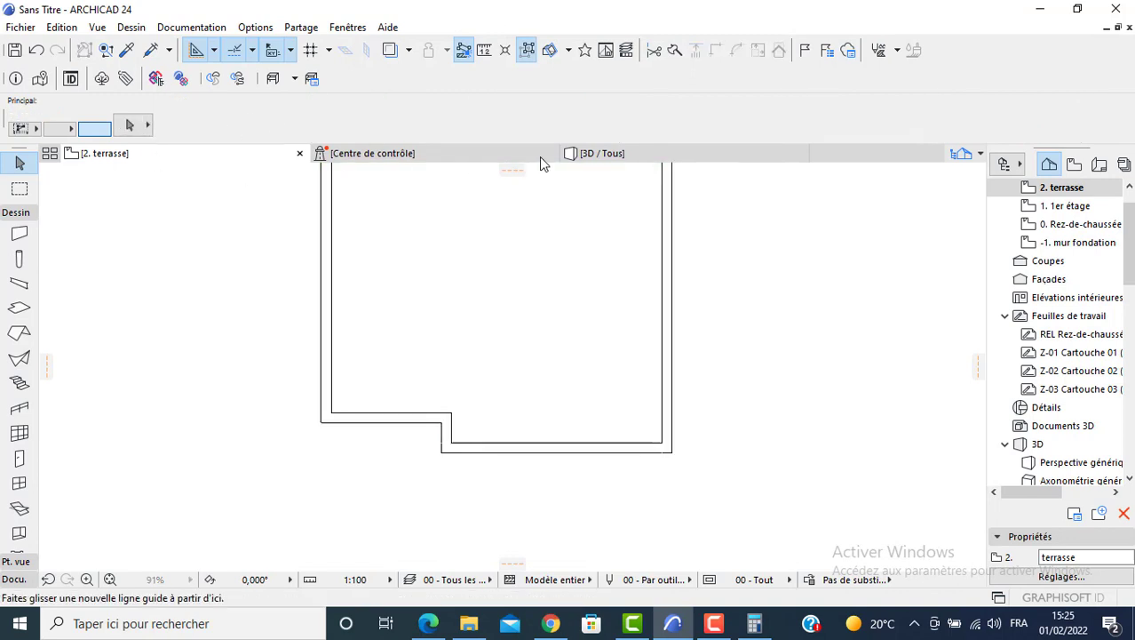
pyautogui.click(651, 158)
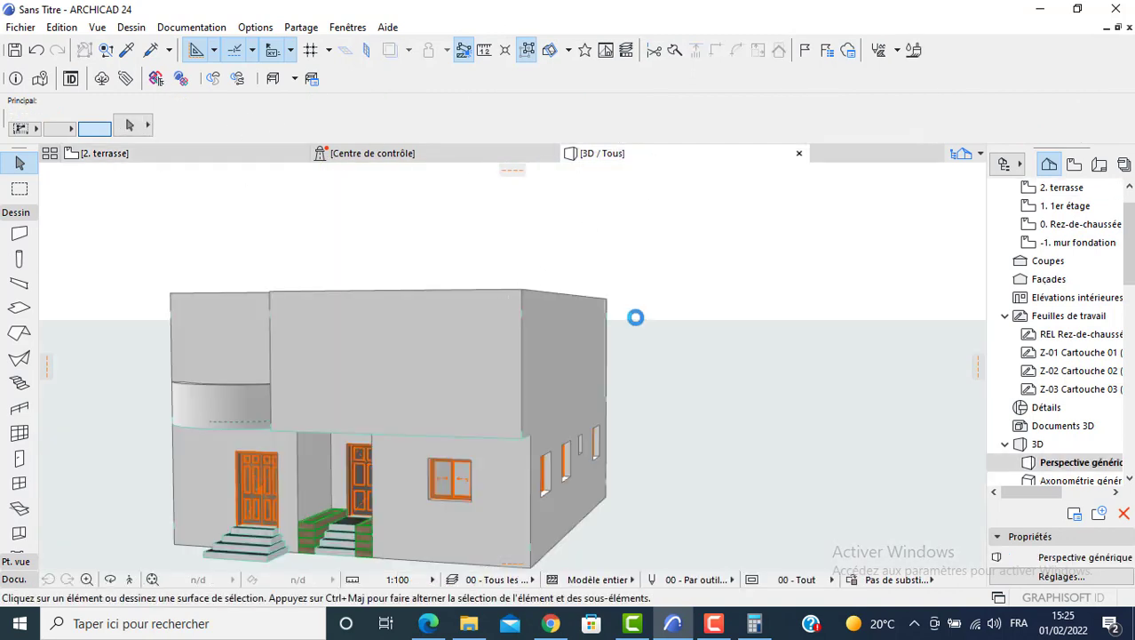
pyautogui.scroll(-2, 627, 311)
pyautogui.moveTo(576, 335); pyautogui.dragTo(672, 339, button='middle')
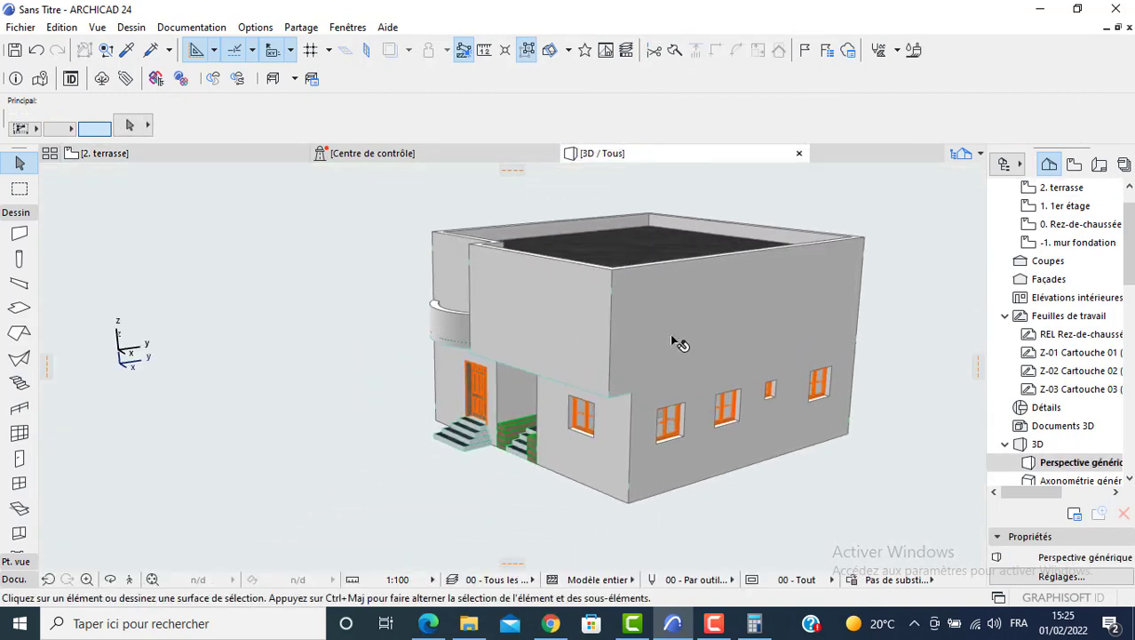
# Check the upper-floor layout in the reference PDF and open the 1er étage floor plan.
pyautogui.keyDown('shift'); pyautogui.moveTo(893, 347); pyautogui.dragTo(479, 369, button='middle'); pyautogui.keyUp('shift')
pyautogui.press('F2')
pyautogui.click(427, 625)
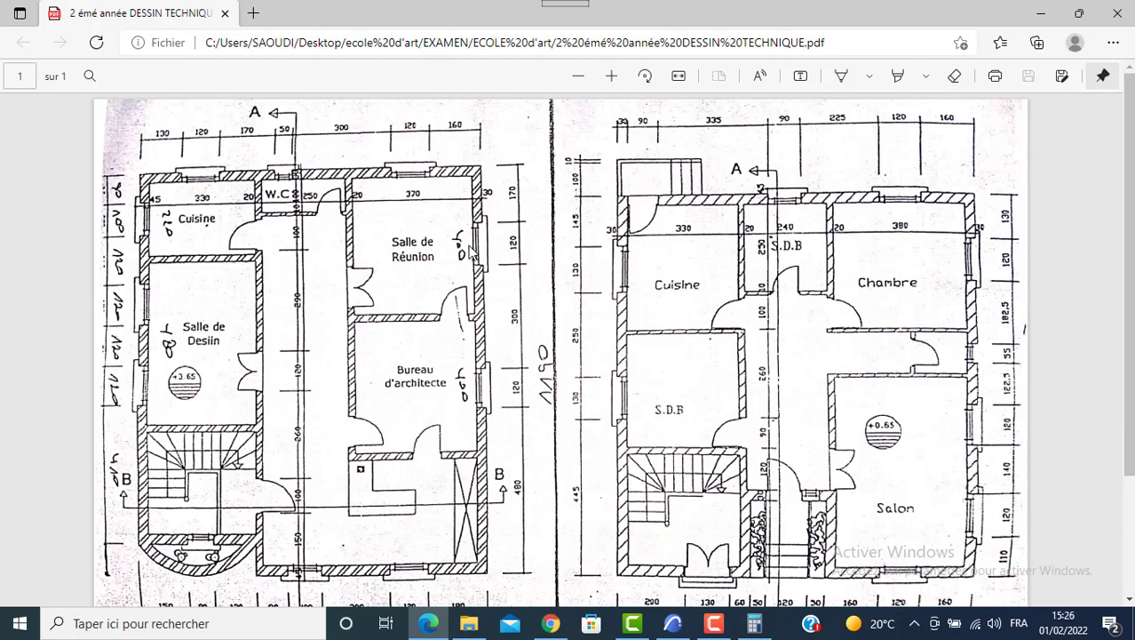
pyautogui.click(673, 623)
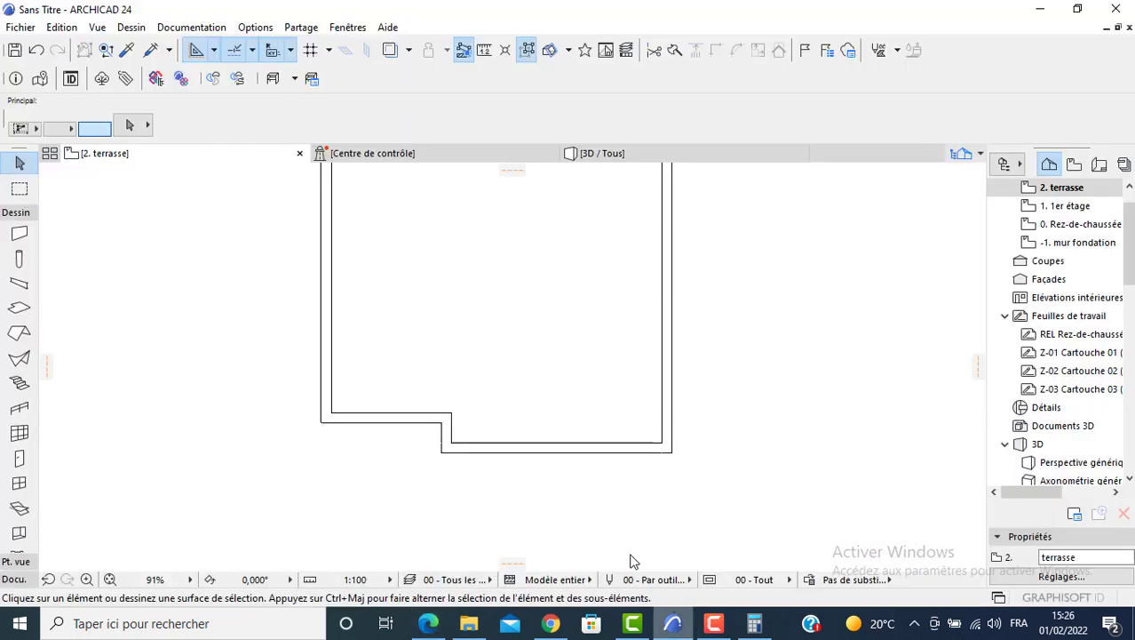
pyautogui.doubleClick(1031, 210)
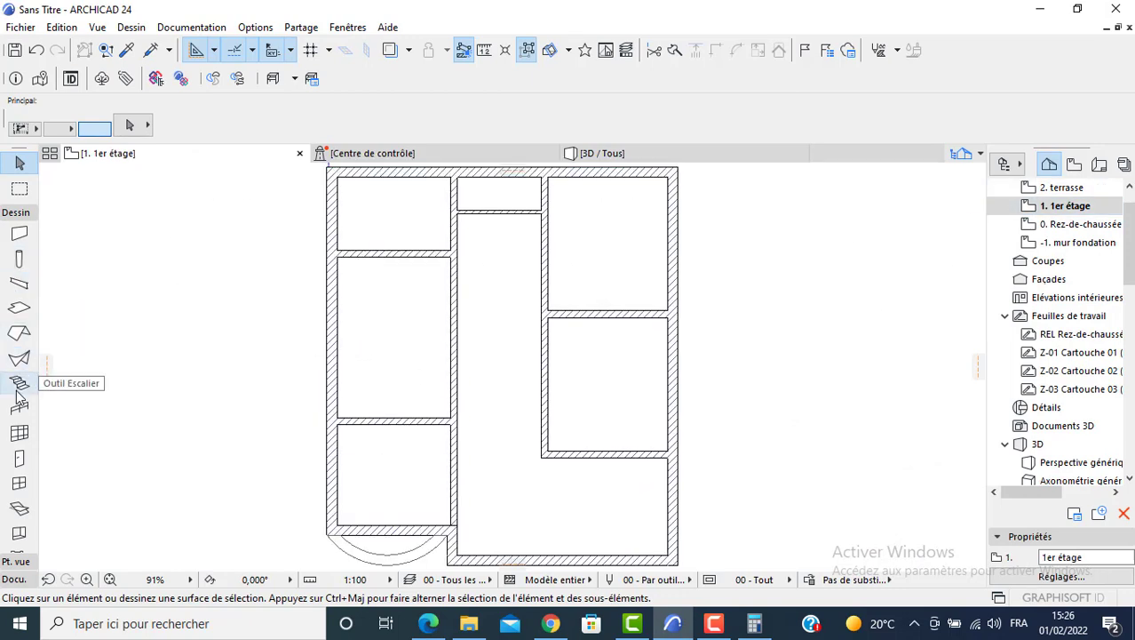
# Place two 1.20 × 1.10 m Fenêtre coulissante 2 vantaux windows in the right exterior wall, one in each of the two right-hand rooms.
pyautogui.click(19, 482)
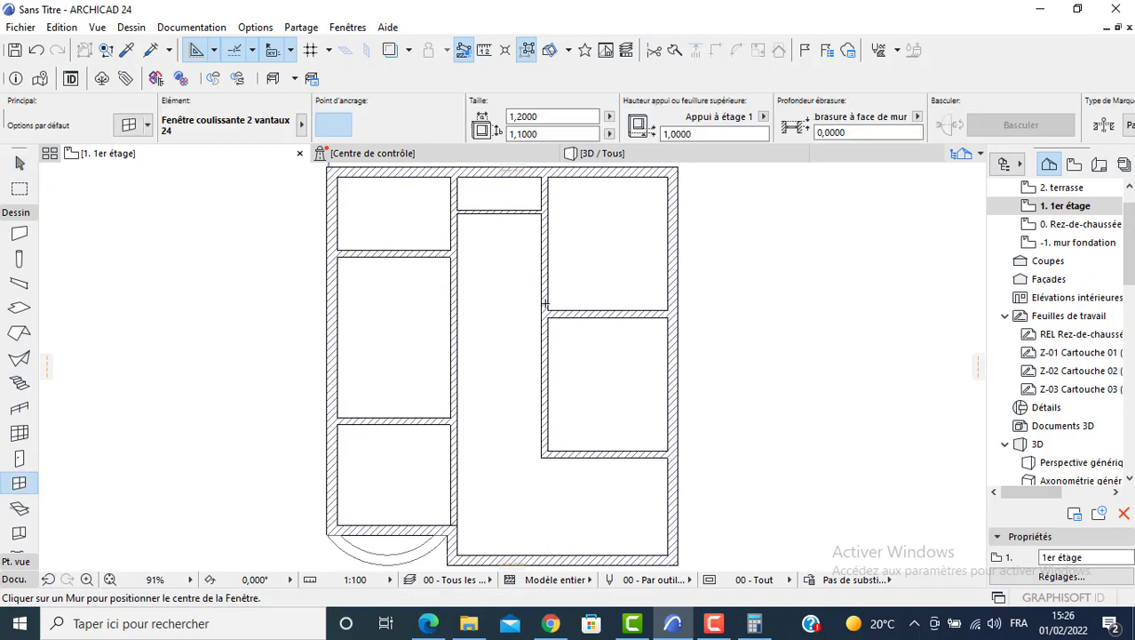
pyautogui.moveTo(685, 254); pyautogui.dragTo(680, 315, button='middle')
pyautogui.click(668, 295)
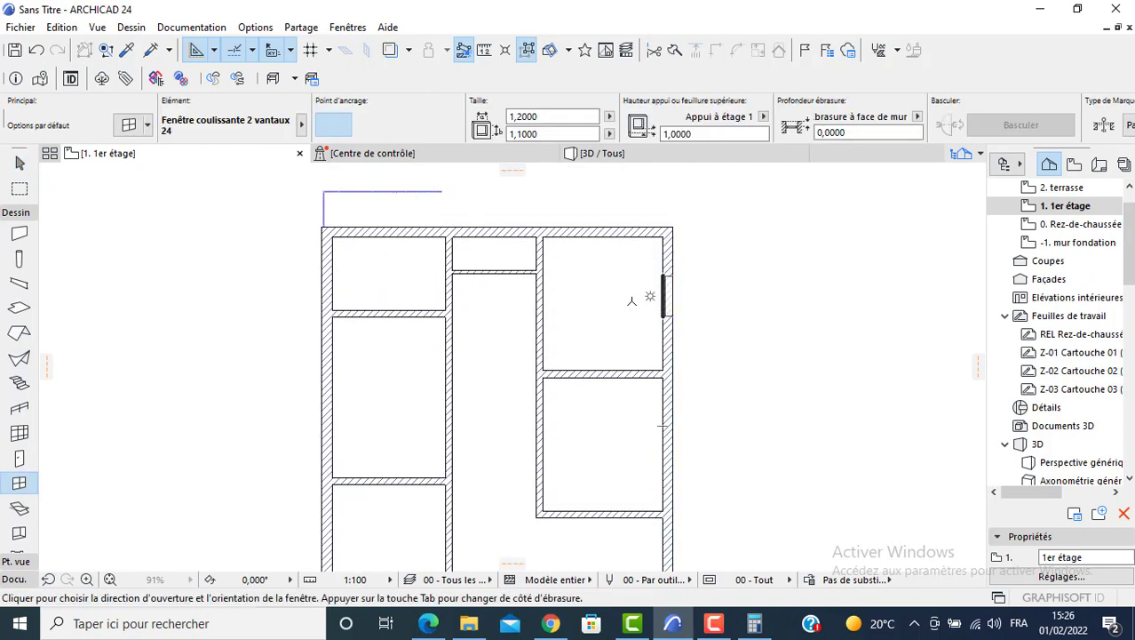
pyautogui.click(659, 362)
pyautogui.moveTo(659, 422); pyautogui.dragTo(657, 380, button='middle')
pyautogui.click(664, 389)
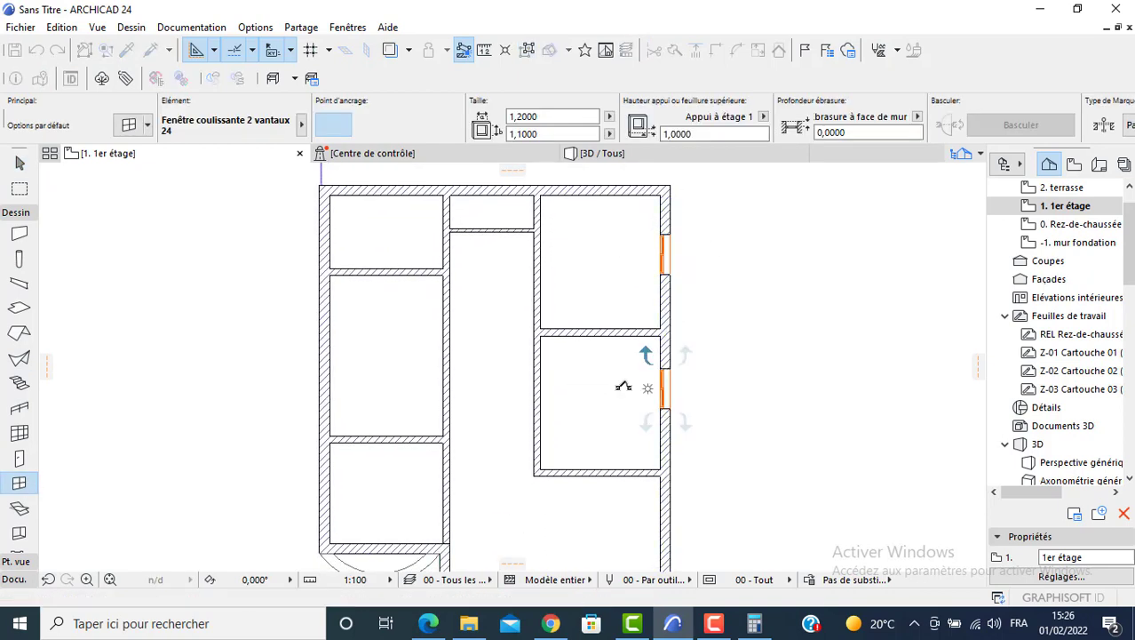
pyautogui.click(624, 386)
# Move the upper window of the right wall so its edge sits 1.7 m from the building's upper-right corner.
pyautogui.press('Escape')
pyautogui.scroll(2, 677, 235)
pyautogui.click(668, 237)
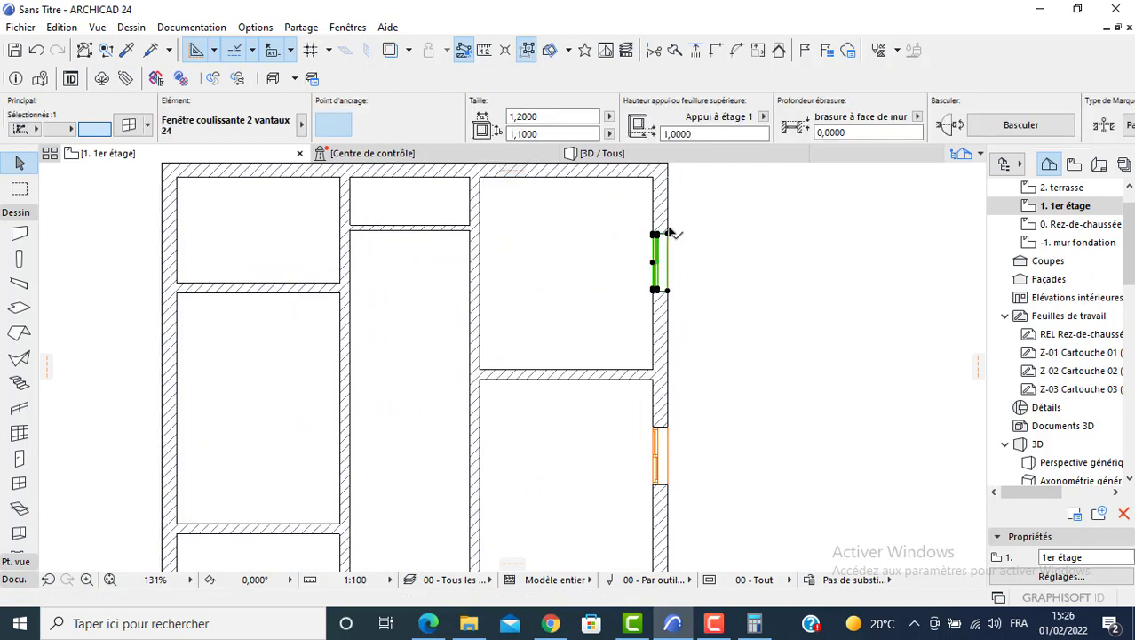
pyautogui.click(668, 234)
pyautogui.moveTo(678, 173); pyautogui.dragTo(680, 234, button='middle')
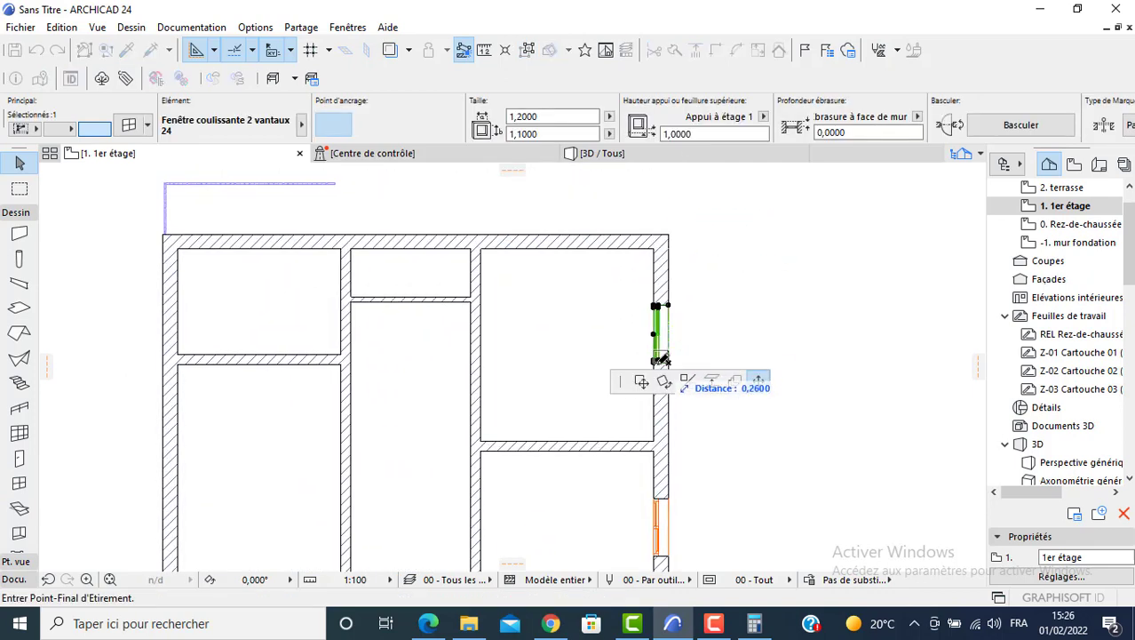
pyautogui.click(641, 382)
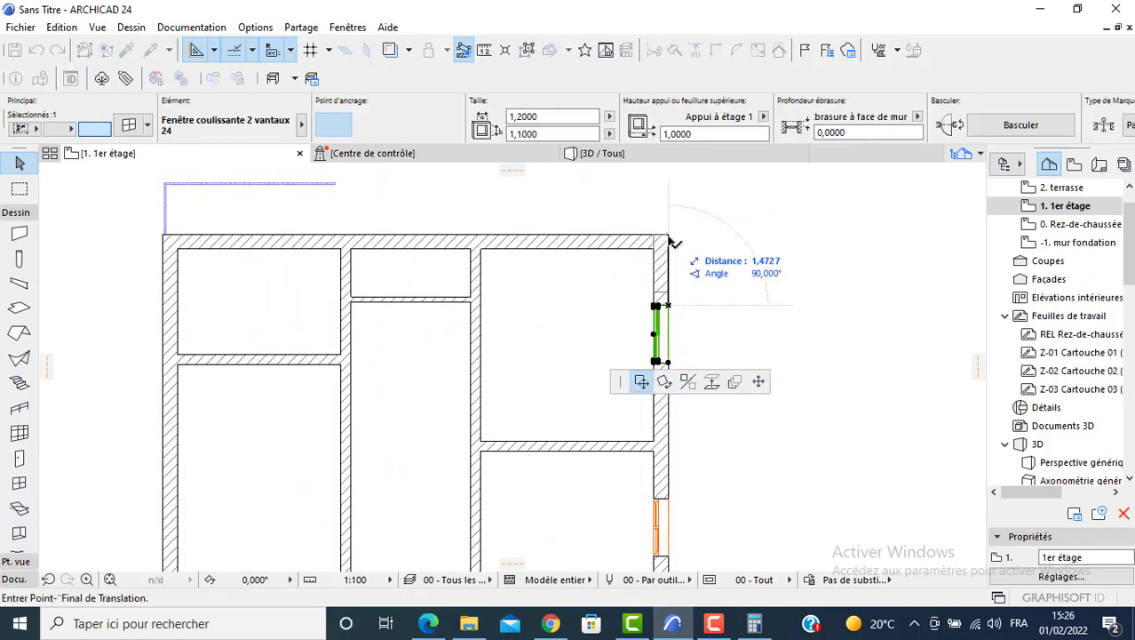
pyautogui.click(668, 237)
pyautogui.click(668, 235)
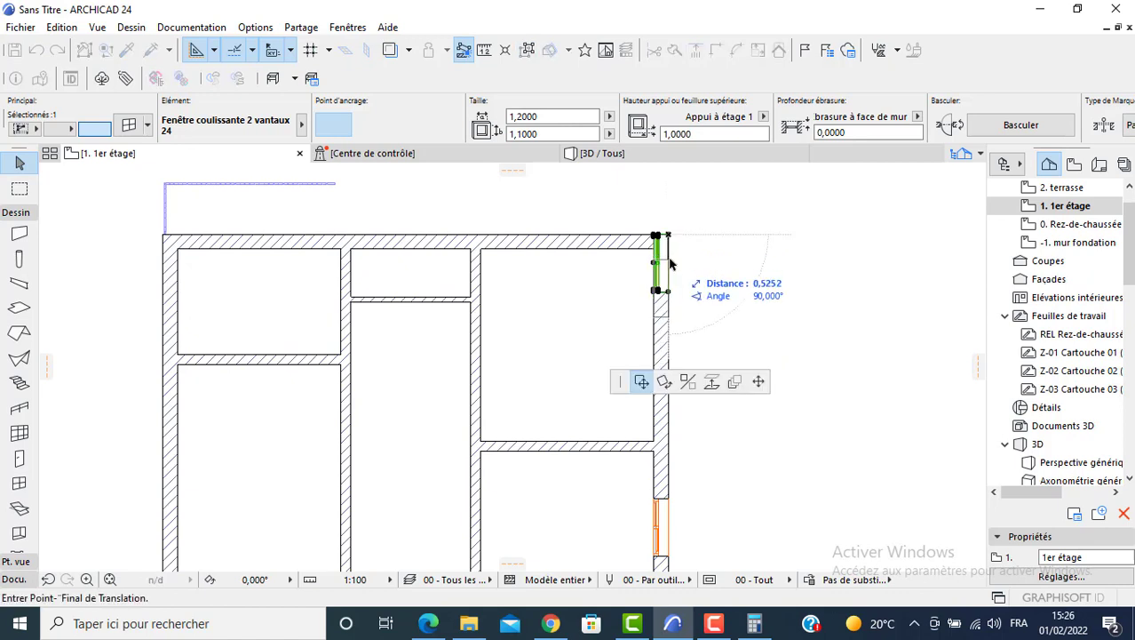
pyautogui.write('1')
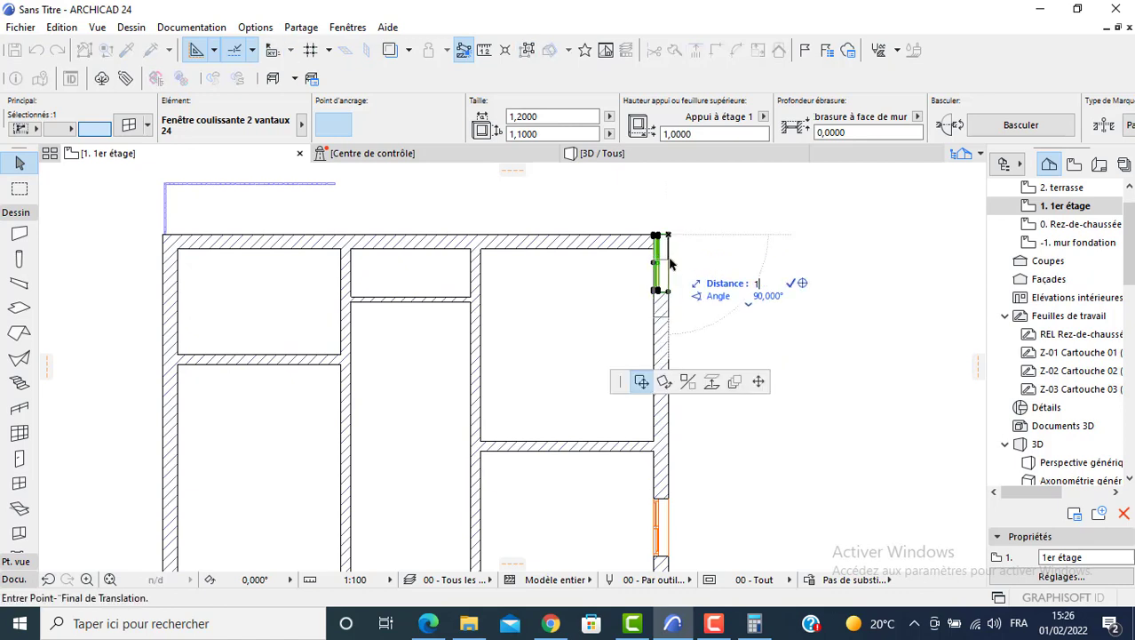
pyautogui.write(',7')
pyautogui.press('Return')
# Move the lower window of the right wall so it starts 3 m below the upper window.
pyautogui.scroll(-2, 666, 412)
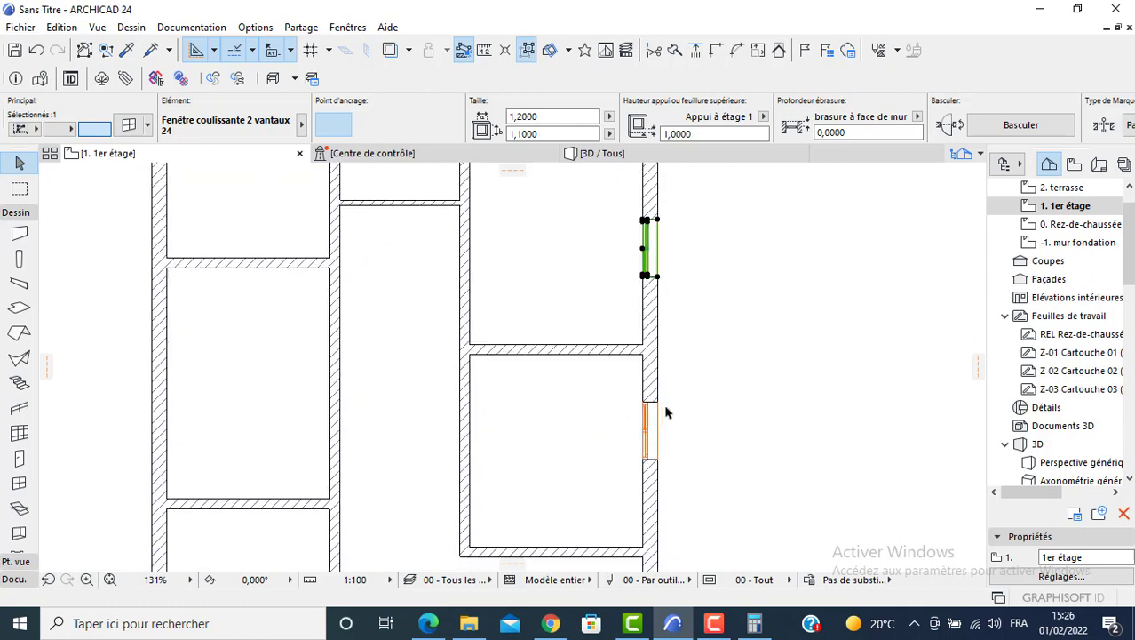
pyautogui.click(657, 401)
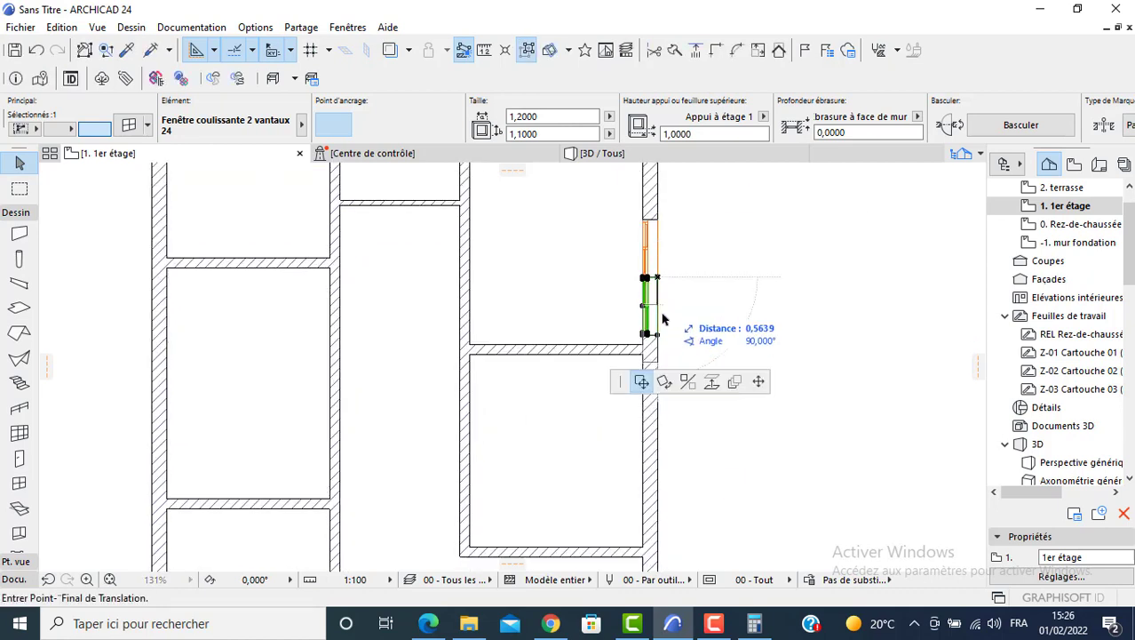
pyautogui.click(662, 444)
pyautogui.scroll(-3, 715, 353)
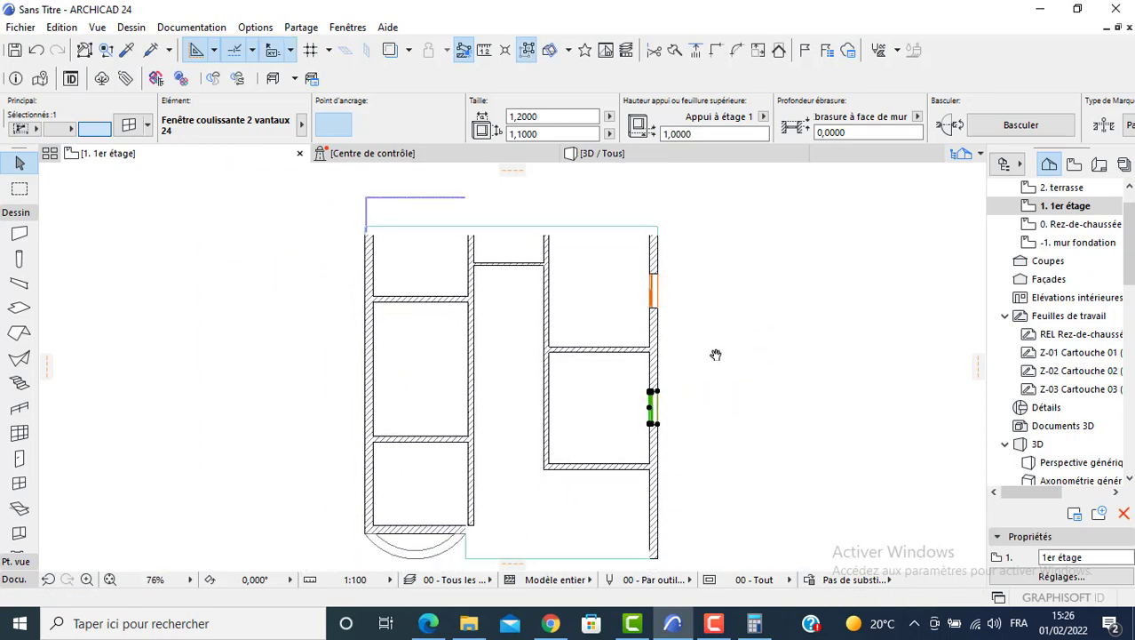
# Place two 1.20 × 1.10 m sliding windows in the bottom exterior wall and one in the wall behind the curved balcony.
pyautogui.click(248, 367)
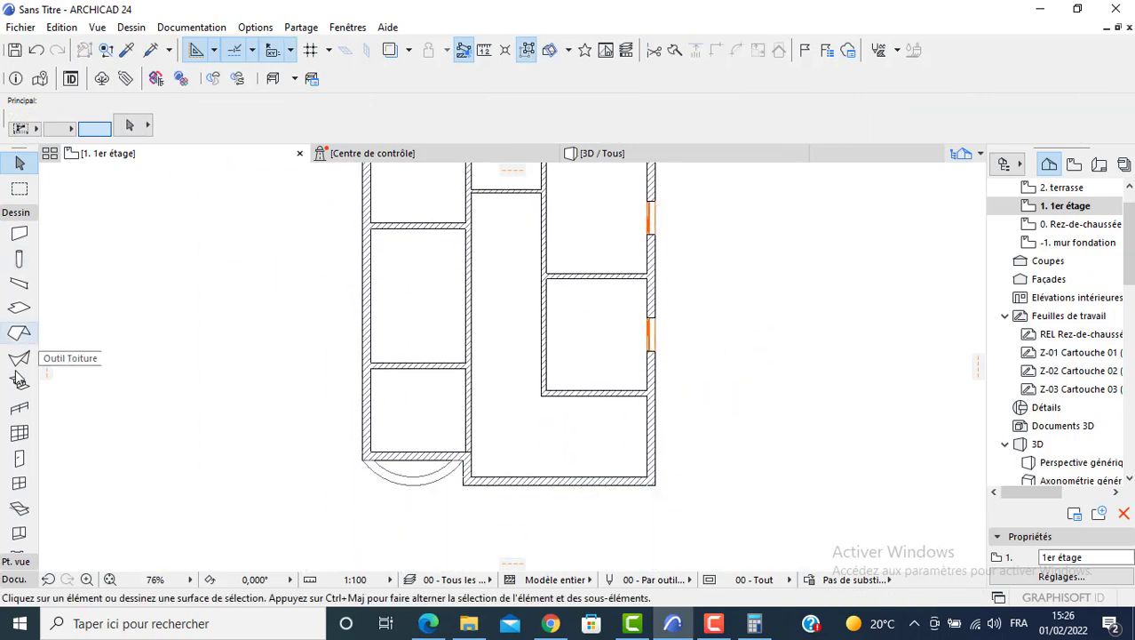
pyautogui.click(19, 483)
pyautogui.click(594, 480)
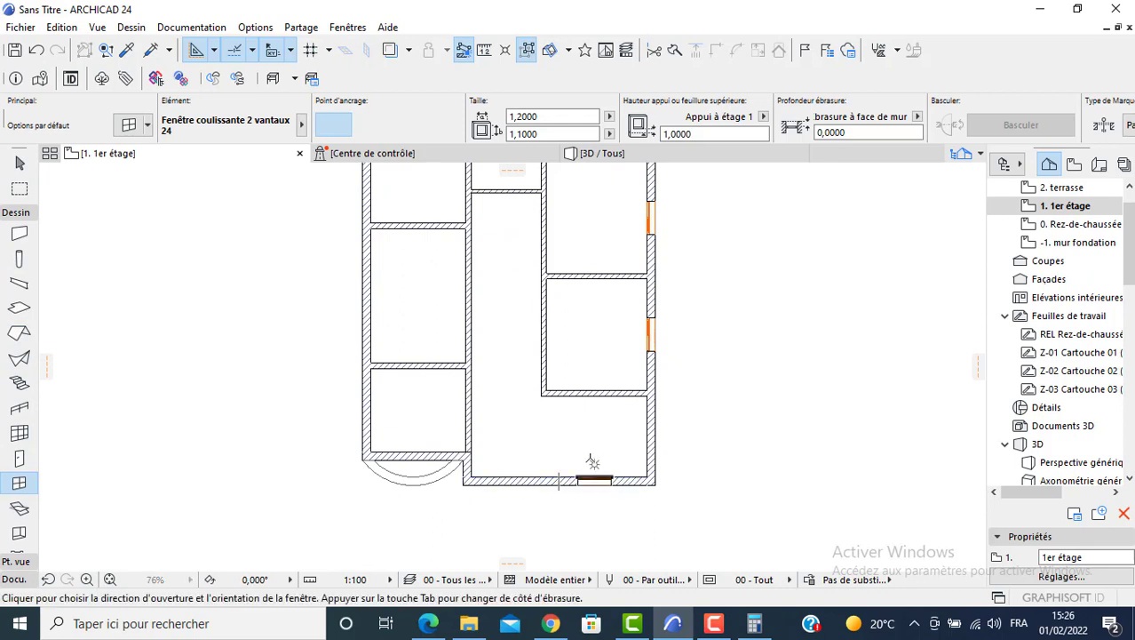
pyautogui.click(591, 458)
pyautogui.click(513, 480)
pyautogui.click(515, 458)
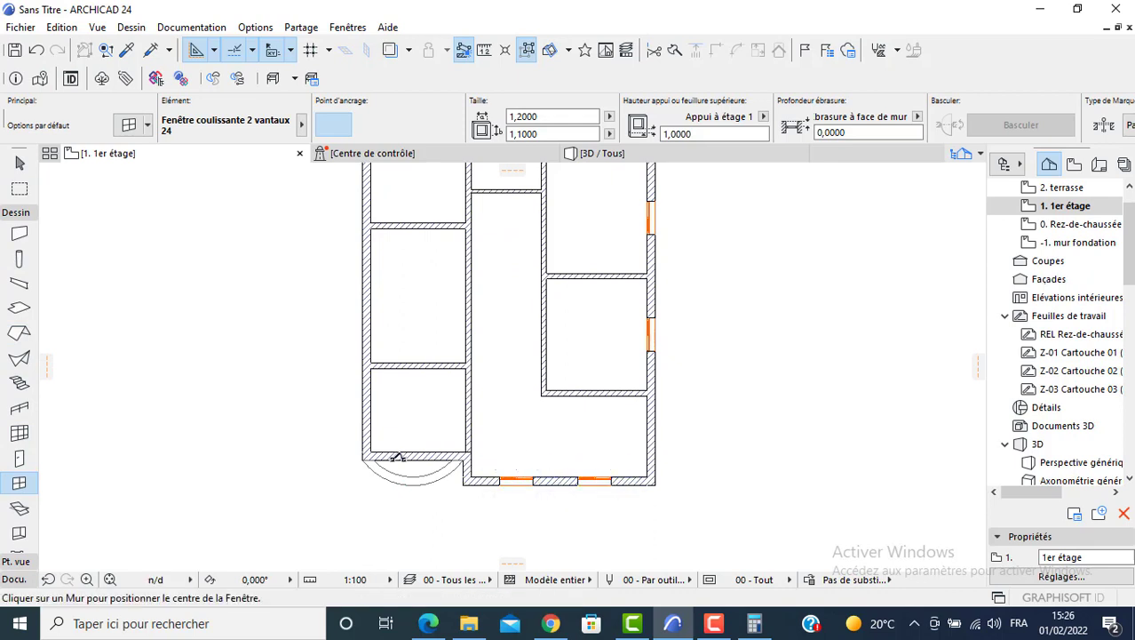
pyautogui.click(413, 452)
pyautogui.click(413, 429)
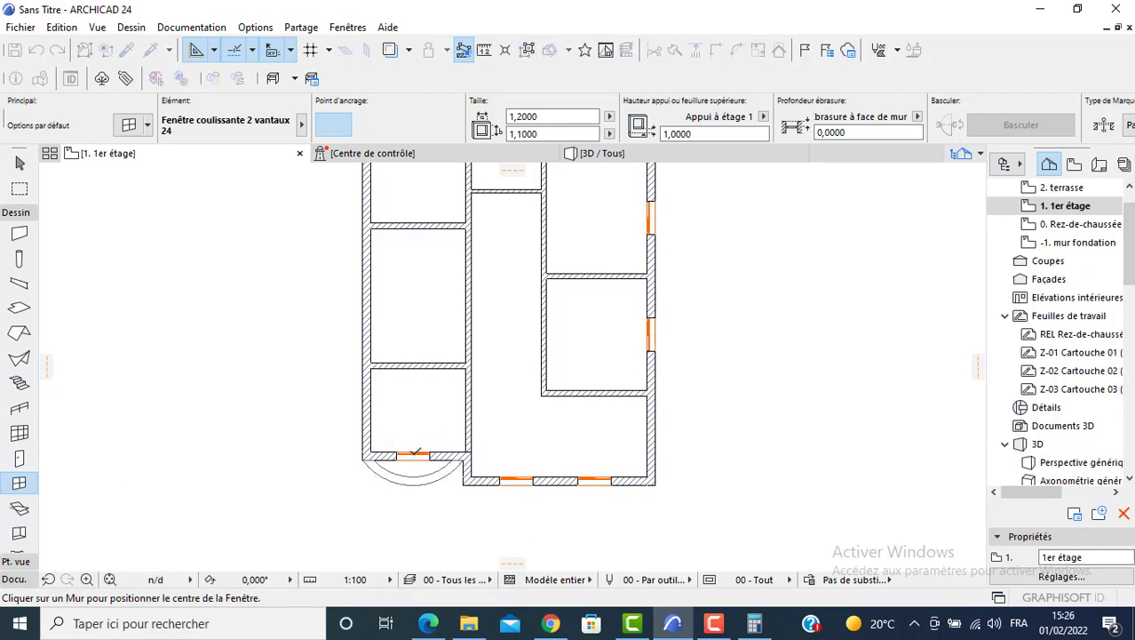
# Set the width of the window behind the curved balcony to 1 m.
pyautogui.scroll(5, 409, 460)
pyautogui.press('Escape')
pyautogui.click(385, 456)
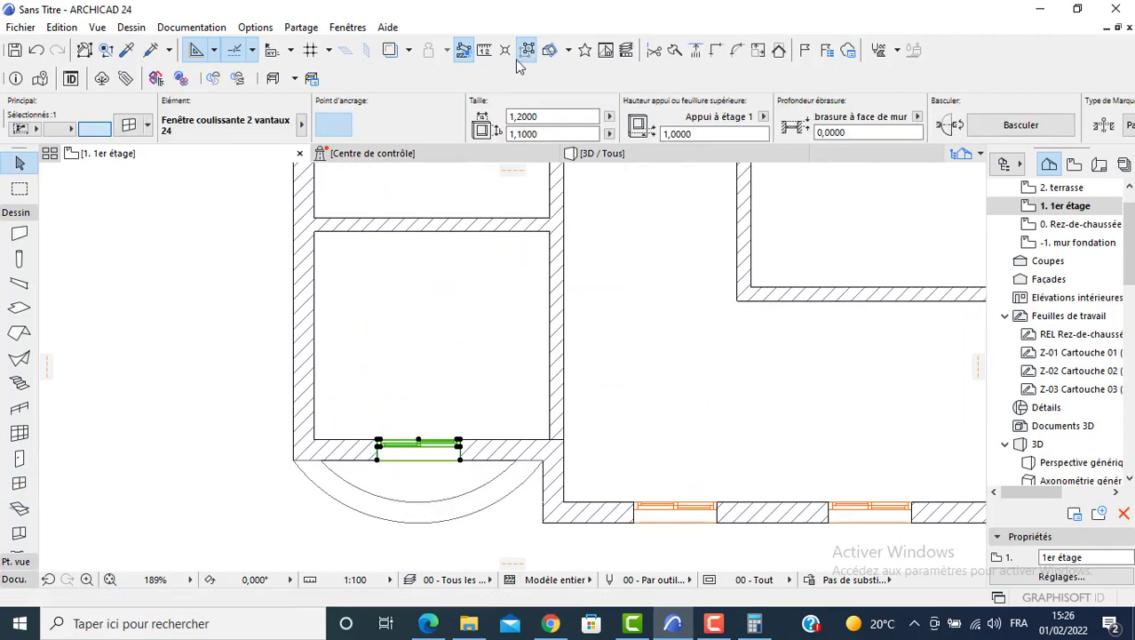
pyautogui.write('1')
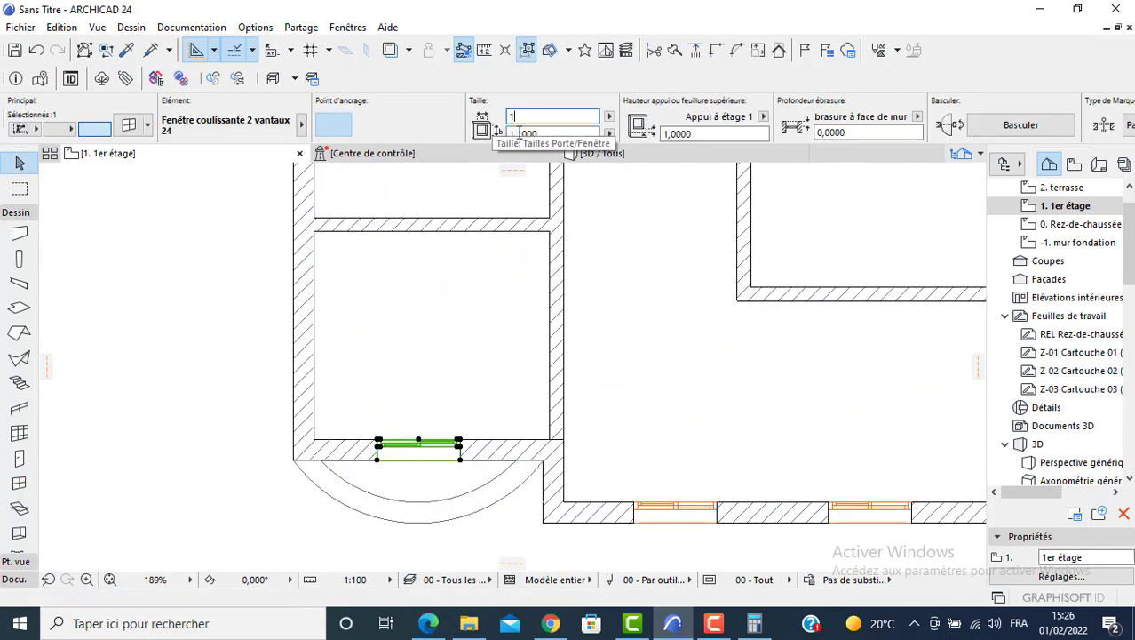
pyautogui.press('Return')
pyautogui.click(238, 520)
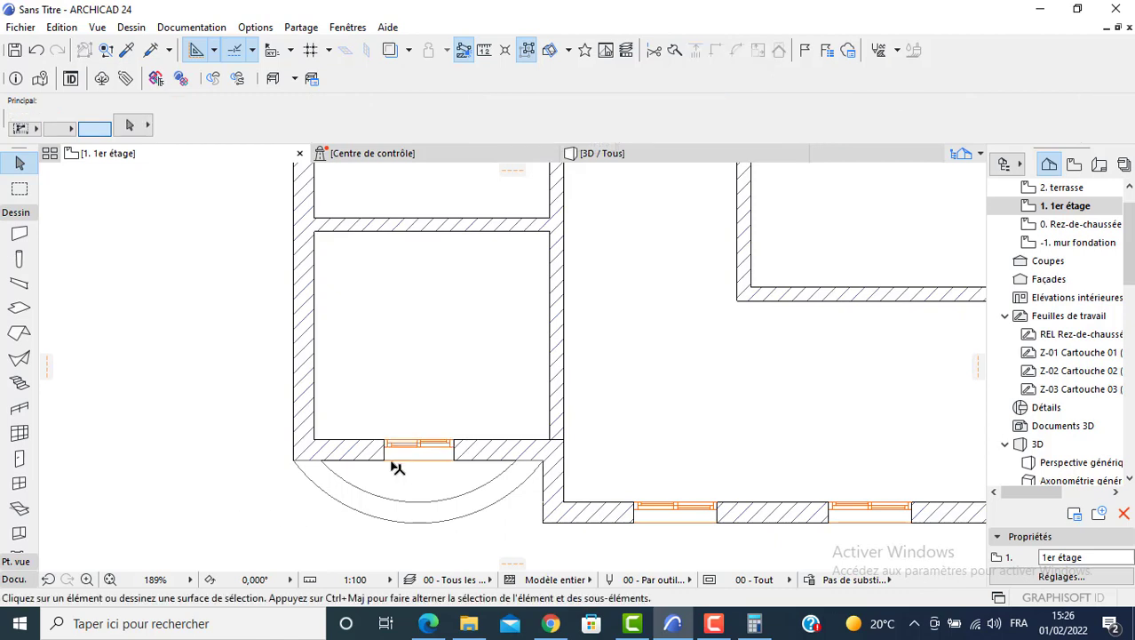
# Move the balcony window so its edge sits about 1.3 m from the building's lower-left corner.
pyautogui.click(389, 459)
pyautogui.click(385, 459)
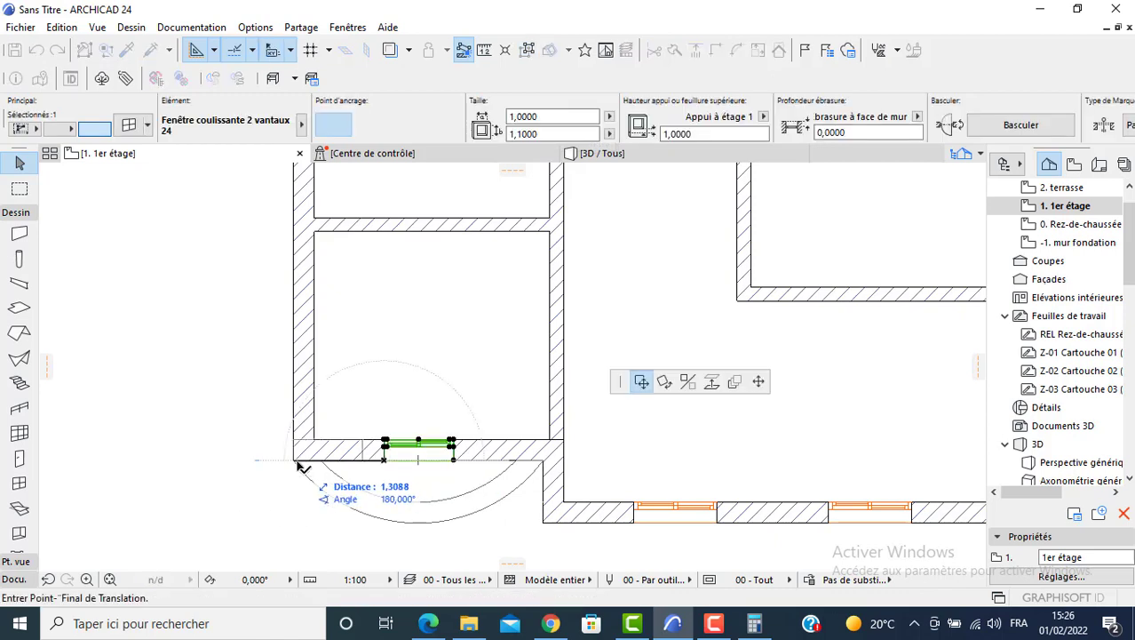
pyautogui.click(295, 460)
pyautogui.click(301, 460)
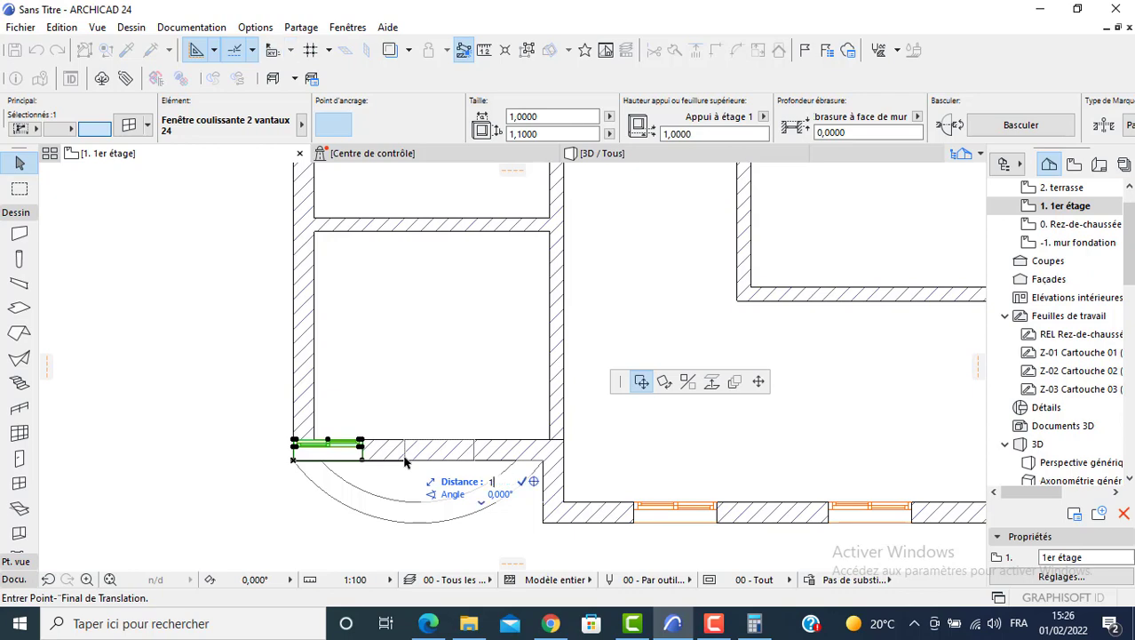
pyautogui.press('Return')
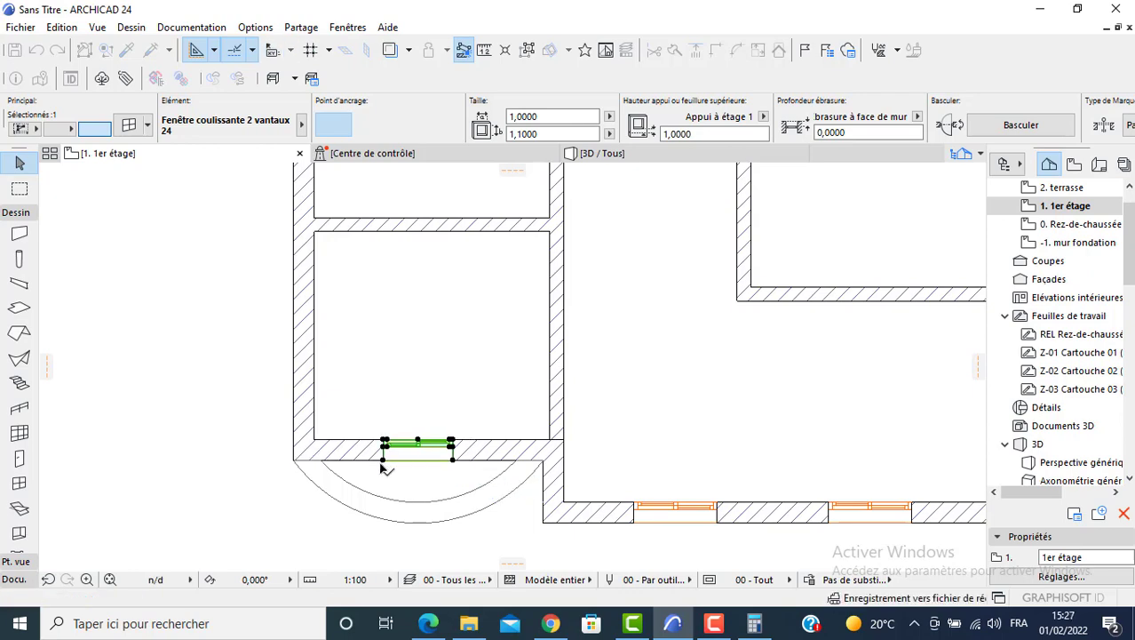
# Check the bottom wall dimensions in the reference PDF and move the right-hand bottom window 1.8 m from the lower-right corner.
pyautogui.moveTo(600, 533); pyautogui.dragTo(458, 357, button='middle')
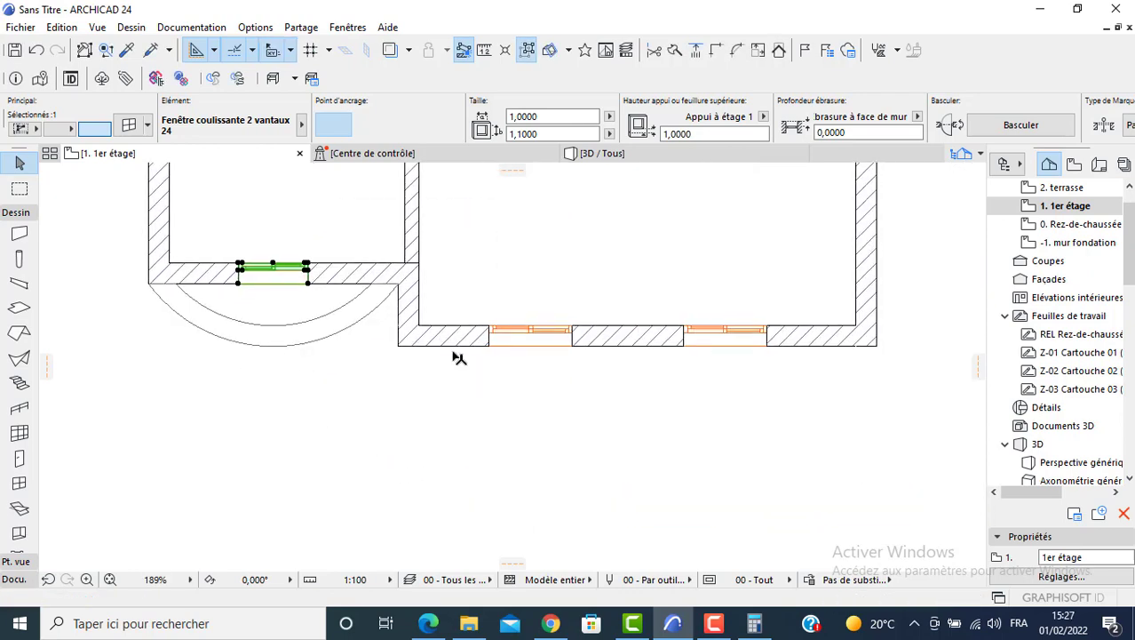
pyautogui.click(435, 623)
pyautogui.scroll(-2, 317, 545)
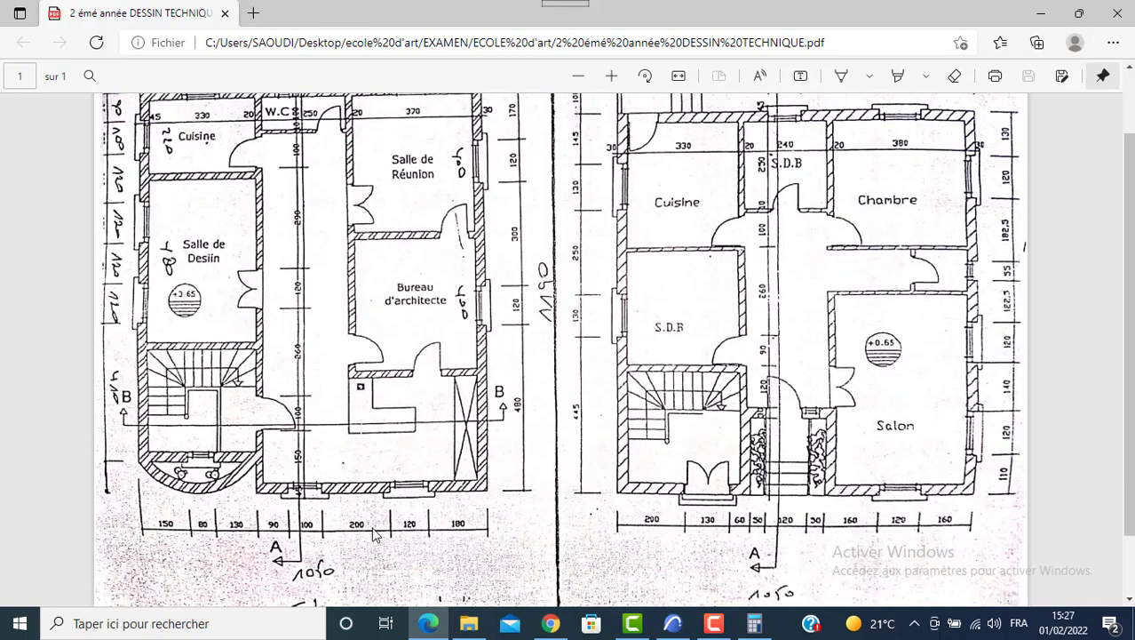
pyautogui.click(672, 623)
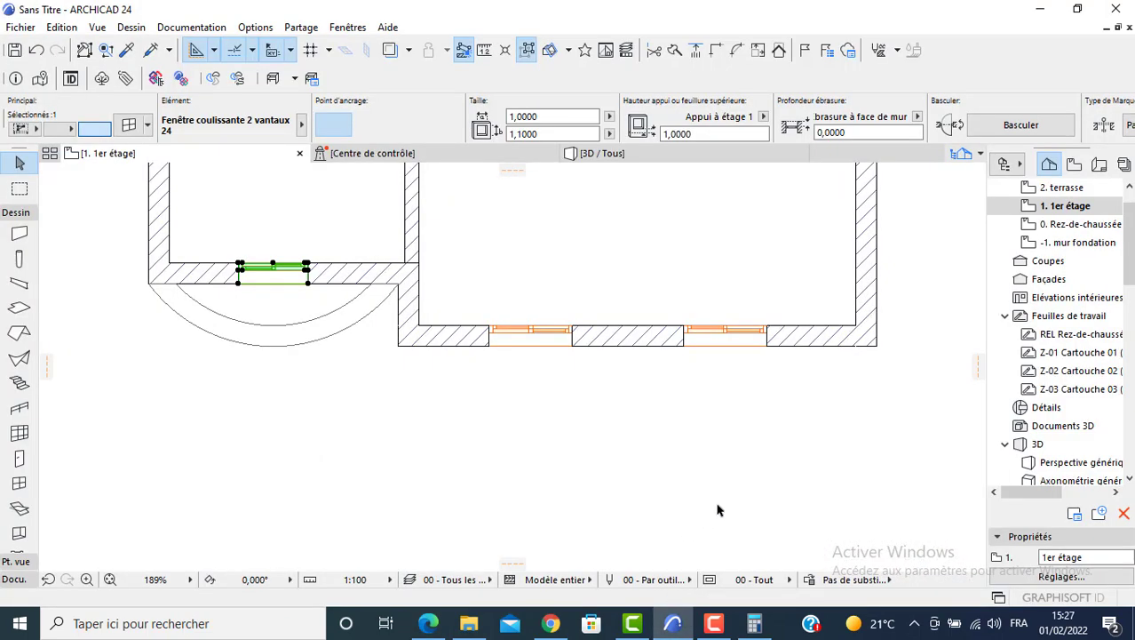
pyautogui.click(769, 338)
pyautogui.click(765, 344)
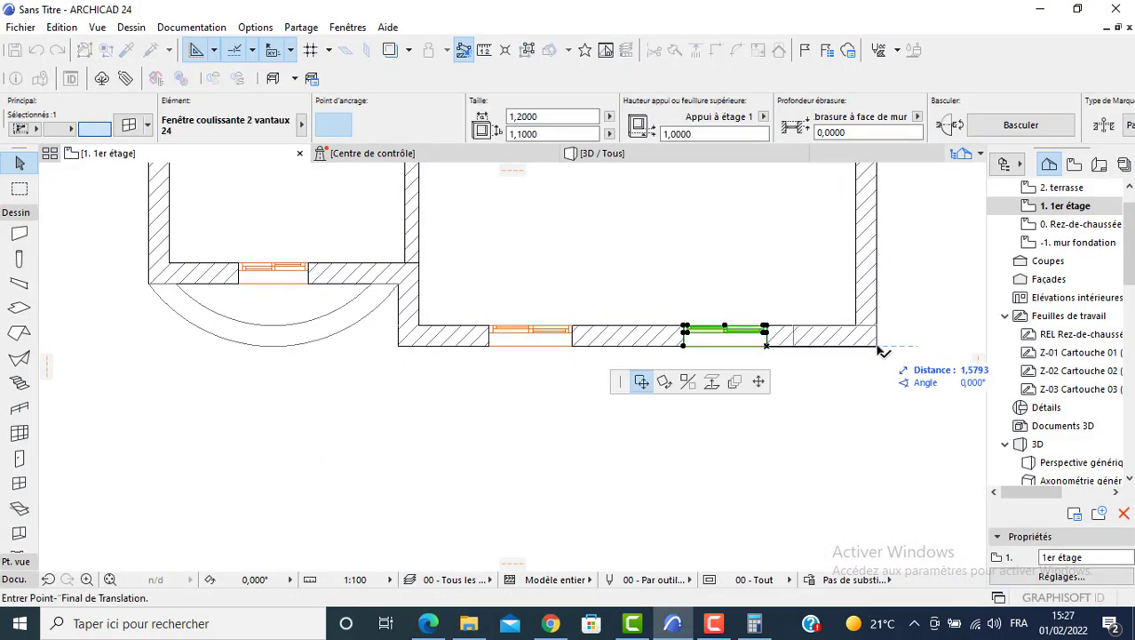
pyautogui.write('1')
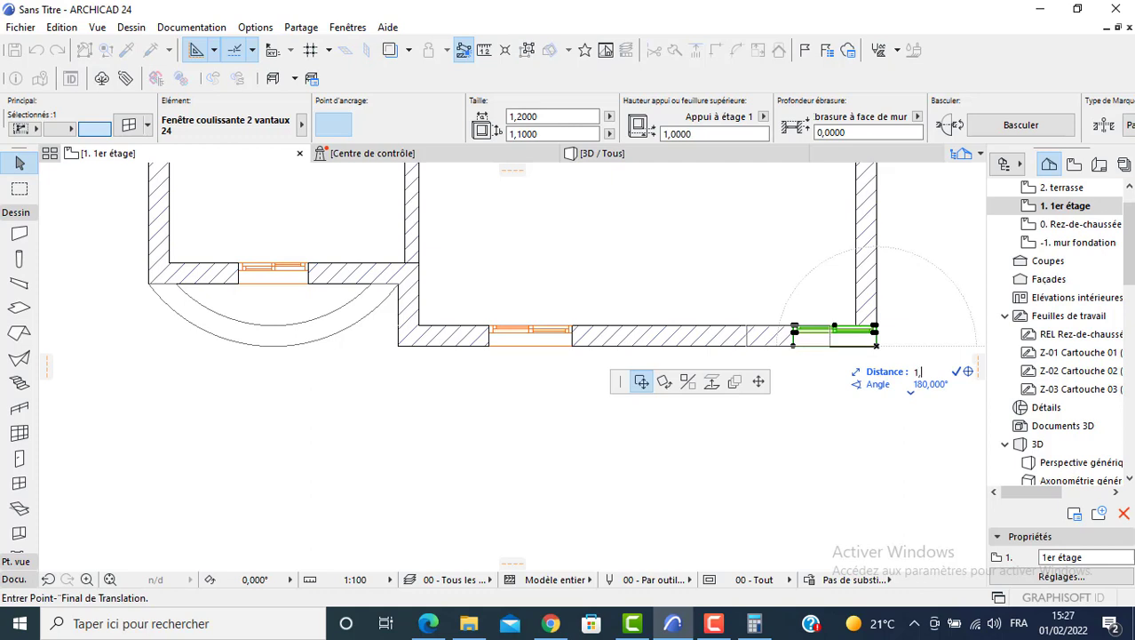
pyautogui.write(',8')
pyautogui.press('Return')
# Move the left-hand window of the bottom wall so it sits 2 m away from the right-hand one.
pyautogui.click(568, 348)
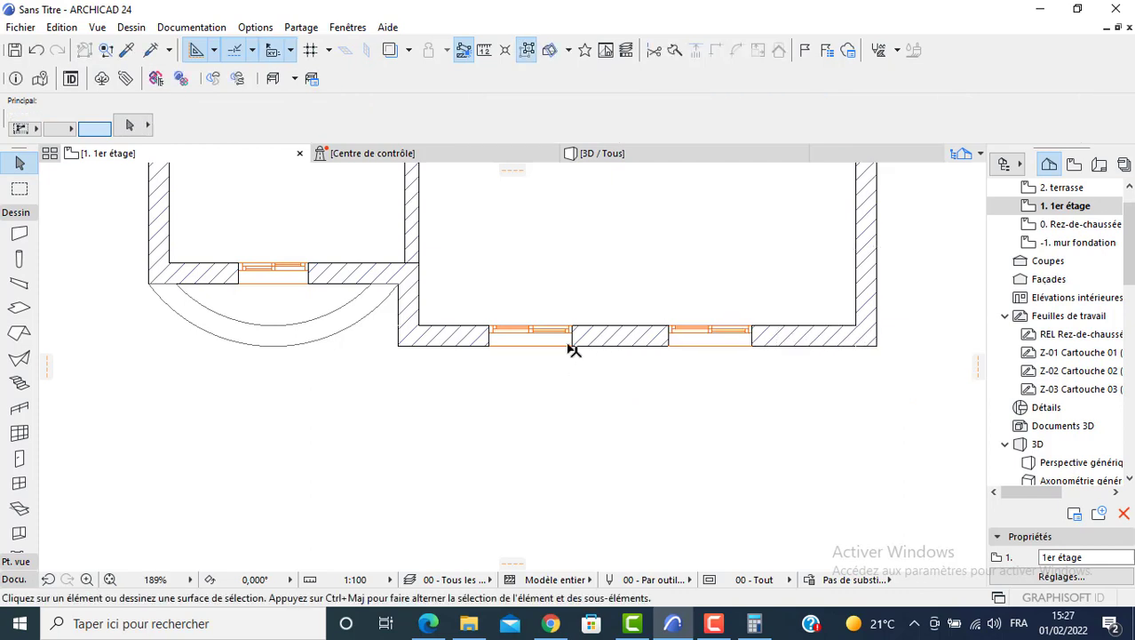
pyautogui.click(571, 348)
pyautogui.click(573, 349)
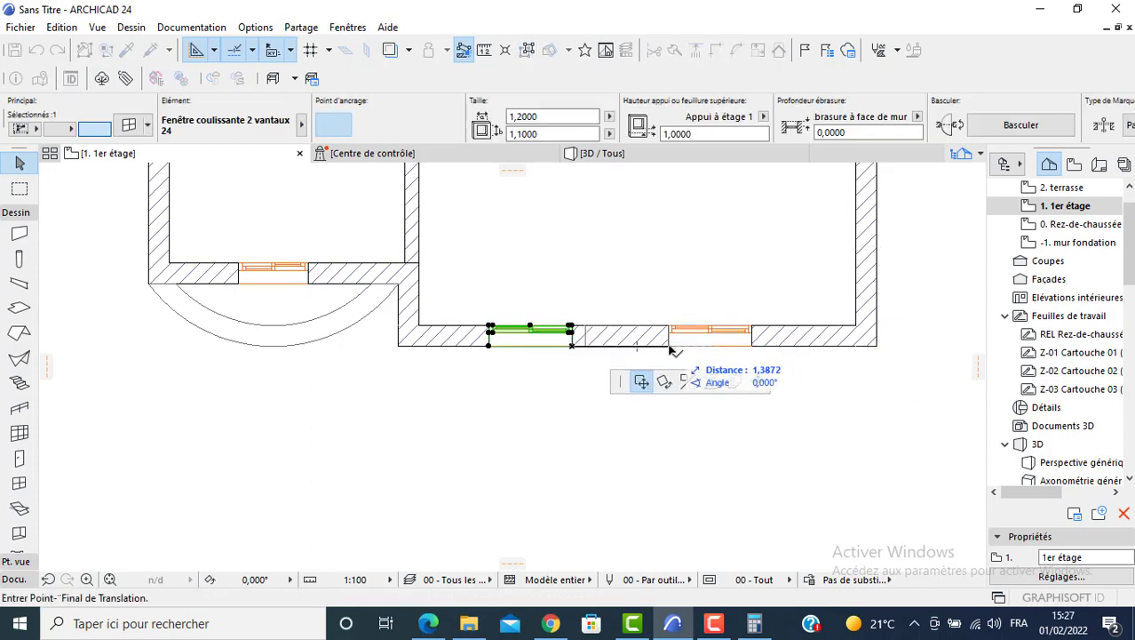
pyautogui.click(670, 349)
pyautogui.click(624, 350)
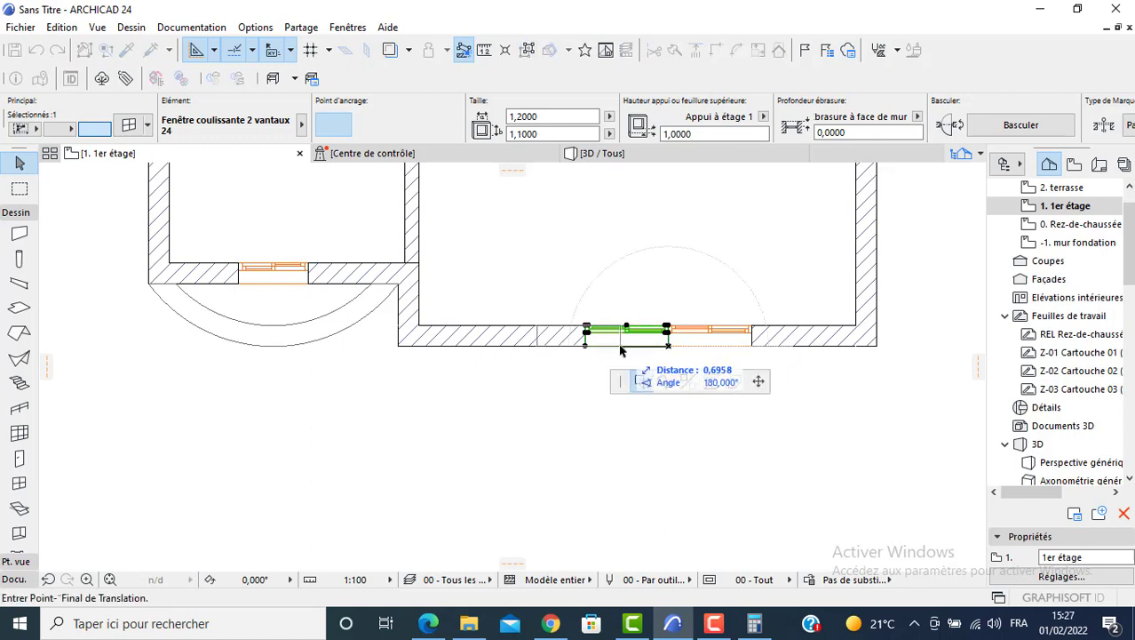
pyautogui.click(620, 350)
pyautogui.click(531, 389)
# Place three 1.2 × 1.1 m two-leaf sliding windows in the left exterior wall, one in the upper-left room and two in the room below.
pyautogui.scroll(-3, 531, 388)
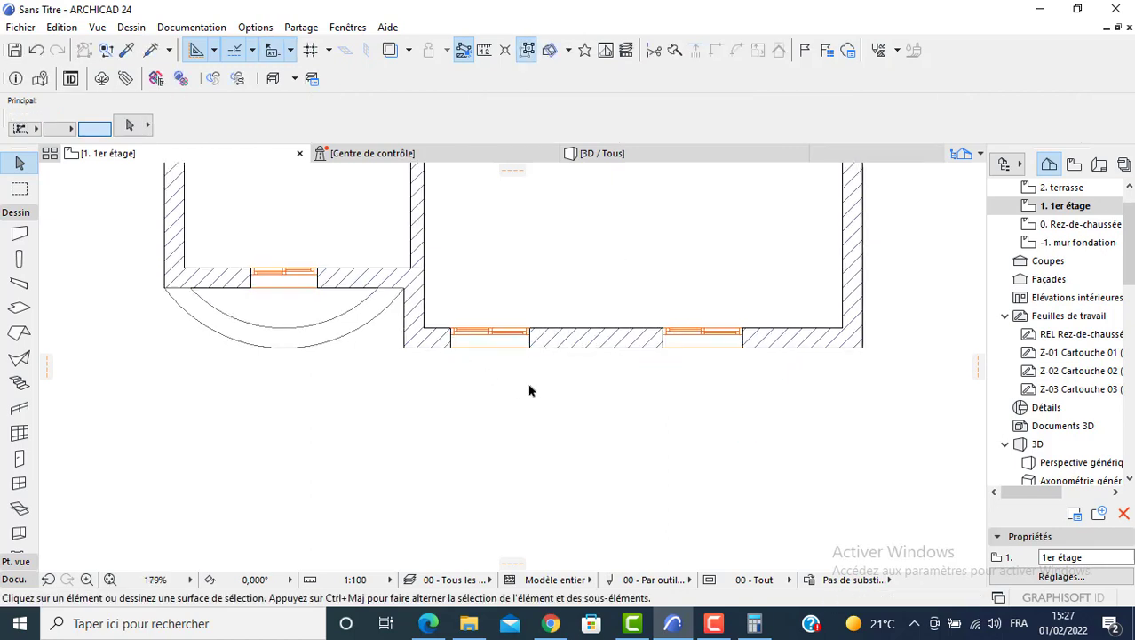
pyautogui.moveTo(529, 387); pyautogui.dragTo(491, 403, button='middle')
pyautogui.scroll(-3, 317, 330)
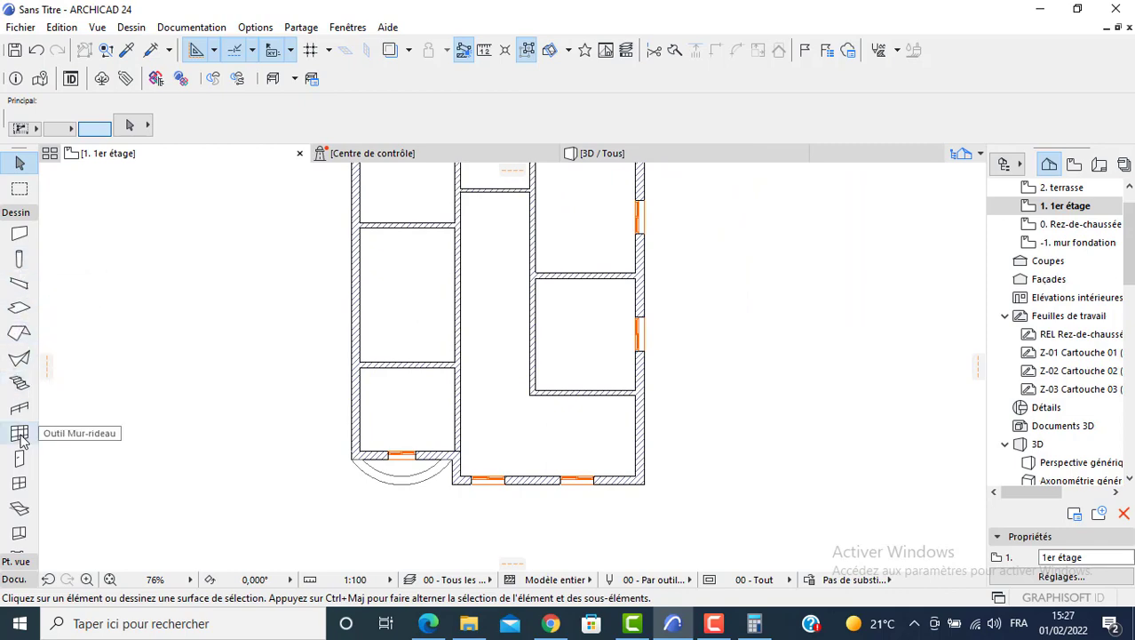
pyautogui.click(19, 482)
pyautogui.scroll(3, 338, 293)
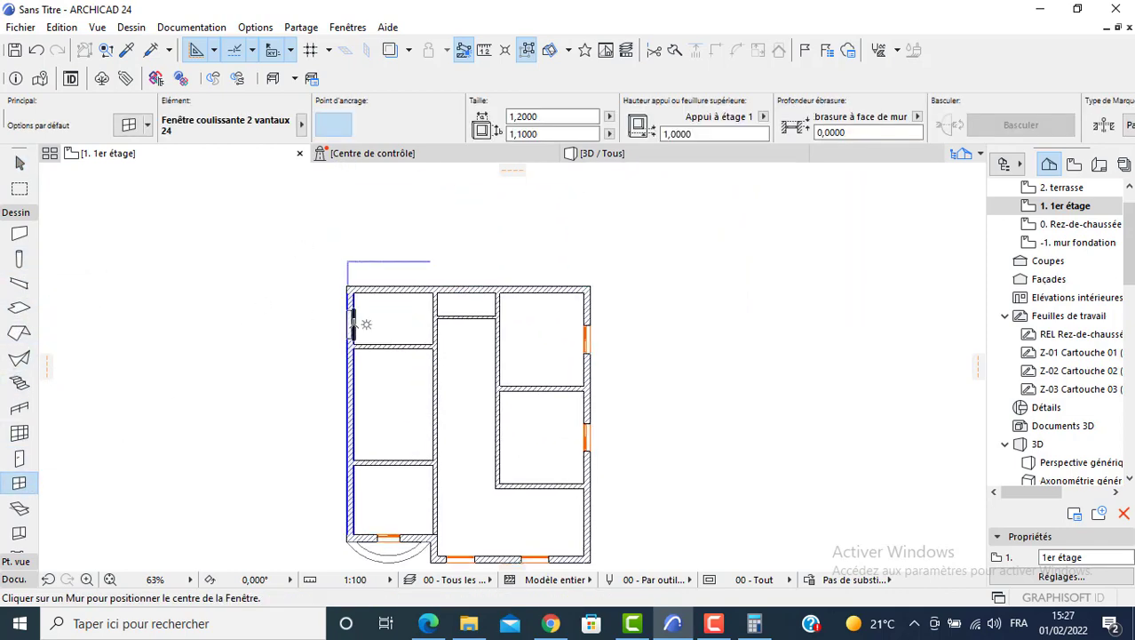
pyautogui.click(352, 317)
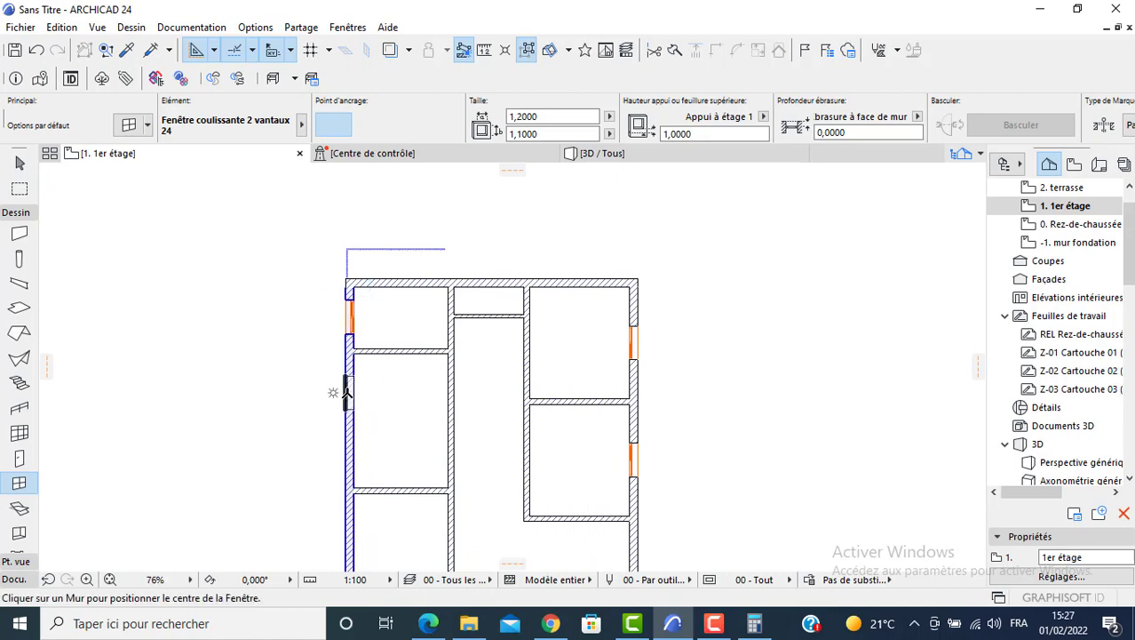
pyautogui.click(354, 384)
pyautogui.click(369, 388)
pyautogui.click(354, 442)
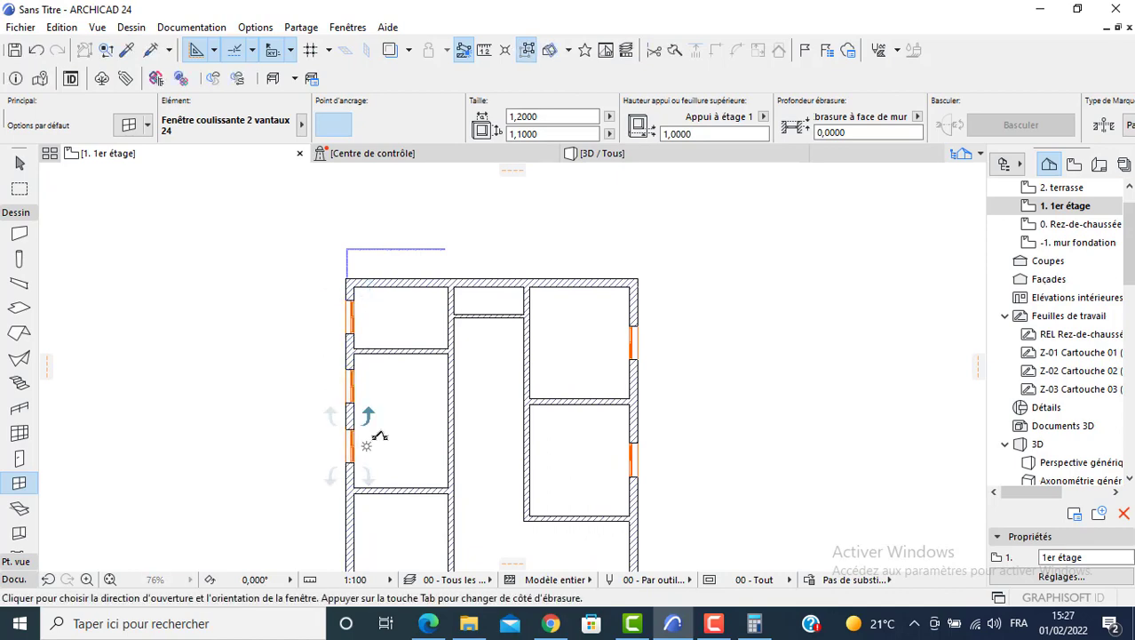
pyautogui.click(373, 439)
pyautogui.scroll(2, 335, 364)
pyautogui.press('Escape')
# Move the uppermost window of the left wall so its edge sits 0.9 m from the building's upper-left corner.
pyautogui.click(358, 279)
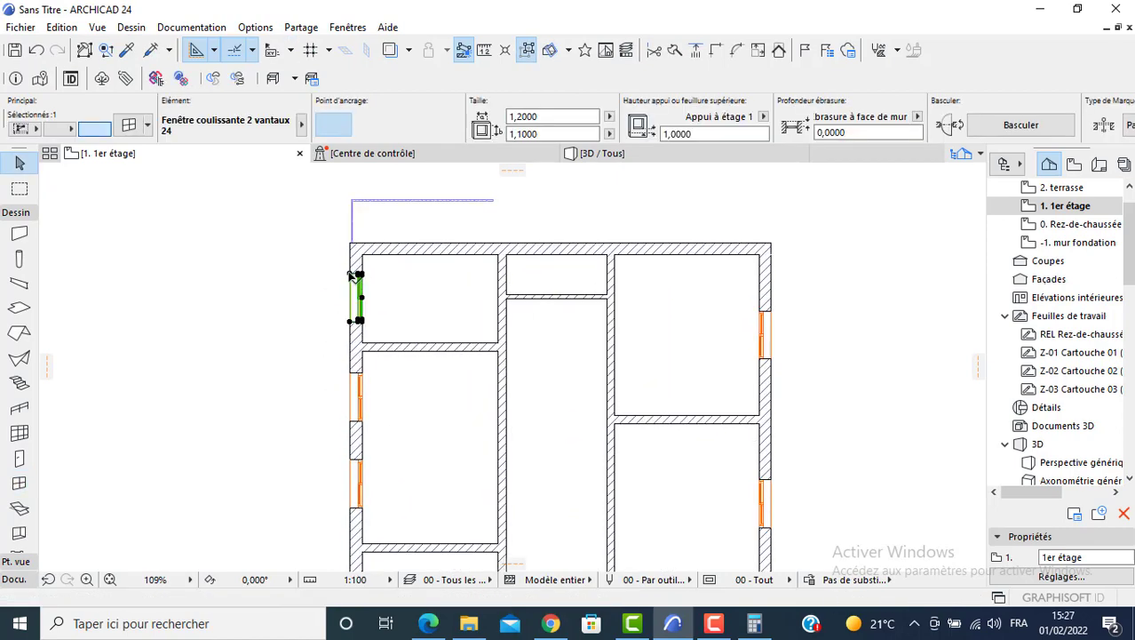
pyautogui.click(355, 275)
pyautogui.click(352, 246)
pyautogui.click(352, 247)
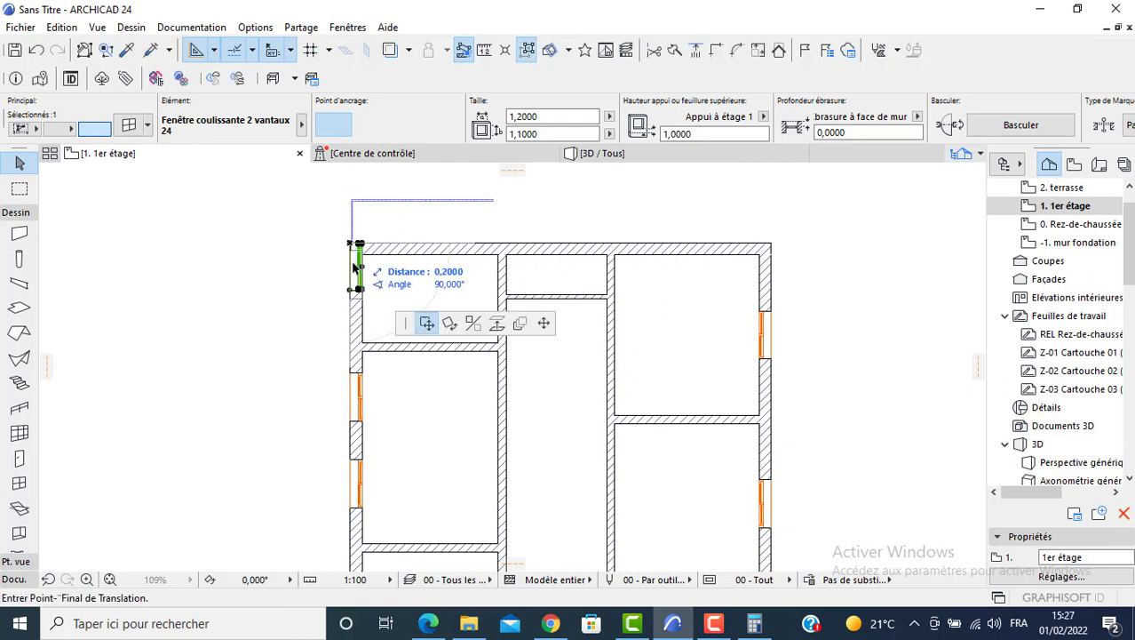
pyautogui.write('0,9')
pyautogui.press('Return')
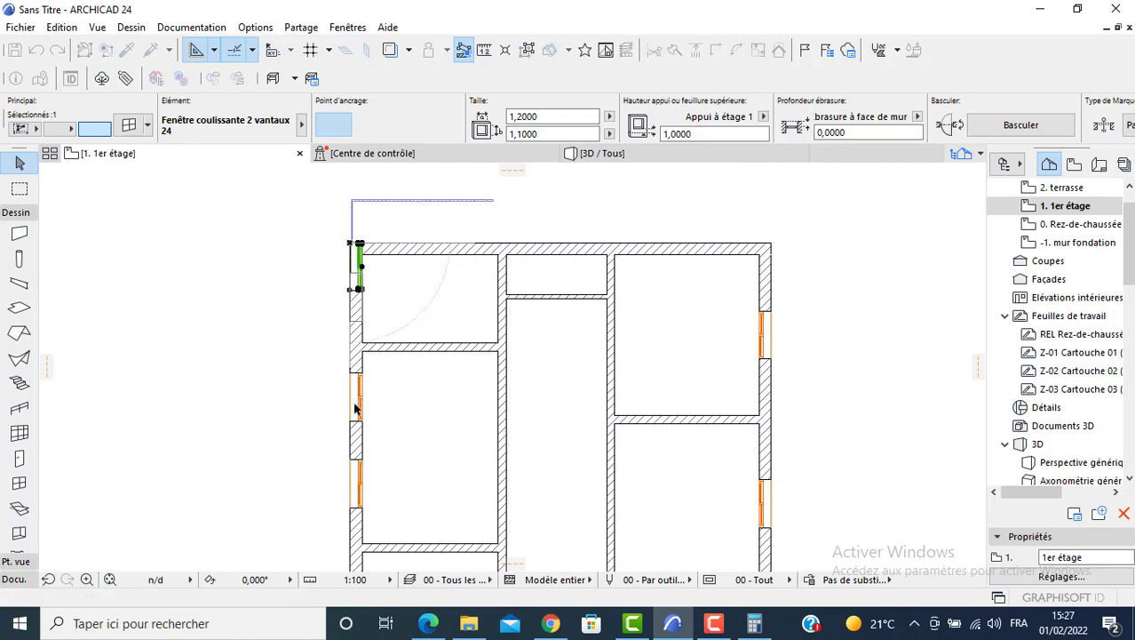
# Move the middle window of the left wall so it sits 1.2 m below the uppermost one.
pyautogui.click(359, 375)
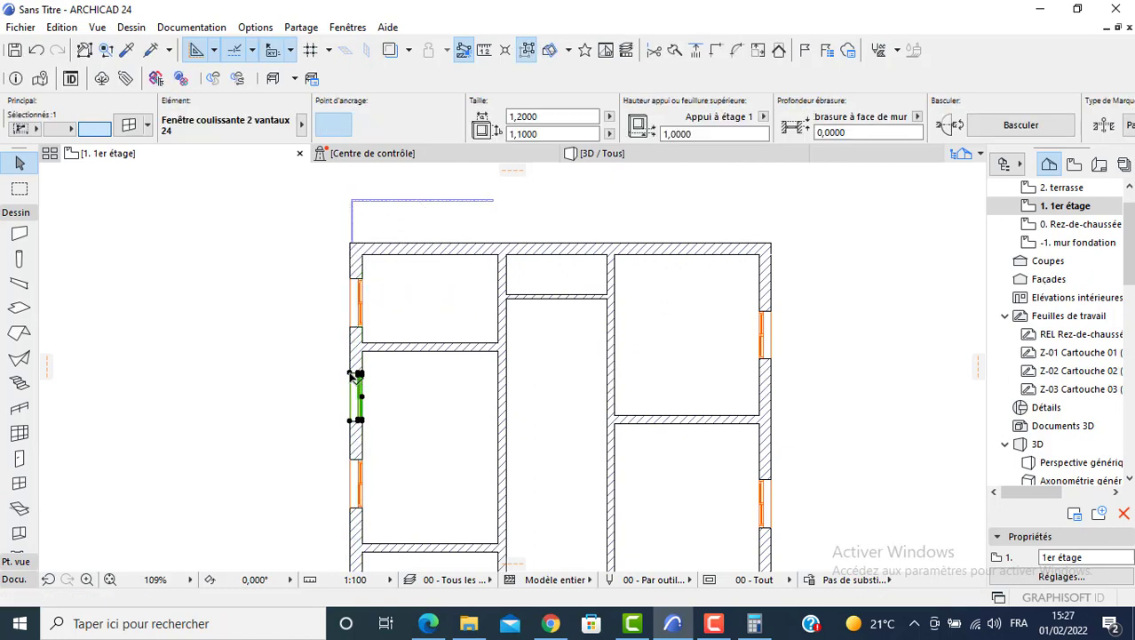
pyautogui.click(359, 374)
pyautogui.click(354, 329)
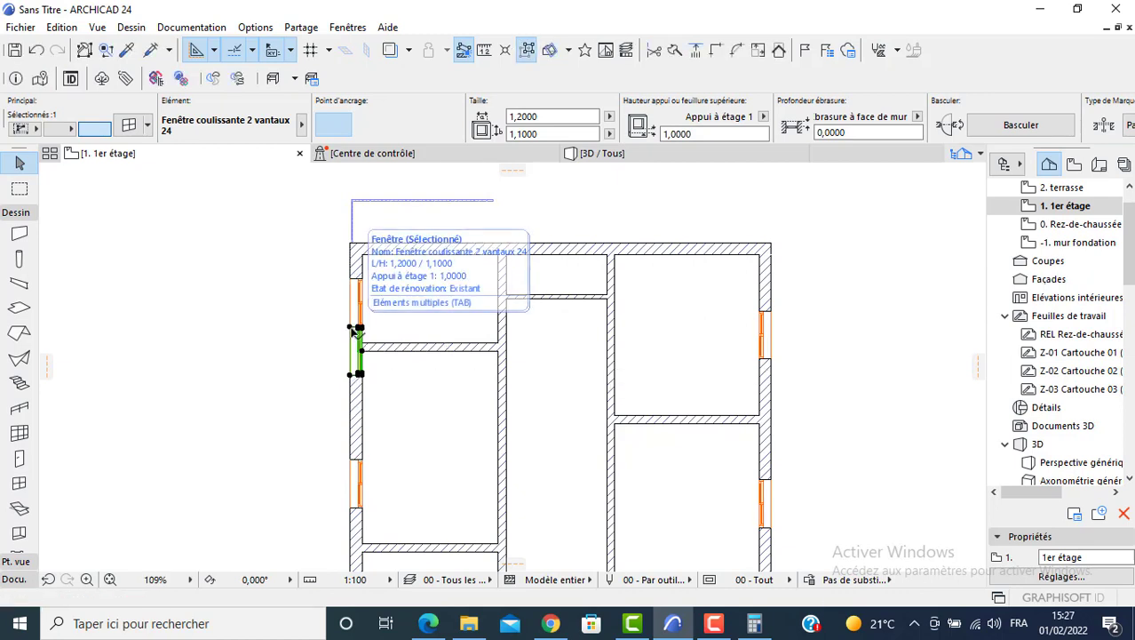
pyautogui.click(354, 364)
pyautogui.write('1')
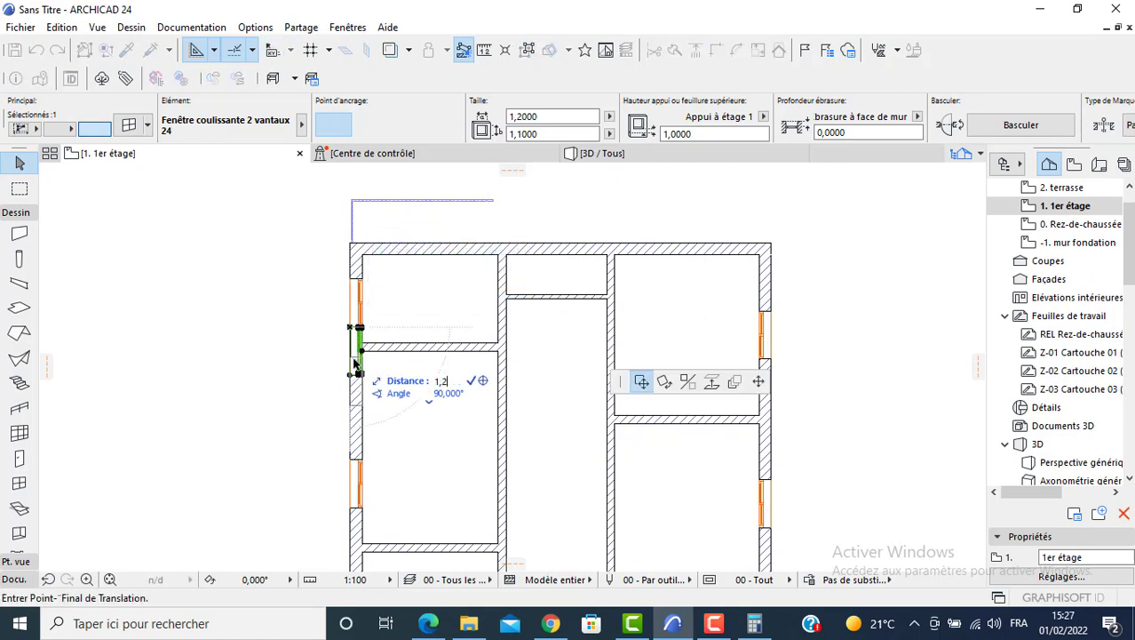
pyautogui.write(',2')
pyautogui.press('Return')
# Move the lowest of the three left-wall windows so it sits 1.2 m below the middle one.
pyautogui.scroll(-3, 365, 378)
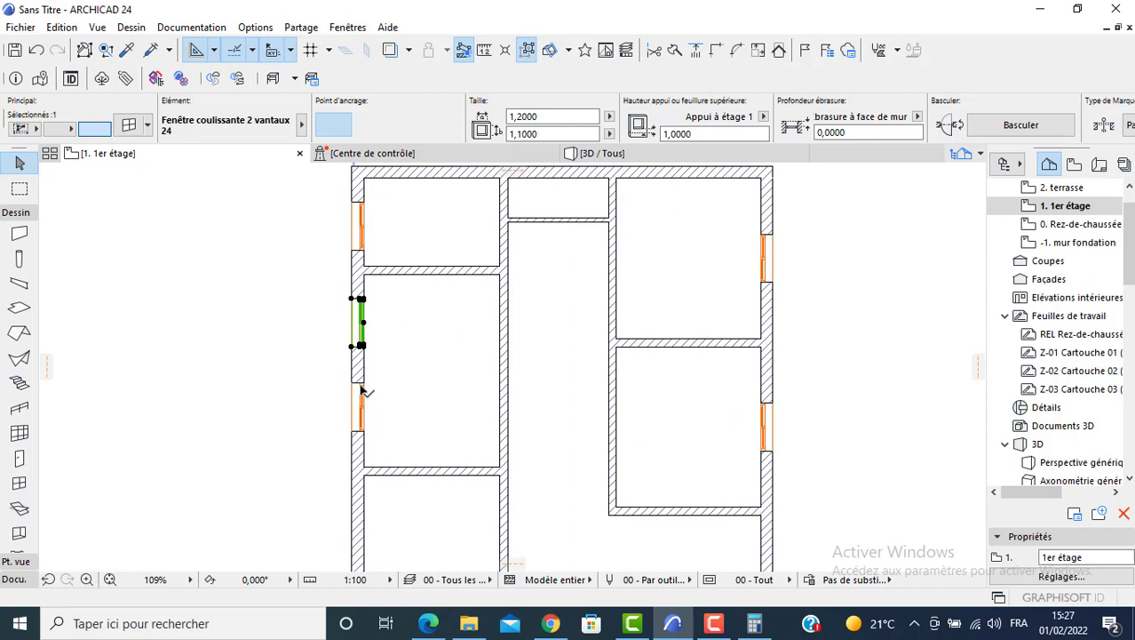
pyautogui.click(354, 384)
pyautogui.click(354, 347)
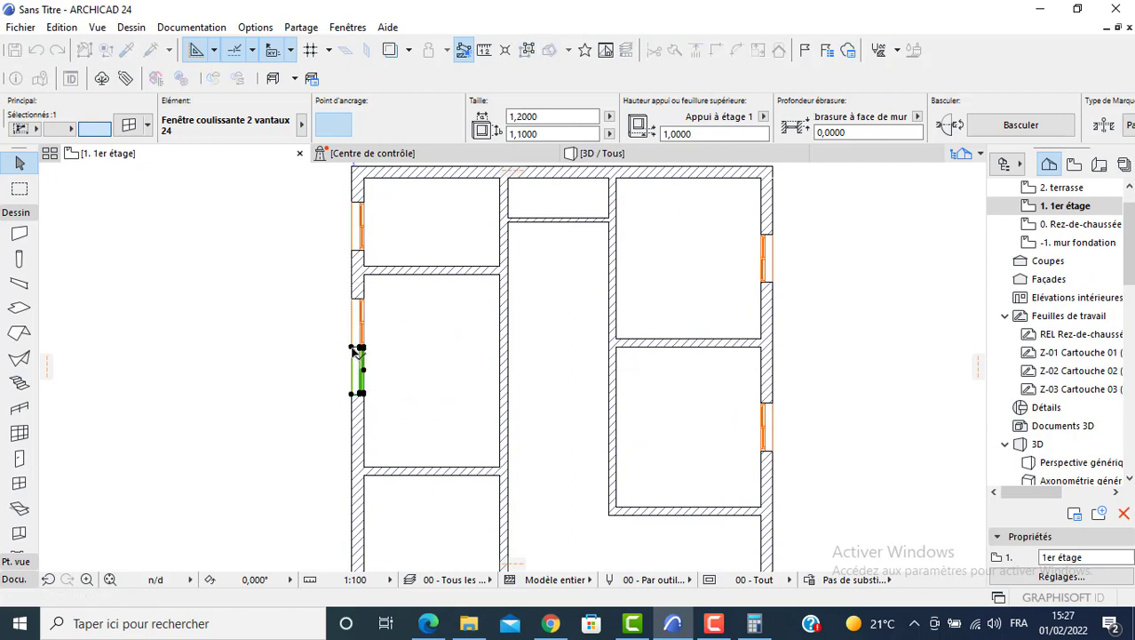
pyautogui.click(354, 346)
pyautogui.write('1,2')
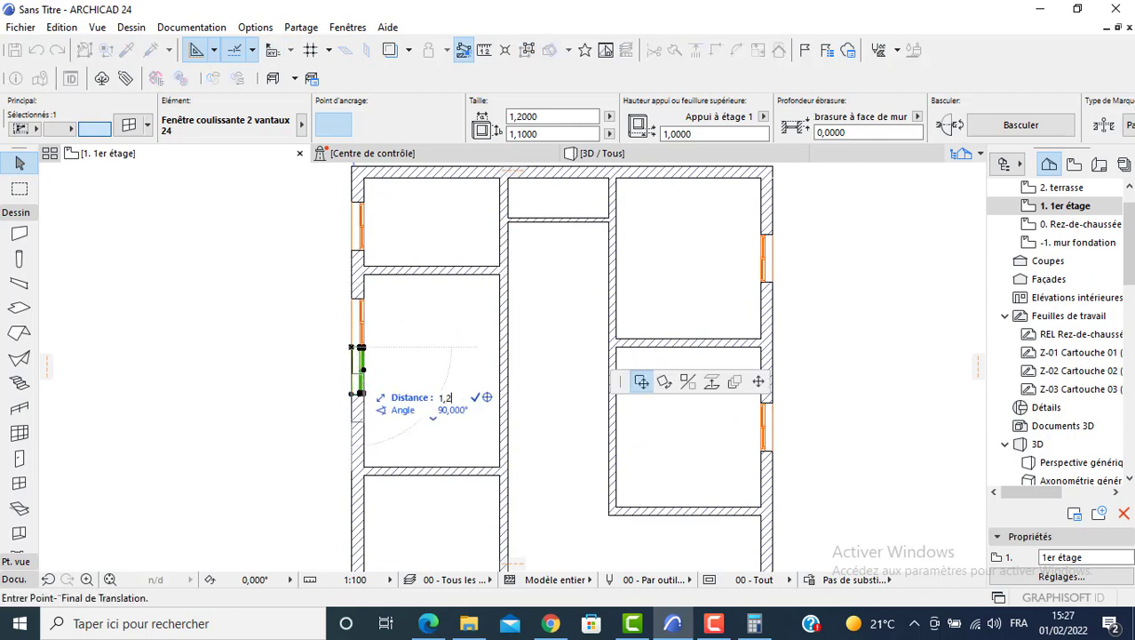
pyautogui.press('Return')
pyautogui.click(288, 389)
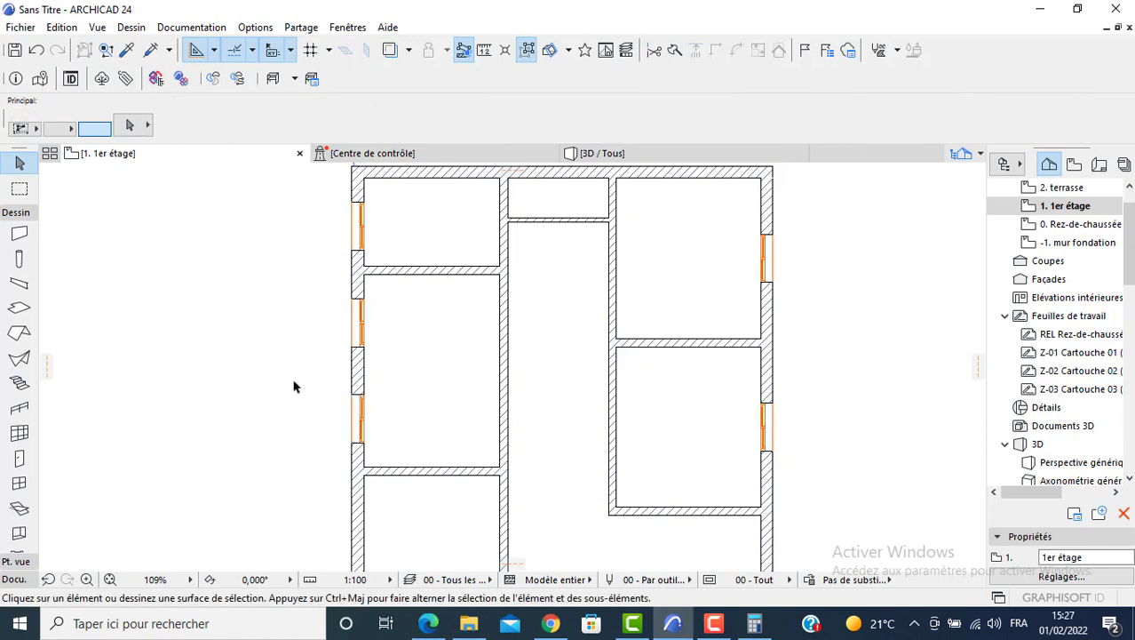
# Place a sliding window in the top exterior wall at the small middle room.
pyautogui.scroll(-2, 472, 360)
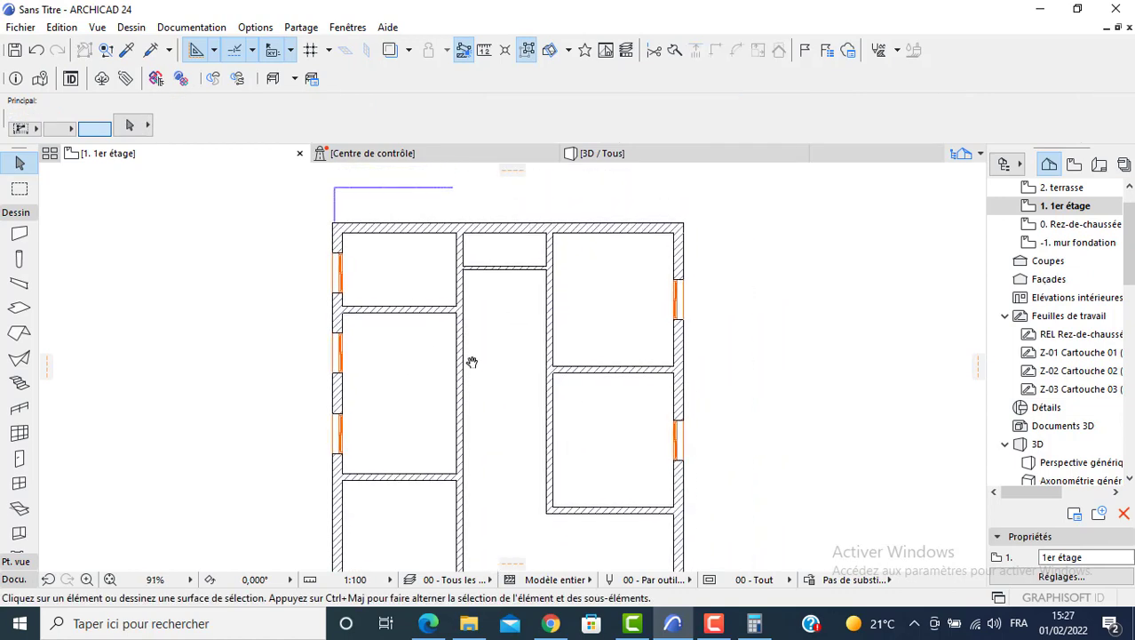
pyautogui.click(20, 483)
pyautogui.scroll(2, 505, 265)
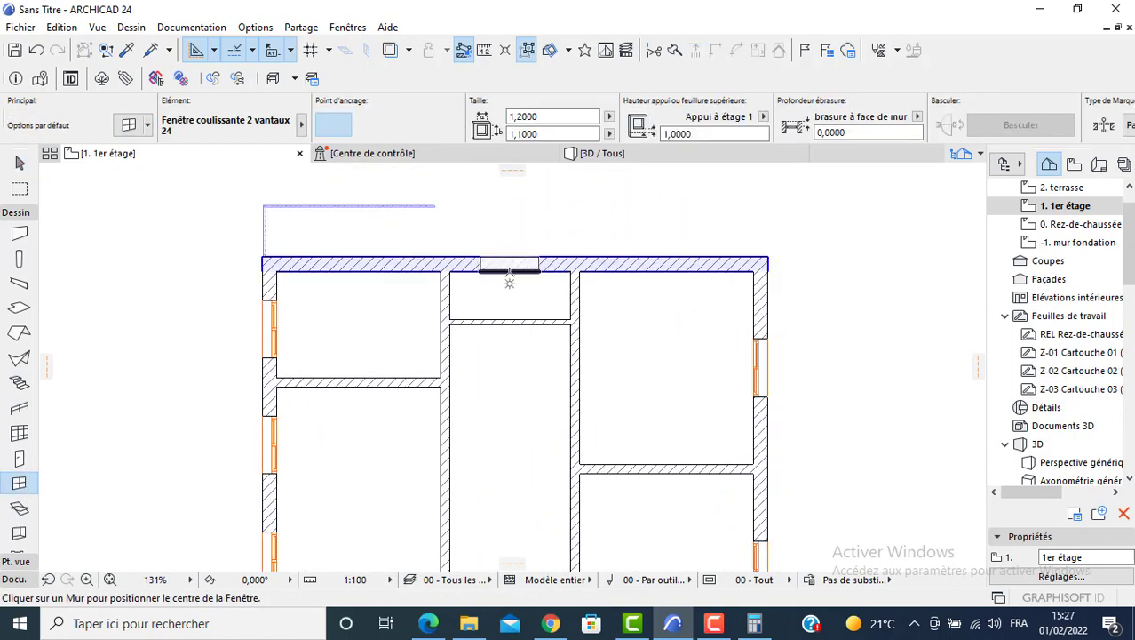
pyautogui.click(509, 271)
pyautogui.click(509, 279)
pyautogui.scroll(2, 484, 267)
pyautogui.press('Escape')
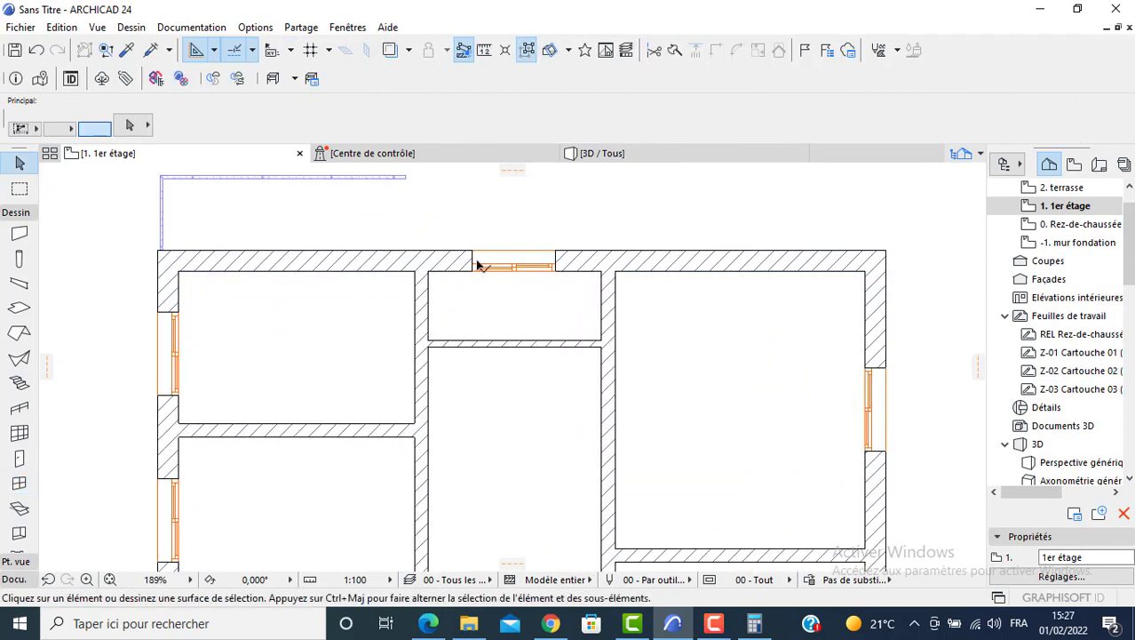
# Set the small room's window width to 0.9 m and align its edge with the ground-floor window shown by the trace reference.
pyautogui.click(473, 264)
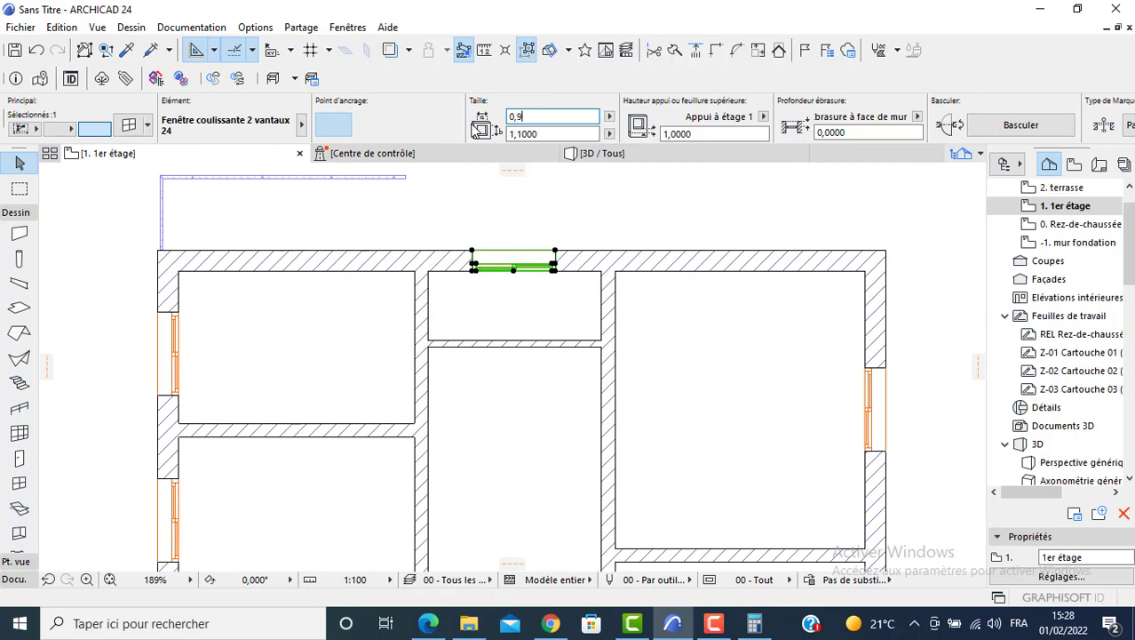
pyautogui.click(390, 50)
pyautogui.click(483, 255)
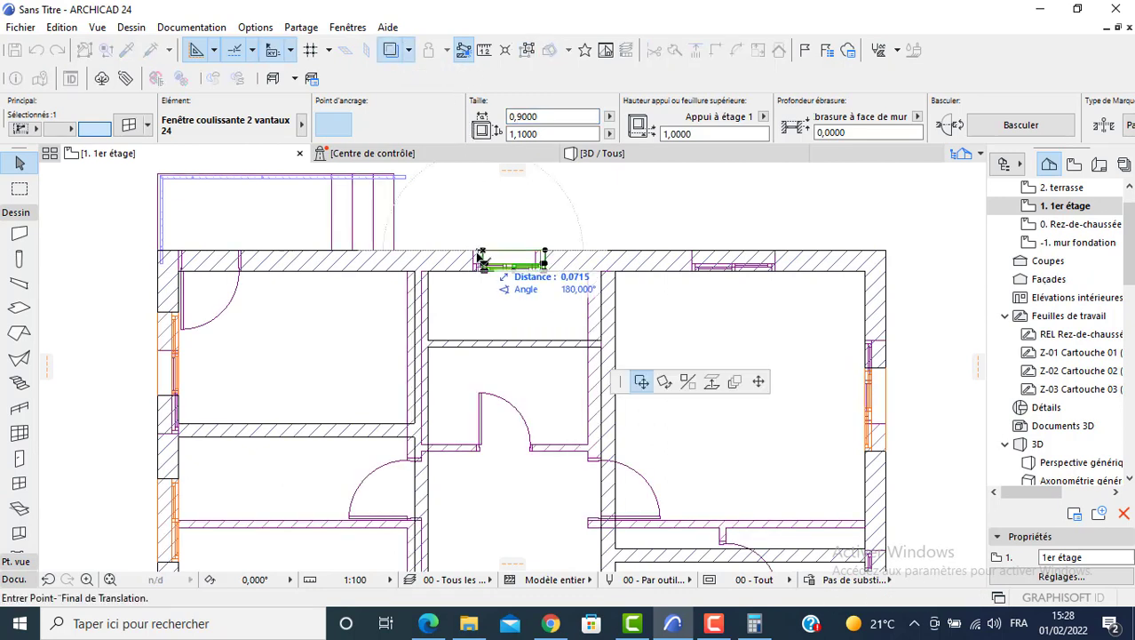
pyautogui.press('Escape')
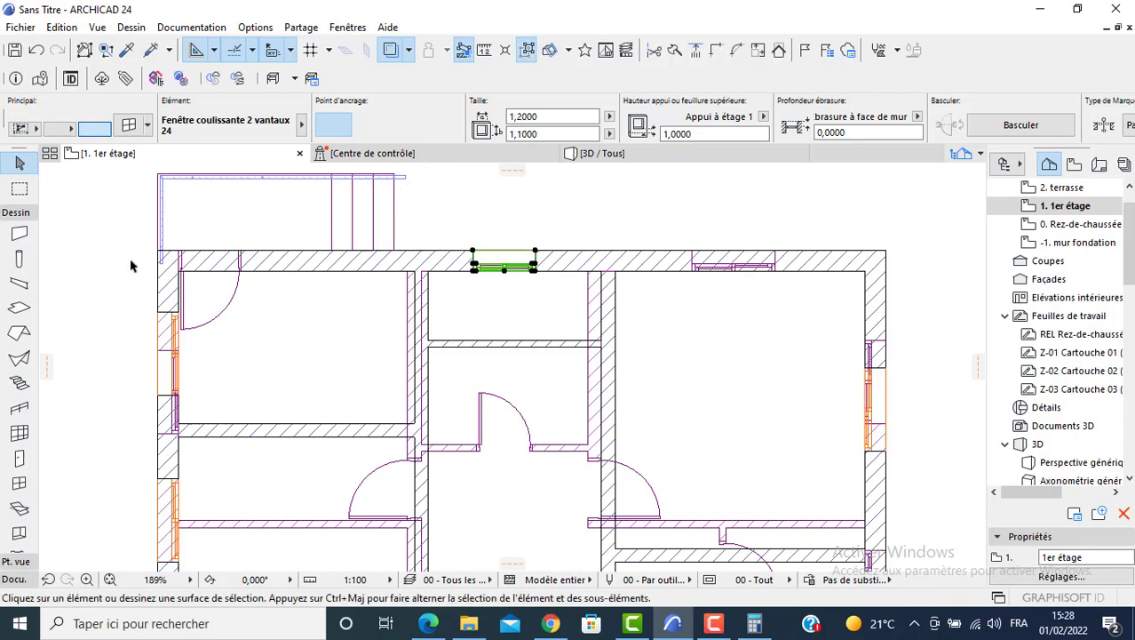
pyautogui.press('Escape')
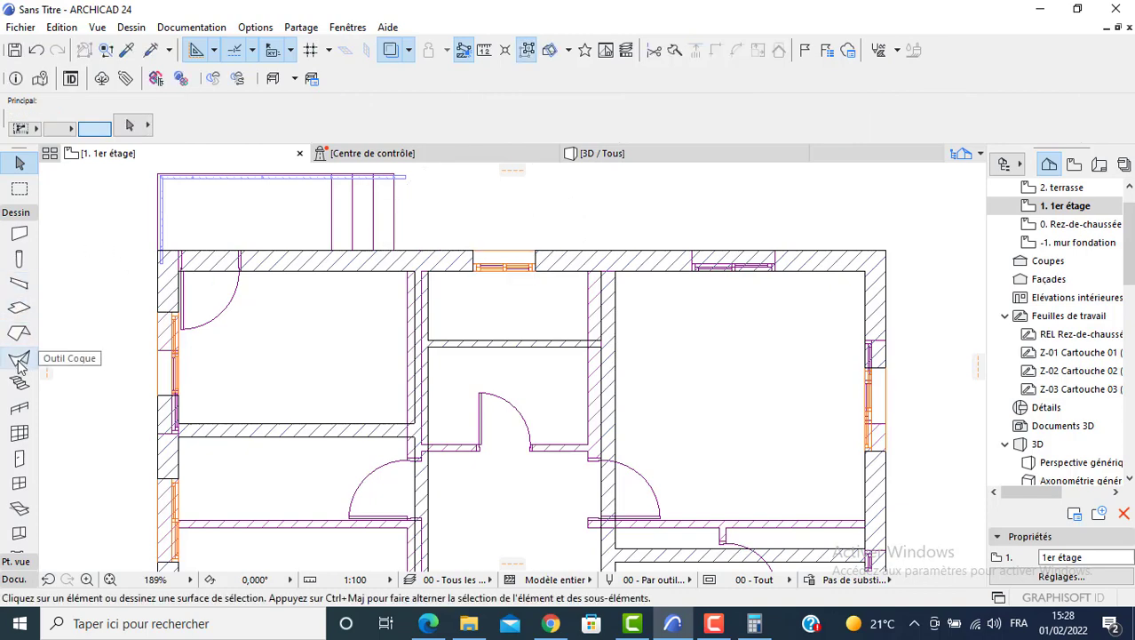
# Place a 1.2 m wide sliding window in the top wall of the upper-right room and align it with the traced ground-floor window.
pyautogui.click(20, 485)
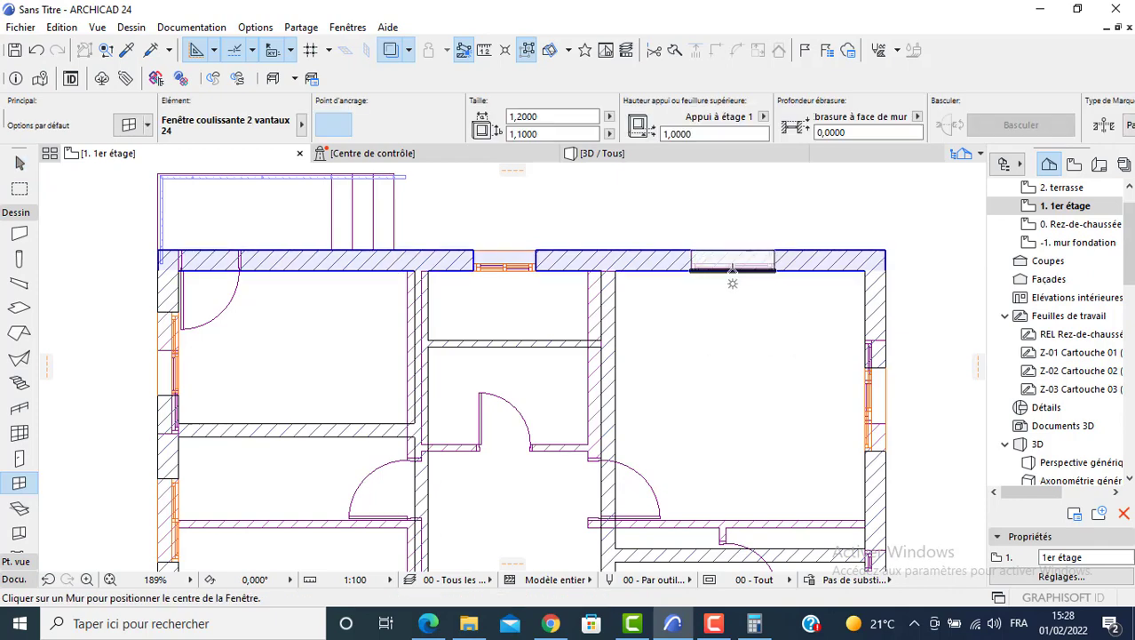
pyautogui.click(732, 283)
pyautogui.click(733, 285)
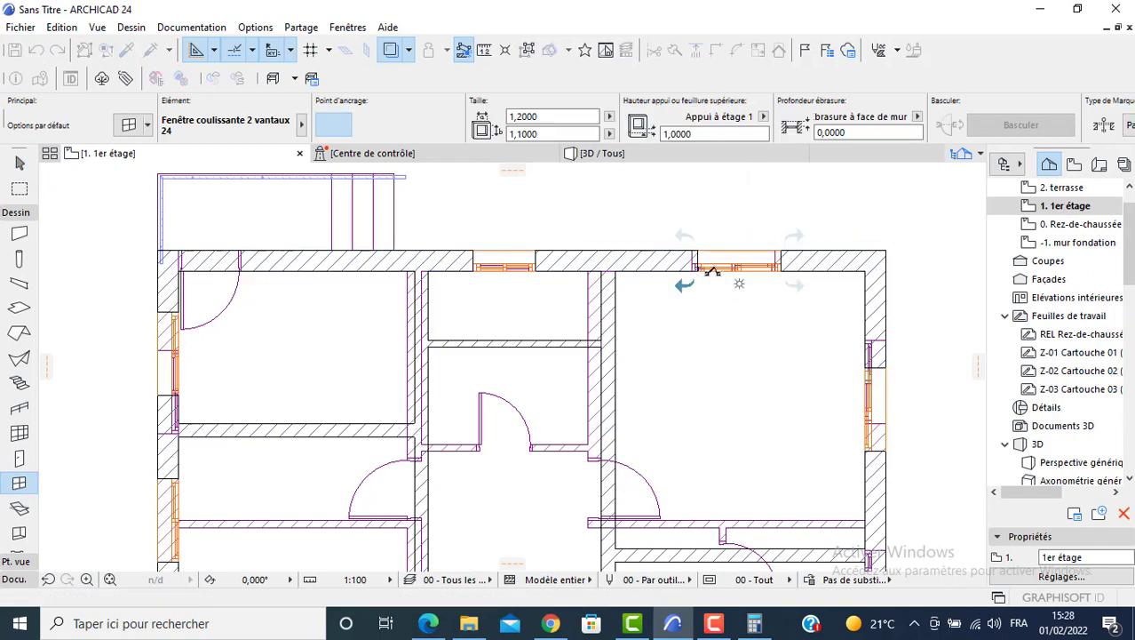
pyautogui.scroll(2, 698, 260)
pyautogui.press('Escape')
pyautogui.click(698, 260)
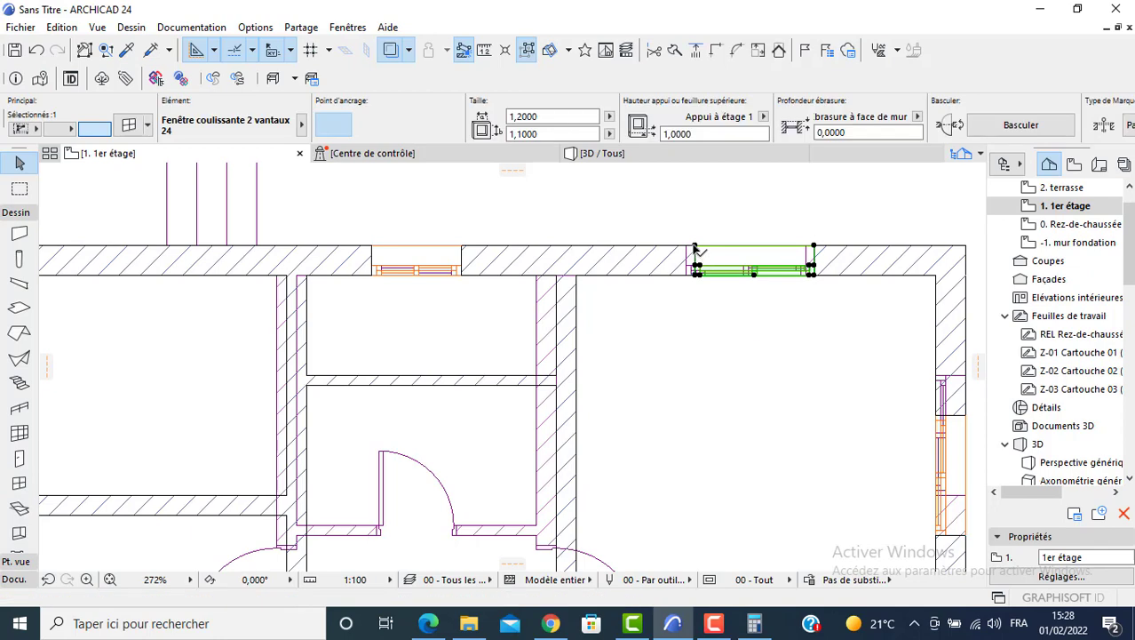
pyautogui.click(697, 259)
pyautogui.click(695, 257)
# Move the upper window of the right wall up about 0.4 m to align with the traced ground-floor window.
pyautogui.scroll(-2, 730, 279)
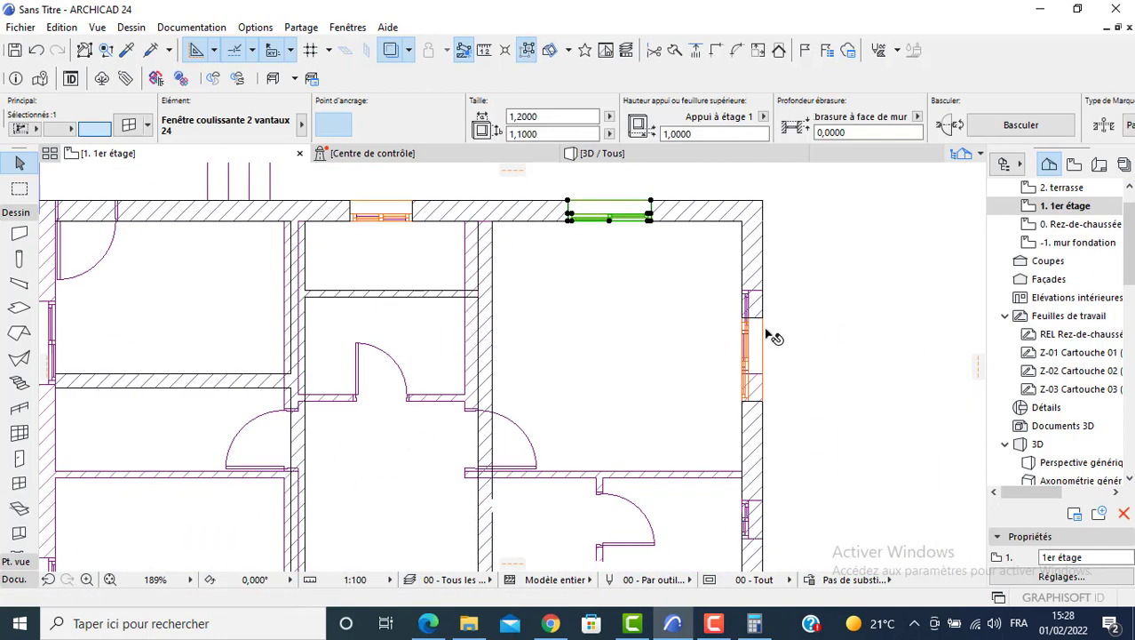
pyautogui.click(754, 319)
pyautogui.click(762, 318)
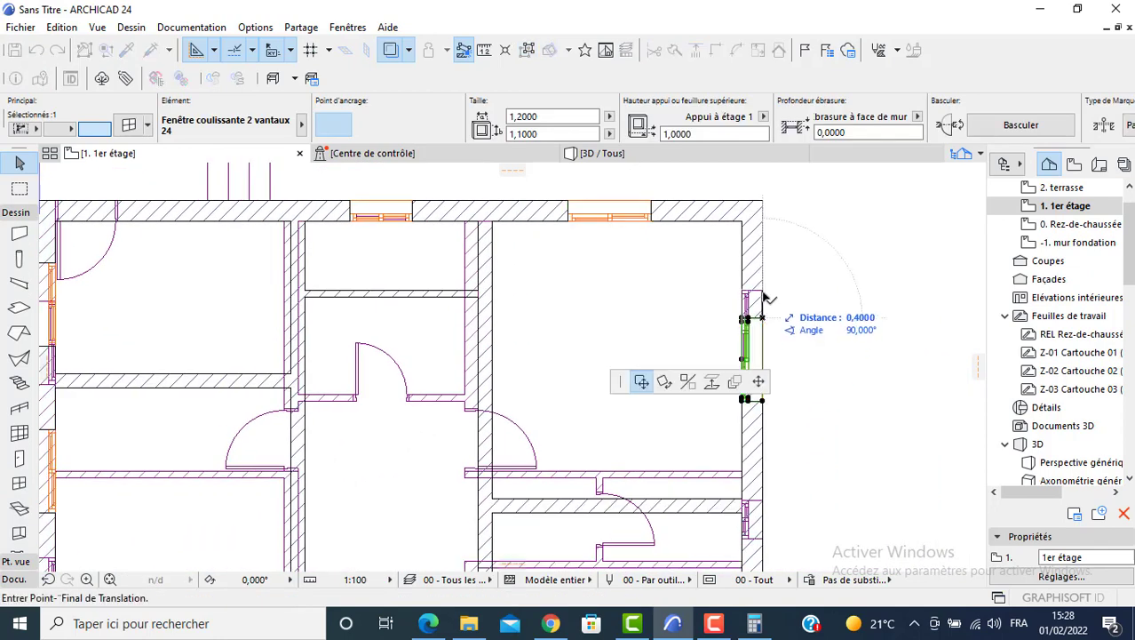
pyautogui.click(764, 290)
pyautogui.scroll(-2, 769, 298)
pyautogui.moveTo(814, 380); pyautogui.dragTo(734, 318, button='middle')
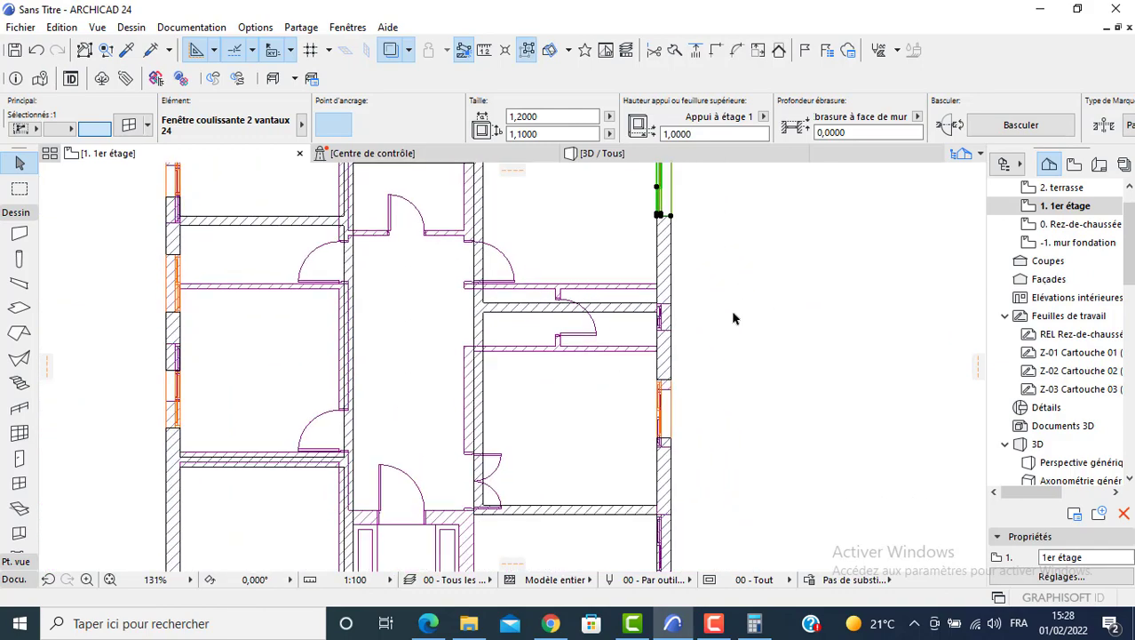
# Move the lower window of the right wall down to align with the edge of the traced ground-floor window.
pyautogui.scroll(5, 669, 384)
pyautogui.click(672, 382)
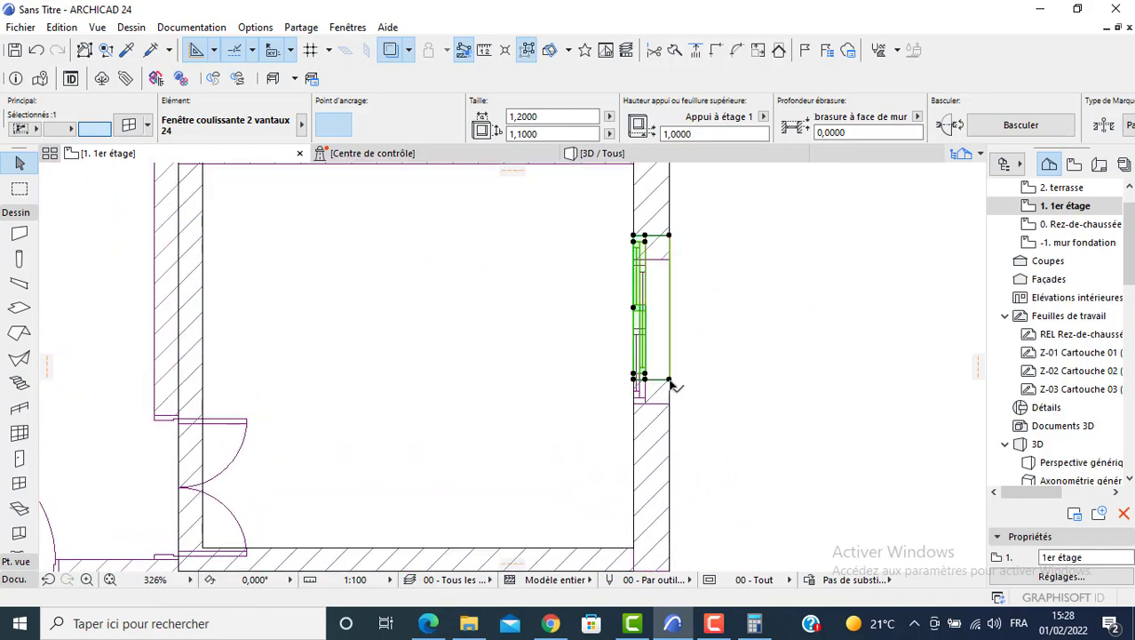
pyautogui.click(670, 380)
pyautogui.click(671, 403)
pyautogui.scroll(-3, 676, 405)
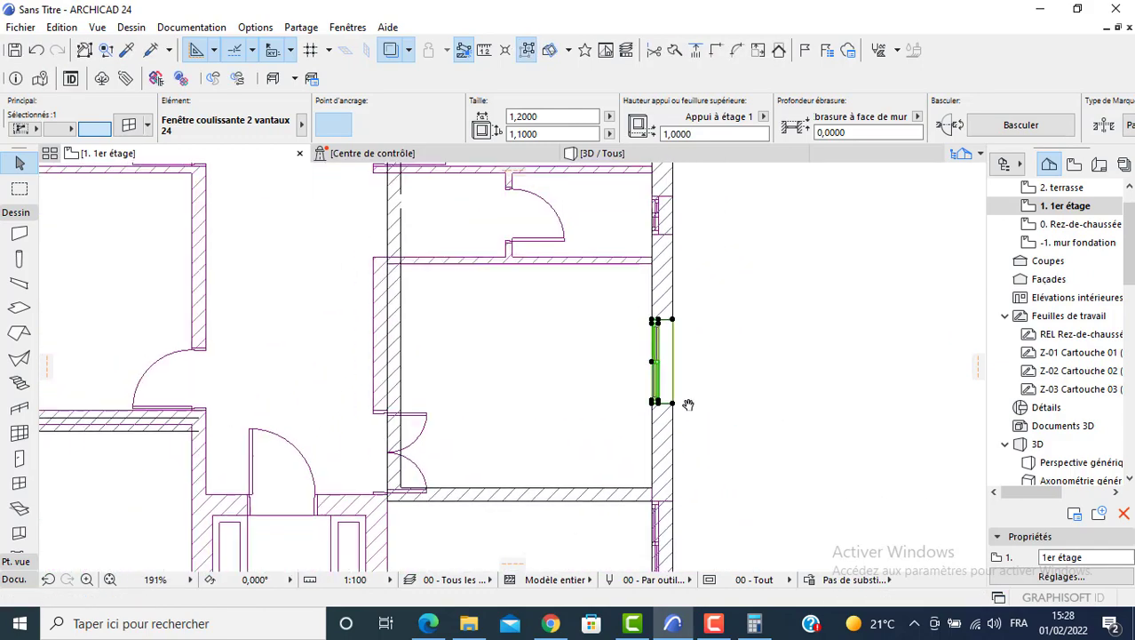
pyautogui.moveTo(688, 405); pyautogui.dragTo(624, 293, button='middle')
pyautogui.press('Escape')
# Compare the remaining first-floor windows with the traced ground floor and examine the rear facade in the 3D perspective.
pyautogui.scroll(-1, 560, 326)
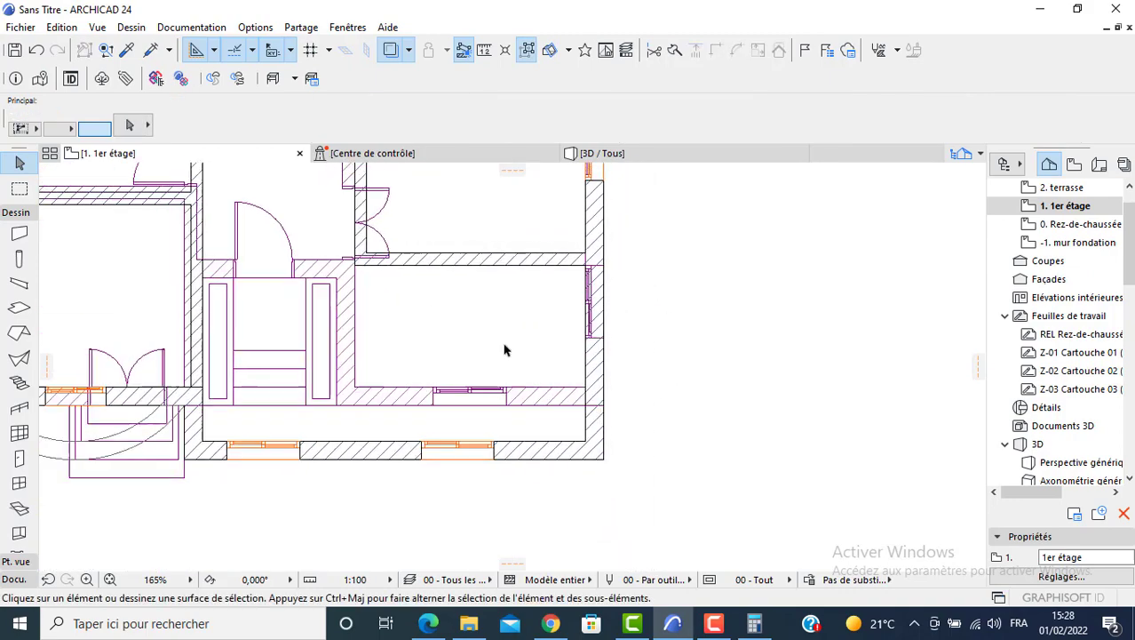
pyautogui.scroll(-2, 421, 400)
pyautogui.moveTo(202, 336); pyautogui.dragTo(344, 344, button='middle')
pyautogui.moveTo(301, 269); pyautogui.dragTo(306, 362, button='middle')
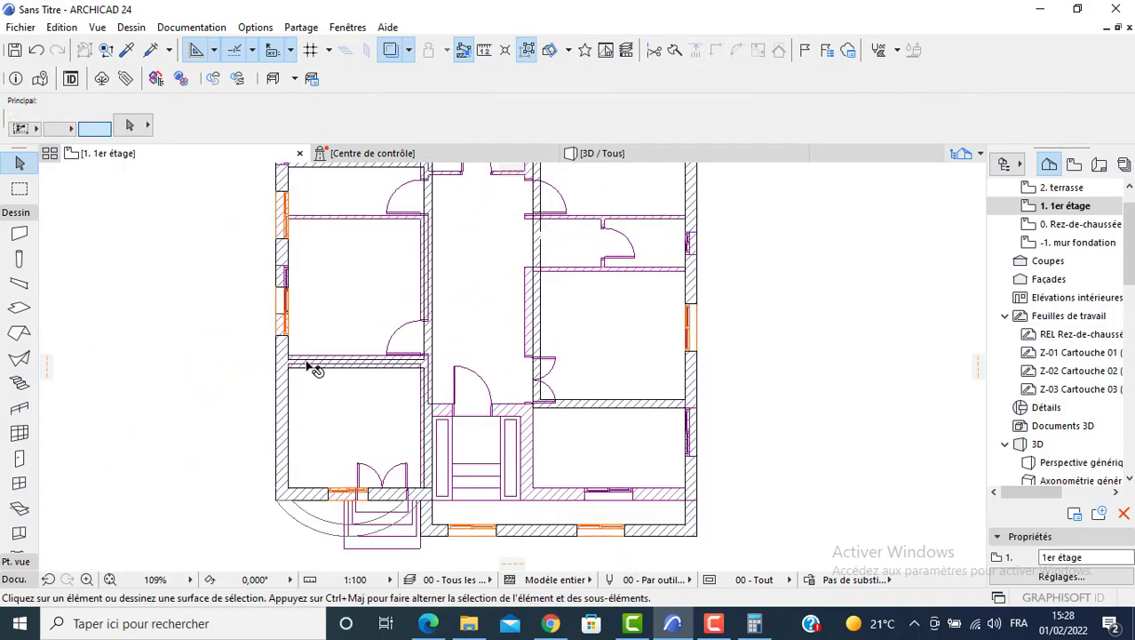
pyautogui.scroll(2, 310, 367)
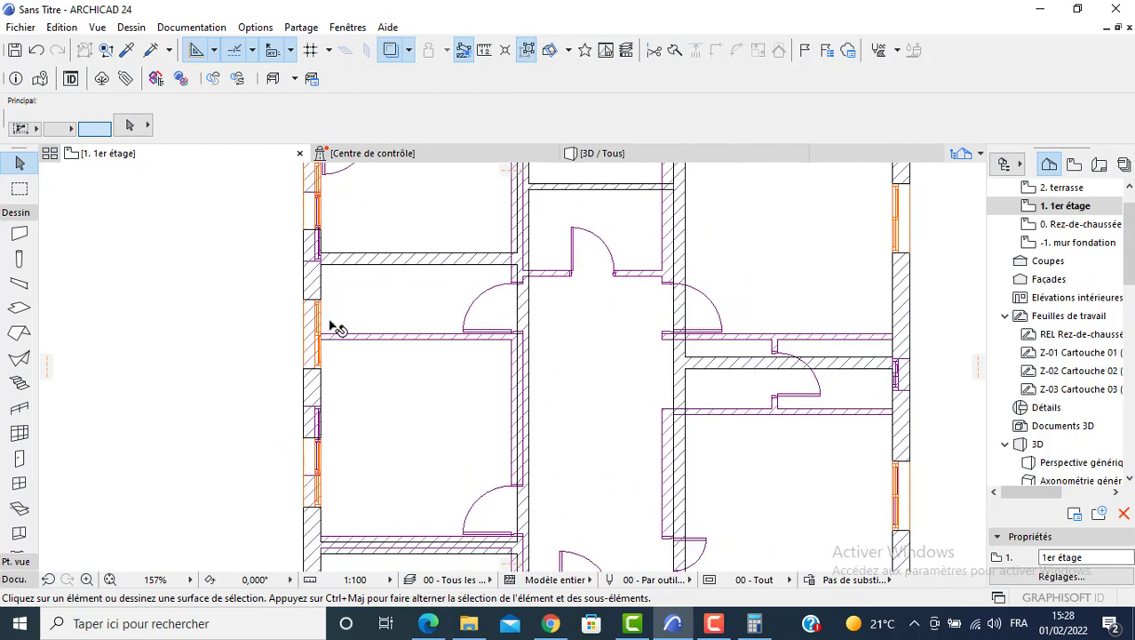
pyautogui.click(595, 156)
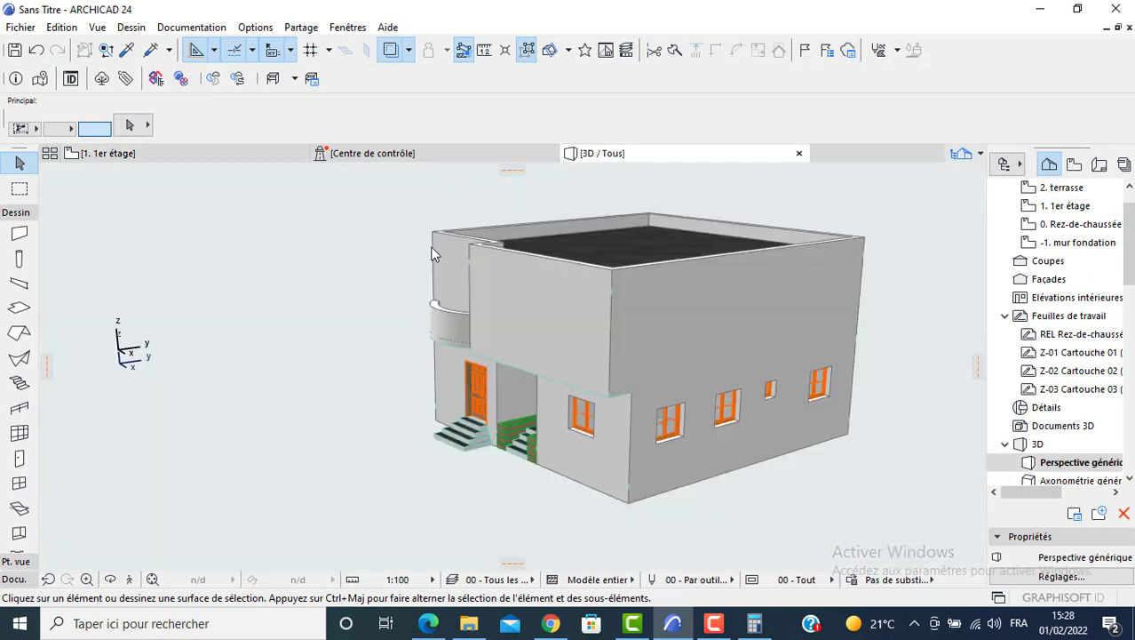
pyautogui.keyDown('shift'); pyautogui.moveTo(432, 265); pyautogui.dragTo(765, 322, button='middle'); pyautogui.keyUp('shift')
pyautogui.scroll(3, 646, 340)
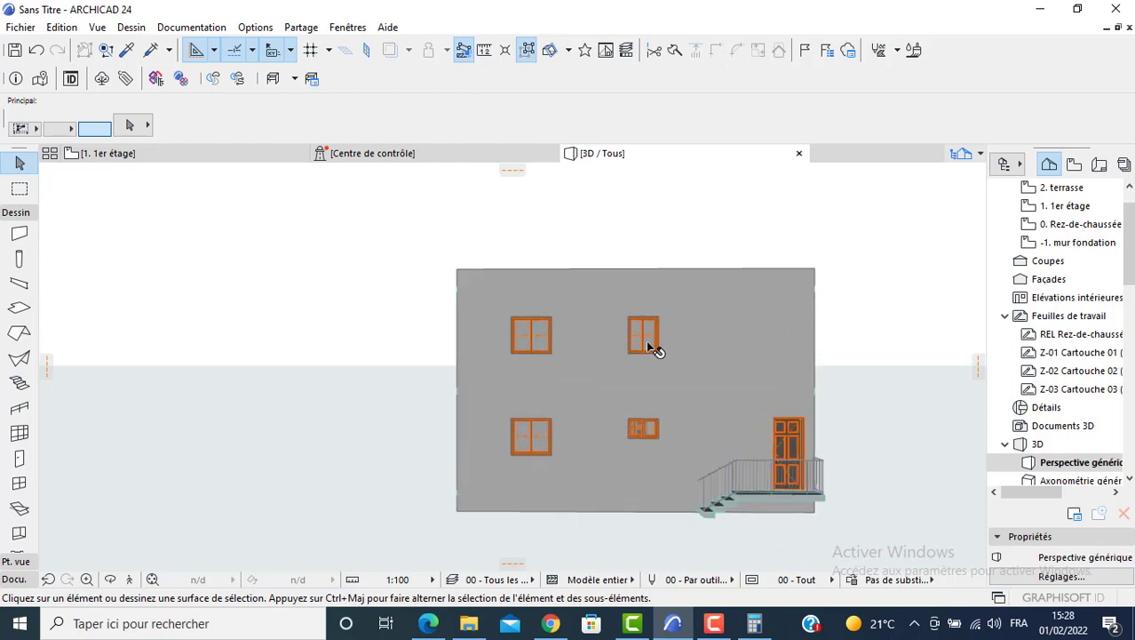
# Set the rear facade's narrow first-floor window to 0.6 m high and raise its sill to match the small window below.
pyautogui.click(637, 332)
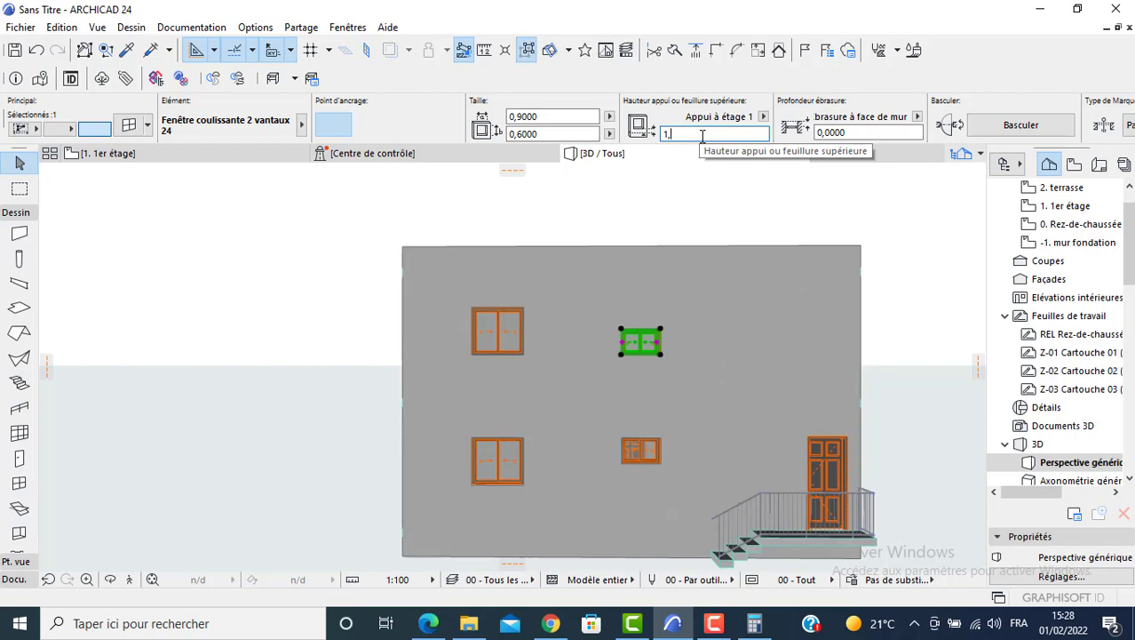
pyautogui.click(255, 307)
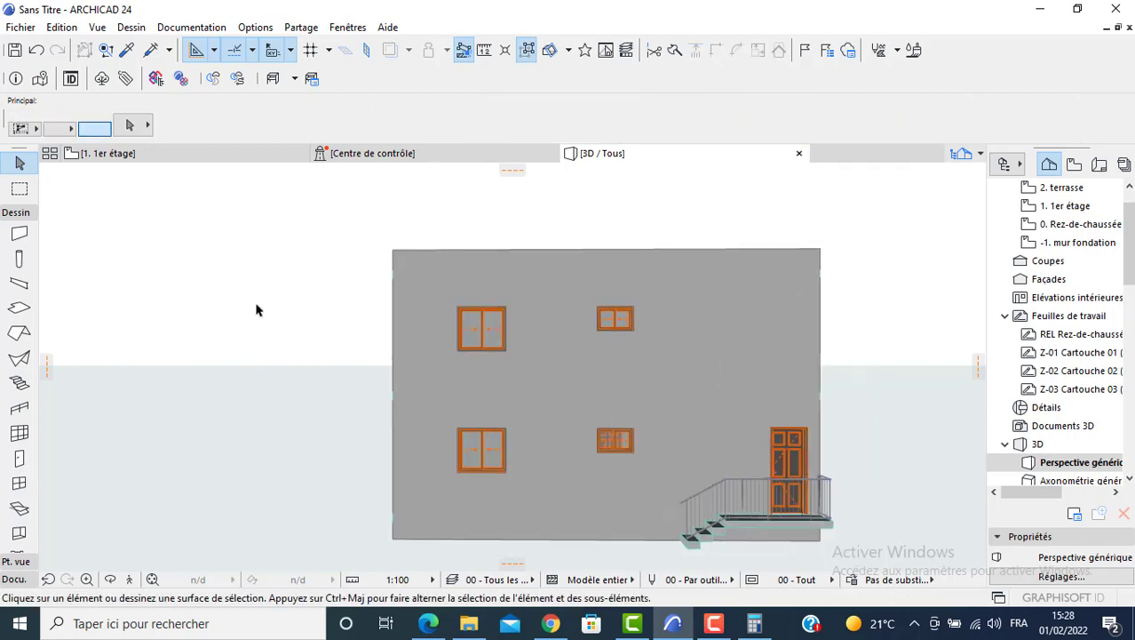
pyautogui.keyDown('shift'); pyautogui.moveTo(256, 307); pyautogui.dragTo(420, 383, button='middle'); pyautogui.keyUp('shift')
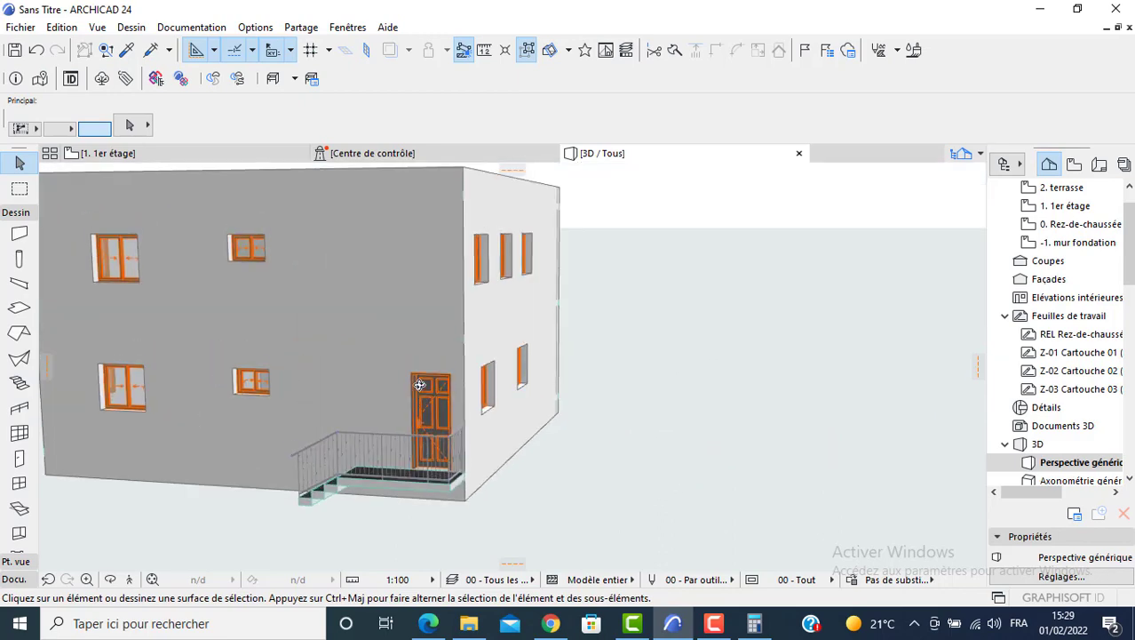
# Place 0.82 × 2.10 m Porte 24 doors in the corridor wall of the first floor's top-left and middle-left rooms, opening into the rooms.
pyautogui.press('F2')
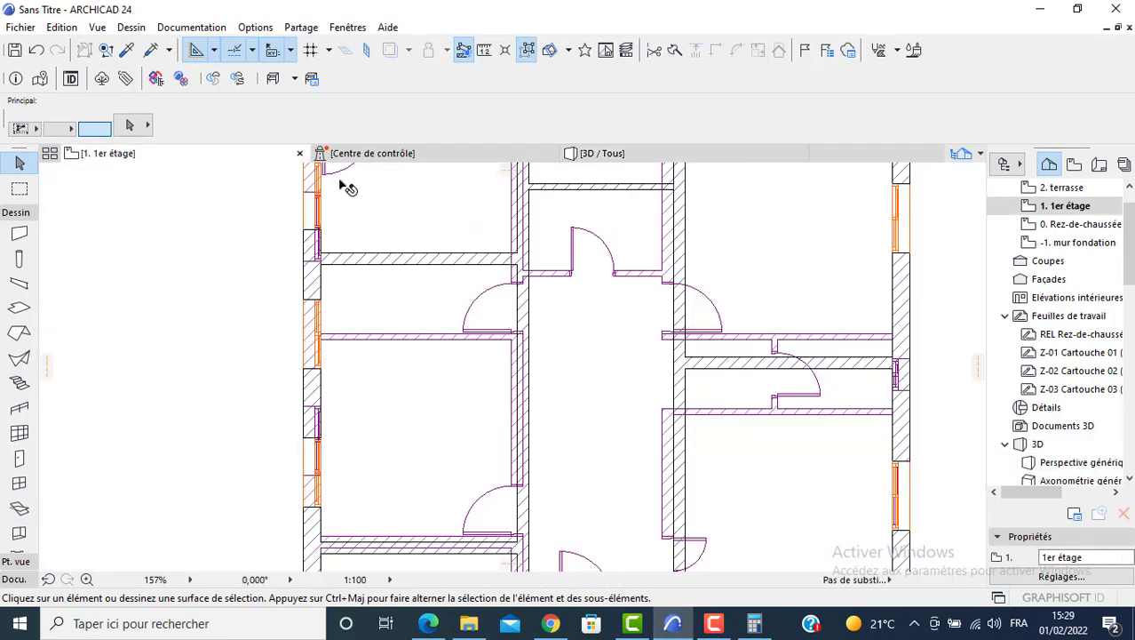
pyautogui.scroll(-3, 405, 356)
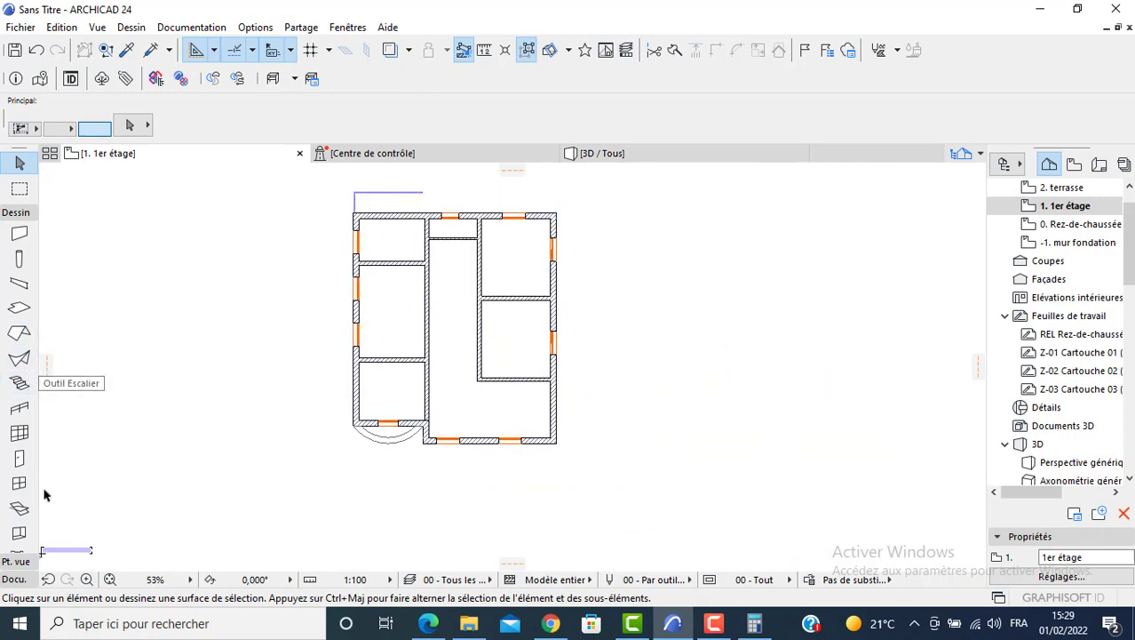
pyautogui.click(20, 459)
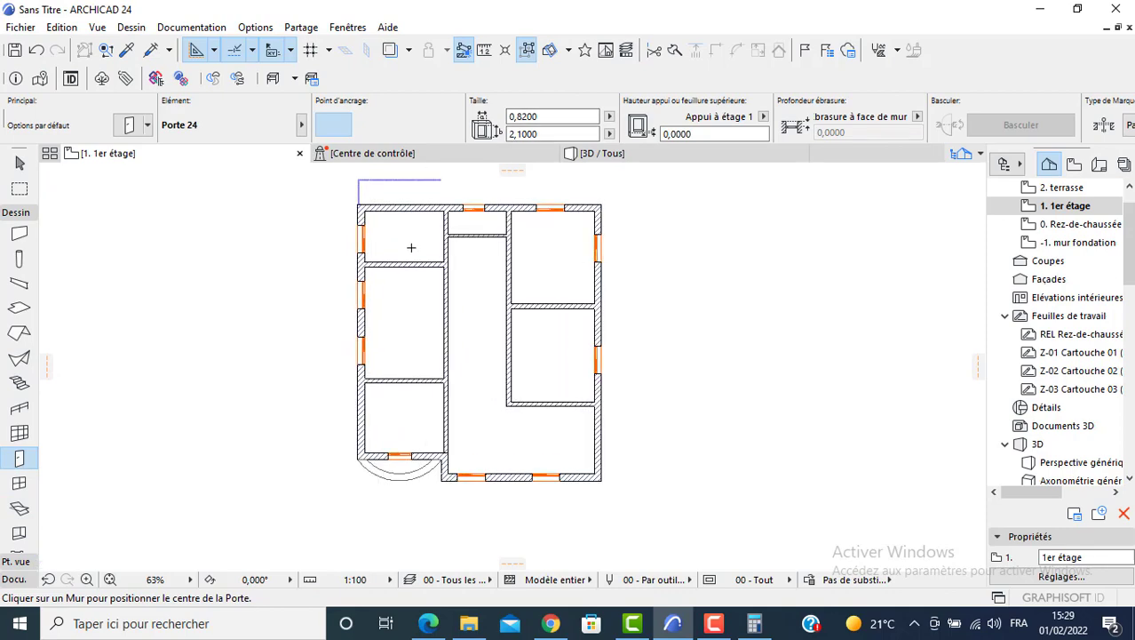
pyautogui.scroll(6, 407, 244)
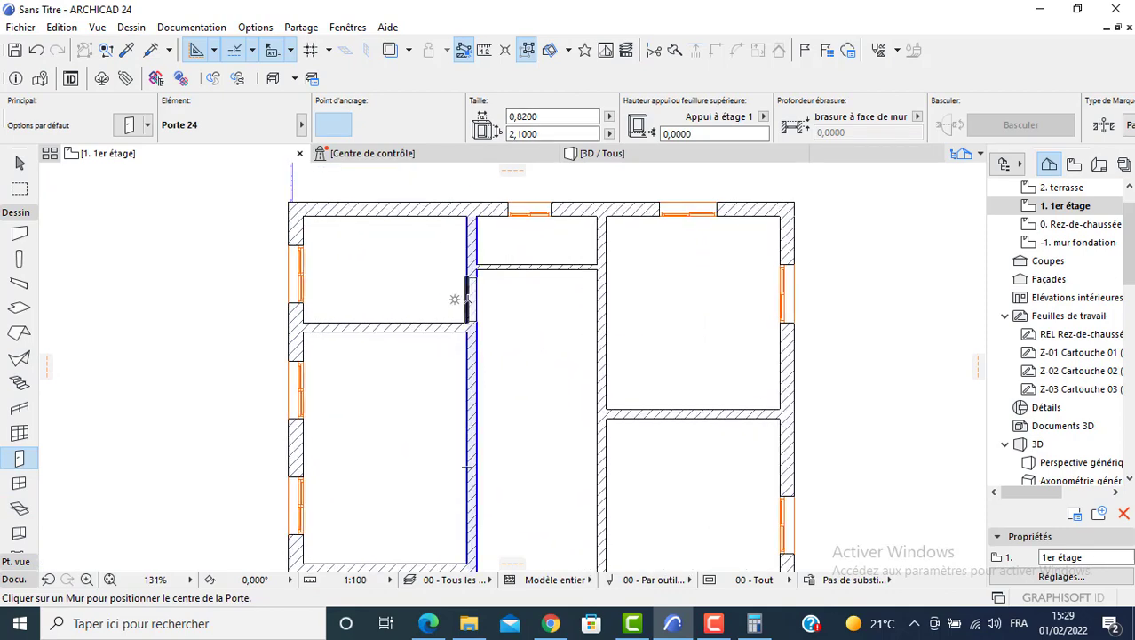
pyautogui.click(453, 322)
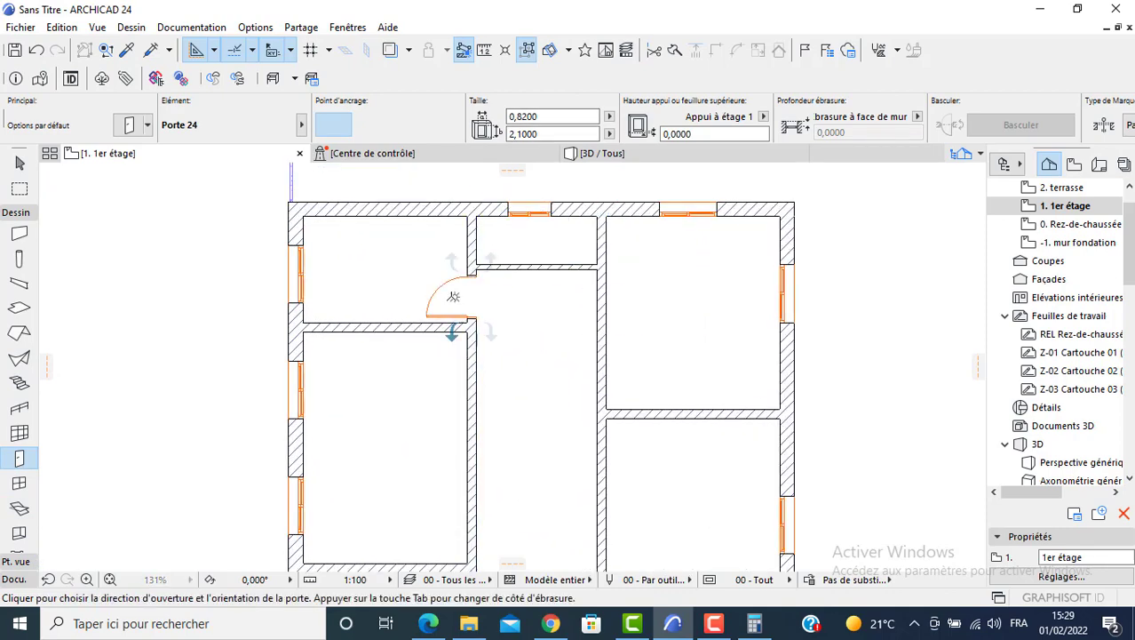
pyautogui.click(457, 355)
pyautogui.moveTo(469, 436); pyautogui.dragTo(433, 274, button='middle')
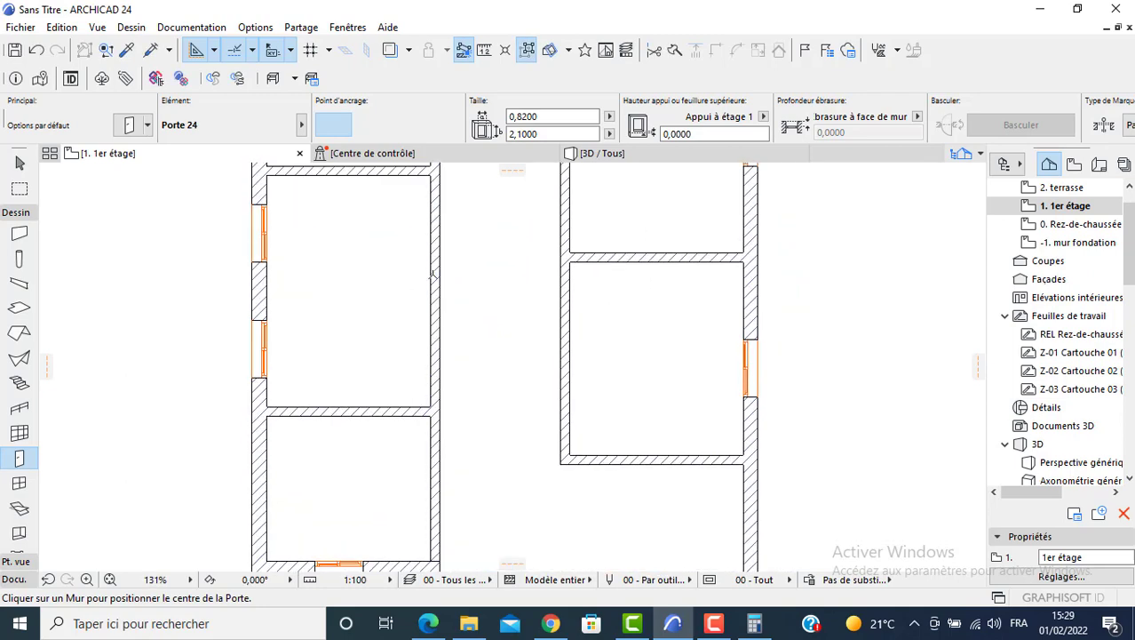
pyautogui.click(415, 280)
pyautogui.click(405, 311)
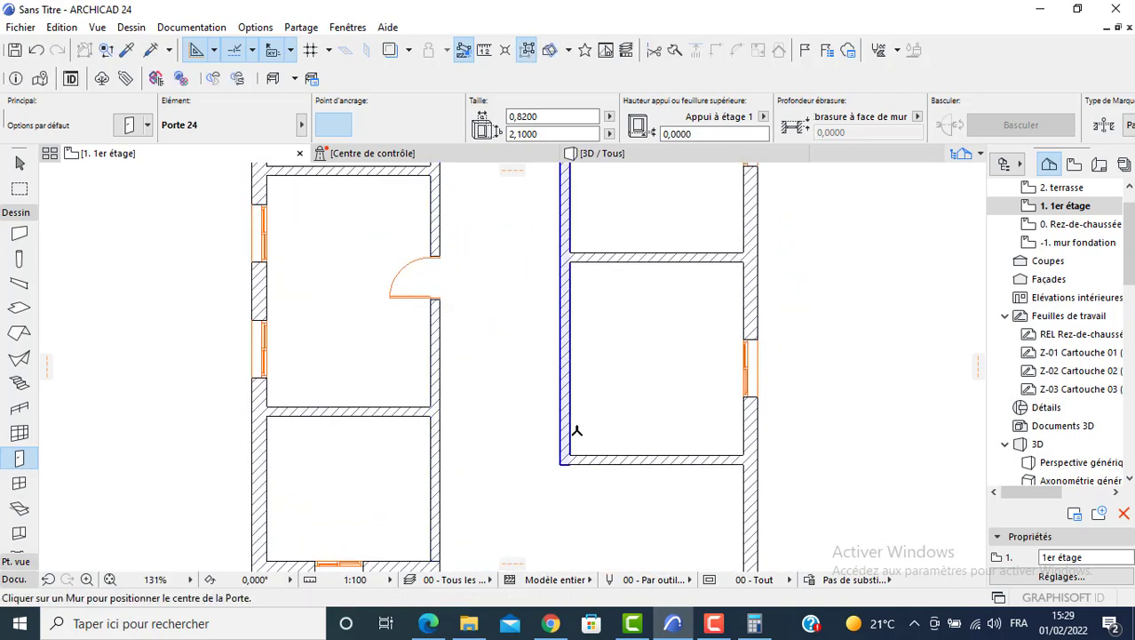
# Place 0.82 m inward-opening doors in the corridor wall of both right-hand rooms, near each room's lower corner.
pyautogui.click(570, 431)
pyautogui.click(582, 449)
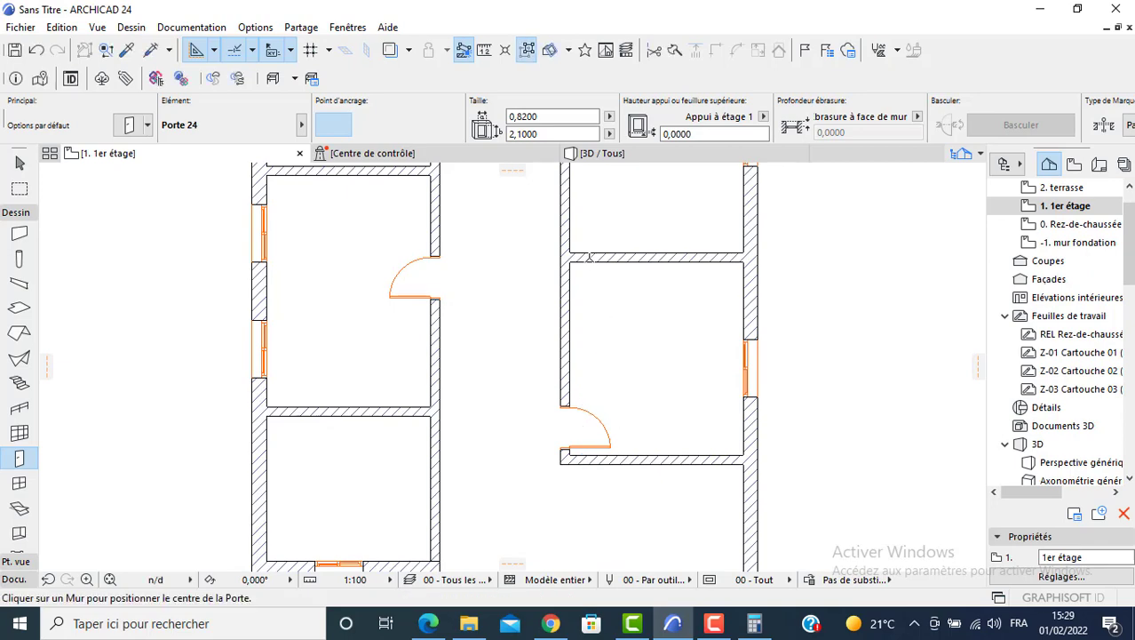
pyautogui.moveTo(580, 230); pyautogui.dragTo(579, 305, button='middle')
pyautogui.scroll(2, 579, 306)
pyautogui.click(563, 300)
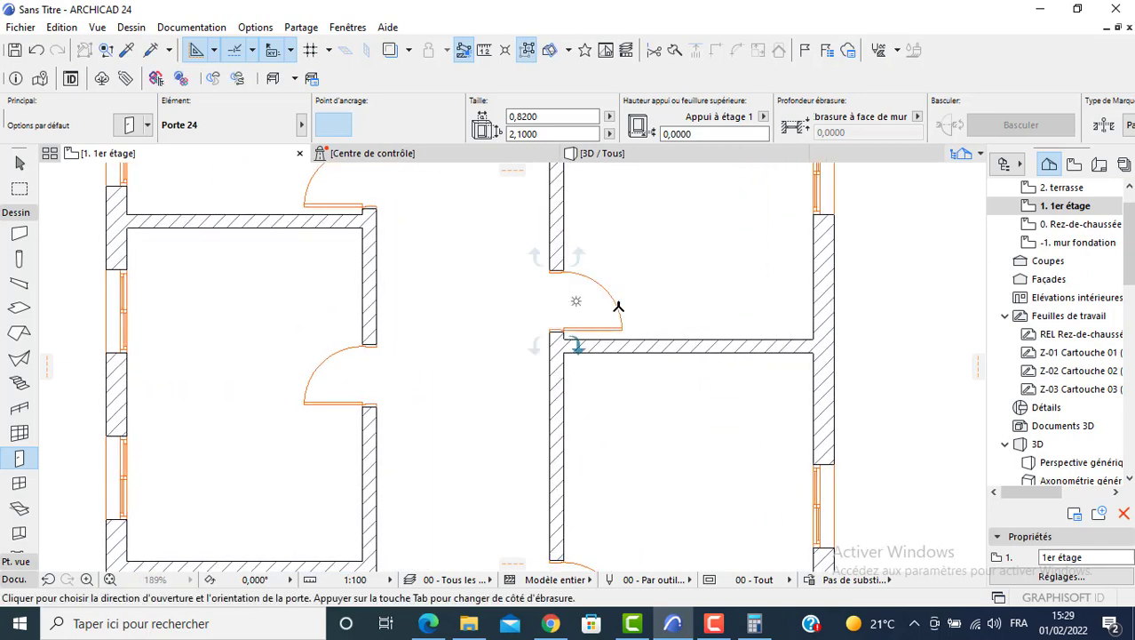
pyautogui.click(569, 260)
# Place 0.82 m doors in the bottom wall of the lower-right room and in the right wall of the bottom-left room.
pyautogui.moveTo(687, 480); pyautogui.dragTo(591, 272, button='middle')
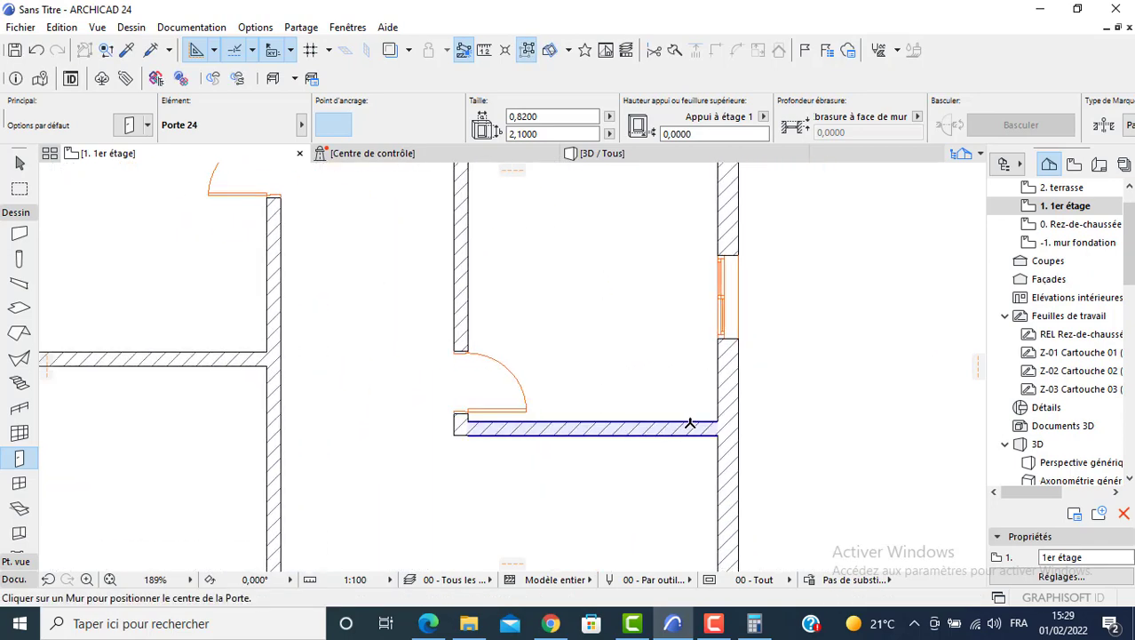
pyautogui.click(625, 427)
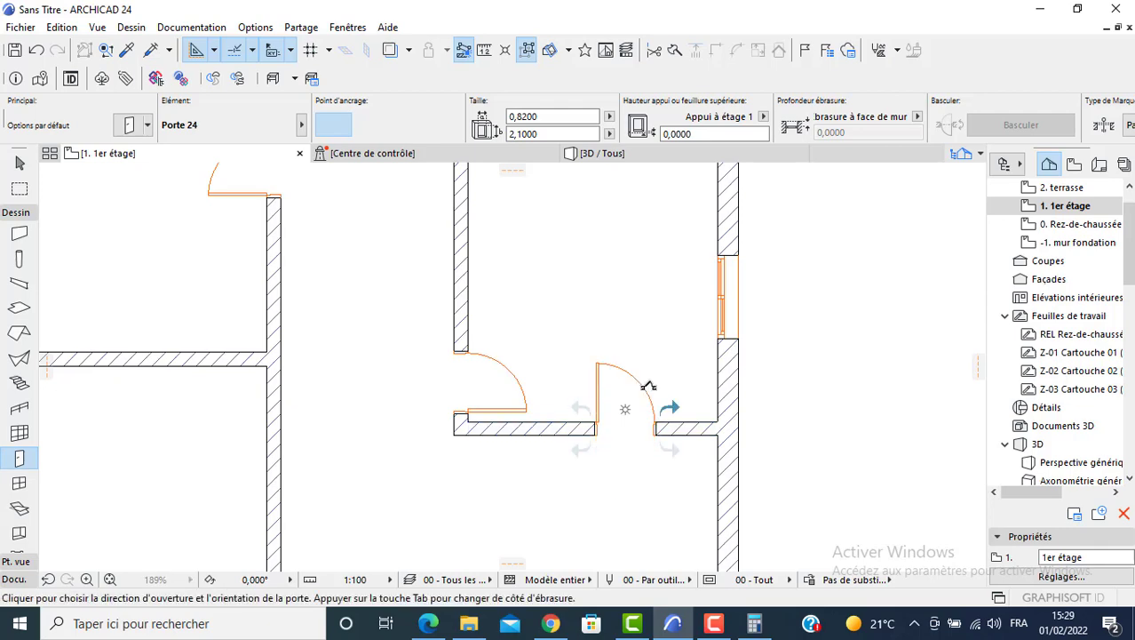
pyautogui.click(591, 471)
pyautogui.scroll(-3, 375, 418)
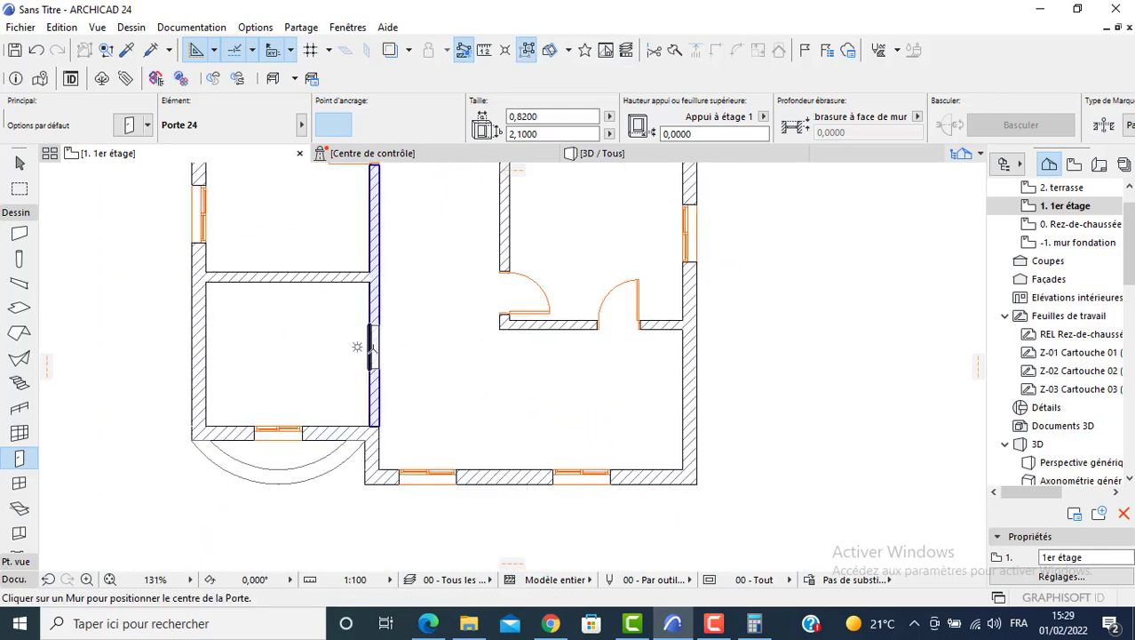
pyautogui.click(359, 353)
pyautogui.click(393, 380)
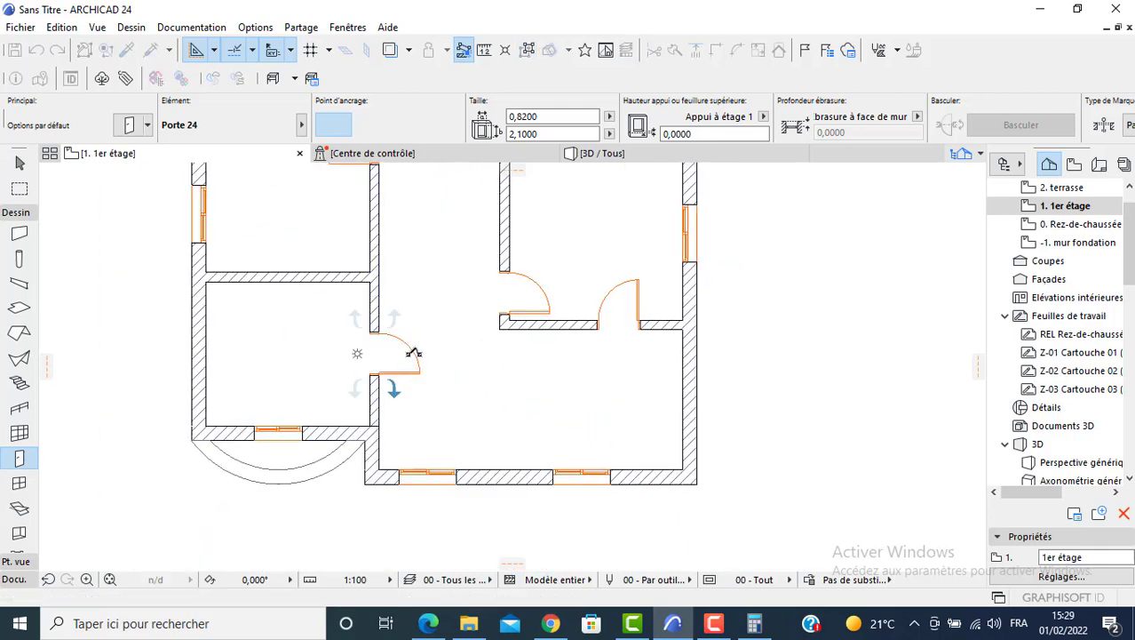
pyautogui.press('Escape')
# Set the width of the bottom-left room's door to 0.92 m.
pyautogui.click(375, 377)
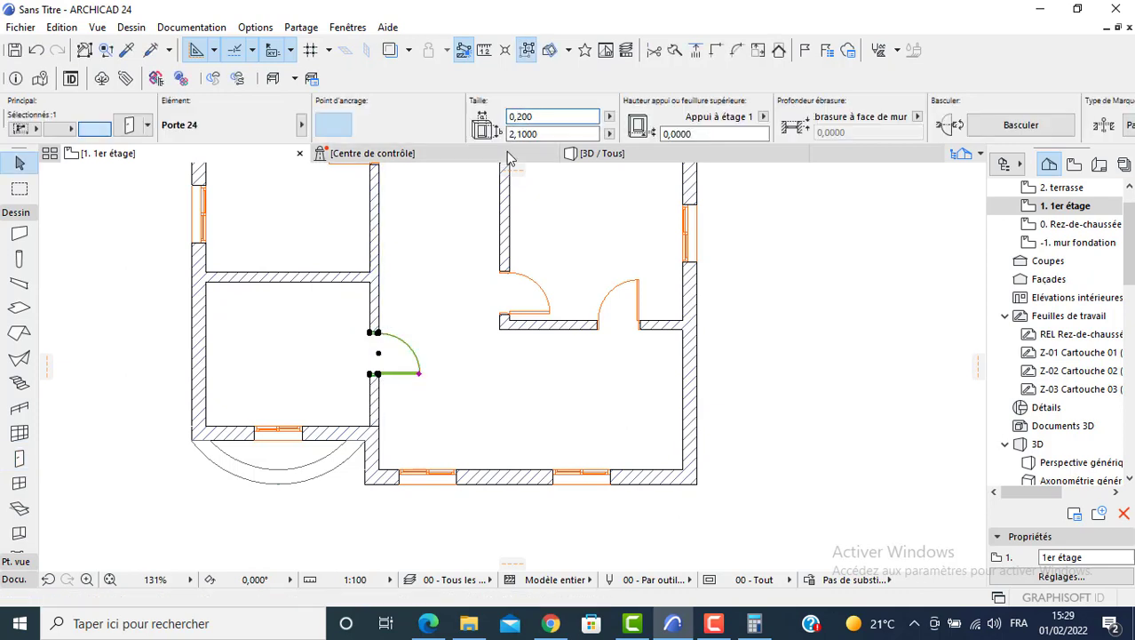
pyautogui.write('9')
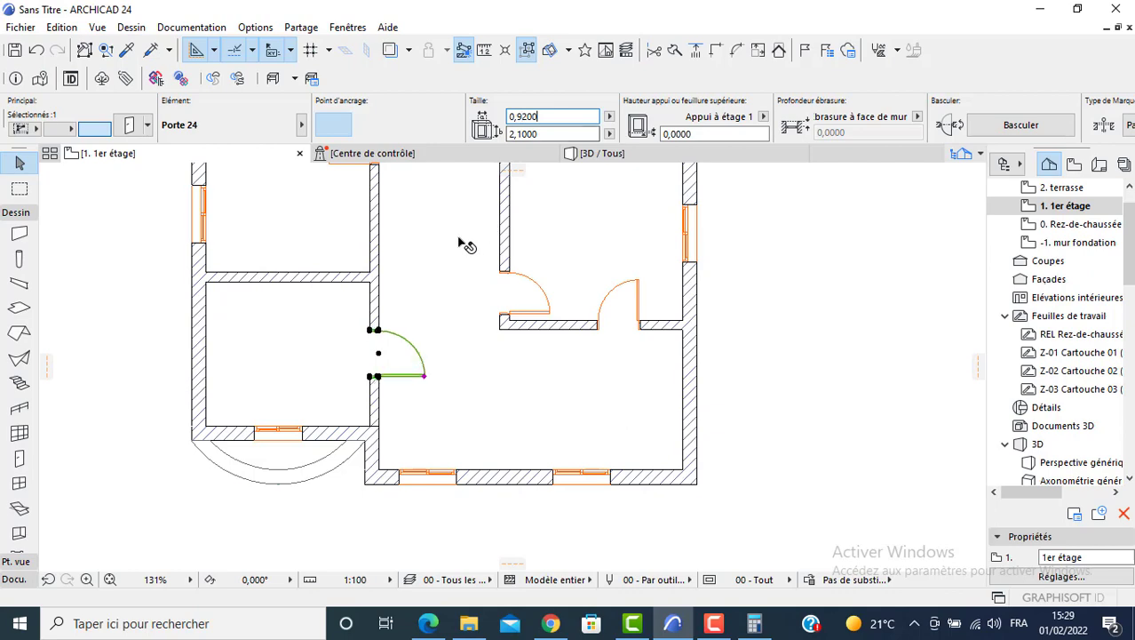
pyautogui.click(413, 362)
pyautogui.press('Escape')
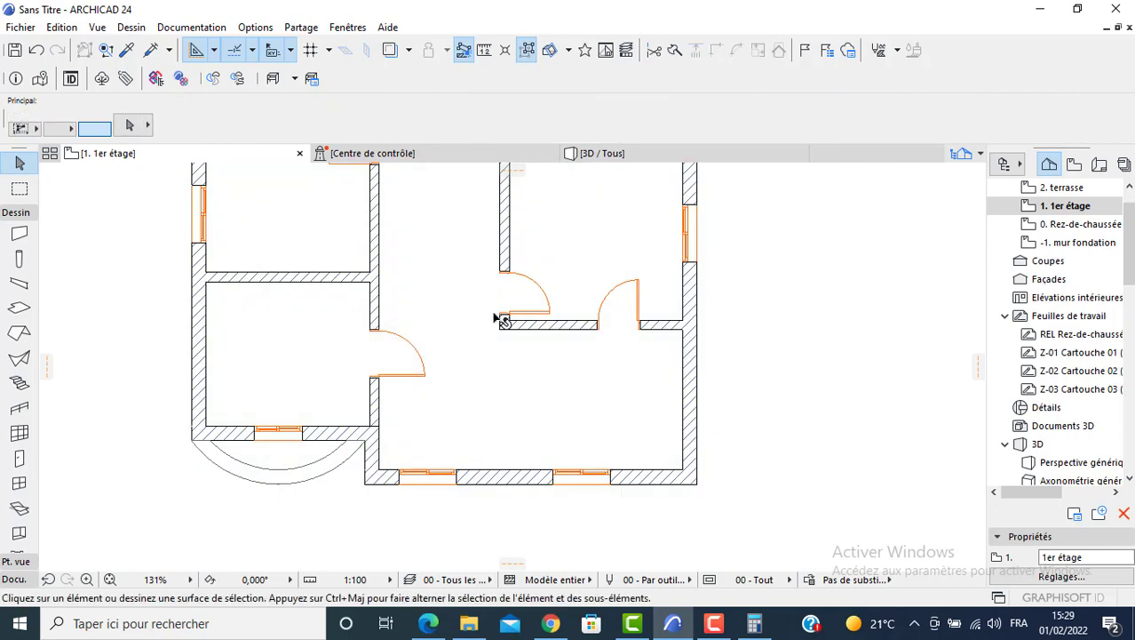
# Move the corridor door of the lower-right room down until its frame meets the inner corner of the bottom wall.
pyautogui.click(505, 313)
pyautogui.scroll(6, 505, 315)
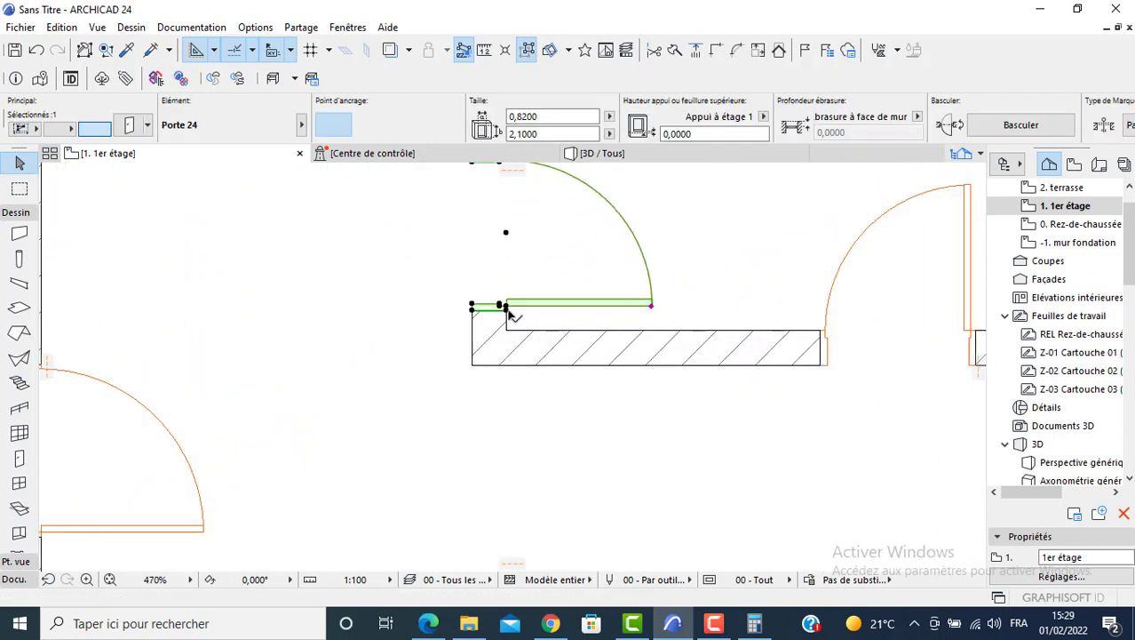
pyautogui.click(508, 320)
pyautogui.click(509, 332)
pyautogui.moveTo(774, 342); pyautogui.dragTo(580, 340, button='middle')
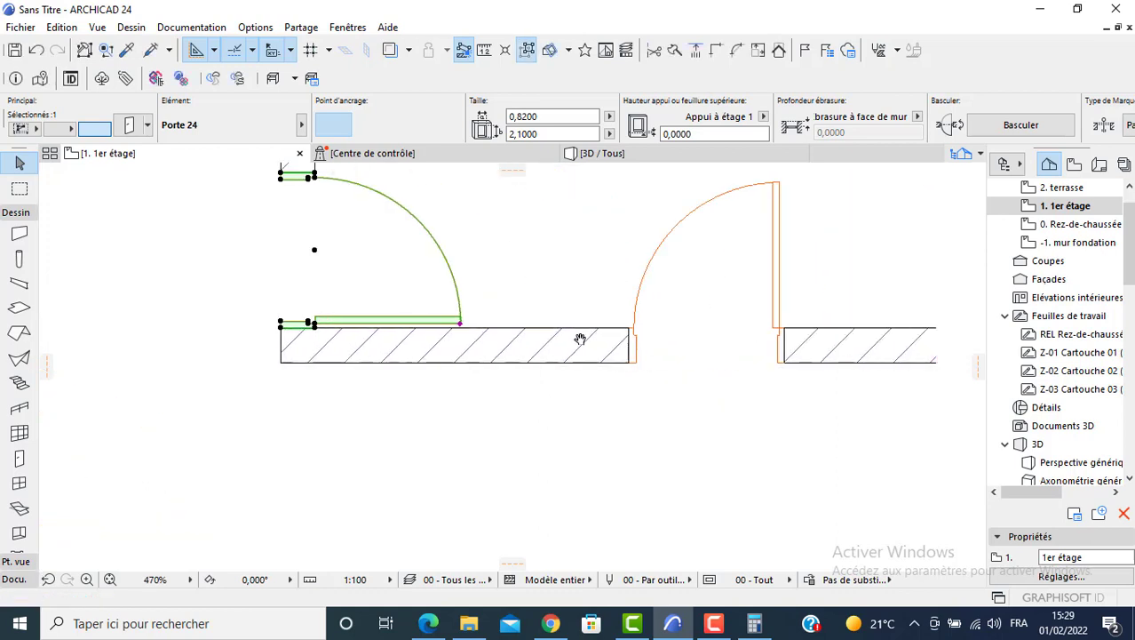
pyautogui.press('Escape')
# Reposition the door in the lower-right room's bottom wall 1 m from the inner face of the right exterior wall.
pyautogui.scroll(-2, 667, 328)
pyautogui.click(725, 346)
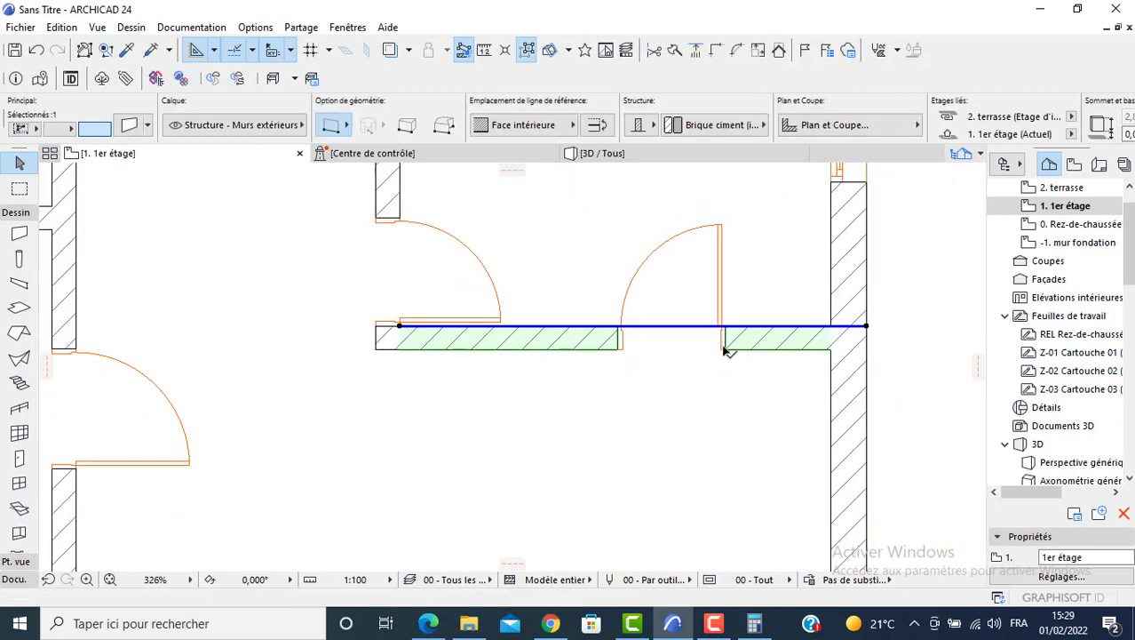
pyautogui.click(723, 348)
pyautogui.click(726, 349)
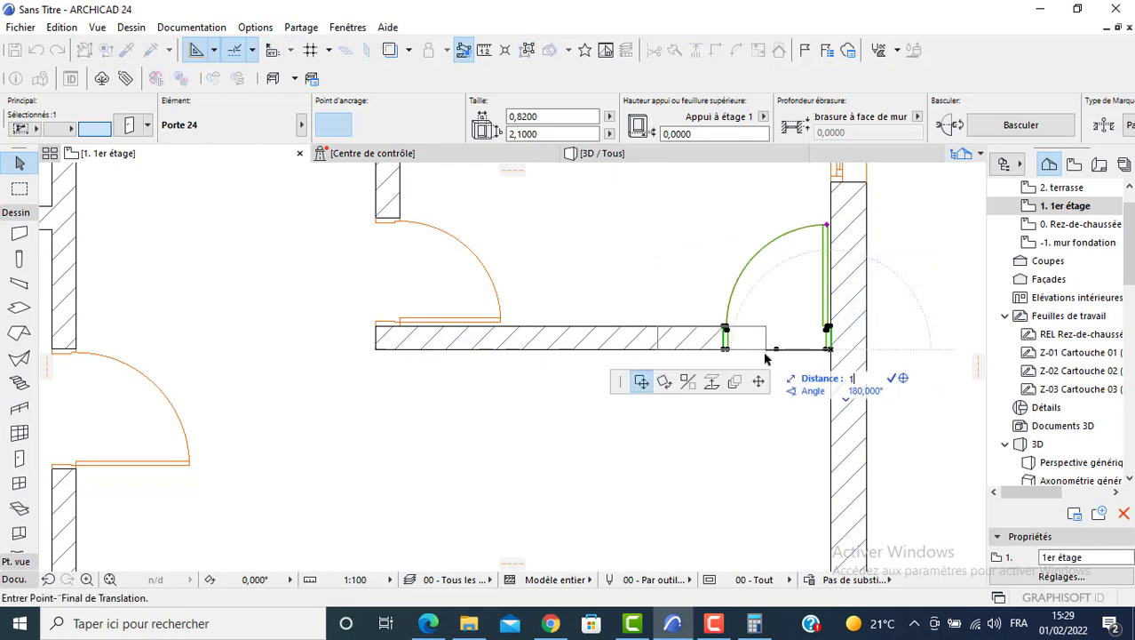
pyautogui.press('Return')
pyautogui.scroll(-3, 400, 476)
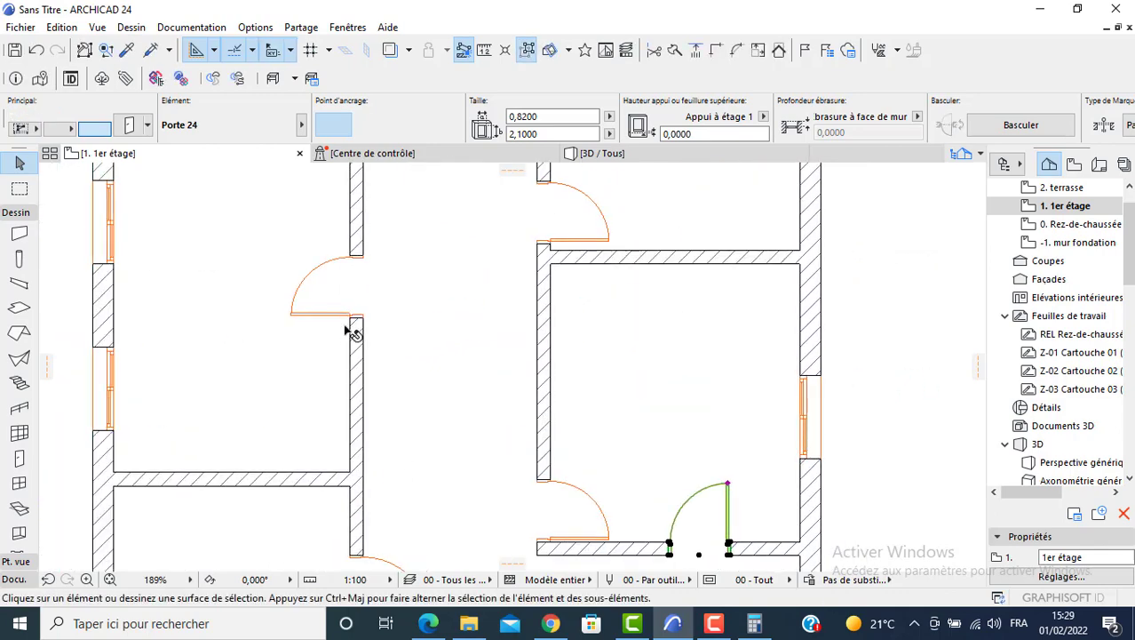
pyautogui.press('Escape')
# Change the middle-left room's corridor door to the Porte double 24 type.
pyautogui.moveTo(356, 296); pyautogui.dragTo(362, 361, button='middle')
pyautogui.click(367, 380)
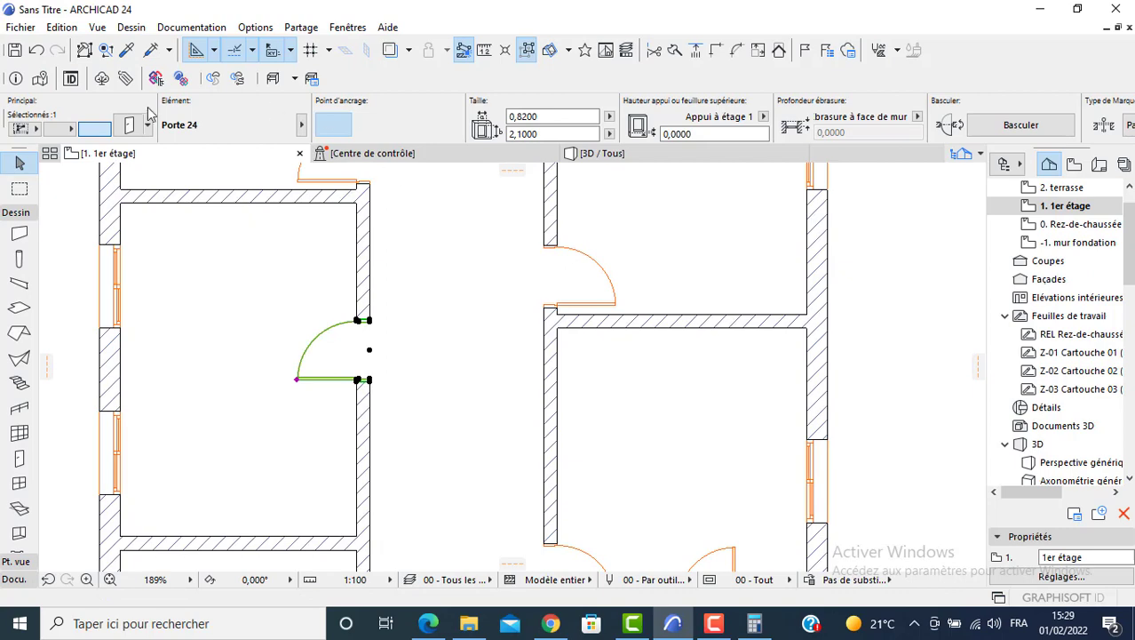
pyautogui.hotkey('ctrl', 't')
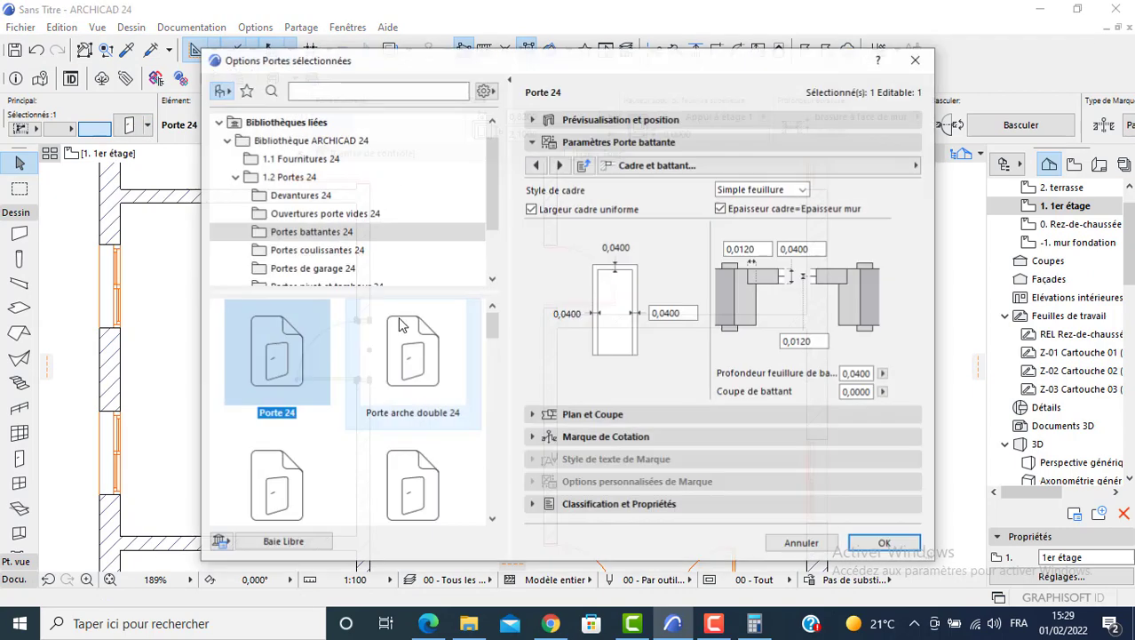
pyautogui.scroll(-5, 338, 350)
pyautogui.scroll(-6, 361, 364)
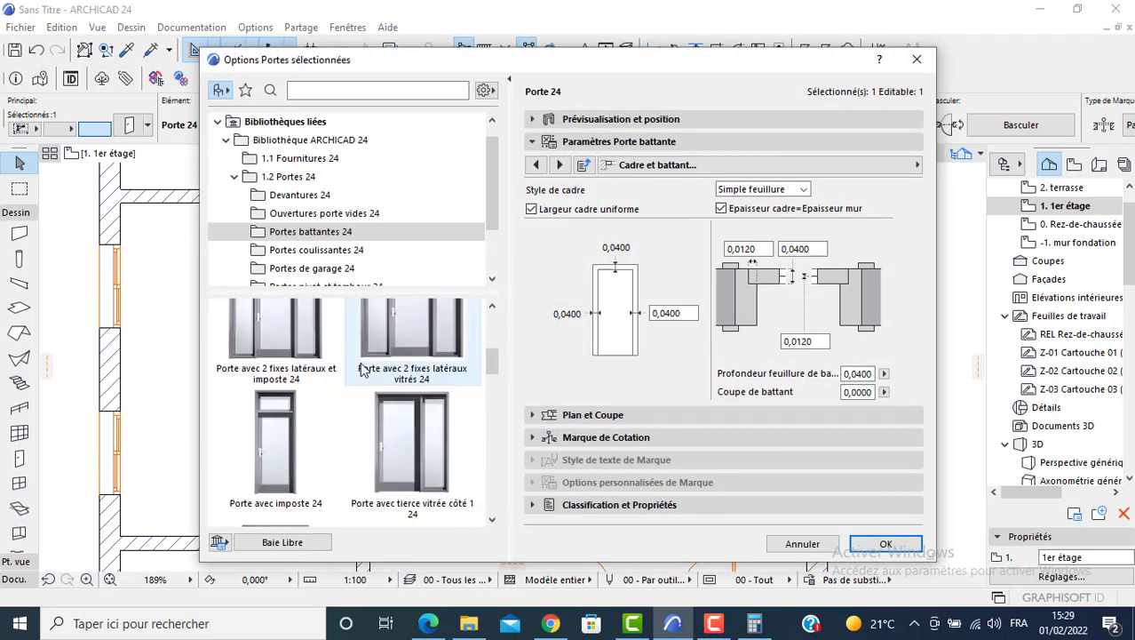
pyautogui.scroll(-3, 349, 403)
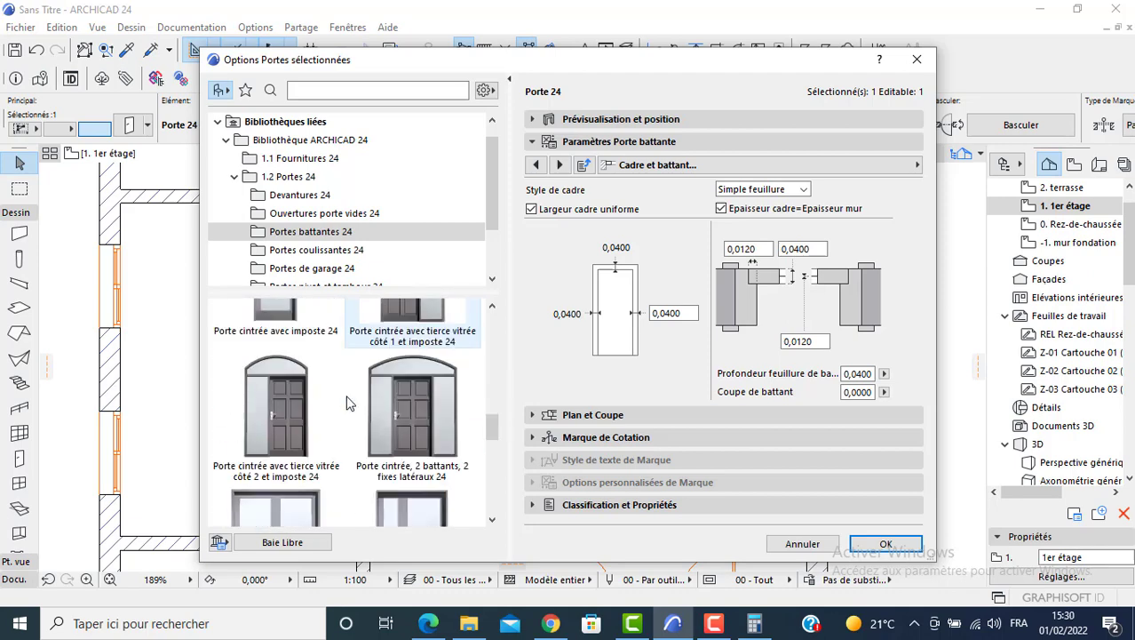
pyautogui.click(284, 430)
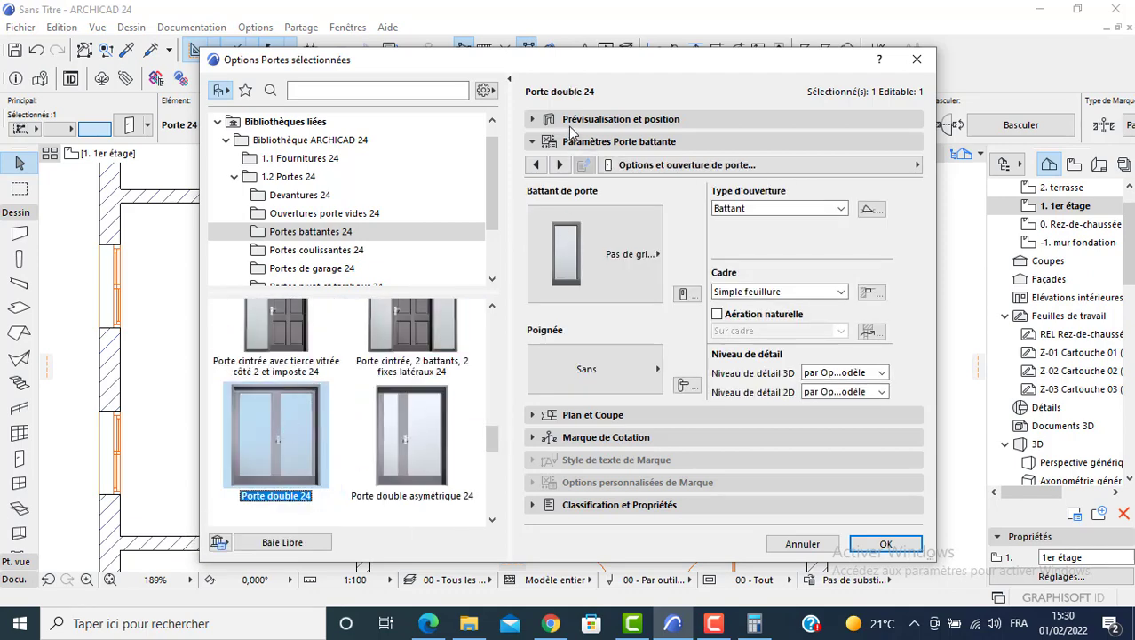
# Give the double door Style 4 leaves and the Poignée 6 handle, and set its width to 1.12 m.
pyautogui.click(595, 235)
pyautogui.click(721, 526)
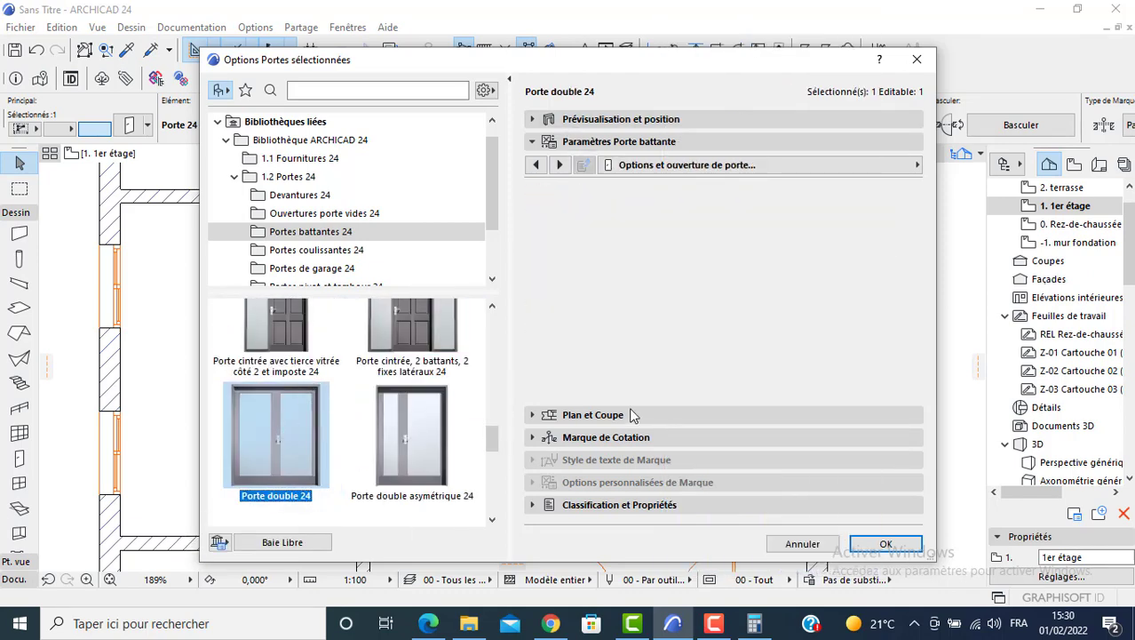
pyautogui.click(630, 389)
pyautogui.click(724, 550)
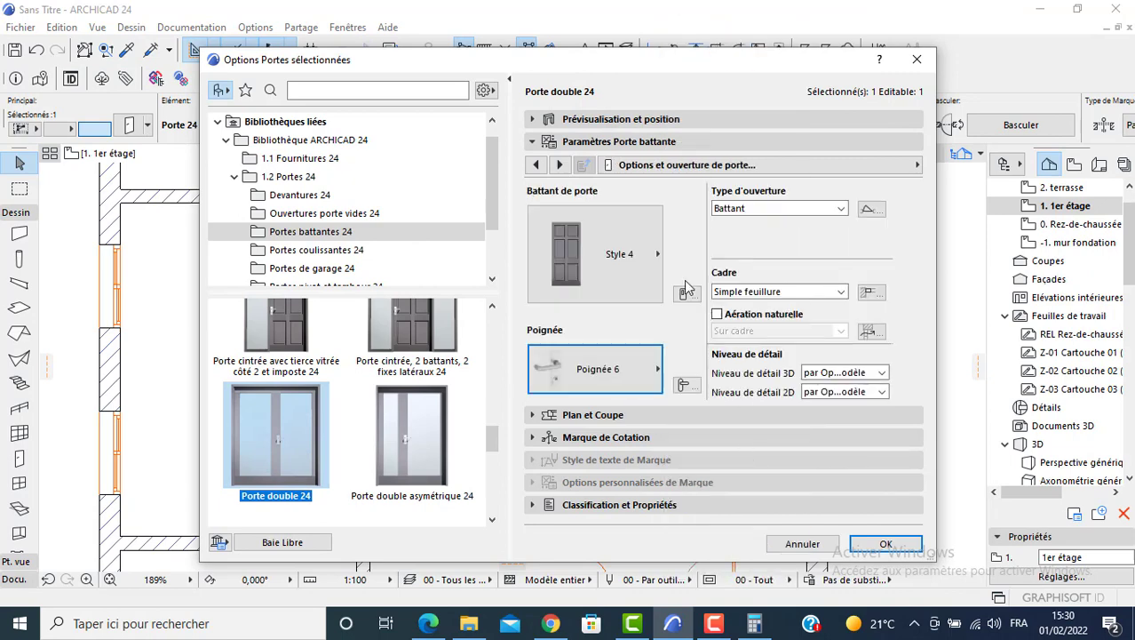
pyautogui.click(631, 119)
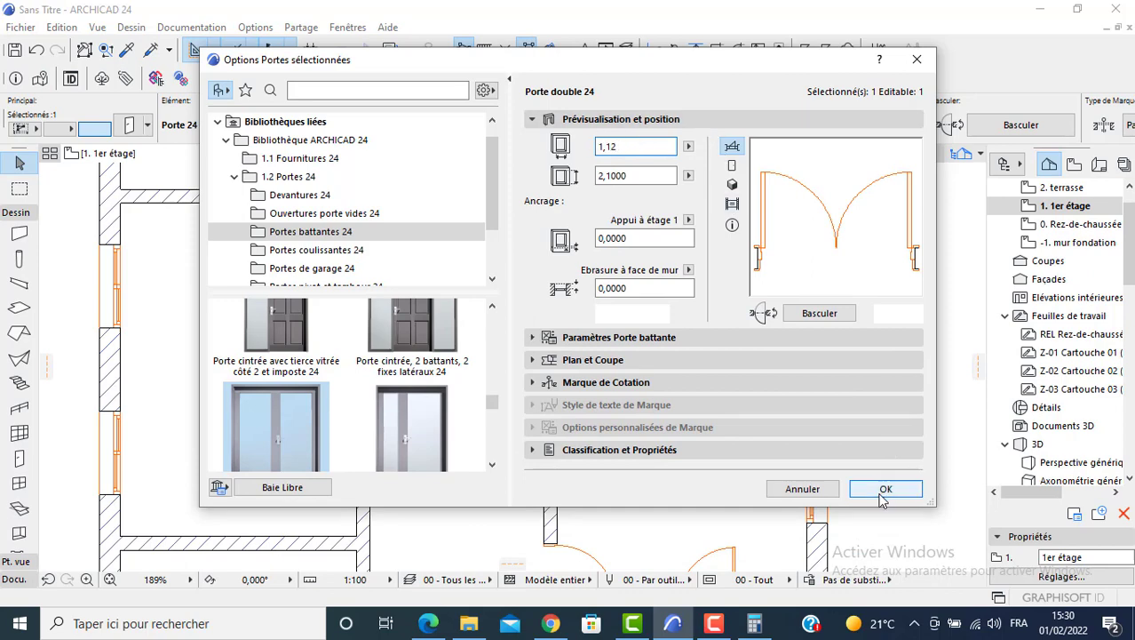
pyautogui.press('Return')
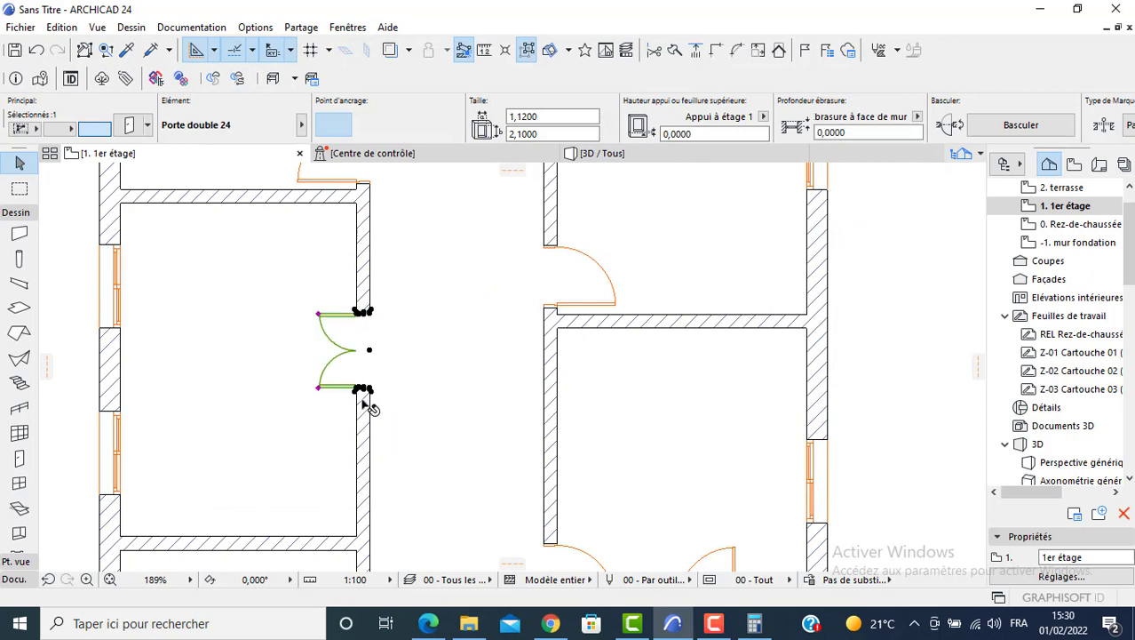
# Remove the exterior and interior casings from the middle-left room's double door.
pyautogui.scroll(3, 370, 407)
pyautogui.scroll(1, 373, 401)
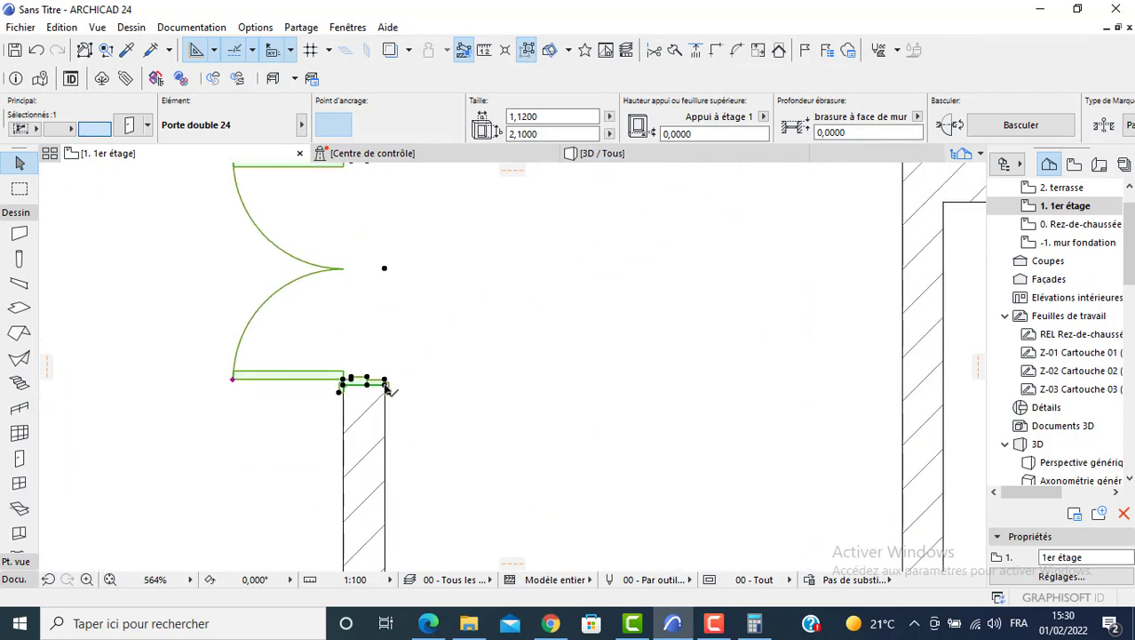
pyautogui.scroll(5, 391, 388)
pyautogui.press('Escape')
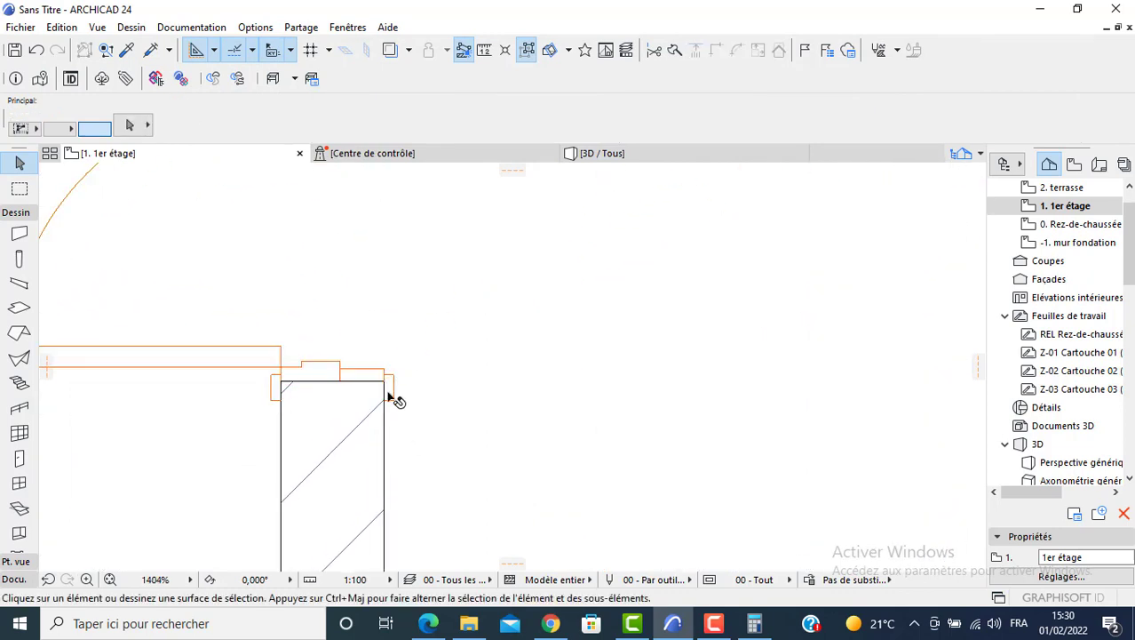
pyautogui.click(343, 381)
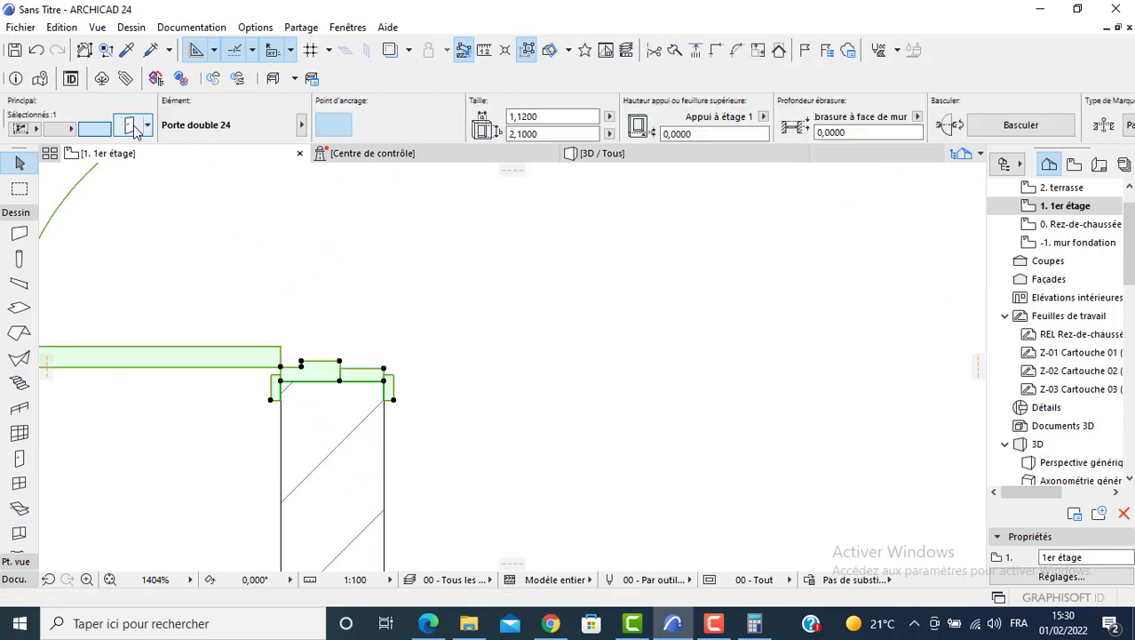
pyautogui.hotkey('ctrl', 't')
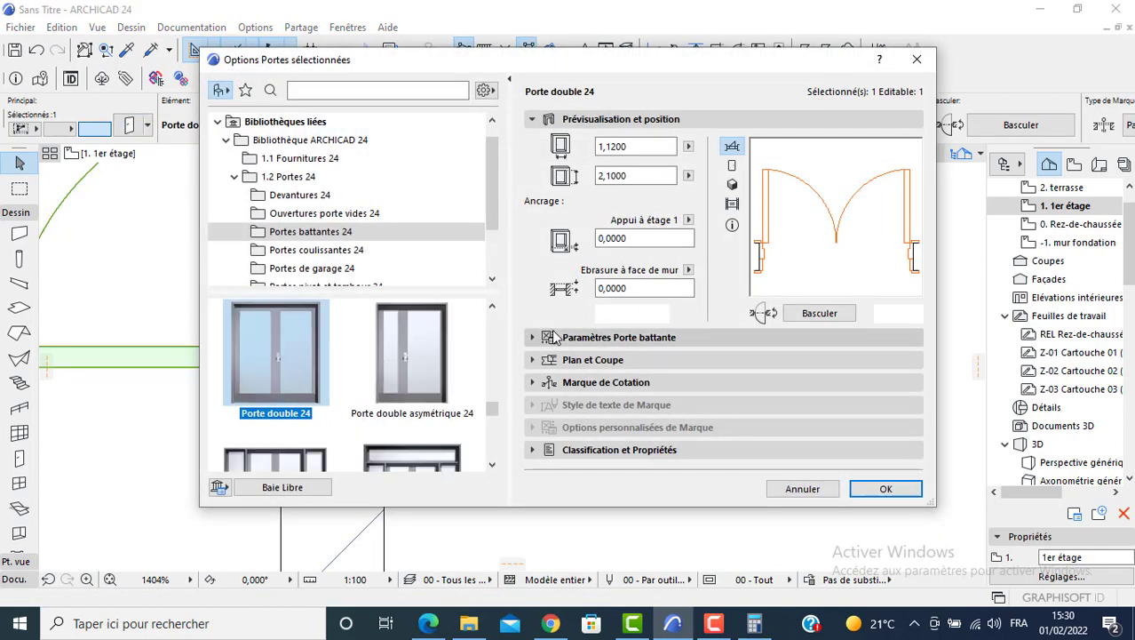
pyautogui.click(586, 338)
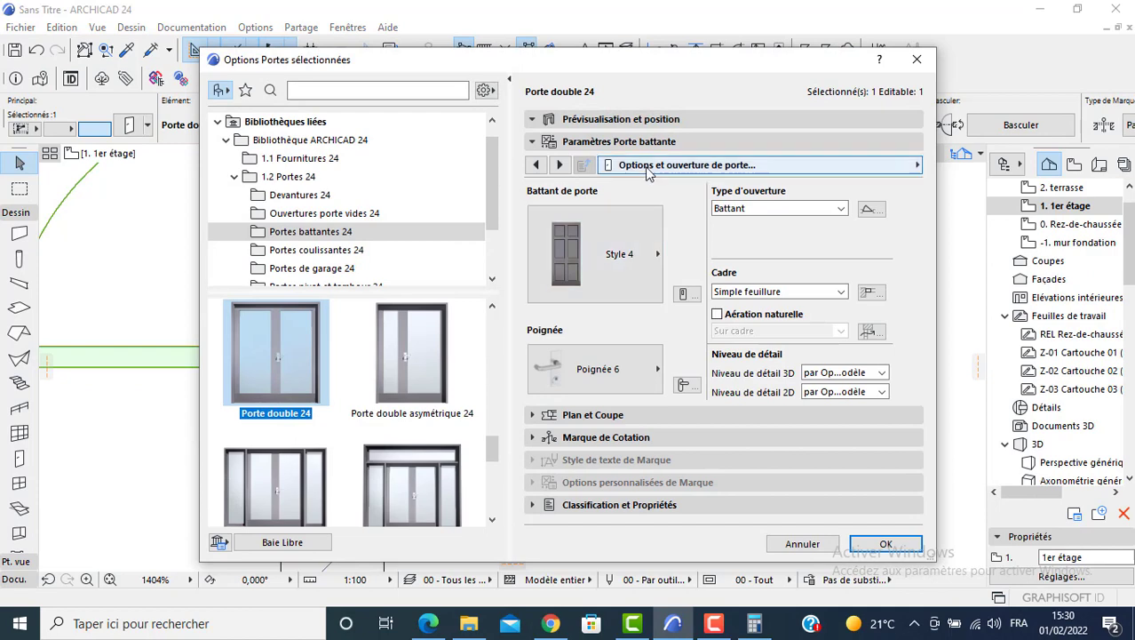
pyautogui.click(676, 164)
pyautogui.click(400, 459)
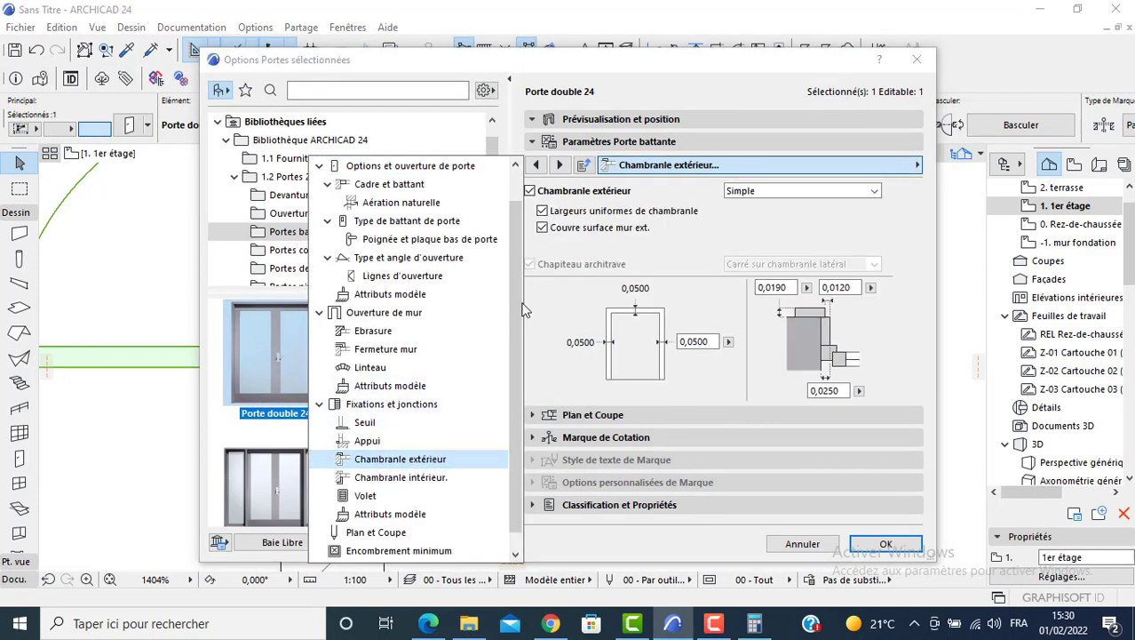
pyautogui.click(531, 191)
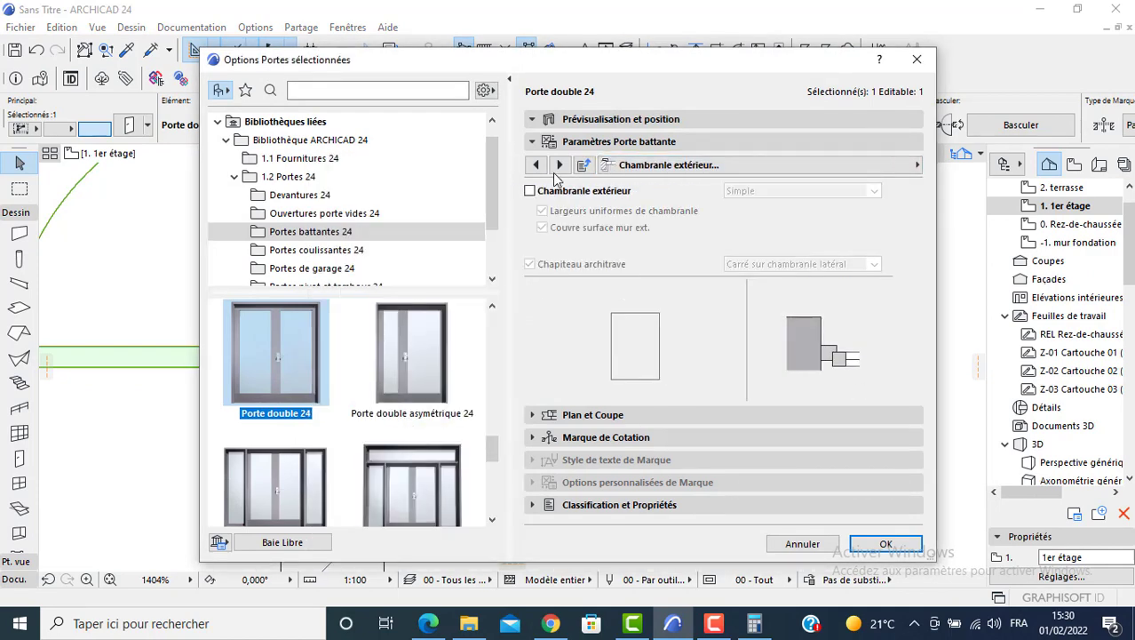
pyautogui.click(559, 164)
pyautogui.click(530, 191)
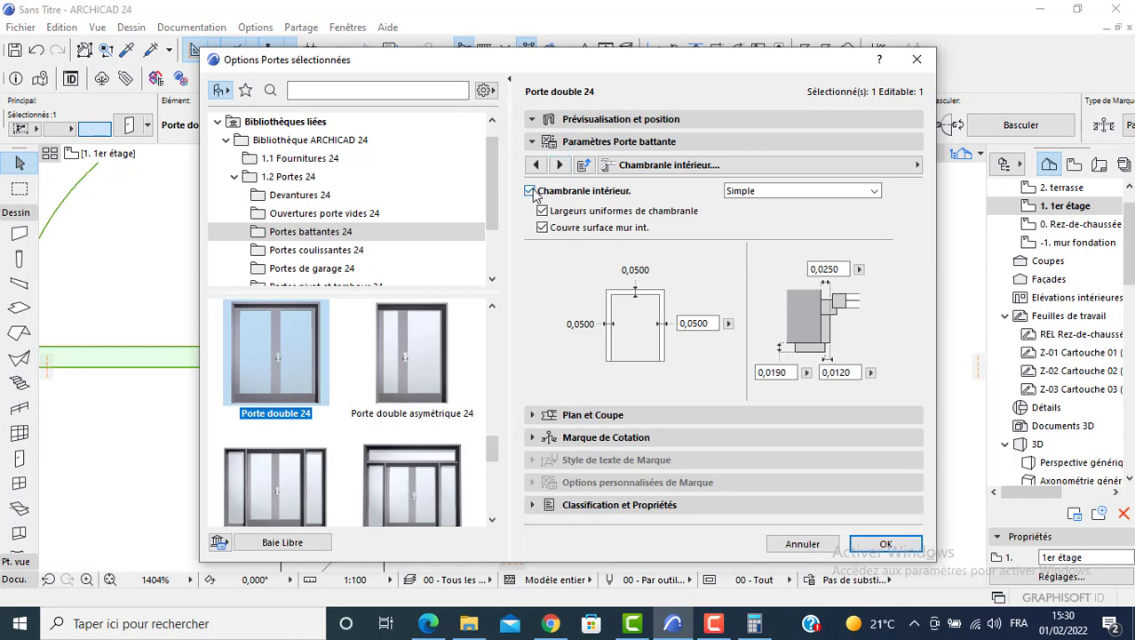
# Set the double door's frame thickness equal to the wall thickness.
pyautogui.click(662, 167)
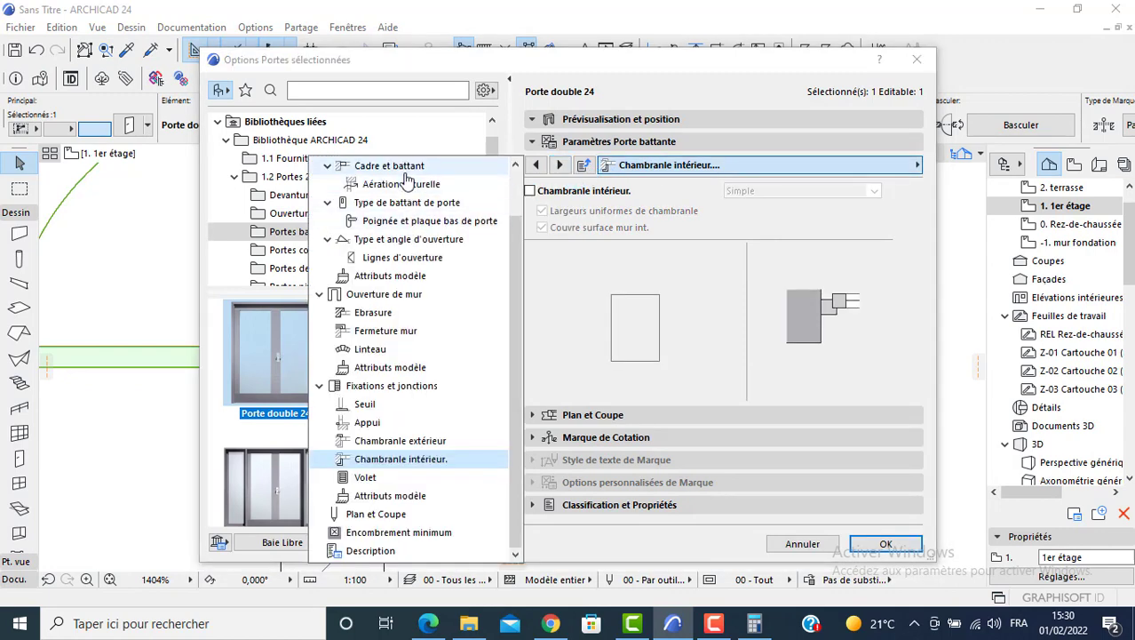
pyautogui.click(402, 167)
pyautogui.click(722, 209)
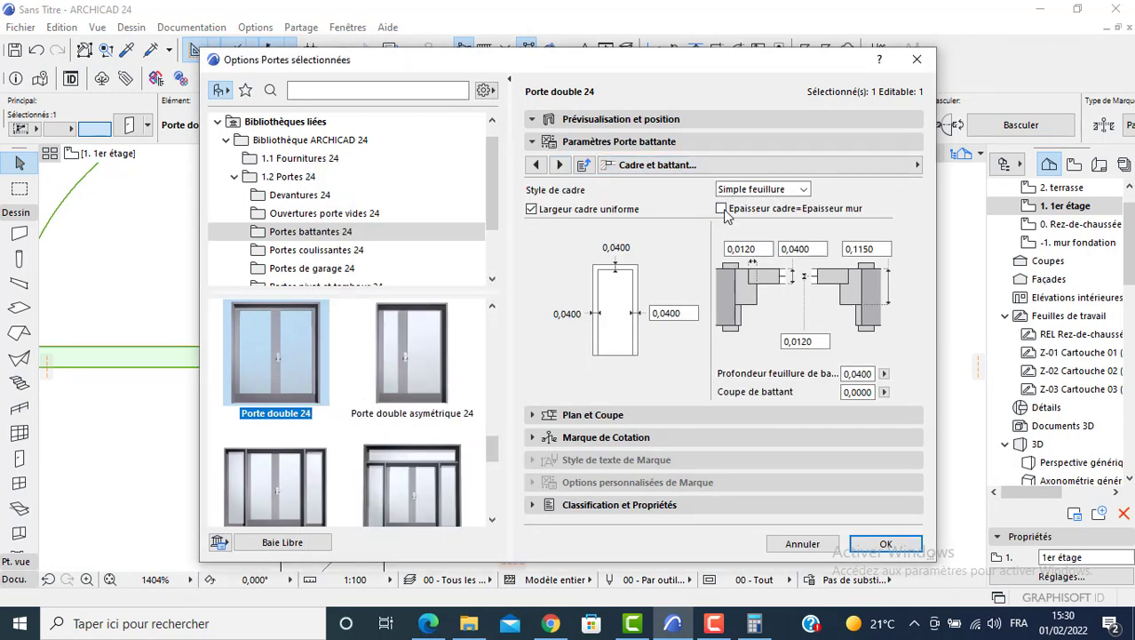
pyautogui.click(721, 209)
pyautogui.click(879, 543)
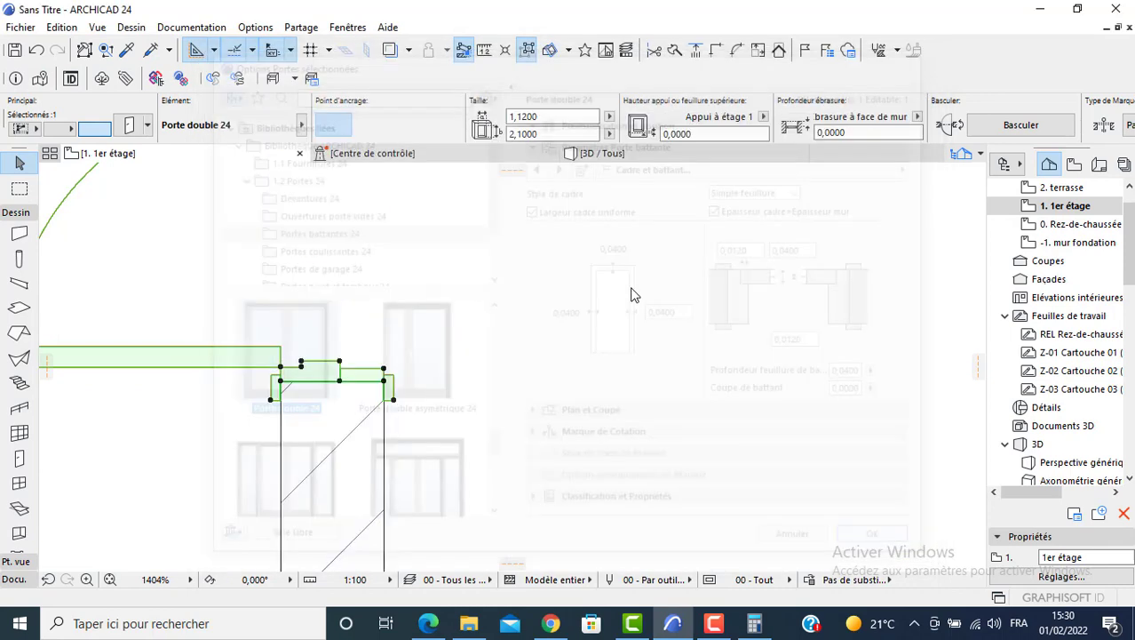
pyautogui.scroll(-10, 557, 293)
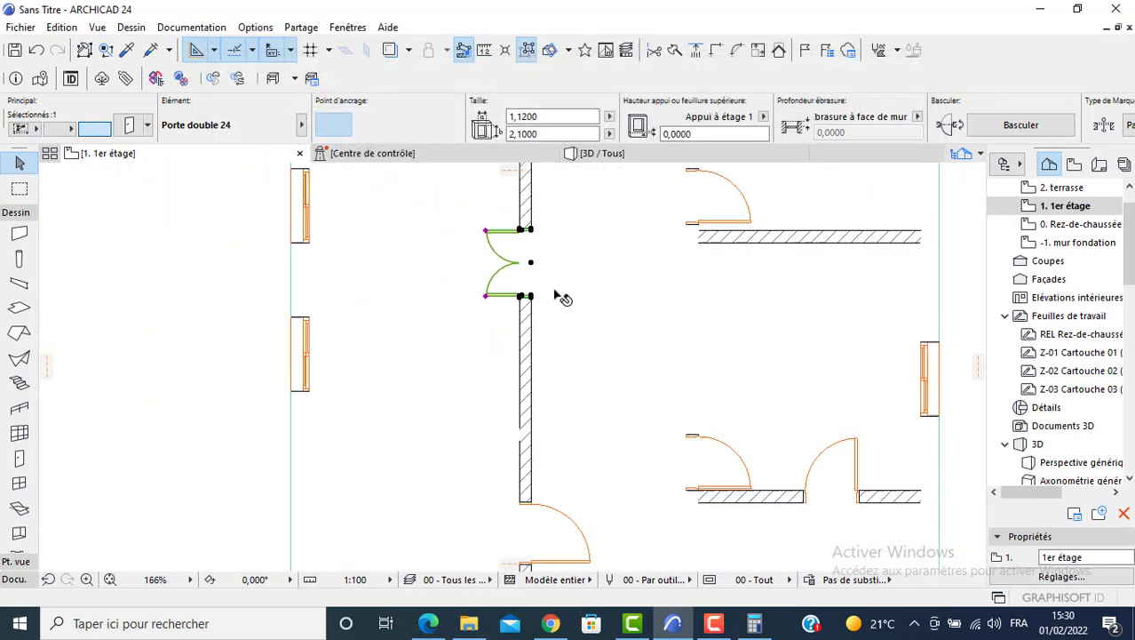
pyautogui.click(535, 332)
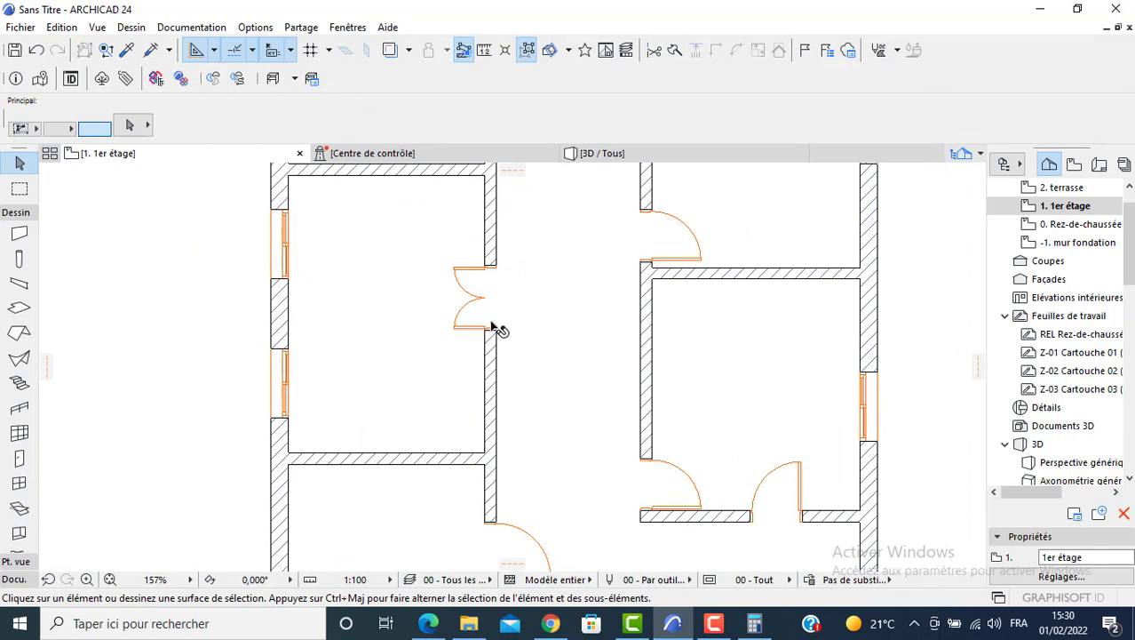
# Inspect the house's exterior in 3D and open the -1. mur fondation storey plan.
pyautogui.scroll(-3, 494, 329)
pyautogui.scroll(-2, 585, 213)
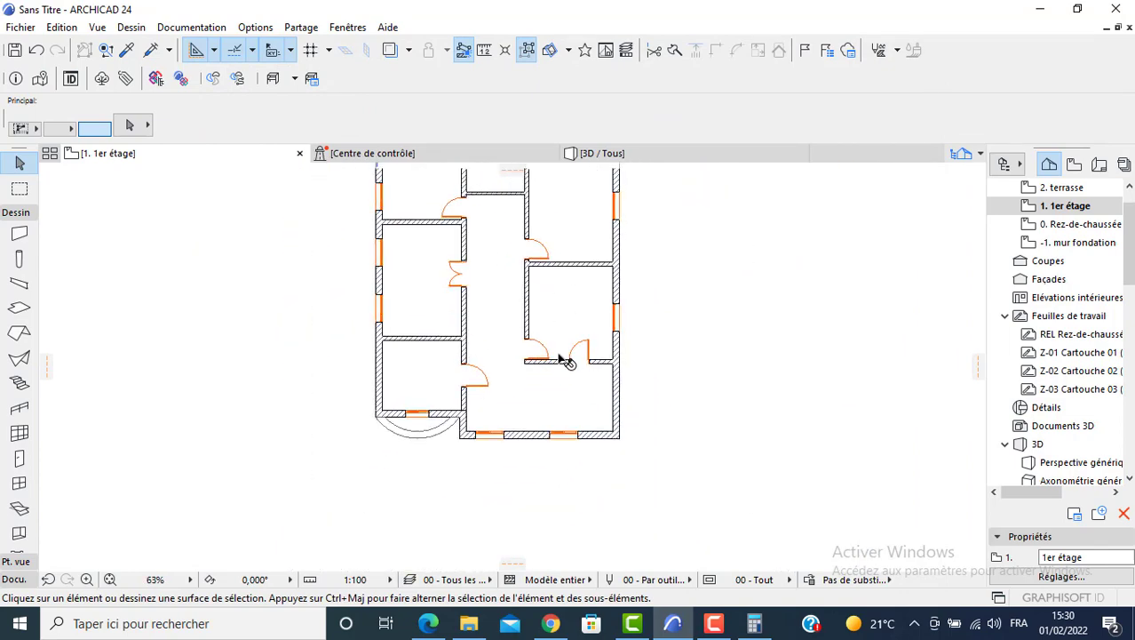
pyautogui.click(596, 159)
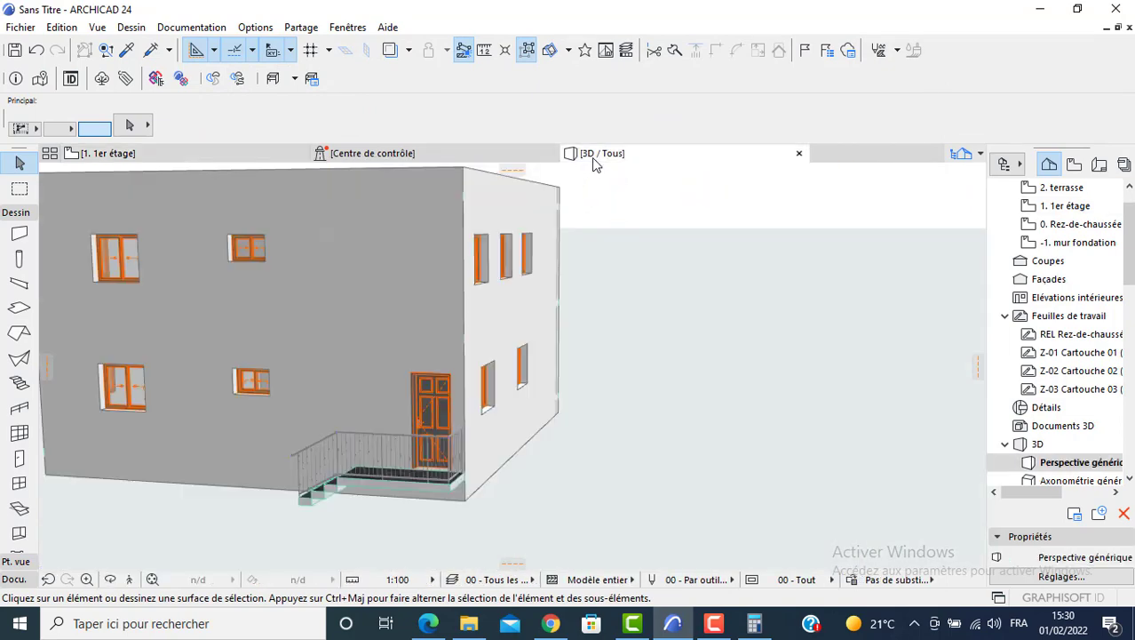
pyautogui.moveTo(569, 300); pyautogui.dragTo(737, 373, button='middle')
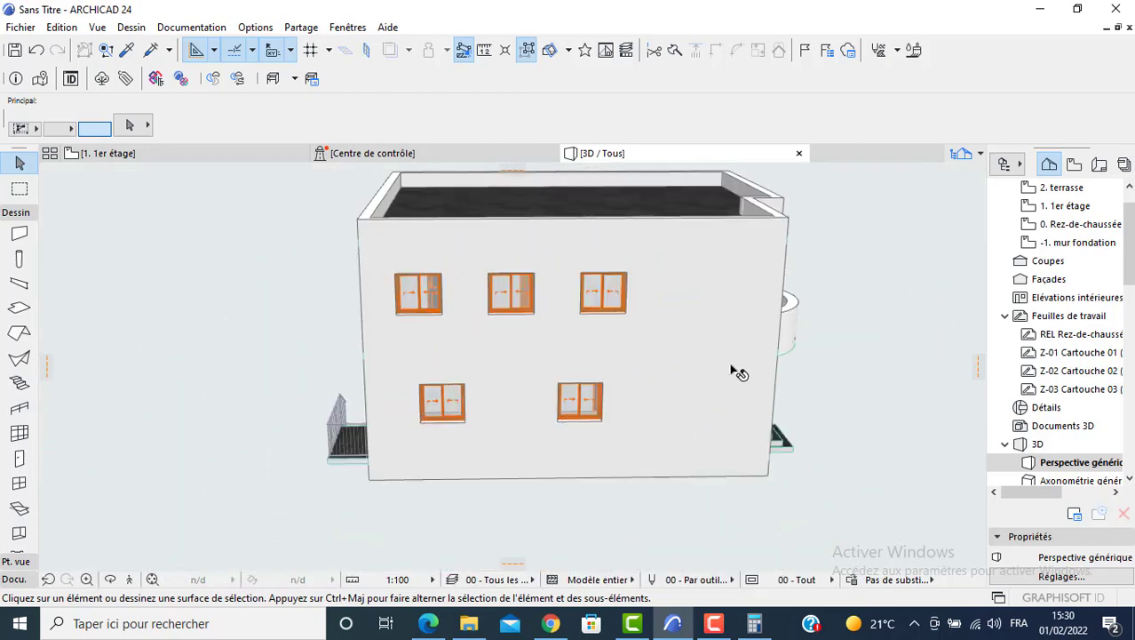
pyautogui.press('F2')
pyautogui.doubleClick(1063, 248)
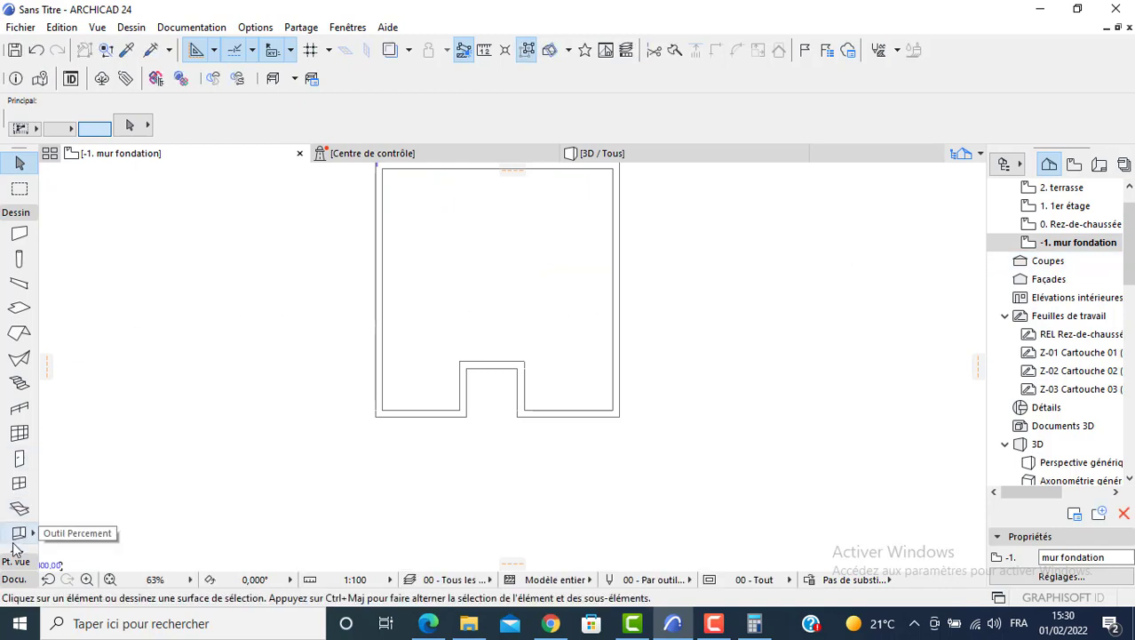
# Draw a rectangular terrain mesh 12 m by 5 m above the house, starting from the foundation wall's outer upper-left corner.
pyautogui.scroll(-5, 19, 509)
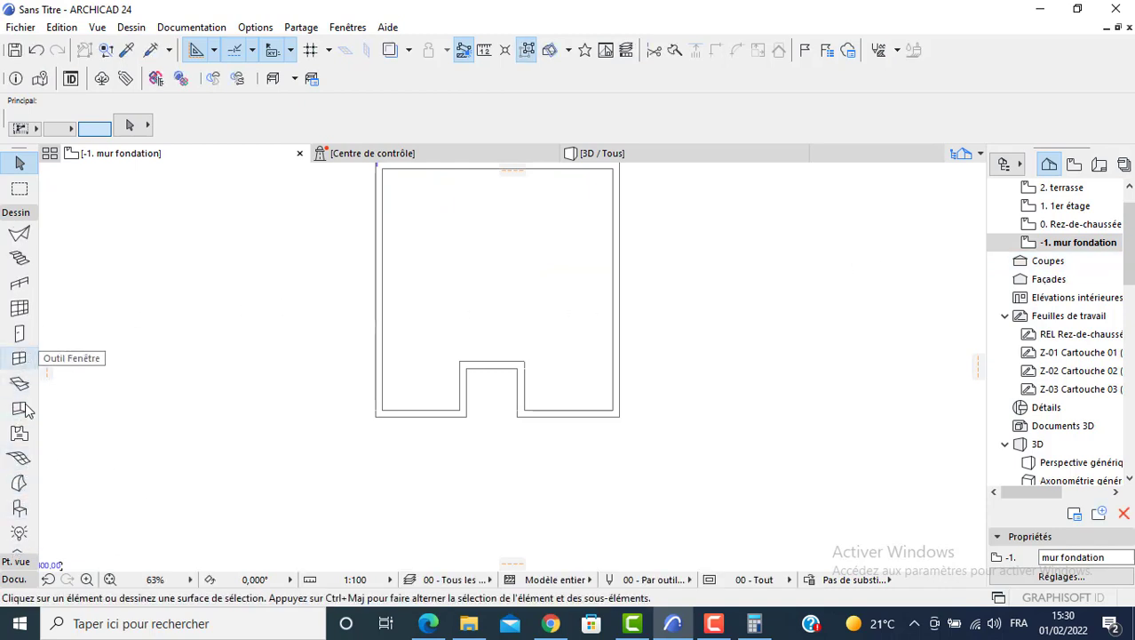
pyautogui.click(20, 457)
pyautogui.scroll(-2, 332, 316)
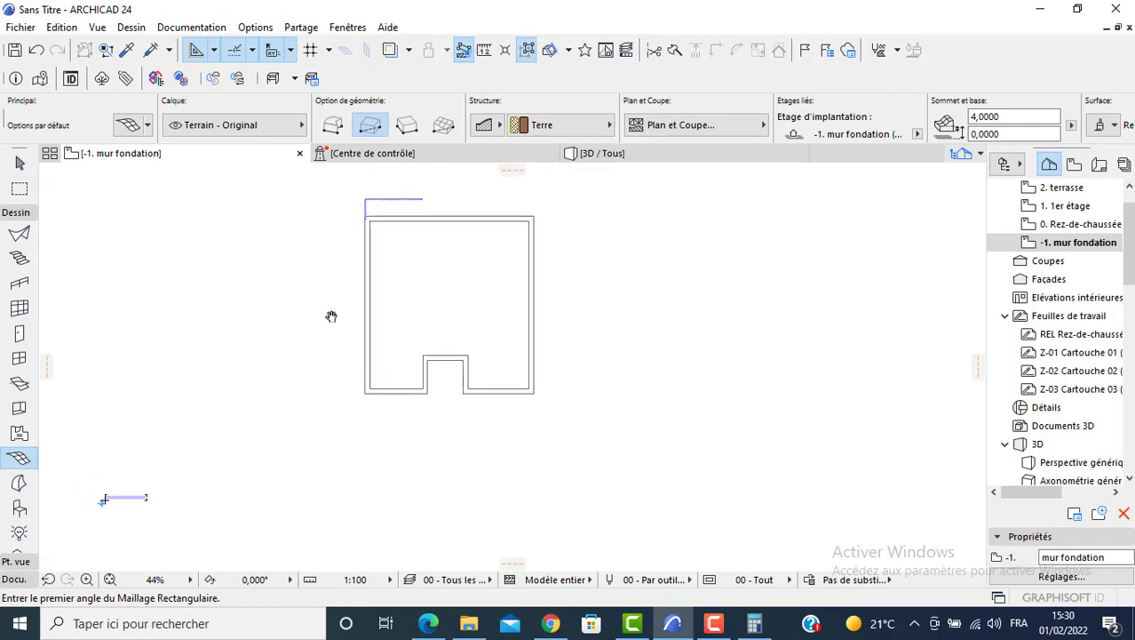
pyautogui.moveTo(331, 316); pyautogui.dragTo(333, 351, button='middle')
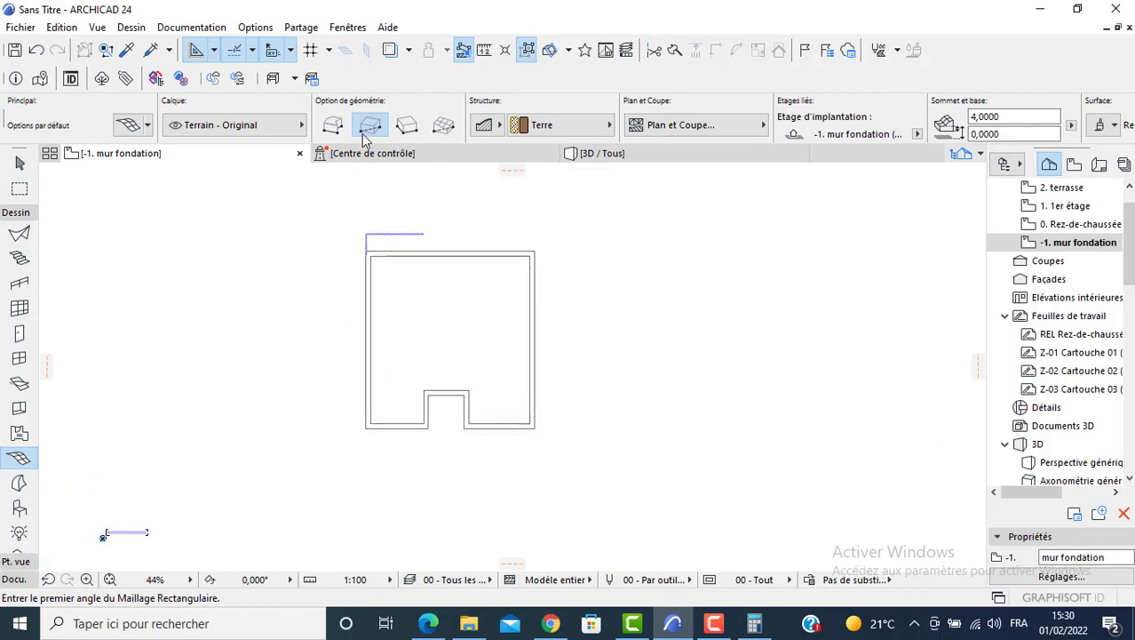
pyautogui.click(366, 251)
pyautogui.moveTo(568, 191); pyautogui.dragTo(576, 244, button='middle')
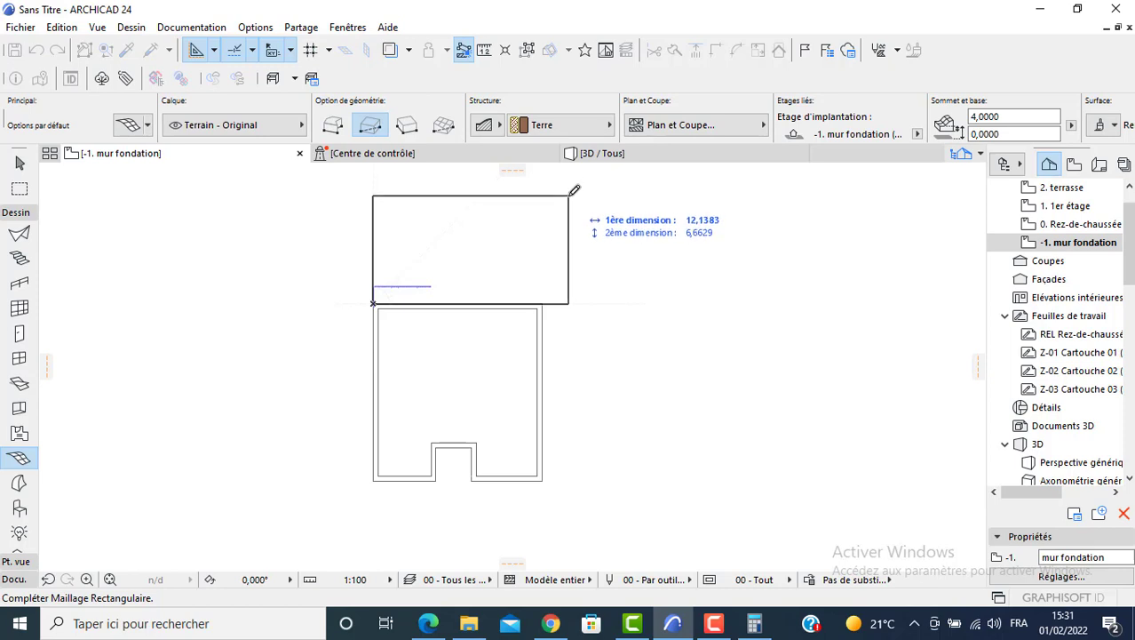
pyautogui.write('12')
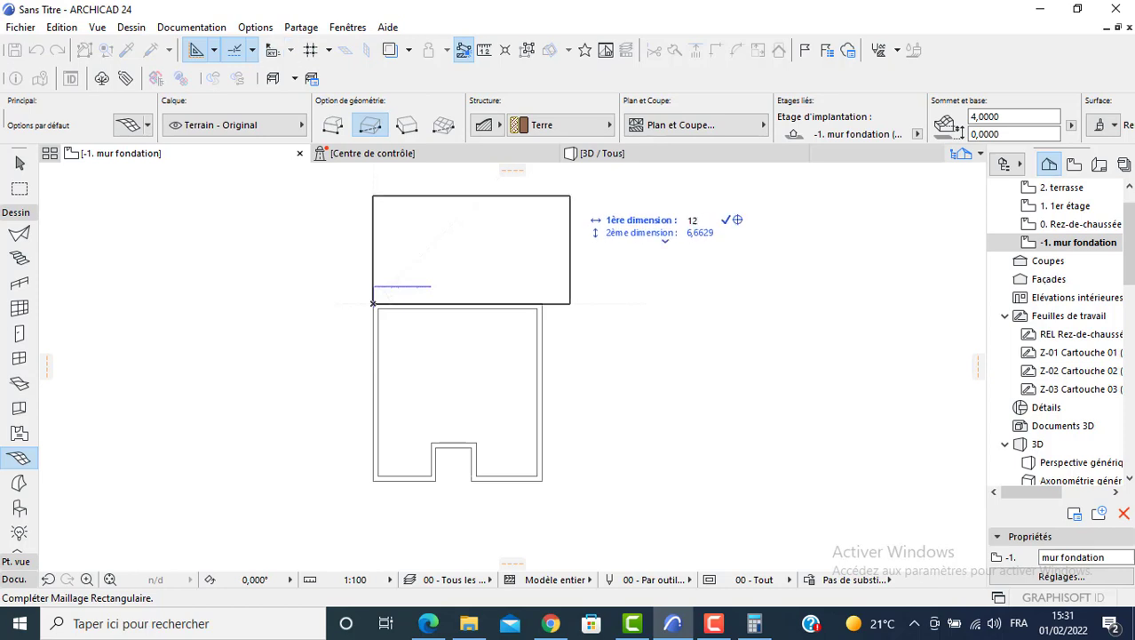
pyautogui.press('Tab')
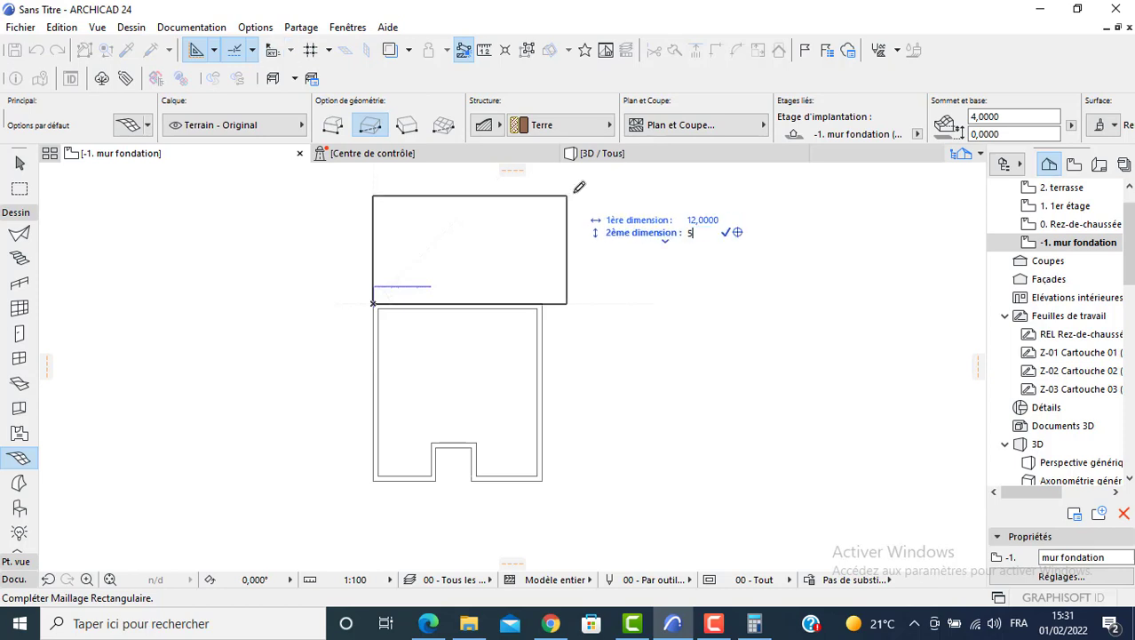
pyautogui.write('5')
pyautogui.press('Return')
# Add a rectangle 5 m wide and 14 m long to the mesh along the foundation's right side, from its upper-right corner.
pyautogui.click(565, 230)
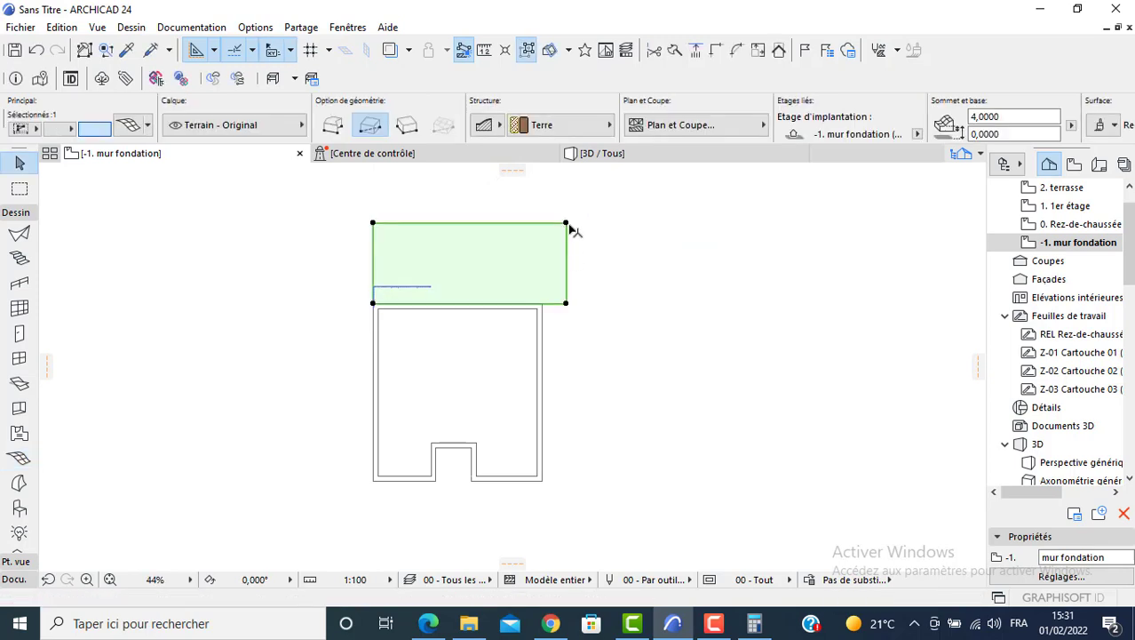
pyautogui.click(565, 223)
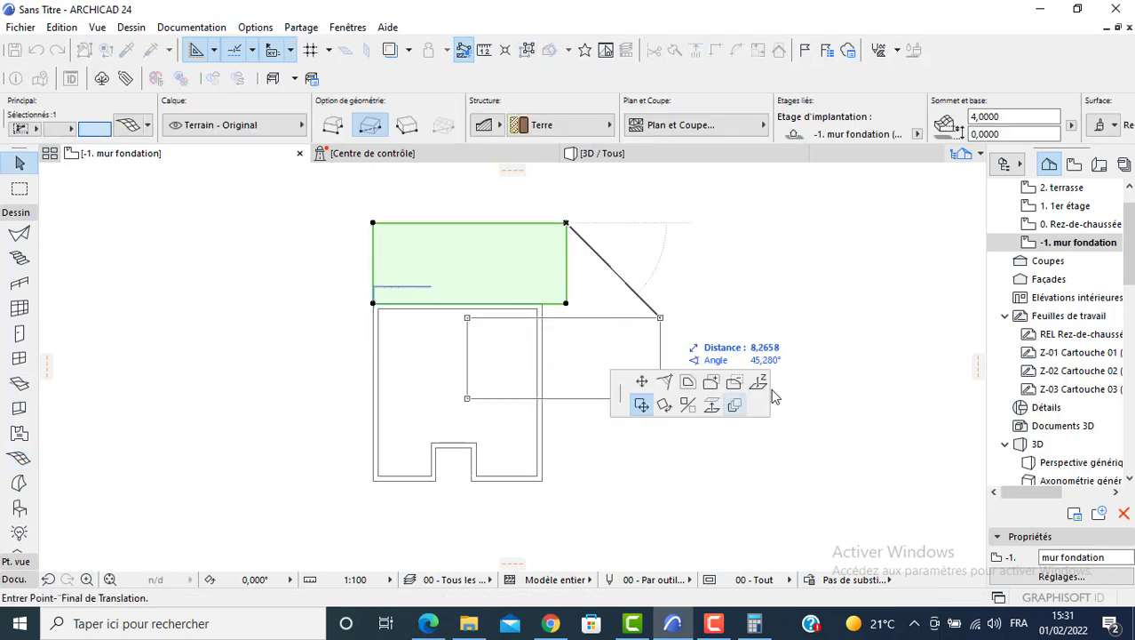
pyautogui.click(713, 384)
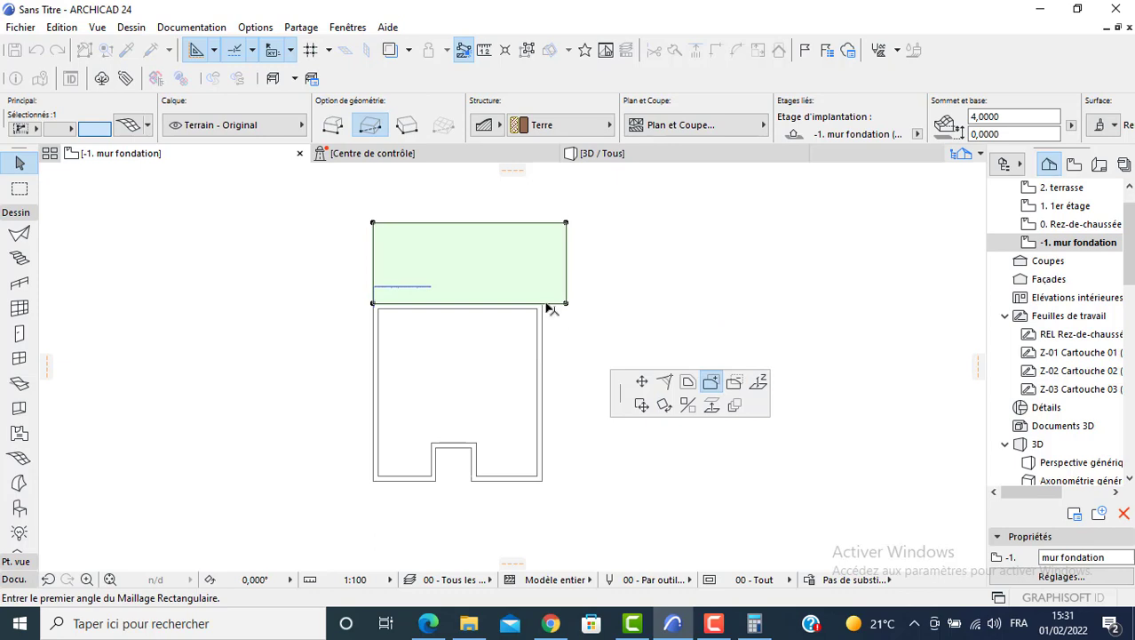
pyautogui.click(544, 304)
pyautogui.moveTo(606, 449); pyautogui.dragTo(431, 304, button='middle')
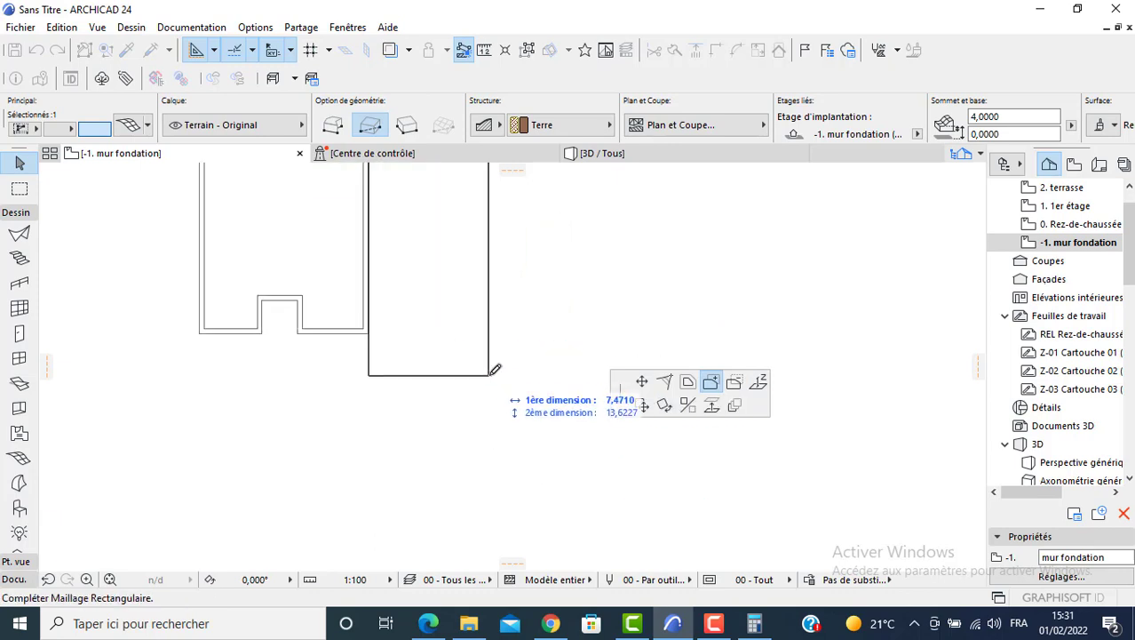
pyautogui.write('5')
pyautogui.press('Tab')
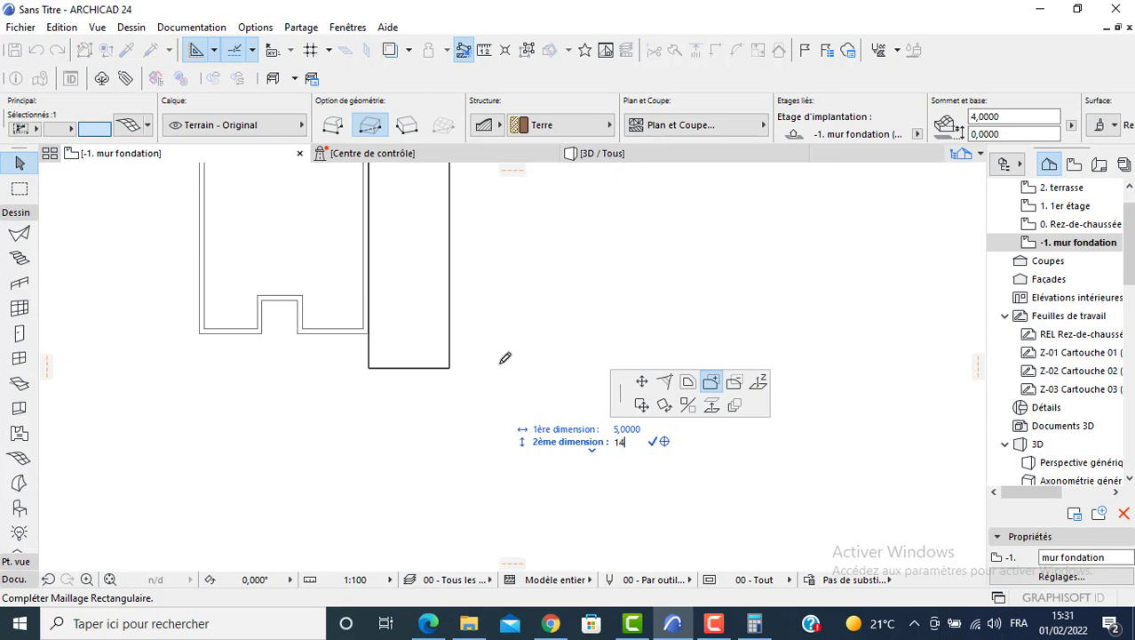
pyautogui.press('Return')
# Extend the mesh below the foundation with a rectangle 14 m wide and 5 m deep, from the outer lower-right corner.
pyautogui.click(366, 384)
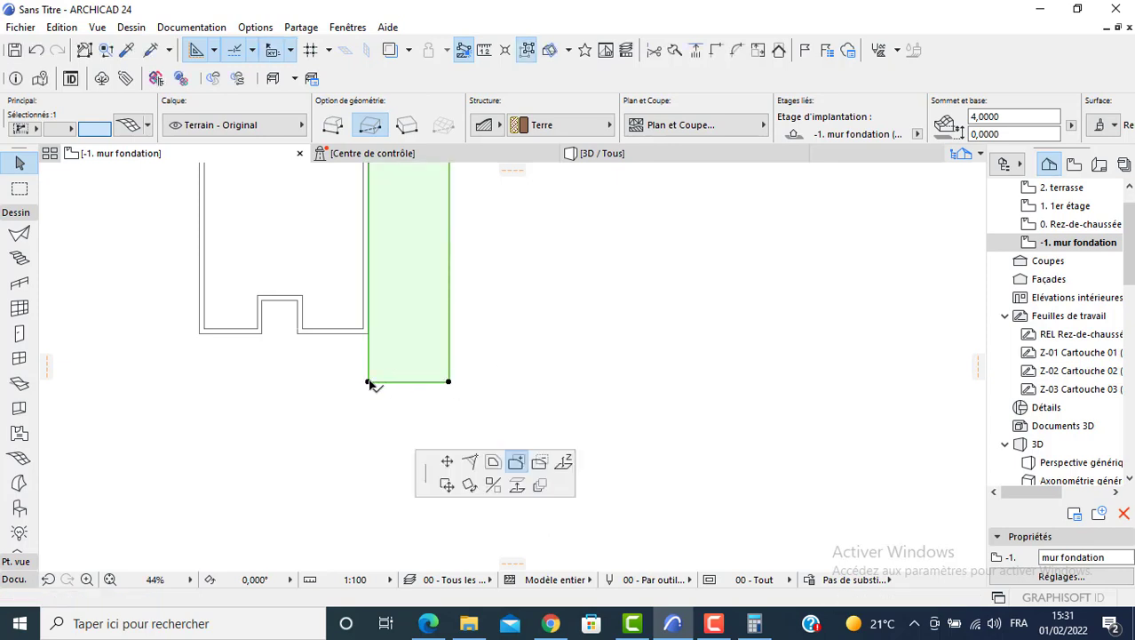
pyautogui.click(368, 334)
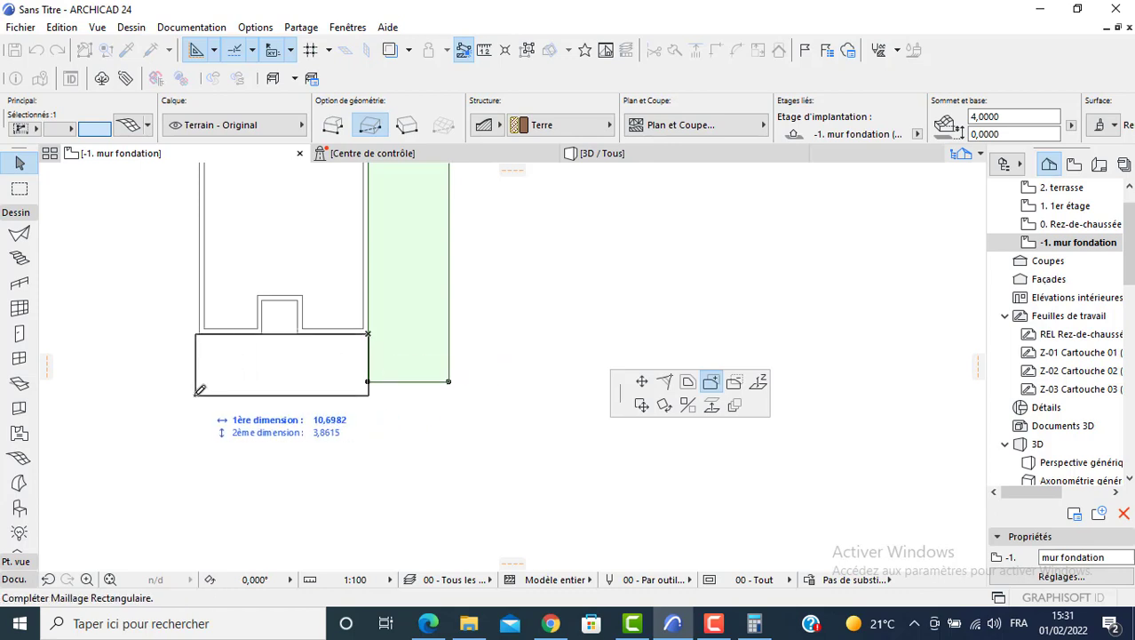
pyautogui.write('14')
pyautogui.press('Tab')
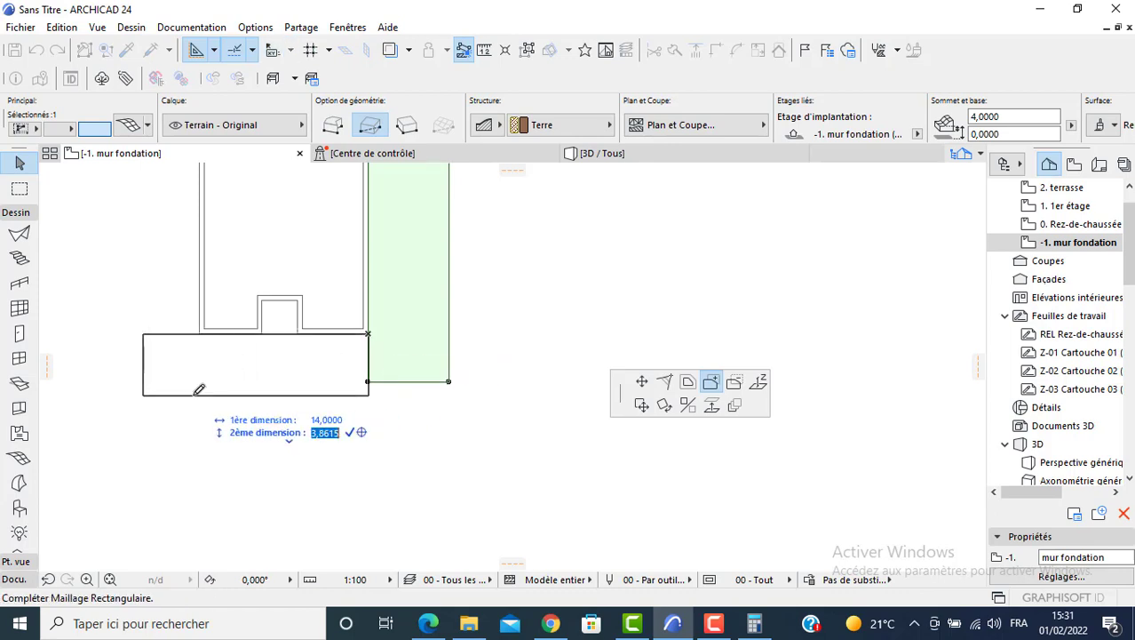
pyautogui.press('Return')
# Add a 5 m by 14 m rectangle to the mesh along the foundation's left side, from the outer lower-left corner.
pyautogui.moveTo(223, 383); pyautogui.dragTo(424, 405, button='middle')
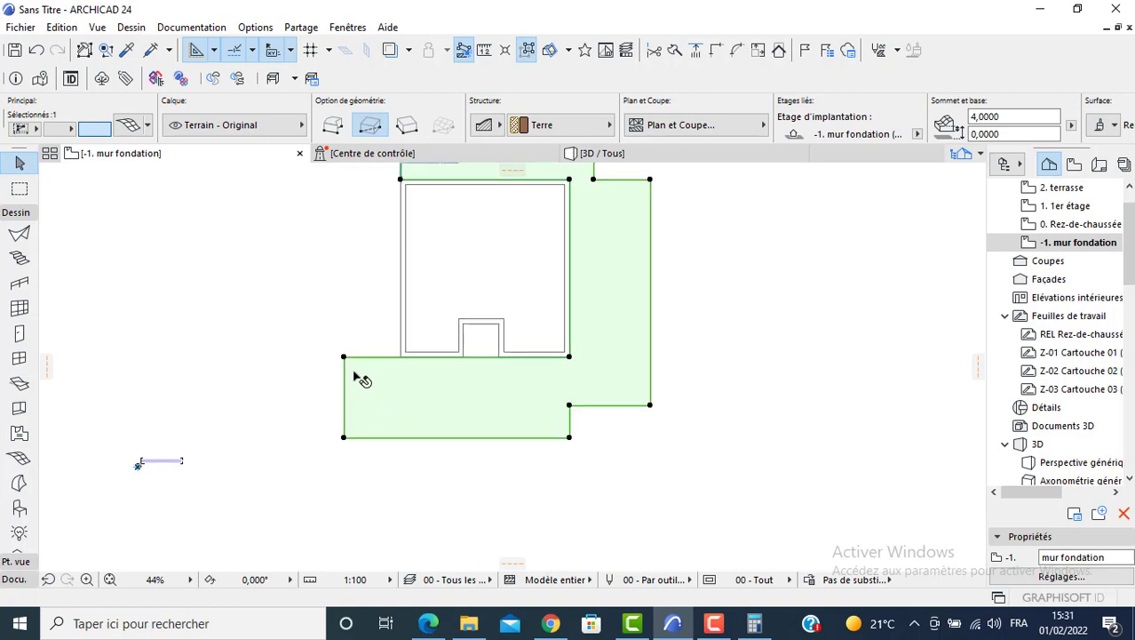
pyautogui.click(345, 358)
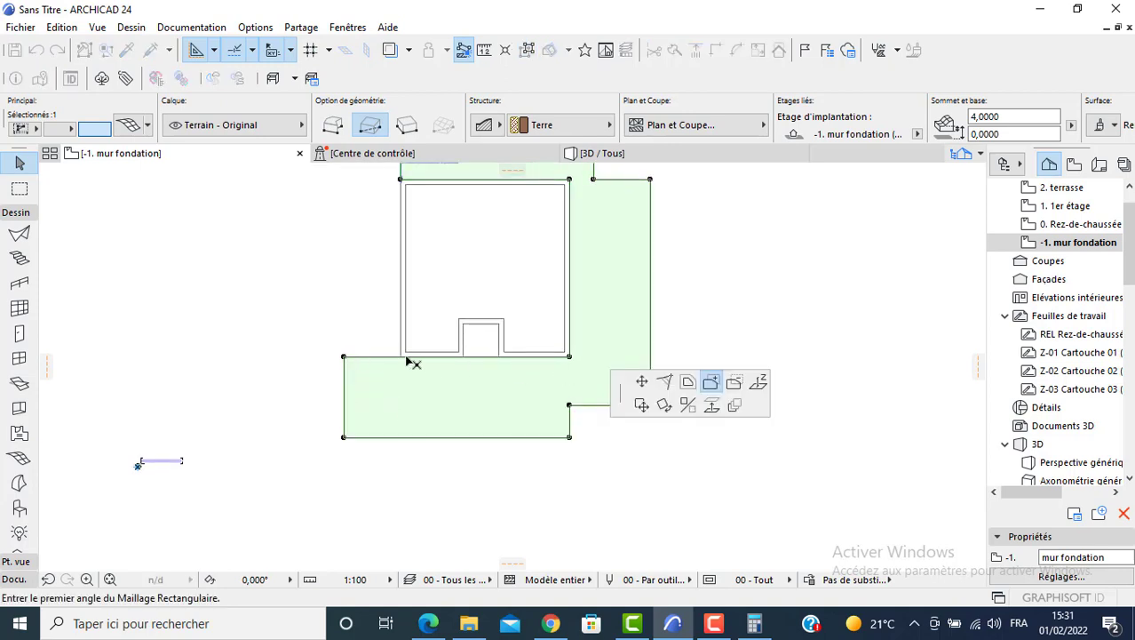
pyautogui.click(401, 357)
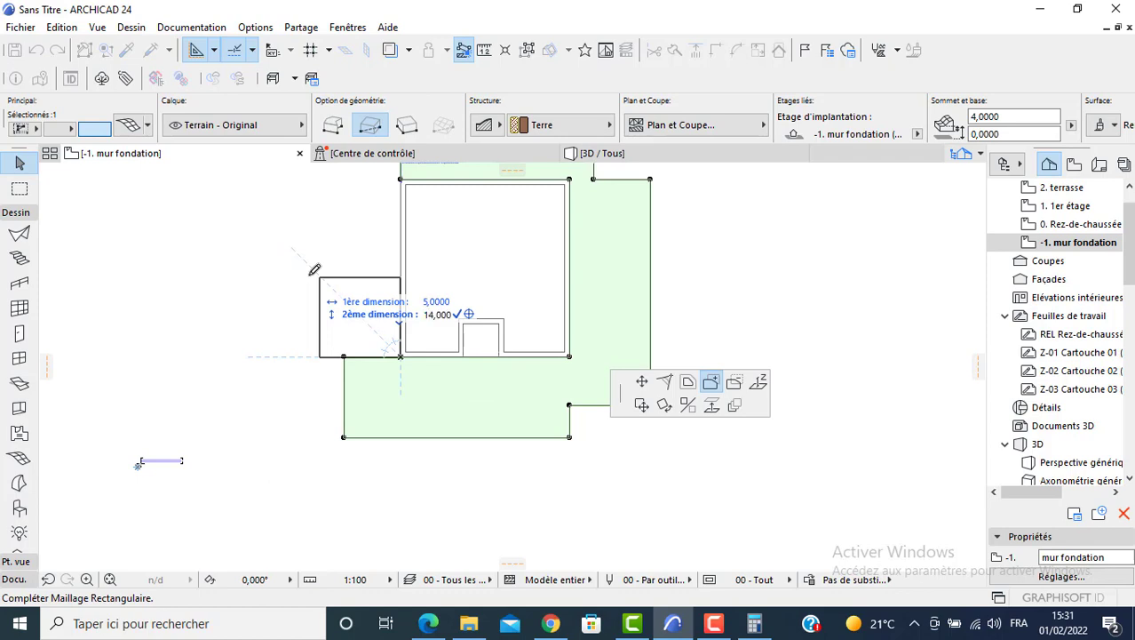
pyautogui.click(315, 269)
pyautogui.click(349, 247)
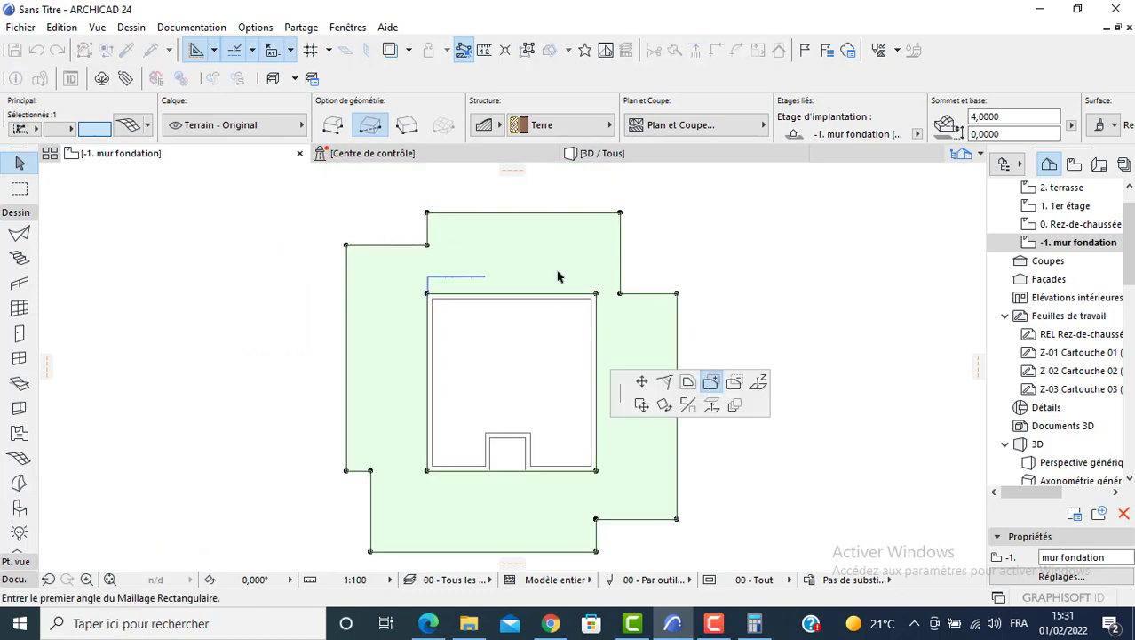
# Fill the terrain mesh's two missing upper corners with added rectangles, squaring off its upper edge.
pyautogui.click(427, 213)
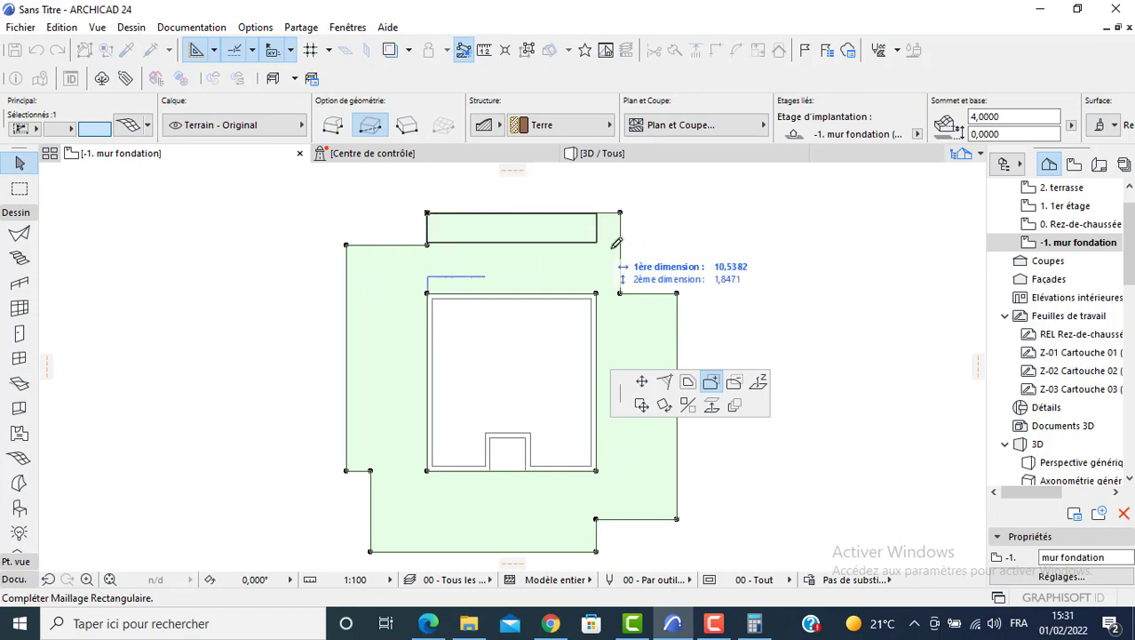
pyautogui.click(678, 291)
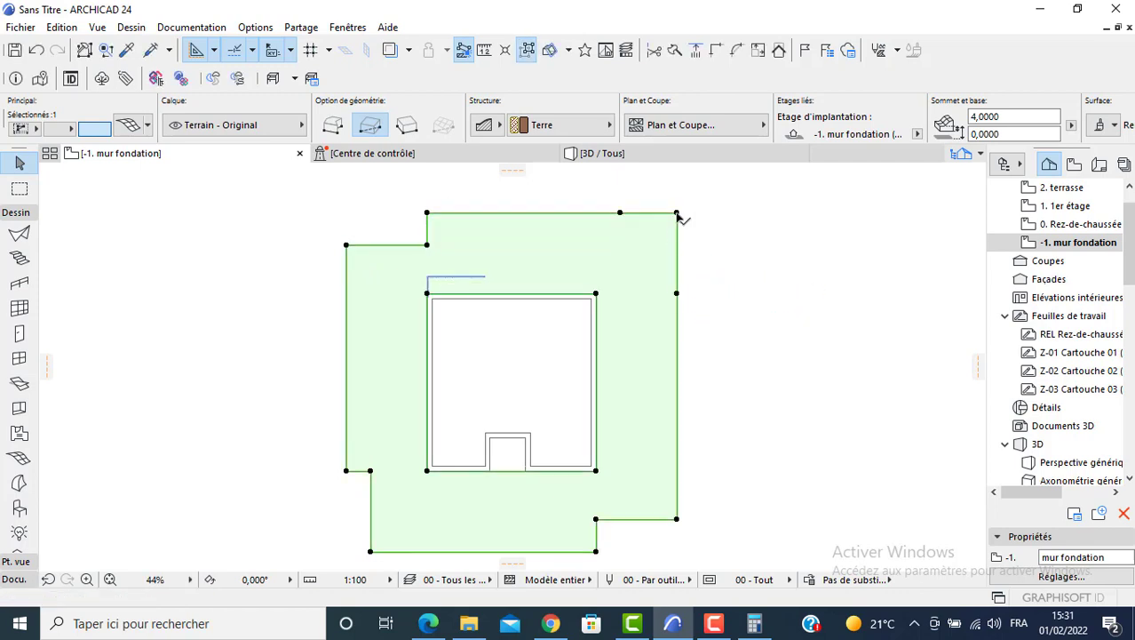
pyautogui.click(677, 213)
pyautogui.click(677, 213)
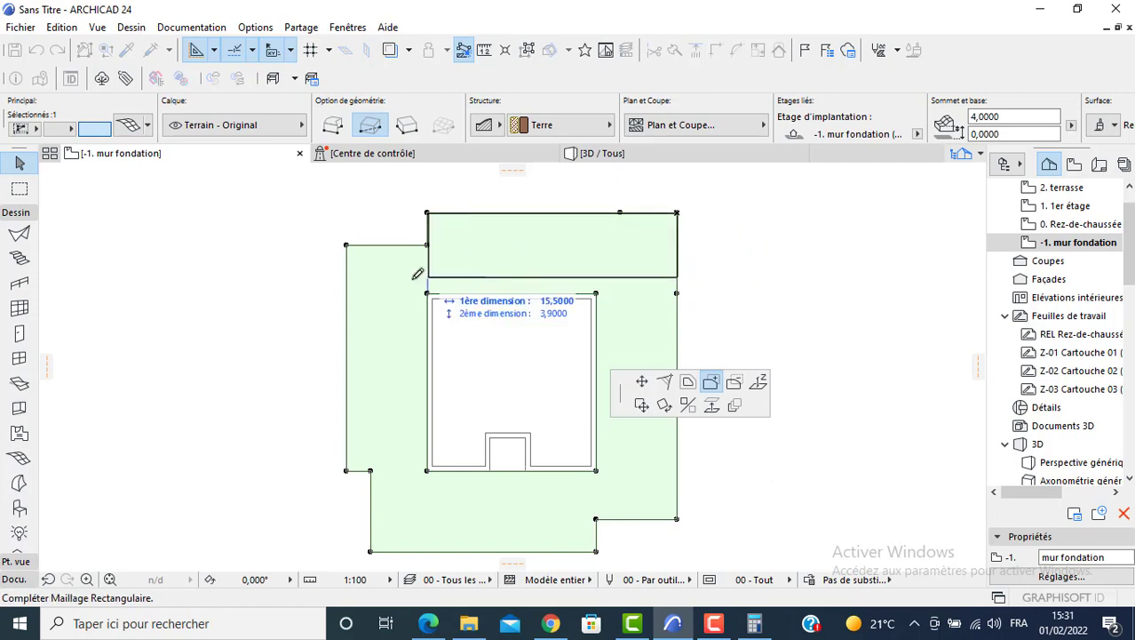
pyautogui.click(349, 292)
# Add rectangles to the terrain mesh's two lower corners so its outline becomes a complete rectangle around the house.
pyautogui.scroll(-4, 397, 309)
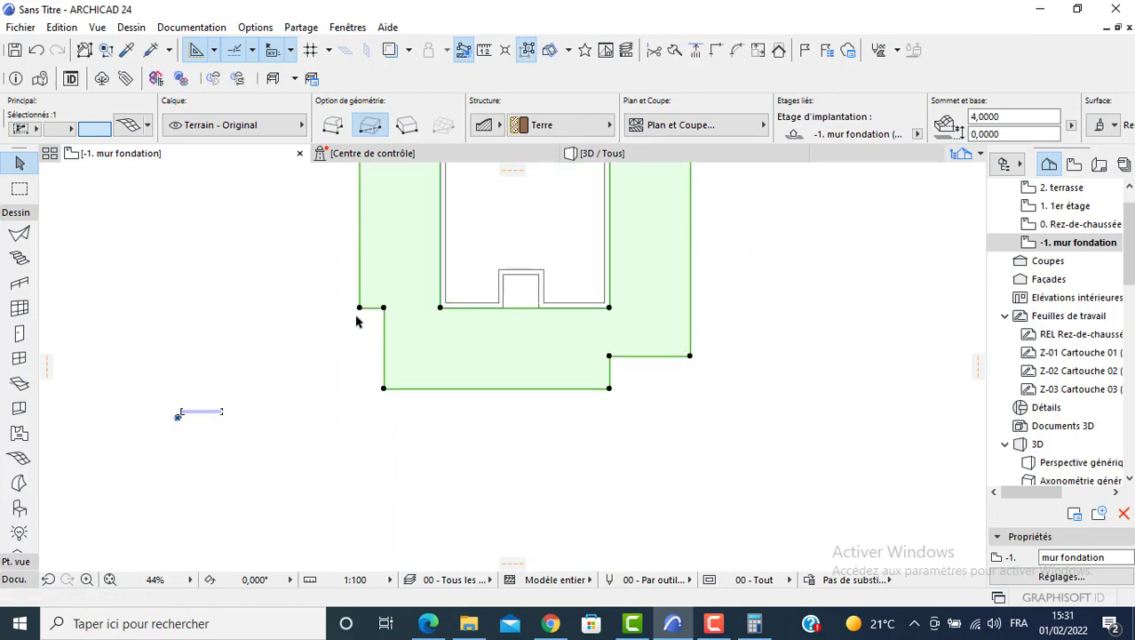
pyautogui.click(360, 309)
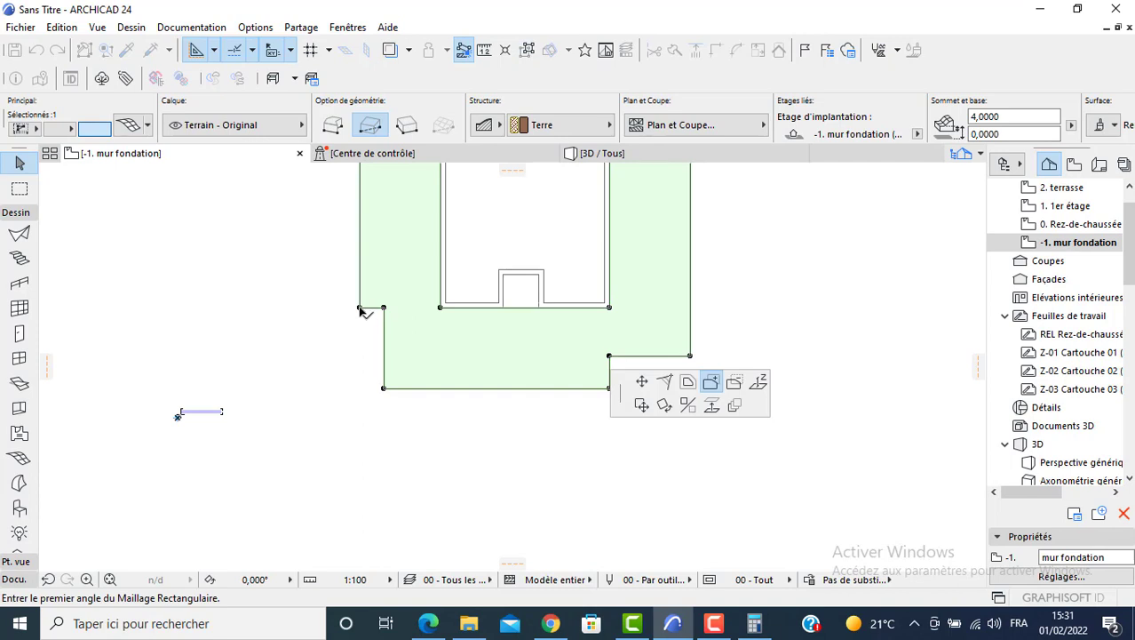
pyautogui.click(360, 309)
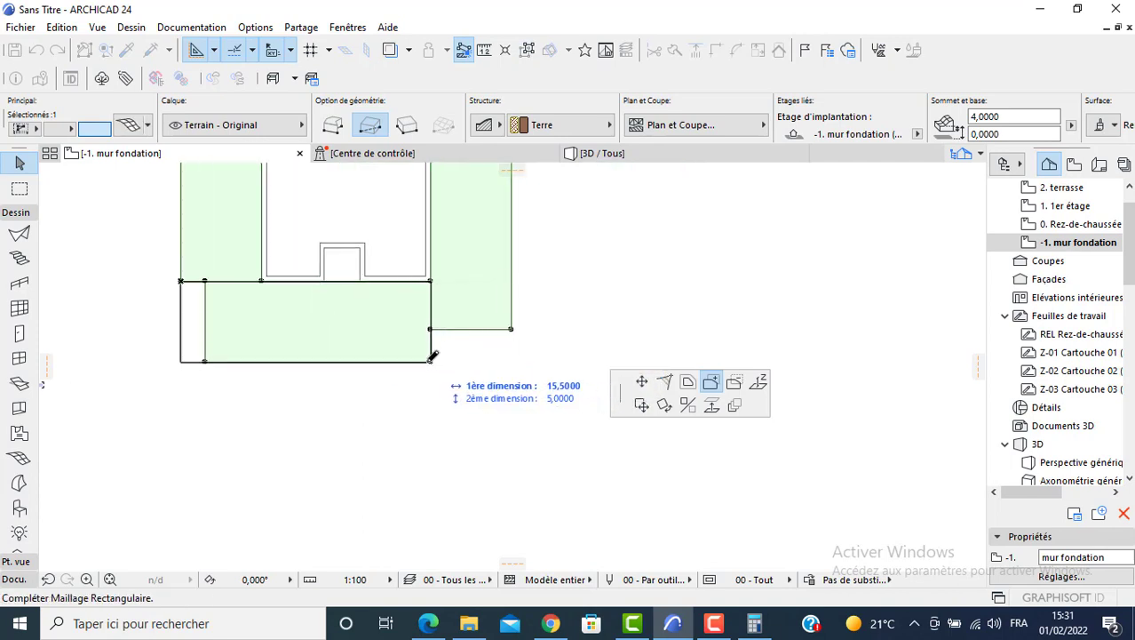
pyautogui.click(432, 359)
pyautogui.click(511, 329)
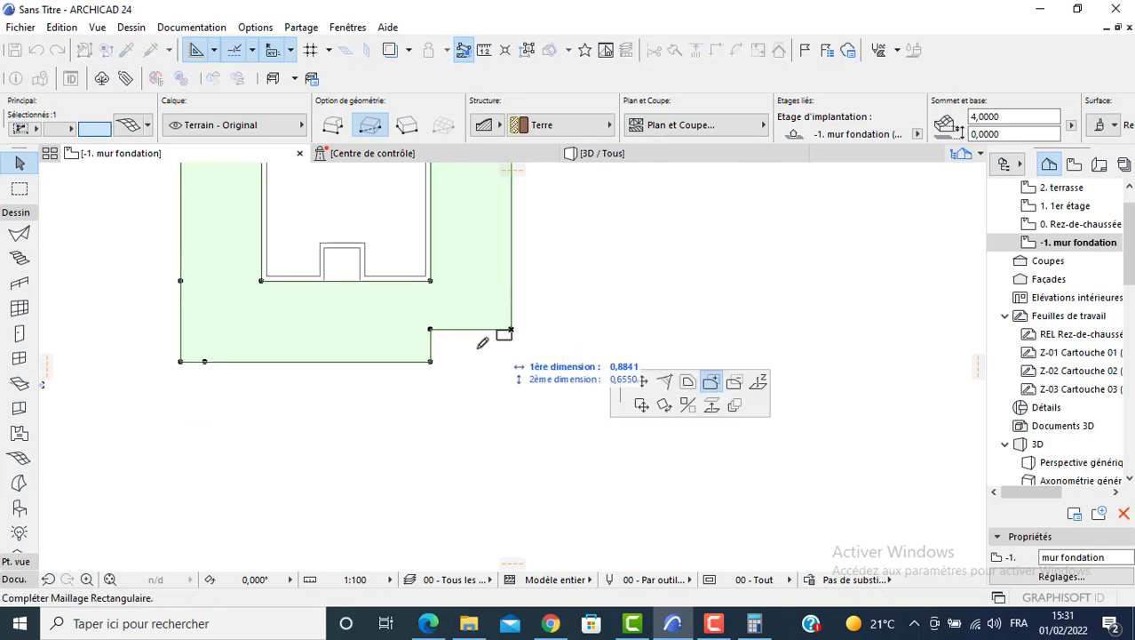
pyautogui.click(430, 360)
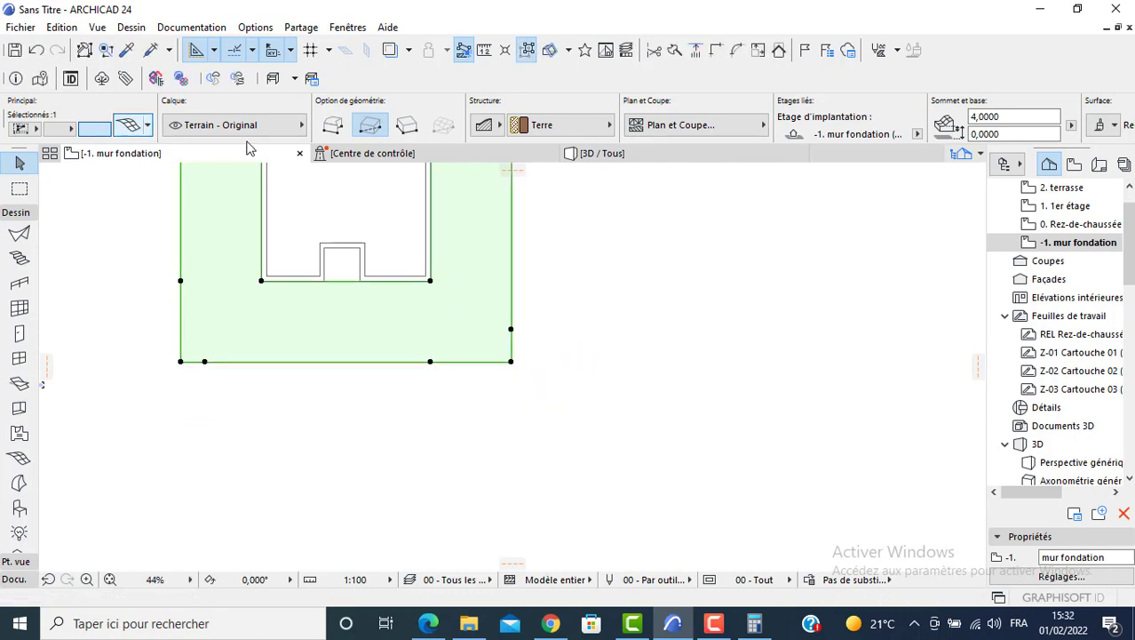
# Set the terrain mesh's height to 0.2 m and check the ground around the house in 3D.
pyautogui.hotkey('ctrl', 't')
pyautogui.write('0')
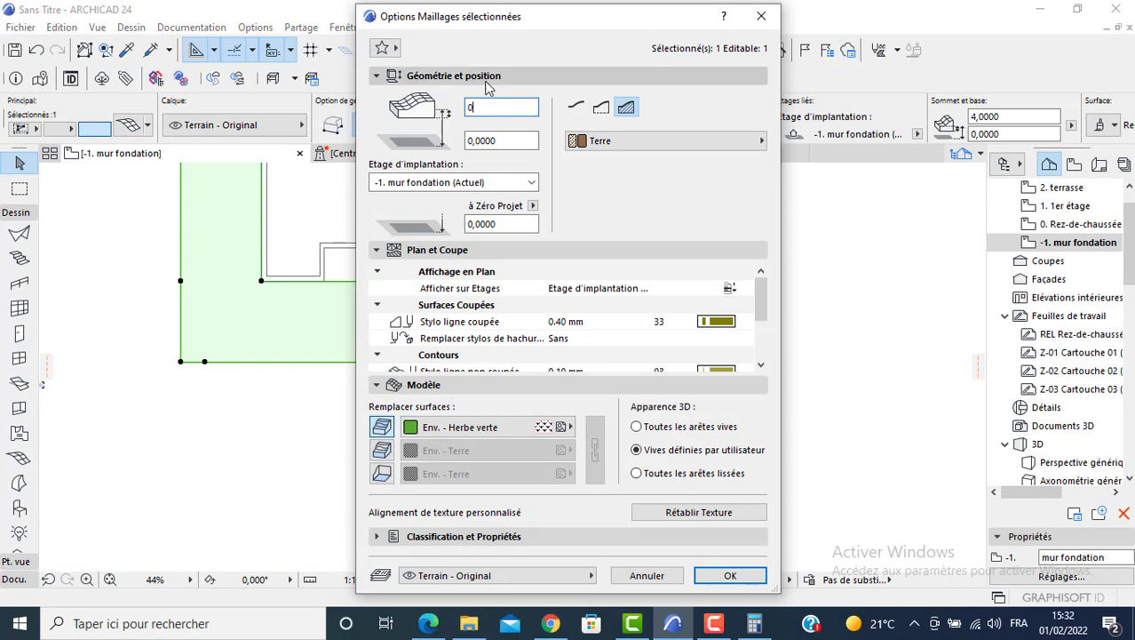
pyautogui.write(',2000')
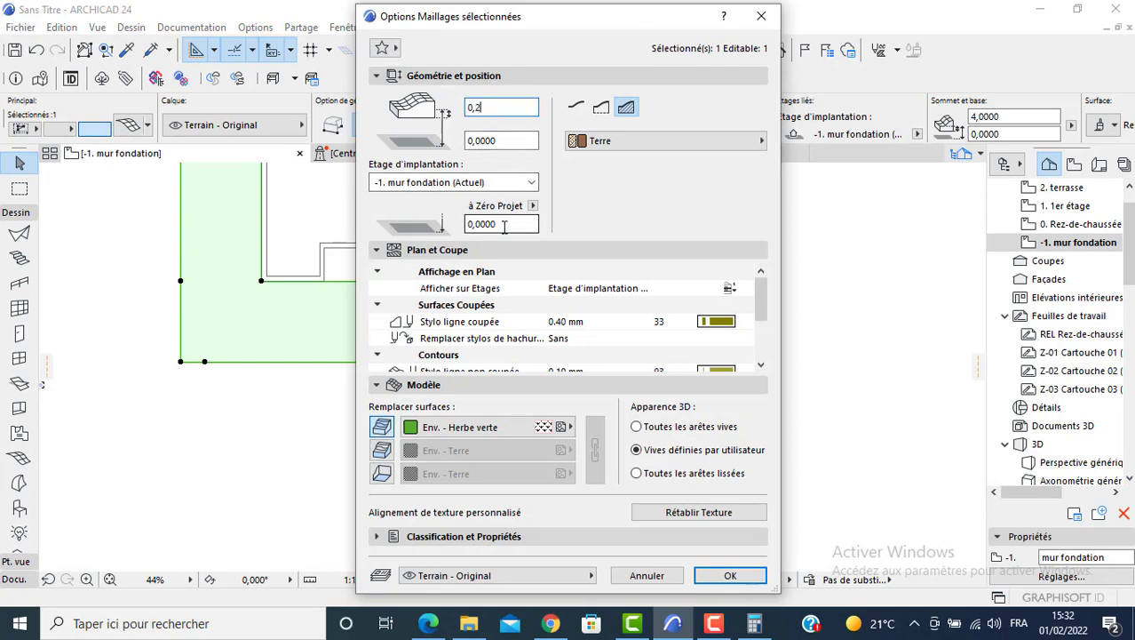
pyautogui.click(725, 574)
pyautogui.click(666, 355)
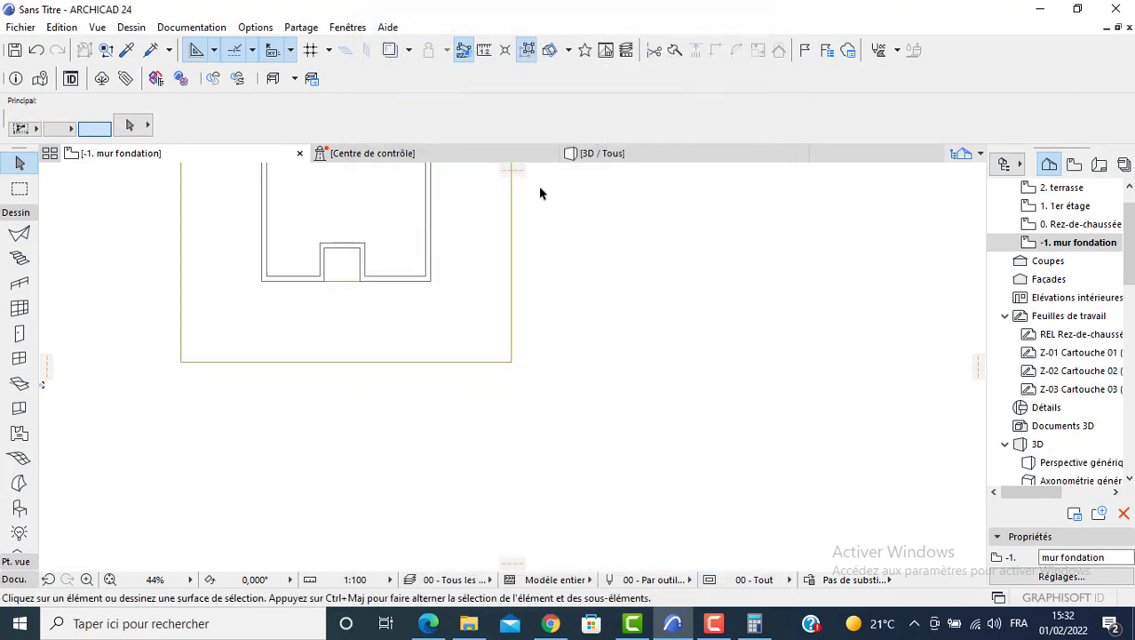
pyautogui.click(632, 154)
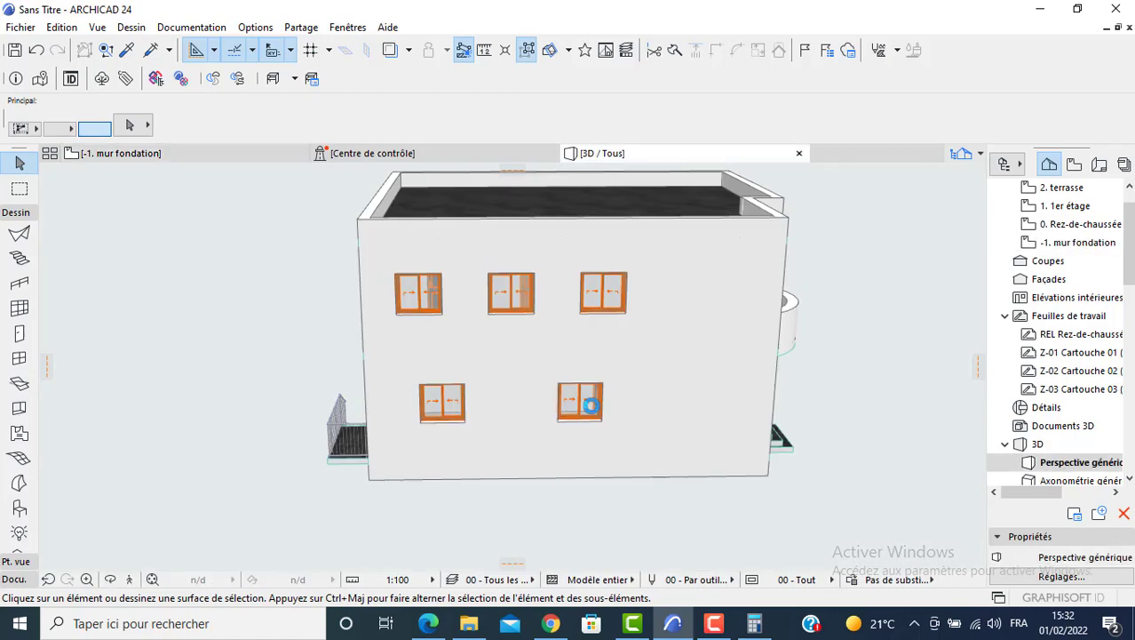
pyautogui.moveTo(744, 439)
pyautogui.keyDown('shift'); pyautogui.mouseDown(button='middle')
pyautogui.moveTo(580, 411)
pyautogui.moveTo(546, 428)
pyautogui.moveTo(428, 392)
pyautogui.moveTo(654, 452)
pyautogui.moveTo(677, 431)
pyautogui.moveTo(489, 444)
pyautogui.moveTo(550, 423)
pyautogui.moveTo(465, 417)
pyautogui.moveTo(736, 422)
pyautogui.mouseUp(button='middle'); pyautogui.keyUp('shift')
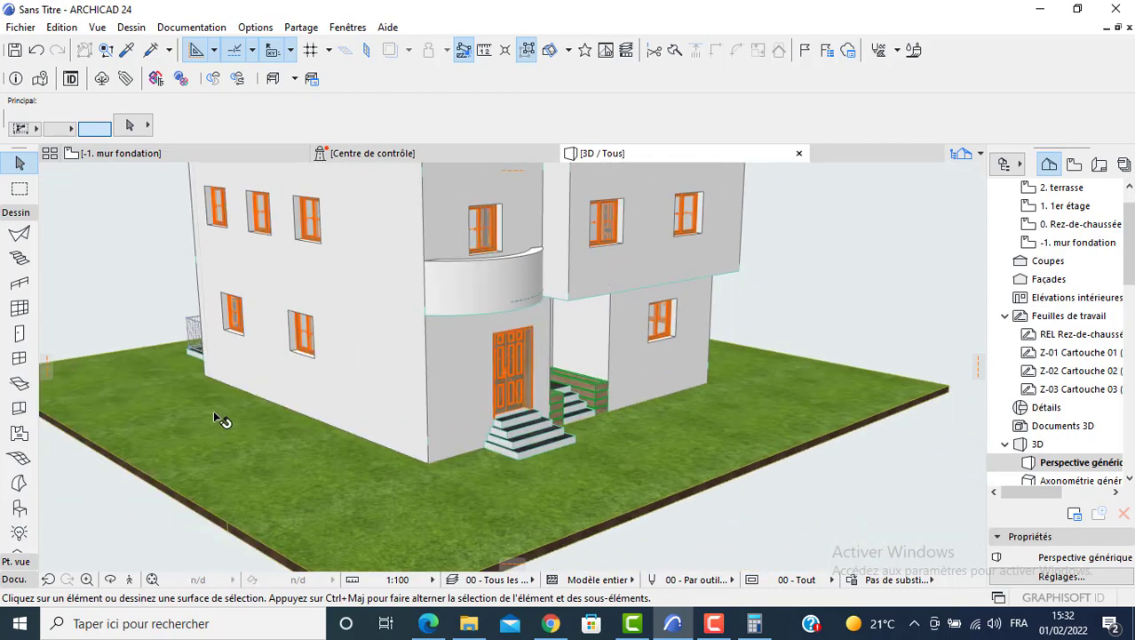
# Back in the foundation plan, search the object library for "PISC" and choose the rectangular pool Piscine paramétrable 2 24.
pyautogui.press('F2')
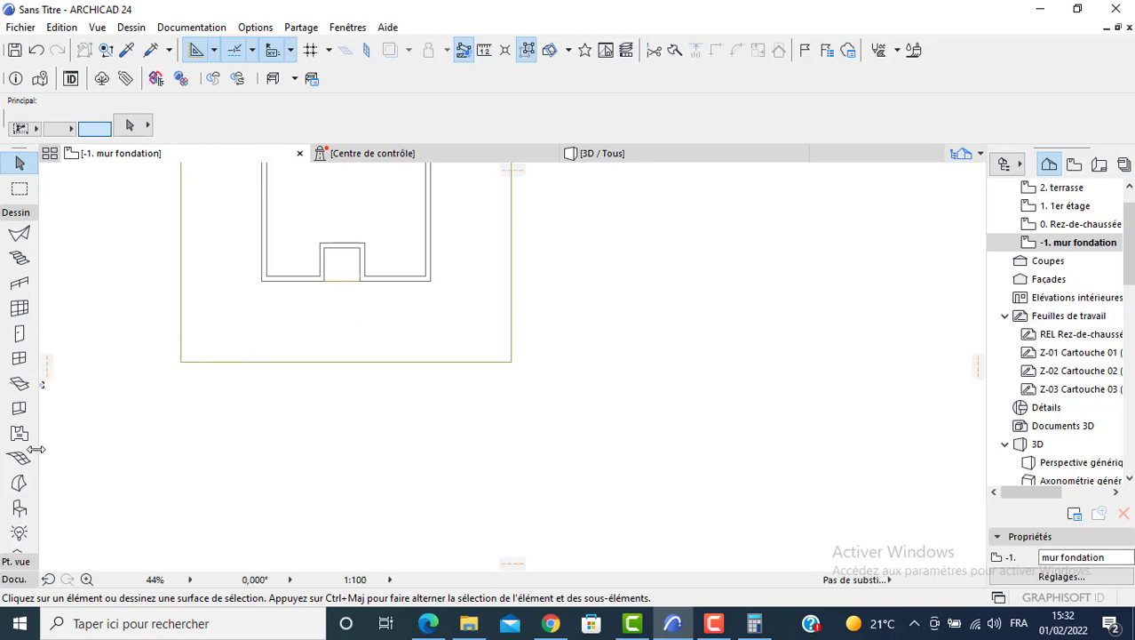
pyautogui.click(19, 508)
pyautogui.hotkey('ctrl', 't')
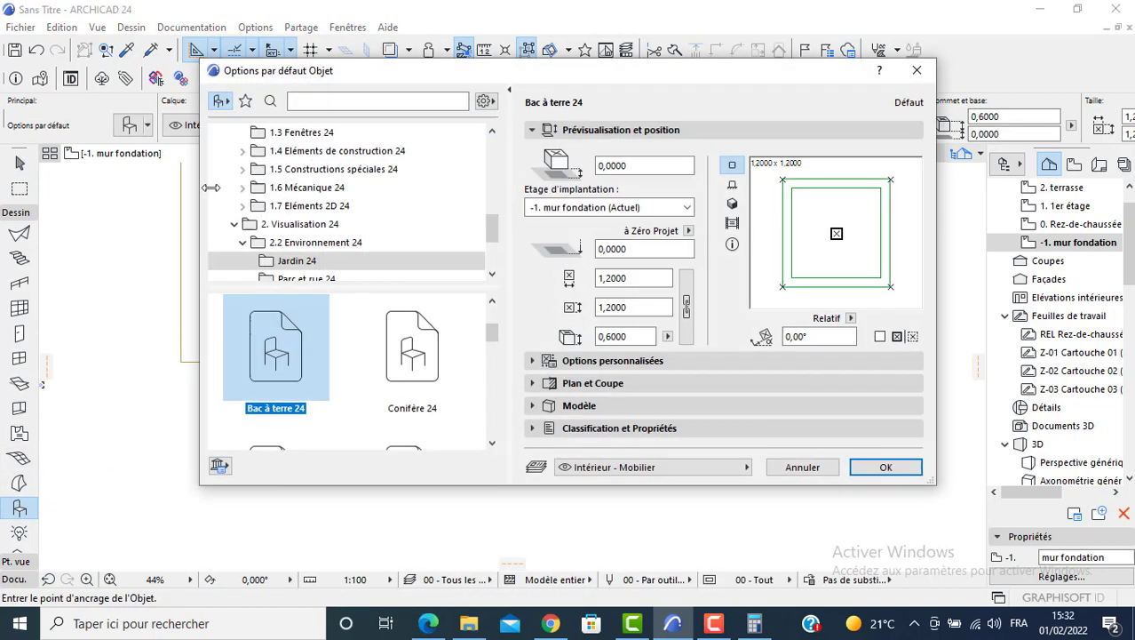
pyautogui.click(333, 102)
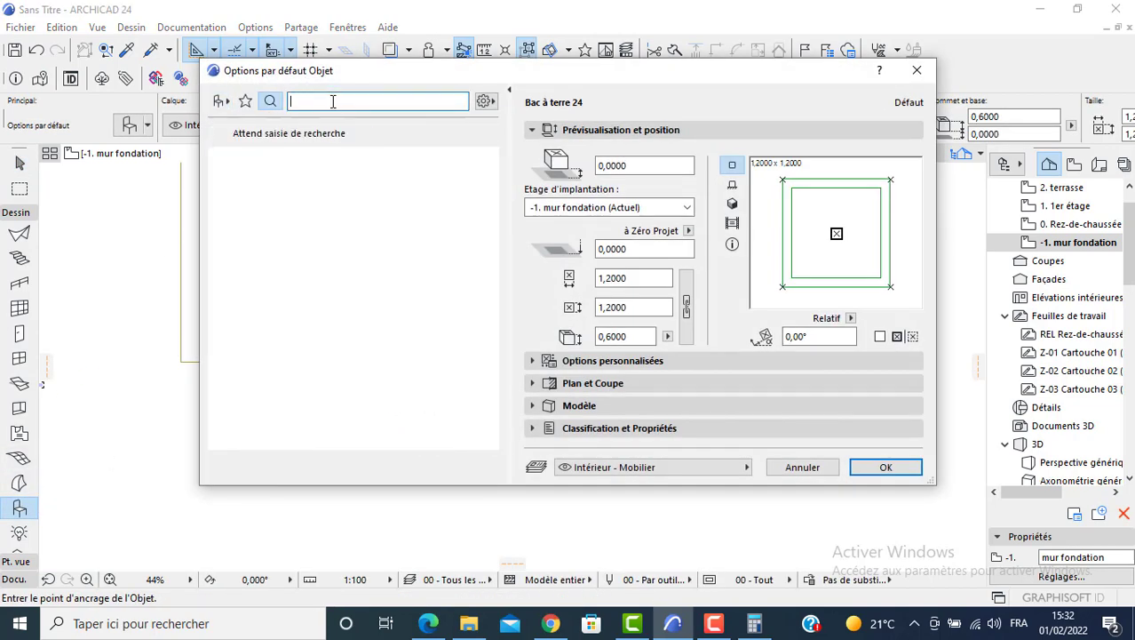
pyautogui.write('Pl')
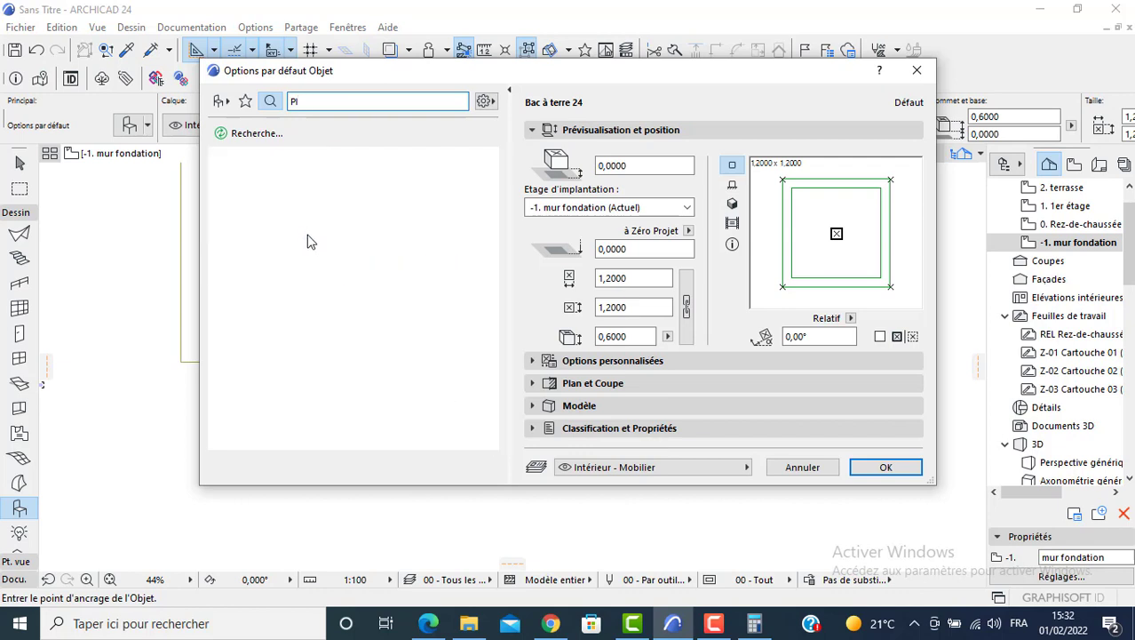
pyautogui.scroll(-2, 298, 238)
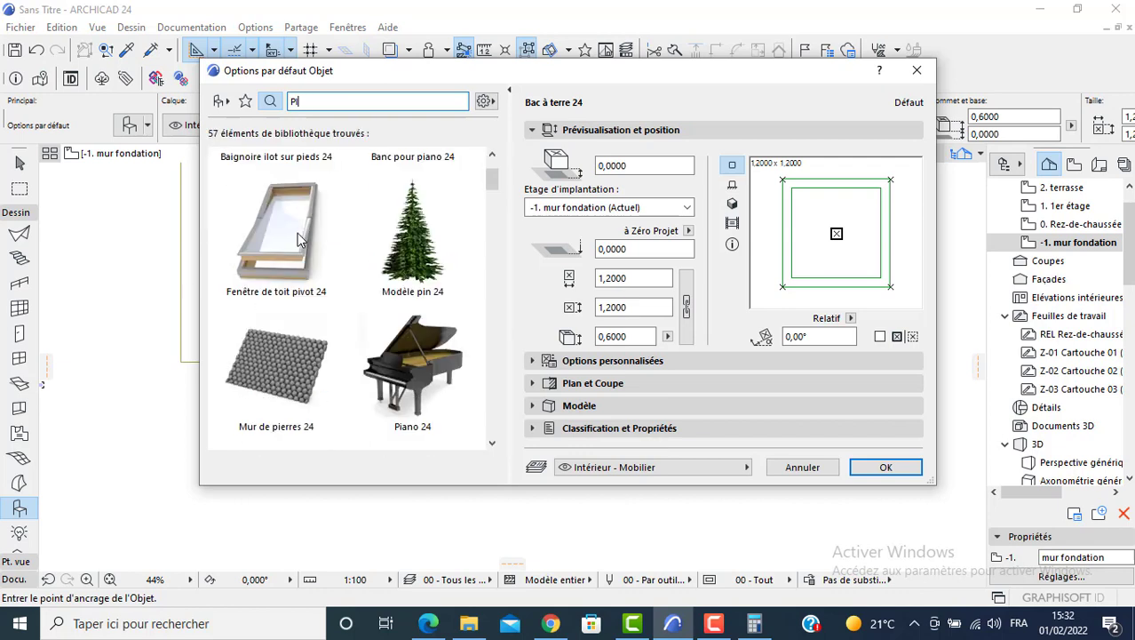
pyautogui.write('SC')
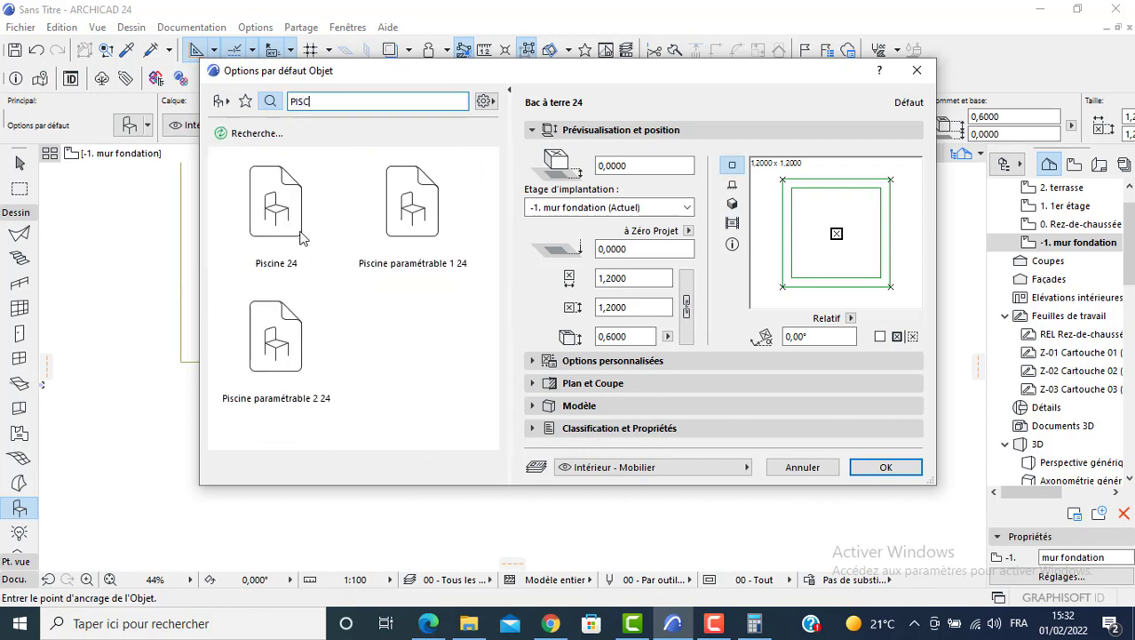
pyautogui.click(298, 326)
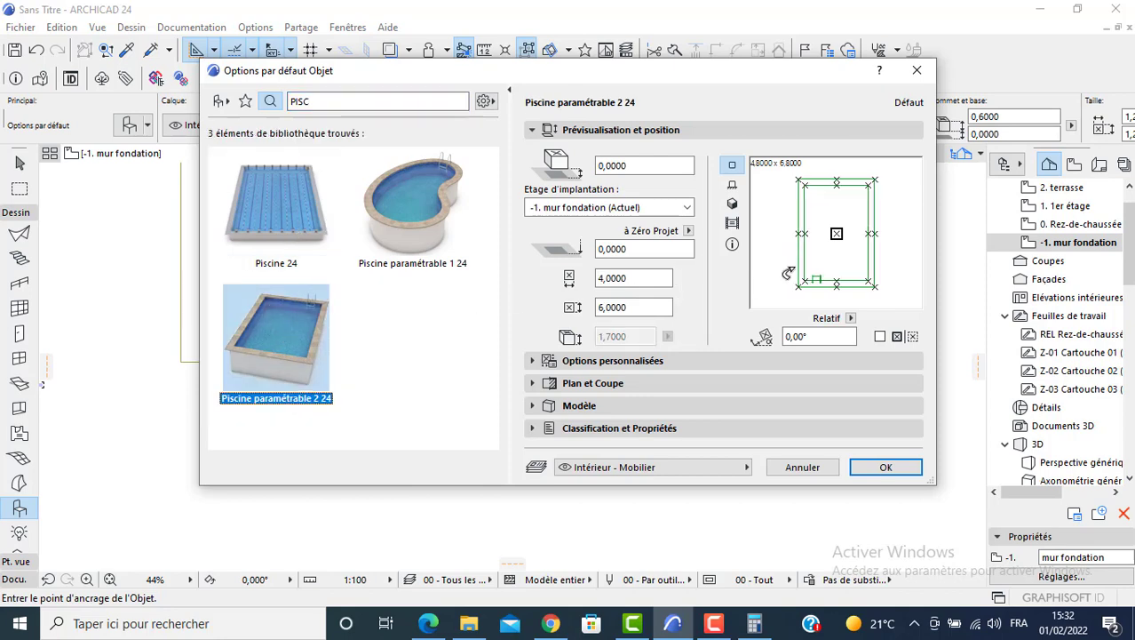
# Set the pool object's width to 3 m, keeping its 6 m length, and accept the settings.
pyautogui.doubleClick(631, 307)
pyautogui.click(628, 278)
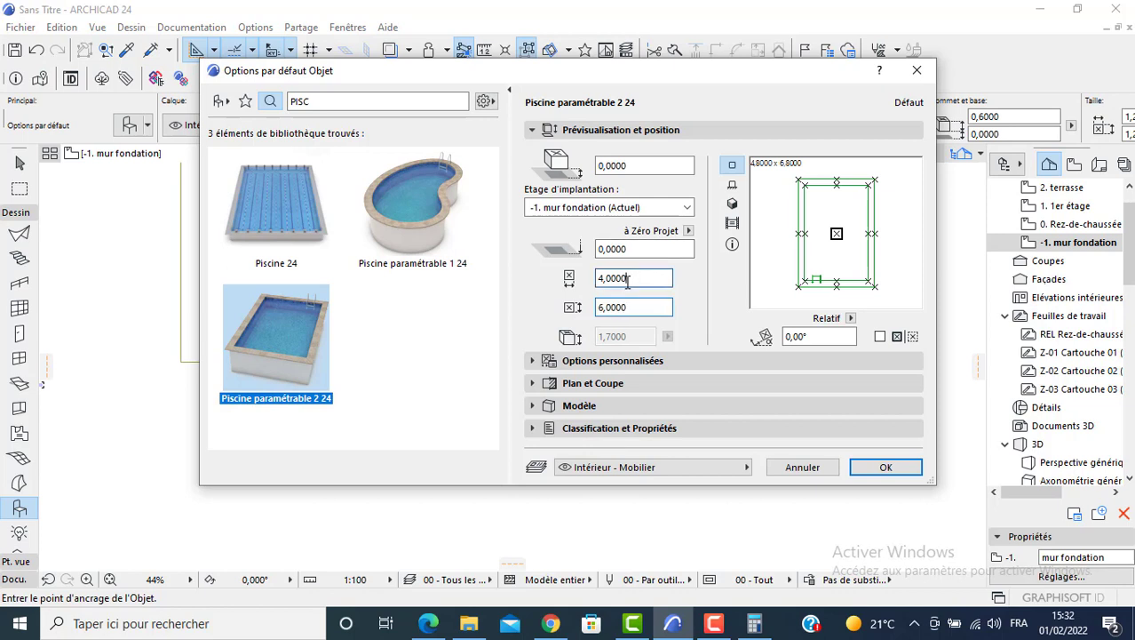
pyautogui.doubleClick(628, 279)
pyautogui.write('3')
pyautogui.press('Return')
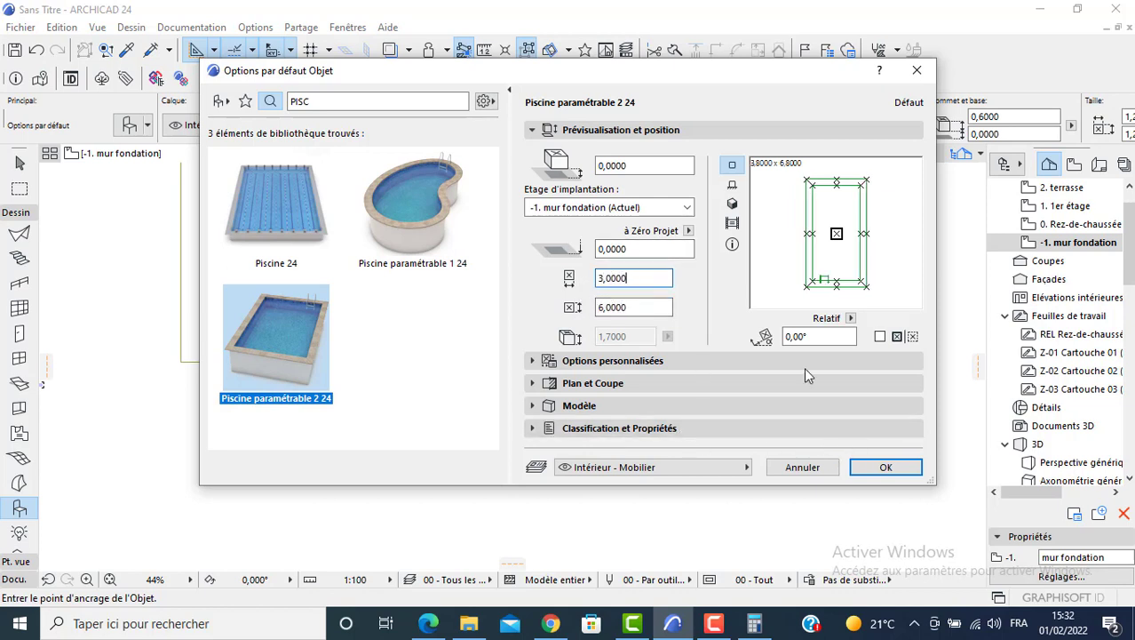
pyautogui.click(885, 467)
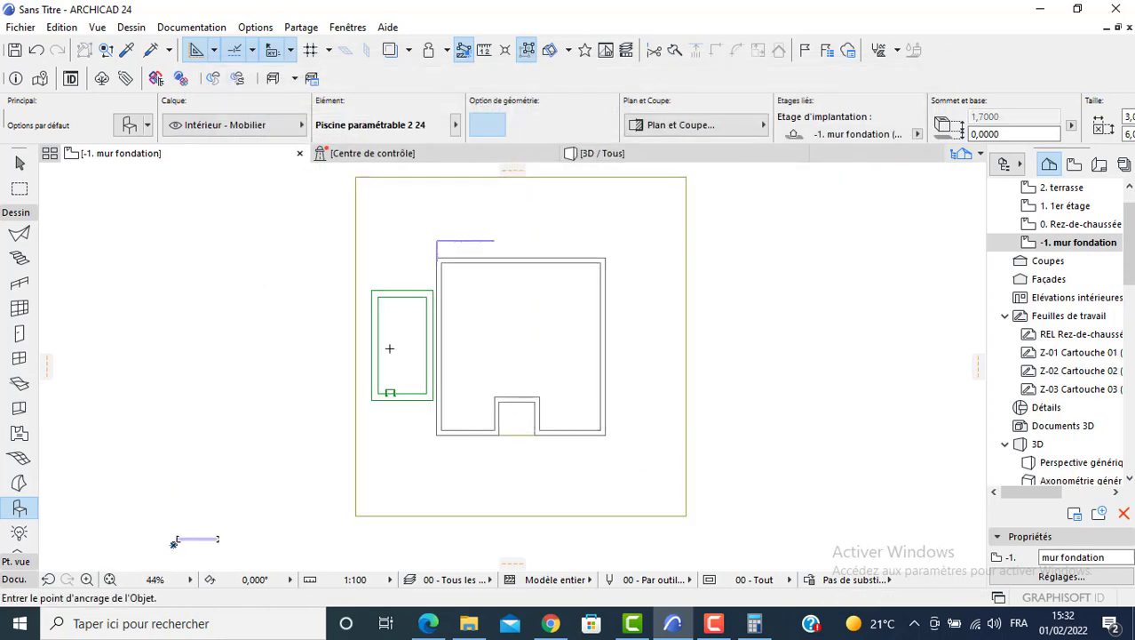
# Place the pool left of the house and move its outer upper-left corner onto the terrain's left edge.
pyautogui.press('Escape')
pyautogui.click(389, 332)
pyautogui.scroll(5, 386, 304)
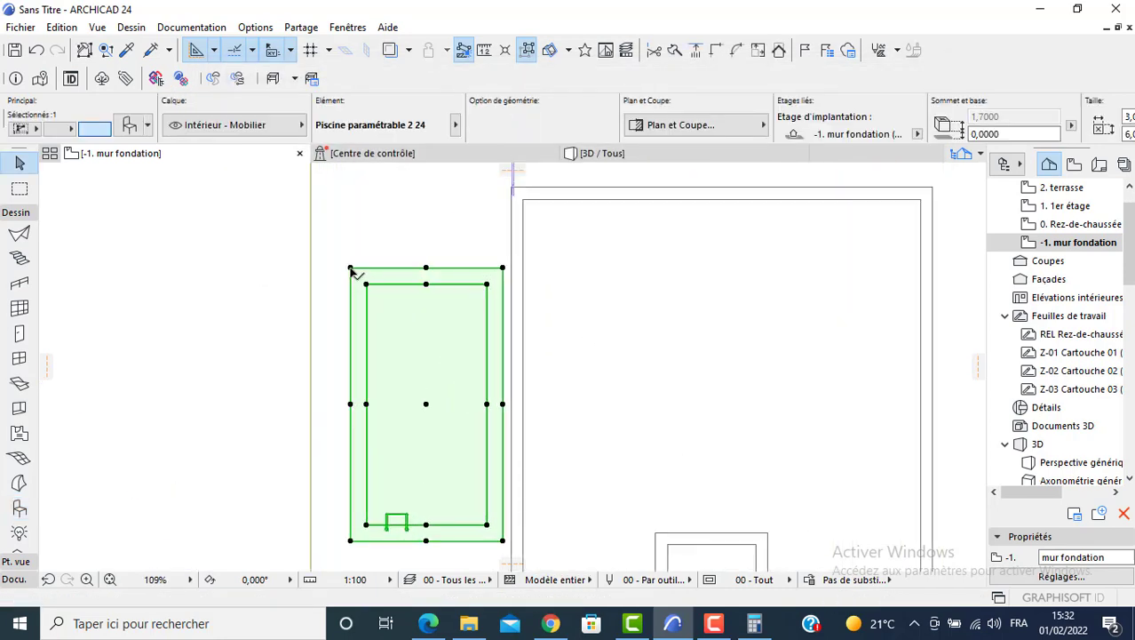
pyautogui.click(351, 269)
pyautogui.click(311, 268)
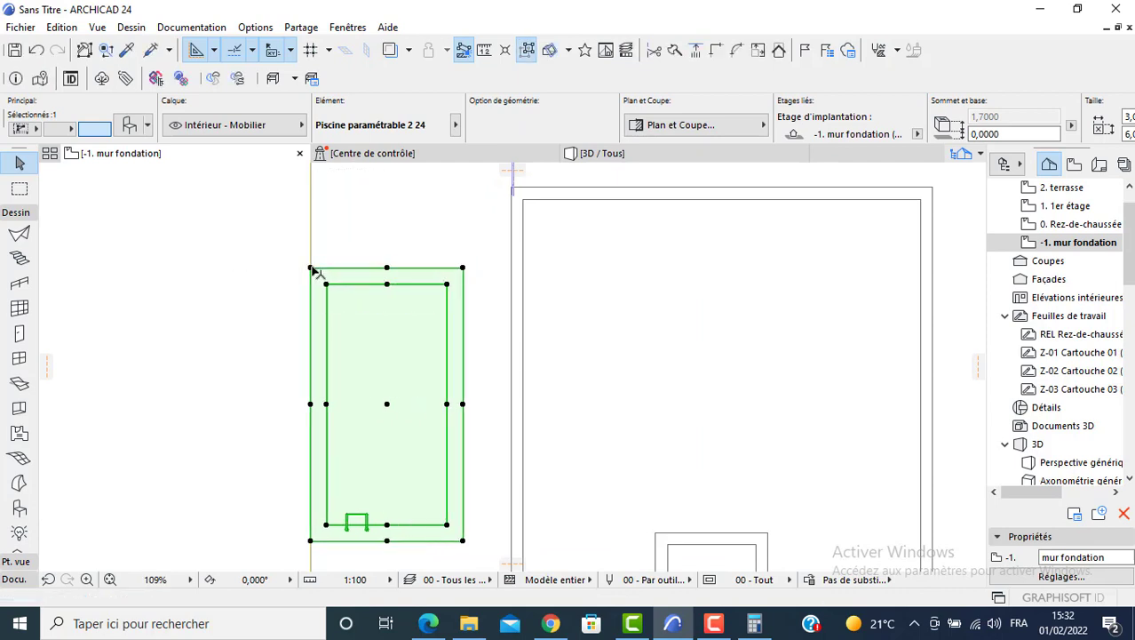
# Move the pool 0.5 m to the right, away from the terrain's left edge.
pyautogui.click(311, 268)
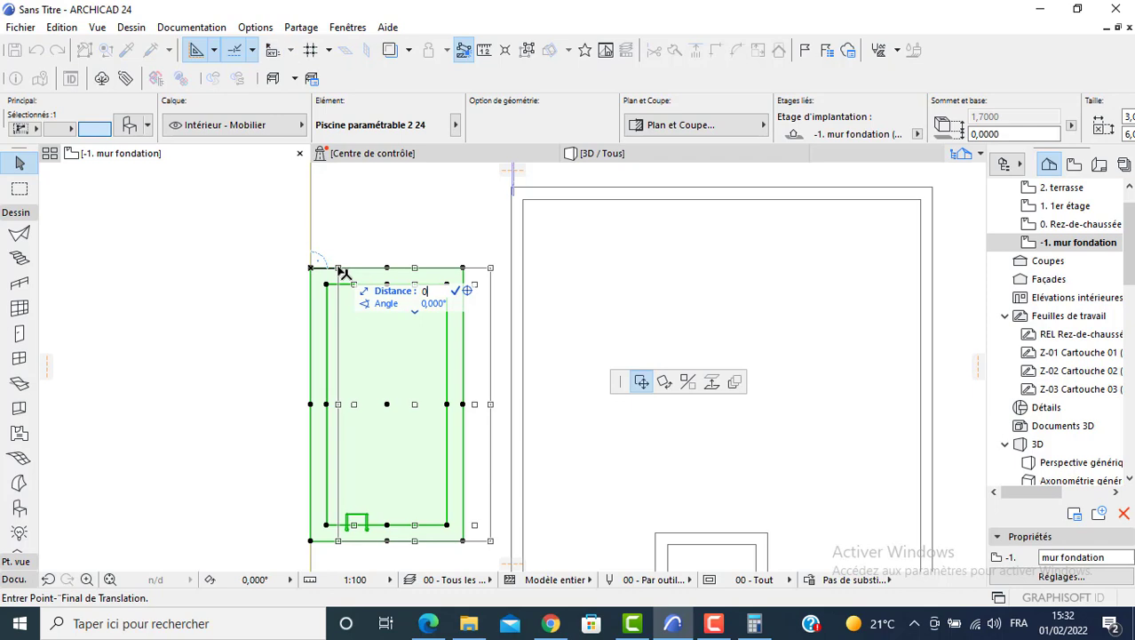
pyautogui.write(',5')
pyautogui.press('Return')
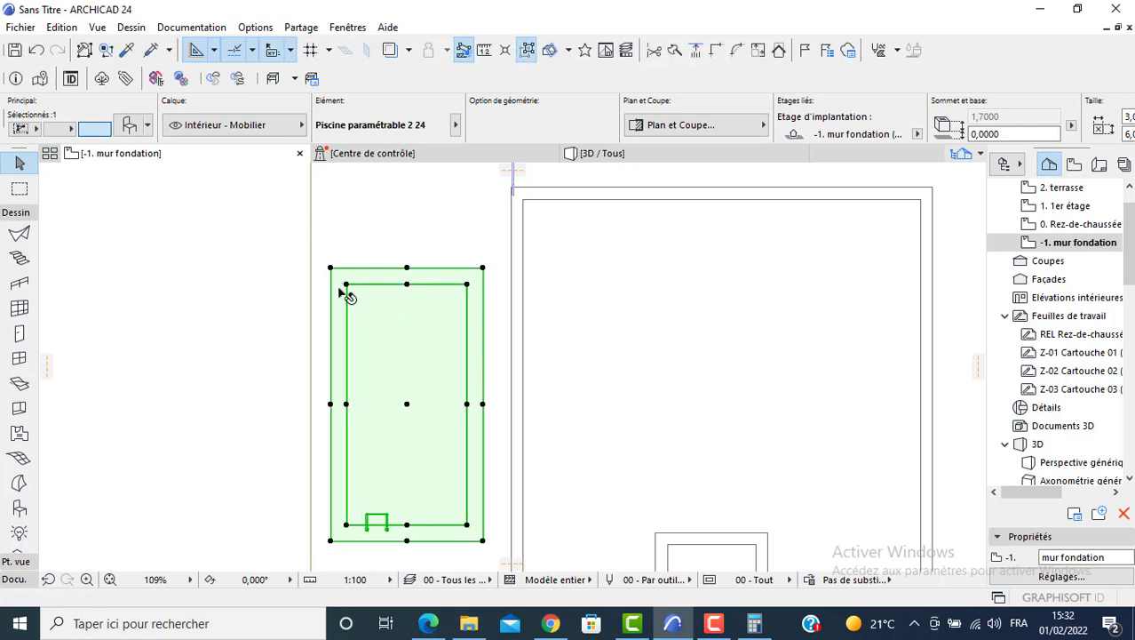
pyautogui.scroll(-2, 356, 317)
pyautogui.scroll(-2, 371, 358)
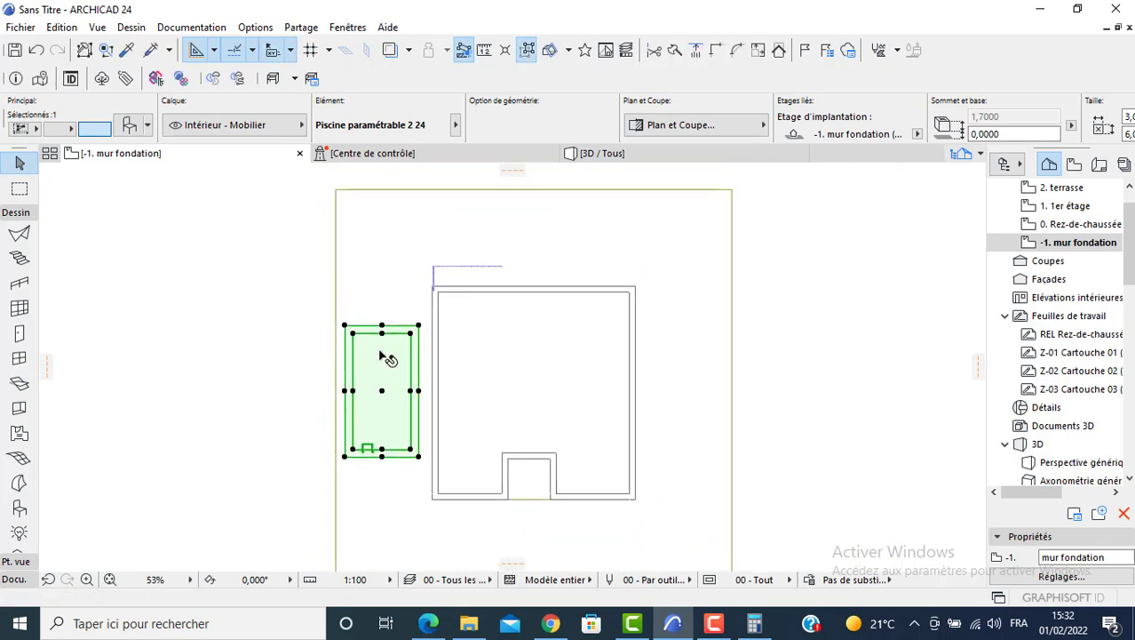
pyautogui.click(633, 190)
# In the 3D view, lower the pool by its 1.7 m height so its rim sits at its former base level.
pyautogui.click(604, 153)
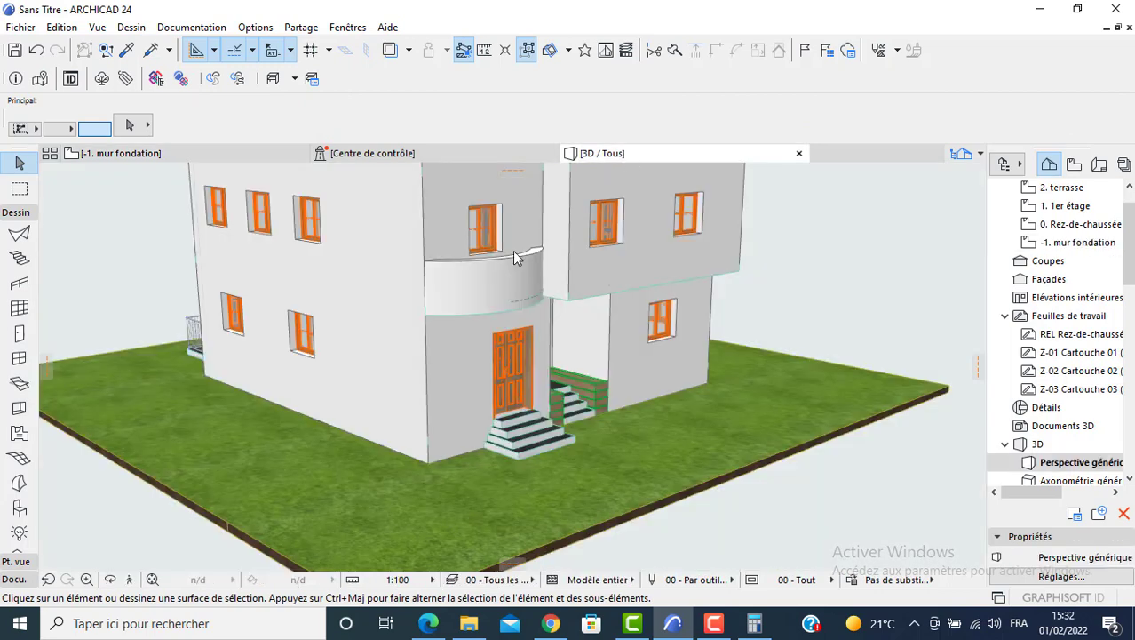
pyautogui.click(281, 392)
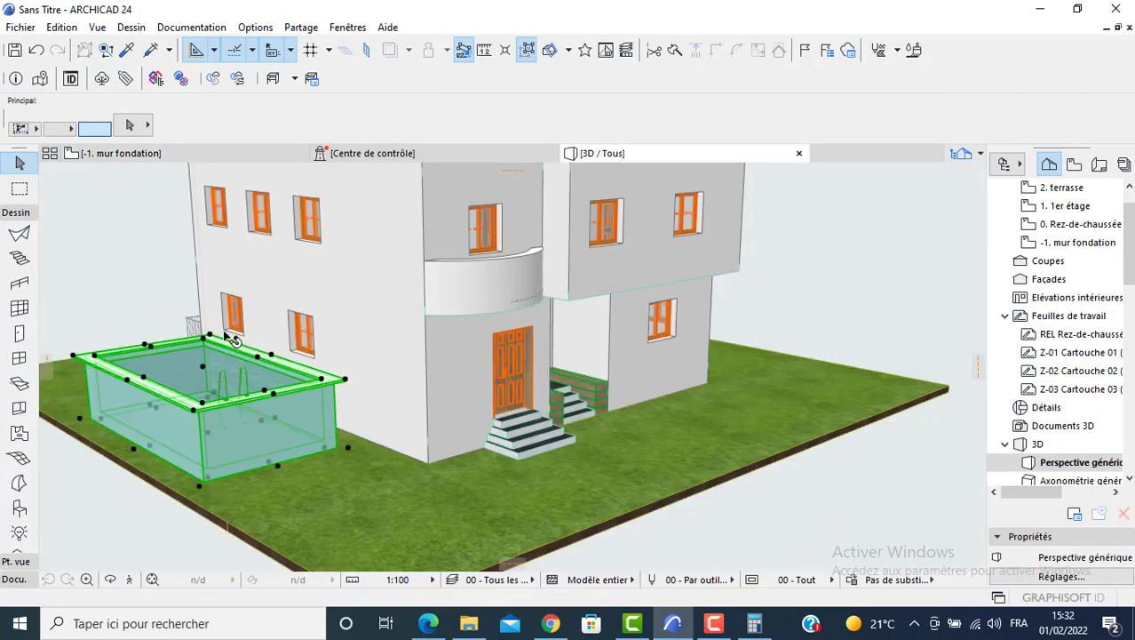
pyautogui.click(346, 382)
pyautogui.click(347, 449)
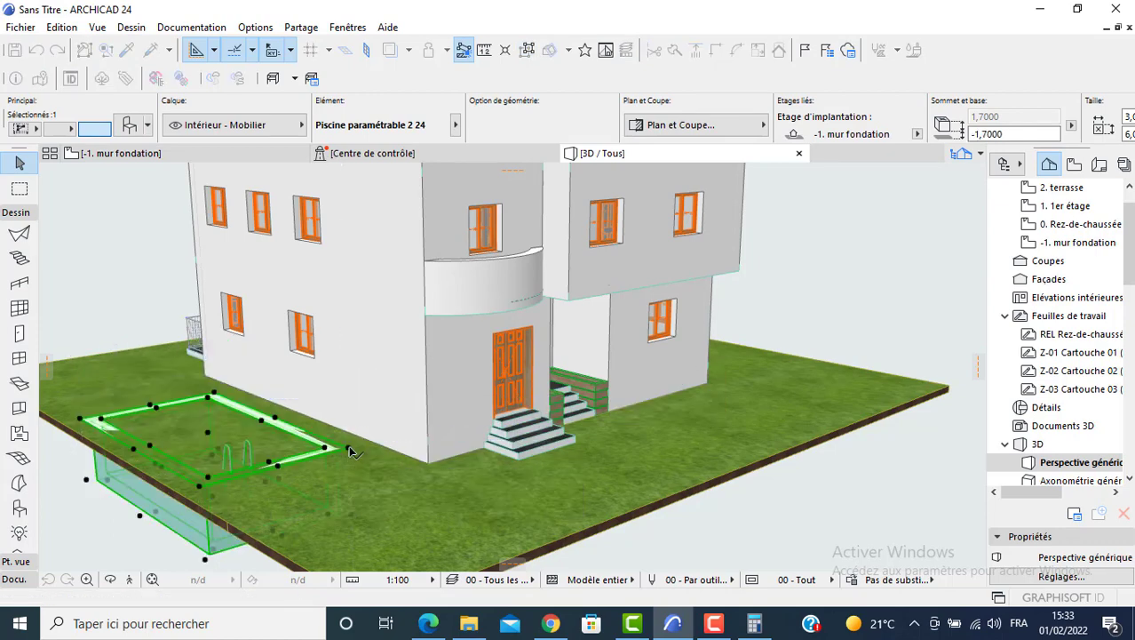
pyautogui.press('Escape')
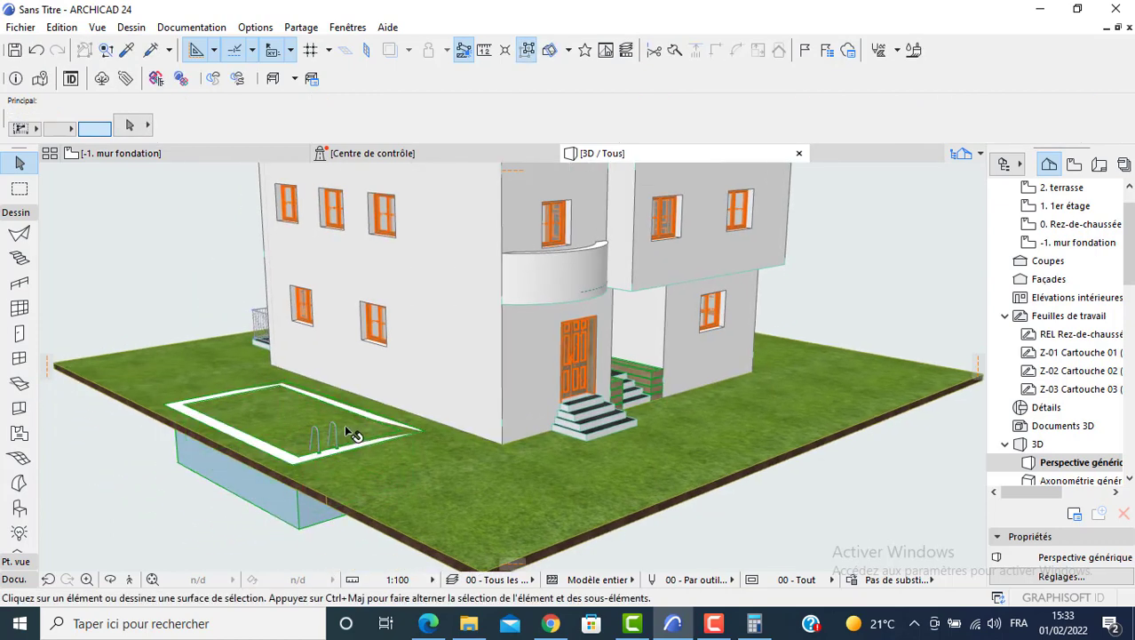
# In the floor plan, cut a rectangular hole in the terrain mesh along the pool's outer outline and check it in 3D.
pyautogui.press('F2')
pyautogui.click(372, 300)
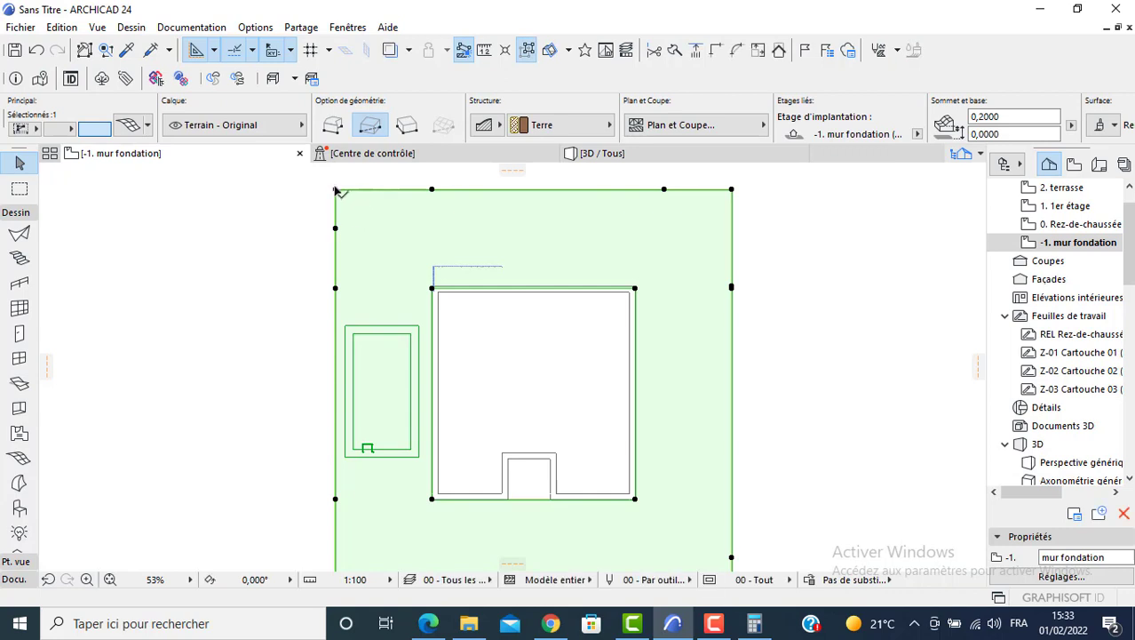
pyautogui.click(737, 382)
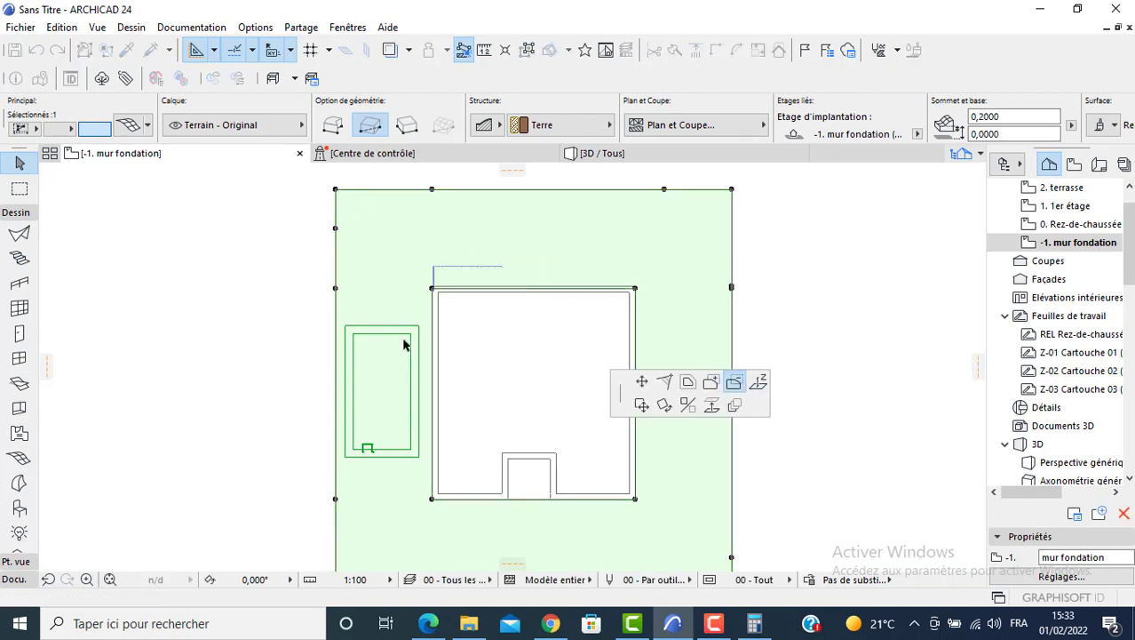
pyautogui.click(345, 325)
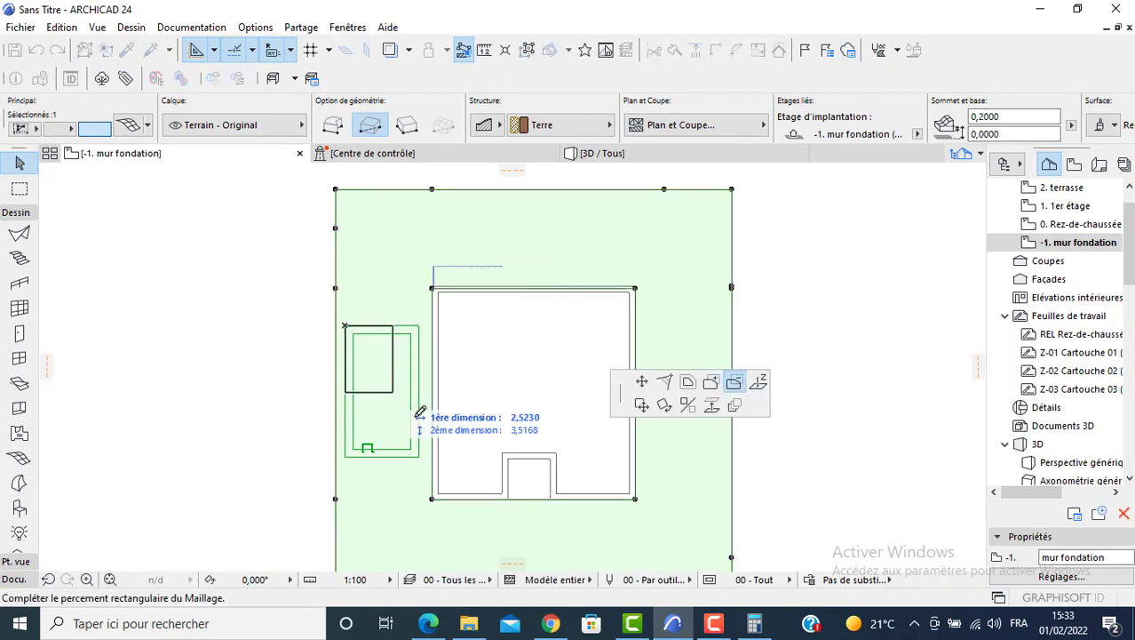
pyautogui.click(418, 456)
pyautogui.click(382, 407)
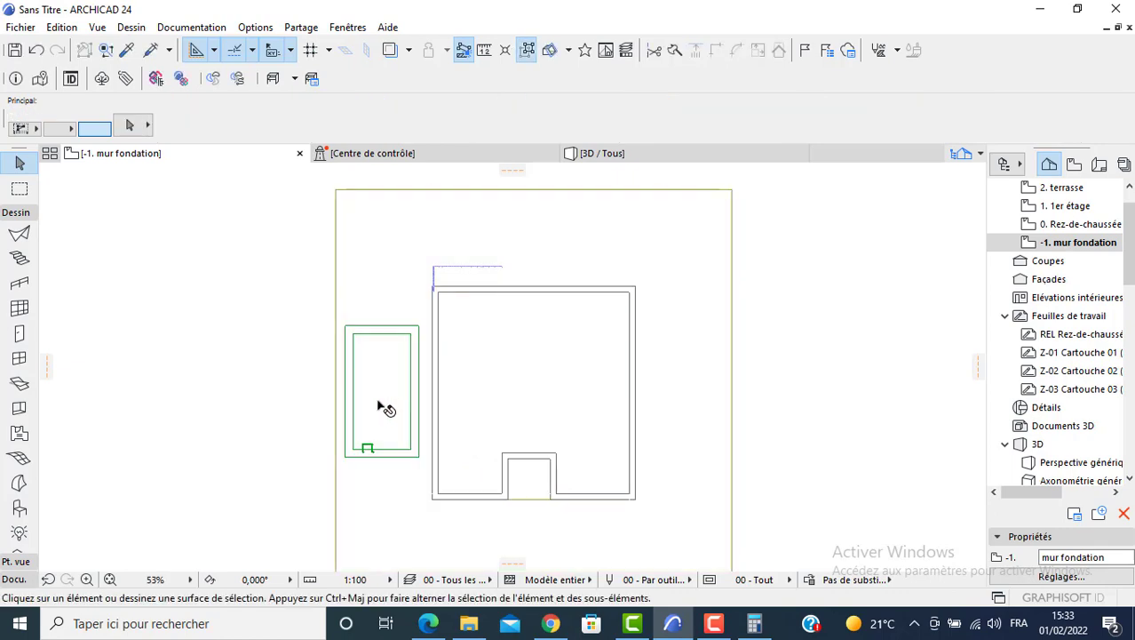
pyautogui.press('F3')
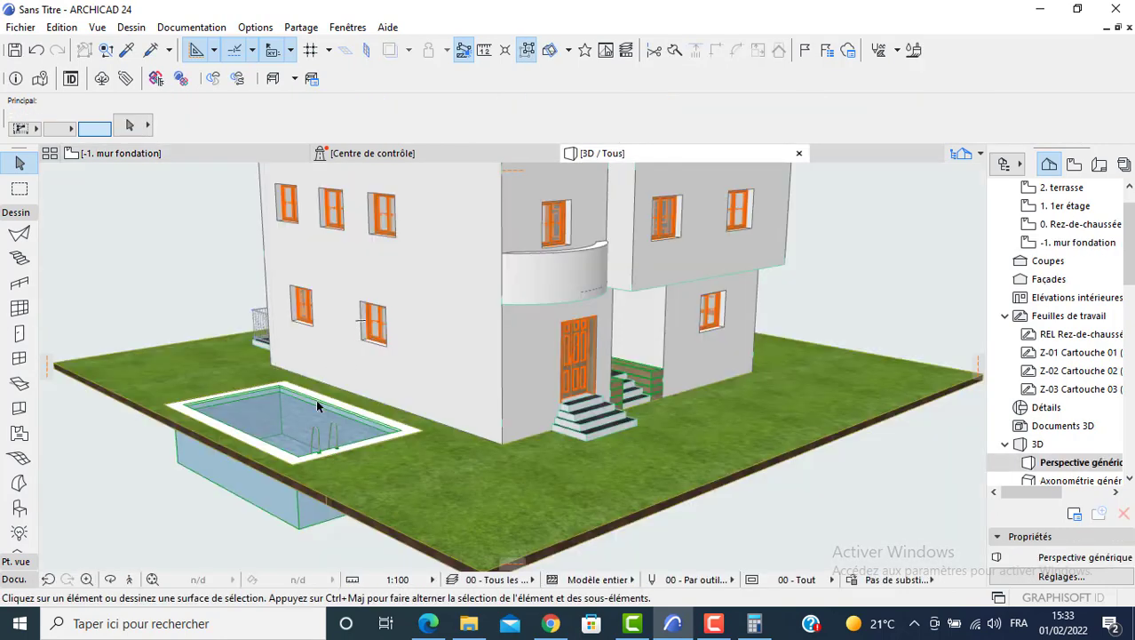
pyautogui.scroll(3, 316, 399)
pyautogui.scroll(3, 514, 405)
pyautogui.keyDown('shift'); pyautogui.moveTo(369, 417); pyautogui.dragTo(360, 418, button='middle'); pyautogui.keyUp('shift')
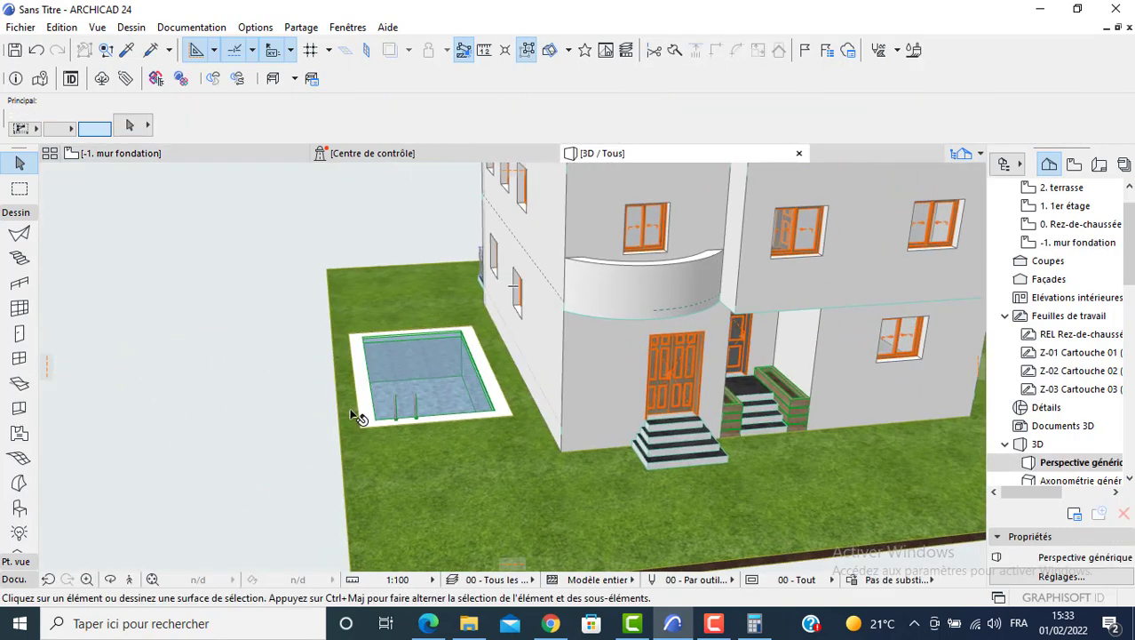
pyautogui.keyDown('shift'); pyautogui.moveTo(490, 462); pyautogui.dragTo(545, 436, button='middle'); pyautogui.keyUp('shift')
# In the mur fondation plan, set the wall defaults to an unlinked top (Non lié) with a 1.5 m height.
pyautogui.press('F2')
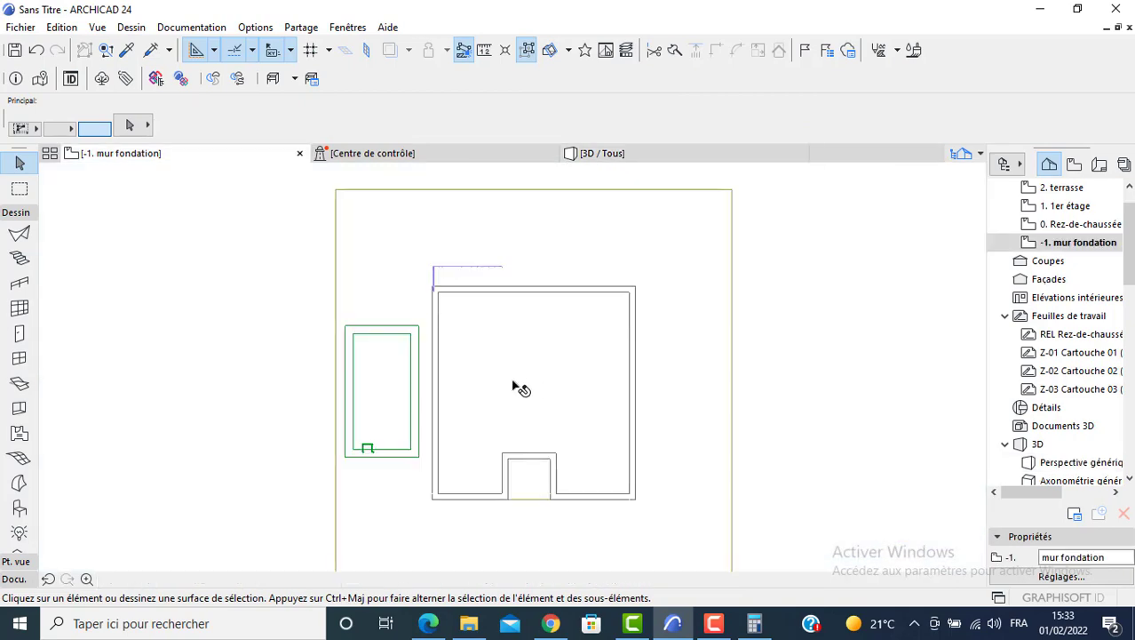
pyautogui.doubleClick(19, 233)
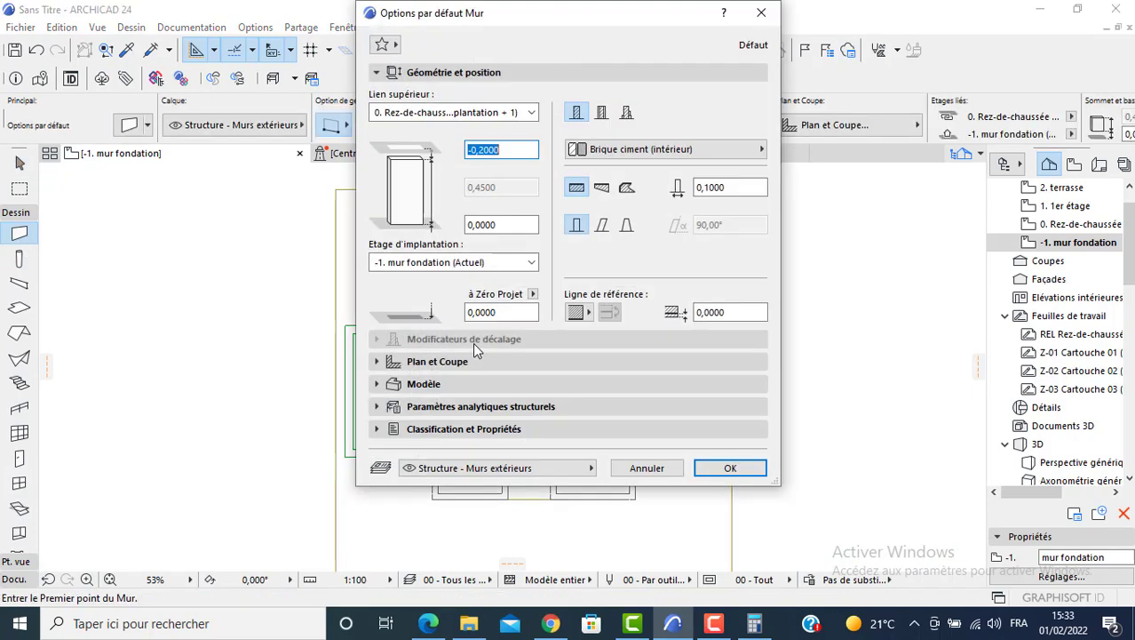
pyautogui.click(532, 113)
pyautogui.click(450, 186)
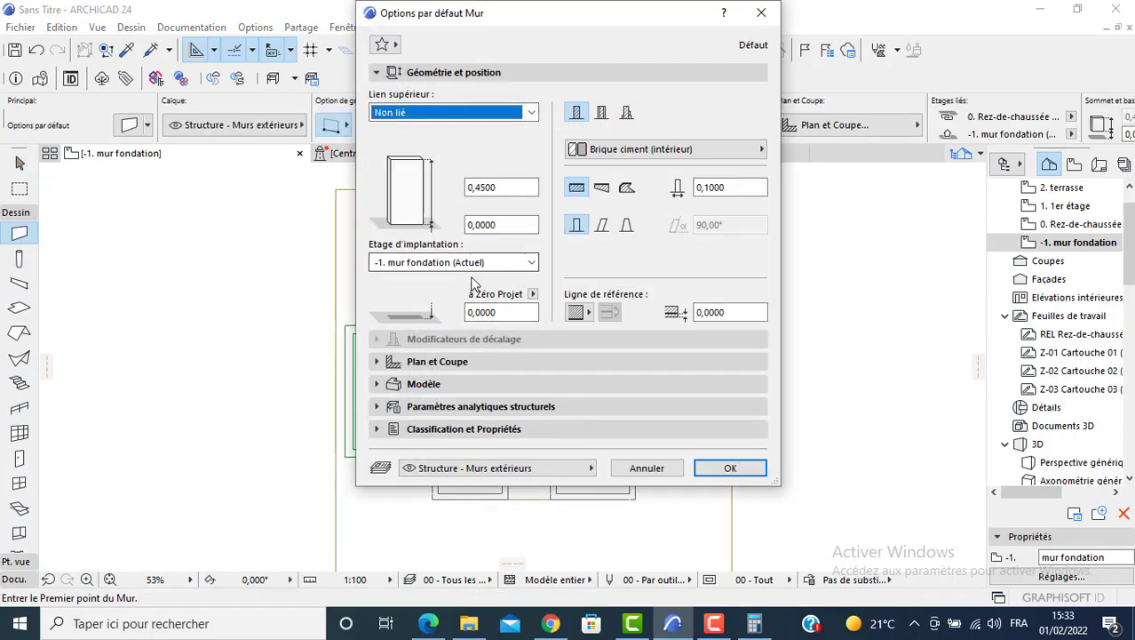
pyautogui.click(503, 189)
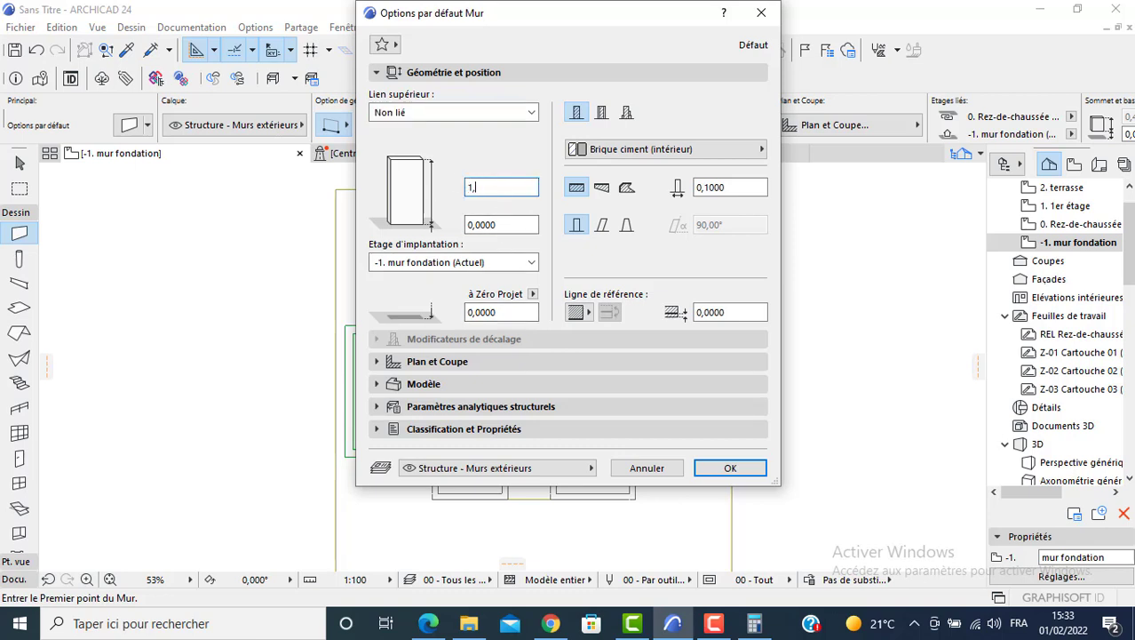
pyautogui.press('Return')
# Start a rectangular wall enclosure from the terrain's upper-right corner, with the reference line on the exterior face (Face extérieure).
pyautogui.click(342, 153)
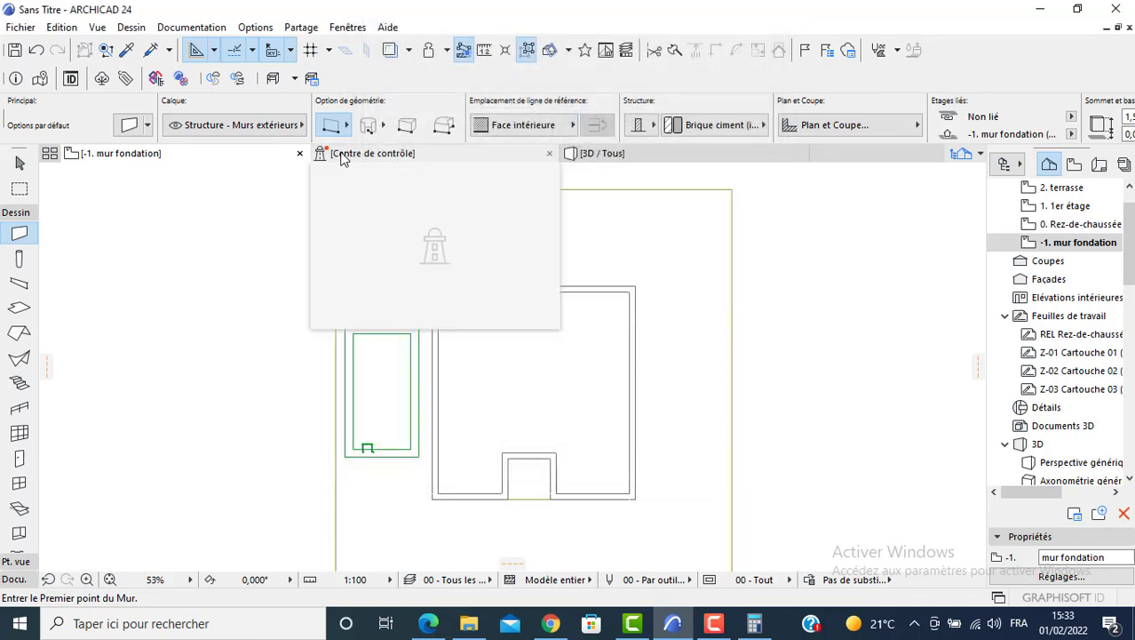
pyautogui.click(340, 130)
pyautogui.click(409, 122)
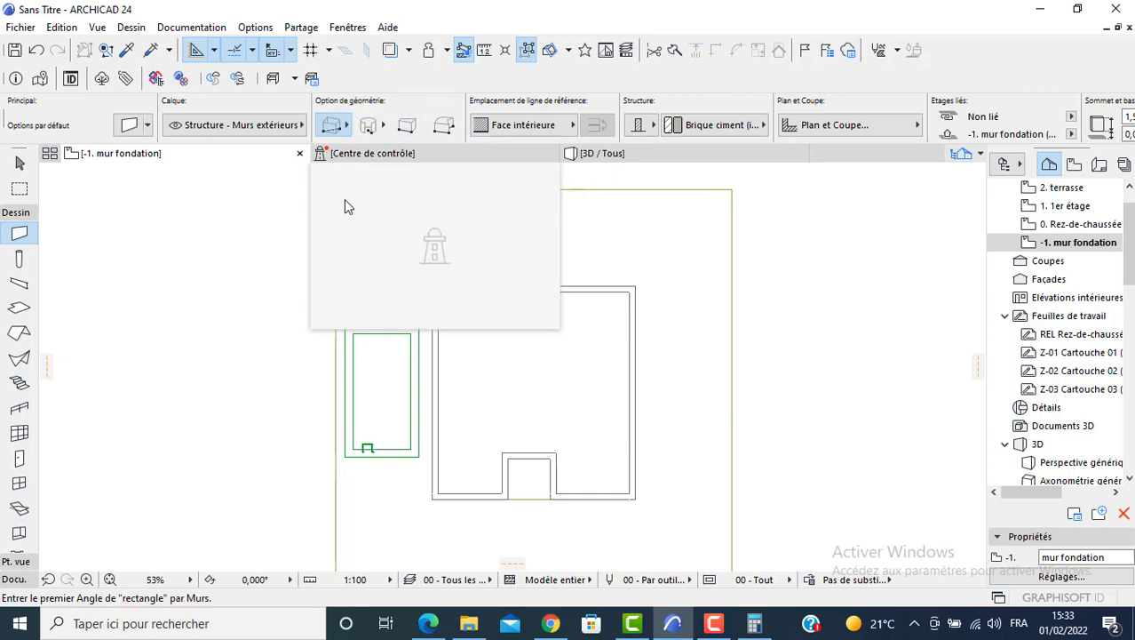
pyautogui.click(737, 205)
pyautogui.click(731, 189)
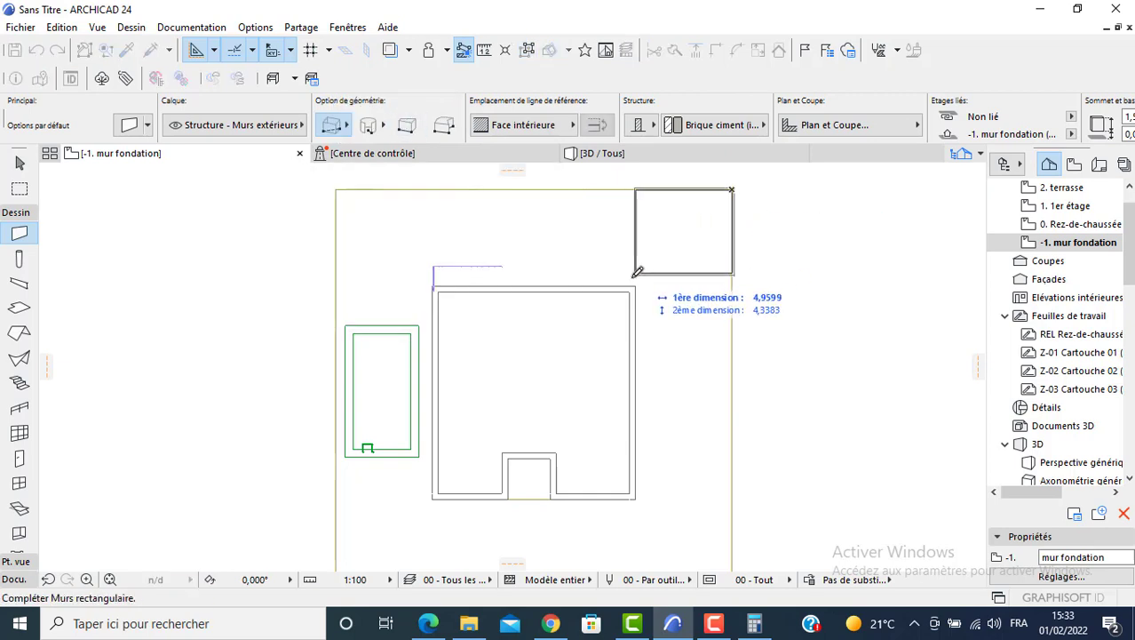
pyautogui.moveTo(600, 322); pyautogui.dragTo(638, 245, button='middle')
pyautogui.press('c')
pyautogui.press('c')
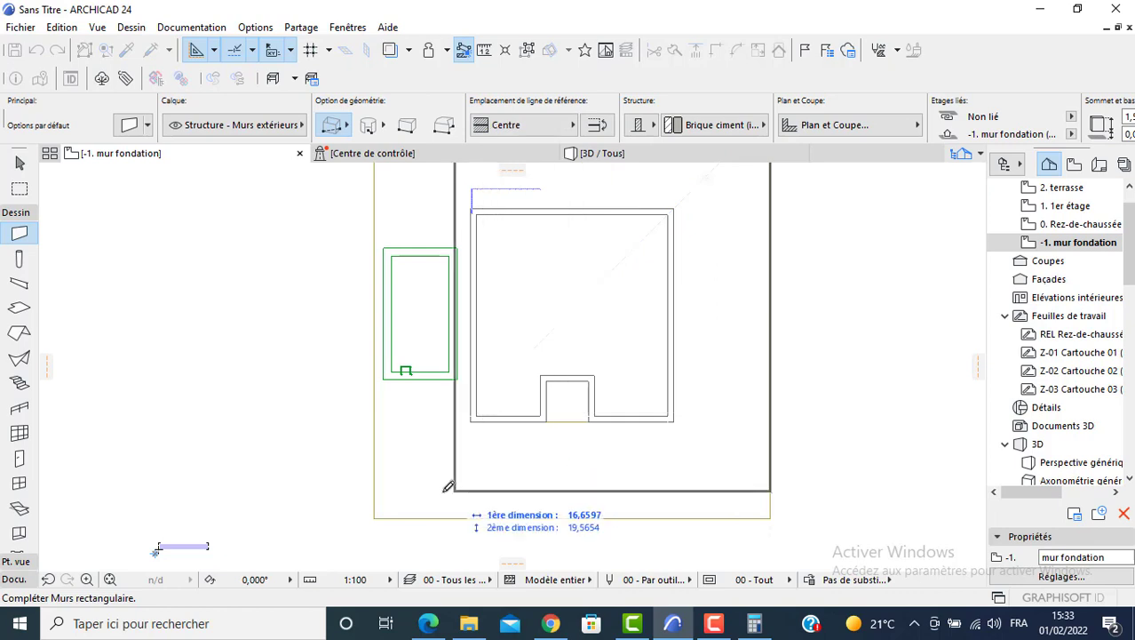
pyautogui.press('c')
pyautogui.scroll(3, 353, 530)
pyautogui.press('c')
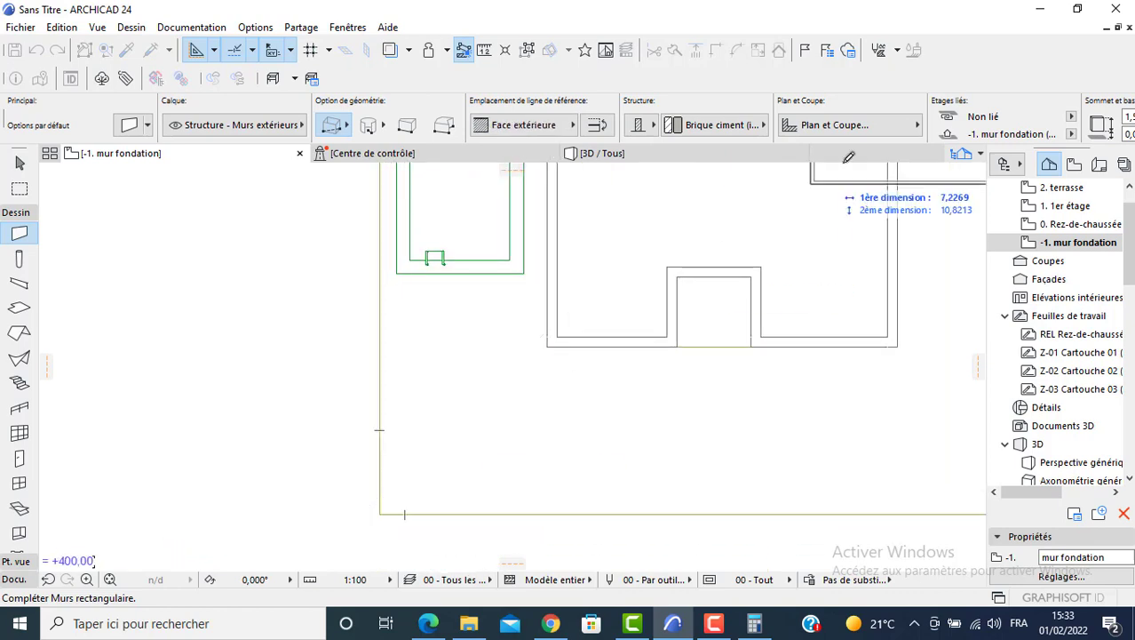
# Set the wall thickness to 0.3 m, finish the enclosure at the terrain's lower-left corner, and inspect it in 3D.
pyautogui.hscroll(5, 889, 125)
pyautogui.click(949, 123)
pyautogui.moveTo(949, 123); pyautogui.dragTo(940, 123)
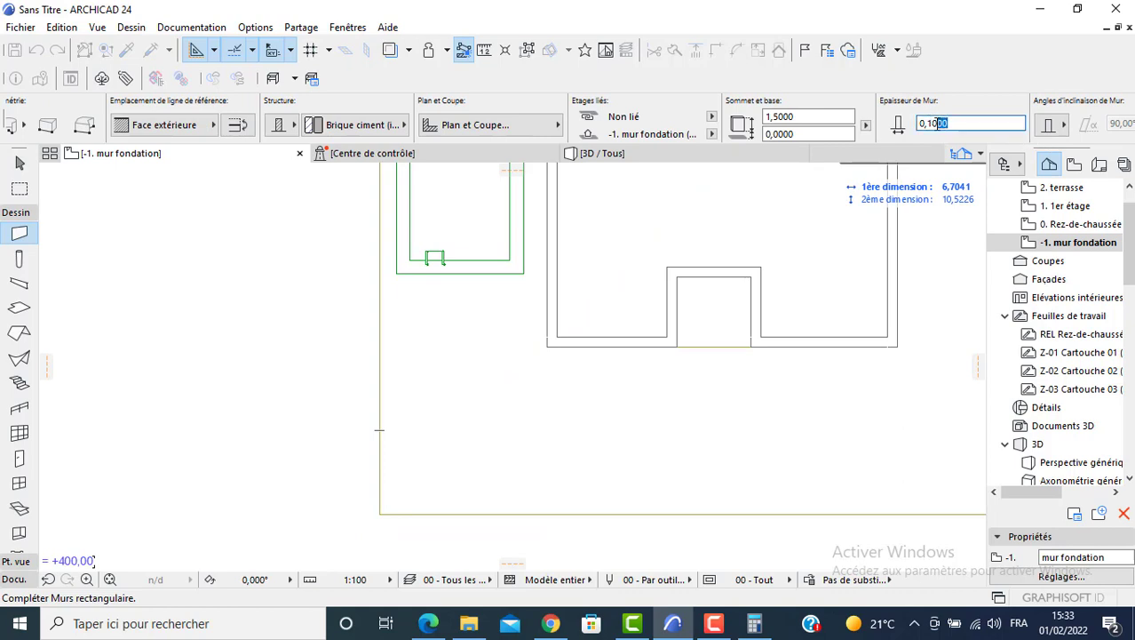
pyautogui.write('3000')
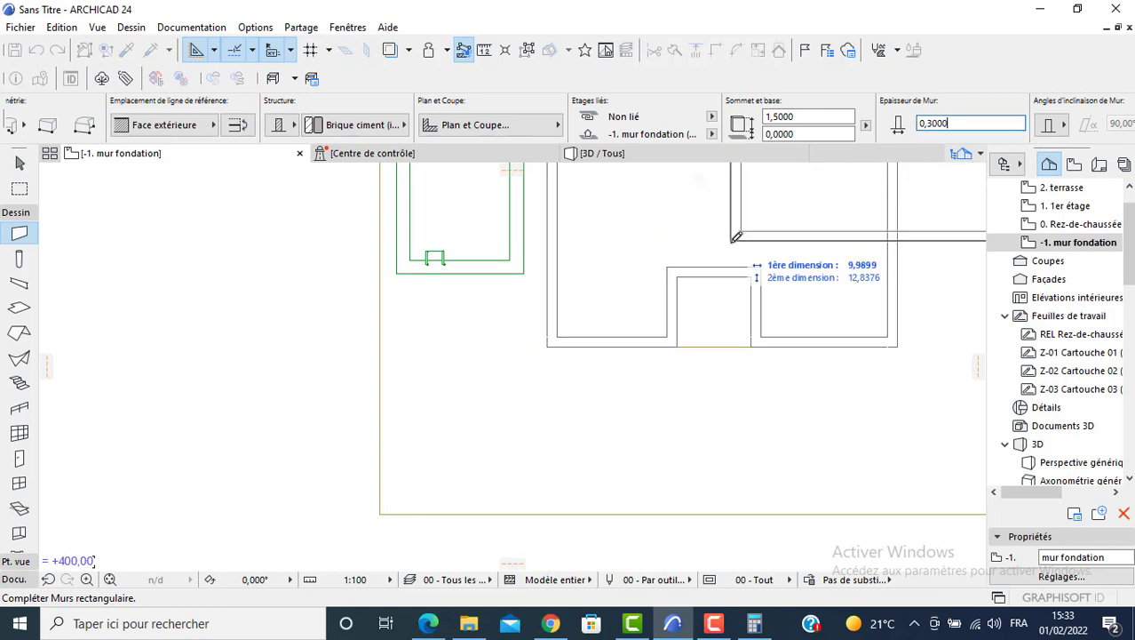
pyautogui.click(380, 500)
pyautogui.press('F3')
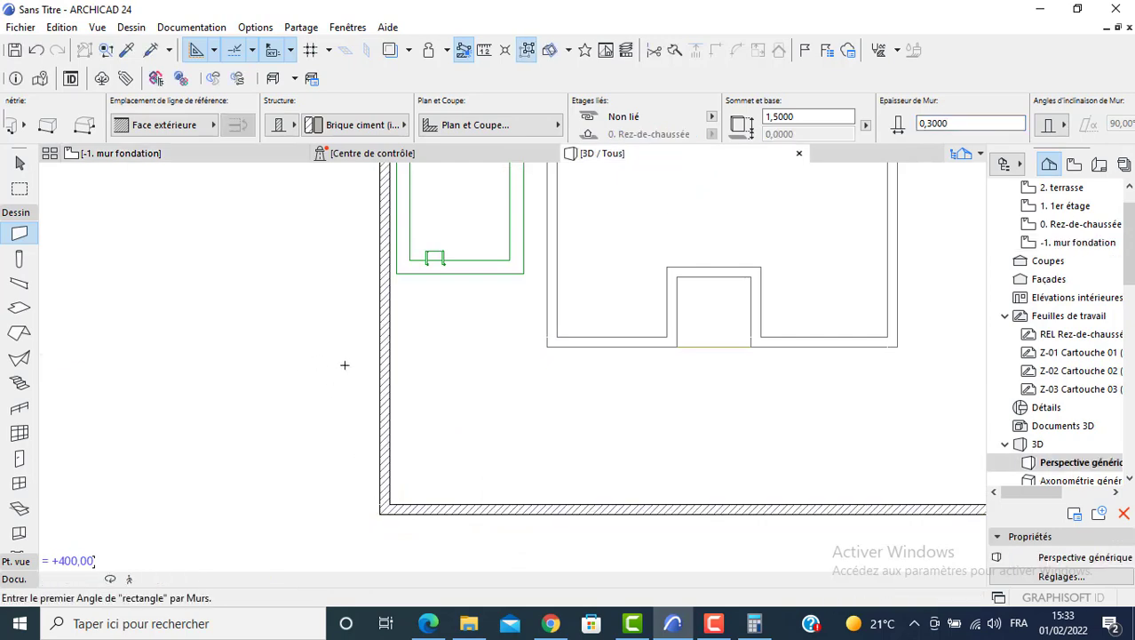
pyautogui.scroll(-3, 350, 347)
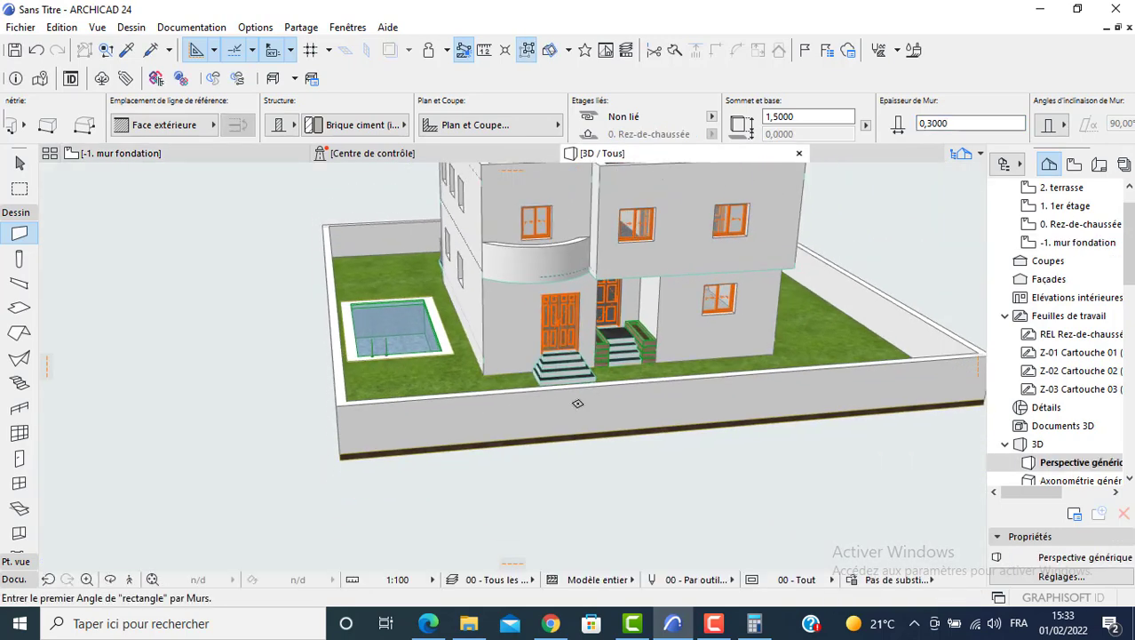
pyautogui.scroll(4, 558, 385)
pyautogui.scroll(-3, 559, 384)
# In the plan, place a 0.82 × 2.1 m Porte 24 door in the front boundary wall opposite the house's recess, opening inward.
pyautogui.press('F2')
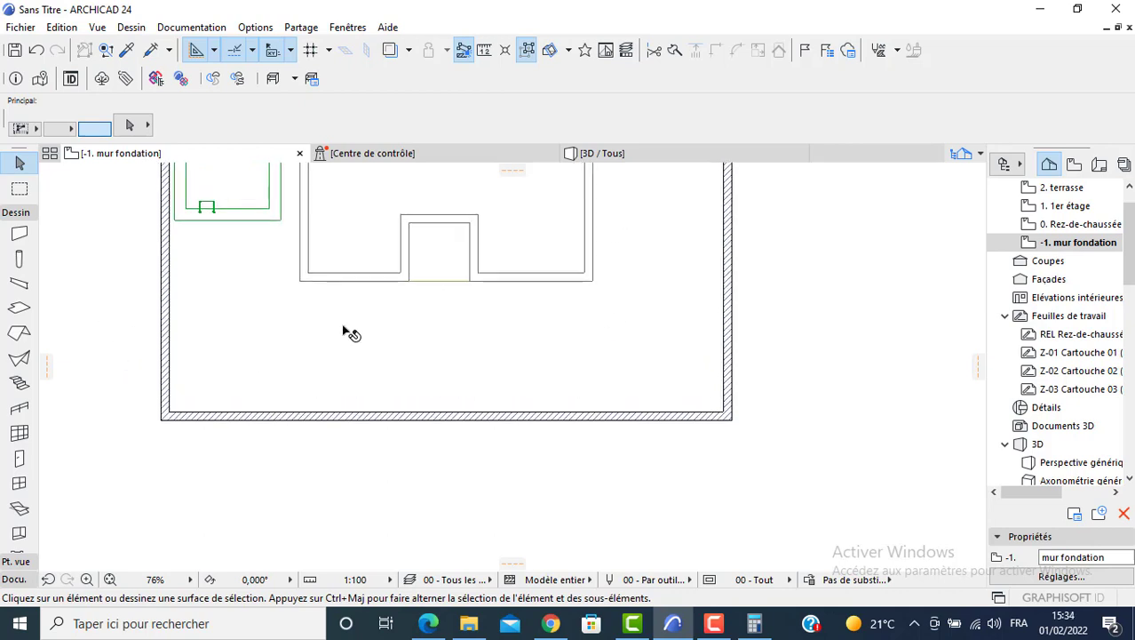
pyautogui.click(20, 460)
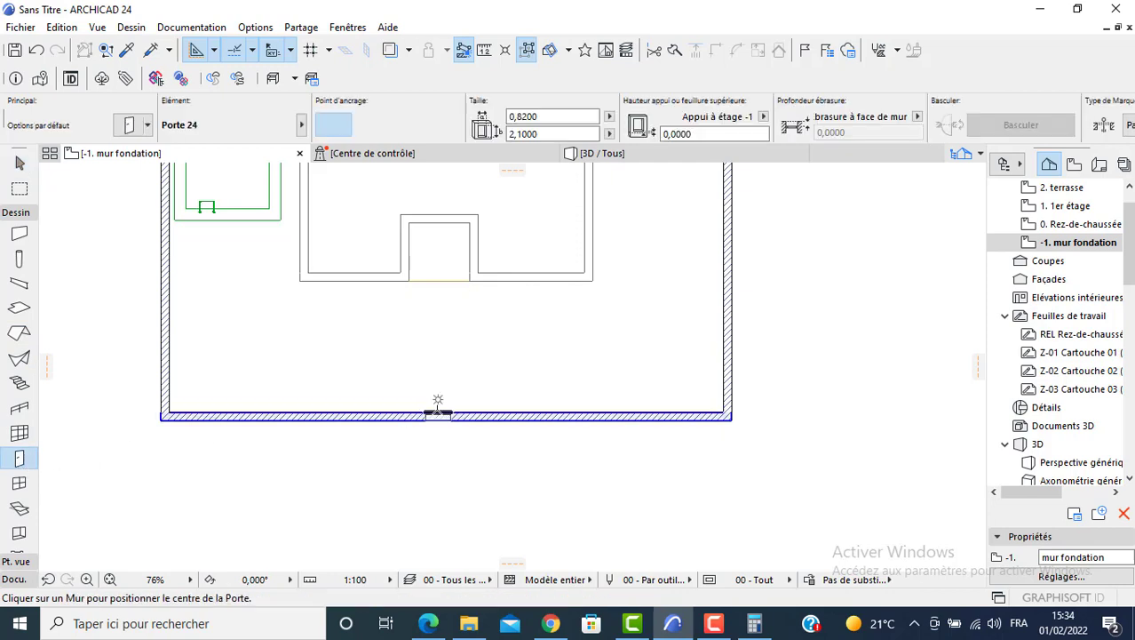
pyautogui.click(435, 414)
pyautogui.click(439, 411)
pyautogui.click(453, 393)
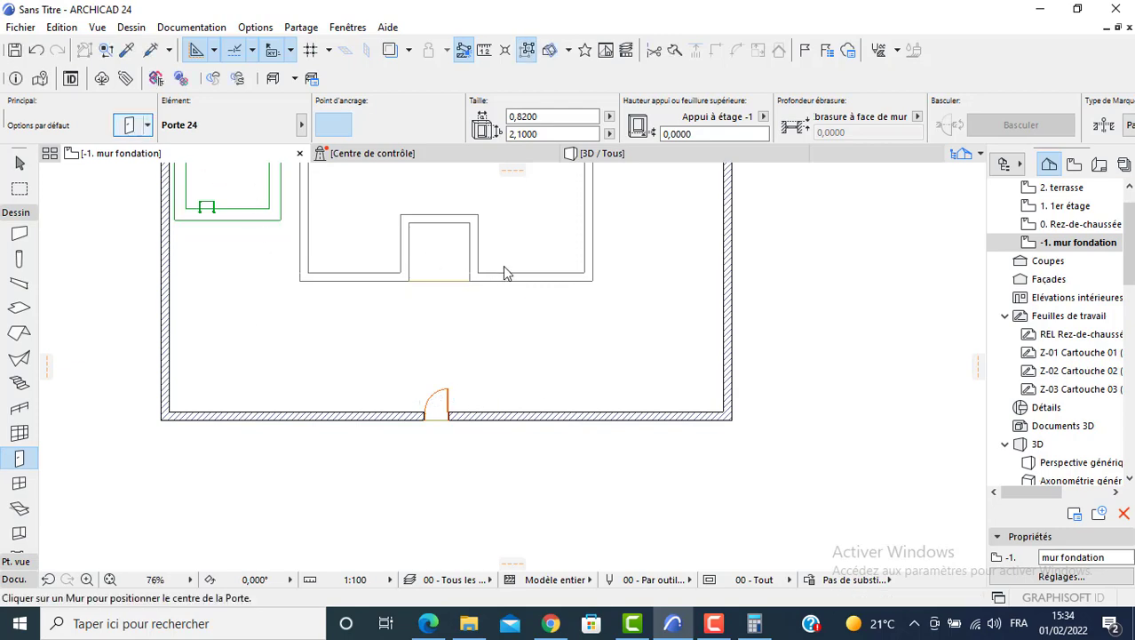
# Change the default door to Porte double 24 with a 3 m width.
pyautogui.hotkey('ctrl', 't')
pyautogui.click(388, 373)
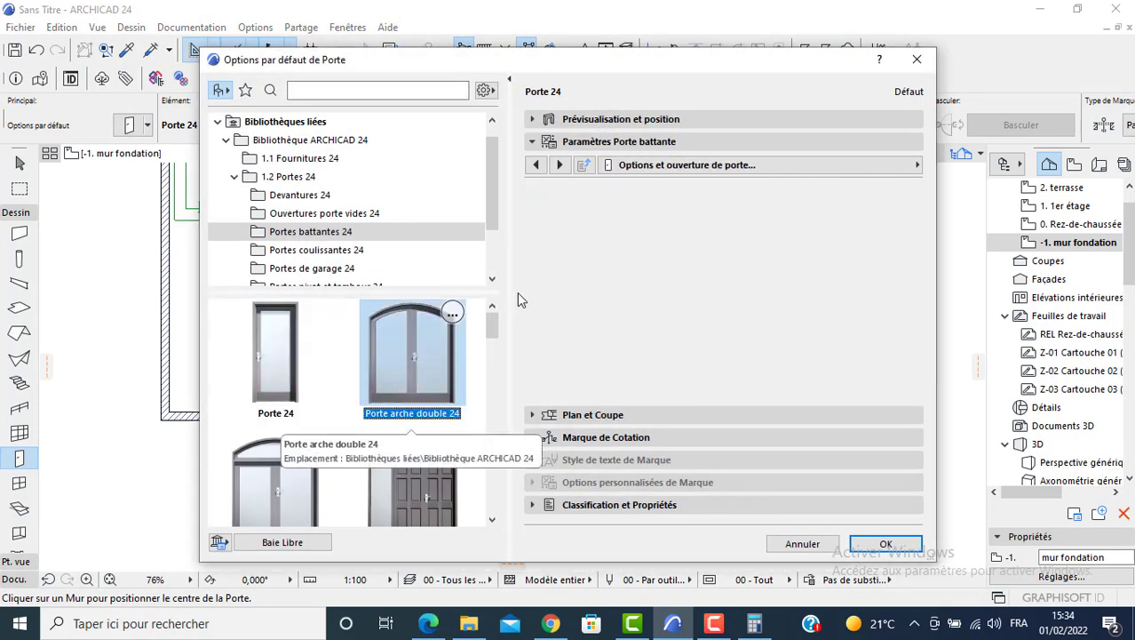
pyautogui.scroll(-5, 269, 424)
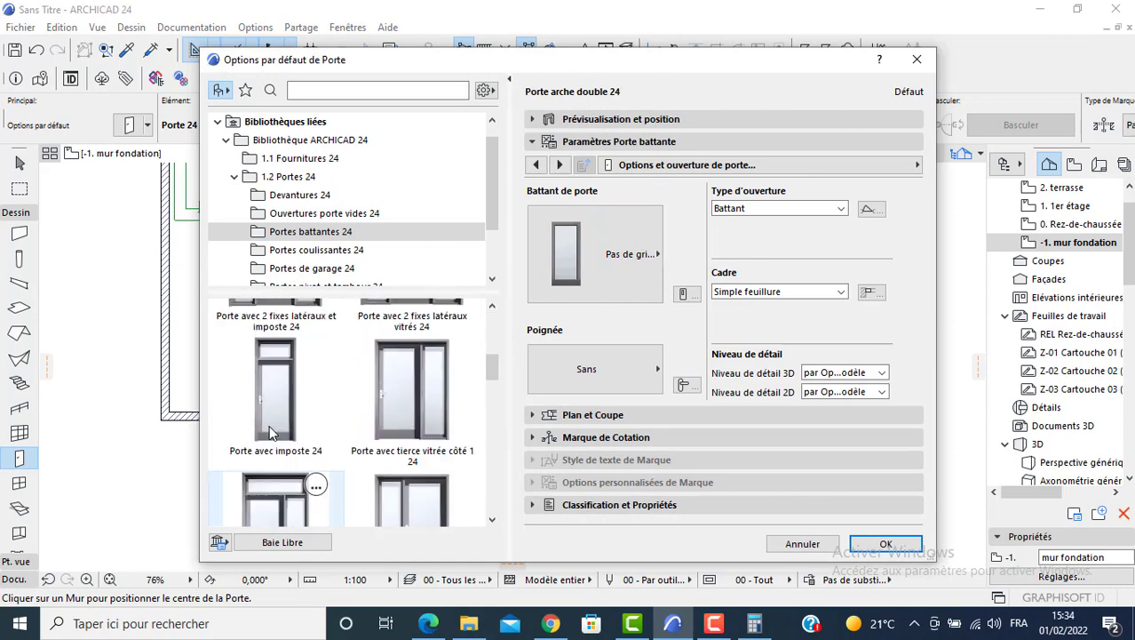
pyautogui.scroll(-8, 269, 424)
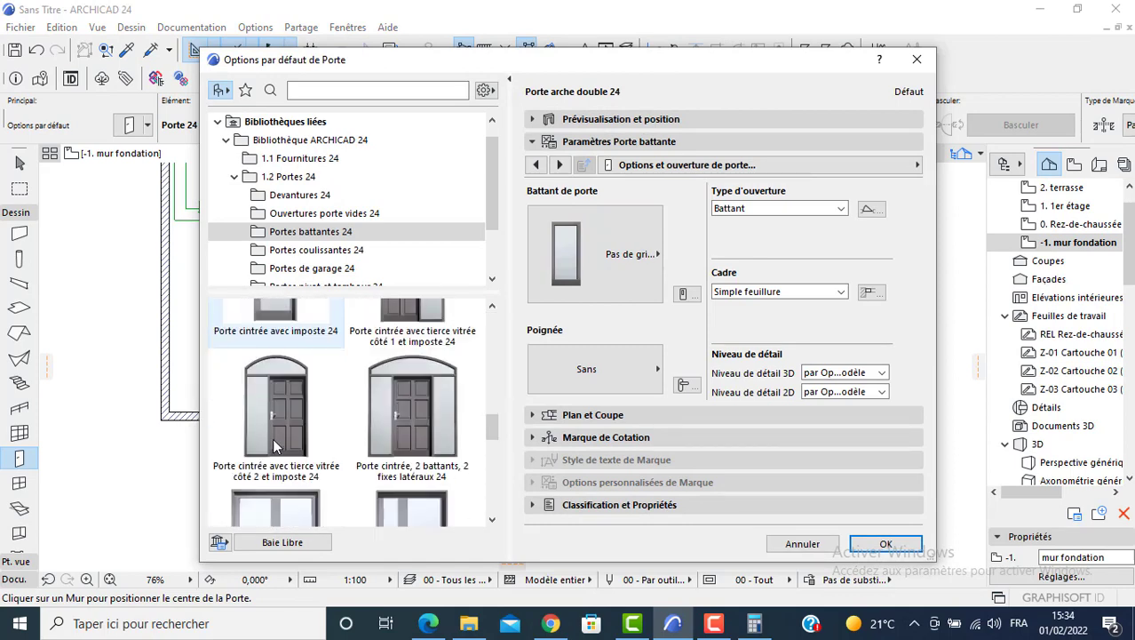
pyautogui.scroll(-3, 276, 439)
pyautogui.scroll(3, 277, 453)
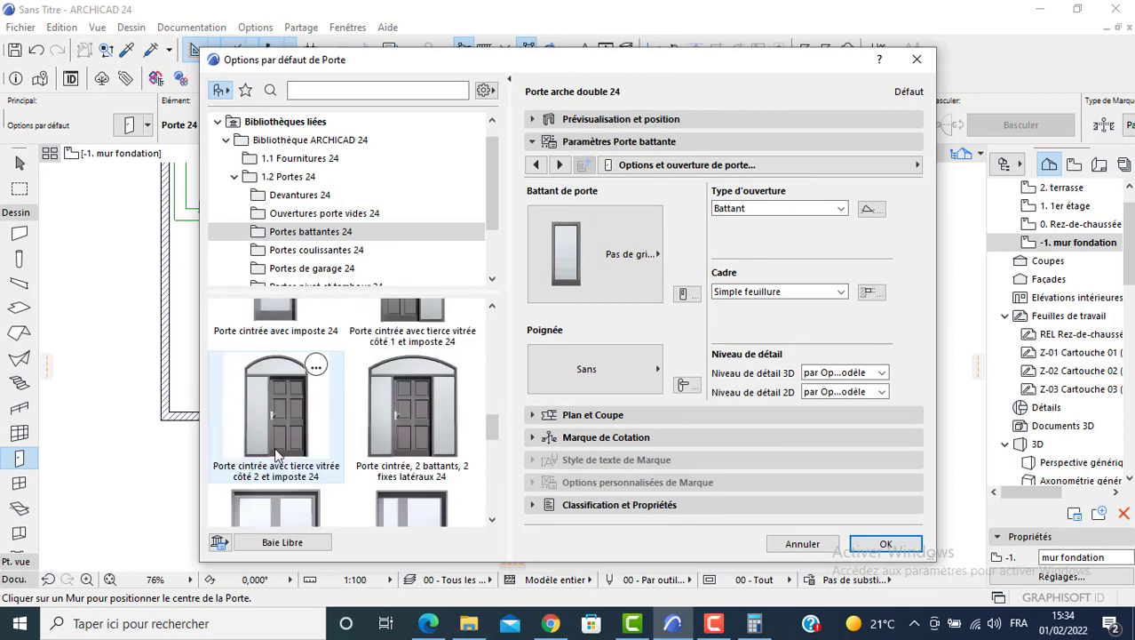
pyautogui.click(282, 507)
pyautogui.click(597, 119)
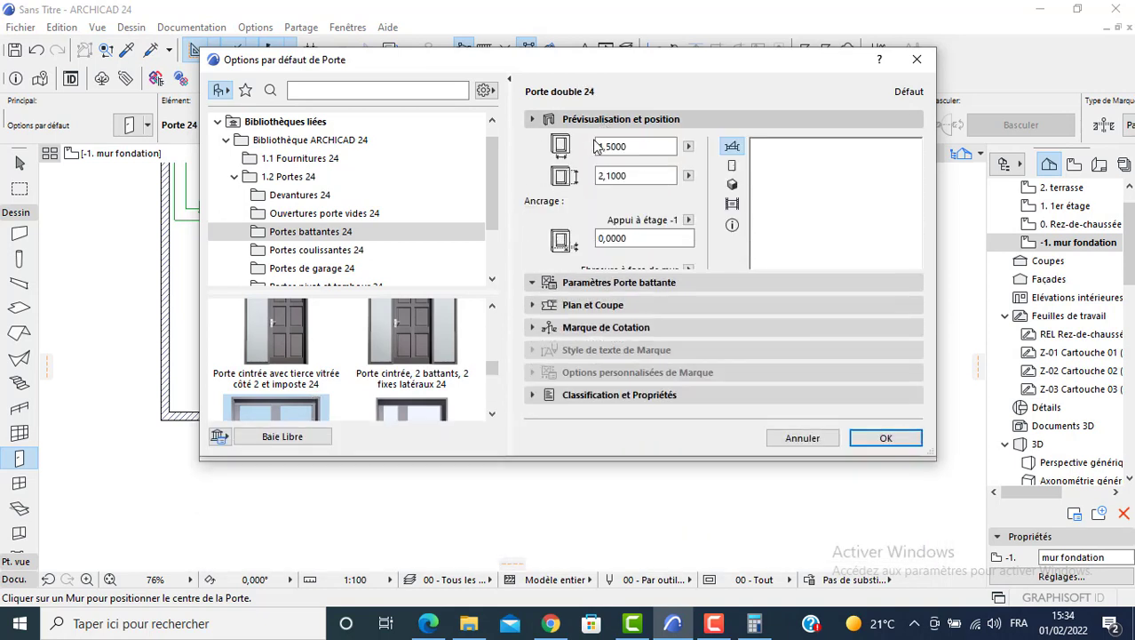
pyautogui.click(609, 146)
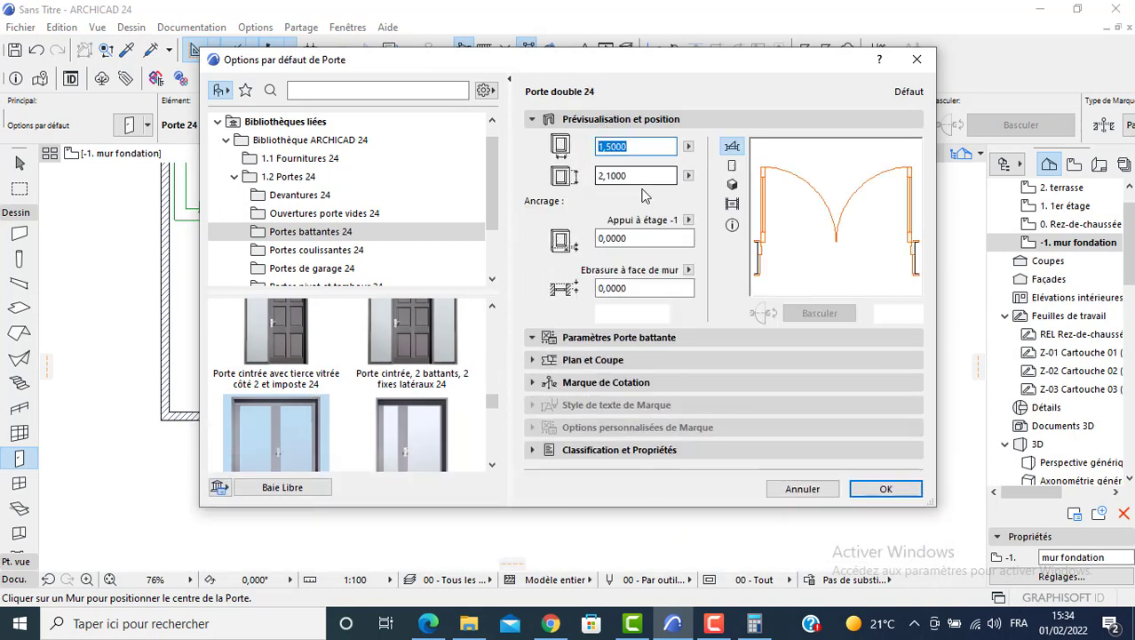
pyautogui.write('3')
pyautogui.click(886, 488)
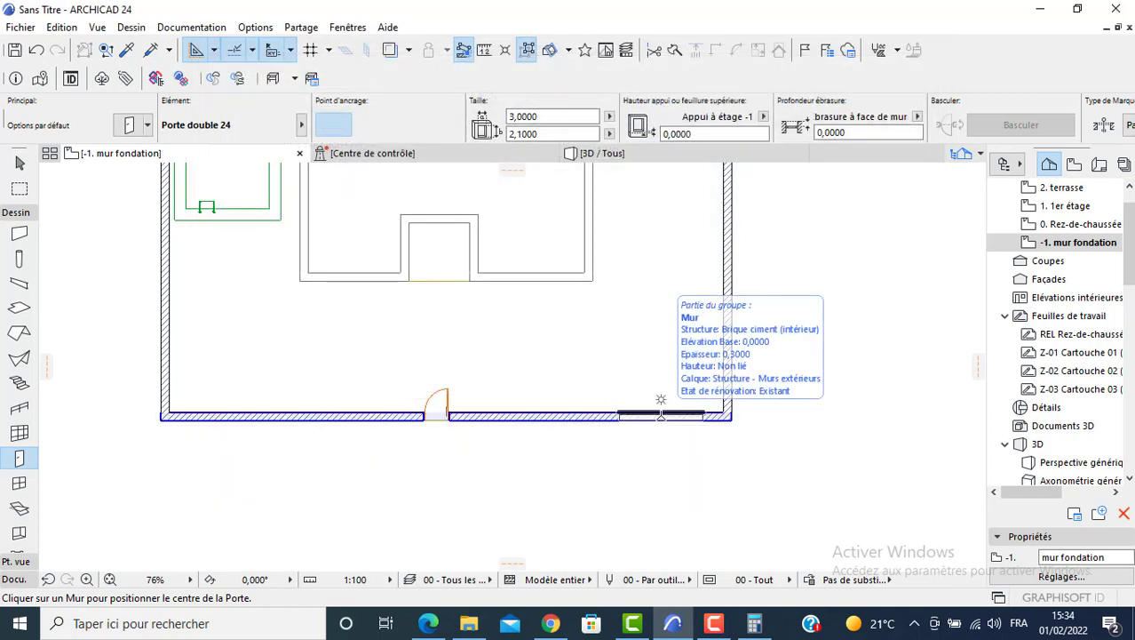
# Place the double door near the right end of the front boundary wall, with its leaves opening inward.
pyautogui.click(660, 410)
pyautogui.click(626, 401)
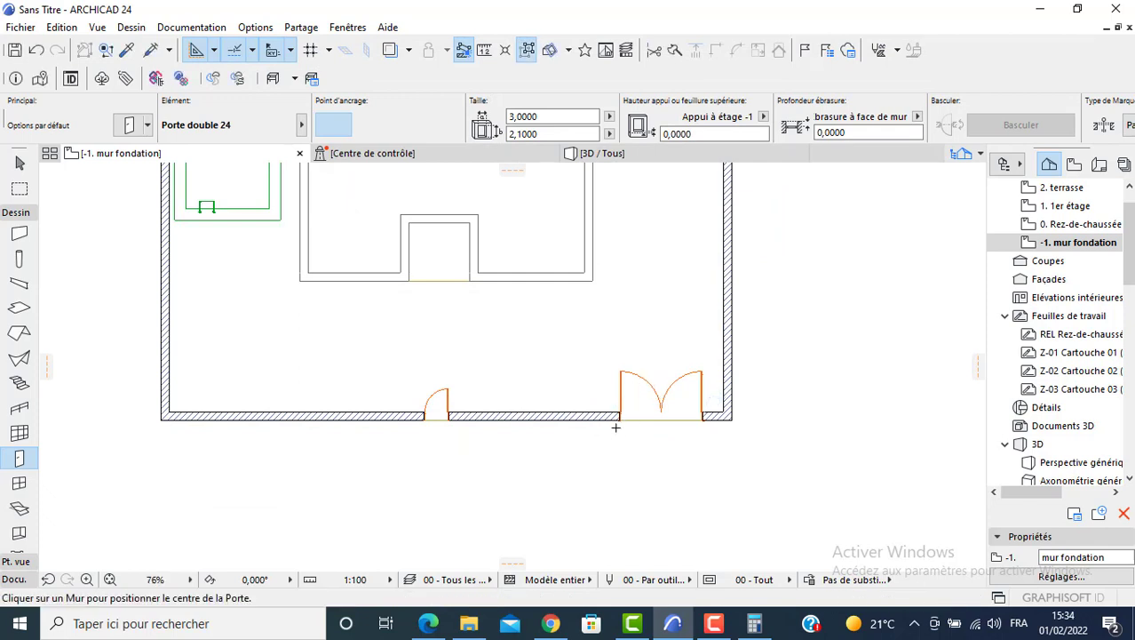
pyautogui.press('Escape')
# Split the front boundary wall at the double door's left jamb, keeping the segment with the double door selected.
pyautogui.click(615, 420)
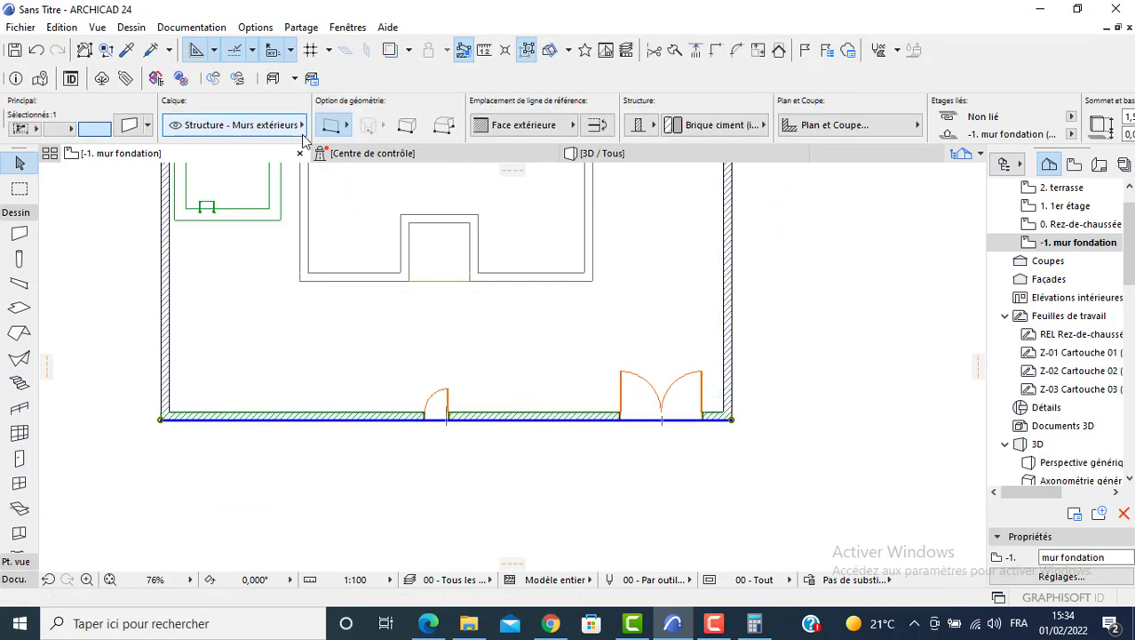
pyautogui.click(675, 51)
pyautogui.scroll(4, 661, 424)
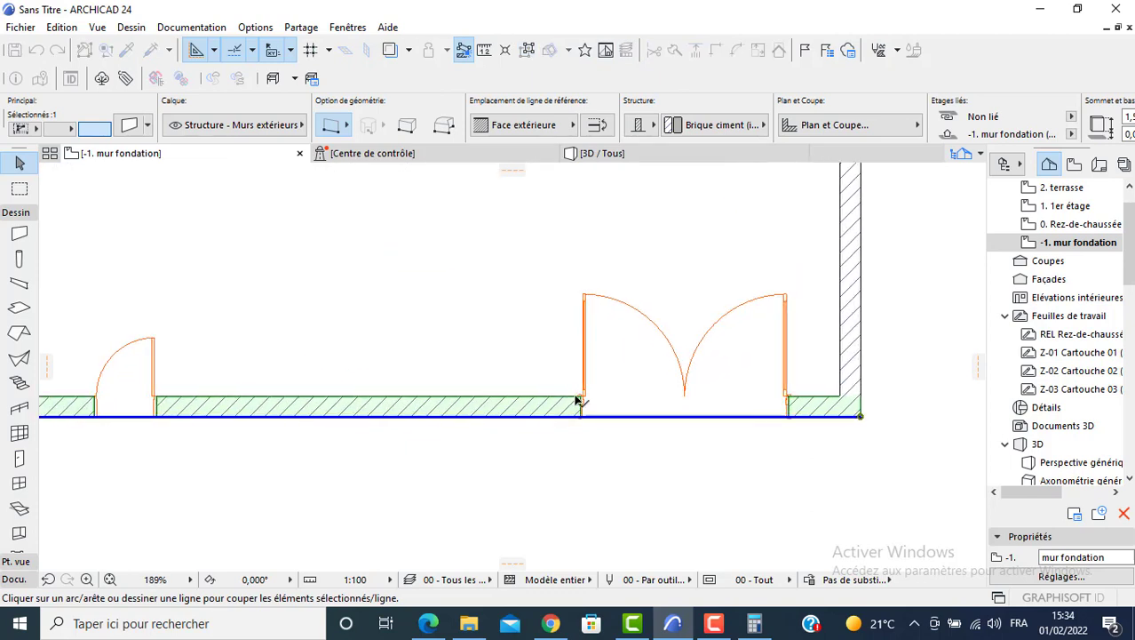
pyautogui.click(580, 402)
pyautogui.click(587, 533)
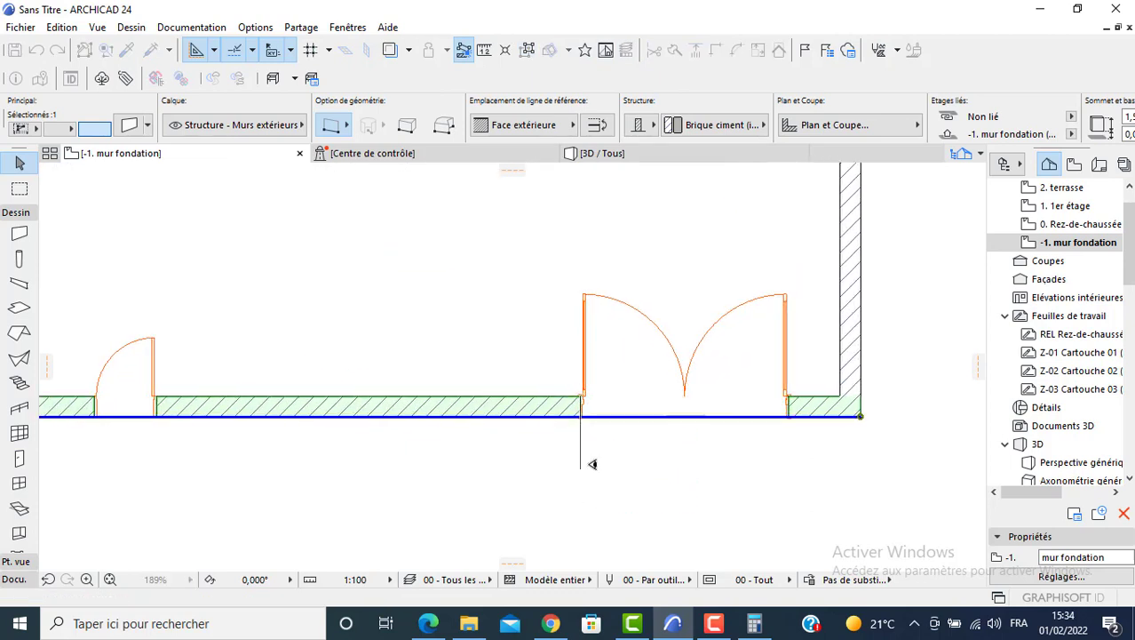
pyautogui.click(731, 258)
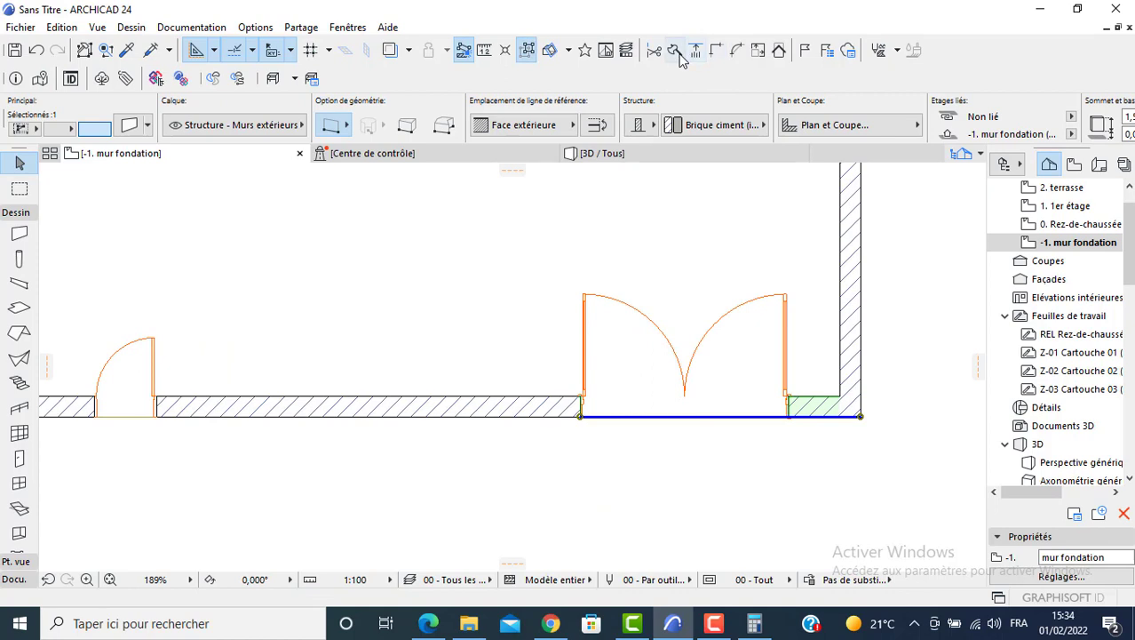
# Split the front boundary wall at the double door's right jamb, keeping the door segment selected.
pyautogui.click(677, 52)
pyautogui.click(791, 402)
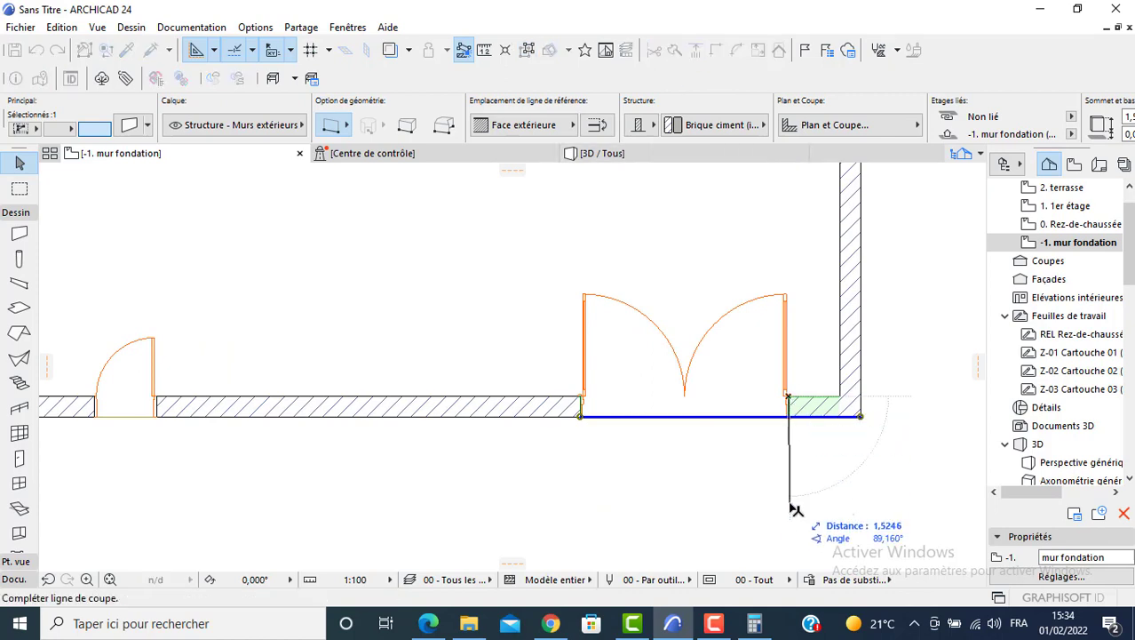
pyautogui.click(793, 546)
pyautogui.click(671, 428)
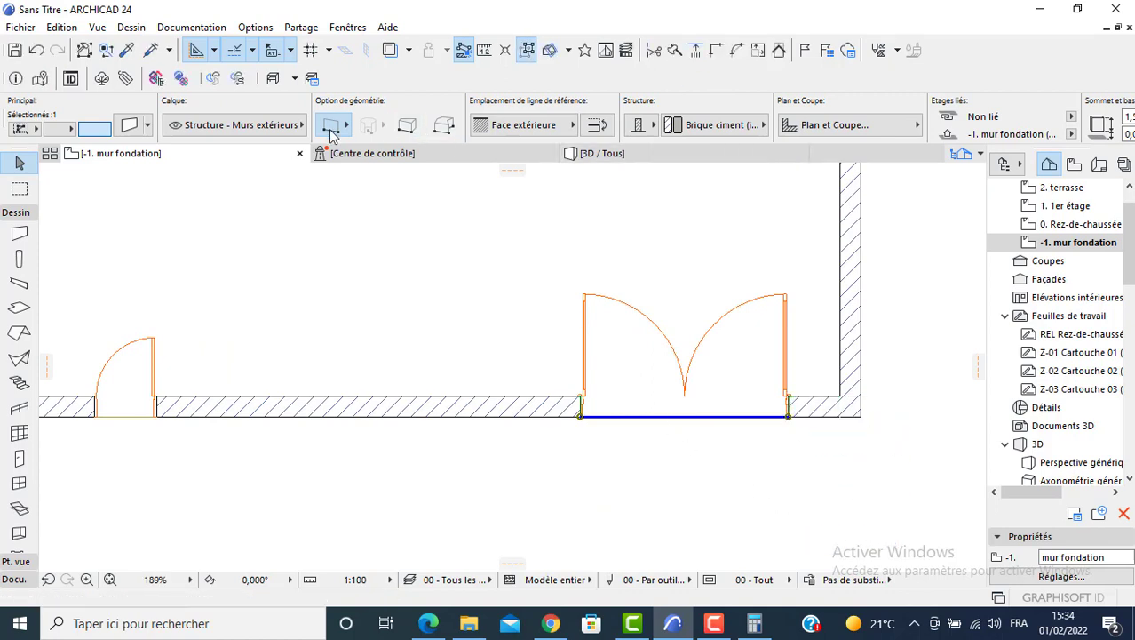
# Set the height of the wall segment containing the double door to 2.3 m.
pyautogui.hotkey('ctrl', 't')
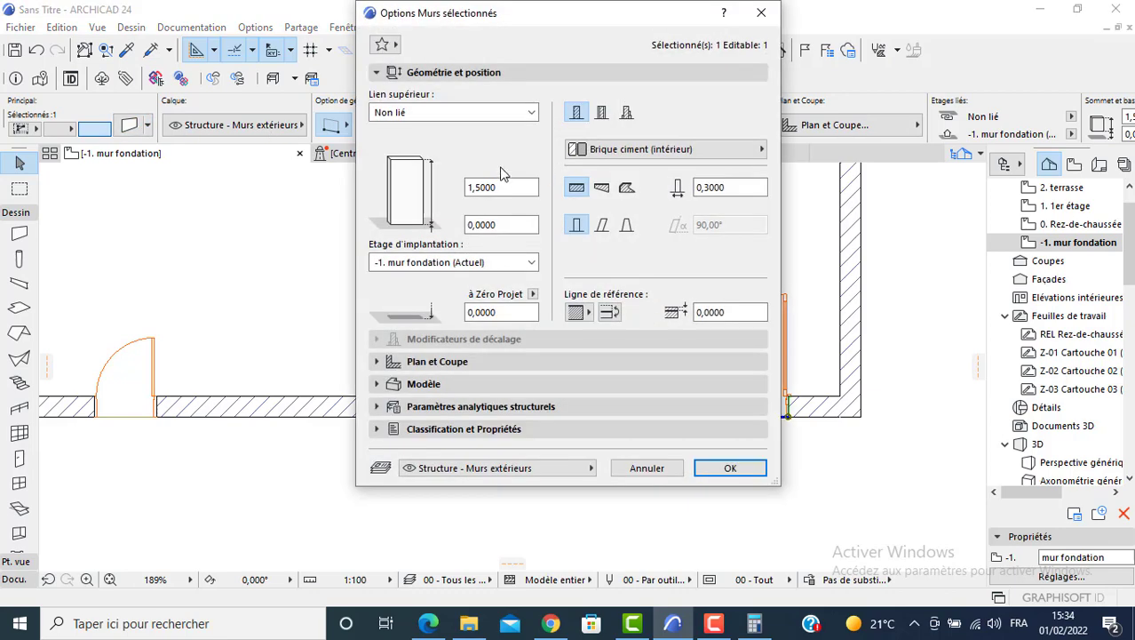
pyautogui.click(501, 185)
pyautogui.write('2,3')
pyautogui.press('Return')
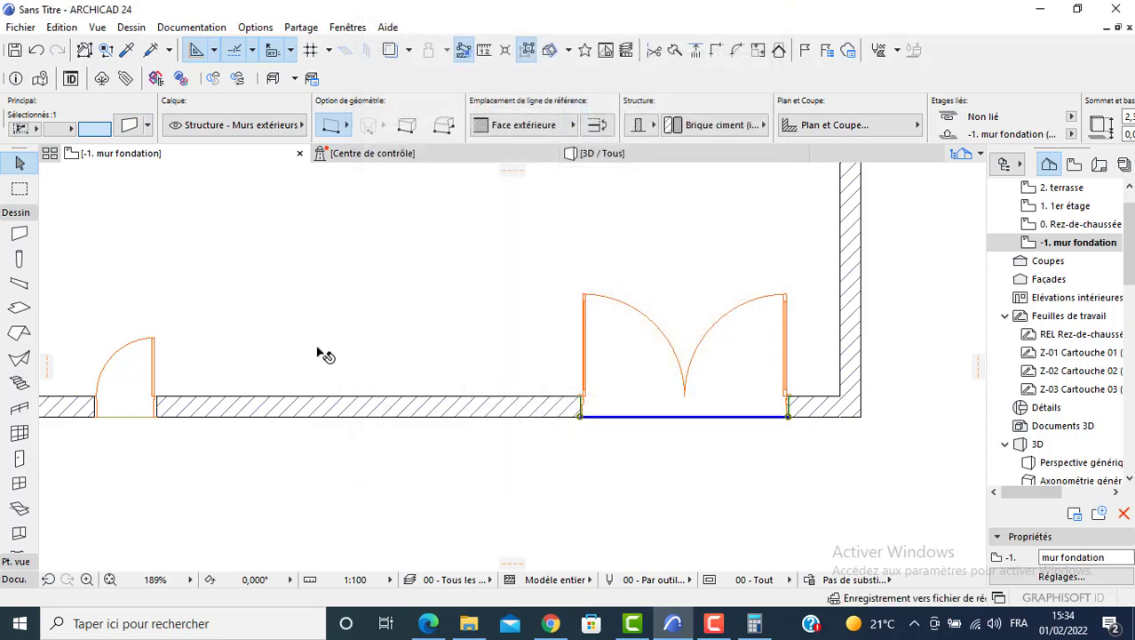
# Set the width of the single door in the front boundary wall to 1.1 m.
pyautogui.click(160, 416)
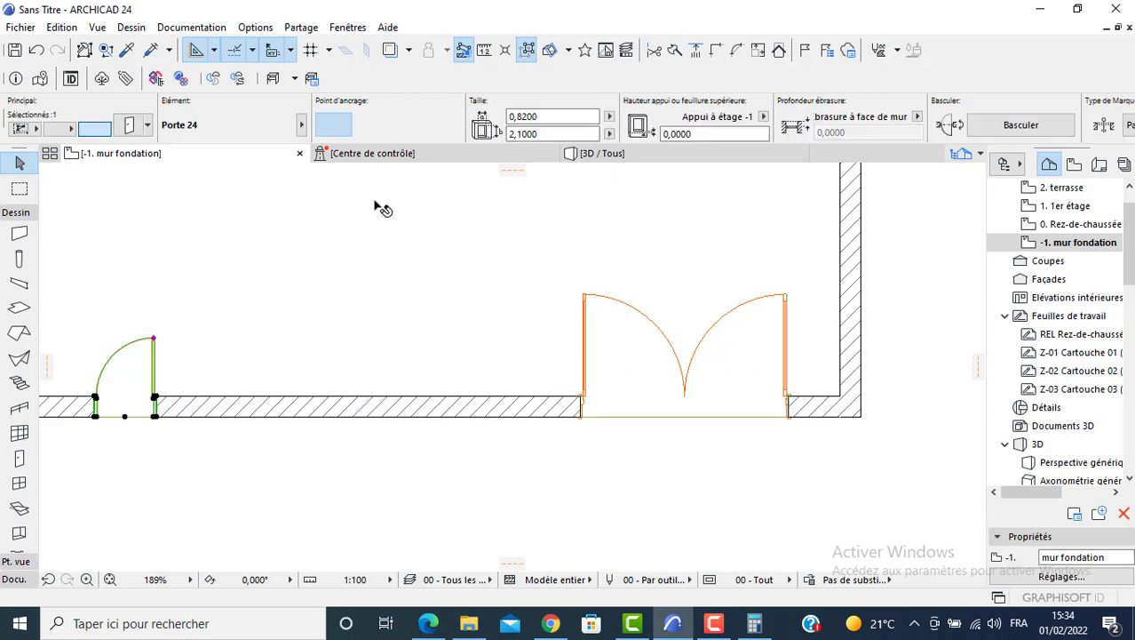
pyautogui.click(537, 120)
pyautogui.press('BackSpace')
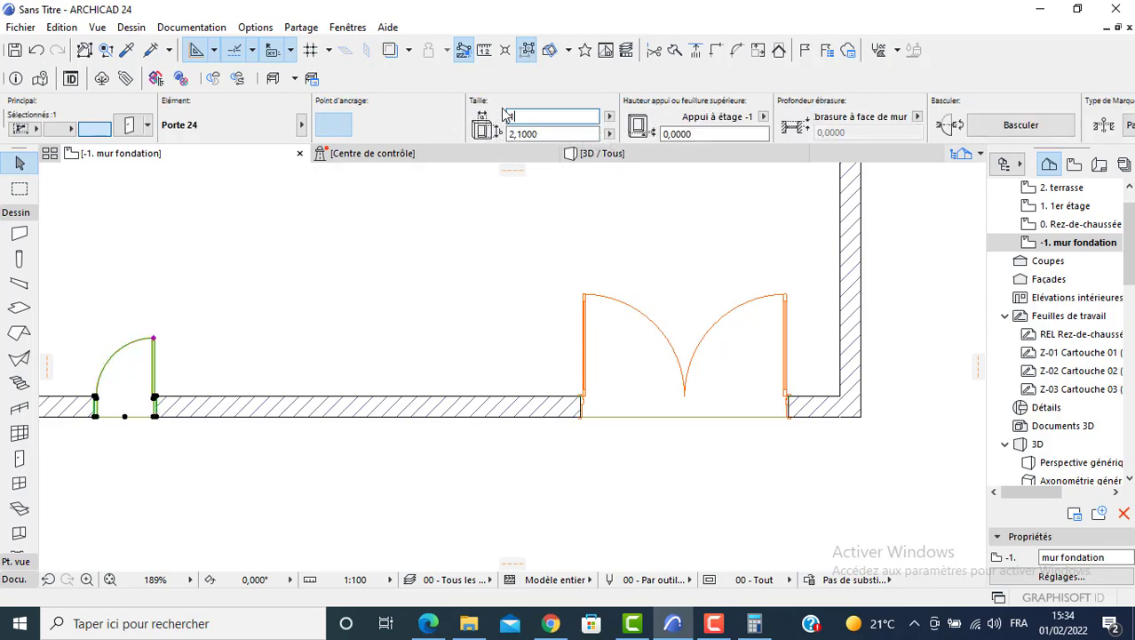
pyautogui.write('1,1')
pyautogui.press('Return')
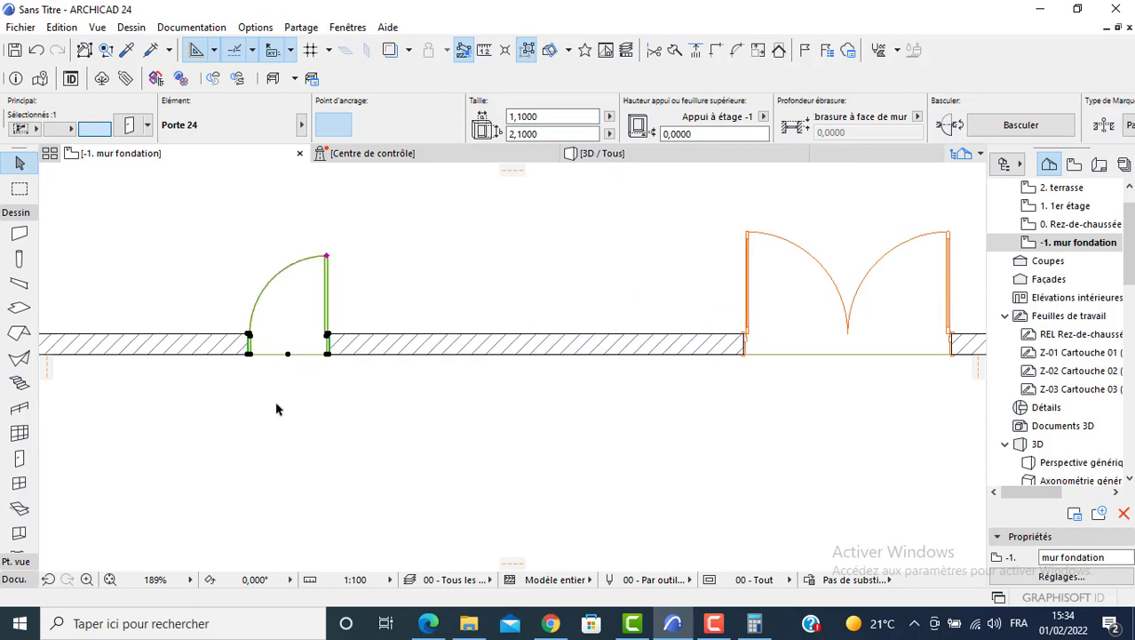
# Split the front boundary wall at both jambs of the single door, keeping only the door segment selected.
pyautogui.click(363, 353)
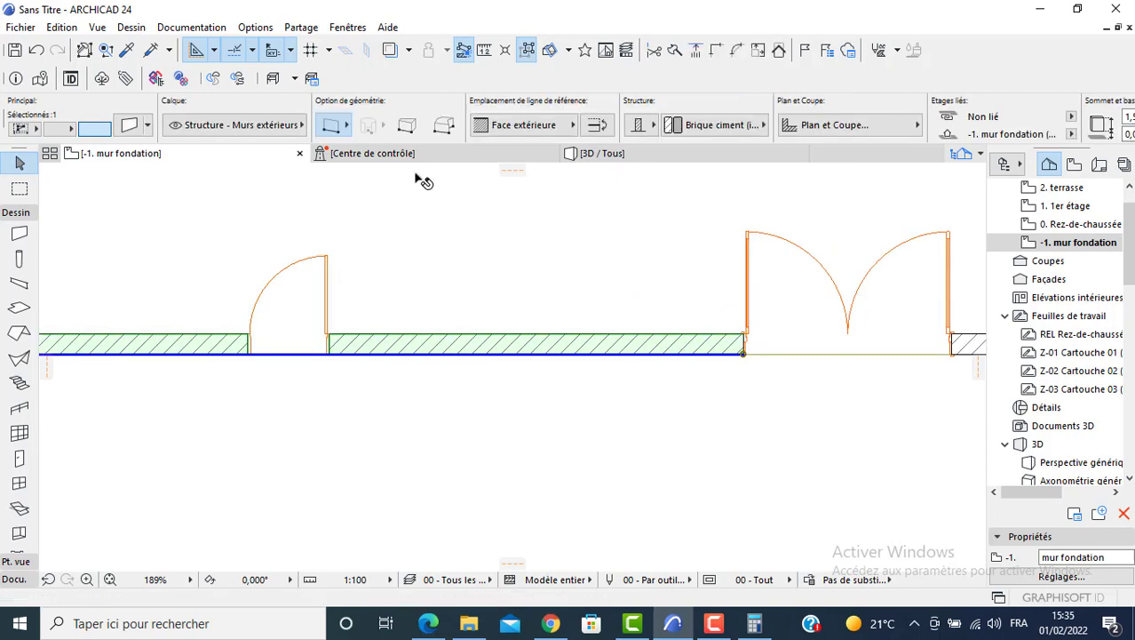
pyautogui.click(675, 49)
pyautogui.click(329, 353)
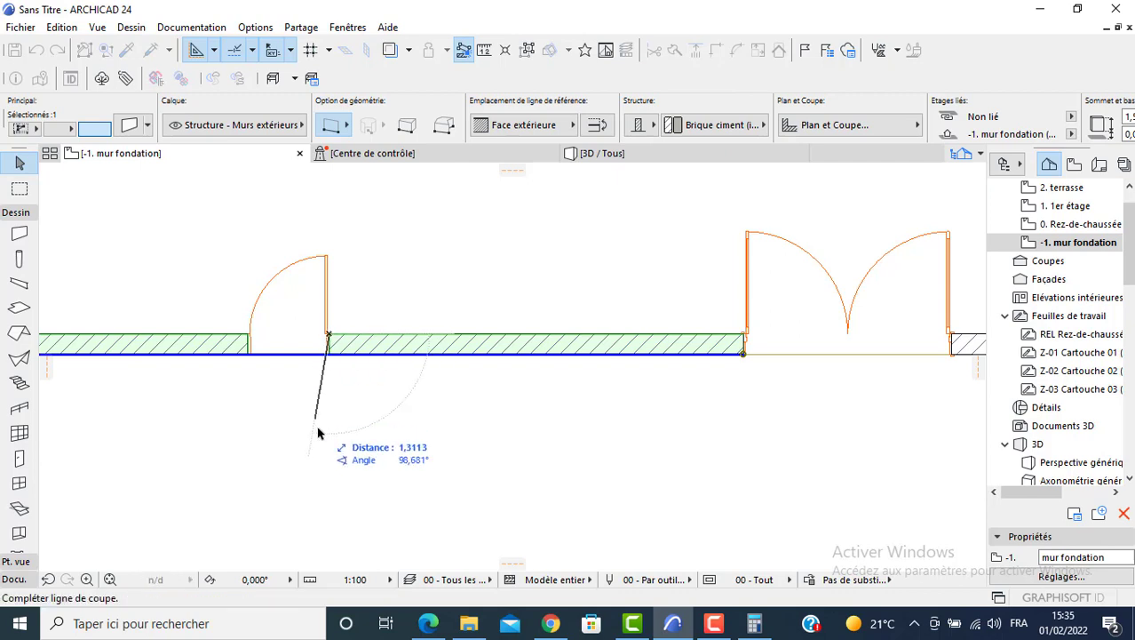
pyautogui.click(329, 438)
pyautogui.click(267, 390)
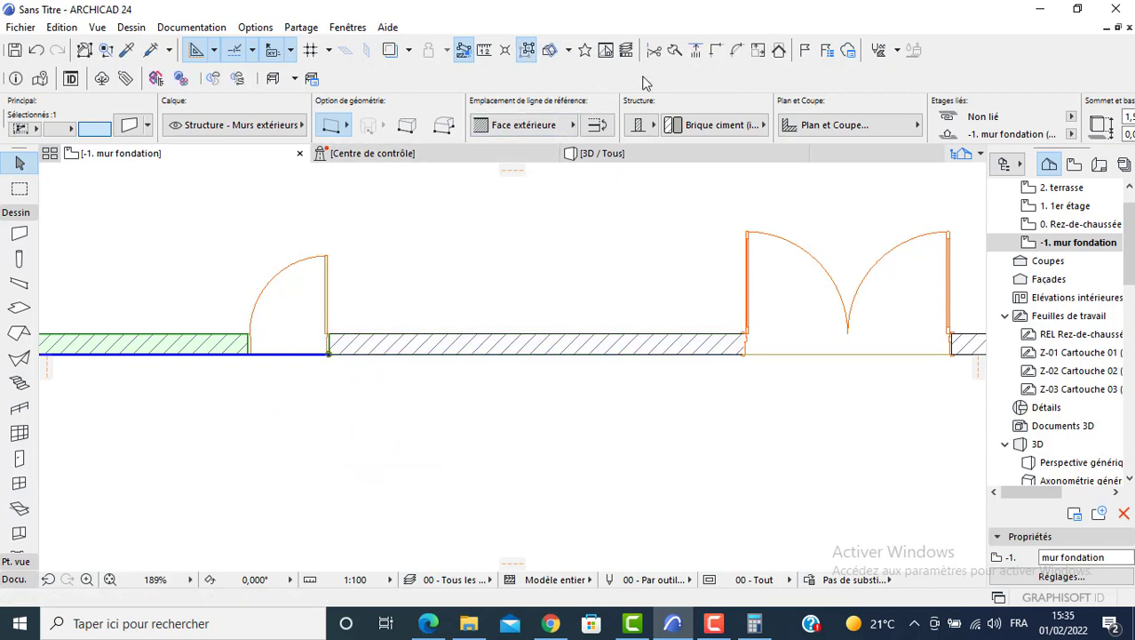
pyautogui.click(674, 49)
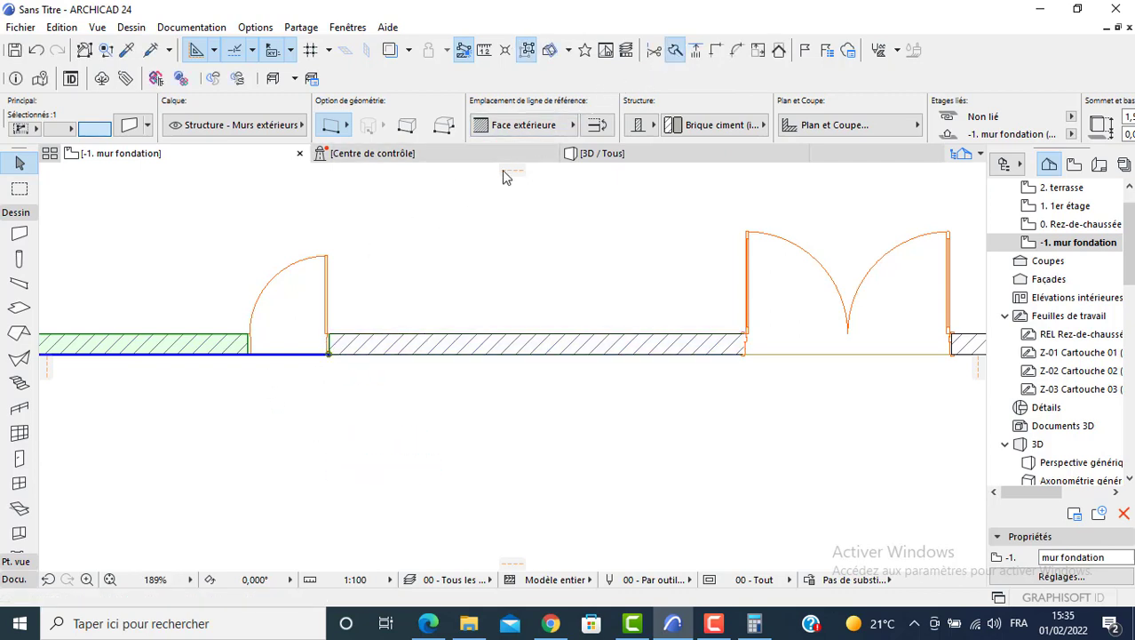
pyautogui.click(248, 354)
pyautogui.click(249, 435)
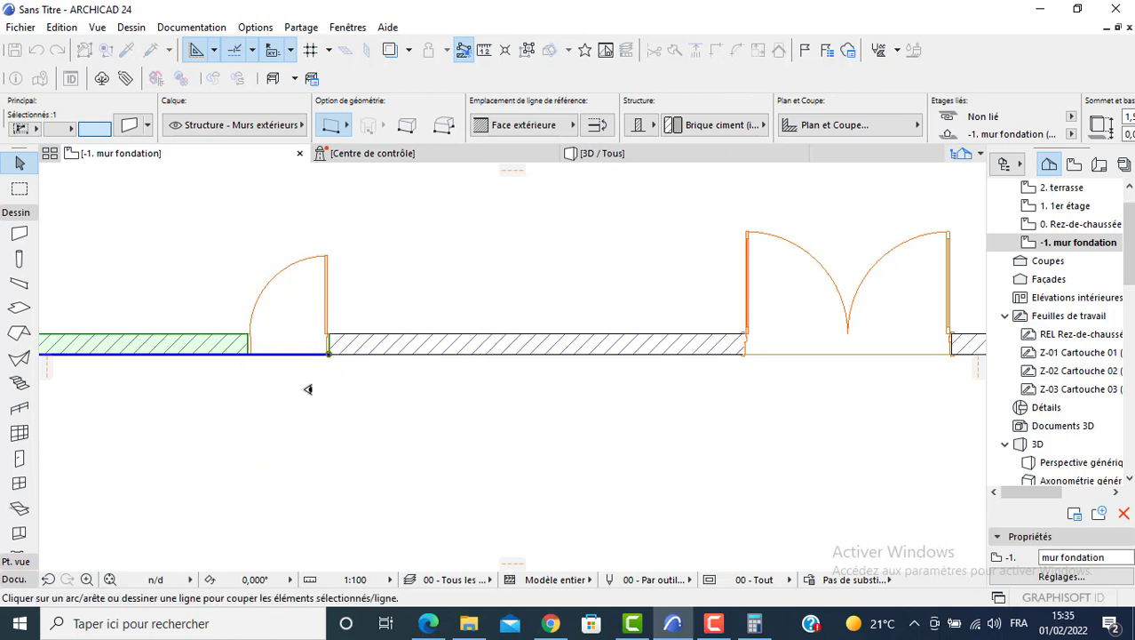
pyautogui.click(306, 388)
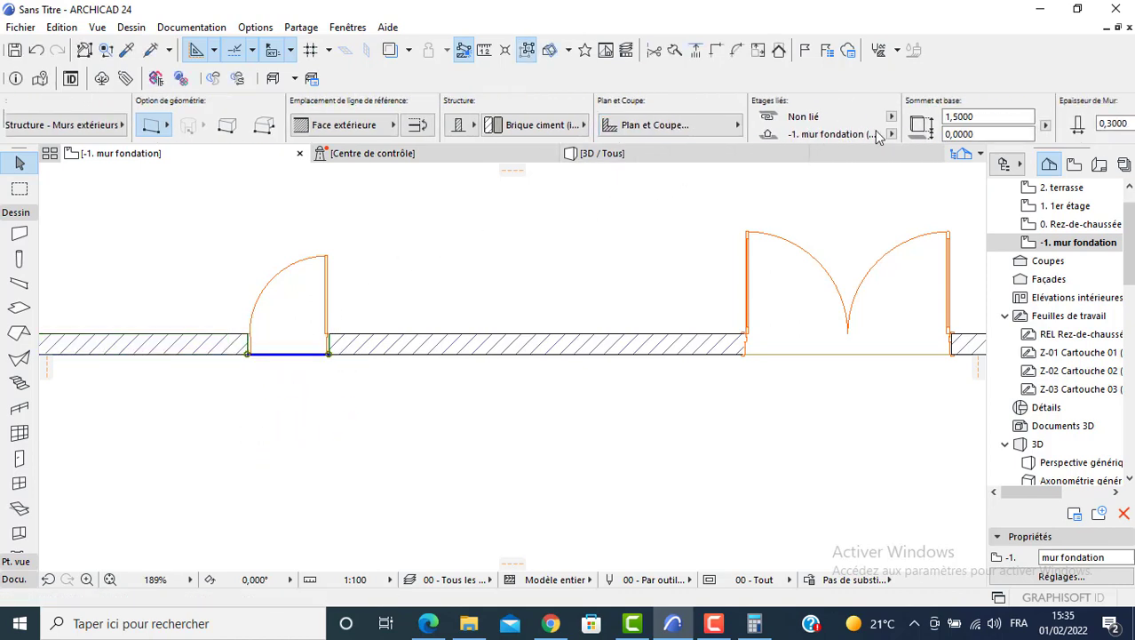
# Raise the wall segment containing the single door above the door's height and check both entrances in 3D.
pyautogui.doubleClick(977, 116)
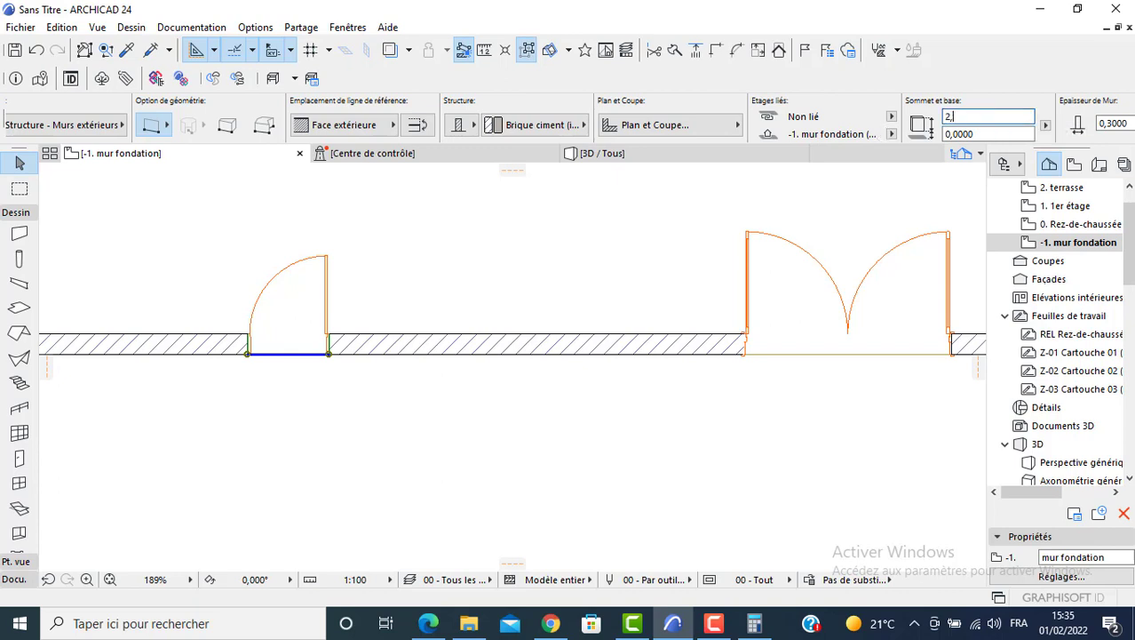
pyautogui.click(424, 294)
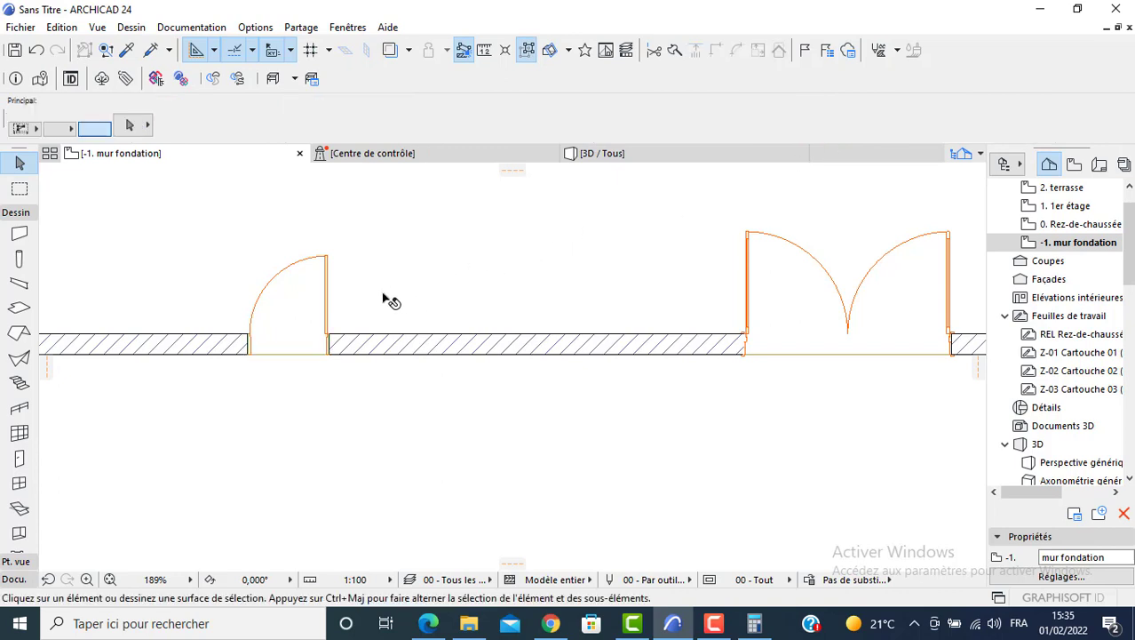
pyautogui.press('F3')
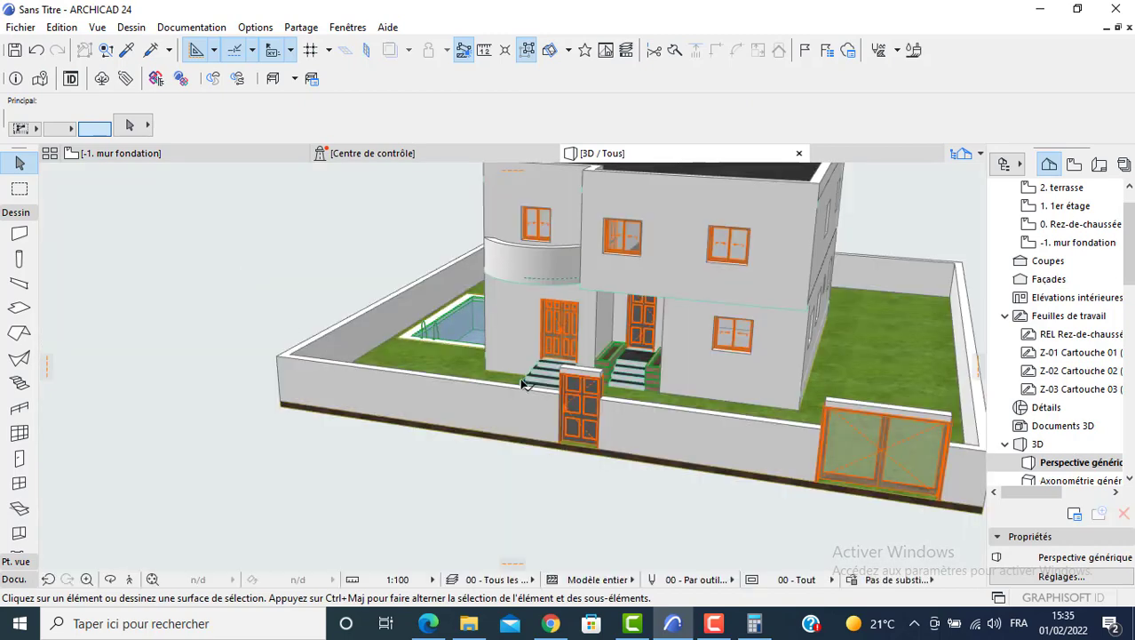
pyautogui.keyDown('shift'); pyautogui.moveTo(629, 393); pyautogui.dragTo(474, 375, button='middle'); pyautogui.keyUp('shift')
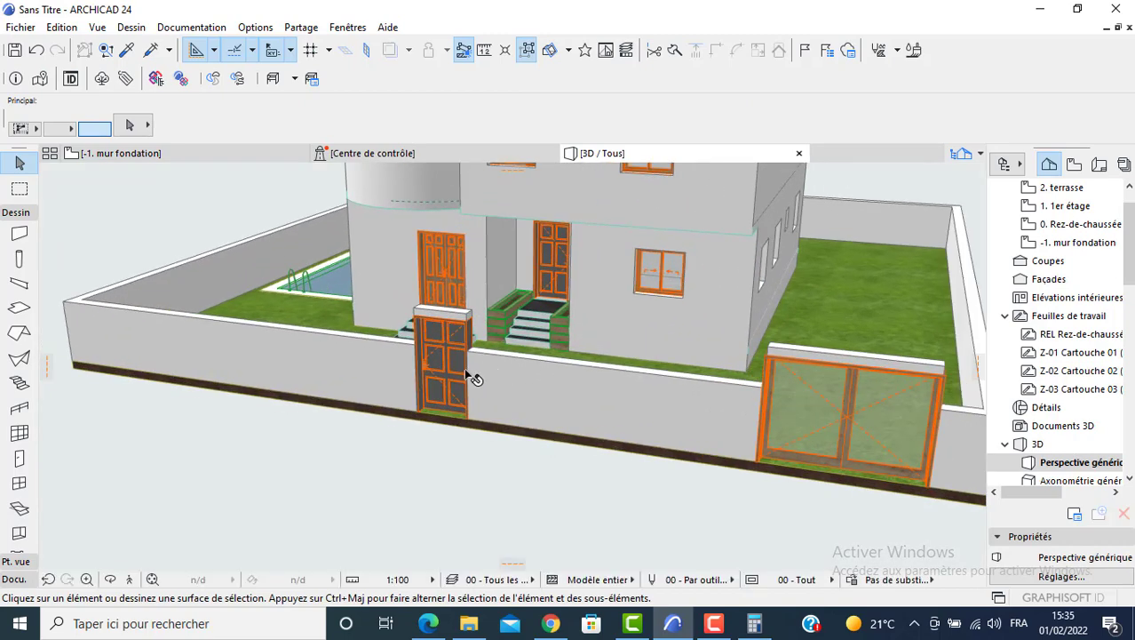
pyautogui.press('F2')
pyautogui.click(353, 351)
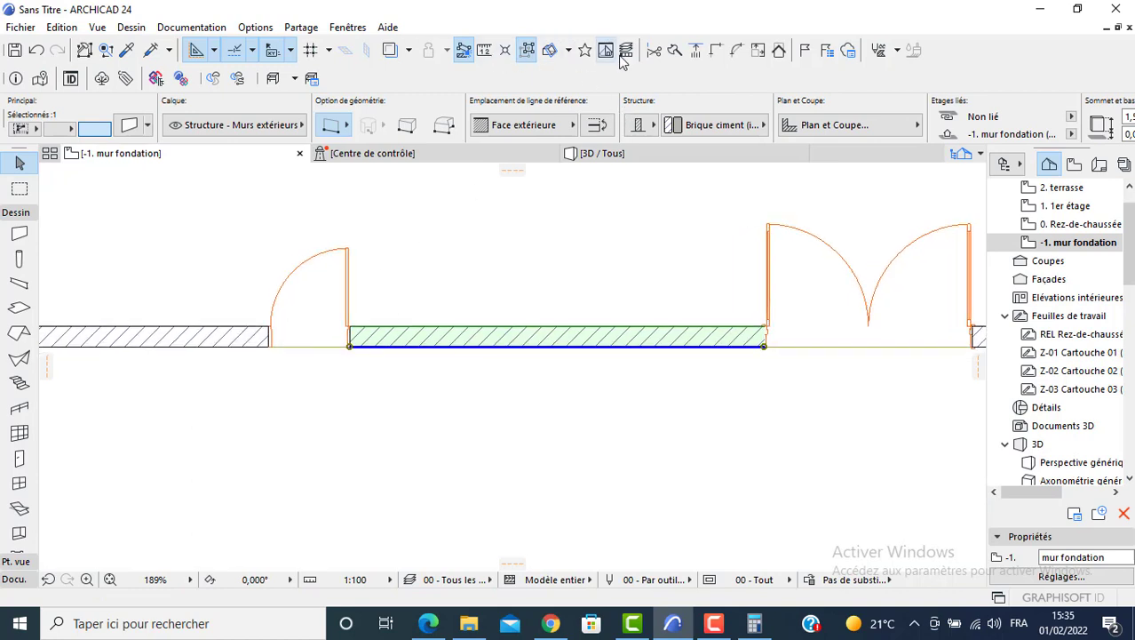
pyautogui.click(674, 51)
pyautogui.scroll(3, 350, 335)
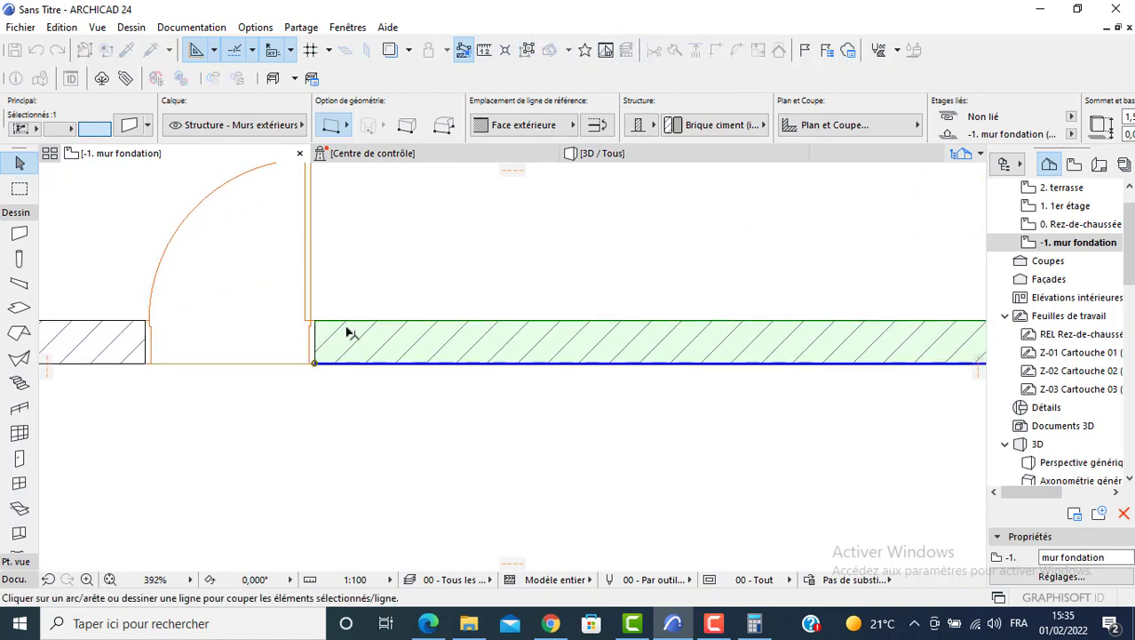
pyautogui.click(362, 325)
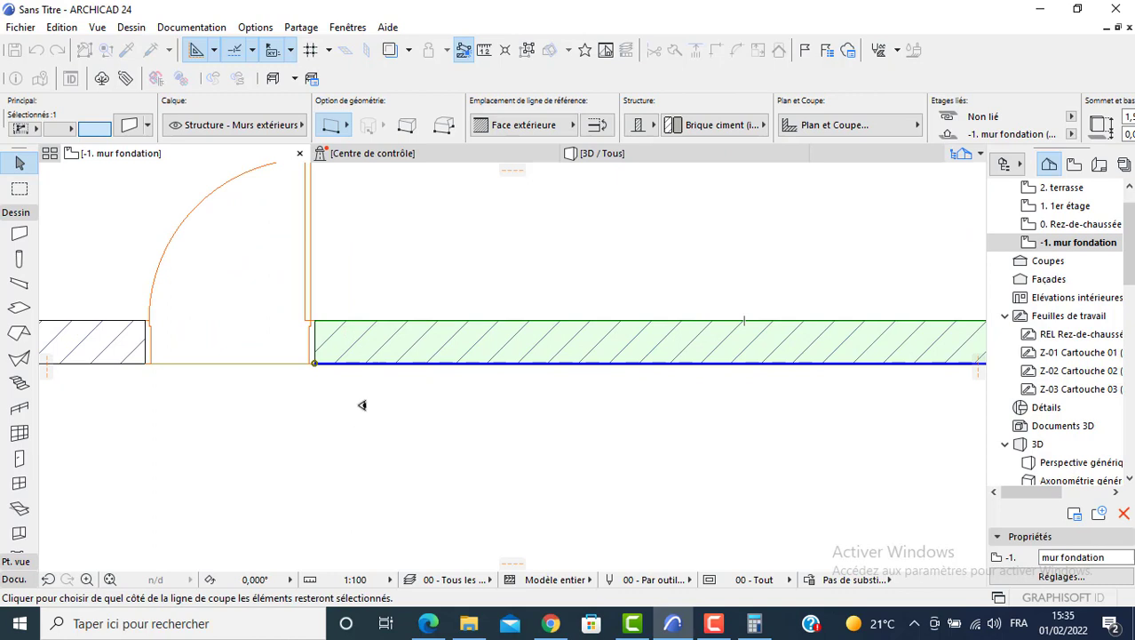
pyautogui.click(212, 311)
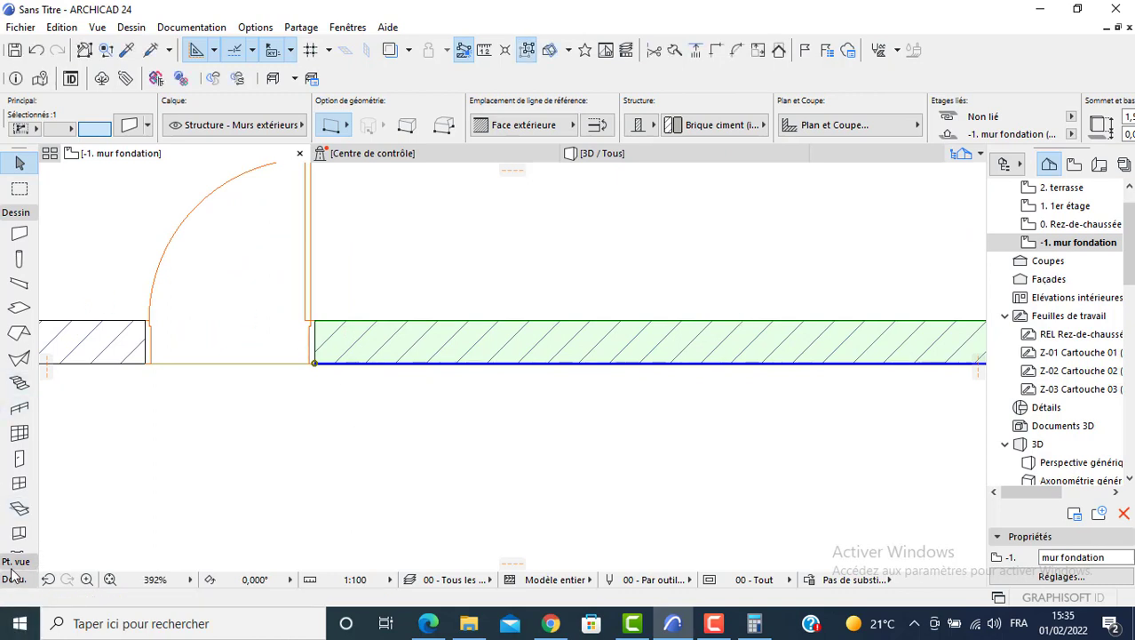
# Draw a guide polyline from the single door's right jamb, 0.5 m right along the wall's outer face and perpendicular across the wall.
pyautogui.click(16, 561)
pyautogui.click(14, 402)
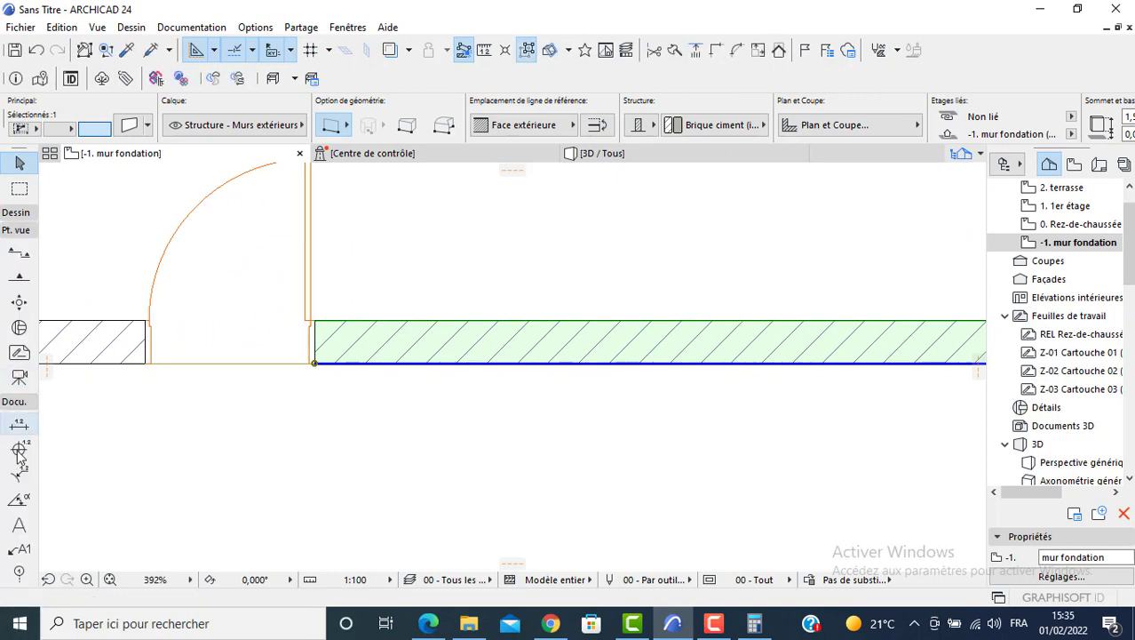
pyautogui.scroll(-3, 21, 502)
pyautogui.click(18, 522)
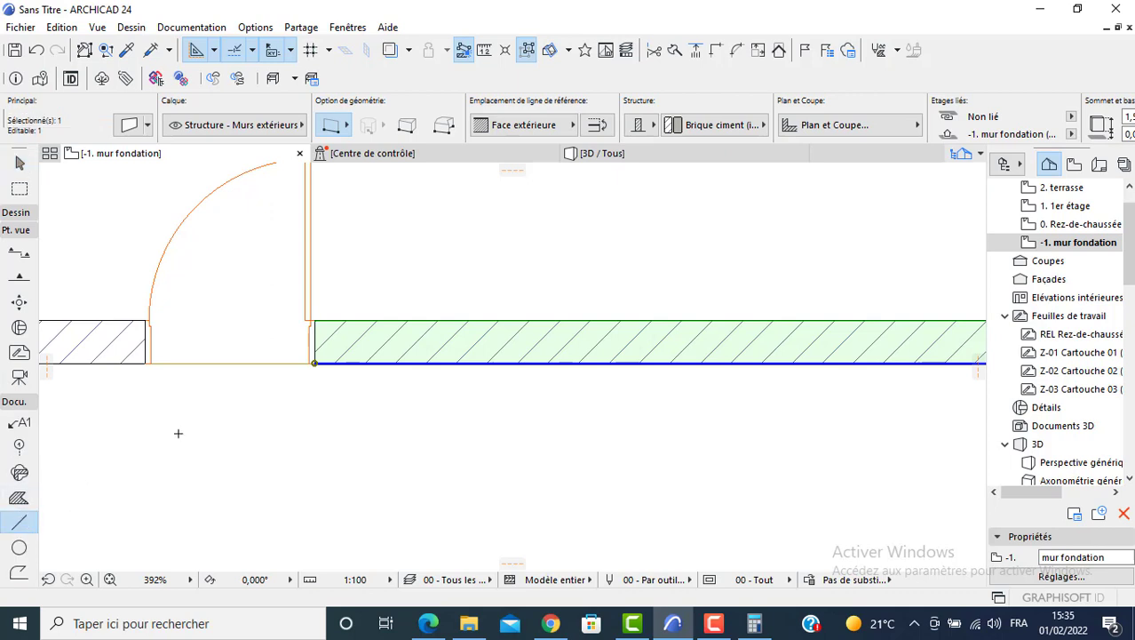
pyautogui.click(315, 360)
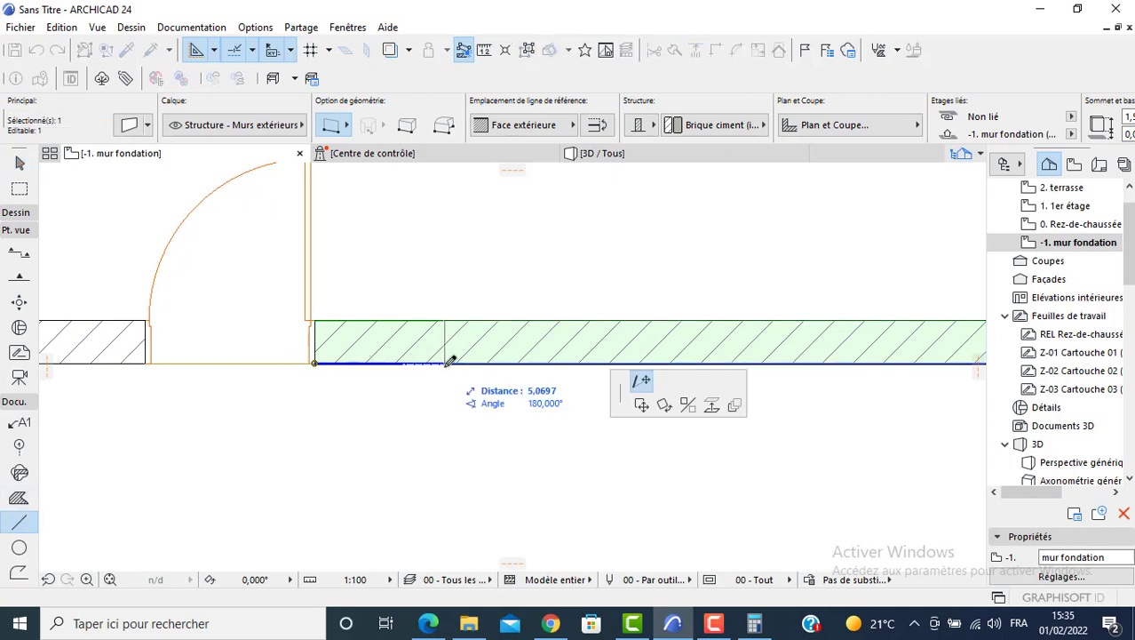
pyautogui.press('Escape')
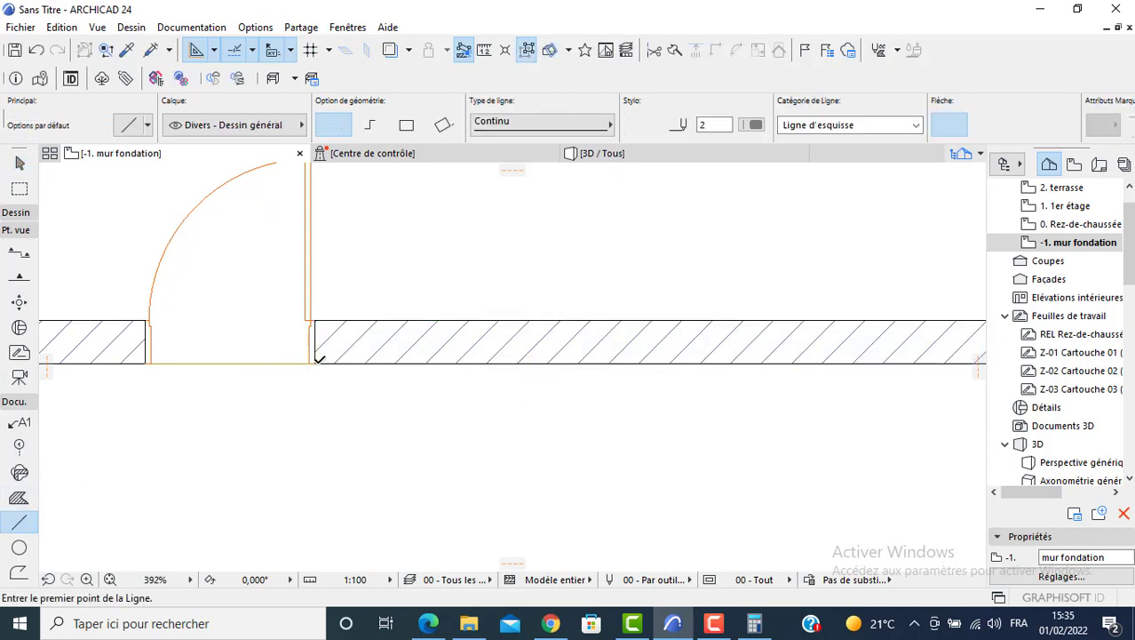
pyautogui.click(315, 361)
pyautogui.click(373, 127)
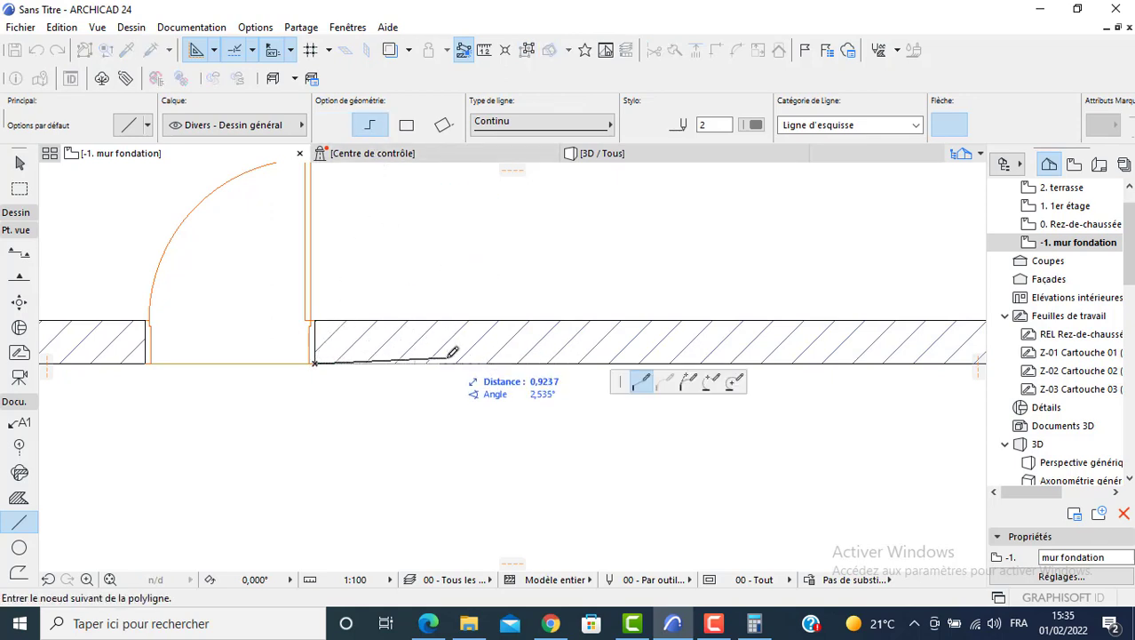
pyautogui.write('0')
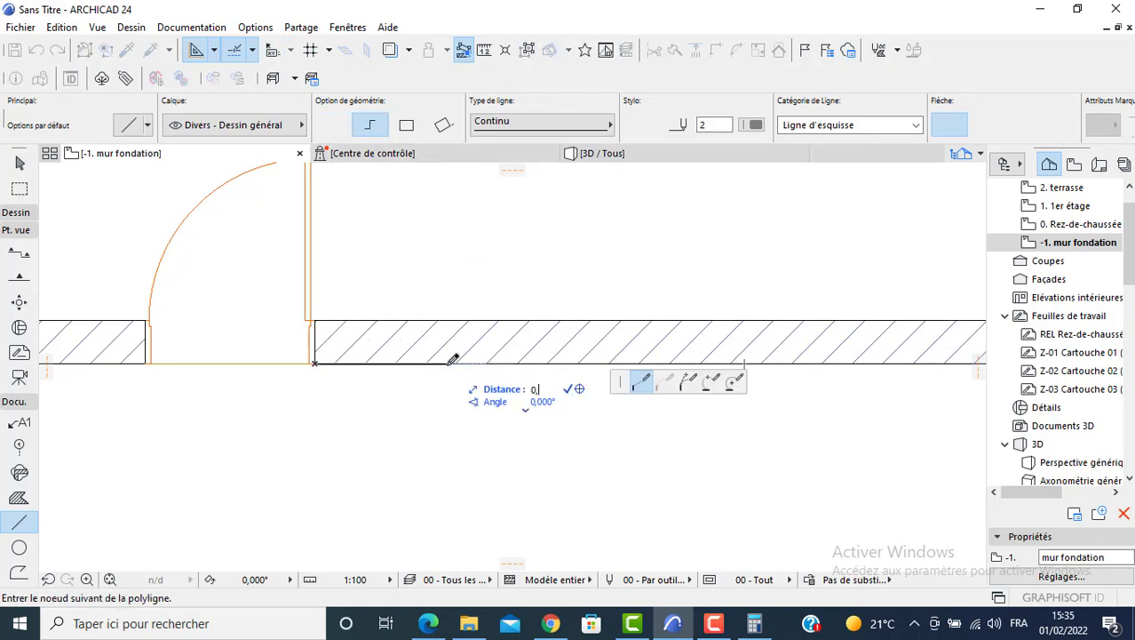
pyautogui.write(',5')
pyautogui.press('Return')
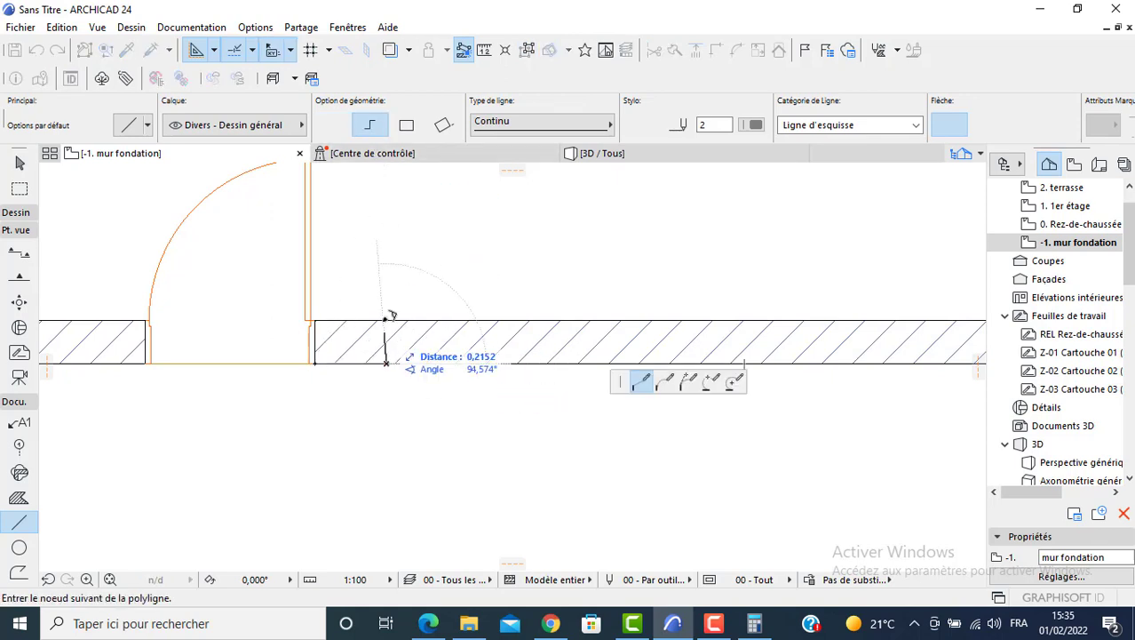
pyautogui.doubleClick(387, 271)
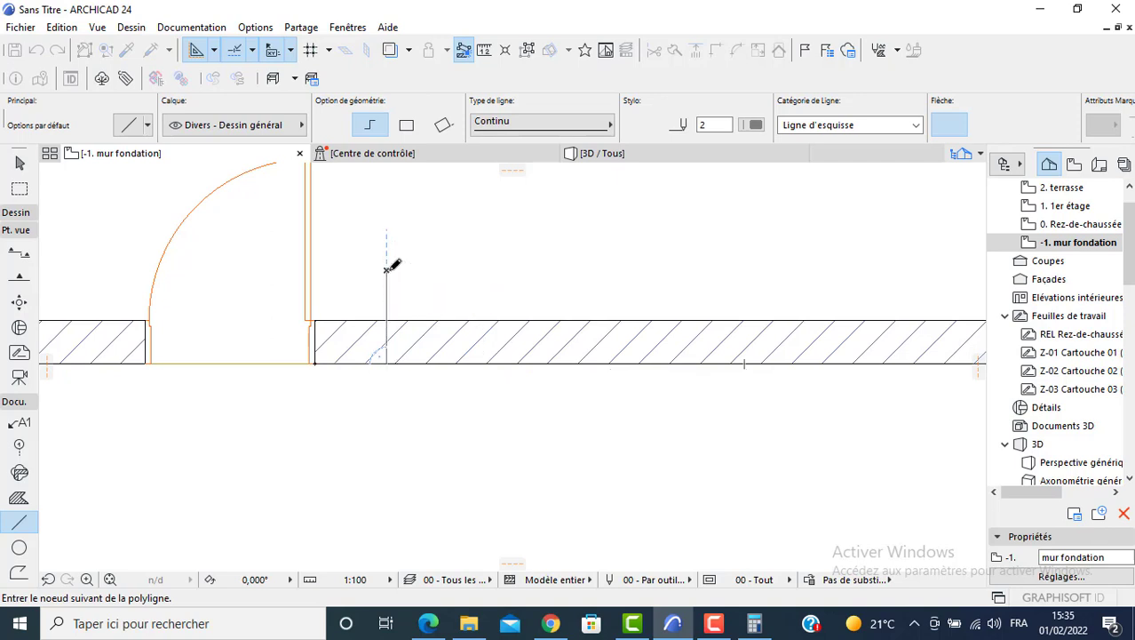
# Draw a guide polyline from the single door's left jamb, 0.5 m left along the outer face and about 0.81 m perpendicular across the wall.
pyautogui.click(145, 361)
pyautogui.write('0,5')
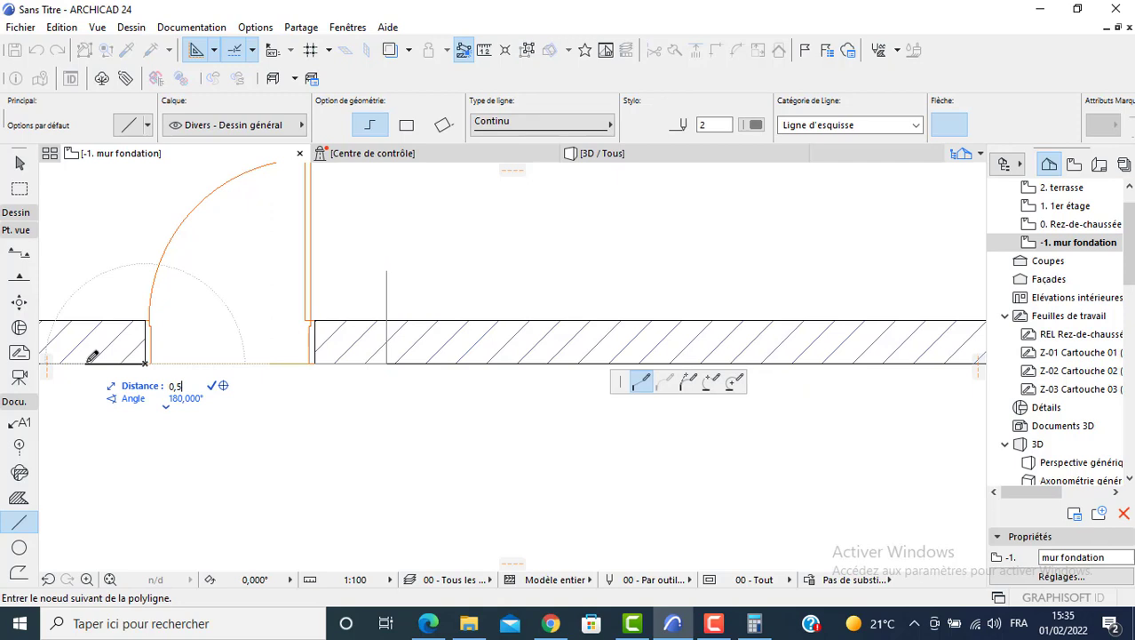
pyautogui.press('Return')
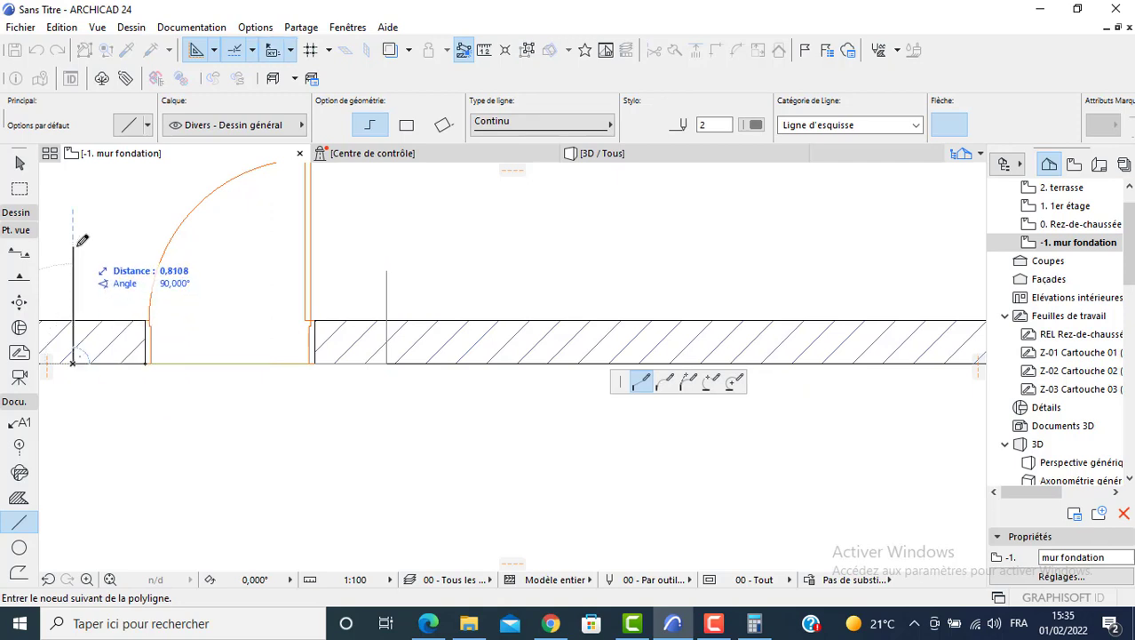
pyautogui.doubleClick(74, 244)
# Draw a guide polyline from the double door's left jamb, 0.5 m left along the outer face and about 0.77 m perpendicular across the wall.
pyautogui.scroll(-4, 523, 327)
pyautogui.scroll(2, 523, 328)
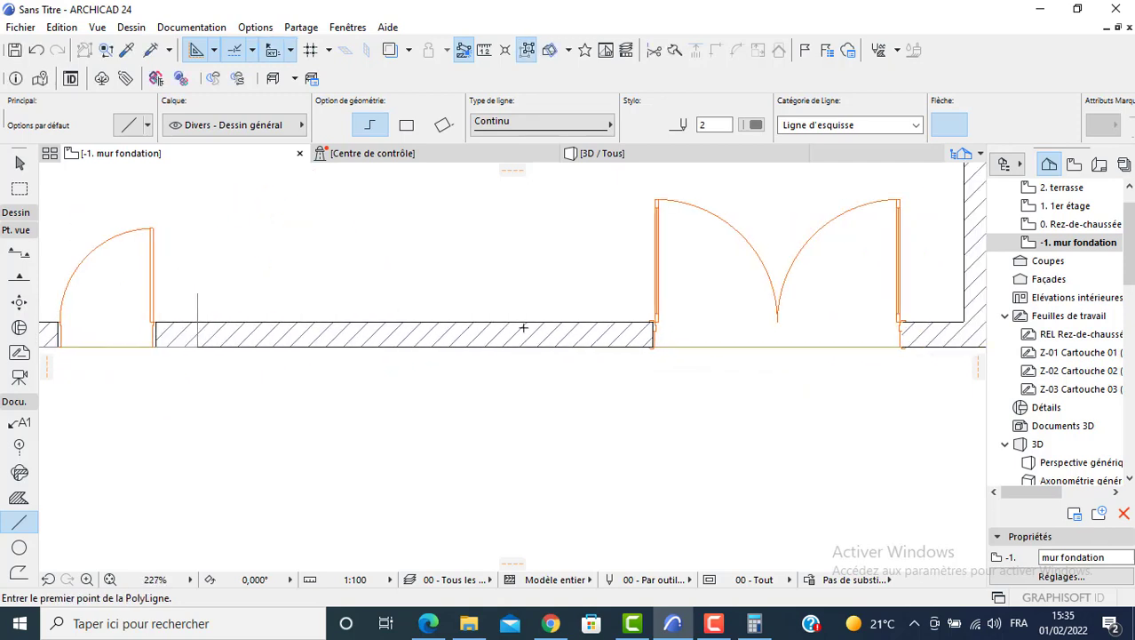
pyautogui.scroll(3, 623, 342)
pyautogui.click(657, 343)
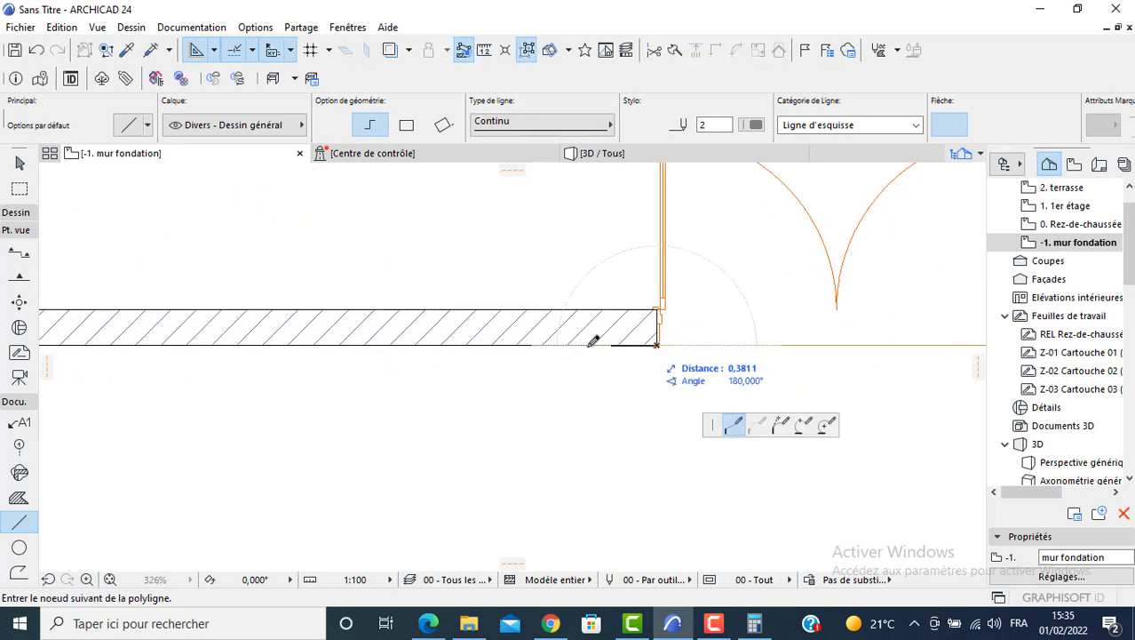
pyautogui.write('0,')
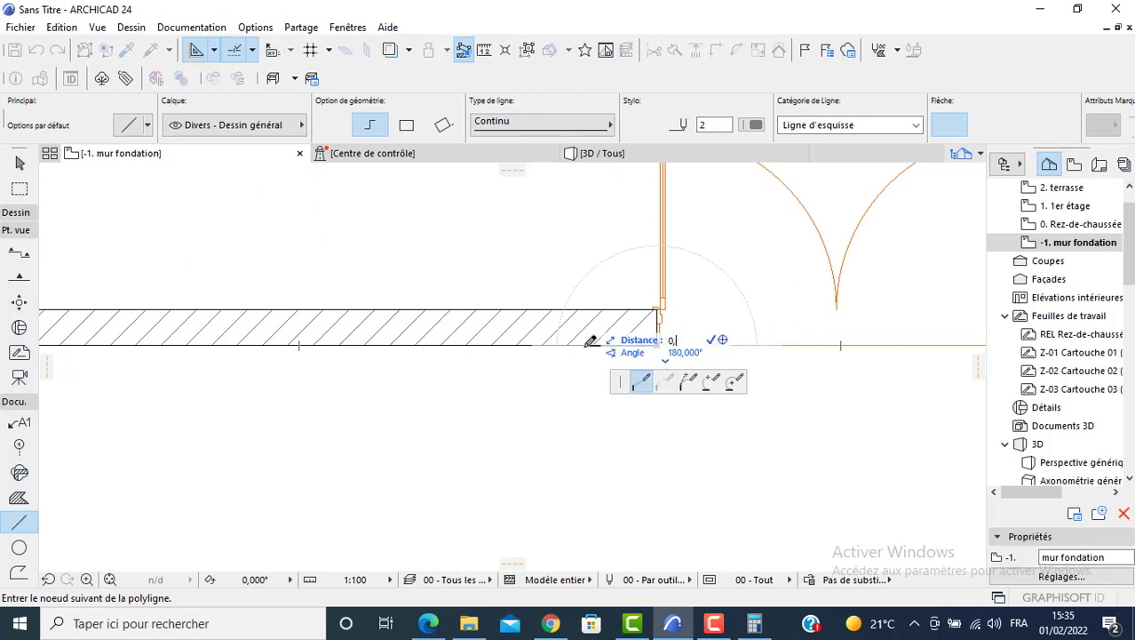
pyautogui.write('5')
pyautogui.press('Return')
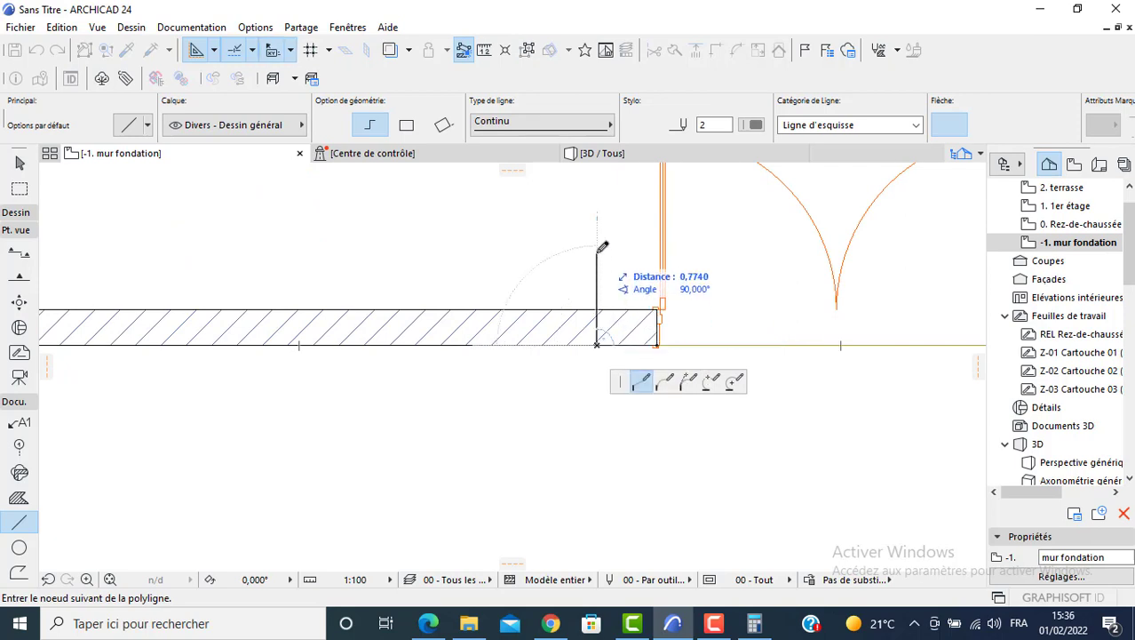
pyautogui.doubleClick(597, 253)
# Draw a guide polyline from the double door's right jamb, 0.5 m right along the outer face and perpendicular across the wall.
pyautogui.moveTo(679, 317); pyautogui.dragTo(402, 317, button='middle')
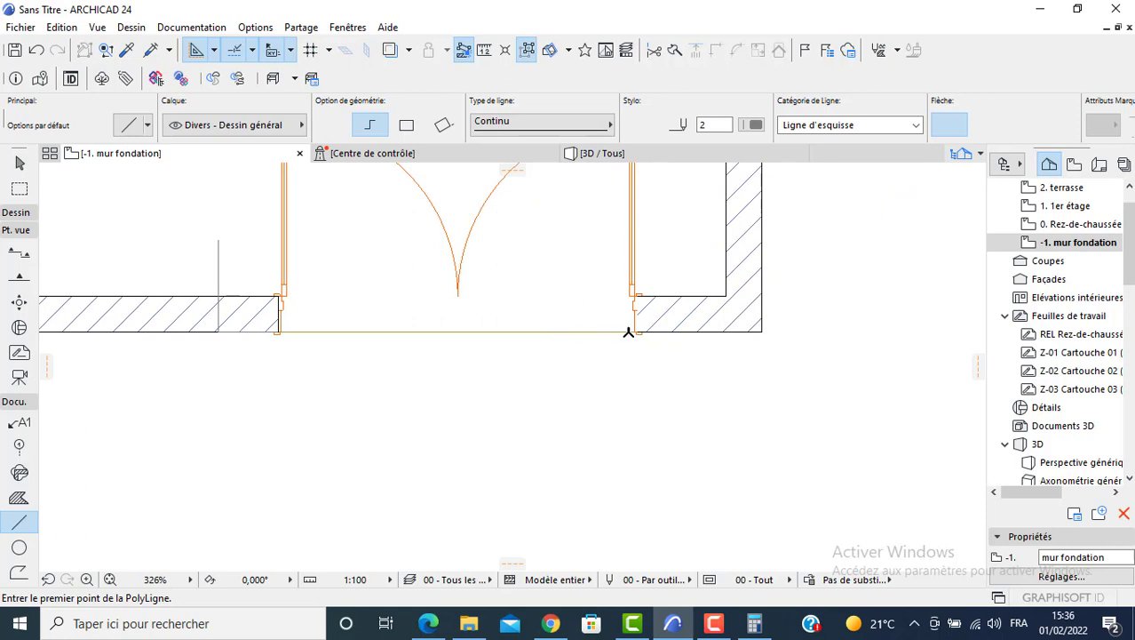
pyautogui.scroll(2, 628, 332)
pyautogui.click(636, 331)
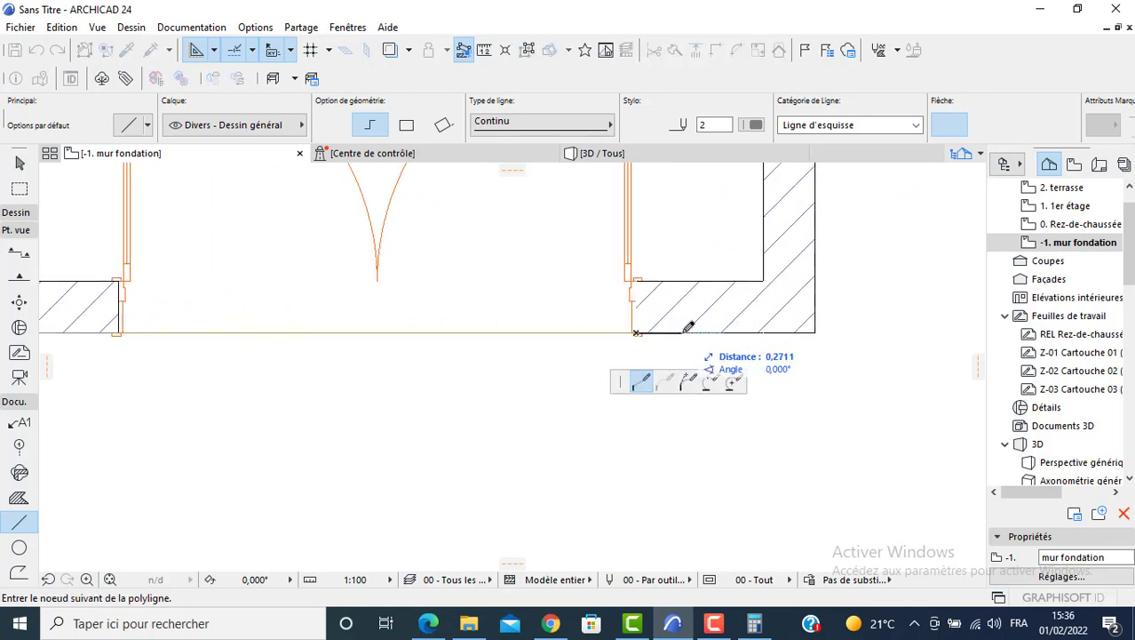
pyautogui.write('0,5')
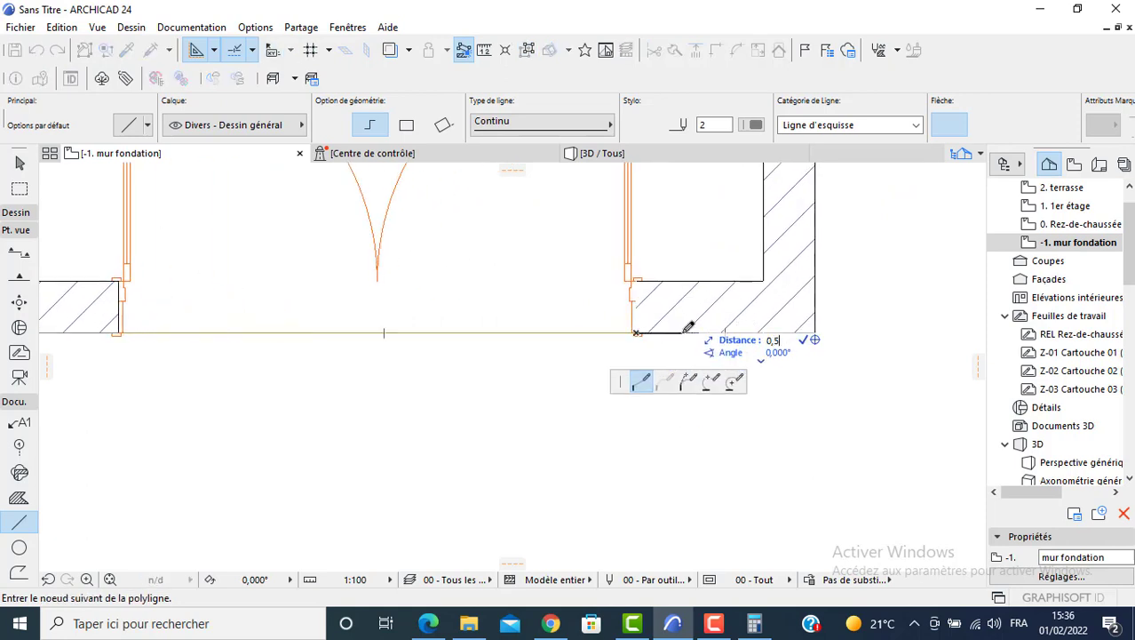
pyautogui.press('Return')
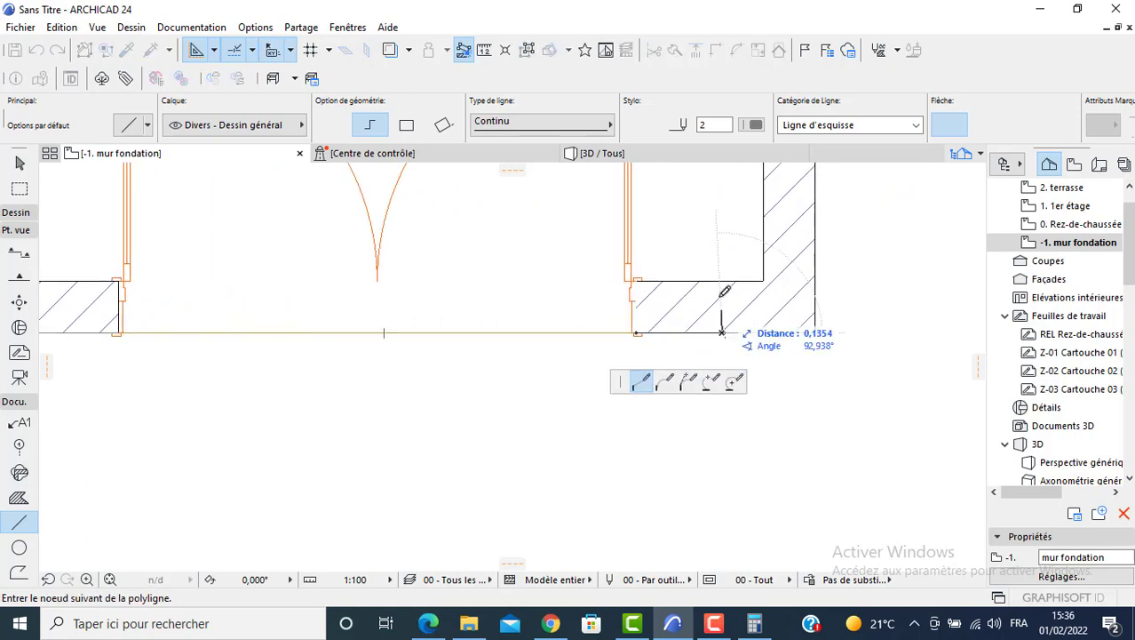
pyautogui.doubleClick(722, 229)
pyautogui.press('Escape')
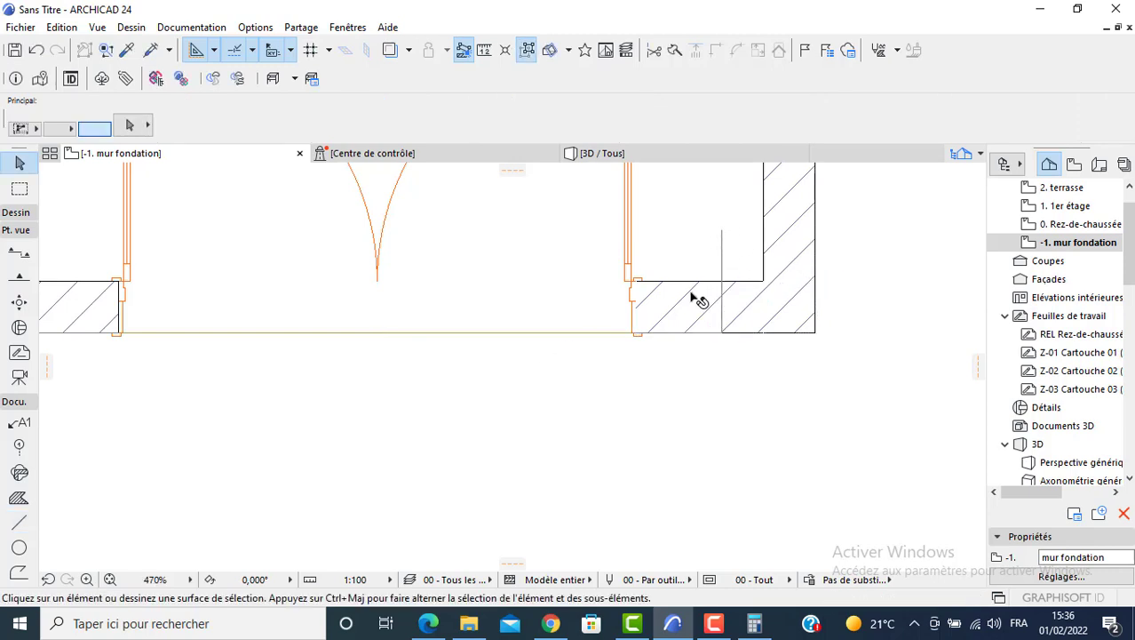
# Split the boundary wall right of the double door along the guide line, keeping the short segment beside the door selected.
pyautogui.click(699, 297)
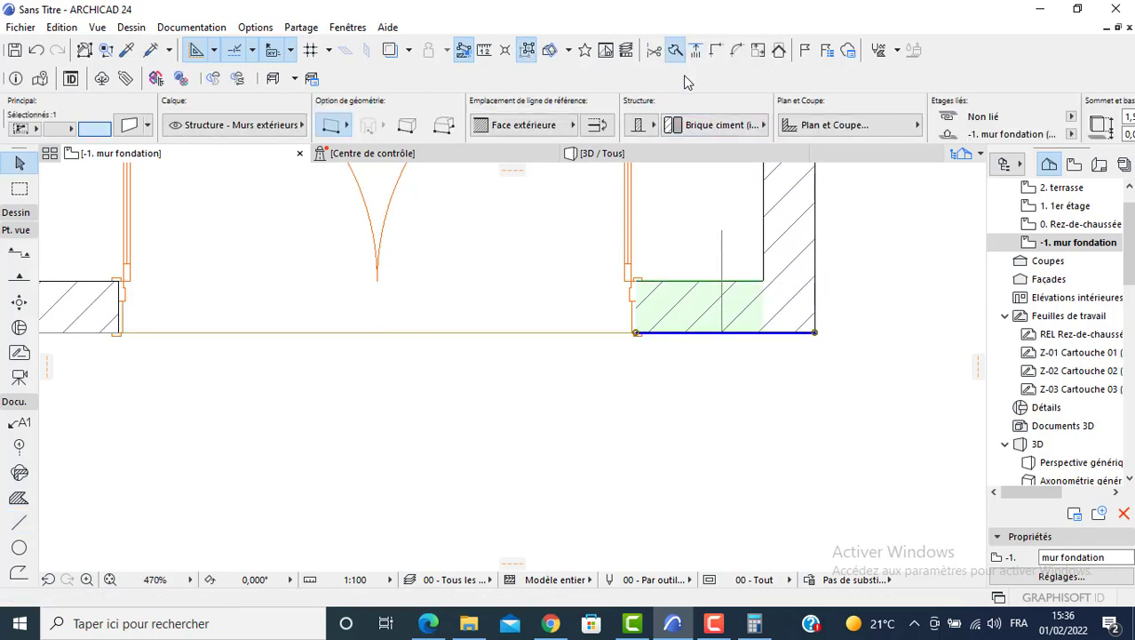
pyautogui.click(695, 51)
pyautogui.click(724, 283)
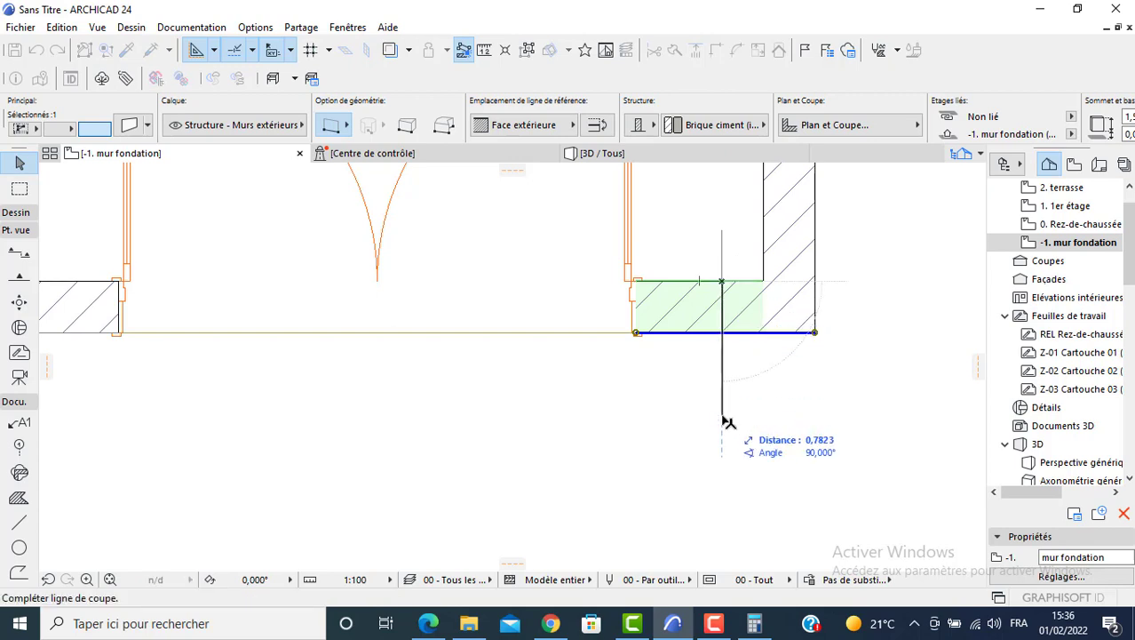
pyautogui.click(722, 419)
pyautogui.click(666, 393)
# Set the height of the short wall segment right of the double door to 2.3 m.
pyautogui.scroll(-5, 911, 115)
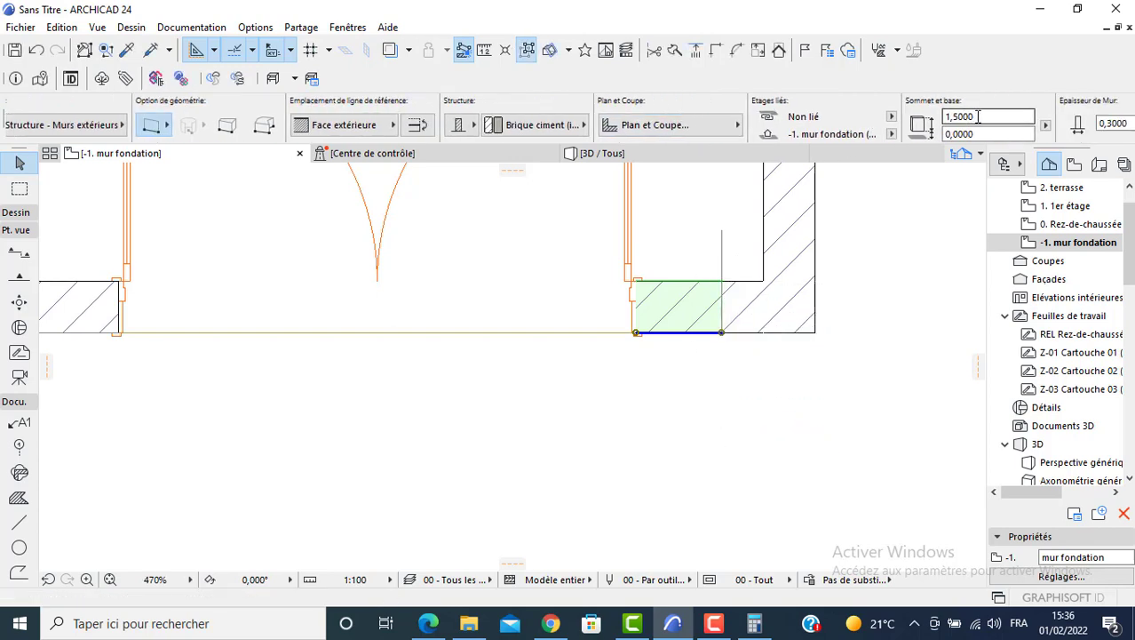
pyautogui.moveTo(981, 116); pyautogui.dragTo(897, 123)
pyautogui.write('3')
pyautogui.press('BackSpace')
pyautogui.write('2')
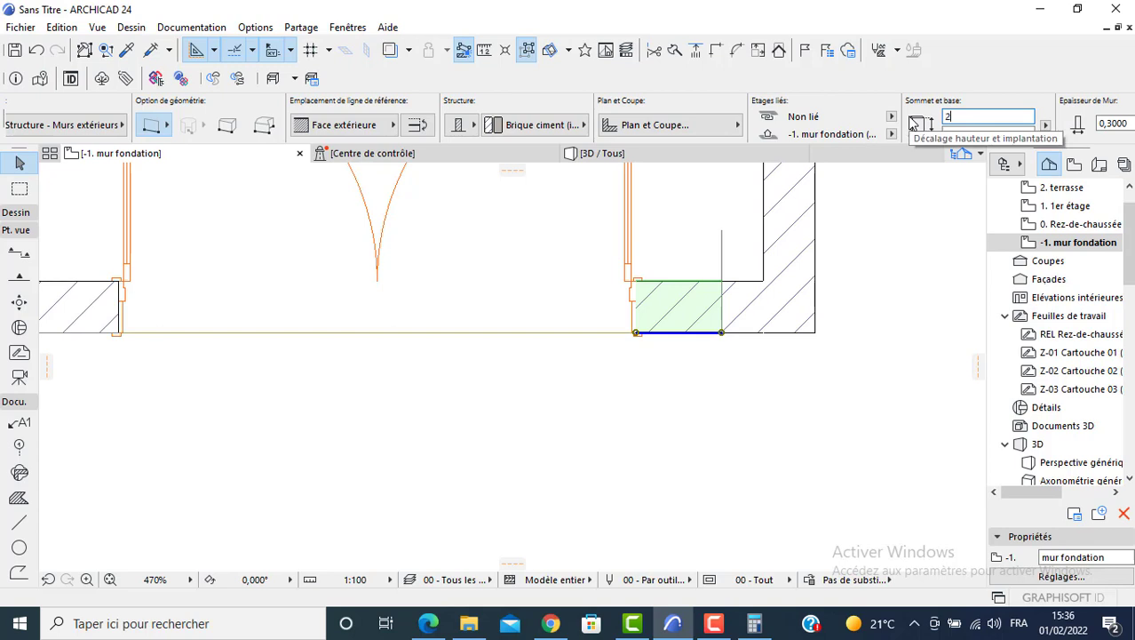
pyautogui.write(',3')
pyautogui.press('Return')
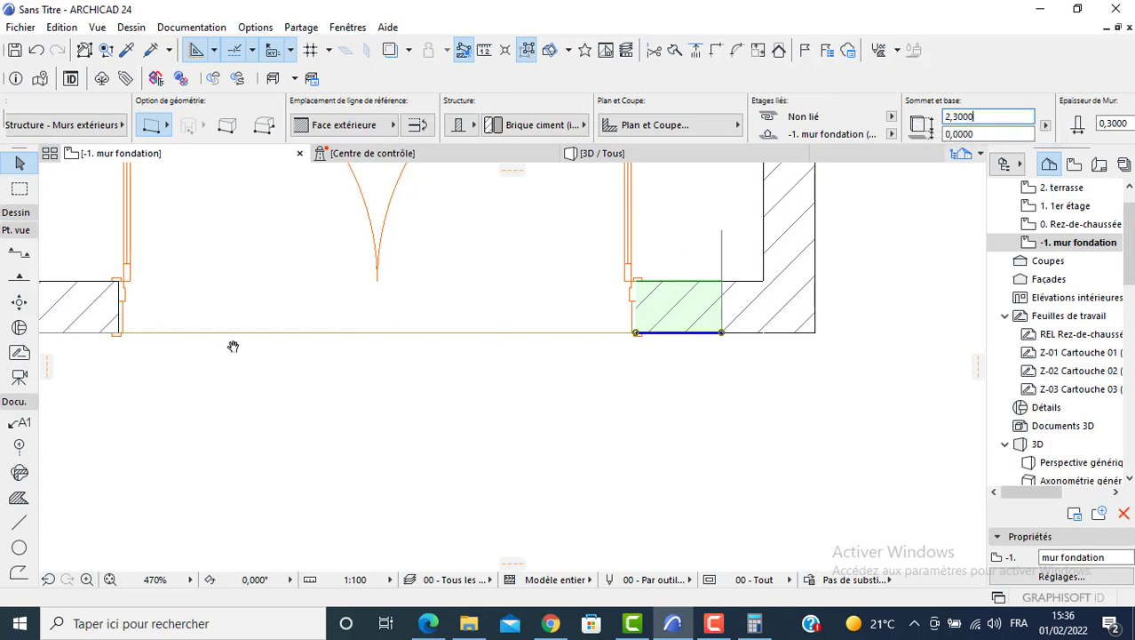
# Split the boundary wall left of the double door along its guide line, keeping the short segment beside the door selected.
pyautogui.moveTo(227, 346); pyautogui.dragTo(323, 338, button='middle')
pyautogui.click(189, 304)
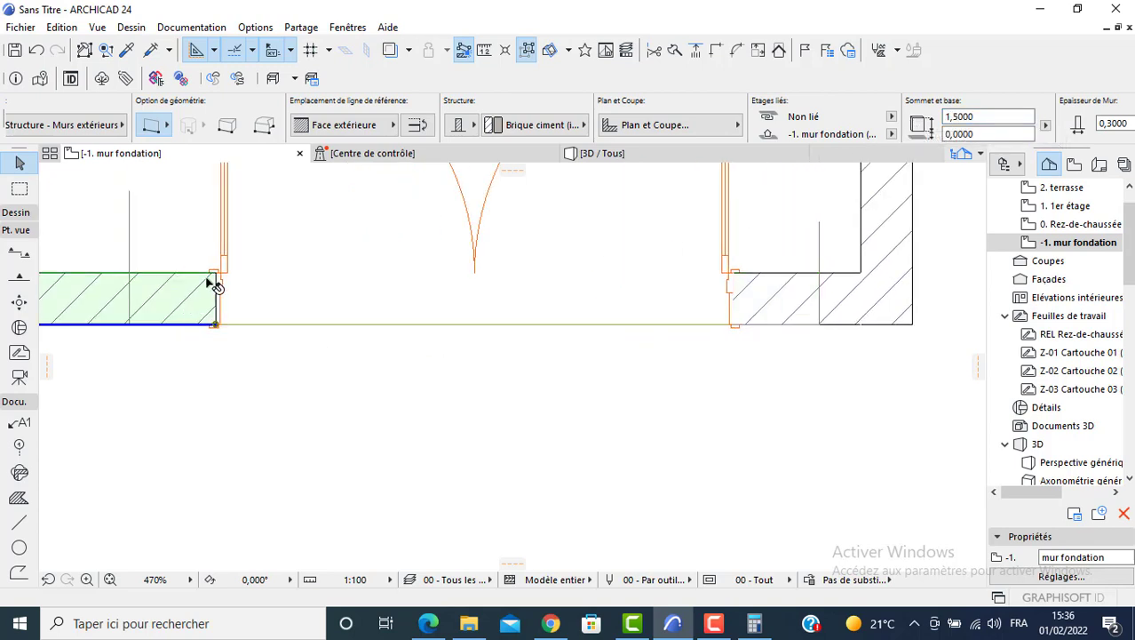
pyautogui.click(674, 53)
pyautogui.click(132, 281)
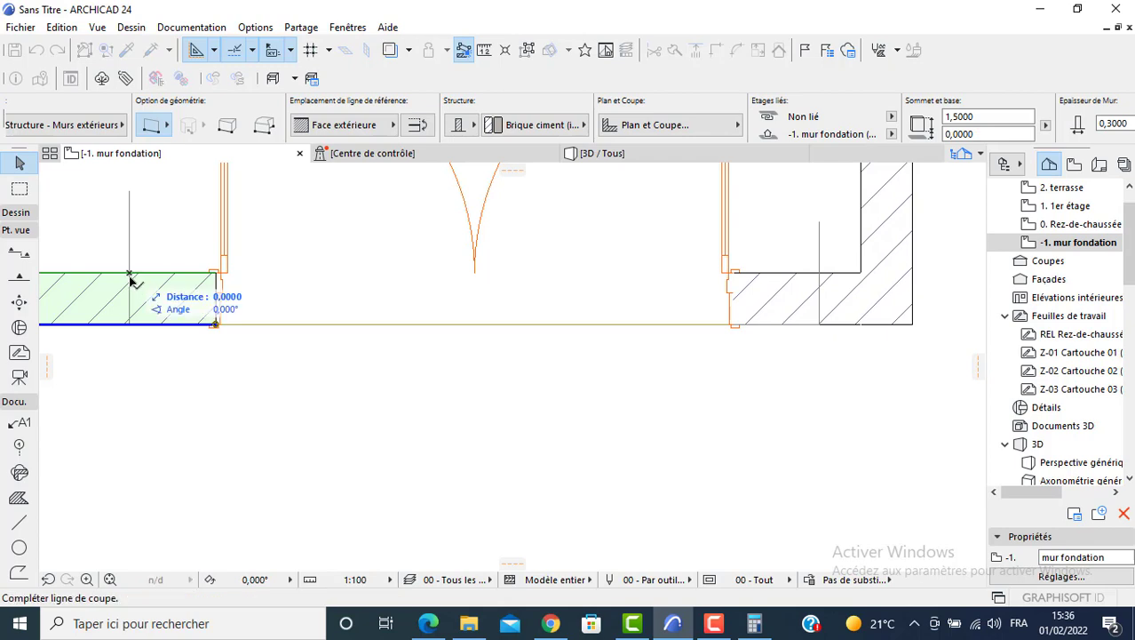
pyautogui.click(131, 377)
pyautogui.click(144, 364)
# Set the wall segment left of the double door to 2.3 m high and check the entrance in 3D.
pyautogui.click(1007, 124)
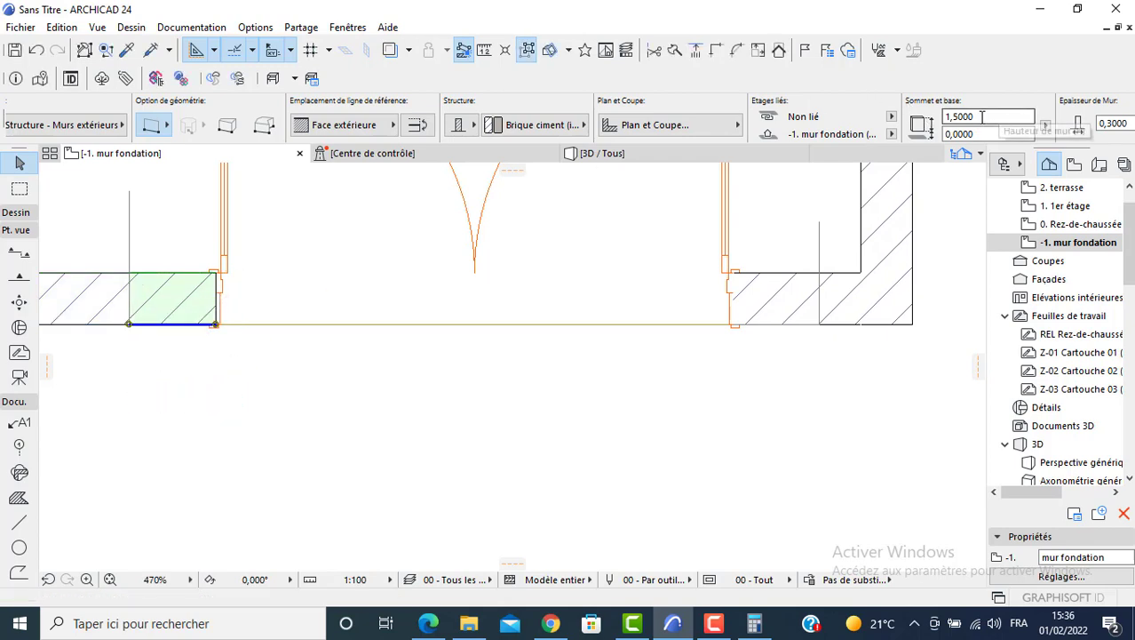
pyautogui.write('2')
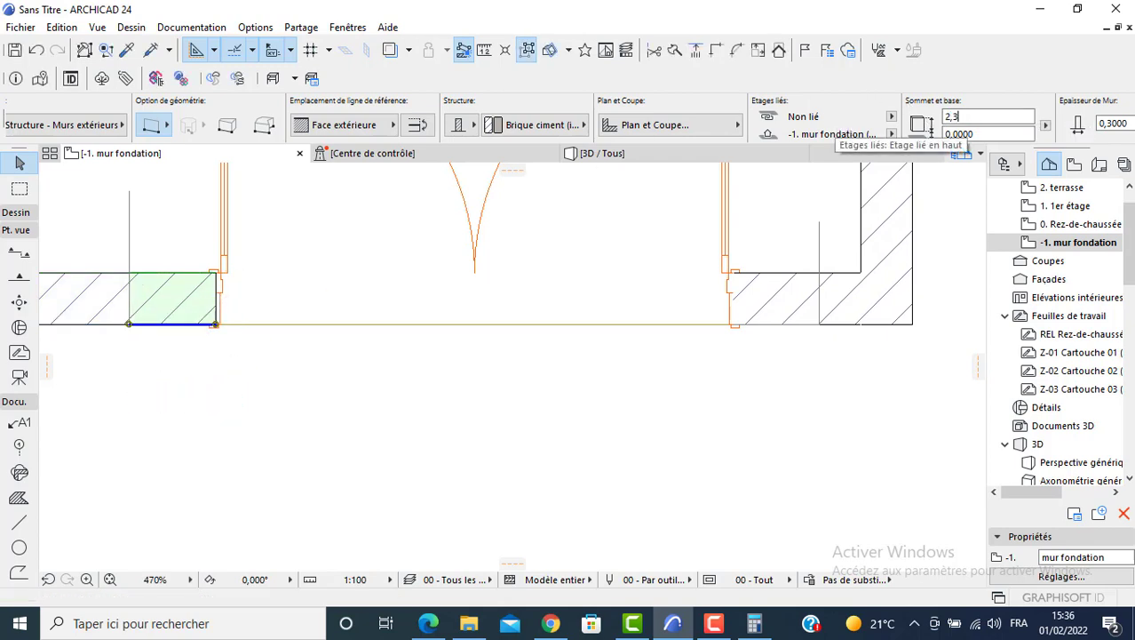
pyautogui.scroll(-2, 528, 249)
pyautogui.click(432, 310)
pyautogui.press('F3')
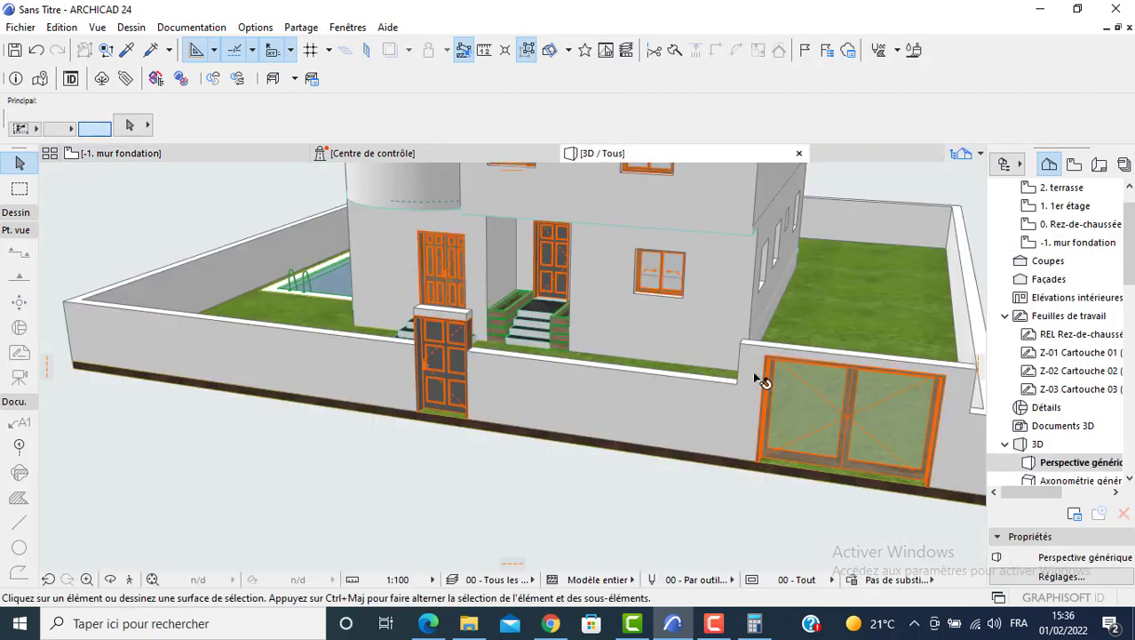
pyautogui.keyDown('shift'); pyautogui.moveTo(753, 371); pyautogui.dragTo(592, 330, button='middle'); pyautogui.keyUp('shift')
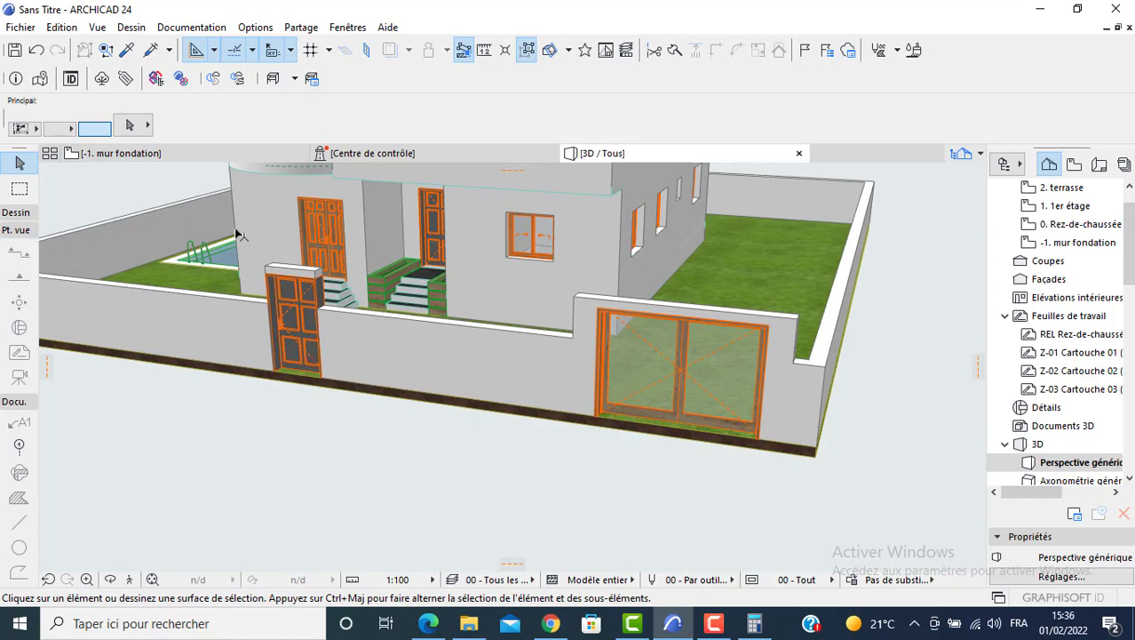
# In the floor plan, split the wall right of the single door along its guide line, isolating the short segment beside the door.
pyautogui.press('F2')
pyautogui.scroll(-3, 314, 341)
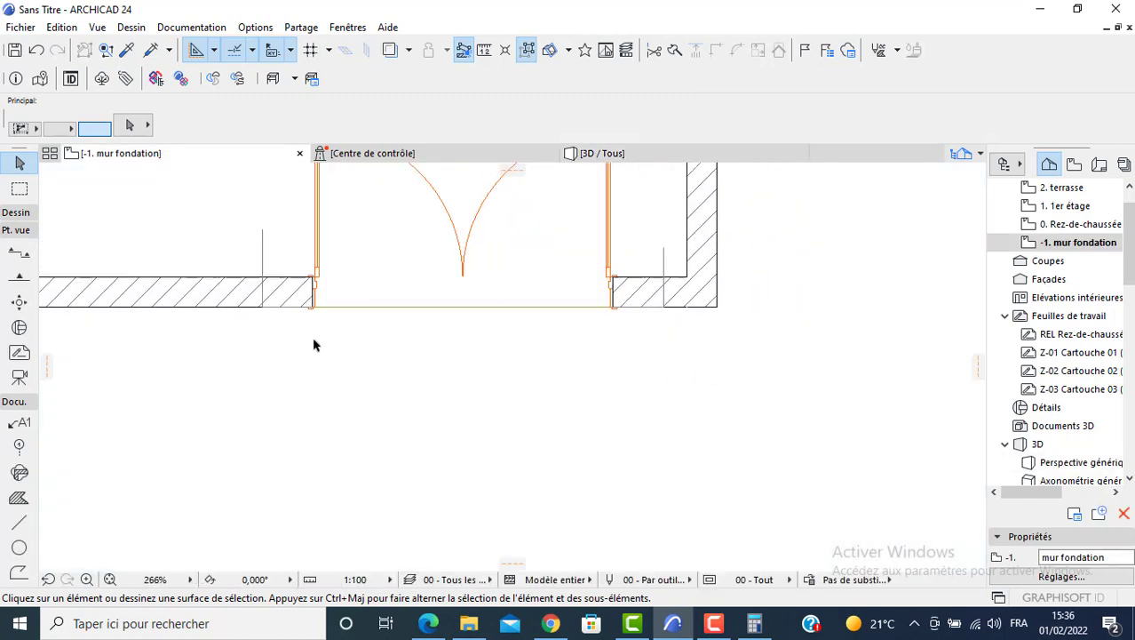
pyautogui.moveTo(315, 340); pyautogui.dragTo(776, 377, button='middle')
pyautogui.click(308, 322)
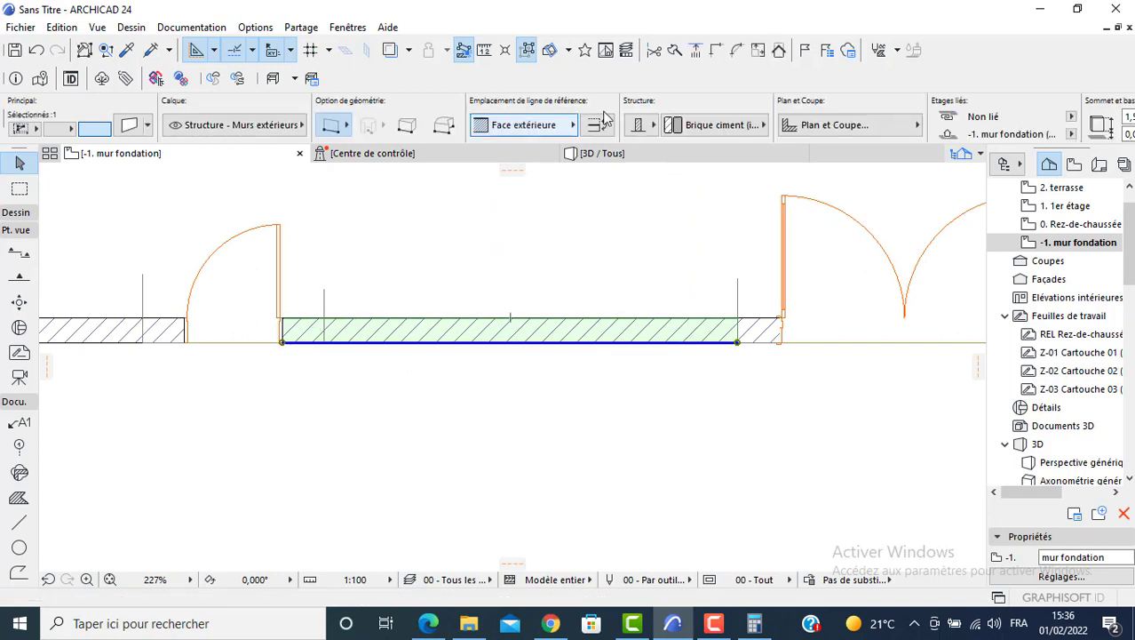
pyautogui.click(675, 53)
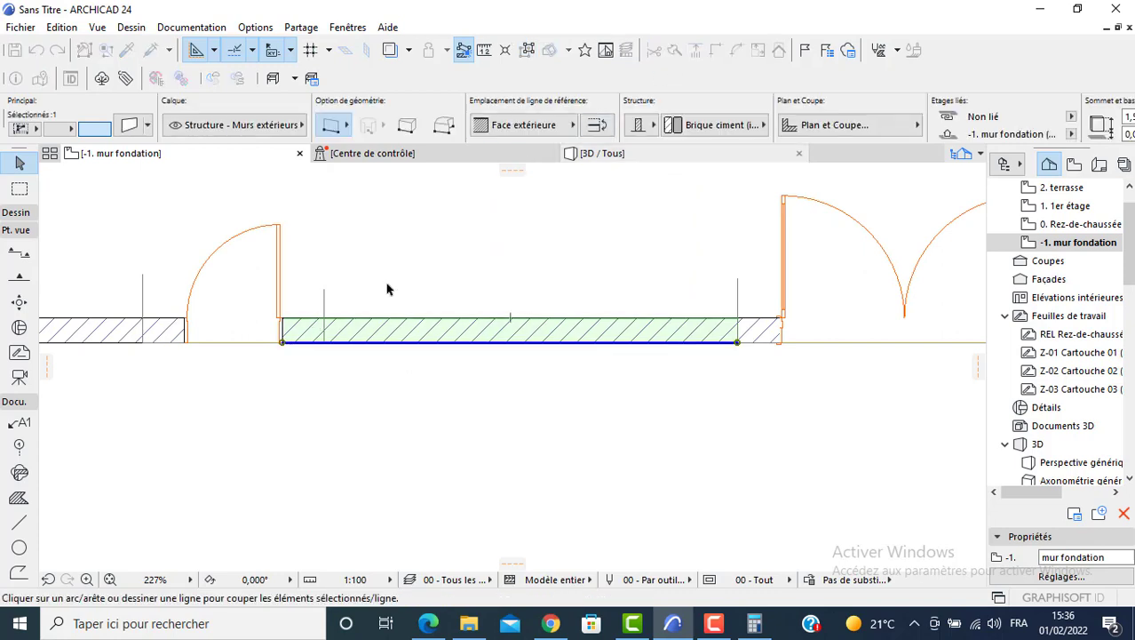
pyautogui.click(324, 323)
pyautogui.click(324, 385)
pyautogui.click(248, 309)
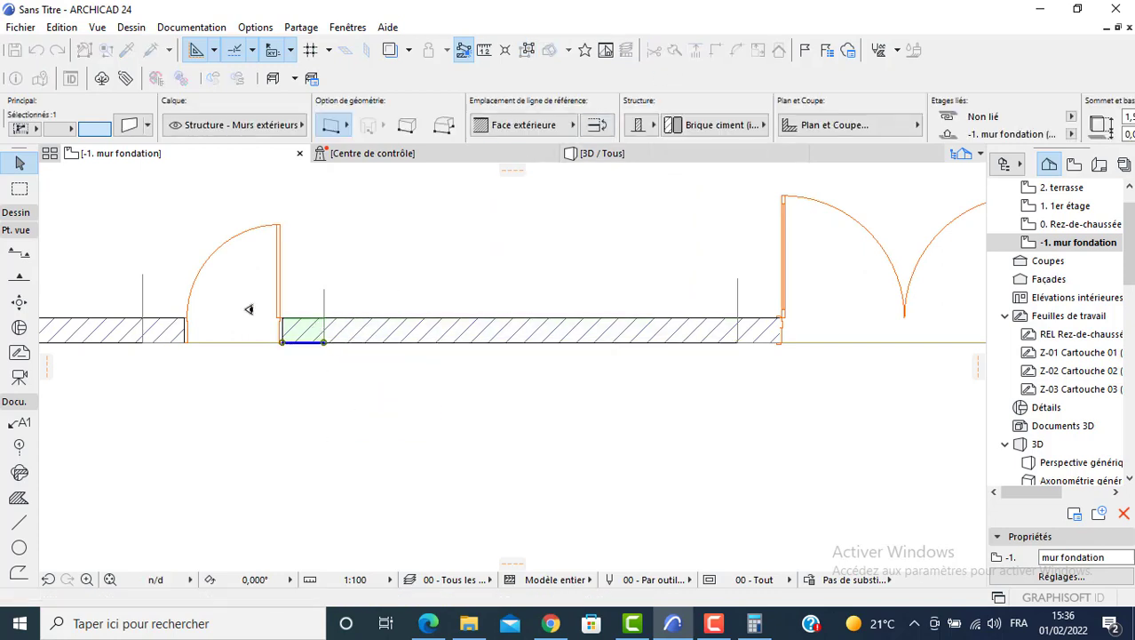
# Split the wall left of the single door along its guide line, keeping the short segment beside the door selected.
pyautogui.click(157, 324)
pyautogui.click(654, 51)
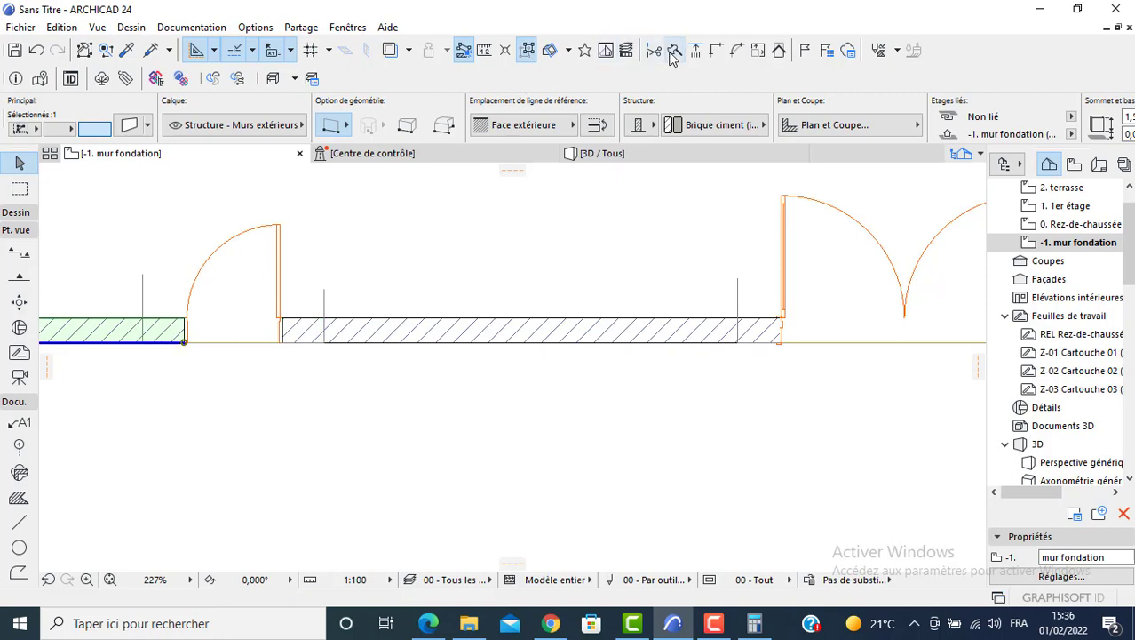
pyautogui.click(143, 331)
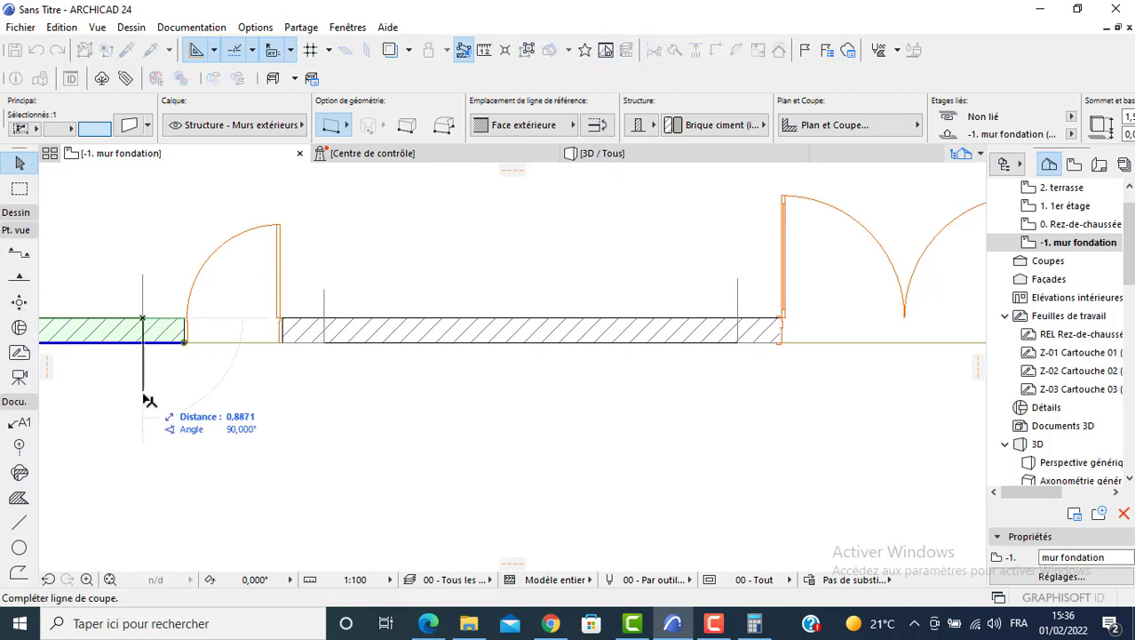
pyautogui.click(144, 384)
pyautogui.click(182, 390)
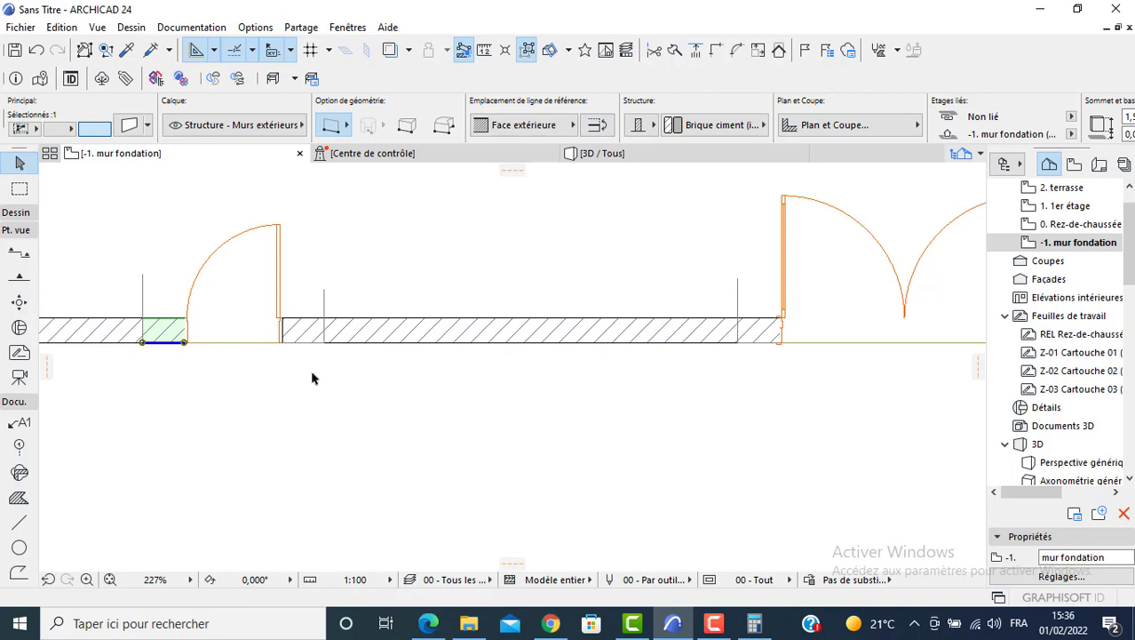
# Set the height of both short wall segments flanking the single door to 2.3 m.
pyautogui.keyDown('shift'); pyautogui.click(304, 336); pyautogui.keyUp('shift')
pyautogui.scroll(-1, 860, 114)
pyautogui.moveTo(973, 117); pyautogui.dragTo(842, 144)
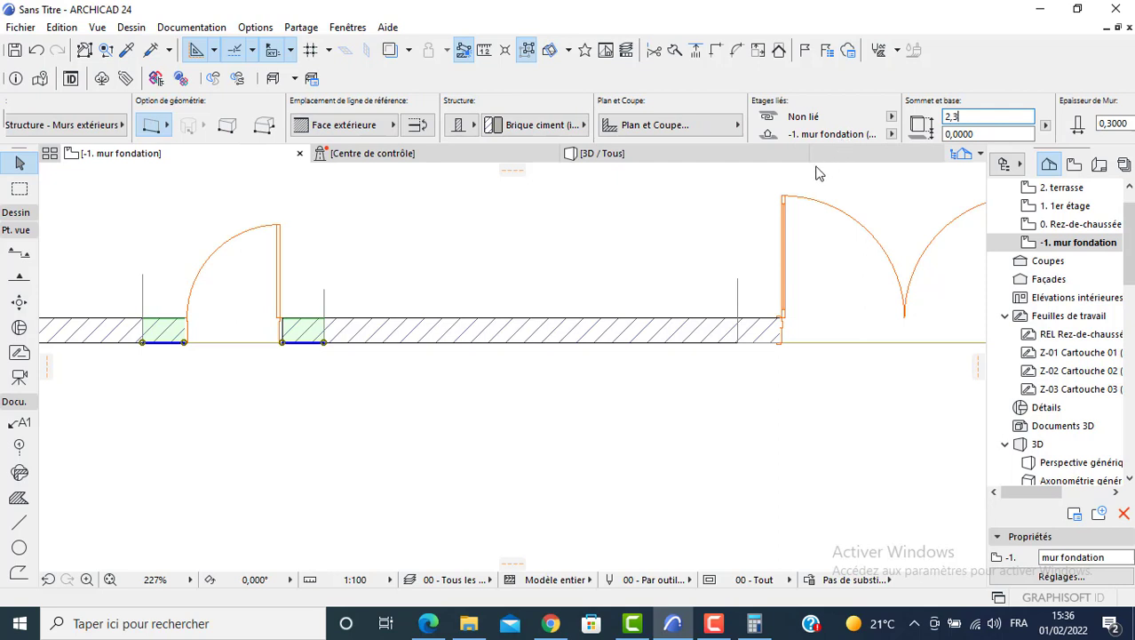
# Delete all the guide lines from the plan and inspect the raised walls around both entrances in 3D.
pyautogui.click(20, 524)
pyautogui.hotkey('ctrl', 'a')
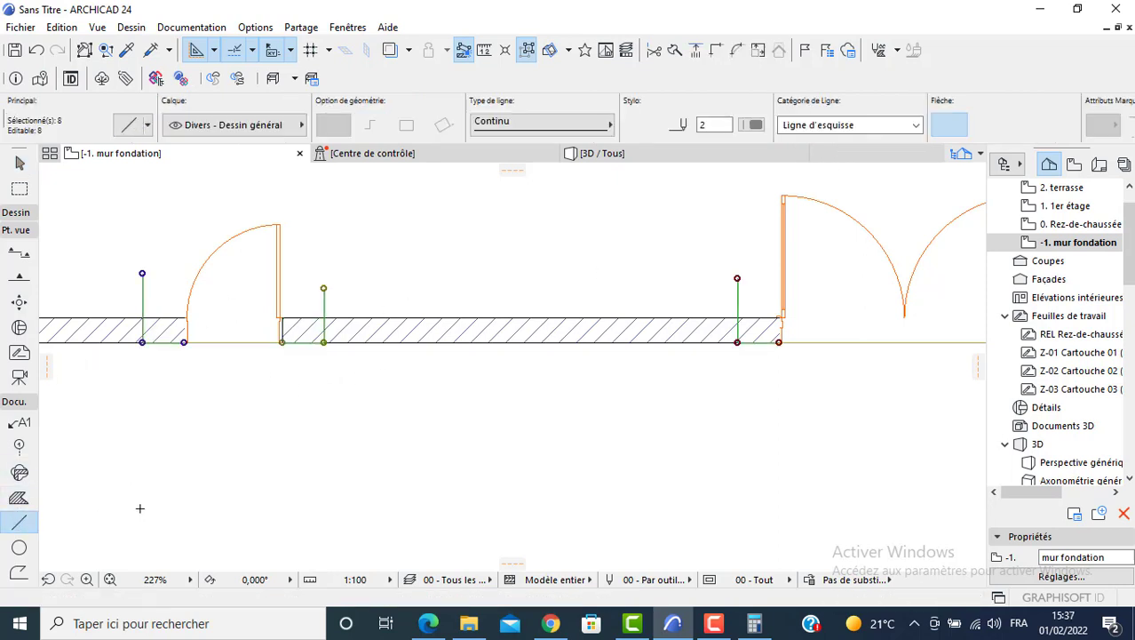
pyautogui.press('Delete')
pyautogui.press('F3')
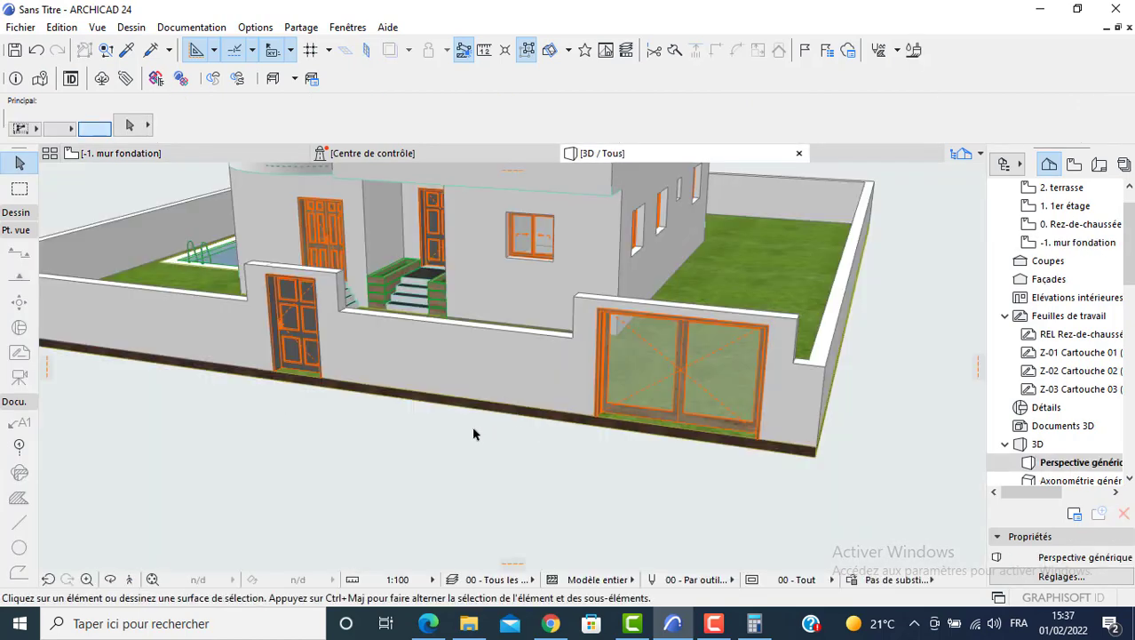
pyautogui.scroll(-10, 474, 433)
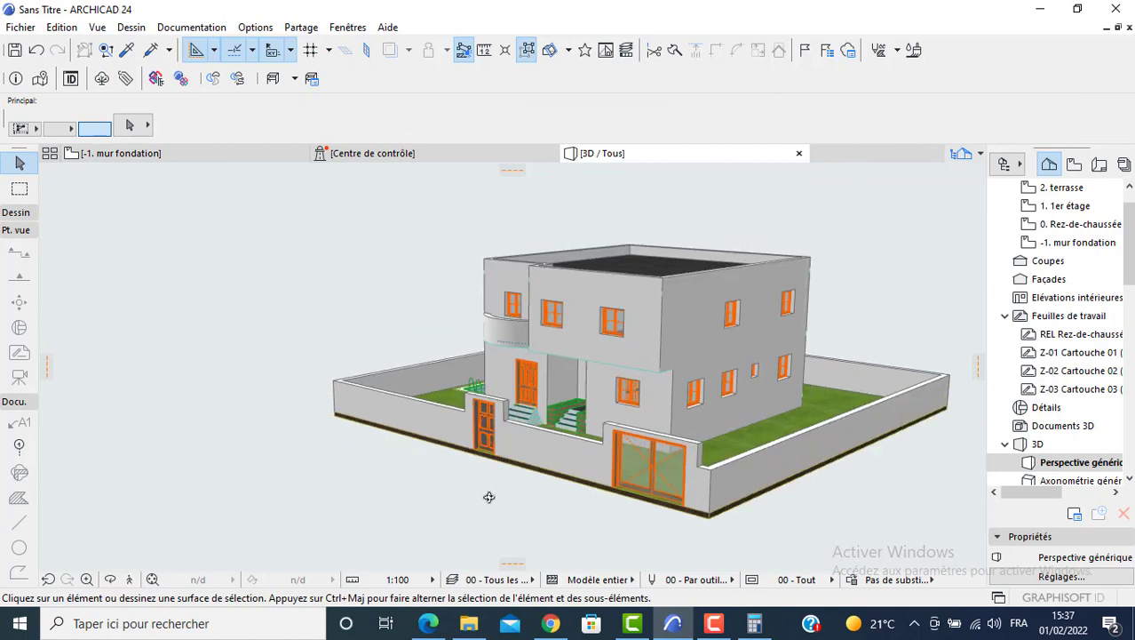
pyautogui.scroll(8, 622, 449)
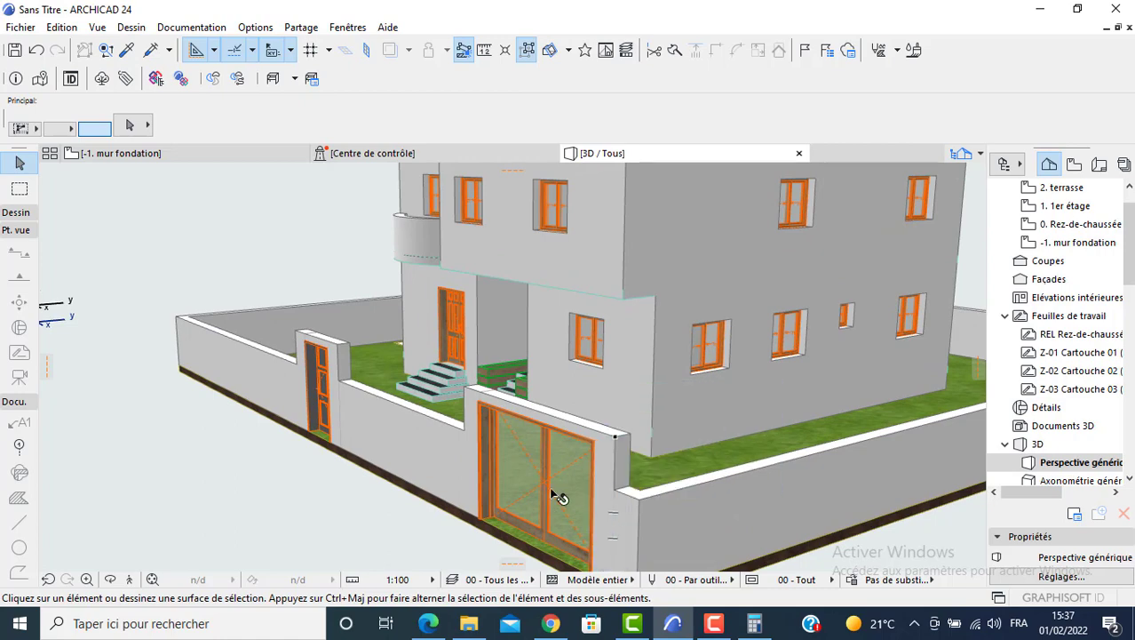
# Open the default railing settings from the foundation wall floor plan and set the spacing of the railing's Montants to 0.8 m.
pyautogui.press('F2')
pyautogui.click(15, 212)
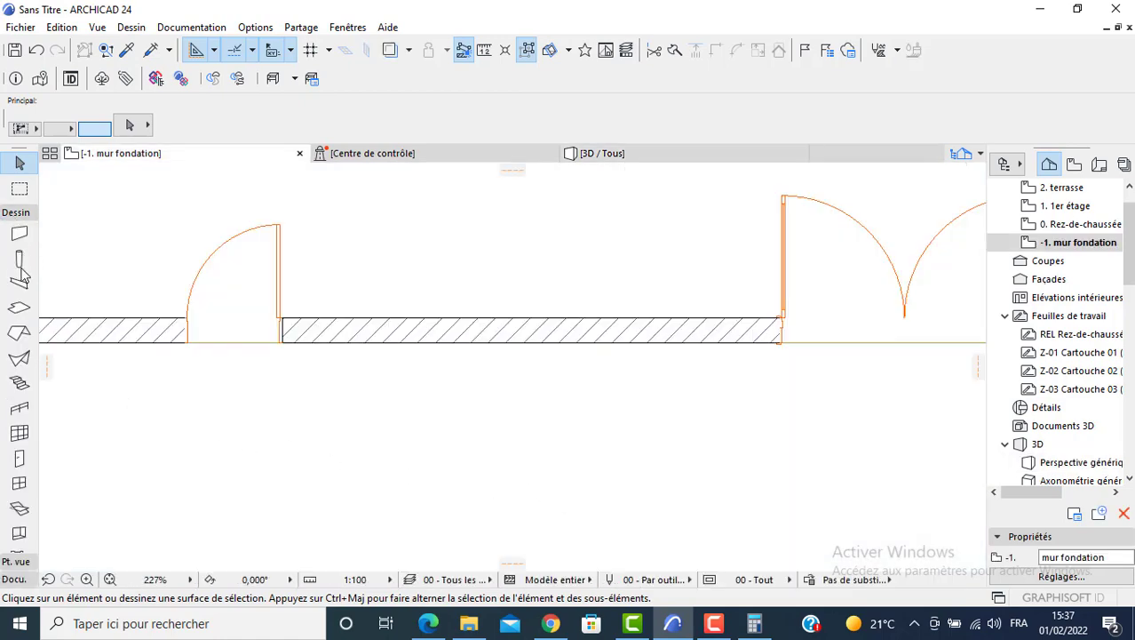
pyautogui.click(21, 409)
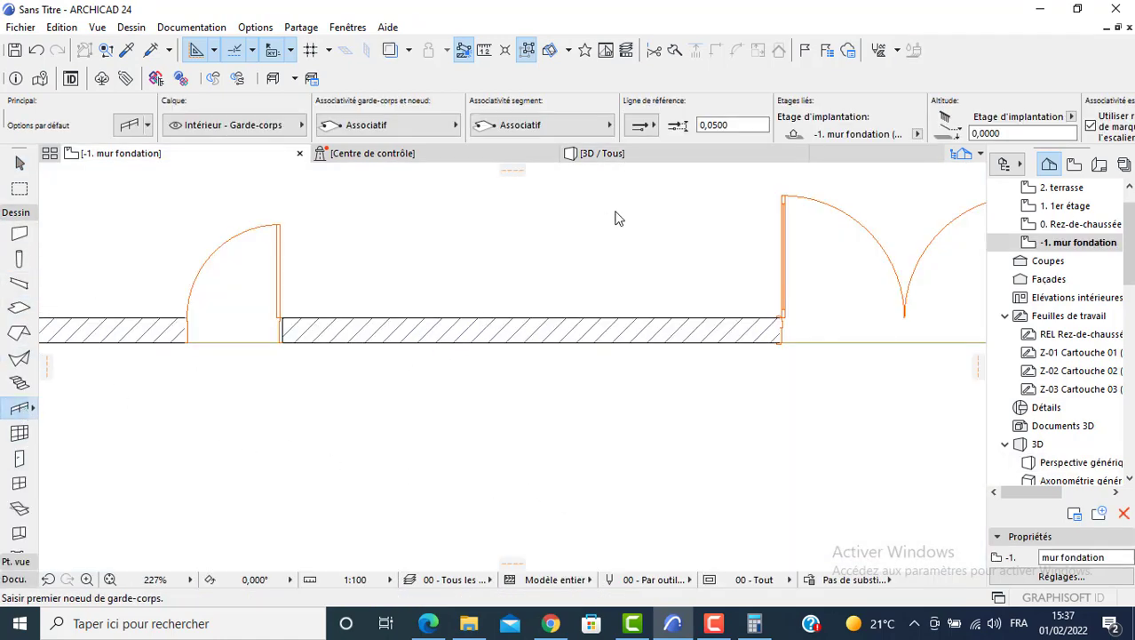
pyautogui.hotkey('ctrl', 't')
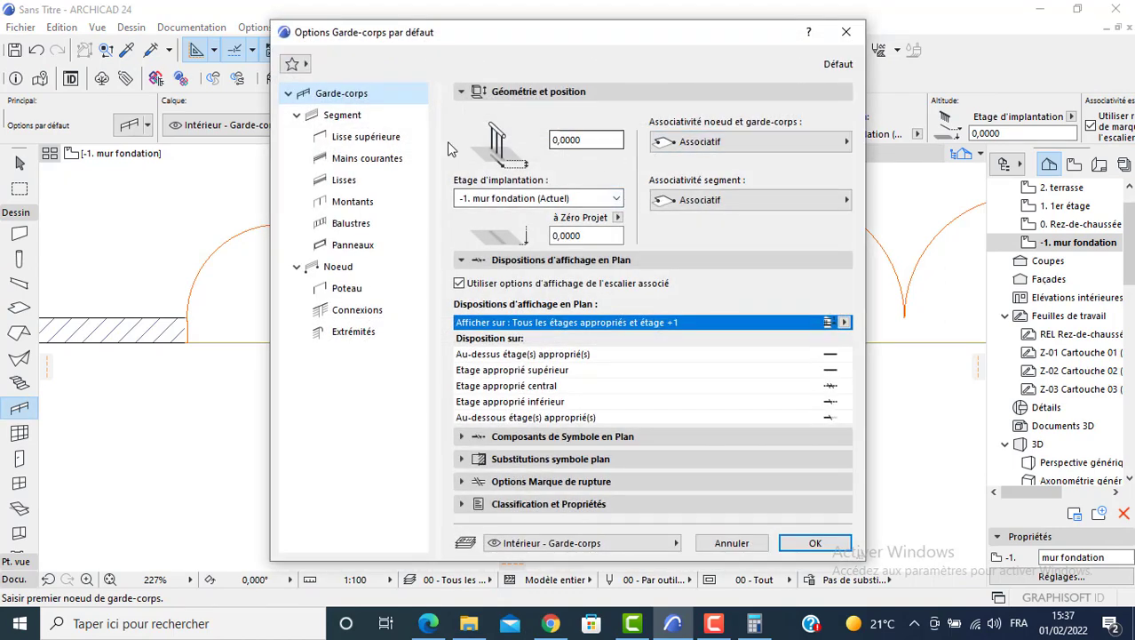
pyautogui.click(349, 143)
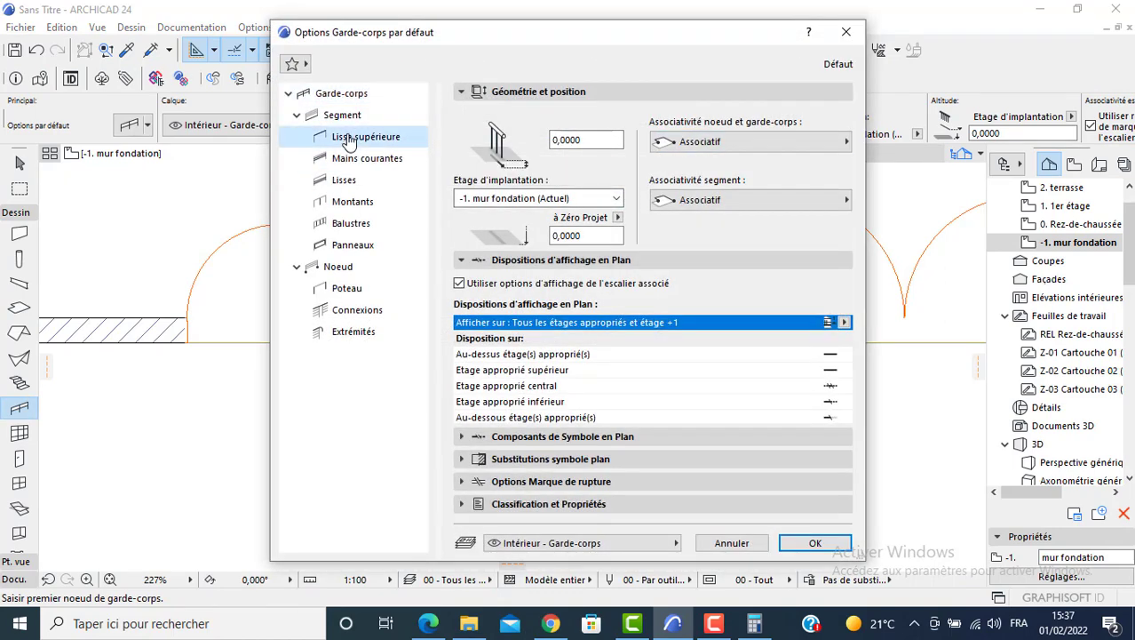
pyautogui.click(351, 160)
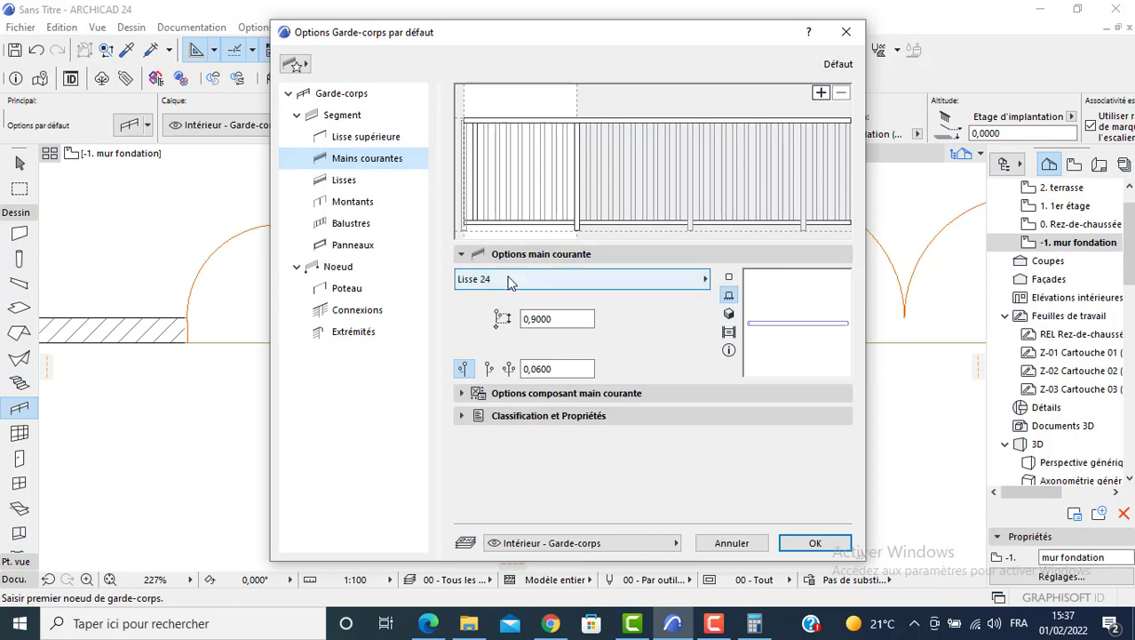
pyautogui.click(363, 140)
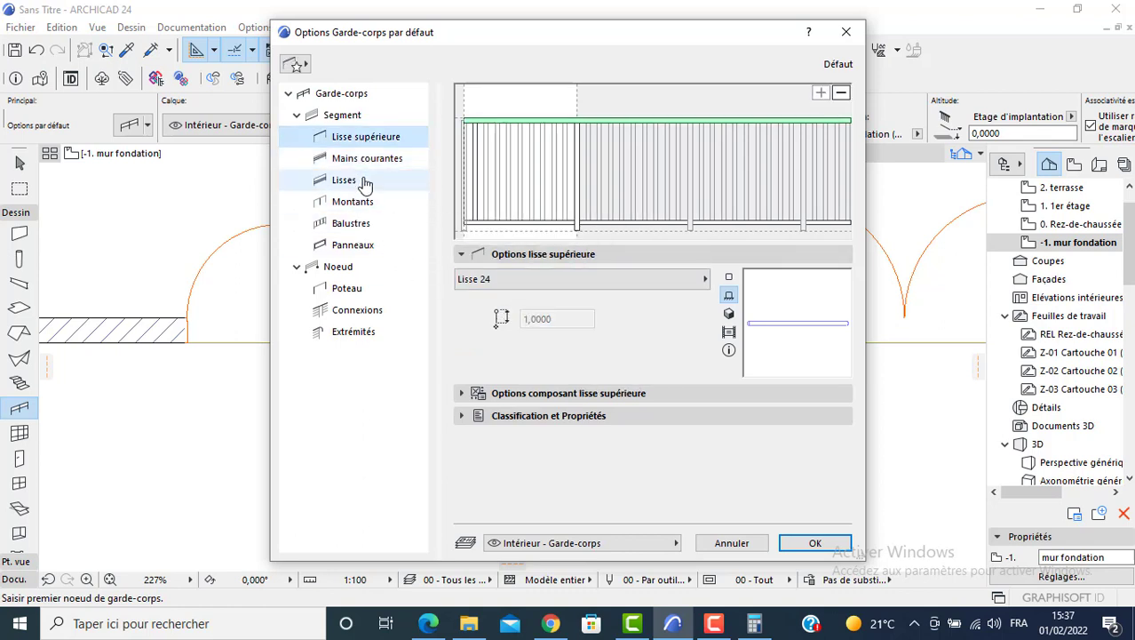
pyautogui.click(361, 186)
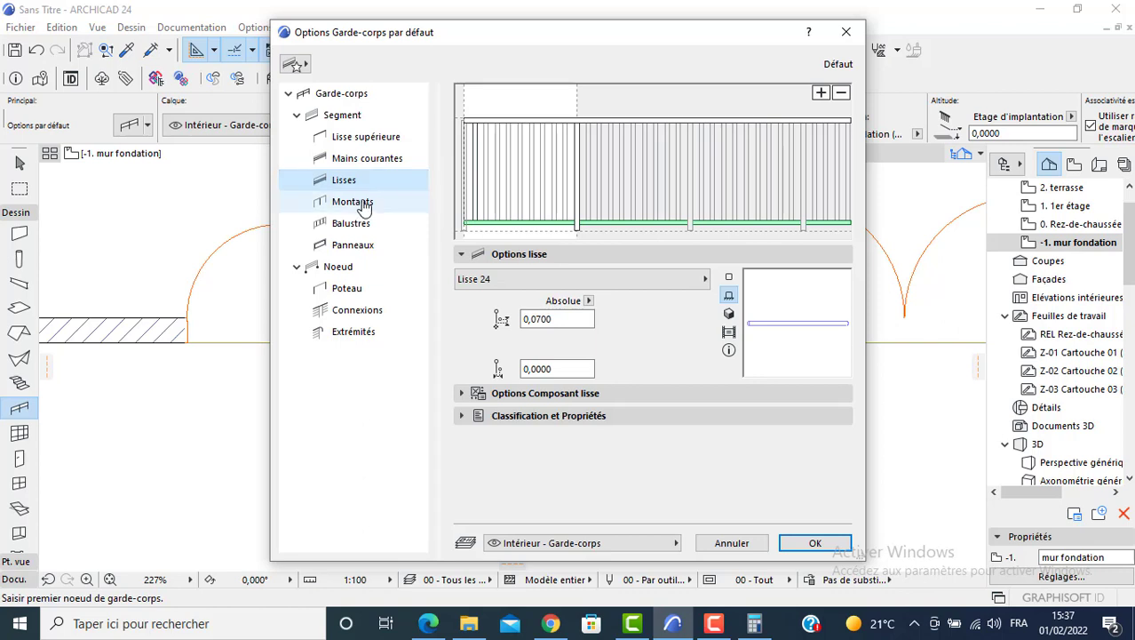
pyautogui.click(362, 204)
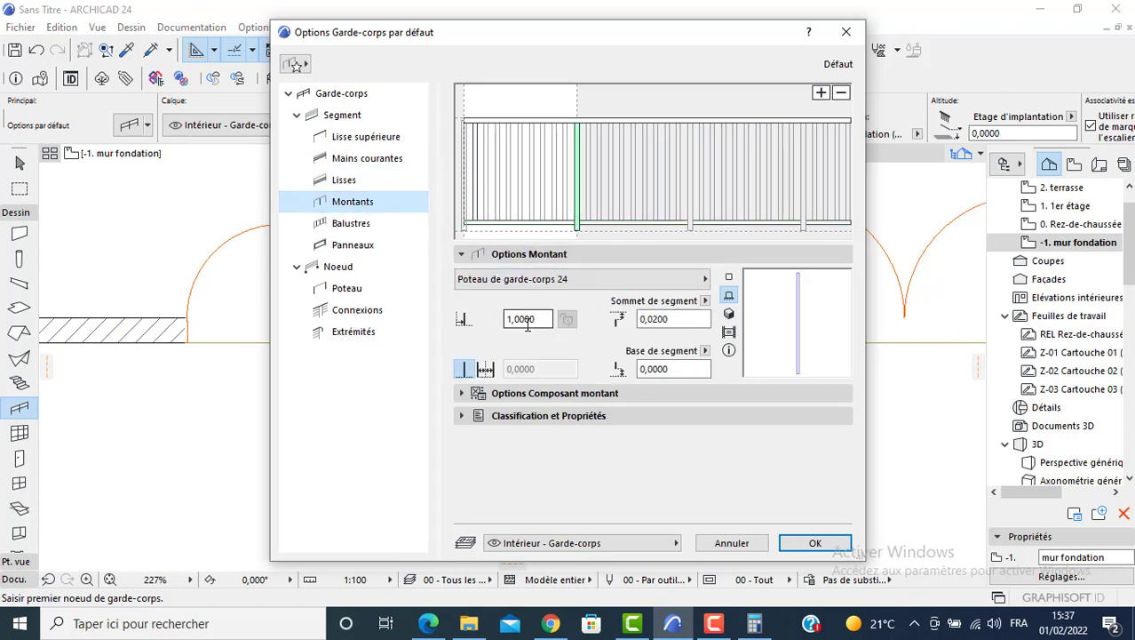
pyautogui.click(538, 317)
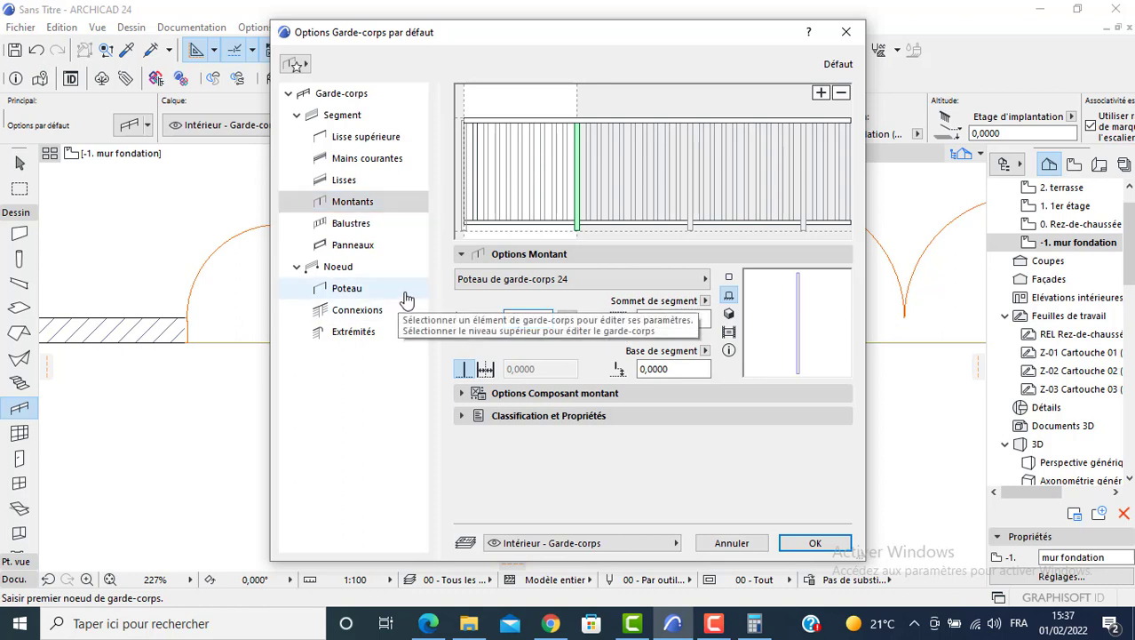
pyautogui.write('0,8000')
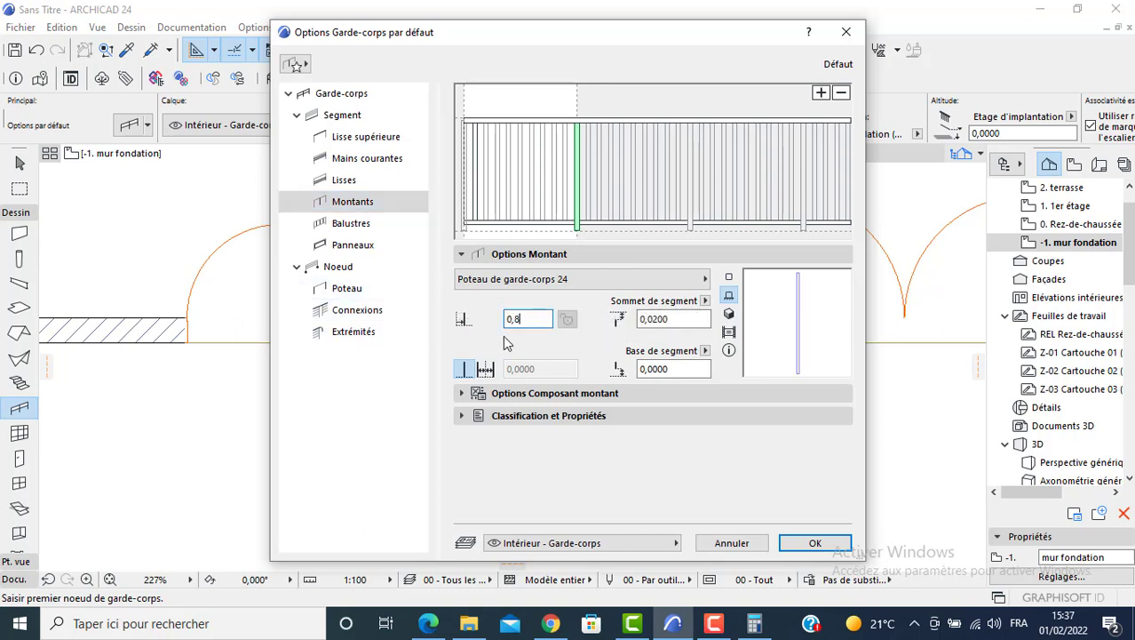
# Change the railing's upper rail (Lisse supérieure) to the Lisse profilée 24 type.
pyautogui.click(356, 248)
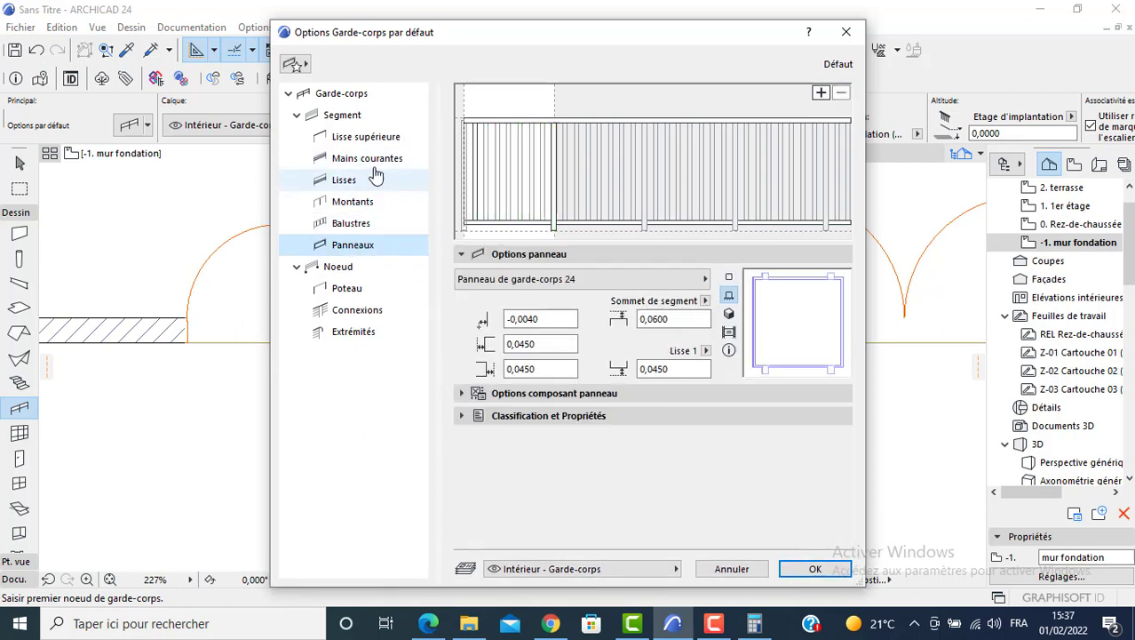
pyautogui.click(360, 139)
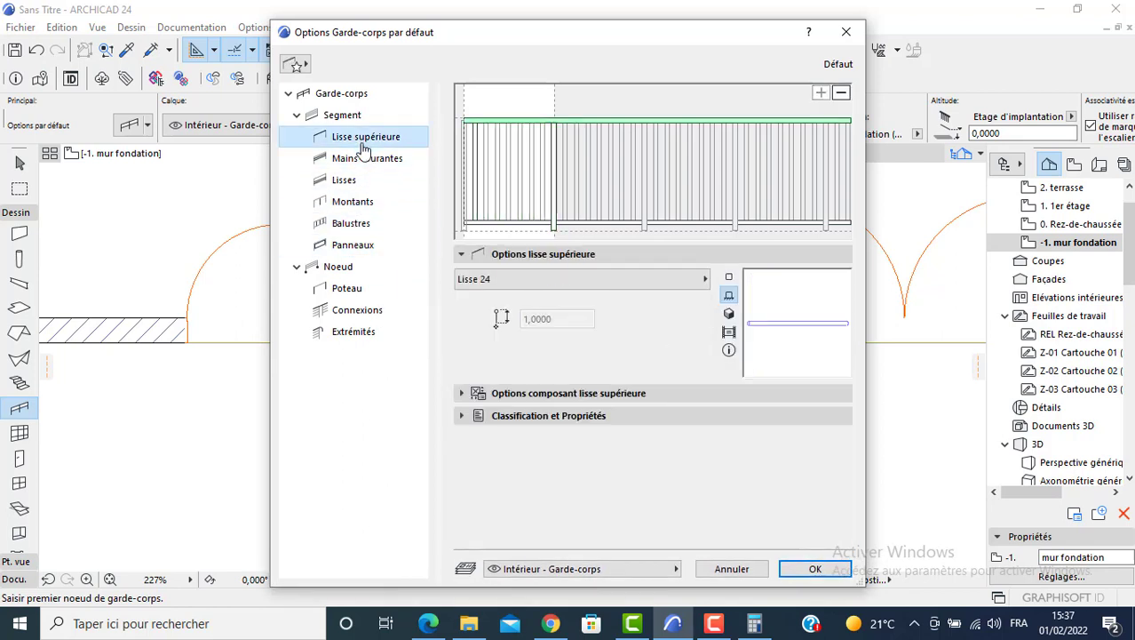
pyautogui.click(502, 281)
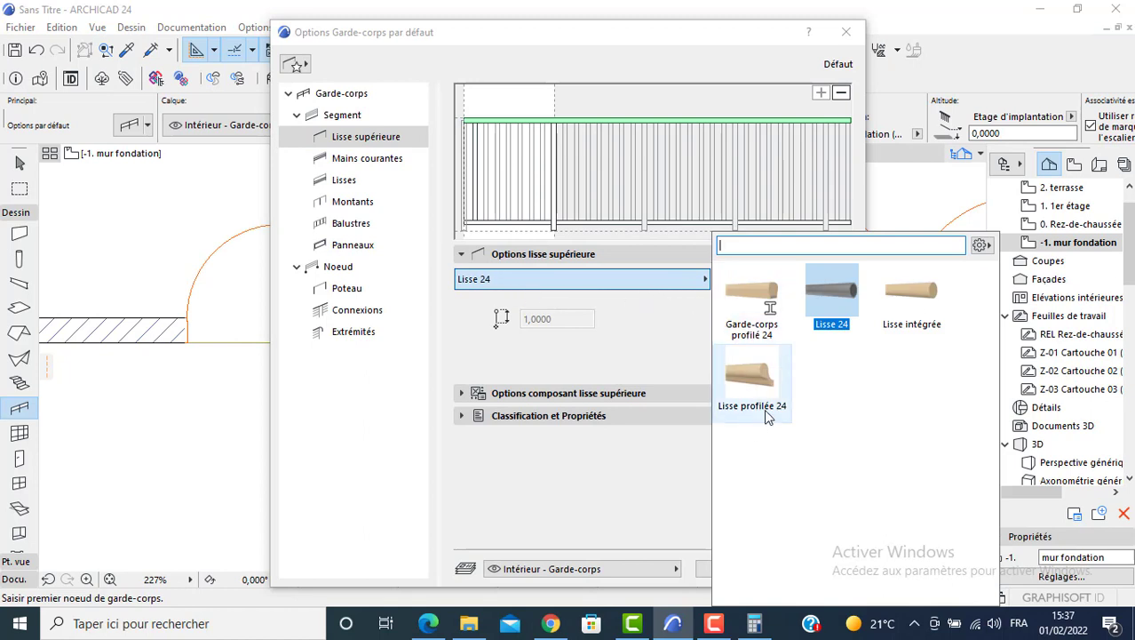
pyautogui.click(761, 378)
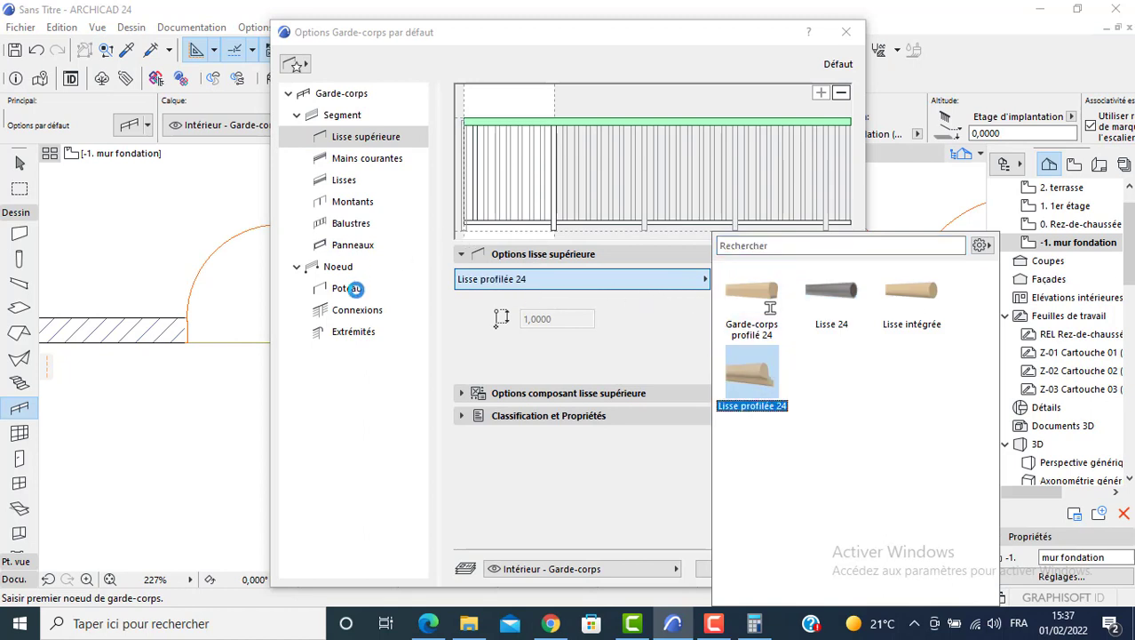
# Review the railing's post, connection, end and plan symbol component settings, and accept the default railing configuration.
pyautogui.click(354, 289)
pyautogui.click(351, 293)
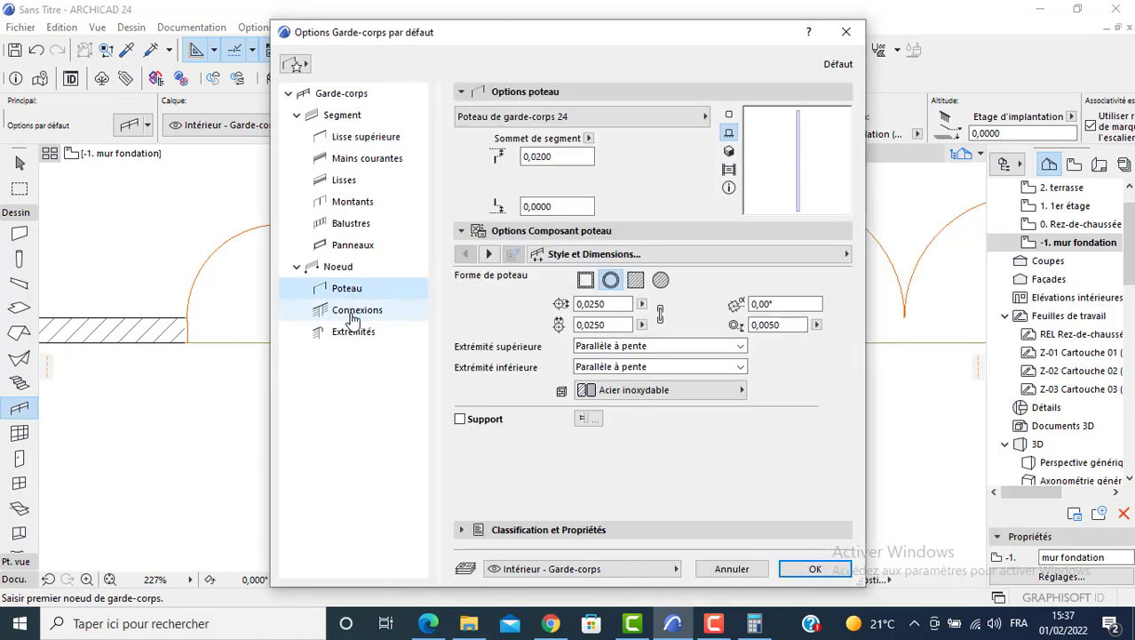
pyautogui.click(353, 311)
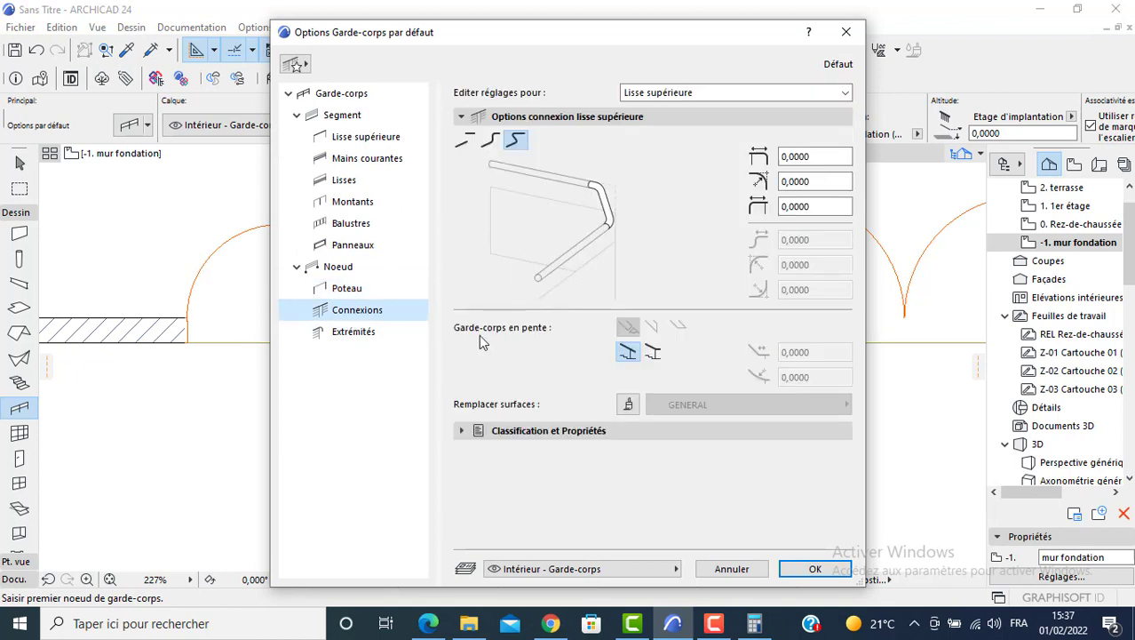
pyautogui.click(351, 332)
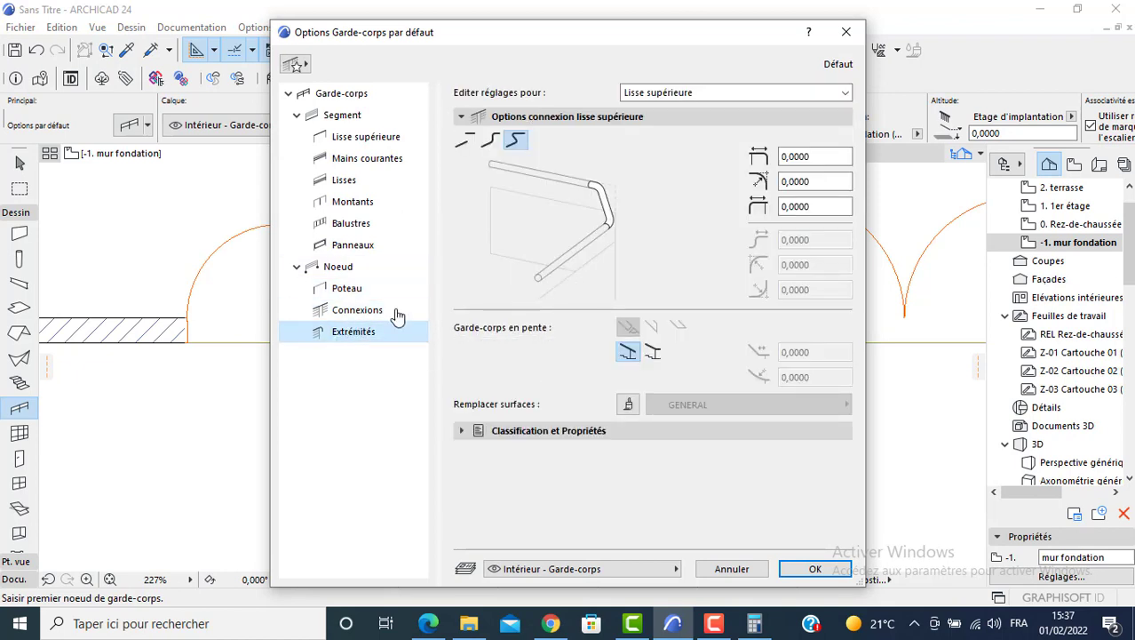
pyautogui.click(346, 136)
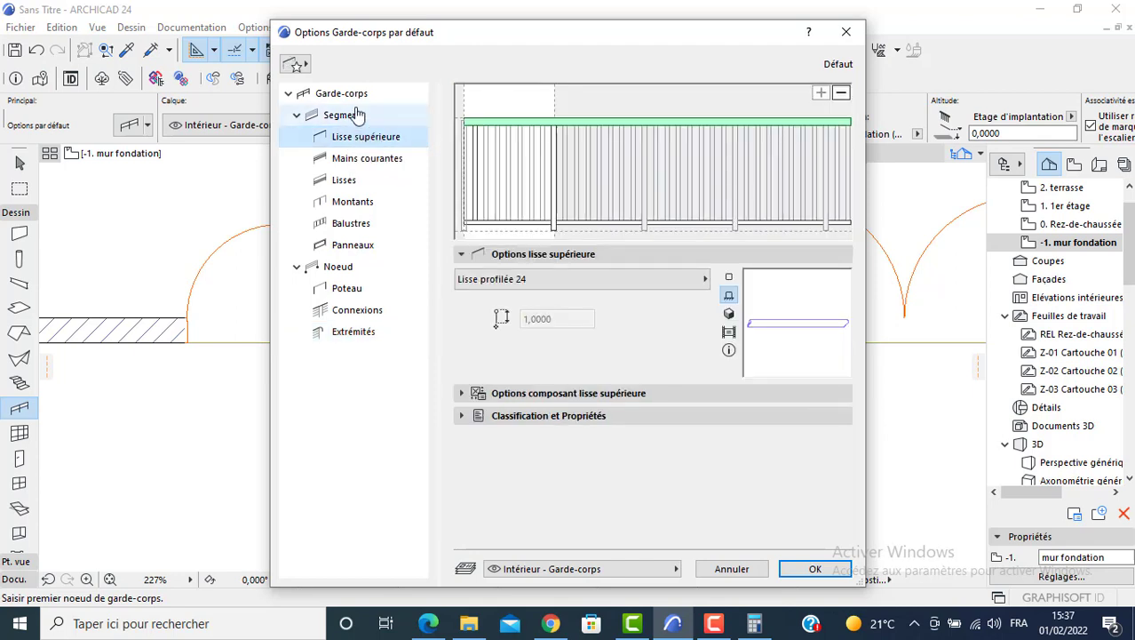
pyautogui.click(353, 98)
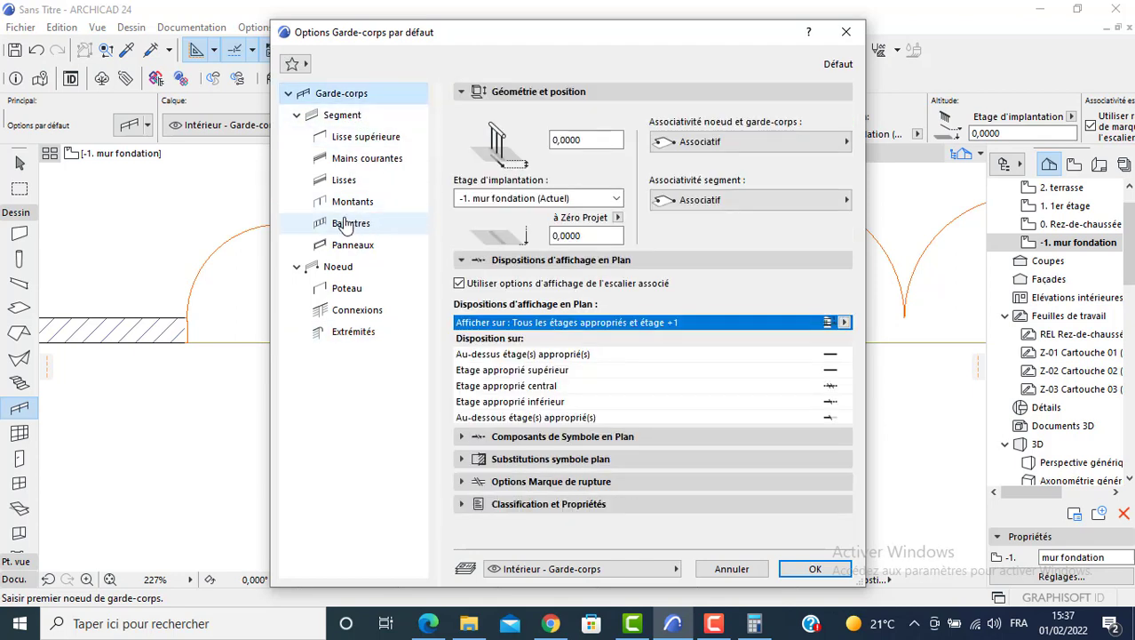
pyautogui.click(462, 441)
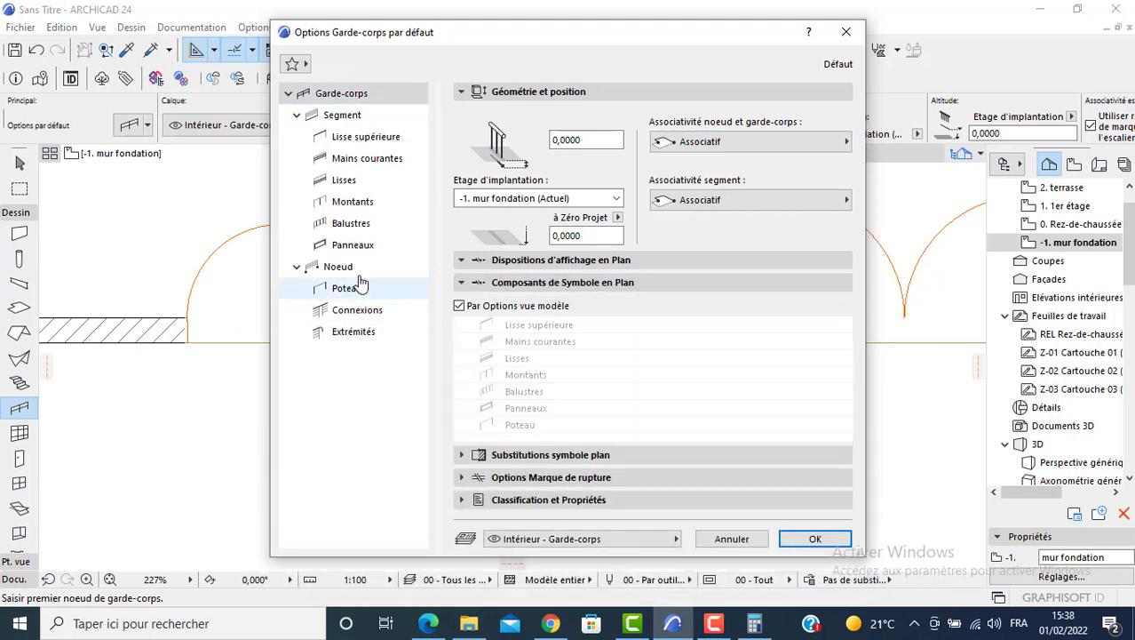
pyautogui.click(810, 538)
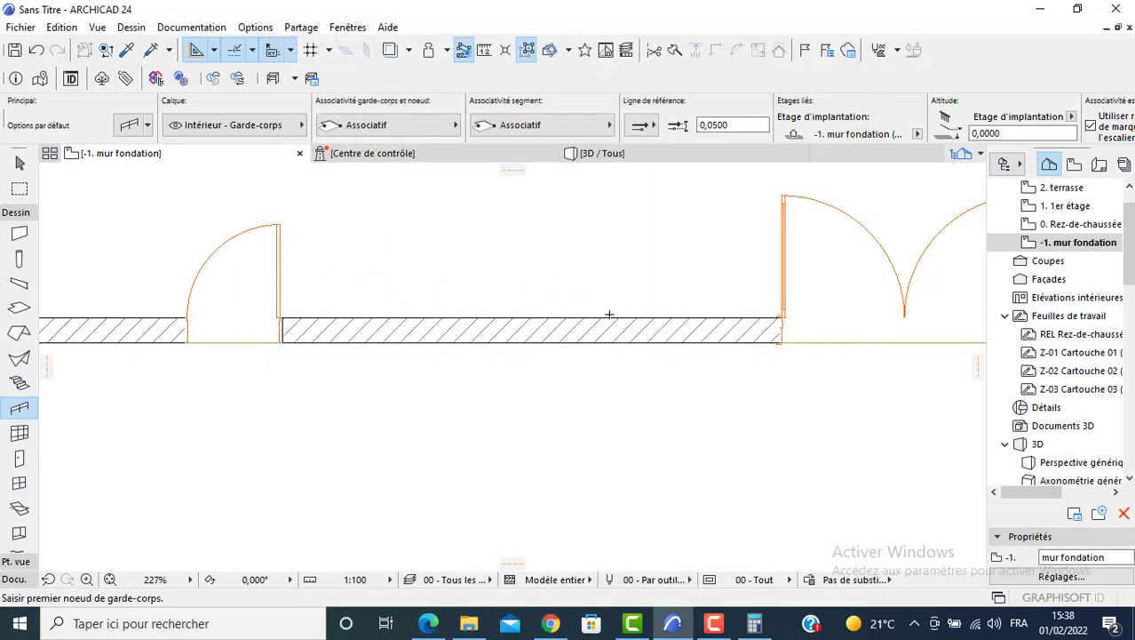
pyautogui.scroll(-6, 641, 322)
pyautogui.moveTo(724, 326); pyautogui.dragTo(552, 327, button='middle')
pyautogui.scroll(6, 637, 328)
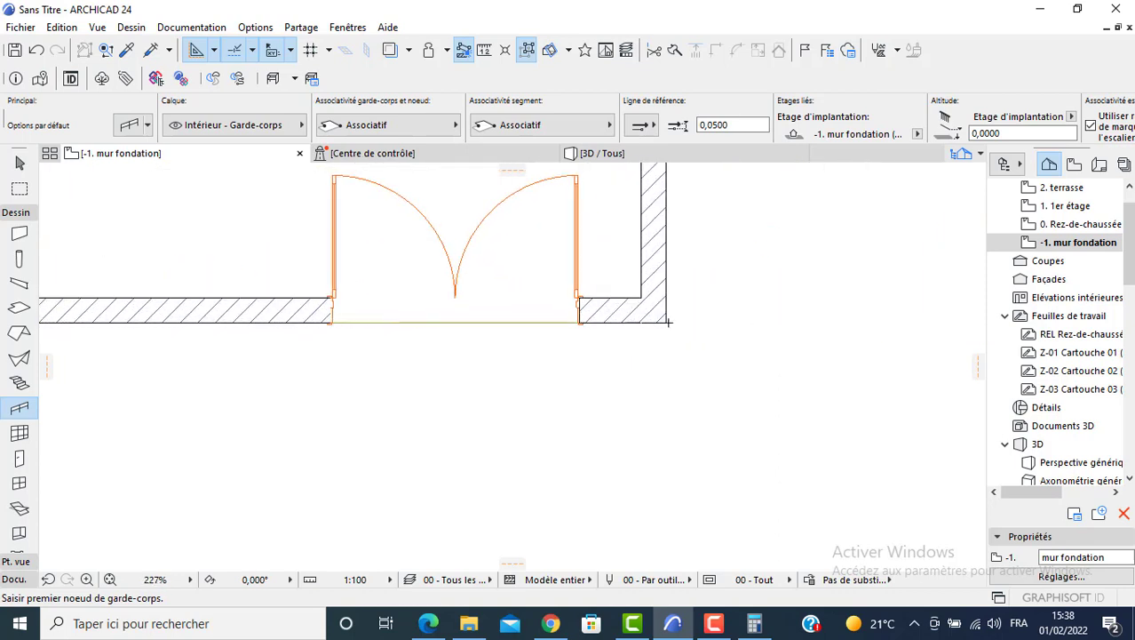
pyautogui.click(666, 321)
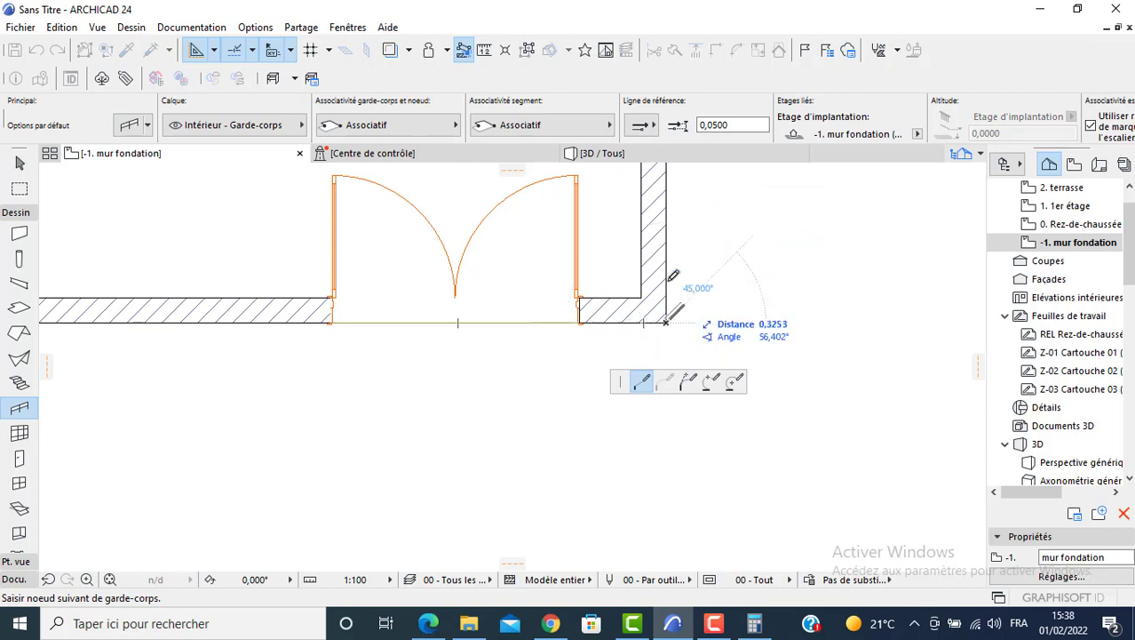
pyautogui.click(640, 126)
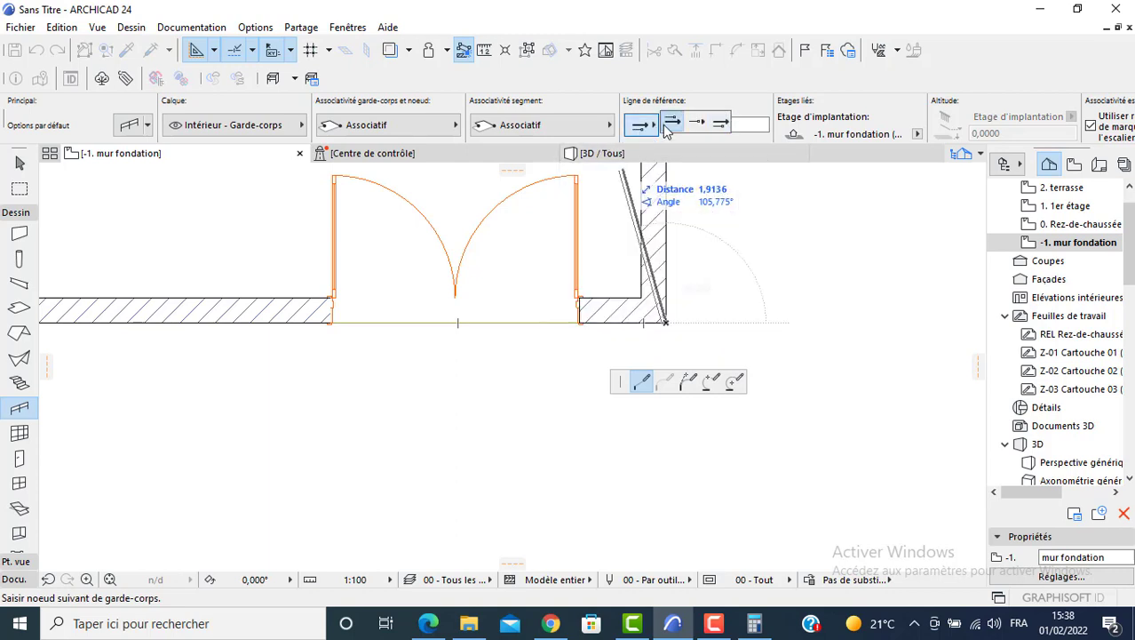
pyautogui.click(670, 124)
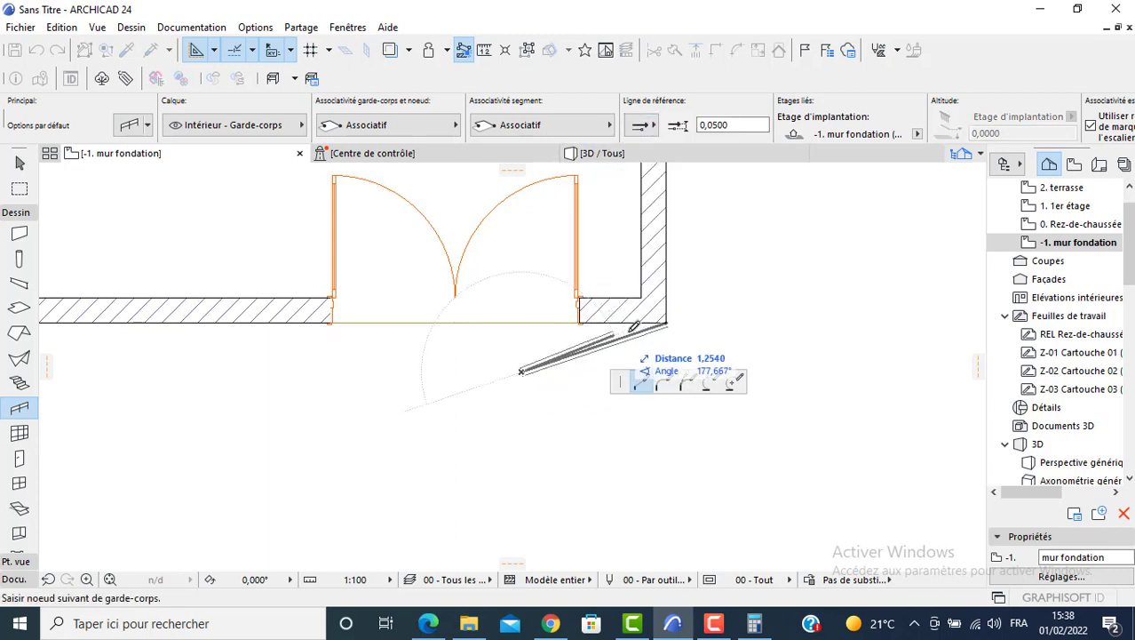
pyautogui.click(520, 371)
pyautogui.doubleClick(348, 358)
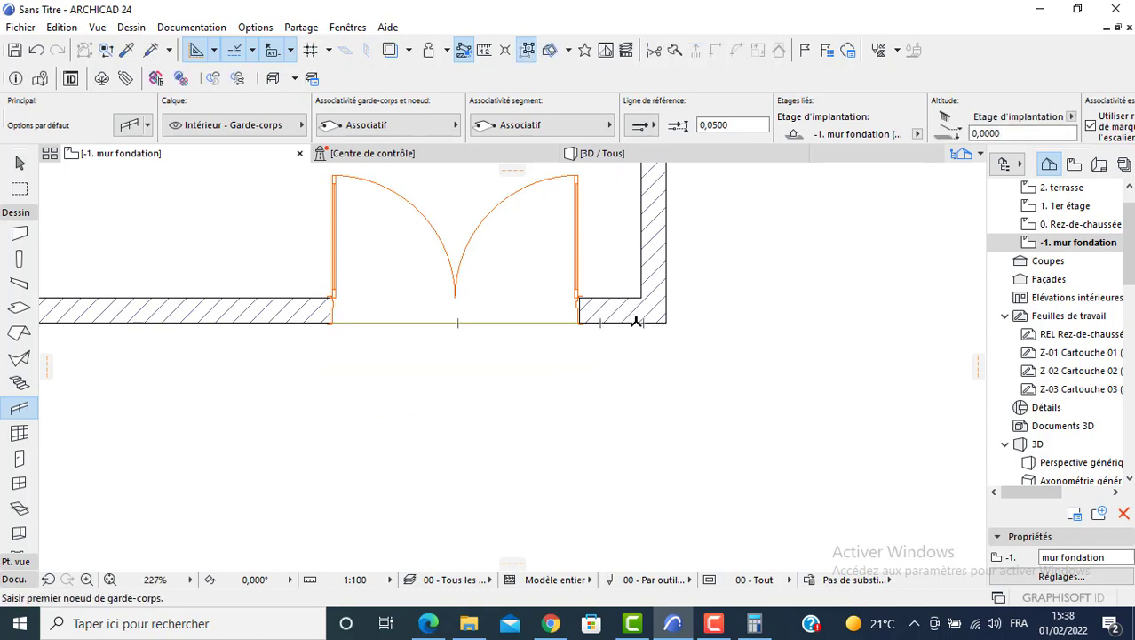
# Start a railing on the outer wall edge beside the double door and trace it around the front corner and both rear corners.
pyautogui.click(651, 322)
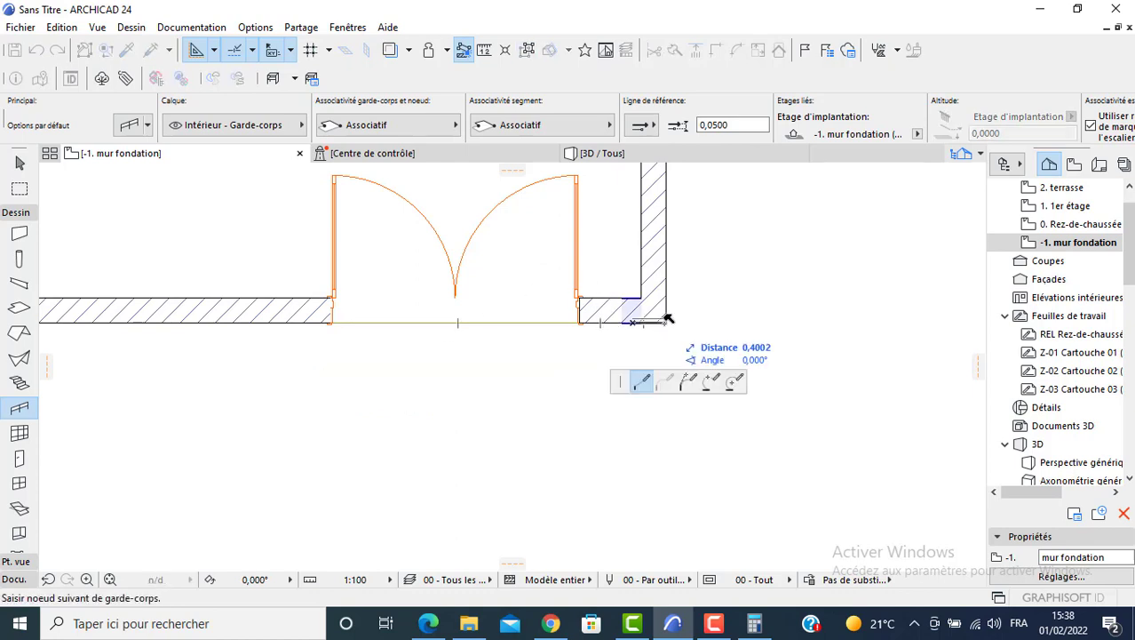
pyautogui.moveTo(677, 264); pyautogui.dragTo(646, 510, button='middle')
pyautogui.scroll(-3, 646, 433)
pyautogui.moveTo(642, 249); pyautogui.dragTo(647, 523, button='middle')
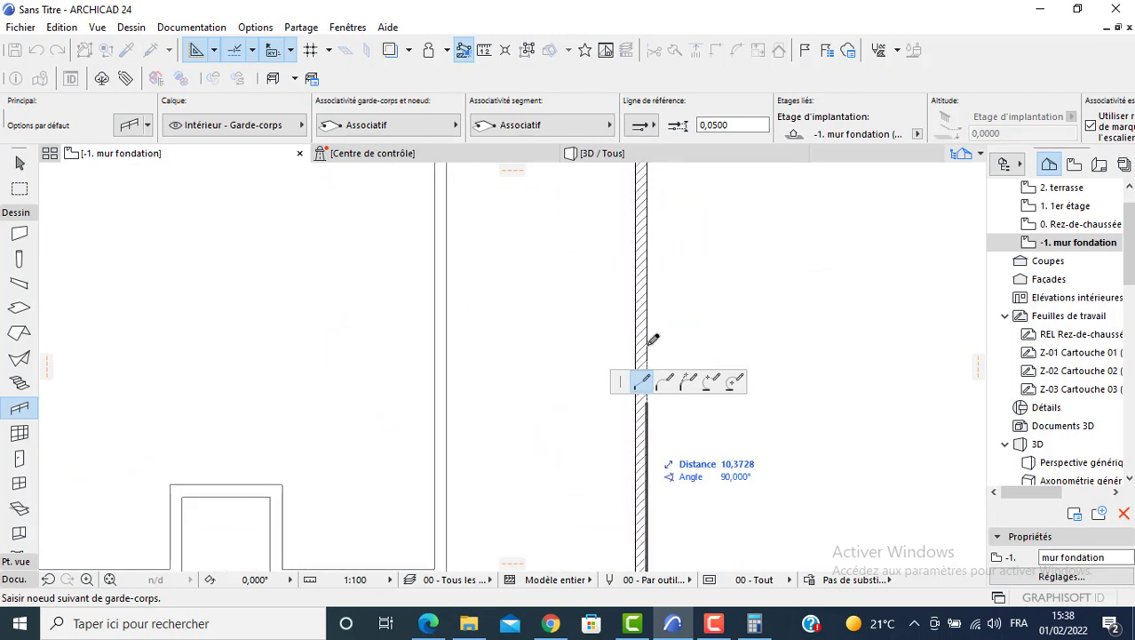
pyautogui.scroll(-3, 650, 347)
pyautogui.moveTo(648, 355); pyautogui.dragTo(644, 565, button='middle')
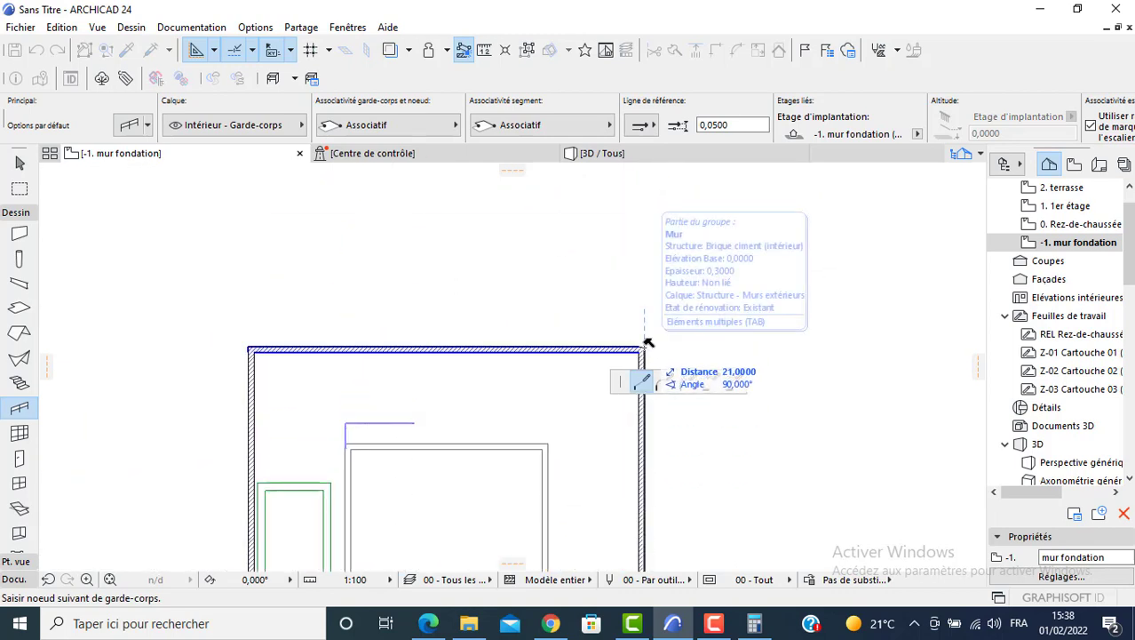
pyautogui.click(643, 347)
pyautogui.click(247, 346)
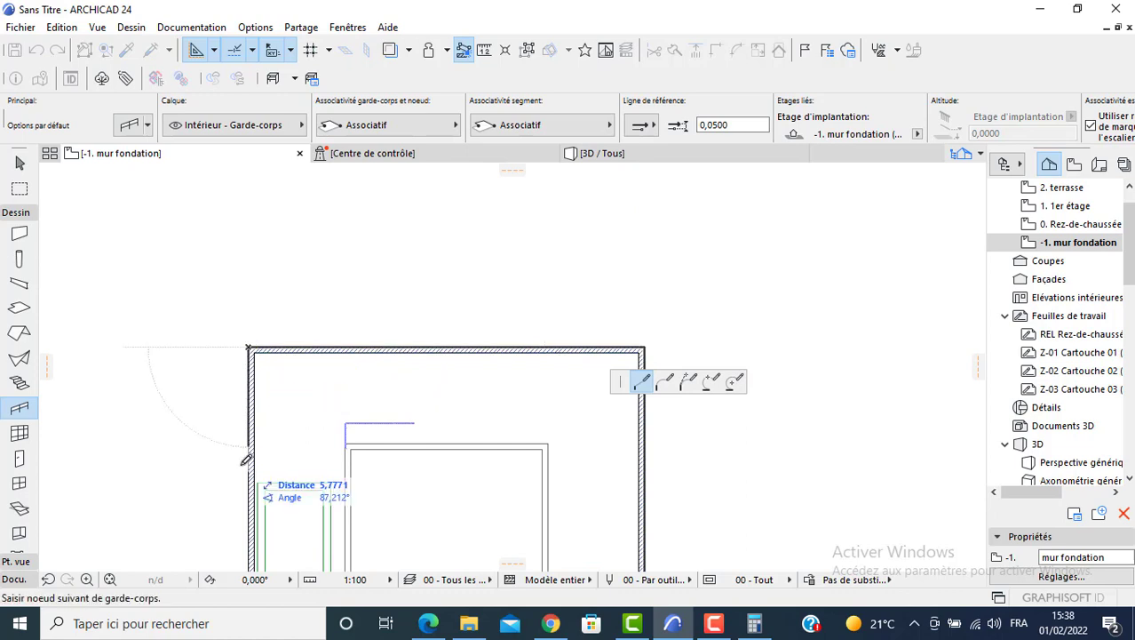
# Continue the railing to the other front corner and along the front wall to the raised segment beside the single door, then inspect it in 3D.
pyautogui.moveTo(251, 455); pyautogui.dragTo(253, 163, button='middle')
pyautogui.scroll(2, 273, 500)
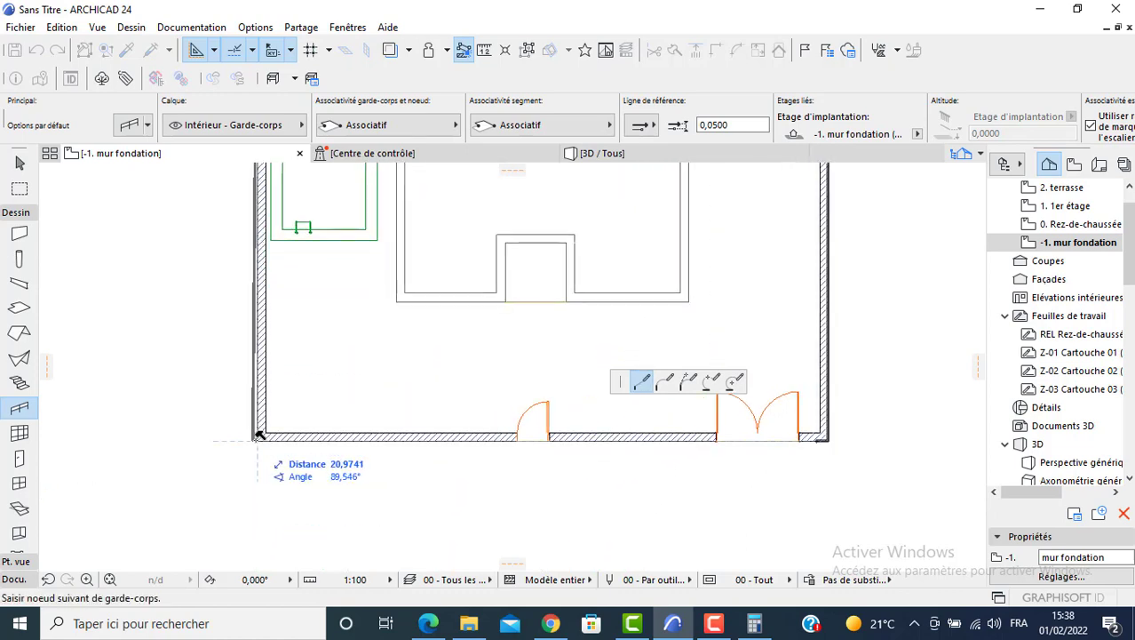
pyautogui.click(261, 437)
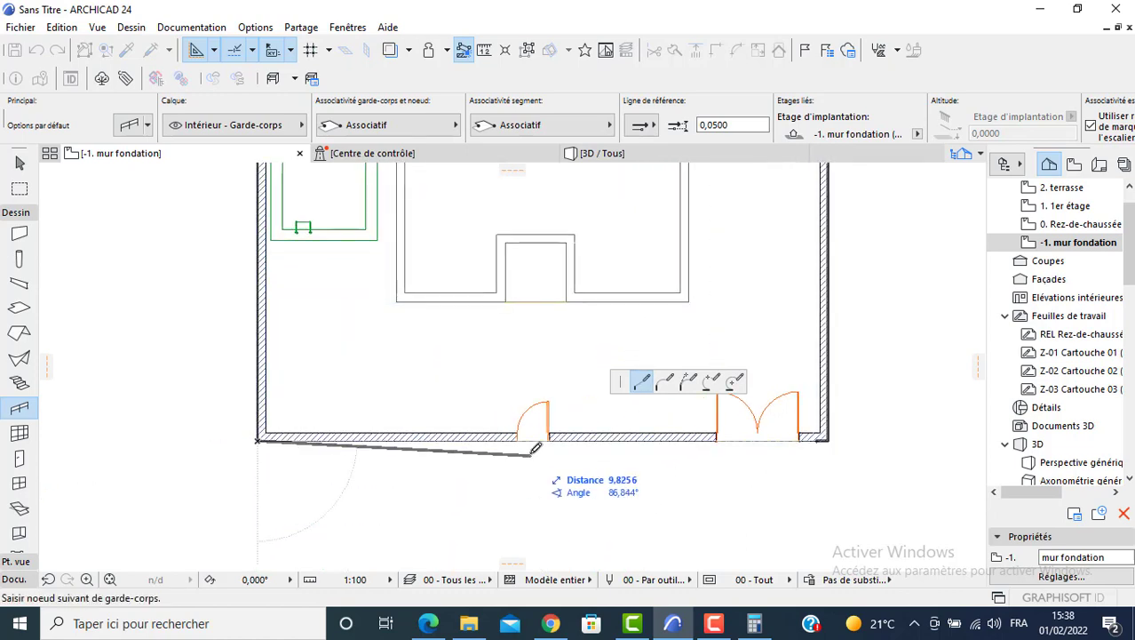
pyautogui.scroll(2, 497, 436)
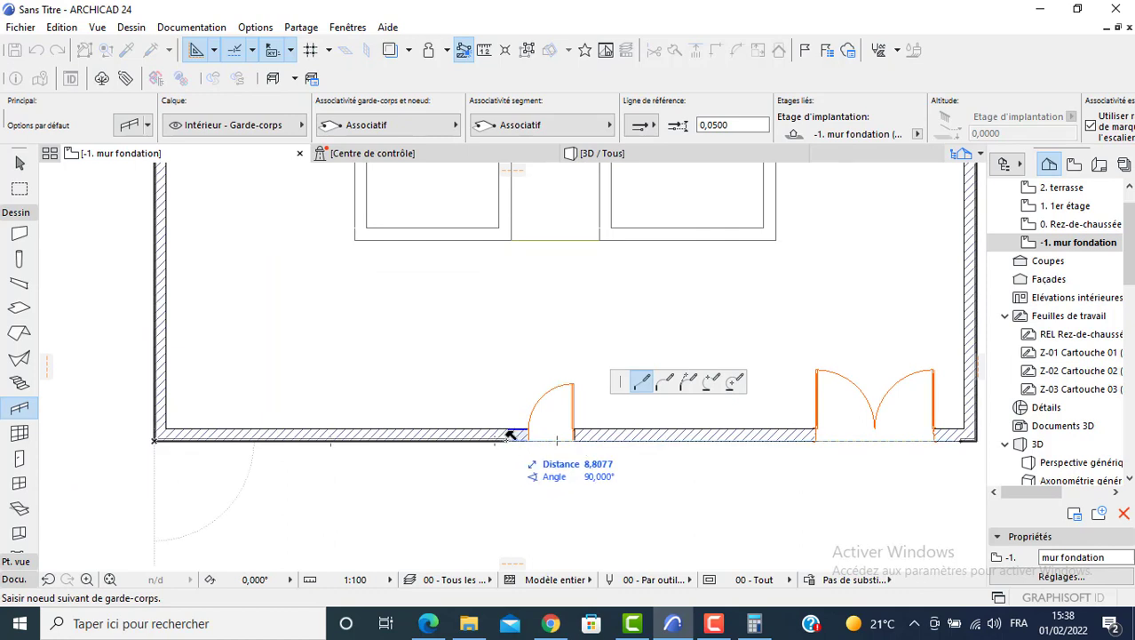
pyautogui.click(510, 436)
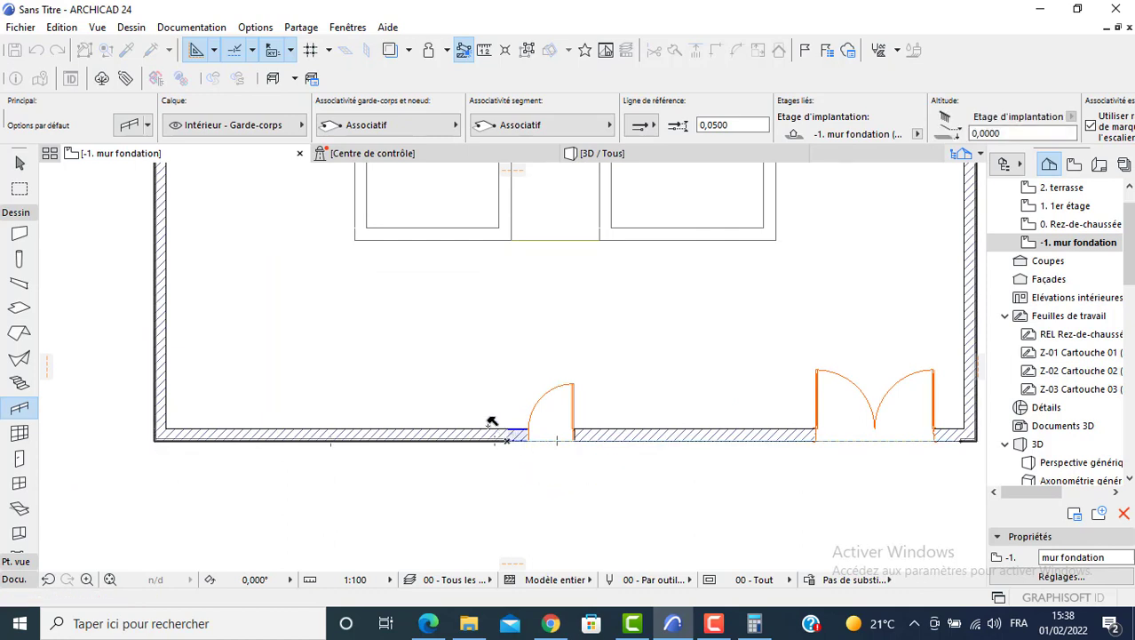
pyautogui.press('F3')
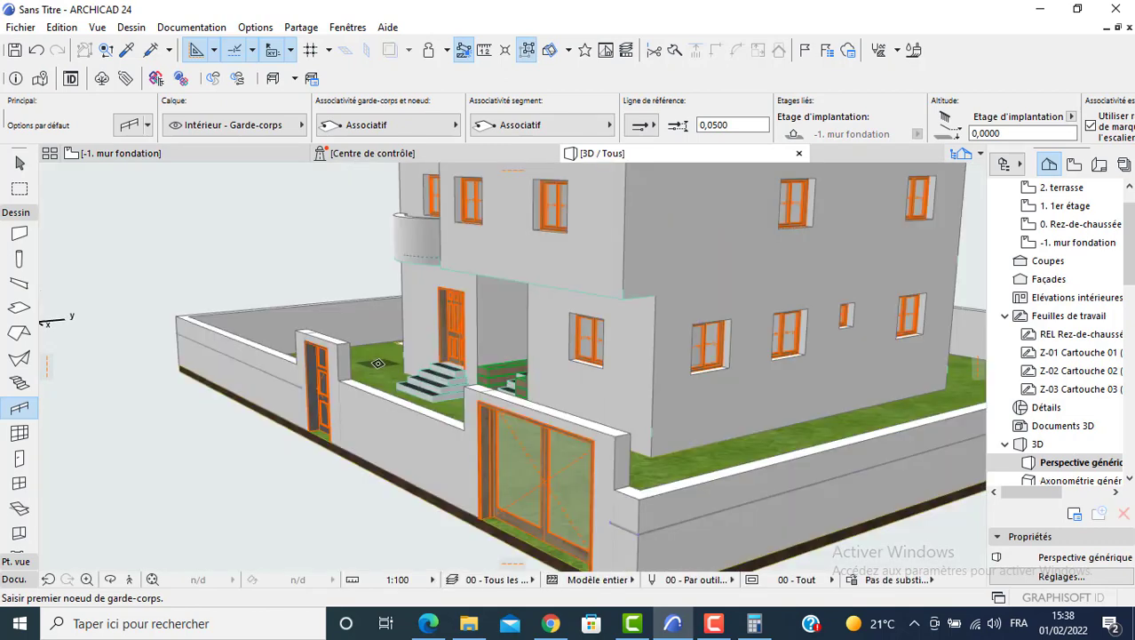
# Raise the boundary wall railing to an elevation of 1,5 above the -1. mur fondation storey and inspect it in 3D.
pyautogui.keyDown('shift'); pyautogui.moveTo(380, 364); pyautogui.dragTo(533, 444, button='middle'); pyautogui.keyUp('shift')
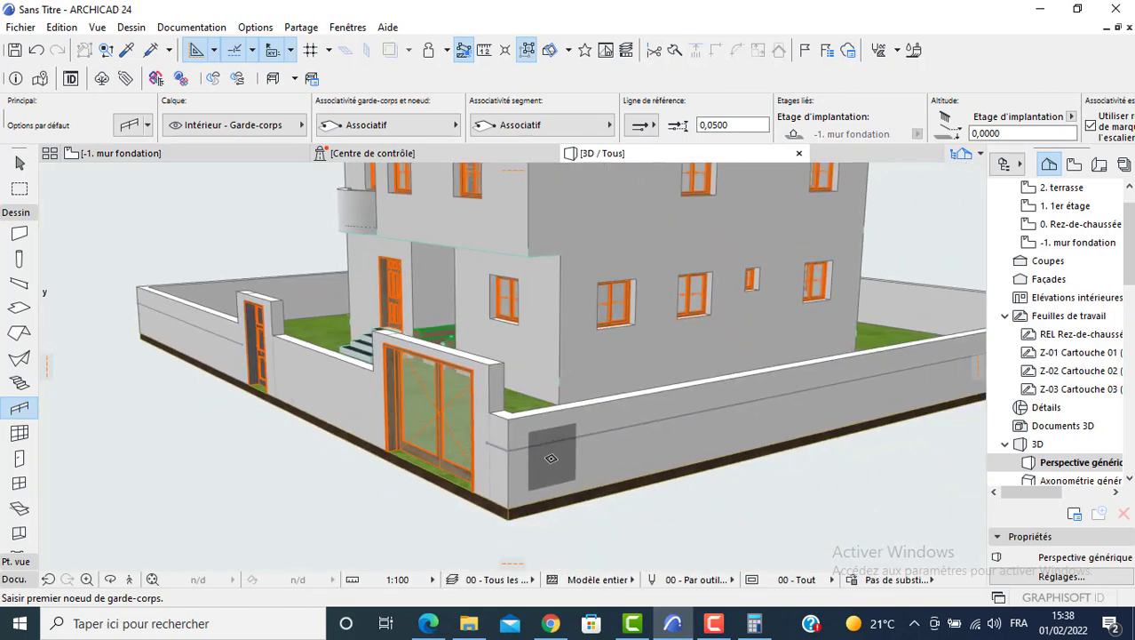
pyautogui.click(535, 451)
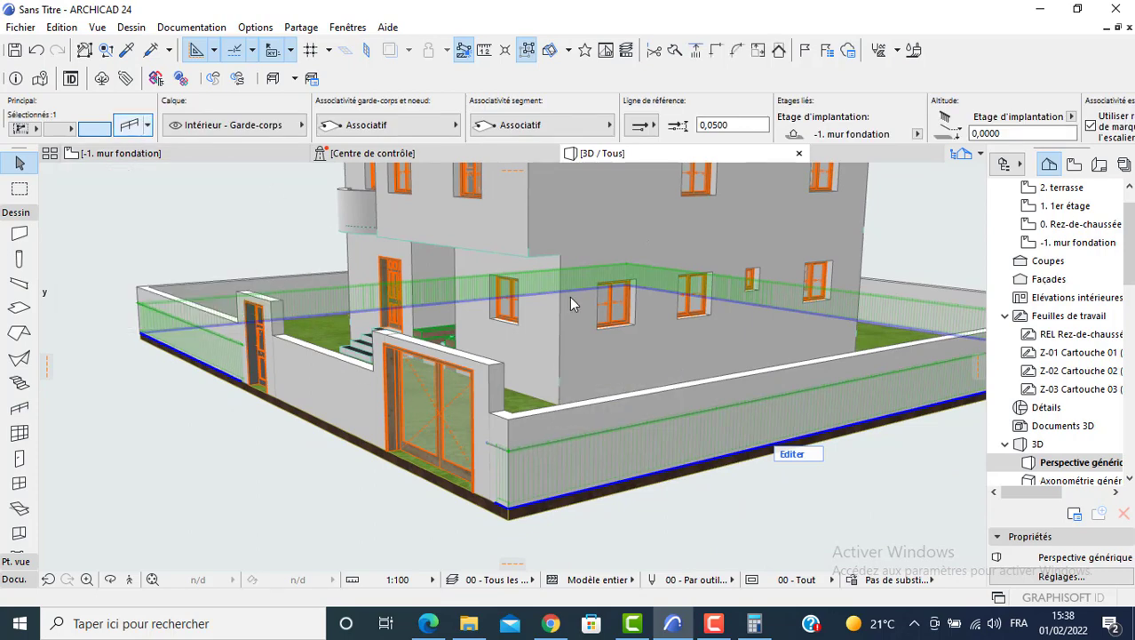
pyautogui.doubleClick(514, 284)
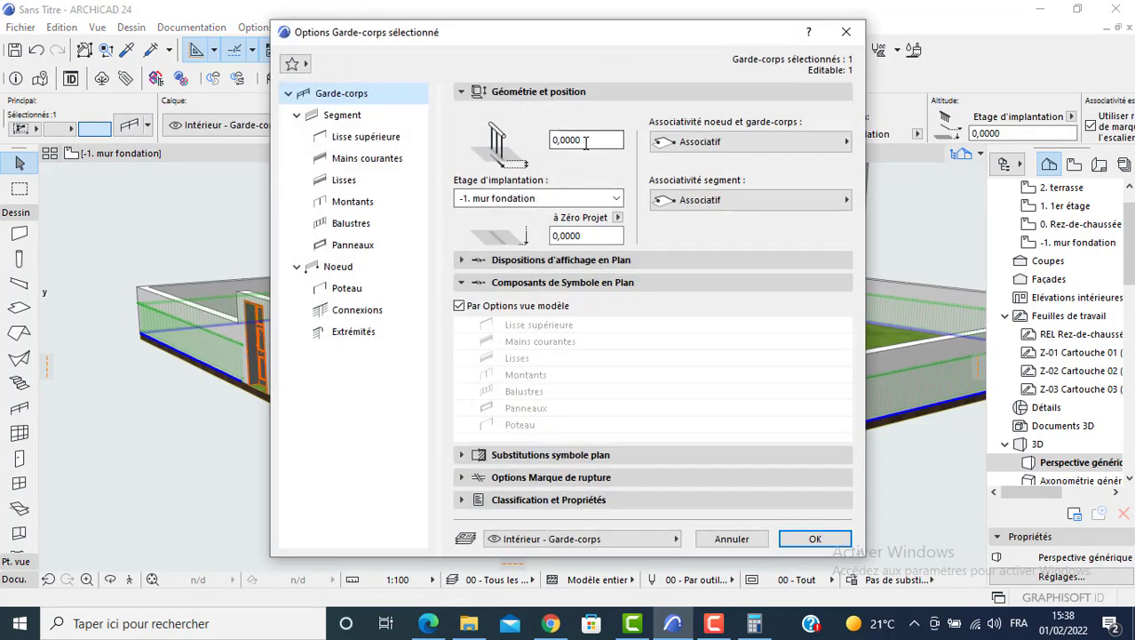
pyautogui.write('1,5')
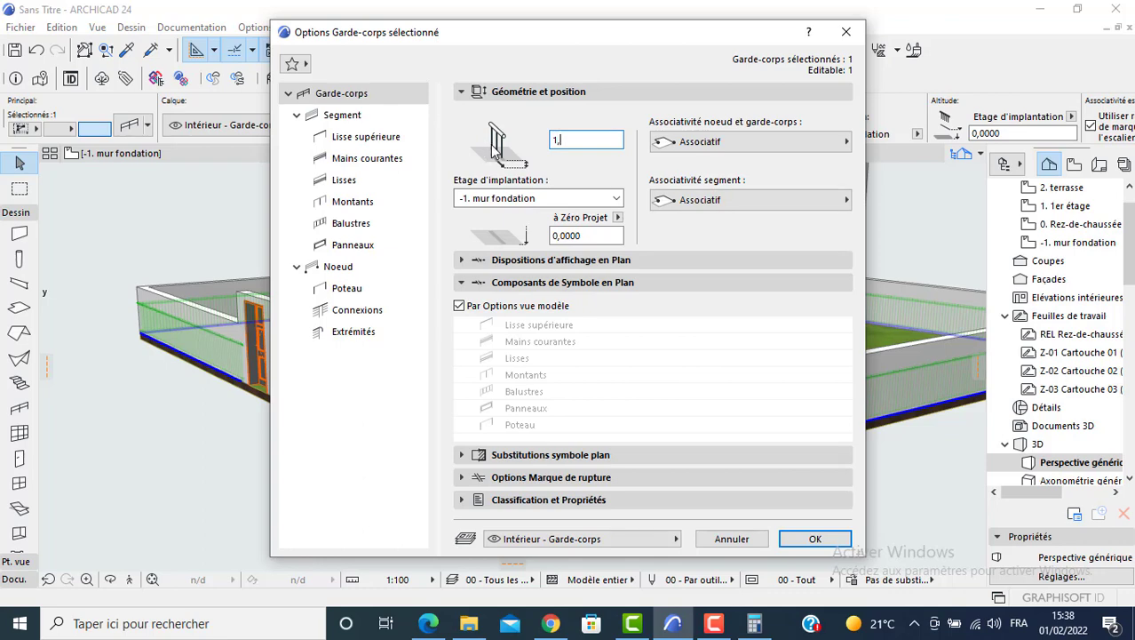
pyautogui.press('Return')
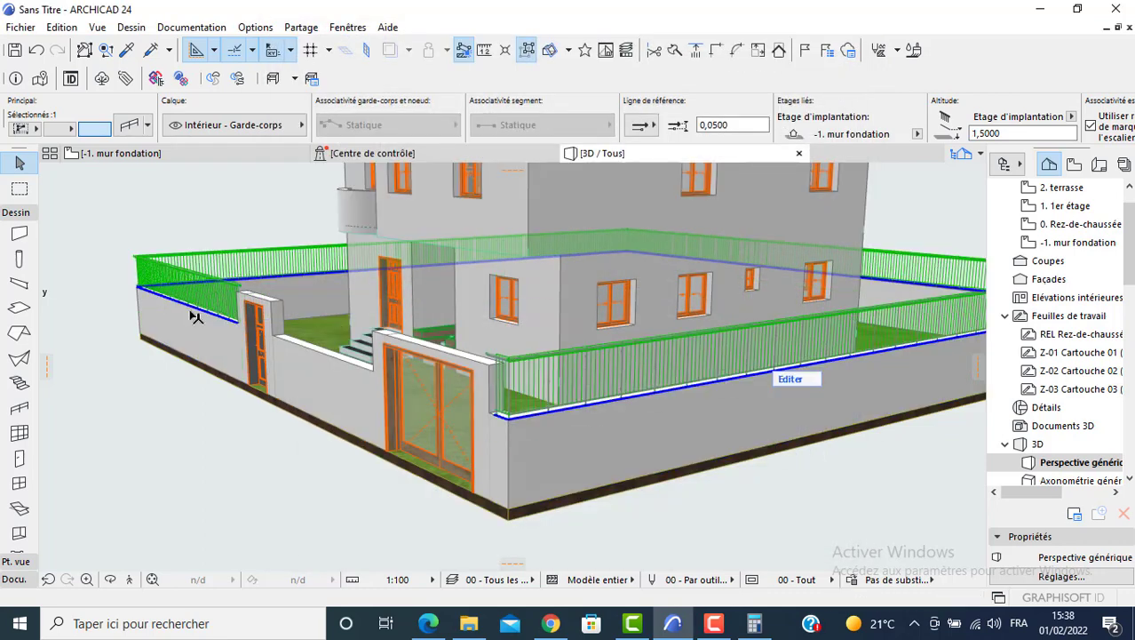
pyautogui.click(106, 315)
pyautogui.keyDown('shift'); pyautogui.moveTo(222, 364); pyautogui.dragTo(297, 358, button='middle'); pyautogui.keyUp('shift')
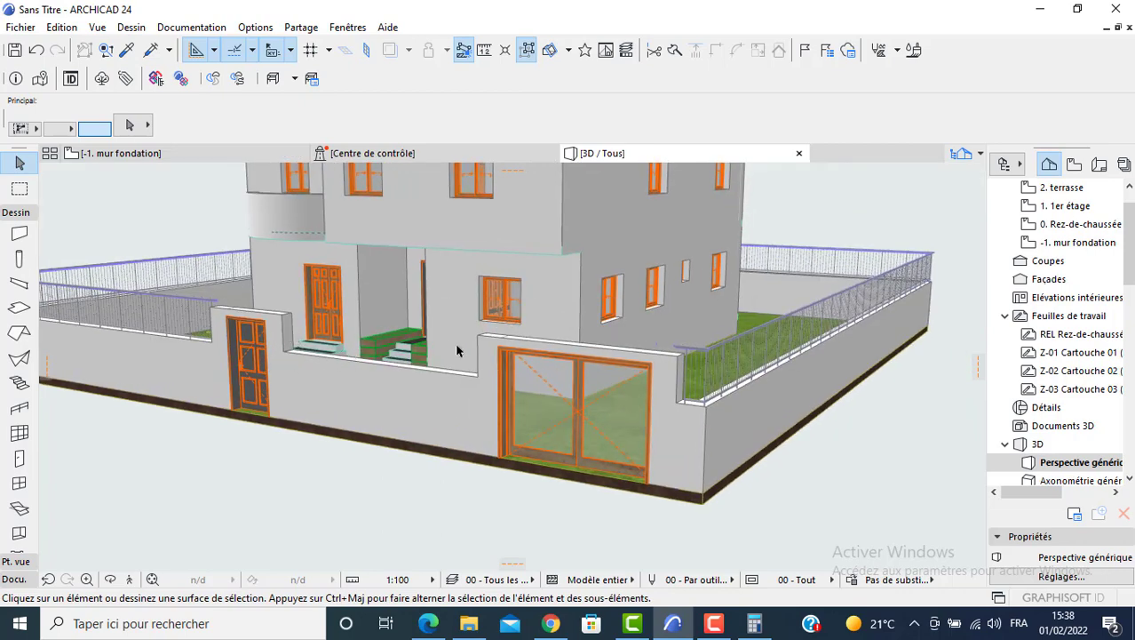
pyautogui.keyDown('shift'); pyautogui.moveTo(438, 356); pyautogui.dragTo(542, 399, button='middle'); pyautogui.keyUp('shift')
# Return to the -1. mur fondation plan and open the Jardin 24 folder of the object library in the default object settings.
pyautogui.press('F2')
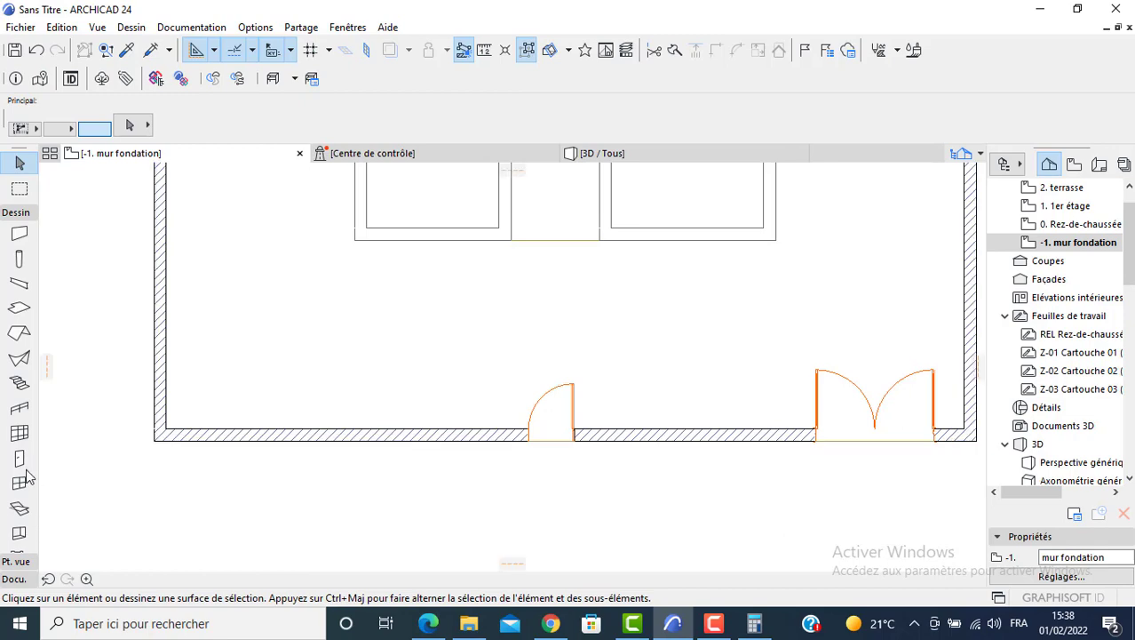
pyautogui.scroll(-5, 27, 506)
pyautogui.scroll(3, 19, 489)
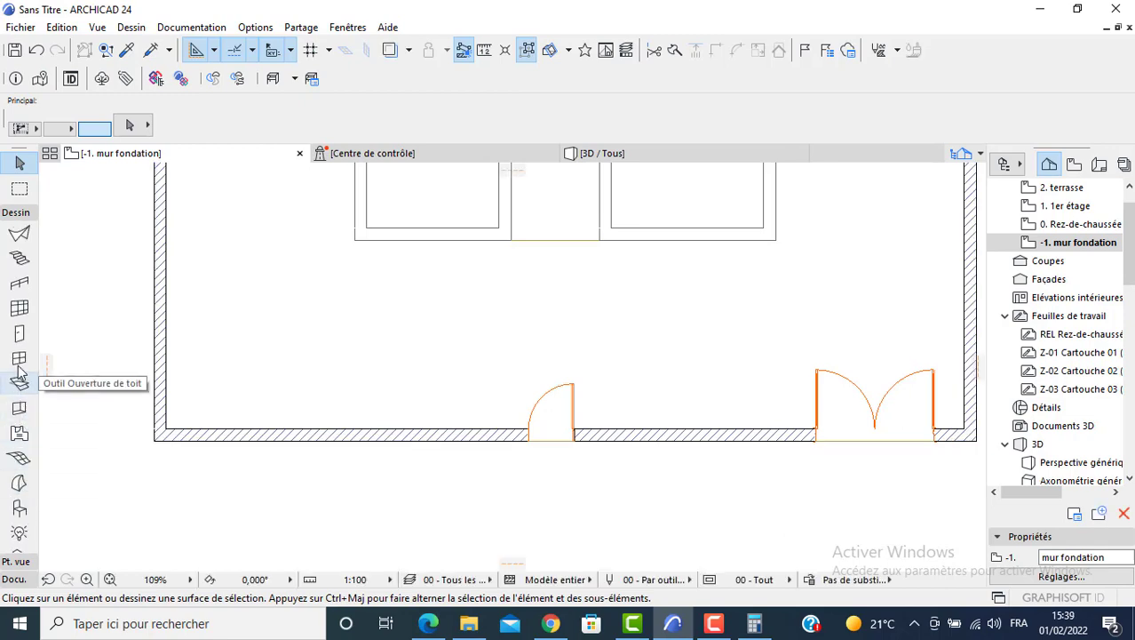
pyautogui.doubleClick(20, 508)
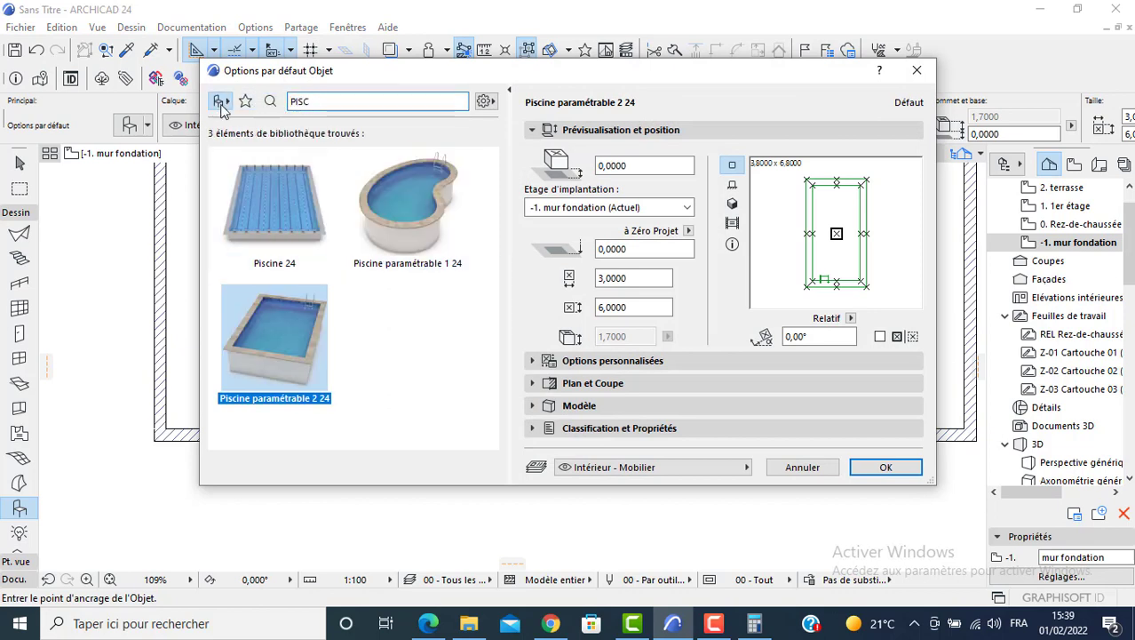
pyautogui.click(219, 101)
pyautogui.click(292, 226)
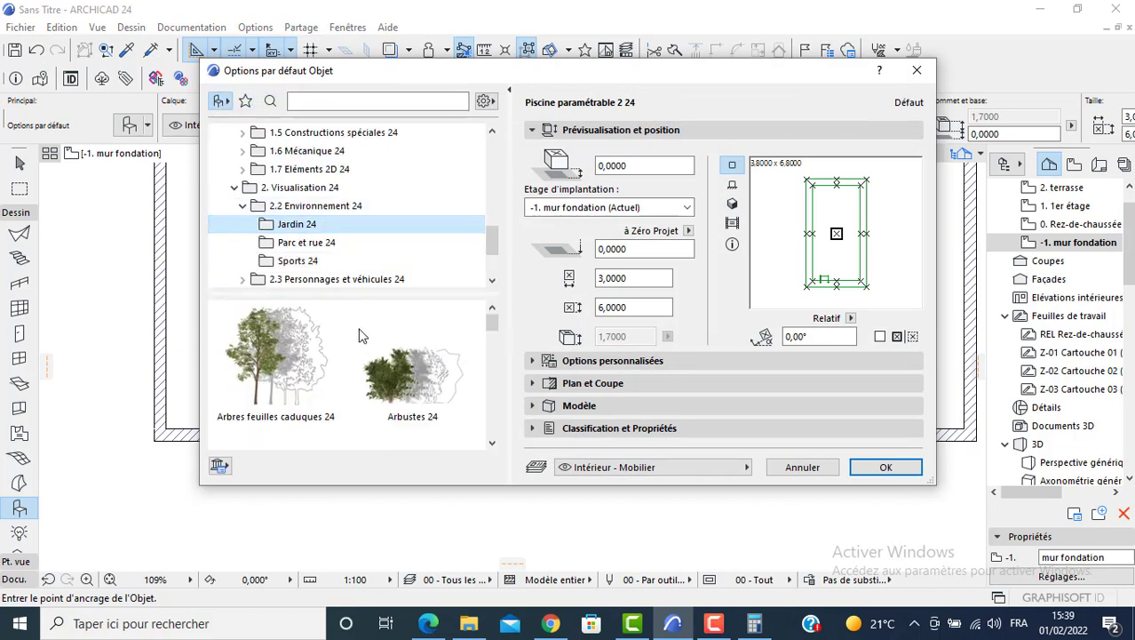
# Choose the Arbres feuilles caduques 24 object and place one tree beside the side wall, in front of the pool.
pyautogui.scroll(-2, 289, 382)
pyautogui.scroll(2, 290, 382)
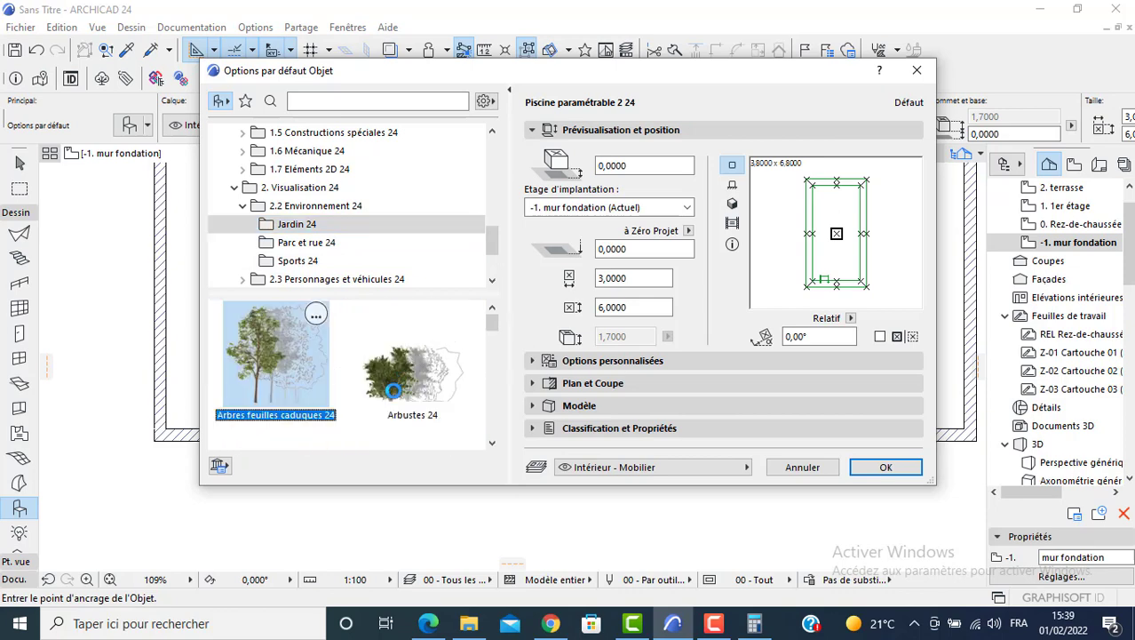
pyautogui.scroll(-1, 390, 380)
pyautogui.scroll(-3, 387, 384)
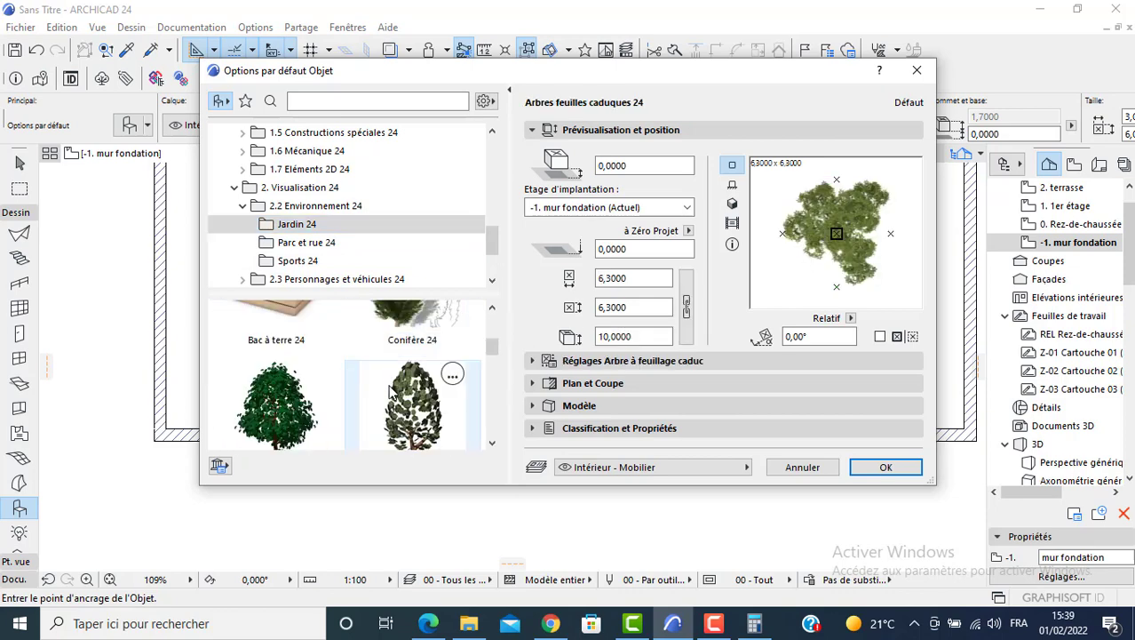
pyautogui.click(304, 380)
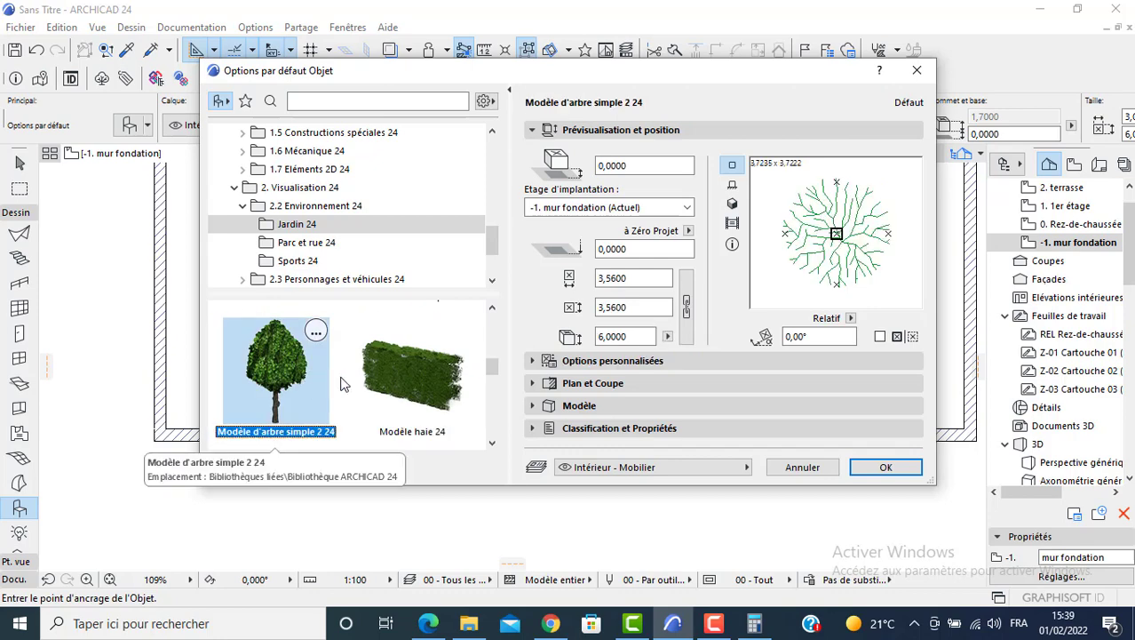
pyautogui.scroll(4, 343, 382)
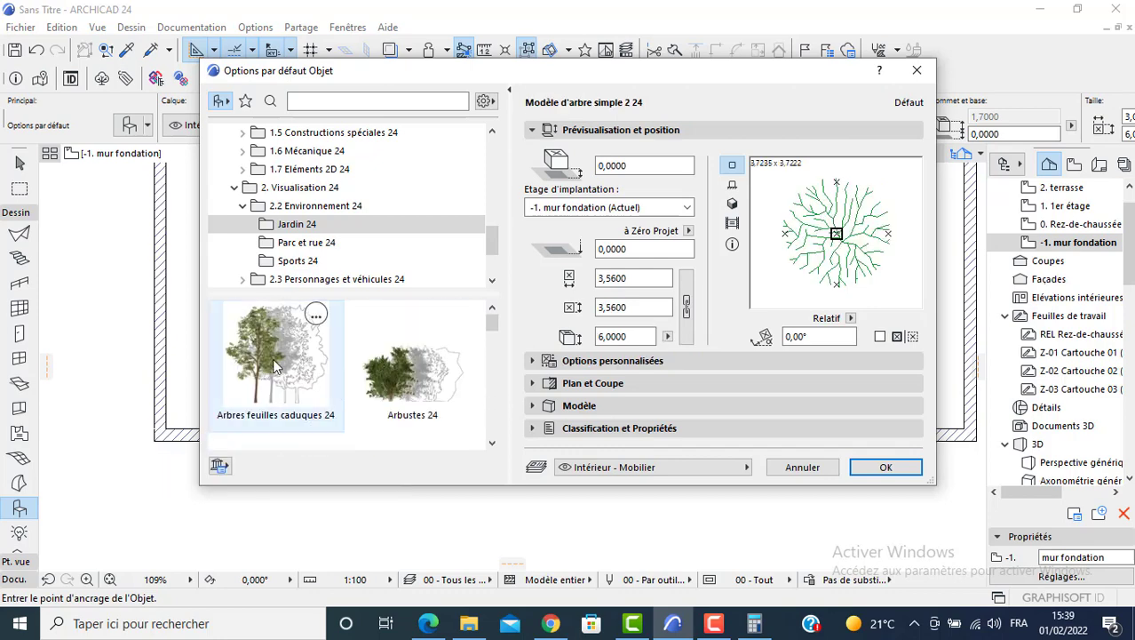
pyautogui.click(275, 366)
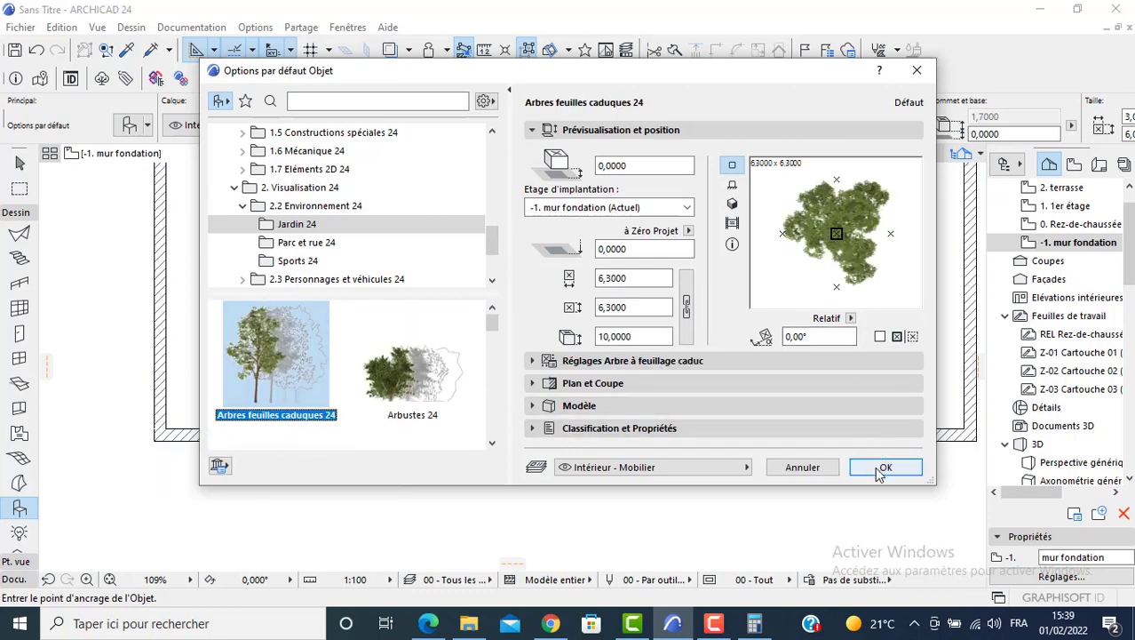
pyautogui.click(885, 467)
pyautogui.scroll(-2, 213, 344)
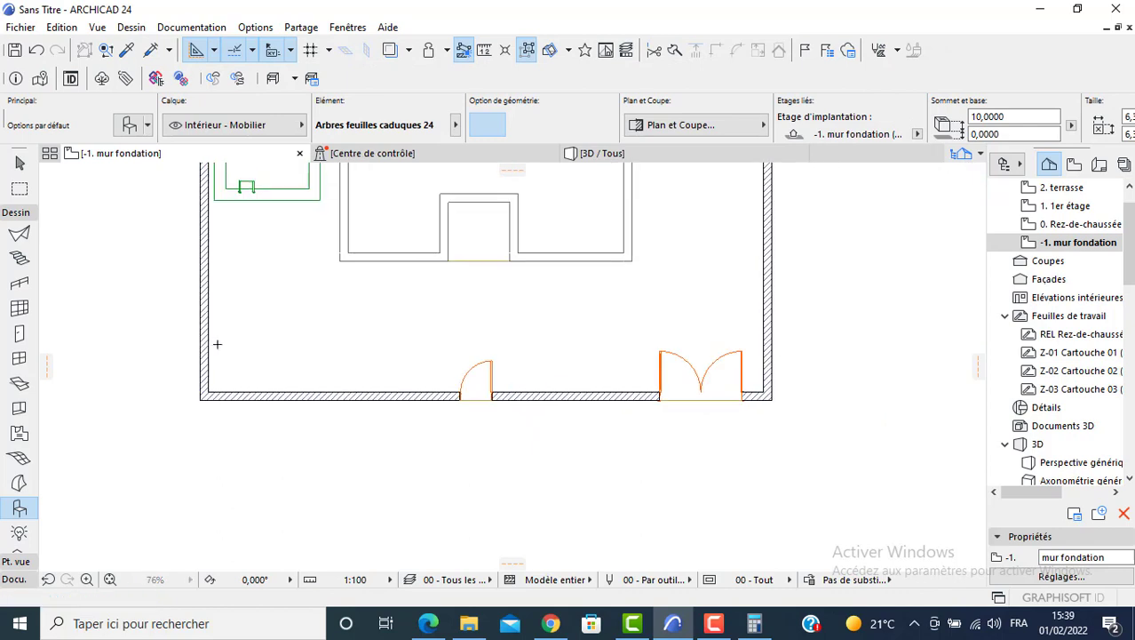
pyautogui.click(220, 327)
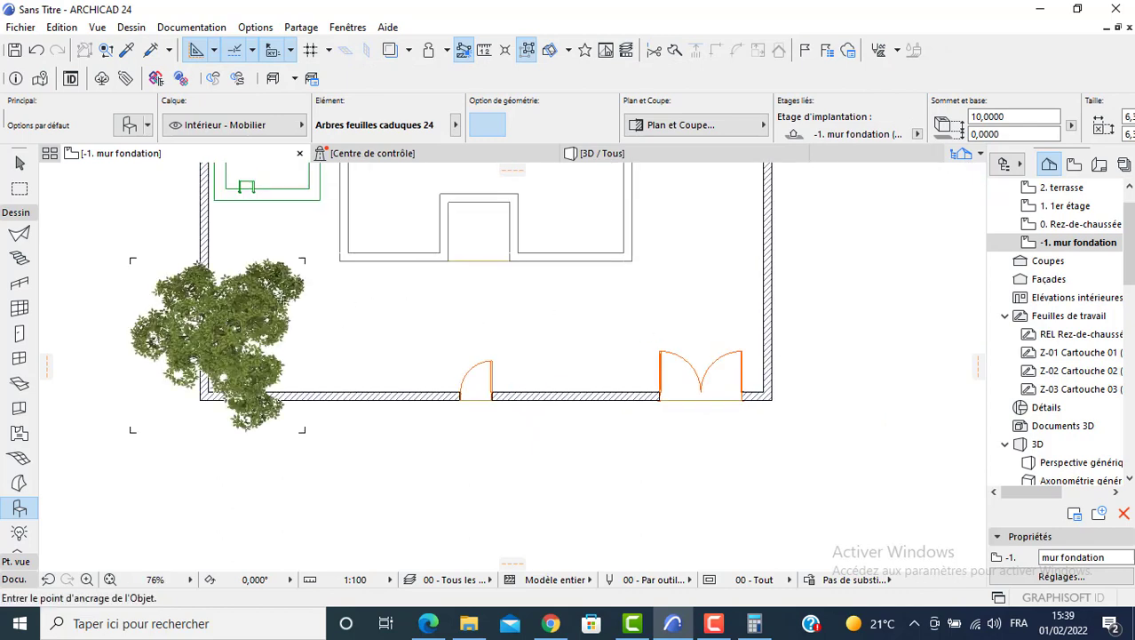
pyautogui.press('Escape')
# Shrink the placed deciduous tree to about 1,5 by 3,2 in plan and move it inside the side wall.
pyautogui.click(253, 320)
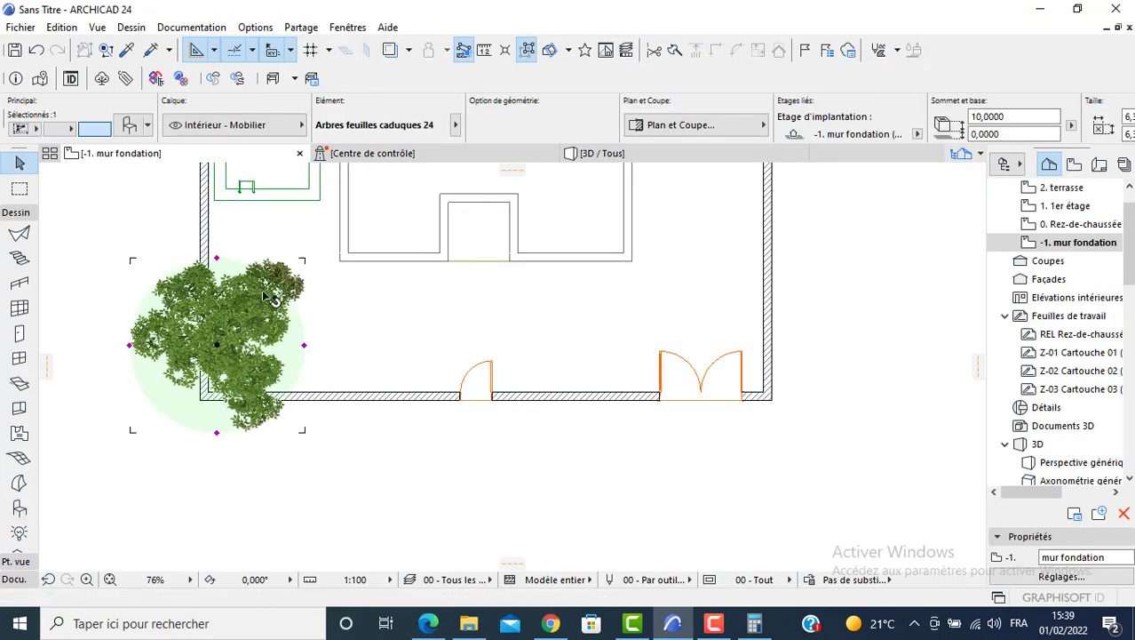
pyautogui.click(216, 260)
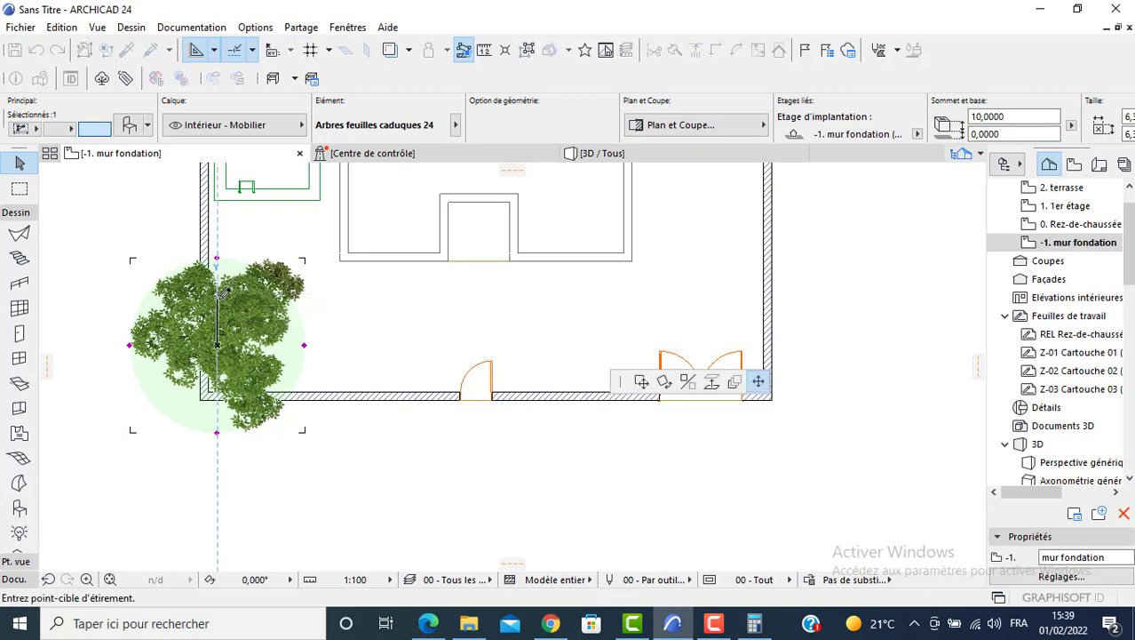
pyautogui.click(216, 300)
pyautogui.click(306, 346)
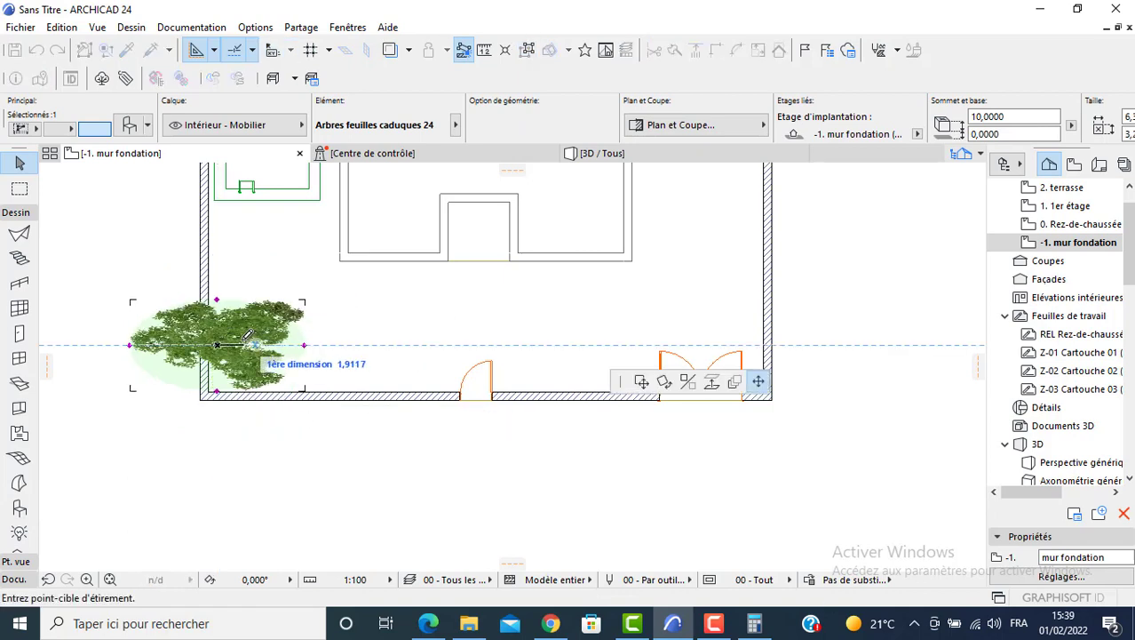
pyautogui.click(239, 346)
pyautogui.click(220, 349)
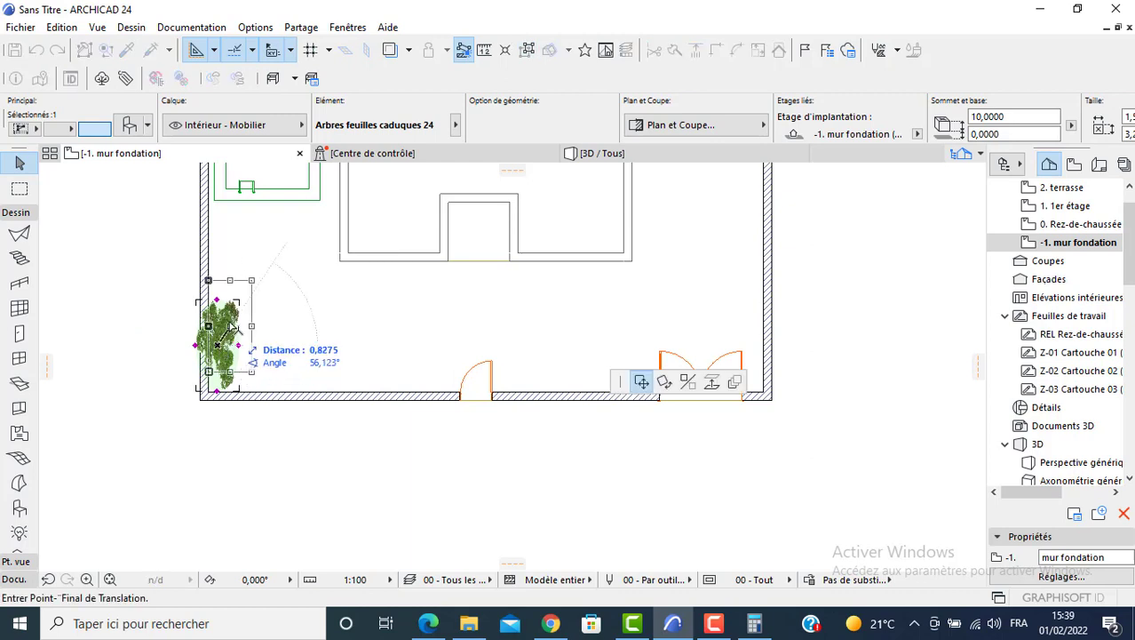
pyautogui.click(236, 303)
# Check the deciduous tree's proportions in 3D and delete it from the foundation-wall plan.
pyautogui.press('F3')
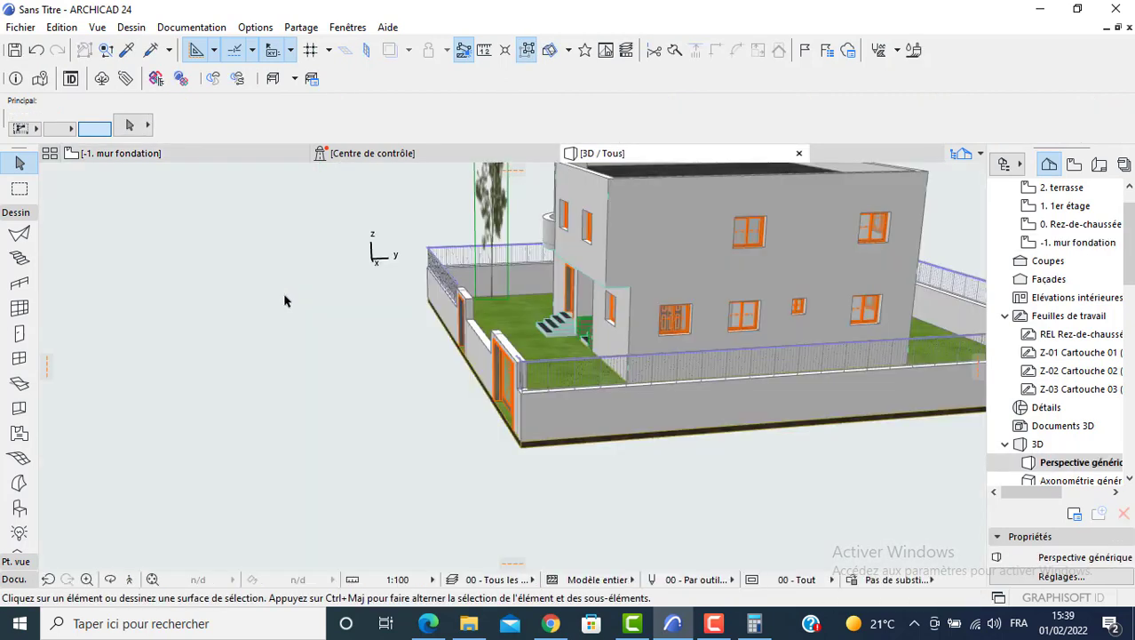
pyautogui.keyDown('shift'); pyautogui.moveTo(429, 248); pyautogui.dragTo(429, 295, button='middle'); pyautogui.keyUp('shift')
pyautogui.keyDown('shift'); pyautogui.moveTo(488, 242); pyautogui.dragTo(431, 246, button='middle'); pyautogui.keyUp('shift')
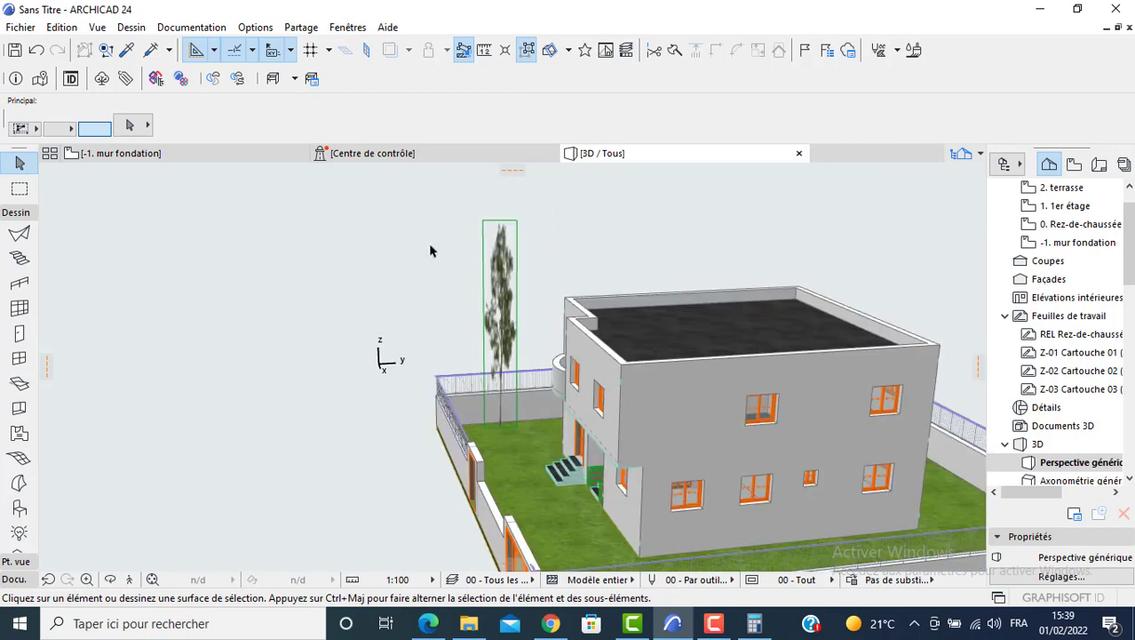
pyautogui.click(130, 155)
pyautogui.click(230, 315)
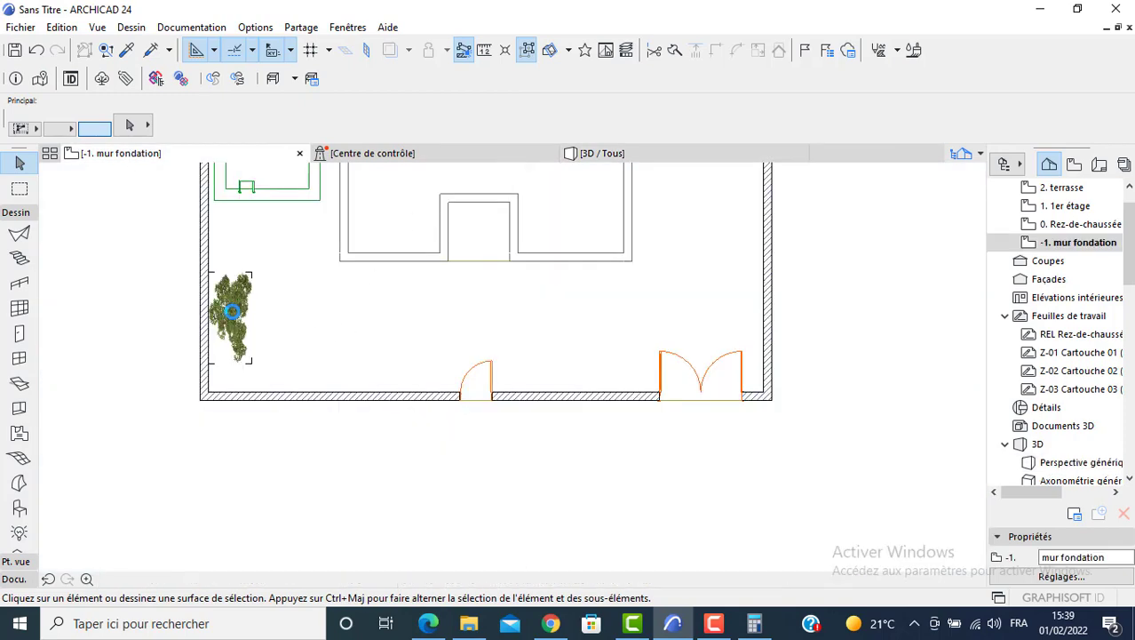
pyautogui.press('Delete')
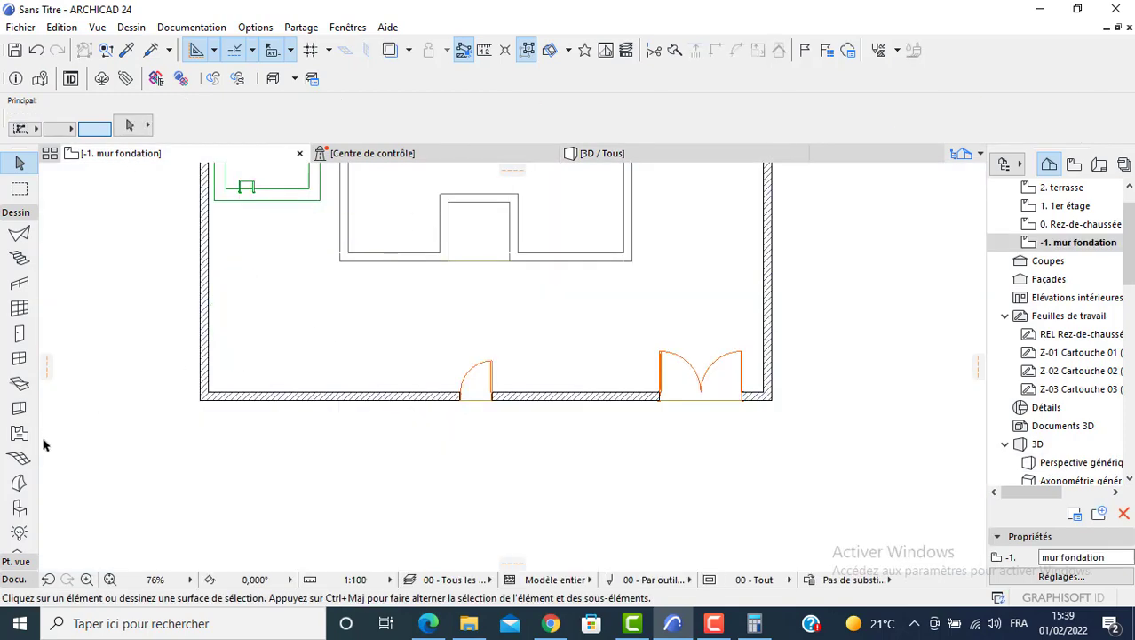
# Choose the Modèle d'arbre détaillé 24 object from the Jardin 24 library folder as the tree model.
pyautogui.click(20, 507)
pyautogui.hotkey('ctrl', 't')
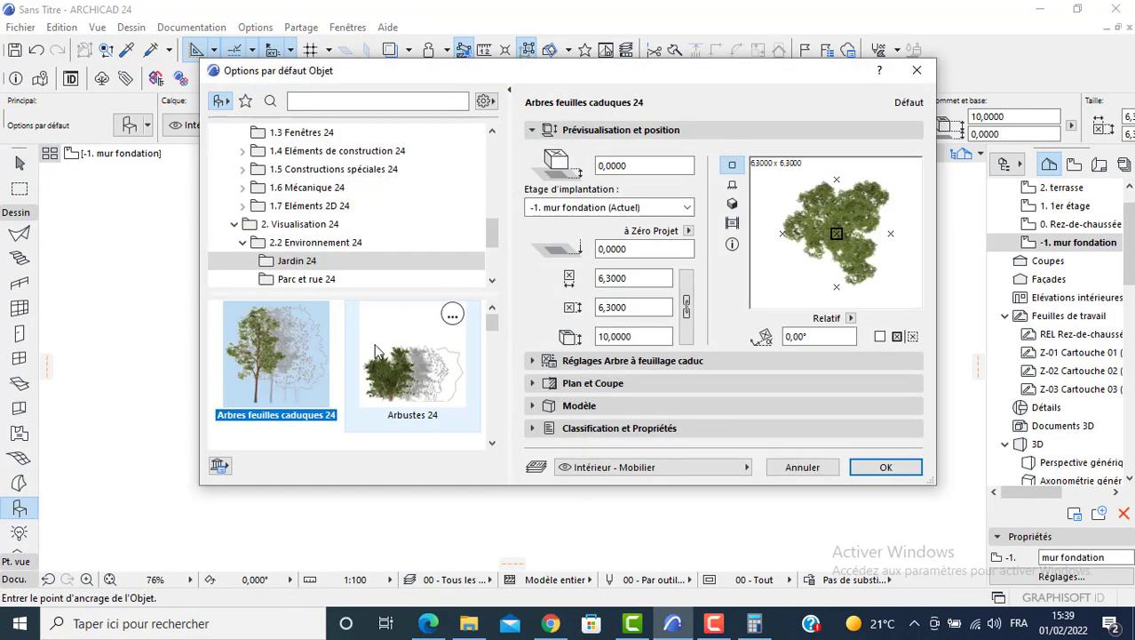
pyautogui.click(391, 394)
pyautogui.scroll(-3, 391, 393)
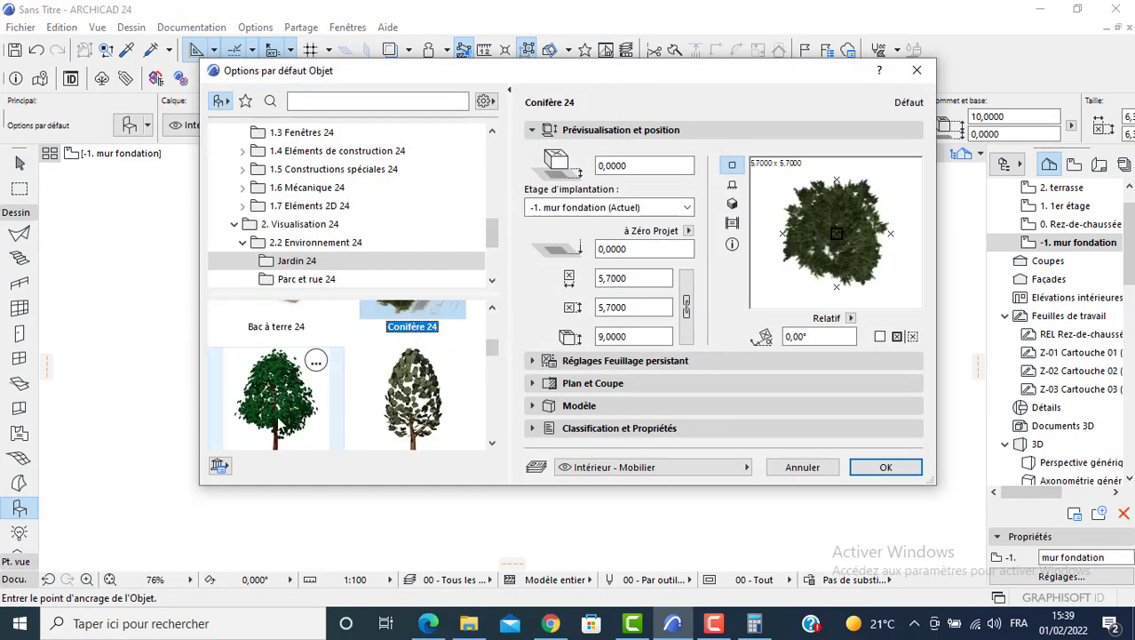
pyautogui.click(275, 373)
pyautogui.scroll(-5, 264, 371)
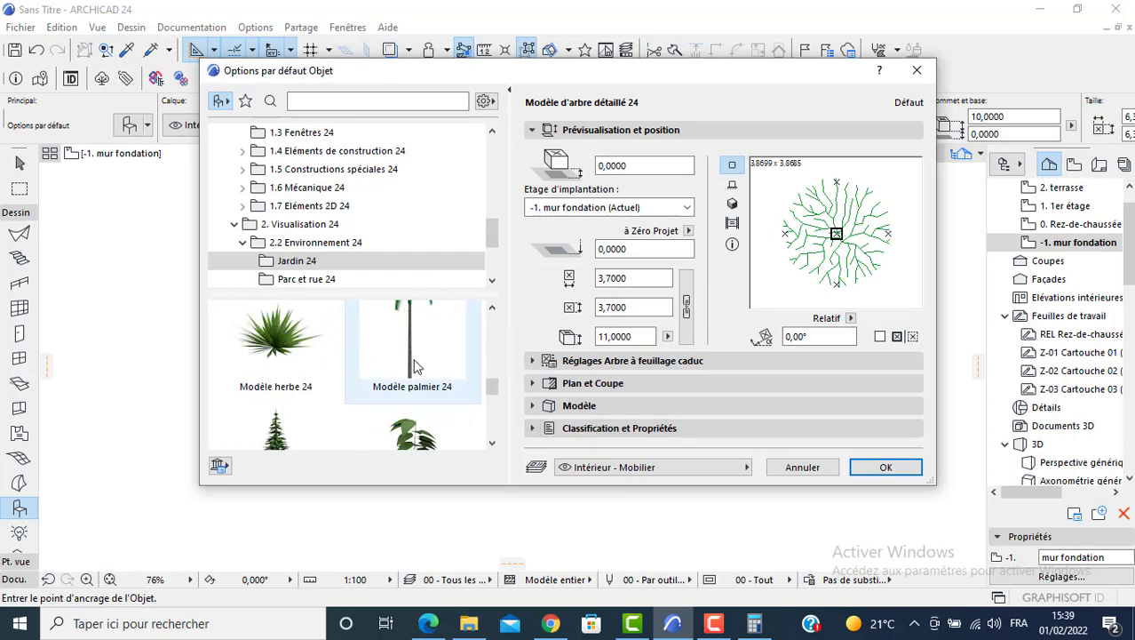
pyautogui.scroll(-1, 317, 385)
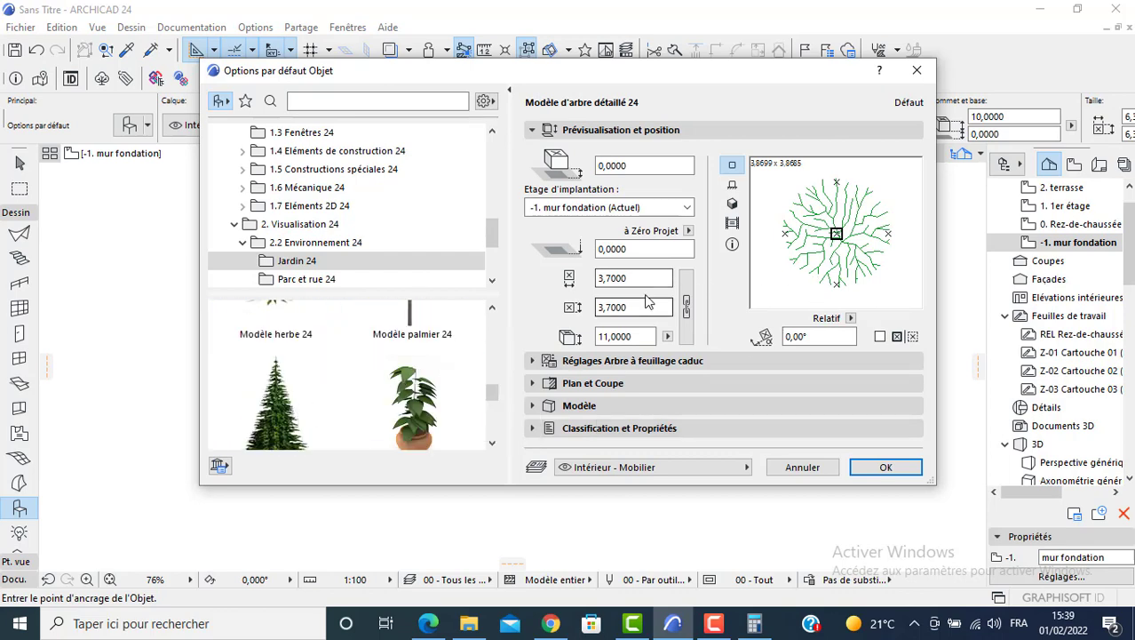
# Set the detailed tree's plan dimensions to 1 by 1 and its height to 3, and accept the object settings.
pyautogui.press('Tab')
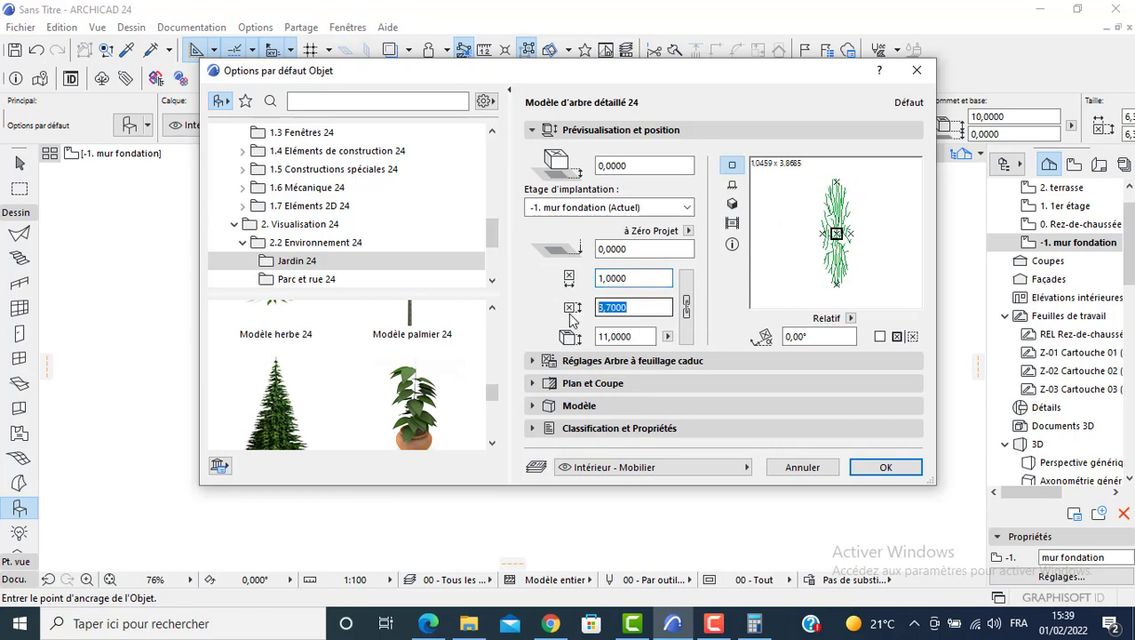
pyautogui.write('1')
pyautogui.press('Tab')
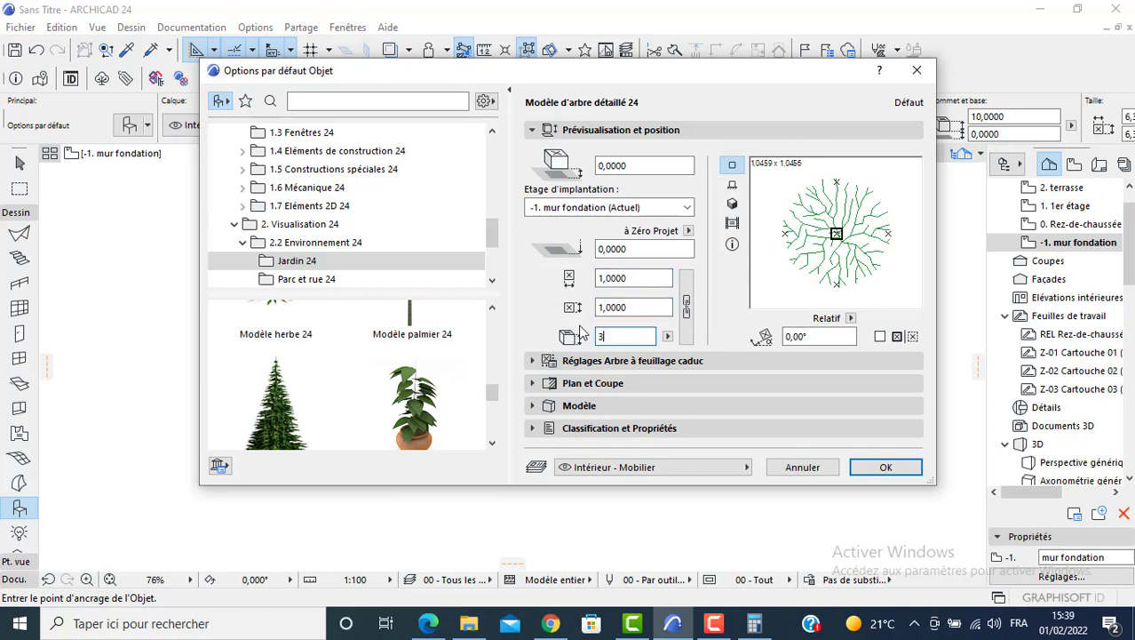
pyautogui.press('Return')
# Place three detailed trees in a row along the inside of the side wall in front of the pool, and inspect them in 3D.
pyautogui.click(224, 346)
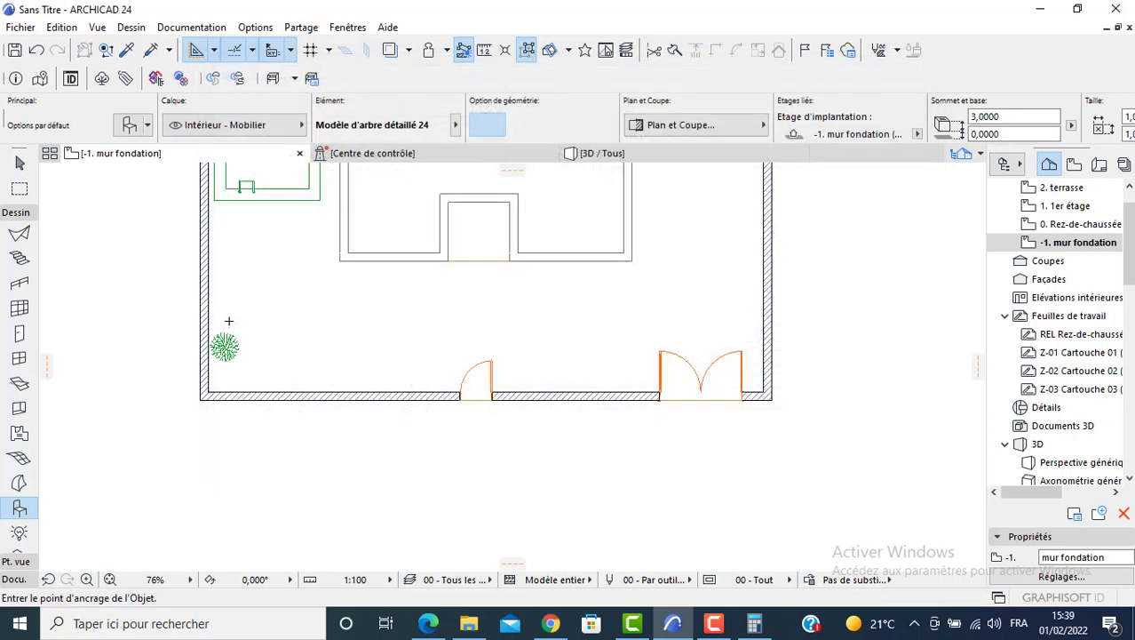
pyautogui.click(222, 287)
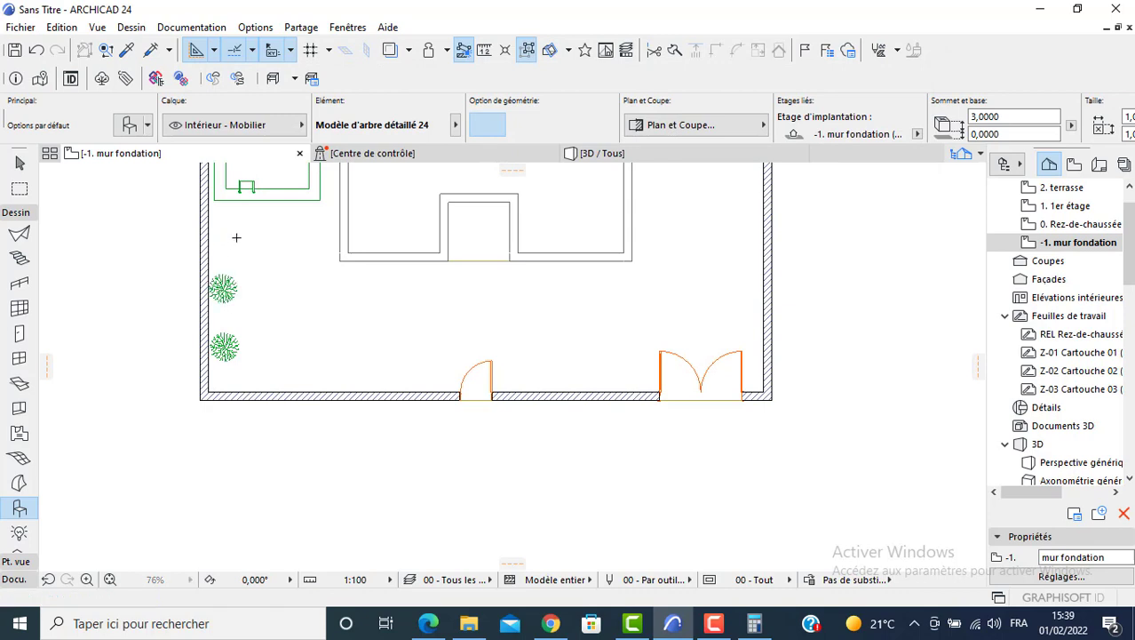
pyautogui.click(224, 232)
pyautogui.press('F3')
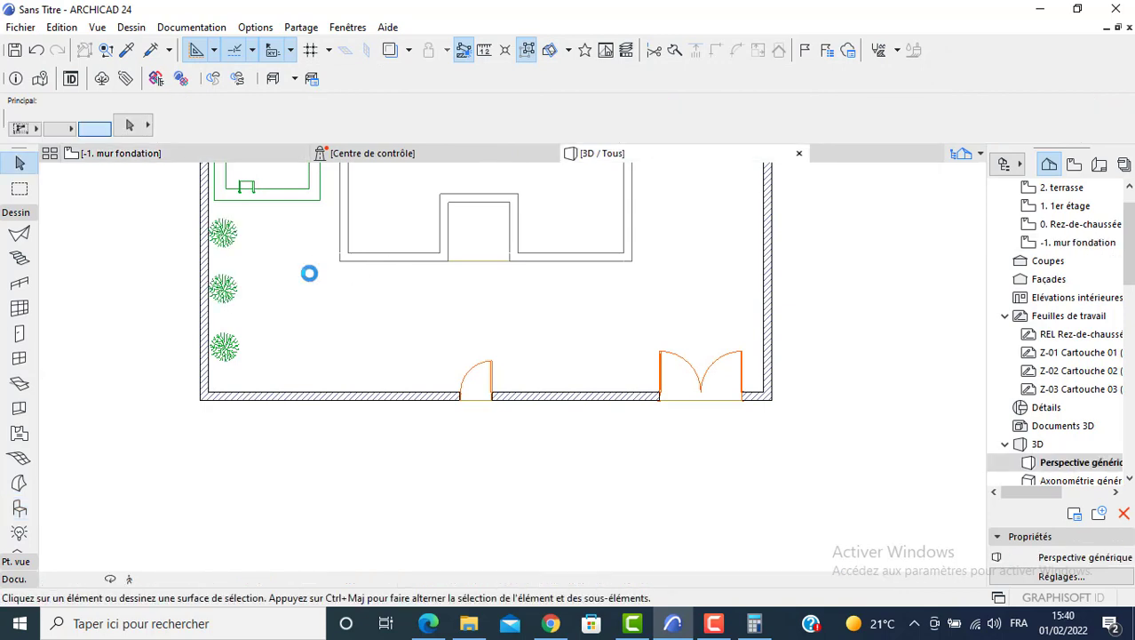
pyautogui.scroll(5, 479, 421)
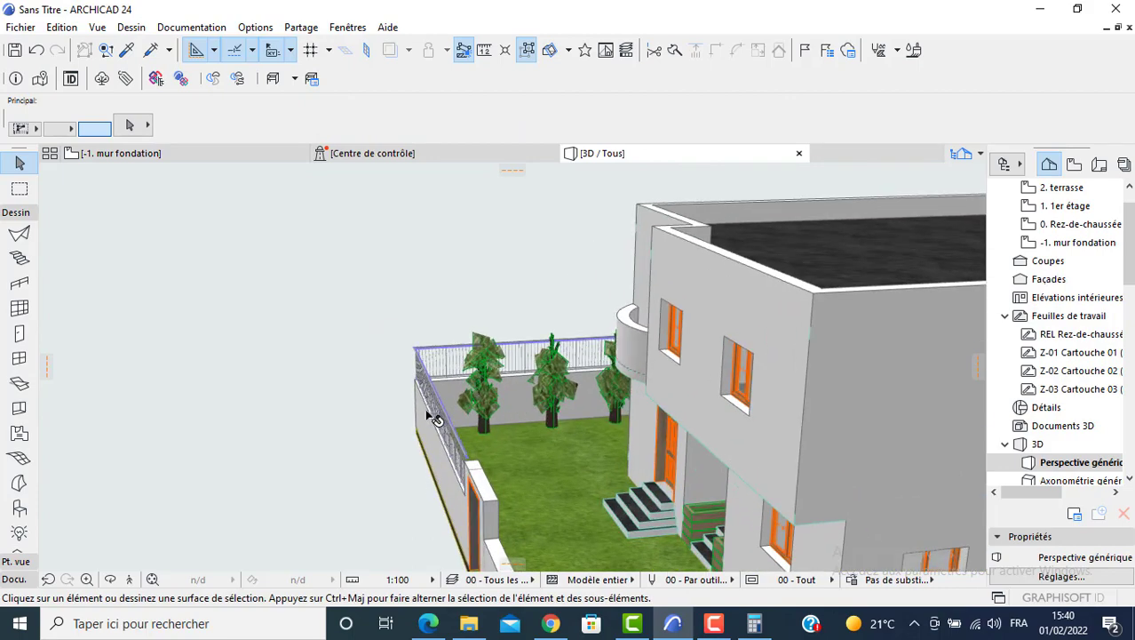
pyautogui.keyDown('shift'); pyautogui.moveTo(434, 419); pyautogui.dragTo(679, 435, button='middle'); pyautogui.keyUp('shift')
pyautogui.scroll(1, 679, 435)
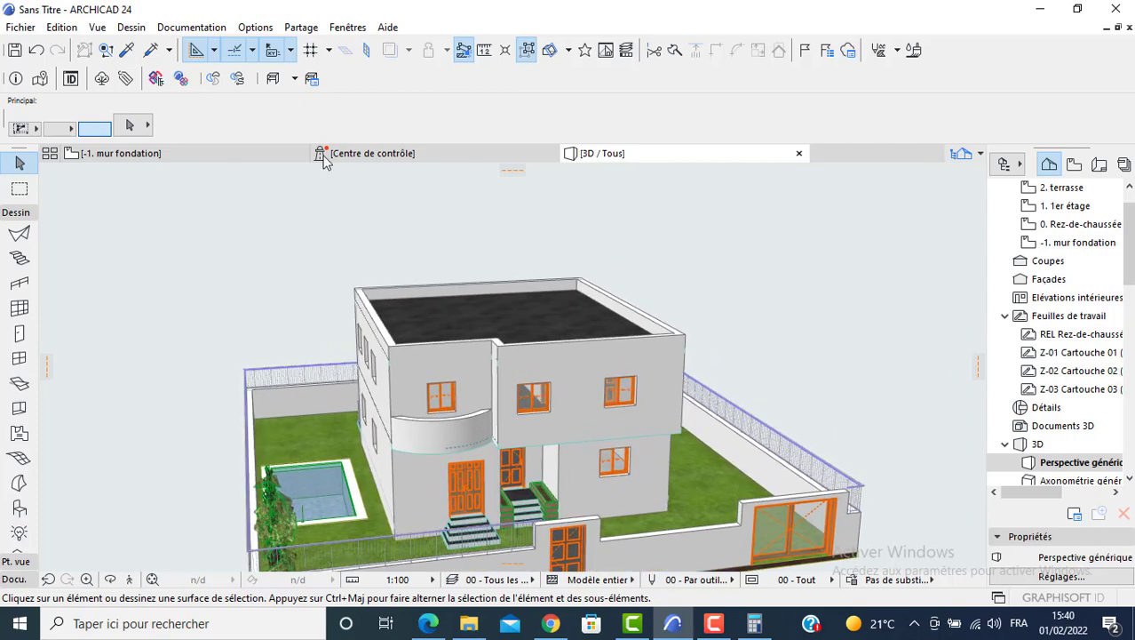
# Open the photorealistic rendering options (Options rendu photoréaliste) for the 3D view of the house.
pyautogui.click(175, 29)
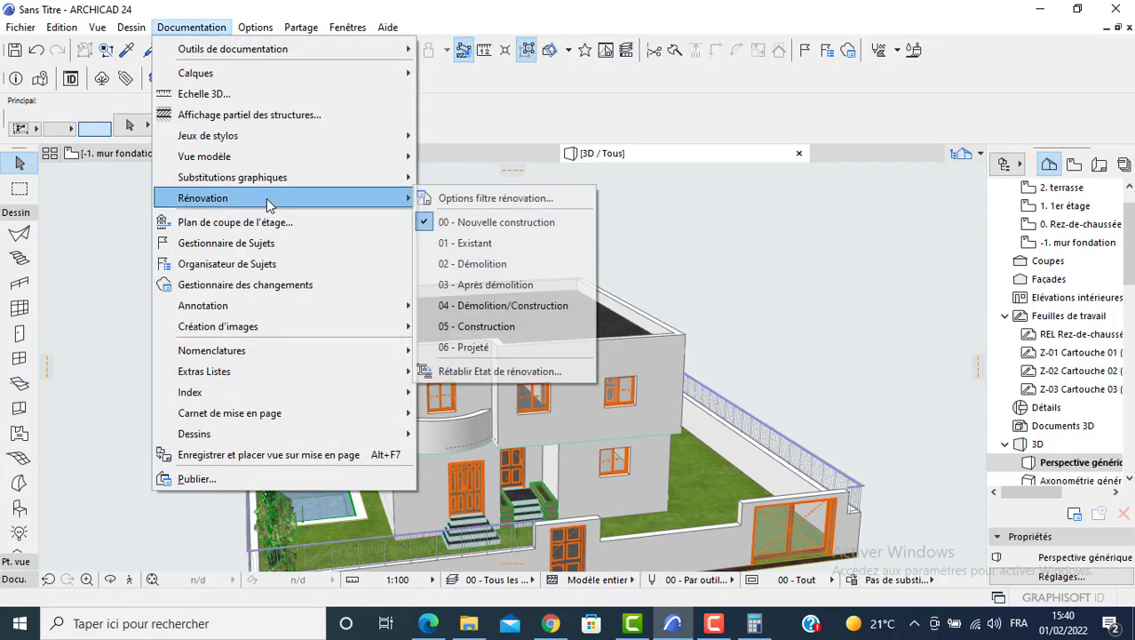
pyautogui.moveTo(298, 328)
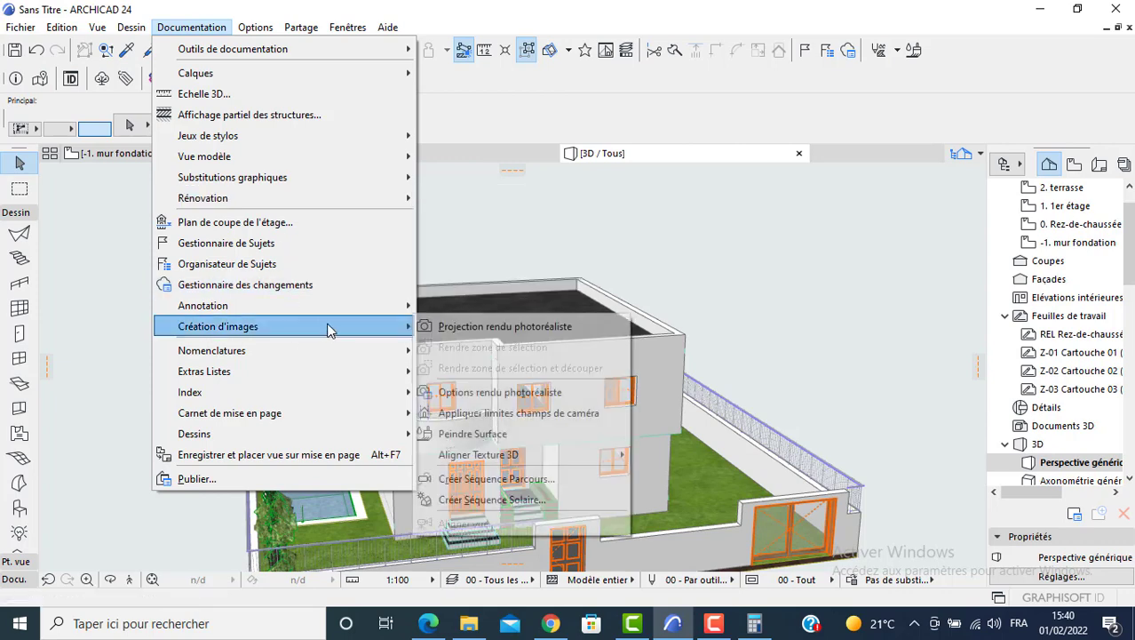
pyautogui.click(487, 396)
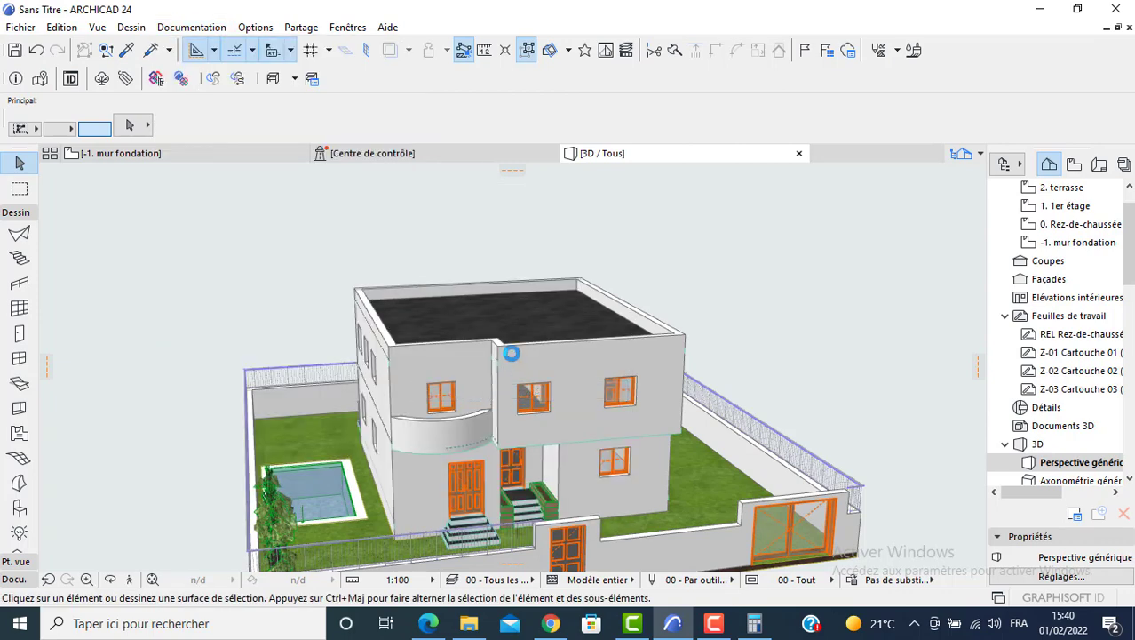